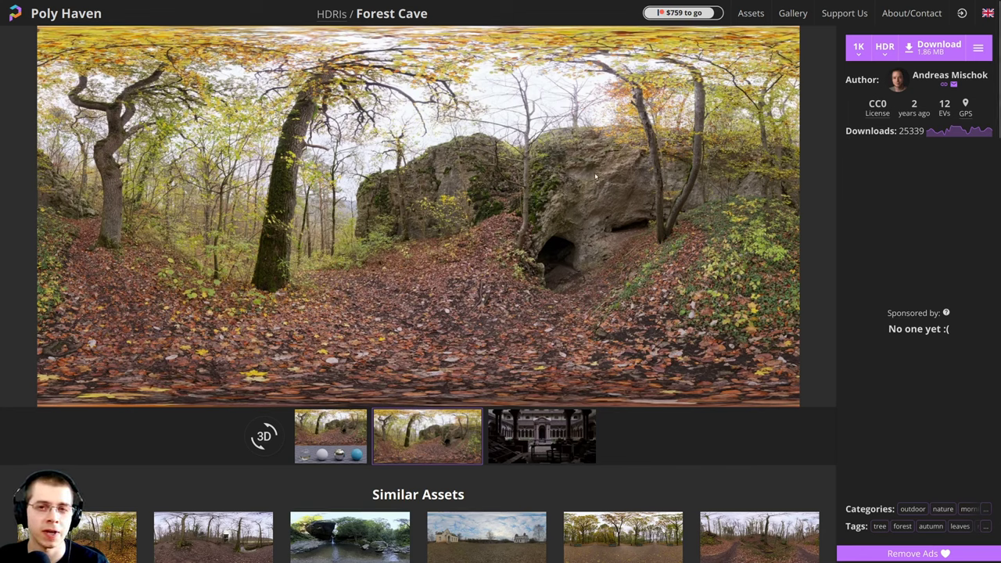
pyautogui.click(856, 50)
pyautogui.click(857, 50)
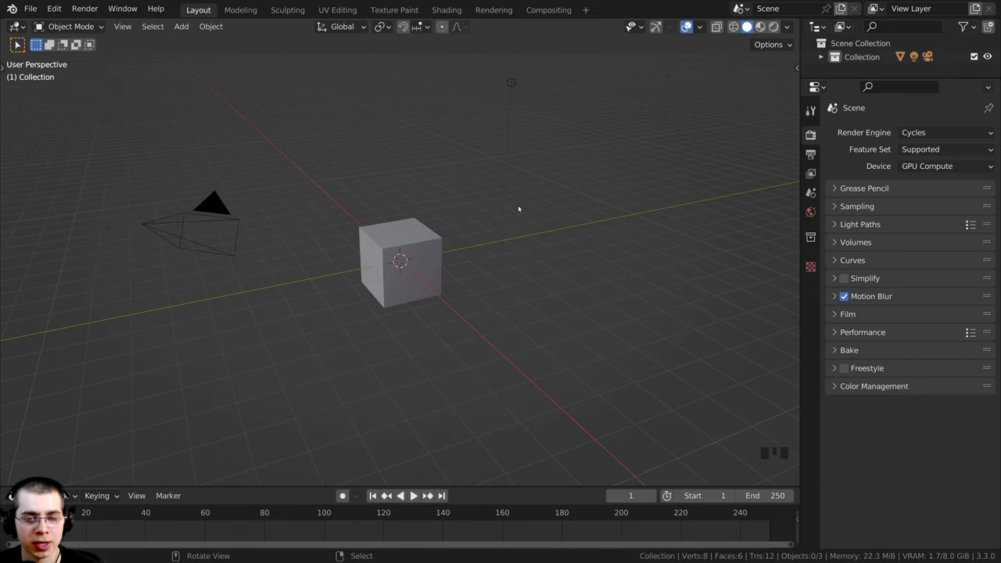
# Switch to Blender and delete every default object in the scene.
pyautogui.press('a')
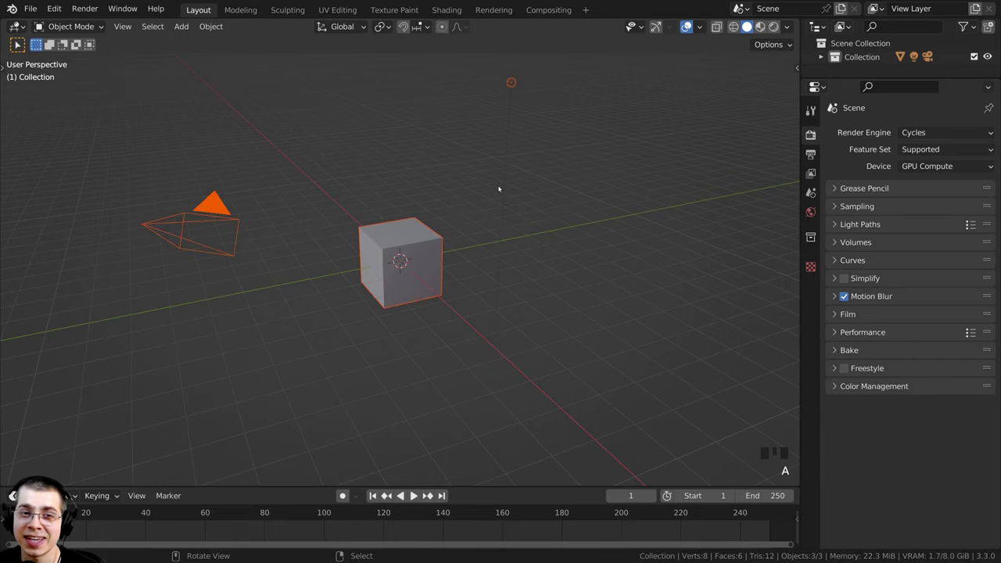
pyautogui.scroll(6, 409, 245)
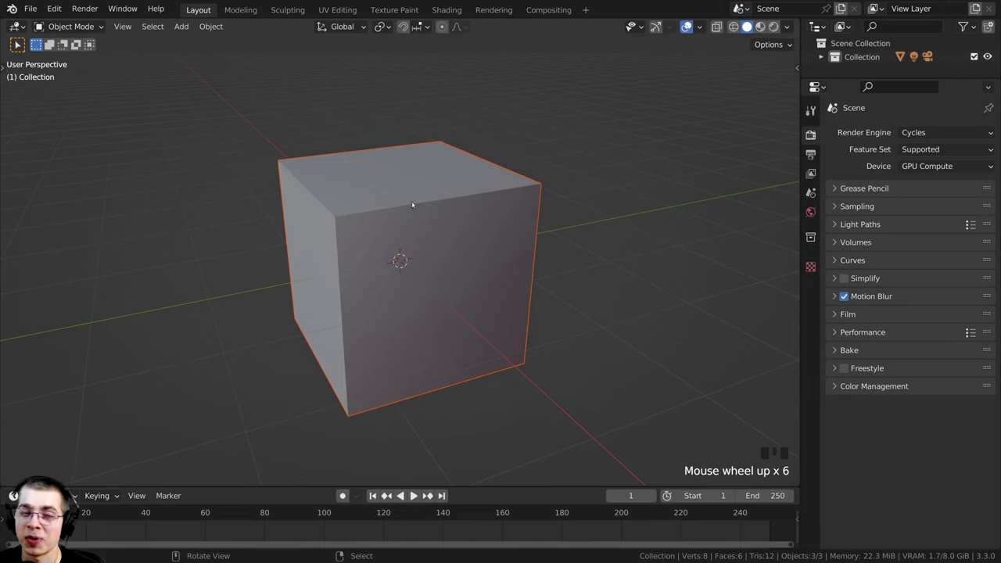
pyautogui.press('x')
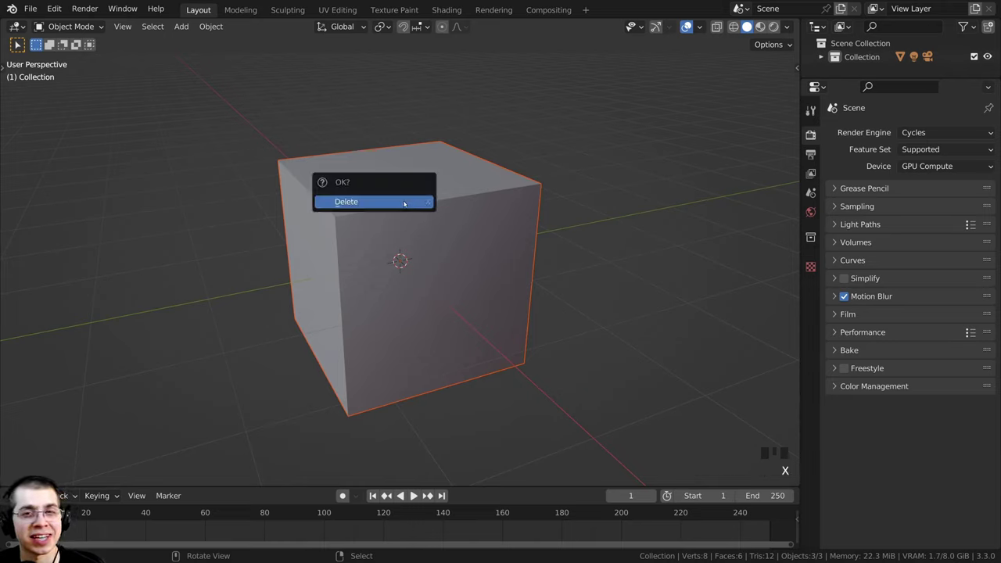
pyautogui.click(405, 205)
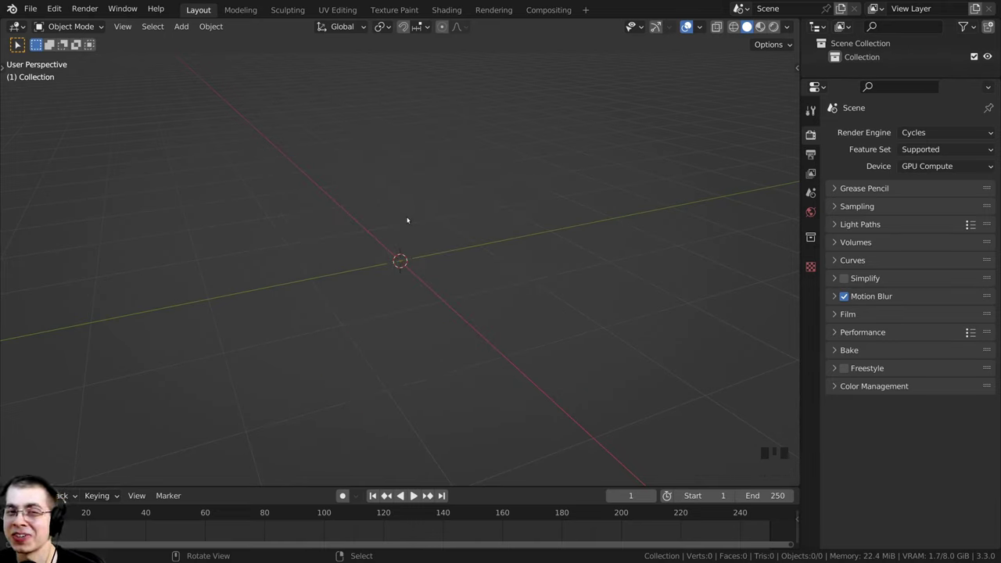
# Add a UV sphere at the centre of the scene.
pyautogui.scroll(-6, 407, 221)
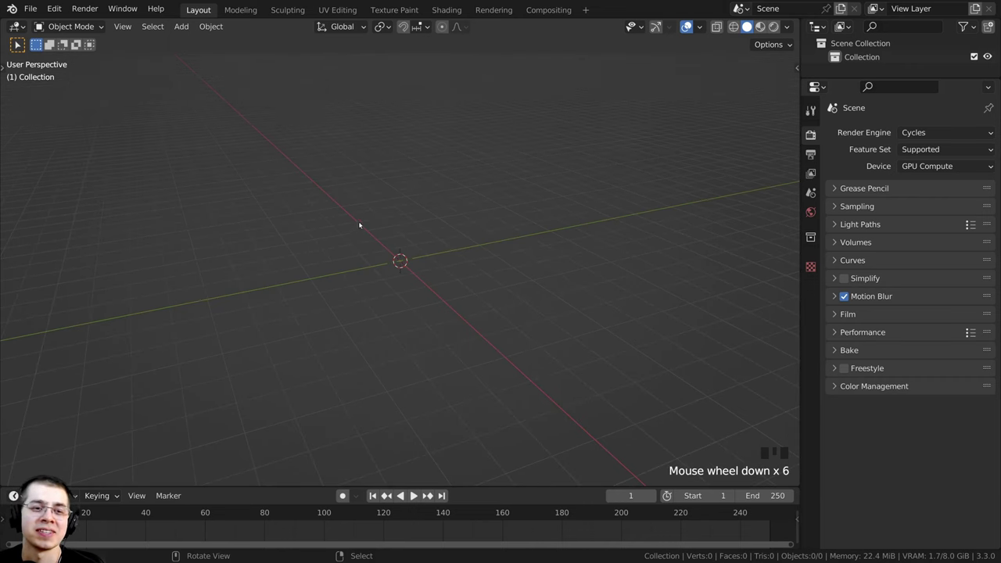
pyautogui.hotkey('shift', 'a')
pyautogui.moveTo(372, 206)
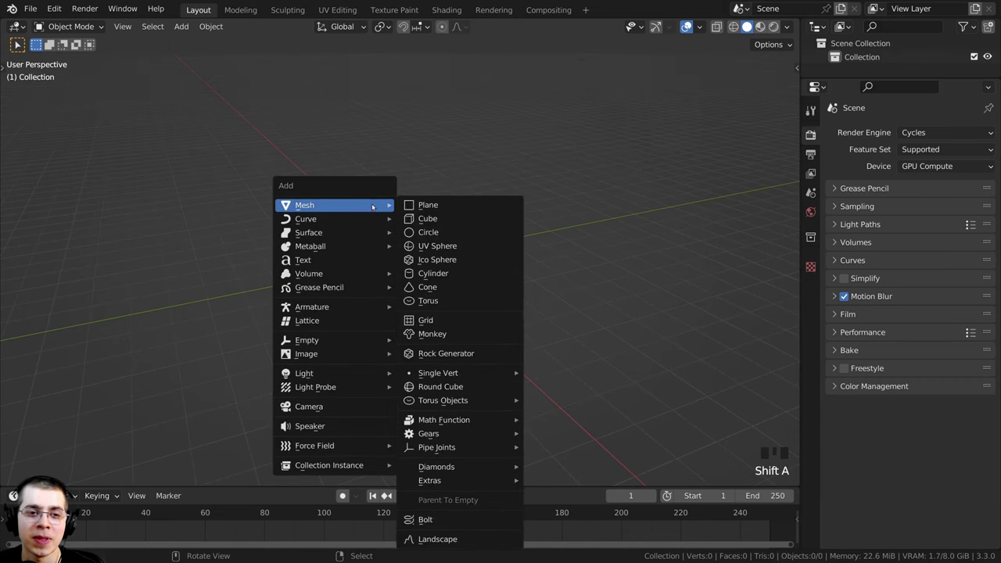
pyautogui.click(436, 245)
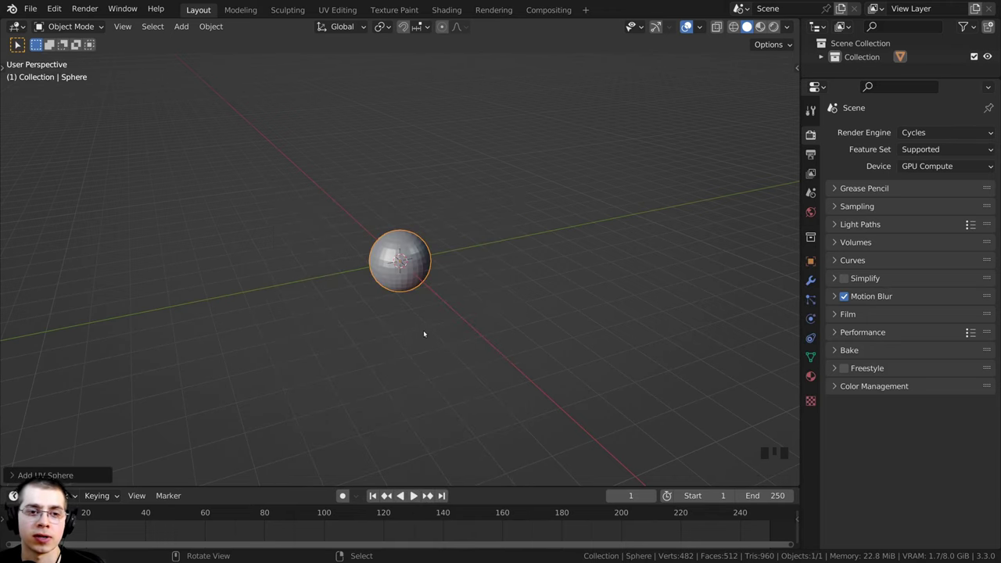
pyautogui.scroll(7, 424, 334)
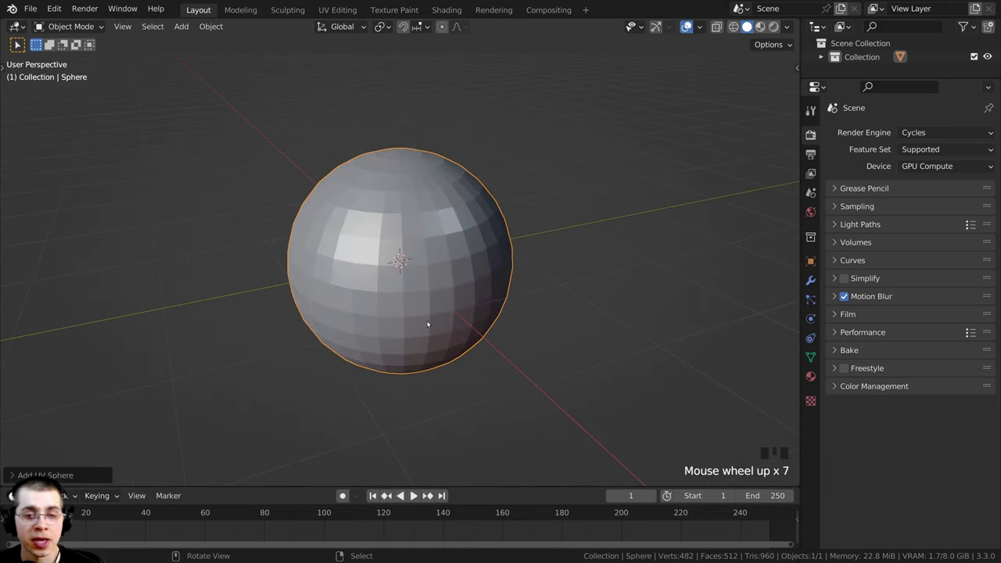
# Enter Edit Mode on the sphere, select the horizontal edge loop around its middle, and enable proportional editing.
pyautogui.press('Tab')
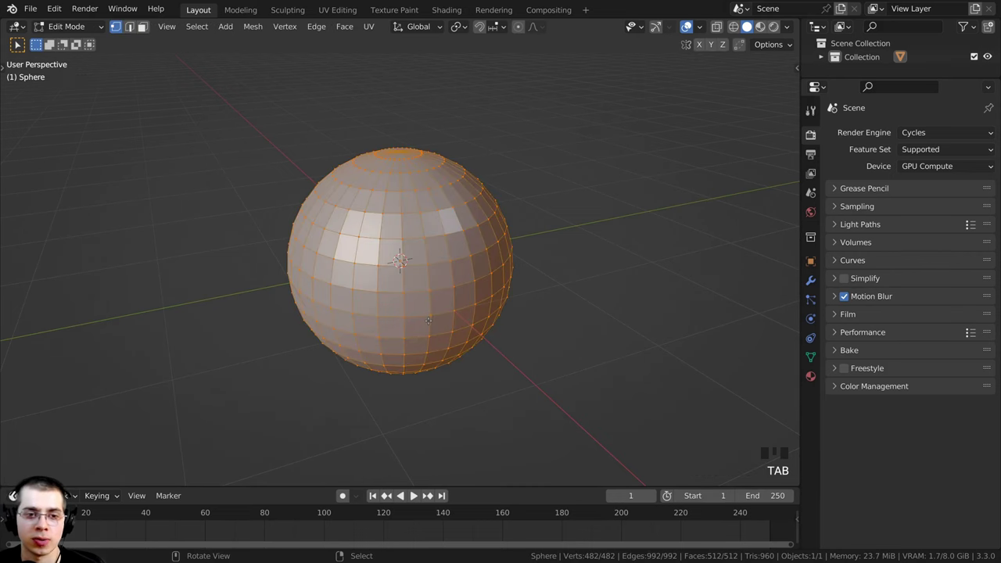
pyautogui.moveTo(428, 320); pyautogui.dragTo(433, 303, button='middle')
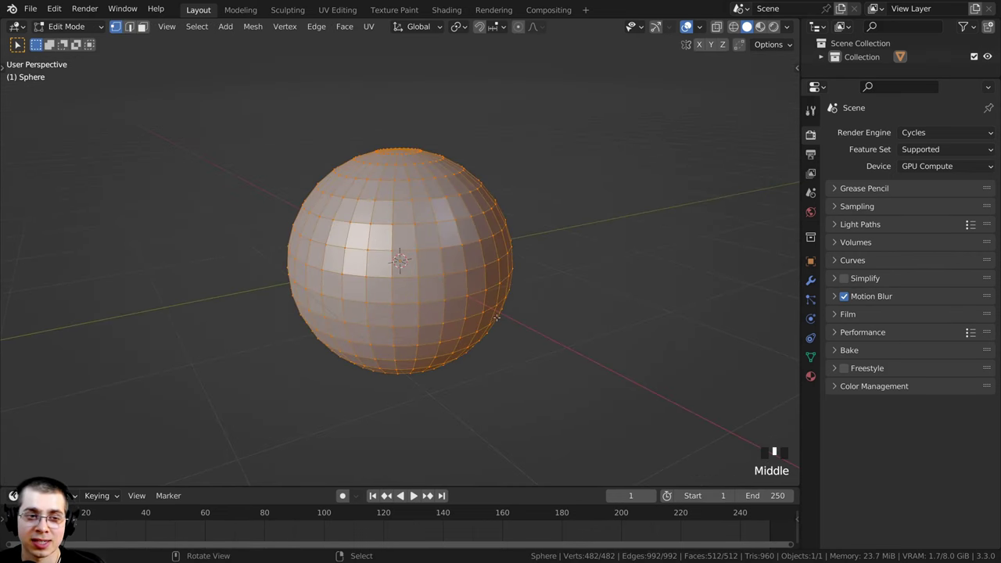
pyautogui.moveTo(496, 317); pyautogui.dragTo(486, 291, button='middle')
pyautogui.scroll(2, 493, 304)
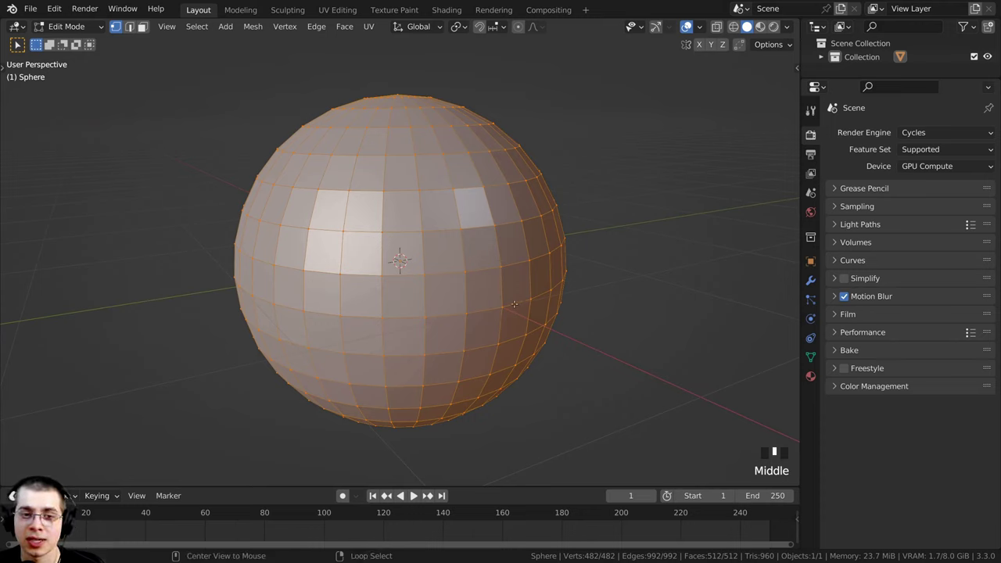
pyautogui.keyDown('alt'); pyautogui.rightClick(514, 303); pyautogui.keyUp('alt')
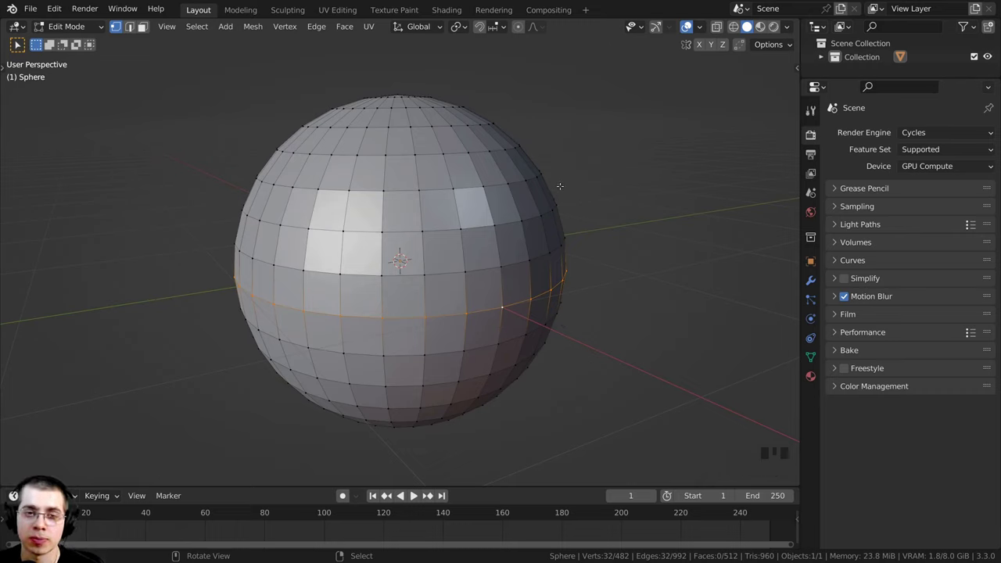
pyautogui.press('o')
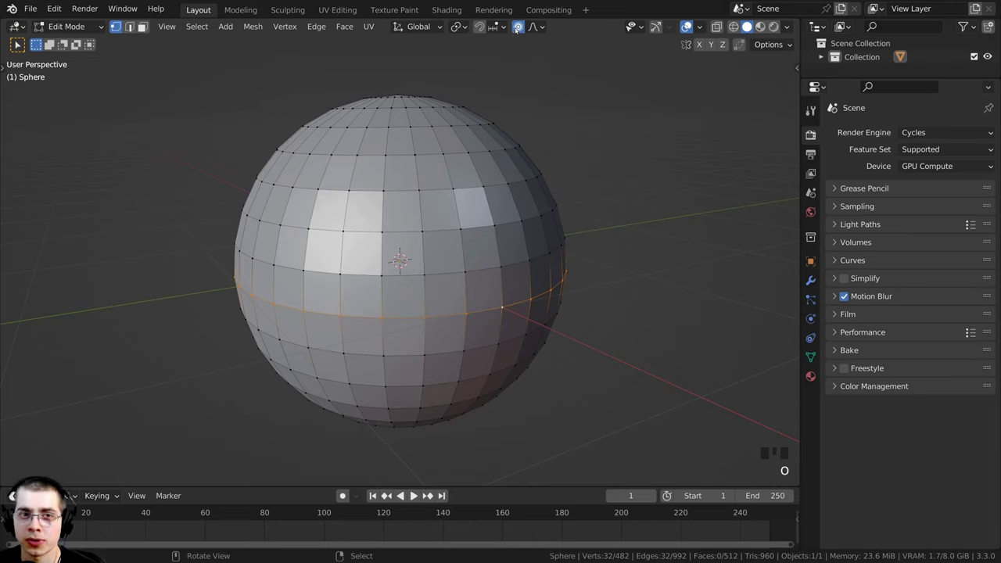
pyautogui.press('Left')
pyautogui.press('Left')
pyautogui.press('Left')
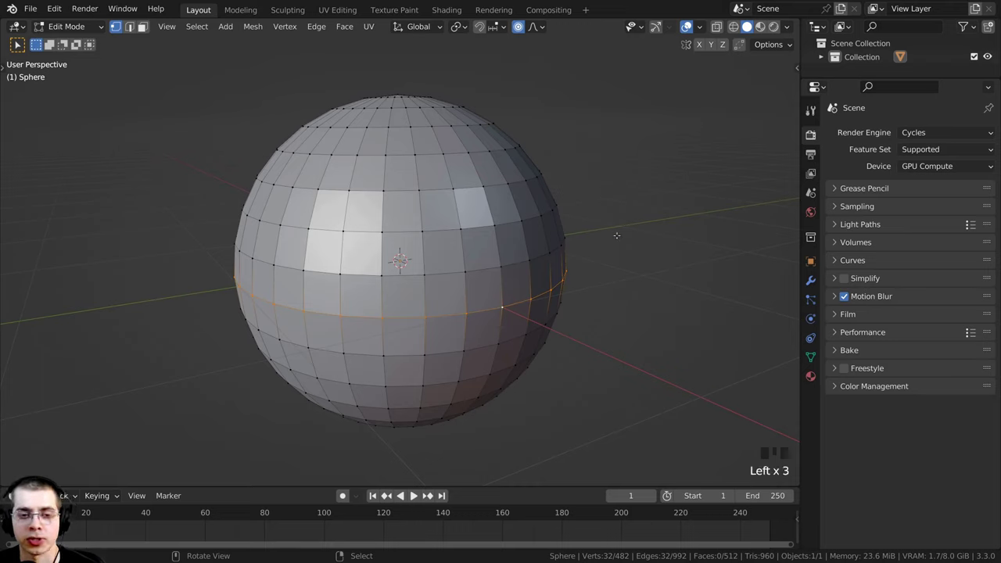
# Scale the sphere's middle edge loop outward with smooth proportional editing, ending at a proportional size of about 1.46.
pyautogui.press('s')
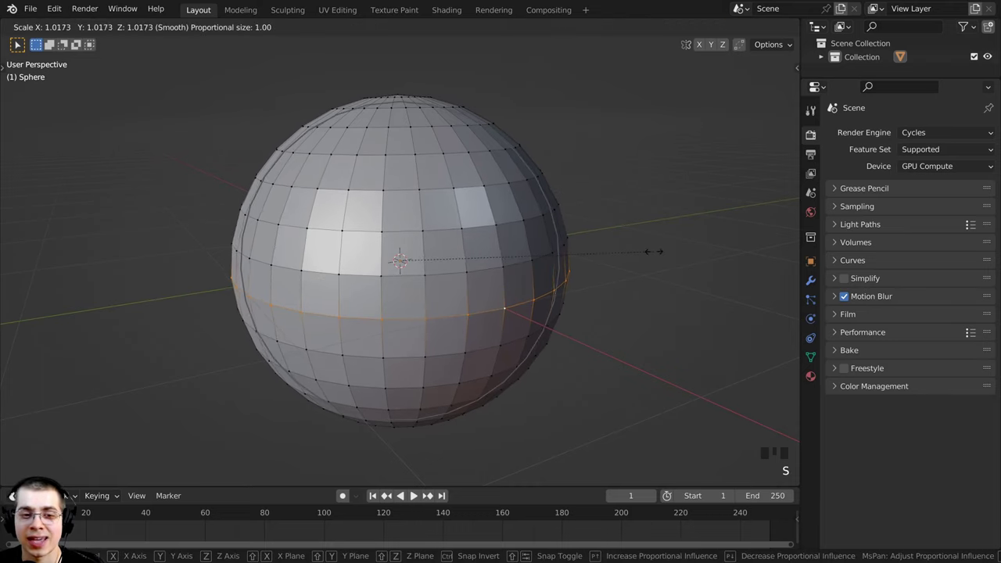
pyautogui.scroll(-6, 674, 252)
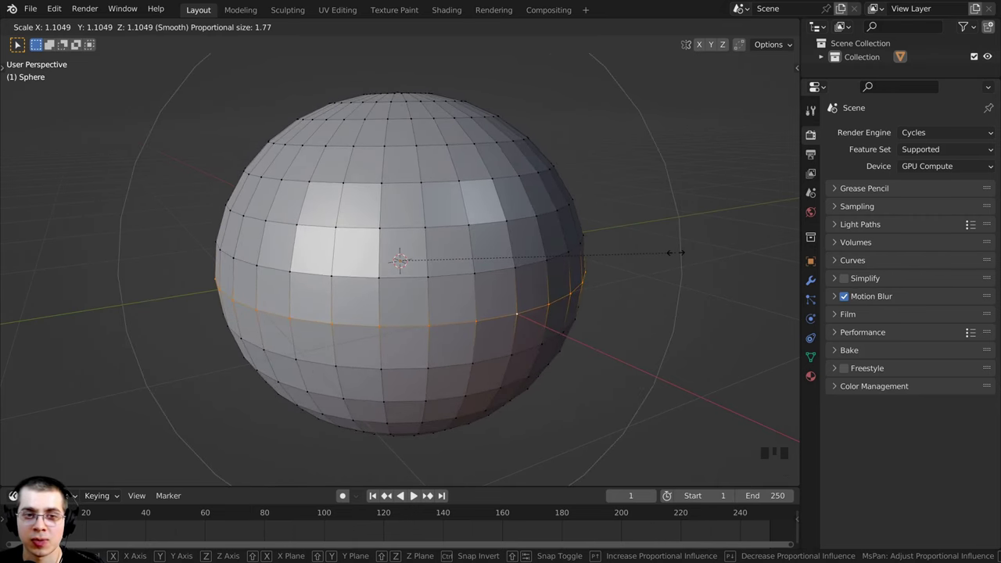
pyautogui.scroll(8, 674, 253)
pyautogui.scroll(-7, 676, 253)
pyautogui.scroll(-2, 678, 255)
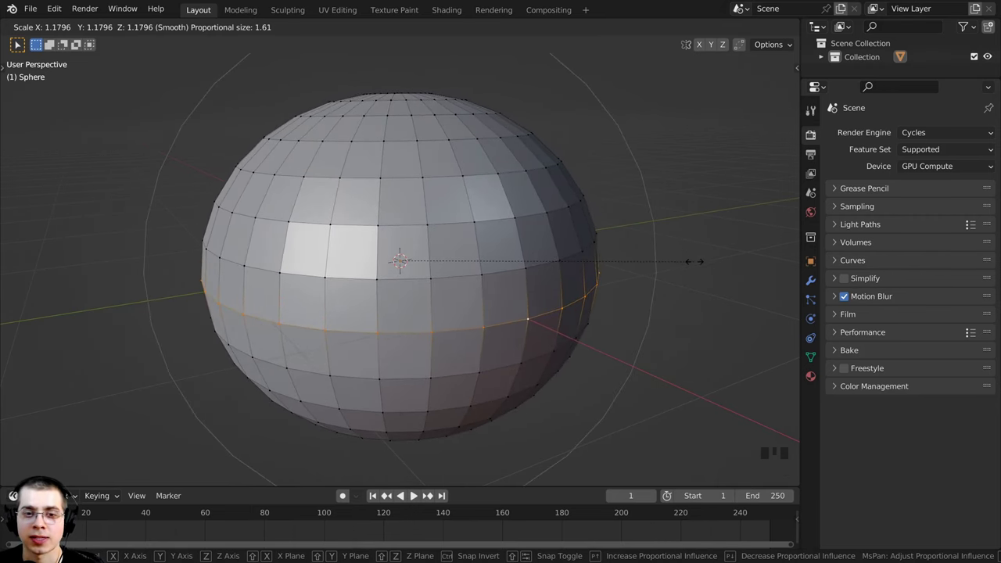
pyautogui.scroll(6, 691, 262)
pyautogui.scroll(-4, 689, 262)
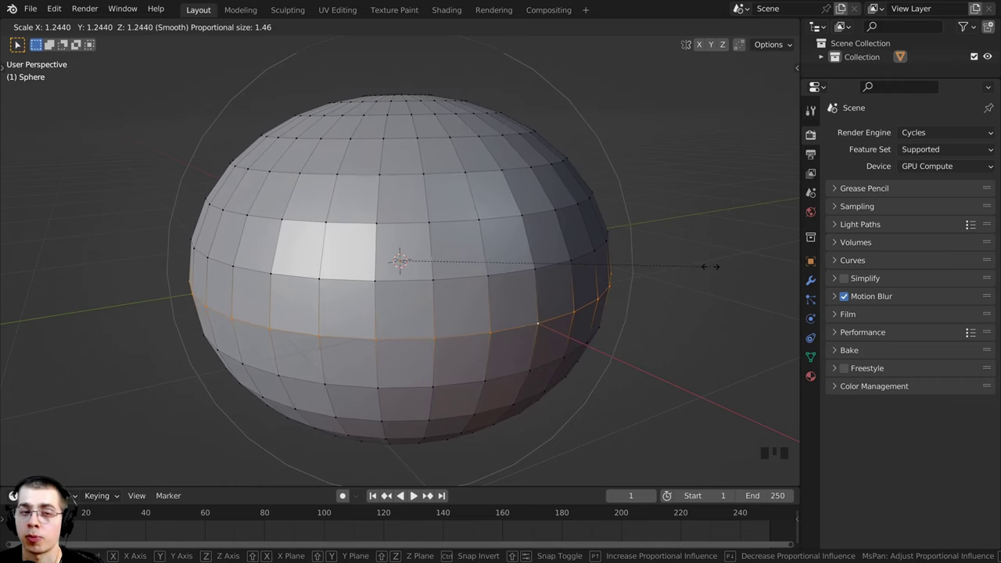
pyautogui.scroll(4, 677, 257)
pyautogui.scroll(-1, 676, 256)
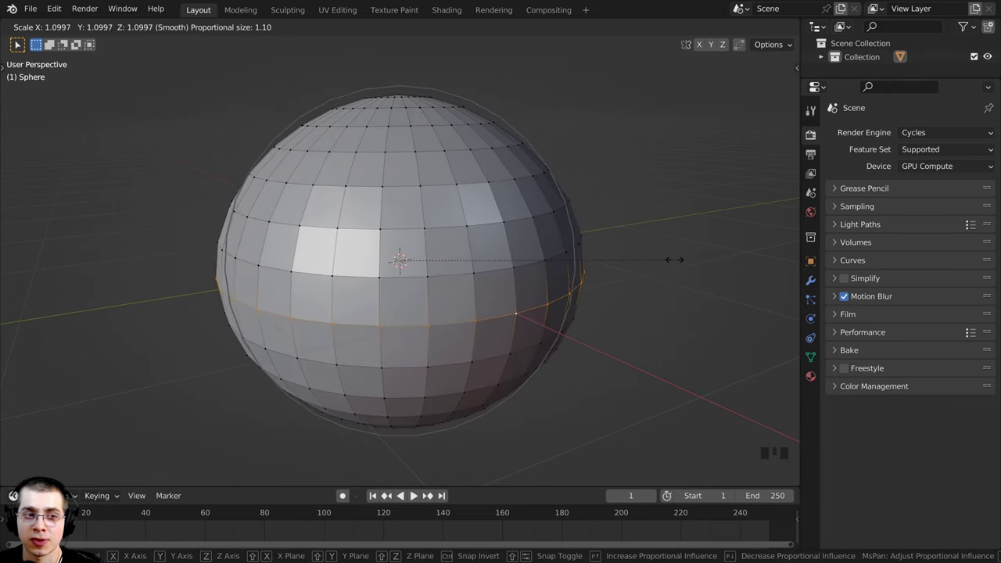
pyautogui.scroll(-3, 708, 259)
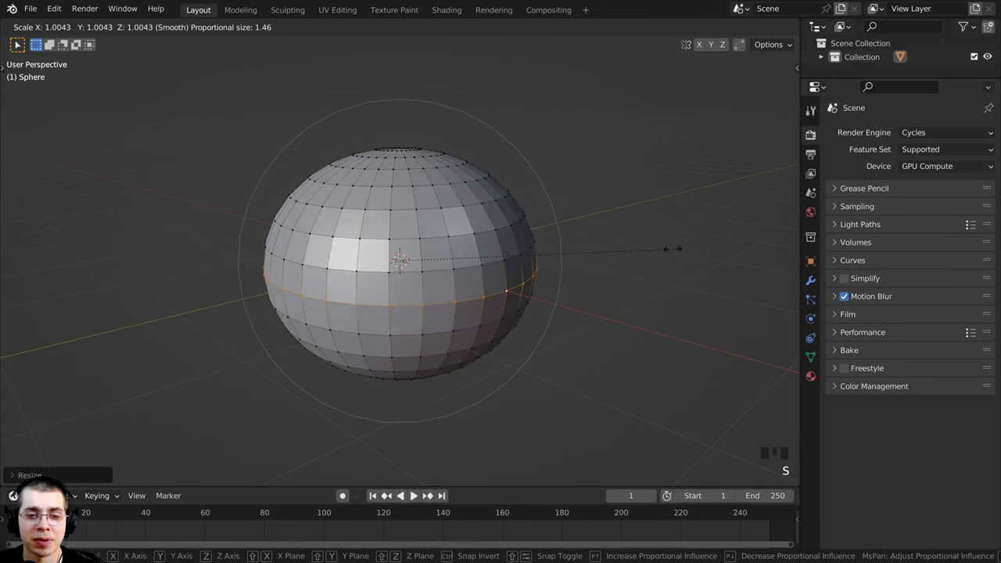
pyautogui.click(672, 248)
# Move the sphere's top pole vertex down about 0.31 m along Z with a proportional size of about 0.51 m.
pyautogui.moveTo(522, 255); pyautogui.dragTo(584, 304, button='middle')
pyautogui.scroll(1, 580, 254)
pyautogui.rightClick(394, 96)
pyautogui.scroll(-1, 394, 96)
pyautogui.moveTo(394, 97); pyautogui.dragTo(396, 113, button='middle')
pyautogui.scroll(-1, 396, 102)
pyautogui.scroll(1, 396, 103)
pyautogui.scroll(1, 396, 112)
pyautogui.press('g')
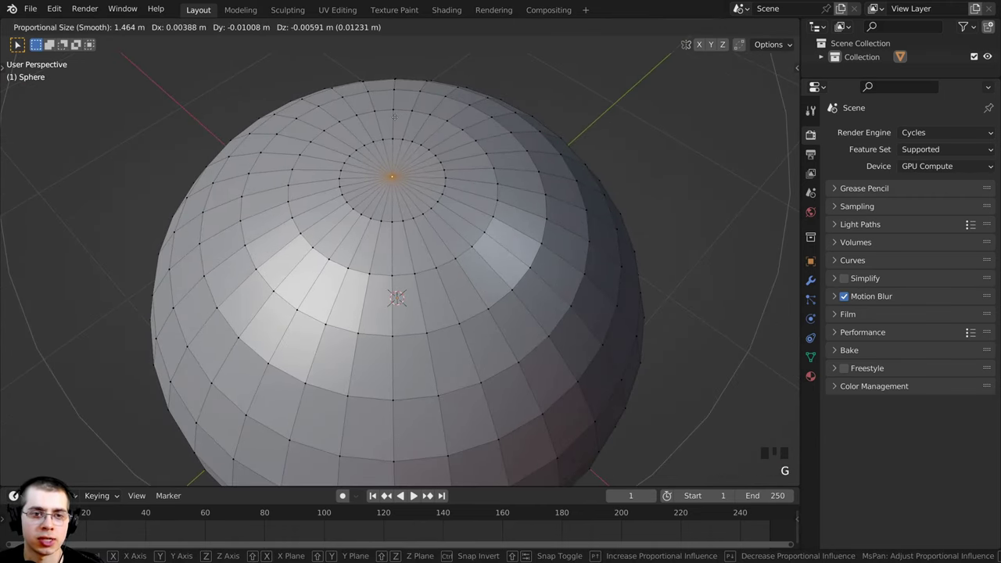
pyautogui.press('z')
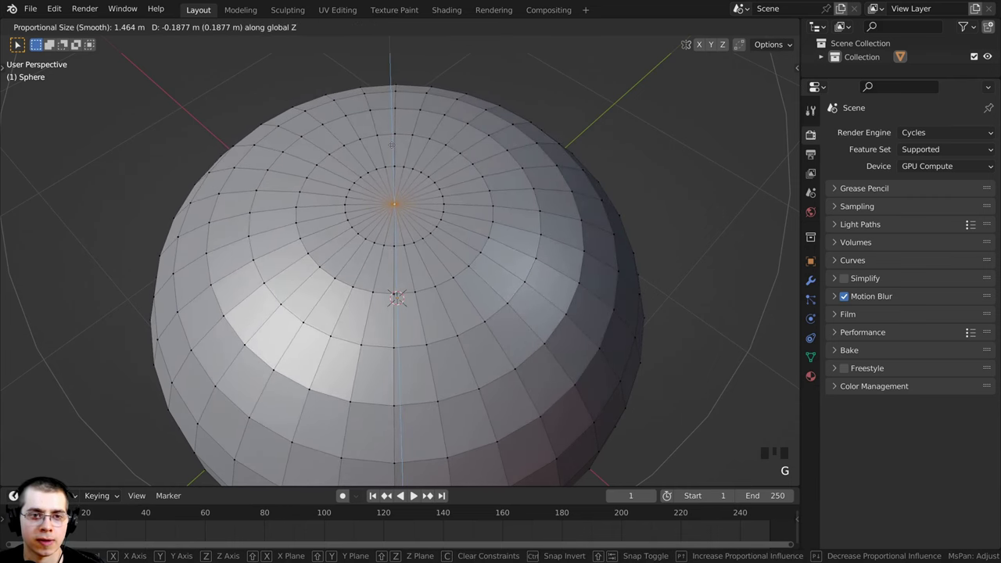
pyautogui.scroll(4, 390, 145)
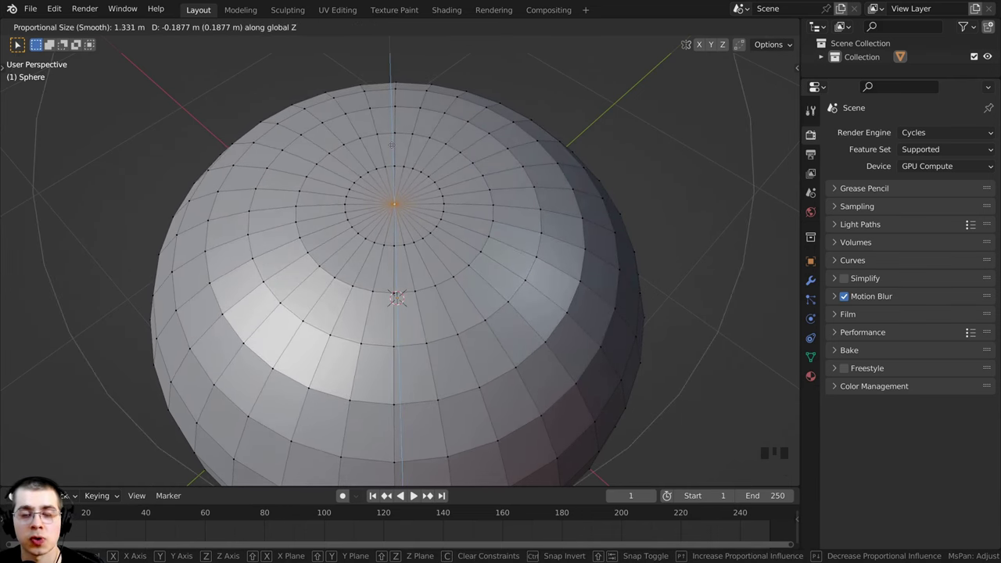
pyautogui.scroll(7, 390, 152)
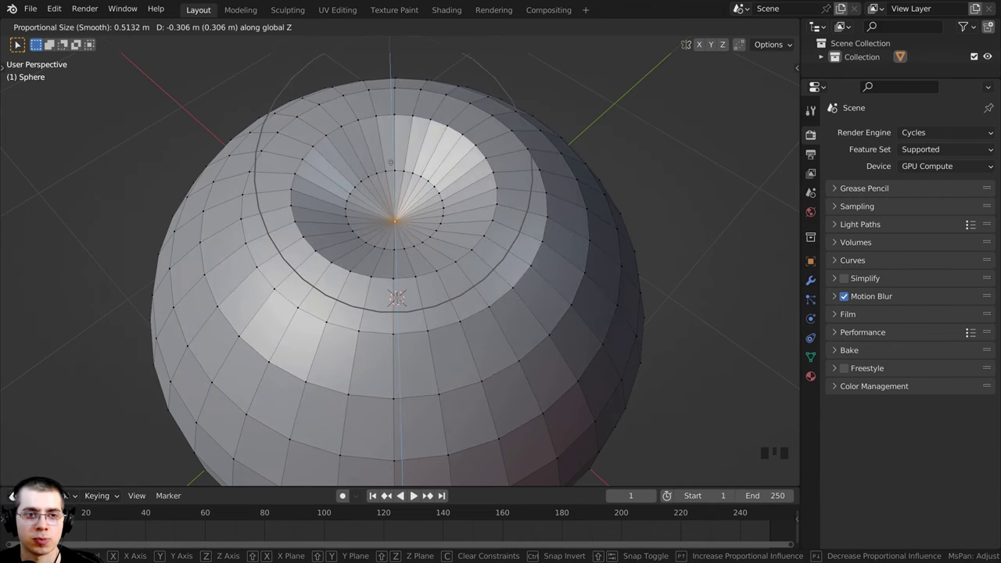
pyautogui.click(392, 166)
# Move the sphere's bottom pole vertex up about 0.38 m along Z with a proportional size of about 0.56 m.
pyautogui.scroll(-2, 406, 248)
pyautogui.moveTo(406, 248); pyautogui.dragTo(438, 324, button='middle')
pyautogui.scroll(1, 422, 328)
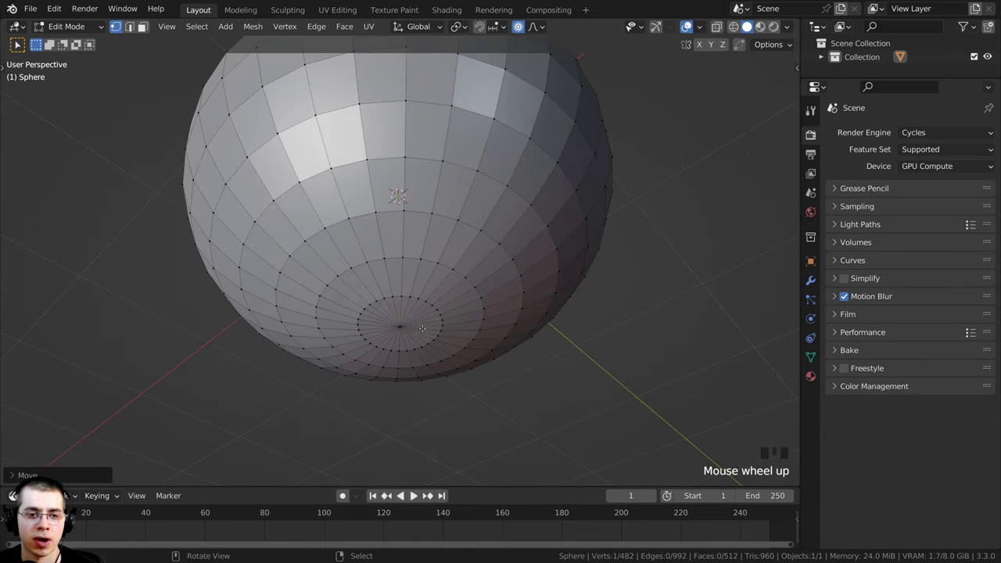
pyautogui.rightClick(399, 327)
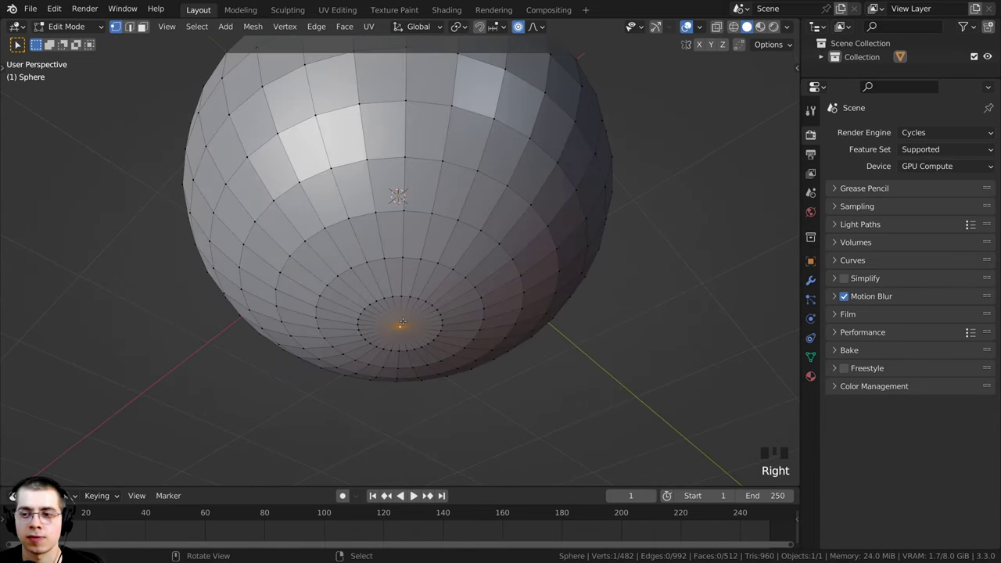
pyautogui.keyDown('shift'); pyautogui.moveTo(400, 327); pyautogui.dragTo(399, 356, button='middle'); pyautogui.keyUp('shift')
pyautogui.press('g')
pyautogui.press('z')
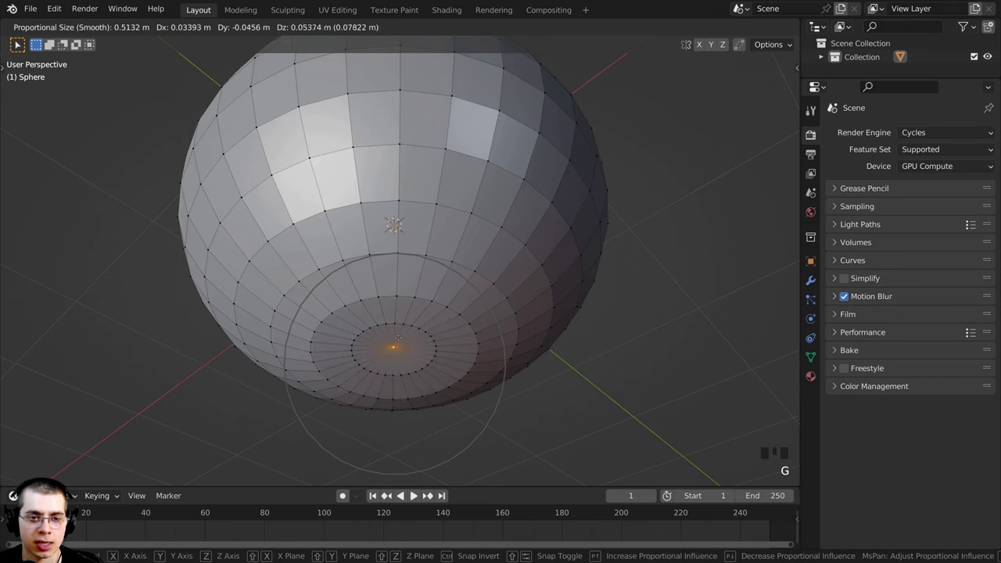
pyautogui.scroll(-1, 398, 311)
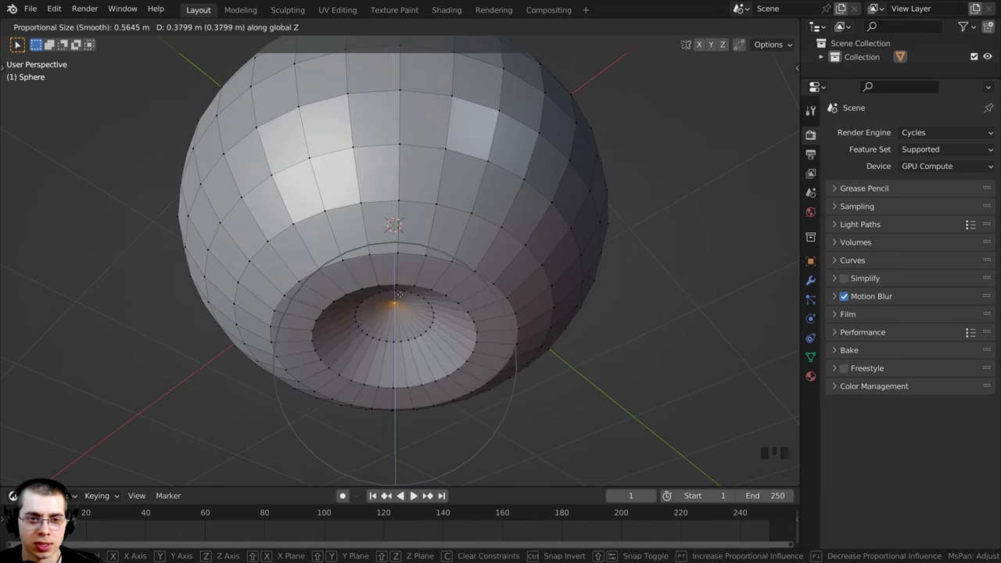
pyautogui.click(399, 294)
# Scale an edge loop on the sphere's lower half outward to about 1.09 with a proportional size of about 1.10.
pyautogui.scroll(-3, 400, 294)
pyautogui.moveTo(399, 294); pyautogui.dragTo(422, 367, button='middle')
pyautogui.scroll(2, 422, 313)
pyautogui.keyDown('shift'); pyautogui.moveTo(423, 291); pyautogui.dragTo(424, 267, button='middle'); pyautogui.keyUp('shift')
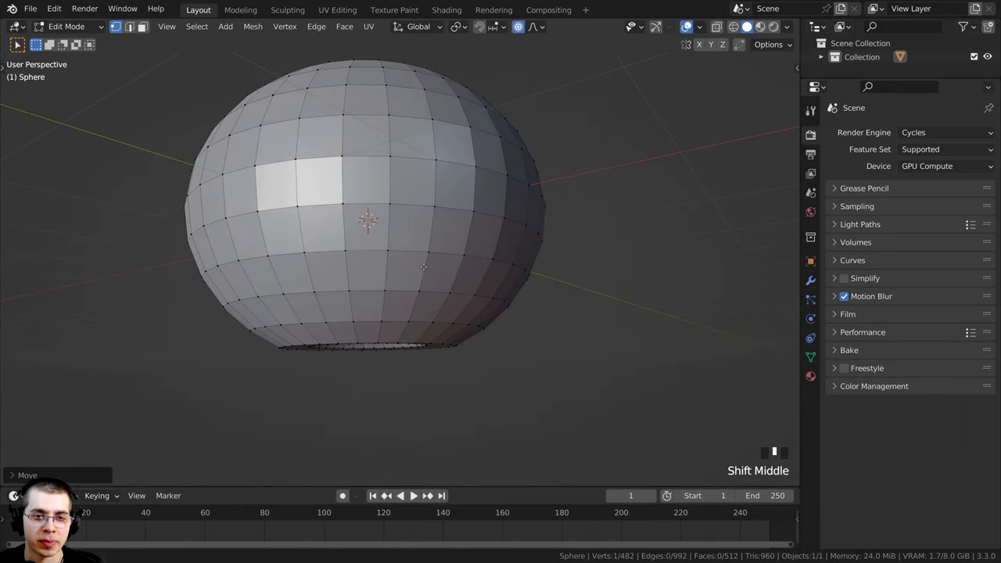
pyautogui.scroll(1, 443, 262)
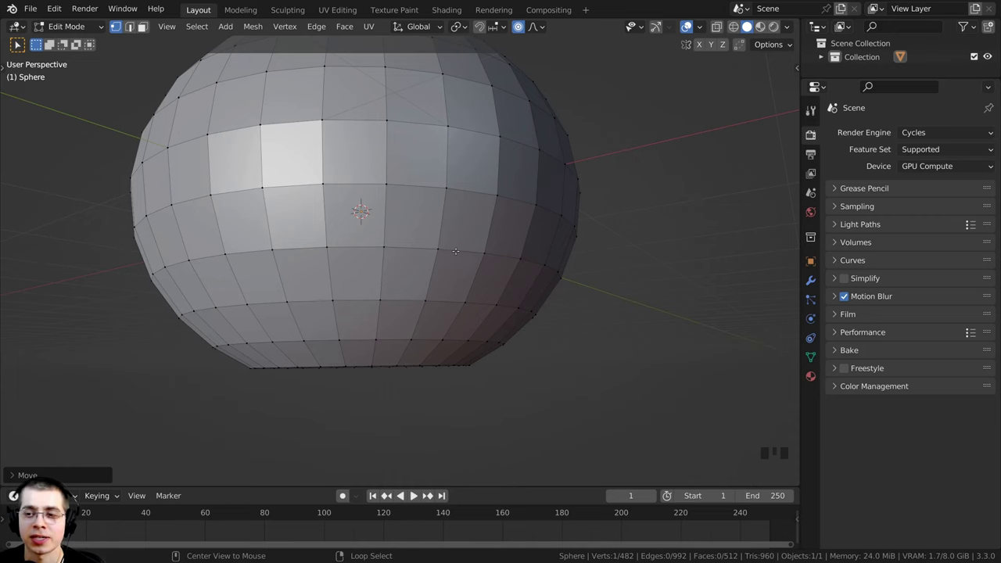
pyautogui.keyDown('alt'); pyautogui.rightClick(455, 251); pyautogui.keyUp('alt')
pyautogui.scroll(-4, 582, 314)
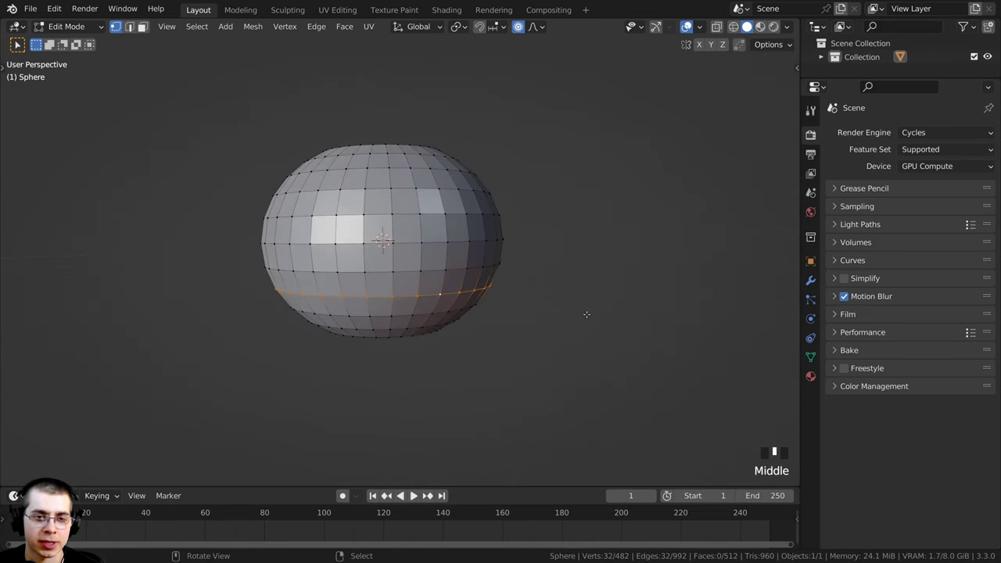
pyautogui.press('s')
pyautogui.scroll(-5, 599, 320)
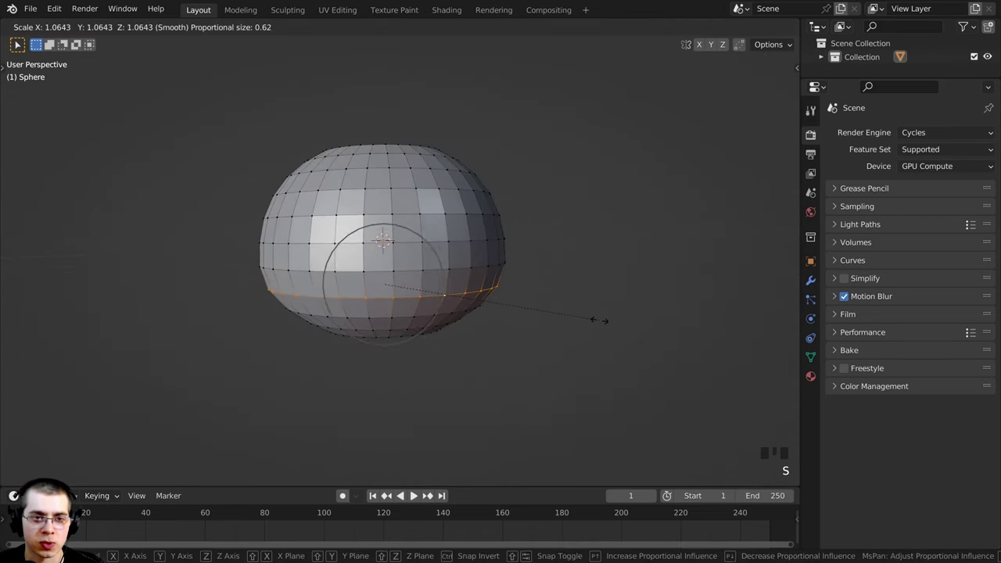
pyautogui.scroll(-2, 603, 328)
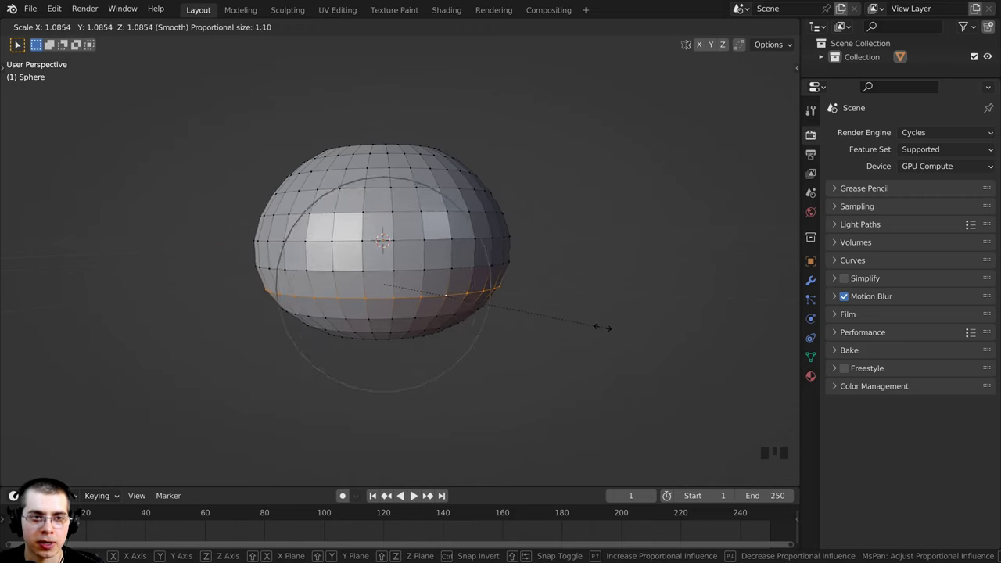
pyautogui.click(603, 330)
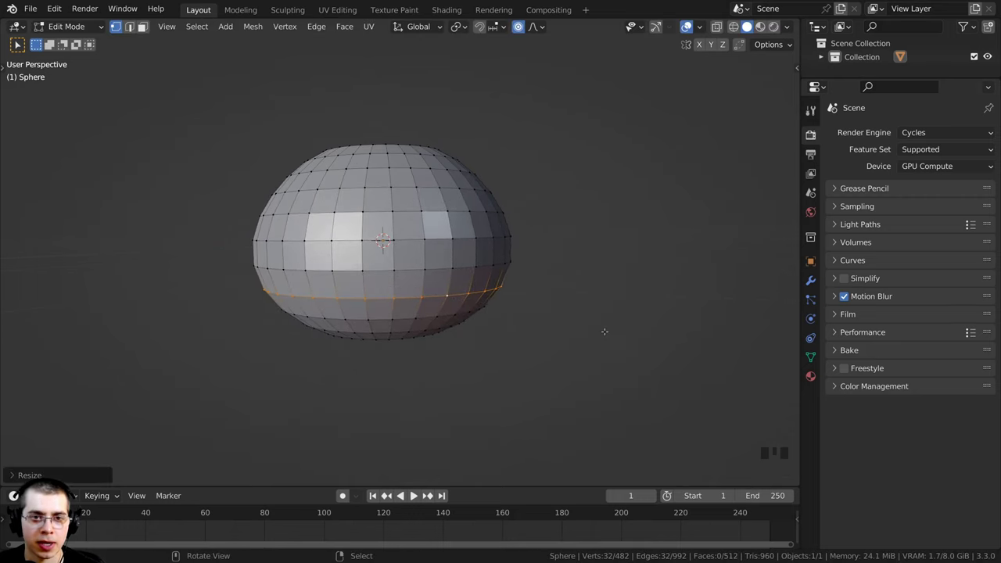
# Scale the selected lower-half edge loop outward to about 1.03 with a proportional size of about 0.75.
pyautogui.moveTo(602, 331); pyautogui.dragTo(447, 139, button='middle')
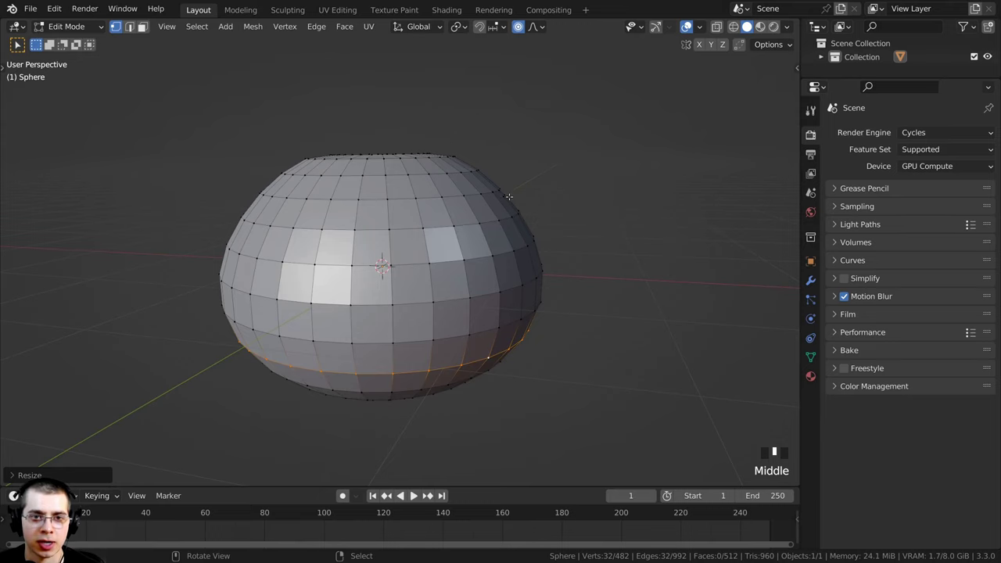
pyautogui.moveTo(542, 281); pyautogui.dragTo(552, 286, button='middle')
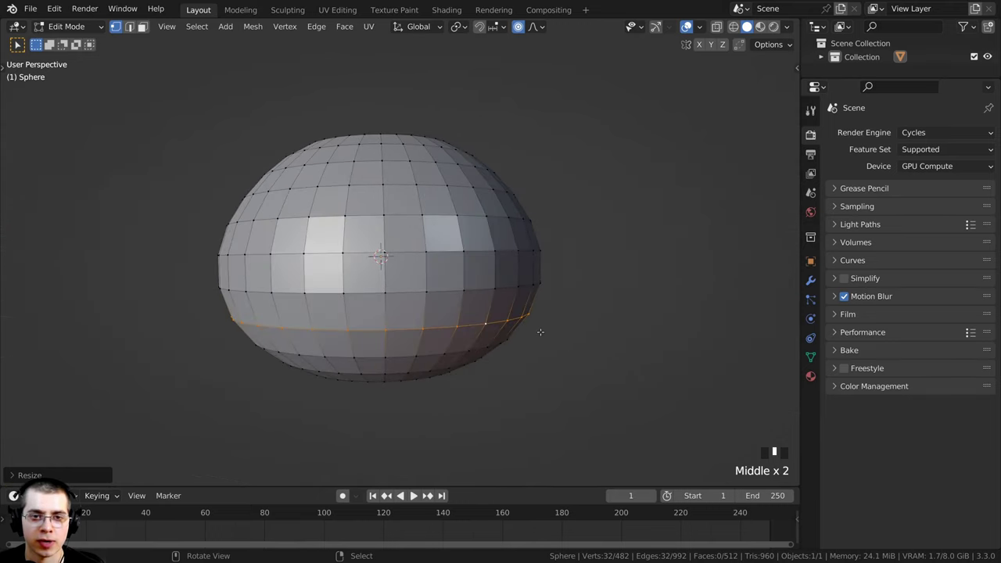
pyautogui.moveTo(539, 332); pyautogui.dragTo(528, 334, button='middle')
pyautogui.moveTo(444, 282); pyautogui.dragTo(598, 321, button='middle')
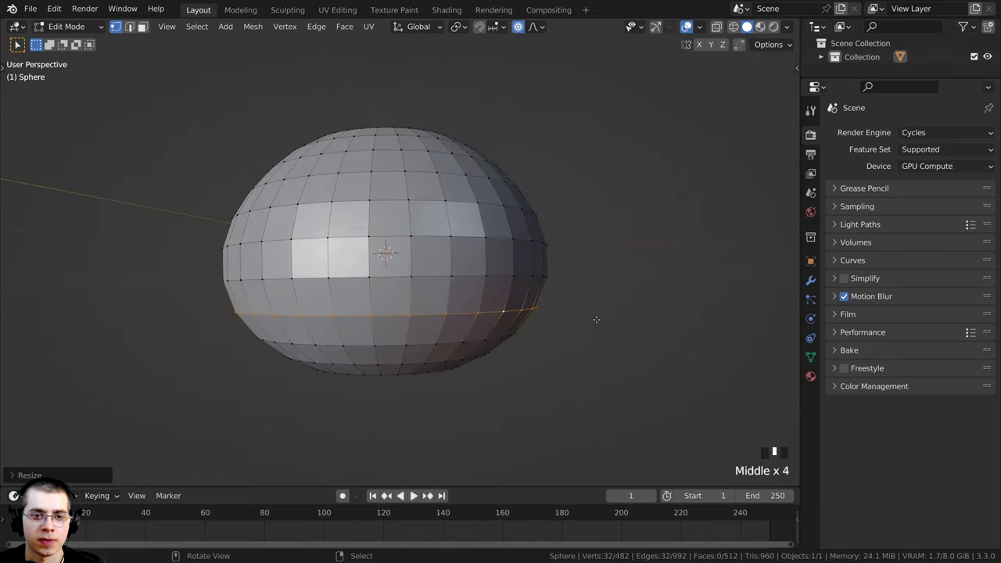
pyautogui.press('s')
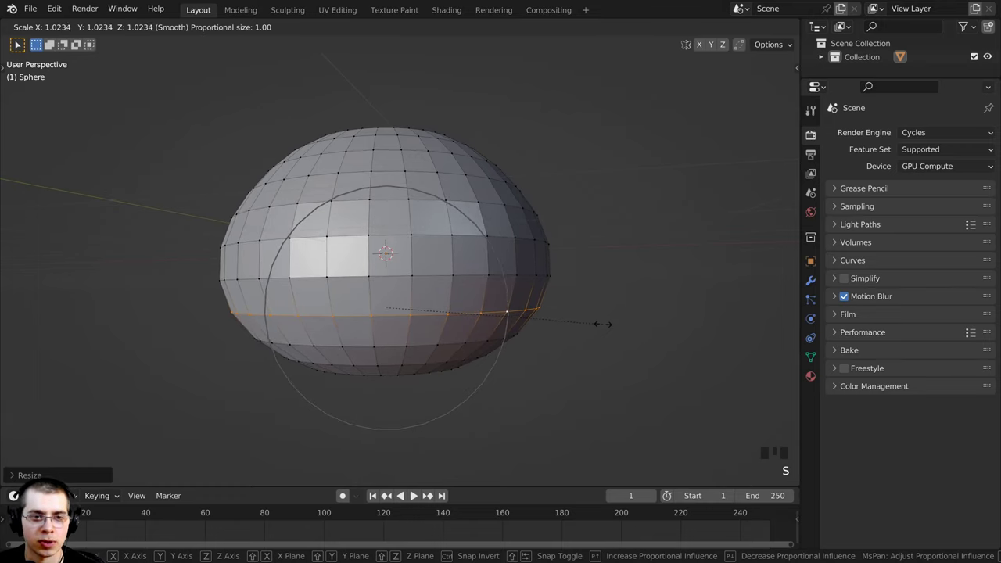
pyautogui.scroll(4, 602, 323)
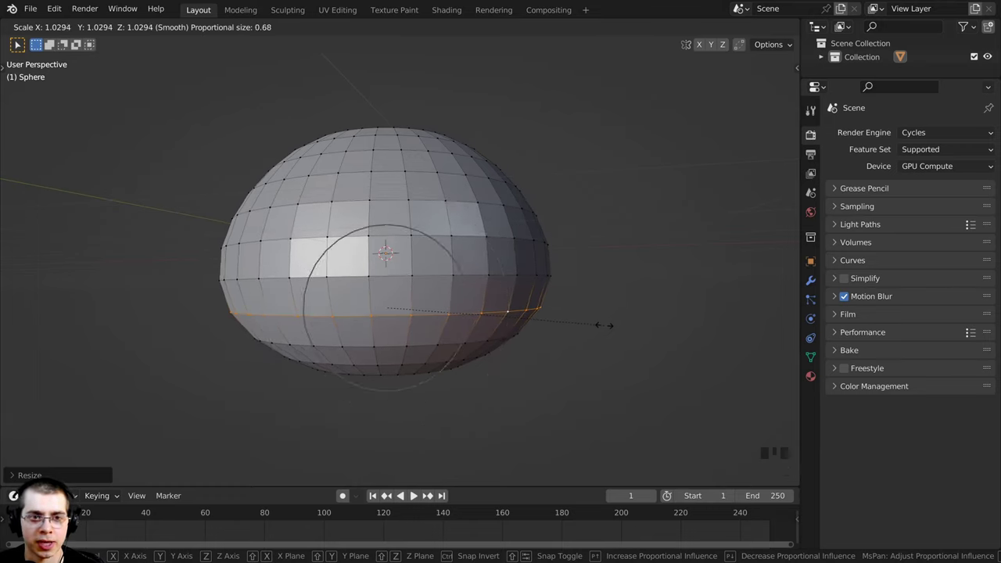
pyautogui.scroll(-1, 604, 325)
pyautogui.click(605, 326)
# Select a vertical edge loop running out of the top dent and add a second one a few segments away.
pyautogui.moveTo(569, 309); pyautogui.dragTo(377, 236, button='middle')
pyautogui.scroll(3, 377, 237)
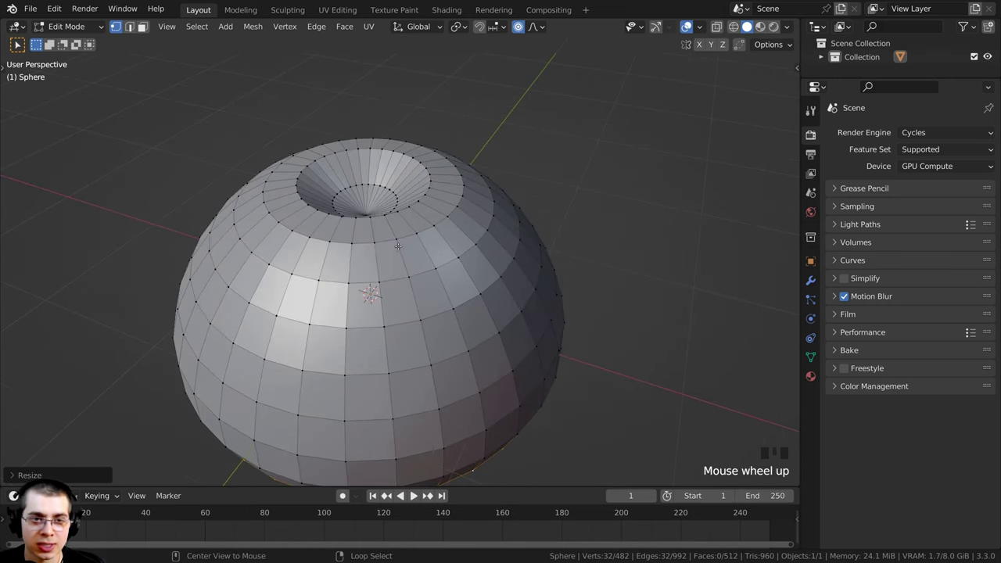
pyautogui.keyDown('alt'); pyautogui.rightClick(421, 307); pyautogui.keyUp('alt')
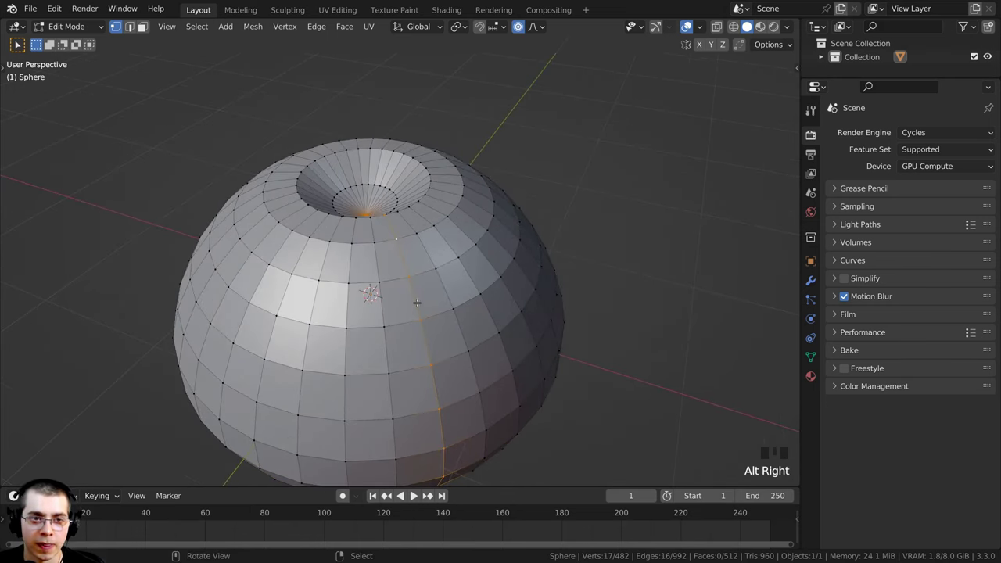
pyautogui.moveTo(417, 304); pyautogui.dragTo(437, 283, button='middle')
pyautogui.scroll(2, 438, 283)
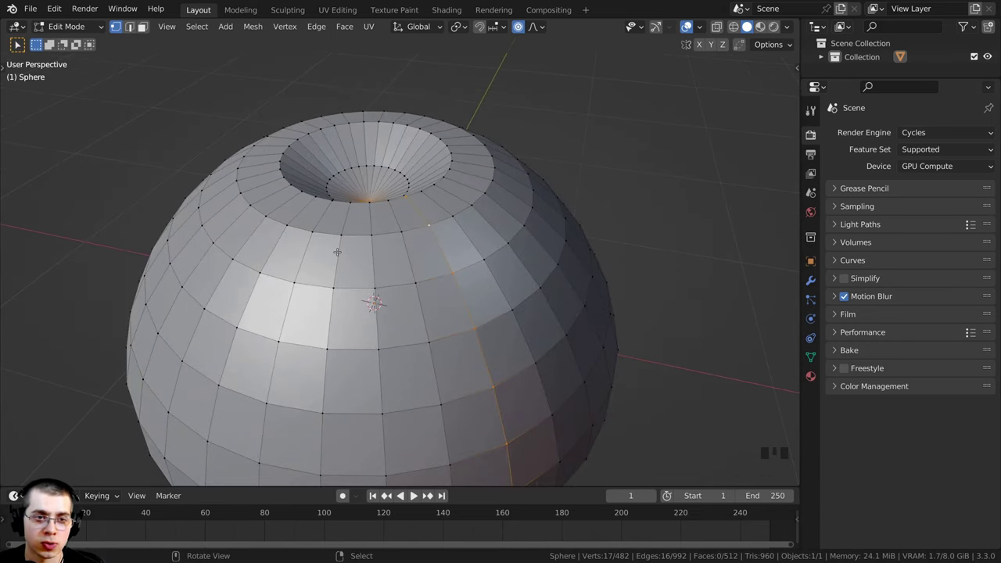
pyautogui.moveTo(309, 248); pyautogui.dragTo(349, 258, button='middle')
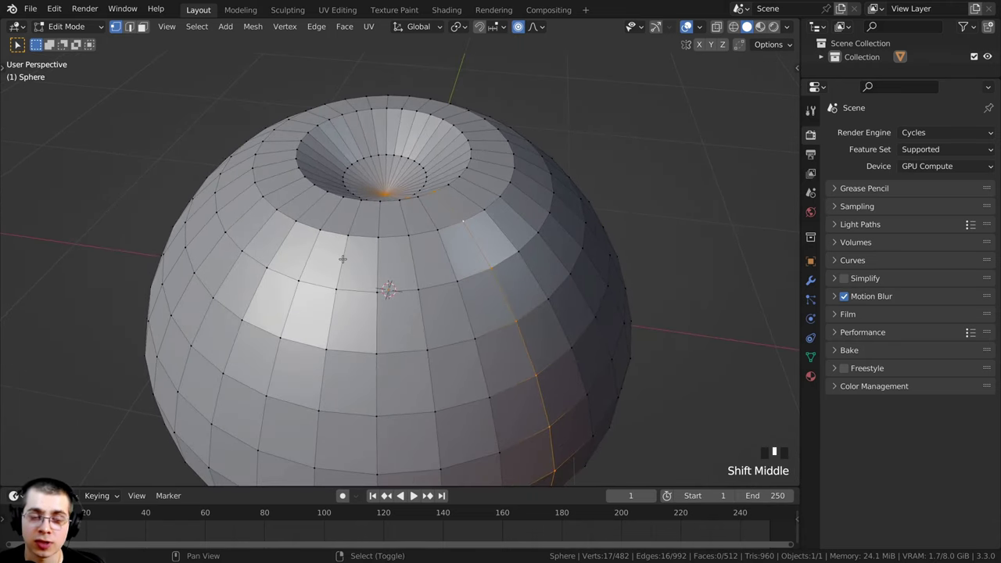
pyautogui.keyDown('alt'); pyautogui.keyDown('shift'); pyautogui.rightClick(333, 308); pyautogui.keyUp('shift'); pyautogui.keyUp('alt')
pyautogui.moveTo(333, 308); pyautogui.dragTo(409, 304, button='middle')
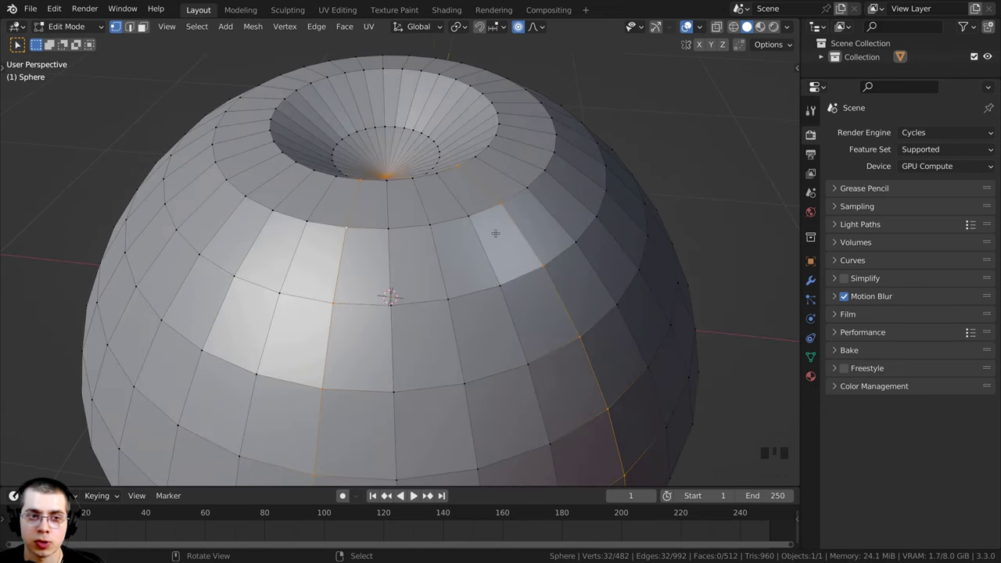
# Add three more vertical edge loops to the selection, keeping roughly three-segment spacing around the body.
pyautogui.moveTo(381, 261); pyautogui.dragTo(601, 301, button='middle')
pyautogui.scroll(1, 537, 240)
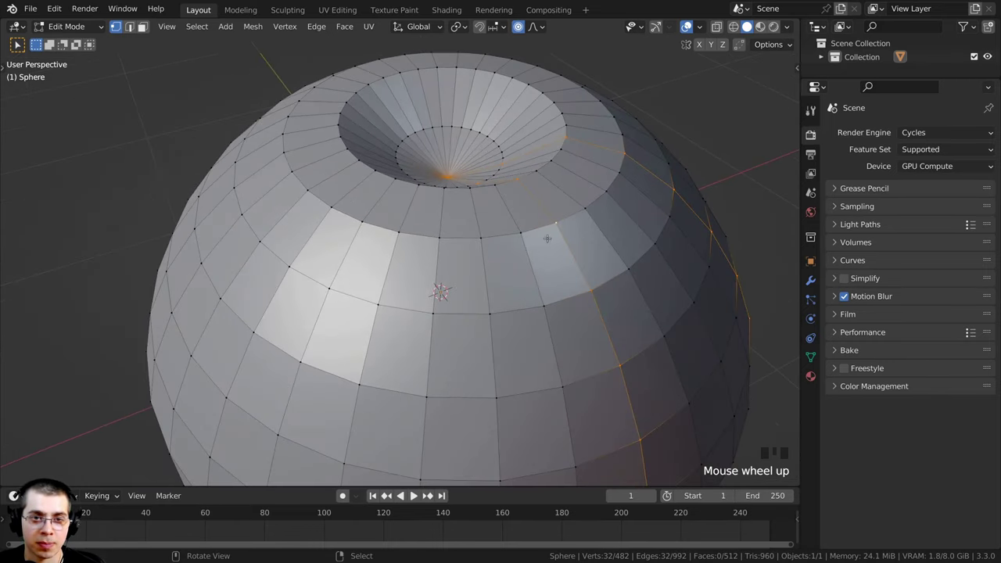
pyautogui.keyDown('alt'); pyautogui.keyDown('shift'); pyautogui.rightClick(396, 254); pyautogui.keyUp('shift'); pyautogui.keyUp('alt')
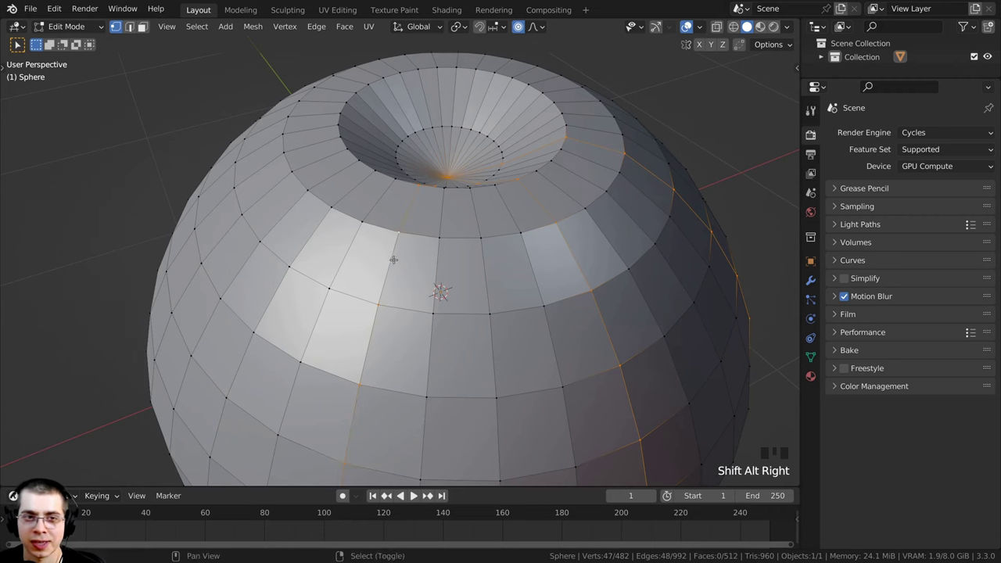
pyautogui.moveTo(396, 256); pyautogui.dragTo(480, 271, button='middle')
pyautogui.keyDown('alt'); pyautogui.keyDown('shift'); pyautogui.rightClick(415, 261); pyautogui.keyUp('shift'); pyautogui.keyUp('alt')
pyautogui.keyDown('alt'); pyautogui.keyDown('shift'); pyautogui.rightClick(411, 225); pyautogui.keyUp('shift'); pyautogui.keyUp('alt')
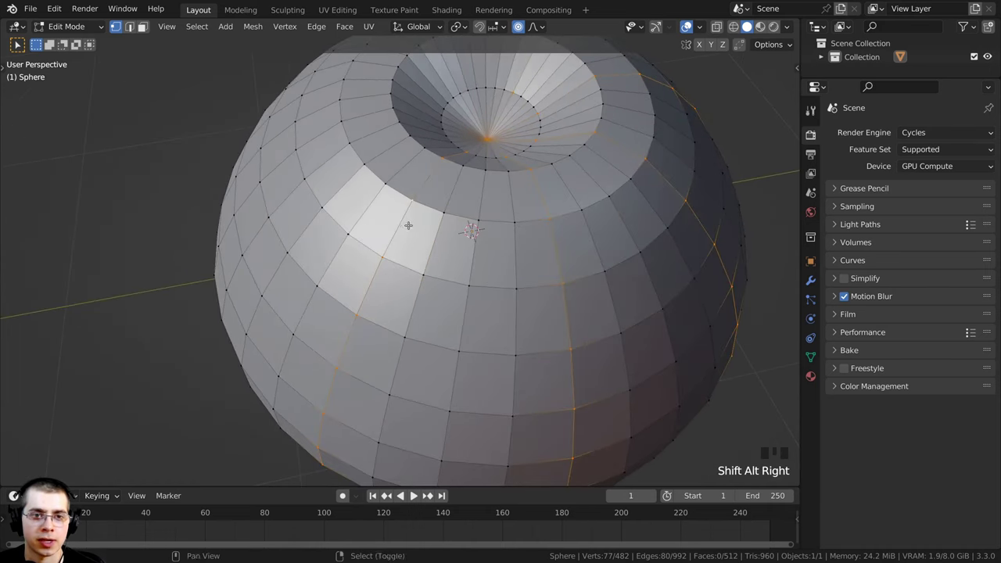
# Continue adding spaced vertical edge loops around the remaining side of the body, undoing one misplaced pick.
pyautogui.moveTo(411, 225); pyautogui.dragTo(448, 195, button='middle')
pyautogui.keyDown('alt'); pyautogui.keyDown('shift'); pyautogui.rightClick(351, 194); pyautogui.keyUp('shift'); pyautogui.keyUp('alt')
pyautogui.keyDown('alt'); pyautogui.keyDown('shift'); pyautogui.rightClick(268, 201); pyautogui.keyUp('shift'); pyautogui.keyUp('alt')
pyautogui.moveTo(268, 201); pyautogui.dragTo(456, 210, button='middle')
pyautogui.hotkey('ctrl', 'z')
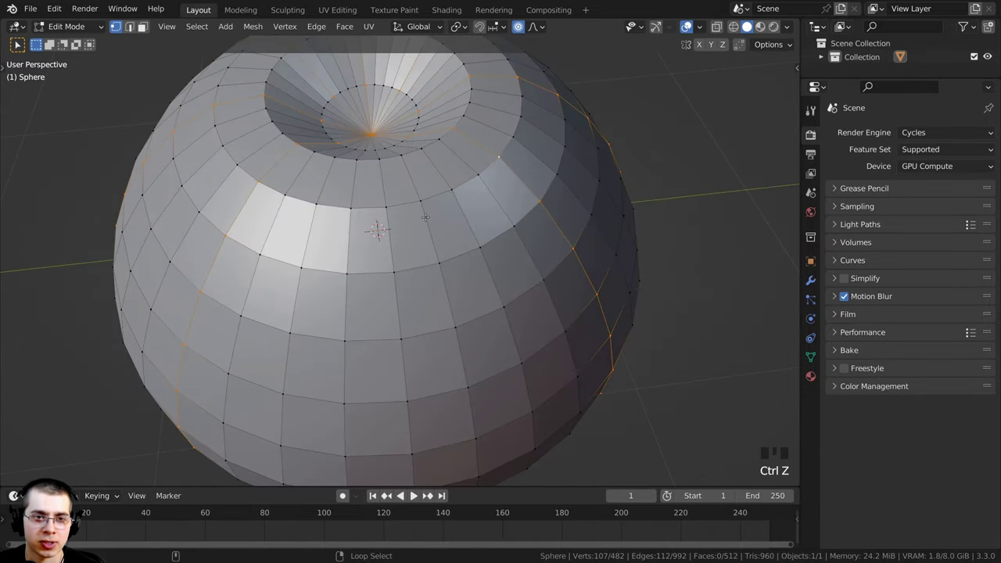
pyautogui.keyDown('alt'); pyautogui.keyDown('shift'); pyautogui.rightClick(423, 216); pyautogui.keyUp('shift'); pyautogui.keyUp('alt')
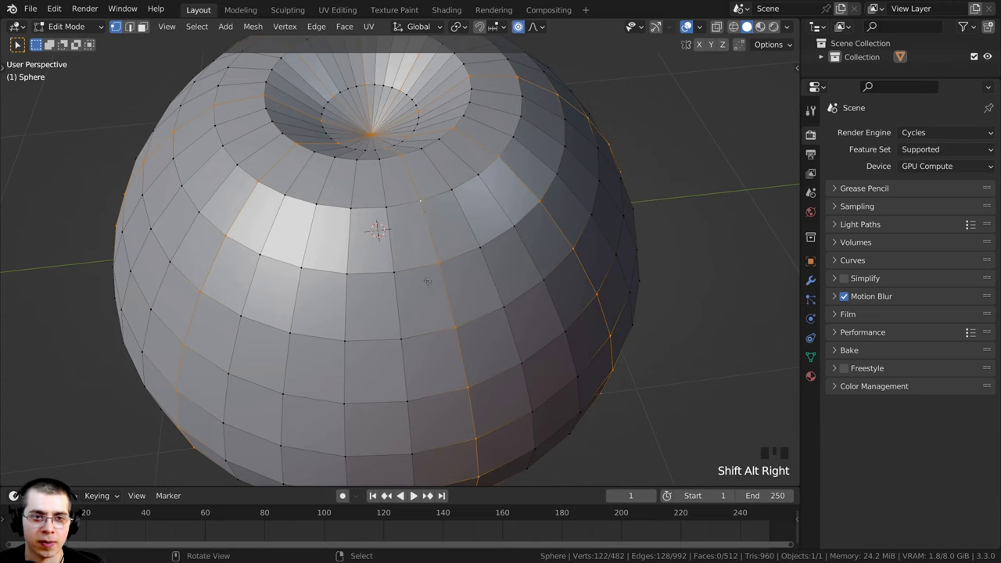
pyautogui.keyDown('alt'); pyautogui.keyDown('shift'); pyautogui.rightClick(344, 232); pyautogui.keyUp('shift'); pyautogui.keyUp('alt')
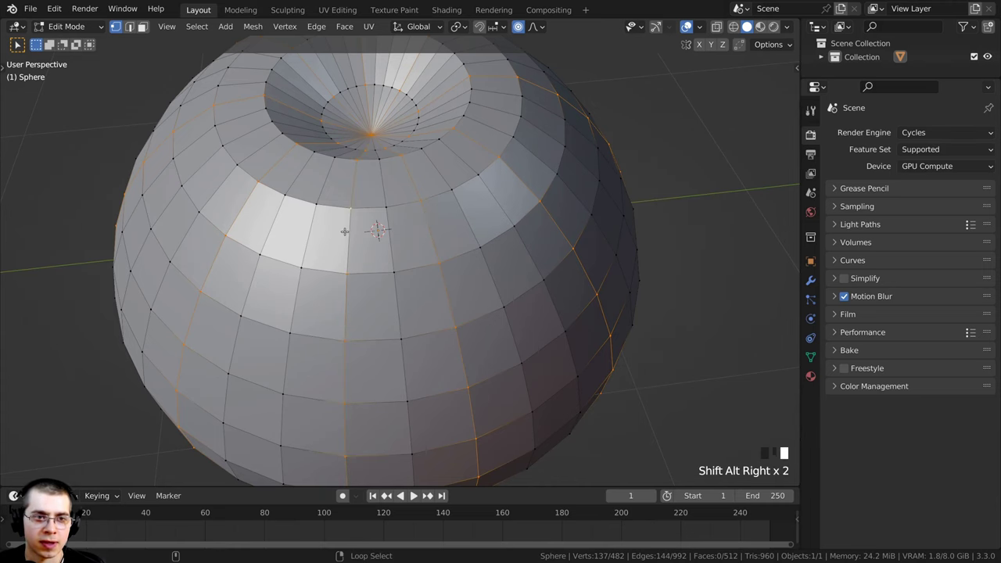
# Even out the spacing by deselecting the vertical loop in the widest gap and selecting one loop on either side of it.
pyautogui.moveTo(344, 231); pyautogui.dragTo(388, 316, button='middle')
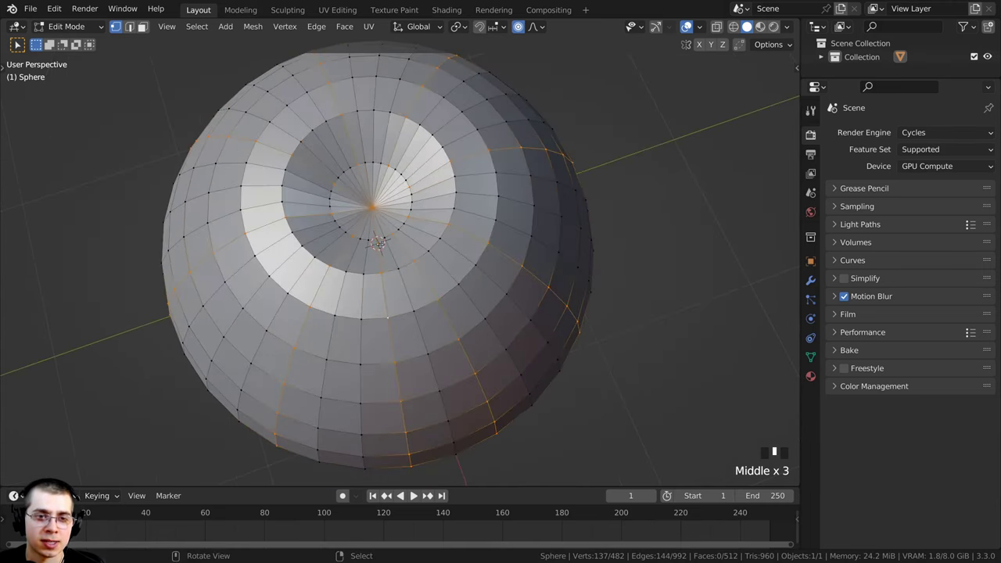
pyautogui.scroll(2, 435, 330)
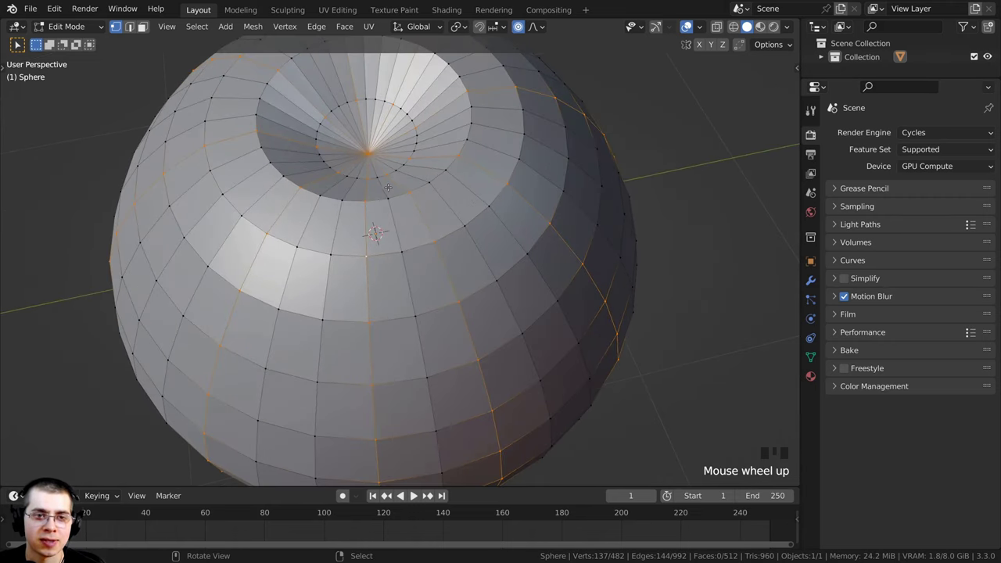
pyautogui.scroll(-3, 398, 298)
pyautogui.moveTo(398, 298)
pyautogui.mouseDown(button='middle')
pyautogui.moveTo(319, 394)
pyautogui.moveTo(414, 297)
pyautogui.mouseUp(button='middle')
pyautogui.scroll(1, 320, 393)
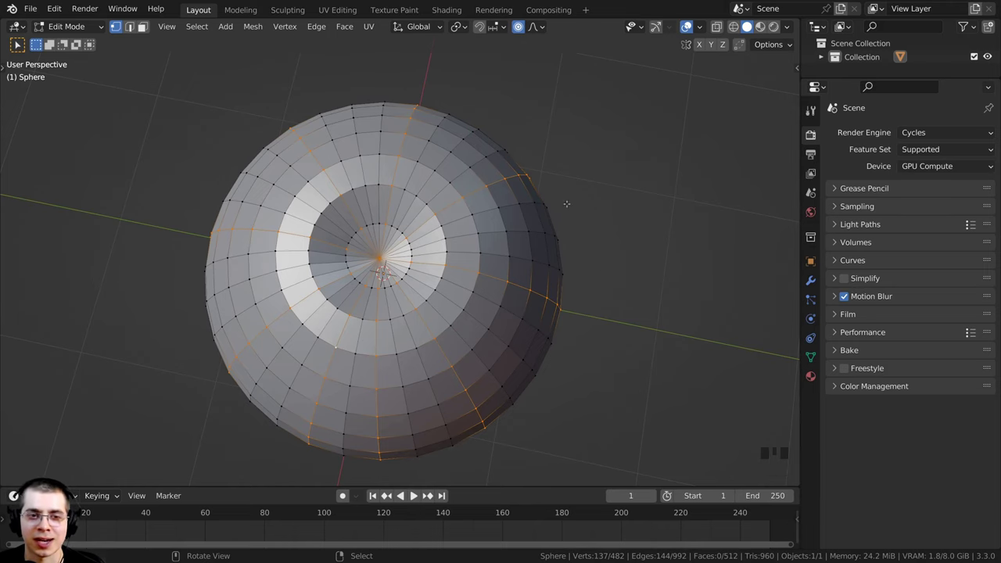
pyautogui.moveTo(567, 204); pyautogui.dragTo(386, 192, button='middle')
pyautogui.scroll(2, 386, 192)
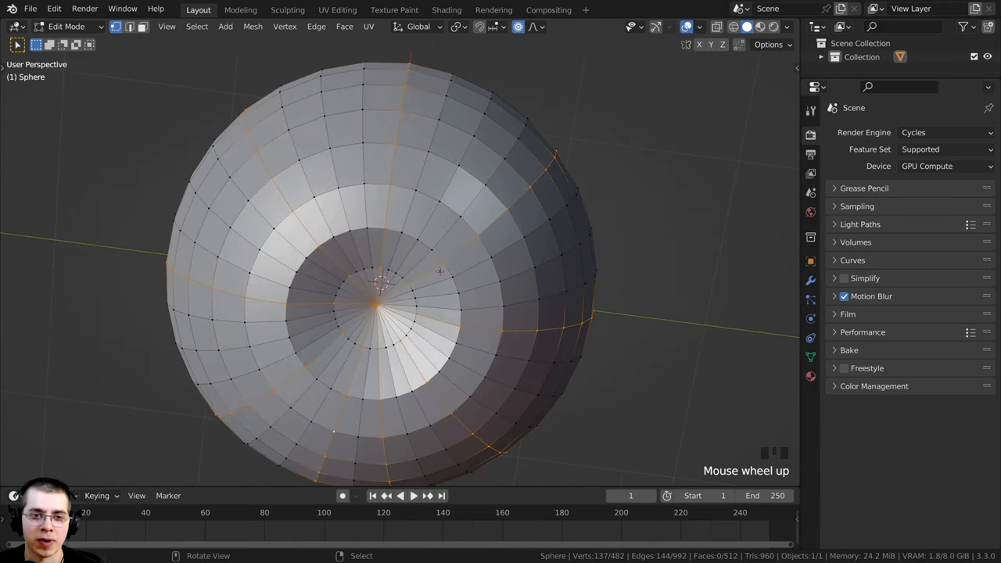
pyautogui.keyDown('alt'); pyautogui.keyDown('shift'); pyautogui.rightClick(385, 188); pyautogui.keyUp('shift'); pyautogui.keyUp('alt')
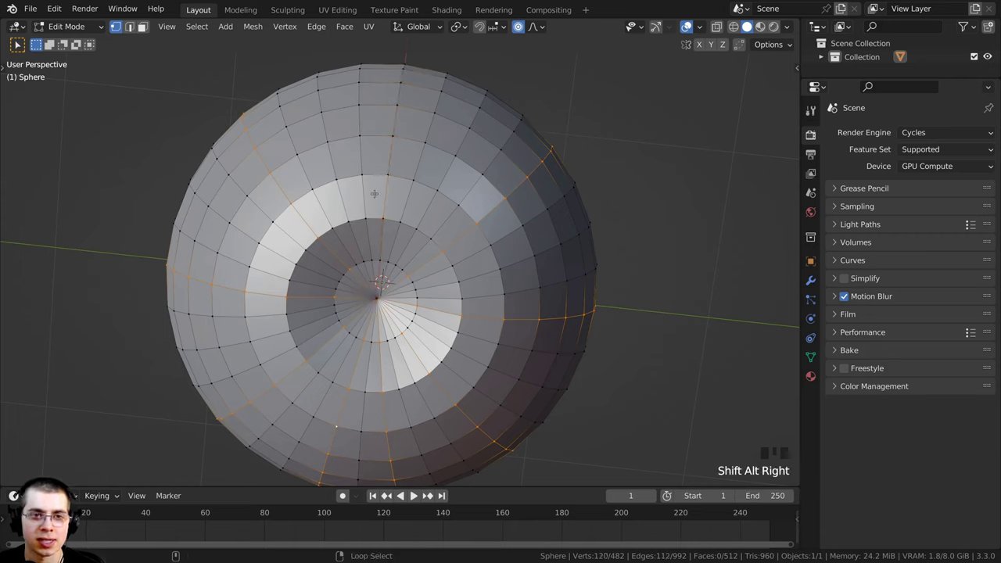
pyautogui.keyDown('alt'); pyautogui.keyDown('shift'); pyautogui.rightClick(421, 155); pyautogui.keyUp('shift'); pyautogui.keyUp('alt')
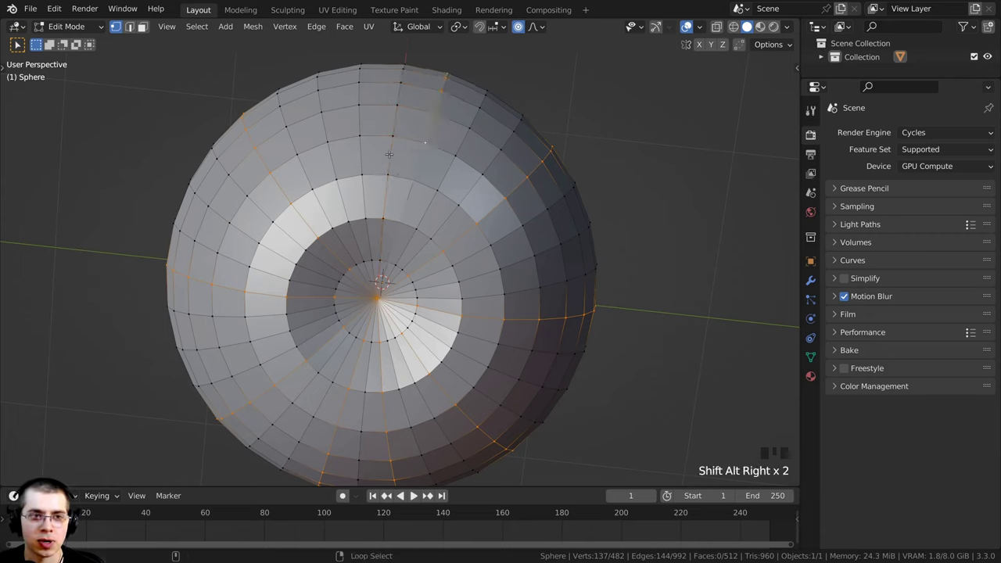
pyautogui.keyDown('alt'); pyautogui.keyDown('shift'); pyautogui.rightClick(329, 155); pyautogui.keyUp('shift'); pyautogui.keyUp('alt')
pyautogui.scroll(-2, 329, 155)
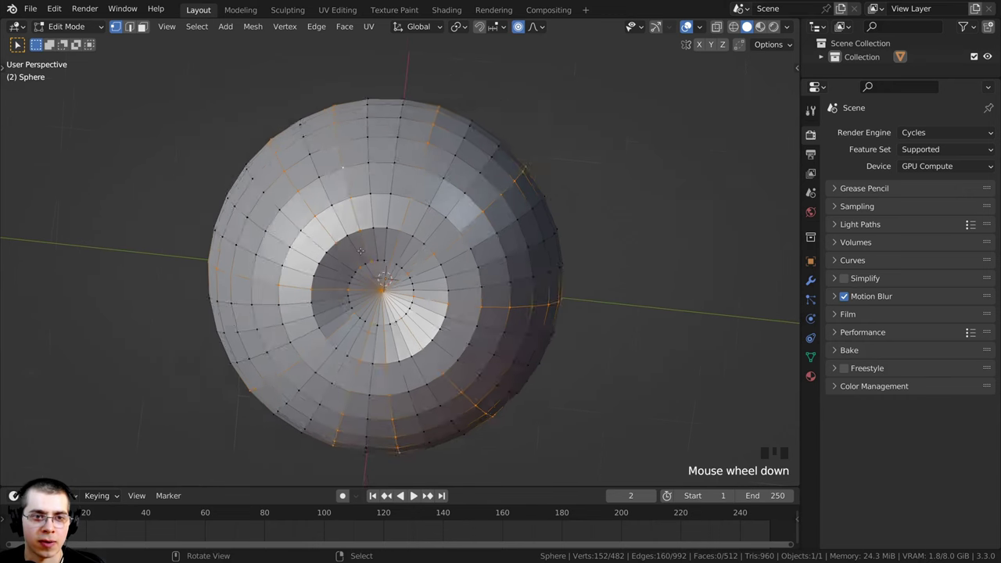
# Scale the selected vertical edge loops inward to about 0.86 with a proportional size of about 0.29 to form the pumpkin's grooves.
pyautogui.moveTo(330, 155); pyautogui.dragTo(329, 128, button='middle')
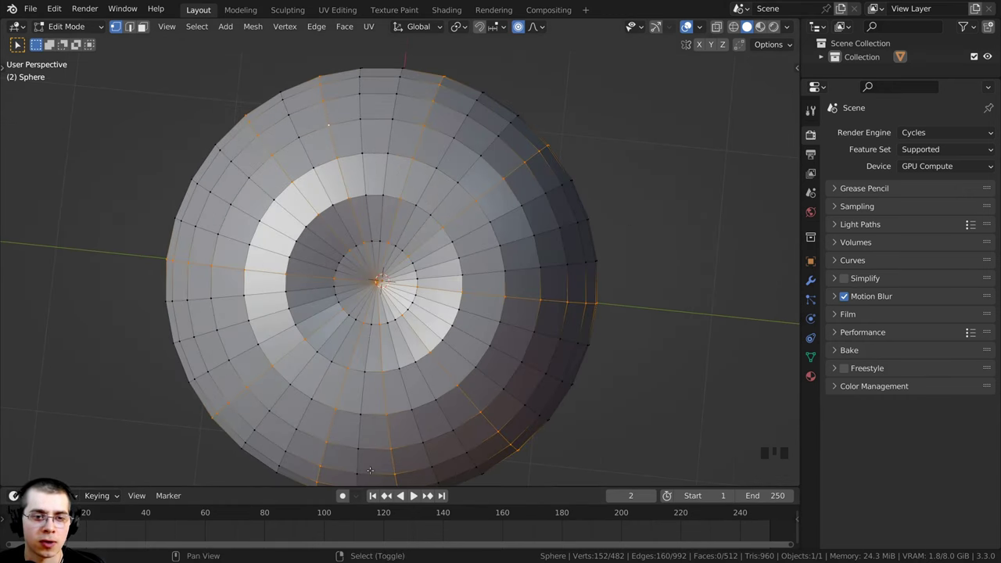
pyautogui.keyDown('shift'); pyautogui.moveTo(286, 373); pyautogui.dragTo(451, 376, button='middle'); pyautogui.keyUp('shift')
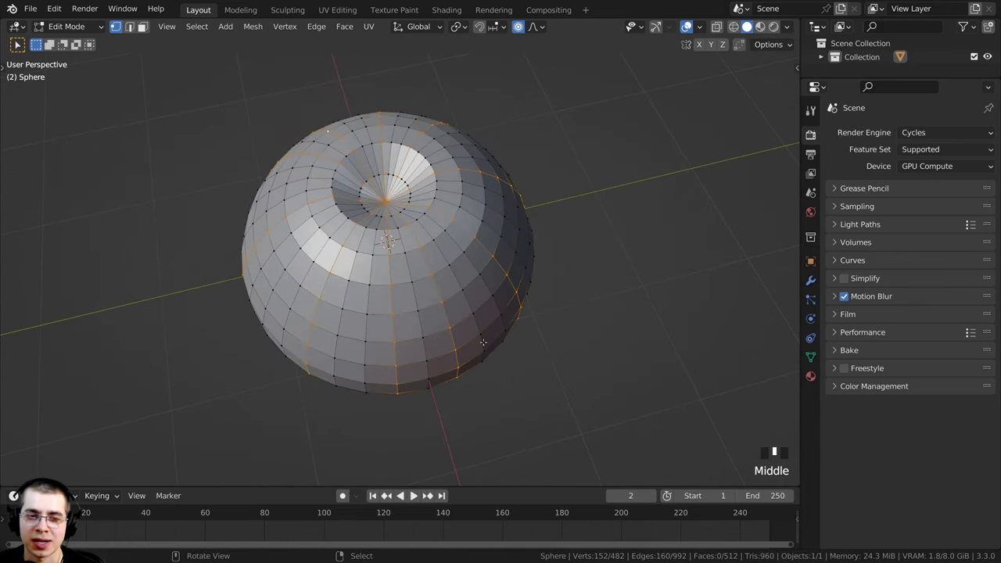
pyautogui.keyDown('shift'); pyautogui.moveTo(483, 341); pyautogui.dragTo(547, 329, button='middle'); pyautogui.keyUp('shift')
pyautogui.scroll(2, 633, 318)
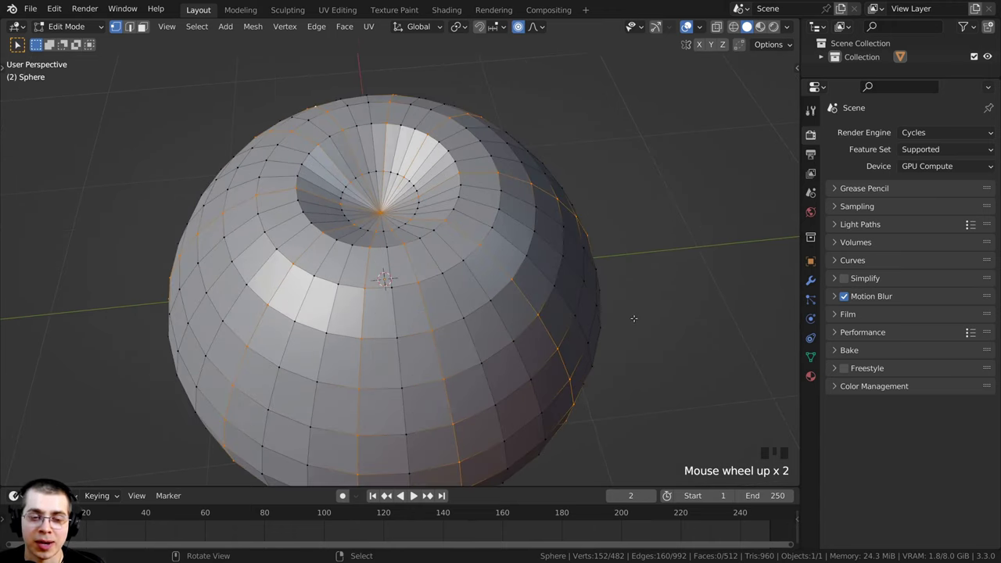
pyautogui.keyDown('shift'); pyautogui.moveTo(626, 319); pyautogui.dragTo(620, 320, button='middle'); pyautogui.keyUp('shift')
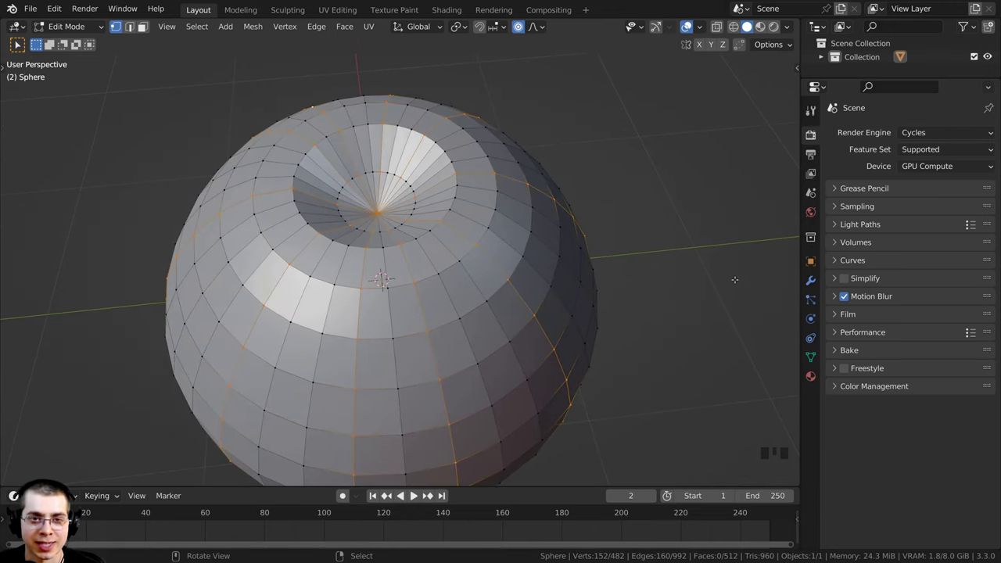
pyautogui.press('s')
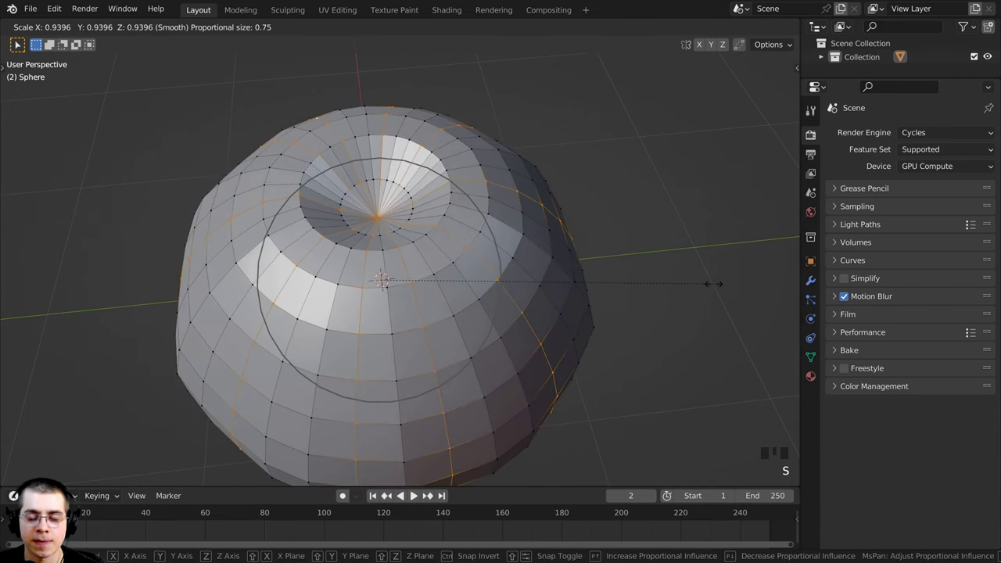
pyautogui.scroll(5, 713, 284)
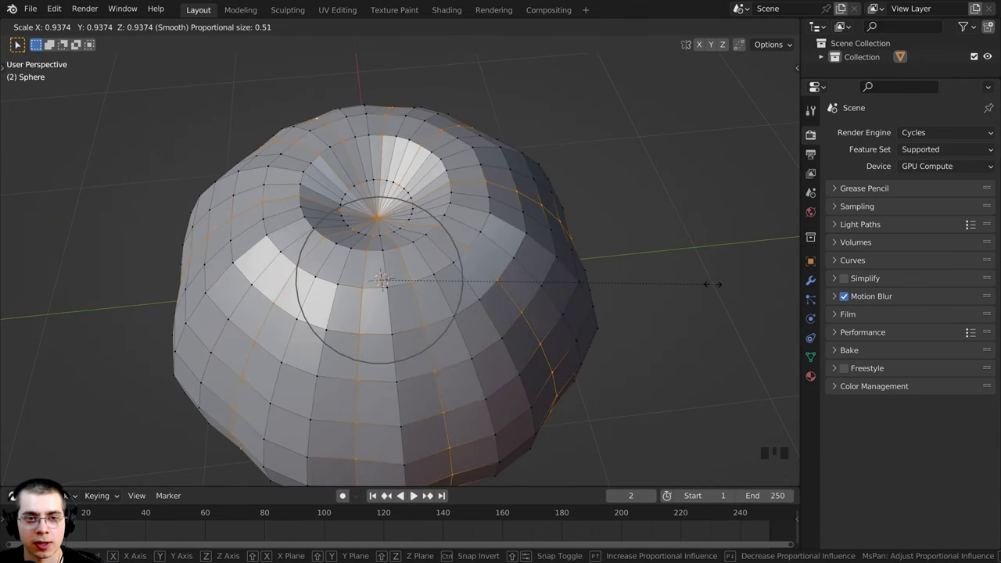
pyautogui.scroll(2, 703, 284)
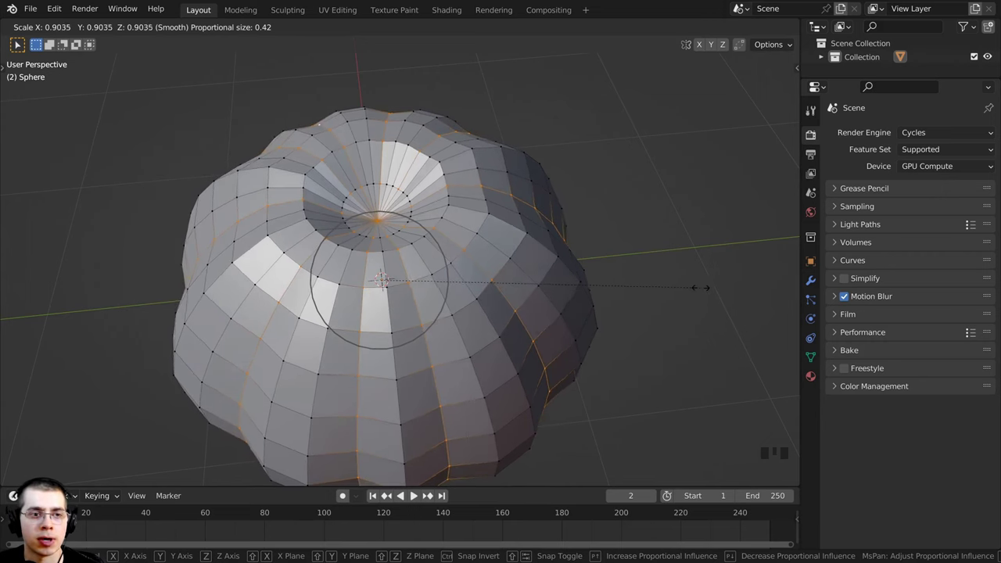
pyautogui.scroll(3, 685, 289)
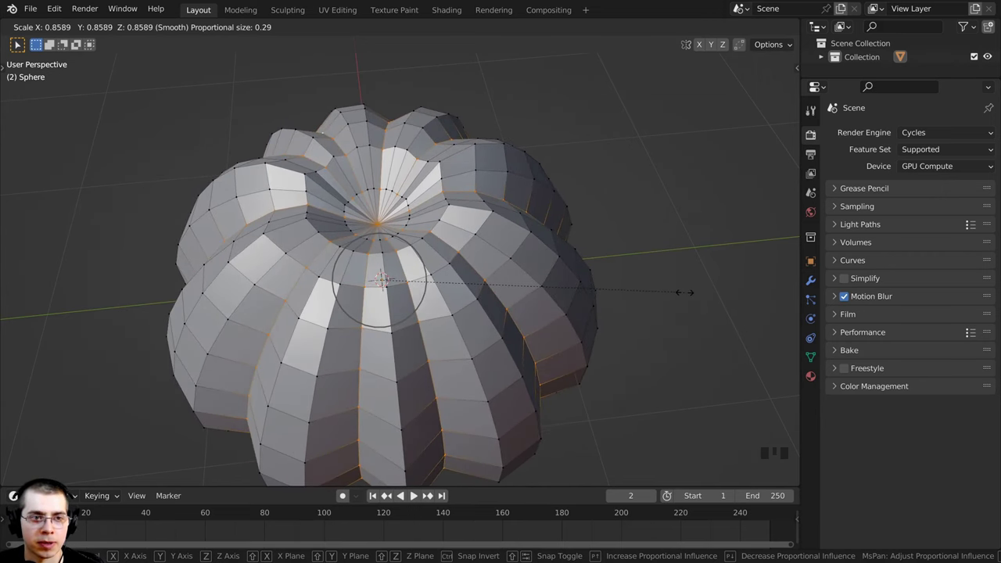
pyautogui.click(685, 291)
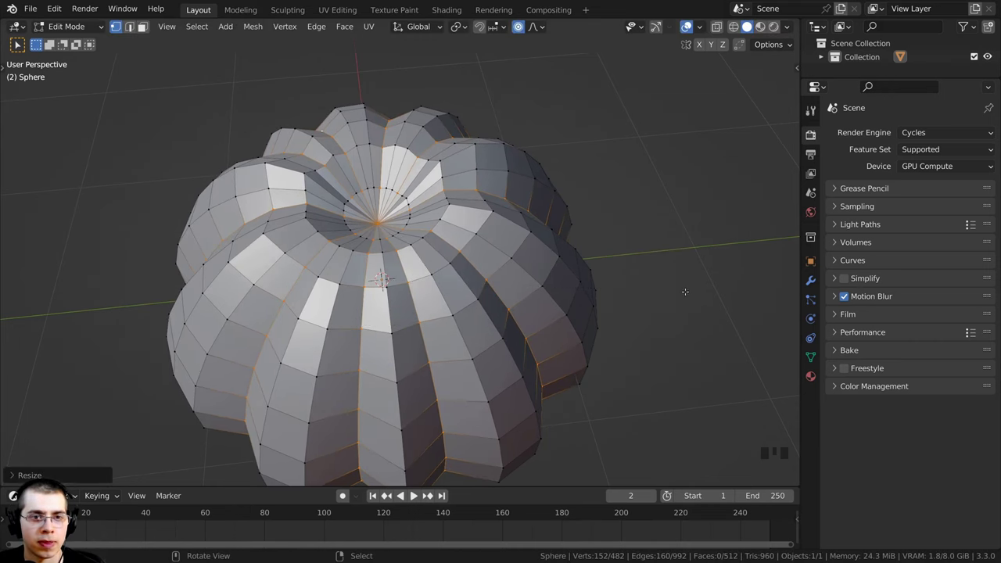
# Return to Object Mode and apply smooth shading to the grooved pumpkin.
pyautogui.moveTo(685, 291); pyautogui.dragTo(626, 312, button='middle')
pyautogui.press('Tab')
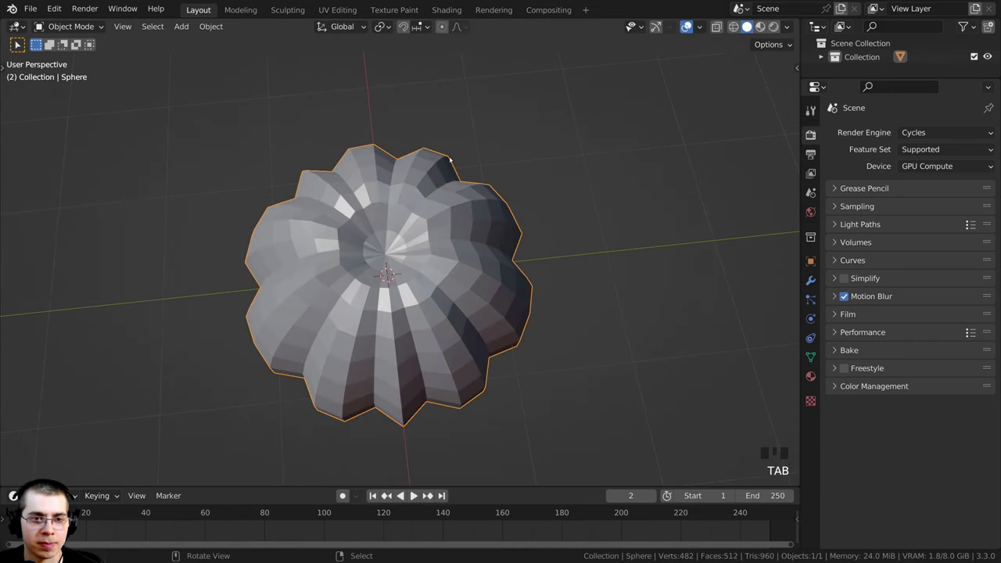
pyautogui.moveTo(541, 172); pyautogui.dragTo(387, 232, button='middle')
pyautogui.scroll(1, 383, 274)
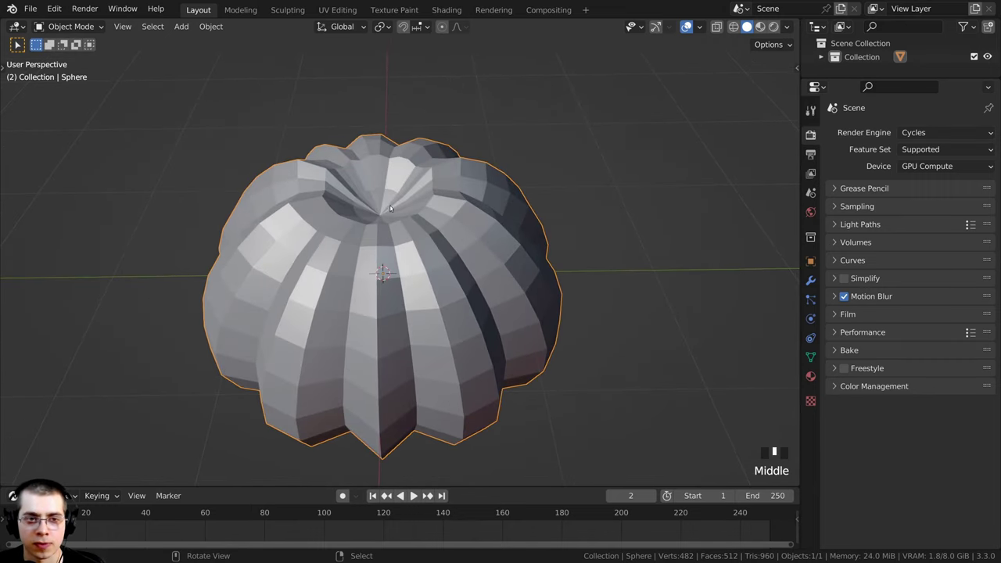
pyautogui.scroll(1, 390, 208)
pyautogui.press('w')
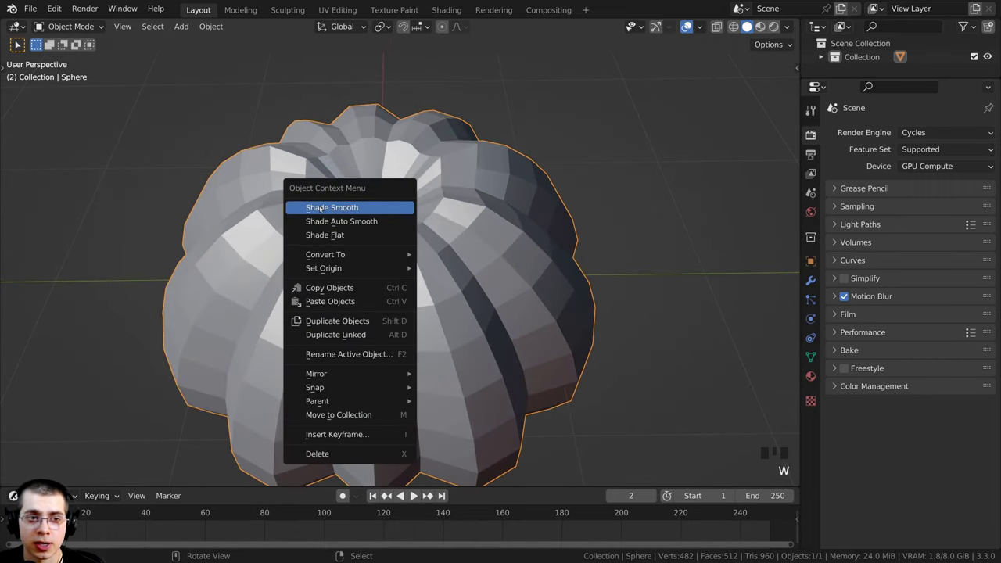
pyautogui.click(336, 208)
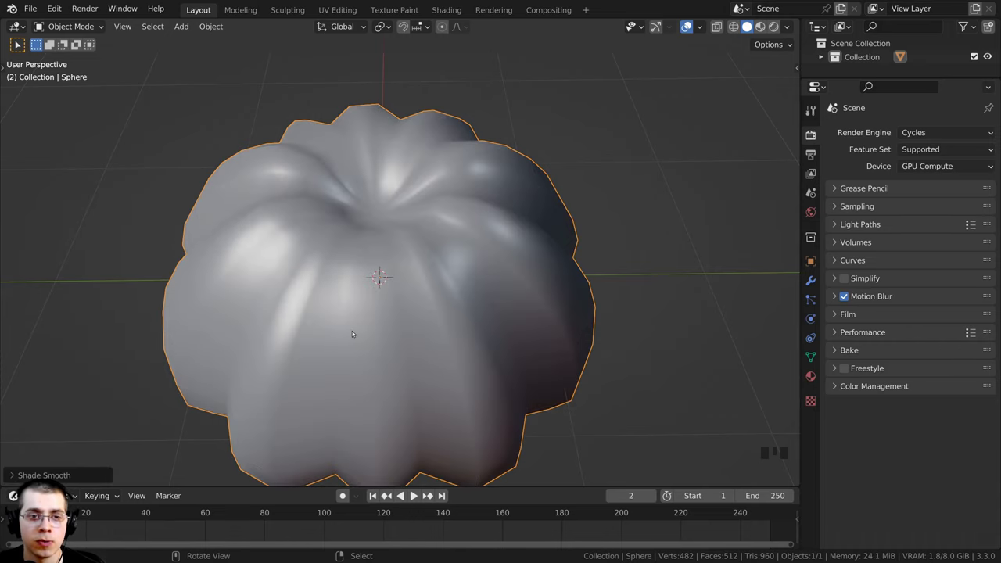
# Add a Subdivision Surface modifier to the pumpkin.
pyautogui.moveTo(352, 334); pyautogui.dragTo(347, 305, button='middle')
pyautogui.scroll(2, 343, 283)
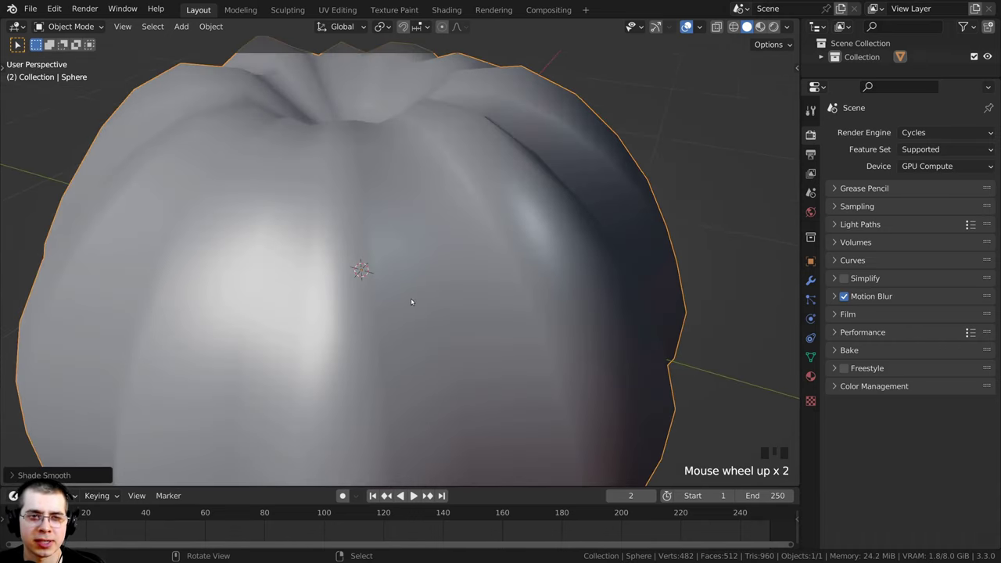
pyautogui.scroll(-2, 406, 305)
pyautogui.moveTo(406, 304); pyautogui.dragTo(422, 310, button='middle')
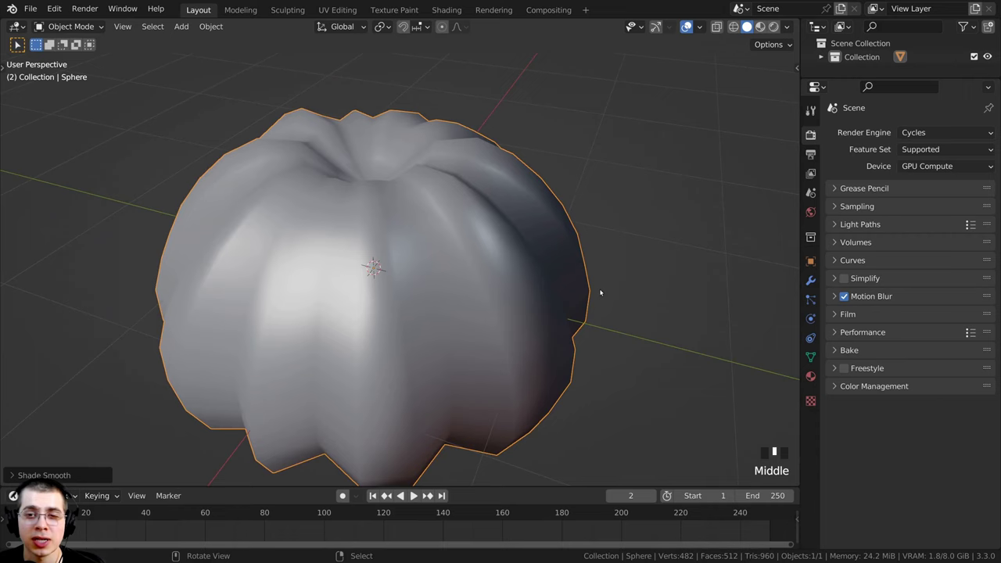
pyautogui.click(811, 282)
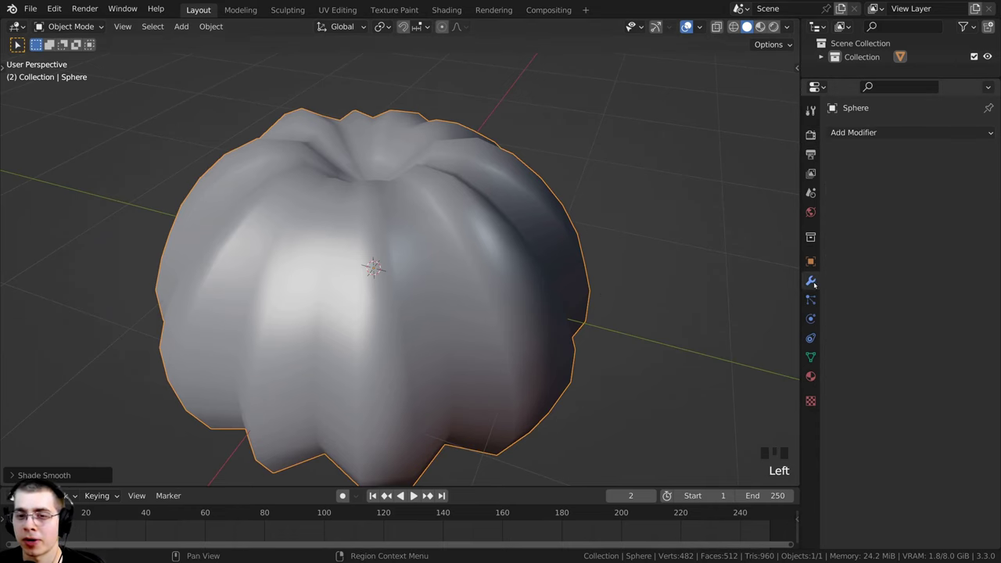
pyautogui.click(838, 133)
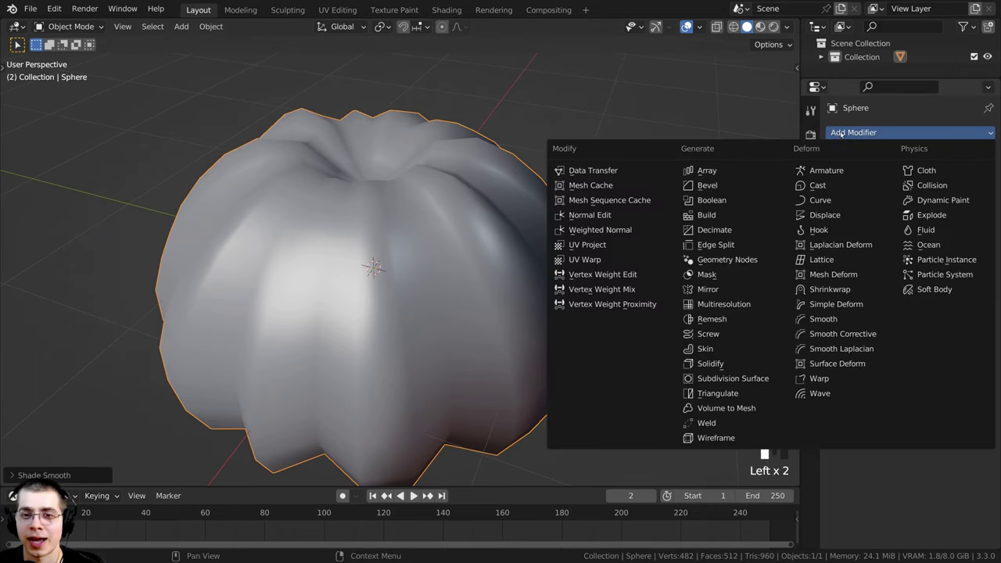
pyautogui.click(707, 379)
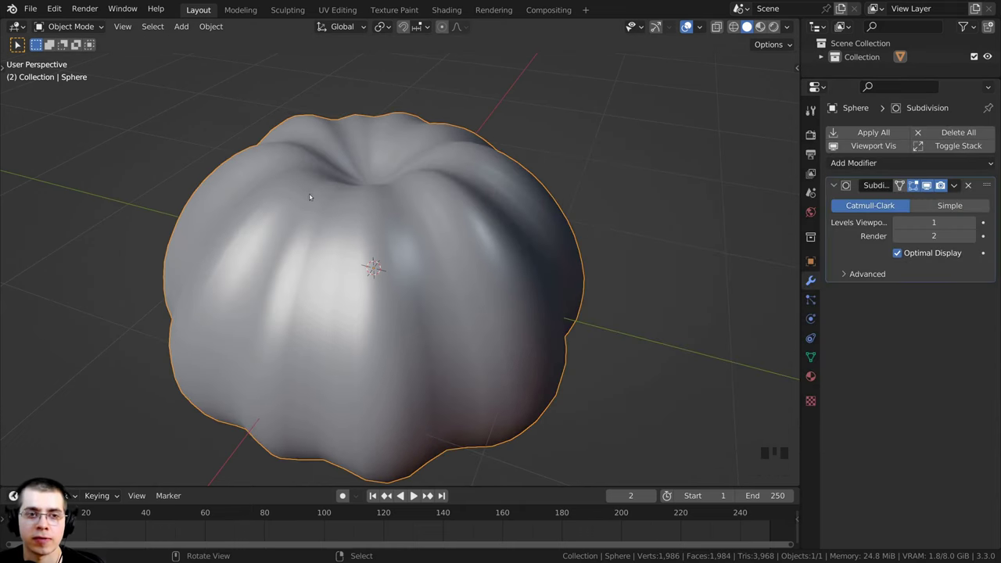
# Set the Subdivision modifier's viewport and render levels both to 3.
pyautogui.moveTo(311, 198); pyautogui.dragTo(337, 228, button='middle')
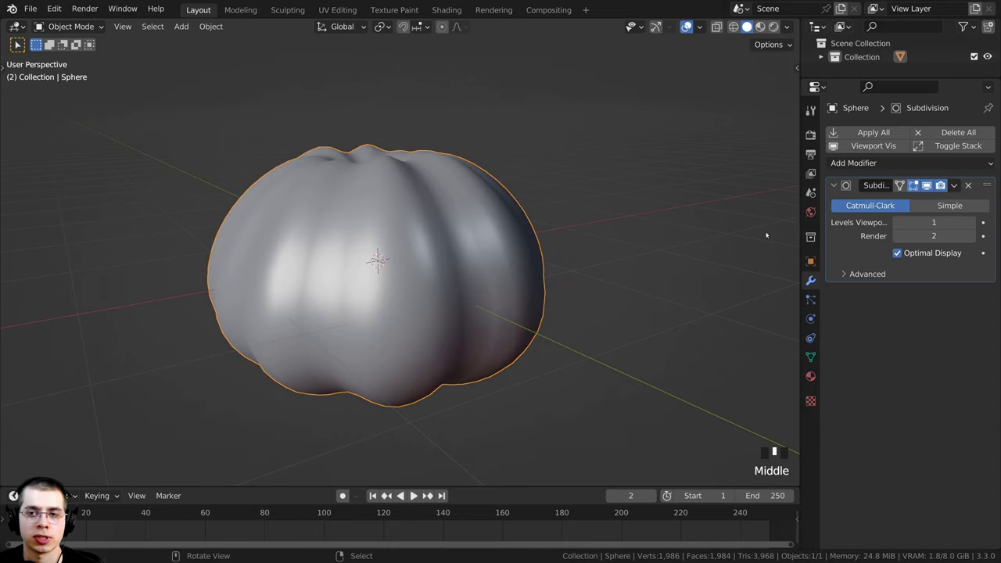
pyautogui.click(971, 222)
pyautogui.click(971, 235)
pyautogui.click(971, 223)
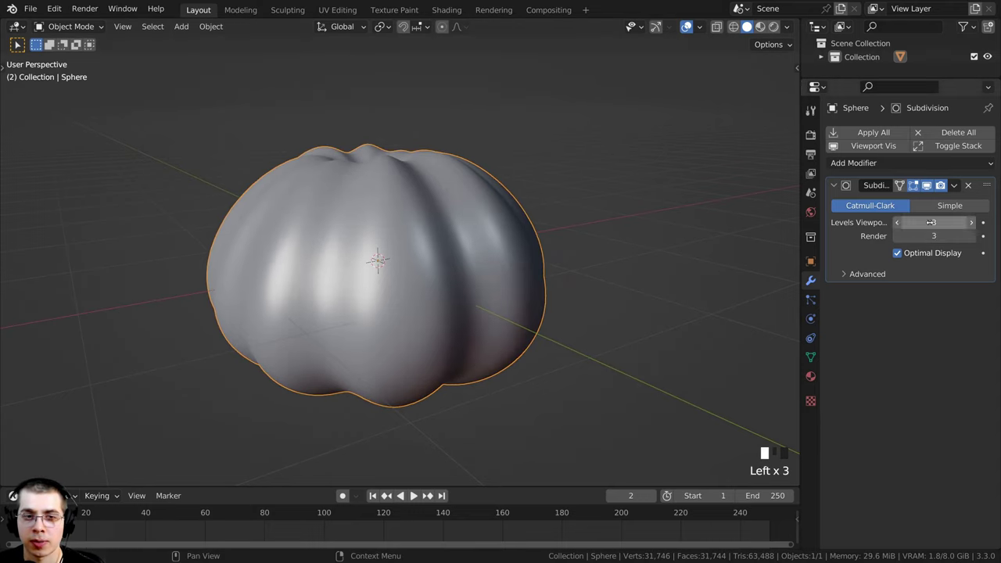
# In Edit Mode, add a vertical loop cut beside one of the pumpkin's grooves and slide it close to the groove to sharpen it.
pyautogui.moveTo(594, 235); pyautogui.dragTo(443, 278, button='middle')
pyautogui.scroll(5, 601, 225)
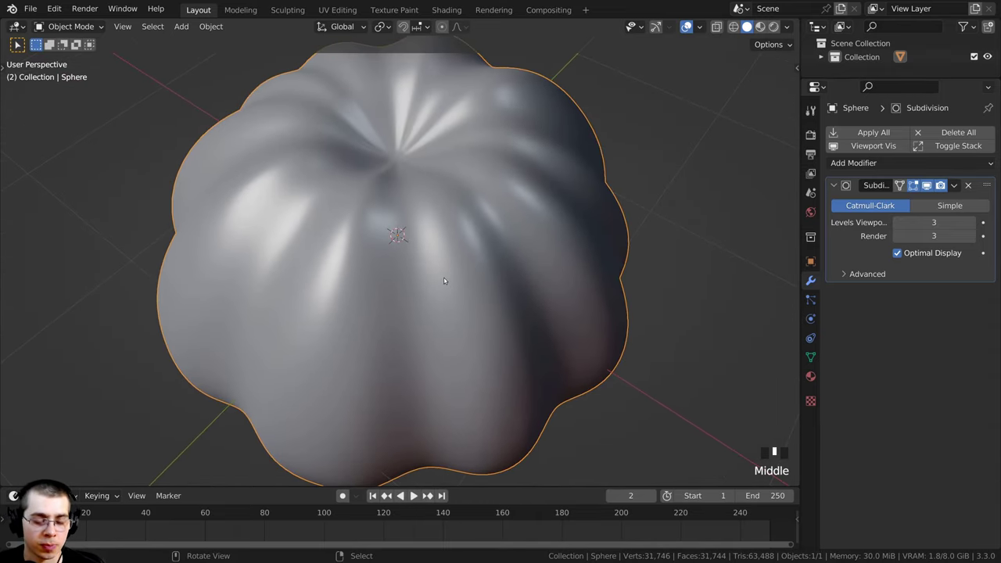
pyautogui.scroll(2, 443, 279)
pyautogui.press('Tab')
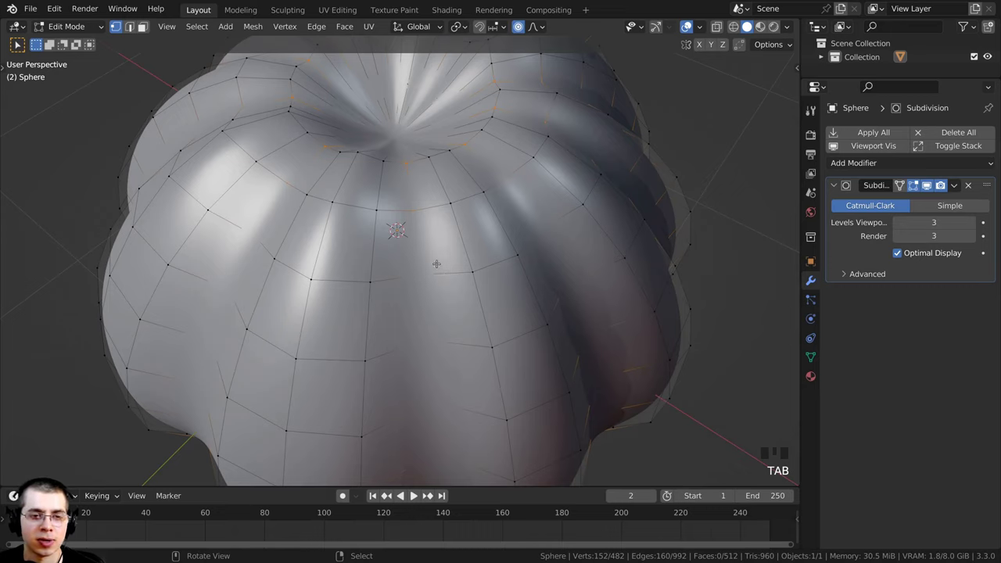
pyautogui.hotkey('ctrl', 'r')
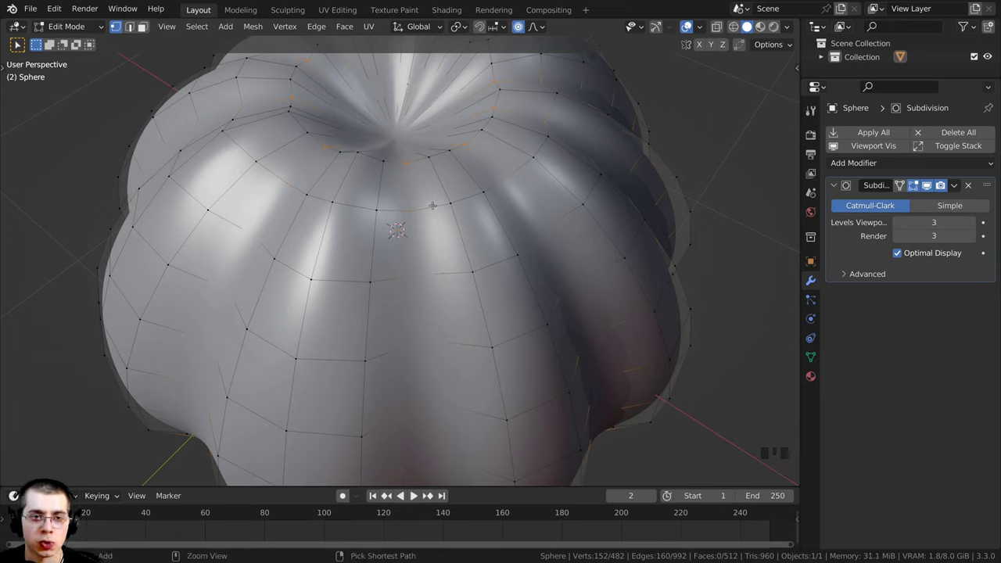
pyautogui.click(429, 203)
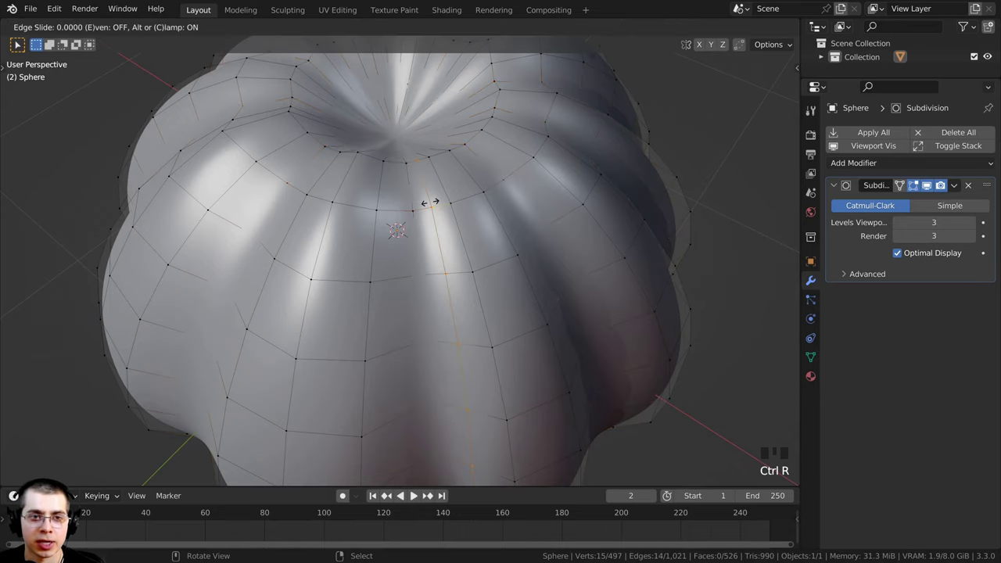
pyautogui.click(413, 202)
# Sharpen the neighbouring groove with another vertical loop cut slid close to its crease.
pyautogui.moveTo(413, 202); pyautogui.dragTo(375, 237, button='middle')
pyautogui.scroll(2, 410, 211)
pyautogui.scroll(-1, 409, 234)
pyautogui.scroll(1, 386, 247)
pyautogui.hotkey('ctrl', 'r')
pyautogui.hotkey('ctrl', 'r')
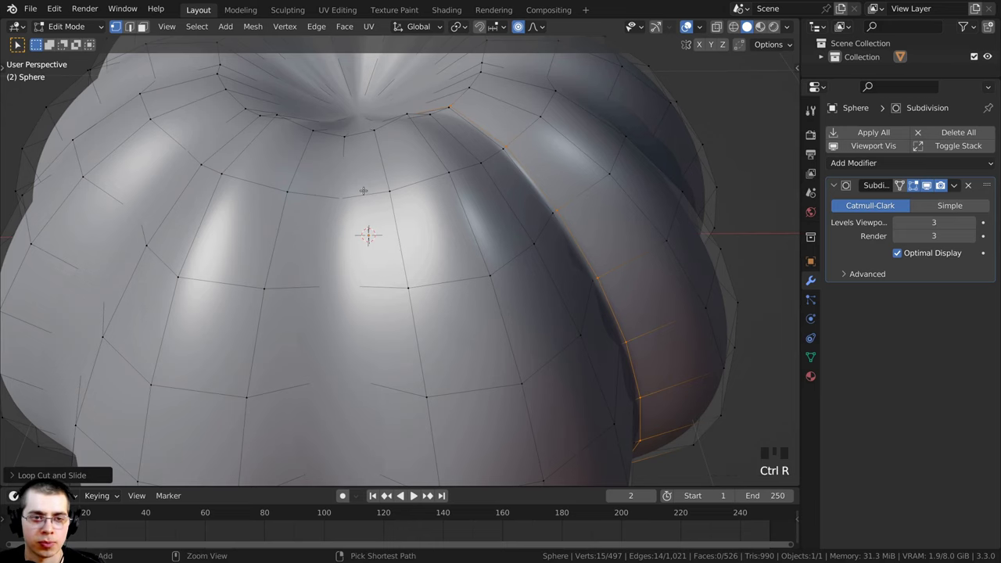
pyautogui.click(342, 197)
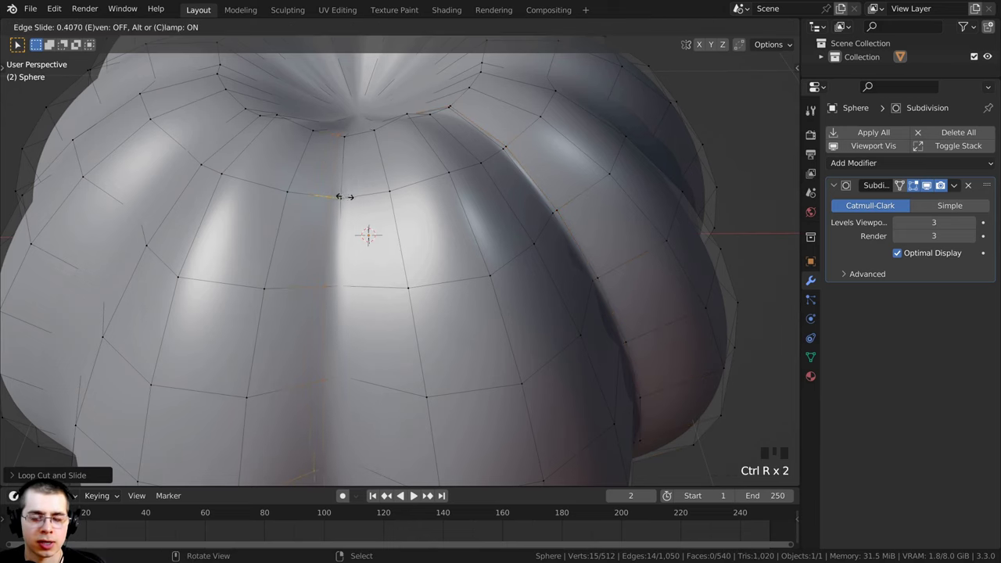
pyautogui.click(352, 202)
# Select the vertical edge loop in the following groove and bevel it by about 0.005 m with one segment.
pyautogui.moveTo(353, 202); pyautogui.dragTo(421, 186, button='middle')
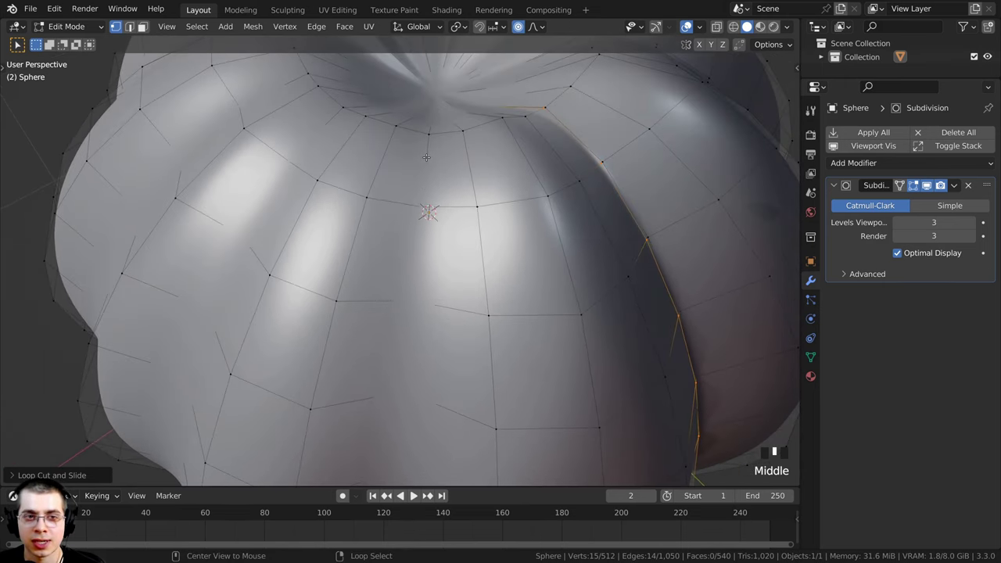
pyautogui.keyDown('alt'); pyautogui.rightClick(426, 157); pyautogui.keyUp('alt')
pyautogui.moveTo(485, 189)
pyautogui.mouseDown(button='middle')
pyautogui.moveTo(477, 199)
pyautogui.moveTo(499, 197)
pyautogui.mouseUp(button='middle')
pyautogui.keyDown('shift'); pyautogui.scroll(2, 474, 201); pyautogui.keyUp('shift')
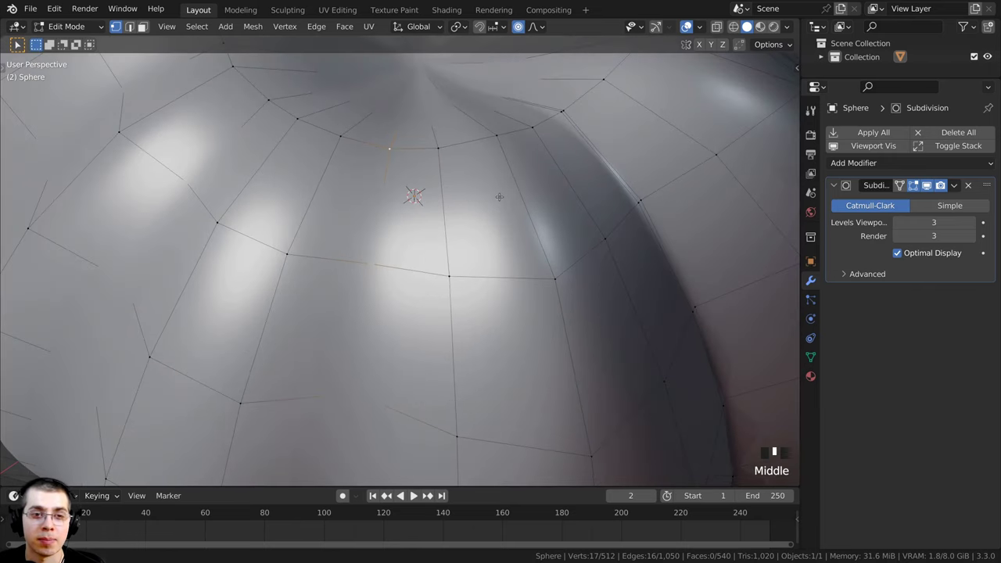
pyautogui.hotkey('ctrl', 'b')
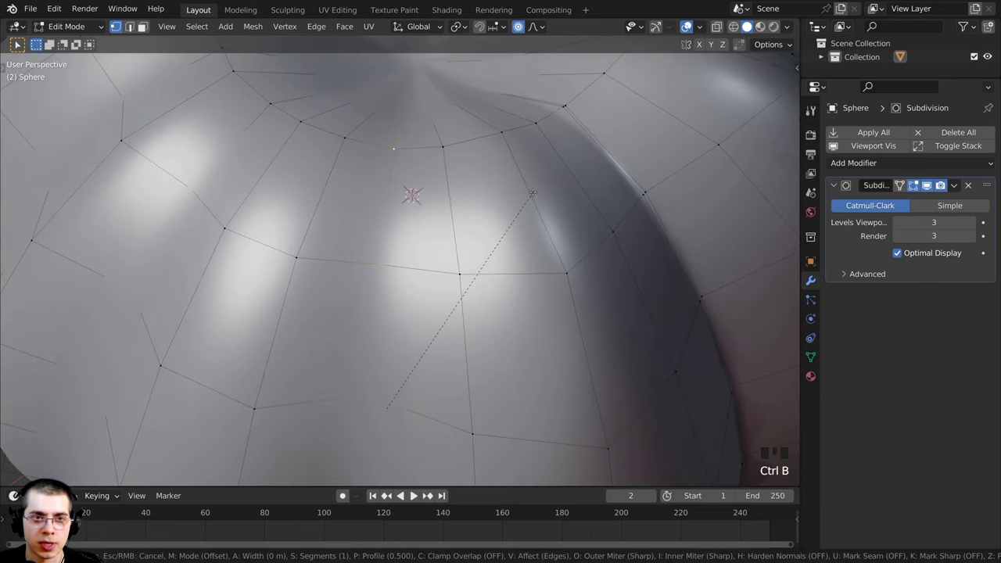
pyautogui.moveTo(536, 193)
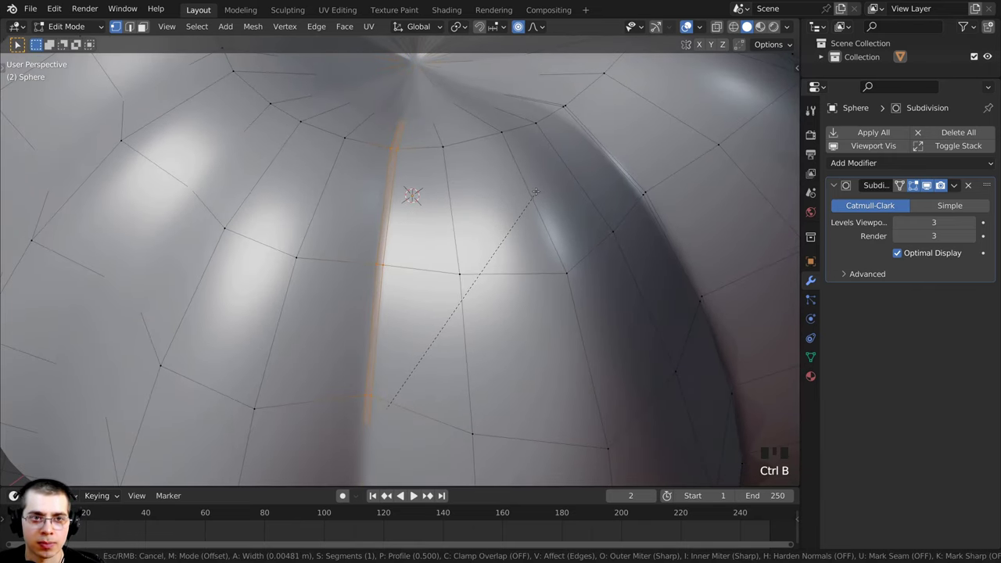
pyautogui.click(533, 195)
# Examine the sharpened grooves in Object Mode from several angles, then return to Edit Mode.
pyautogui.scroll(-5, 532, 196)
pyautogui.moveTo(526, 202); pyautogui.dragTo(462, 232, button='middle')
pyautogui.press('Tab')
pyautogui.scroll(2, 439, 192)
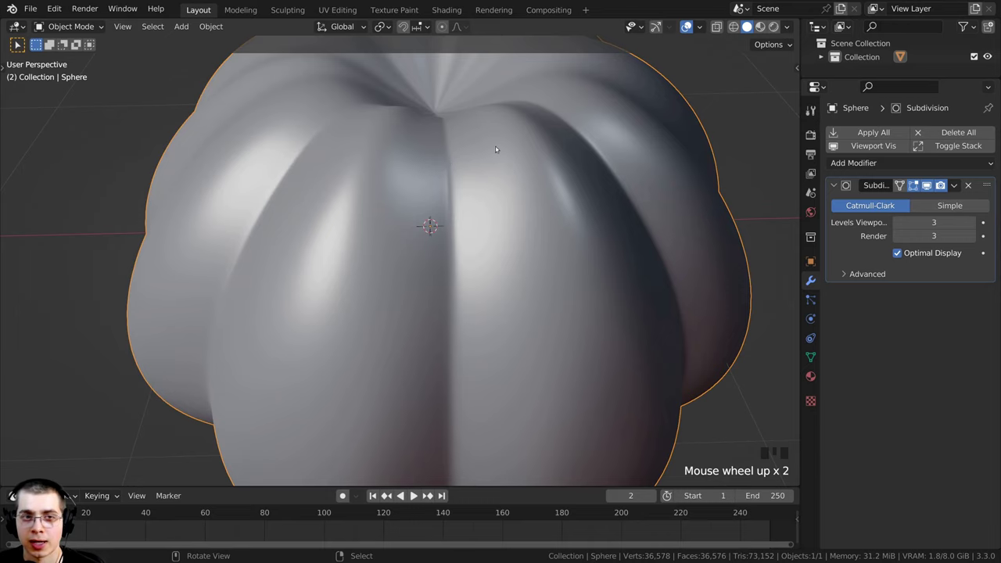
pyautogui.scroll(-4, 427, 158)
pyautogui.moveTo(427, 158); pyautogui.dragTo(500, 237, button='middle')
pyautogui.press('Tab')
pyautogui.scroll(3, 501, 237)
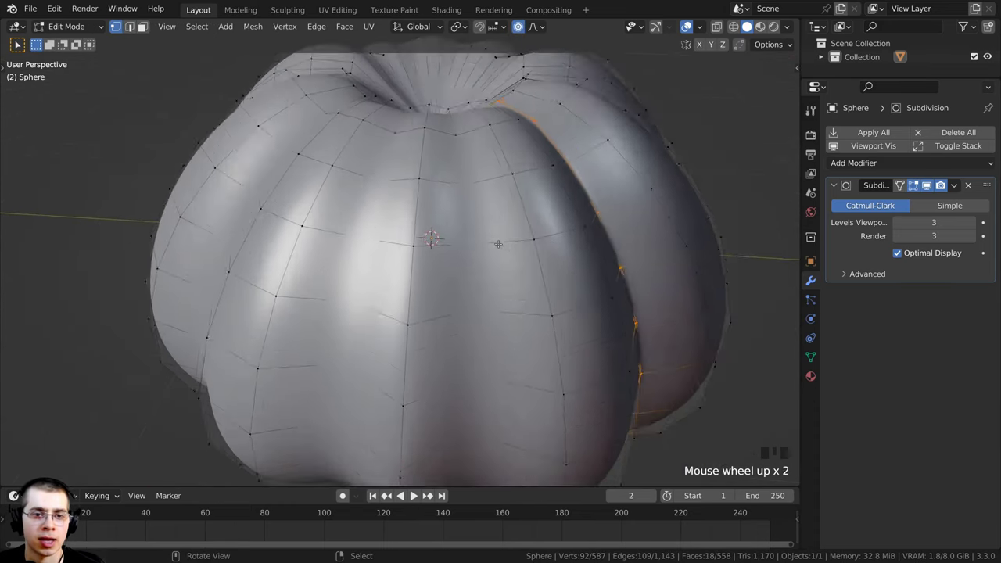
# Add a vertical loop cut beside each of the next three grooves, sliding each one close to its groove.
pyautogui.hotkey('ctrl', 'r')
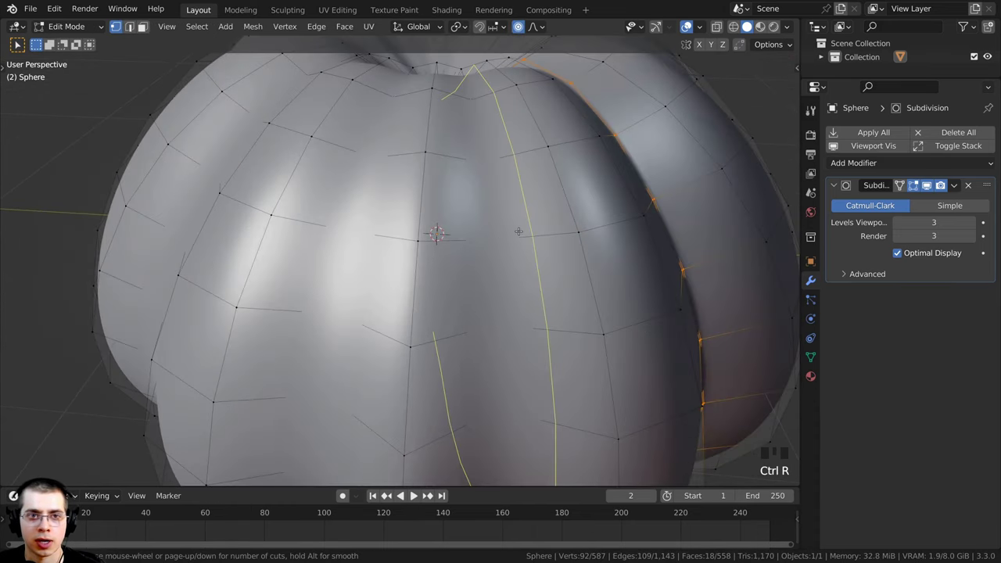
pyautogui.click(518, 231)
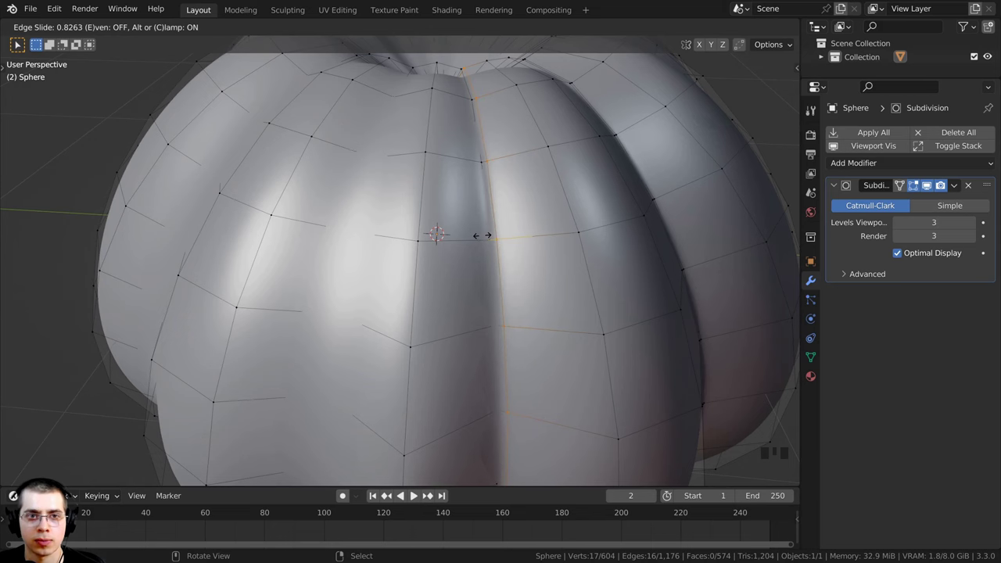
pyautogui.click(482, 235)
pyautogui.moveTo(422, 244); pyautogui.dragTo(436, 171, button='middle')
pyautogui.hotkey('ctrl', 'r')
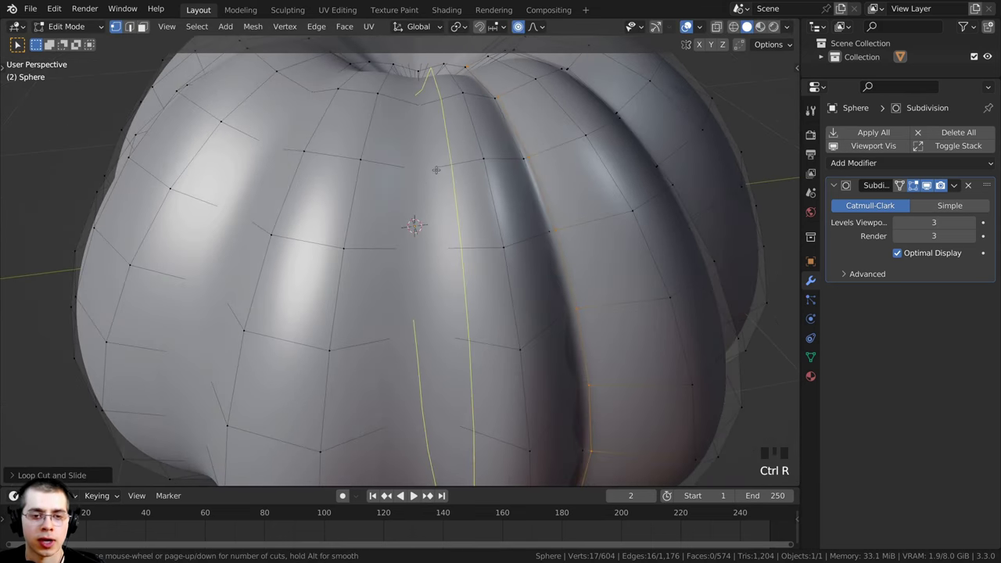
pyautogui.click(435, 169)
pyautogui.click(332, 170)
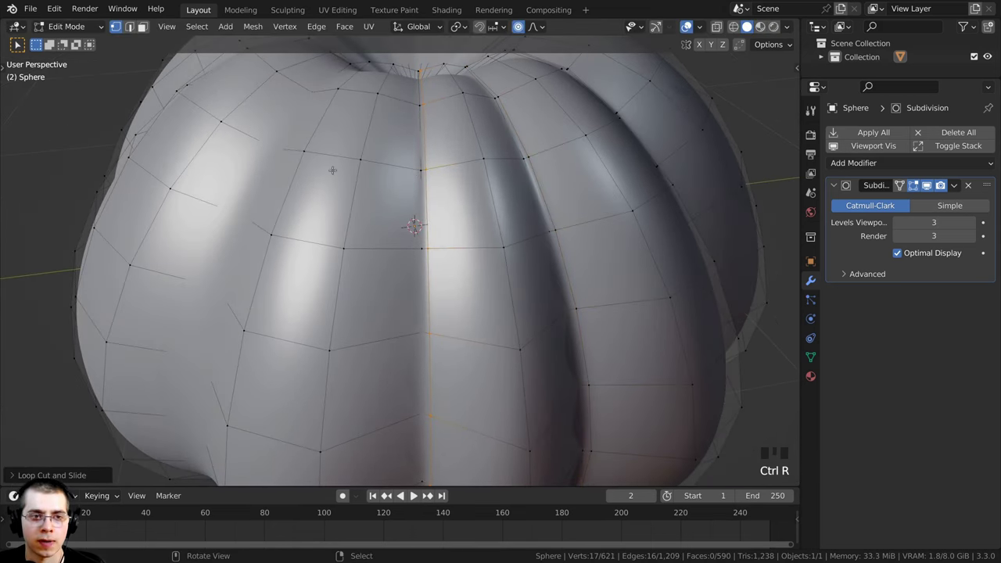
pyautogui.moveTo(332, 171); pyautogui.dragTo(404, 192, button='middle')
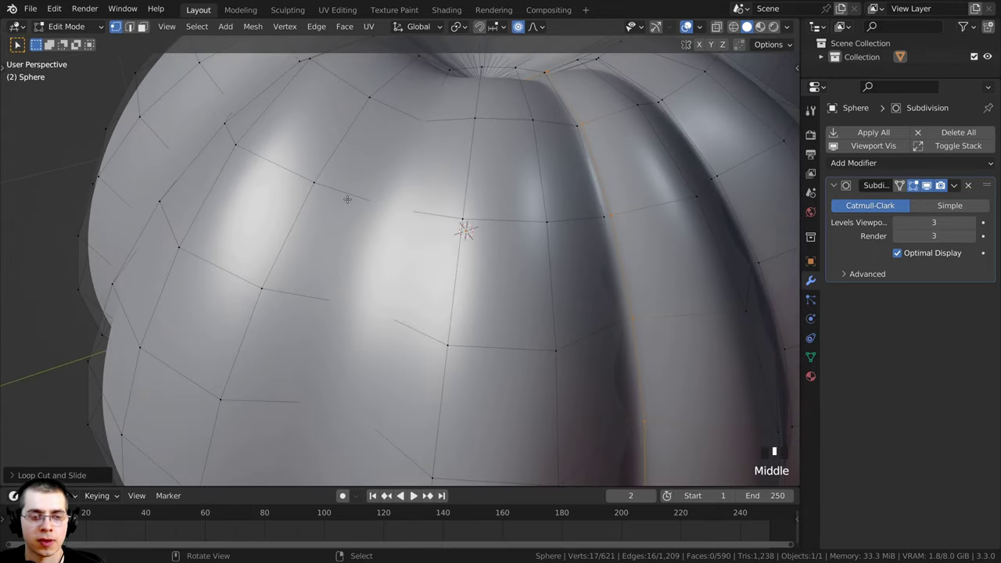
pyautogui.hotkey('ctrl', 'r')
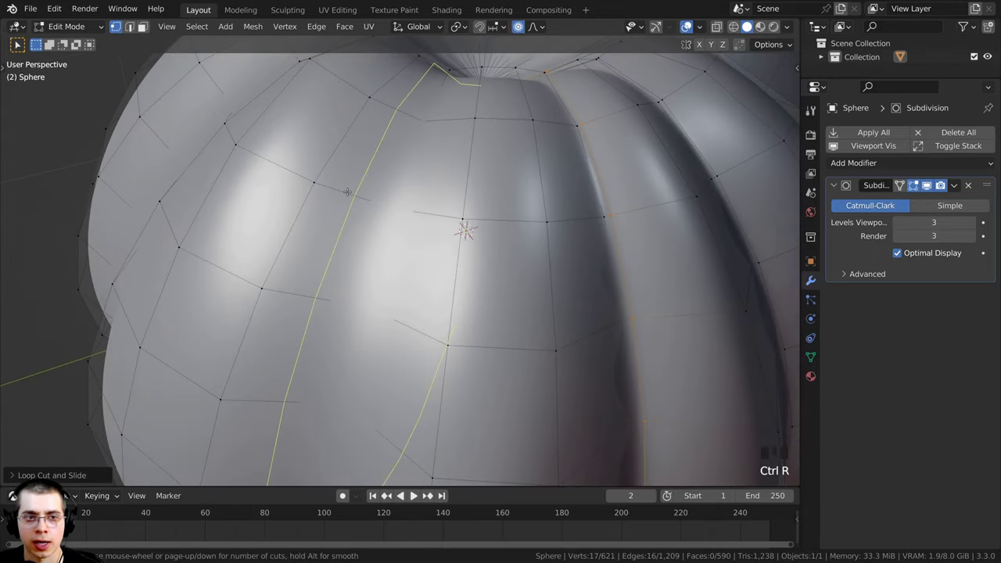
pyautogui.click(348, 191)
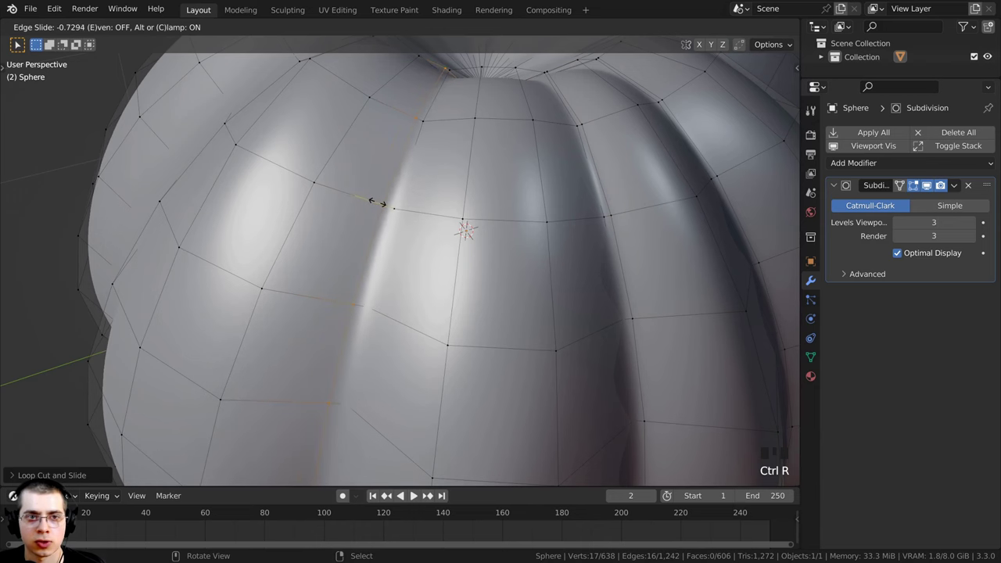
pyautogui.click(381, 204)
# Select the vertical edge loop in the next unsharpened groove and bevel it by about 0.003 m with one segment.
pyautogui.scroll(-1, 381, 204)
pyautogui.moveTo(383, 204); pyautogui.dragTo(498, 209, button='middle')
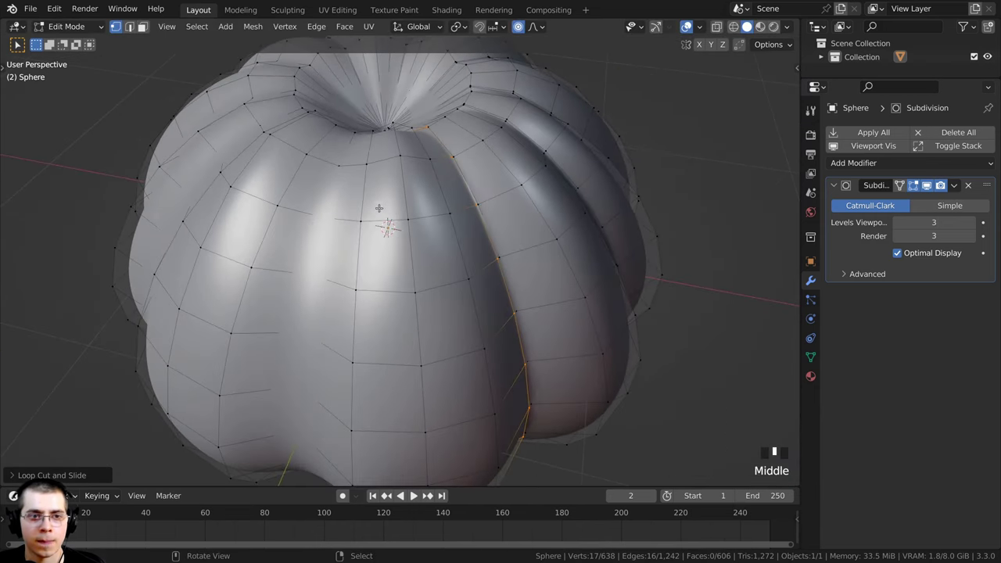
pyautogui.scroll(1, 390, 244)
pyautogui.moveTo(395, 249)
pyautogui.keyDown('shift'); pyautogui.mouseDown(button='middle')
pyautogui.moveTo(410, 243)
pyautogui.moveTo(405, 254)
pyautogui.mouseUp(button='middle'); pyautogui.keyUp('shift')
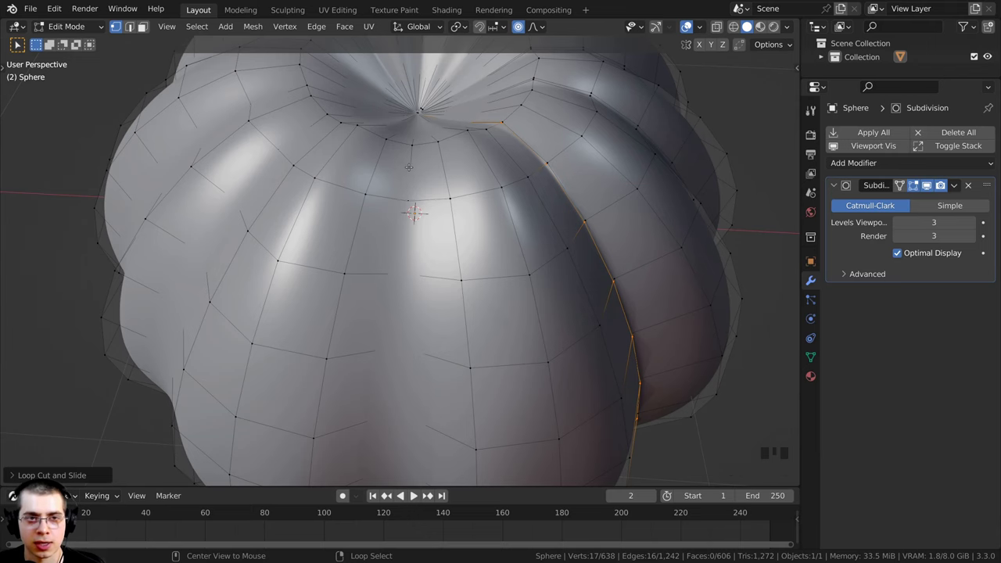
pyautogui.keyDown('alt'); pyautogui.rightClick(408, 166); pyautogui.keyUp('alt')
pyautogui.scroll(2, 501, 229)
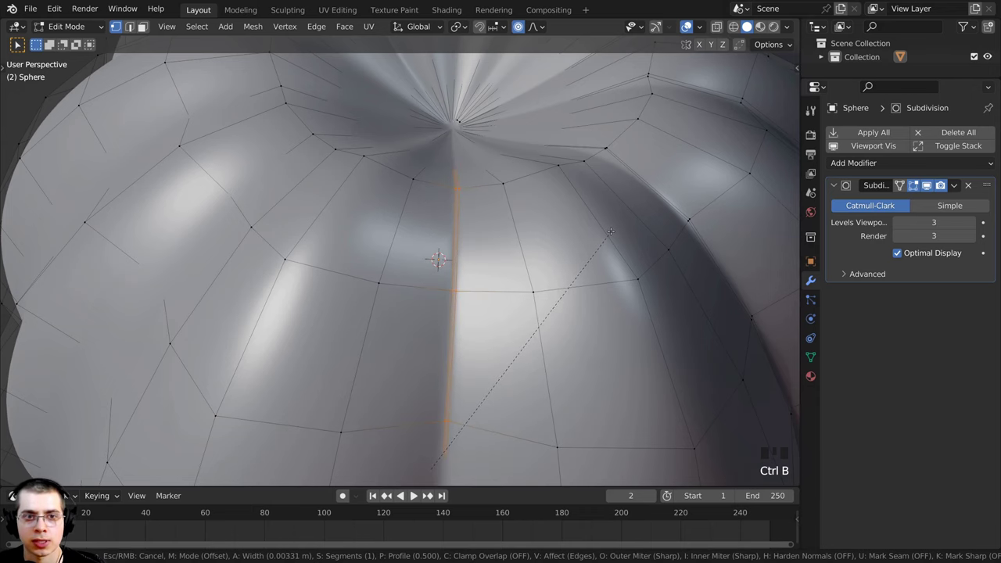
pyautogui.click(610, 232)
# Add a vertical loop cut beside each of the next two grooves, sliding each cut close to its groove.
pyautogui.moveTo(610, 232); pyautogui.dragTo(567, 252, button='middle')
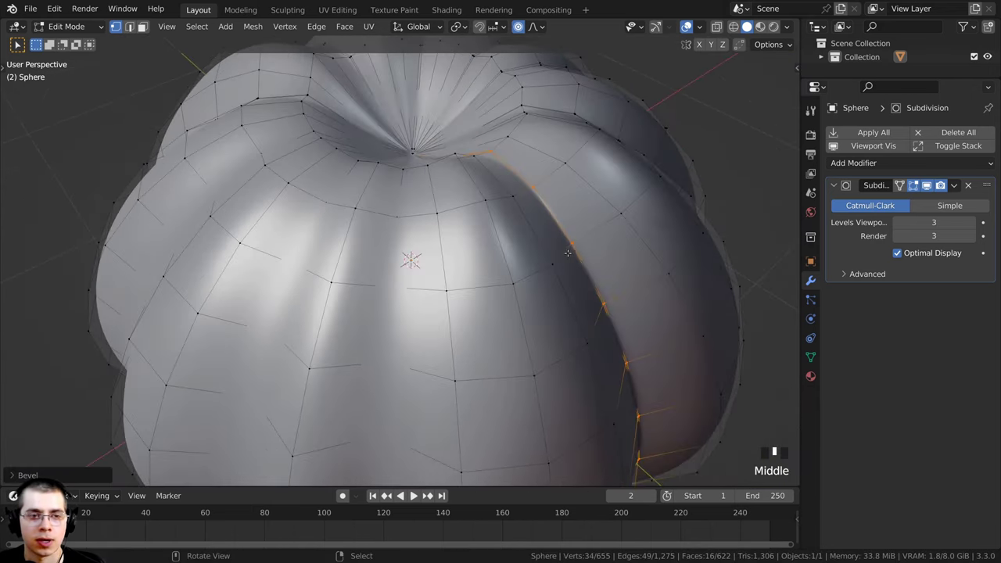
pyautogui.hotkey('ctrl', 'r')
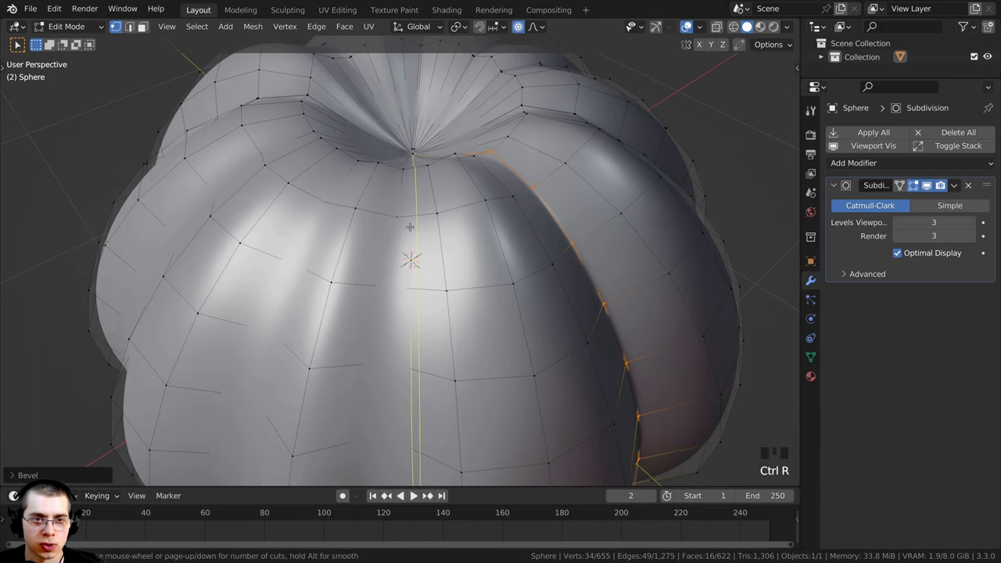
pyautogui.click(408, 231)
pyautogui.click(393, 228)
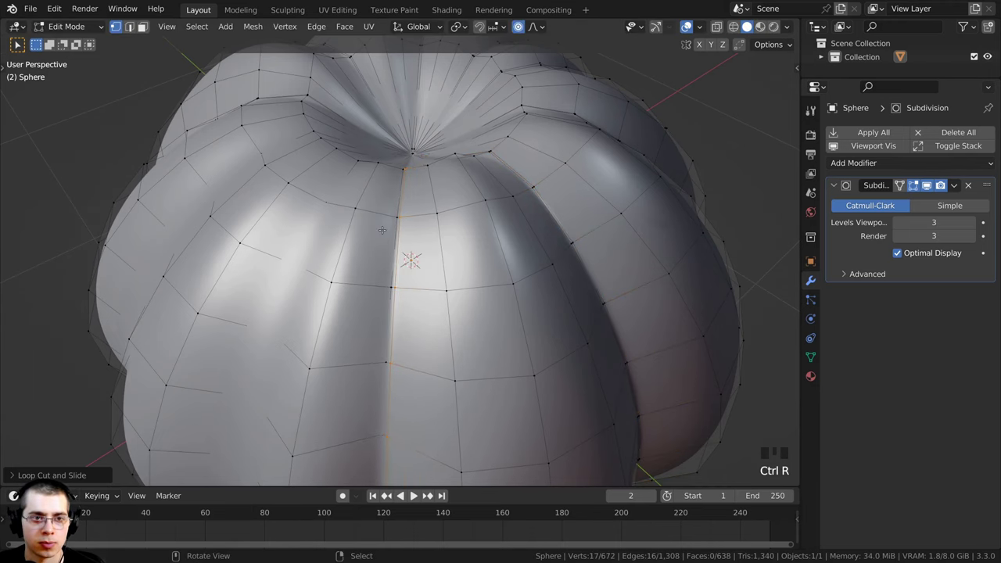
pyautogui.scroll(2, 341, 193)
pyautogui.hotkey('ctrl', 'r')
pyautogui.click(339, 194)
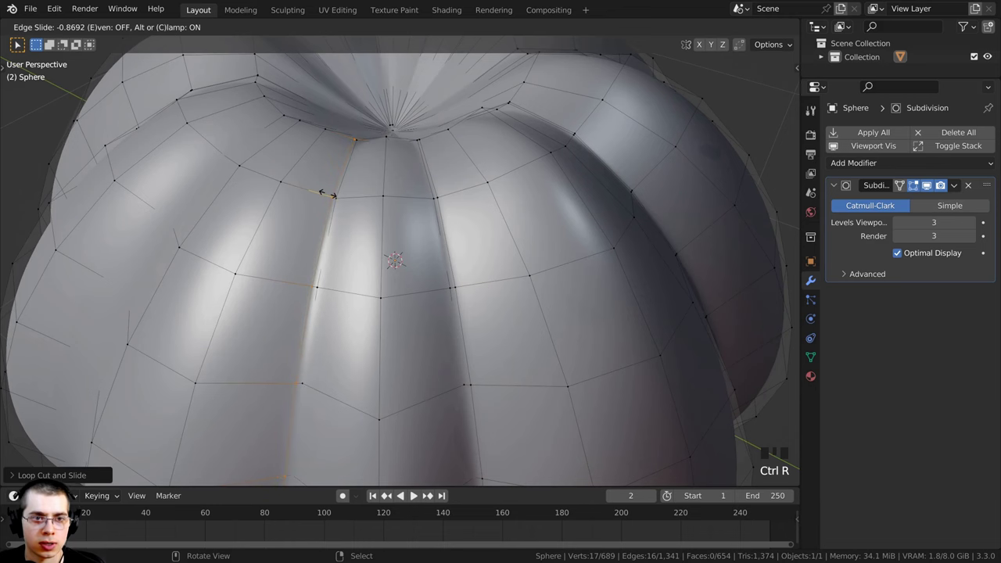
pyautogui.click(327, 194)
# Add a vertical loop cut beside the remaining soft groove and slide it close, to a factor of about 0.87.
pyautogui.scroll(-1, 327, 194)
pyautogui.moveTo(297, 195); pyautogui.dragTo(356, 193, button='middle')
pyautogui.scroll(-1, 344, 208)
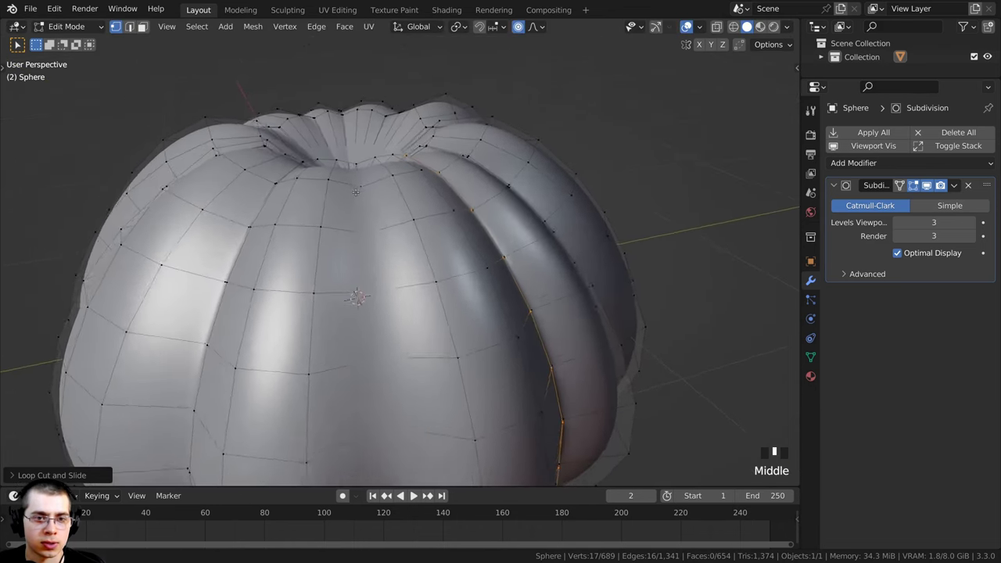
pyautogui.scroll(3, 355, 192)
pyautogui.hotkey('ctrl', 'r')
pyautogui.click(380, 209)
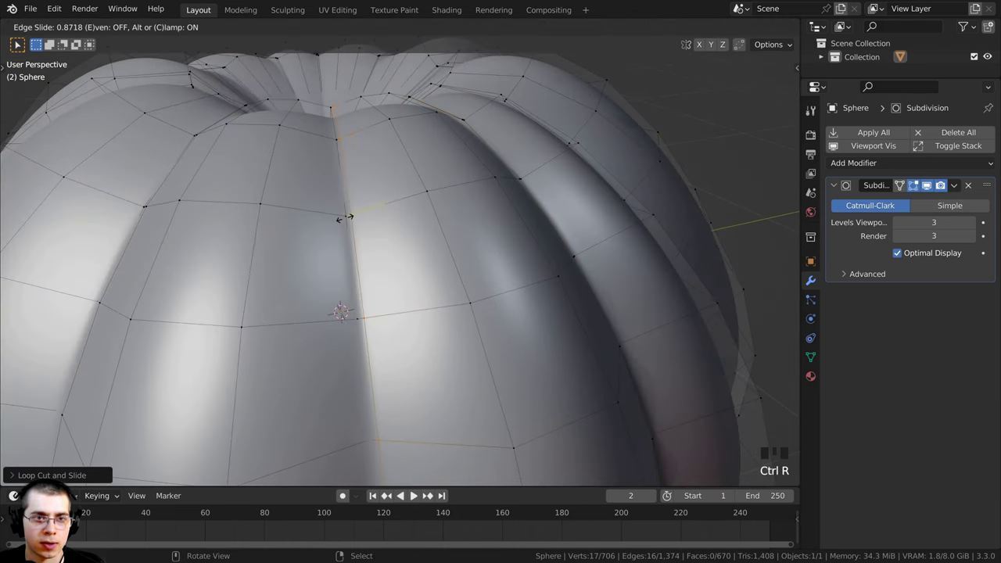
pyautogui.click(348, 218)
# Examine the fully grooved pumpkin in Object Mode from the sides and from above.
pyautogui.scroll(-4, 348, 218)
pyautogui.moveTo(347, 218); pyautogui.dragTo(341, 273, button='middle')
pyautogui.press('Tab')
pyautogui.moveTo(411, 275); pyautogui.dragTo(400, 202, button='middle')
pyautogui.scroll(3, 348, 266)
pyautogui.scroll(-4, 405, 350)
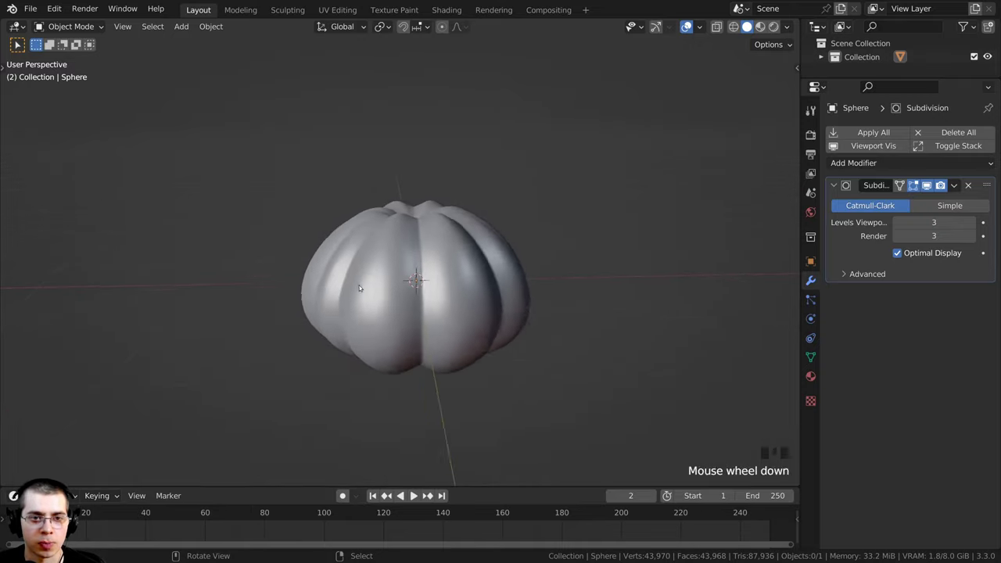
pyautogui.moveTo(404, 349); pyautogui.dragTo(404, 147, button='middle')
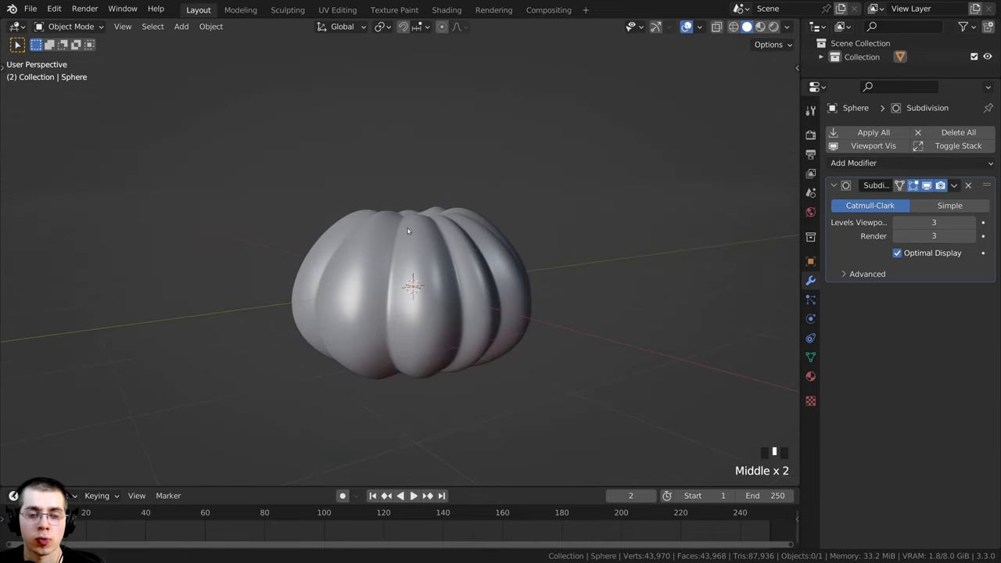
pyautogui.moveTo(407, 231); pyautogui.dragTo(465, 234, button='middle')
pyautogui.scroll(2, 462, 234)
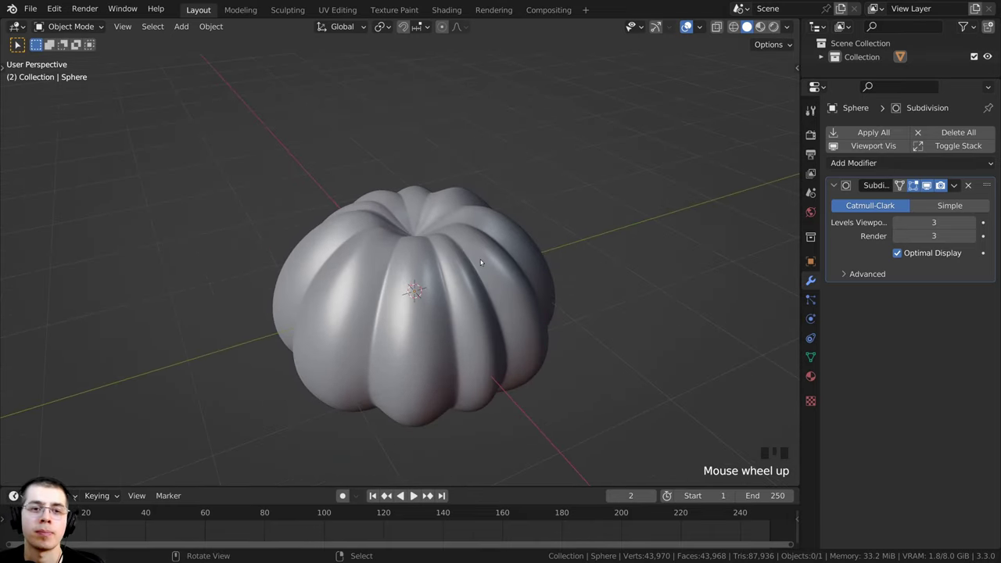
# In Edit Mode, move one vertex on an upper rib outward by about 0.095 m with a 1 m proportional editing radius.
pyautogui.rightClick(462, 233)
pyautogui.press('Tab')
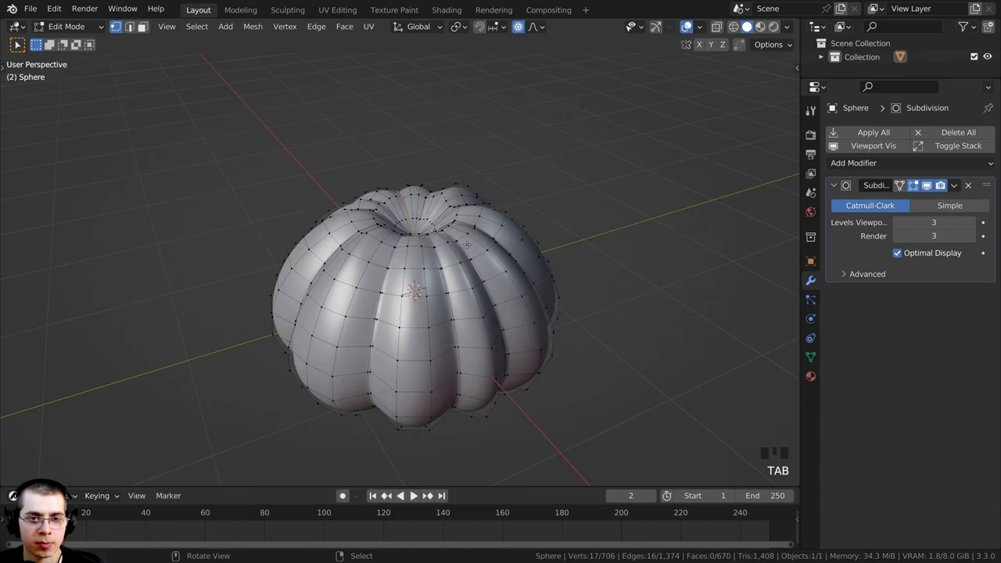
pyautogui.scroll(2, 462, 248)
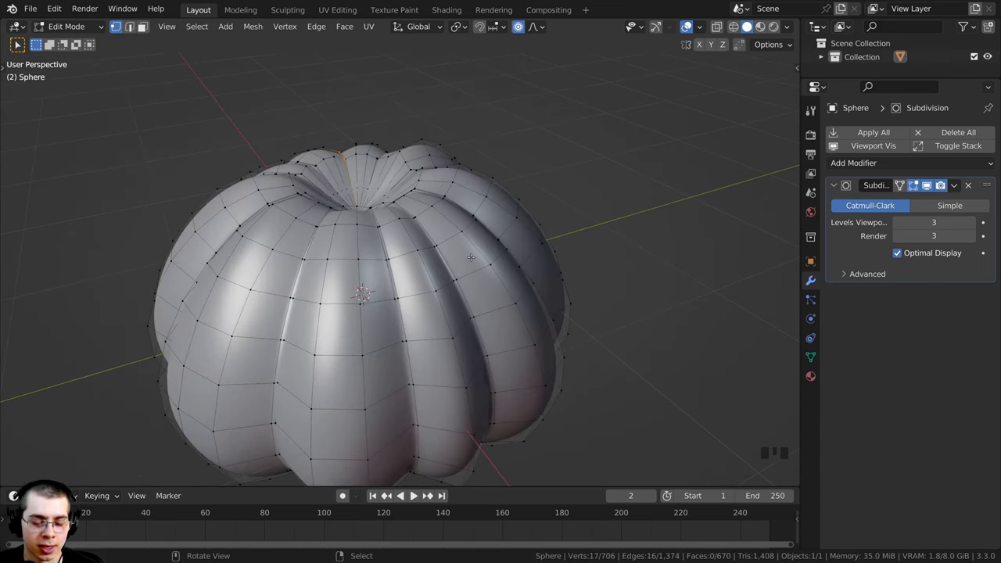
pyautogui.moveTo(466, 236); pyautogui.dragTo(471, 253, button='middle')
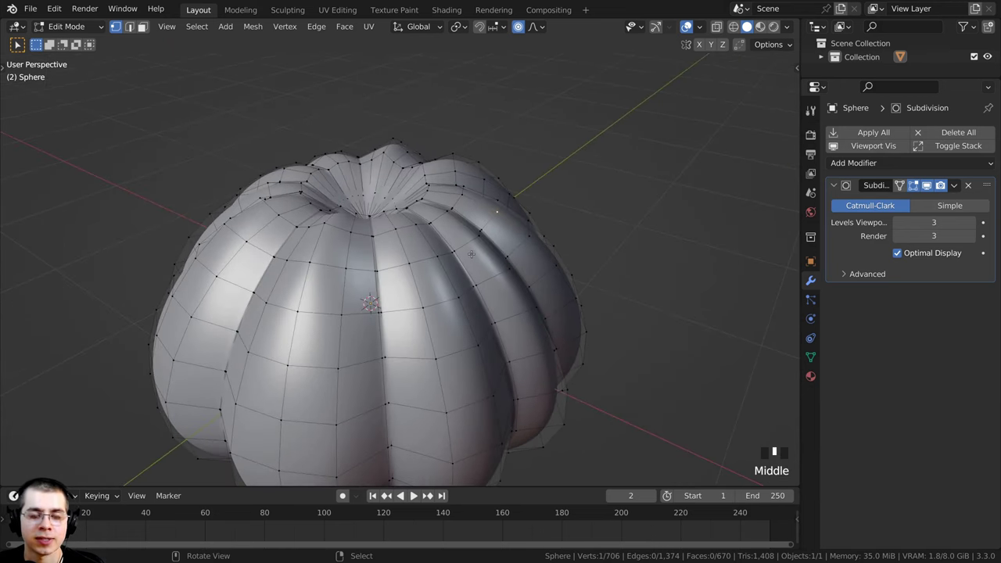
pyautogui.press('g')
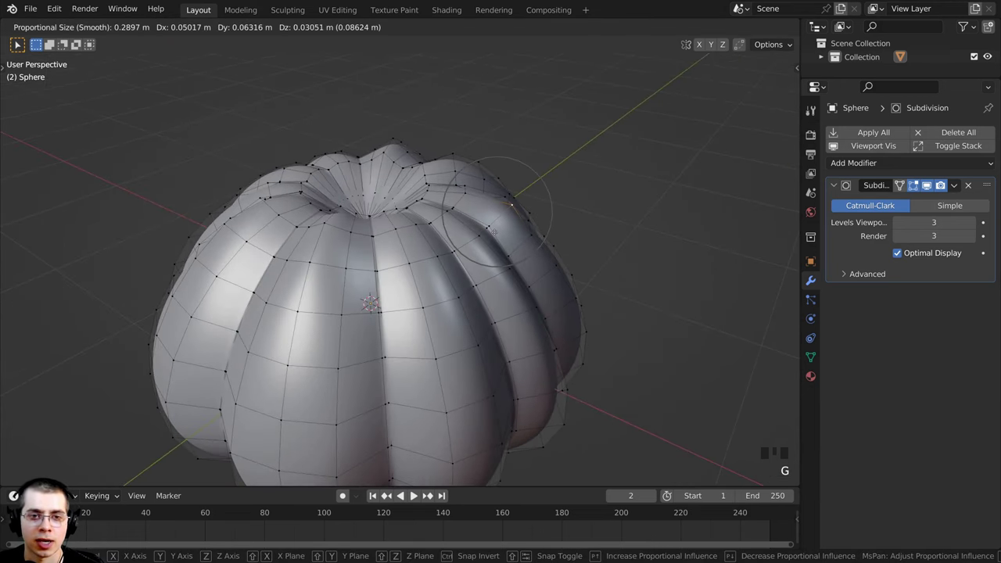
pyautogui.scroll(-13, 494, 231)
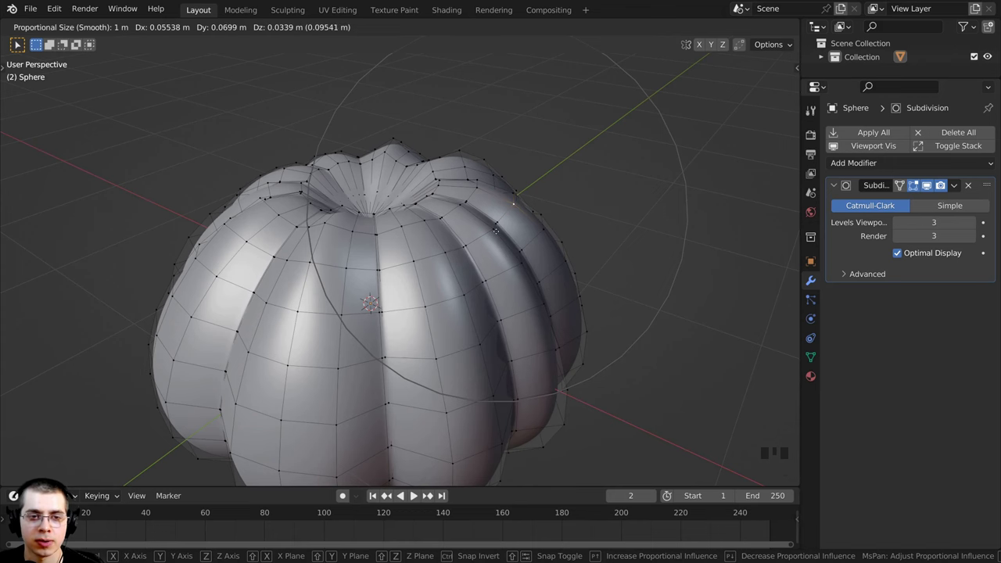
pyautogui.click(496, 231)
# Pull a vertex on the opposite upper rib and one on the rear top rib with 1 m proportional editing.
pyautogui.moveTo(496, 231); pyautogui.dragTo(337, 240, button='middle')
pyautogui.moveTo(231, 236); pyautogui.dragTo(226, 181, button='middle')
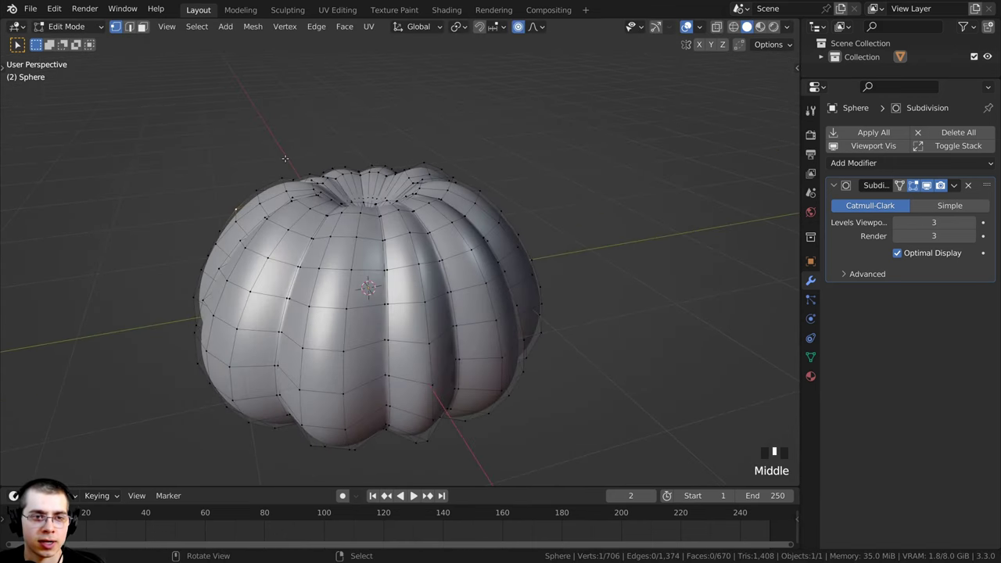
pyautogui.press('g')
pyautogui.click(287, 157)
pyautogui.press('g')
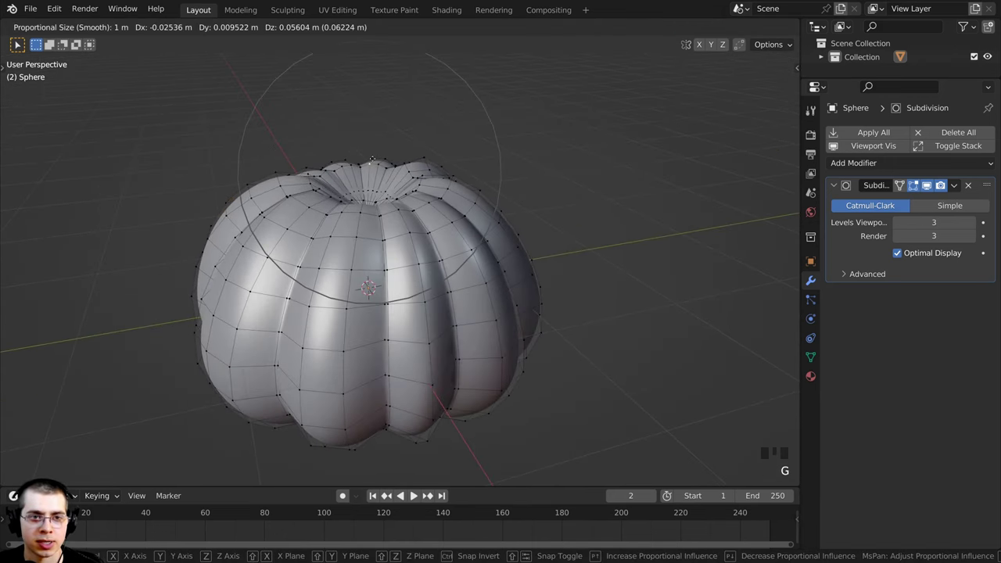
pyautogui.click(441, 183)
# Nudge two more vertices on the shoulders of other ribs with proportional editing to make the outline irregular.
pyautogui.moveTo(465, 183); pyautogui.dragTo(450, 195, button='middle')
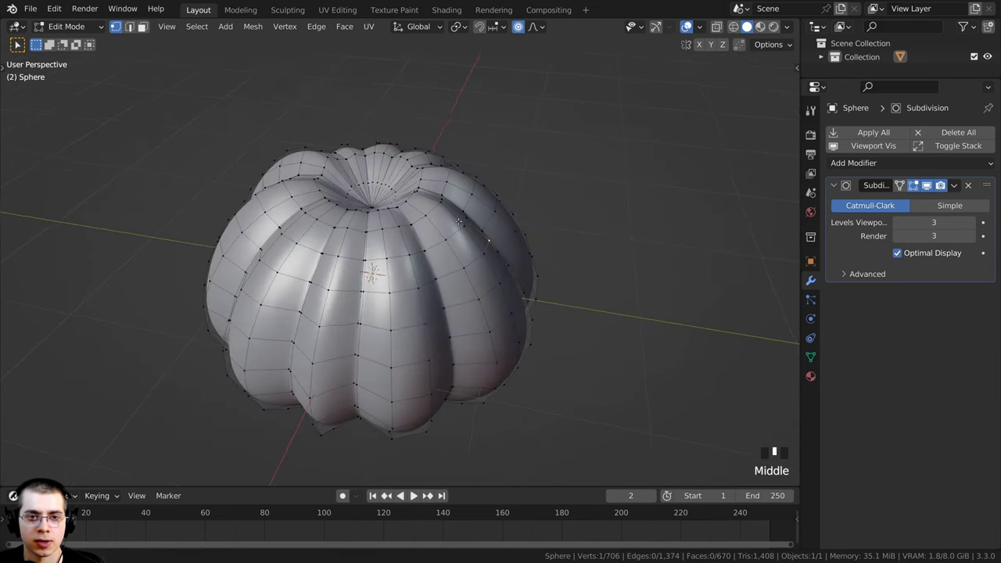
pyautogui.keyDown('shift'); pyautogui.scroll(2, 450, 195); pyautogui.keyUp('shift')
pyautogui.press('g')
pyautogui.click(446, 193)
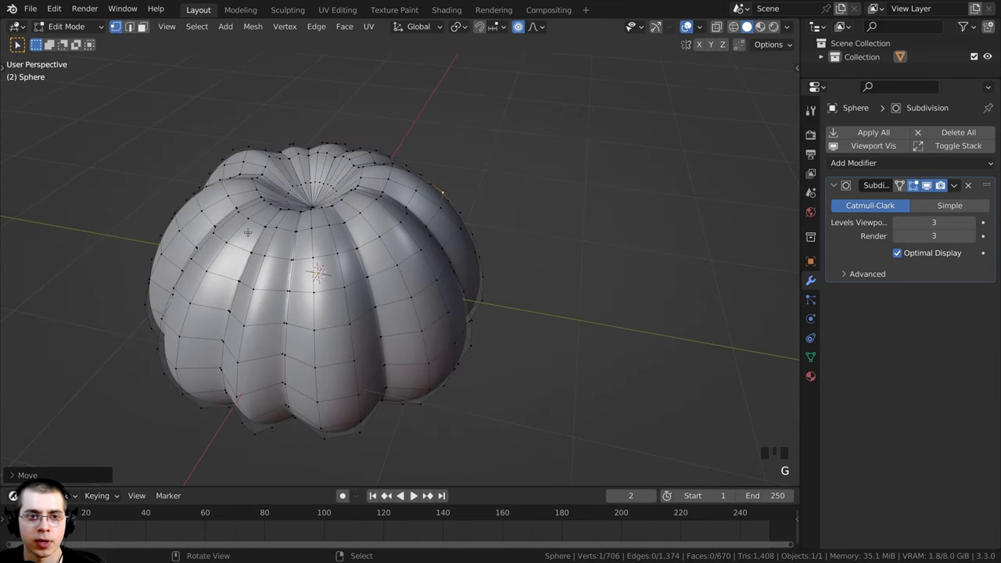
pyautogui.moveTo(272, 258); pyautogui.dragTo(221, 233, button='middle')
pyautogui.press('g')
pyautogui.click(238, 209)
pyautogui.press('s')
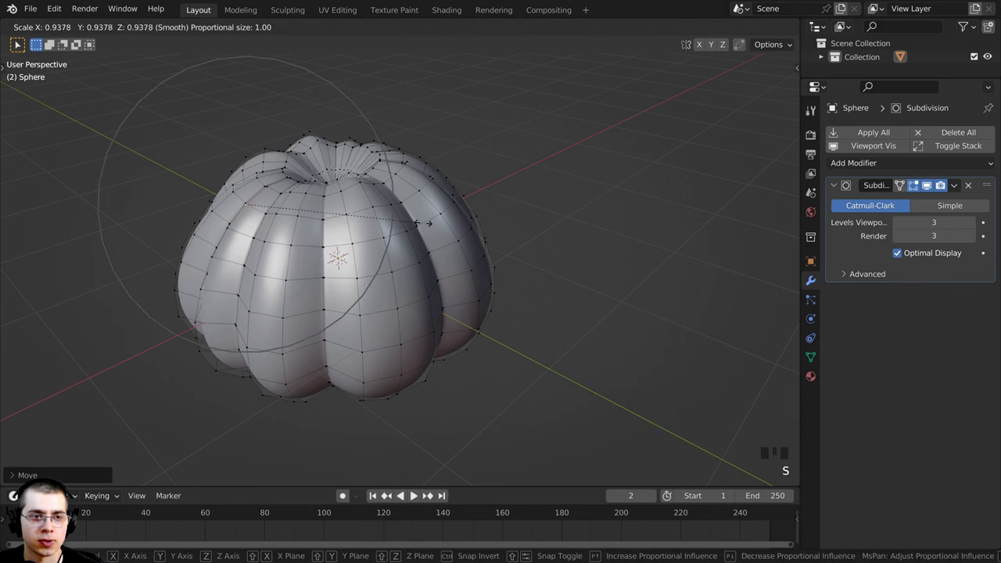
pyautogui.rightClick(424, 225)
pyautogui.press('r')
pyautogui.rightClick(424, 224)
# Rotate a vertex in each of two side grooves with a 1 m proportional radius to twist the surrounding ribs slightly.
pyautogui.moveTo(423, 224); pyautogui.dragTo(358, 260, button='middle')
pyautogui.scroll(2, 366, 251)
pyautogui.press('r')
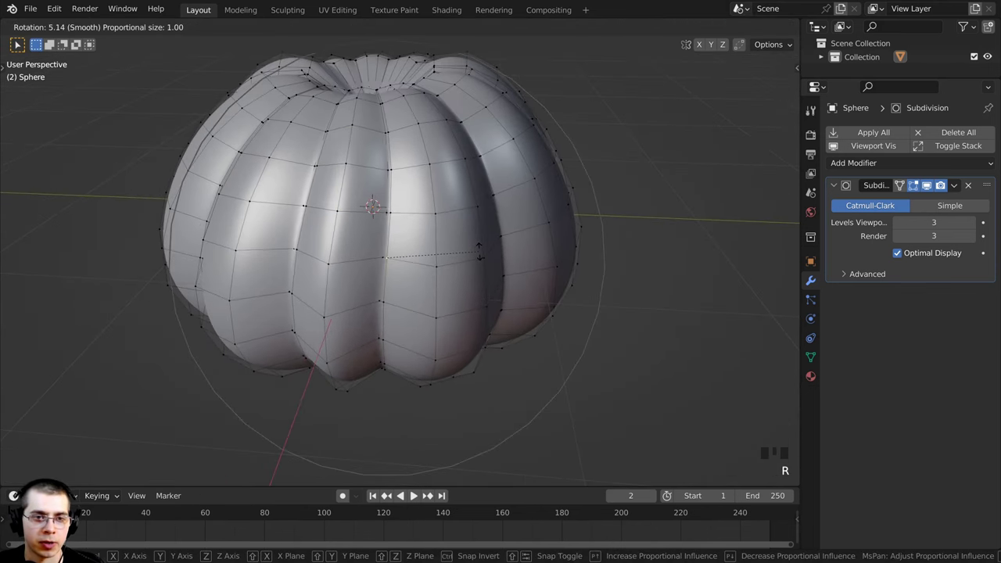
pyautogui.click(360, 258)
pyautogui.scroll(2, 372, 95)
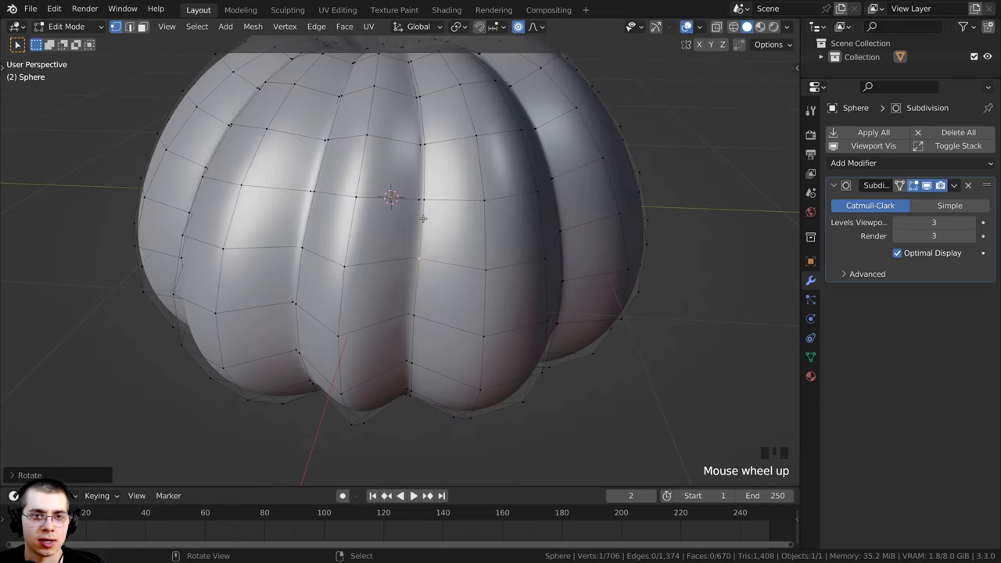
pyautogui.keyDown('shift'); pyautogui.moveTo(361, 229); pyautogui.dragTo(461, 232, button='middle'); pyautogui.keyUp('shift')
pyautogui.moveTo(461, 232); pyautogui.dragTo(513, 234, button='middle')
pyautogui.moveTo(342, 234); pyautogui.dragTo(409, 237, button='middle')
pyautogui.press('r')
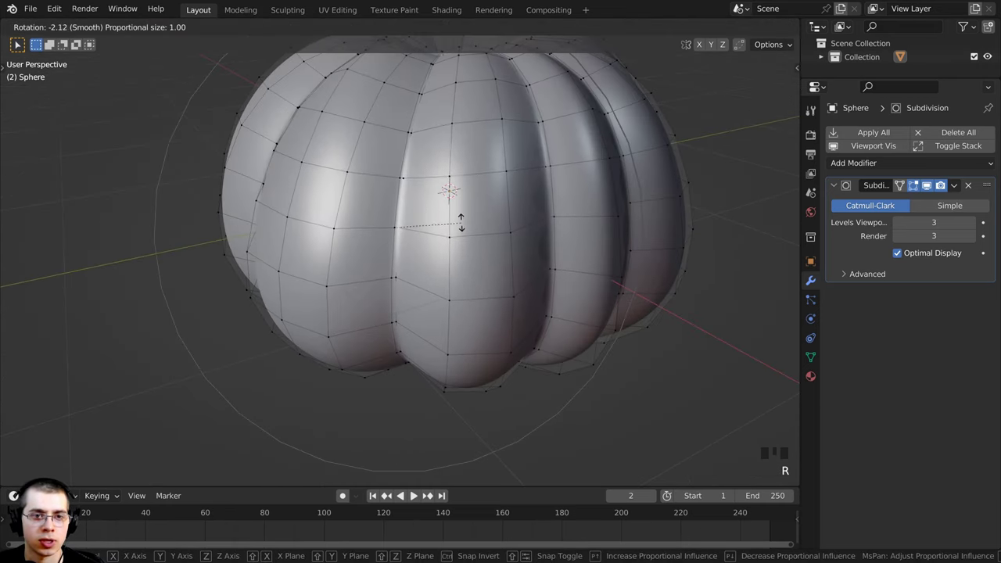
pyautogui.click(337, 194)
# Move vertices around the pumpkin's upper rim with proportional editing to vary the height of the top ribs.
pyautogui.scroll(-1, 337, 194)
pyautogui.keyDown('shift'); pyautogui.moveTo(336, 194); pyautogui.dragTo(547, 267, button='middle'); pyautogui.keyUp('shift')
pyautogui.press('r')
pyautogui.rightClick(313, 225)
pyautogui.press('g')
pyautogui.click(490, 134)
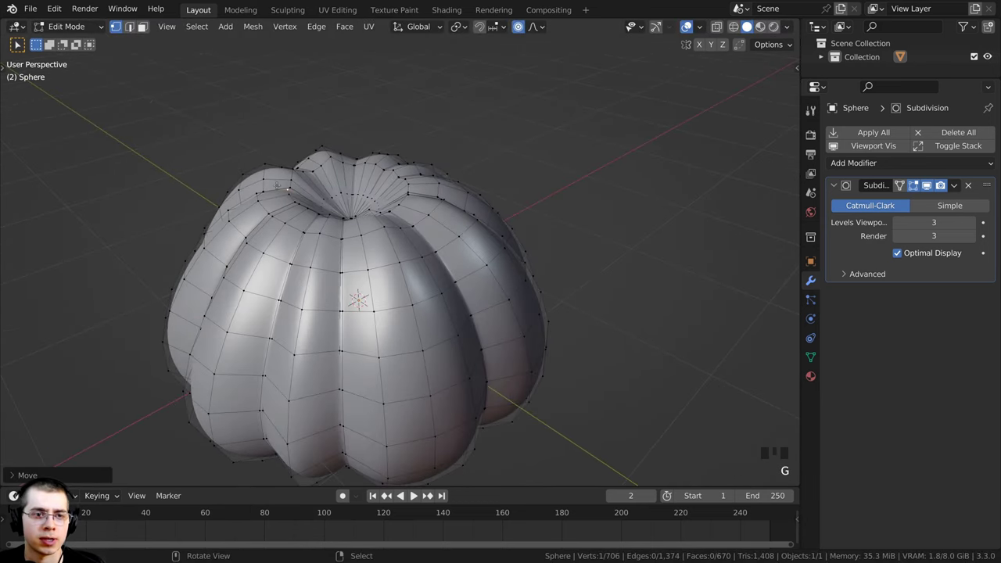
pyautogui.moveTo(277, 185); pyautogui.dragTo(400, 181, button='middle')
pyautogui.press('g')
pyautogui.click(401, 193)
pyautogui.press('g')
pyautogui.click(406, 205)
# Select a vertex low on the pumpkin's side and shift it slightly with proportional editing.
pyautogui.scroll(-3, 405, 205)
pyautogui.keyDown('shift'); pyautogui.moveTo(399, 182); pyautogui.dragTo(400, 134, button='middle'); pyautogui.keyUp('shift')
pyautogui.scroll(2, 399, 135)
pyautogui.moveTo(403, 297); pyautogui.dragTo(355, 254, button='middle')
pyautogui.rightClick(508, 320)
pyautogui.press('g')
pyautogui.click(512, 330)
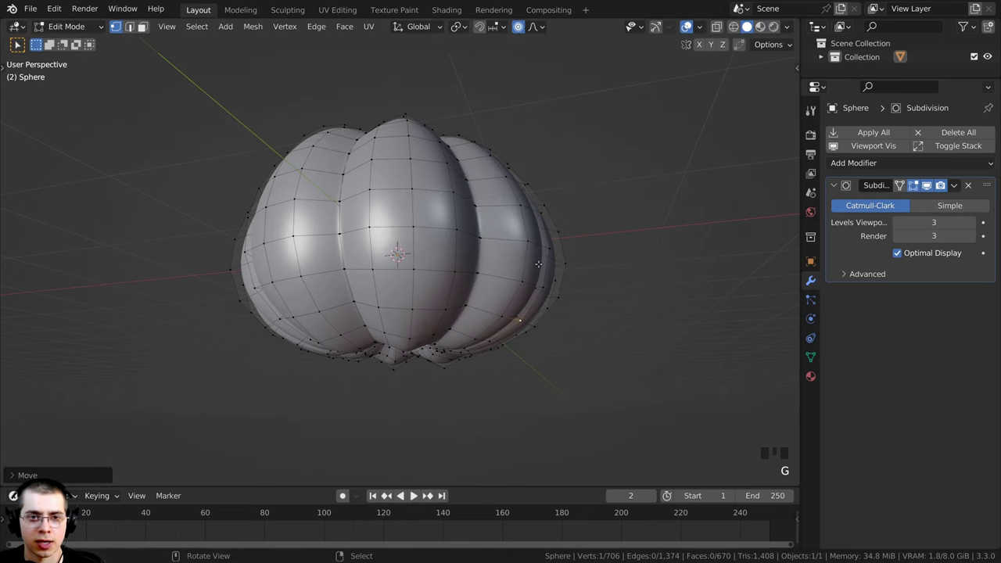
# Select a vertex on another side rib and move it twice with proportional editing to reshape the lower body.
pyautogui.moveTo(539, 264); pyautogui.dragTo(569, 311, button='middle')
pyautogui.rightClick(557, 258)
pyautogui.press('g')
pyautogui.click(554, 261)
pyautogui.press('g')
pyautogui.click(561, 308)
# Move further vertices around the remaining sides with proportional editing to finish the uneven pumpkin shape.
pyautogui.keyDown('shift'); pyautogui.scroll(1, 654, 248); pyautogui.keyUp('shift')
pyautogui.moveTo(716, 250); pyautogui.dragTo(514, 285, button='middle')
pyautogui.moveTo(514, 285); pyautogui.dragTo(364, 320, button='middle')
pyautogui.press('g')
pyautogui.click(508, 296)
pyautogui.rightClick(465, 316)
pyautogui.press('g')
pyautogui.click(459, 312)
pyautogui.keyDown('shift'); pyautogui.moveTo(597, 336); pyautogui.dragTo(469, 285, button='middle'); pyautogui.keyUp('shift')
pyautogui.press('g')
pyautogui.click(530, 341)
# Return to Object Mode with nothing selected and save the file as Pumpkin.blend.
pyautogui.press('Tab')
pyautogui.hotkey('alt', 'a')
pyautogui.scroll(-4, 530, 340)
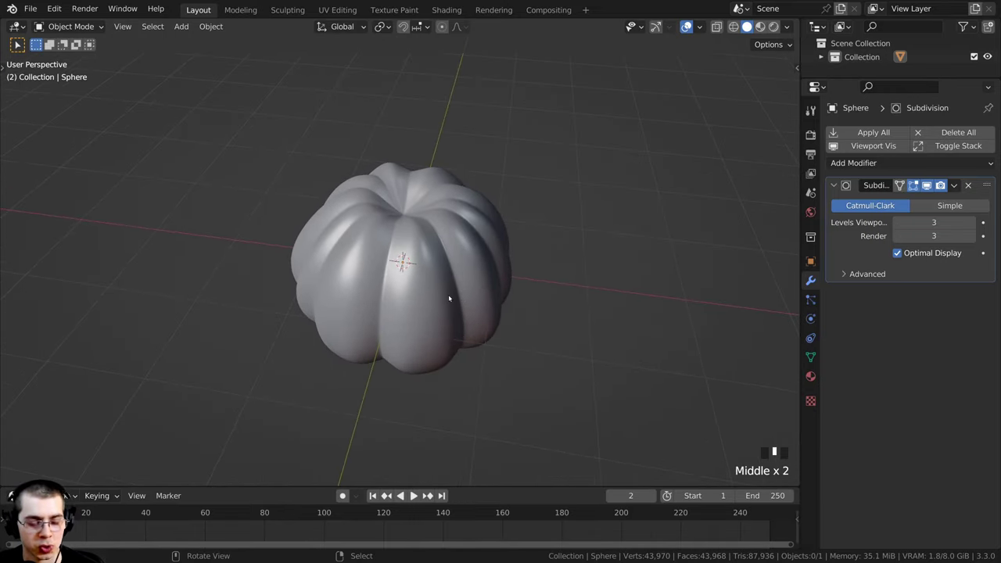
pyautogui.scroll(2, 448, 294)
pyautogui.moveTo(454, 295); pyautogui.dragTo(458, 297, button='middle')
pyautogui.hotkey('ctrl', 'shift', 's')
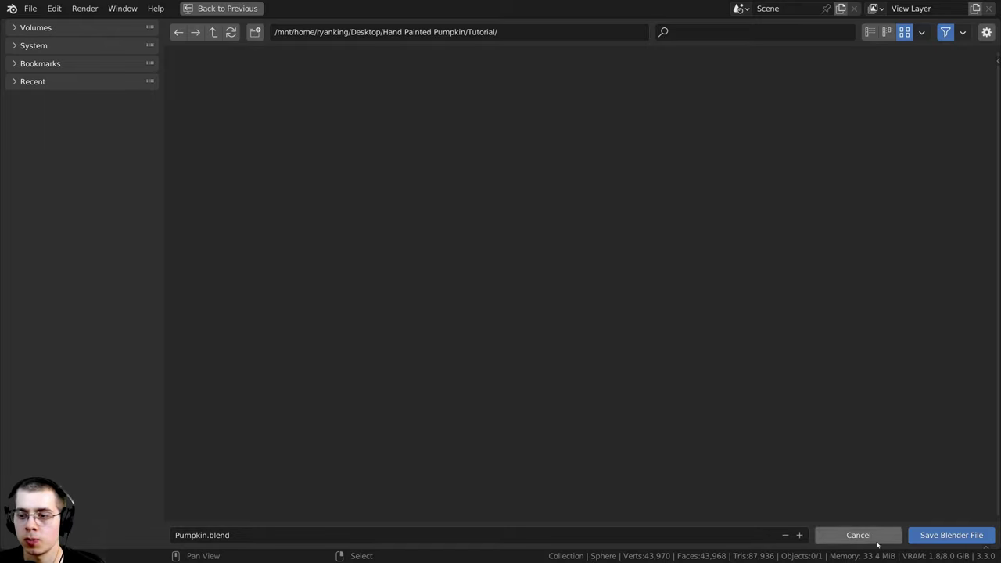
pyautogui.click(936, 537)
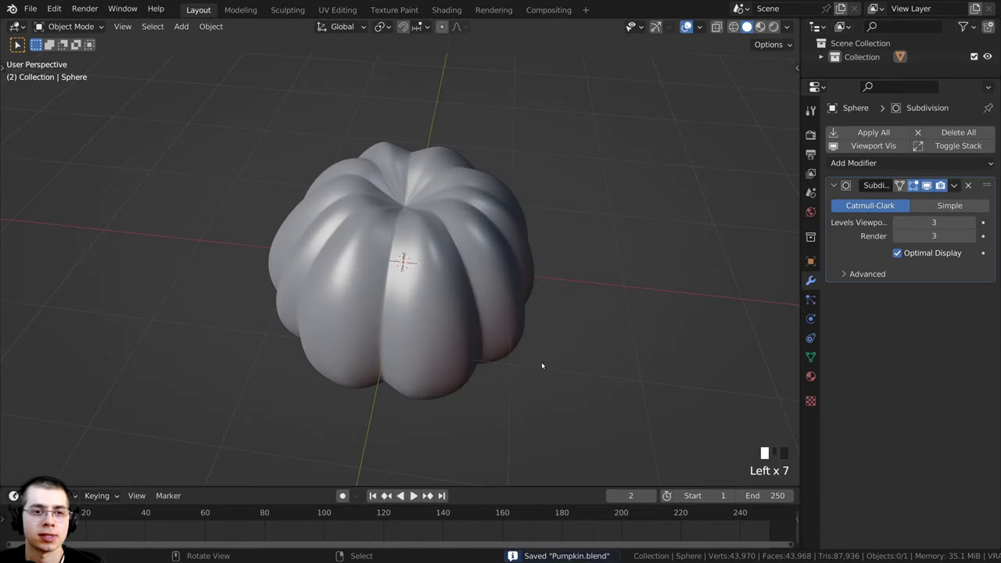
# Close the timeline area so the 3D viewport takes its space, and frame the pumpkin's top.
pyautogui.moveTo(542, 364); pyautogui.dragTo(543, 377, button='middle')
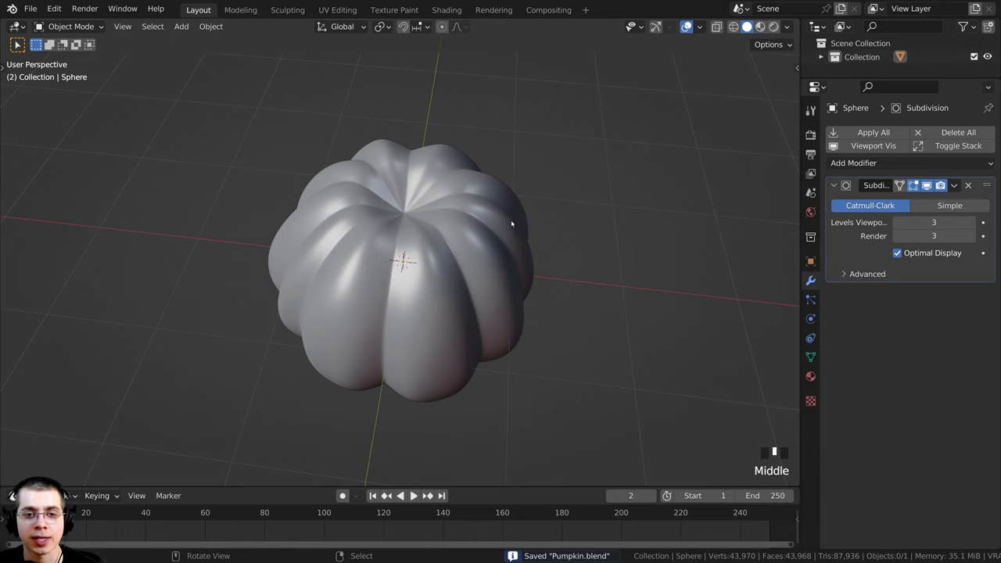
pyautogui.moveTo(497, 356); pyautogui.dragTo(488, 366, button='middle')
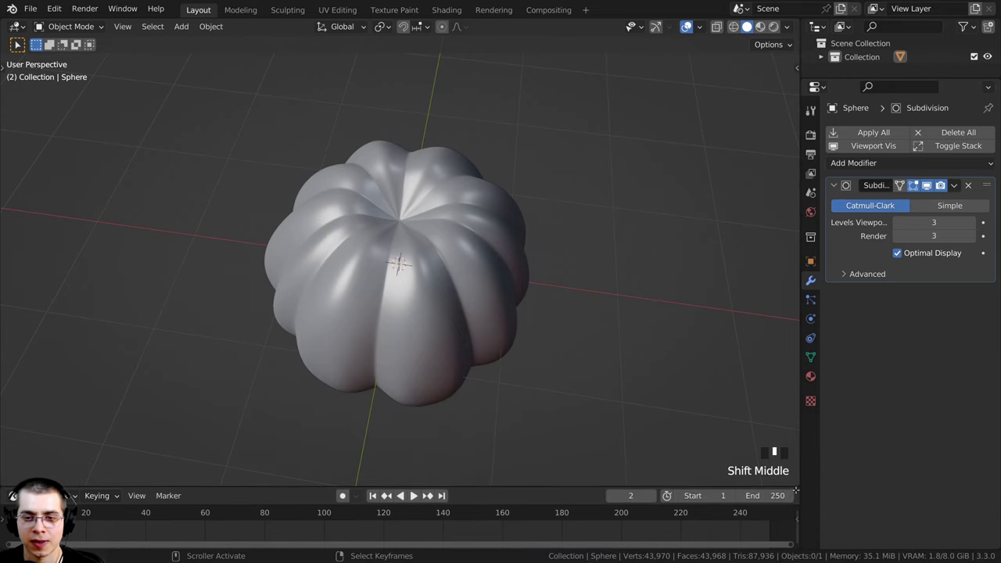
pyautogui.moveTo(795, 490); pyautogui.dragTo(469, 508)
pyautogui.keyDown('shift'); pyautogui.moveTo(448, 418); pyautogui.dragTo(403, 210, button='middle'); pyautogui.keyUp('shift')
pyautogui.scroll(2, 420, 217)
pyautogui.keyDown('shift'); pyautogui.moveTo(403, 210); pyautogui.dragTo(403, 213, button='middle'); pyautogui.keyUp('shift')
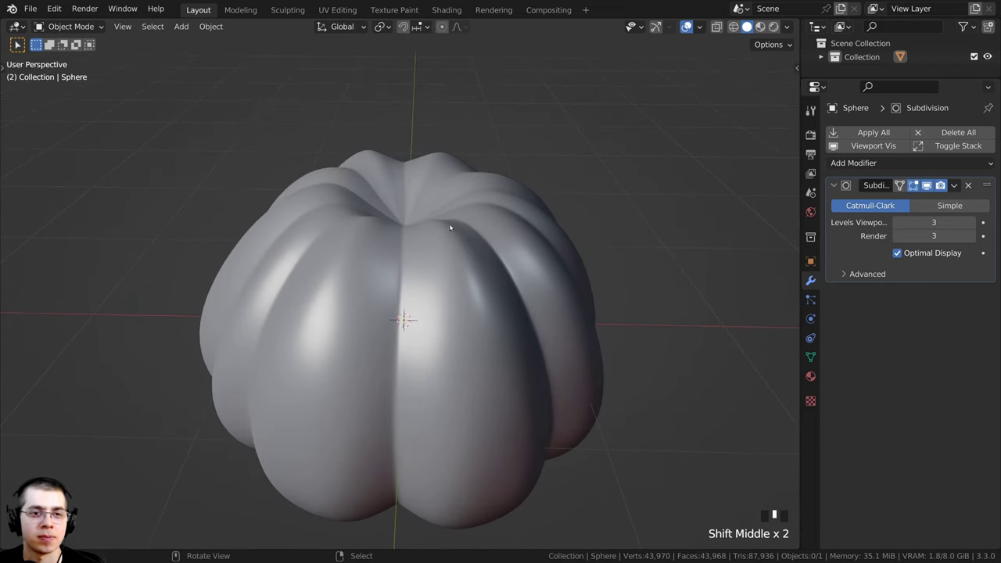
# Add a cylinder mesh at the pumpkin's centre for the stem.
pyautogui.hotkey('shift', 'a')
pyautogui.moveTo(351, 207)
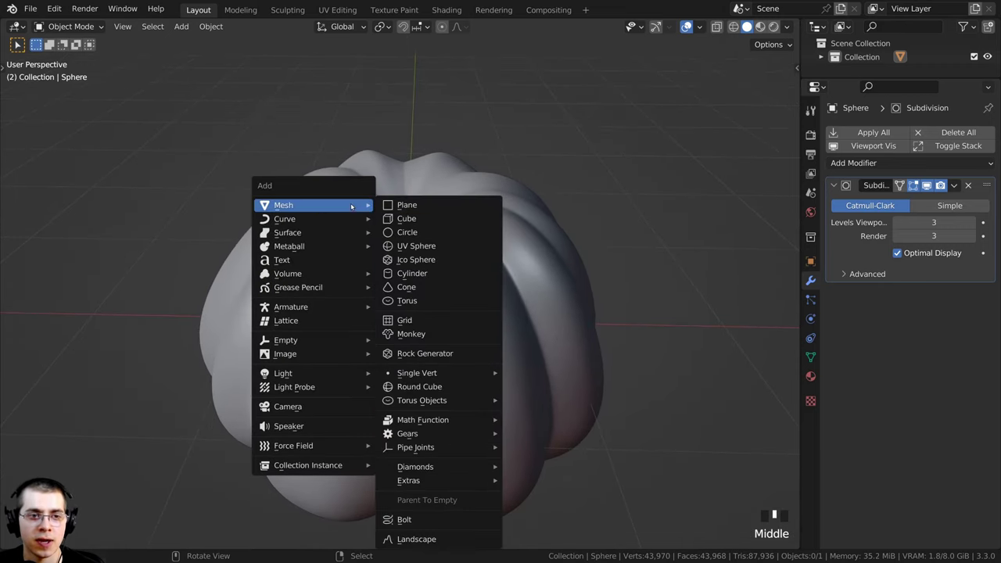
pyautogui.click(422, 273)
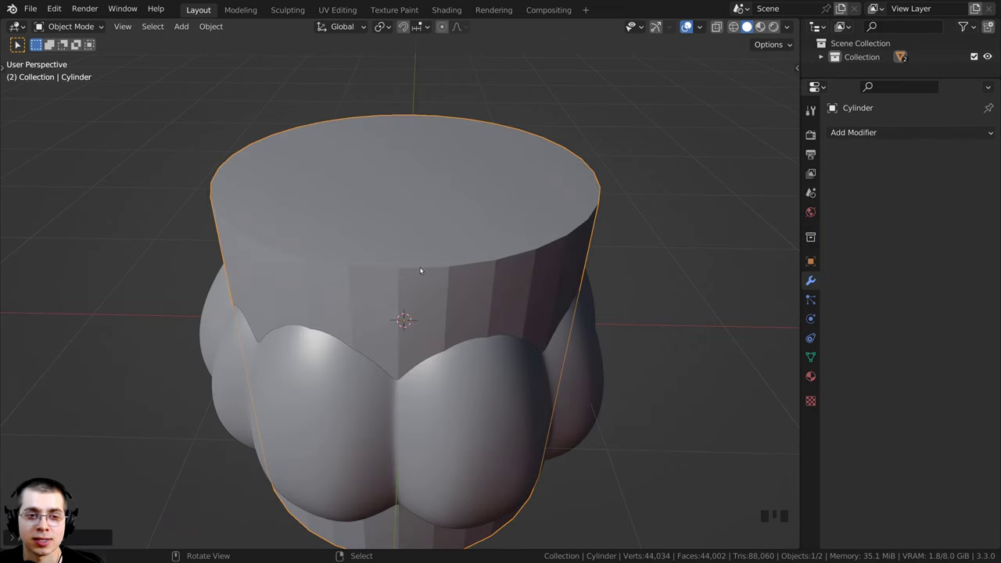
pyautogui.moveTo(420, 271); pyautogui.dragTo(297, 311, button='middle')
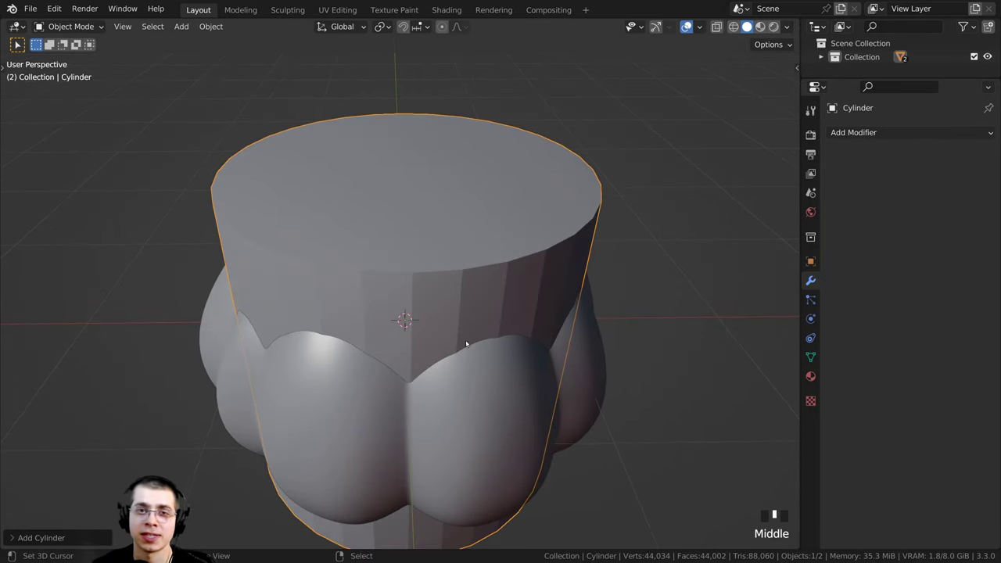
pyautogui.scroll(-2, 305, 311)
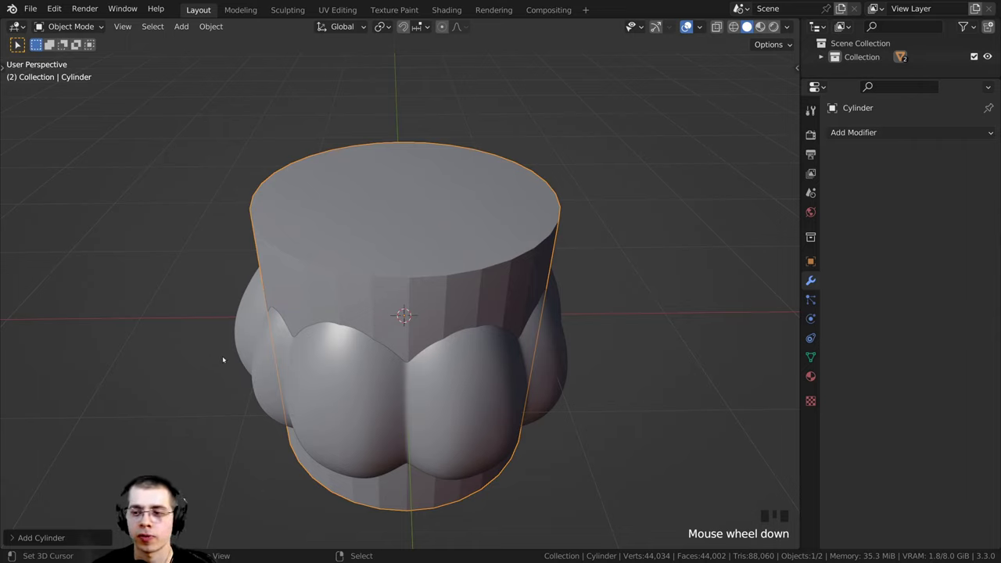
# Set the new cylinder's vertices to 8 and collapse its creation settings.
pyautogui.click(10, 538)
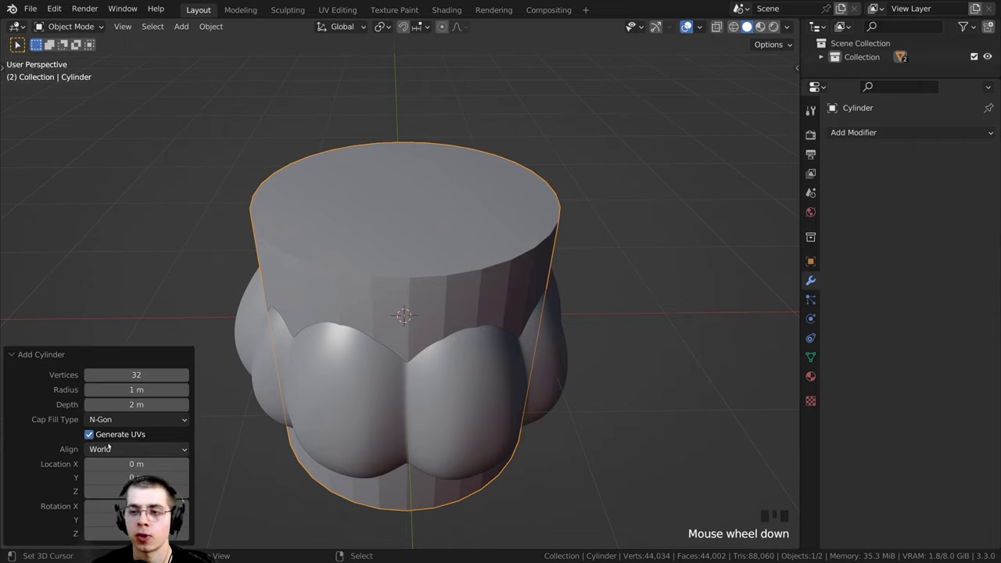
pyautogui.click(128, 376)
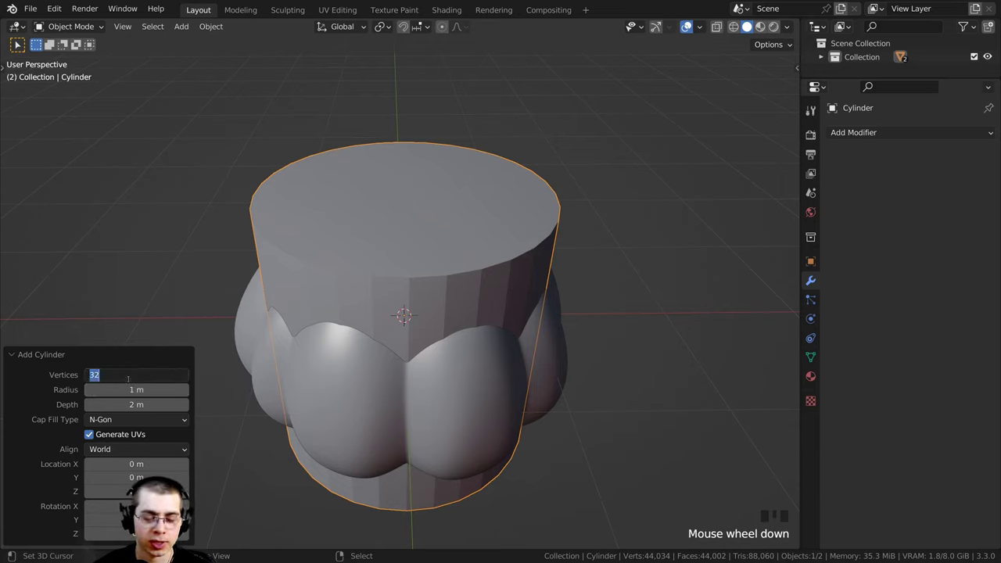
pyautogui.write('8')
pyautogui.click(169, 349)
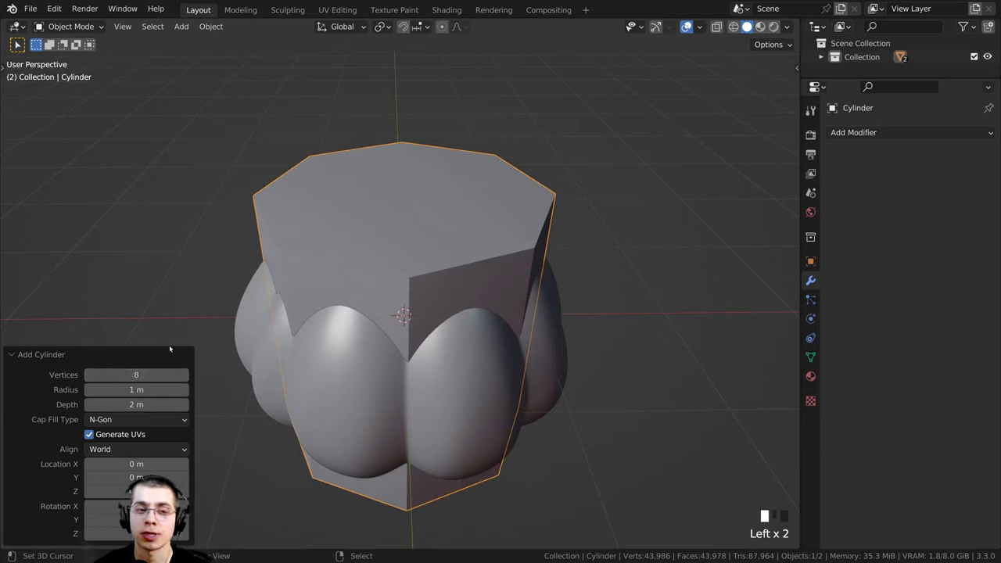
pyautogui.click(10, 356)
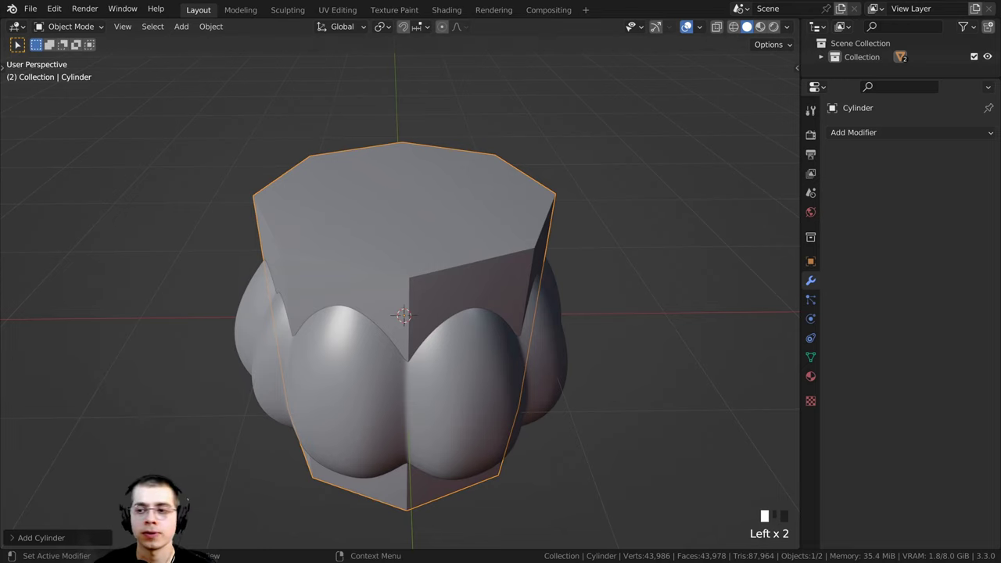
# In Edit Mode, turn off proportional editing and scale the whole cylinder down to stem thickness inside the pumpkin.
pyautogui.moveTo(645, 353); pyautogui.dragTo(659, 355, button='middle')
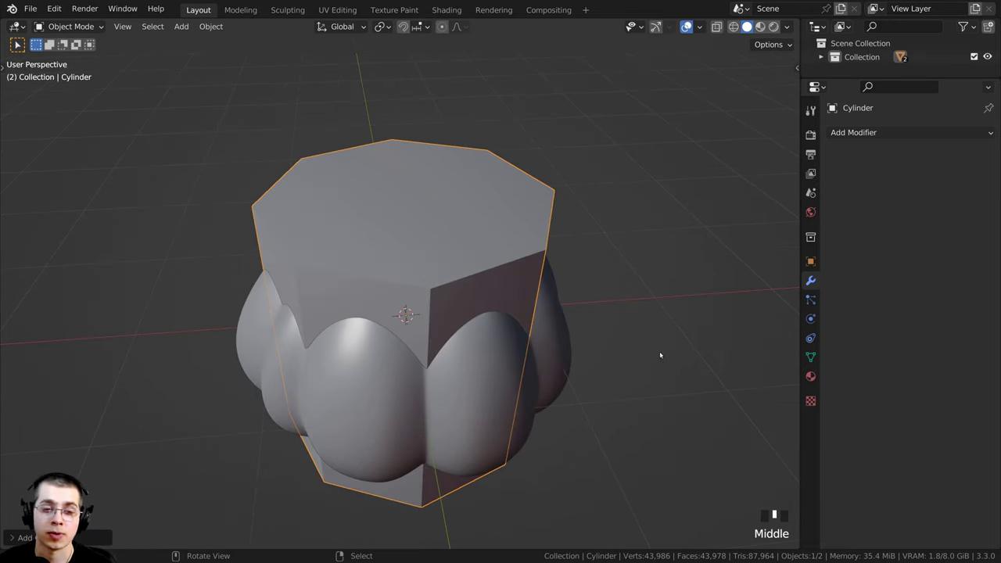
pyautogui.press('Tab')
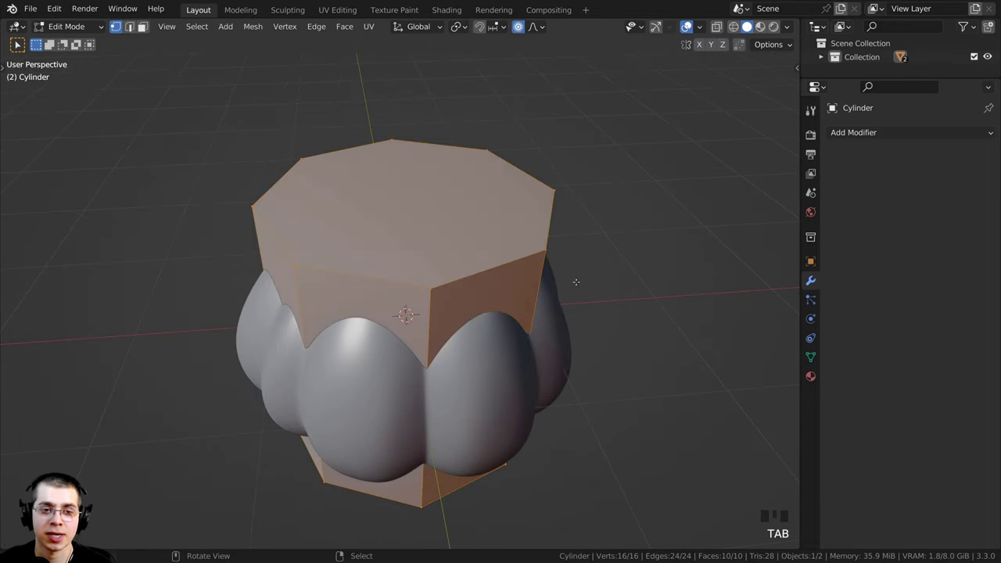
pyautogui.press('s')
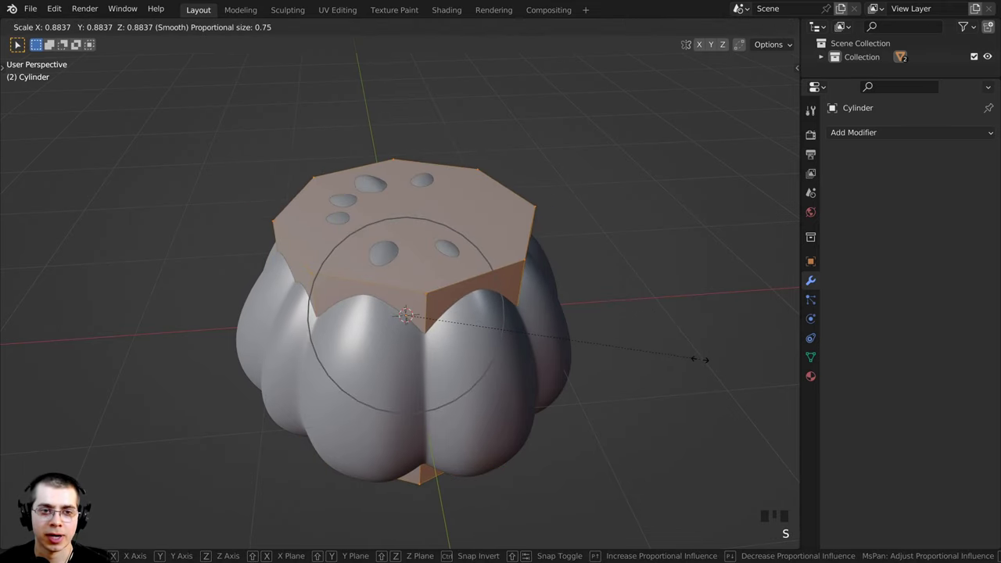
pyautogui.click(704, 359)
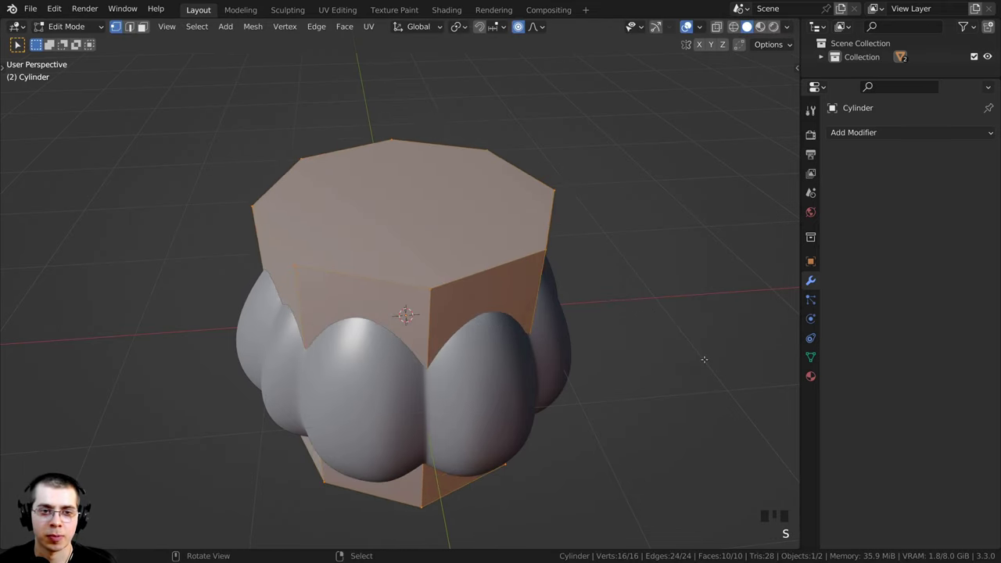
pyautogui.click(517, 28)
pyautogui.press('s')
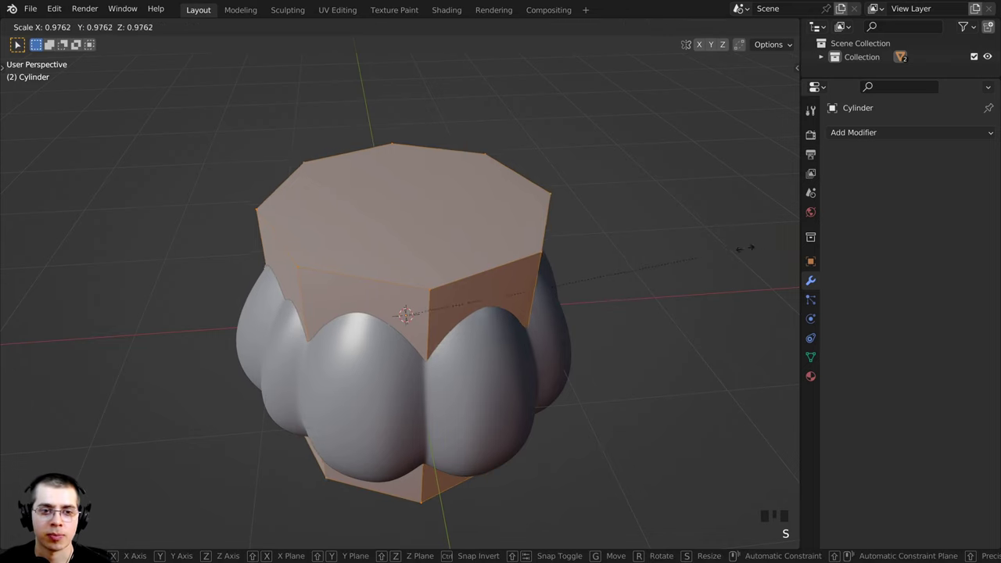
pyautogui.click(474, 297)
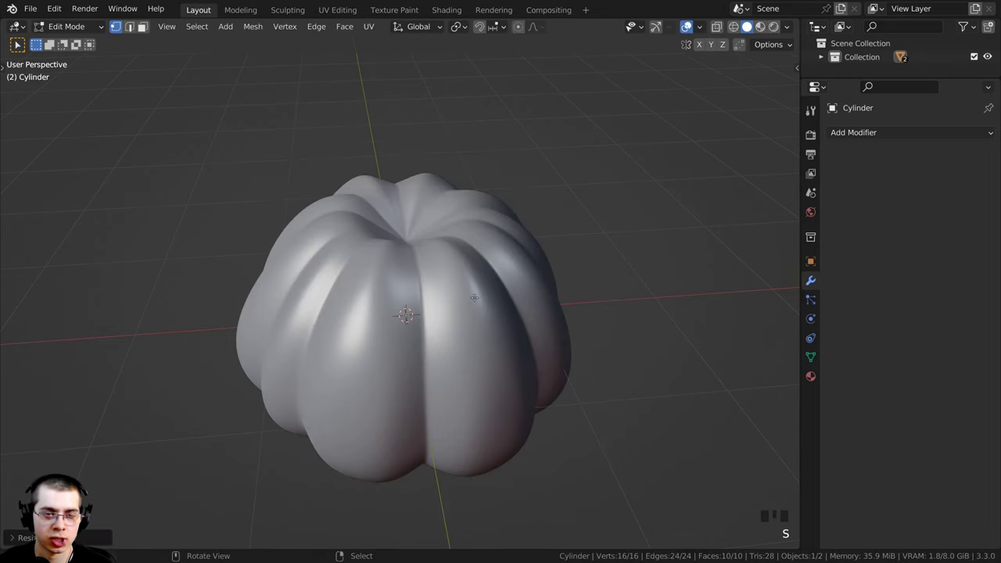
# Raise the cylinder about 0.96 m along Z to the pumpkin's top and scale it down further.
pyautogui.press('g')
pyautogui.press('z')
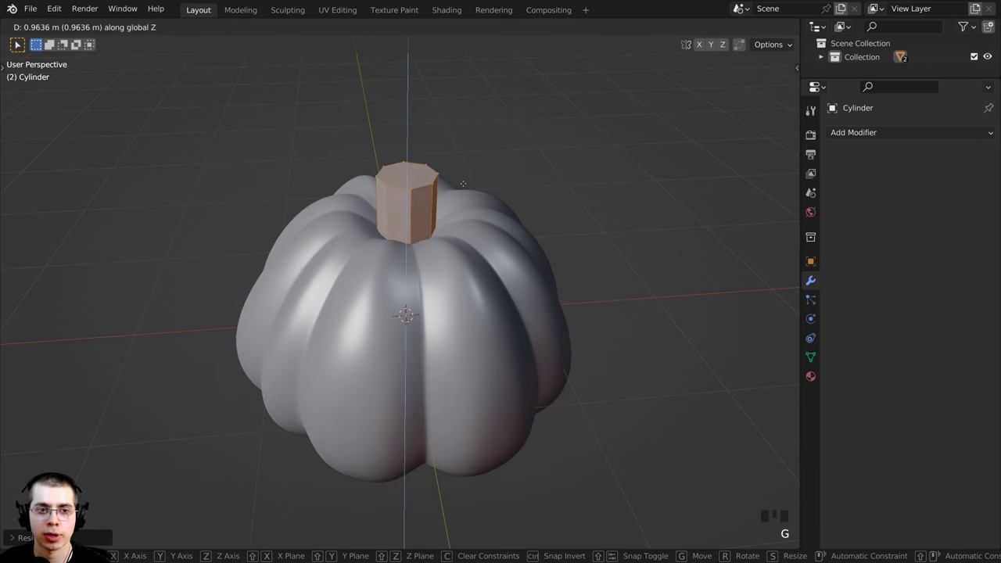
pyautogui.click(463, 183)
pyautogui.scroll(4, 463, 183)
pyautogui.keyDown('shift'); pyautogui.moveTo(463, 183); pyautogui.dragTo(469, 246, button='middle'); pyautogui.keyUp('shift')
pyautogui.press('s')
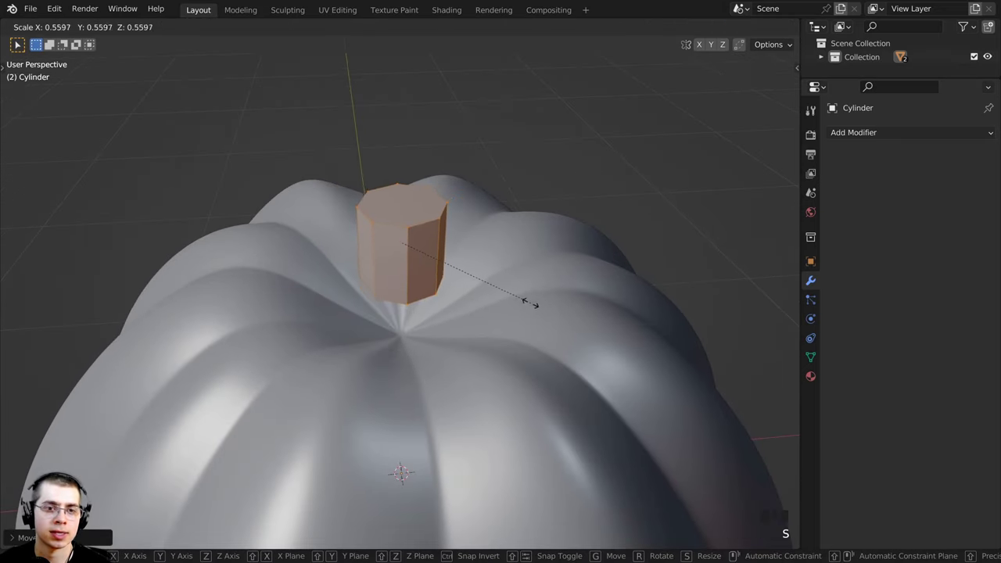
pyautogui.click(511, 302)
# Switch to face selection and select only the cylinder's bottom face in wireframe shading, returning to solid shading.
pyautogui.keyDown('shift'); pyautogui.moveTo(511, 302); pyautogui.dragTo(141, 4, button='middle'); pyautogui.keyUp('shift')
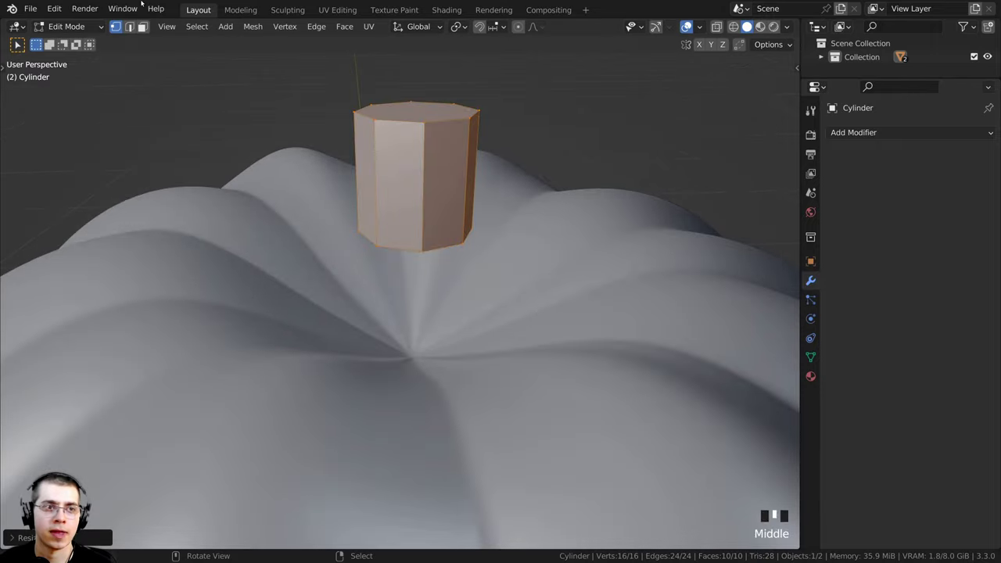
pyautogui.click(142, 27)
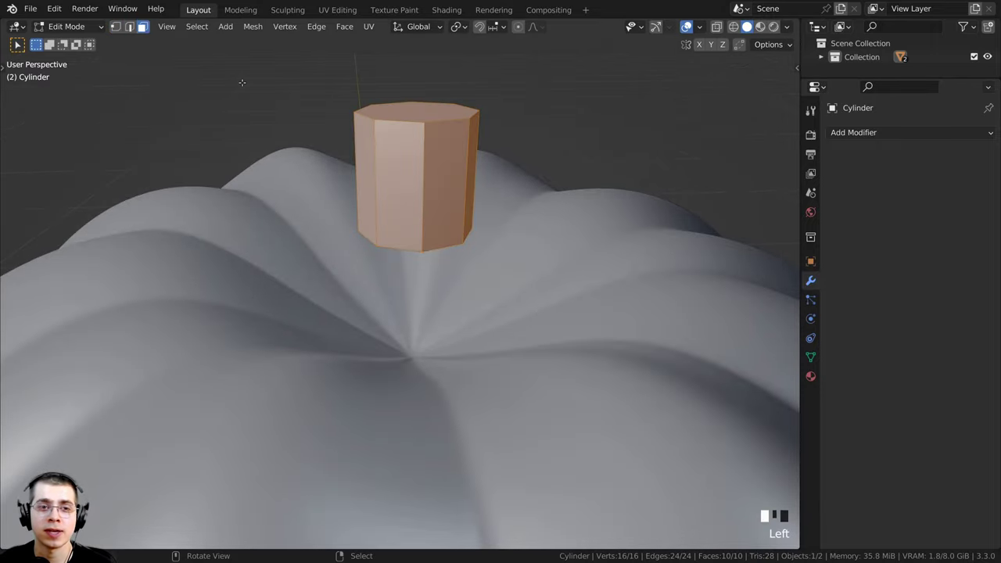
pyautogui.keyDown('shift'); pyautogui.moveTo(315, 122); pyautogui.dragTo(314, 192, button='middle'); pyautogui.keyUp('shift')
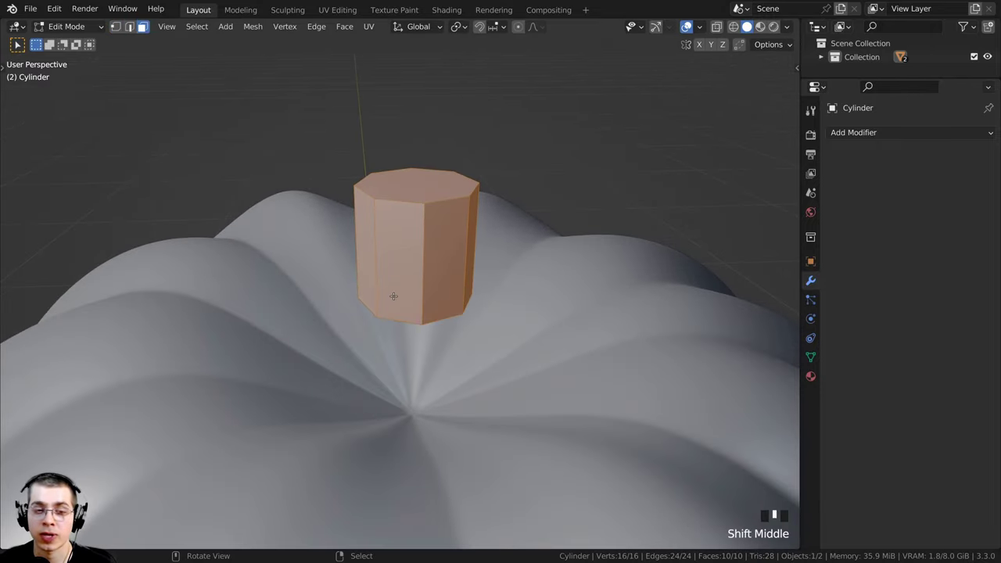
pyautogui.moveTo(403, 285)
pyautogui.keyDown('shift'); pyautogui.mouseDown(button='middle')
pyautogui.moveTo(402, 272)
pyautogui.moveTo(398, 288)
pyautogui.mouseUp(button='middle'); pyautogui.keyUp('shift')
pyautogui.scroll(2, 402, 273)
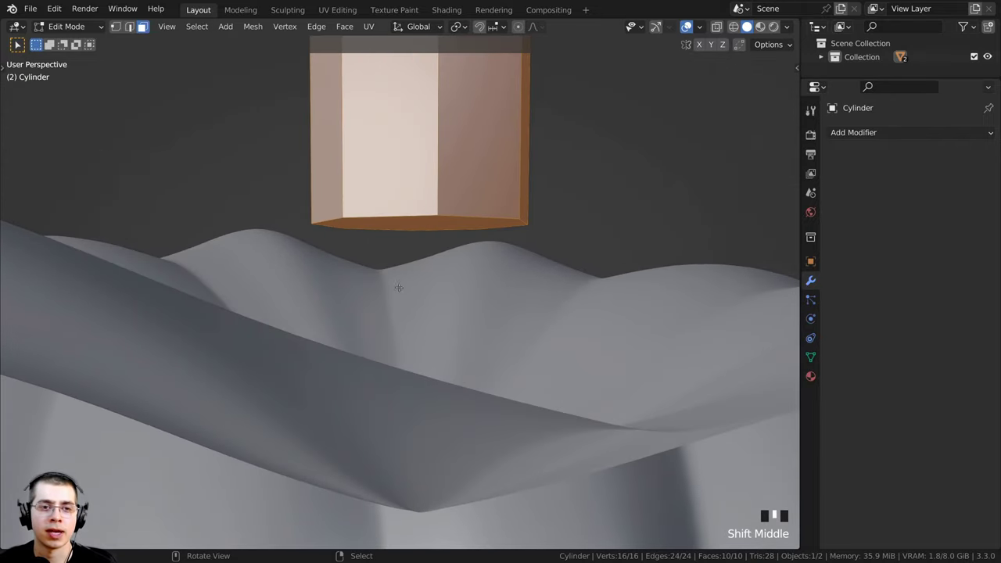
pyautogui.press('z')
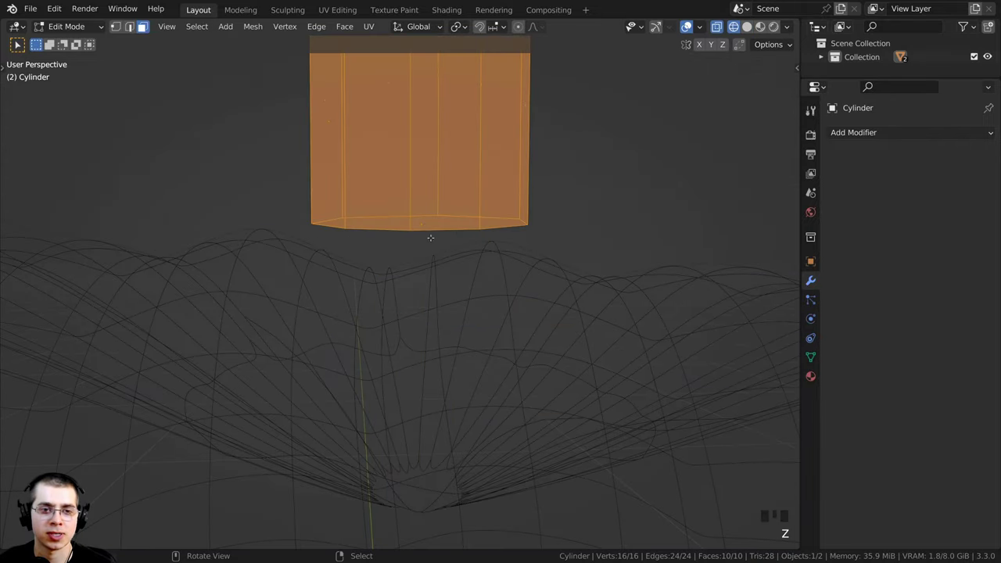
pyautogui.rightClick(452, 225)
pyautogui.press('z')
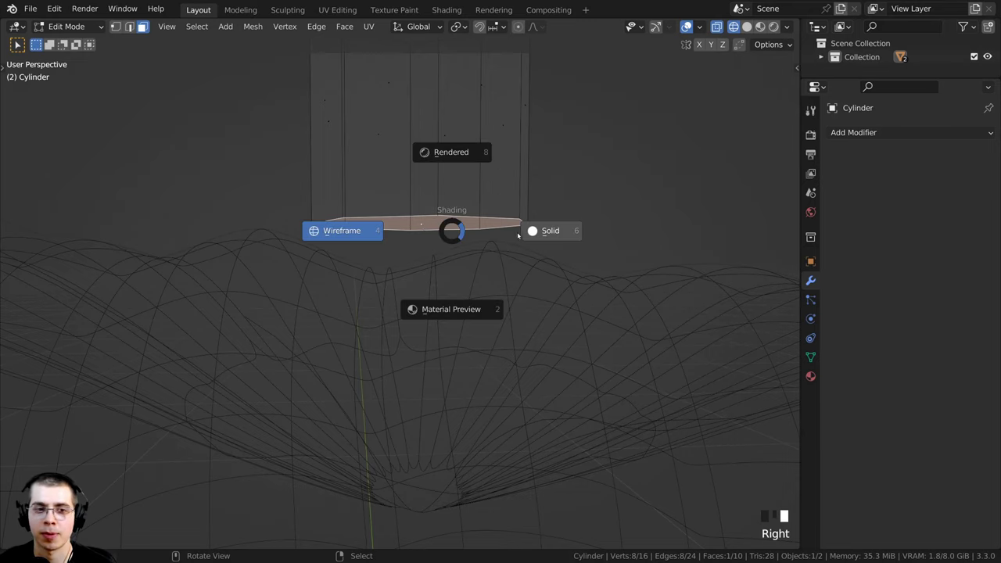
pyautogui.click(559, 235)
# Extrude the cylinder's bottom face a short way downward and scale it outward to start a flared base.
pyautogui.scroll(-2, 542, 263)
pyautogui.moveTo(542, 263)
pyautogui.mouseDown(button='middle')
pyautogui.moveTo(534, 294)
pyautogui.moveTo(523, 268)
pyautogui.mouseUp(button='middle')
pyautogui.scroll(3, 532, 257)
pyautogui.press('e')
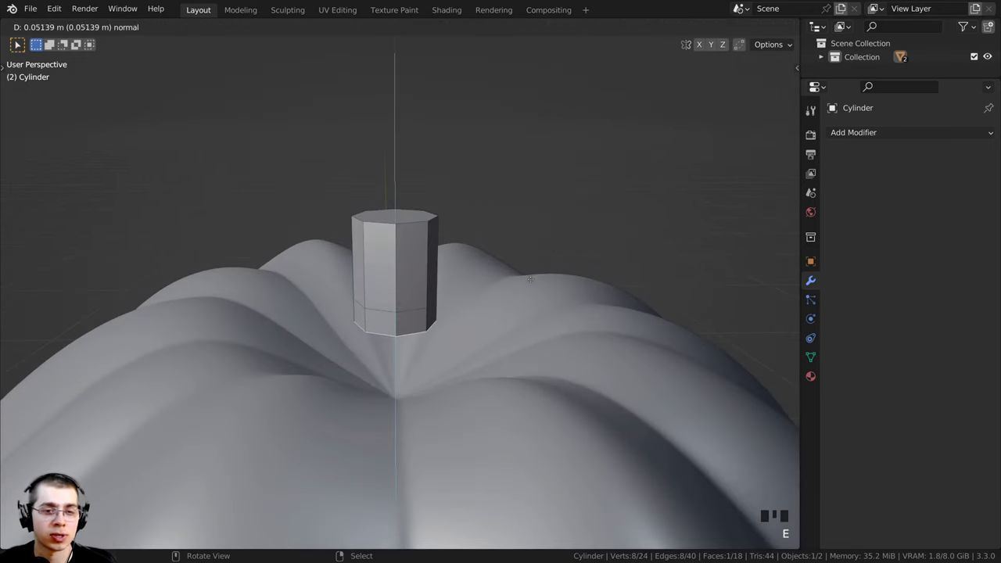
pyautogui.click(531, 293)
pyautogui.scroll(2, 529, 304)
pyautogui.press('s')
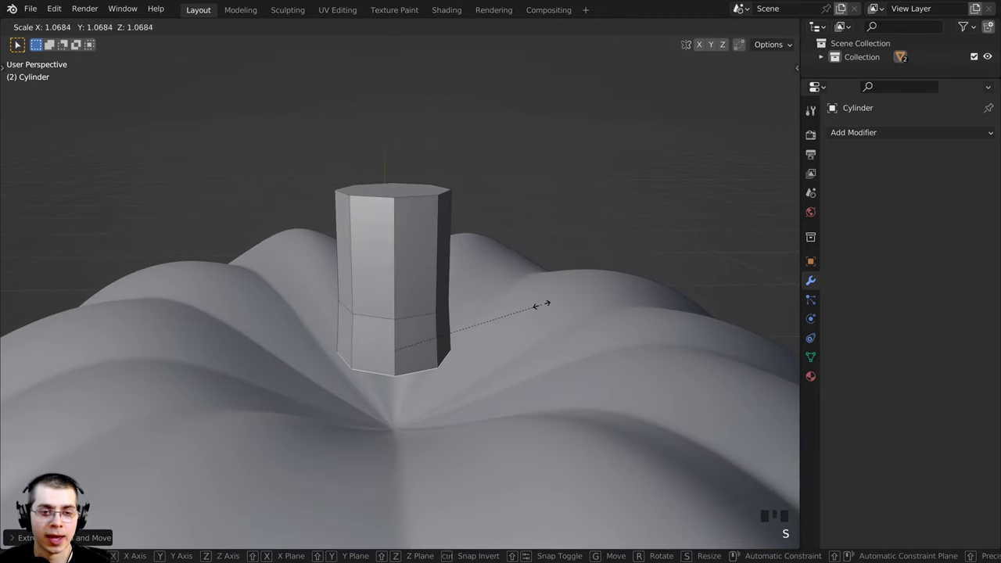
pyautogui.click(567, 304)
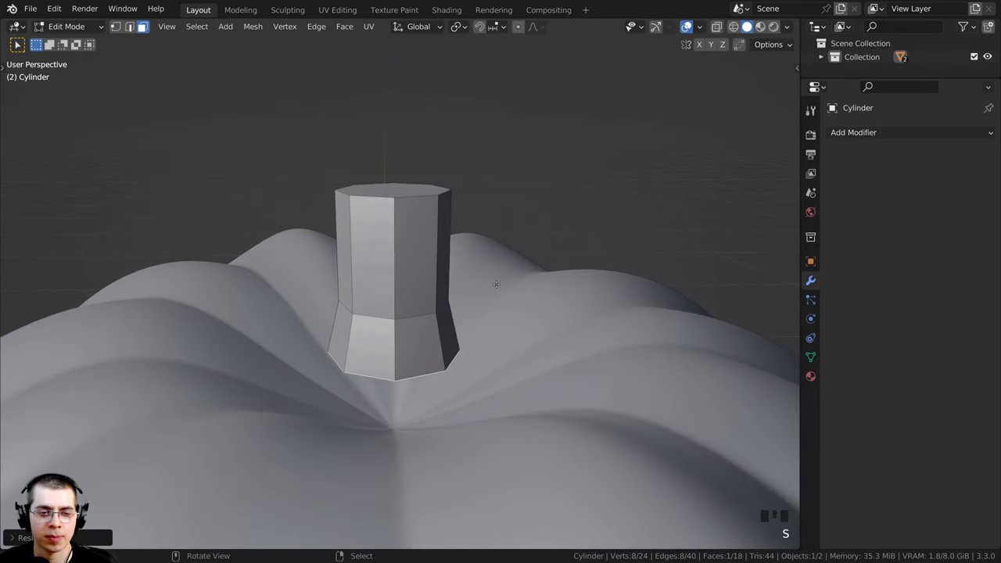
# Extrude the bottom face downward two more times, scaling each new end outward to widen the flare.
pyautogui.press('e')
pyautogui.click(504, 315)
pyautogui.press('s')
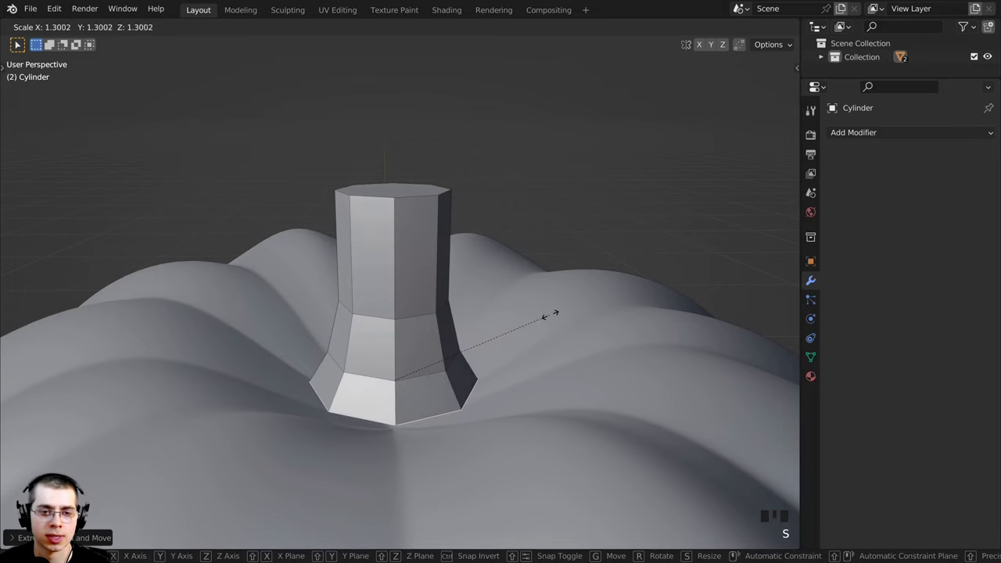
pyautogui.click(536, 298)
pyautogui.moveTo(537, 298); pyautogui.dragTo(530, 246, button='middle')
pyautogui.press('e')
pyautogui.click(534, 272)
pyautogui.press('s')
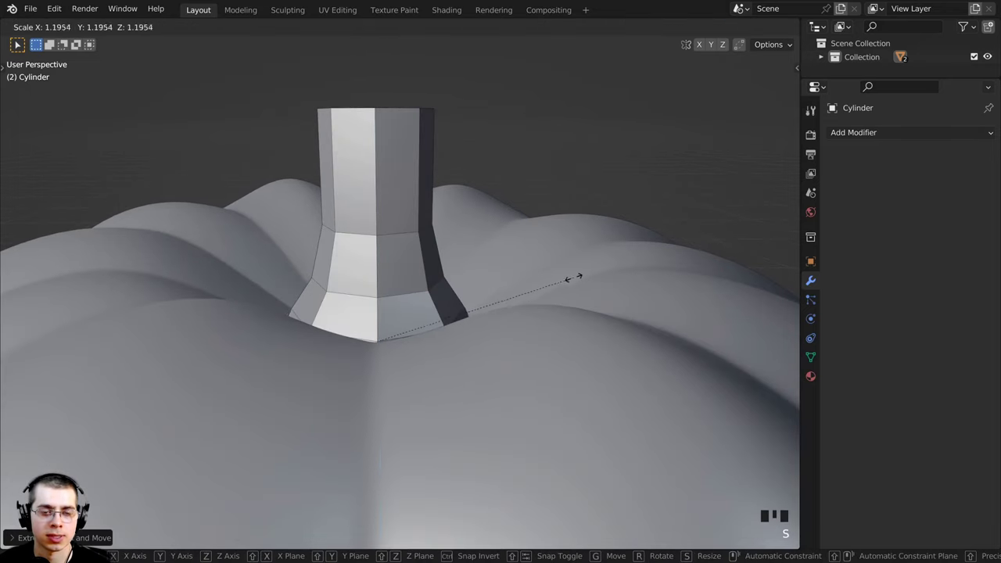
pyautogui.click(652, 269)
# Select the whole stem, scale it down slightly and adjust its height along Z at the pumpkin's top.
pyautogui.moveTo(653, 269); pyautogui.dragTo(525, 179, button='middle')
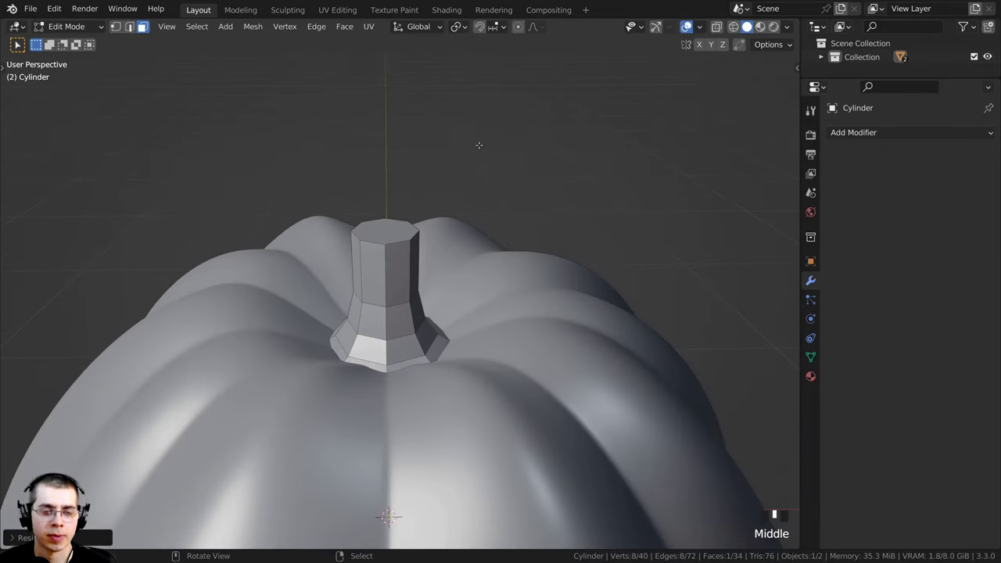
pyautogui.press('a')
pyautogui.press('a')
pyautogui.press('a')
pyautogui.scroll(2, 516, 240)
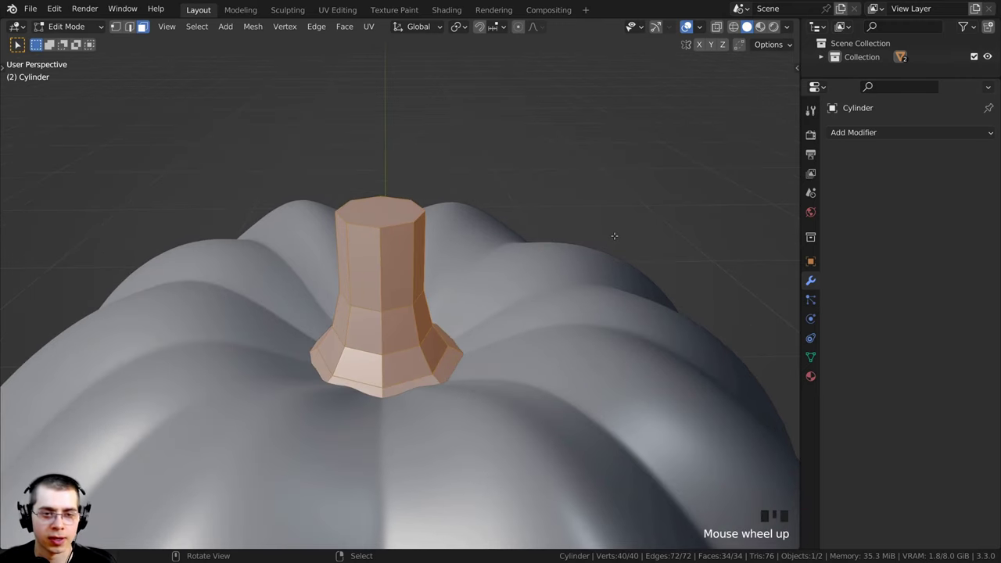
pyautogui.press('s')
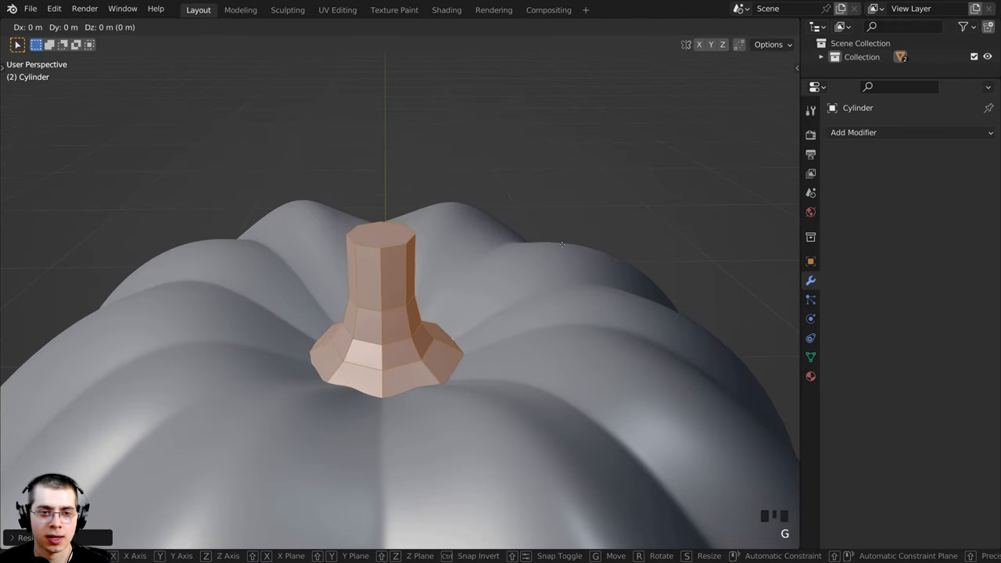
pyautogui.press('z')
pyautogui.click(516, 283)
# Select only the underside face of the flared stem base in wireframe shading, returning to solid shading.
pyautogui.scroll(3, 457, 349)
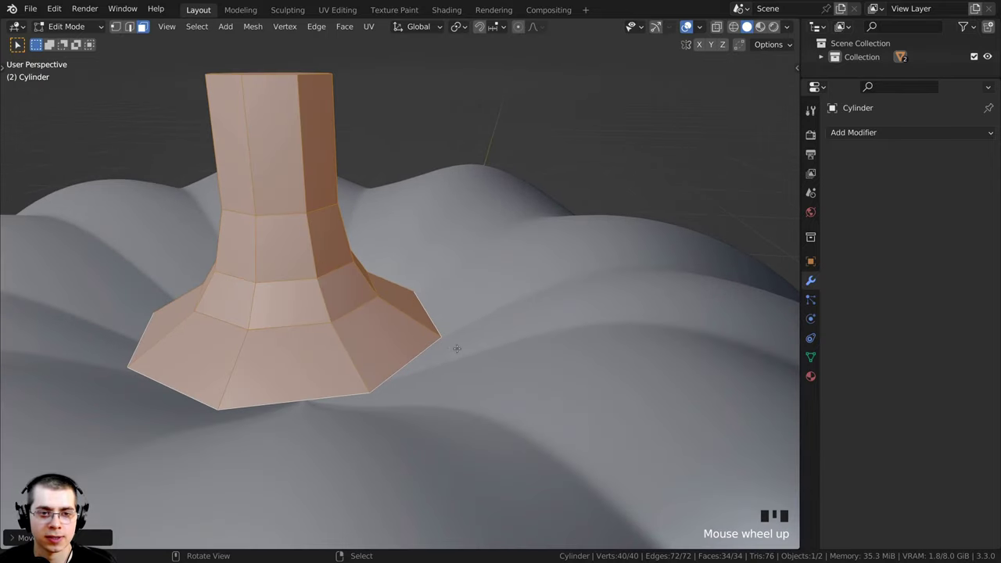
pyautogui.press('z')
pyautogui.rightClick(353, 382)
pyautogui.moveTo(274, 356); pyautogui.dragTo(289, 180, button='middle')
pyautogui.rightClick(283, 333)
pyautogui.rightClick(292, 167)
pyautogui.rightClick(297, 160)
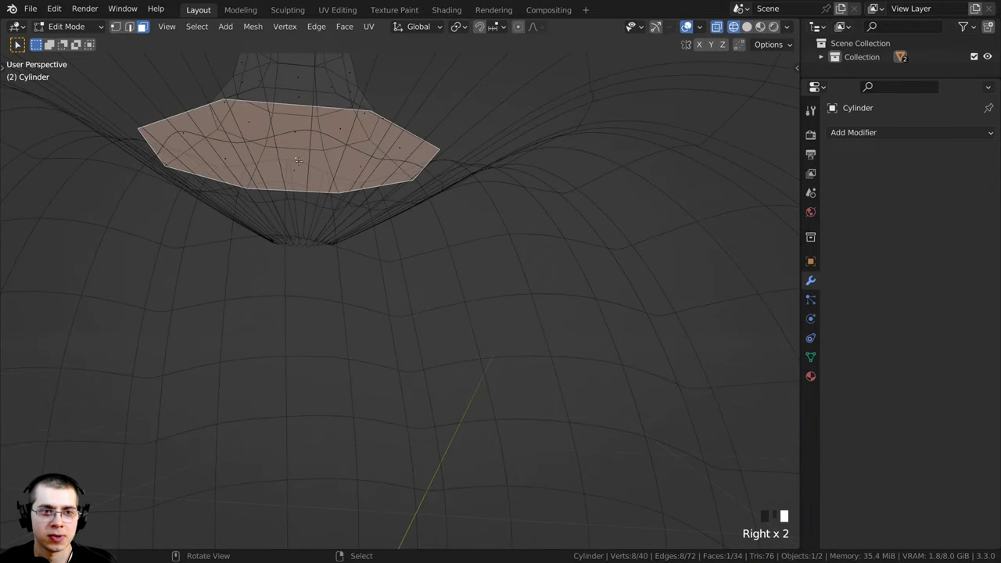
pyautogui.press('z')
pyautogui.press('z')
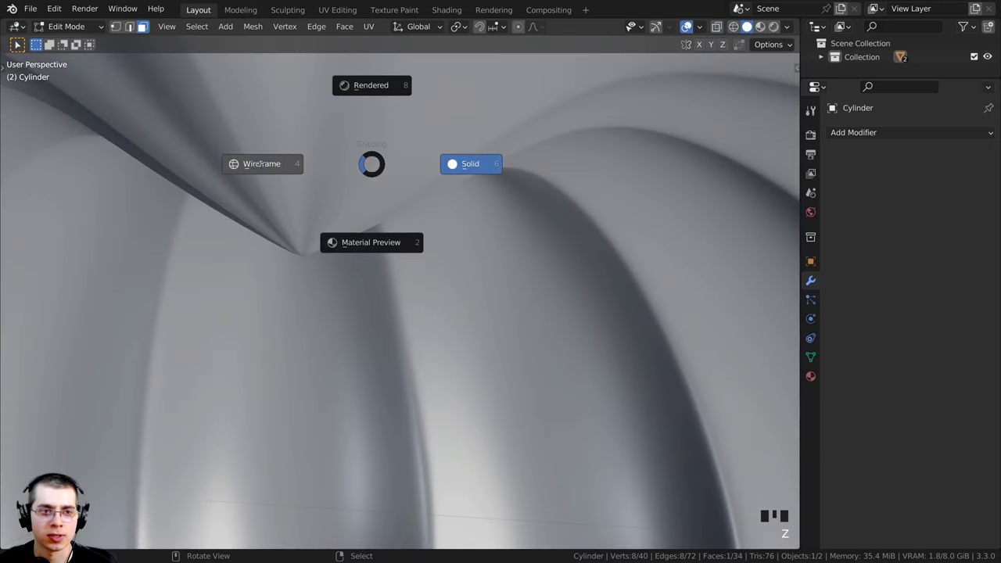
pyautogui.press('z')
pyautogui.click(400, 184)
# Scale the selected underside face up slightly so the stem's base spreads wider over the pumpkin.
pyautogui.moveTo(400, 185); pyautogui.dragTo(431, 239, button='middle')
pyautogui.scroll(-3, 475, 281)
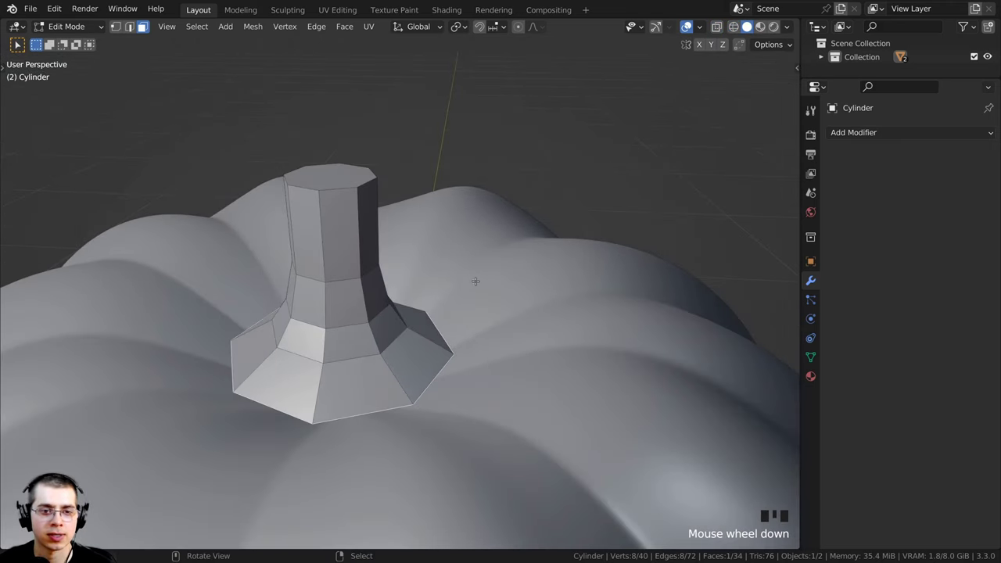
pyautogui.press('s')
pyautogui.click(512, 280)
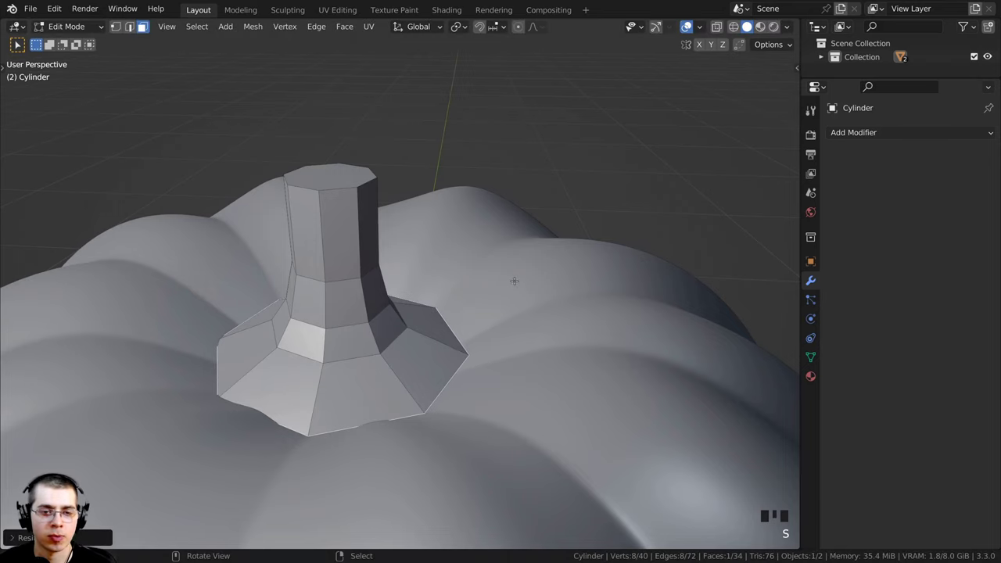
# Extrude the underside of the stem's flared base downward, and scale the stem's top face smaller to taper the upper section.
pyautogui.press('e')
pyautogui.click(519, 319)
pyautogui.moveTo(519, 318); pyautogui.dragTo(387, 189, button='middle')
pyautogui.moveTo(378, 151); pyautogui.dragTo(487, 203, button='middle')
pyautogui.press('s')
pyautogui.click(471, 204)
# Lower the stem's top face, rotate it into a slanted angle and reposition it so the stem begins to lean.
pyautogui.press('g')
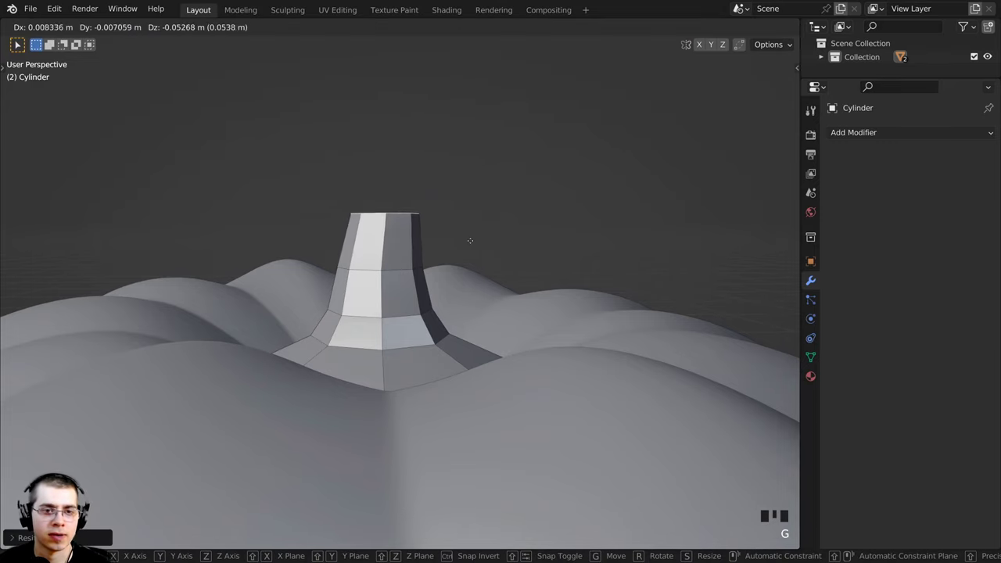
pyautogui.click(470, 244)
pyautogui.press('r')
pyautogui.click(462, 273)
pyautogui.press('g')
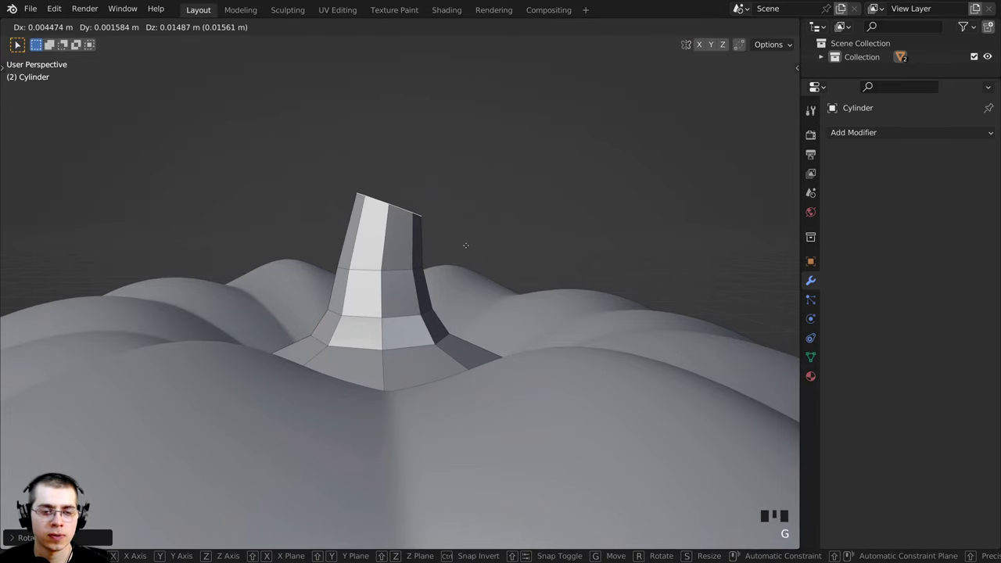
pyautogui.click(466, 244)
pyautogui.press('r')
pyautogui.keyDown('shift'); pyautogui.moveTo(480, 249); pyautogui.dragTo(469, 276, button='middle'); pyautogui.keyUp('shift')
pyautogui.press('g')
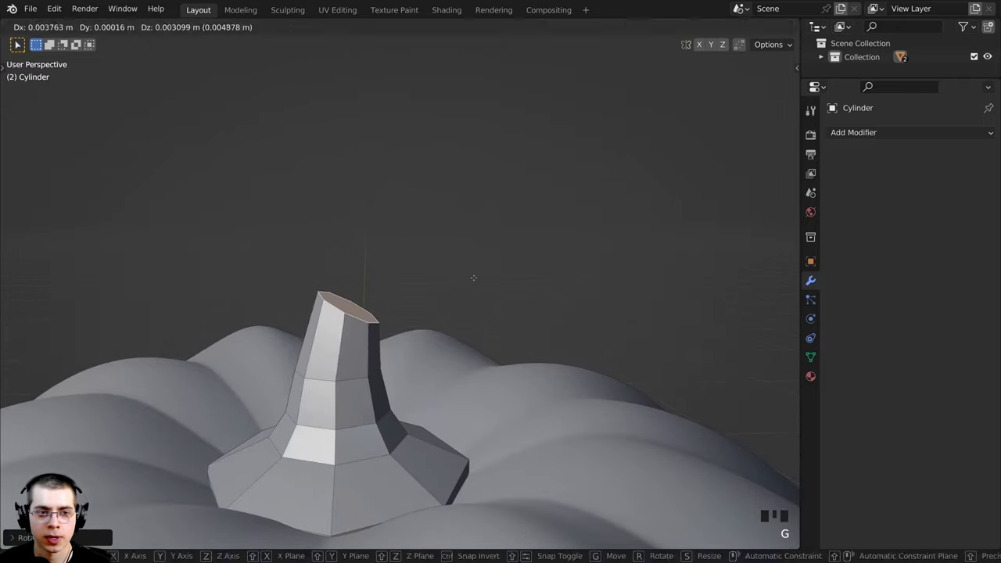
pyautogui.click(464, 287)
# Extrude the stem's slanted top face into a new segment, tilting, moving and scaling its end to form a bend.
pyautogui.press('e')
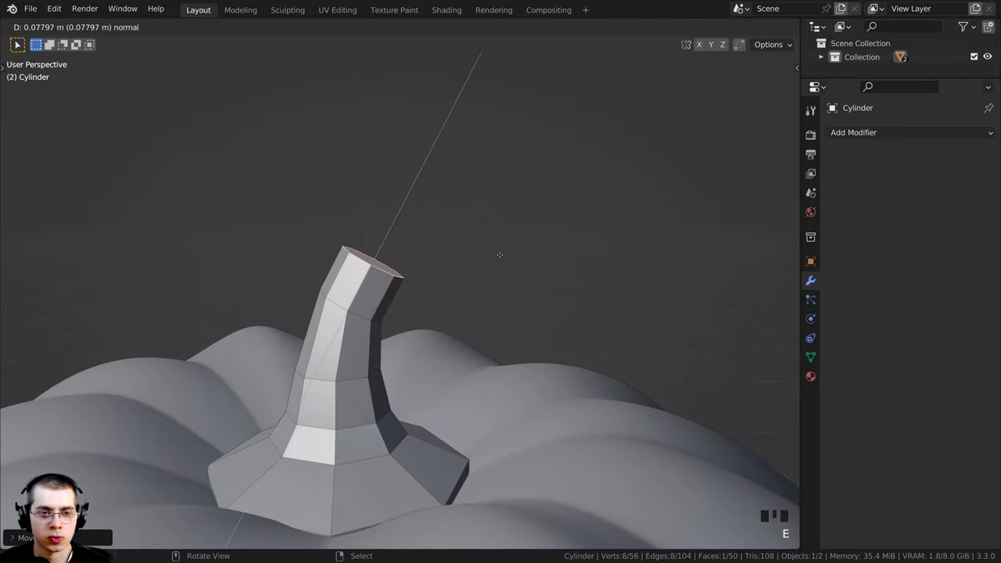
pyautogui.click(490, 297)
pyautogui.press('s')
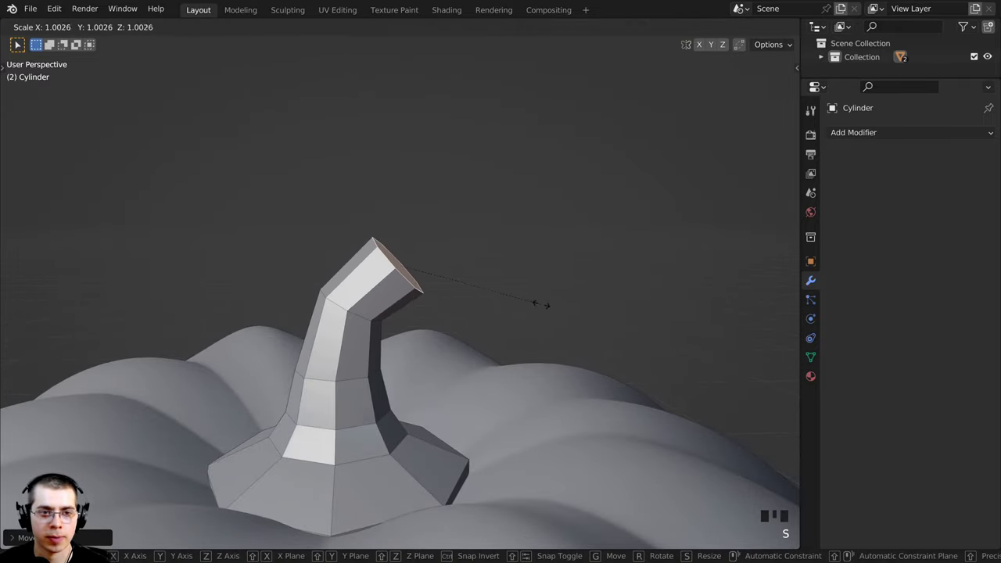
pyautogui.click(543, 304)
pyautogui.press('Tab')
pyautogui.keyDown('shift'); pyautogui.moveTo(539, 315); pyautogui.dragTo(438, 279, button='middle'); pyautogui.keyUp('shift')
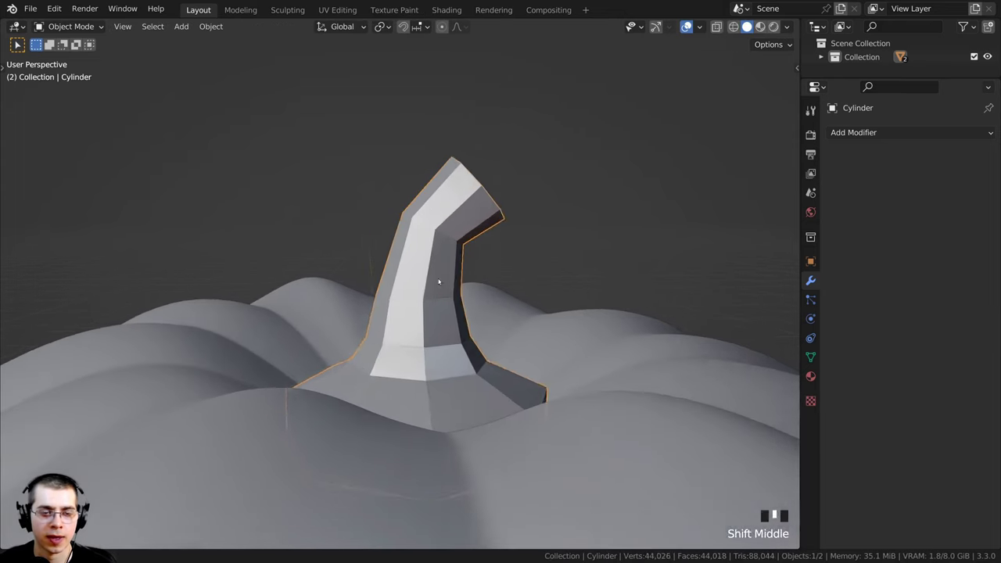
# In vertex selection, reposition the edge loop around the middle of the stem and rotate the loop beneath it to smooth the curve.
pyautogui.press('Tab')
pyautogui.scroll(2, 360, 319)
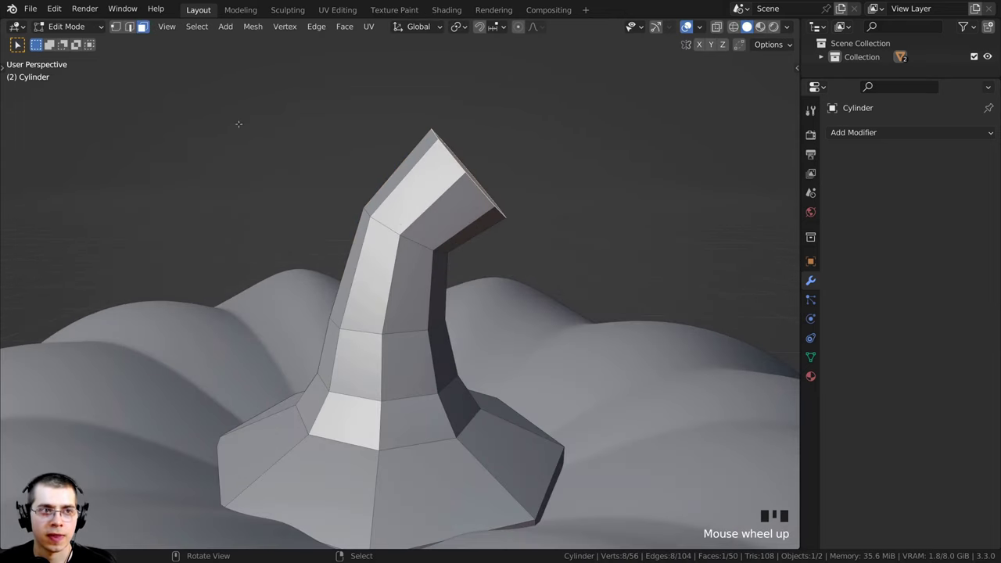
pyautogui.click(117, 28)
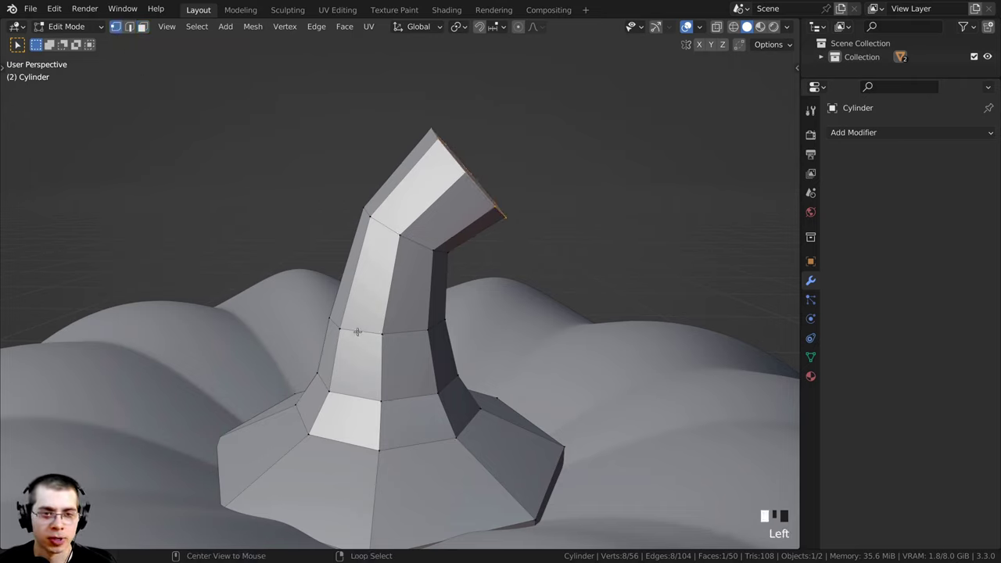
pyautogui.keyDown('alt'); pyautogui.click(358, 331); pyautogui.keyUp('alt')
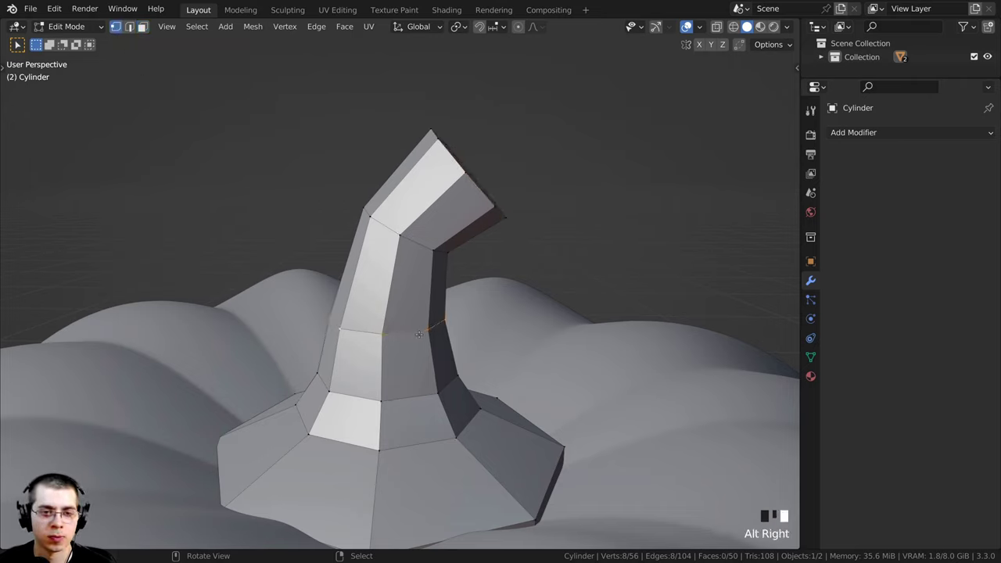
pyautogui.moveTo(461, 329); pyautogui.dragTo(494, 338, button='middle')
pyautogui.press('g')
pyautogui.click(539, 273)
pyautogui.keyDown('alt'); pyautogui.rightClick(470, 377); pyautogui.keyUp('alt')
pyautogui.press('r')
pyautogui.click(516, 268)
# Move and scale the edge loop at the stem's upper bend to refine the curve, checking the shape in Object Mode.
pyautogui.keyDown('alt'); pyautogui.click(512, 213); pyautogui.keyUp('alt')
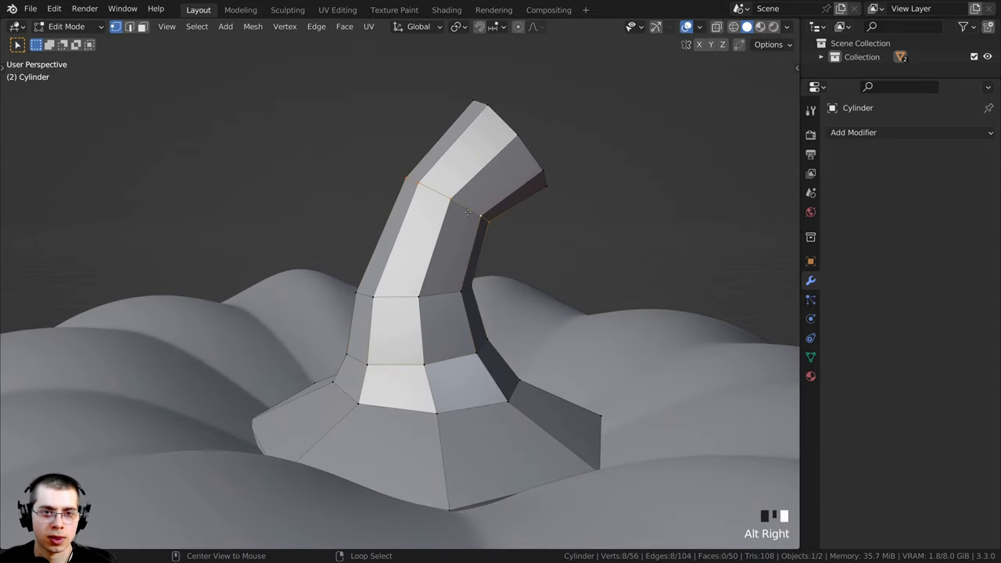
pyautogui.press('g')
pyautogui.press('s')
pyautogui.click(539, 239)
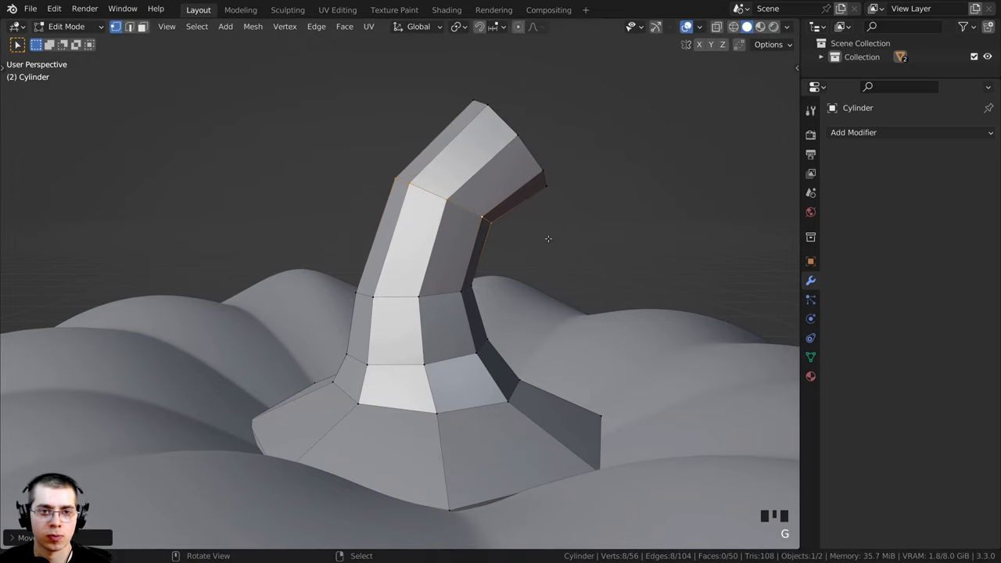
pyautogui.press('Tab')
pyautogui.moveTo(531, 263); pyautogui.dragTo(465, 323, button='middle')
pyautogui.press('Tab')
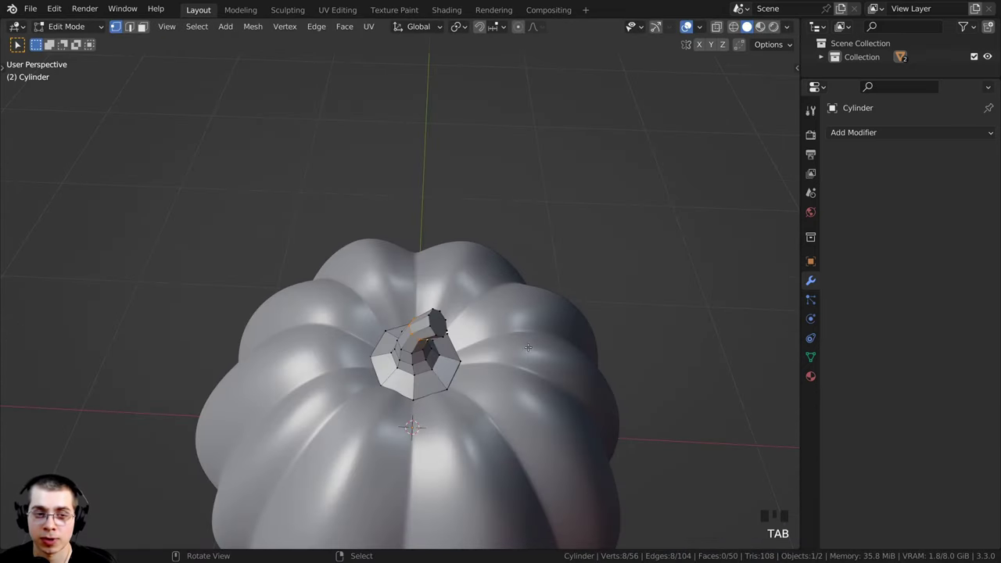
# Add a level 2 Subdivision Surface modifier to the stem and set it to Shade Smooth.
pyautogui.press('Tab')
pyautogui.moveTo(528, 347); pyautogui.dragTo(352, 285, button='middle')
pyautogui.scroll(2, 506, 237)
pyautogui.scroll(1, 340, 292)
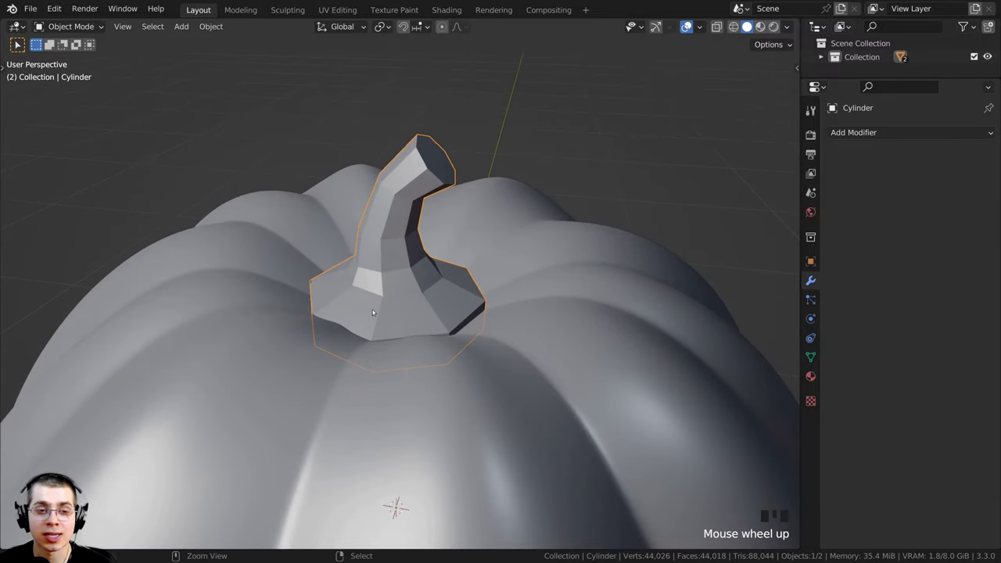
pyautogui.hotkey('ctrl', '2')
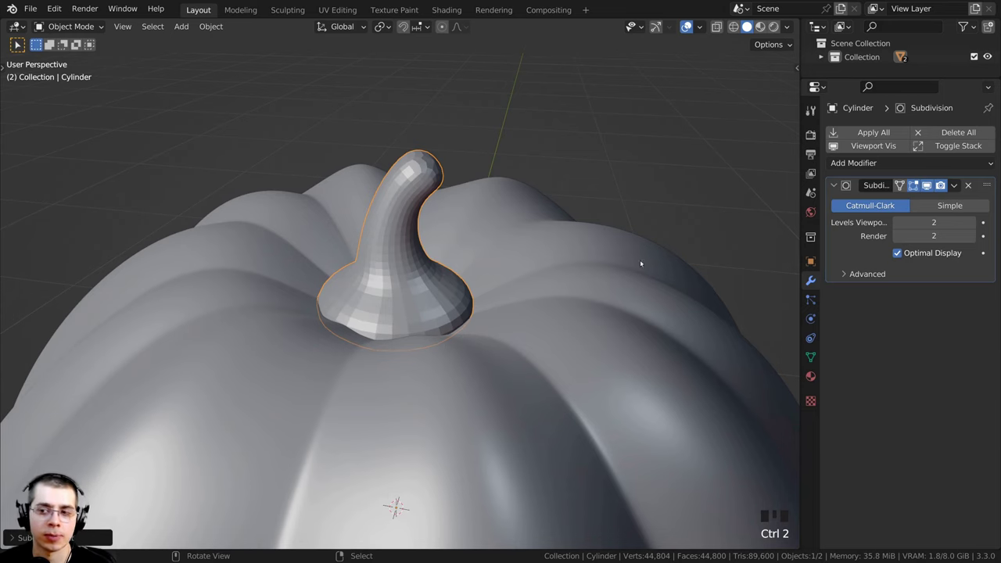
pyautogui.click(851, 163)
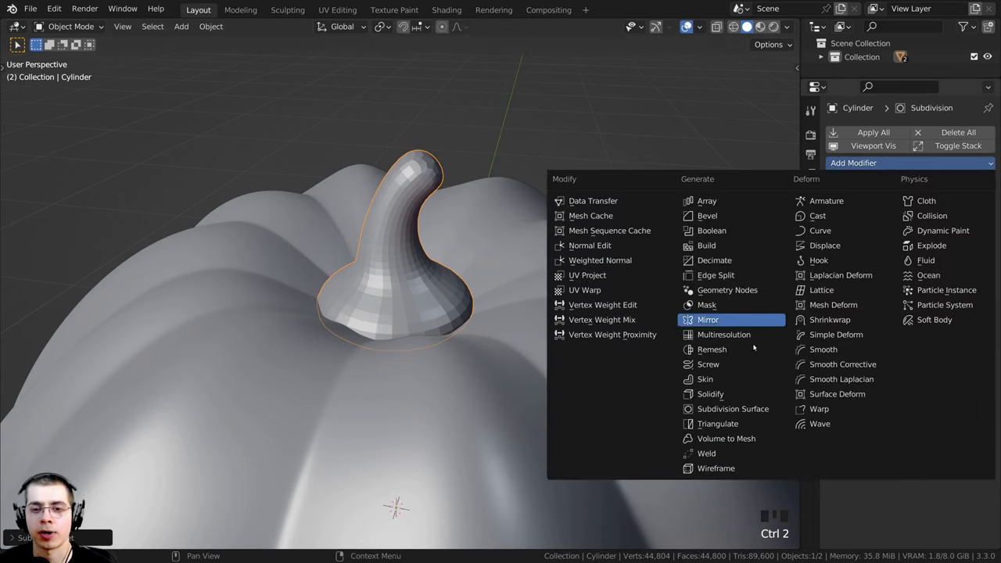
pyautogui.moveTo(485, 364)
pyautogui.mouseDown(button='middle')
pyautogui.moveTo(476, 364)
pyautogui.moveTo(485, 363)
pyautogui.mouseUp(button='middle')
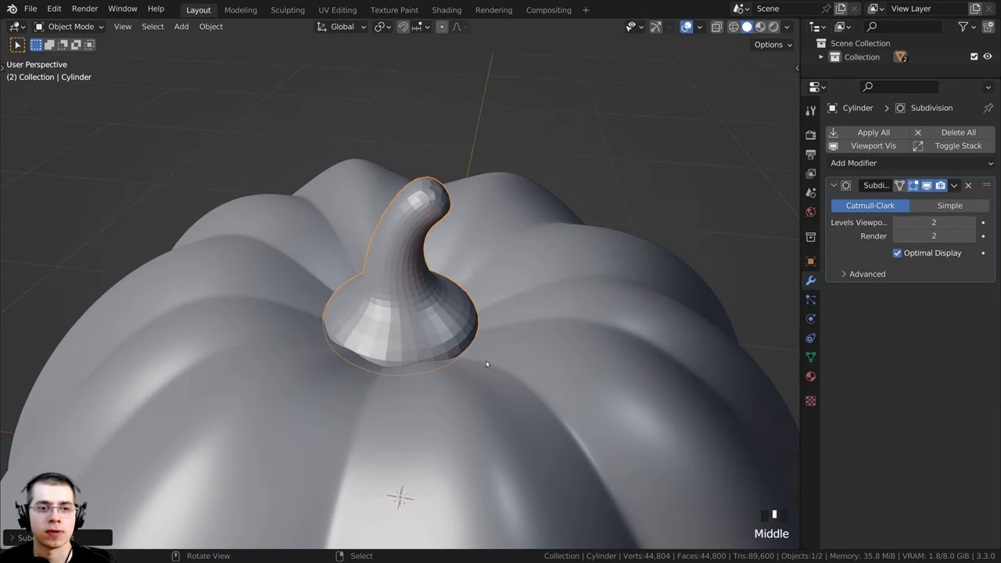
pyautogui.scroll(2, 463, 172)
pyautogui.rightClick(457, 159)
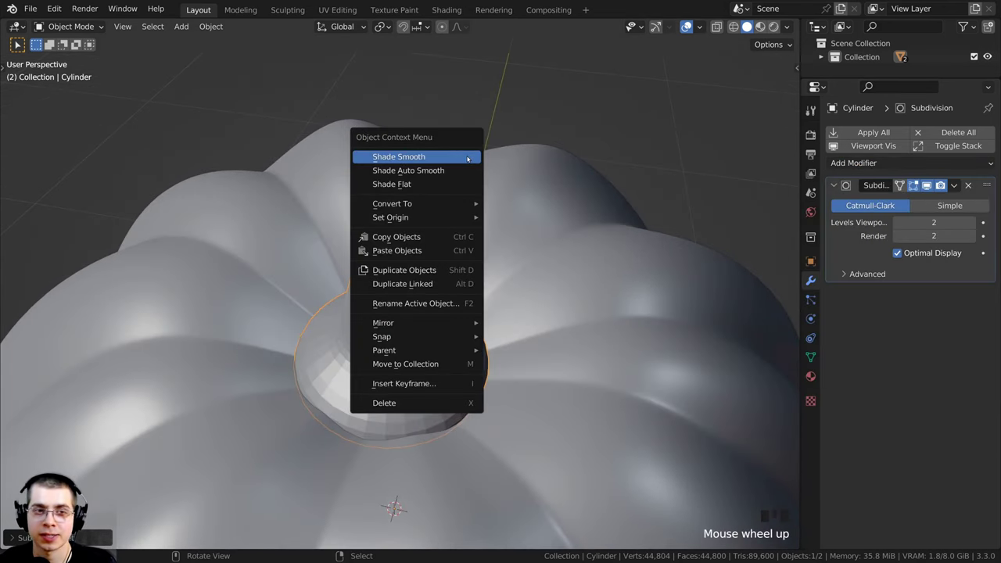
pyautogui.click(394, 162)
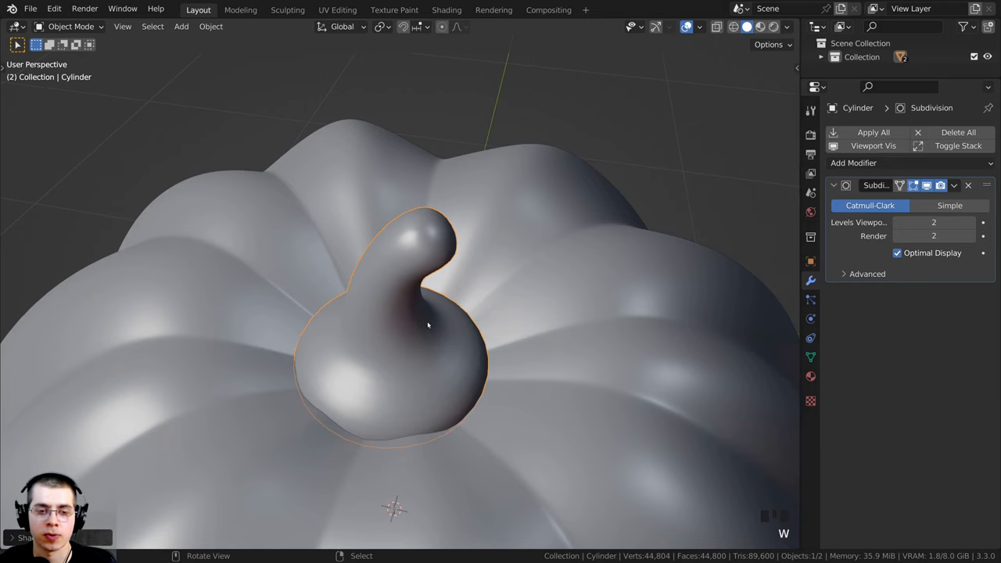
# Add a loop cut around the stem's top segment and slide it close to the tip to sharpen the cut end.
pyautogui.moveTo(427, 325)
pyautogui.mouseDown(button='middle')
pyautogui.moveTo(430, 266)
pyautogui.moveTo(433, 332)
pyautogui.mouseUp(button='middle')
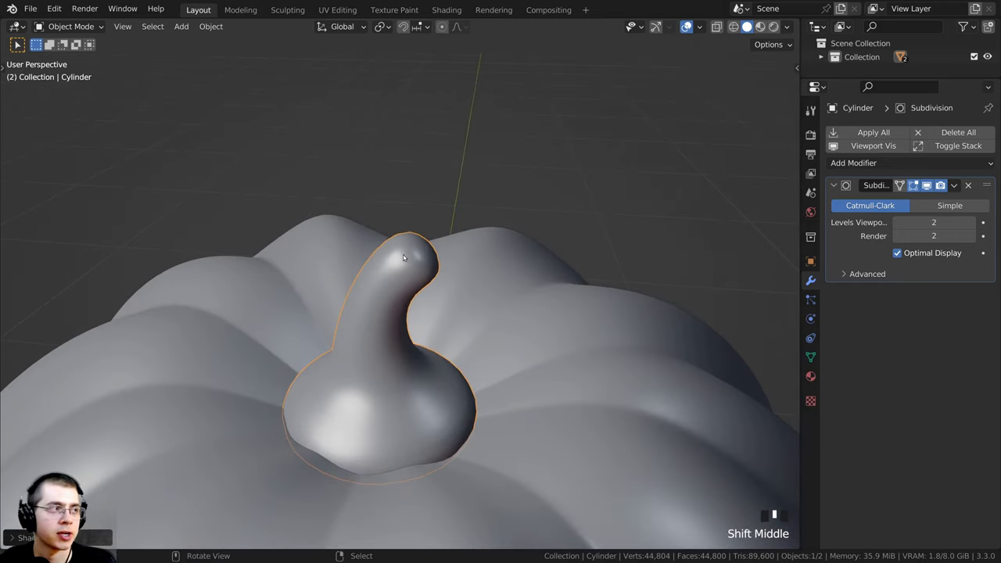
pyautogui.moveTo(404, 258); pyautogui.dragTo(394, 257, button='middle')
pyautogui.scroll(2, 395, 261)
pyautogui.press('Tab')
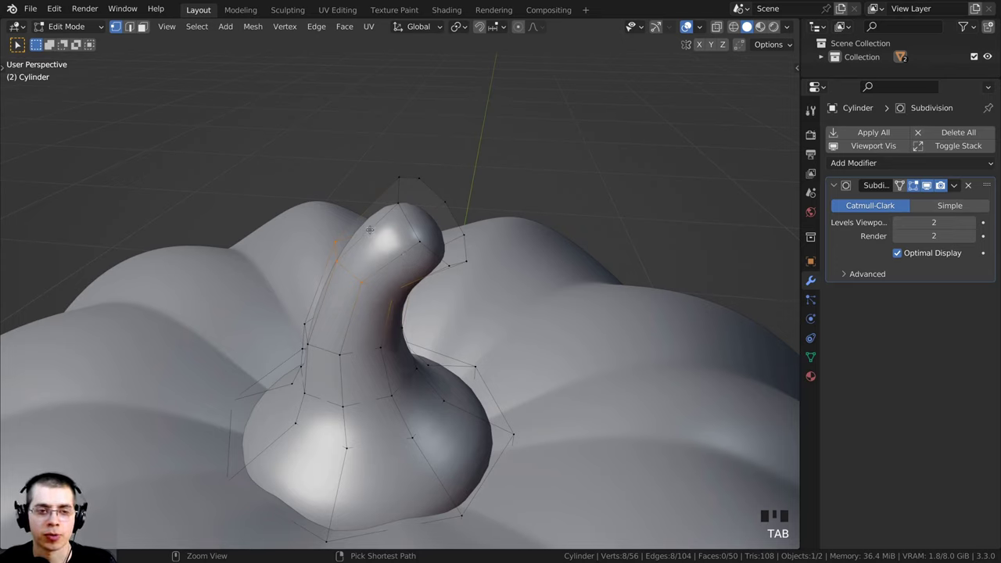
pyautogui.hotkey('ctrl', 'r')
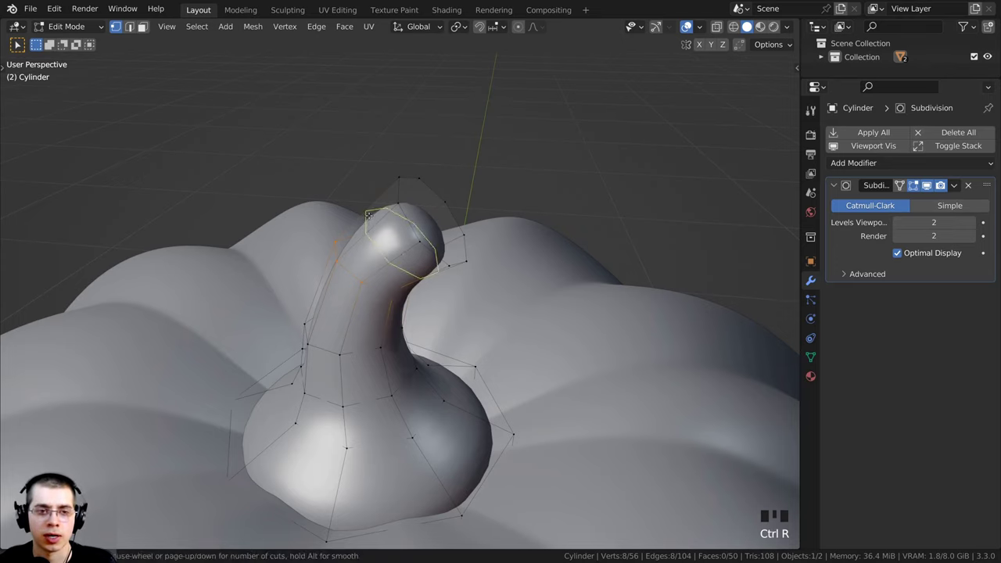
pyautogui.click(369, 226)
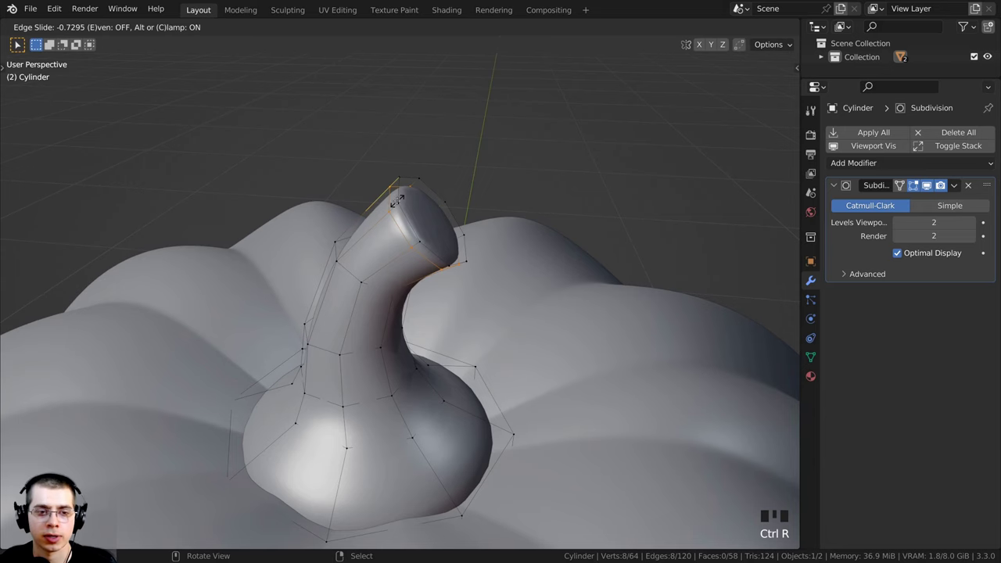
pyautogui.click(397, 200)
# Select the outer edge loop of the stem's base and scale it up slightly to widen the flare.
pyautogui.keyDown('shift'); pyautogui.moveTo(511, 460); pyautogui.dragTo(490, 372, button='middle'); pyautogui.keyUp('shift')
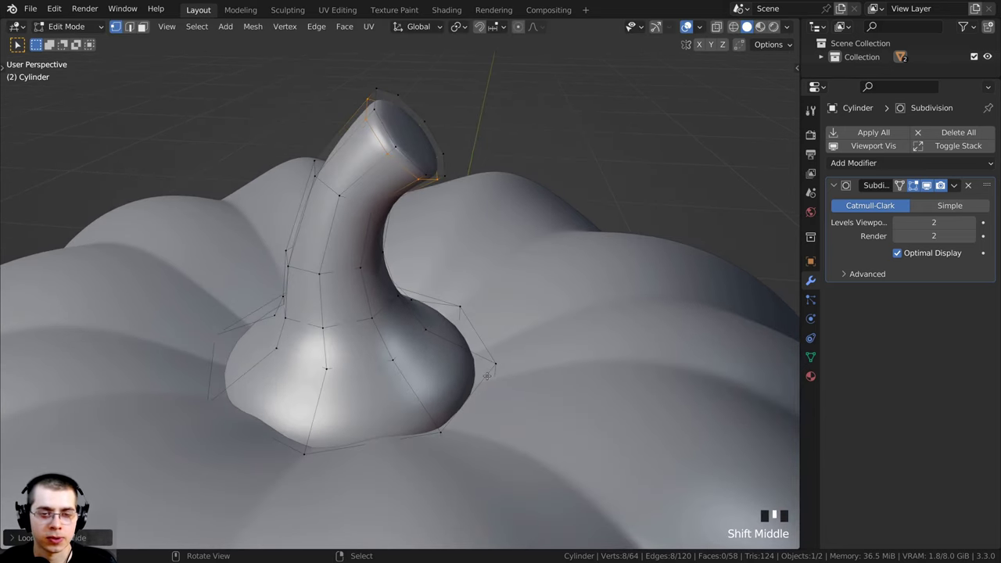
pyautogui.keyDown('alt'); pyautogui.rightClick(486, 376); pyautogui.keyUp('alt')
pyautogui.moveTo(486, 375); pyautogui.dragTo(495, 384, button='middle')
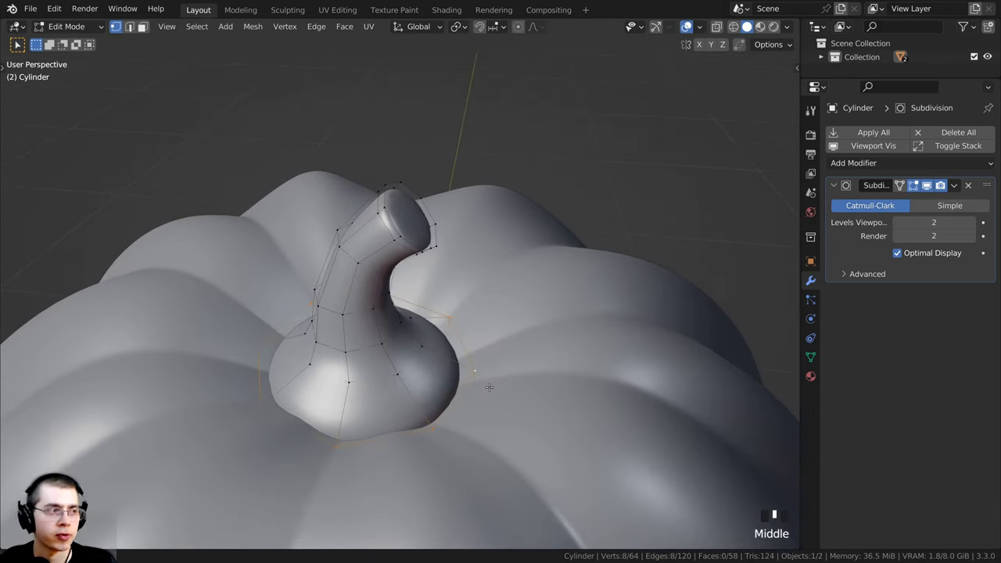
pyautogui.press('s')
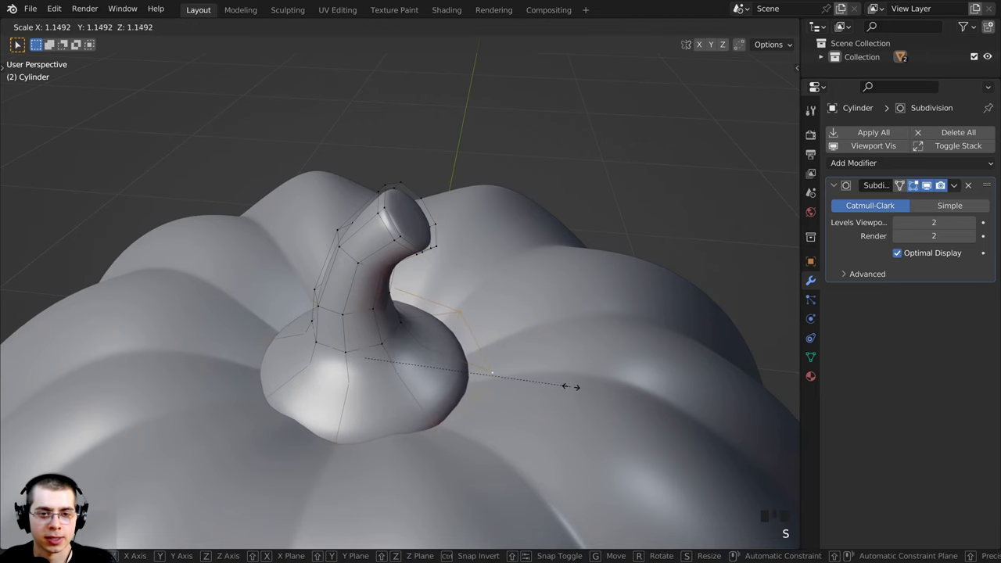
pyautogui.click(581, 390)
pyautogui.moveTo(502, 371); pyautogui.dragTo(393, 327, button='middle')
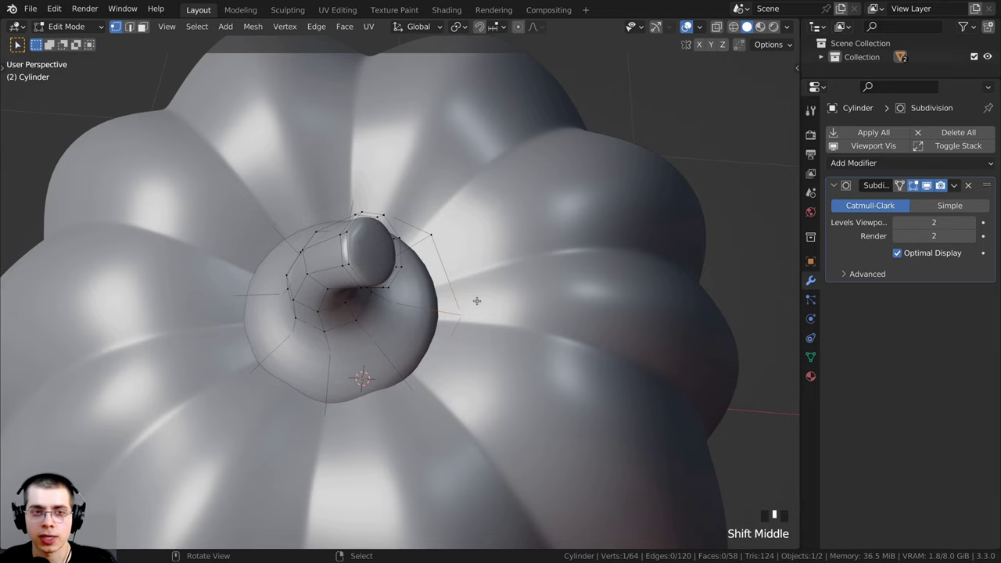
# Enable proportional editing and pull individual outer vertices of the stem's base outward to make its outline irregular.
pyautogui.press('o')
pyautogui.moveTo(496, 321); pyautogui.dragTo(491, 328, button='middle')
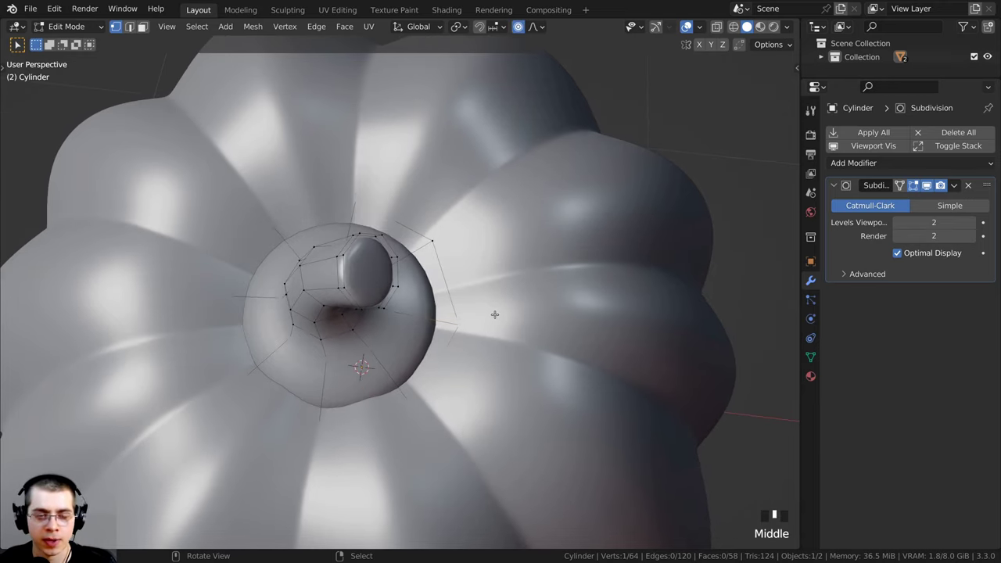
pyautogui.press('g')
pyautogui.scroll(4, 500, 313)
pyautogui.rightClick(509, 310)
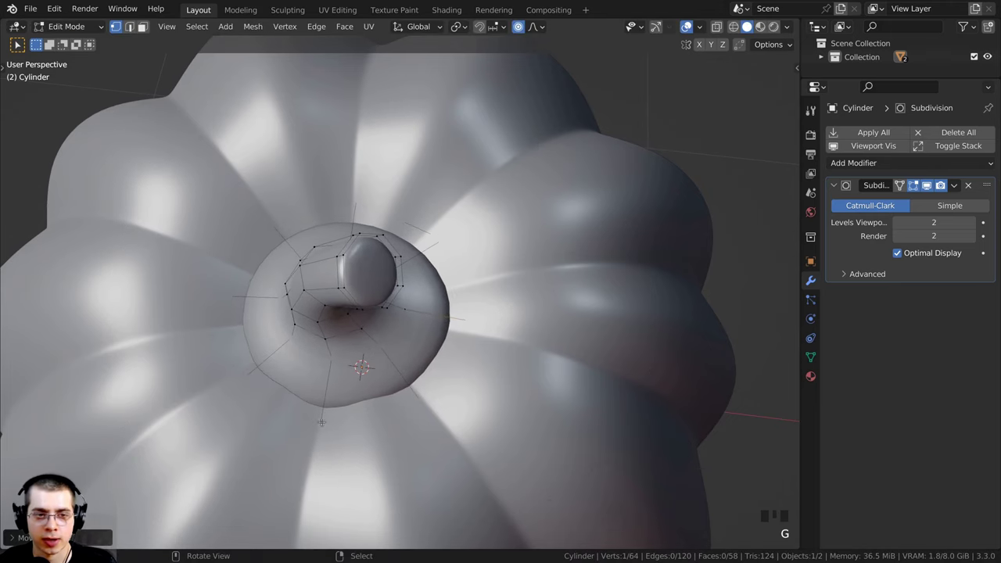
pyautogui.click(314, 440)
pyautogui.rightClick(323, 418)
pyautogui.rightClick(238, 375)
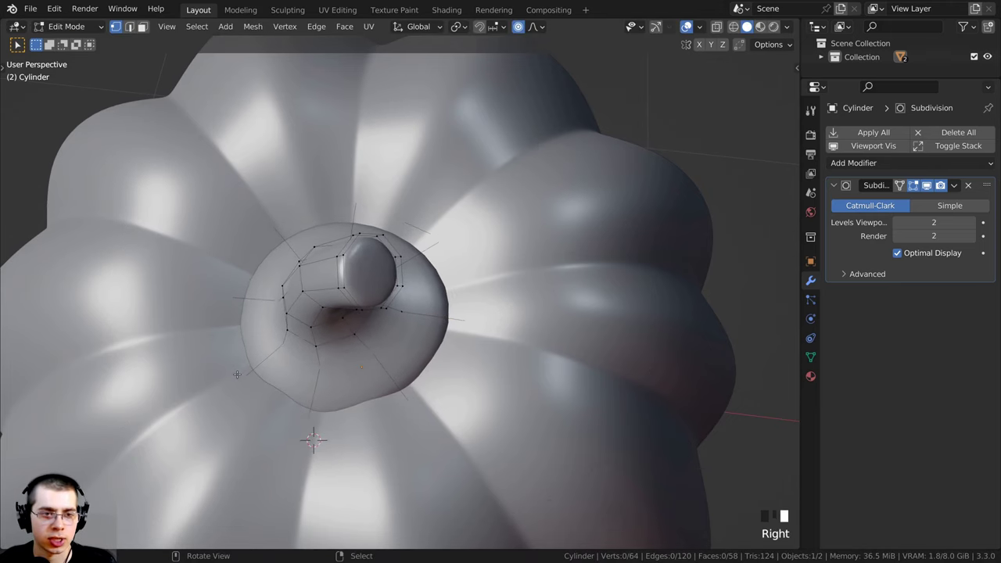
pyautogui.click(236, 374)
# In wireframe shading, move two outer vertices on the far side of the stem's base outward.
pyautogui.press('z')
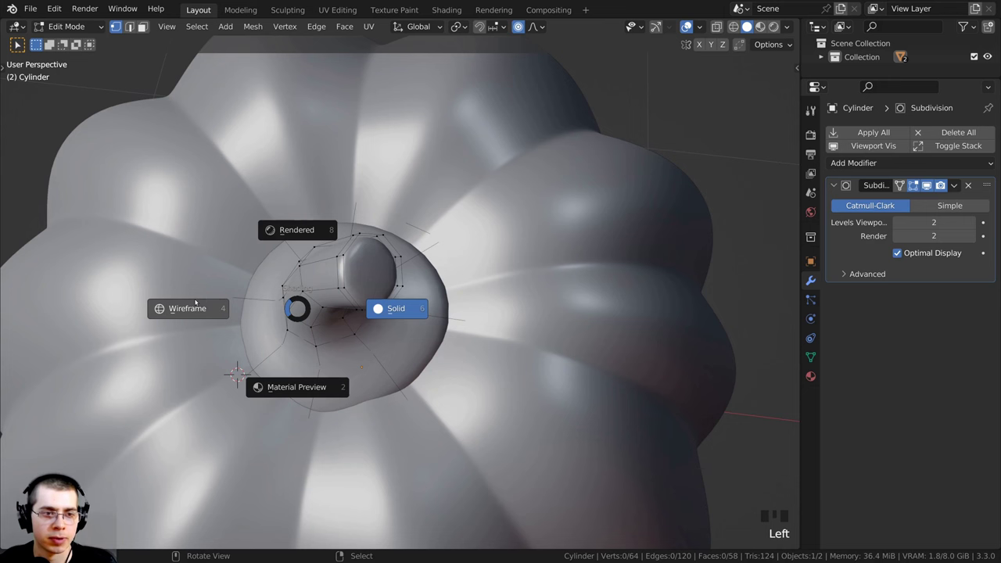
pyautogui.click(189, 309)
pyautogui.press('z')
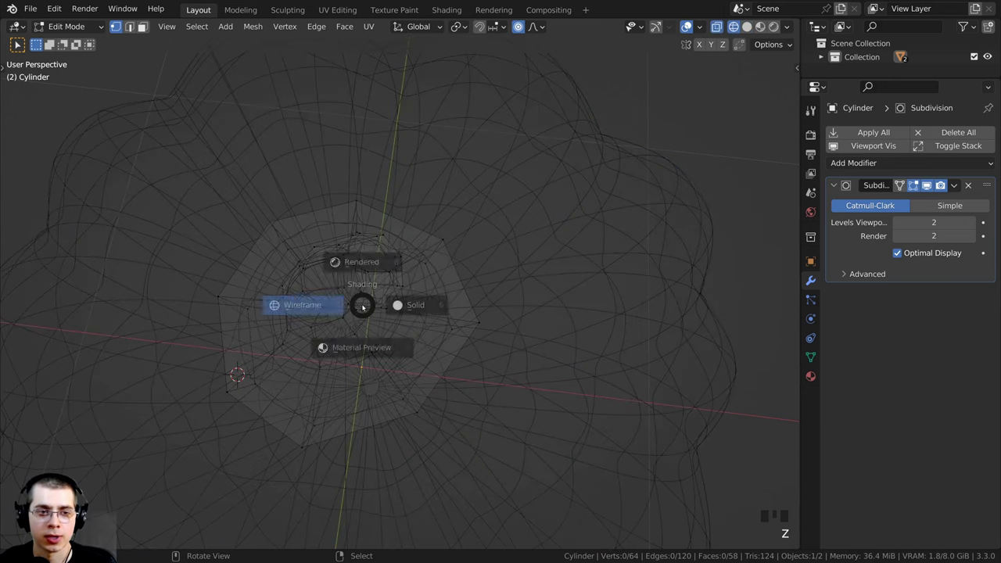
pyautogui.click(251, 307)
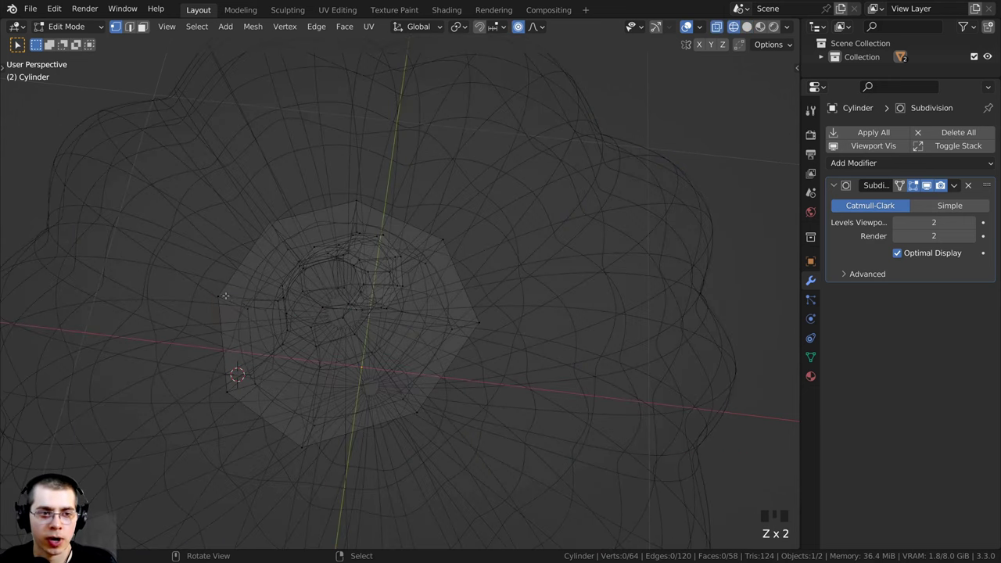
pyautogui.rightClick(225, 296)
pyautogui.press('g')
pyautogui.click(216, 296)
pyautogui.rightClick(256, 233)
pyautogui.press('g')
pyautogui.click(264, 215)
# Shift a vertex where the stem's neck meets the flare, and return the viewport to solid shading.
pyautogui.moveTo(438, 250); pyautogui.dragTo(304, 211, button='middle')
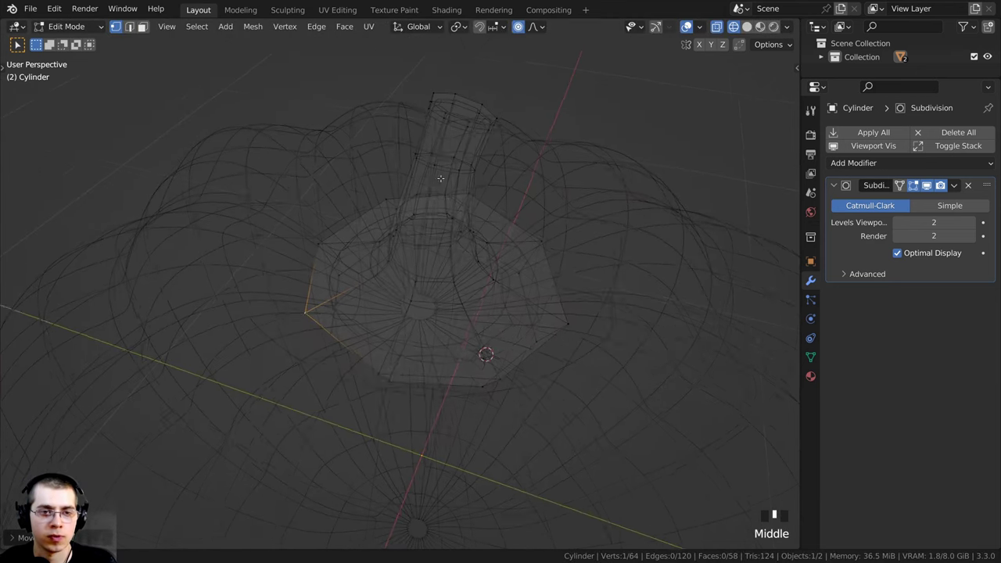
pyautogui.rightClick(415, 279)
pyautogui.press('g')
pyautogui.click(414, 265)
pyautogui.press('z')
pyautogui.click(551, 266)
pyautogui.press('g')
# Move further individual vertices around the flared base with proportional editing to make the stem more uneven.
pyautogui.rightClick(300, 256)
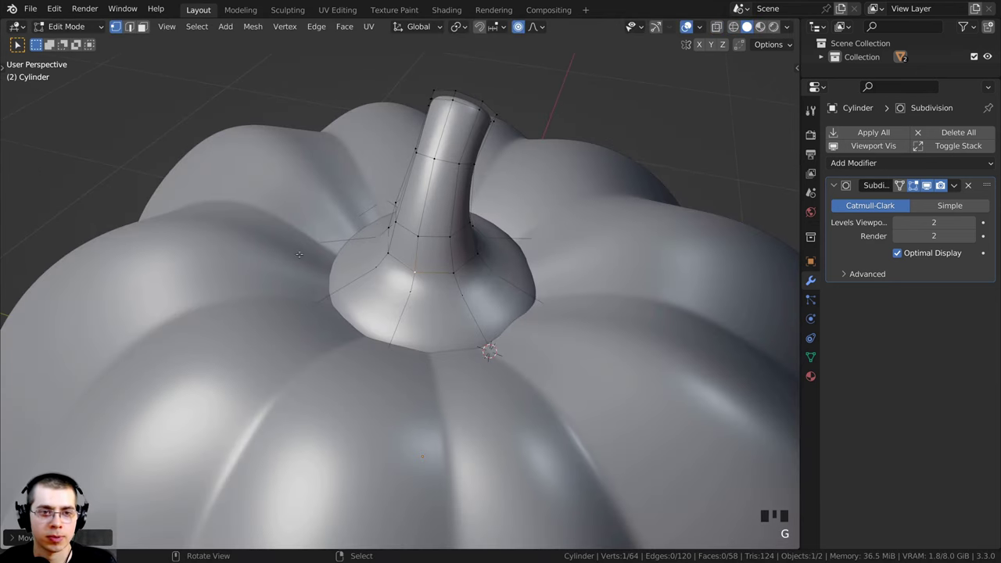
pyautogui.press('g')
pyautogui.click(306, 247)
pyautogui.moveTo(352, 242); pyautogui.dragTo(462, 218, button='middle')
pyautogui.press('g')
pyautogui.click(452, 211)
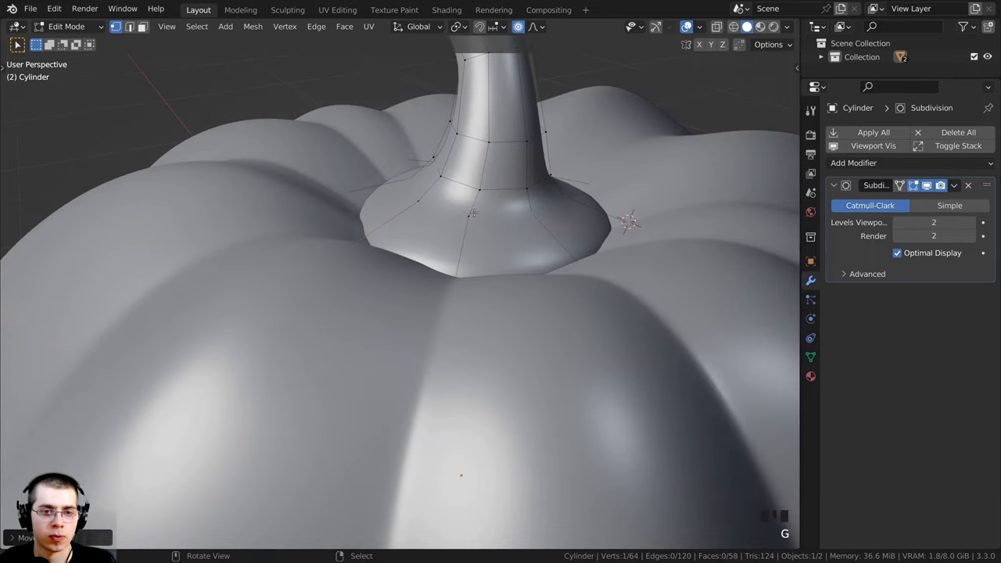
# Select the stem's entire mesh and scale it up slightly with proportional editing.
pyautogui.press('Tab')
pyautogui.scroll(-5, 500, 203)
pyautogui.moveTo(512, 195); pyautogui.dragTo(530, 238, button='middle')
pyautogui.press('Tab')
pyautogui.press('a')
pyautogui.press('a')
pyautogui.press('a')
pyautogui.keyDown('shift'); pyautogui.moveTo(474, 203); pyautogui.dragTo(466, 284, button='middle'); pyautogui.keyUp('shift')
pyautogui.scroll(-3, 467, 294)
pyautogui.scroll(-3, 467, 294)
pyautogui.scroll(5, 501, 274)
pyautogui.press('s')
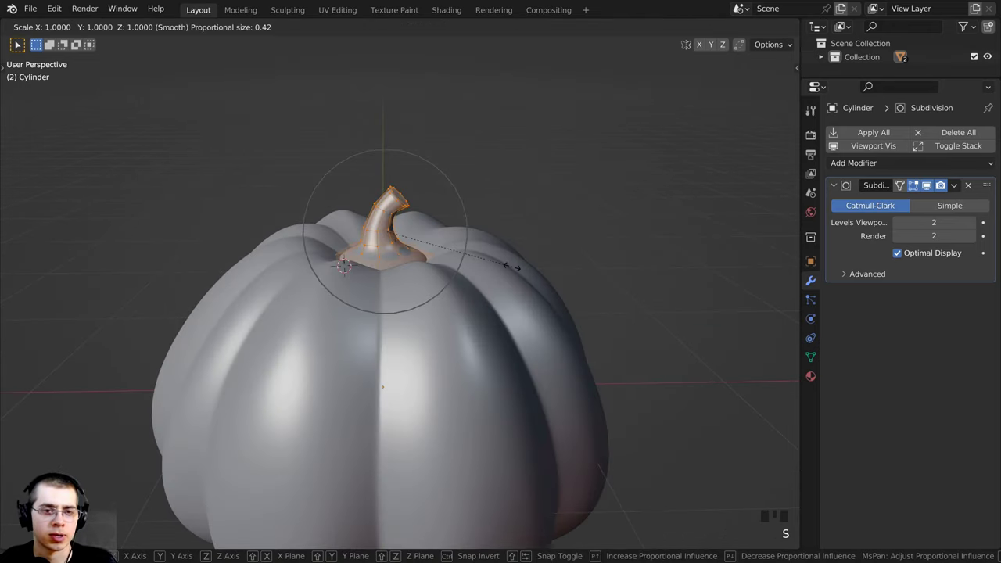
pyautogui.click(519, 269)
# Nudge the whole stem's position on the pumpkin's top, adjust its scale once more, and return to Object Mode.
pyautogui.press('g')
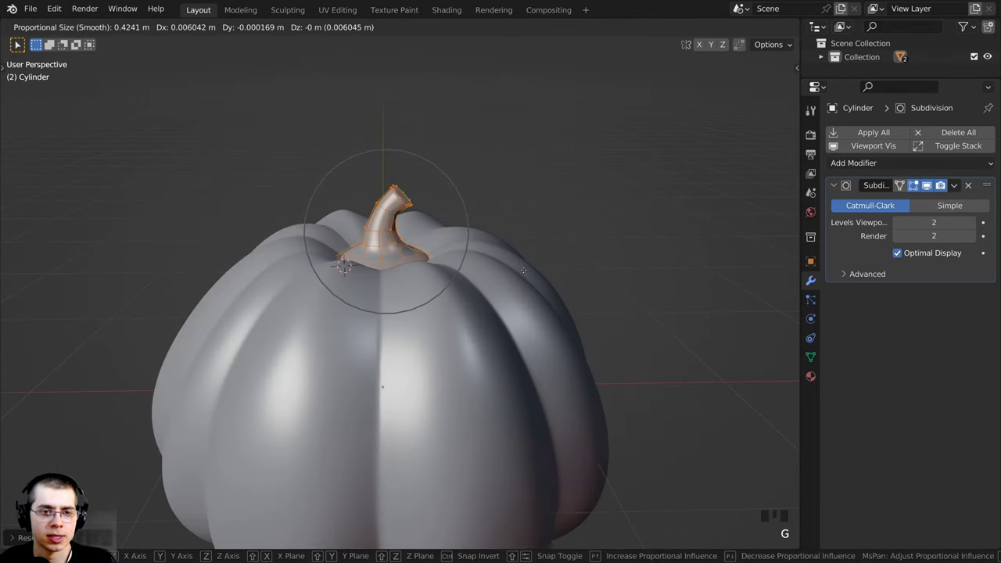
pyautogui.click(522, 267)
pyautogui.press('g')
pyautogui.middleClick(524, 268)
pyautogui.press('s')
pyautogui.click(526, 268)
pyautogui.press('g')
pyautogui.press('Escape')
pyautogui.press('Tab')
pyautogui.scroll(-3, 506, 286)
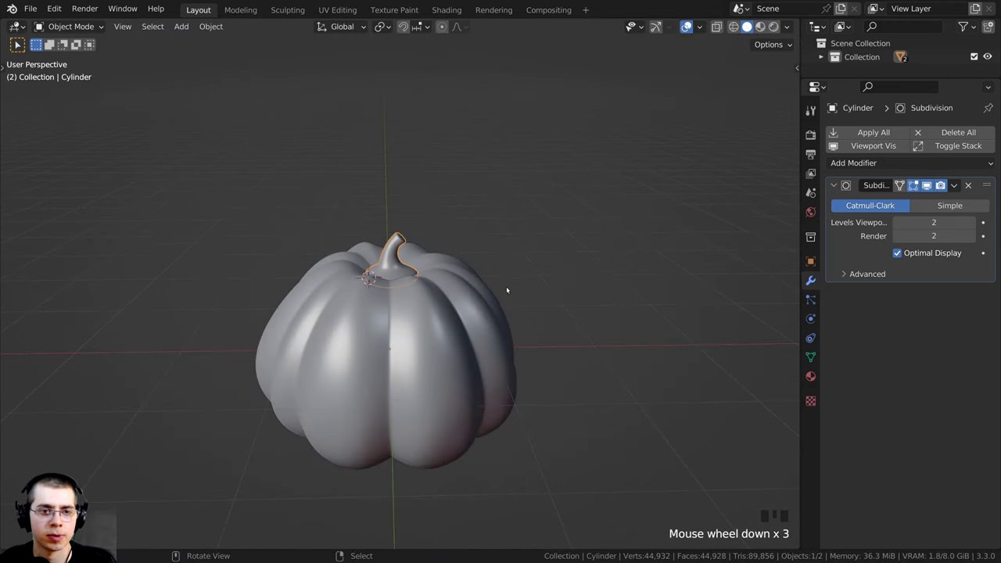
# Select the edge loop where the stem's neck meets the flare and scale it to about 0.81 with proportional size 0.11.
pyautogui.moveTo(506, 286); pyautogui.dragTo(487, 246, button='middle')
pyautogui.scroll(-4, 516, 273)
pyautogui.scroll(4, 407, 338)
pyautogui.scroll(3, 407, 338)
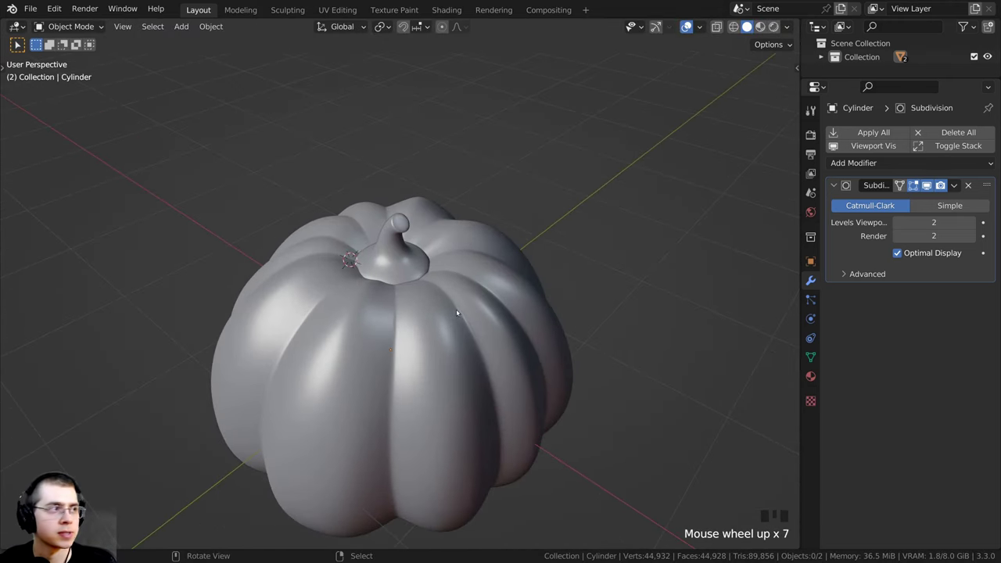
pyautogui.keyDown('shift'); pyautogui.moveTo(408, 338); pyautogui.dragTo(441, 320, button='middle'); pyautogui.keyUp('shift')
pyautogui.rightClick(422, 231)
pyautogui.scroll(4, 432, 275)
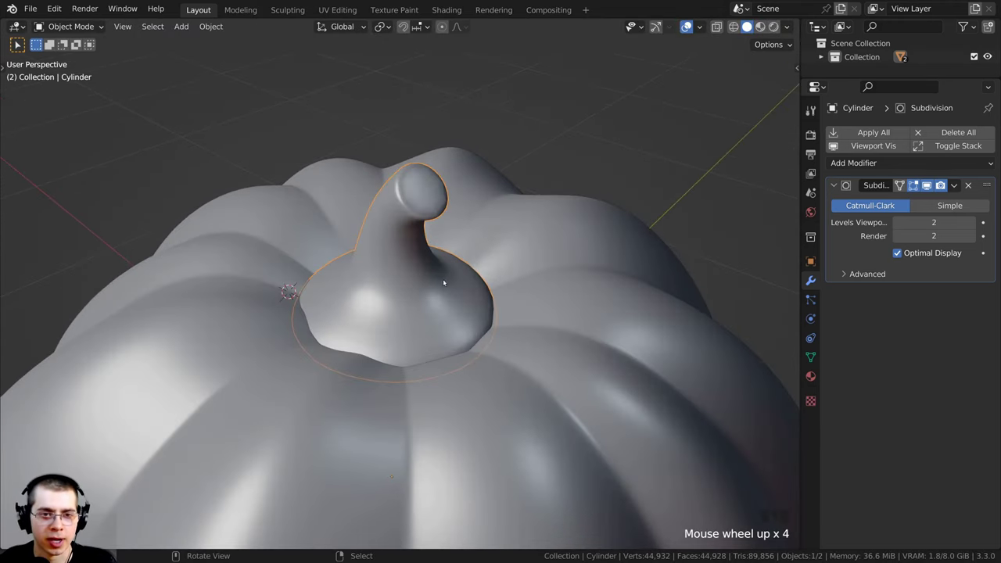
pyautogui.scroll(2, 444, 283)
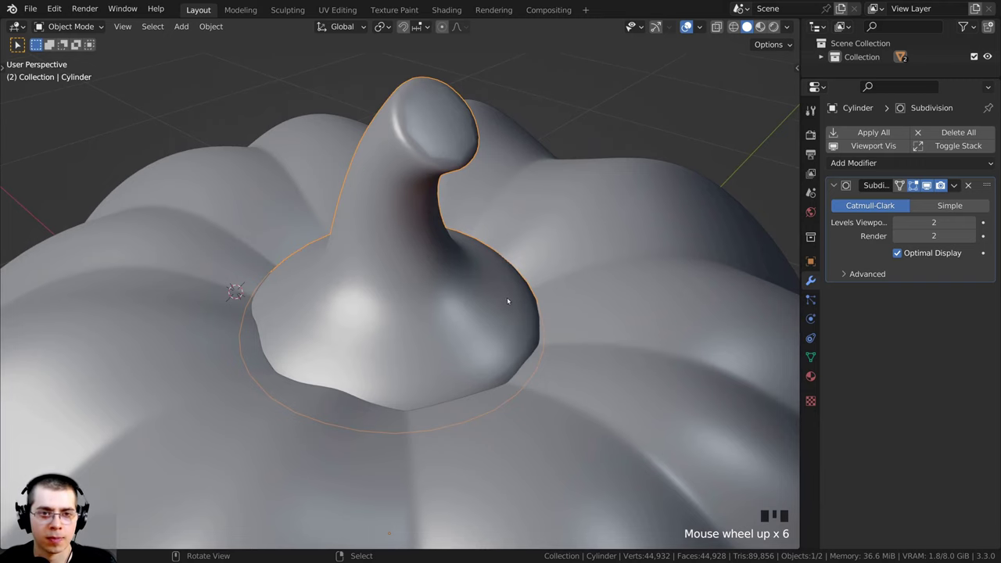
pyautogui.keyDown('shift'); pyautogui.moveTo(507, 300); pyautogui.dragTo(540, 304, button='middle'); pyautogui.keyUp('shift')
pyautogui.press('Tab')
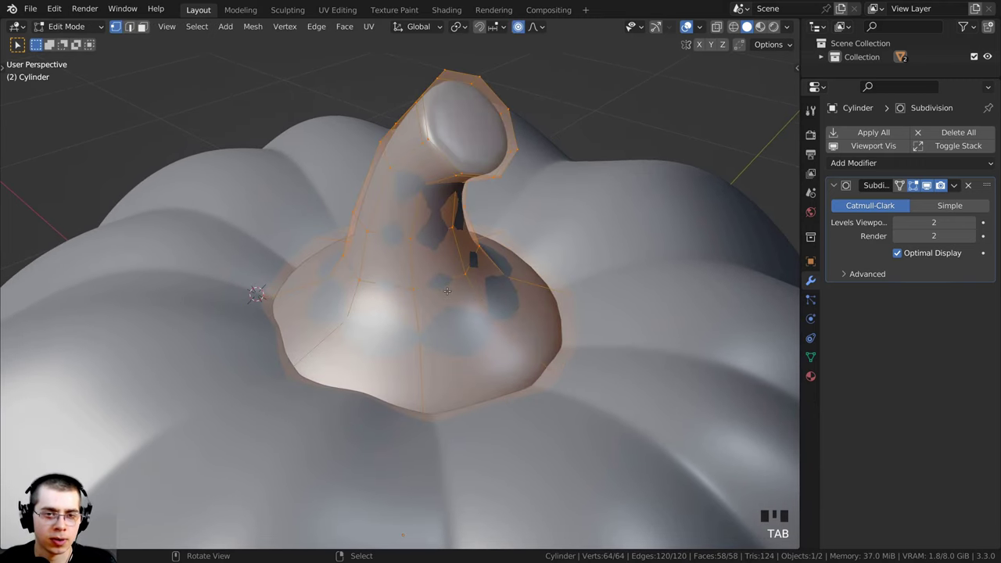
pyautogui.keyDown('alt'); pyautogui.rightClick(452, 281); pyautogui.keyUp('alt')
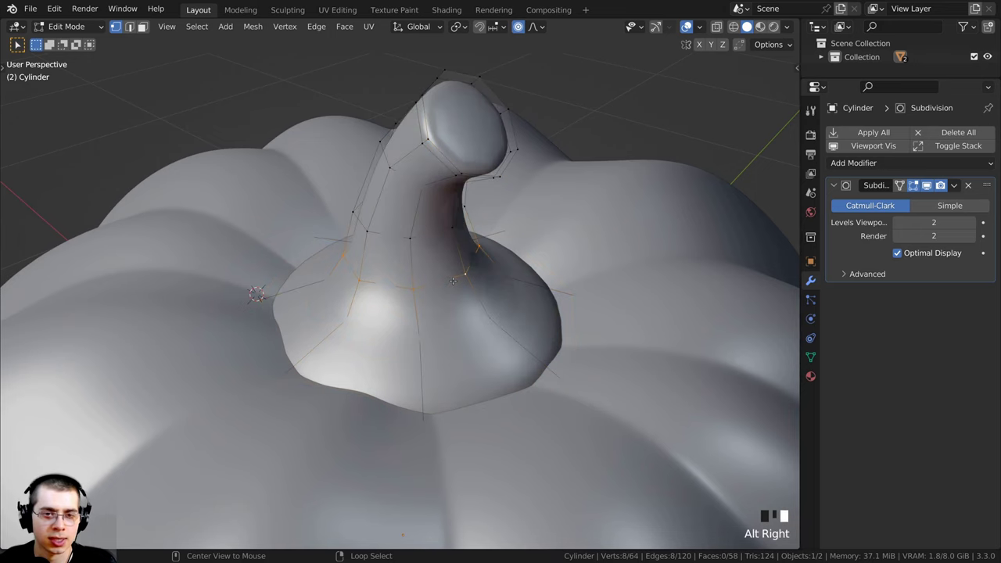
pyautogui.scroll(1, 574, 257)
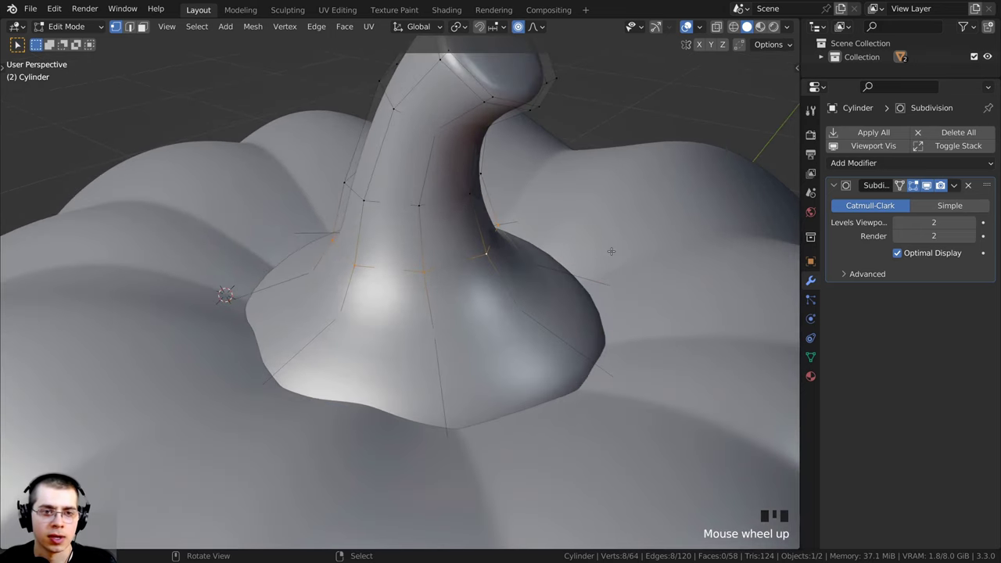
pyautogui.press('s')
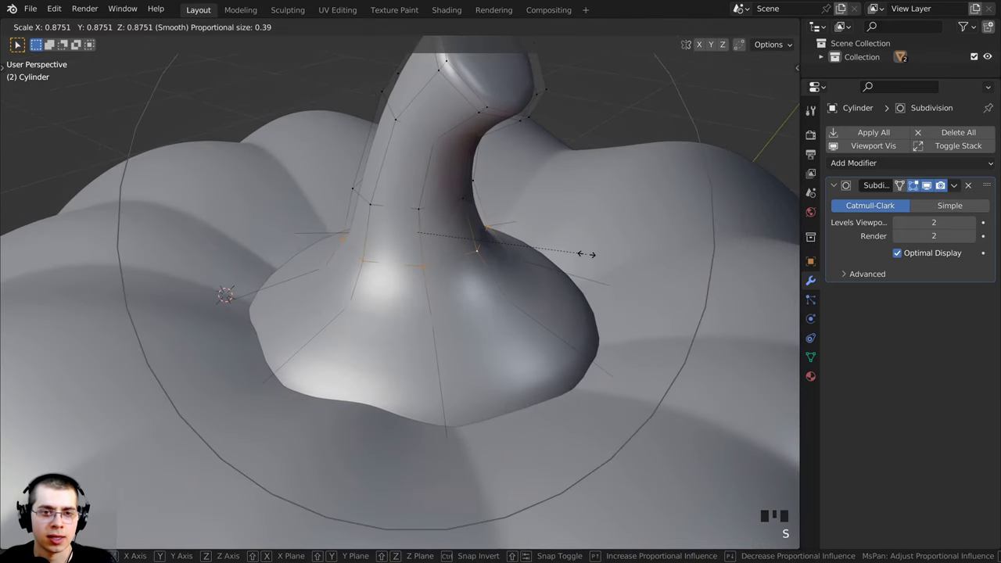
pyautogui.scroll(13, 585, 253)
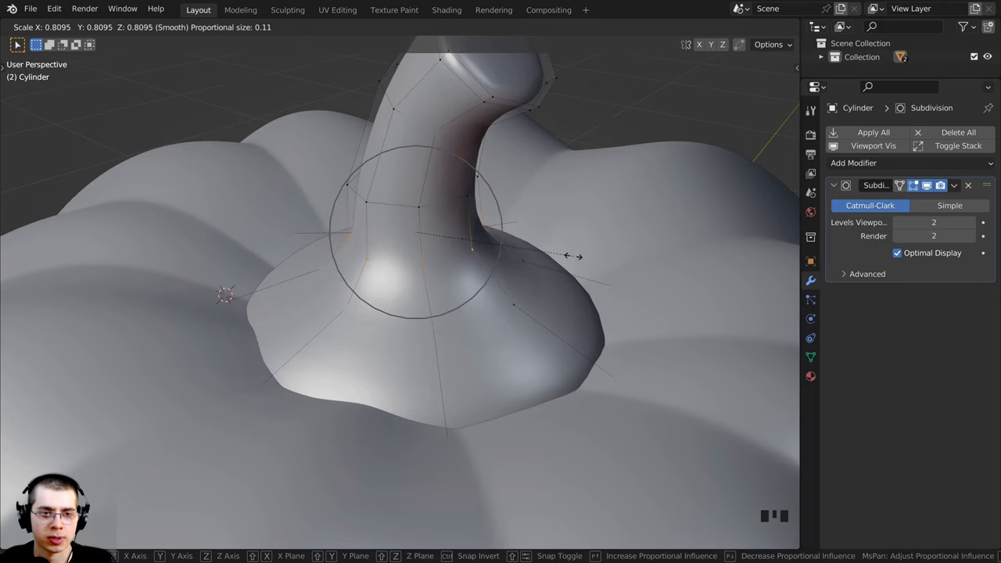
pyautogui.click(572, 257)
# Lower the neck's edge loop along the Z axis with a smaller proportional size, return to Object Mode, and save the file.
pyautogui.press('g')
pyautogui.scroll(1, 571, 259)
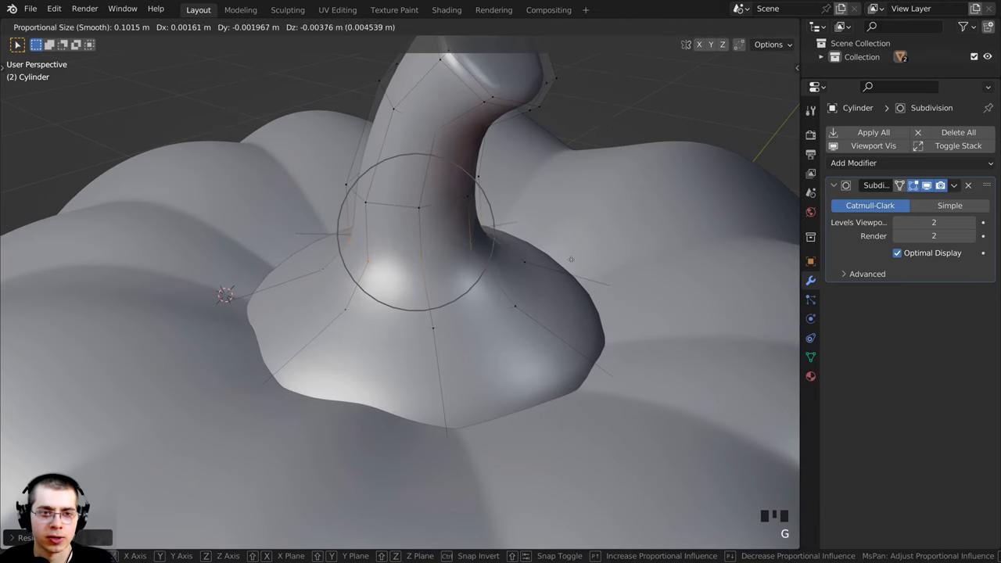
pyautogui.press('z')
pyautogui.scroll(1, 576, 279)
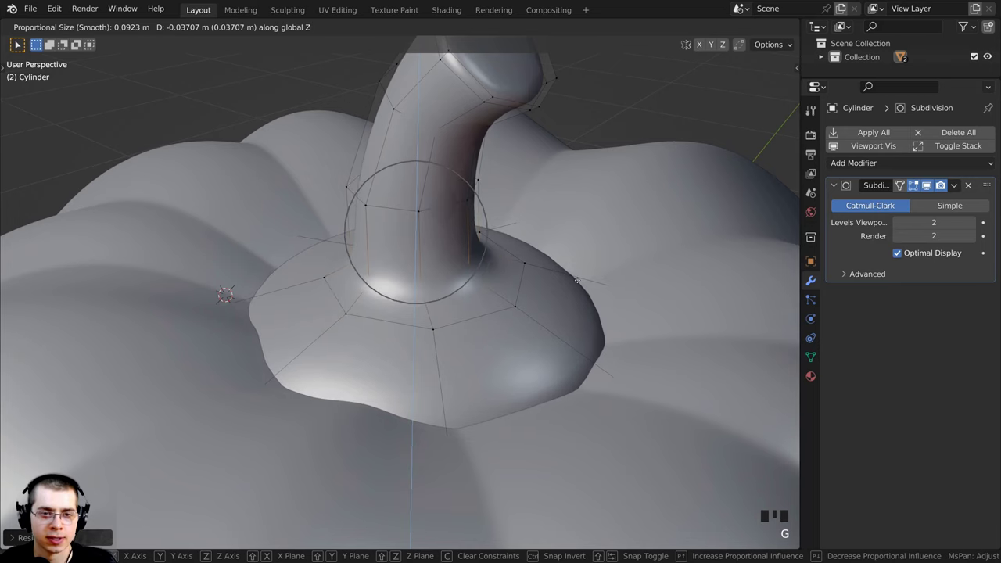
pyautogui.click(575, 270)
pyautogui.press('Tab')
pyautogui.moveTo(575, 270); pyautogui.dragTo(515, 252, button='middle')
pyautogui.scroll(-4, 560, 273)
pyautogui.scroll(-3, 512, 307)
pyautogui.hotkey('ctrl', 's')
pyautogui.scroll(-2, 517, 254)
pyautogui.keyDown('shift'); pyautogui.moveTo(513, 210); pyautogui.dragTo(449, 239, button='middle'); pyautogui.keyUp('shift')
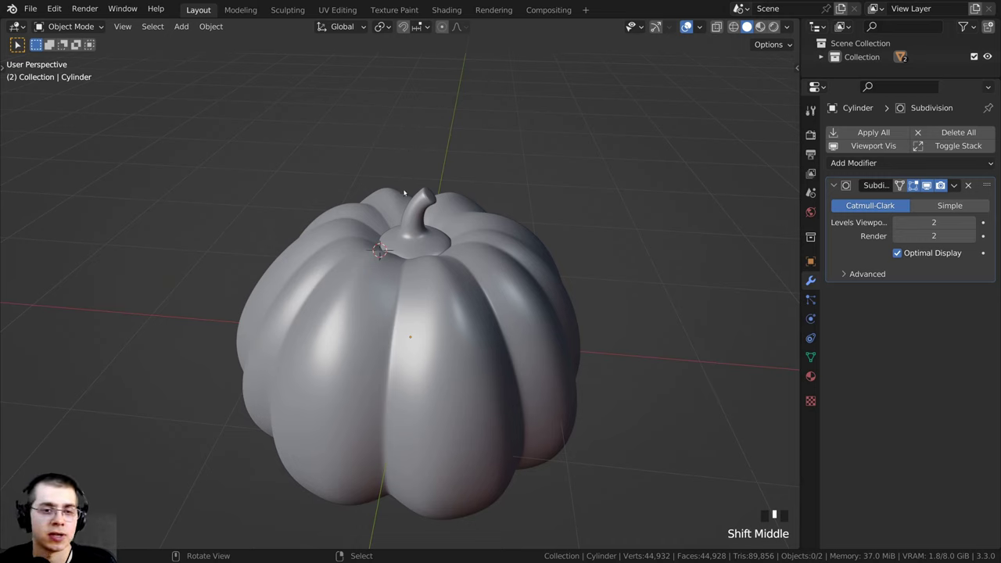
# Select the pumpkin body and switch to the Shading workspace.
pyautogui.rightClick(423, 283)
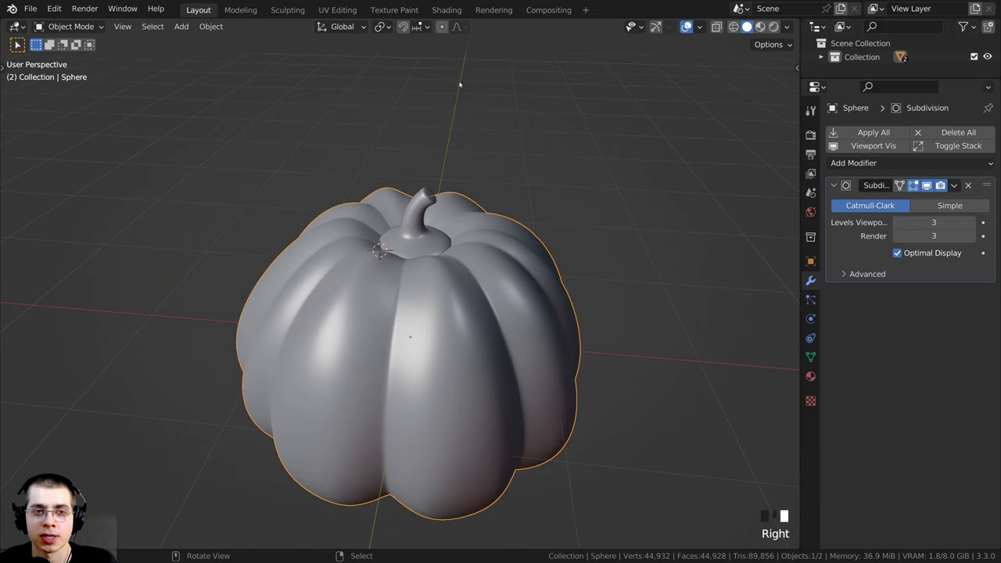
pyautogui.click(446, 9)
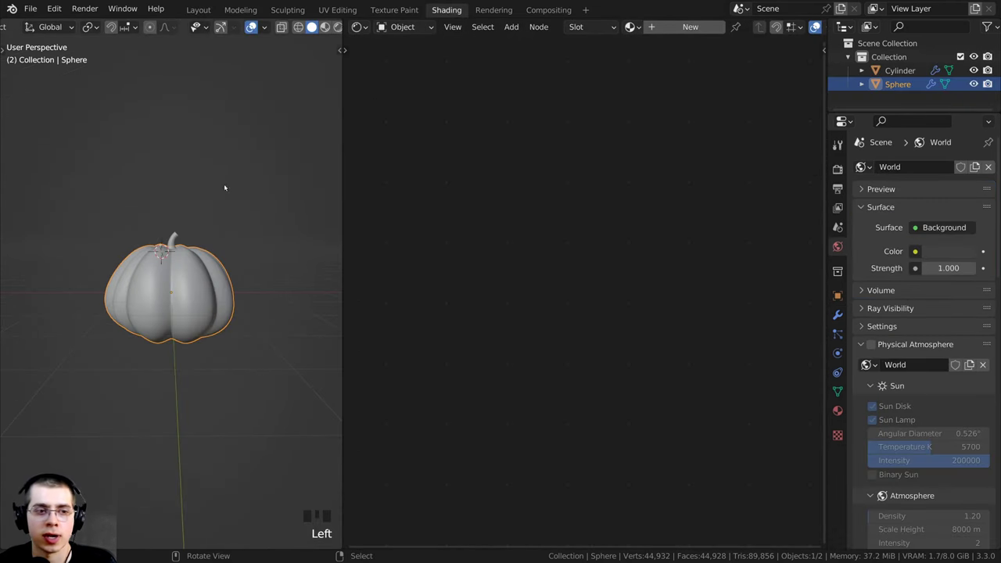
pyautogui.scroll(3, 223, 185)
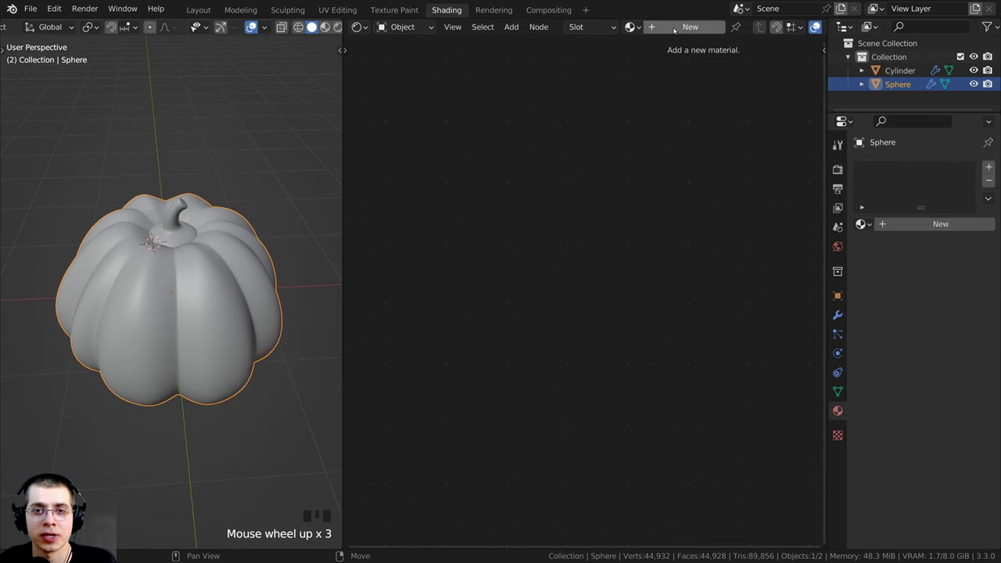
# Create a new material on the pumpkin body and name it Pumpkin.
pyautogui.click(674, 29)
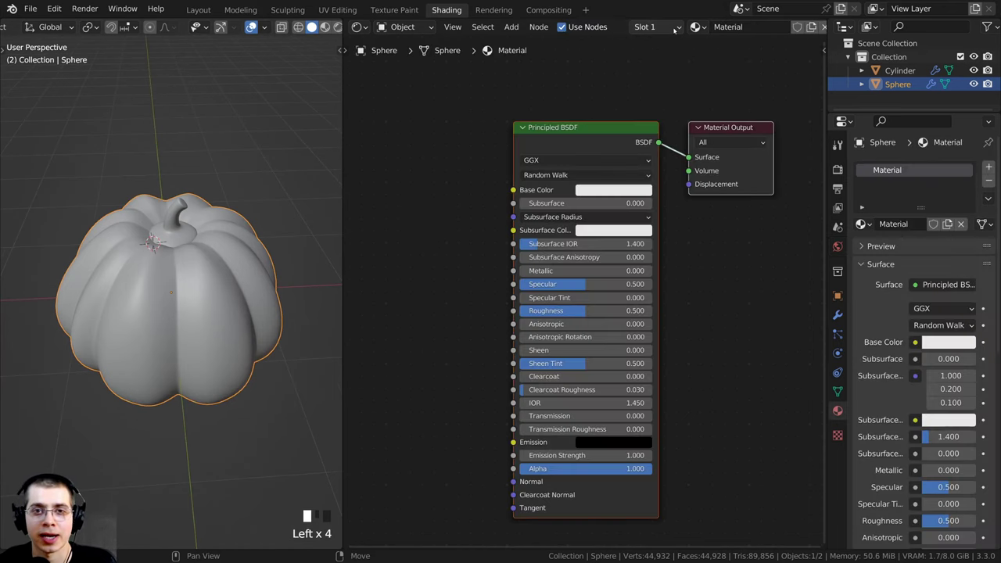
pyautogui.doubleClick(727, 27)
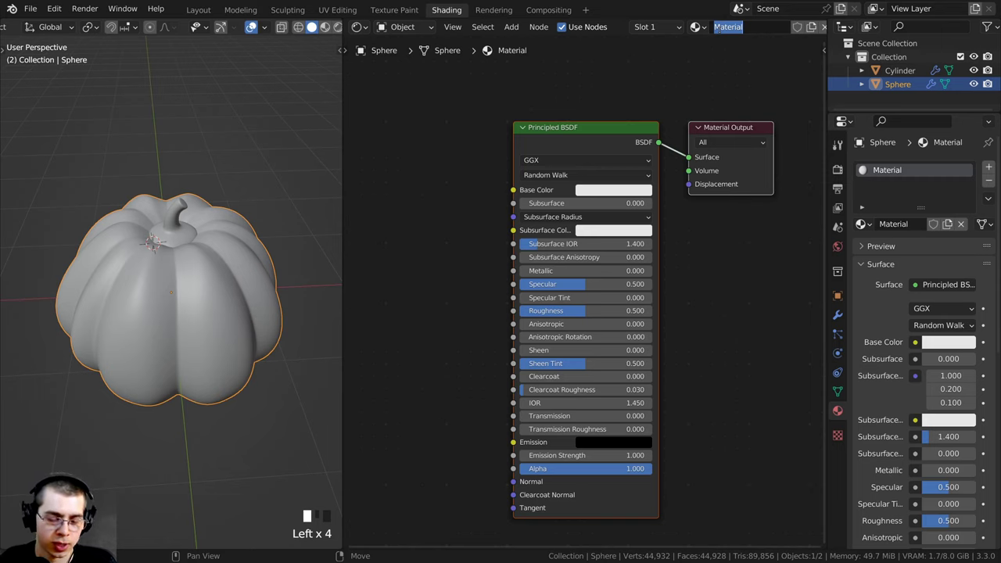
pyautogui.write('Pumpkin')
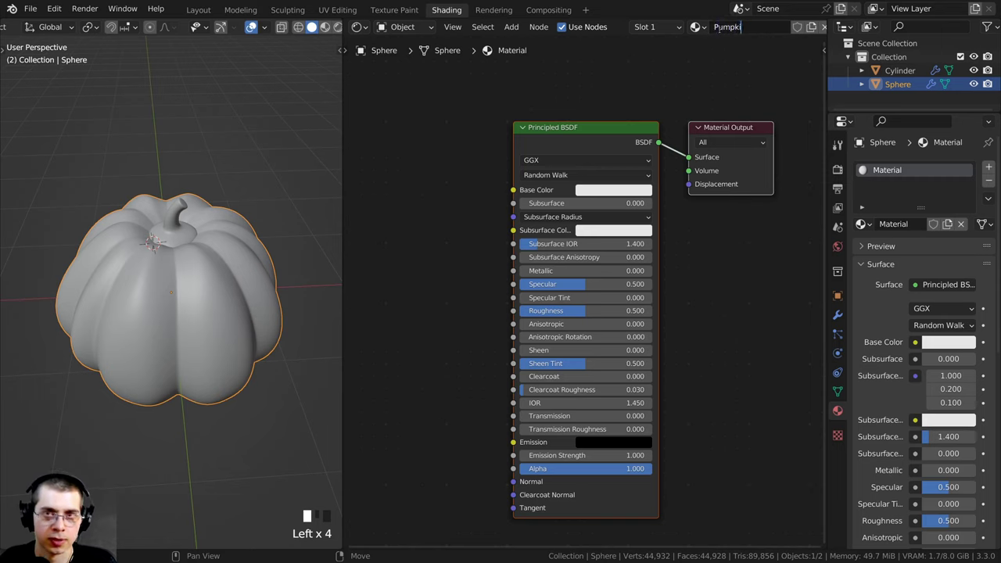
pyautogui.press('Return')
pyautogui.moveTo(592, 126); pyautogui.dragTo(606, 139, button='middle')
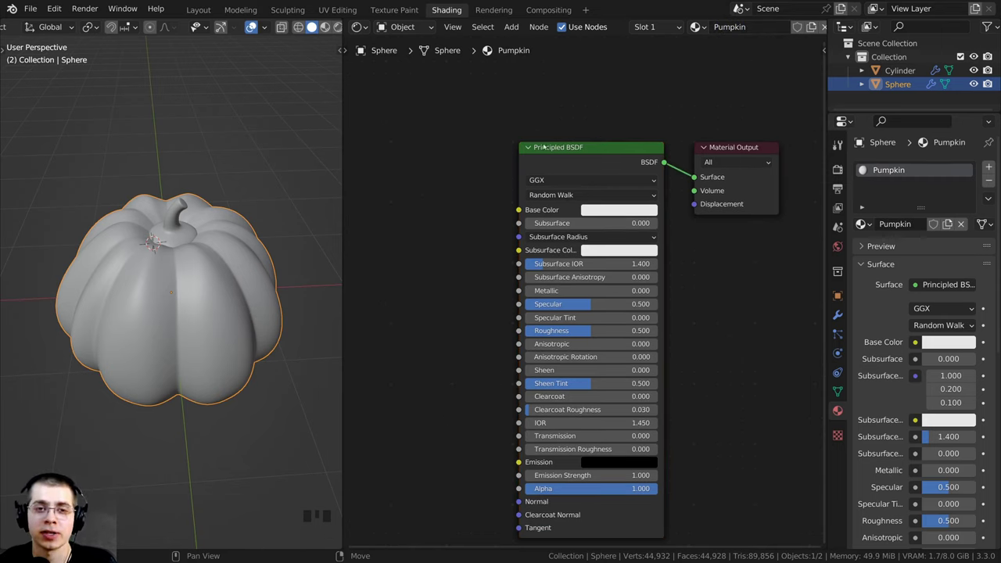
# Make room beside the Principled BSDF node and add an Image Texture node in front of it.
pyautogui.scroll(1, 164, 180)
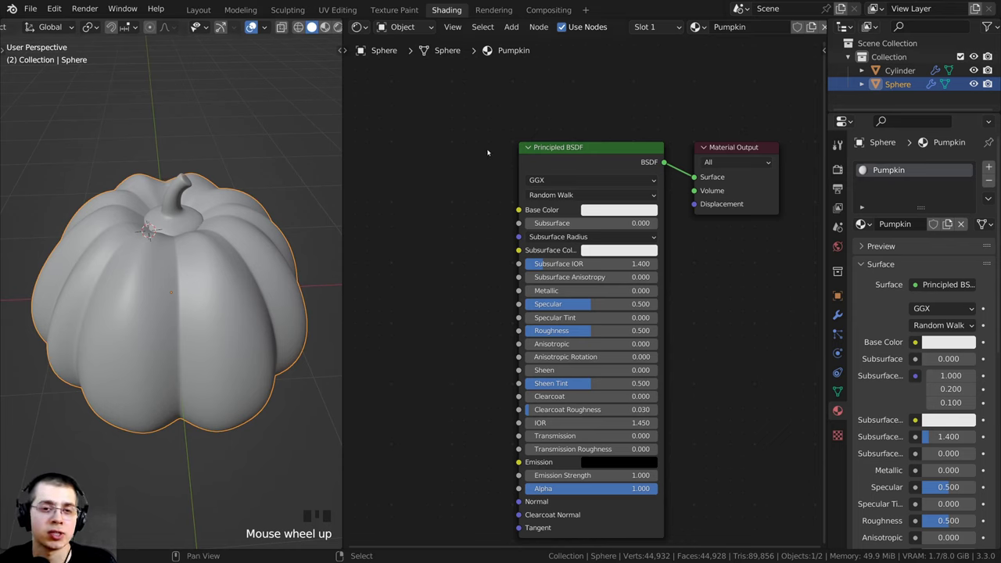
pyautogui.moveTo(558, 156); pyautogui.dragTo(580, 157)
pyautogui.moveTo(578, 148); pyautogui.dragTo(598, 136, button='middle')
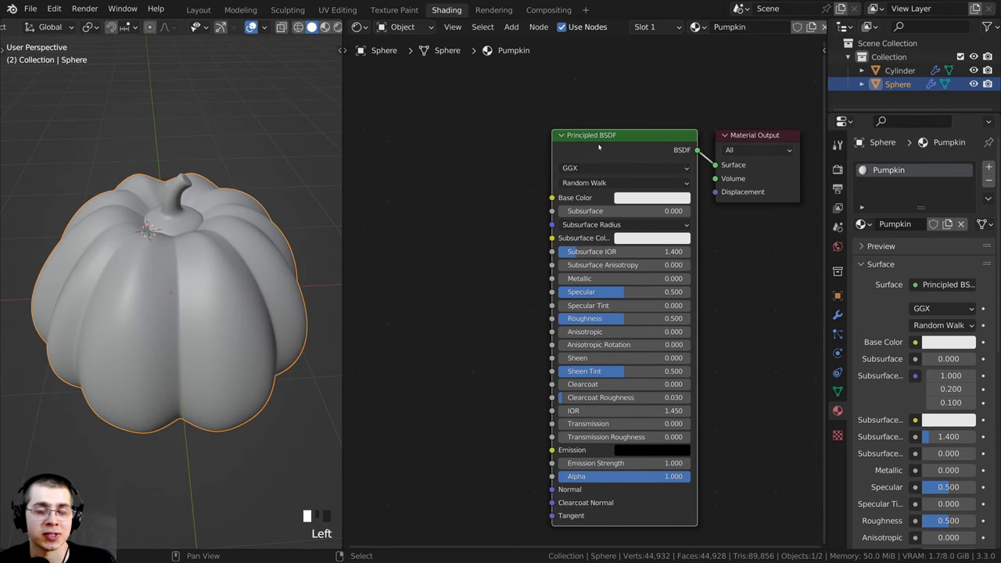
pyautogui.moveTo(545, 162); pyautogui.dragTo(567, 161, button='middle')
pyautogui.hotkey('shift', 'a')
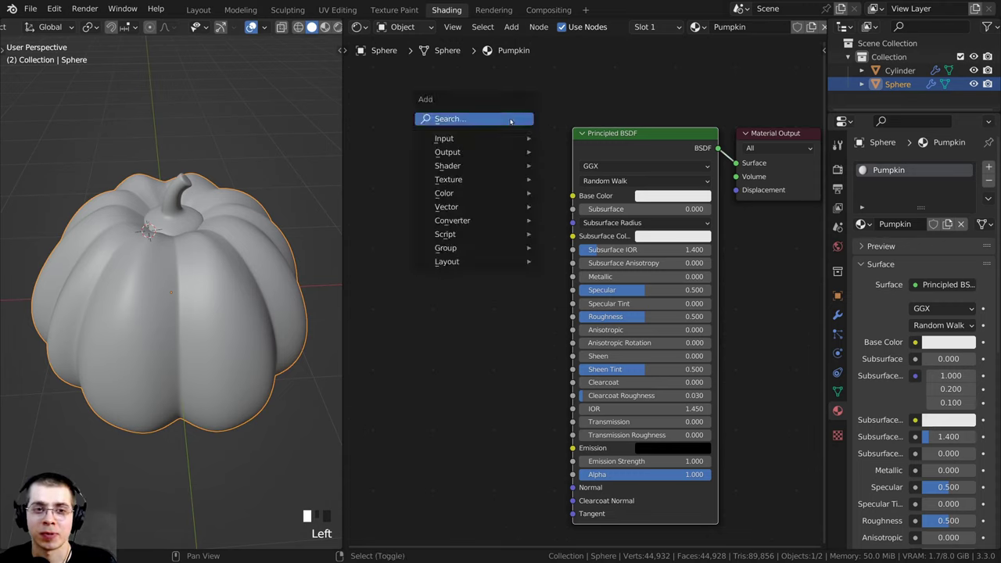
pyautogui.click(478, 118)
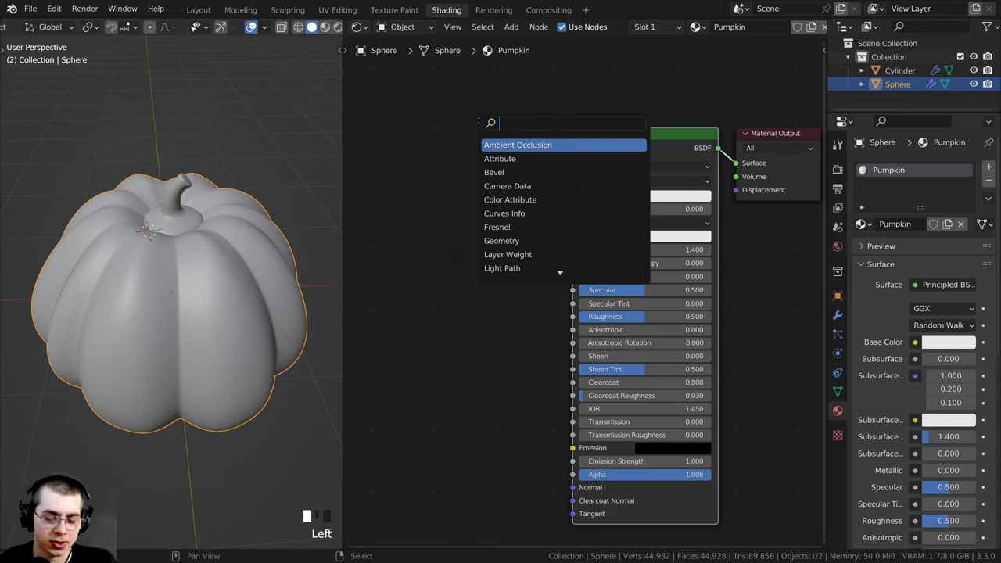
pyautogui.write('imag')
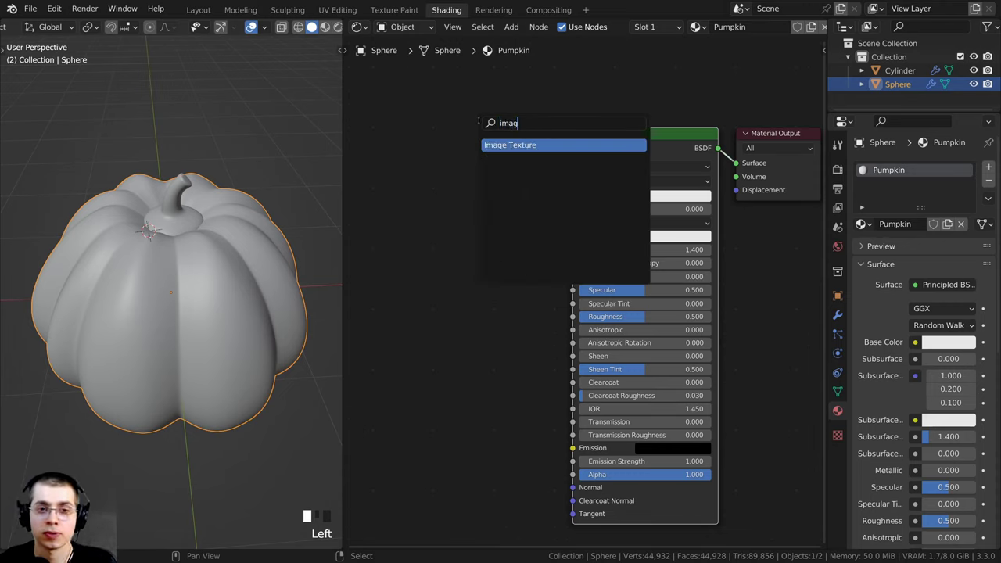
pyautogui.click(505, 145)
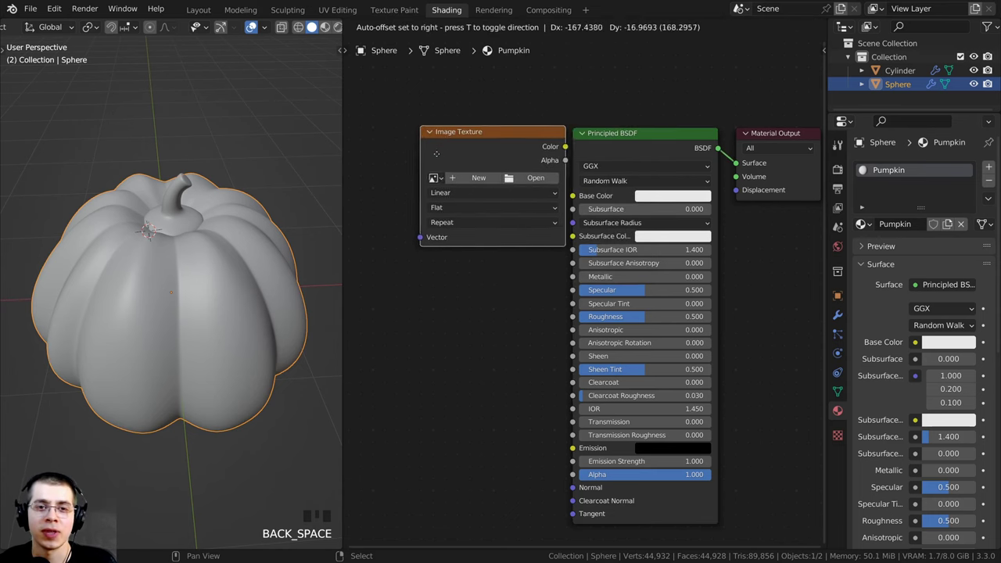
pyautogui.click(411, 188)
# Start a new image for the Image Texture node and name it Pumpkin.
pyautogui.scroll(2, 462, 207)
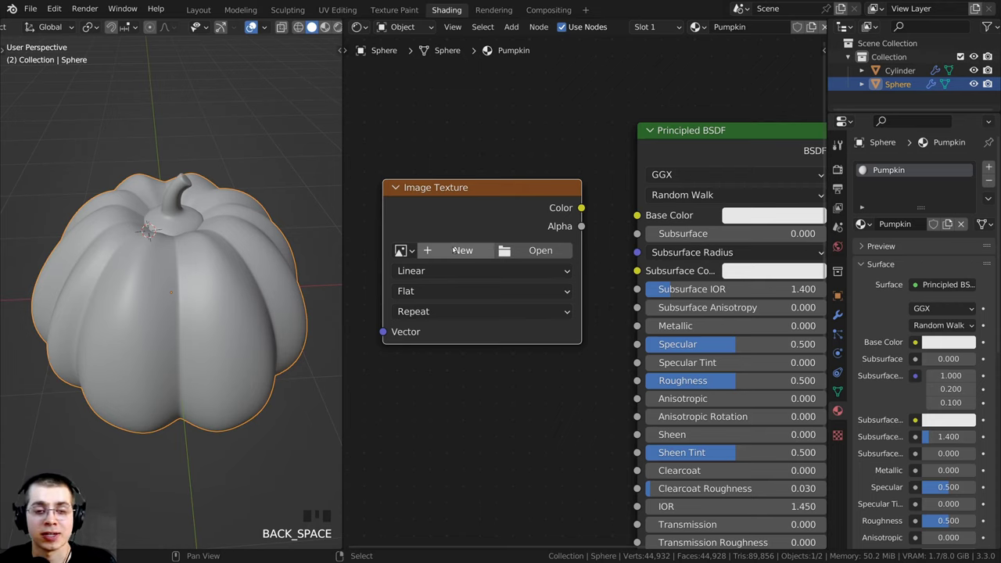
pyautogui.click(452, 250)
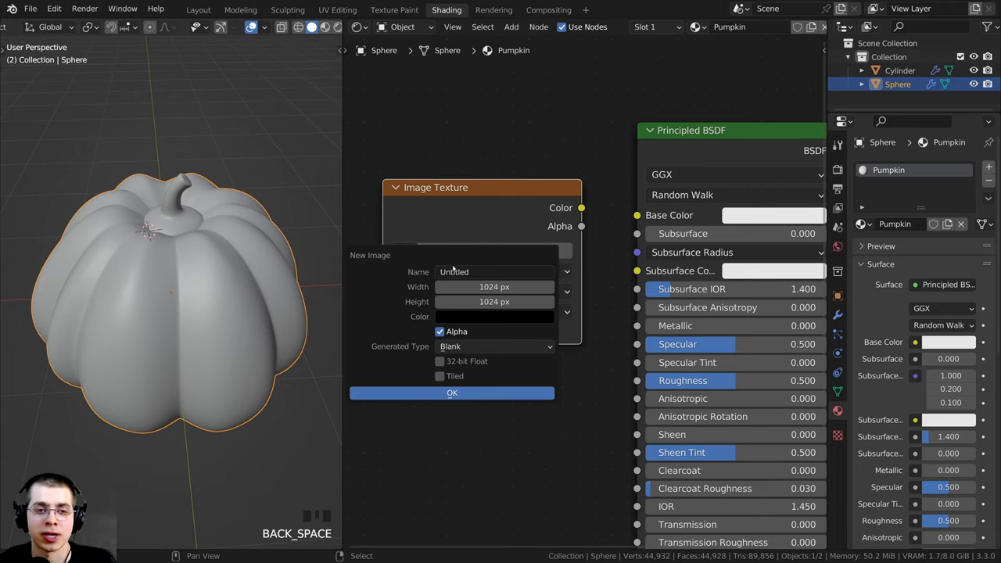
pyautogui.click(453, 271)
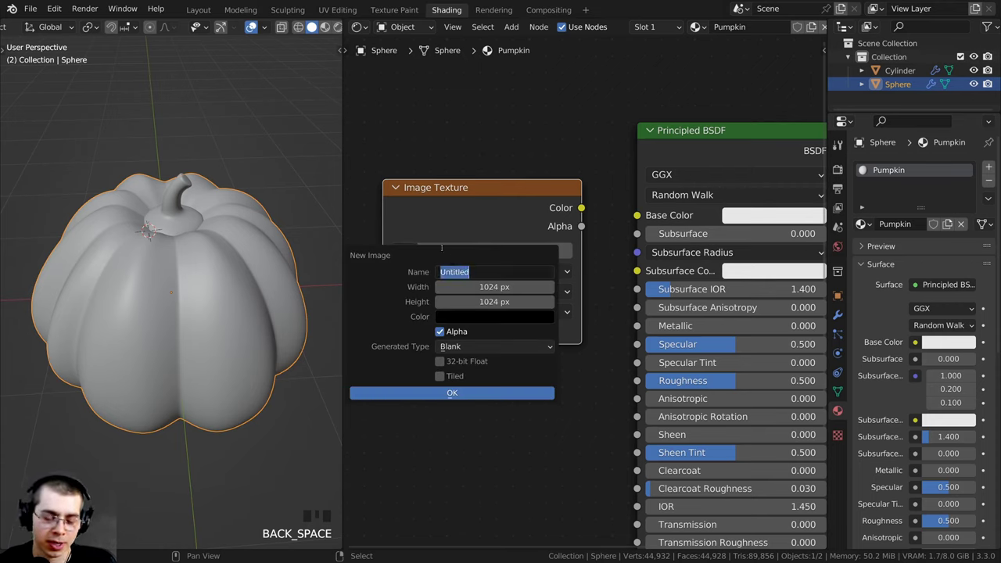
pyautogui.write('Pump')
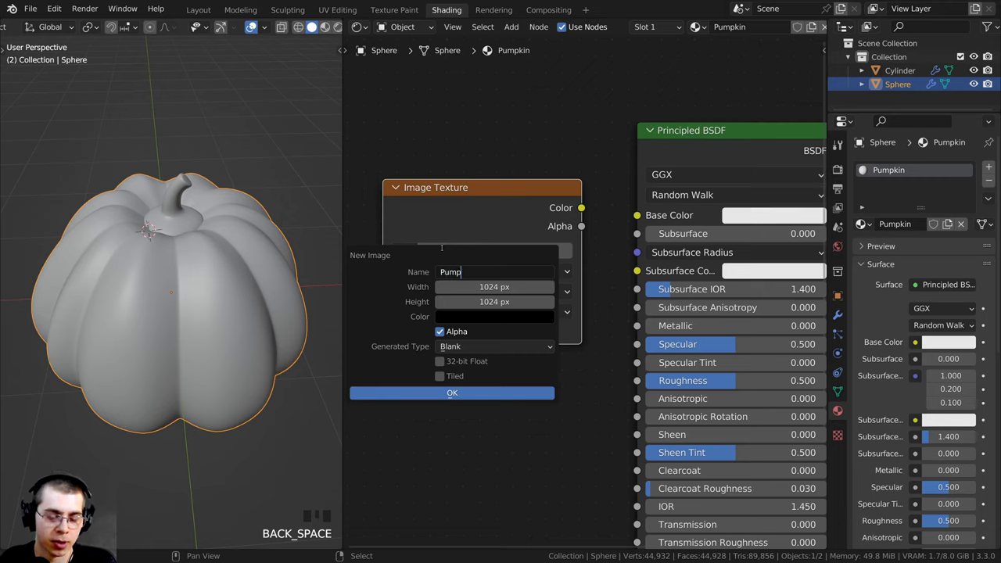
pyautogui.write('kin')
pyautogui.press('Return')
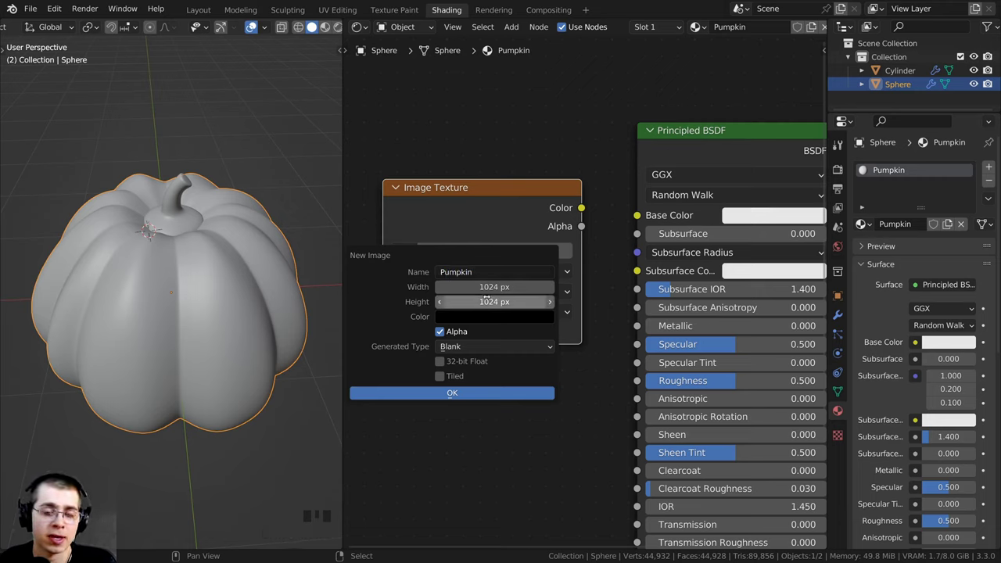
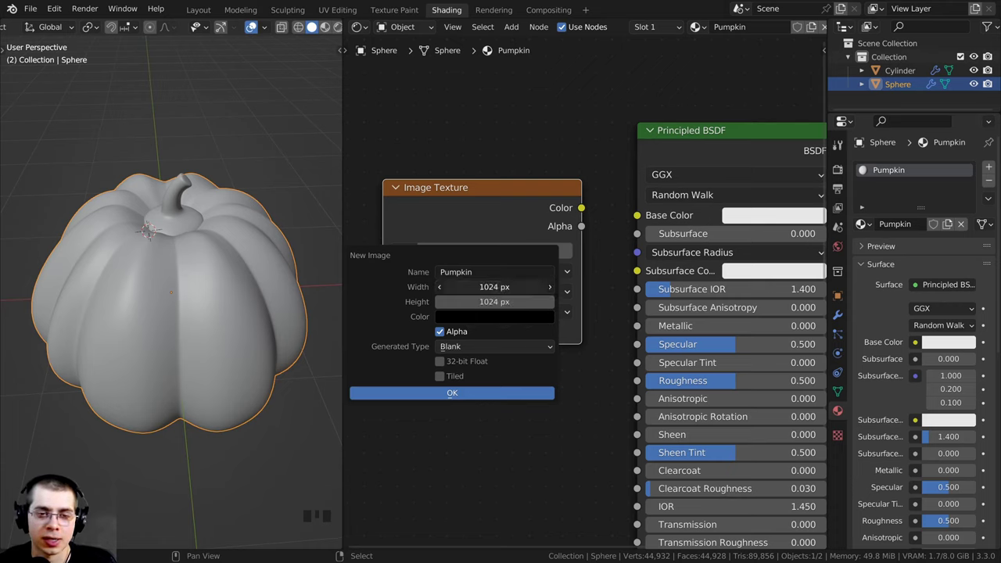
# Set both the width and height of the new Pumpkin image to 4096 px.
pyautogui.click(479, 286)
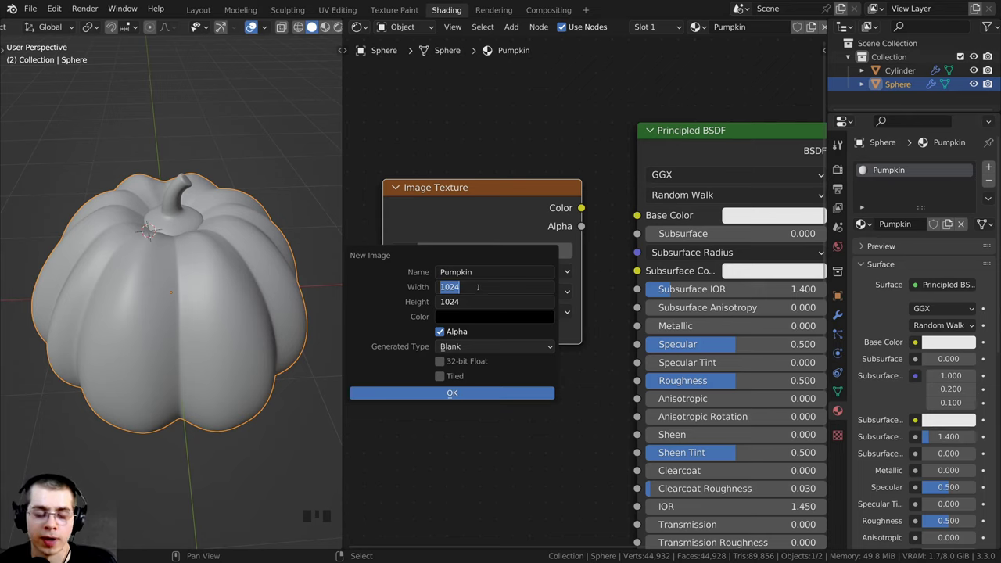
pyautogui.write('40')
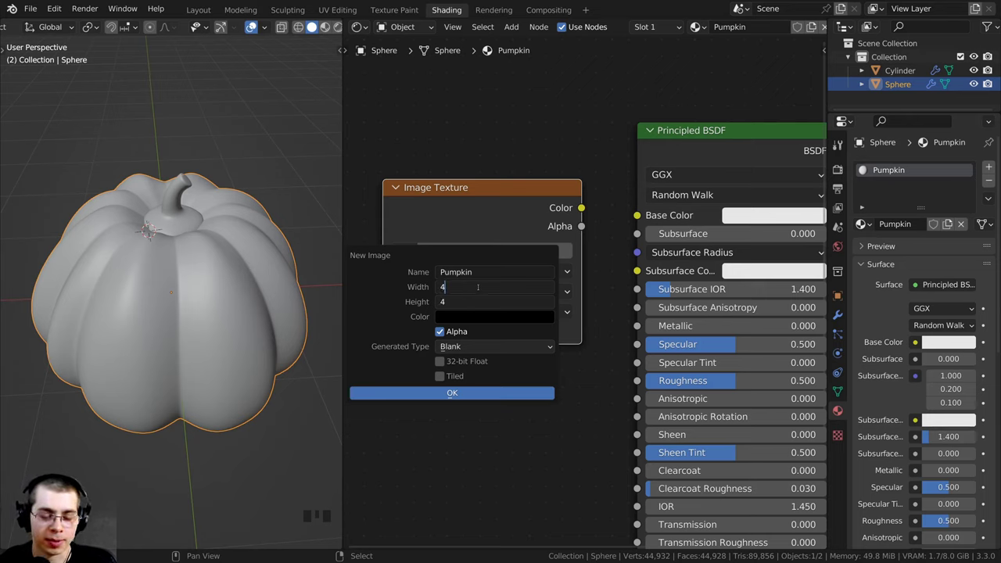
pyautogui.write('96')
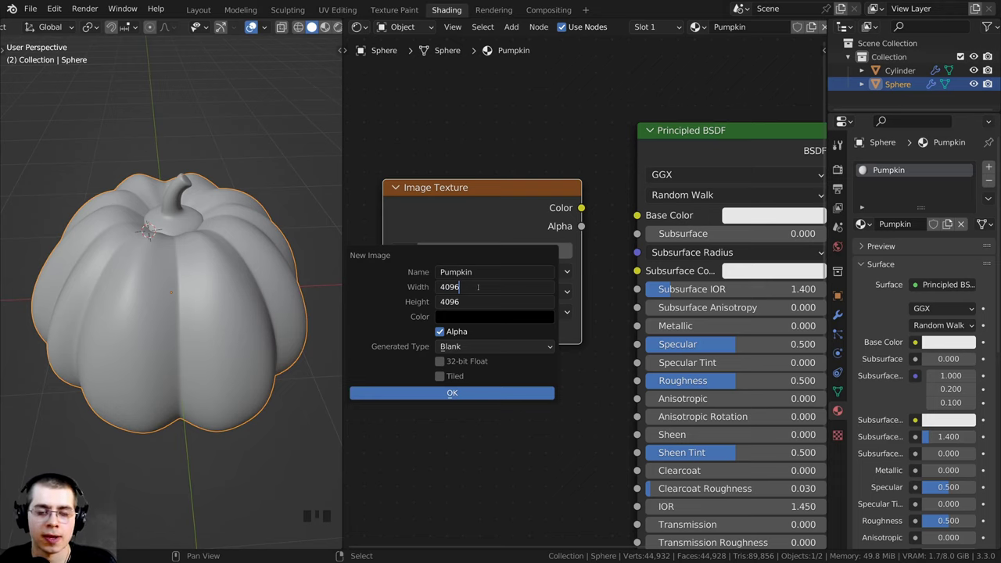
pyautogui.press('Return')
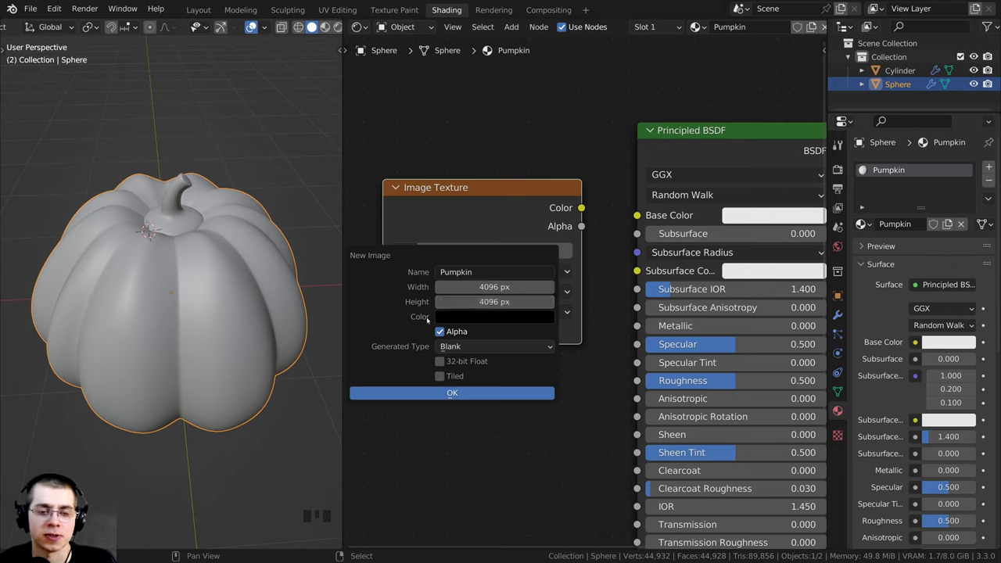
# Give the new image a saturated orange fill with hue 0.098, saturation 1 and value 1, and create it.
pyautogui.click(465, 321)
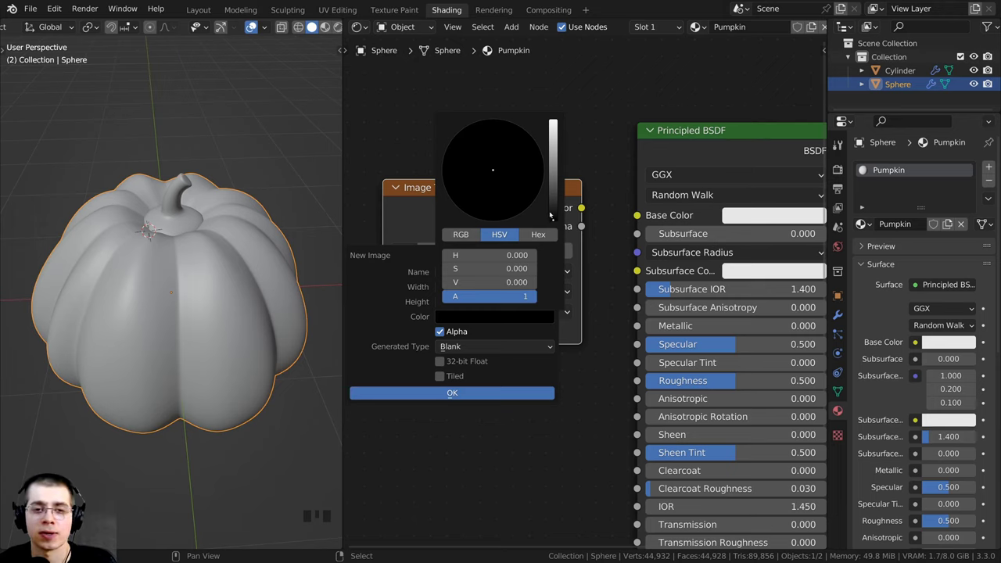
pyautogui.moveTo(550, 216); pyautogui.dragTo(552, 121)
pyautogui.click(485, 186)
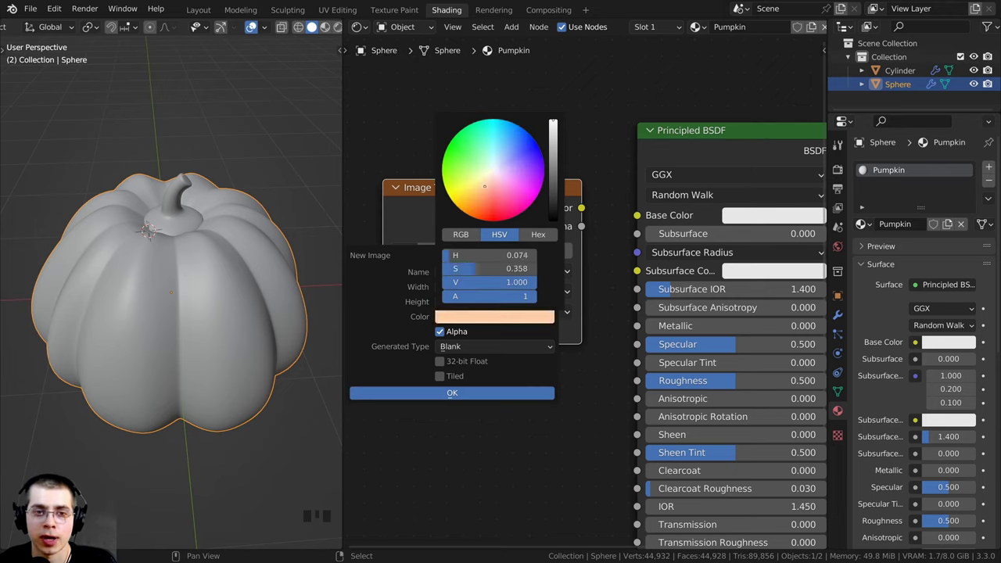
pyautogui.moveTo(485, 186); pyautogui.dragTo(464, 212)
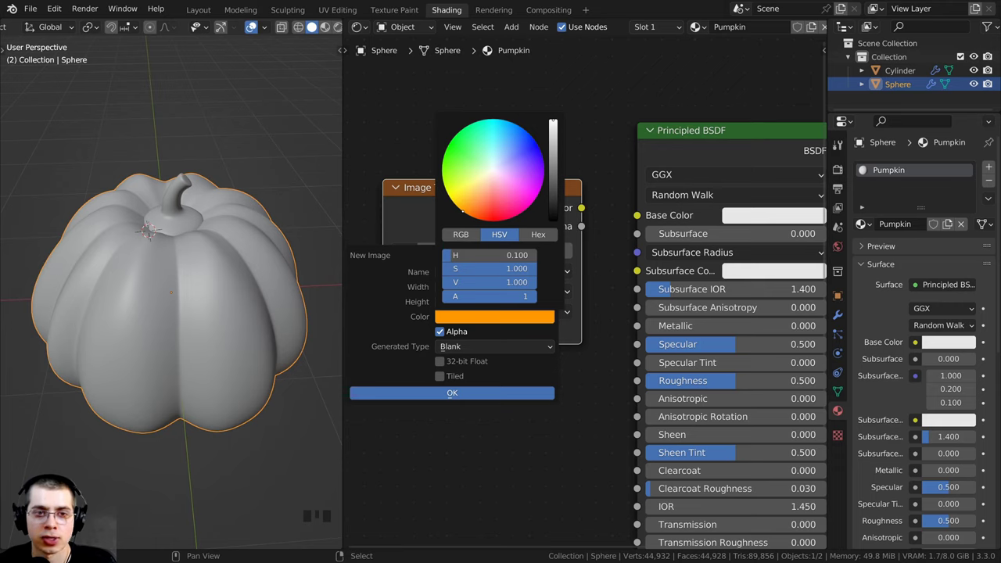
pyautogui.moveTo(463, 210); pyautogui.dragTo(463, 211)
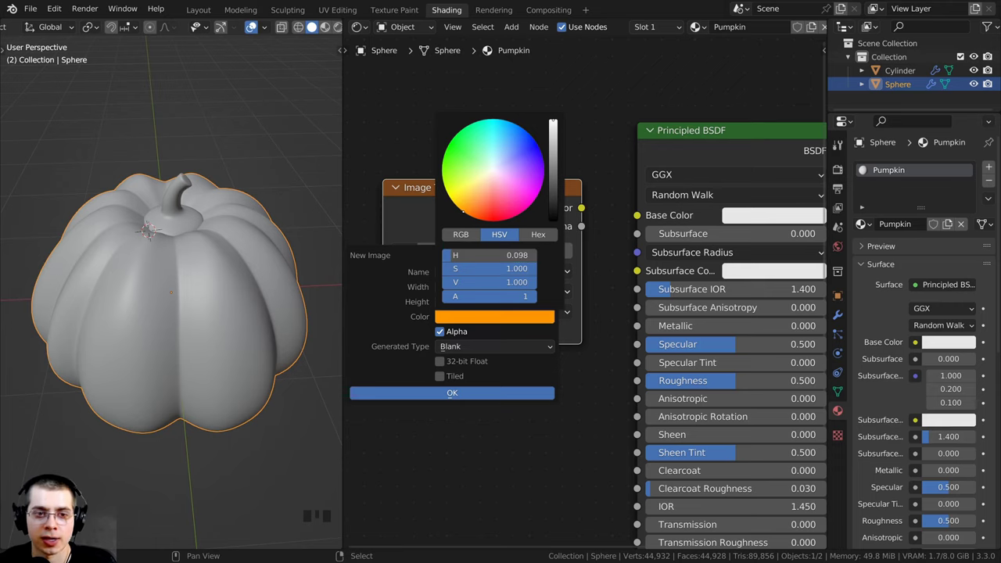
pyautogui.click(430, 393)
# Shift the Pumpkin image node slightly and connect its Color output to the Base Color of the Principled BSDF.
pyautogui.moveTo(472, 243); pyautogui.dragTo(460, 241)
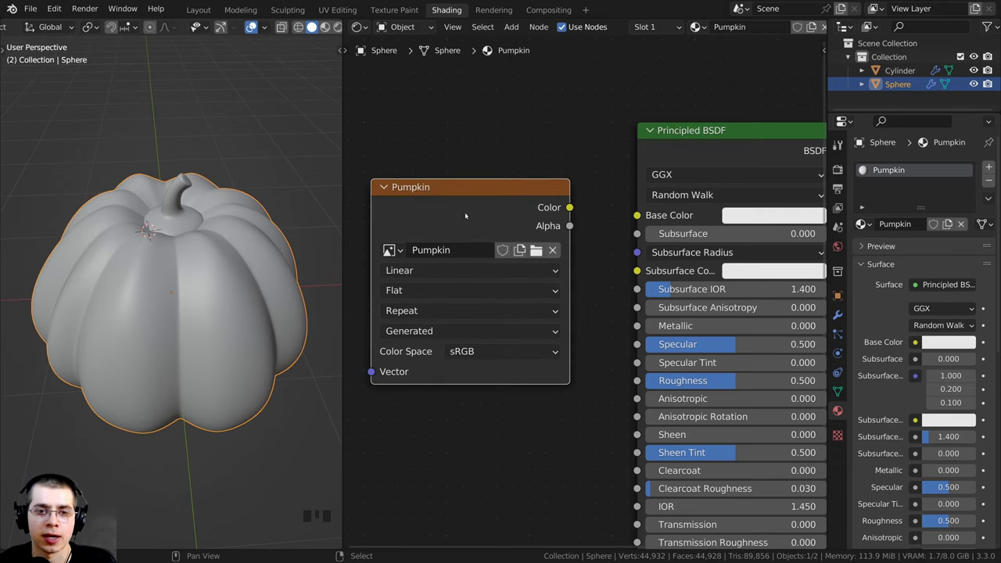
pyautogui.scroll(-1, 565, 209)
pyautogui.moveTo(565, 210); pyautogui.dragTo(519, 212, button='middle')
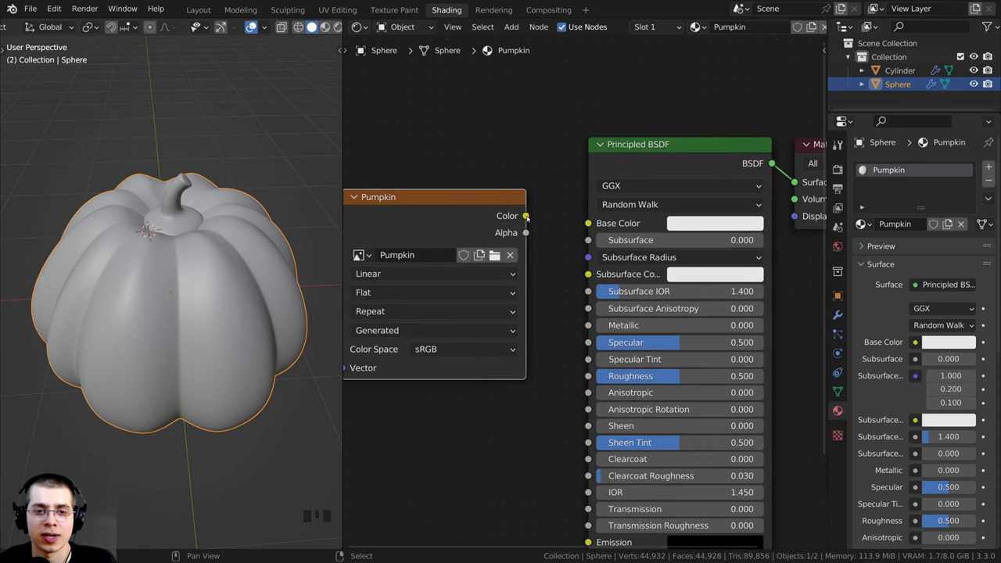
pyautogui.moveTo(525, 216); pyautogui.dragTo(589, 223)
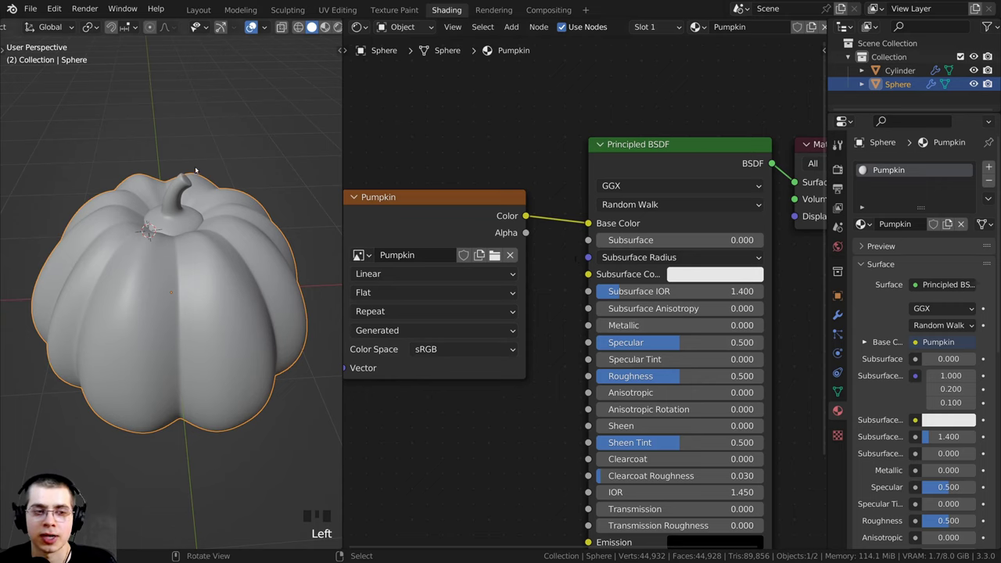
# Display the 3D viewport in Material Preview shading and reselect the pumpkin body.
pyautogui.moveTo(196, 169); pyautogui.dragTo(196, 159, button='middle')
pyautogui.scroll(1, 264, 249)
pyautogui.scroll(-2, 242, 156)
pyautogui.press('z')
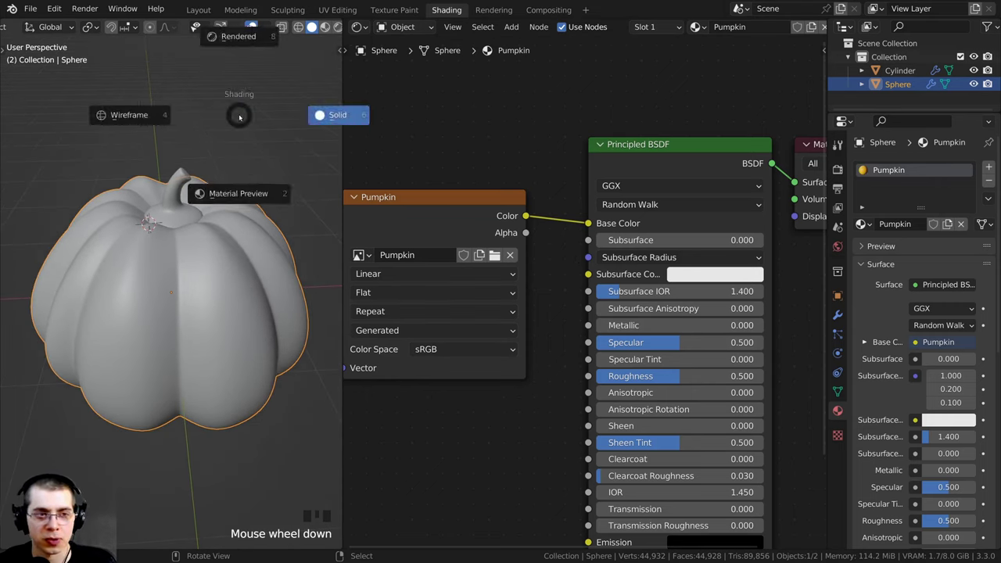
pyautogui.click(240, 205)
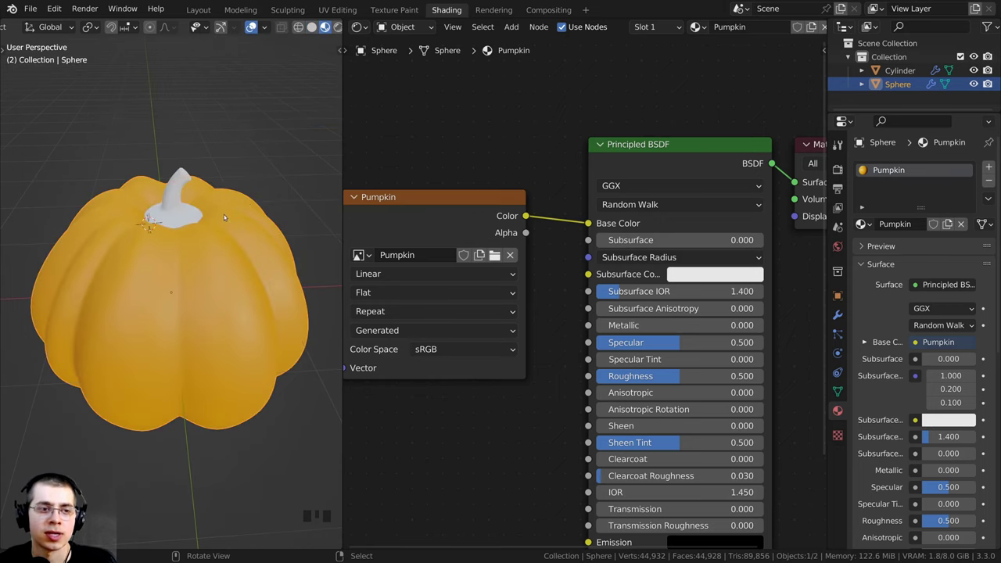
pyautogui.moveTo(223, 217); pyautogui.dragTo(270, 231, button='middle')
pyautogui.click(214, 166)
pyautogui.moveTo(312, 199); pyautogui.dragTo(313, 187, button='middle')
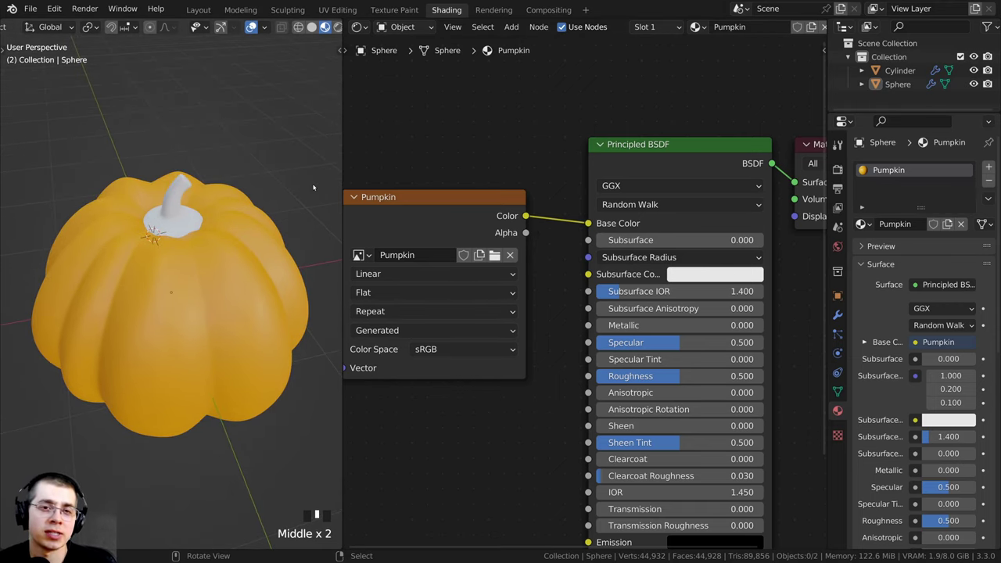
pyautogui.rightClick(290, 234)
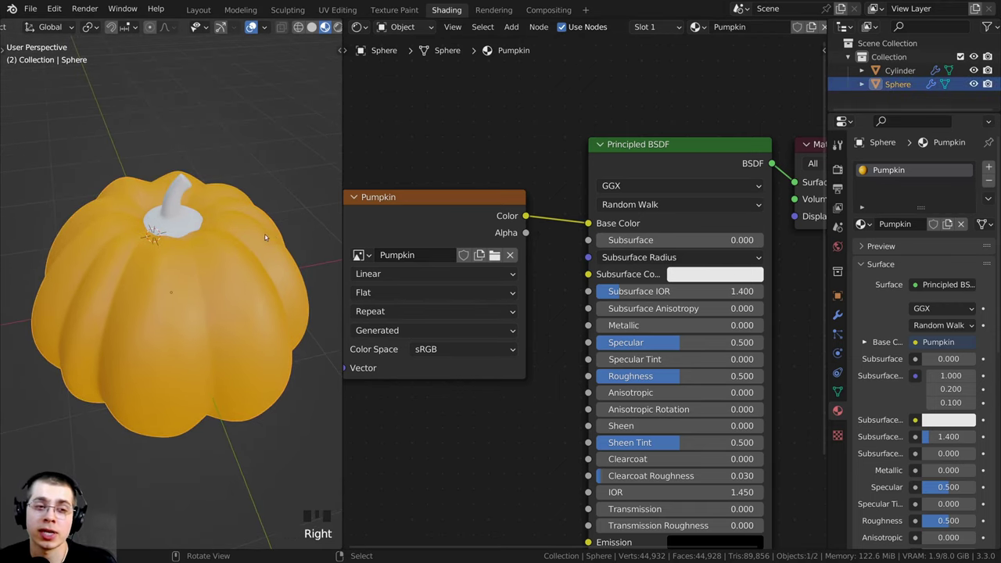
# Reposition the Pumpkin image node slightly closer to the Principled BSDF node.
pyautogui.press('Tab')
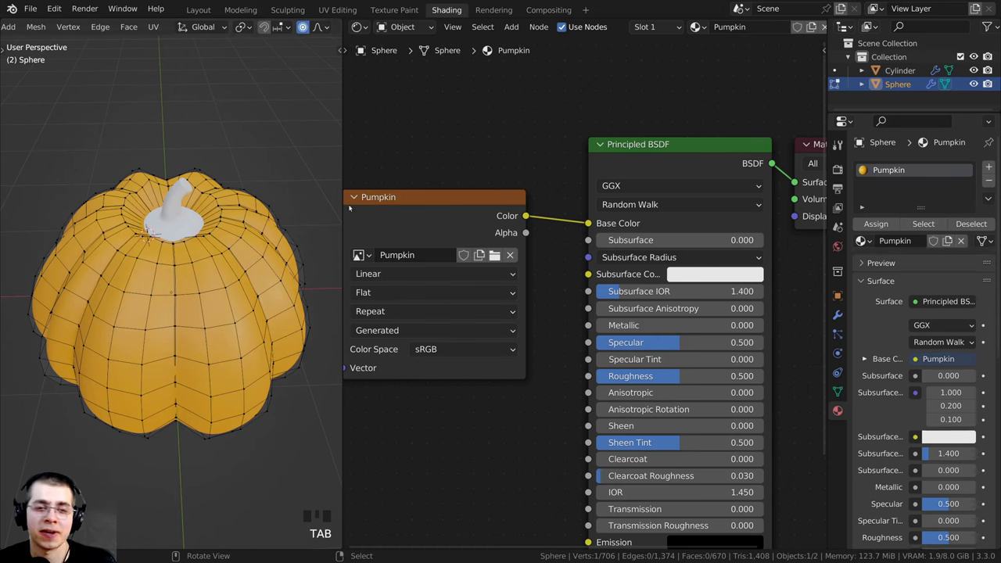
pyautogui.moveTo(352, 208); pyautogui.dragTo(368, 210)
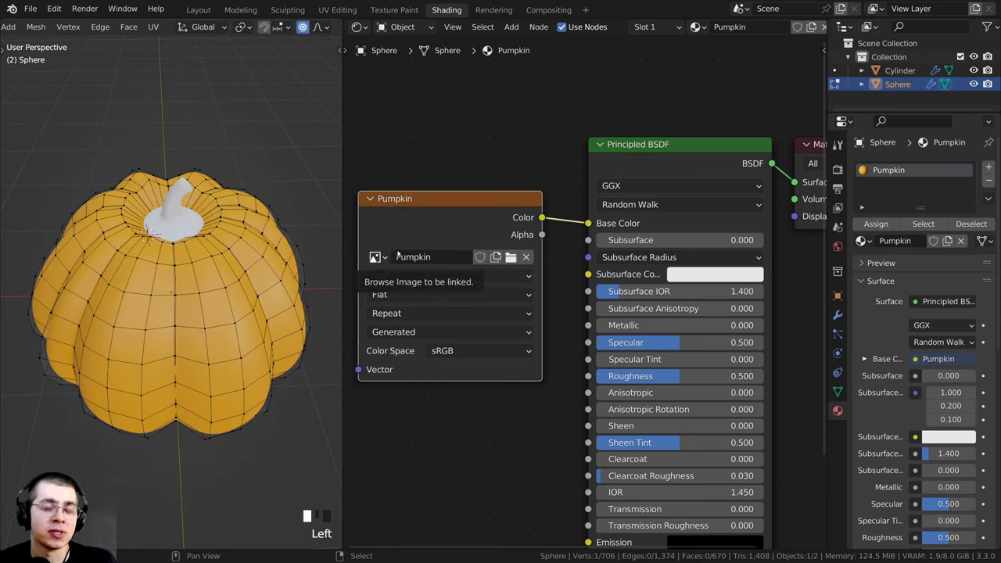
pyautogui.moveTo(466, 227); pyautogui.dragTo(474, 231)
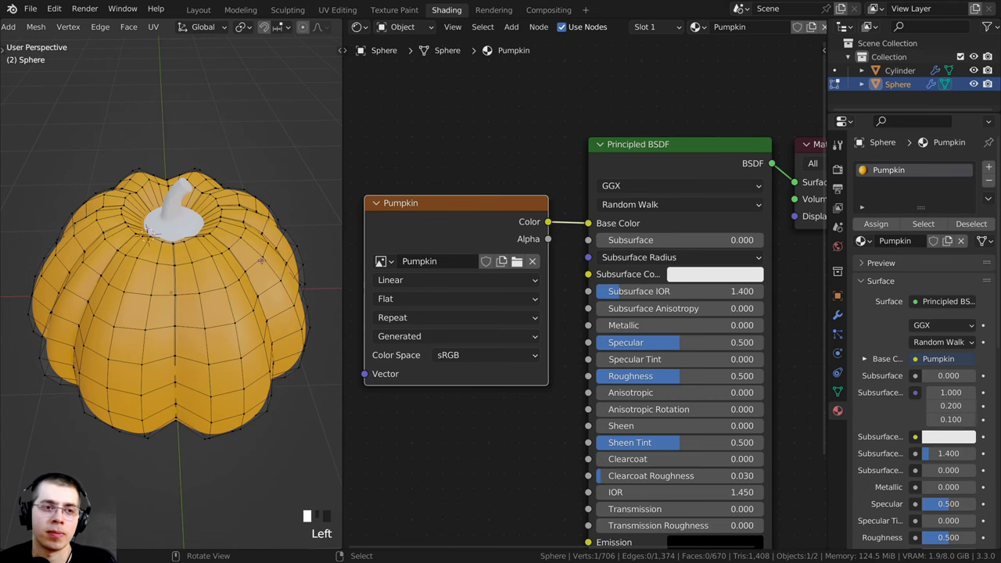
pyautogui.press('Tab')
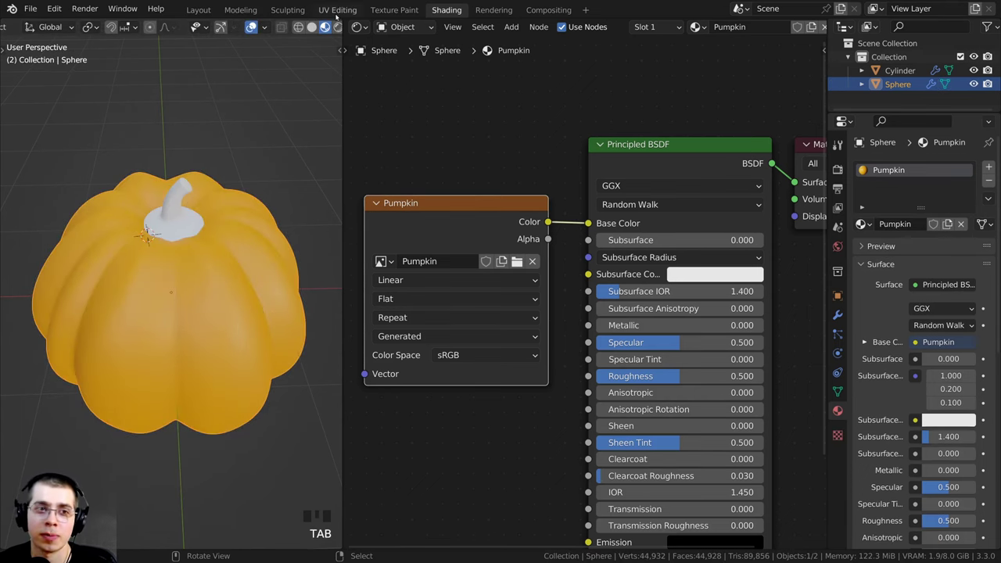
# Switch to the UV Editing workspace and select the pumpkin body's entire mesh to show its UV layout over the image.
pyautogui.click(335, 13)
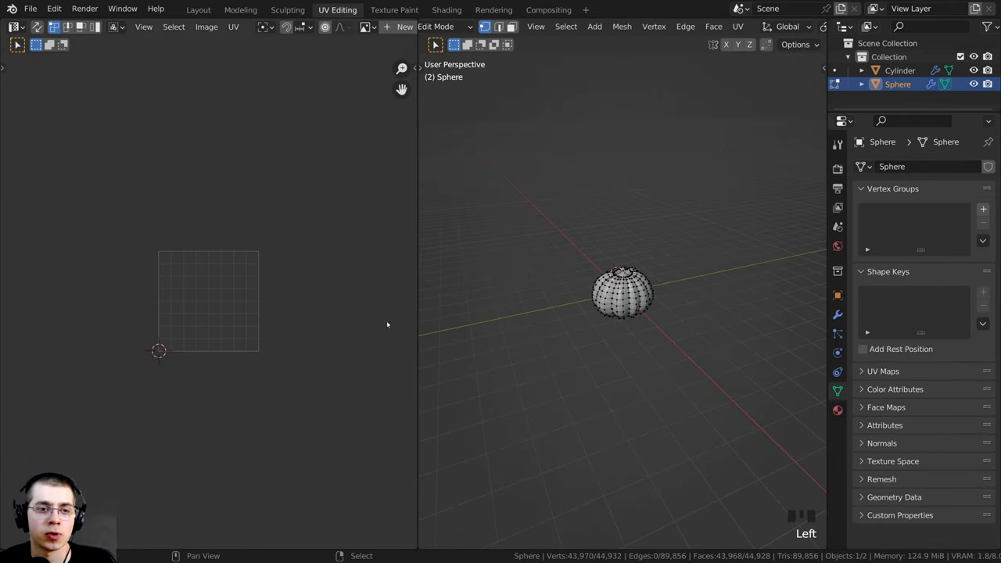
pyautogui.scroll(5, 641, 307)
pyautogui.moveTo(639, 289); pyautogui.dragTo(637, 266, button='middle')
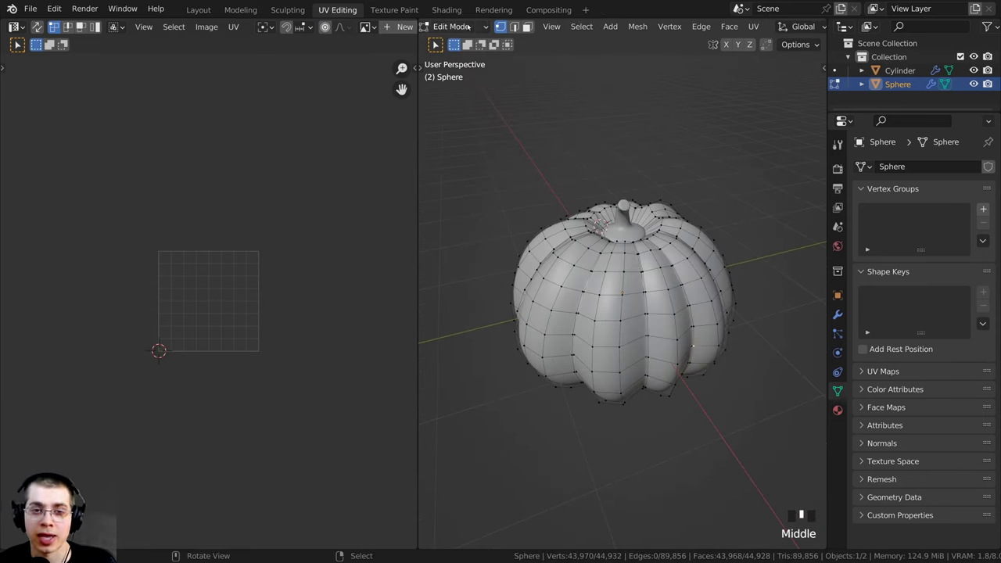
pyautogui.scroll(2, 597, 276)
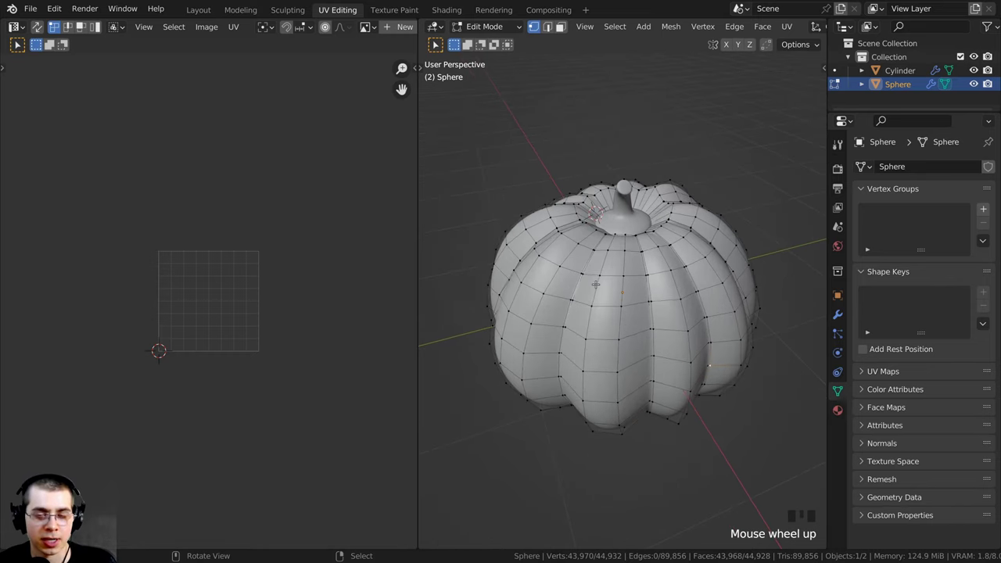
pyautogui.hotkey('alt', 'a')
pyautogui.press('a')
pyautogui.press('a')
pyautogui.press('a')
pyautogui.press('a')
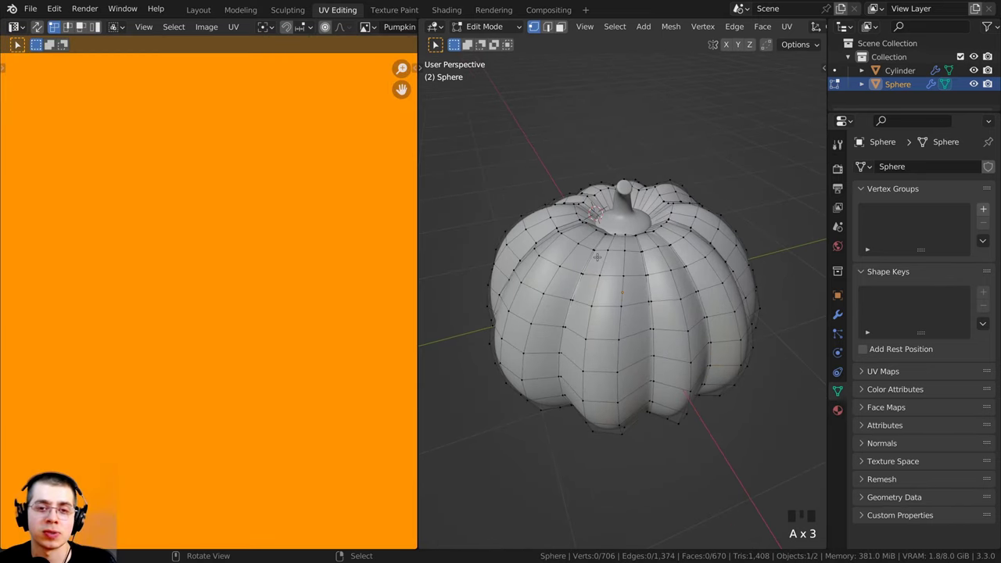
pyautogui.scroll(3, 266, 316)
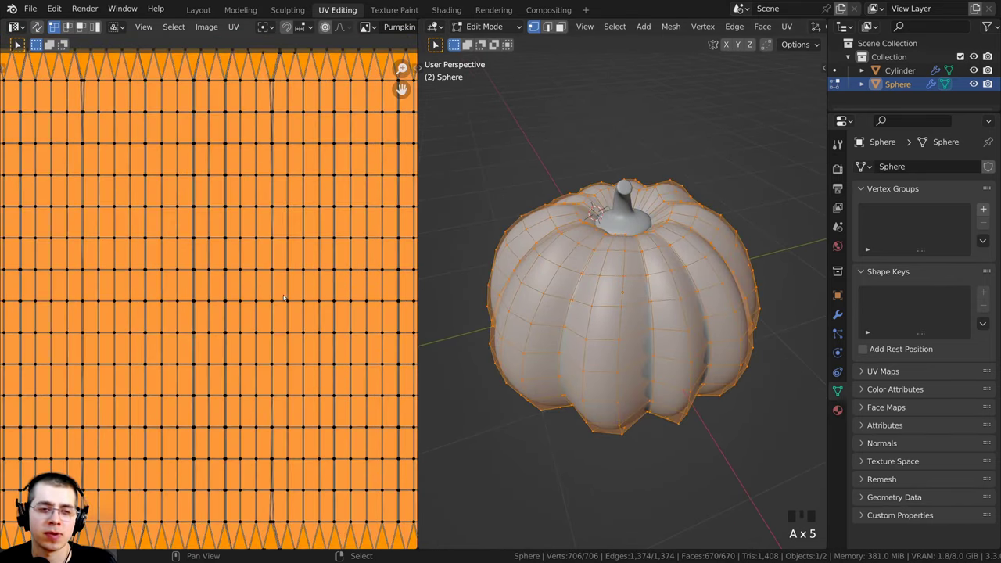
pyautogui.scroll(-1, 332, 266)
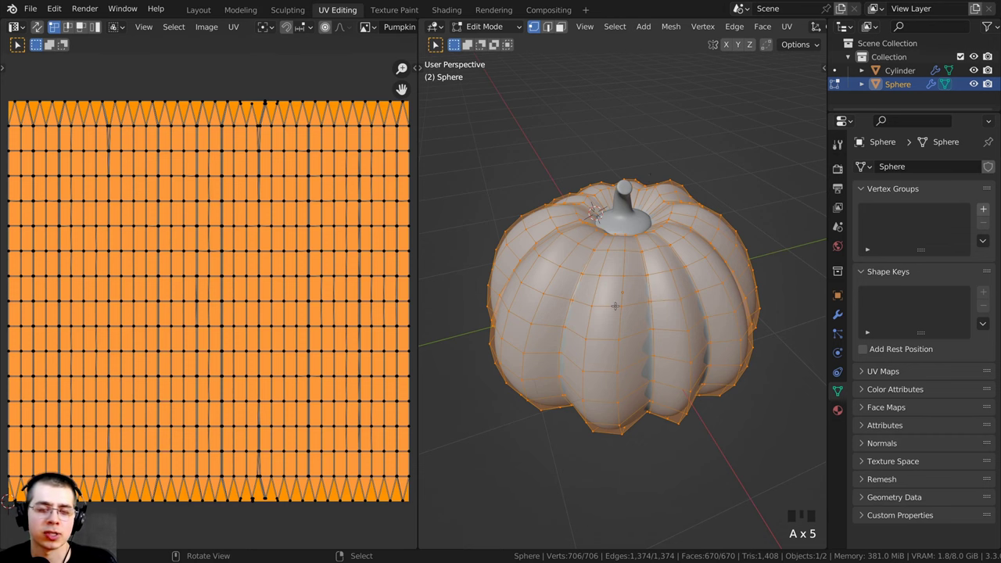
# Examine the pumpkin body's current UV layout and compare it with the mesh from several angles.
pyautogui.moveTo(627, 287); pyautogui.dragTo(597, 310, button='middle')
pyautogui.moveTo(616, 261); pyautogui.dragTo(615, 241, button='middle')
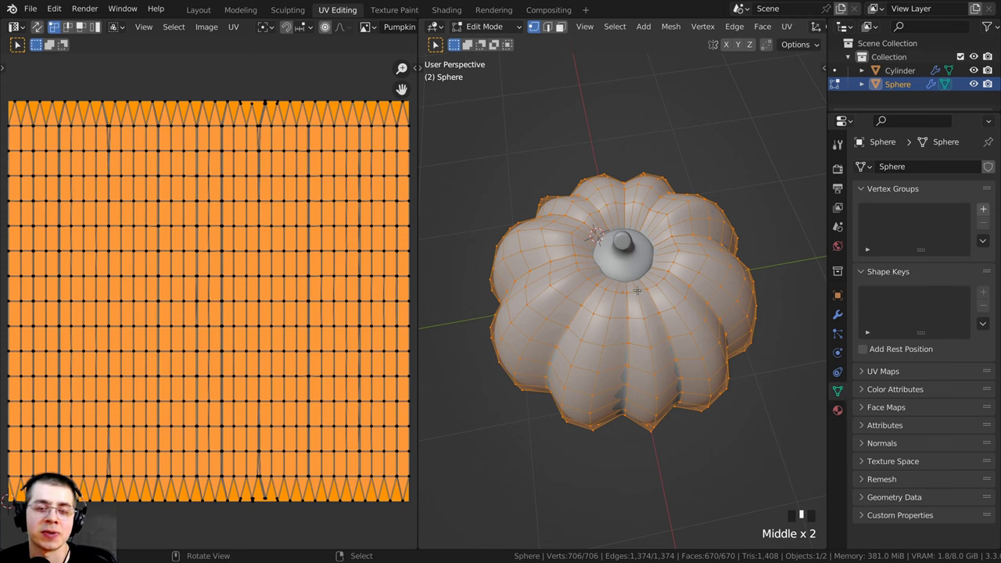
pyautogui.moveTo(637, 290); pyautogui.dragTo(637, 302, button='middle')
pyautogui.scroll(-1, 634, 297)
pyautogui.moveTo(637, 301); pyautogui.dragTo(627, 227, button='middle')
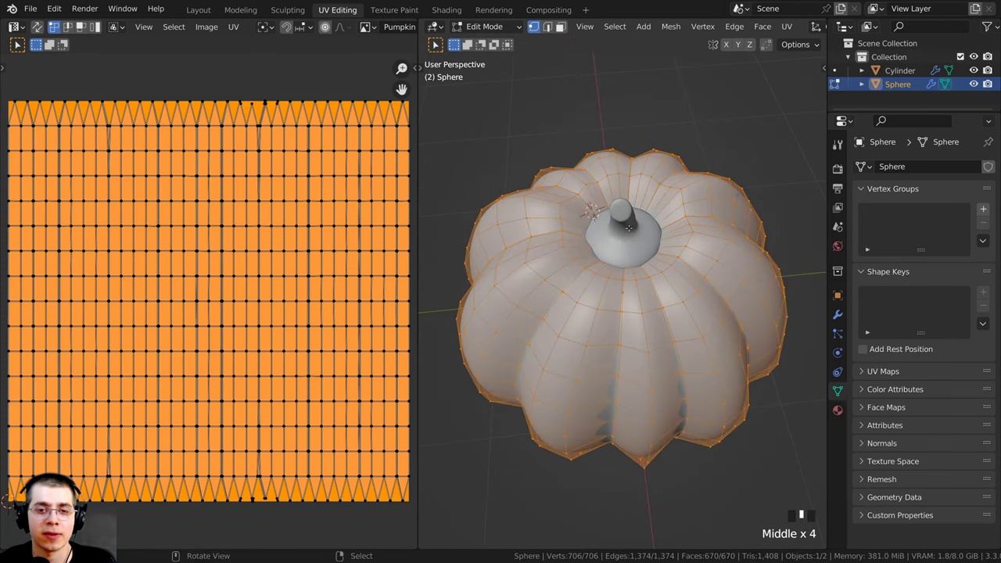
pyautogui.scroll(-1, 602, 176)
pyautogui.press('a')
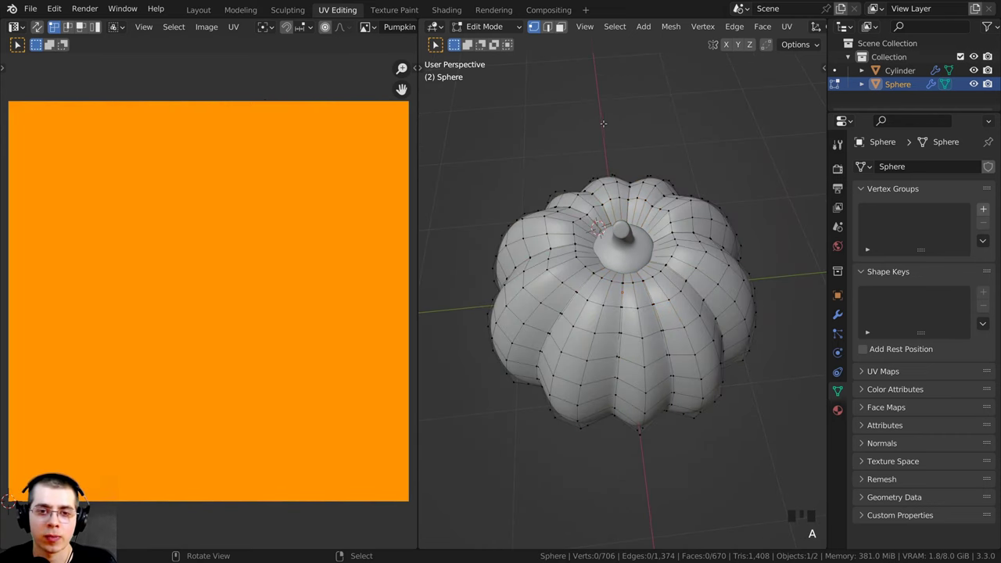
pyautogui.press('a')
pyautogui.scroll(-1, 328, 128)
pyautogui.press('a')
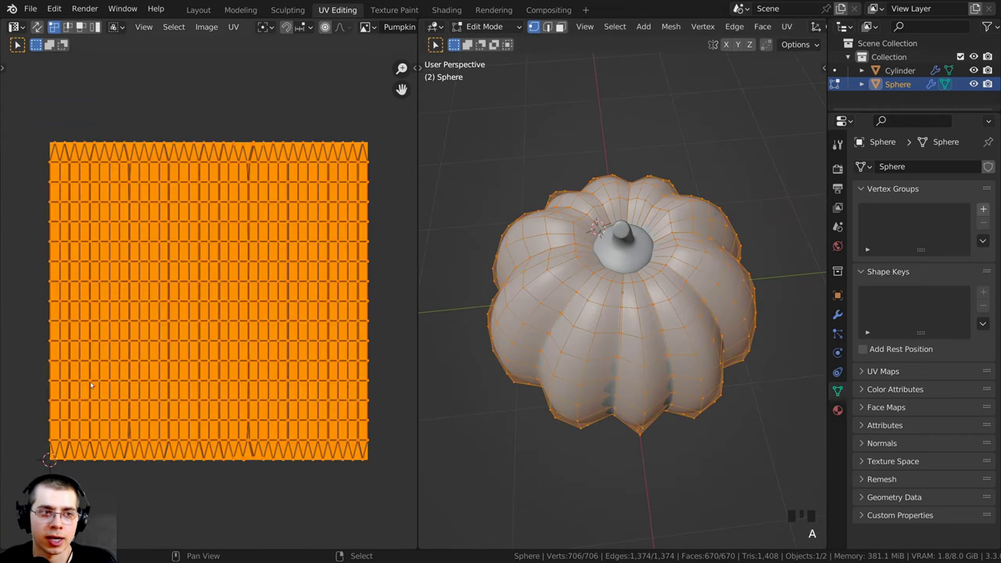
pyautogui.moveTo(660, 286); pyautogui.dragTo(672, 258, button='middle')
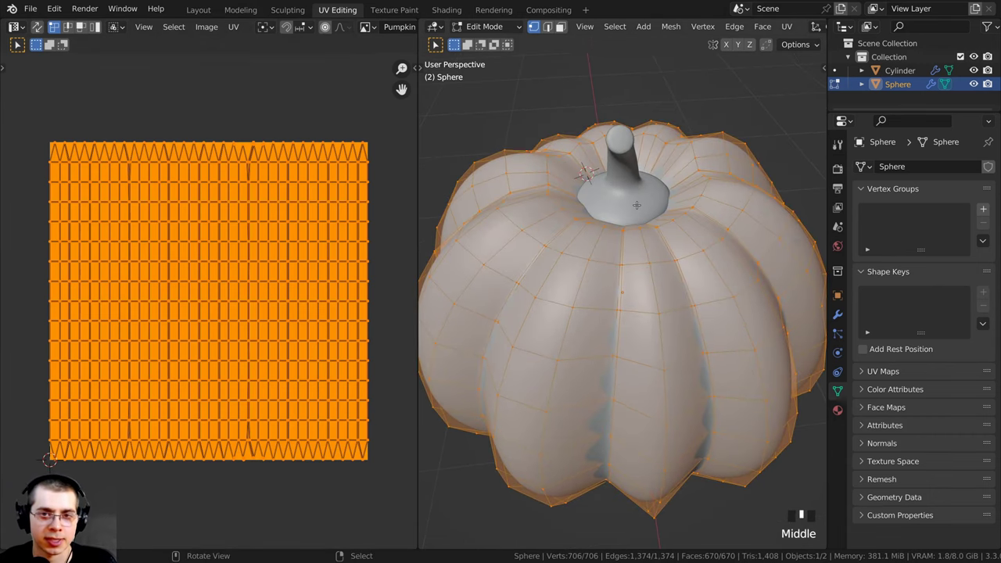
# Isolate the pumpkin body in local view without the stem and return to Edit Mode with its poles in sight.
pyautogui.press('Tab')
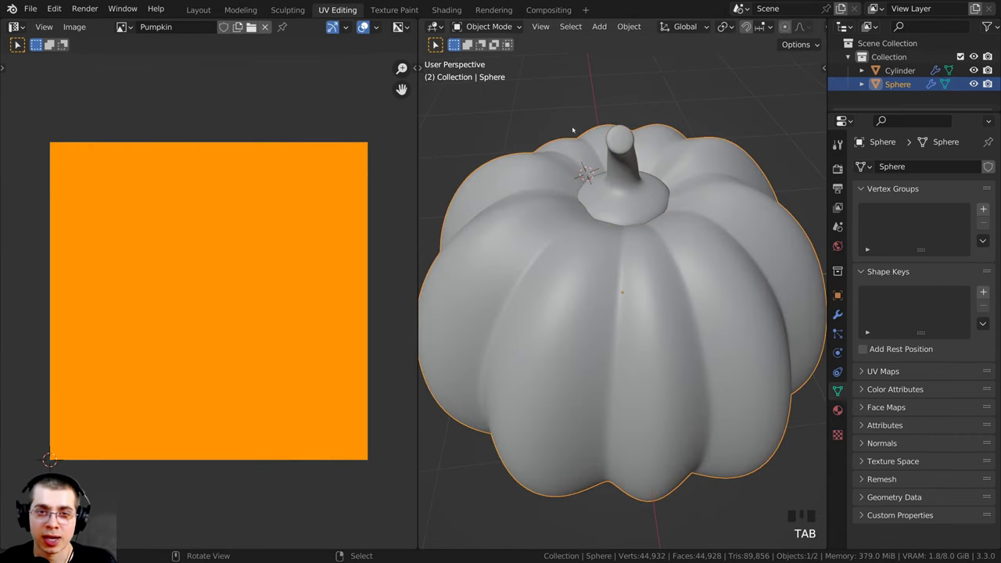
pyautogui.moveTo(630, 193)
pyautogui.mouseDown(button='middle')
pyautogui.moveTo(671, 188)
pyautogui.moveTo(618, 181)
pyautogui.mouseUp(button='middle')
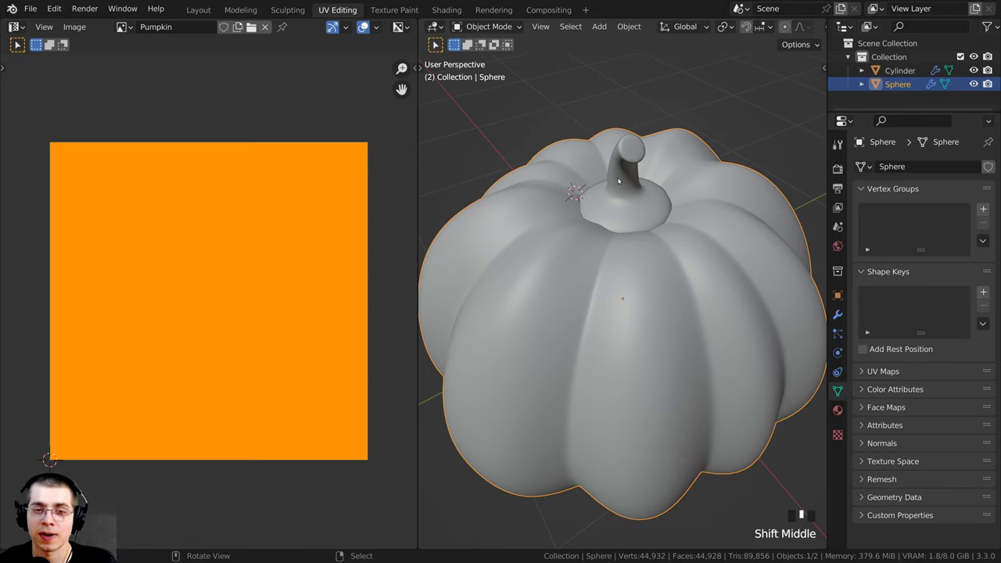
pyautogui.press('KP_Divide')
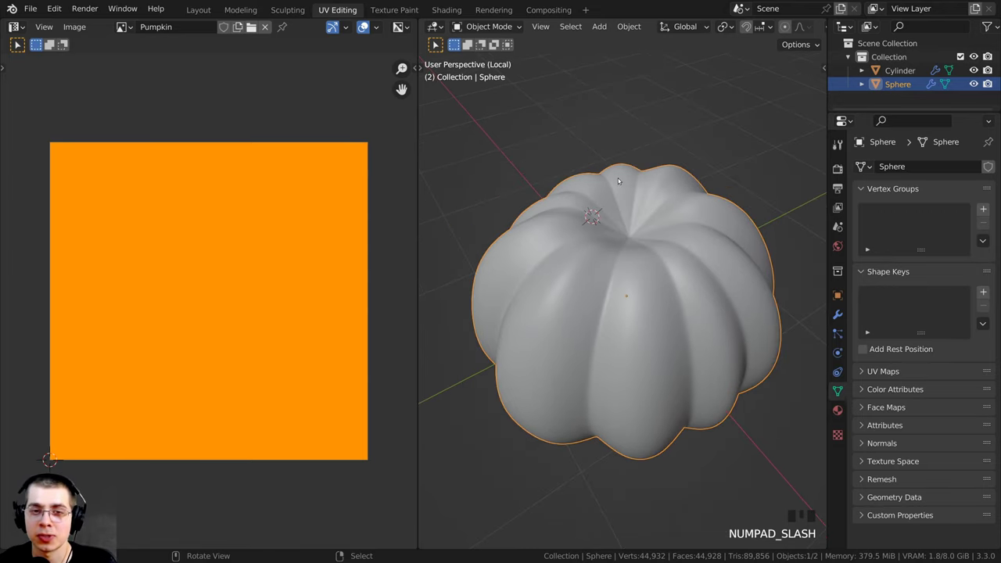
pyautogui.moveTo(618, 178)
pyautogui.mouseDown(button='middle')
pyautogui.moveTo(633, 276)
pyautogui.moveTo(592, 248)
pyautogui.moveTo(602, 219)
pyautogui.moveTo(595, 210)
pyautogui.moveTo(658, 260)
pyautogui.moveTo(649, 271)
pyautogui.moveTo(611, 188)
pyautogui.mouseUp(button='middle')
pyautogui.press('Tab')
pyautogui.scroll(2, 649, 271)
pyautogui.scroll(-2, 650, 271)
pyautogui.moveTo(610, 321); pyautogui.dragTo(606, 344, button='middle')
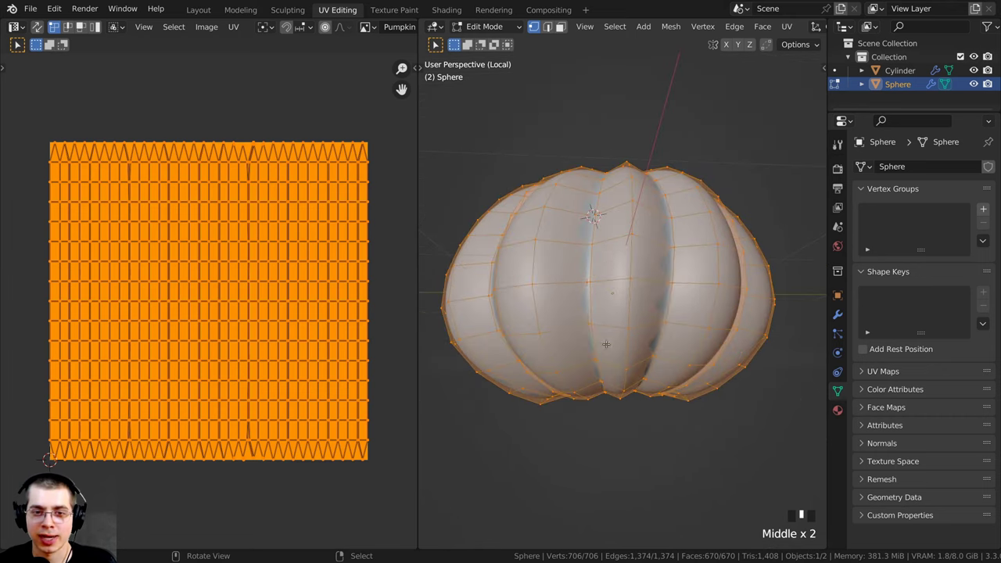
pyautogui.moveTo(592, 446); pyautogui.dragTo(588, 254, button='middle')
pyautogui.scroll(3, 604, 229)
pyautogui.scroll(-4, 603, 257)
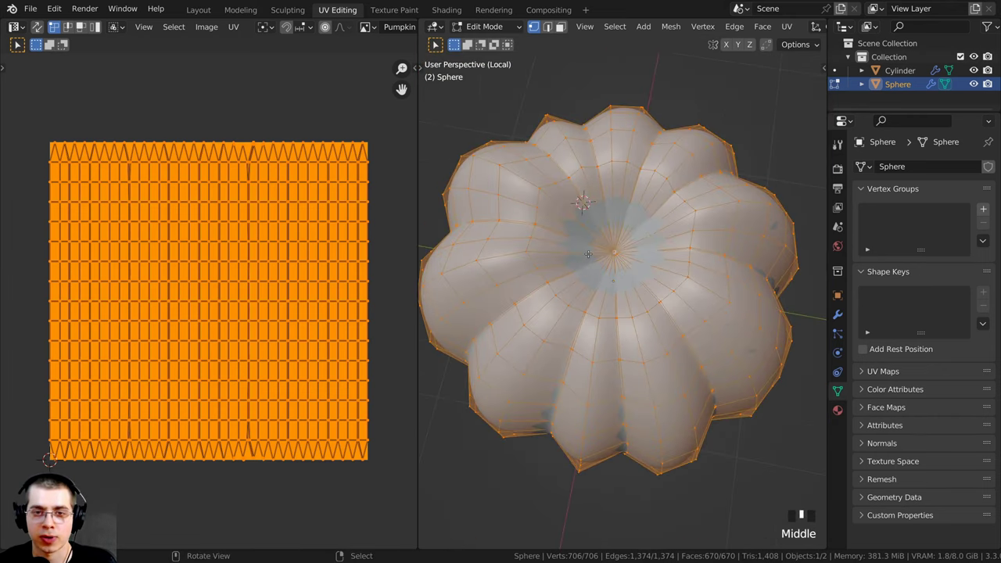
# View the pumpkin body from directly above and turn off its Subdivision modifier's display in the viewport.
pyautogui.moveTo(611, 371); pyautogui.dragTo(671, 309, button='middle')
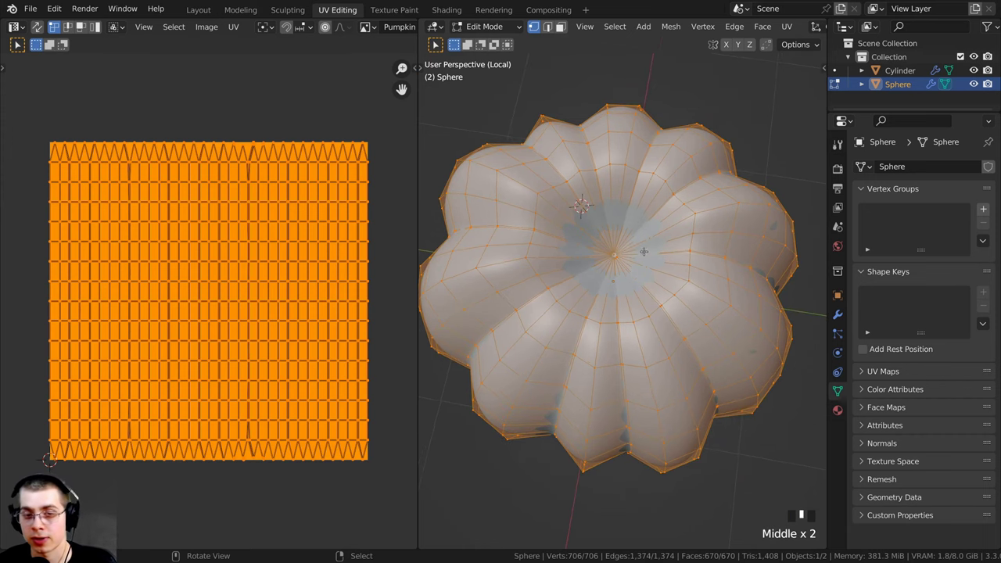
pyautogui.scroll(1, 644, 252)
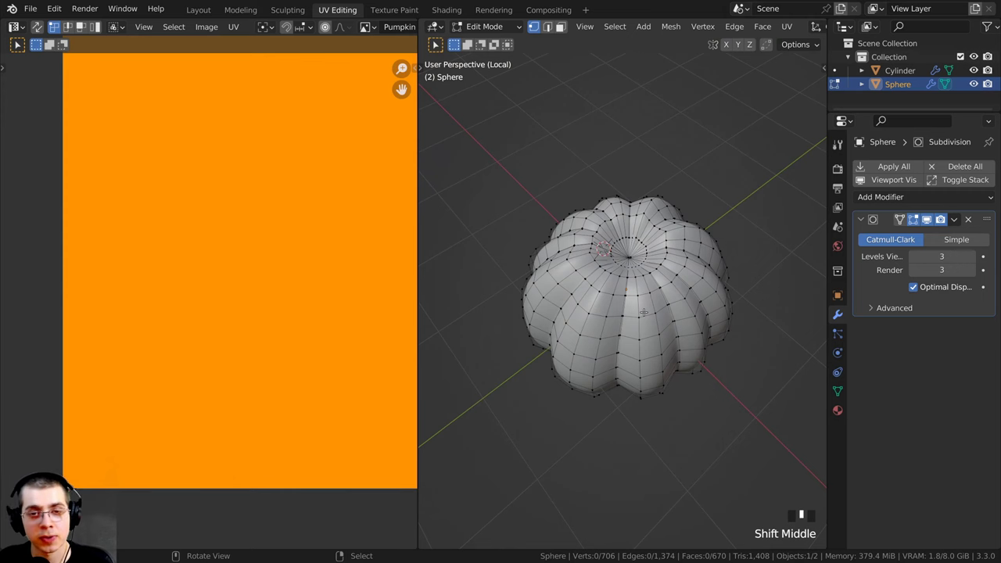
pyautogui.press('KP_7')
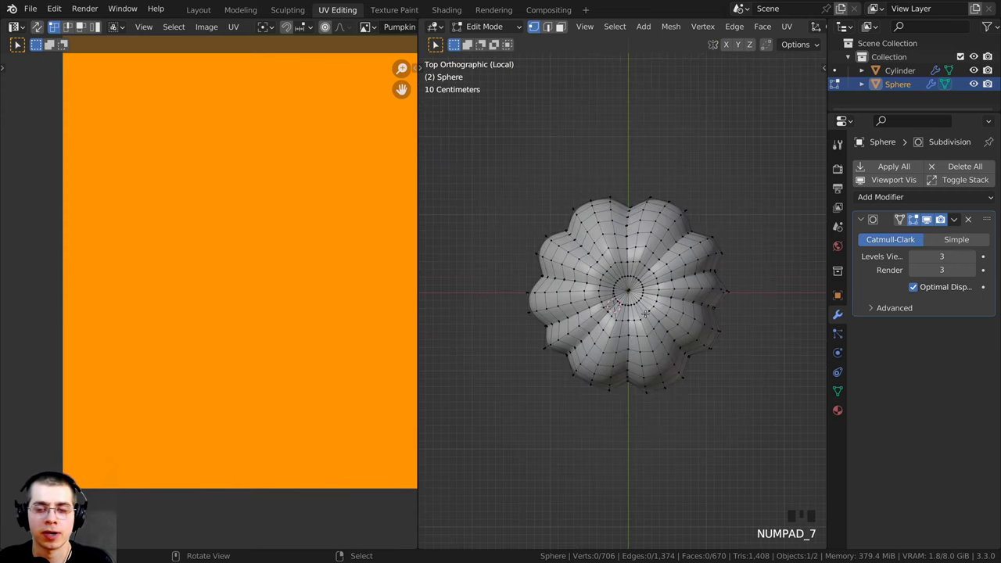
pyautogui.scroll(4, 644, 314)
pyautogui.keyDown('shift'); pyautogui.moveTo(645, 314); pyautogui.dragTo(645, 403, button='middle'); pyautogui.keyUp('shift')
pyautogui.keyDown('shift'); pyautogui.moveTo(645, 294); pyautogui.dragTo(666, 314, button='middle'); pyautogui.keyUp('shift')
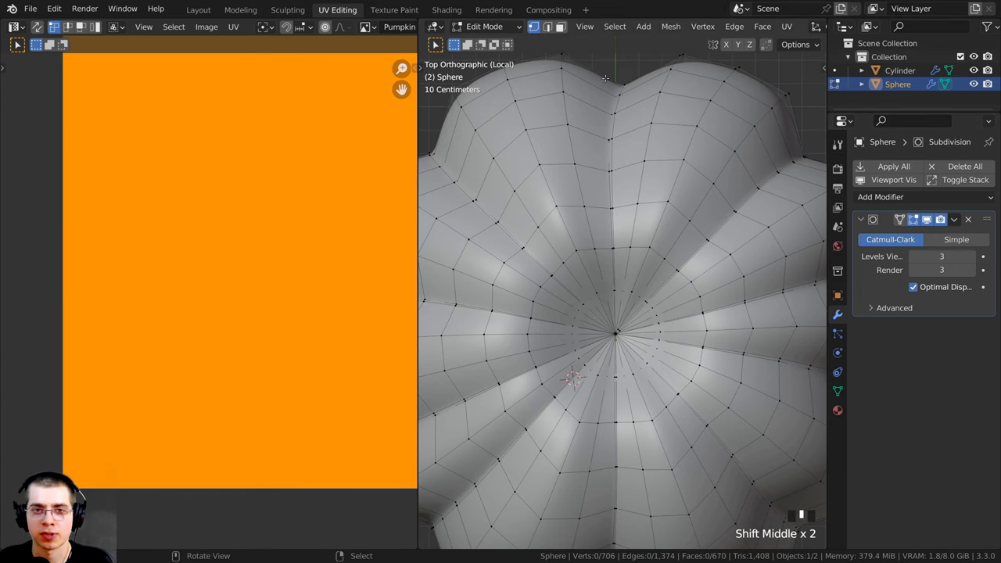
pyautogui.scroll(2, 641, 273)
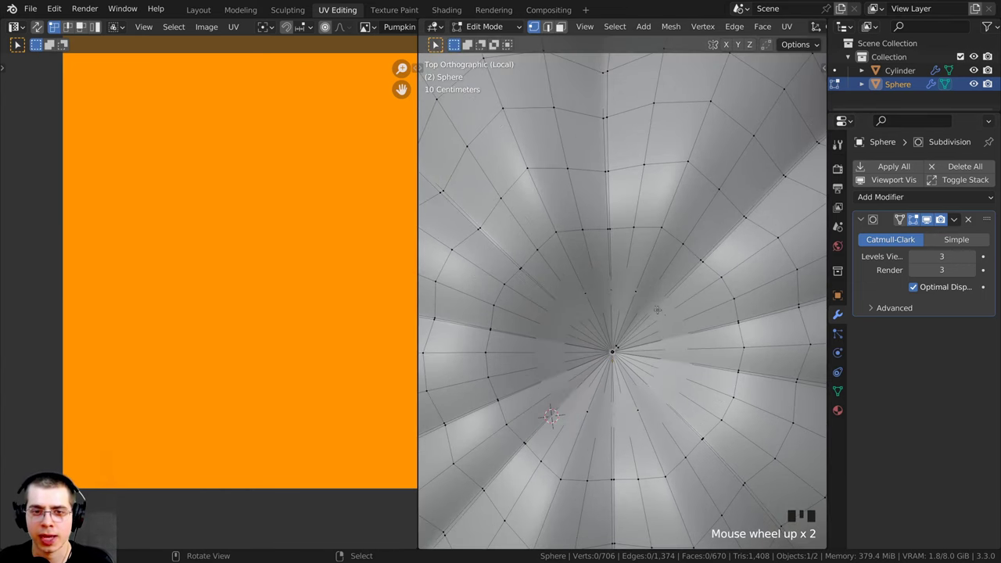
pyautogui.scroll(-3, 657, 306)
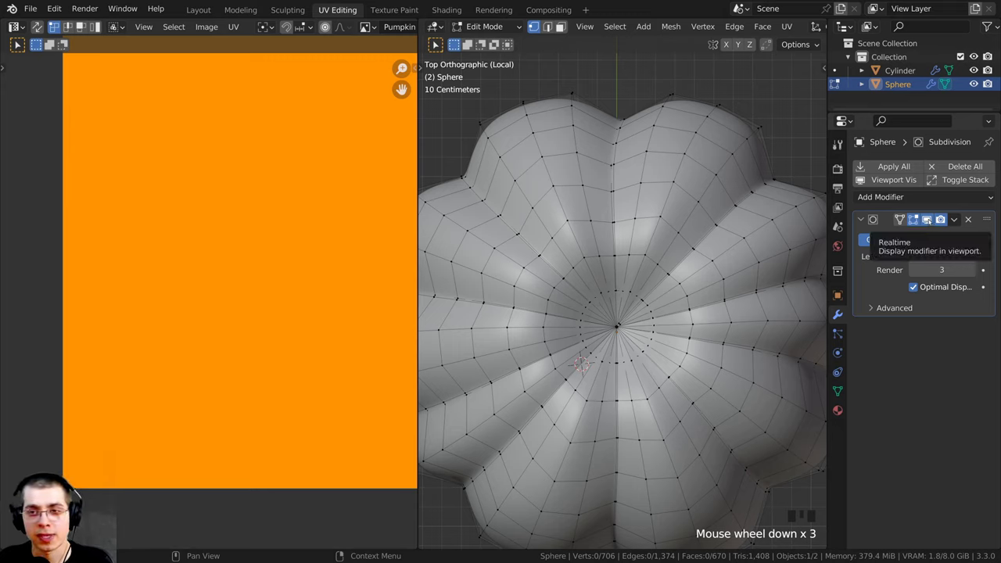
pyautogui.click(926, 220)
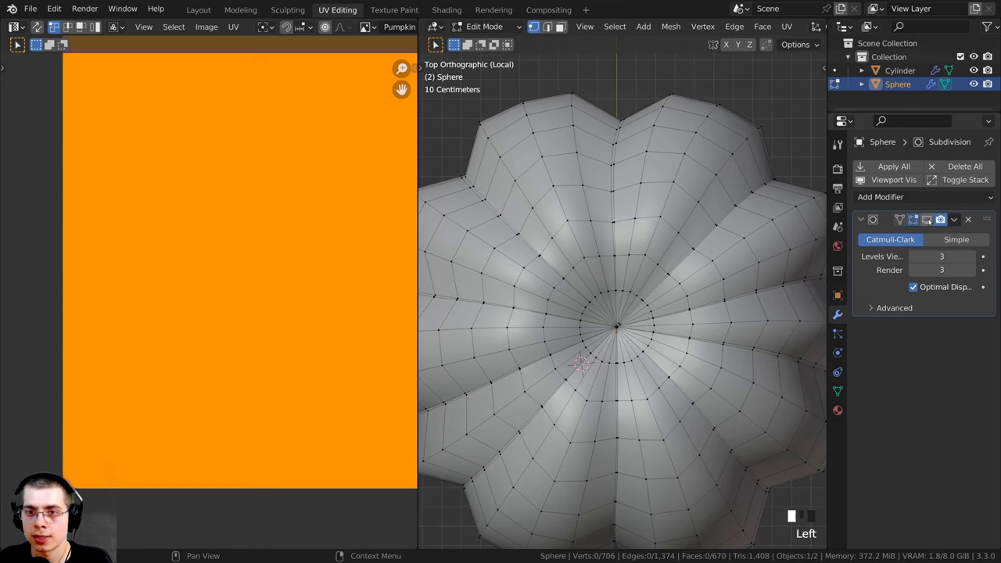
# Switch the 3D viewport to wireframe shading around the body's upper pole.
pyautogui.keyDown('shift'); pyautogui.moveTo(647, 341); pyautogui.dragTo(677, 313, button='middle'); pyautogui.keyUp('shift')
pyautogui.scroll(4, 677, 312)
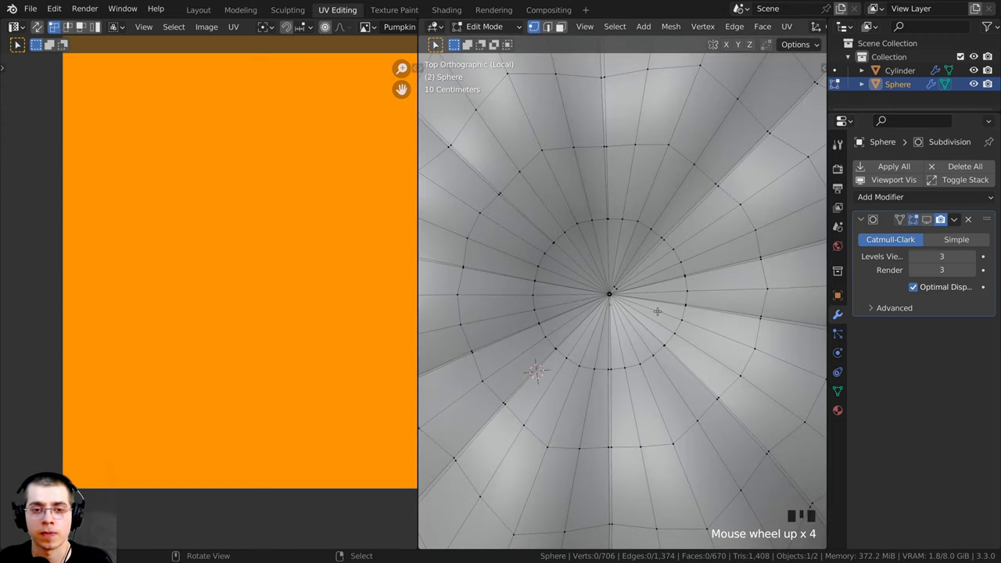
pyautogui.press('z')
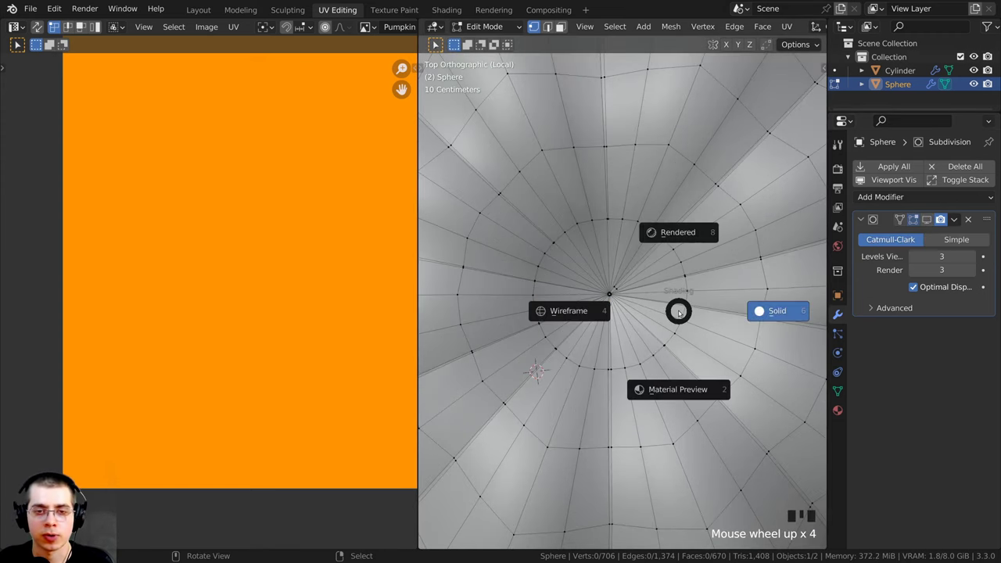
pyautogui.click(564, 312)
pyautogui.keyDown('shift'); pyautogui.moveTo(564, 311); pyautogui.dragTo(594, 313, button='middle'); pyautogui.keyUp('shift')
pyautogui.scroll(3, 616, 314)
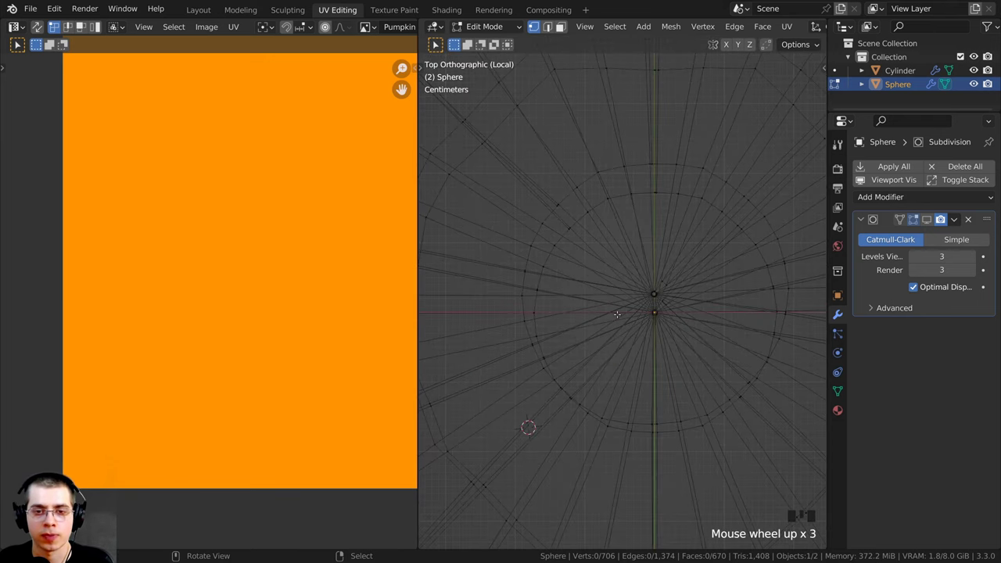
# Box-select the small clusters of vertices at both the top and bottom poles from the top view.
pyautogui.scroll(-2, 275, 130)
pyautogui.moveTo(294, 196); pyautogui.dragTo(227, 223, button='middle')
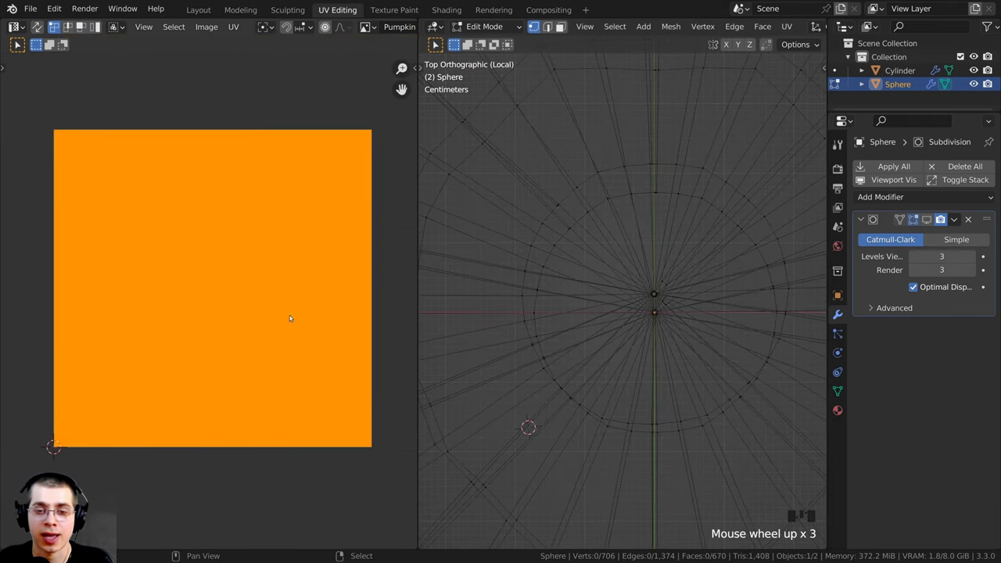
pyautogui.moveTo(595, 295); pyautogui.dragTo(578, 293, button='middle')
pyautogui.press('KP_7')
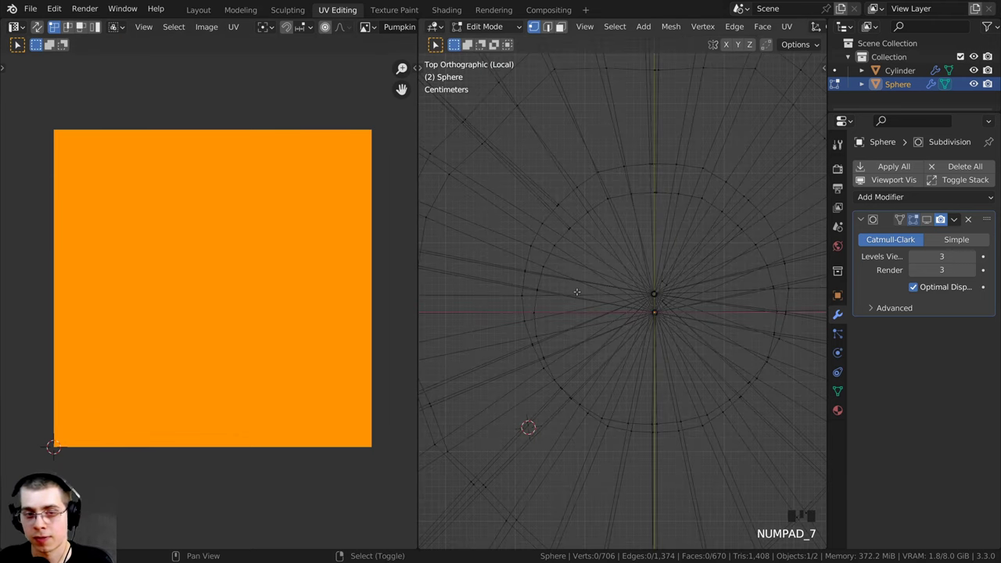
pyautogui.scroll(1, 653, 283)
pyautogui.scroll(2, 653, 292)
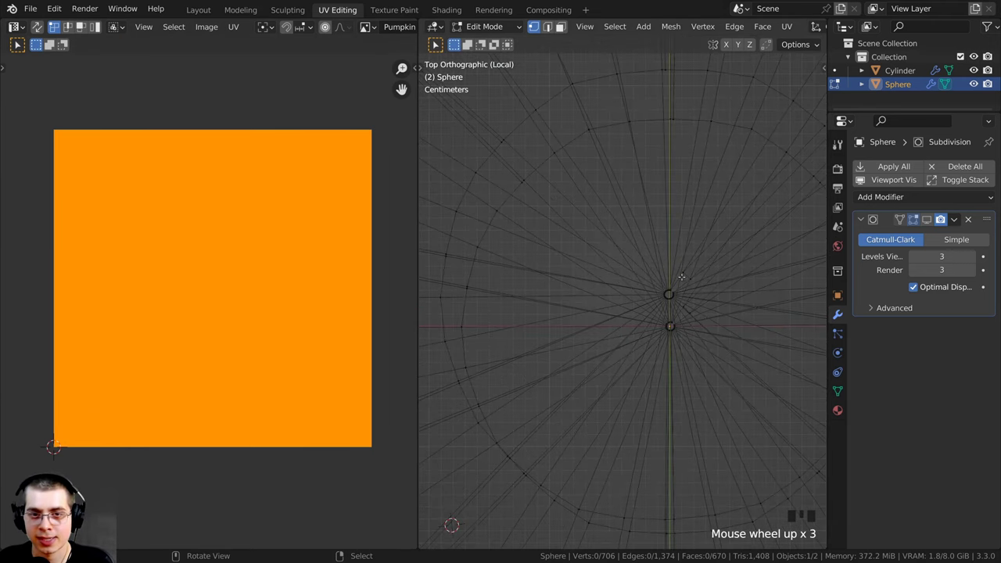
pyautogui.scroll(-4, 675, 275)
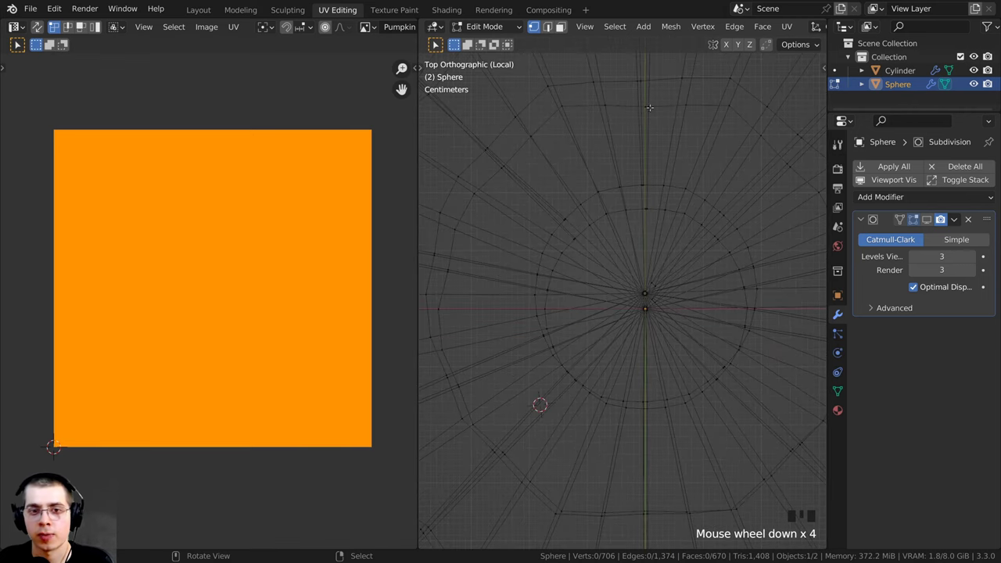
pyautogui.scroll(3, 624, 279)
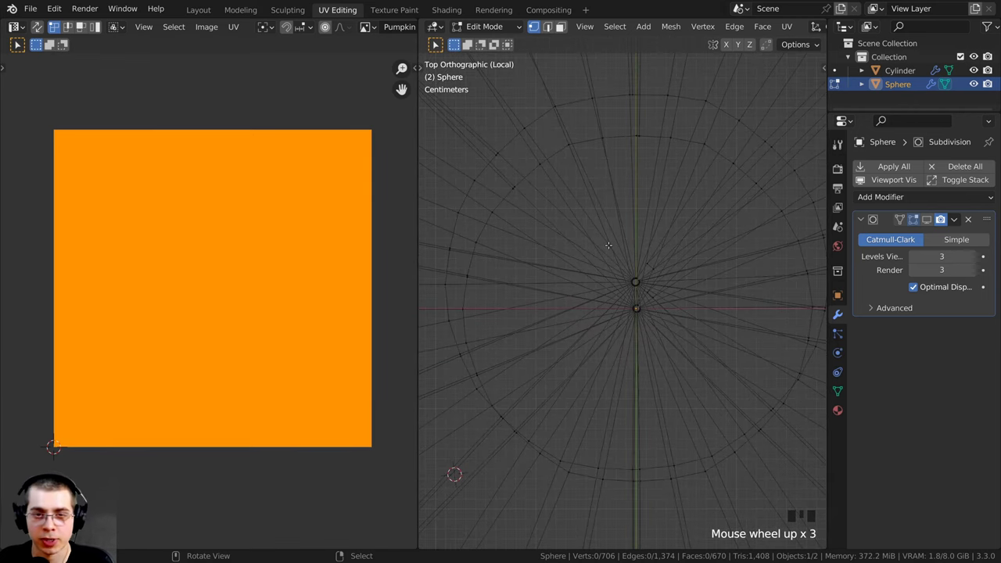
pyautogui.press('b')
pyautogui.moveTo(601, 231); pyautogui.dragTo(680, 340)
pyautogui.scroll(4, 680, 237)
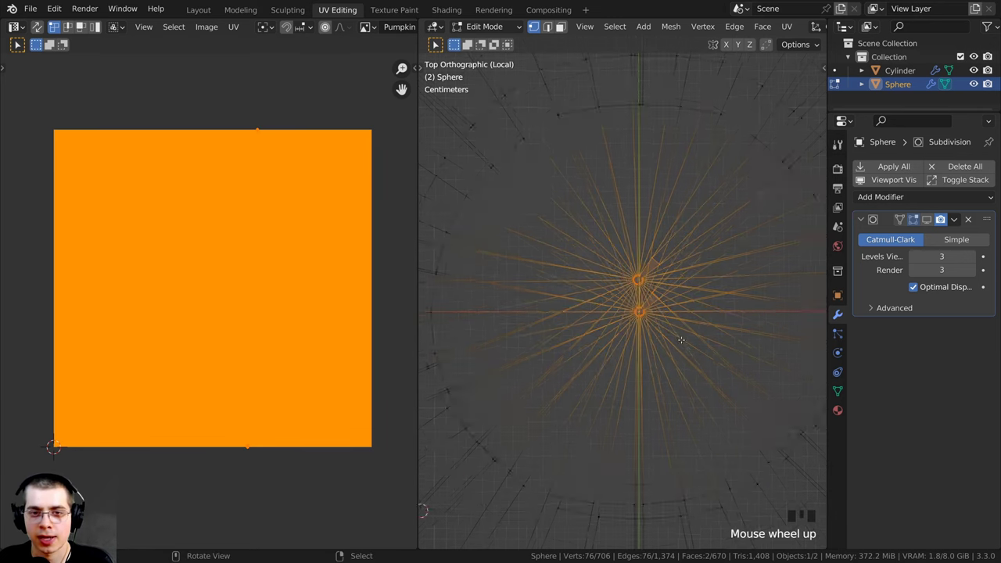
pyautogui.scroll(-7, 647, 300)
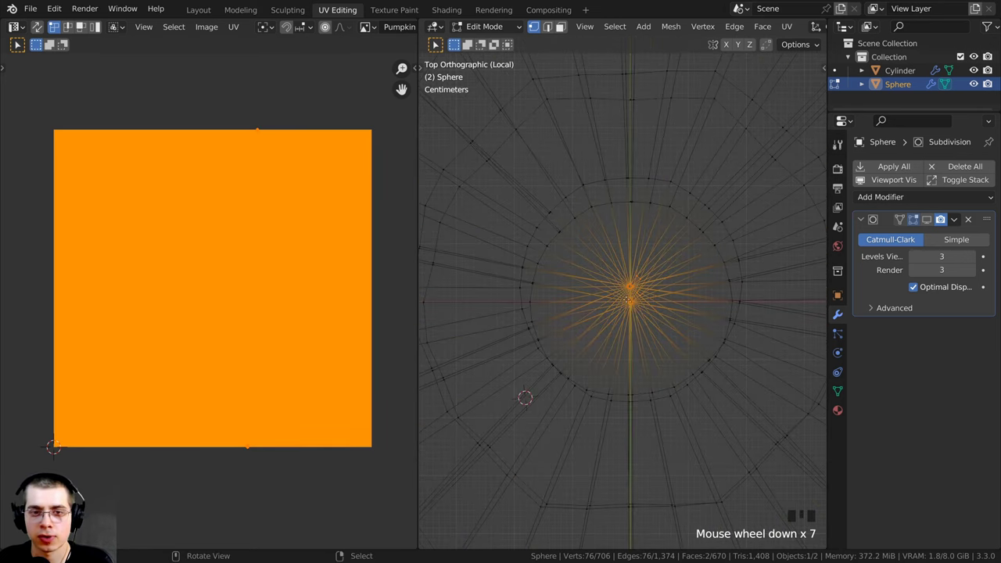
# Return the viewport to solid shading and view the whole pumpkin body with its upper pole in sight.
pyautogui.press('z')
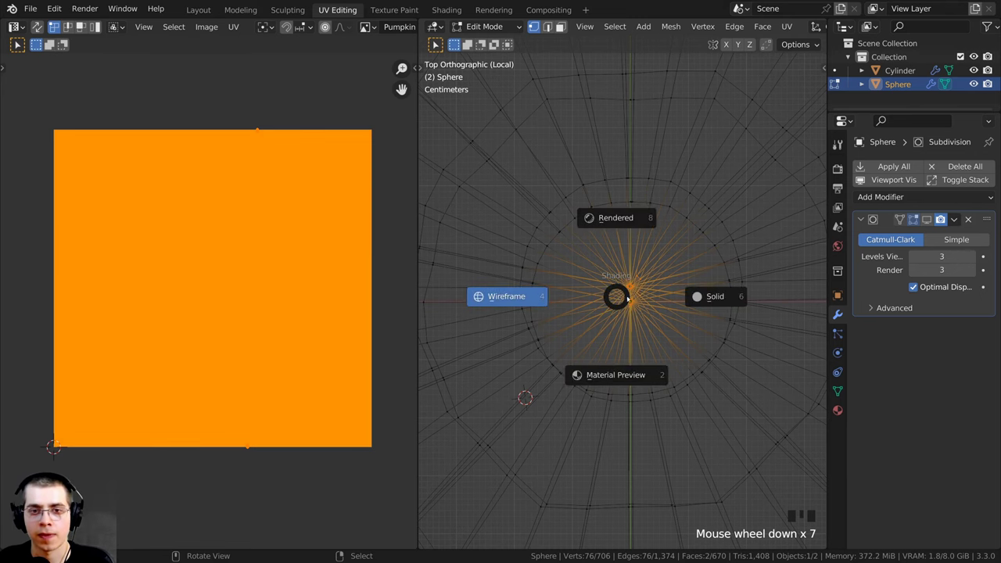
pyautogui.click(710, 294)
pyautogui.moveTo(710, 295); pyautogui.dragTo(665, 196, button='middle')
pyautogui.scroll(-7, 664, 195)
pyautogui.scroll(2, 662, 190)
pyautogui.moveTo(686, 353); pyautogui.dragTo(672, 325, button='middle')
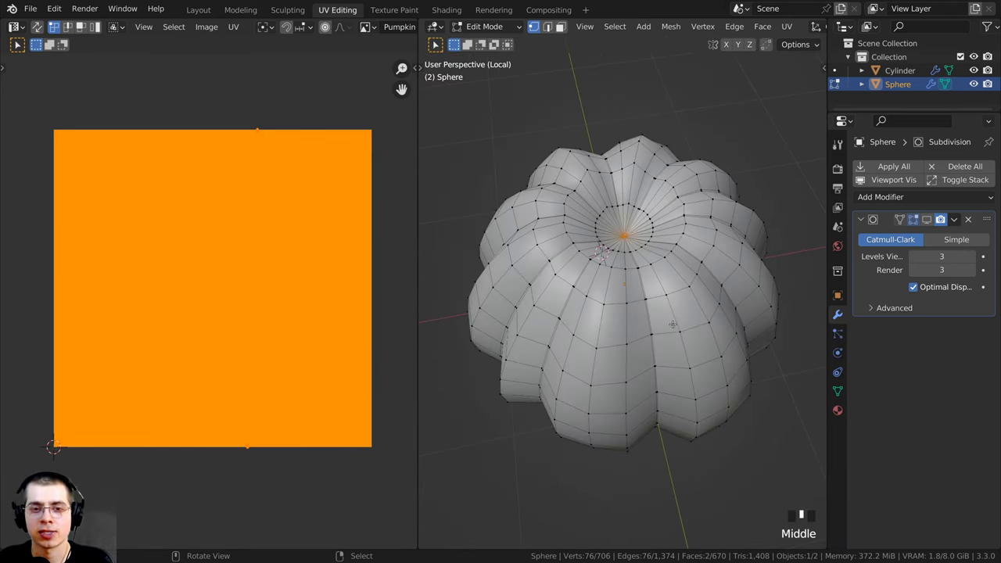
# Examine the selected pole vertices and the creases between the ribs from several angles.
pyautogui.moveTo(569, 265); pyautogui.dragTo(589, 222, button='middle')
pyautogui.scroll(4, 644, 264)
pyautogui.scroll(-1, 595, 214)
pyautogui.moveTo(689, 238); pyautogui.dragTo(646, 139, button='middle')
pyautogui.scroll(-1, 665, 204)
pyautogui.moveTo(641, 280); pyautogui.dragTo(629, 258, button='middle')
pyautogui.scroll(2, 594, 316)
pyautogui.scroll(-3, 600, 309)
pyautogui.scroll(-1, 662, 314)
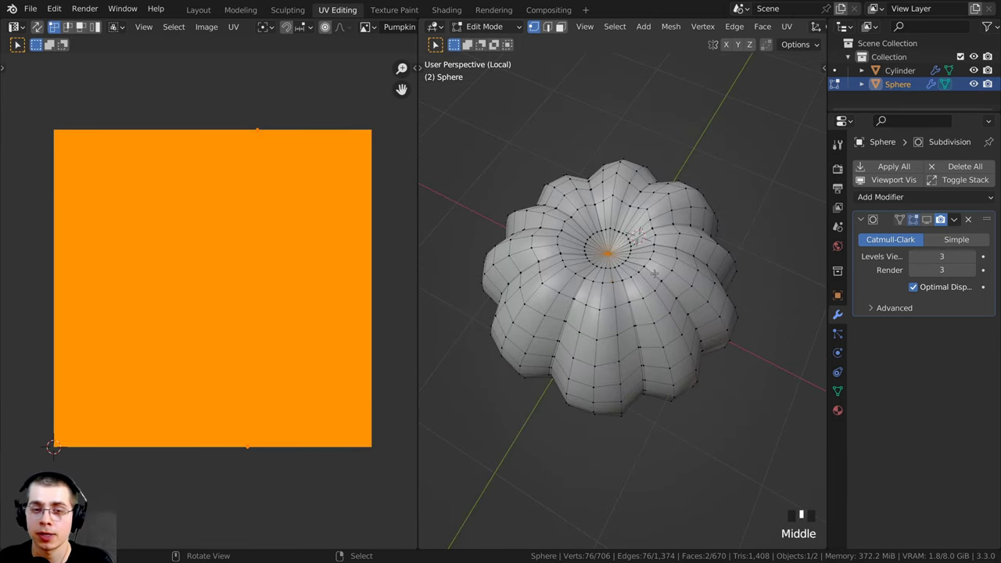
pyautogui.scroll(4, 653, 273)
pyautogui.scroll(-2, 659, 283)
pyautogui.moveTo(653, 274); pyautogui.dragTo(627, 247, button='middle')
# Add the pole-to-pole edge loop along the front crease to the selection, working from the top view.
pyautogui.press('KP_7')
pyautogui.scroll(5, 653, 280)
pyautogui.scroll(3, 627, 246)
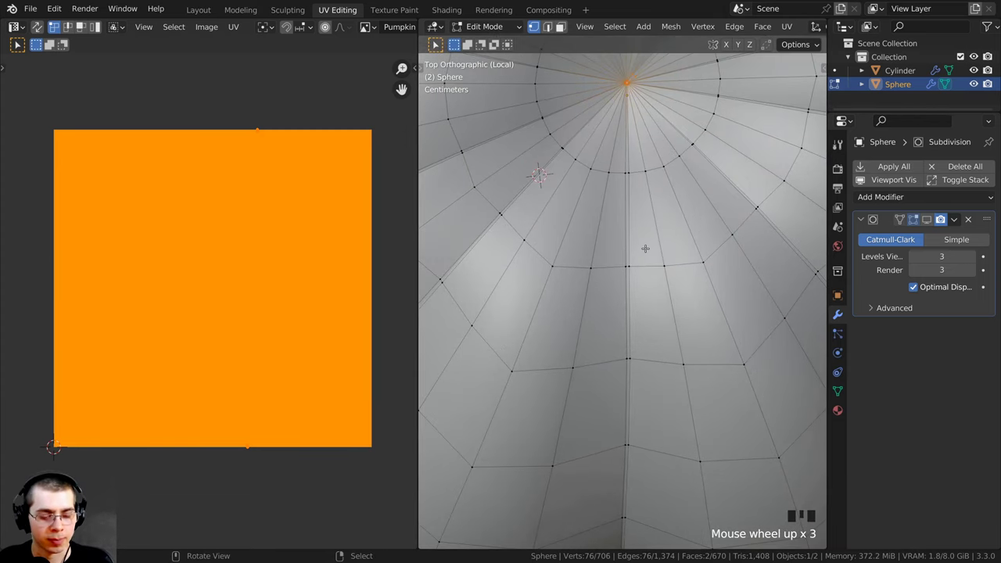
pyautogui.keyDown('alt'); pyautogui.keyDown('shift'); pyautogui.rightClick(628, 206); pyautogui.keyUp('shift'); pyautogui.keyUp('alt')
pyautogui.keyDown('shift'); pyautogui.moveTo(613, 173); pyautogui.dragTo(590, 258, button='middle'); pyautogui.keyUp('shift')
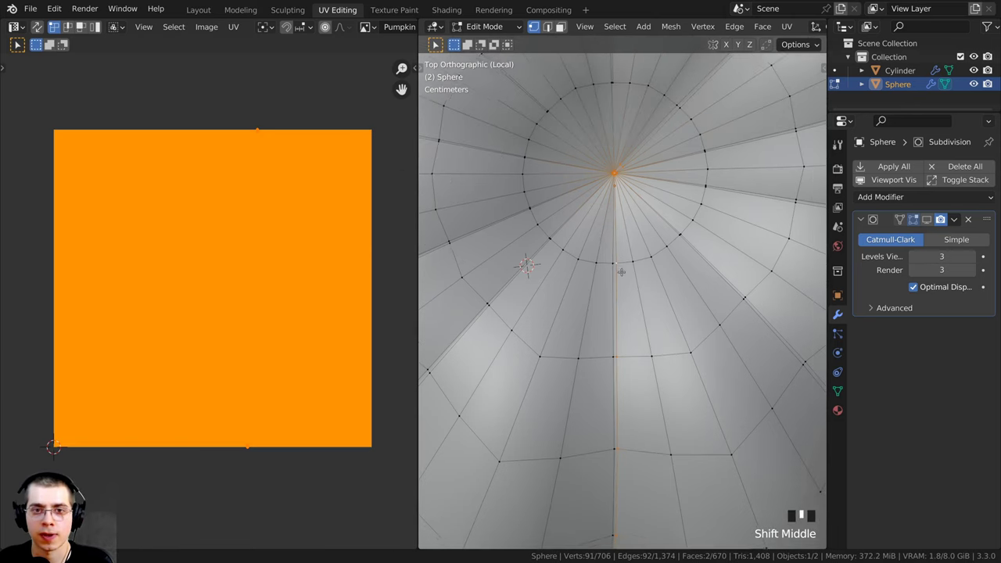
pyautogui.scroll(3, 594, 250)
pyautogui.scroll(1, 611, 133)
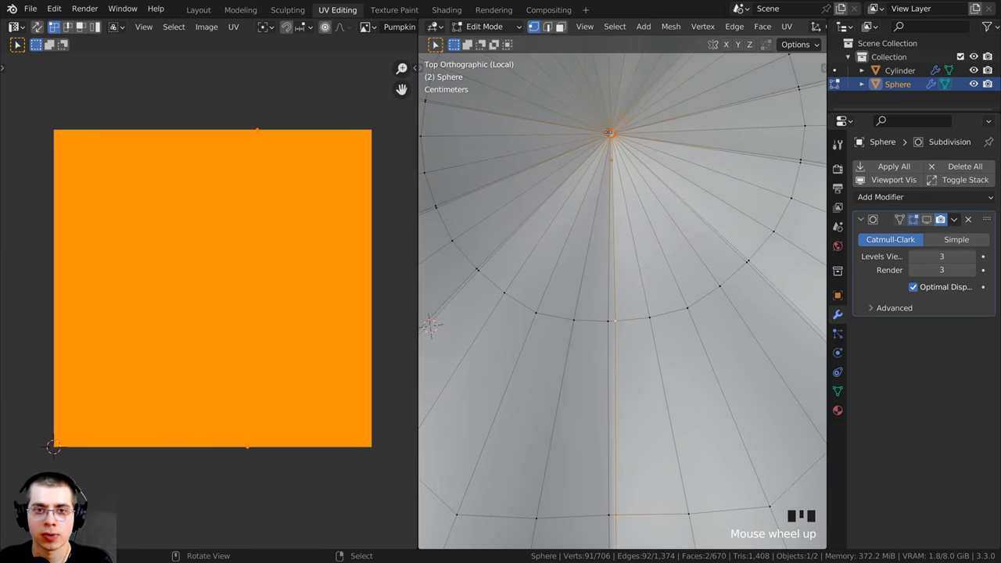
pyautogui.scroll(-10, 662, 415)
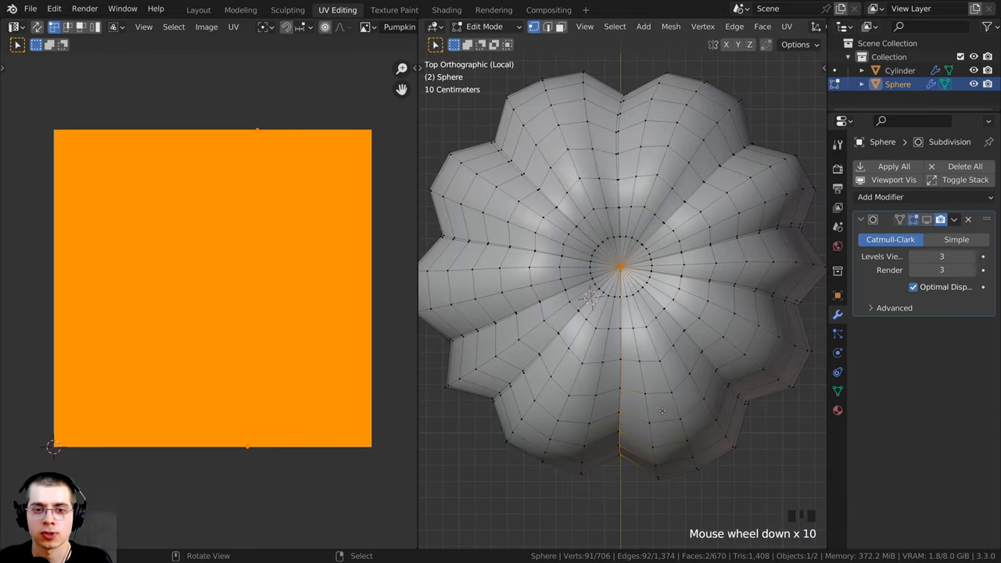
# Add the edge loop along a side crease, about a quarter turn from the front one, to the selection from underneath.
pyautogui.moveTo(662, 415); pyautogui.dragTo(641, 303, button='middle')
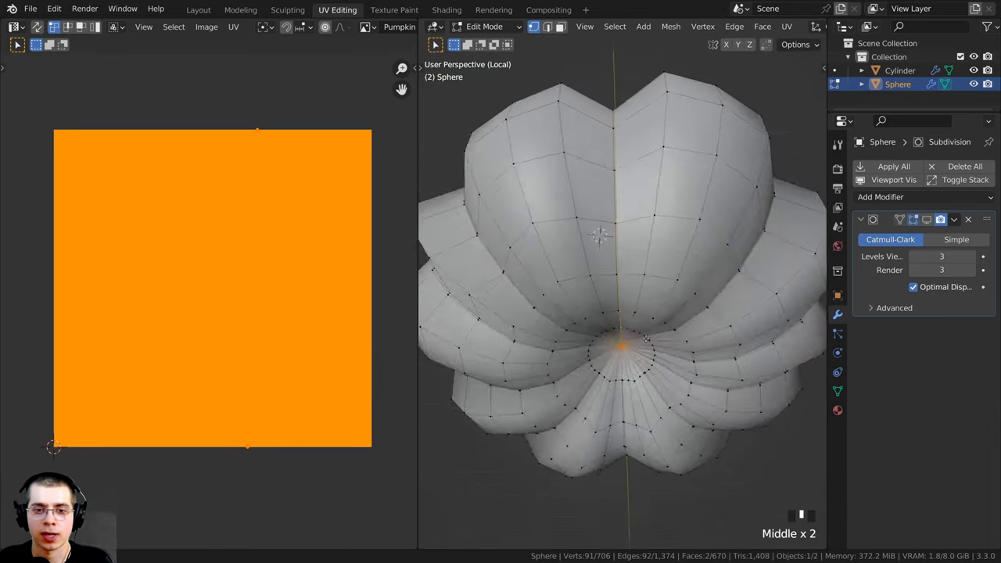
pyautogui.scroll(4, 641, 303)
pyautogui.scroll(3, 641, 303)
pyautogui.scroll(-5, 631, 360)
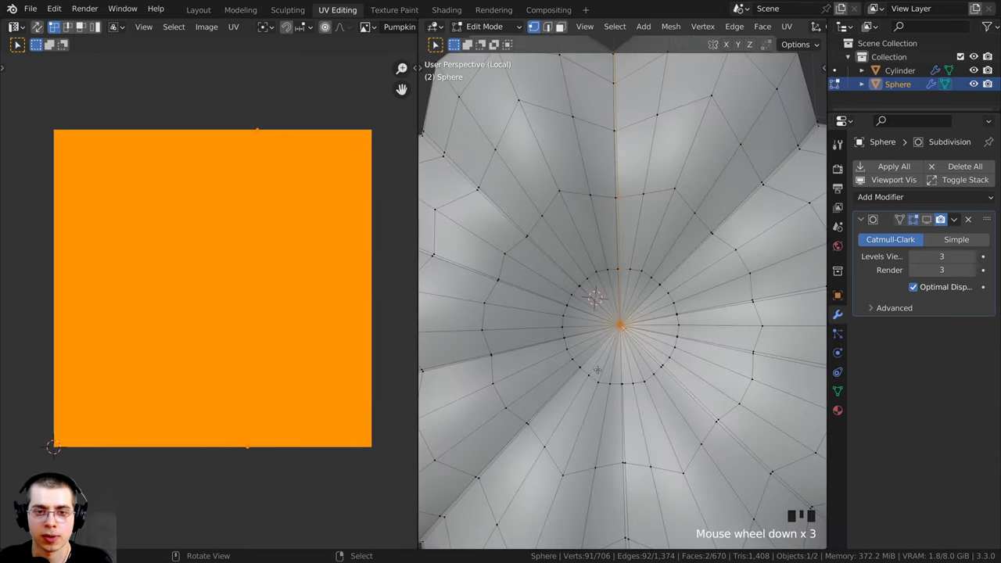
pyautogui.scroll(2, 616, 333)
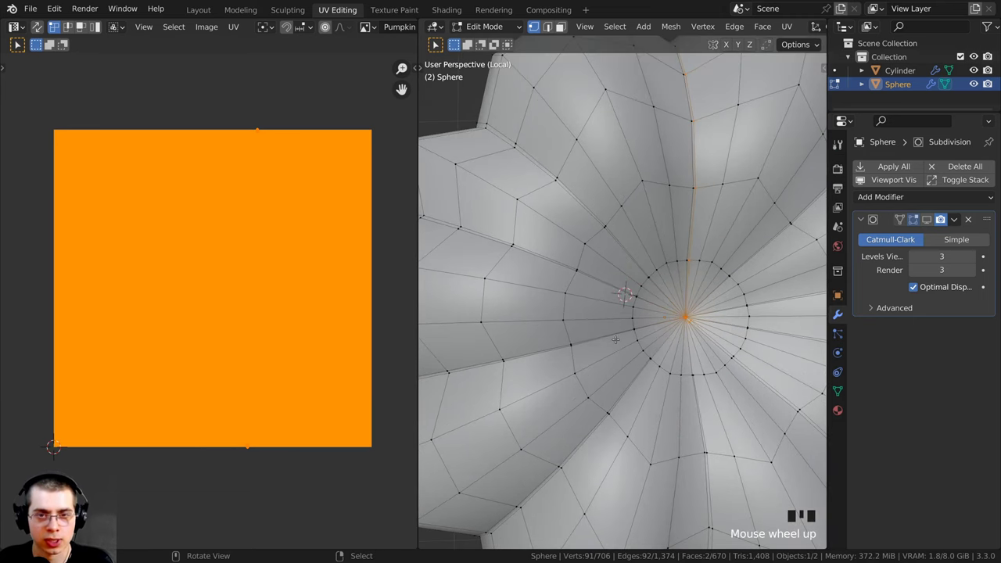
pyautogui.keyDown('alt'); pyautogui.keyDown('shift'); pyautogui.rightClick(595, 334); pyautogui.keyUp('shift'); pyautogui.keyUp('alt')
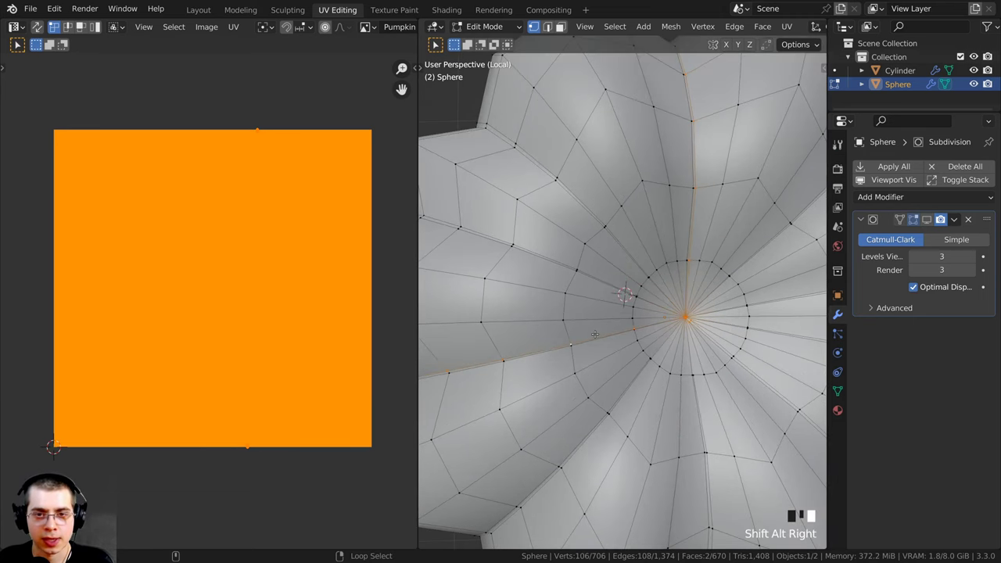
pyautogui.keyDown('shift'); pyautogui.moveTo(598, 337); pyautogui.dragTo(595, 317, button='middle'); pyautogui.keyUp('shift')
pyautogui.scroll(3, 598, 326)
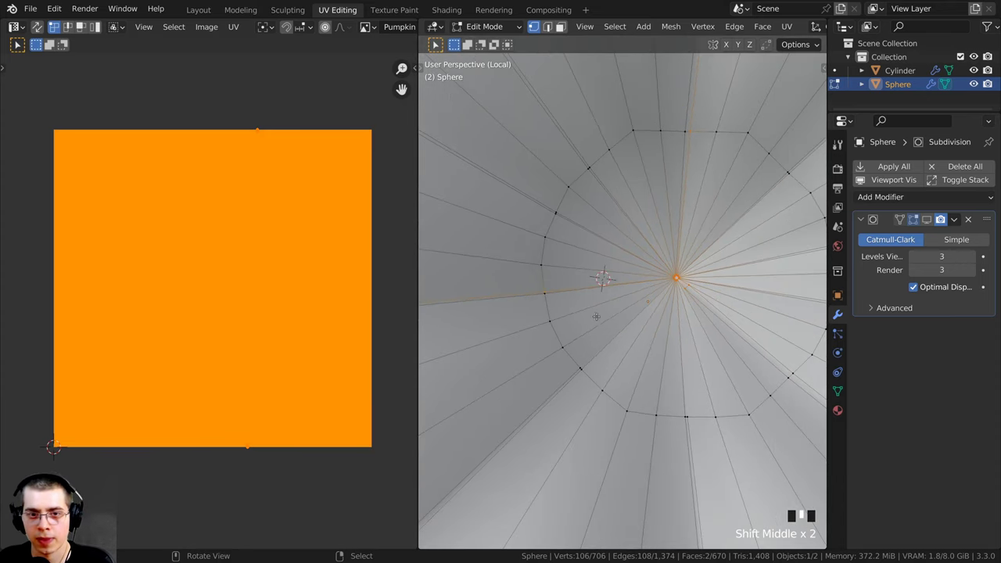
# Add one edge loop of the crease opposite the front one to the selection, using the neighbouring loop instead of the first pick.
pyautogui.keyDown('shift'); pyautogui.moveTo(670, 355); pyautogui.dragTo(630, 329, button='middle'); pyautogui.keyUp('shift')
pyautogui.scroll(-1, 612, 321)
pyautogui.scroll(1, 605, 304)
pyautogui.scroll(1, 605, 304)
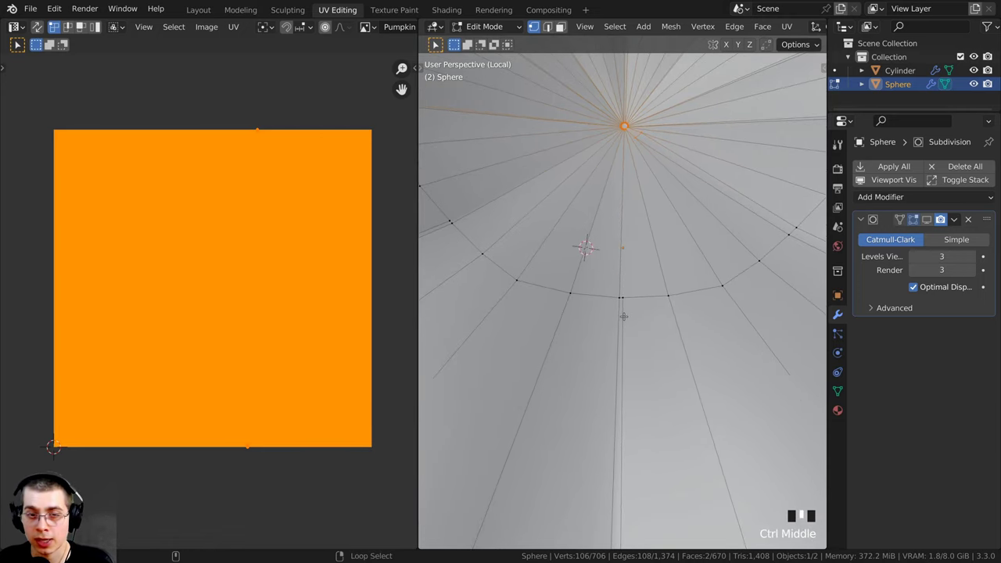
pyautogui.keyDown('alt'); pyautogui.keyDown('shift'); pyautogui.rightClick(623, 316); pyautogui.keyUp('shift'); pyautogui.keyUp('alt')
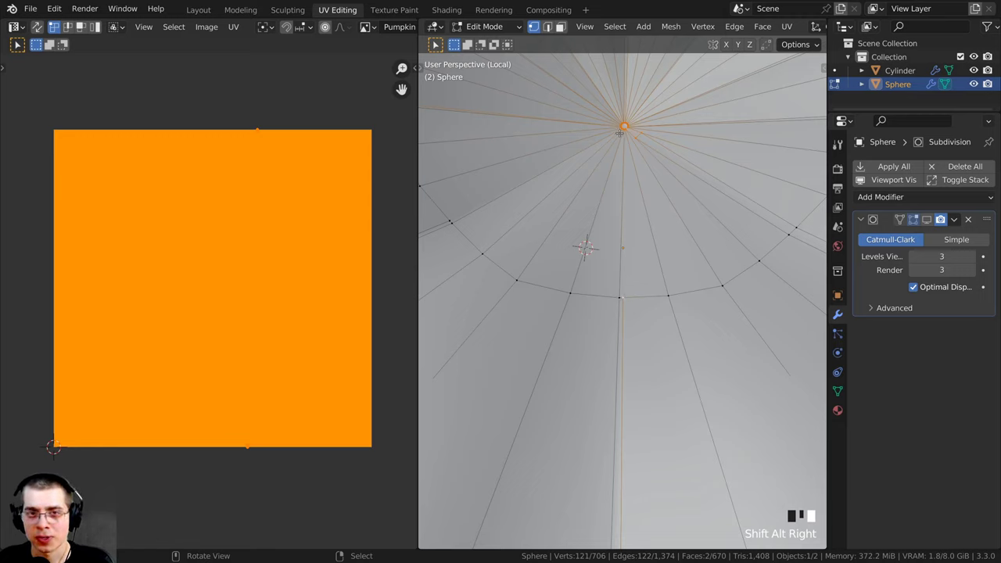
pyautogui.keyDown('alt'); pyautogui.keyDown('shift'); pyautogui.rightClick(625, 314); pyautogui.keyUp('shift'); pyautogui.keyUp('alt')
pyautogui.keyDown('shift'); pyautogui.moveTo(609, 378); pyautogui.dragTo(610, 341, button='middle'); pyautogui.keyUp('shift')
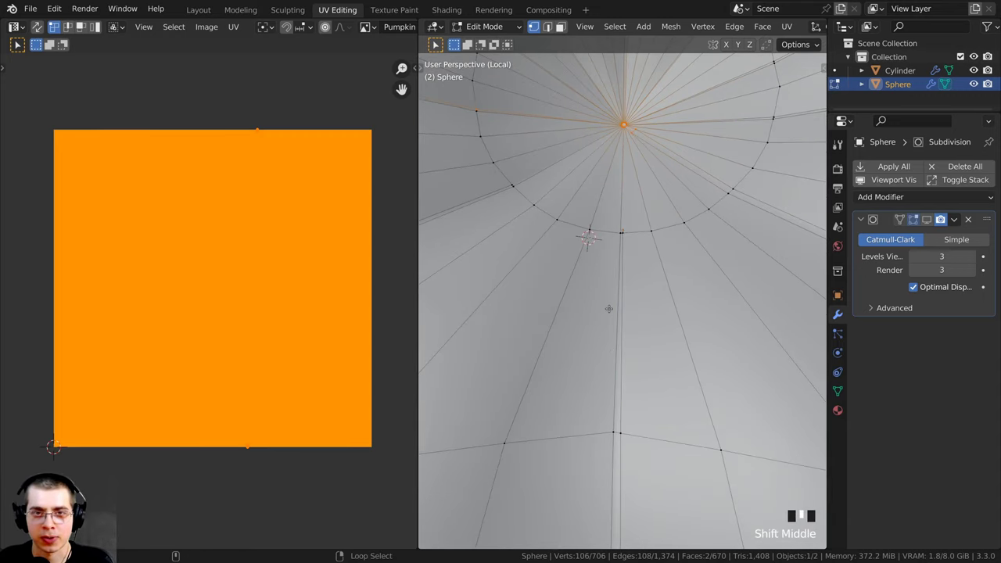
pyautogui.keyDown('alt'); pyautogui.keyDown('shift'); pyautogui.rightClick(610, 307); pyautogui.keyUp('shift'); pyautogui.keyUp('alt')
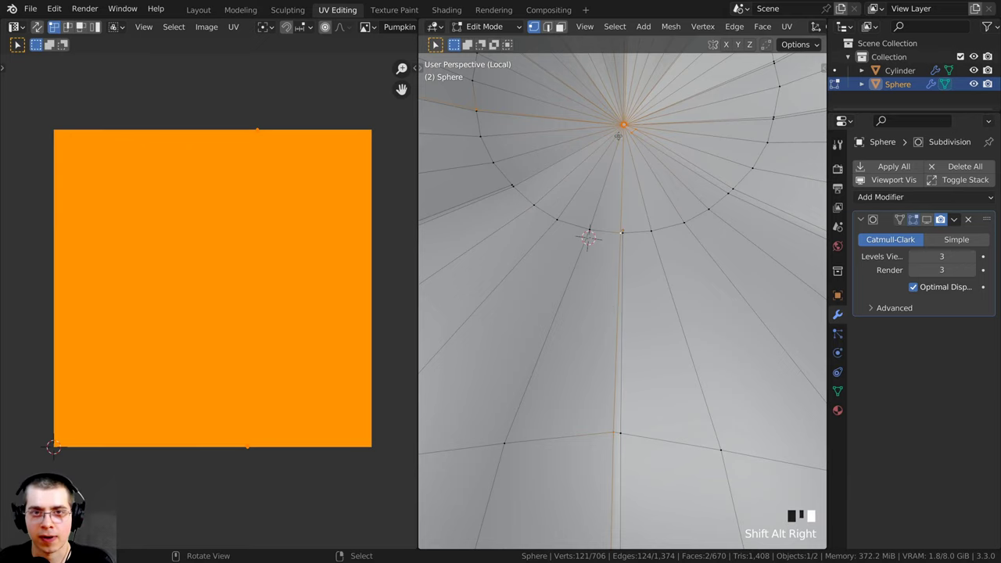
# Add an edge loop along the crease on the remaining side of the body to the selection.
pyautogui.scroll(-4, 622, 286)
pyautogui.moveTo(621, 285); pyautogui.dragTo(533, 302, button='middle')
pyautogui.scroll(-3, 617, 297)
pyautogui.scroll(3, 617, 365)
pyautogui.scroll(3, 617, 365)
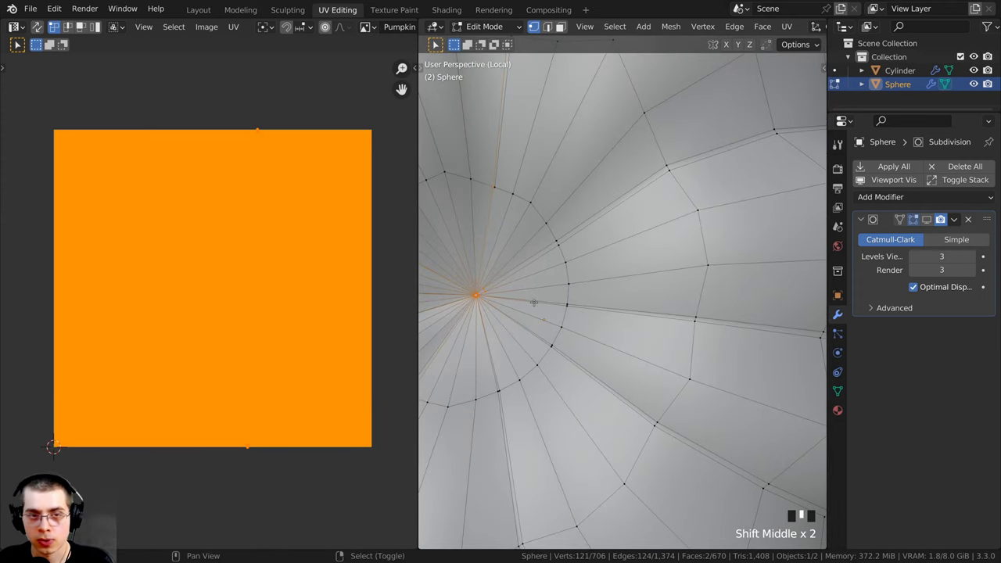
pyautogui.keyDown('alt'); pyautogui.keyDown('shift'); pyautogui.rightClick(588, 309); pyautogui.keyUp('shift'); pyautogui.keyUp('alt')
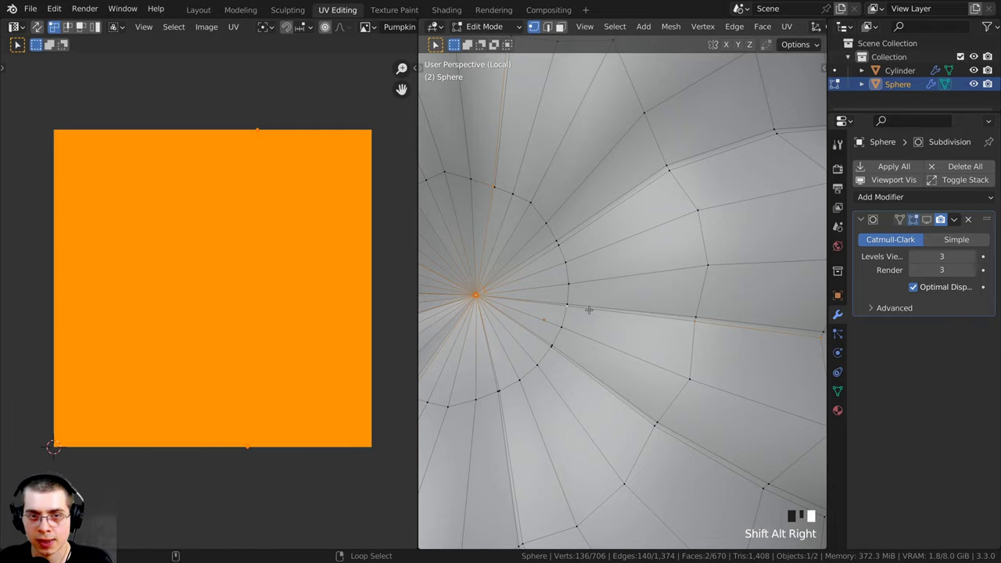
# Mark the selected pole-to-pole crease edge loops of the pumpkin body as UV seams.
pyautogui.scroll(-6, 661, 349)
pyautogui.moveTo(661, 391)
pyautogui.mouseDown(button='middle')
pyautogui.moveTo(576, 319)
pyautogui.moveTo(607, 288)
pyautogui.moveTo(553, 371)
pyautogui.moveTo(649, 228)
pyautogui.mouseUp(button='middle')
pyautogui.scroll(4, 607, 287)
pyautogui.scroll(-6, 608, 287)
pyautogui.hotkey('shift', 'z')
pyautogui.moveTo(683, 168); pyautogui.dragTo(693, 345, button='middle')
pyautogui.hotkey('shift', 'z')
pyautogui.keyDown('shift'); pyautogui.moveTo(614, 183); pyautogui.dragTo(616, 298, button='middle'); pyautogui.keyUp('shift')
pyautogui.scroll(2, 616, 298)
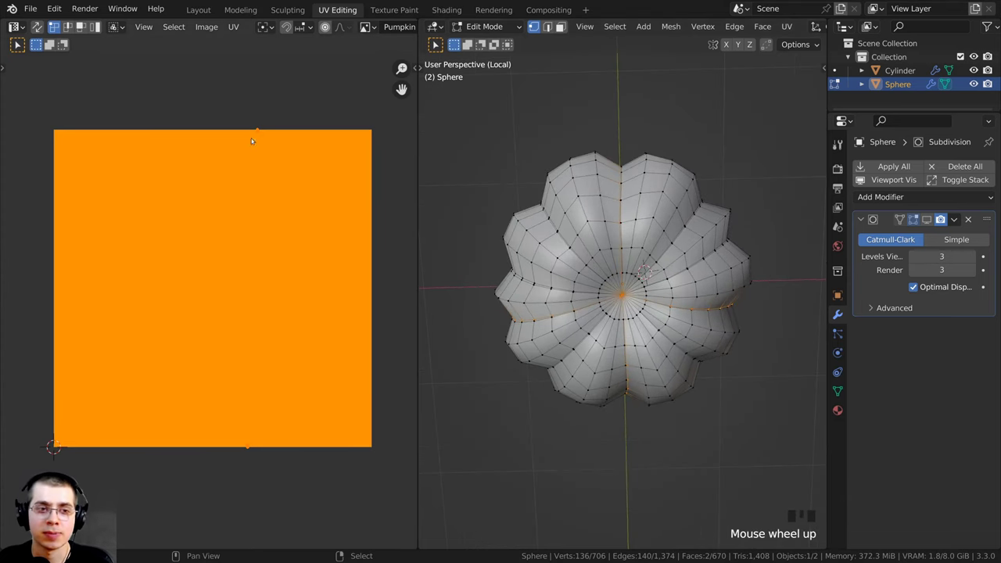
pyautogui.moveTo(665, 232); pyautogui.dragTo(665, 226, button='middle')
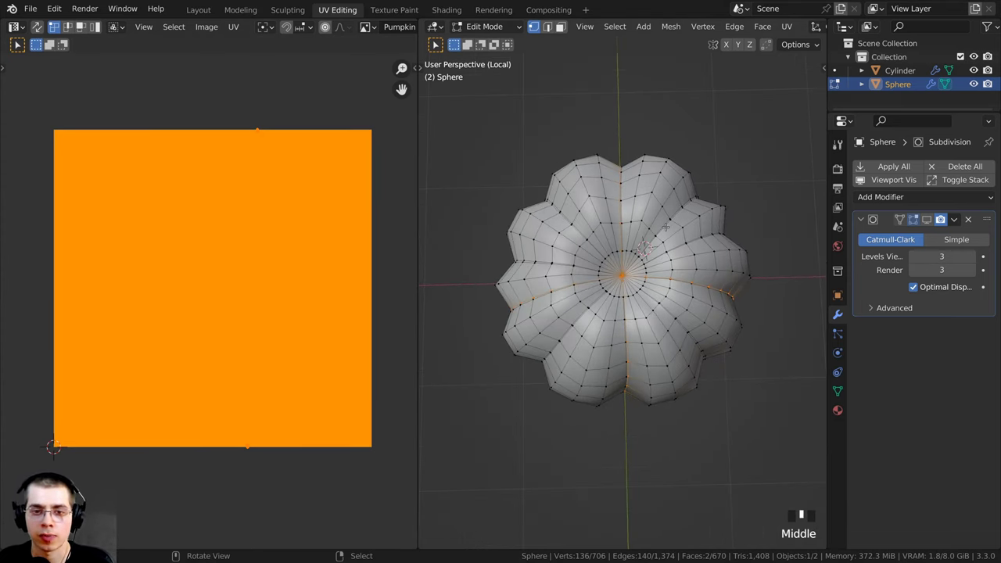
pyautogui.press('u')
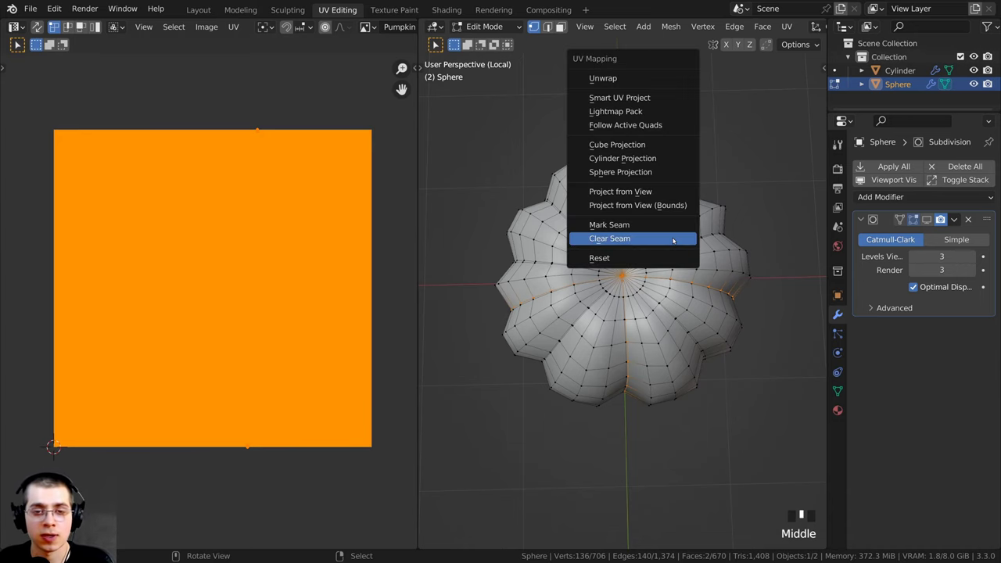
pyautogui.click(625, 229)
# Select the entire body mesh and unwrap it along the marked seams.
pyautogui.scroll(4, 612, 369)
pyautogui.scroll(-1, 613, 351)
pyautogui.moveTo(614, 345); pyautogui.dragTo(663, 290, button='middle')
pyautogui.scroll(2, 641, 230)
pyautogui.press('a')
pyautogui.press('a')
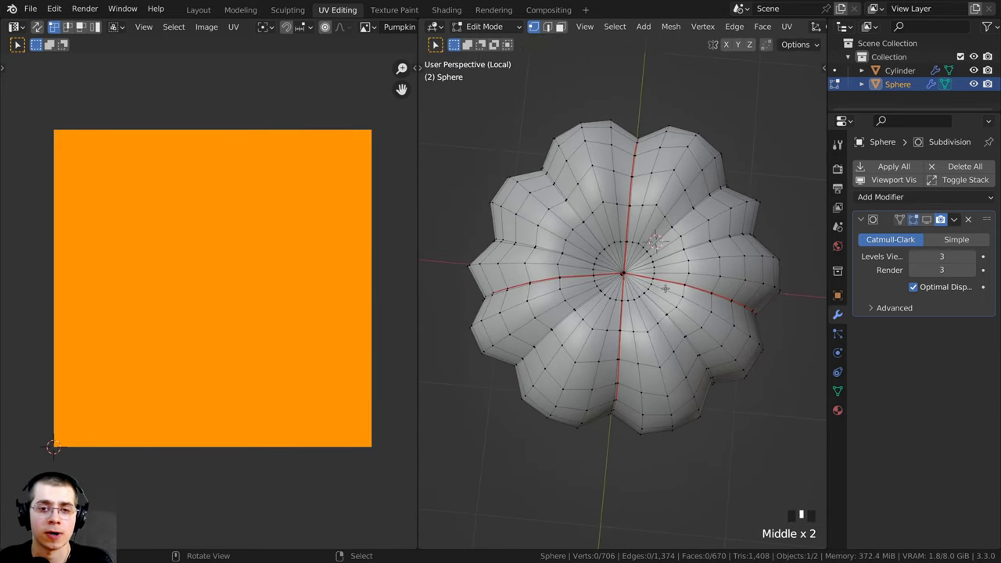
pyautogui.press('a')
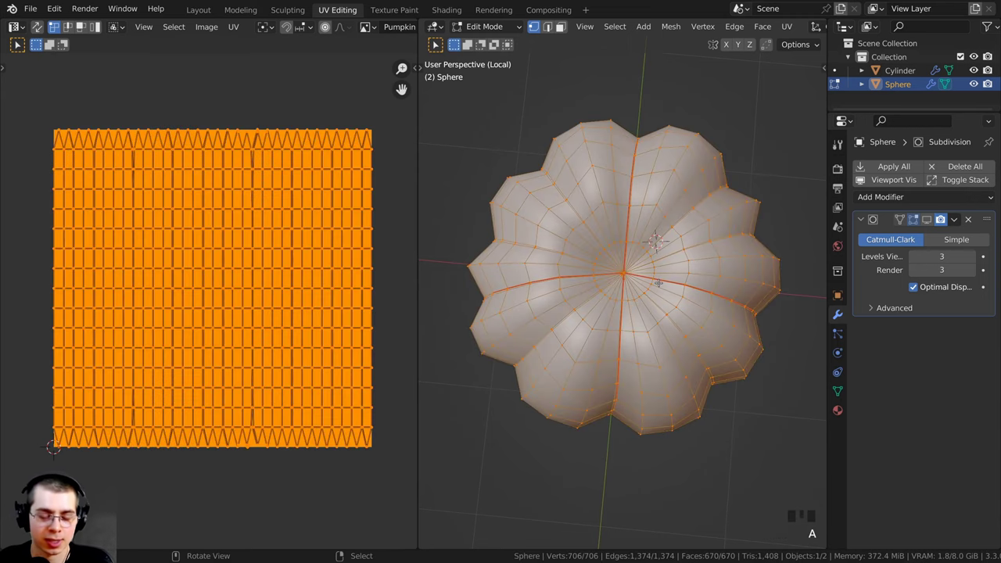
pyautogui.moveTo(661, 284); pyautogui.dragTo(677, 268, button='middle')
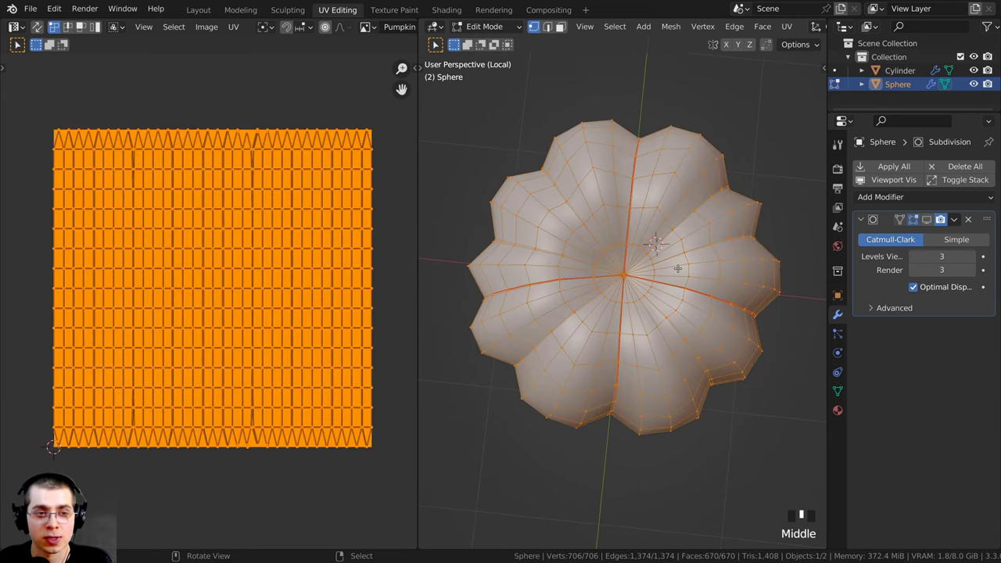
pyautogui.press('u')
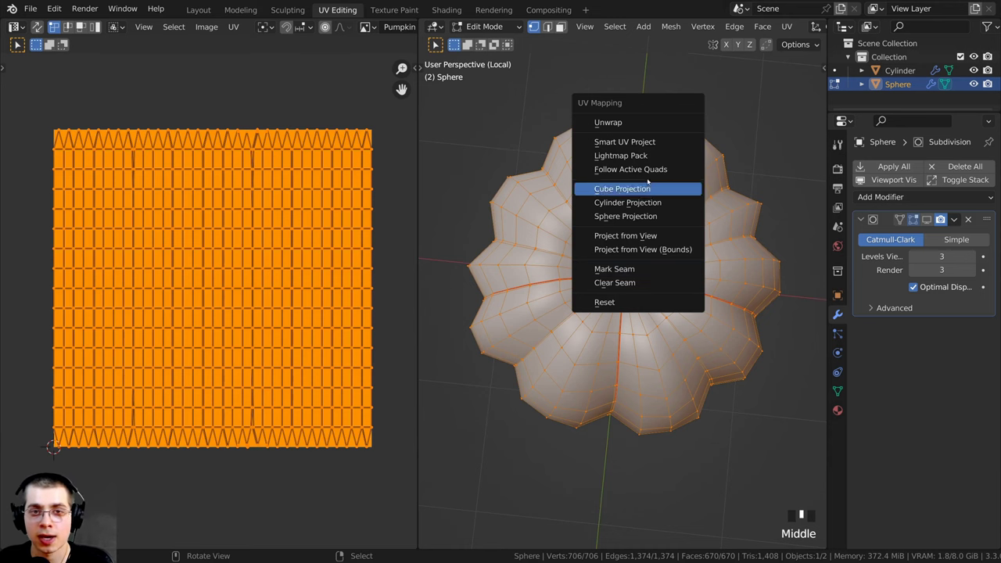
pyautogui.click(607, 122)
pyautogui.scroll(1, 252, 266)
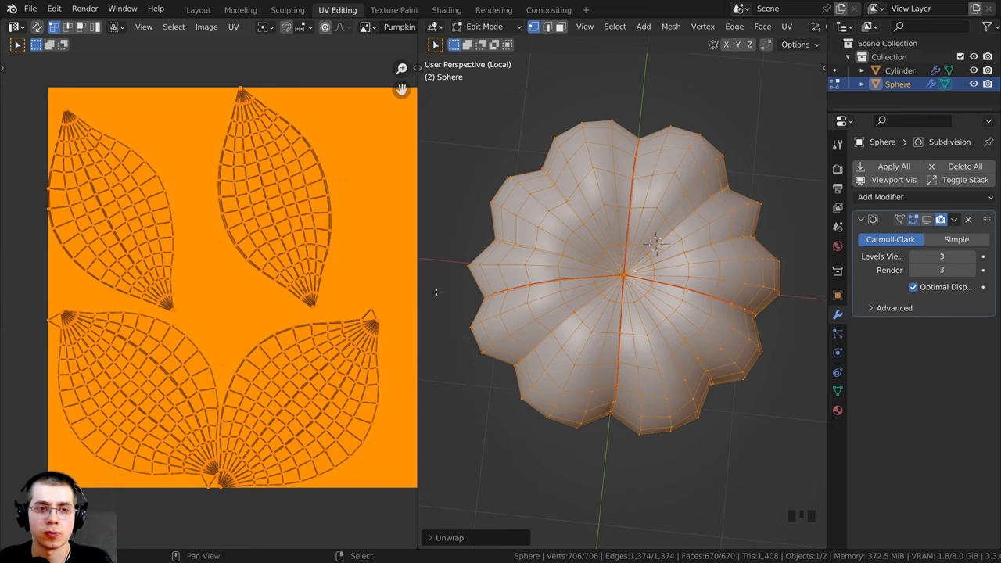
# Examine how the quarters between the seams map to the UV islands by box-selecting parts of each, then reselect the whole mesh.
pyautogui.moveTo(436, 291); pyautogui.dragTo(485, 281, button='middle')
pyautogui.scroll(2, 485, 281)
pyautogui.press('a')
pyautogui.press('b')
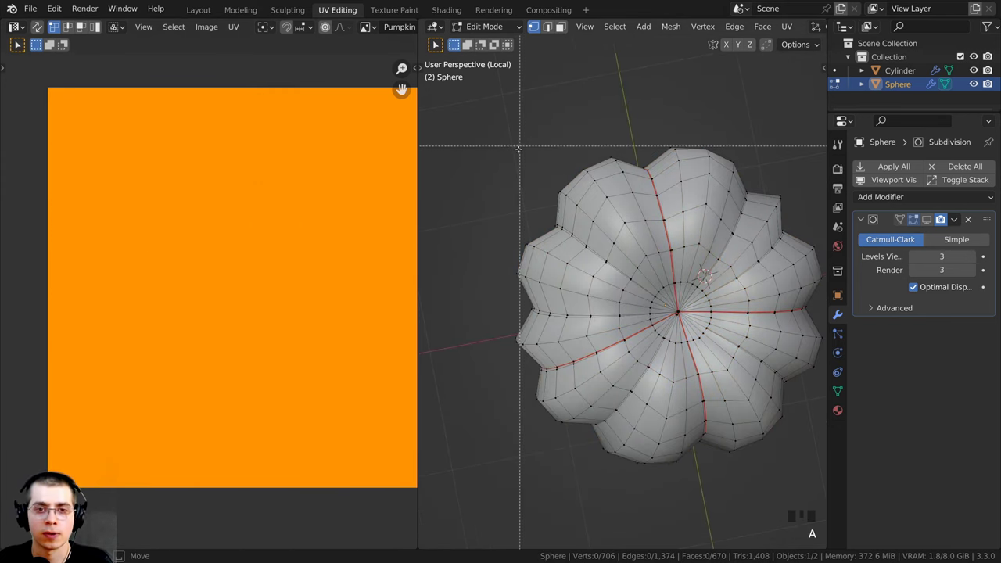
pyautogui.moveTo(521, 153); pyautogui.dragTo(649, 319)
pyautogui.scroll(-1, 624, 289)
pyautogui.moveTo(624, 289); pyautogui.dragTo(614, 235, button='middle')
pyautogui.press('b')
pyautogui.moveTo(672, 170); pyautogui.dragTo(762, 311)
pyautogui.press('b')
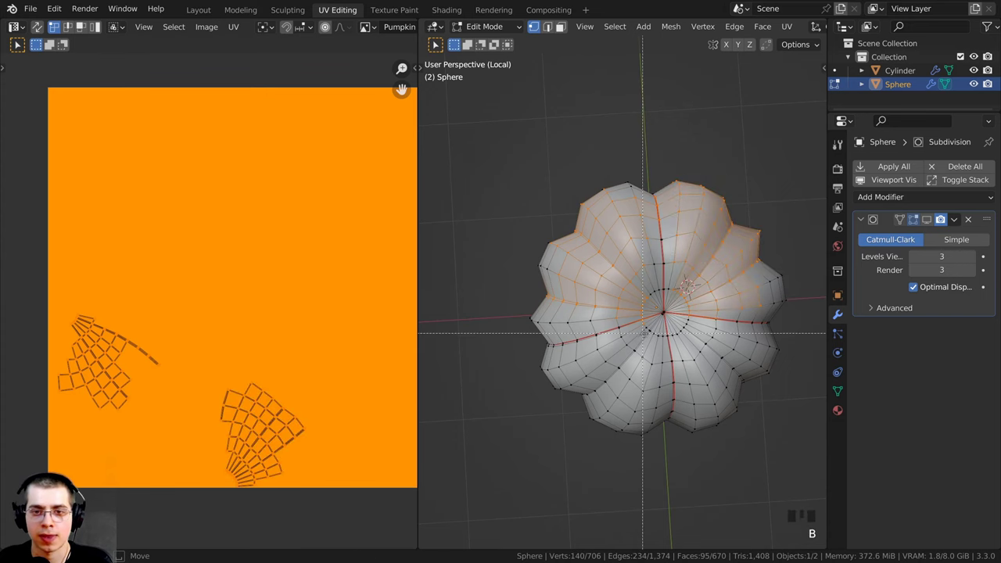
pyautogui.moveTo(643, 333); pyautogui.dragTo(813, 517)
pyautogui.press('b')
pyautogui.moveTo(596, 344); pyautogui.dragTo(647, 419)
pyautogui.moveTo(648, 391); pyautogui.dragTo(355, 346, button='middle')
pyautogui.press('a')
pyautogui.press('a')
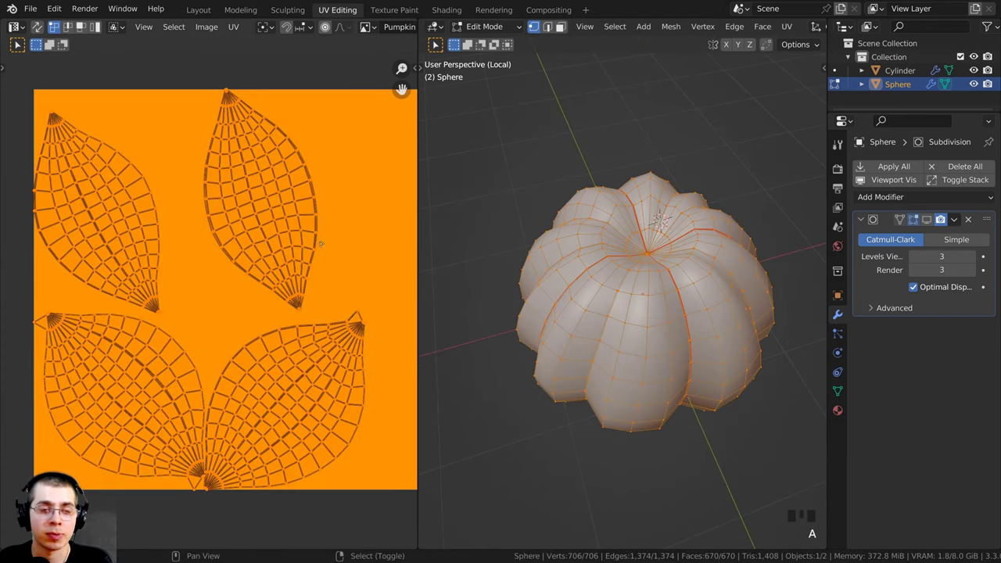
# Deselect all UVs and widen the UV editor so the whole UV square has room for arranging islands.
pyautogui.keyDown('shift'); pyautogui.moveTo(363, 163); pyautogui.dragTo(353, 185, button='middle'); pyautogui.keyUp('shift')
pyautogui.moveTo(304, 134); pyautogui.dragTo(286, 133, button='middle')
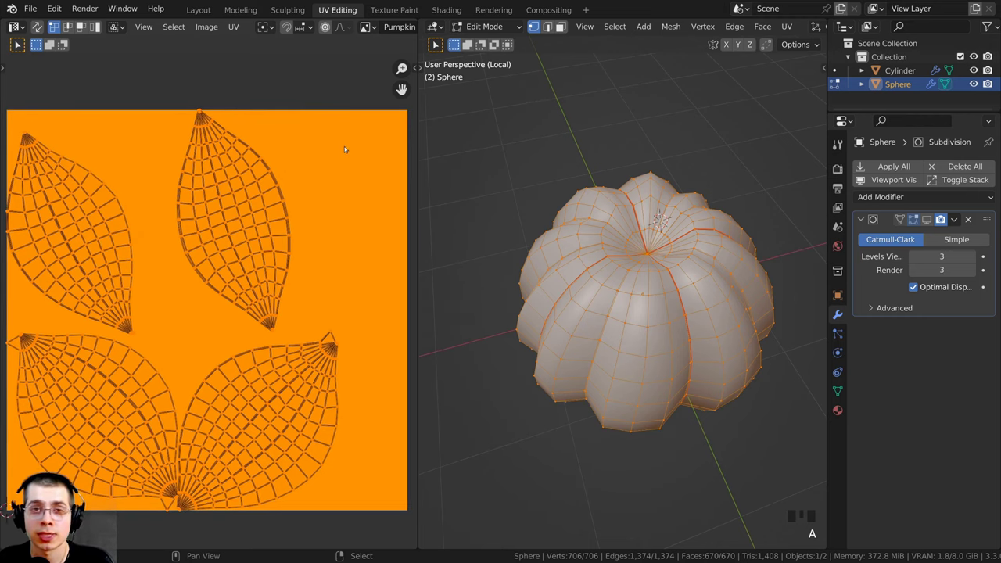
pyautogui.moveTo(343, 161); pyautogui.dragTo(350, 164, button='middle')
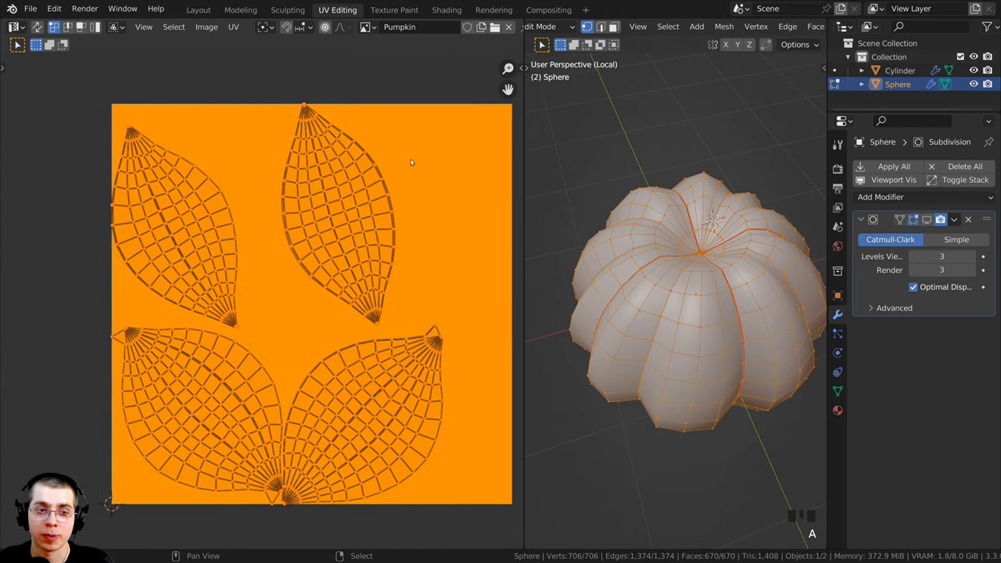
pyautogui.press('a')
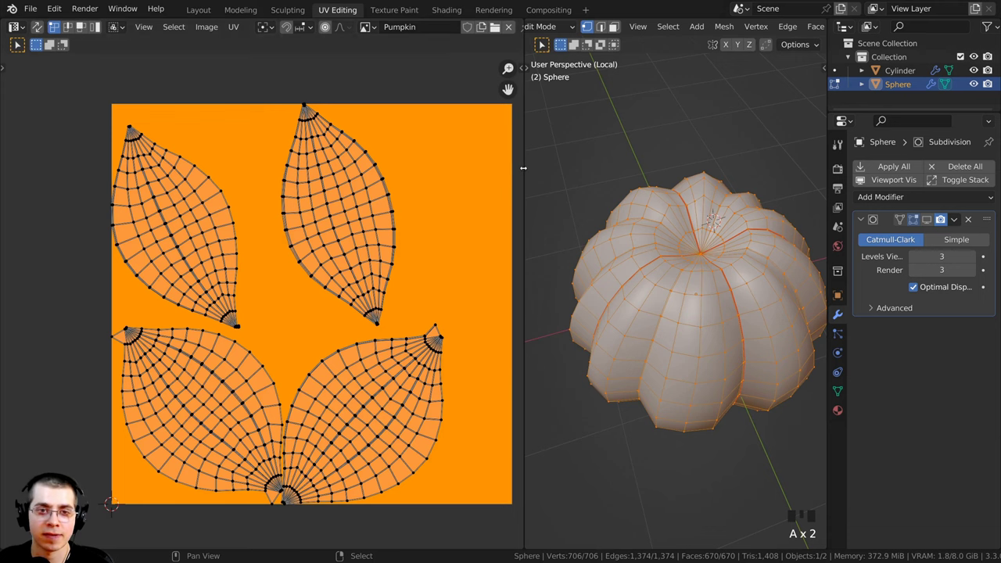
pyautogui.moveTo(523, 167); pyautogui.dragTo(577, 167)
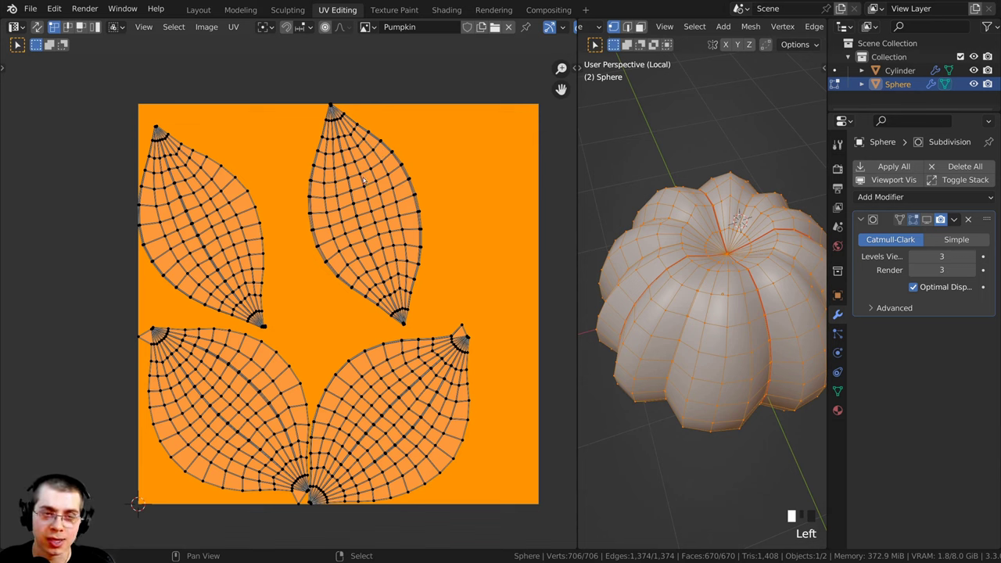
# Rotate the upper-middle UV island slightly counterclockwise and move it into the upper-right corner of the UV square.
pyautogui.press('l')
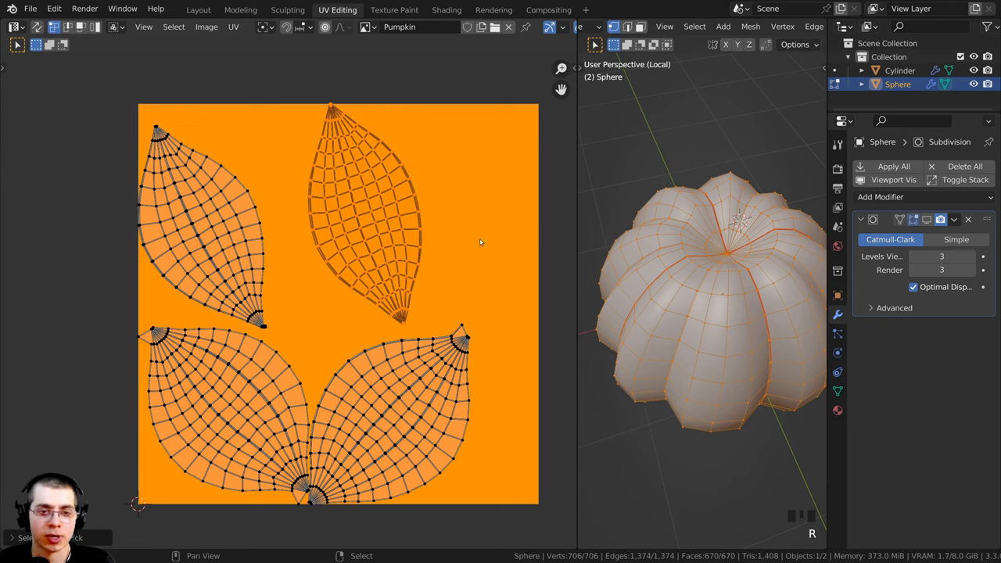
pyautogui.press('r')
pyautogui.click(477, 207)
pyautogui.press('g')
pyautogui.click(538, 202)
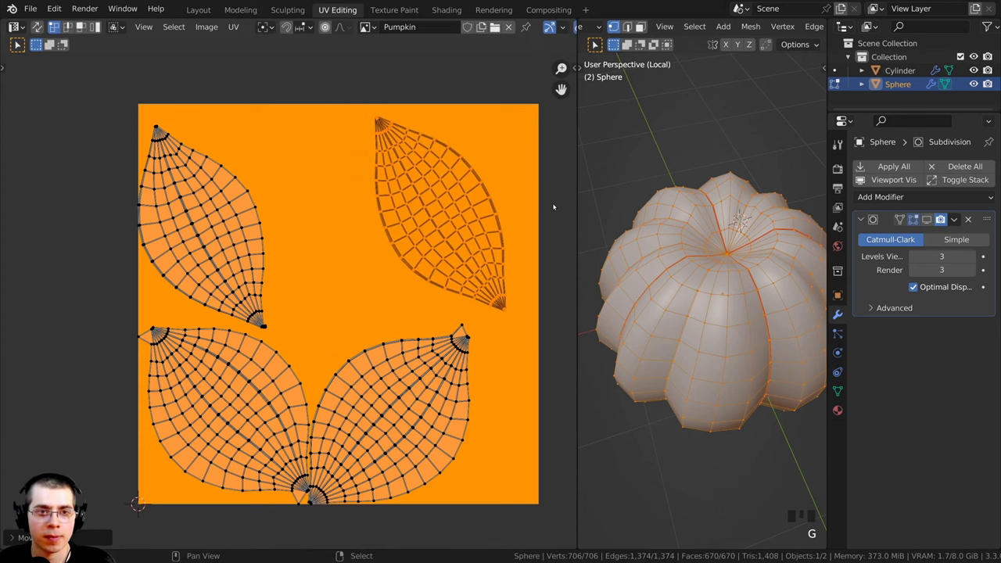
# Scale up the upper-right UV island and reposition it to fill the free space in its corner.
pyautogui.press('s')
pyautogui.click(11, 187)
pyautogui.press('g')
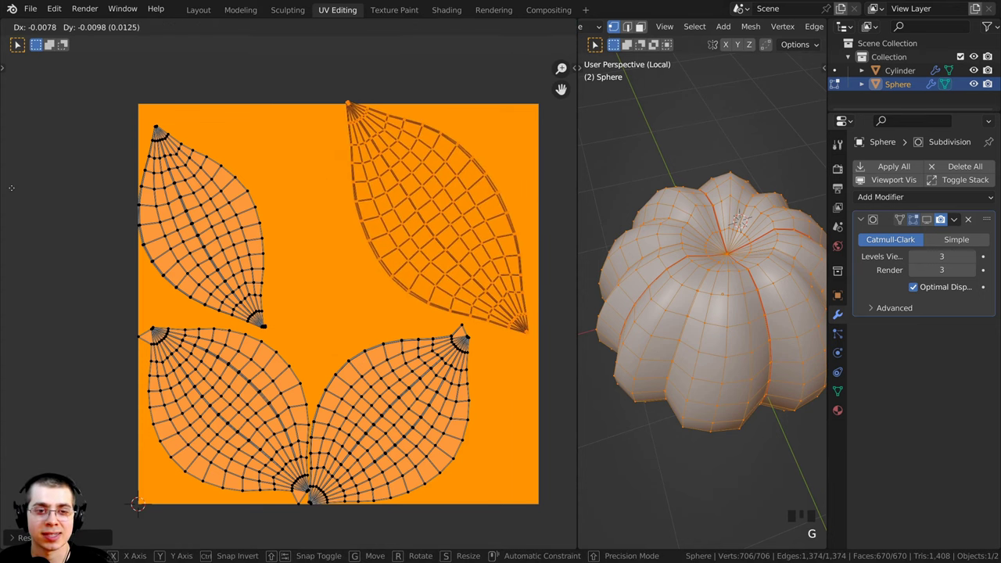
pyautogui.click(12, 188)
pyautogui.press('s')
pyautogui.click(15, 189)
pyautogui.press('s')
pyautogui.click(498, 416)
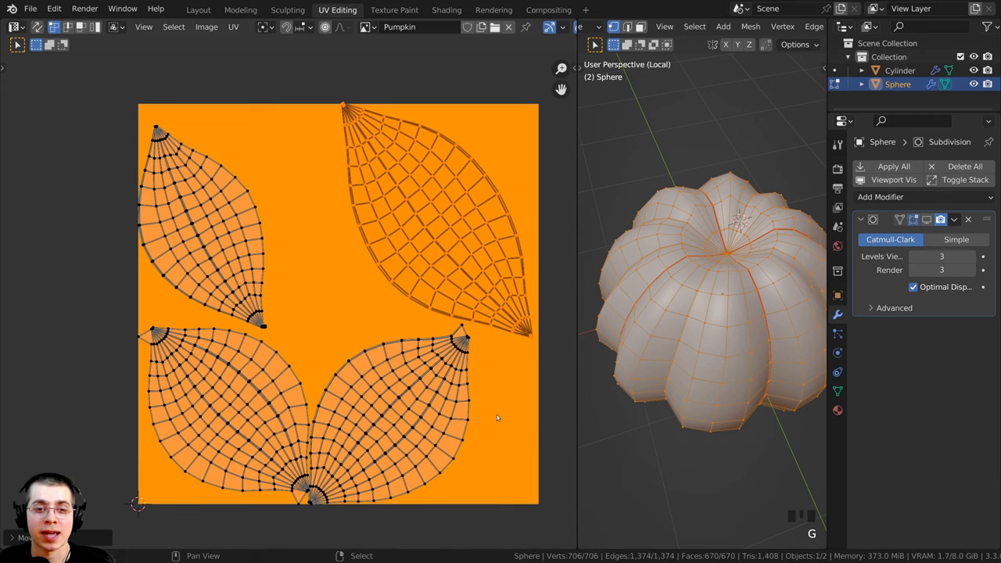
# Fine-tune the enlarged island's rotation and shift it down and slightly left within the UV square.
pyautogui.press('r')
pyautogui.click(499, 414)
pyautogui.press('g')
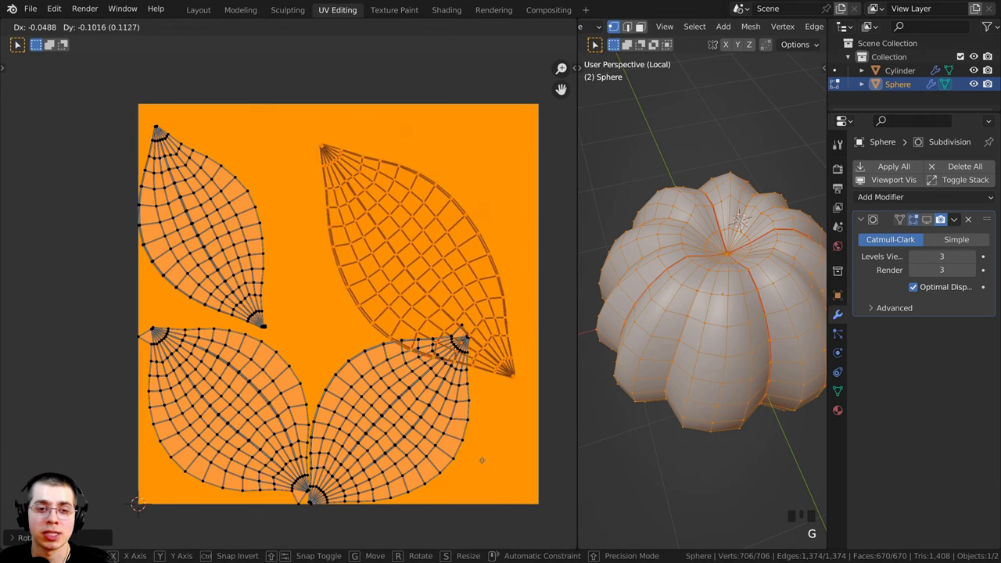
# Move the upper-right UV island into the top-right corner of the image square, adjusting its rotation and scale to fit inside.
pyautogui.rightClick(478, 455)
pyautogui.press('g')
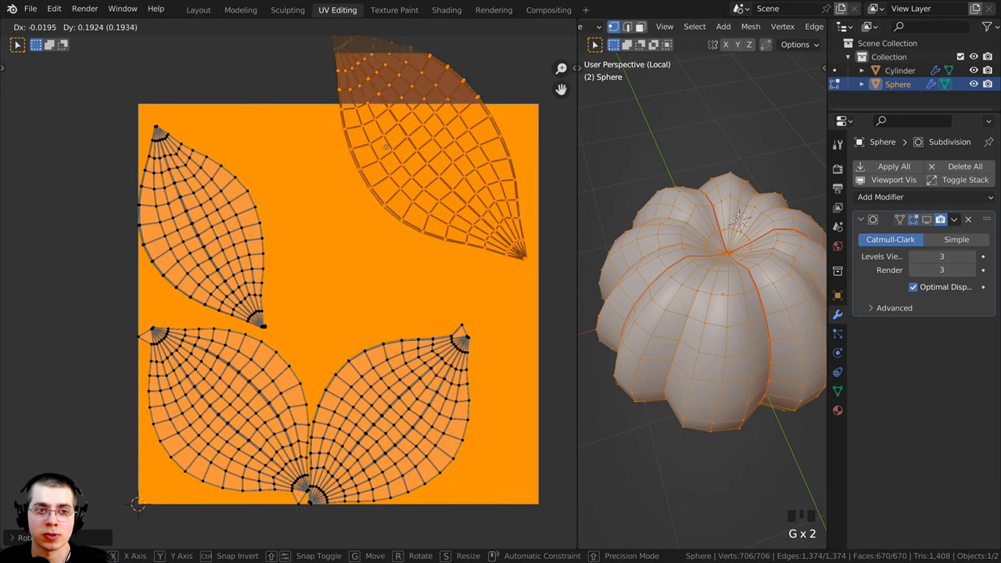
pyautogui.rightClick(381, 244)
pyautogui.press('r')
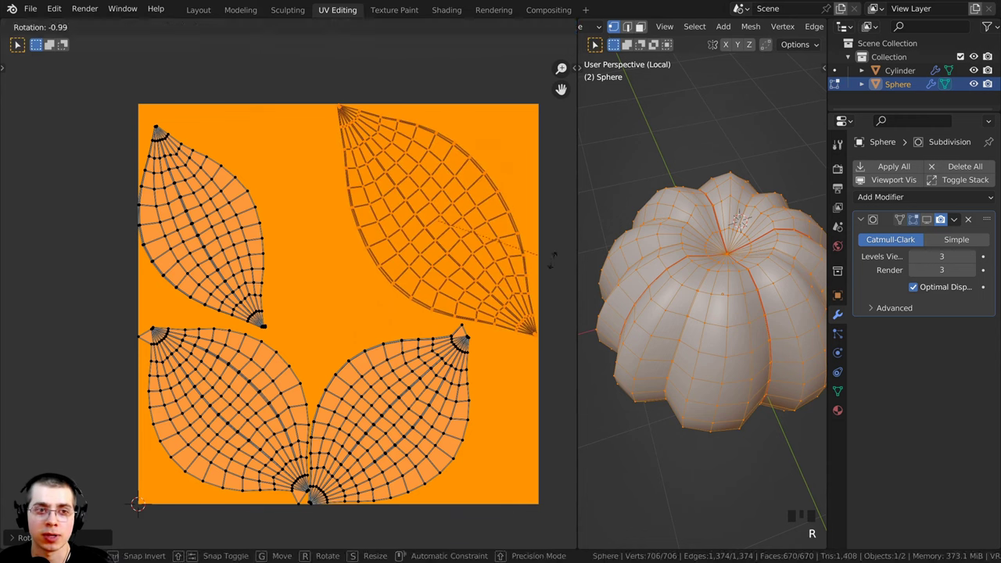
pyautogui.press('g')
pyautogui.press('s')
pyautogui.click(537, 276)
pyautogui.press('g')
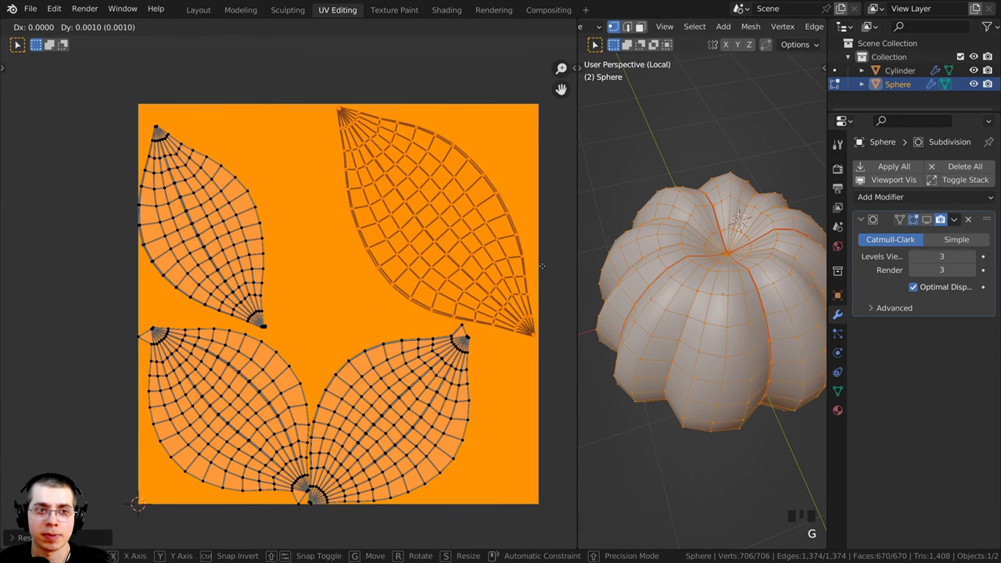
pyautogui.click(536, 283)
# Select only the lower-right UV island, then rotate, slightly enlarge and move it into the image's bottom-right corner.
pyautogui.moveTo(367, 244); pyautogui.dragTo(365, 185, button='middle')
pyautogui.scroll(2, 372, 301)
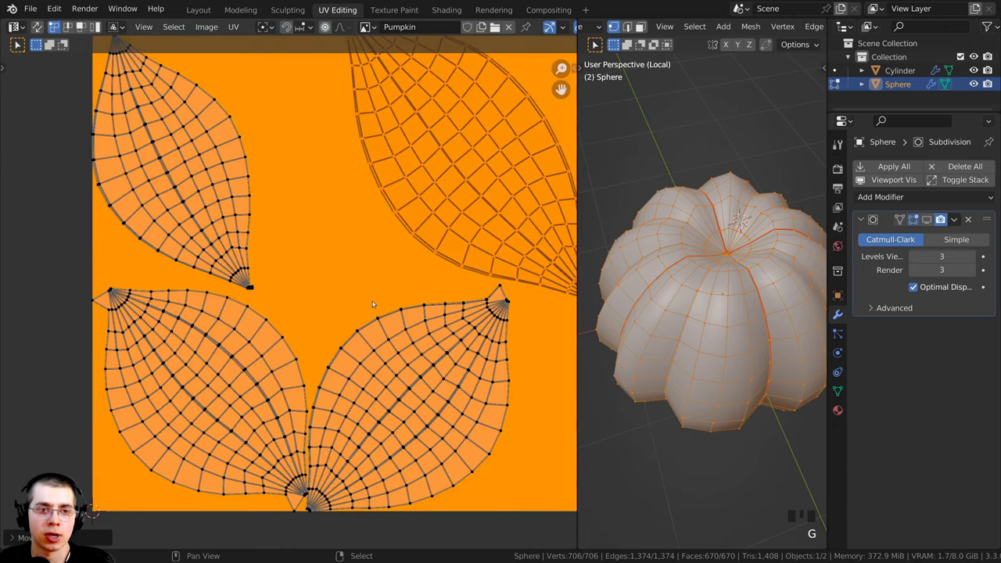
pyautogui.scroll(-2, 383, 309)
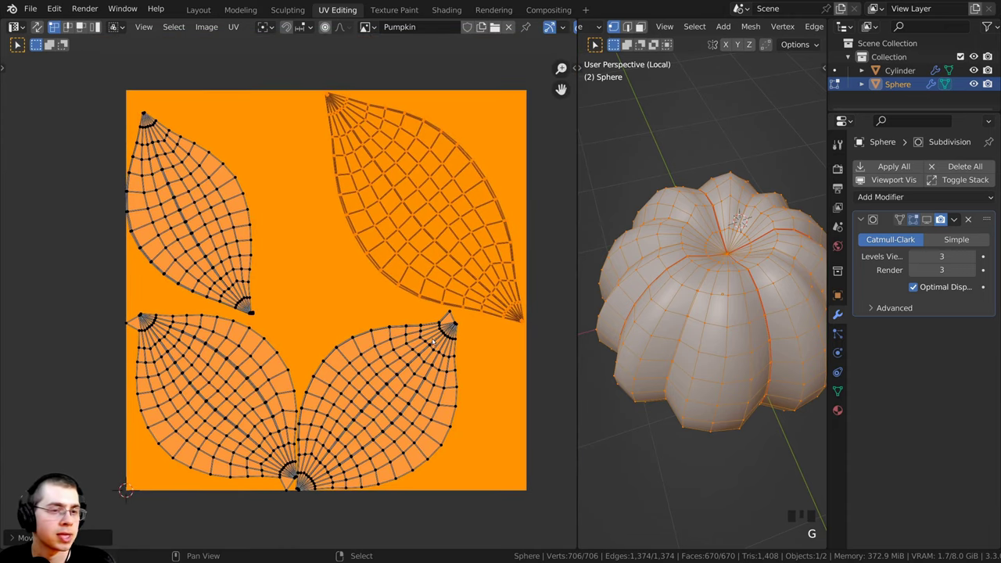
pyautogui.press('a')
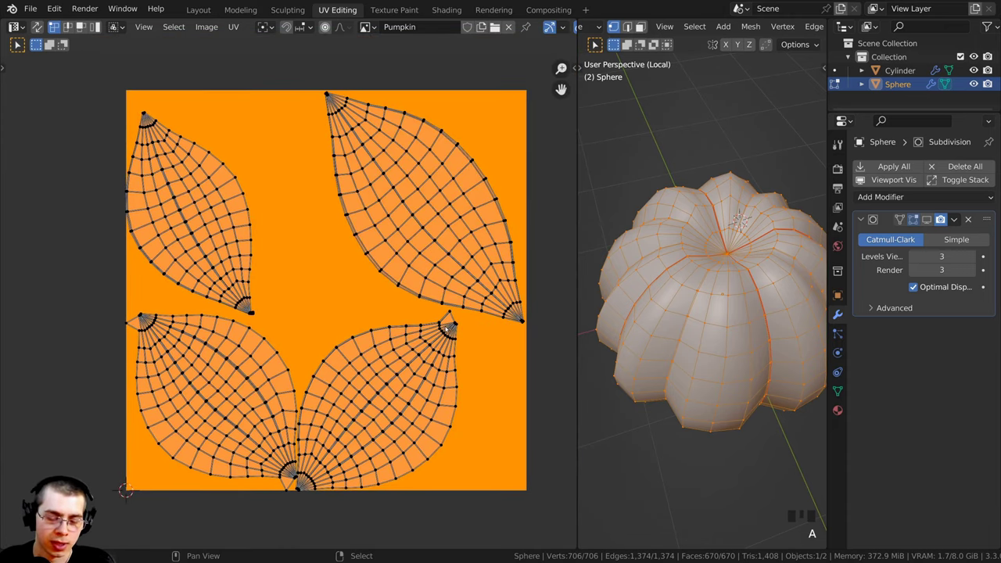
pyautogui.press('l')
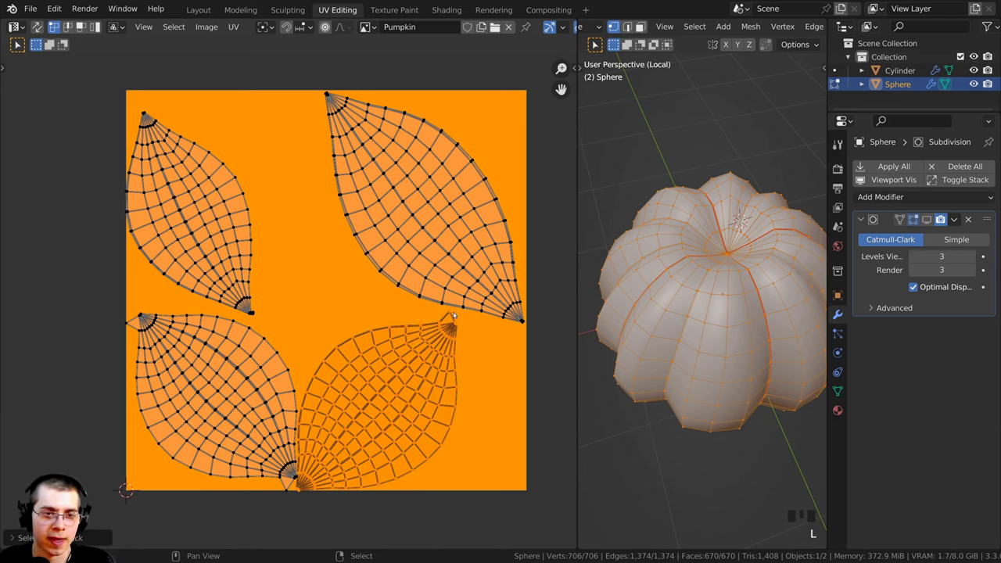
pyautogui.press('r')
pyautogui.click(465, 339)
pyautogui.press('s')
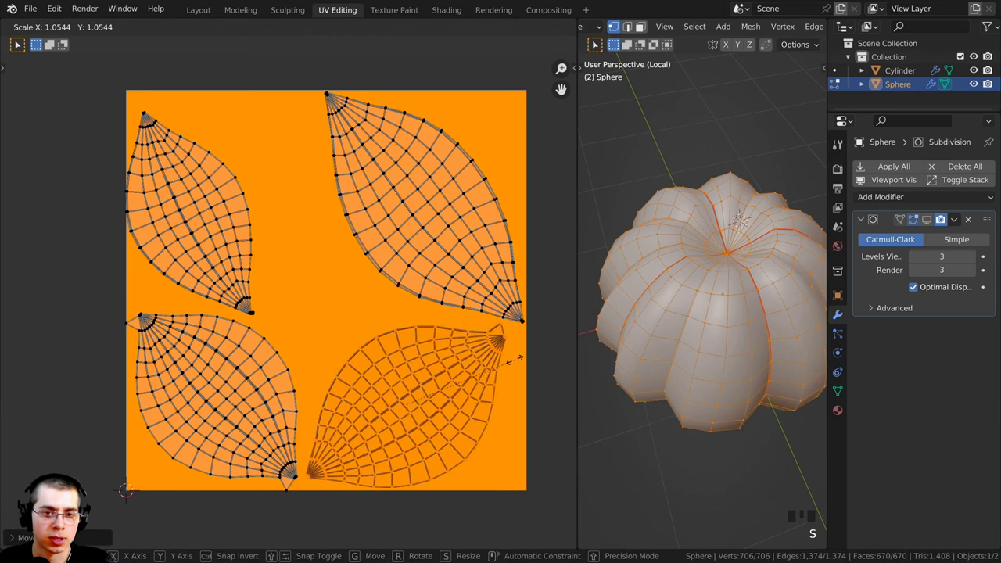
pyautogui.press('g')
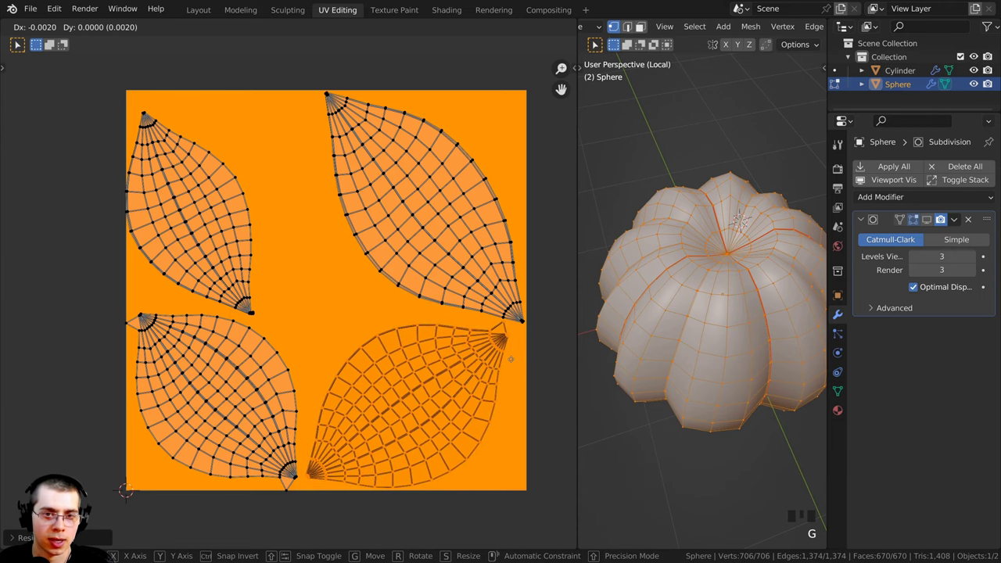
pyautogui.click(516, 360)
# Select only the upper-left UV island together with the tiny separate UV pieces at its lower tip.
pyautogui.keyDown('shift'); pyautogui.moveTo(306, 327); pyautogui.dragTo(312, 341, button='middle'); pyautogui.keyUp('shift')
pyautogui.press('a')
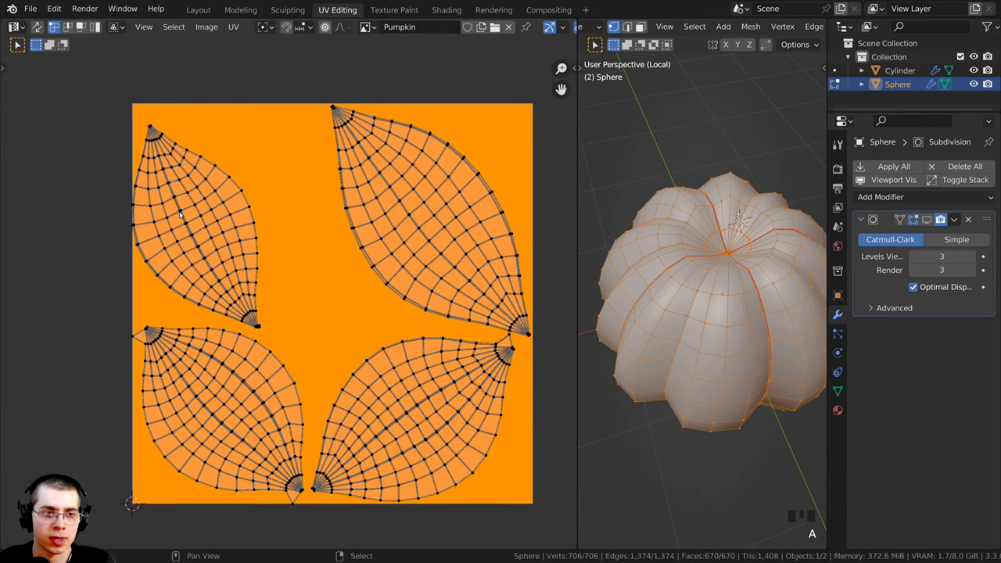
pyautogui.press('l')
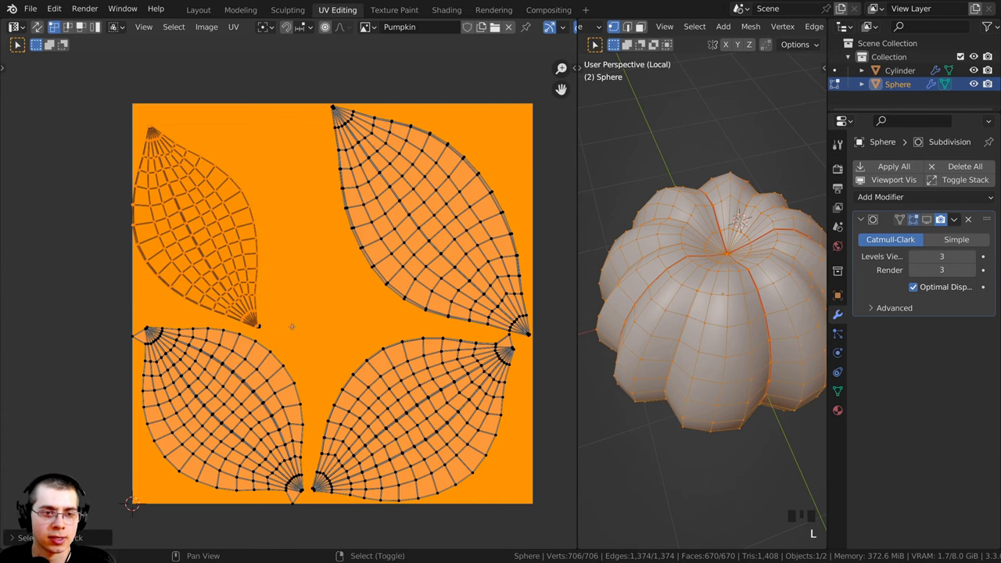
pyautogui.scroll(7, 266, 327)
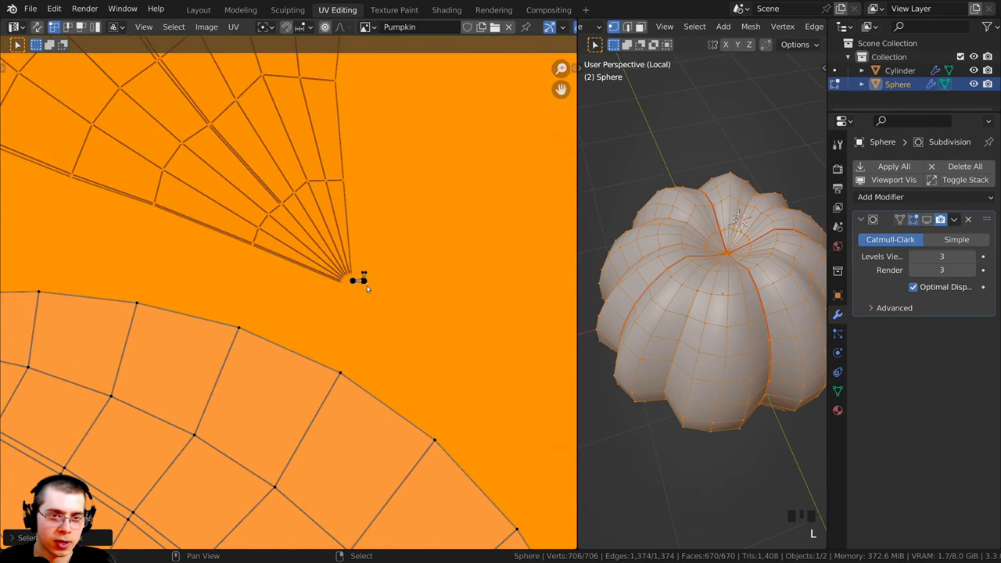
pyautogui.press('l')
pyautogui.press('l')
pyautogui.press('l')
pyautogui.press('l')
pyautogui.press('l')
pyautogui.press('l')
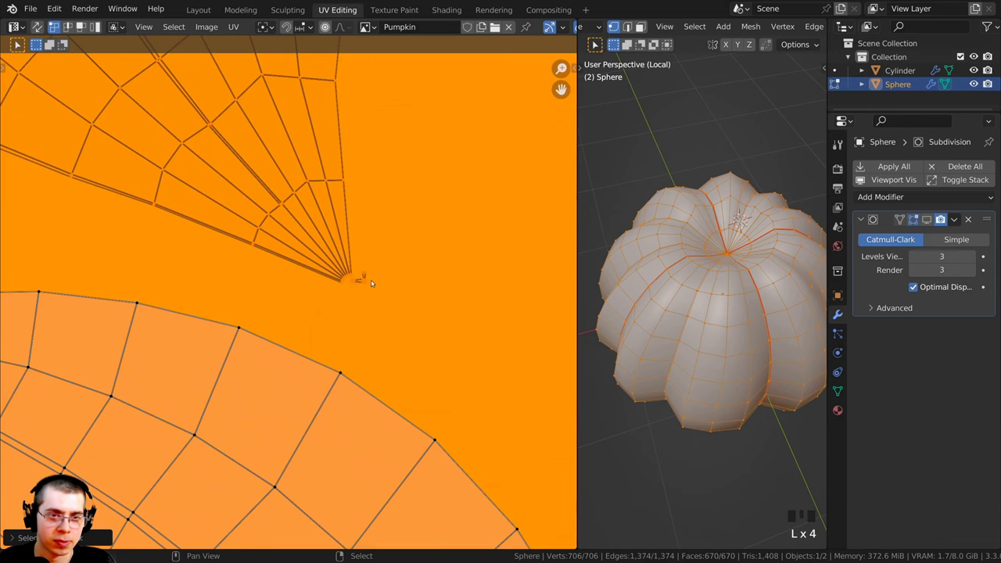
pyautogui.press('l')
pyautogui.scroll(-6, 354, 280)
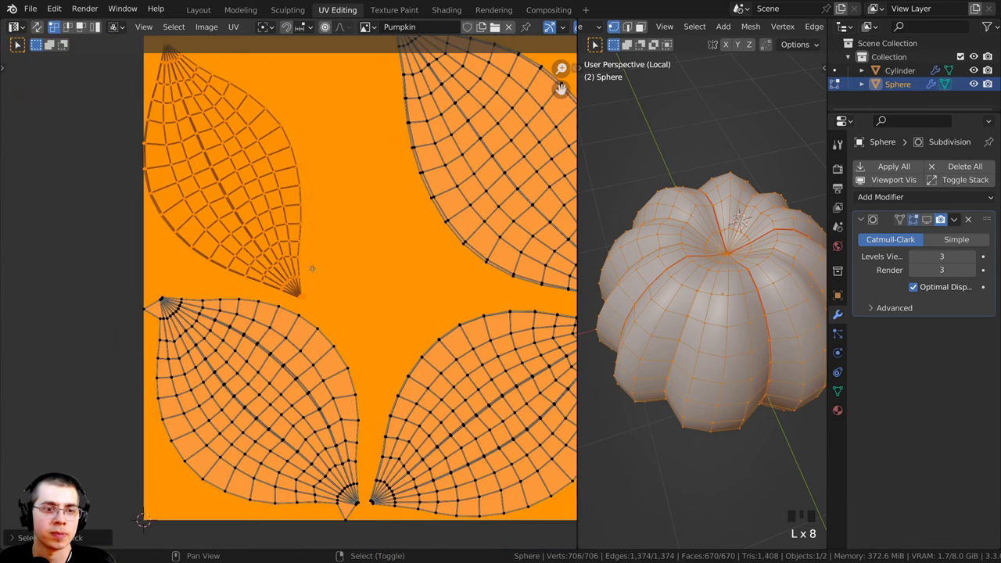
# Enlarge the selected upper-left island and its tip pieces, and rotate and move them alongside the upper-right island.
pyautogui.press('s')
pyautogui.click(354, 300)
pyautogui.press('g')
pyautogui.click(424, 300)
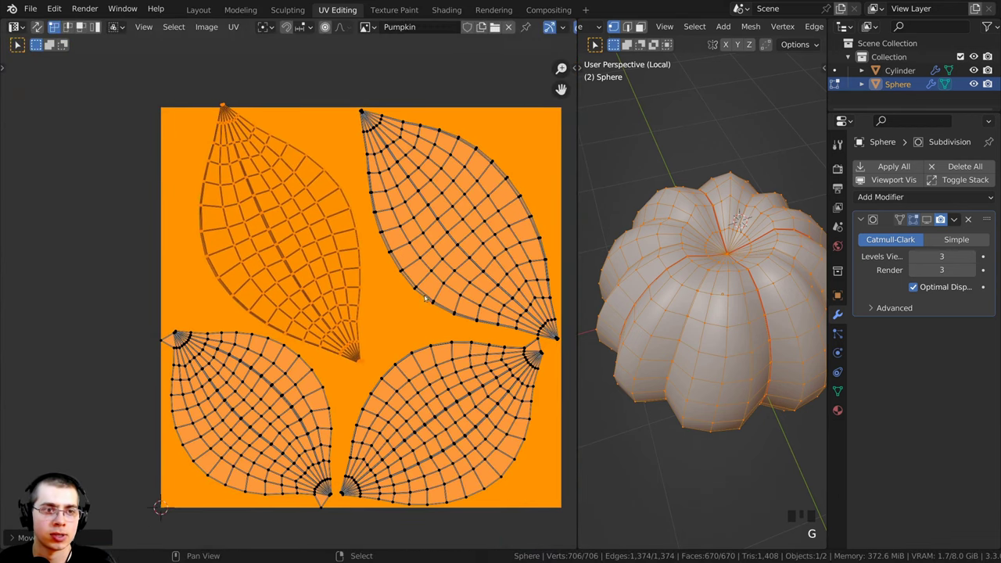
pyautogui.press('r')
pyautogui.click(451, 261)
pyautogui.press('g')
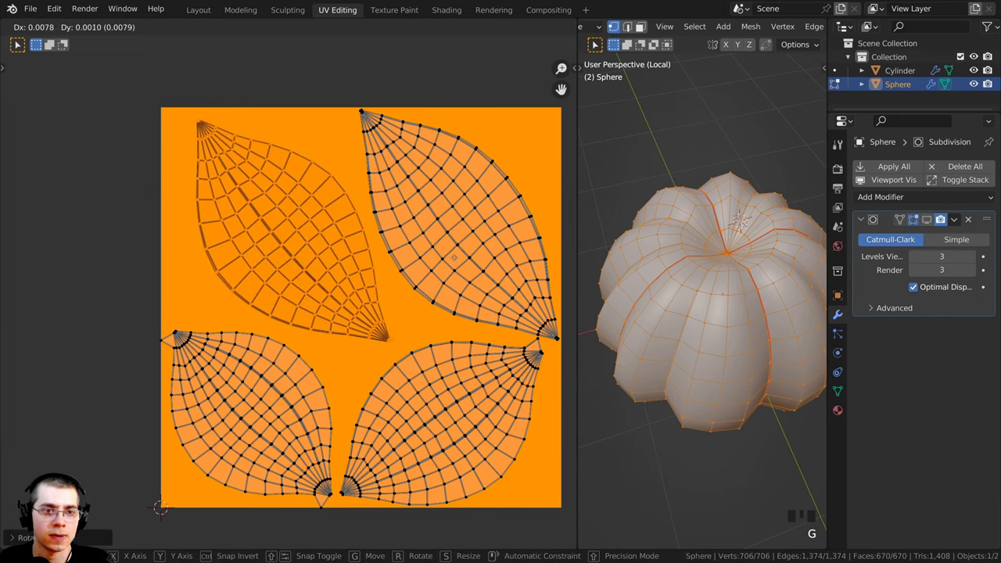
pyautogui.click(457, 261)
# Fine-tune the upper-left island's scale, position and rotation so it fills its space up to the image's top edge.
pyautogui.press('s')
pyautogui.press('g')
pyautogui.press('s')
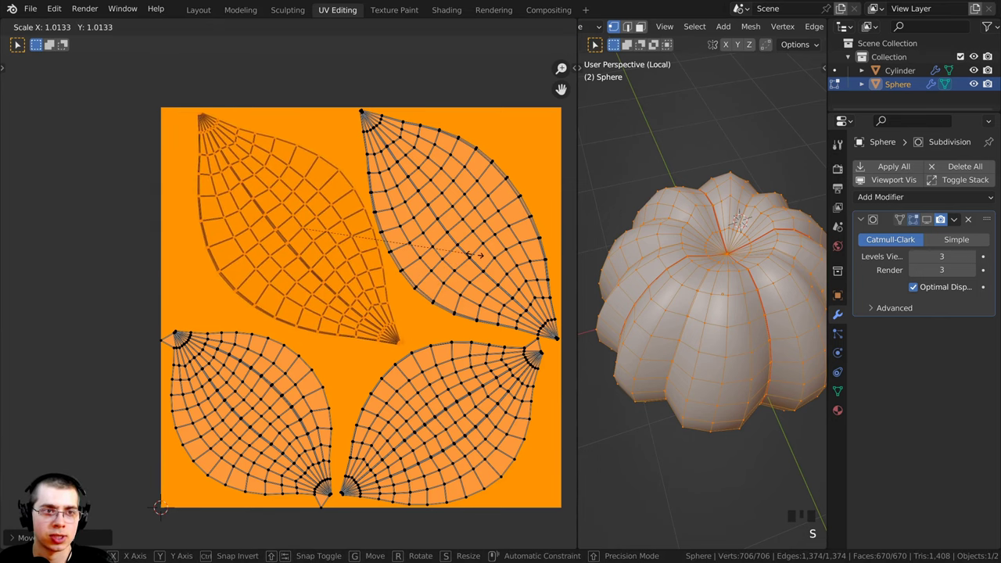
pyautogui.press('g')
pyautogui.press('s')
pyautogui.press('g')
pyautogui.click(473, 254)
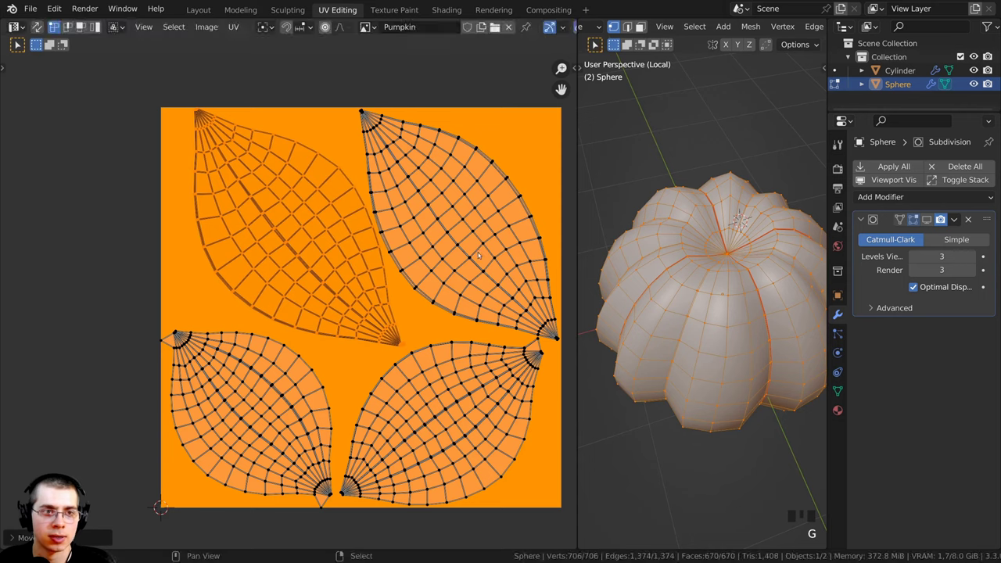
pyautogui.press('r')
pyautogui.click(473, 249)
# Select only the lower-left UV island, then scale, rotate and move it beneath the upper-left island.
pyautogui.press('a')
pyautogui.press('a')
pyautogui.press('a')
pyautogui.press('a')
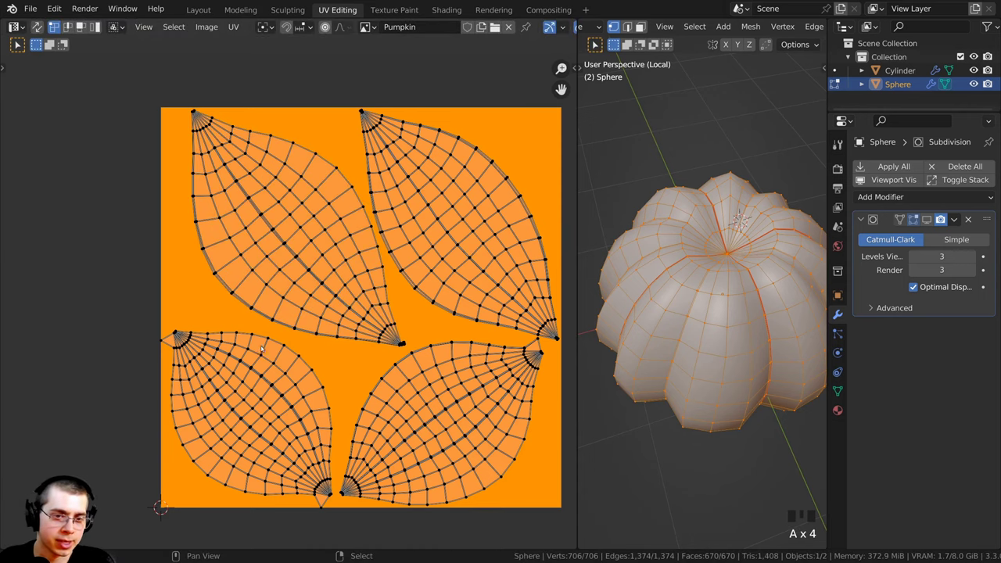
pyautogui.press('l')
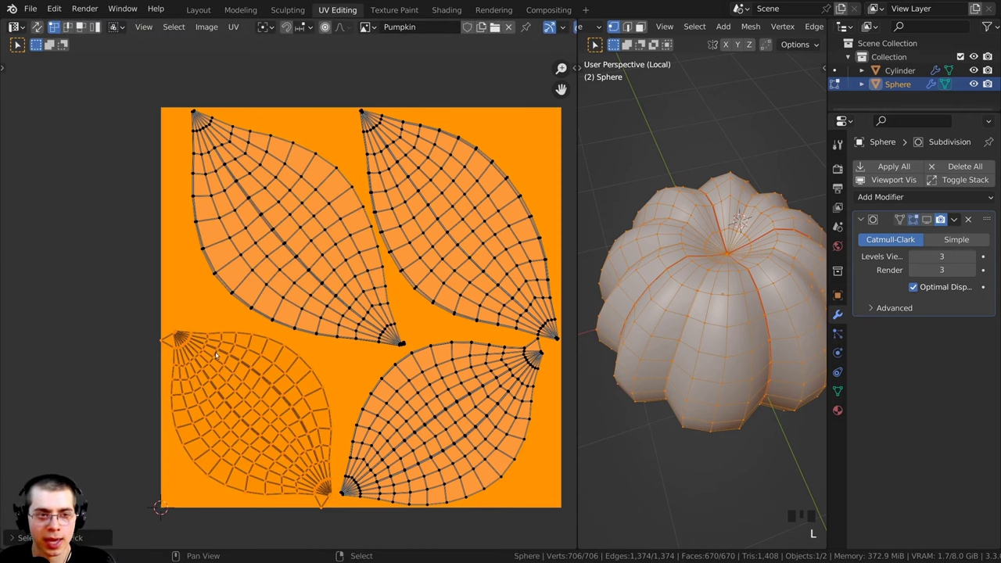
pyautogui.press('g')
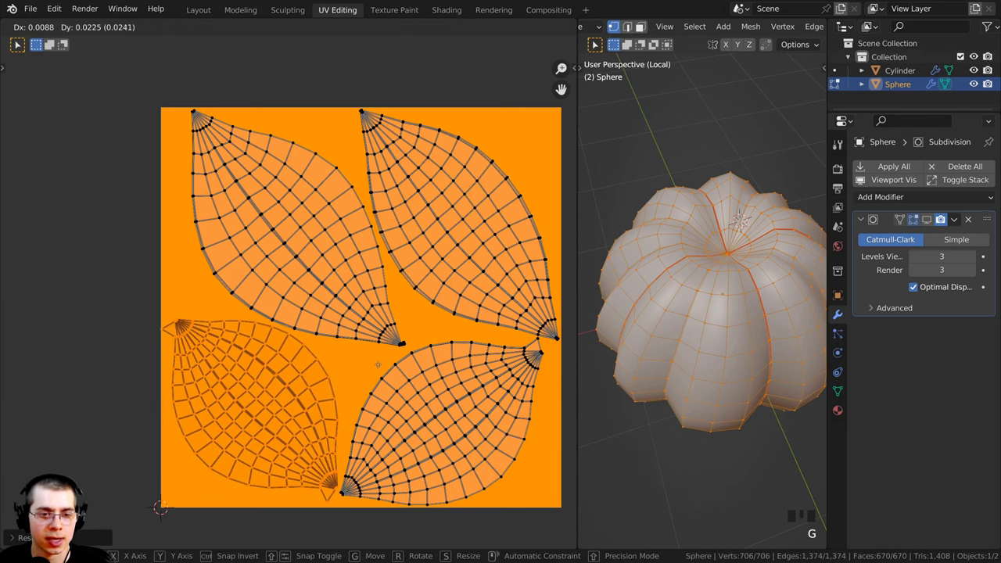
pyautogui.click(377, 362)
pyautogui.press('r')
pyautogui.click(382, 366)
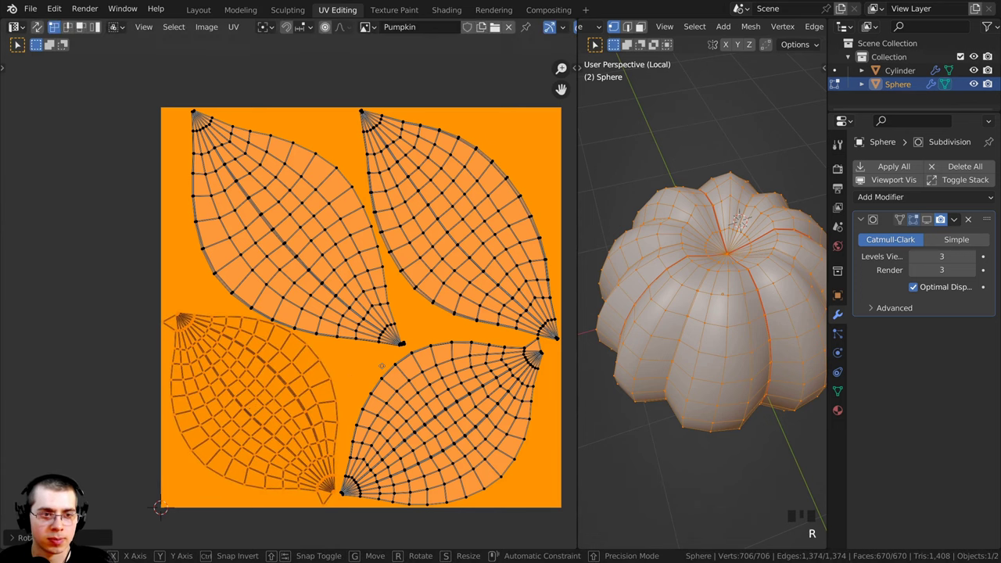
pyautogui.press('g')
pyautogui.click(364, 372)
# Nudge the lower-left island so a small gap separates it from the upper-left island and it stays within the image.
pyautogui.scroll(7, 364, 372)
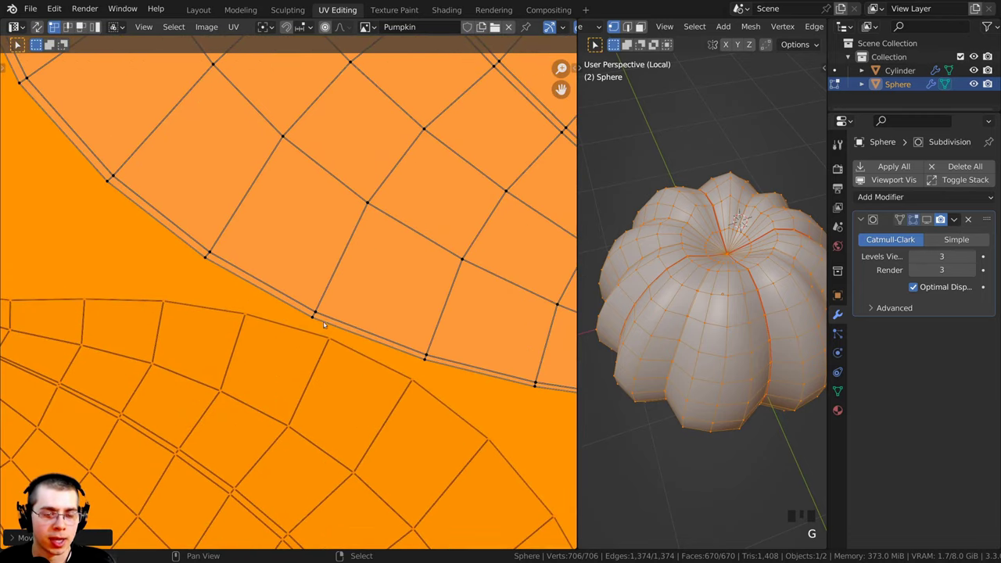
pyautogui.scroll(-5, 356, 348)
pyautogui.press('g')
pyautogui.click(415, 359)
pyautogui.scroll(-3, 415, 362)
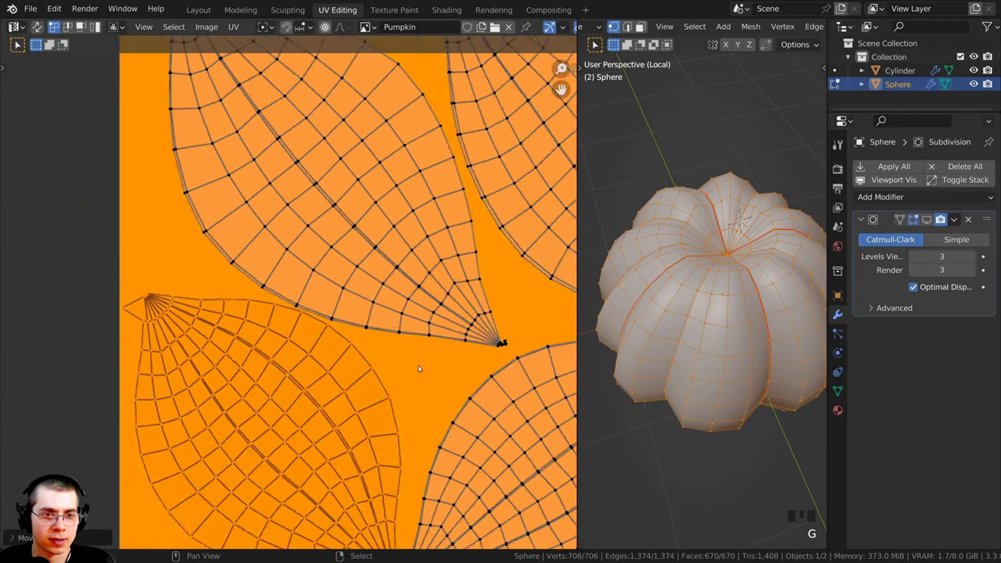
pyautogui.press('Home')
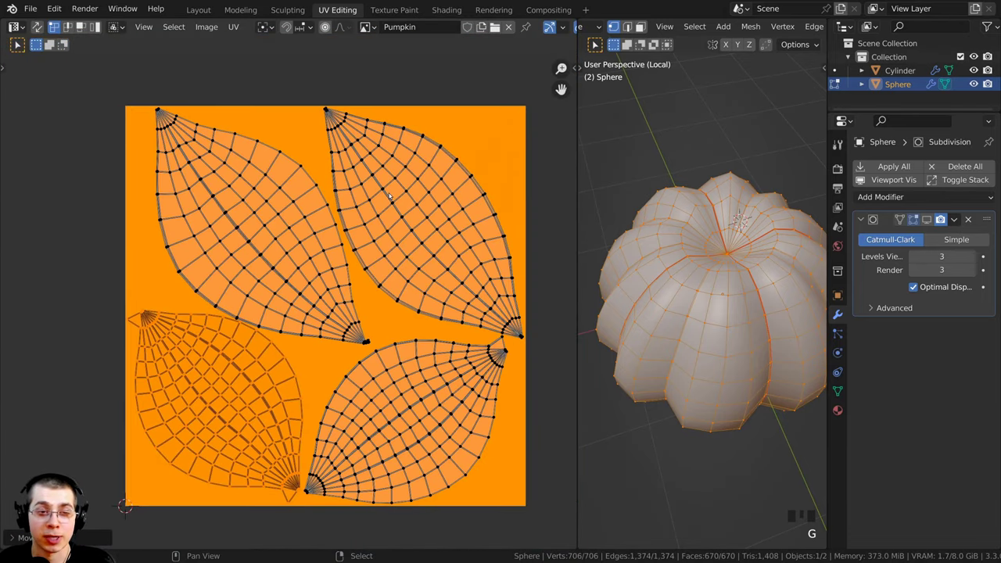
# Clear the UV selection and check all islands for overlapping faces with Select Overlap.
pyautogui.press('a')
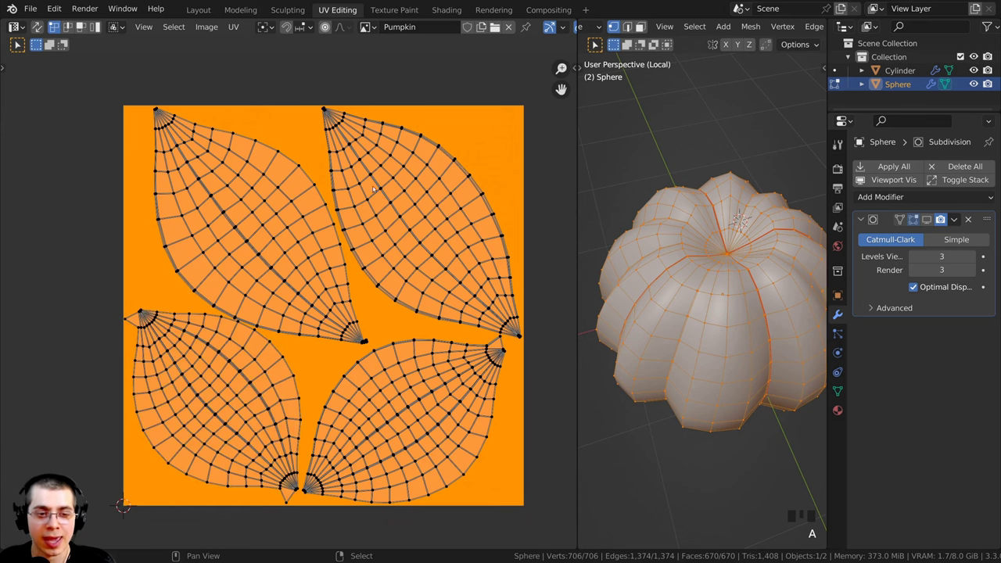
pyautogui.click(173, 26)
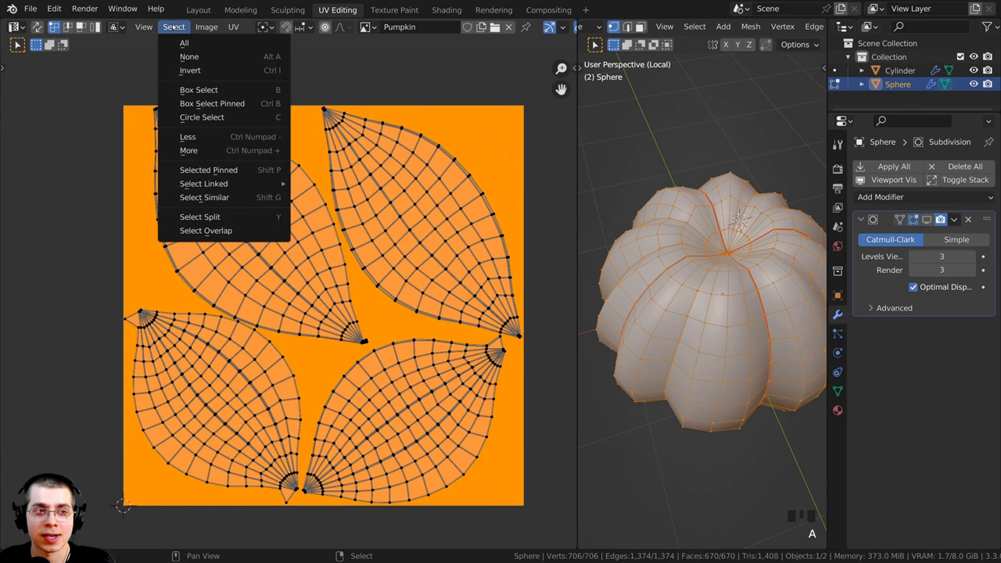
pyautogui.click(205, 231)
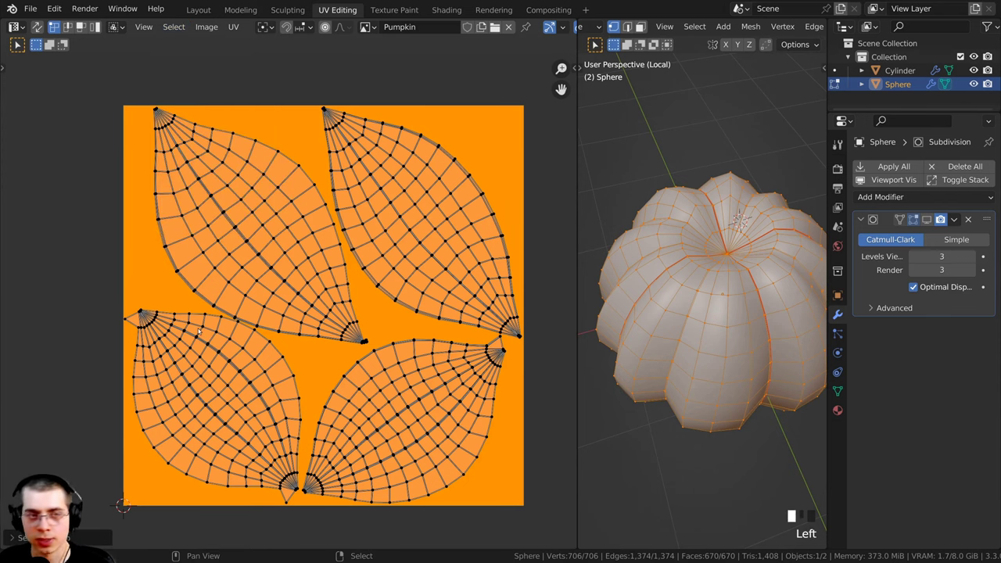
pyautogui.moveTo(238, 297); pyautogui.dragTo(298, 224, button='middle')
pyautogui.scroll(4, 298, 224)
pyautogui.scroll(-5, 362, 175)
pyautogui.moveTo(362, 175); pyautogui.dragTo(297, 234, button='middle')
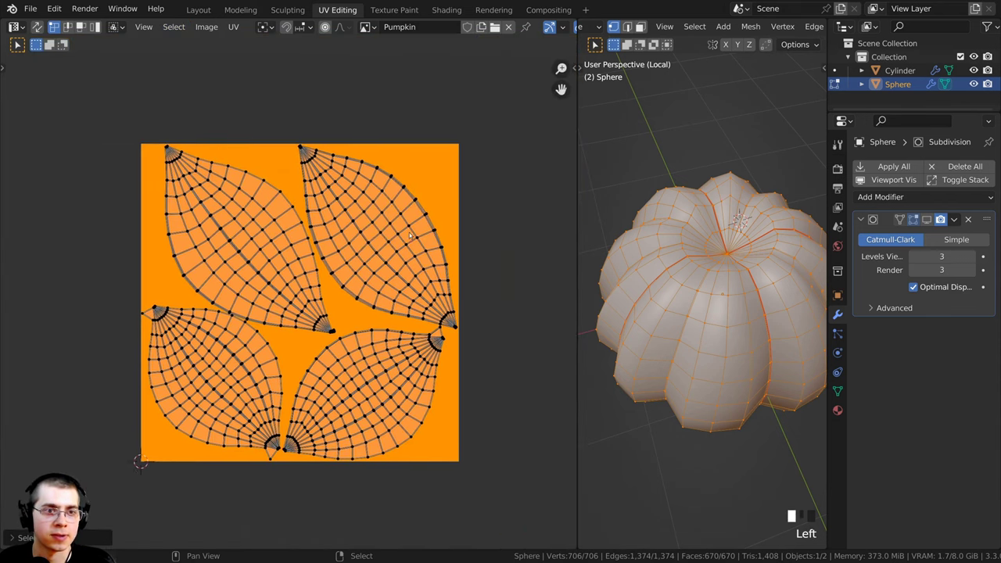
pyautogui.scroll(1, 301, 229)
# Enable the Subdivision modifier's viewport display on the pumpkin body and return to Object Mode.
pyautogui.moveTo(683, 283); pyautogui.dragTo(724, 266, button='middle')
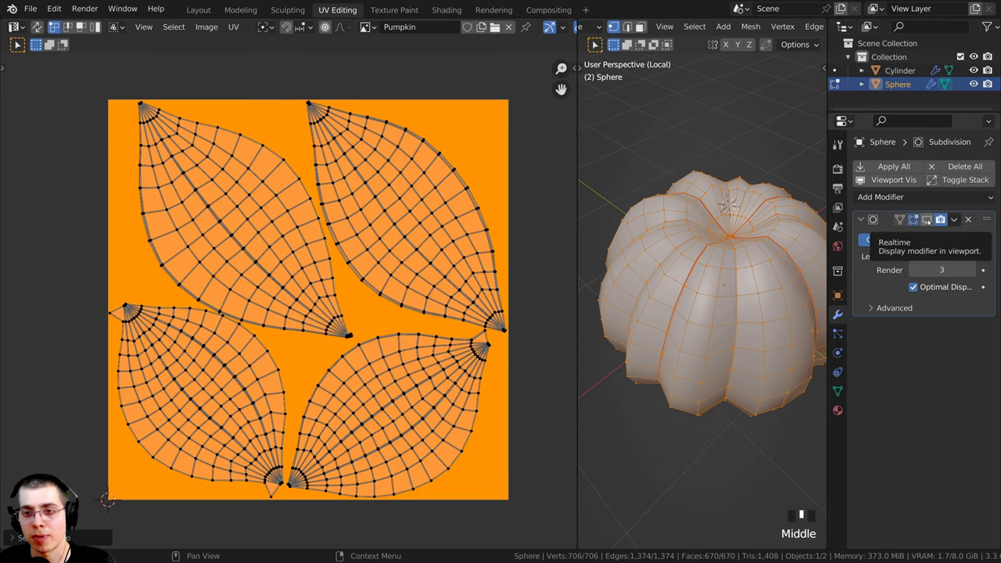
pyautogui.click(926, 220)
pyautogui.moveTo(722, 266); pyautogui.dragTo(679, 274, button='middle')
pyautogui.press('Tab')
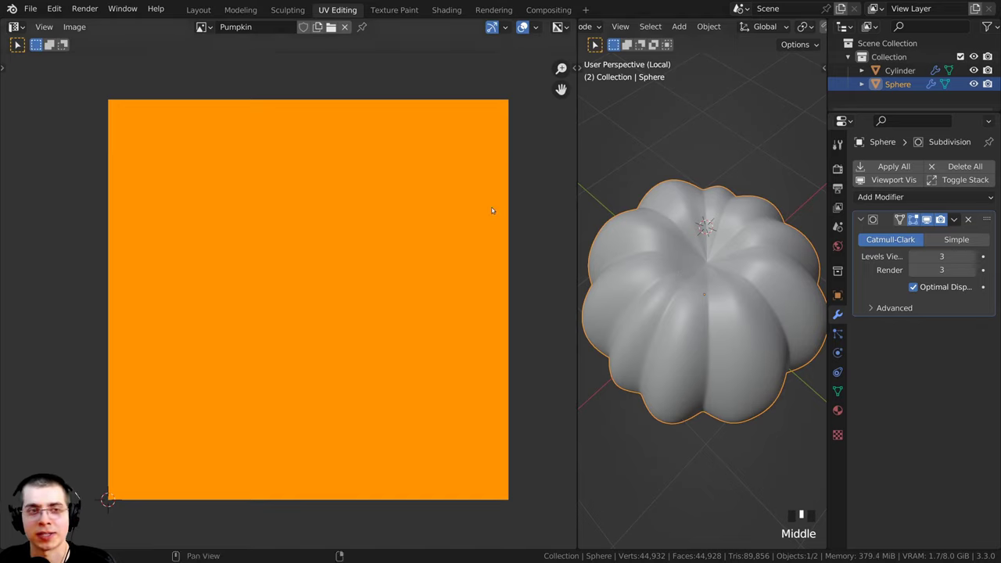
# Switch to the Texture Paint workspace and frame the pumpkin's UV layout and the 3D pumpkin for painting.
pyautogui.click(385, 13)
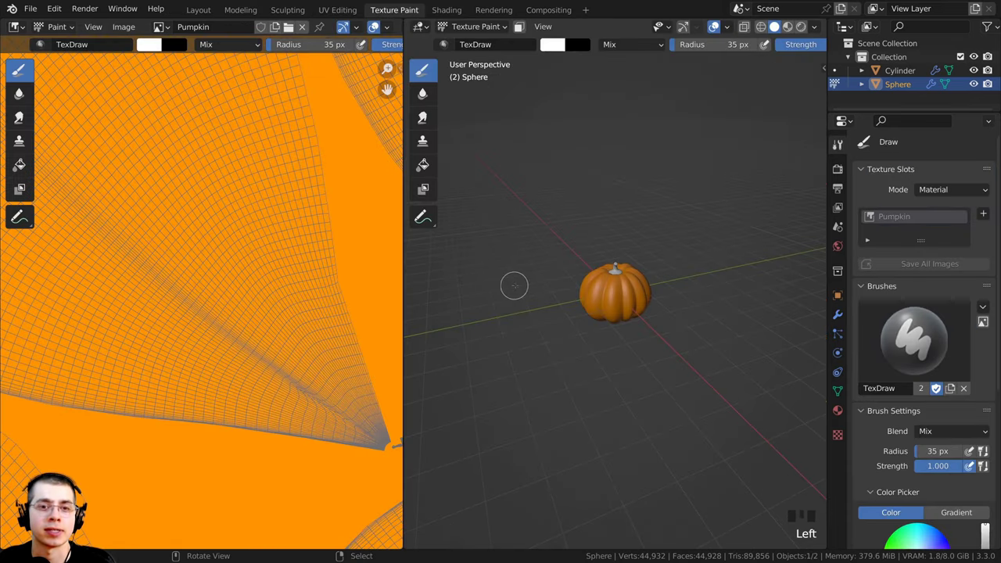
pyautogui.scroll(-6, 223, 281)
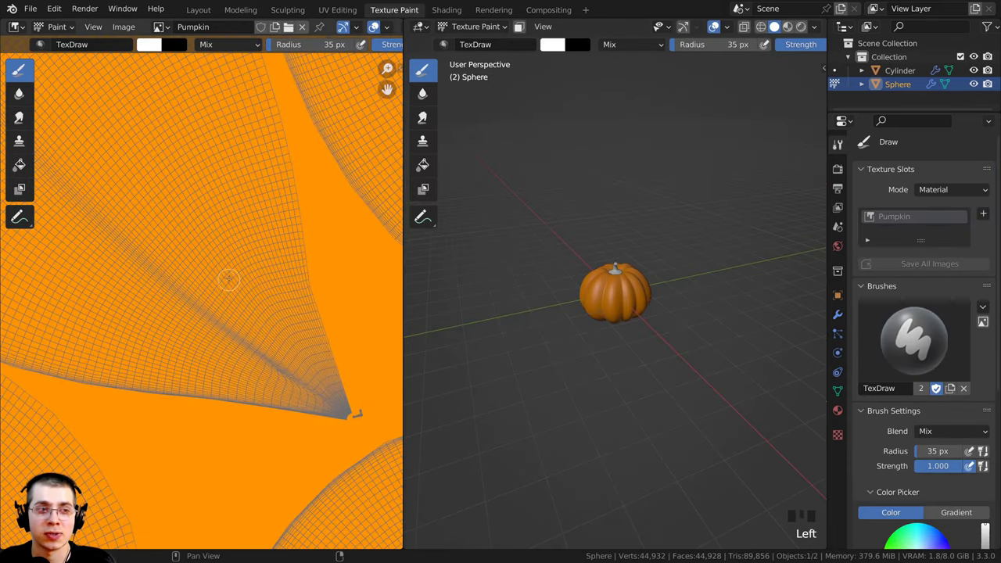
pyautogui.scroll(1, 274, 115)
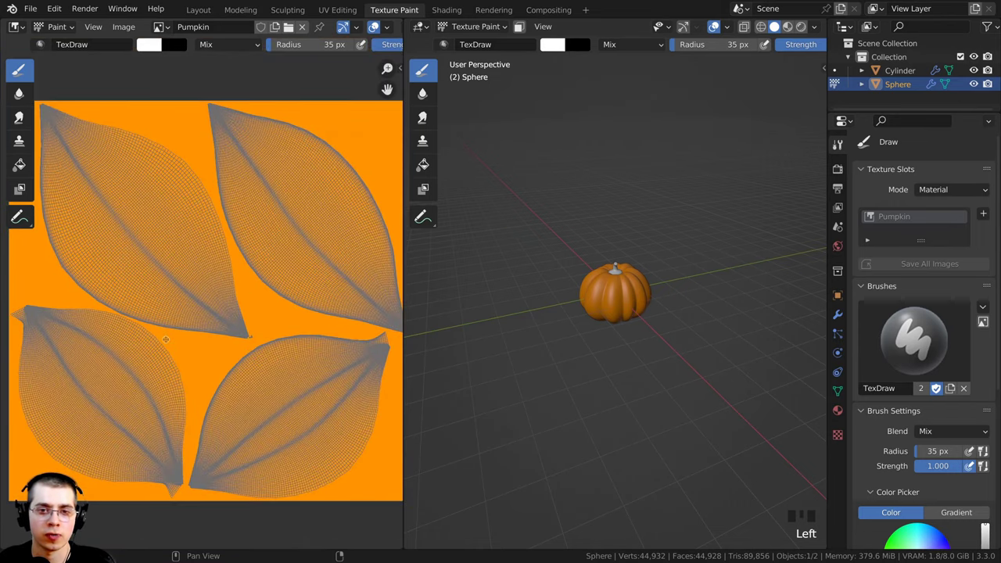
pyautogui.scroll(8, 658, 346)
pyautogui.scroll(-1, 570, 247)
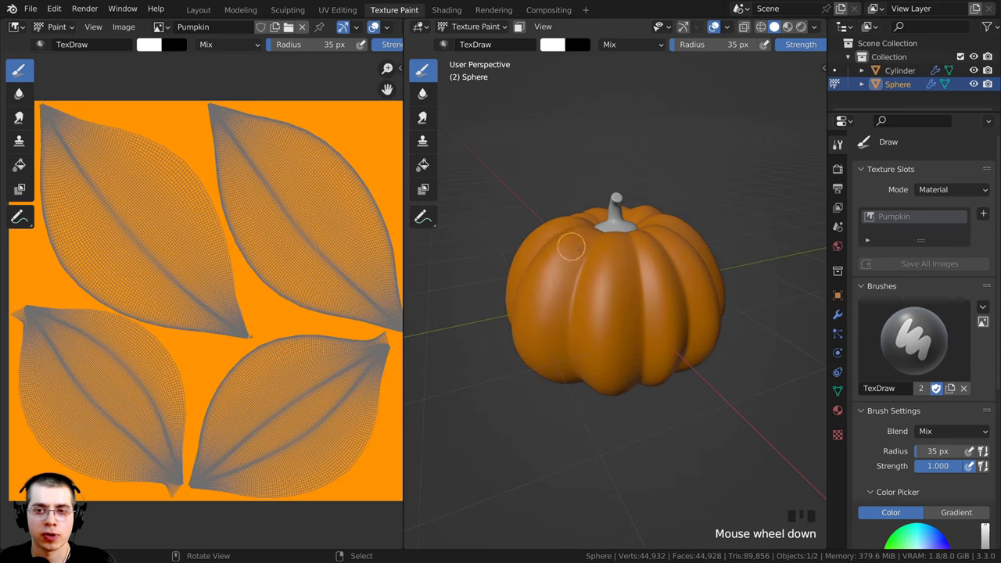
# Examine the pumpkin's ribs and stem from several angles alongside its UV layout.
pyautogui.moveTo(570, 247); pyautogui.dragTo(614, 273, button='middle')
pyautogui.scroll(2, 614, 266)
pyautogui.click(469, 27)
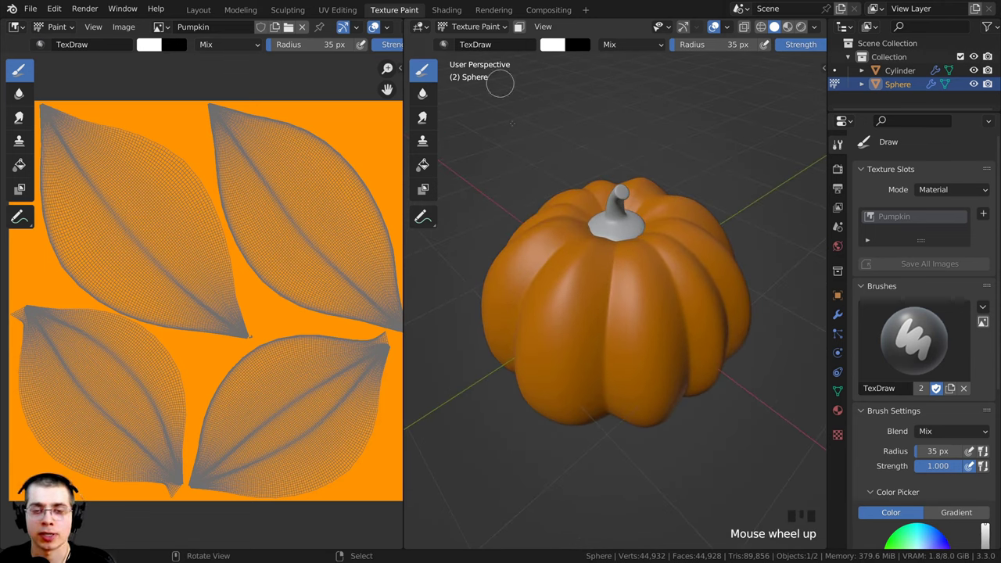
pyautogui.moveTo(621, 321); pyautogui.dragTo(659, 482, button='middle')
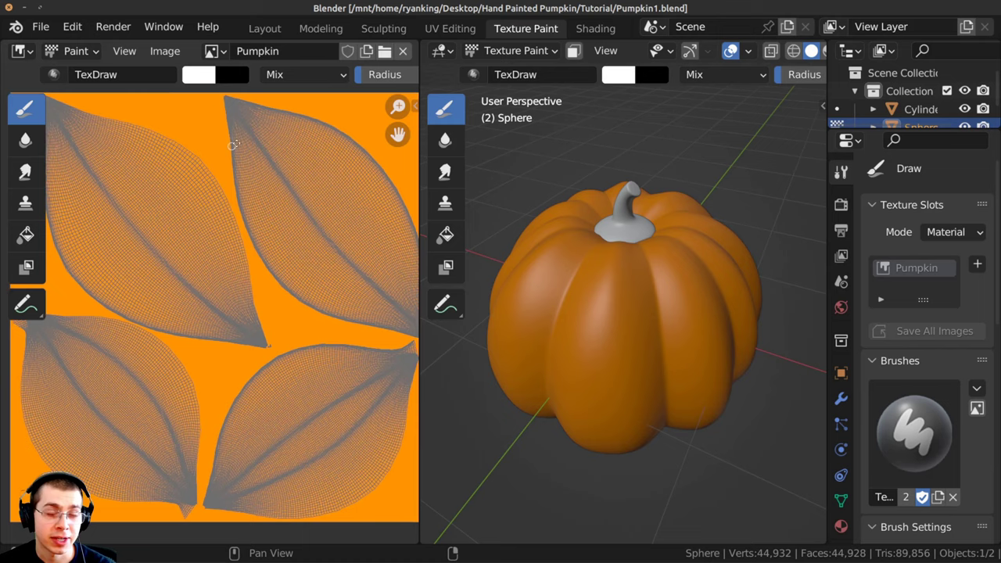
pyautogui.moveTo(225, 139); pyautogui.dragTo(255, 126, button='middle')
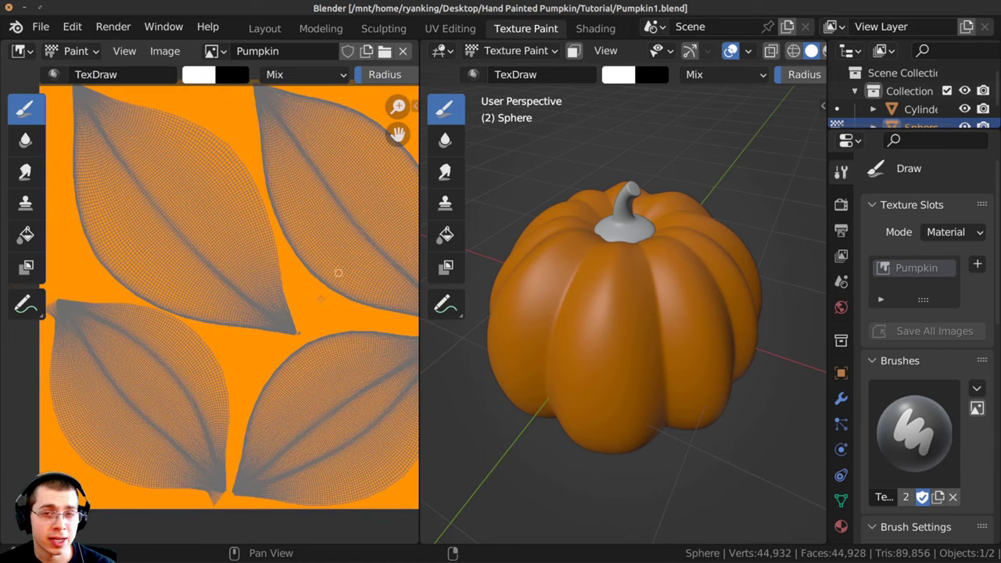
pyautogui.scroll(-3, 290, 230)
pyautogui.scroll(3, 167, 290)
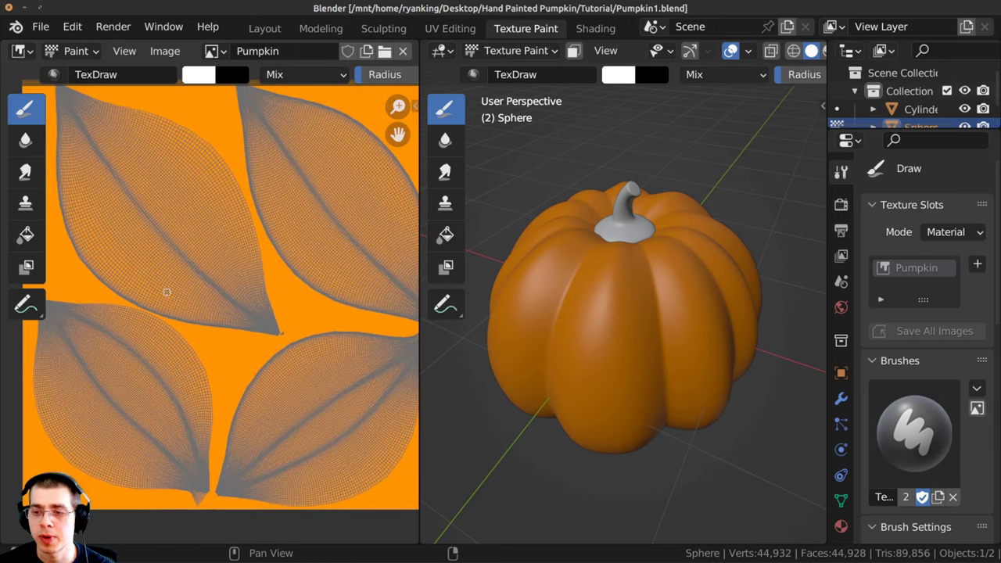
pyautogui.moveTo(244, 234); pyautogui.dragTo(205, 246, button='middle')
pyautogui.moveTo(587, 241); pyautogui.dragTo(599, 389, button='middle')
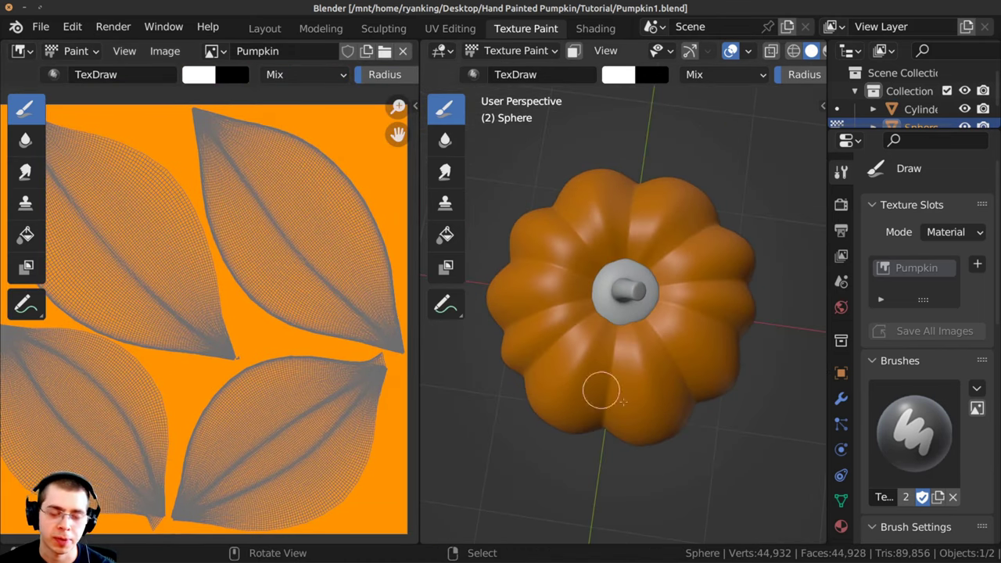
pyautogui.moveTo(609, 320); pyautogui.dragTo(592, 237, button='middle')
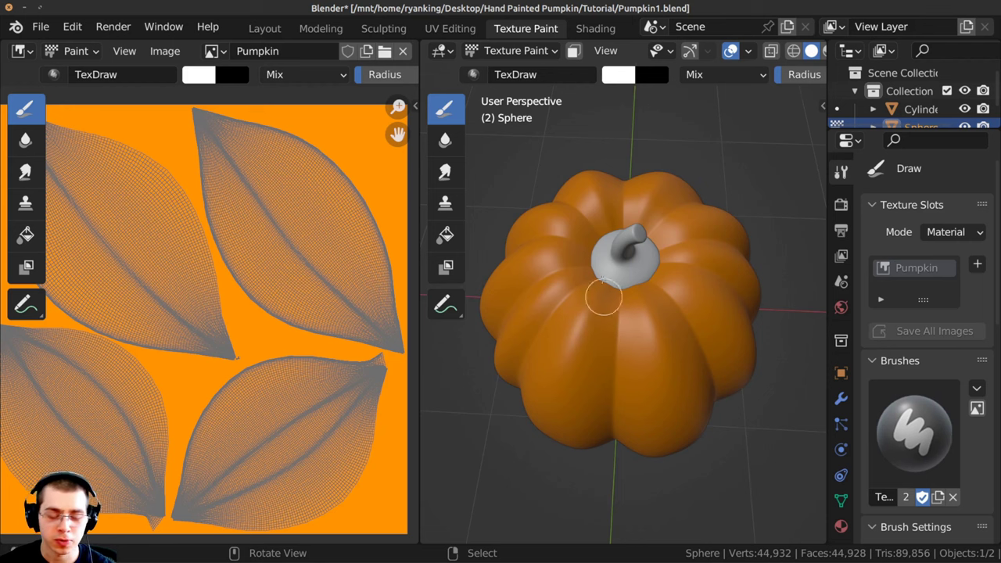
pyautogui.moveTo(601, 293); pyautogui.dragTo(620, 274, button='middle')
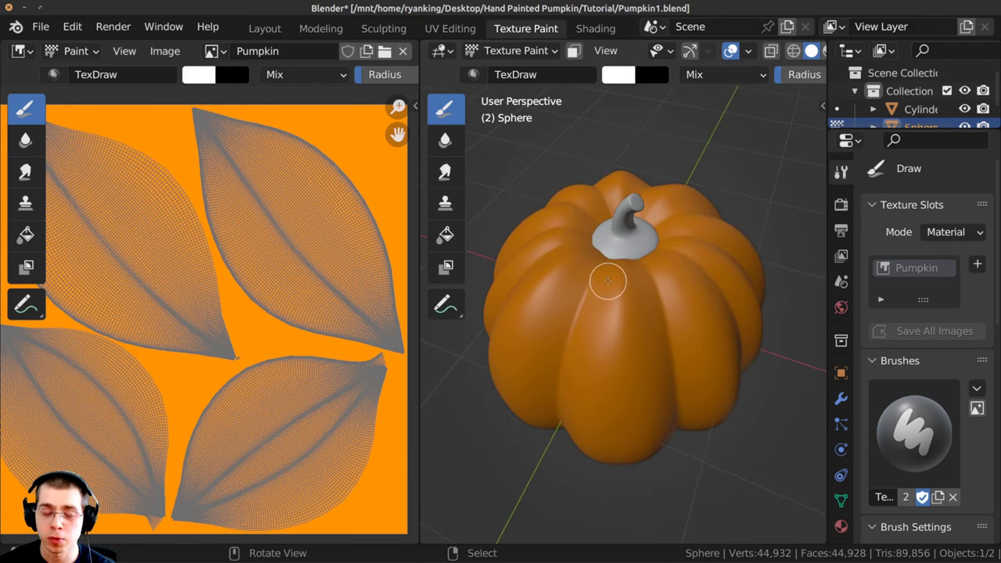
# Isolate the pumpkin body in local view and enlarge the 3D viewport over most of the image editor's space.
pyautogui.press('KP_Divide')
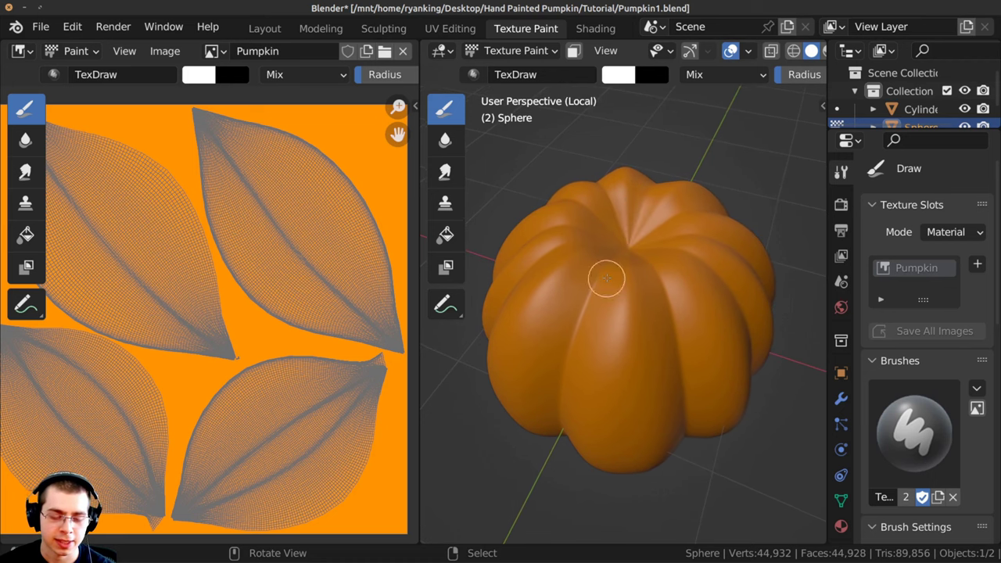
pyautogui.keyDown('ctrl'); pyautogui.moveTo(602, 217); pyautogui.dragTo(586, 241, button='middle'); pyautogui.keyUp('ctrl')
pyautogui.moveTo(574, 253)
pyautogui.mouseDown(button='middle')
pyautogui.moveTo(599, 328)
pyautogui.moveTo(599, 306)
pyautogui.mouseUp(button='middle')
pyautogui.moveTo(651, 277)
pyautogui.mouseDown(button='middle')
pyautogui.moveTo(660, 313)
pyautogui.moveTo(665, 306)
pyautogui.moveTo(627, 368)
pyautogui.moveTo(639, 156)
pyautogui.mouseUp(button='middle')
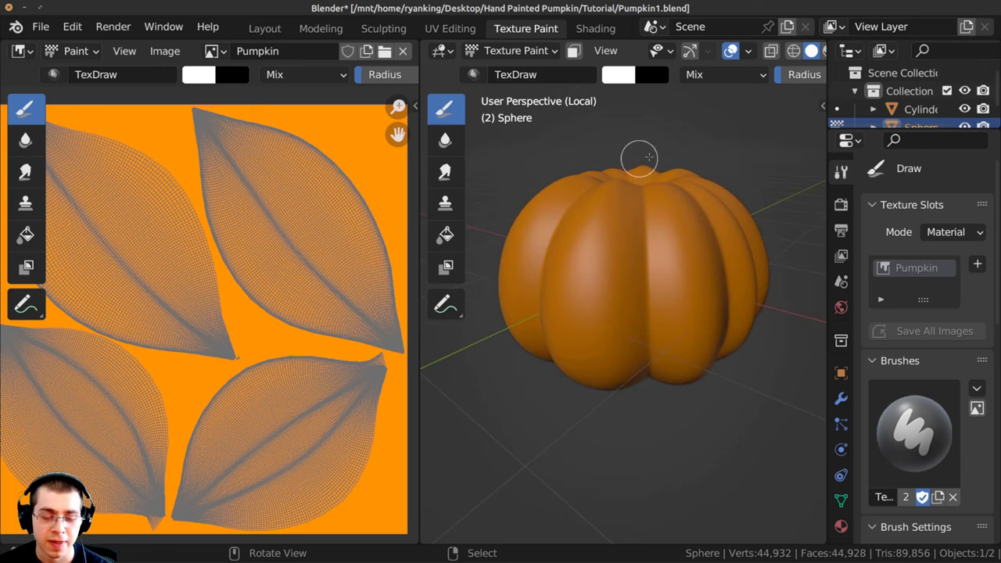
pyautogui.moveTo(657, 211)
pyautogui.mouseDown(button='middle')
pyautogui.moveTo(645, 235)
pyautogui.moveTo(634, 230)
pyautogui.moveTo(626, 274)
pyautogui.mouseUp(button='middle')
pyautogui.moveTo(419, 177); pyautogui.dragTo(40, 143)
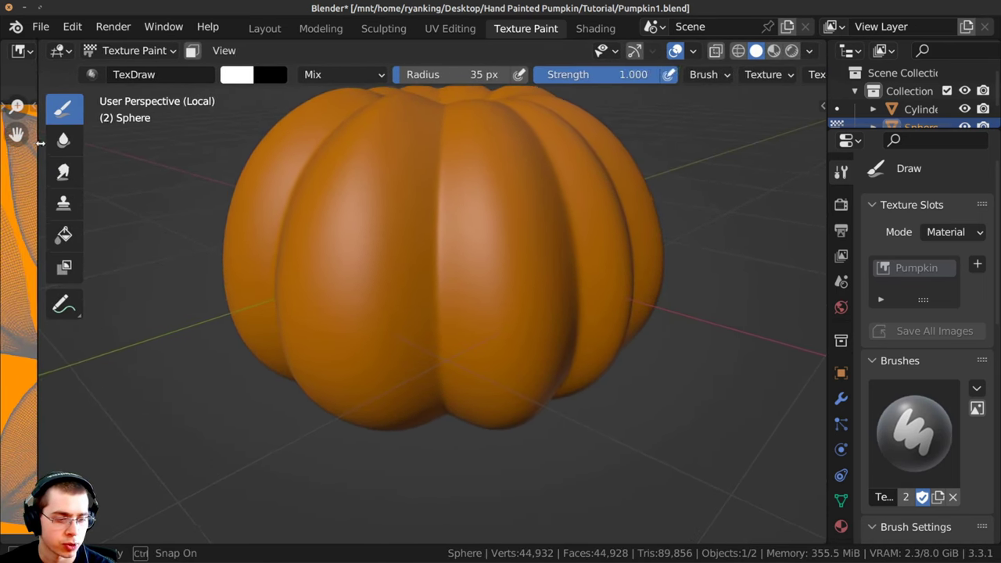
# Choose the Fill tool for painting the pumpkin and collapse the viewport's tool list.
pyautogui.click(65, 235)
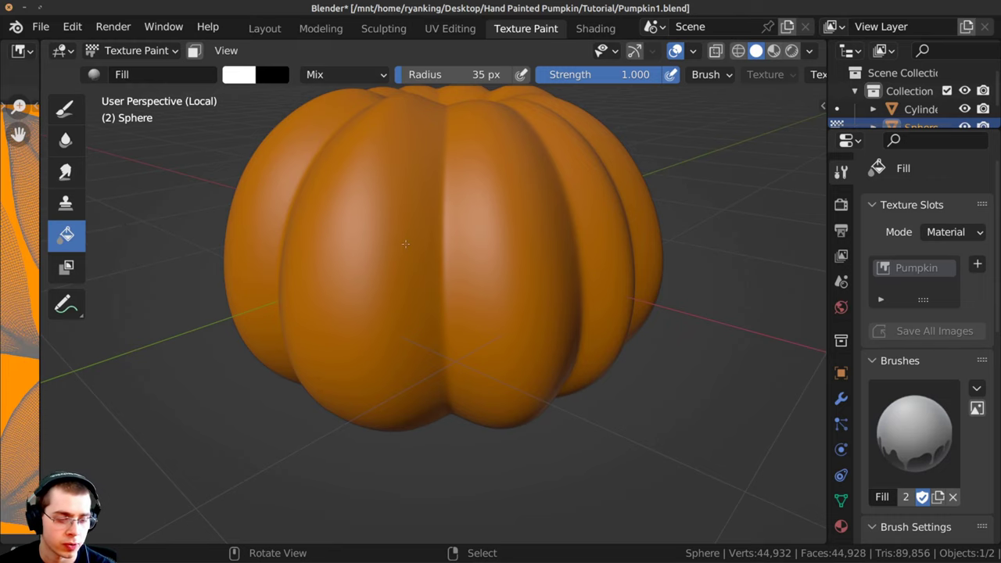
pyautogui.moveTo(405, 244); pyautogui.dragTo(411, 233, button='middle')
pyautogui.press('t')
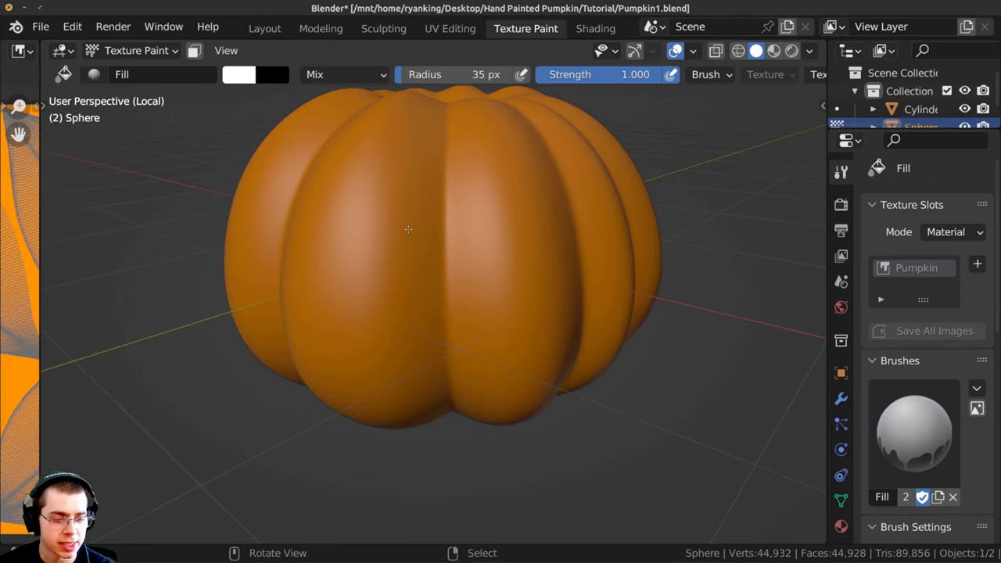
pyautogui.press('t')
pyautogui.press('t')
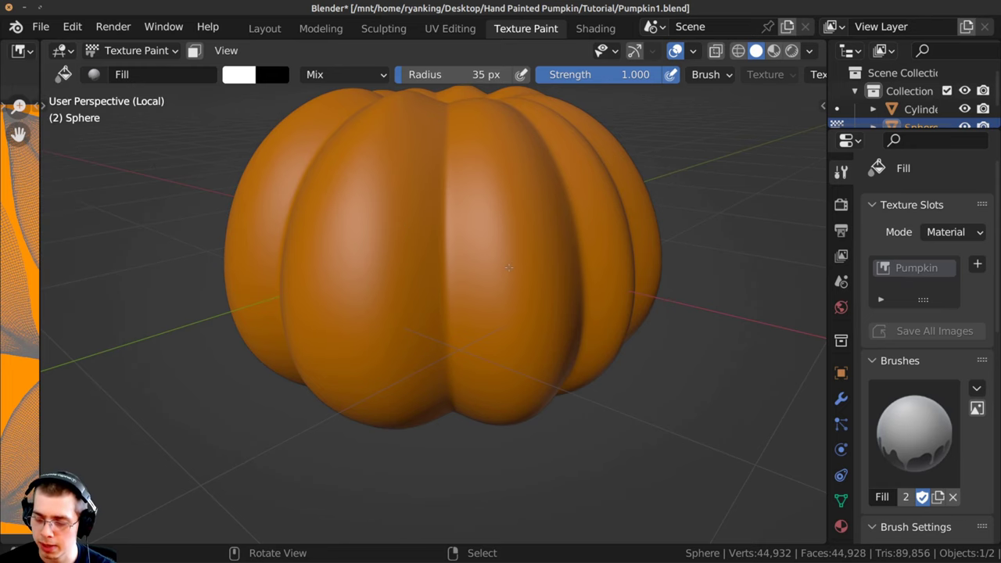
# Start the Shortcut VUr key display in the 3D viewport and close its settings.
pyautogui.press('n')
pyautogui.click(816, 301)
pyautogui.click(685, 127)
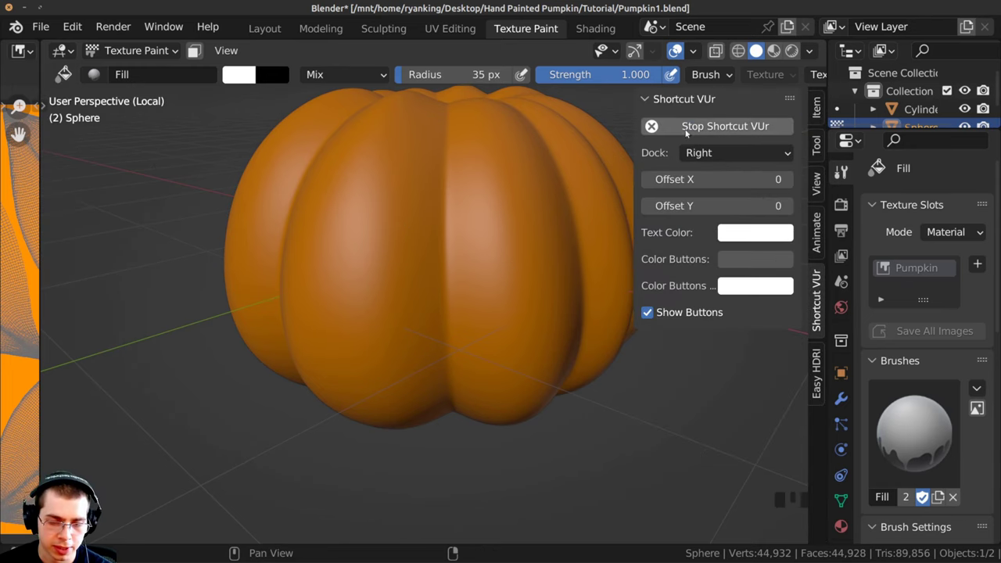
pyautogui.press('n')
pyautogui.moveTo(755, 515); pyautogui.dragTo(811, 557, button='middle')
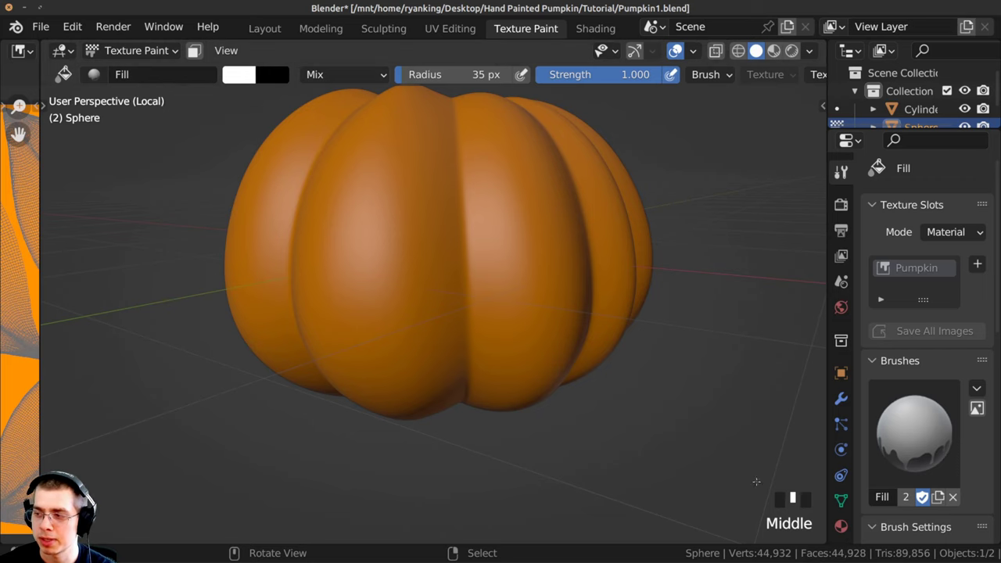
pyautogui.moveTo(756, 482); pyautogui.dragTo(595, 306, button='middle')
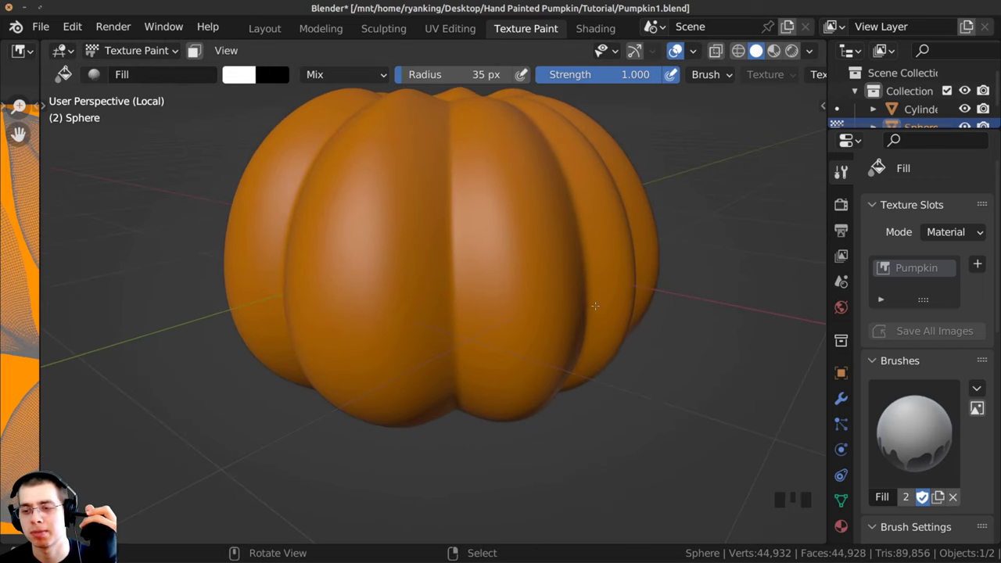
pyautogui.moveTo(536, 265); pyautogui.dragTo(446, 233, button='middle')
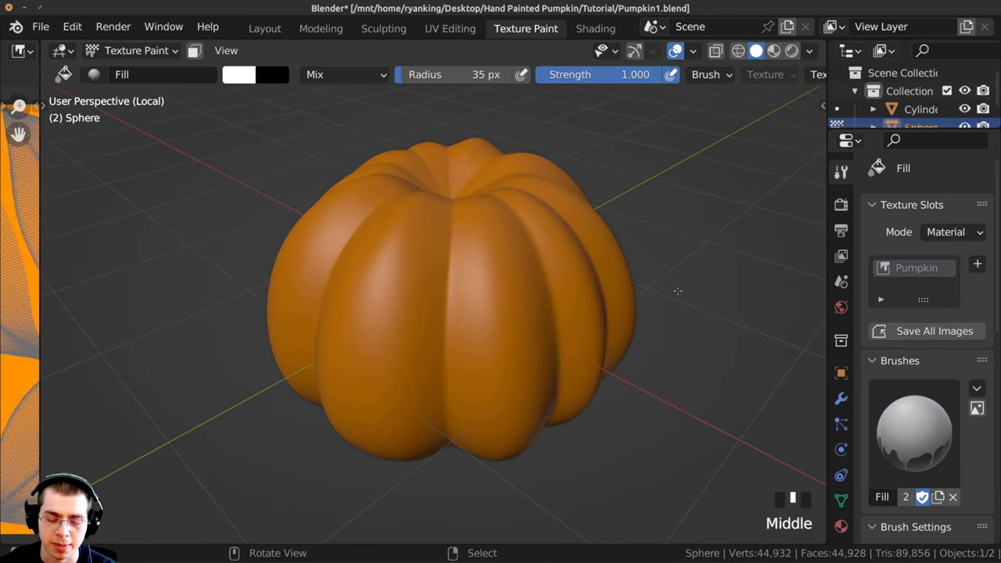
# Widen the properties area and switch the Fill brush's color from a single color to a linear gradient.
pyautogui.moveTo(827, 291); pyautogui.dragTo(756, 285)
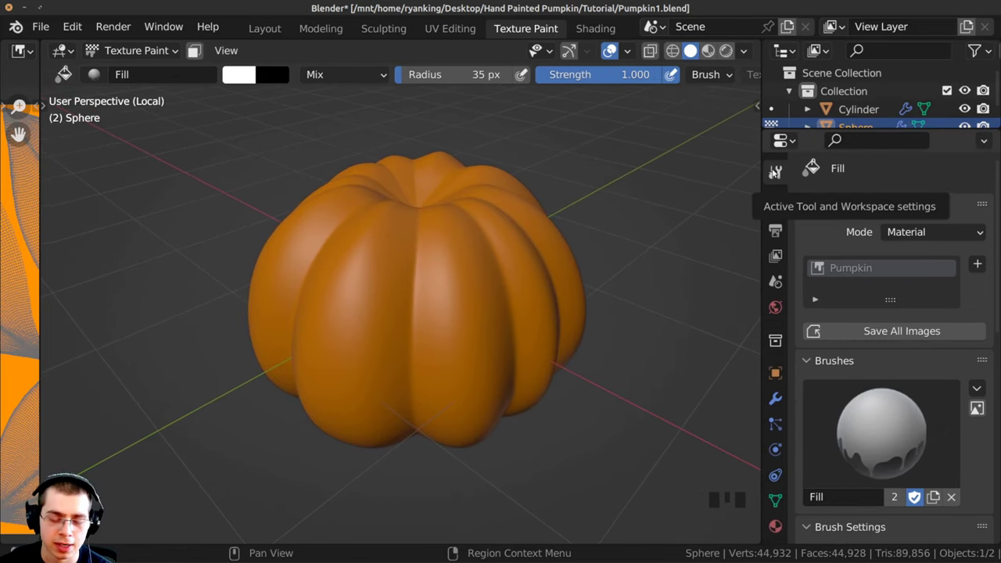
pyautogui.scroll(-3, 999, 267)
pyautogui.scroll(-10, 999, 267)
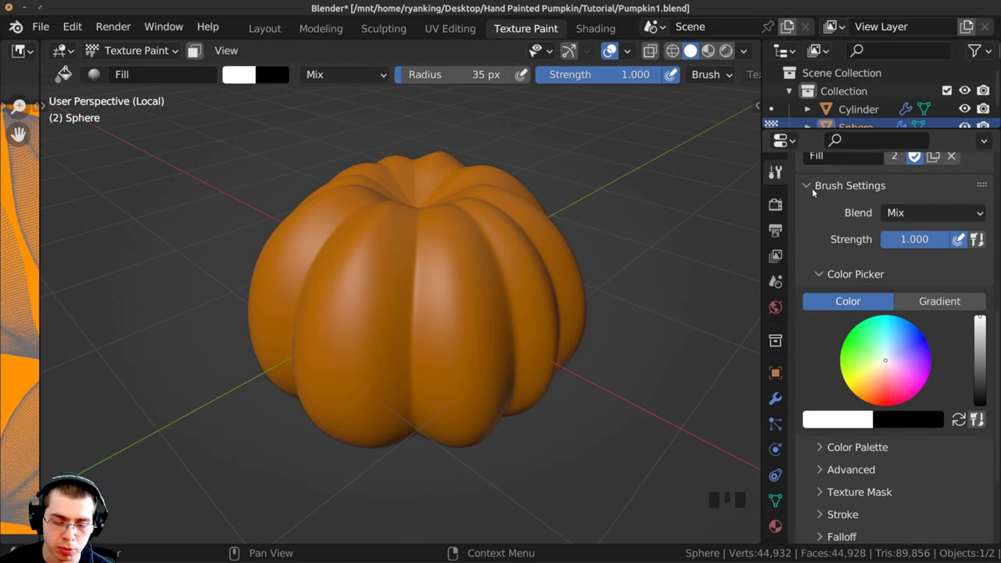
pyautogui.click(918, 303)
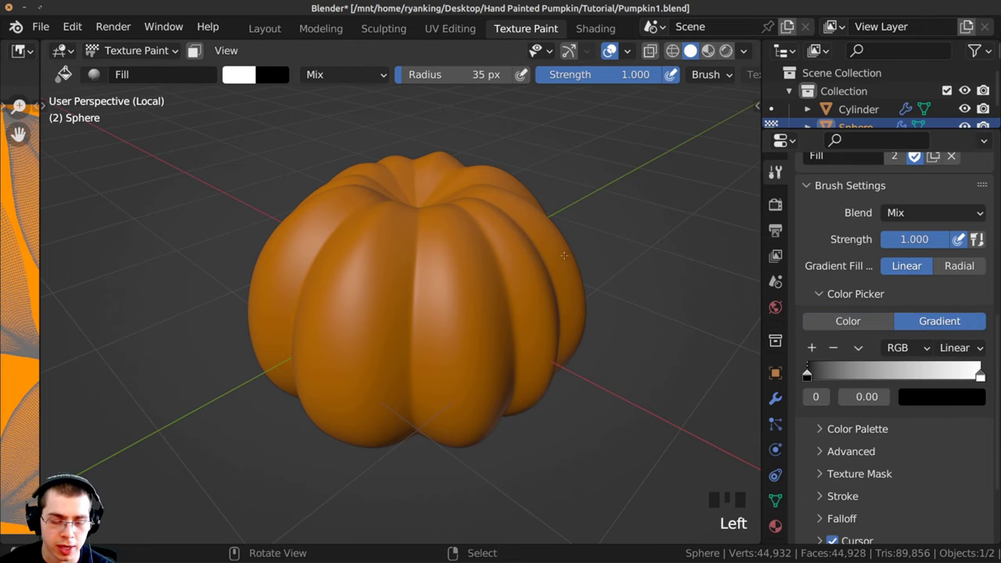
pyautogui.moveTo(524, 220); pyautogui.dragTo(555, 222, button='middle')
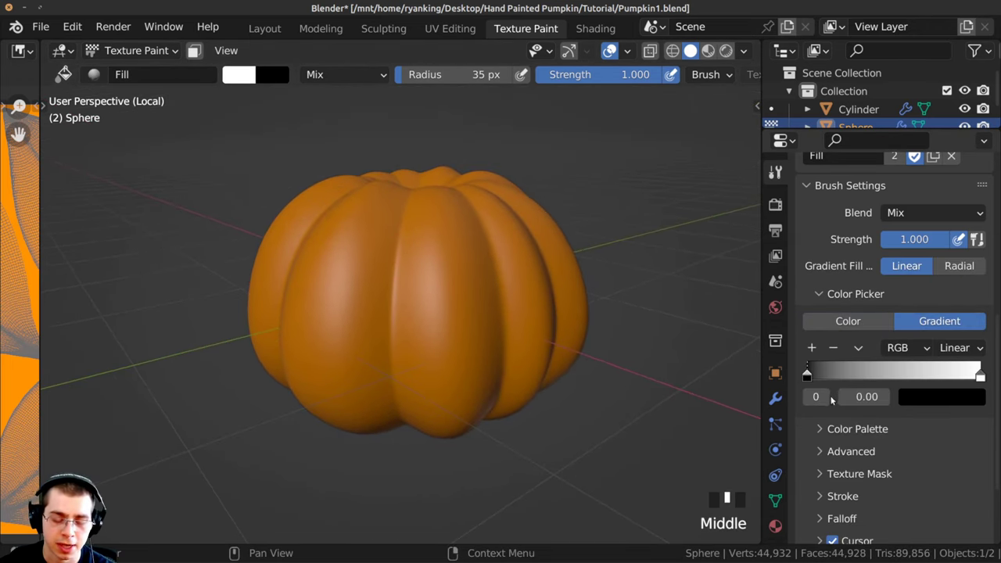
# Set the gradient's start stop, at position 0.00, to a bright, fully saturated red-orange.
pyautogui.click(807, 375)
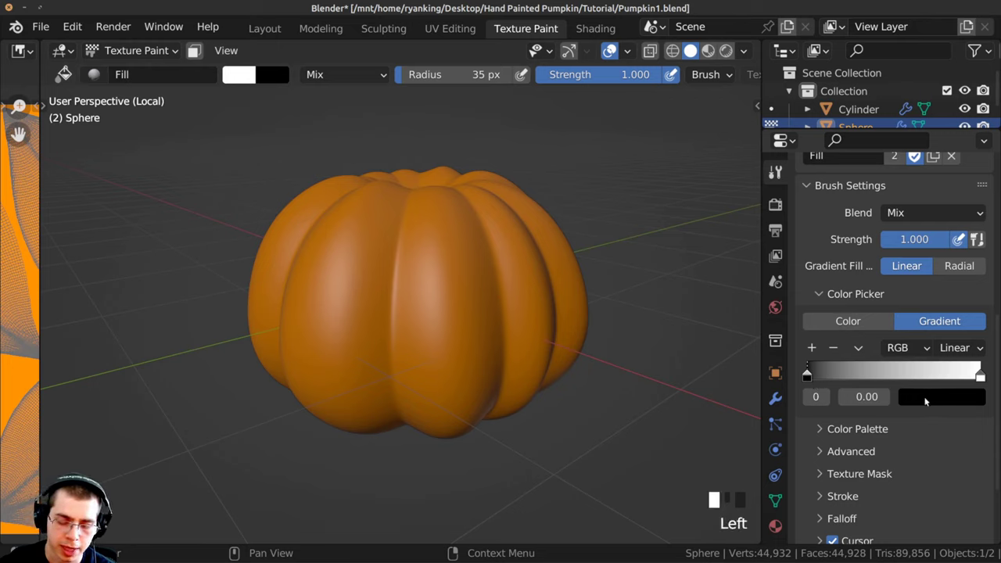
pyautogui.click(925, 399)
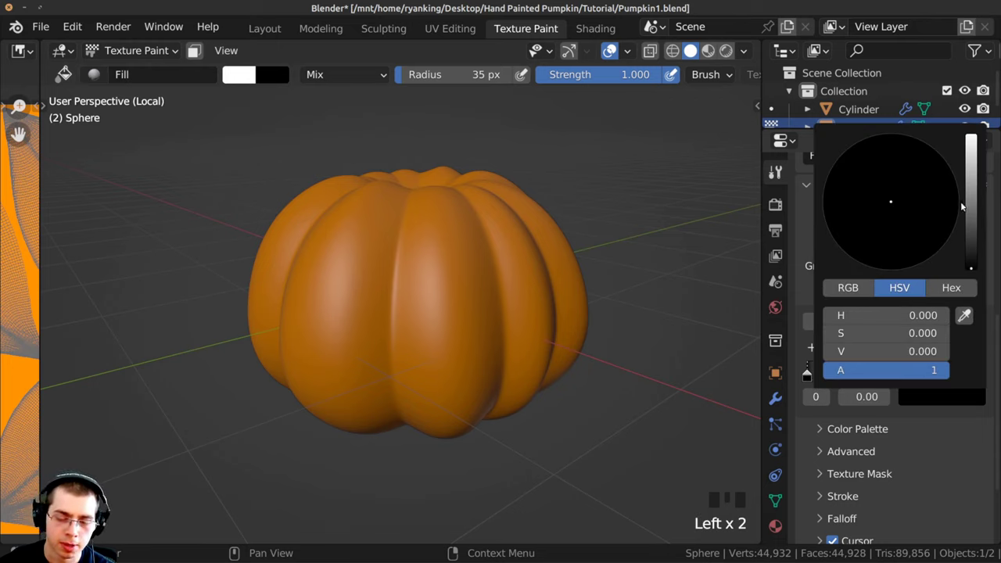
pyautogui.moveTo(962, 206); pyautogui.dragTo(970, 137)
pyautogui.moveTo(887, 227); pyautogui.dragTo(853, 264)
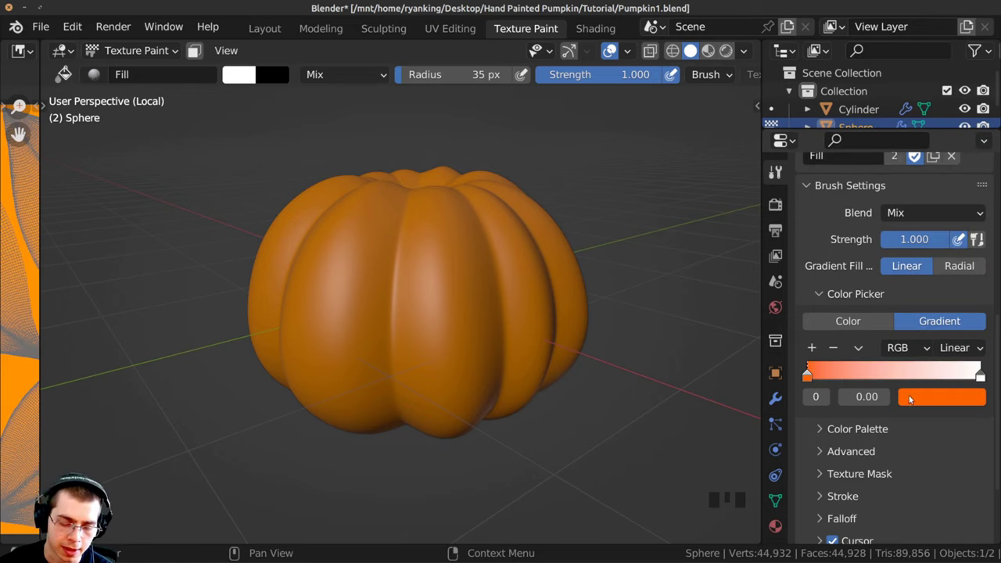
# Set the gradient's end stop, at position 1.00, to yellow-orange with hue 0.081, saturation 1.000 and value 1.000.
pyautogui.click(980, 376)
pyautogui.click(945, 397)
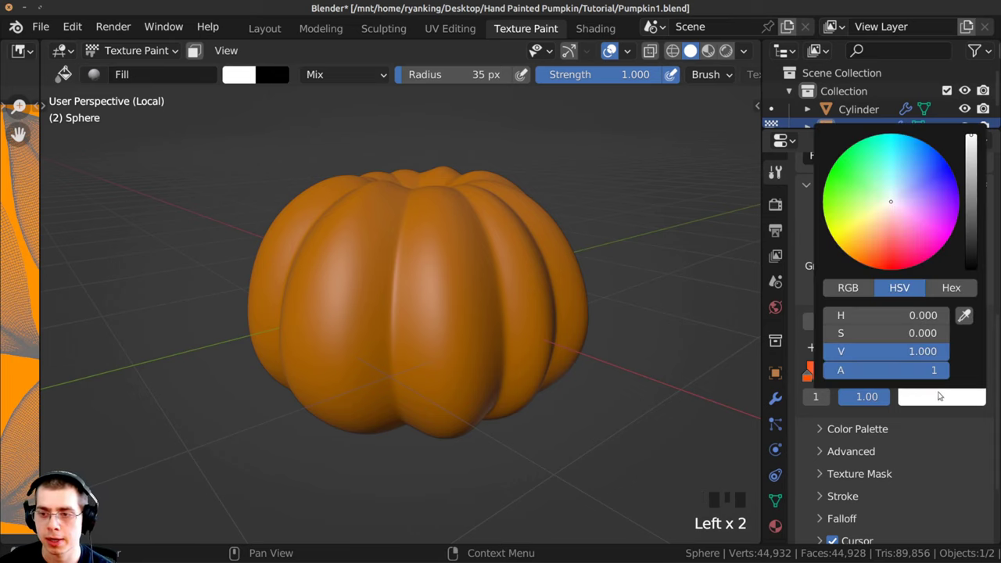
pyautogui.moveTo(857, 219)
pyautogui.mouseDown()
pyautogui.moveTo(802, 229)
pyautogui.moveTo(813, 284)
pyautogui.mouseUp()
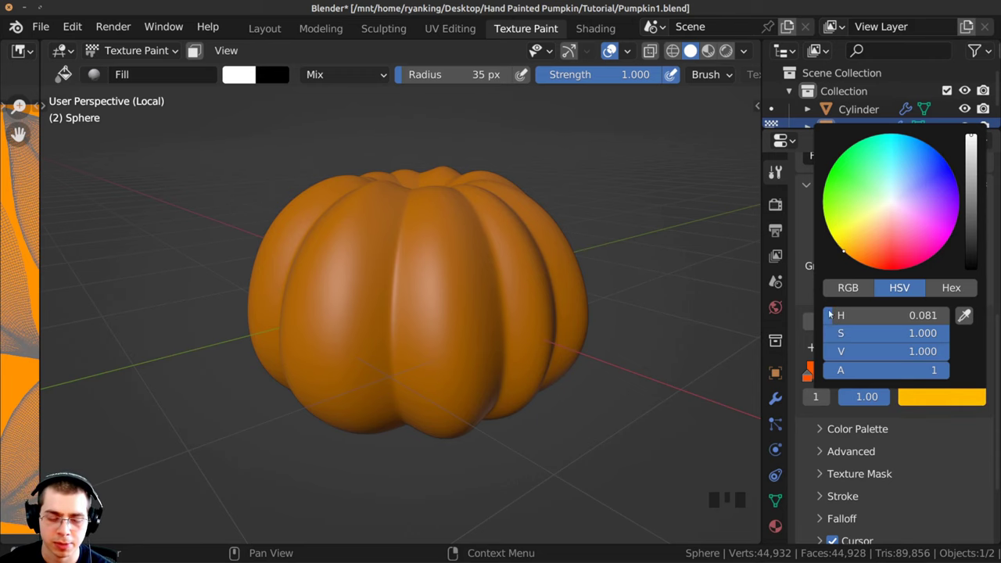
# Test a linear gradient fill running from the pumpkin's lower half up to its top, and undo it.
pyautogui.moveTo(234, 239); pyautogui.dragTo(219, 236, button='middle')
pyautogui.press('t')
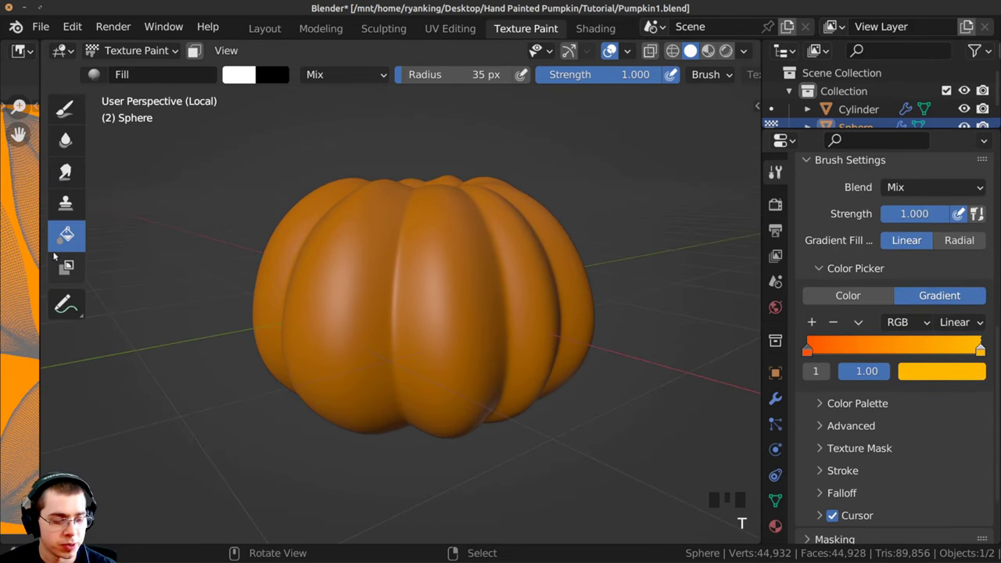
pyautogui.press('t')
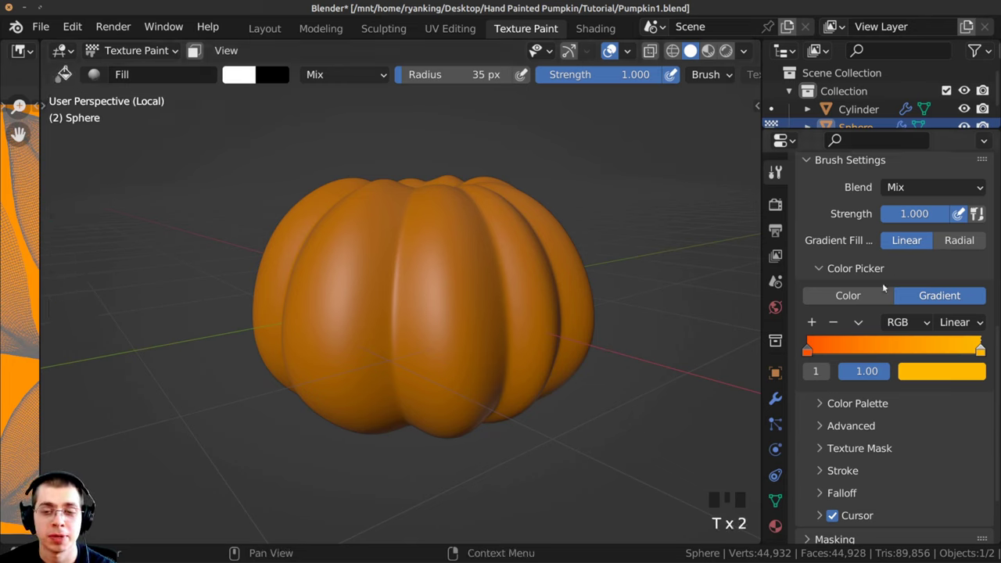
pyautogui.click(845, 268)
pyautogui.click(845, 301)
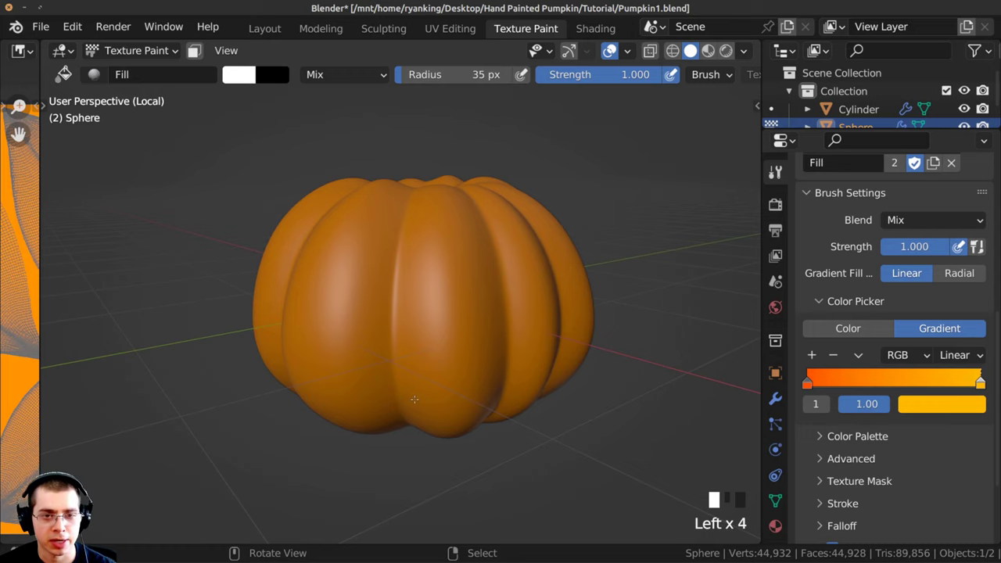
pyautogui.moveTo(406, 332); pyautogui.dragTo(401, 216)
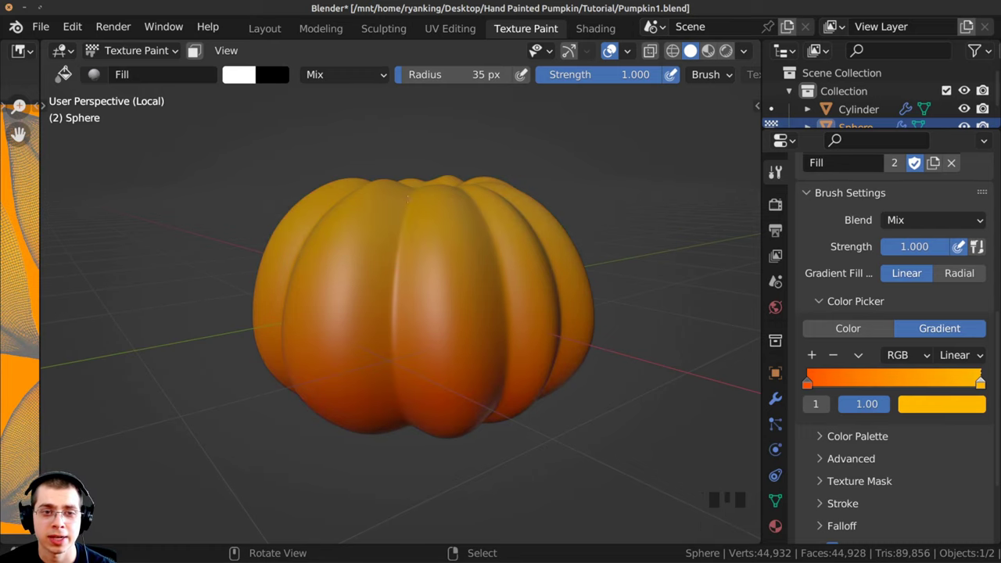
pyautogui.moveTo(403, 297); pyautogui.dragTo(562, 335, button='middle')
pyautogui.press('ctrl')
pyautogui.hotkey('ctrl', 'z')
# Fine-tune the gradient's start stop, at position 0.00, to a slightly less red, fully saturated orange.
pyautogui.click(808, 383)
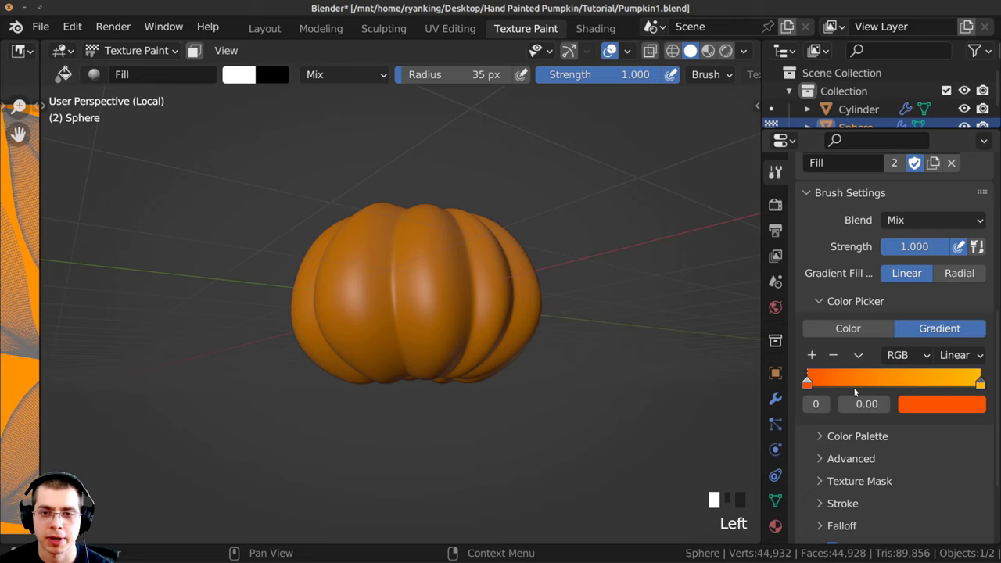
pyautogui.click(906, 405)
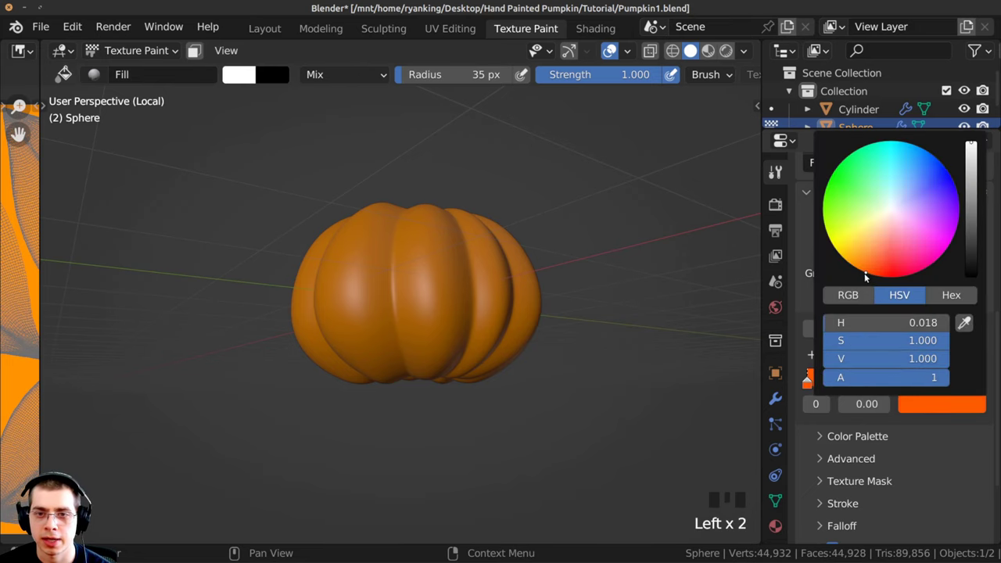
pyautogui.moveTo(864, 273); pyautogui.dragTo(864, 274)
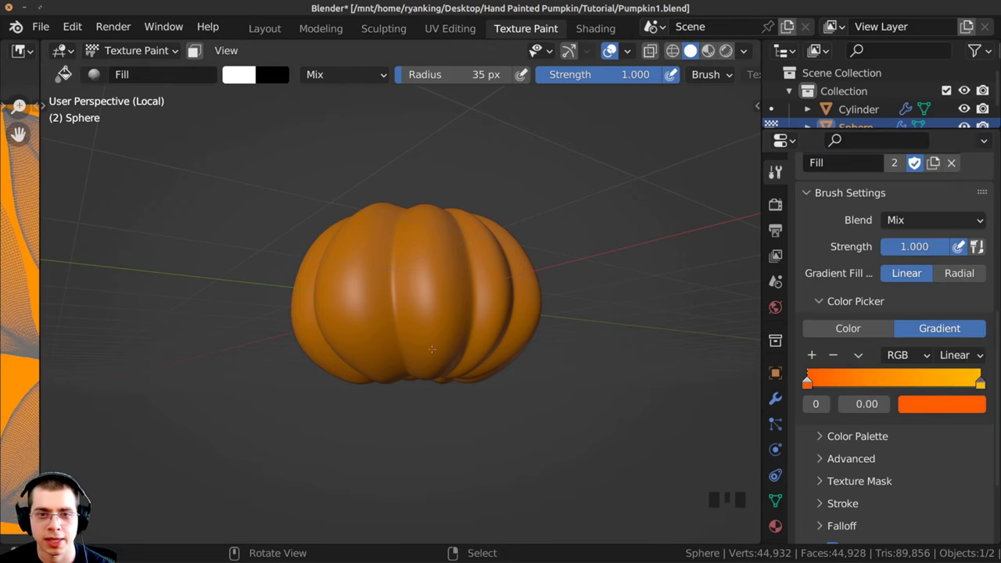
# Fill the pumpkin with the linear gradient running from near its base up to its top.
pyautogui.keyDown('ctrl'); pyautogui.moveTo(431, 348); pyautogui.dragTo(411, 398, button='middle'); pyautogui.keyUp('ctrl')
pyautogui.moveTo(409, 402); pyautogui.dragTo(409, 402)
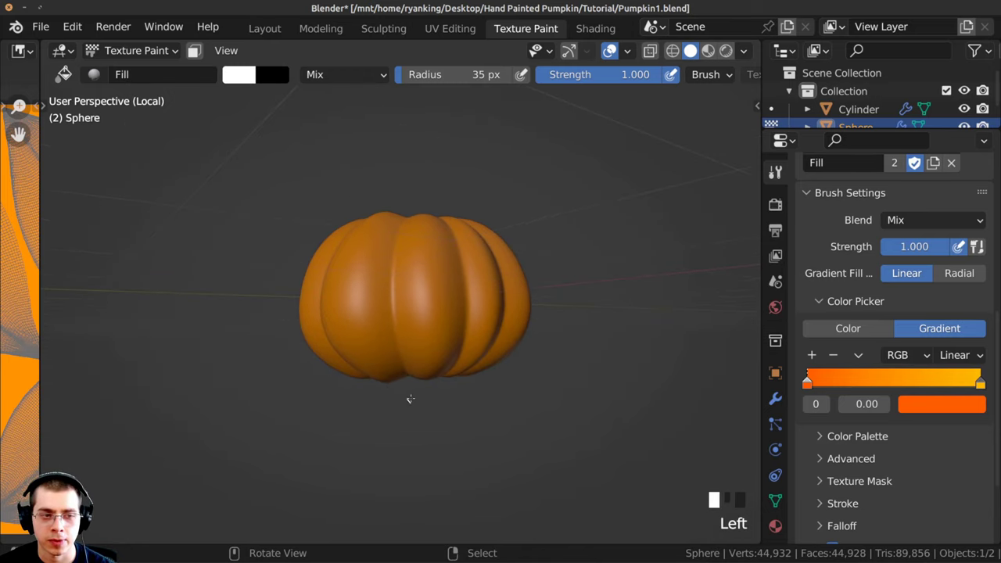
pyautogui.moveTo(420, 353); pyautogui.dragTo(406, 209)
pyautogui.moveTo(413, 321); pyautogui.dragTo(415, 347, button='middle')
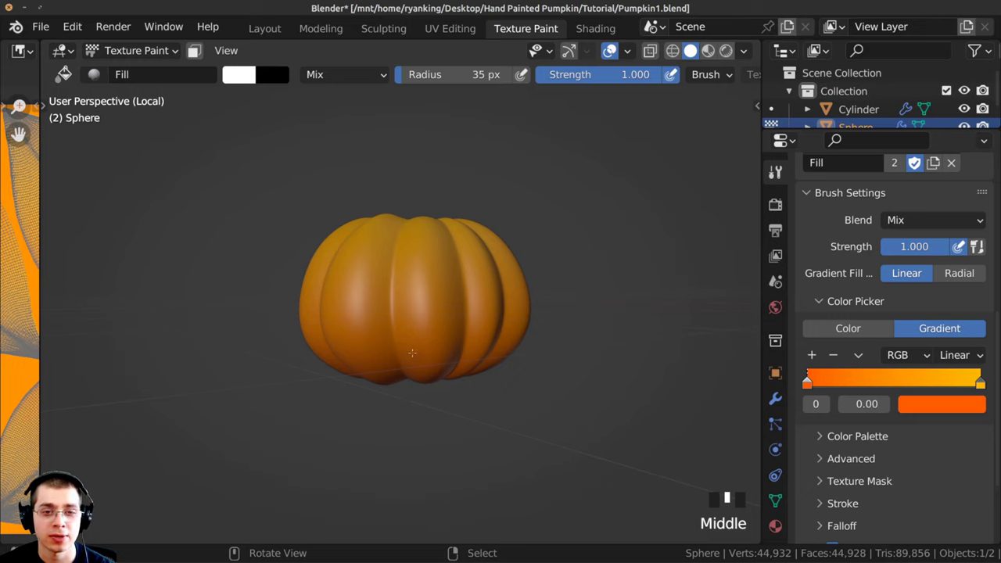
# Refill the pumpkin with the linear gradient running from just below its base up to its top edge.
pyautogui.moveTo(411, 353); pyautogui.dragTo(408, 344)
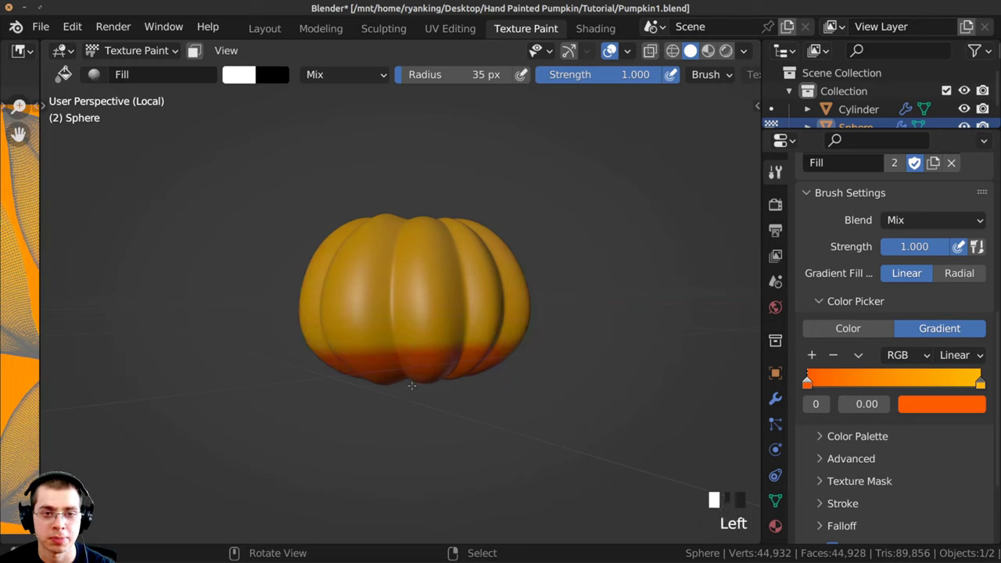
pyautogui.moveTo(412, 394); pyautogui.dragTo(409, 211)
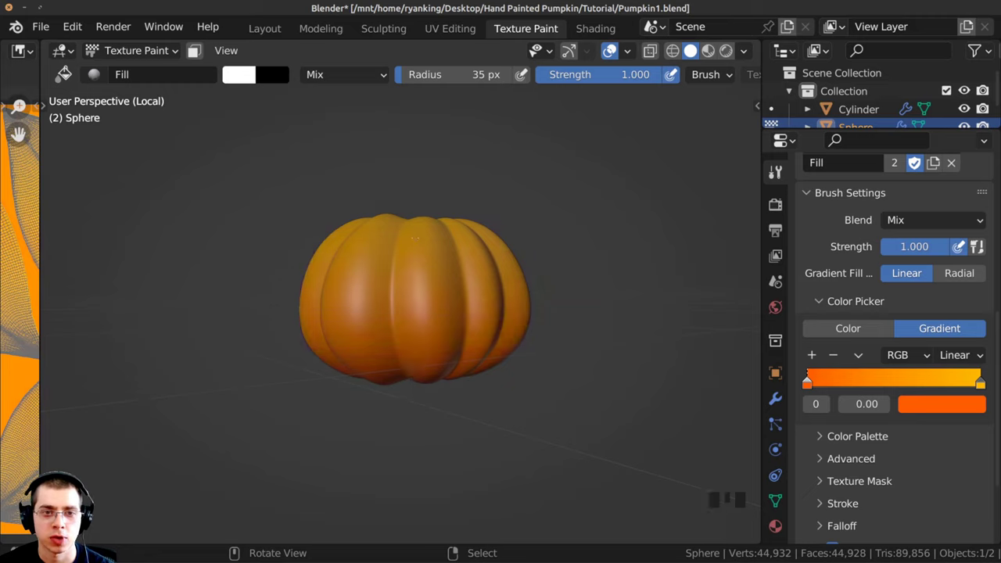
pyautogui.moveTo(414, 238); pyautogui.dragTo(365, 256, button='middle')
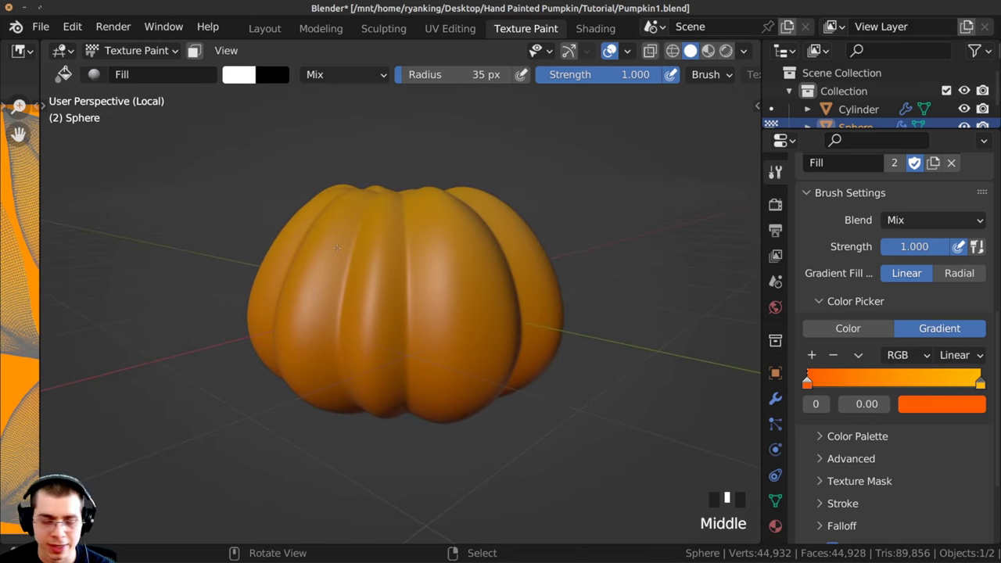
# Switch from the Fill tool to the Draw brush.
pyautogui.press('t')
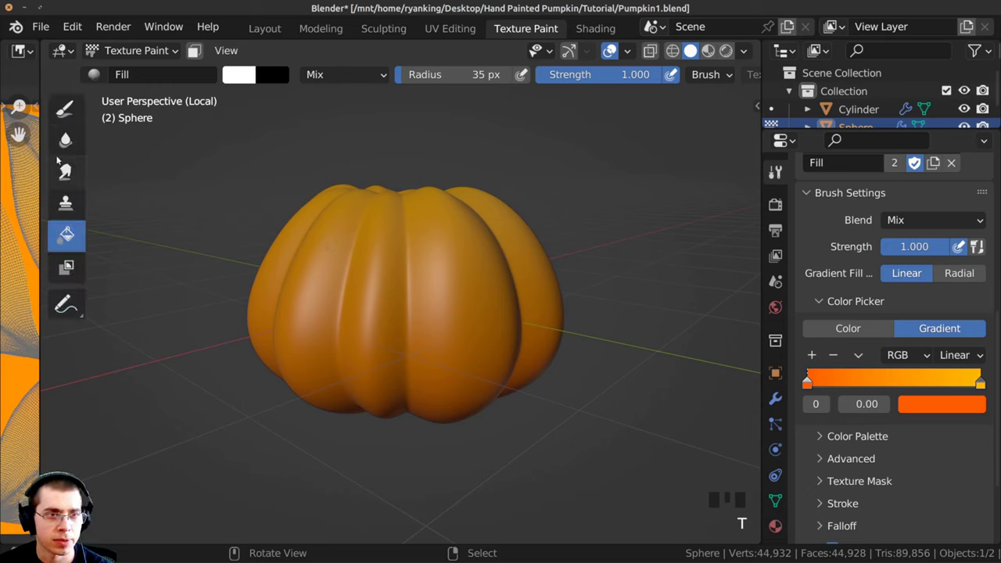
pyautogui.click(65, 110)
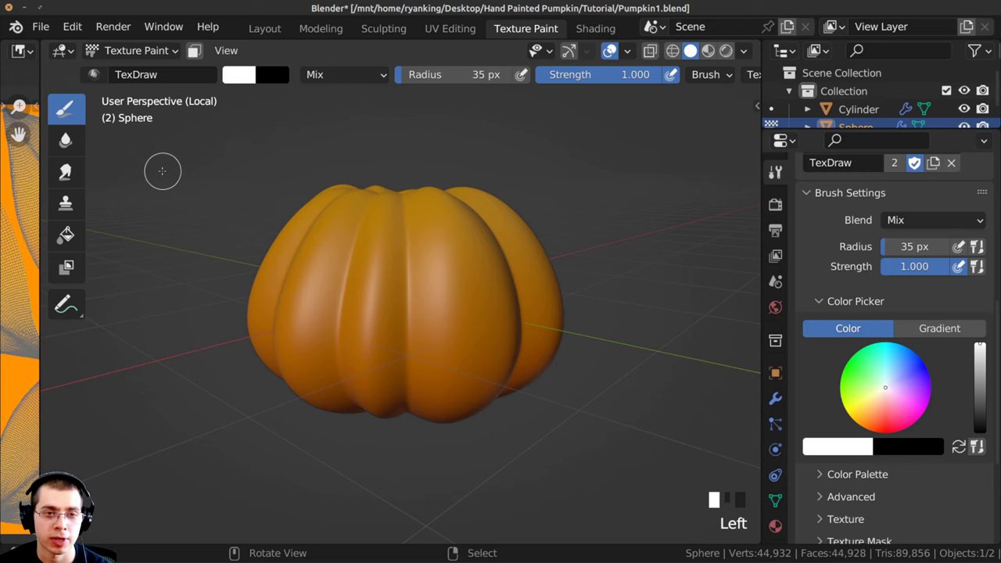
pyautogui.press('t')
pyautogui.moveTo(365, 250); pyautogui.dragTo(485, 294, button='middle')
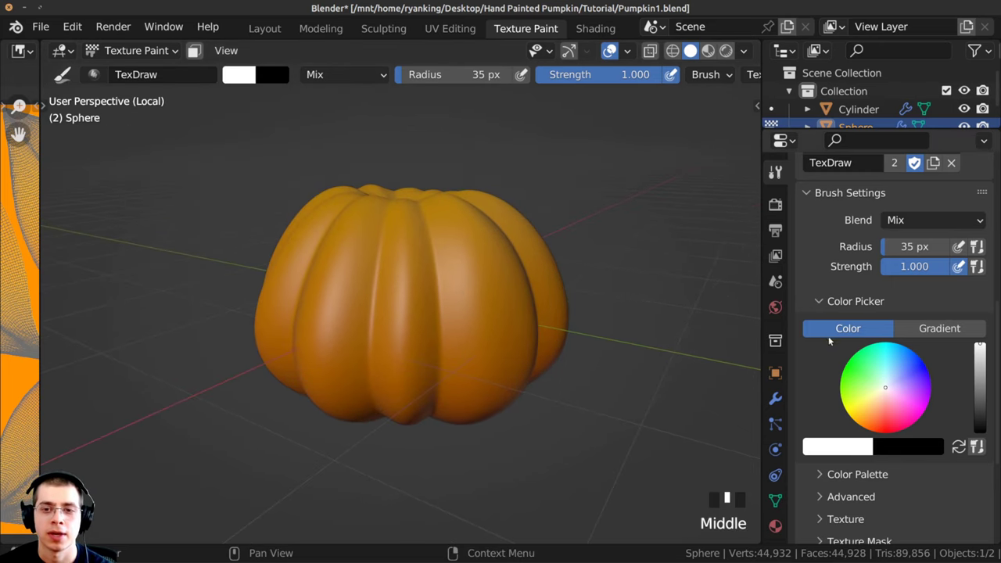
# Collapse the open brush settings sections and enlarge the 3D viewport toward the properties editor.
pyautogui.tripleClick(820, 332)
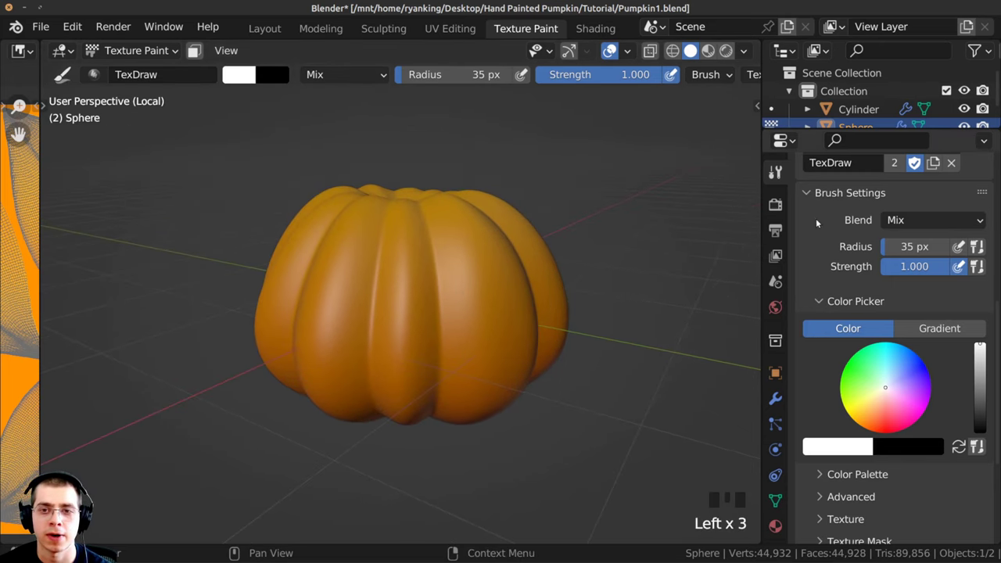
pyautogui.click(810, 195)
pyautogui.keyDown('ctrl'); pyautogui.click(803, 252); pyautogui.keyUp('ctrl')
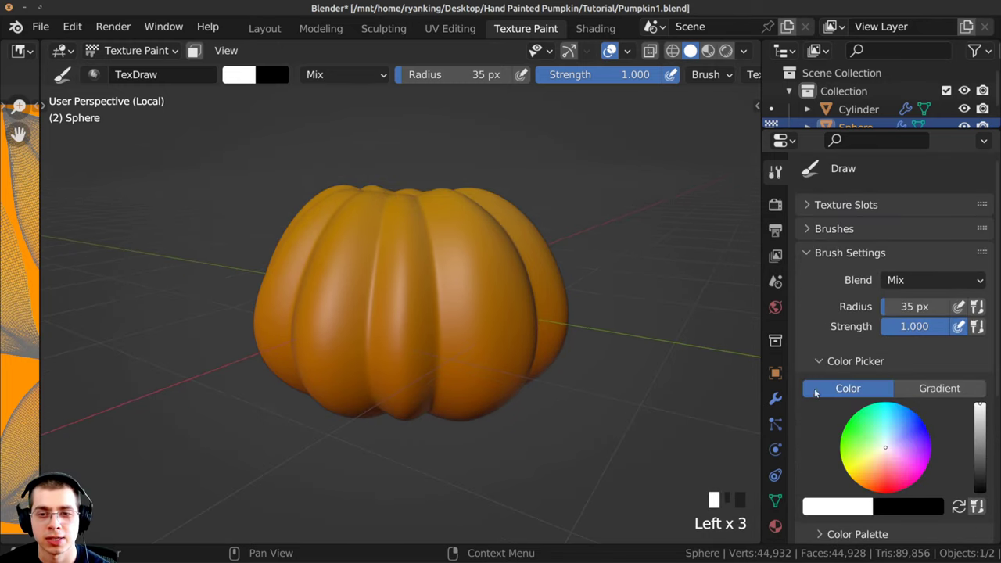
pyautogui.click(811, 255)
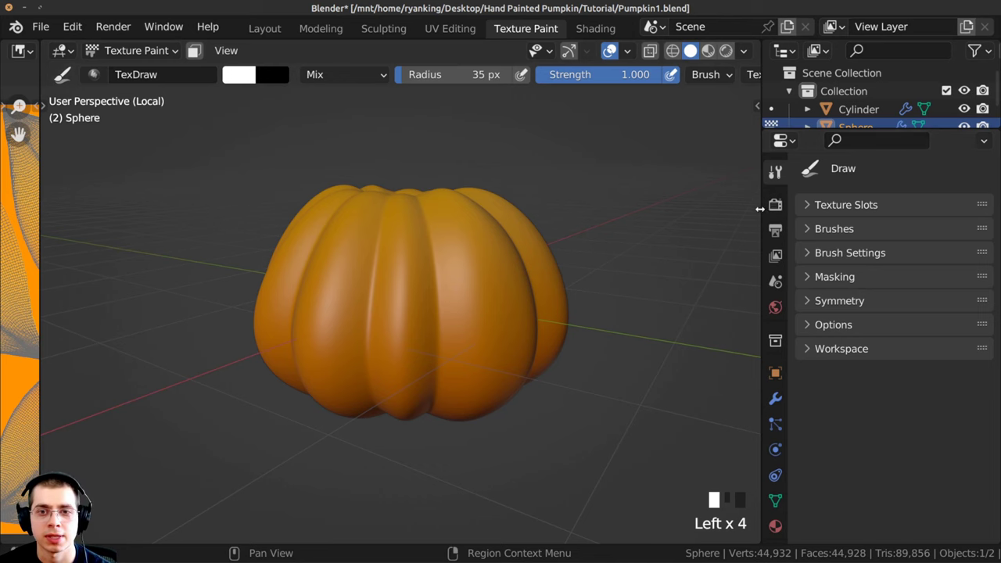
pyautogui.moveTo(762, 209)
pyautogui.mouseDown()
pyautogui.moveTo(833, 206)
pyautogui.moveTo(855, 168)
pyautogui.moveTo(865, 111)
pyautogui.mouseUp()
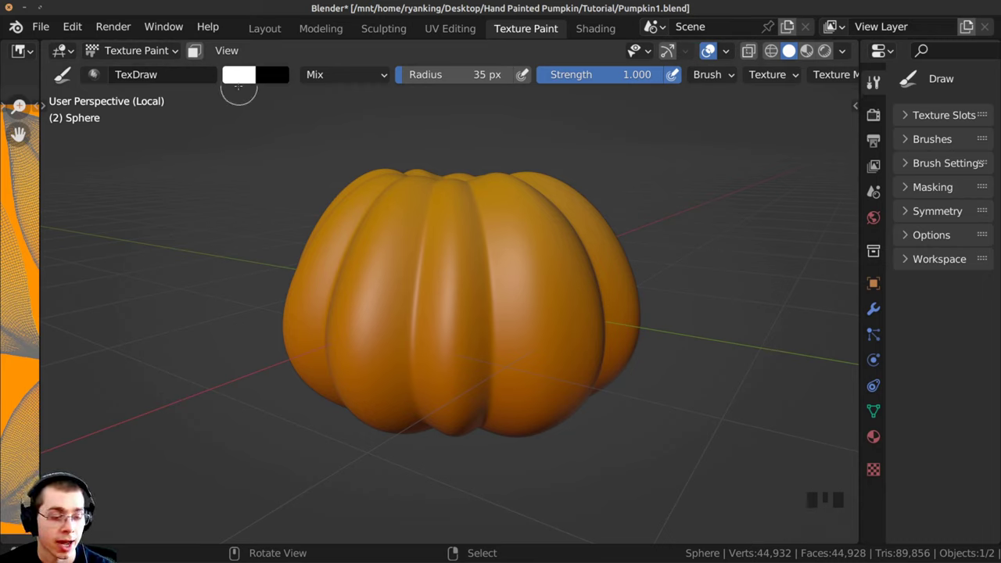
# Set the brush color to dark brown with hue 0.092, saturation 1.000 and value 0.244.
pyautogui.click(243, 76)
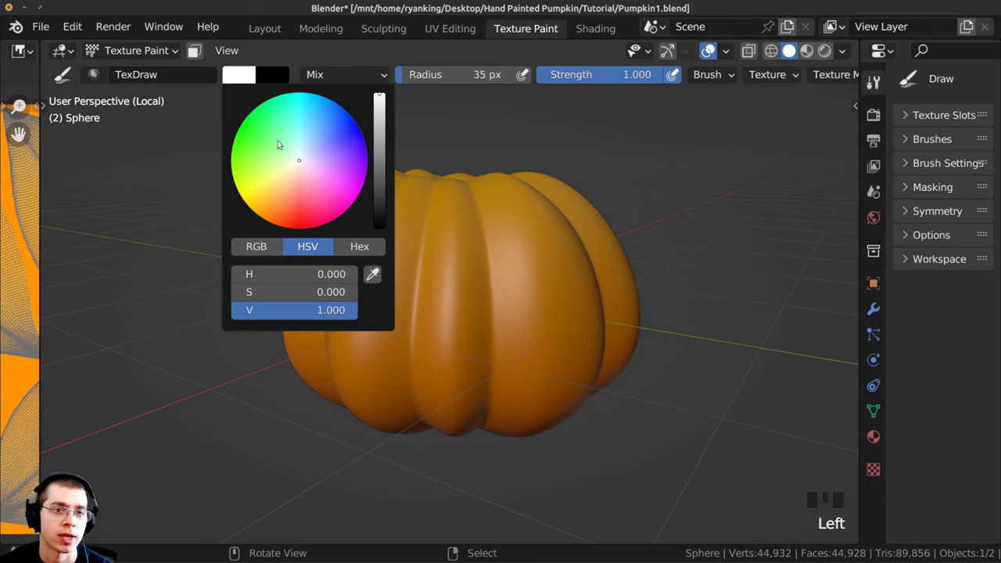
pyautogui.moveTo(291, 174); pyautogui.dragTo(258, 225)
pyautogui.moveTo(379, 102); pyautogui.dragTo(383, 191)
pyautogui.moveTo(438, 234); pyautogui.dragTo(487, 261, button='middle')
pyautogui.keyDown('shift'); pyautogui.moveTo(496, 310); pyautogui.dragTo(485, 297, button='middle'); pyautogui.keyUp('shift')
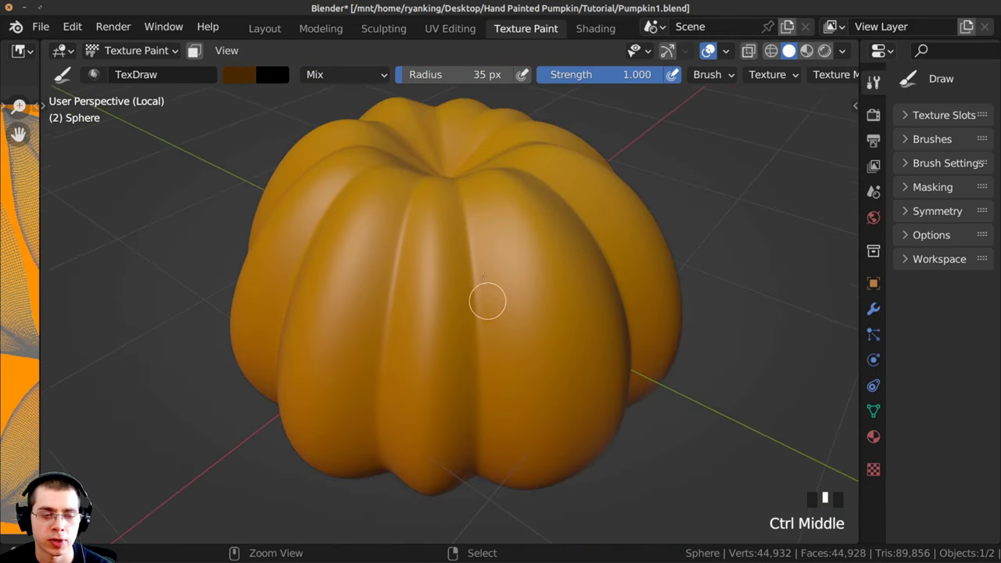
pyautogui.moveTo(462, 227); pyautogui.dragTo(422, 196, button='middle')
pyautogui.click(239, 74)
pyautogui.moveTo(373, 191); pyautogui.dragTo(377, 197)
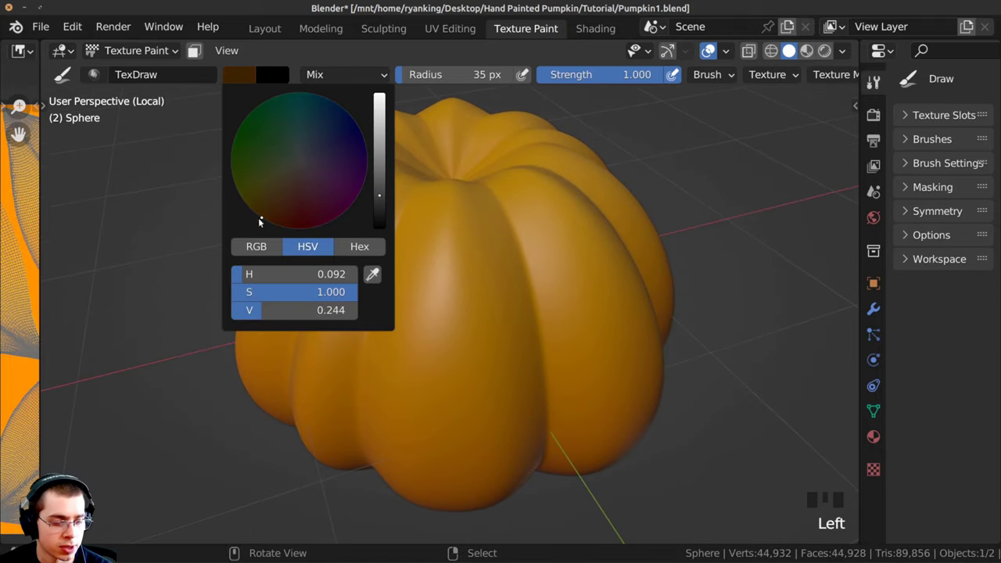
# Set the Draw brush to a radius of 11 px and a strength of 0.114.
pyautogui.moveTo(500, 224); pyautogui.dragTo(467, 243, button='middle')
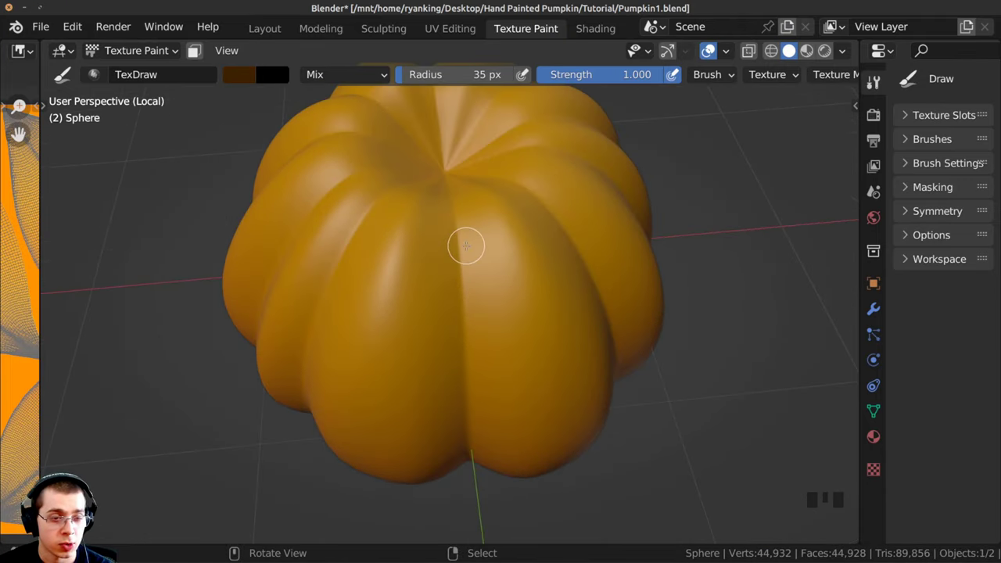
pyautogui.press('f')
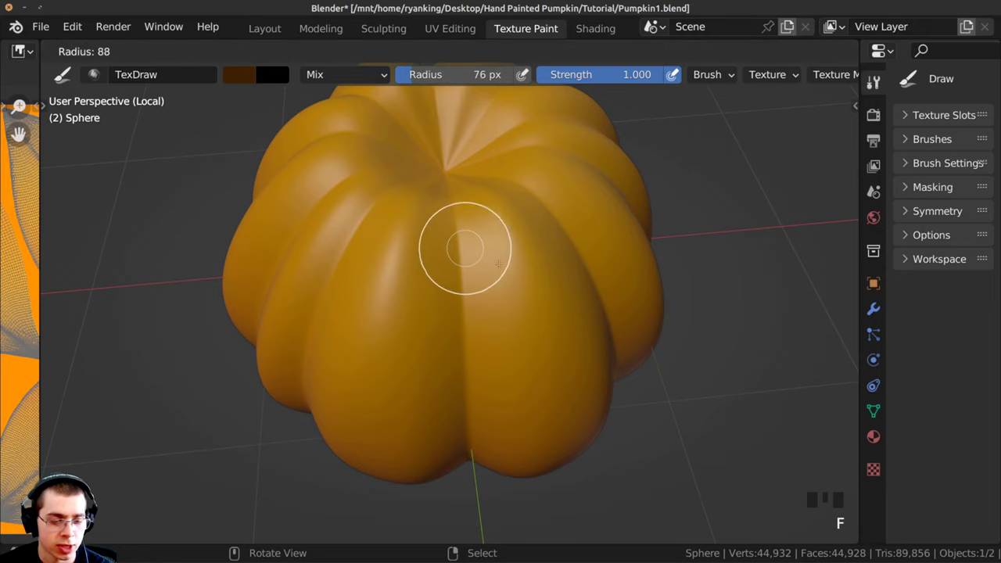
pyautogui.click(488, 258)
pyautogui.moveTo(423, 77)
pyautogui.mouseDown()
pyautogui.moveTo(436, 81)
pyautogui.moveTo(395, 81)
pyautogui.mouseUp()
pyautogui.click(407, 79)
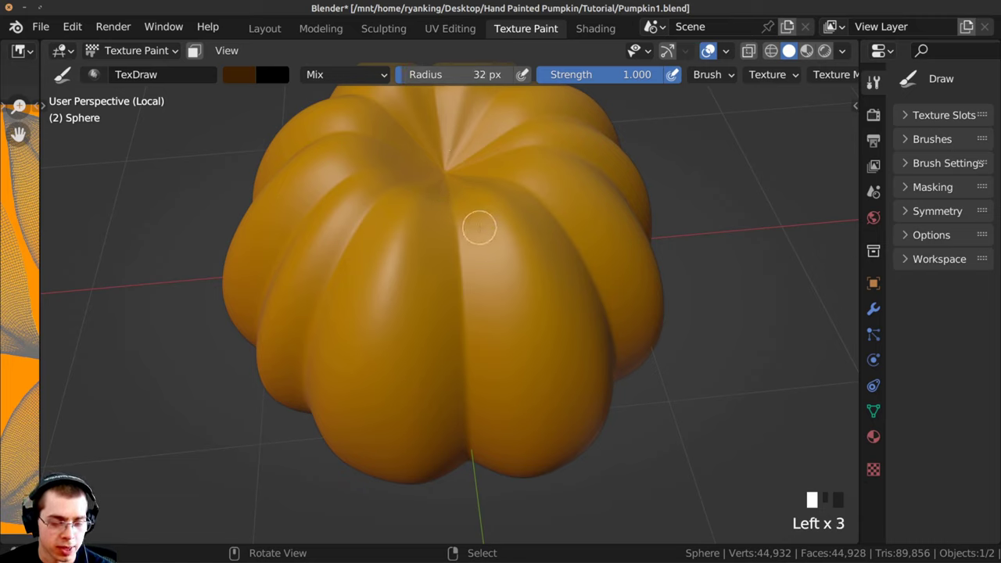
pyautogui.press('f')
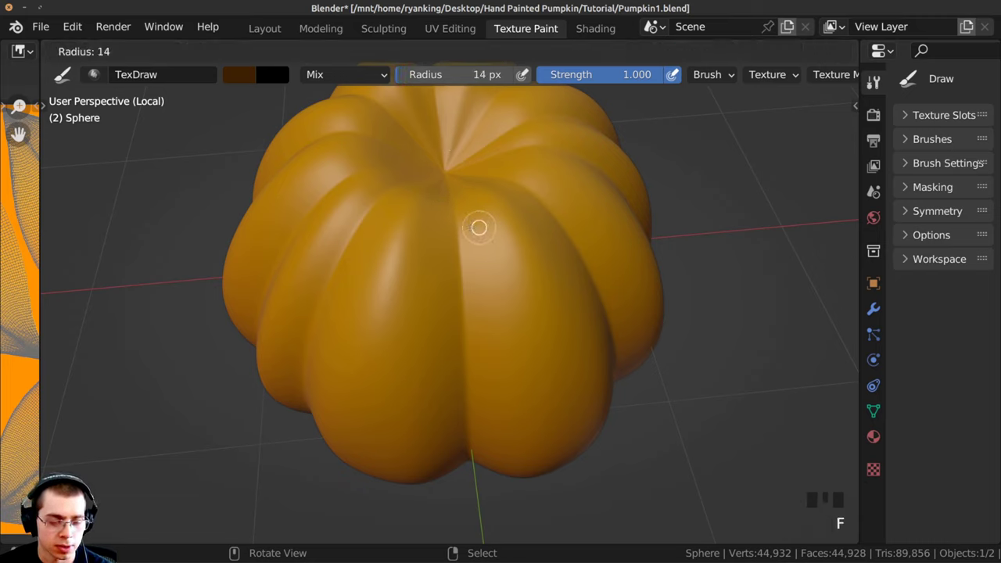
pyautogui.click(469, 228)
pyautogui.keyDown('ctrl'); pyautogui.moveTo(453, 239); pyautogui.dragTo(609, 88, button='middle'); pyautogui.keyUp('ctrl')
pyautogui.moveTo(625, 82); pyautogui.dragTo(508, 79)
# Paint faint dark brown strokes along the upper part of the front crease, starting from the pumpkin's top center.
pyautogui.moveTo(429, 162); pyautogui.dragTo(445, 258)
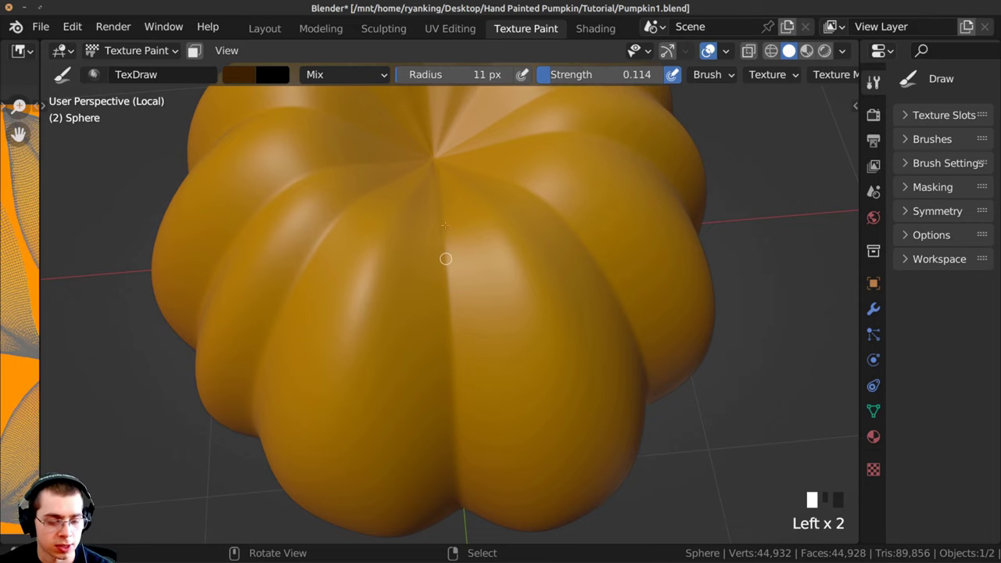
pyautogui.scroll(-1, 435, 200)
pyautogui.moveTo(435, 200); pyautogui.dragTo(429, 205, button='middle')
pyautogui.moveTo(443, 252); pyautogui.dragTo(444, 261)
pyautogui.click(446, 254)
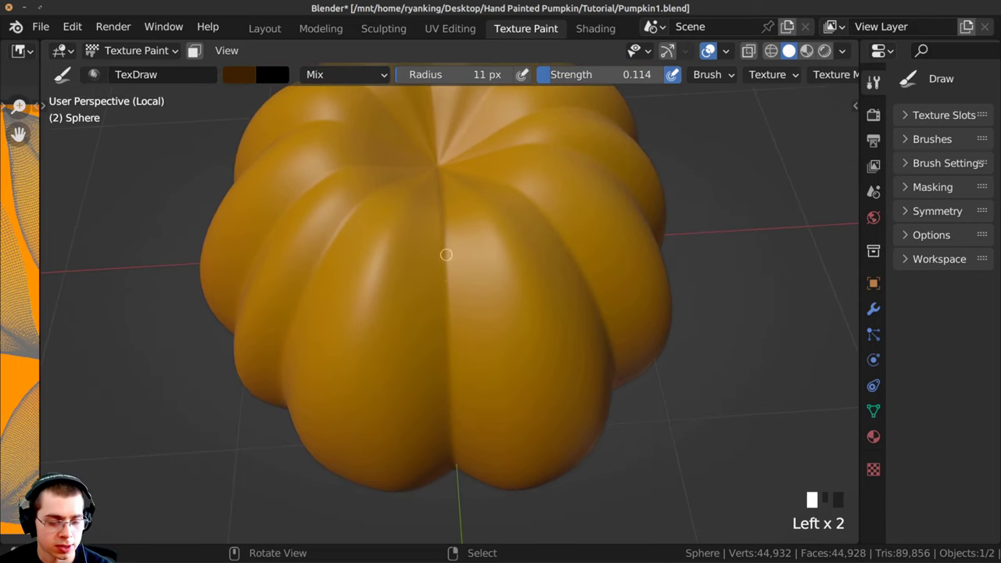
pyautogui.click(438, 195)
# Continue the dark brown shading down the same front crease along the pumpkin's side.
pyautogui.keyDown('ctrl'); pyautogui.moveTo(444, 287); pyautogui.dragTo(433, 211, button='middle'); pyautogui.keyUp('ctrl')
pyautogui.click(444, 157)
pyautogui.click(445, 238)
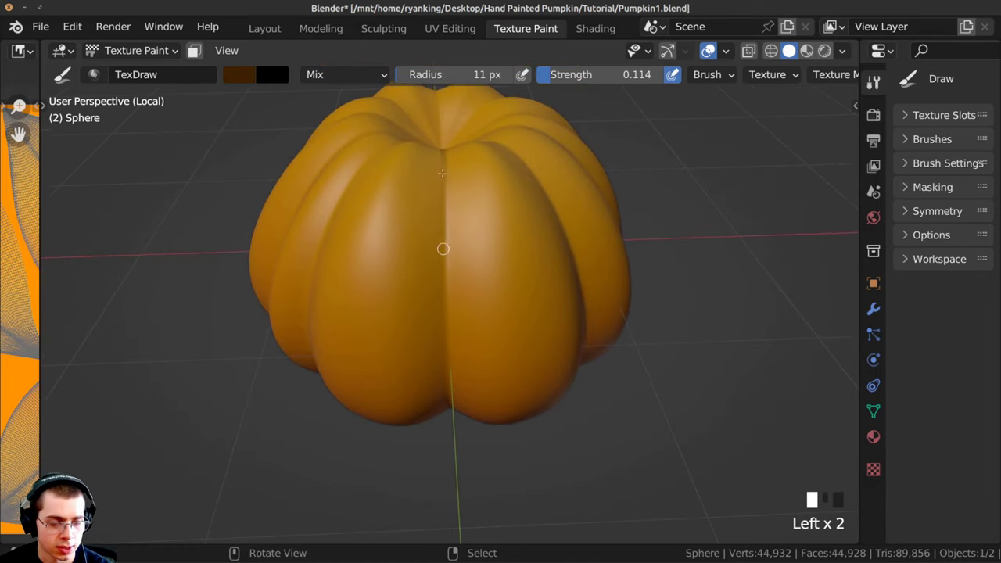
pyautogui.moveTo(443, 180); pyautogui.dragTo(443, 269)
pyautogui.moveTo(444, 200); pyautogui.dragTo(442, 310)
pyautogui.moveTo(442, 310); pyautogui.dragTo(440, 281, button='middle')
pyautogui.moveTo(440, 205); pyautogui.dragTo(438, 279)
pyautogui.click(441, 193)
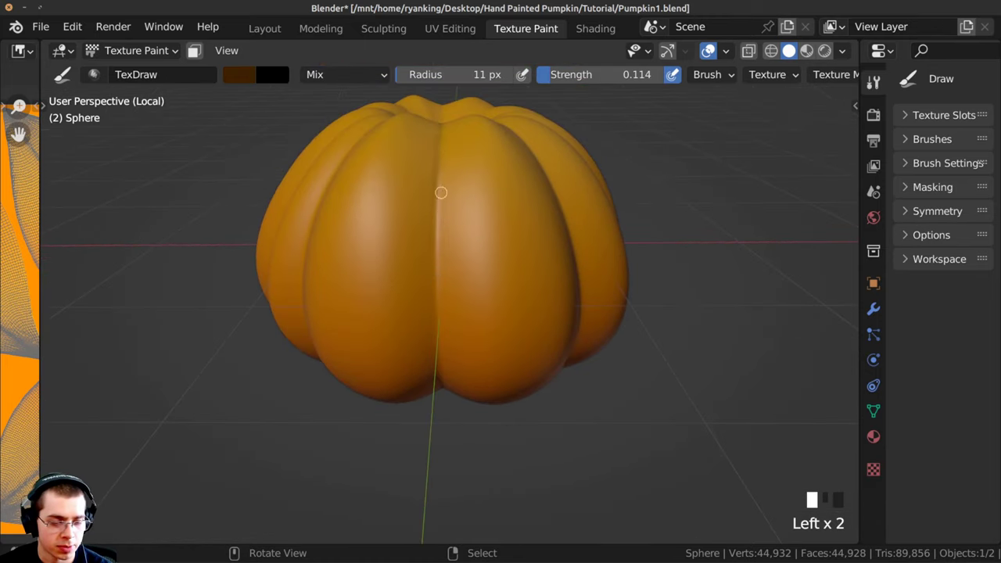
pyautogui.keyDown('ctrl'); pyautogui.moveTo(443, 193); pyautogui.dragTo(455, 261, button='middle'); pyautogui.keyUp('ctrl')
pyautogui.keyDown('ctrl'); pyautogui.moveTo(534, 193); pyautogui.dragTo(514, 149, button='middle'); pyautogui.keyUp('ctrl')
pyautogui.moveTo(513, 153); pyautogui.dragTo(511, 181, button='middle')
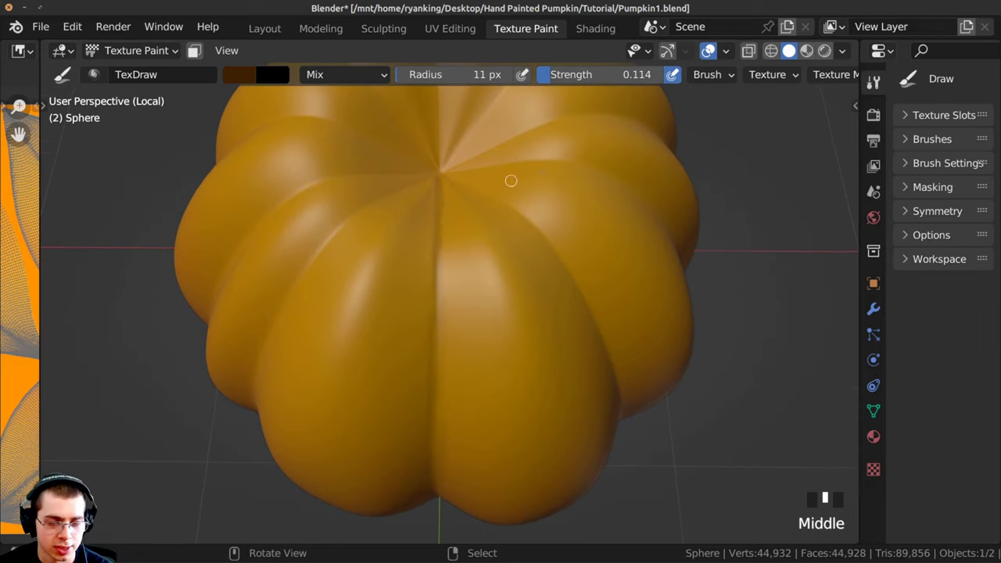
# Compare MatCap with Studio viewport lighting, keep Studio, and choose the third, slightly bluish studio light.
pyautogui.click(843, 52)
pyautogui.click(826, 139)
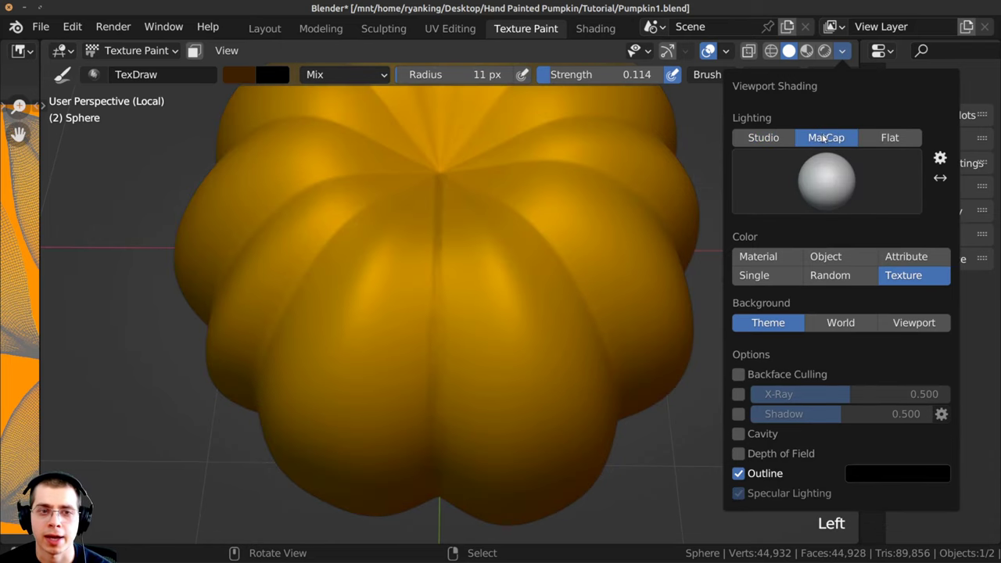
pyautogui.click(749, 138)
pyautogui.click(823, 188)
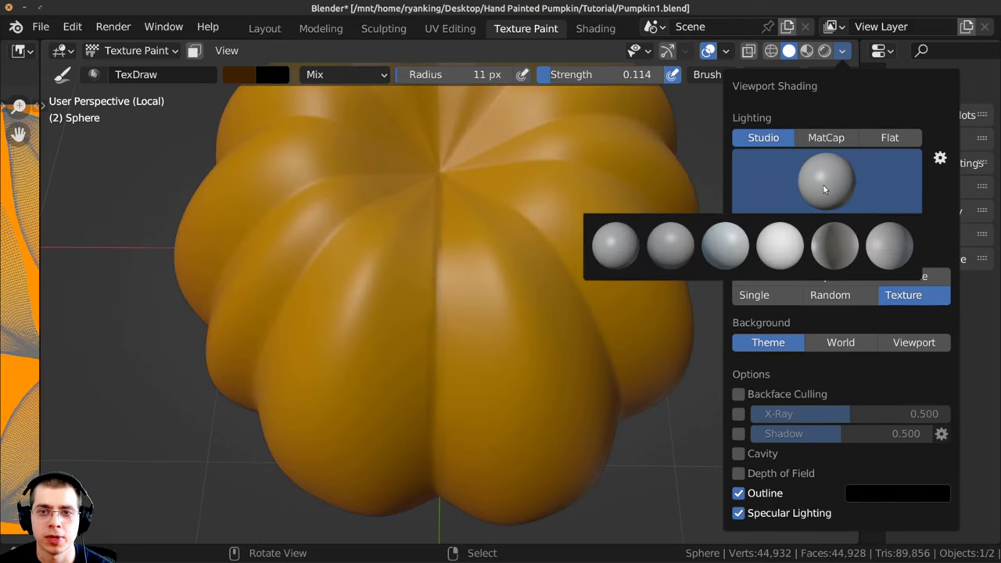
pyautogui.click(662, 233)
pyautogui.click(772, 166)
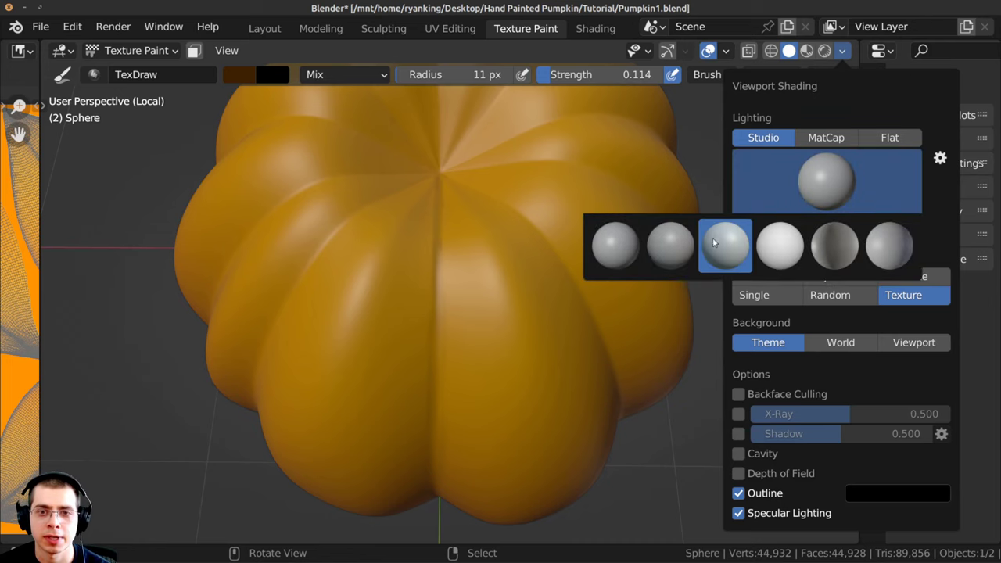
pyautogui.click(714, 243)
# Browse the other studio lights and try world space lighting with a changed rotation, turning it back off.
pyautogui.click(820, 182)
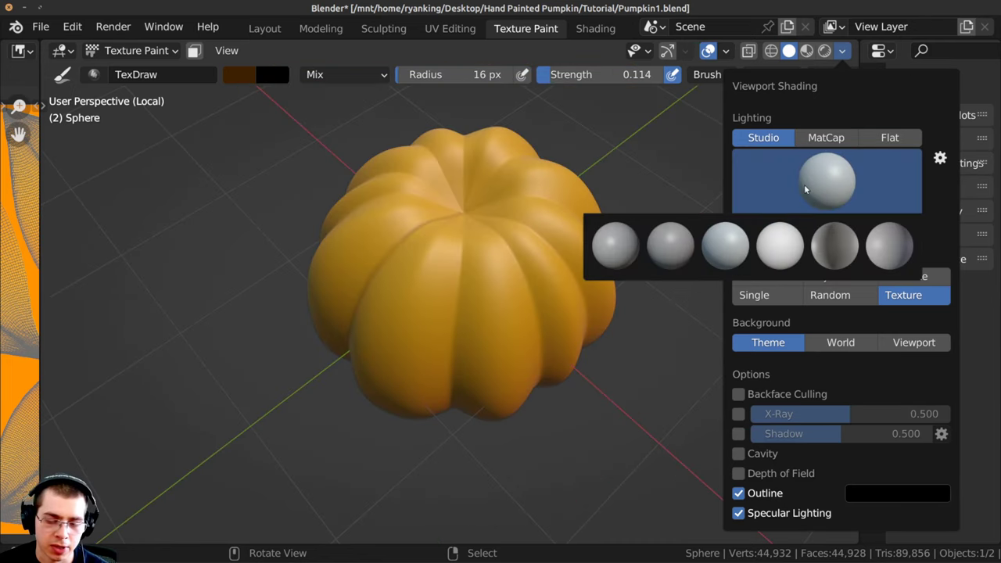
pyautogui.click(781, 157)
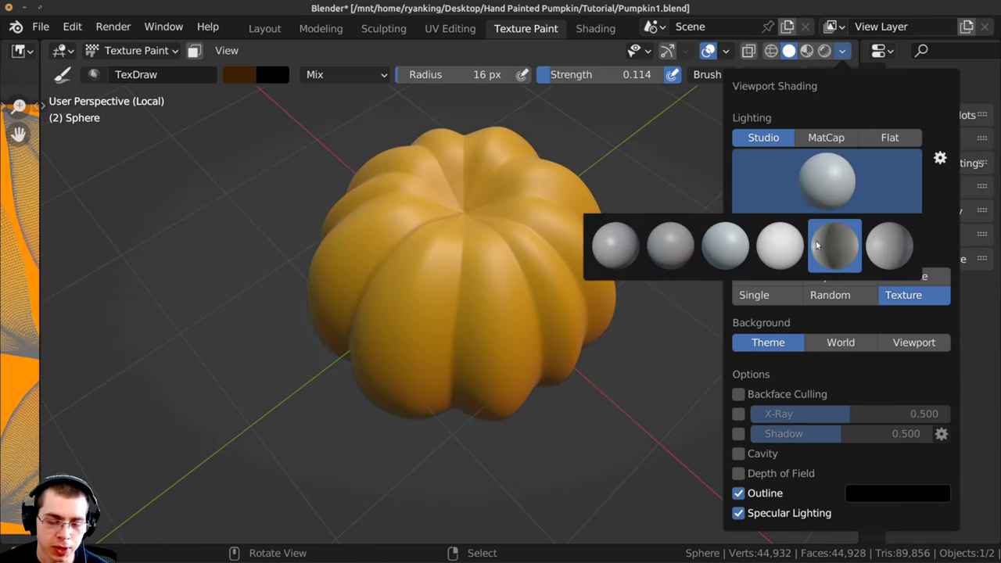
pyautogui.click(816, 187)
pyautogui.click(813, 179)
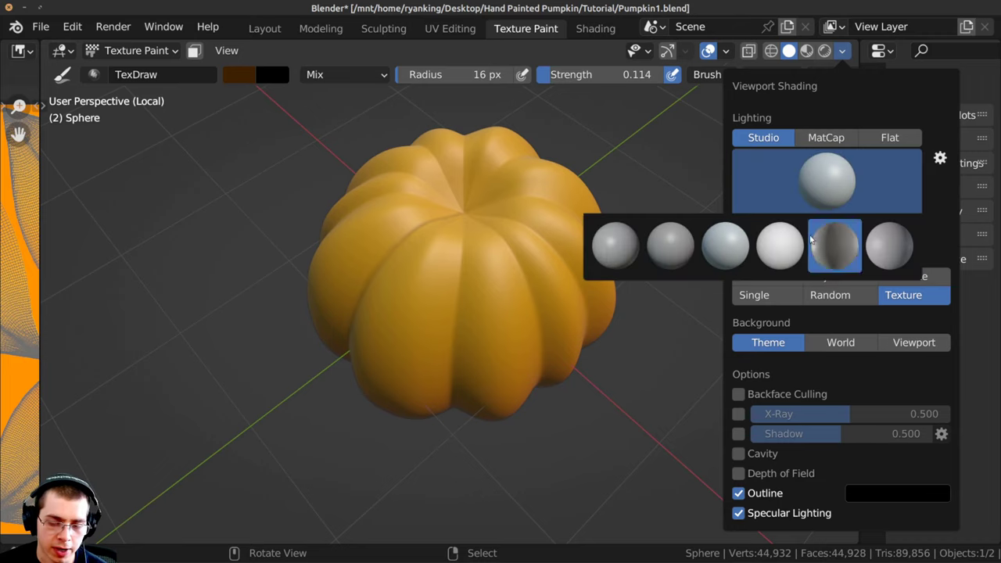
pyautogui.click(819, 180)
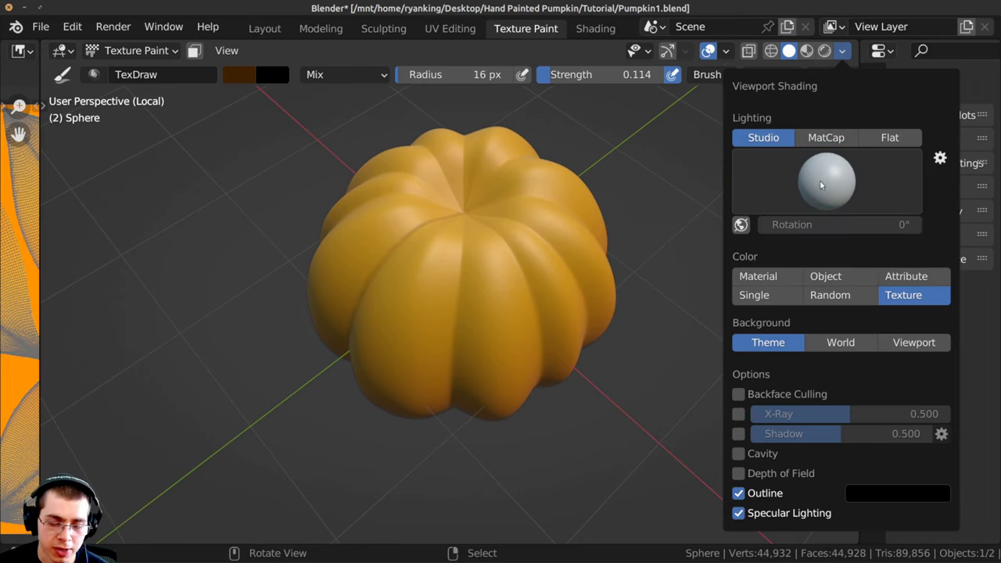
pyautogui.click(739, 226)
pyautogui.moveTo(798, 225)
pyautogui.mouseDown()
pyautogui.moveTo(897, 227)
pyautogui.moveTo(659, 208)
pyautogui.moveTo(298, 214)
pyautogui.moveTo(621, 206)
pyautogui.moveTo(852, 227)
pyautogui.mouseUp()
pyautogui.click(741, 225)
# Paint dark brown shading along another crease, from the pumpkin's top center down its side.
pyautogui.click(479, 170)
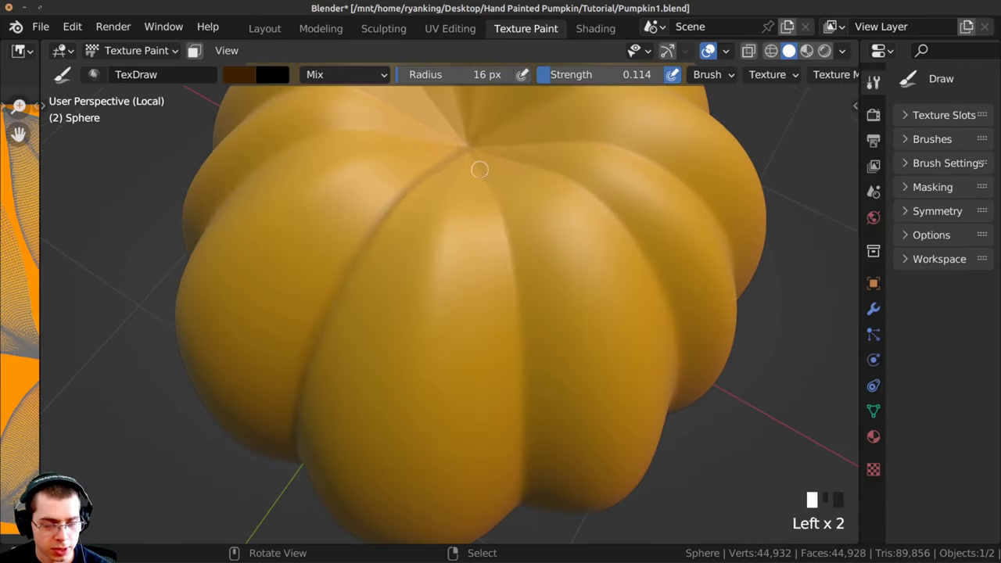
pyautogui.click(498, 228)
pyautogui.click(512, 269)
pyautogui.click(508, 270)
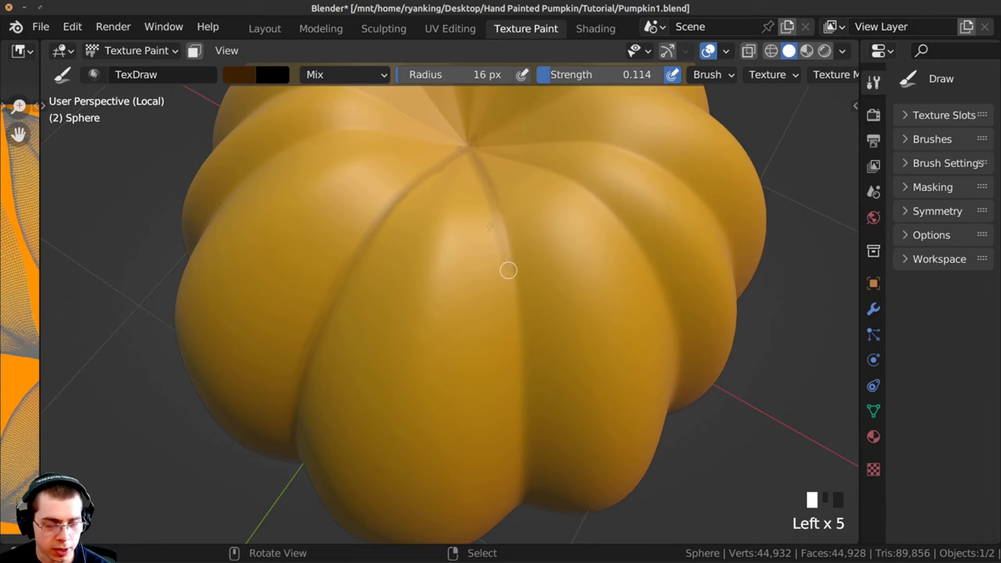
pyautogui.moveTo(508, 270); pyautogui.dragTo(483, 200, button='middle')
pyautogui.click(479, 108)
pyautogui.moveTo(470, 218); pyautogui.dragTo(469, 266)
pyautogui.moveTo(469, 279); pyautogui.dragTo(469, 288)
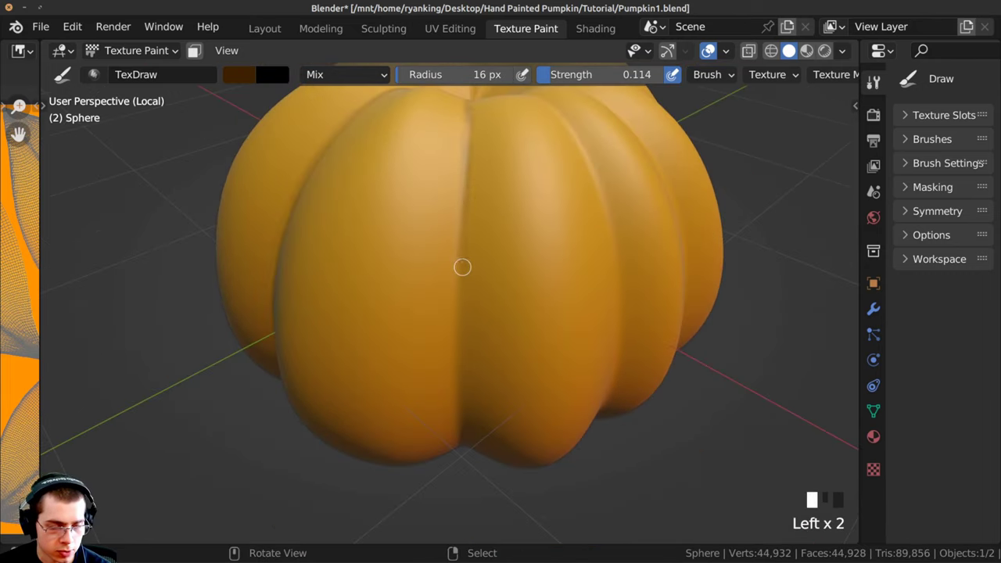
pyautogui.moveTo(462, 264); pyautogui.dragTo(464, 283)
# Set the brush radius to 18 px and deepen the dark brown strokes along the same crease.
pyautogui.moveTo(469, 246); pyautogui.dragTo(458, 174, button='middle')
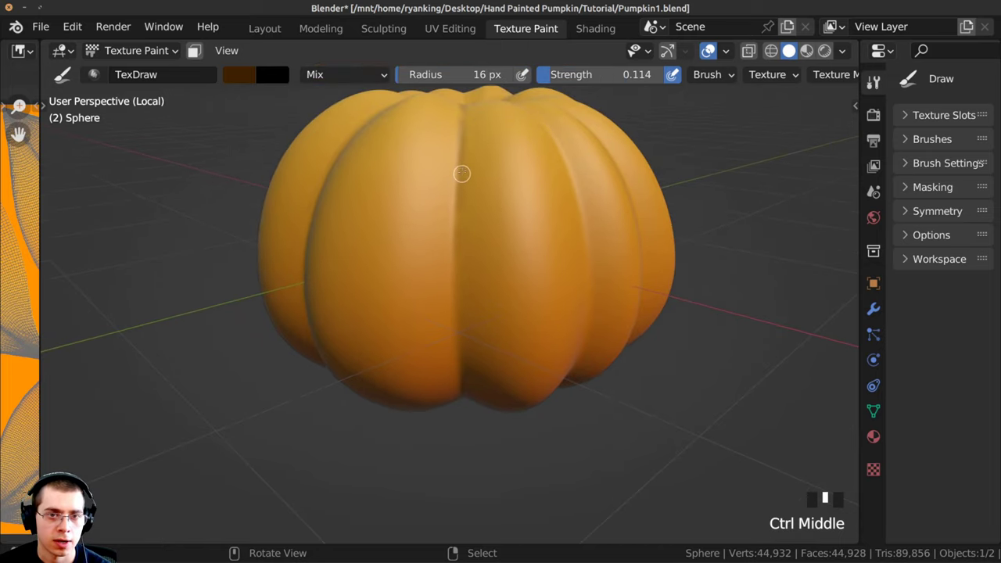
pyautogui.click(456, 218)
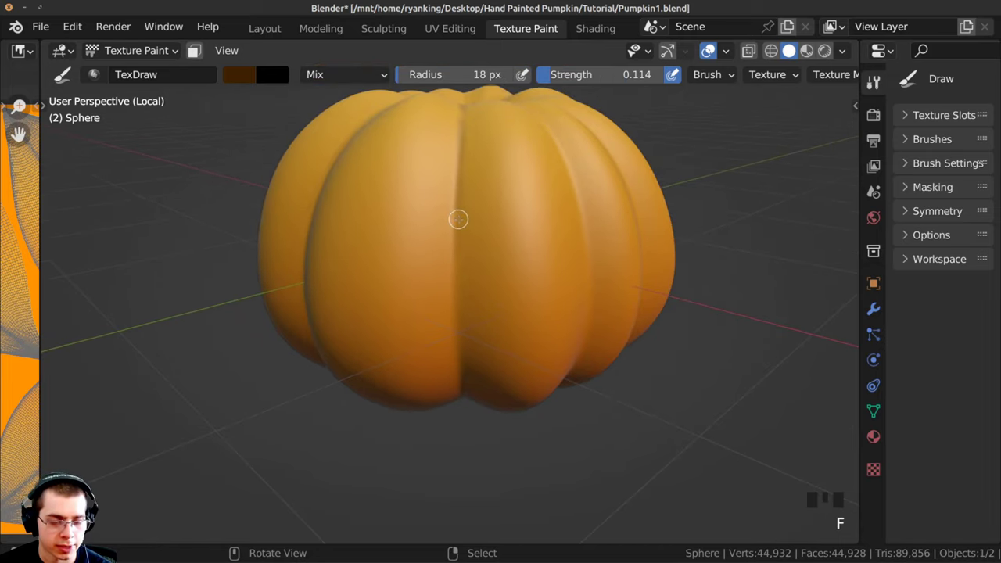
pyautogui.click(457, 231)
pyautogui.click(457, 247)
pyautogui.click(457, 278)
pyautogui.keyDown('ctrl'); pyautogui.moveTo(457, 282); pyautogui.dragTo(458, 239, button='middle'); pyautogui.keyUp('ctrl')
pyautogui.click(447, 208)
pyautogui.moveTo(449, 258); pyautogui.dragTo(459, 326)
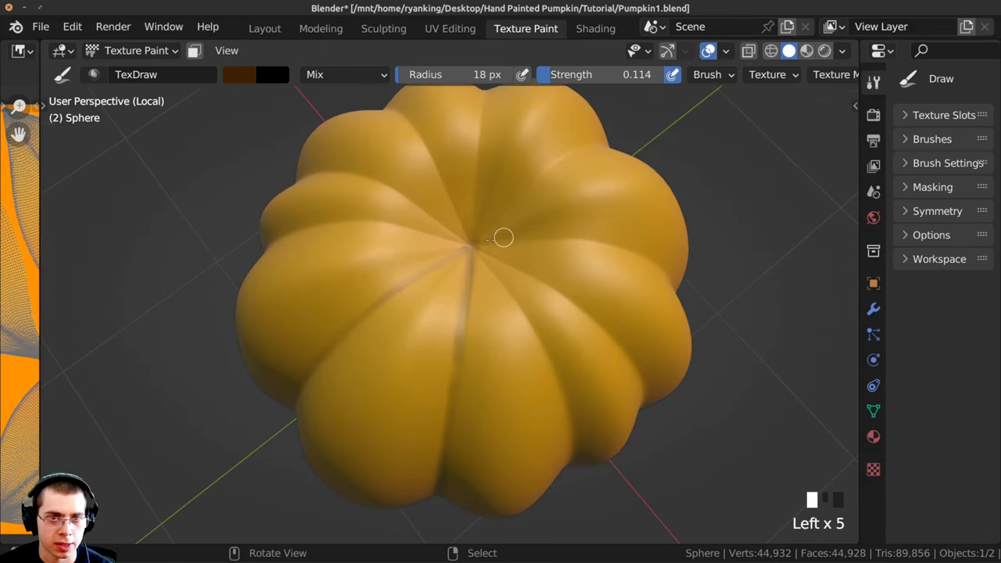
# Dab dark brown shading around the pumpkin's top center where the creases meet, using the 18 px brush.
pyautogui.click(475, 252)
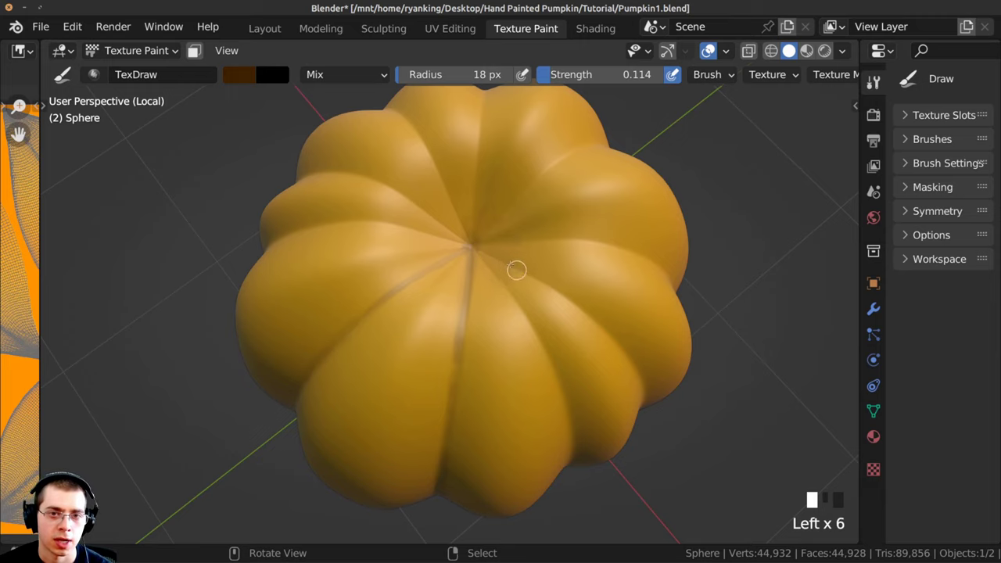
pyautogui.click(516, 257)
pyautogui.click(478, 271)
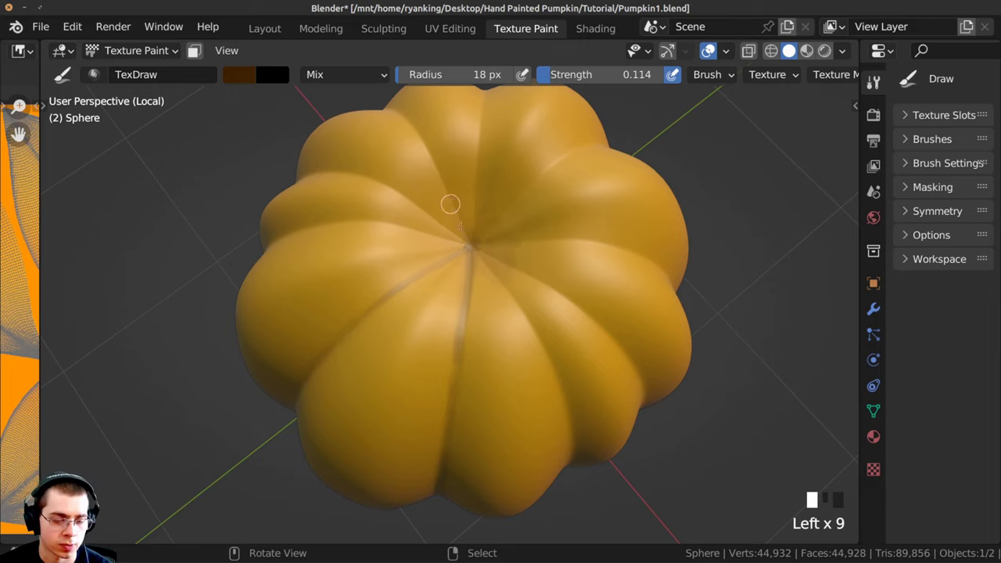
# Set the brush radius to 10 px and paint dark brown along the next crease from the top center down its upper side.
pyautogui.moveTo(442, 216); pyautogui.dragTo(461, 308)
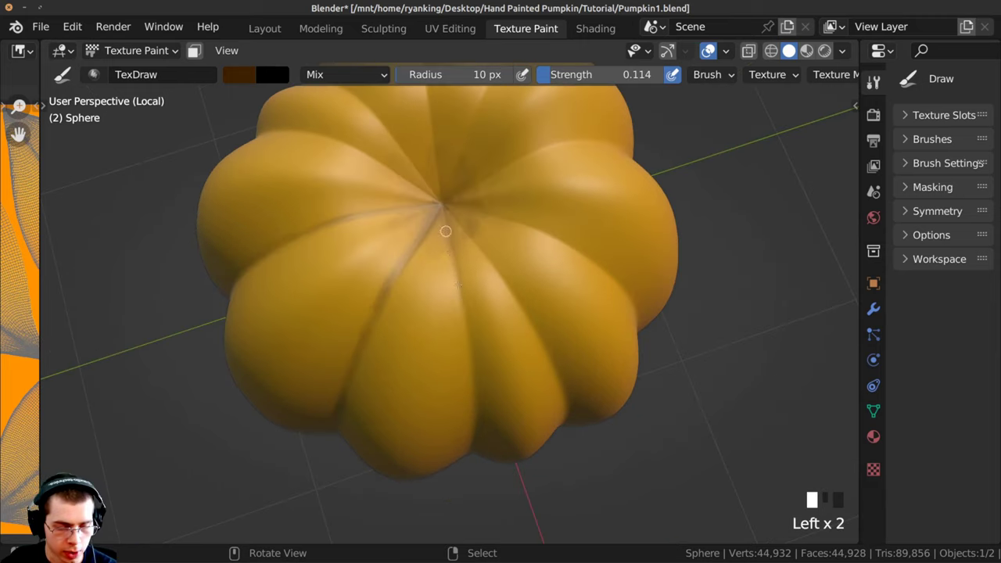
pyautogui.moveTo(461, 308); pyautogui.dragTo(453, 278, button='middle')
pyautogui.moveTo(449, 266); pyautogui.dragTo(441, 243, button='middle')
pyautogui.moveTo(436, 205); pyautogui.dragTo(449, 192, button='middle')
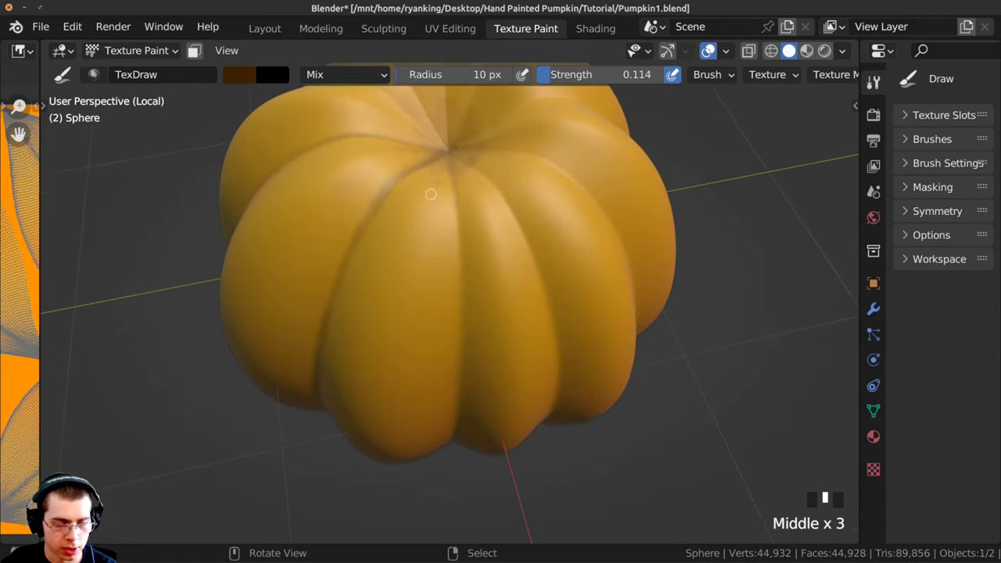
pyautogui.moveTo(456, 177); pyautogui.dragTo(460, 237)
pyautogui.moveTo(461, 237)
pyautogui.mouseDown(button='middle')
pyautogui.moveTo(458, 300)
pyautogui.moveTo(450, 168)
pyautogui.mouseUp(button='middle')
pyautogui.click(458, 300)
pyautogui.moveTo(452, 138); pyautogui.dragTo(449, 234)
pyautogui.moveTo(448, 235); pyautogui.dragTo(448, 262)
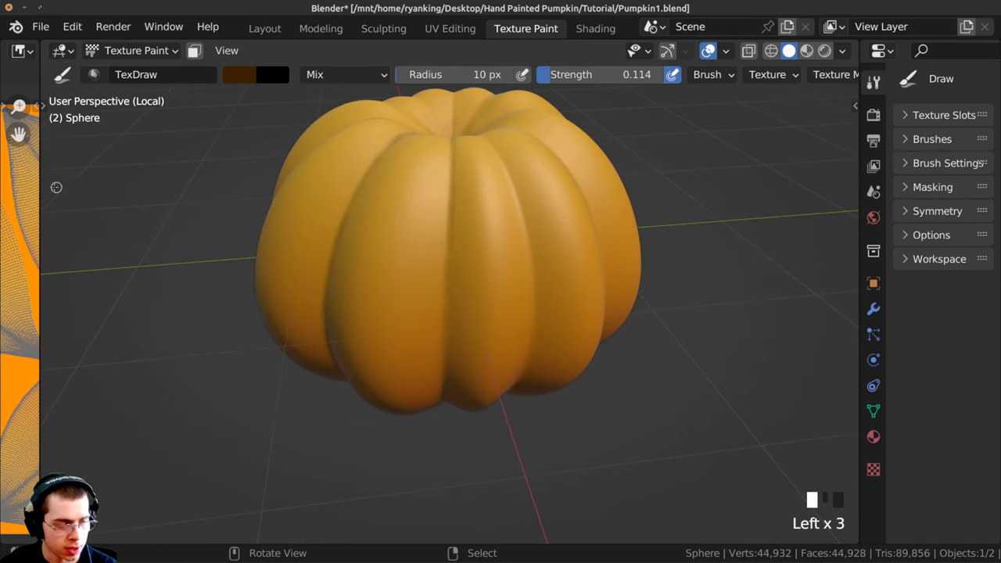
# Enlarge the image editor to check the painted texture with its overlays hidden, and restore the wide 3D viewport.
pyautogui.moveTo(40, 182); pyautogui.dragTo(547, 247)
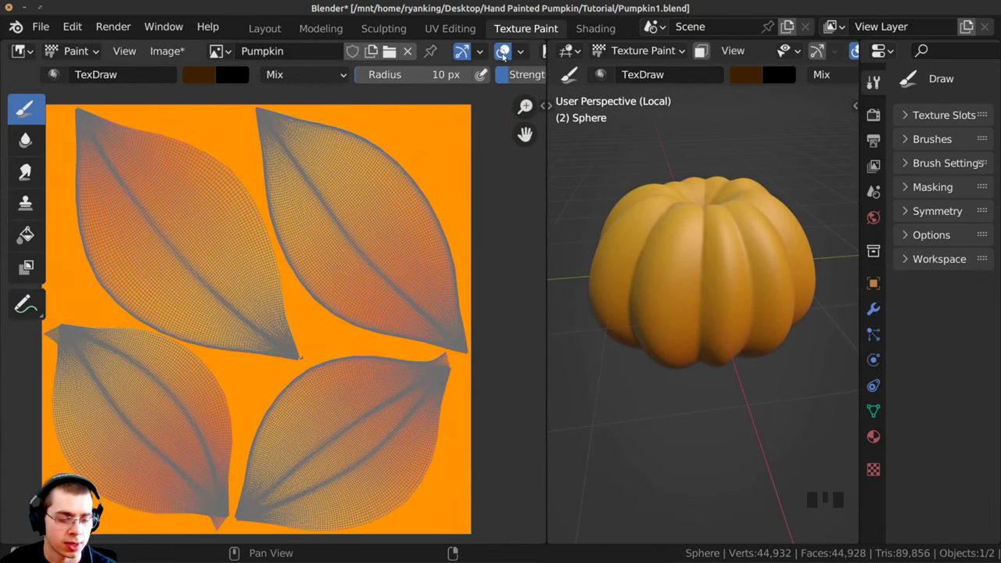
pyautogui.click(502, 52)
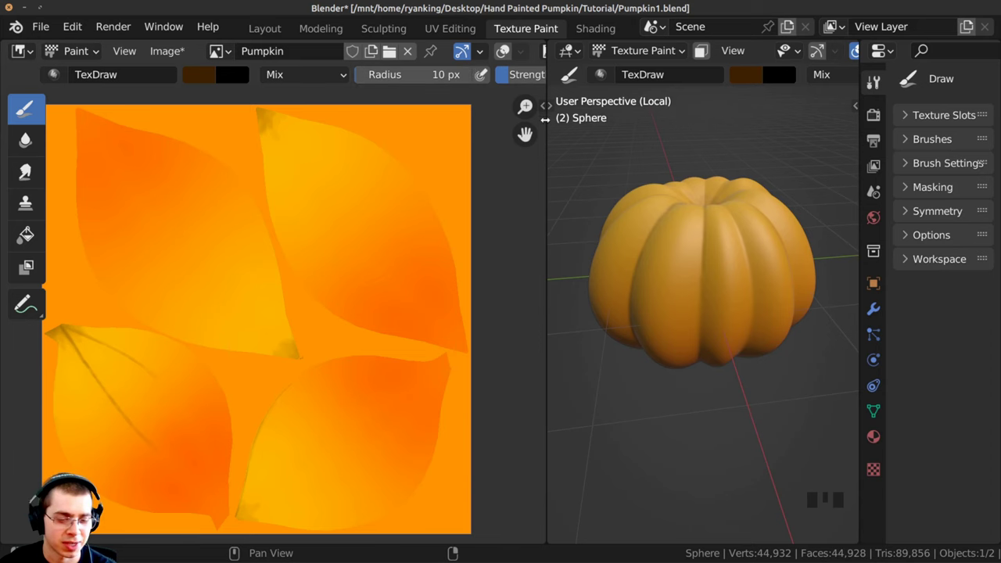
pyautogui.moveTo(546, 127); pyautogui.dragTo(35, 129)
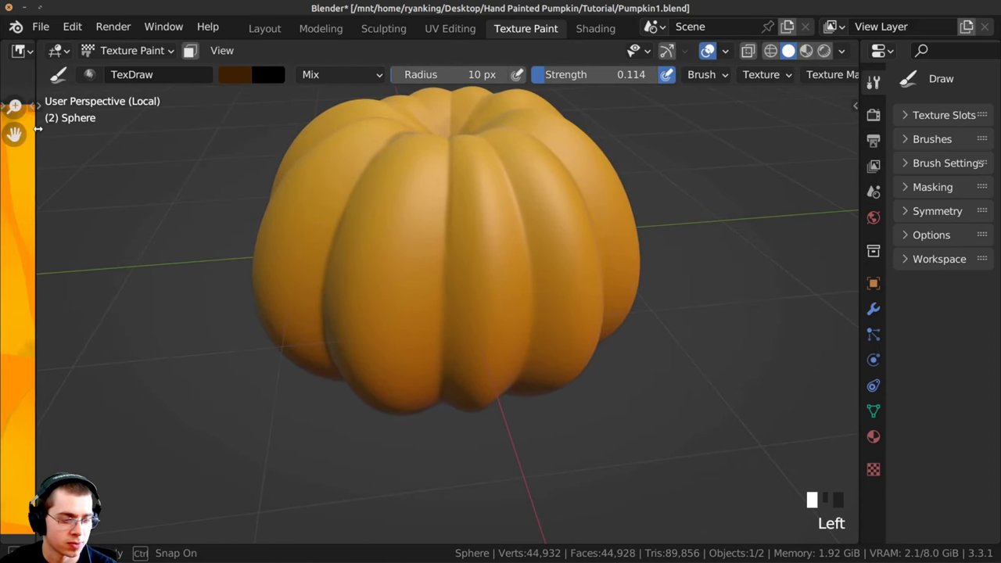
# Continue the 10 px dark brown shading down the lower side of the same crease.
pyautogui.moveTo(436, 192); pyautogui.dragTo(456, 237, button='middle')
pyautogui.click(453, 262)
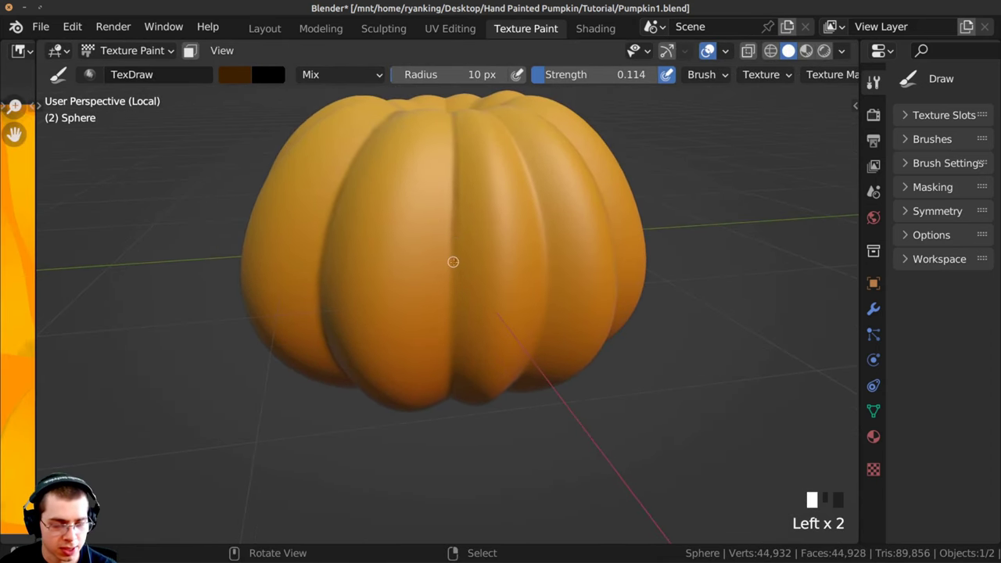
pyautogui.moveTo(455, 283); pyautogui.dragTo(451, 156, button='middle')
pyautogui.click(442, 276)
pyautogui.click(442, 288)
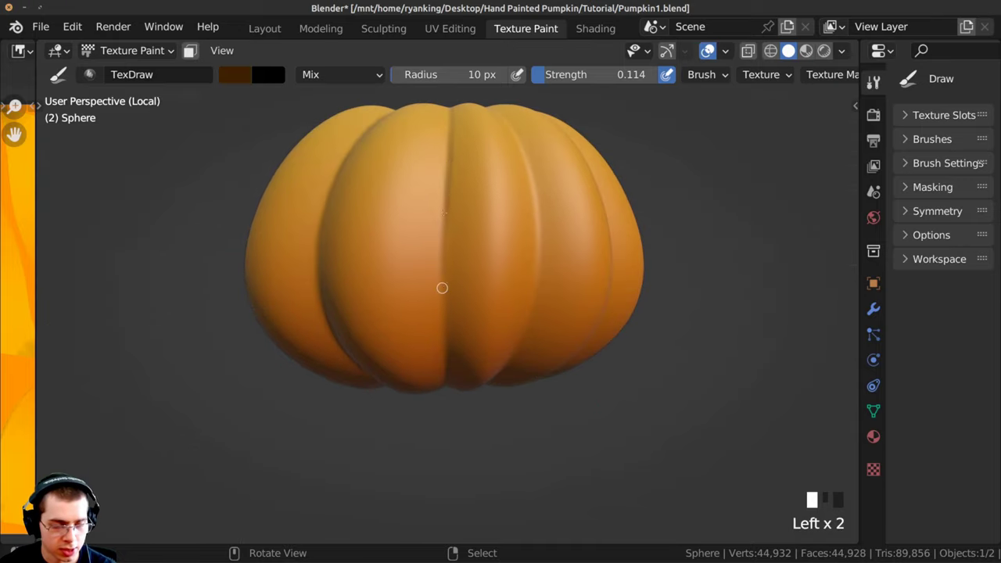
pyautogui.moveTo(441, 263); pyautogui.dragTo(440, 224, button='middle')
pyautogui.click(441, 224)
pyautogui.click(435, 276)
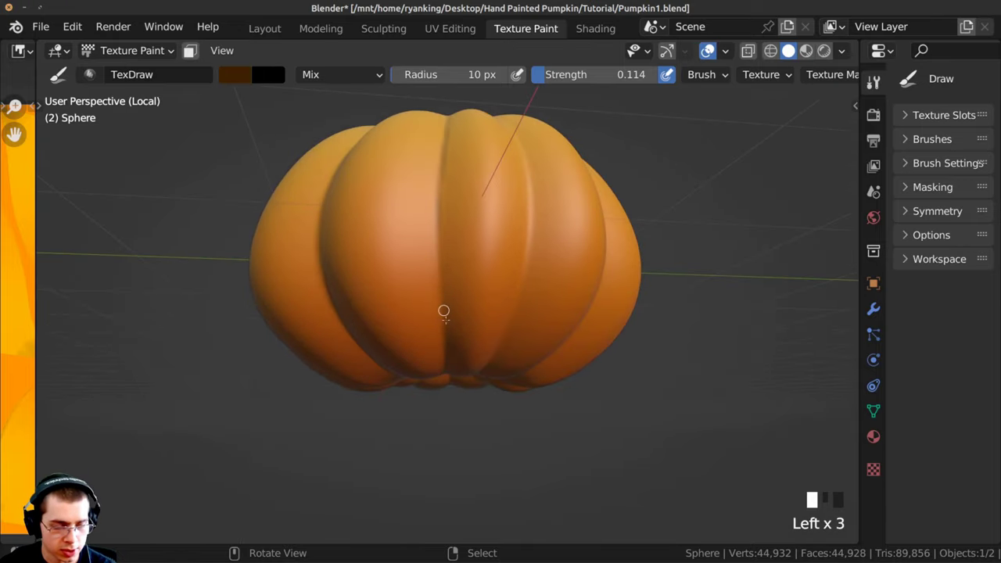
pyautogui.moveTo(443, 312); pyautogui.dragTo(431, 190, button='middle')
pyautogui.click(430, 262)
pyautogui.click(433, 292)
pyautogui.moveTo(433, 293)
pyautogui.mouseDown(button='middle')
pyautogui.moveTo(449, 297)
pyautogui.moveTo(446, 383)
pyautogui.moveTo(453, 203)
pyautogui.mouseUp(button='middle')
# Set the brush radius to 12 px and extend the dark brown crease shading onto the pumpkin's underside.
pyautogui.press('f')
pyautogui.click(459, 234)
pyautogui.click(459, 234)
pyautogui.moveTo(457, 274); pyautogui.dragTo(456, 226, button='middle')
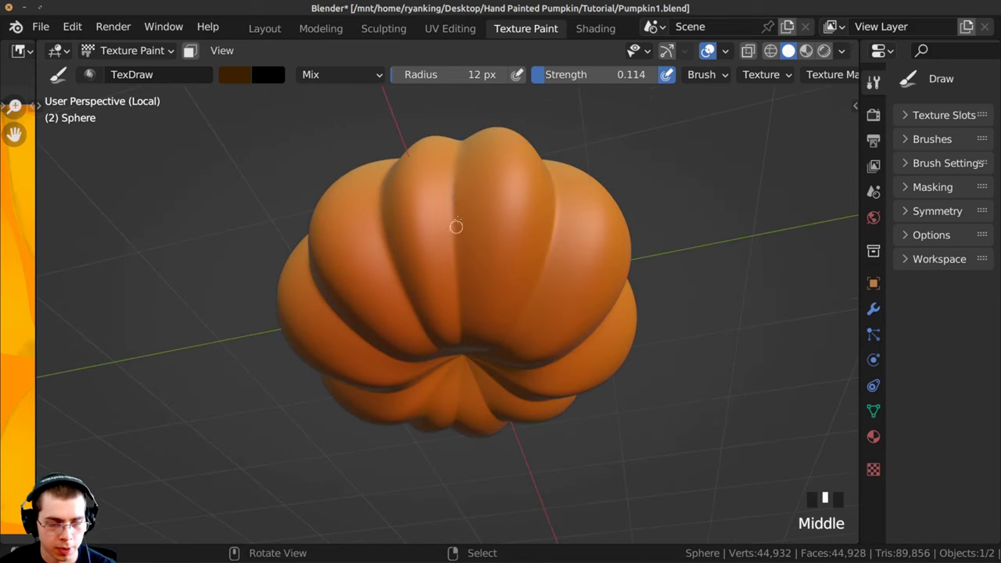
pyautogui.click(455, 266)
pyautogui.click(458, 274)
pyautogui.click(460, 278)
pyautogui.moveTo(460, 278); pyautogui.dragTo(452, 235, button='middle')
pyautogui.keyDown('ctrl'); pyautogui.moveTo(451, 234); pyautogui.dragTo(442, 183, button='middle'); pyautogui.keyUp('ctrl')
pyautogui.click(442, 189)
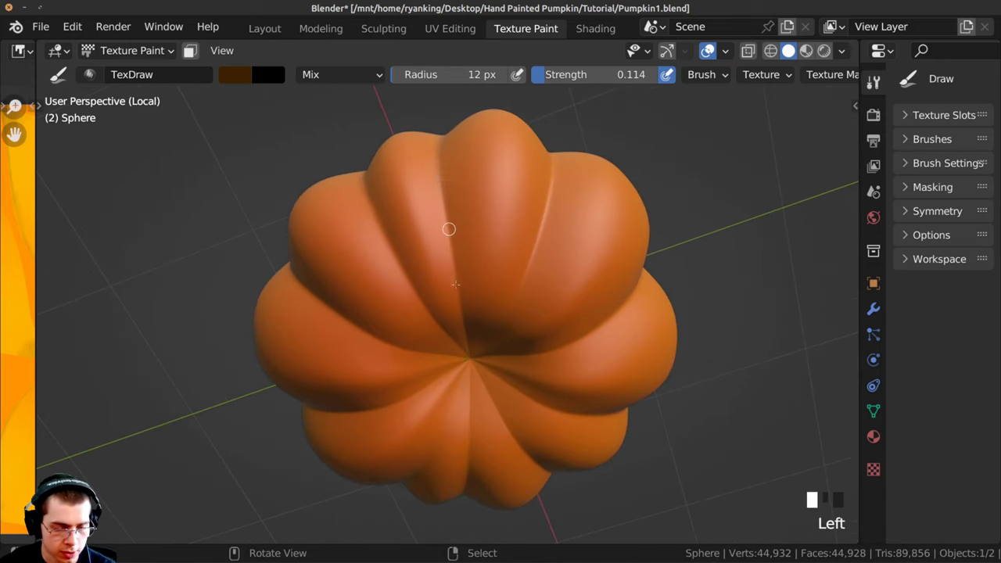
# Finish the crease shading into the bottom center and dab dark brown where the underside creases meet.
pyautogui.keyDown('ctrl'); pyautogui.moveTo(449, 229); pyautogui.dragTo(453, 270, button='middle'); pyautogui.keyUp('ctrl')
pyautogui.click(456, 276)
pyautogui.click(458, 280)
pyautogui.click(457, 280)
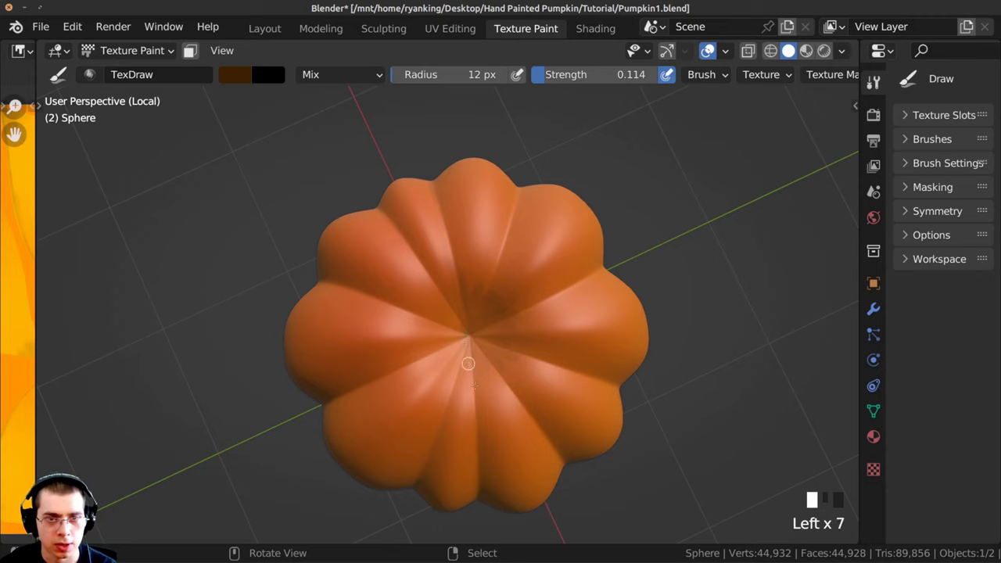
pyautogui.click(469, 344)
pyautogui.click(478, 329)
pyautogui.click(484, 315)
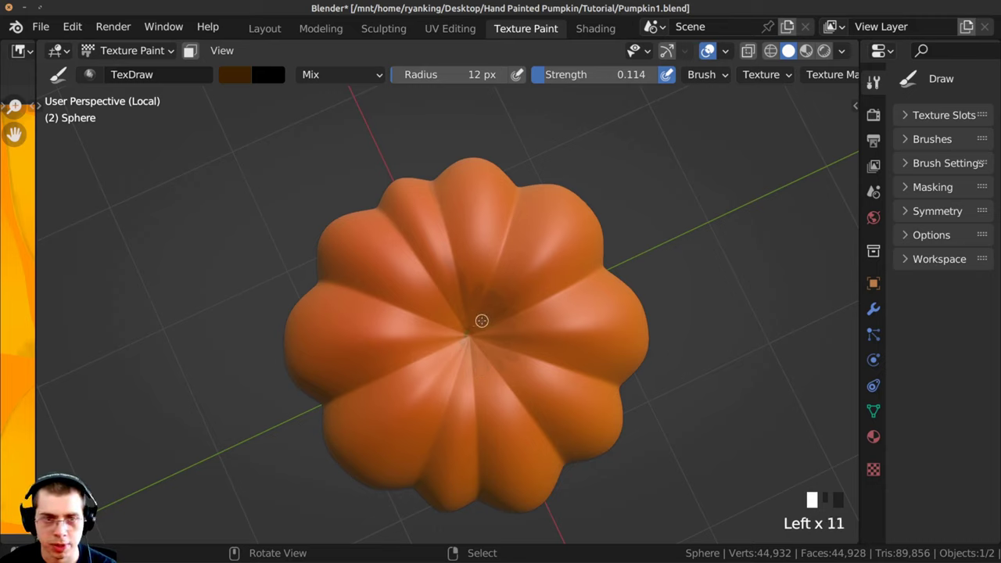
# Set the brush radius to 63 px and darken the area around the pumpkin's bottom center with broad brown strokes.
pyautogui.press('f')
pyautogui.click(500, 317)
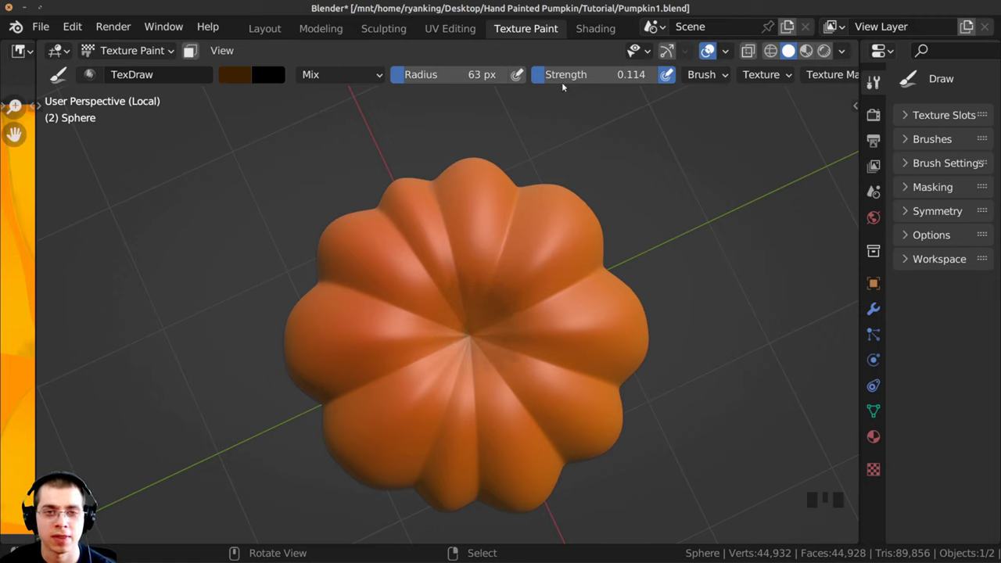
pyautogui.moveTo(501, 316); pyautogui.dragTo(484, 294)
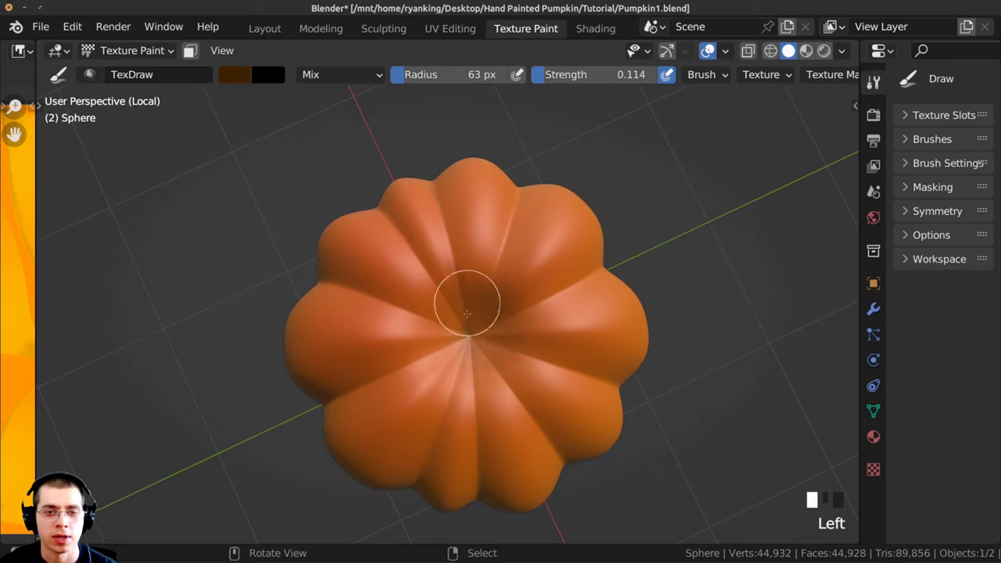
pyautogui.moveTo(448, 337)
pyautogui.mouseDown()
pyautogui.moveTo(482, 357)
pyautogui.moveTo(524, 355)
pyautogui.moveTo(476, 302)
pyautogui.moveTo(487, 305)
pyautogui.moveTo(472, 304)
pyautogui.mouseUp()
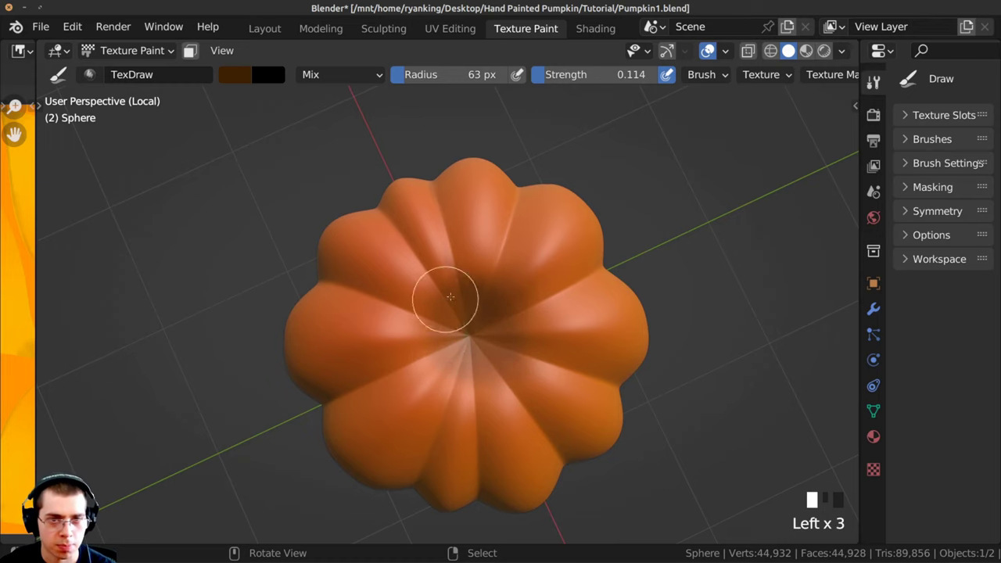
# Darken the hollow around the pumpkin's top center with broad 63 px dark brown strokes.
pyautogui.moveTo(454, 324)
pyautogui.mouseDown(button='middle')
pyautogui.moveTo(474, 297)
pyautogui.moveTo(440, 268)
pyautogui.moveTo(456, 333)
pyautogui.mouseUp(button='middle')
pyautogui.moveTo(457, 333); pyautogui.dragTo(450, 300)
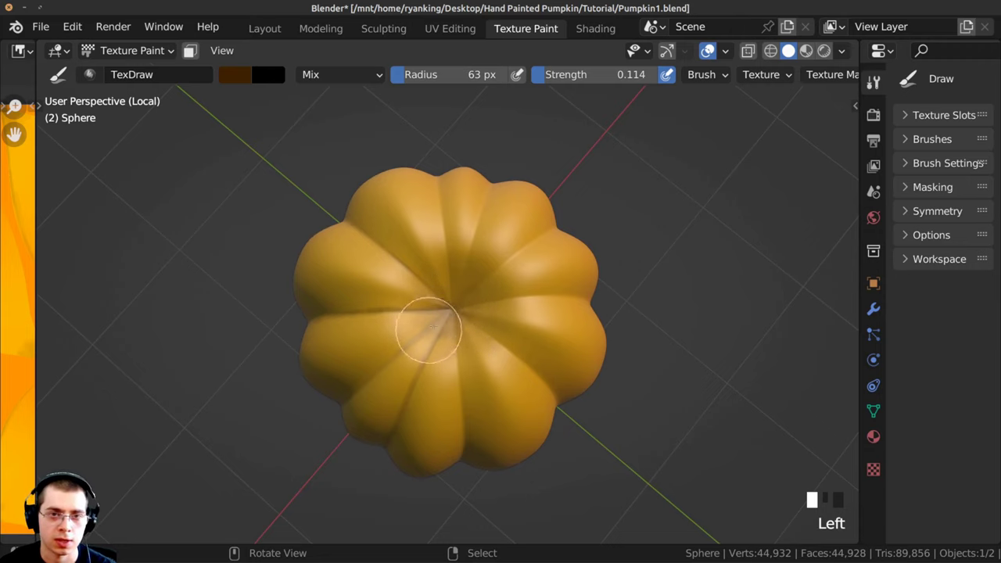
pyautogui.click(454, 336)
pyautogui.click(468, 354)
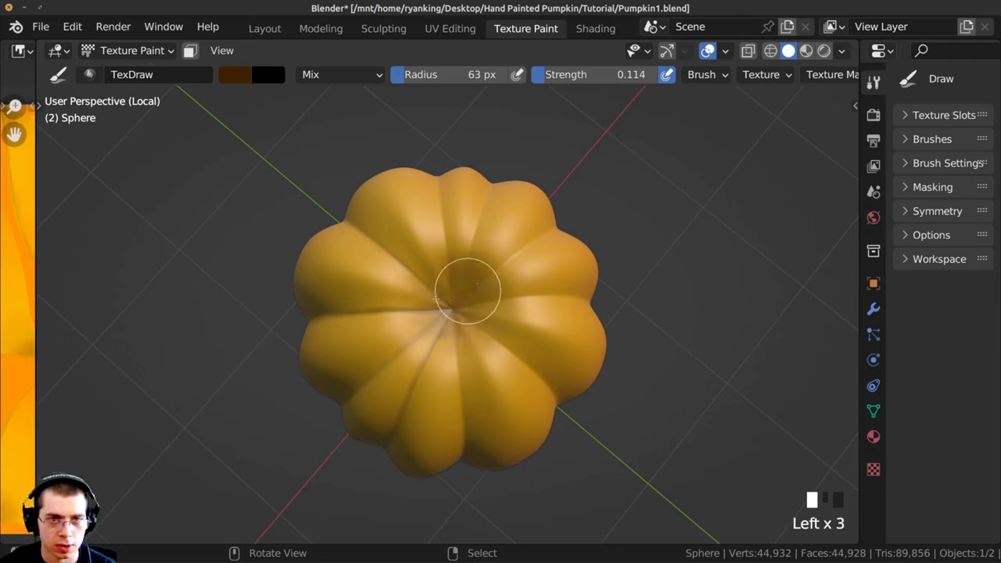
pyautogui.click(461, 328)
pyautogui.click(453, 305)
pyautogui.click(448, 285)
# Set the brush radius to 7 px and paint a thin dark brown line along an unshaded crease from the top center.
pyautogui.press('f')
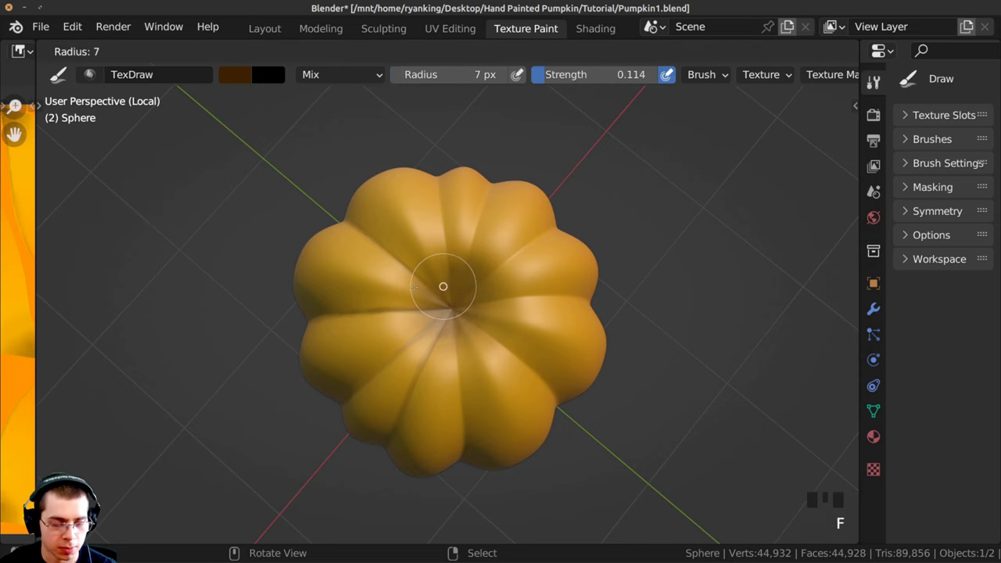
pyautogui.click(414, 287)
pyautogui.moveTo(413, 287); pyautogui.dragTo(426, 252, button='middle')
pyautogui.keyDown('ctrl'); pyautogui.moveTo(437, 301); pyautogui.dragTo(456, 261, button='middle'); pyautogui.keyUp('ctrl')
pyautogui.click(458, 263)
pyautogui.moveTo(461, 264); pyautogui.dragTo(472, 320)
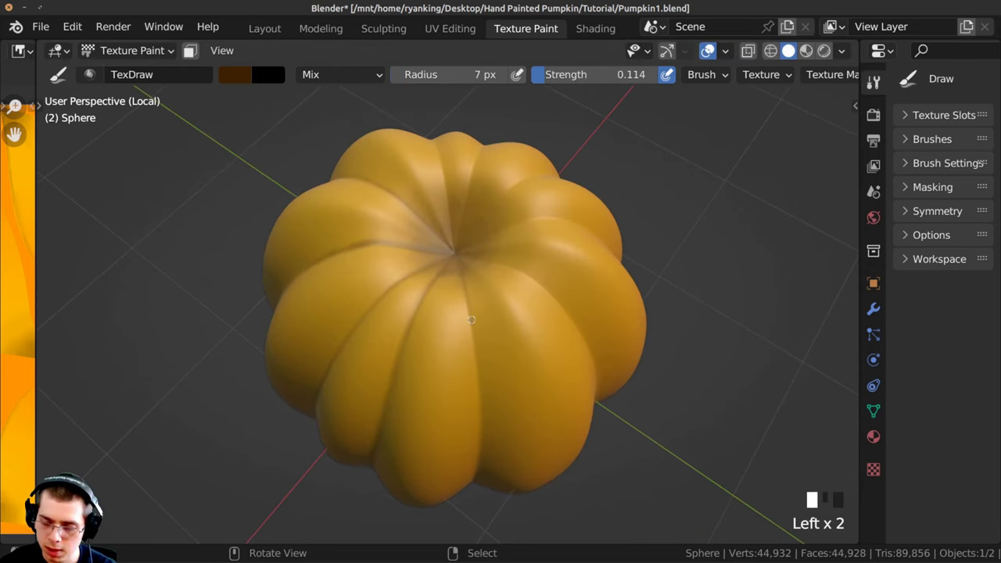
# Set the brush radius to 14 px and shade the same crease in dark brown from the top down its side.
pyautogui.press('f')
pyautogui.click(460, 268)
pyautogui.moveTo(475, 346); pyautogui.dragTo(460, 284, button='middle')
pyautogui.moveTo(454, 215); pyautogui.dragTo(464, 327)
pyautogui.keyDown('ctrl'); pyautogui.moveTo(464, 308); pyautogui.dragTo(463, 248, button='middle'); pyautogui.keyUp('ctrl')
pyautogui.click(462, 248)
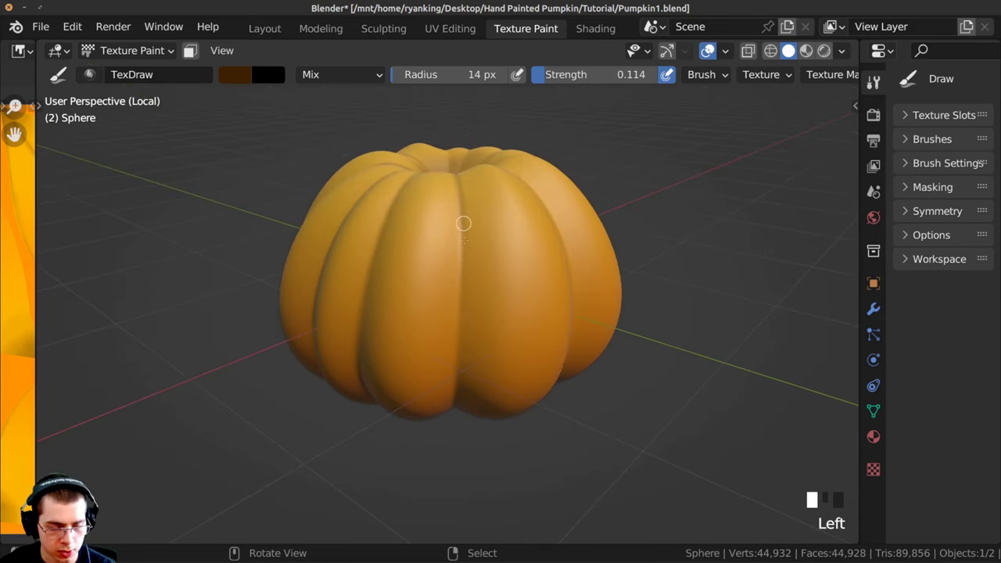
pyautogui.click(458, 351)
# Extend the 14 px dark brown shading of this crease along the underside to the bottom center.
pyautogui.moveTo(458, 351); pyautogui.dragTo(420, 151, button='middle')
pyautogui.click(430, 254)
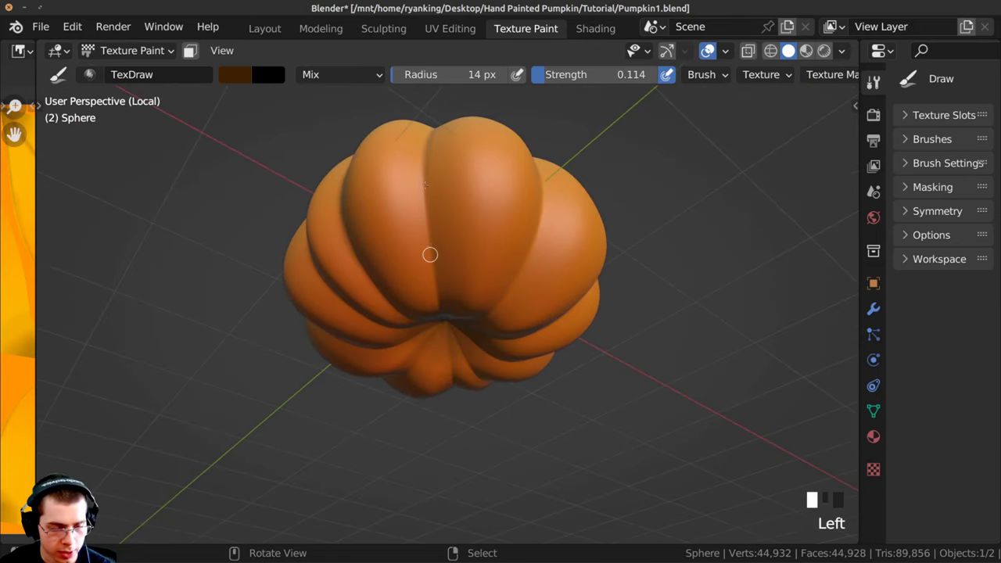
pyautogui.moveTo(426, 186); pyautogui.dragTo(435, 270)
pyautogui.moveTo(435, 292); pyautogui.dragTo(425, 257, button='middle')
pyautogui.click(424, 257)
pyautogui.moveTo(425, 258); pyautogui.dragTo(442, 308)
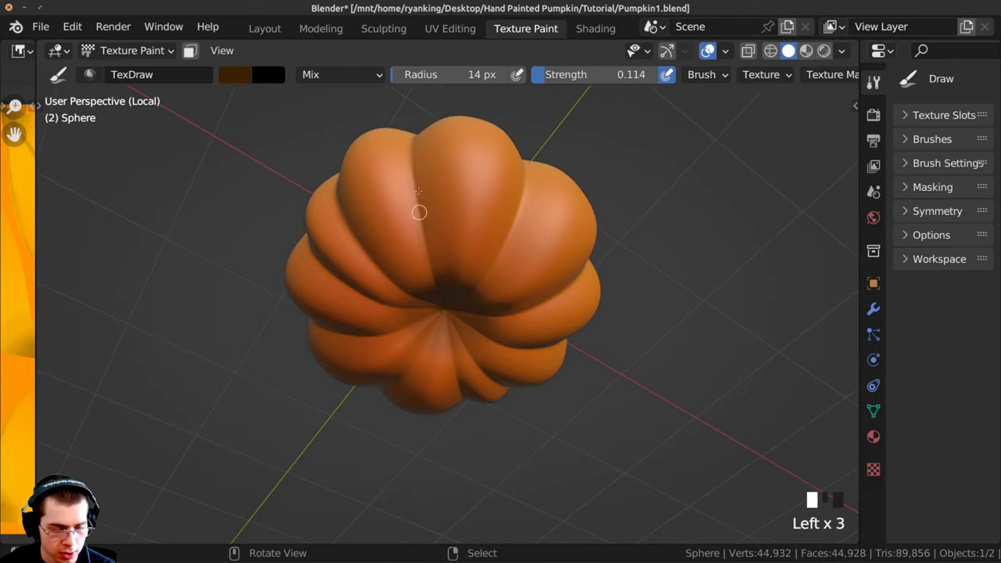
# Paint dark brown strokes along the neighboring crease, starting outward from the pumpkin's top center.
pyautogui.moveTo(418, 191); pyautogui.dragTo(443, 328, button='middle')
pyautogui.keyDown('ctrl'); pyautogui.moveTo(443, 328); pyautogui.dragTo(443, 261, button='middle'); pyautogui.keyUp('ctrl')
pyautogui.moveTo(443, 262); pyautogui.dragTo(491, 320)
pyautogui.moveTo(469, 289); pyautogui.dragTo(508, 346)
pyautogui.moveTo(480, 305); pyautogui.dragTo(505, 338)
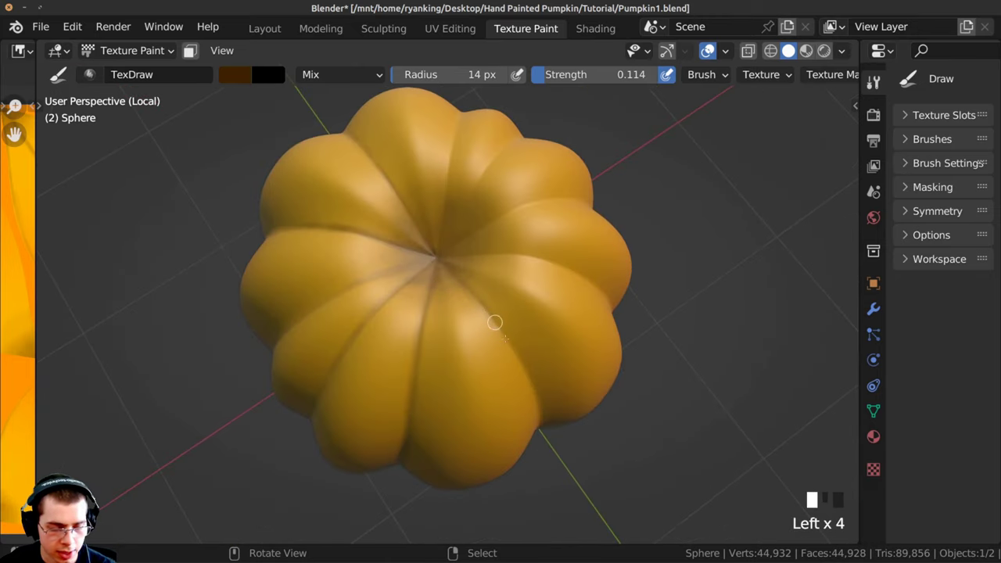
pyautogui.keyDown('ctrl'); pyautogui.moveTo(494, 322); pyautogui.dragTo(492, 338, button='middle'); pyautogui.keyUp('ctrl')
pyautogui.click(487, 334)
# Continue the dark brown shading of the neighboring crease down the pumpkin's side.
pyautogui.moveTo(465, 281); pyautogui.dragTo(446, 258, button='middle')
pyautogui.click(452, 223)
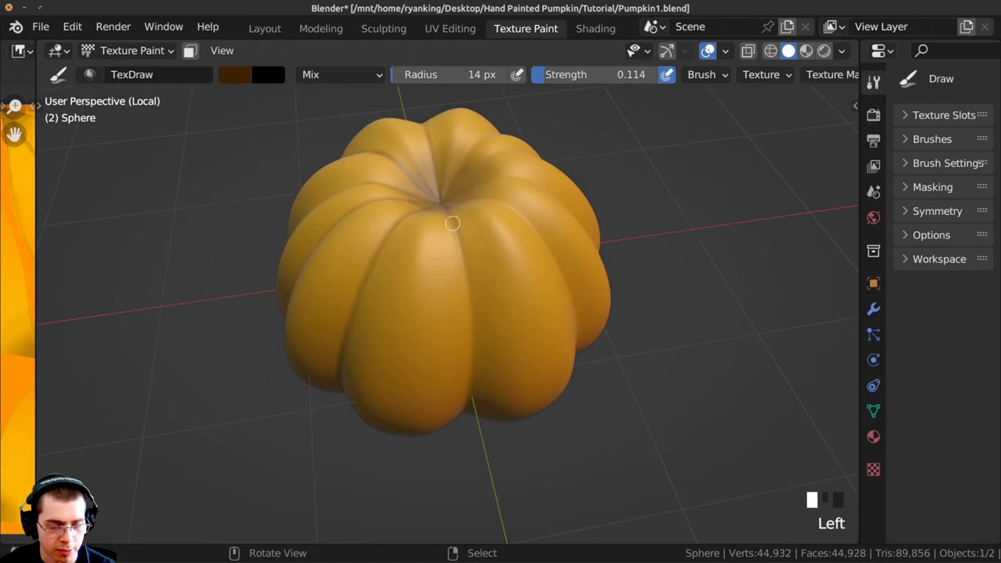
pyautogui.moveTo(475, 314); pyautogui.dragTo(446, 258, button='middle')
pyautogui.keyDown('ctrl'); pyautogui.moveTo(445, 258); pyautogui.dragTo(446, 273, button='middle'); pyautogui.keyUp('ctrl')
pyautogui.moveTo(456, 232); pyautogui.dragTo(444, 326)
pyautogui.moveTo(445, 327); pyautogui.dragTo(442, 275, button='middle')
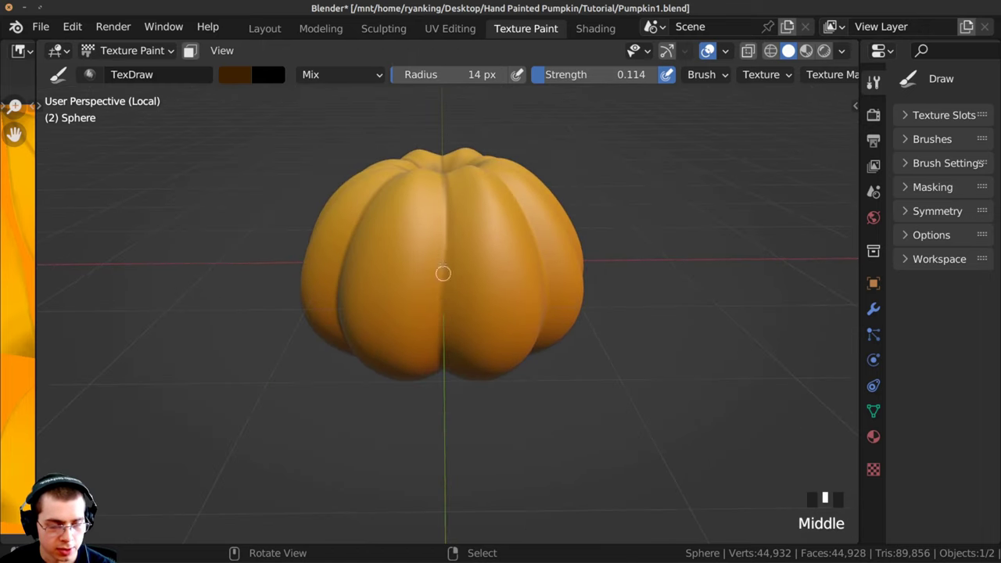
pyautogui.moveTo(439, 192); pyautogui.dragTo(446, 222)
# Shade the lower side of this crease in dark brown as it curves under the pumpkin.
pyautogui.moveTo(440, 313); pyautogui.dragTo(454, 187, button='middle')
pyautogui.click(445, 294)
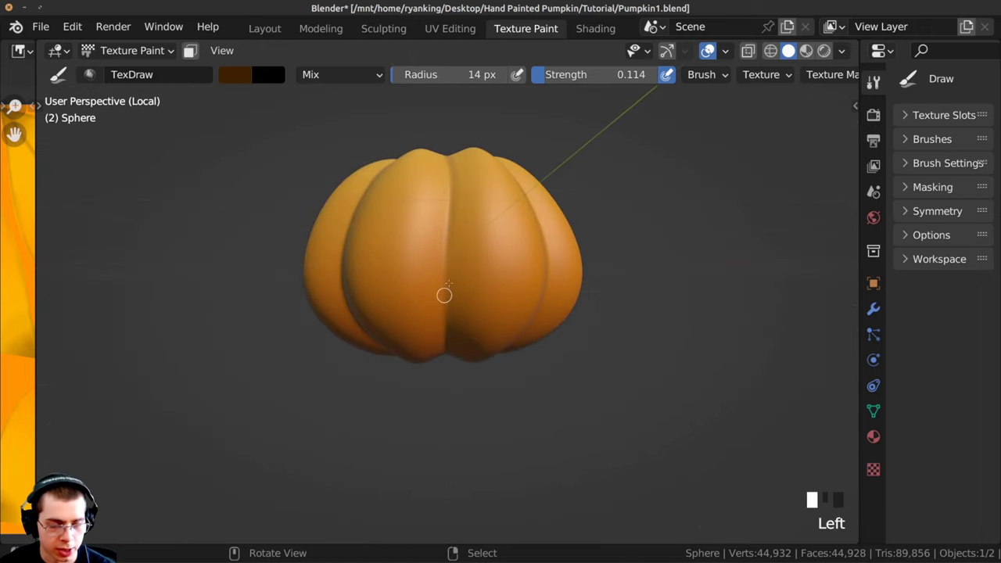
pyautogui.keyDown('ctrl'); pyautogui.moveTo(445, 294); pyautogui.dragTo(438, 189, button='middle'); pyautogui.keyUp('ctrl')
pyautogui.click(433, 269)
pyautogui.moveTo(433, 269); pyautogui.dragTo(423, 217, button='middle')
pyautogui.click(436, 283)
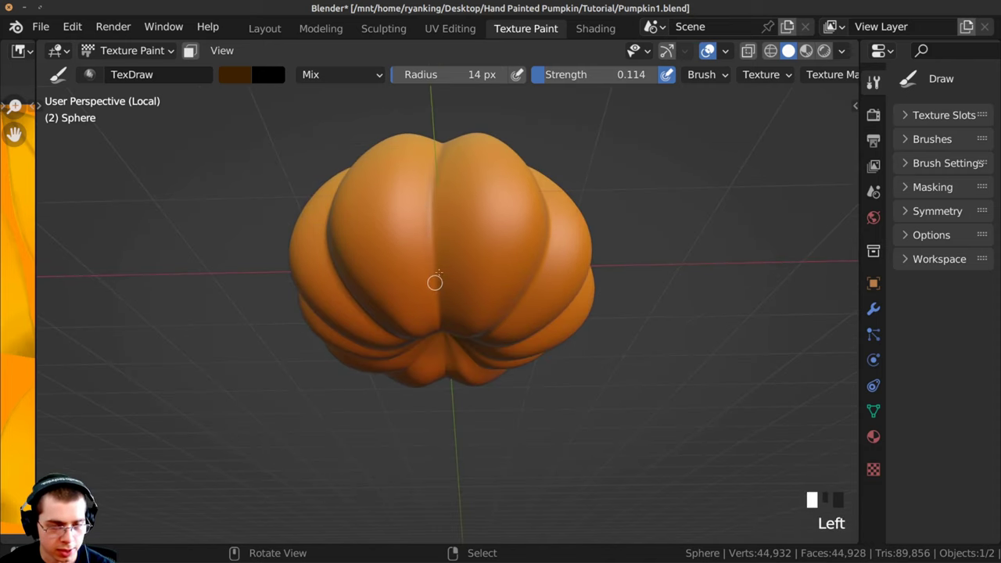
pyautogui.click(442, 297)
# Paint dark brown along the underside crease between the ribs, running in to the bottom center.
pyautogui.moveTo(442, 297)
pyautogui.mouseDown(button='middle')
pyautogui.moveTo(420, 207)
pyautogui.moveTo(454, 239)
pyautogui.moveTo(449, 198)
pyautogui.mouseUp(button='middle')
pyautogui.click(453, 240)
pyautogui.click(453, 240)
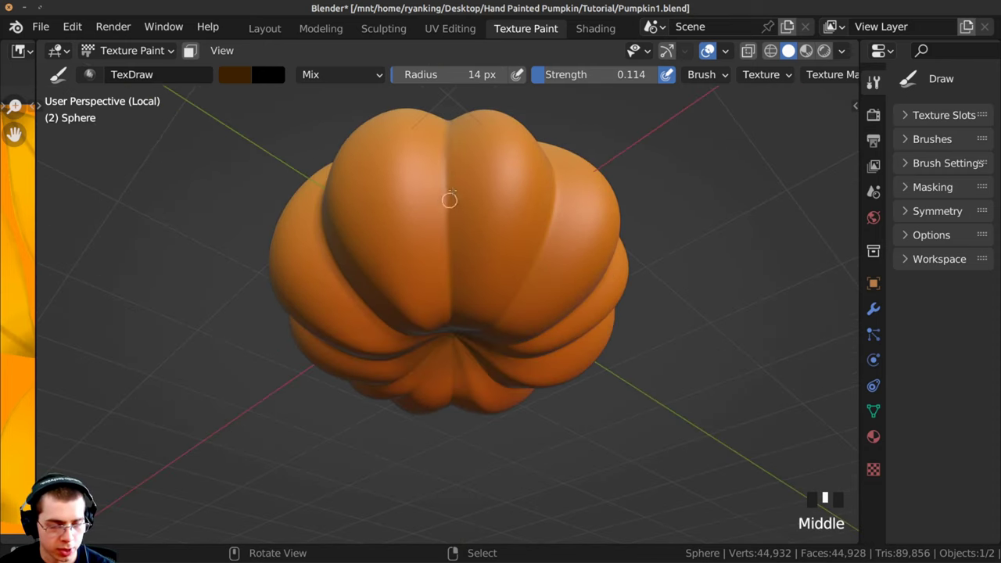
pyautogui.click(451, 268)
pyautogui.moveTo(451, 268); pyautogui.dragTo(433, 164, button='middle')
pyautogui.moveTo(433, 165); pyautogui.dragTo(444, 275)
pyautogui.moveTo(444, 274); pyautogui.dragTo(430, 204, button='middle')
pyautogui.moveTo(430, 204)
pyautogui.mouseDown()
pyautogui.moveTo(438, 261)
pyautogui.moveTo(428, 203)
pyautogui.mouseUp()
pyautogui.moveTo(438, 243); pyautogui.dragTo(438, 204, button='middle')
# Shade another crease in dark brown from the pumpkin's top center down its upper side.
pyautogui.moveTo(438, 205)
pyautogui.keyDown('ctrl'); pyautogui.mouseDown(button='middle')
pyautogui.moveTo(445, 339)
pyautogui.moveTo(413, 313)
pyautogui.mouseUp(button='middle'); pyautogui.keyUp('ctrl')
pyautogui.keyDown('ctrl'); pyautogui.moveTo(414, 313); pyautogui.dragTo(418, 258, button='middle'); pyautogui.keyUp('ctrl')
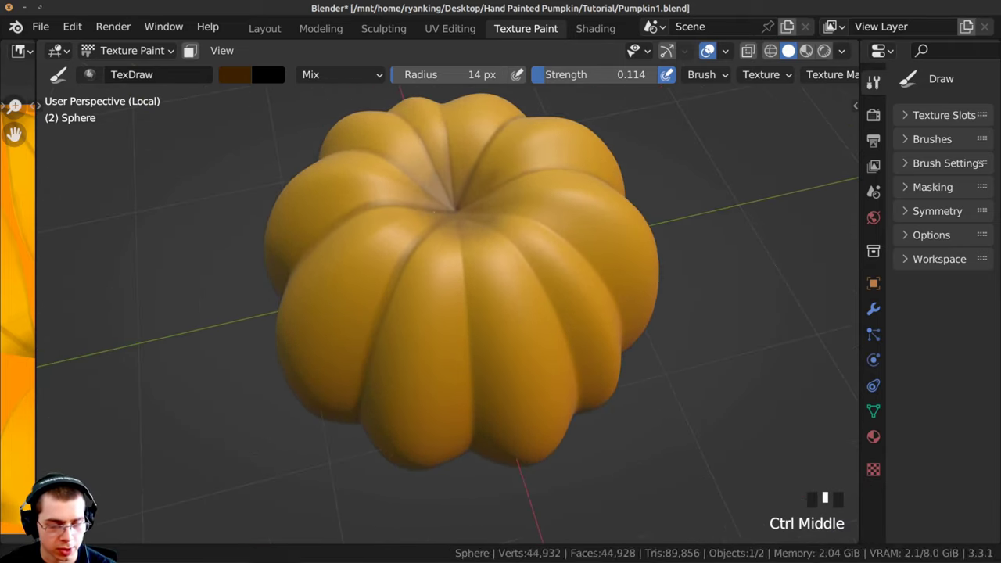
pyautogui.click(464, 284)
pyautogui.moveTo(464, 283); pyautogui.dragTo(462, 258, button='middle')
pyautogui.moveTo(463, 289); pyautogui.dragTo(461, 262, button='middle')
pyautogui.moveTo(461, 293)
pyautogui.mouseDown(button='middle')
pyautogui.moveTo(459, 221)
pyautogui.moveTo(451, 284)
pyautogui.mouseUp(button='middle')
pyautogui.click(458, 221)
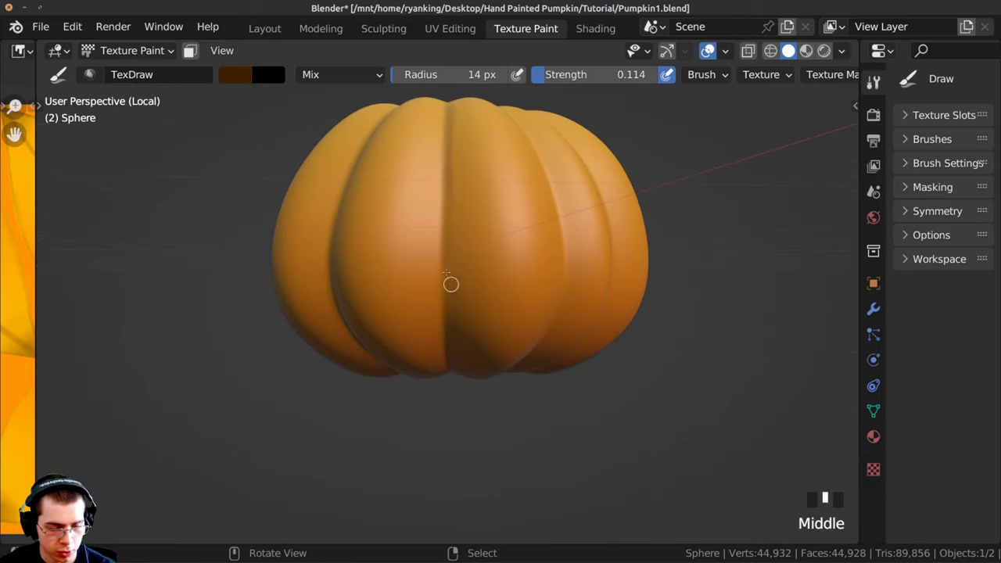
# Carry this crease's dark brown shading down the lower side and across the underside.
pyautogui.click(440, 245)
pyautogui.moveTo(440, 246); pyautogui.dragTo(438, 215, button='middle')
pyautogui.moveTo(439, 234); pyautogui.dragTo(443, 277)
pyautogui.moveTo(443, 289); pyautogui.dragTo(442, 211, button='middle')
pyautogui.keyDown('ctrl'); pyautogui.moveTo(442, 211); pyautogui.dragTo(442, 226, button='middle'); pyautogui.keyUp('ctrl')
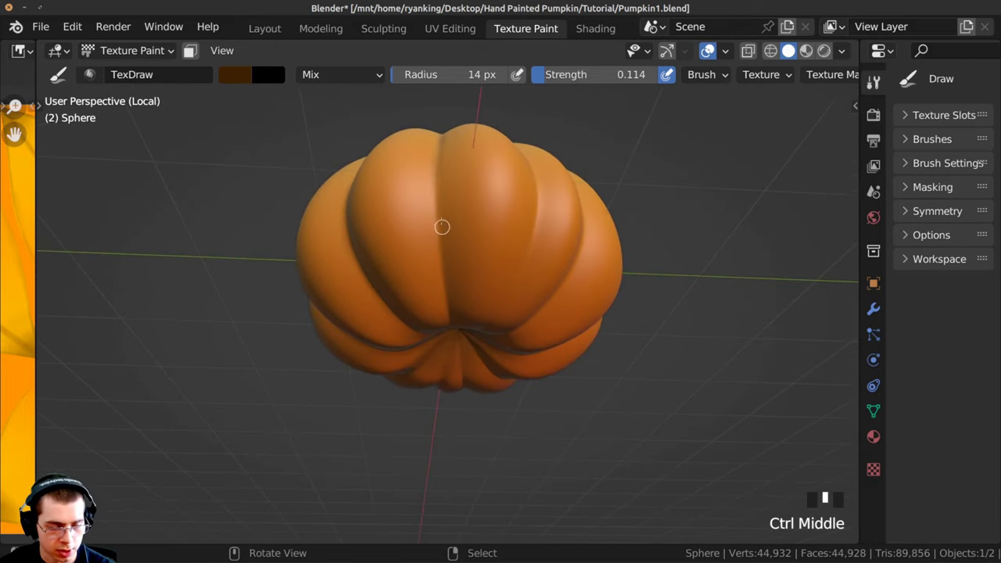
pyautogui.moveTo(443, 228); pyautogui.dragTo(440, 250)
pyautogui.click(455, 305)
pyautogui.moveTo(461, 368); pyautogui.dragTo(440, 196, button='middle')
pyautogui.click(440, 263)
# Shade the crease between two ribs in dark brown from the pumpkin's side up to its top center.
pyautogui.moveTo(440, 263)
pyautogui.mouseDown(button='middle')
pyautogui.moveTo(448, 227)
pyautogui.moveTo(441, 358)
pyautogui.mouseUp(button='middle')
pyautogui.click(450, 307)
pyautogui.click(450, 308)
pyautogui.click(450, 307)
pyautogui.click(442, 358)
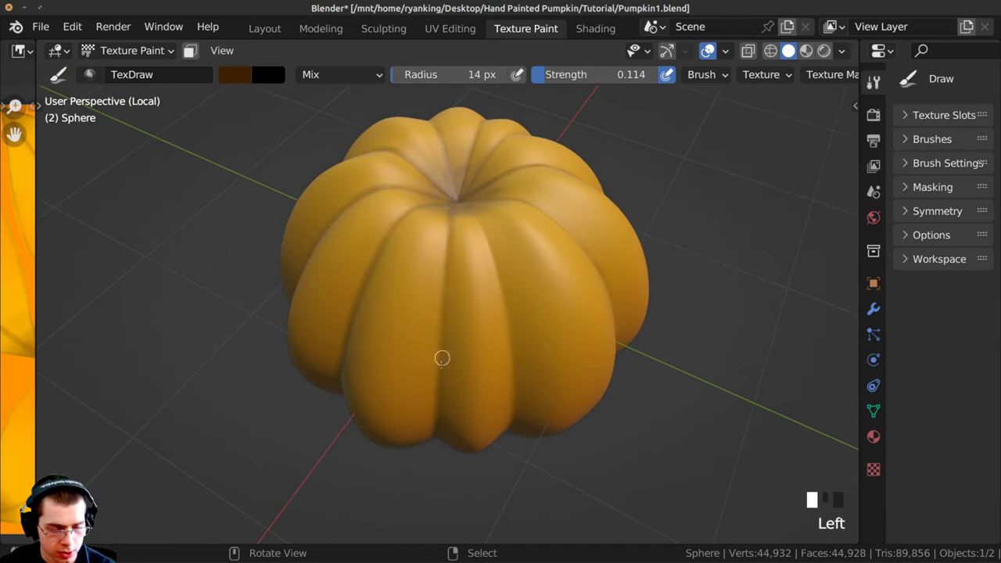
pyautogui.click(451, 203)
# Touch up the dark brown shading in the neighboring creases on the pumpkin's upper side.
pyautogui.moveTo(499, 283)
pyautogui.mouseDown(button='middle')
pyautogui.moveTo(502, 305)
pyautogui.moveTo(419, 223)
pyautogui.mouseUp(button='middle')
pyautogui.click(476, 327)
pyautogui.click(518, 247)
pyautogui.moveTo(517, 247); pyautogui.dragTo(443, 226, button='middle')
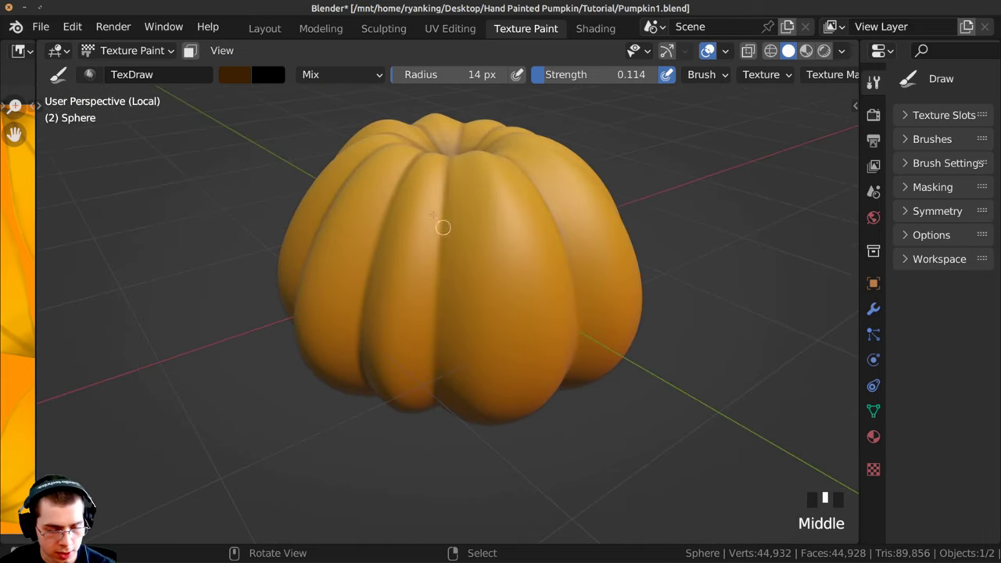
pyautogui.click(440, 269)
# Save the project file with the finished crease shading.
pyautogui.moveTo(440, 268)
pyautogui.mouseDown(button='middle')
pyautogui.moveTo(391, 352)
pyautogui.moveTo(376, 422)
pyautogui.moveTo(320, 286)
pyautogui.moveTo(272, 252)
pyautogui.moveTo(446, 258)
pyautogui.mouseUp(button='middle')
pyautogui.keyDown('ctrl'); pyautogui.moveTo(446, 258); pyautogui.dragTo(358, 156, button='middle'); pyautogui.keyUp('ctrl')
pyautogui.hotkey('ctrl', 's')
pyautogui.keyDown('shift'); pyautogui.moveTo(454, 208); pyautogui.dragTo(453, 220, button='middle'); pyautogui.keyUp('shift')
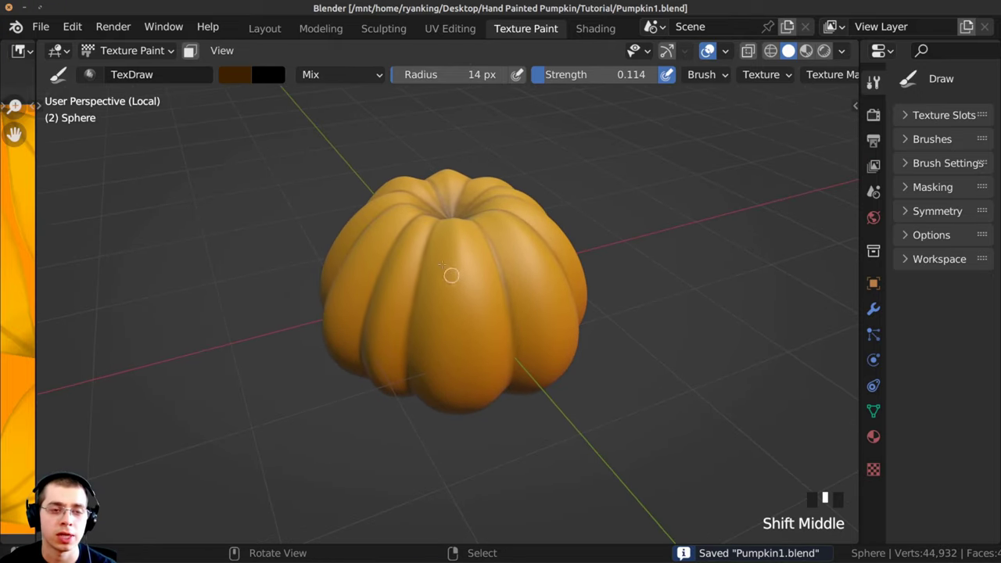
# Enlarge the image editor and save the painted Pumpkin texture as Pumpkin Color.png in the Tutorial folder.
pyautogui.moveTo(33, 184); pyautogui.dragTo(386, 195)
pyautogui.moveTo(258, 266); pyautogui.dragTo(228, 234, button='middle')
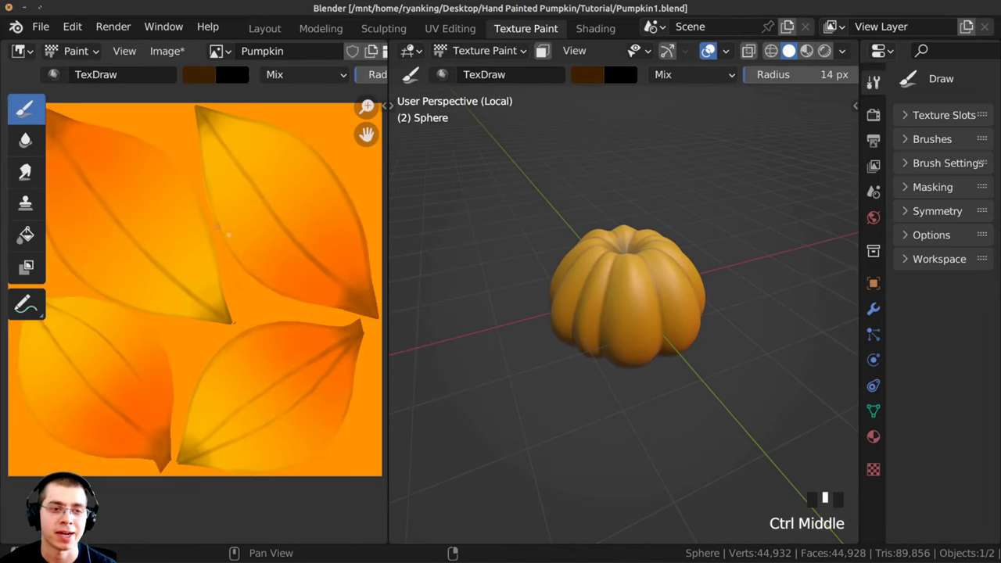
pyautogui.moveTo(219, 194); pyautogui.dragTo(218, 217, button='middle')
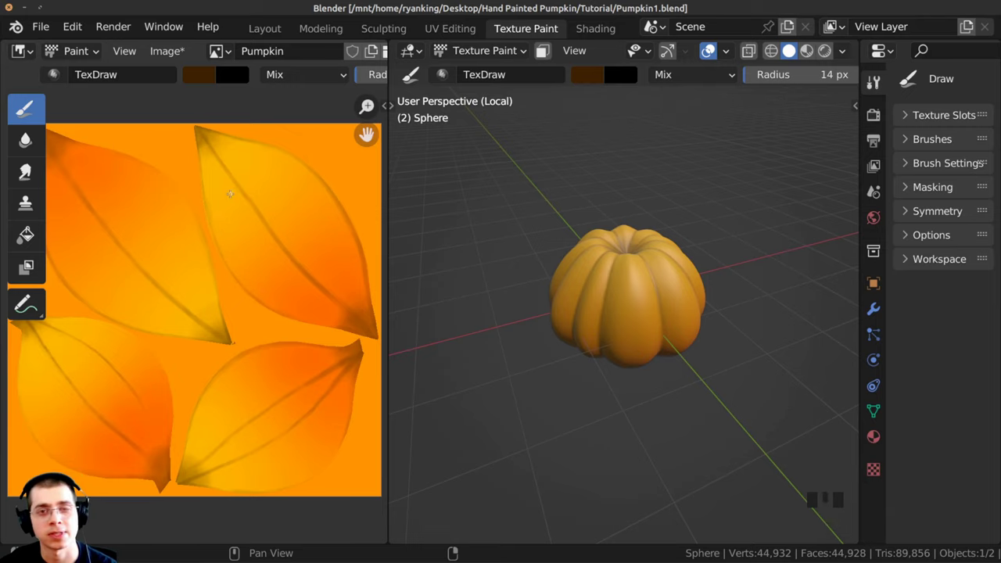
pyautogui.moveTo(178, 173); pyautogui.dragTo(164, 195, button='middle')
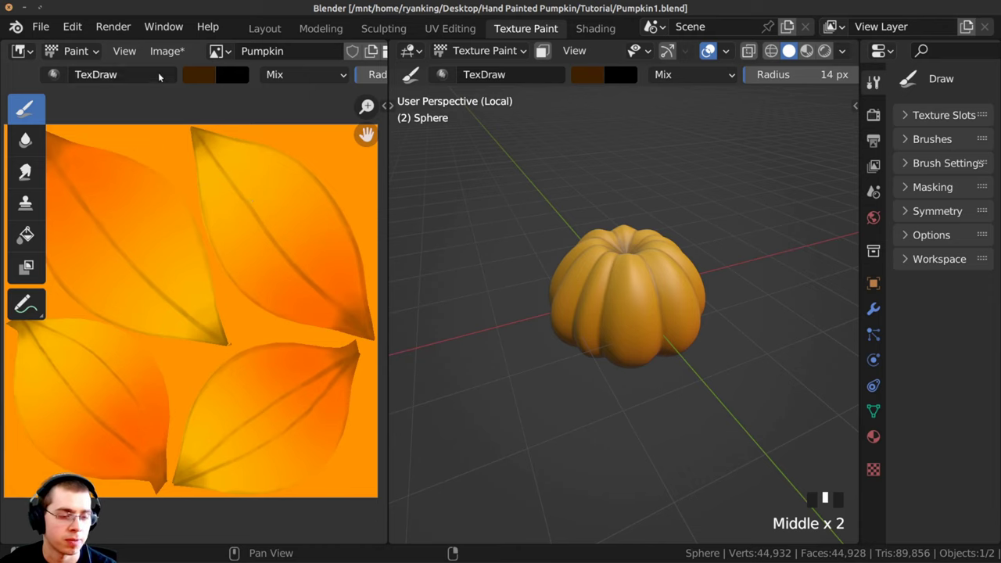
pyautogui.click(162, 52)
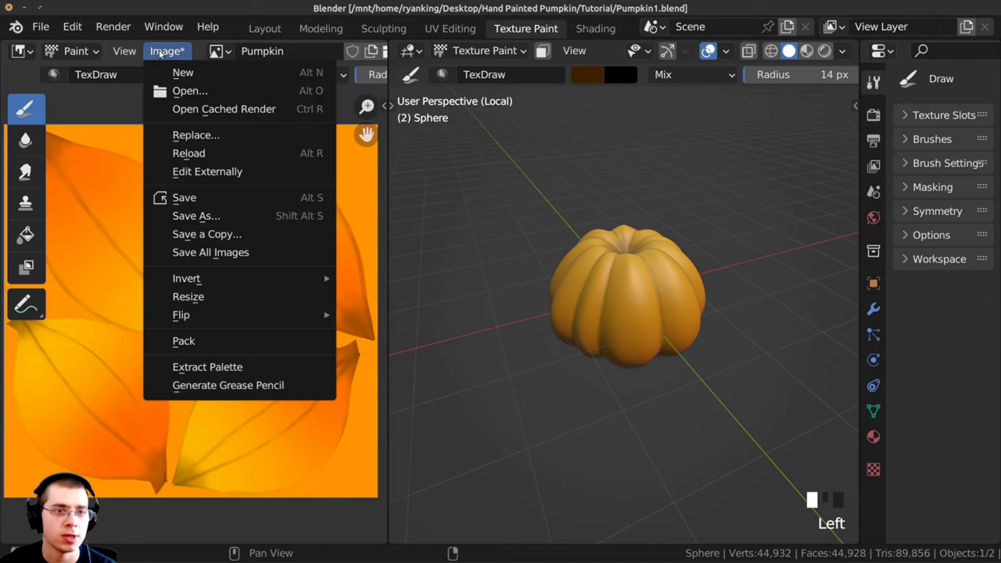
pyautogui.click(201, 218)
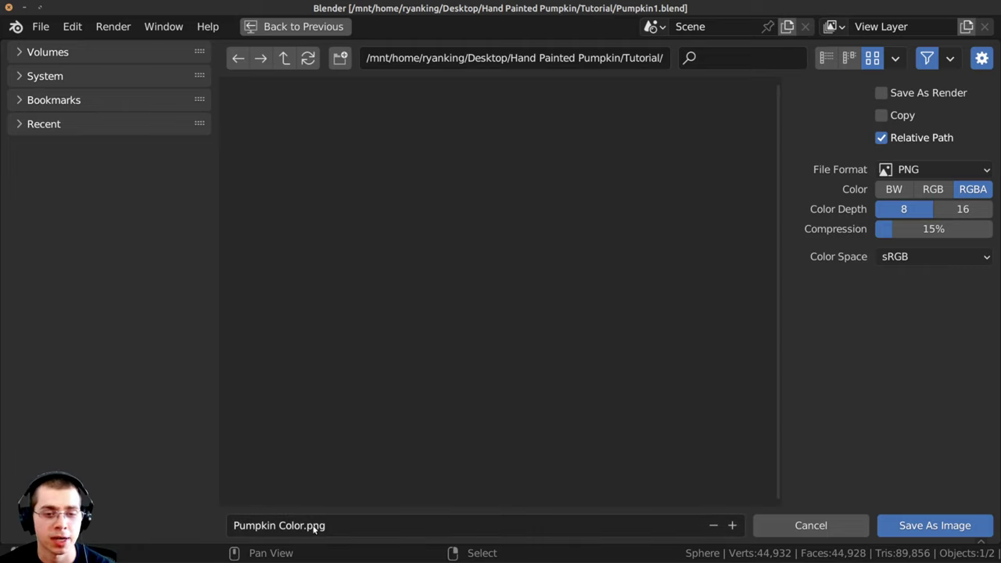
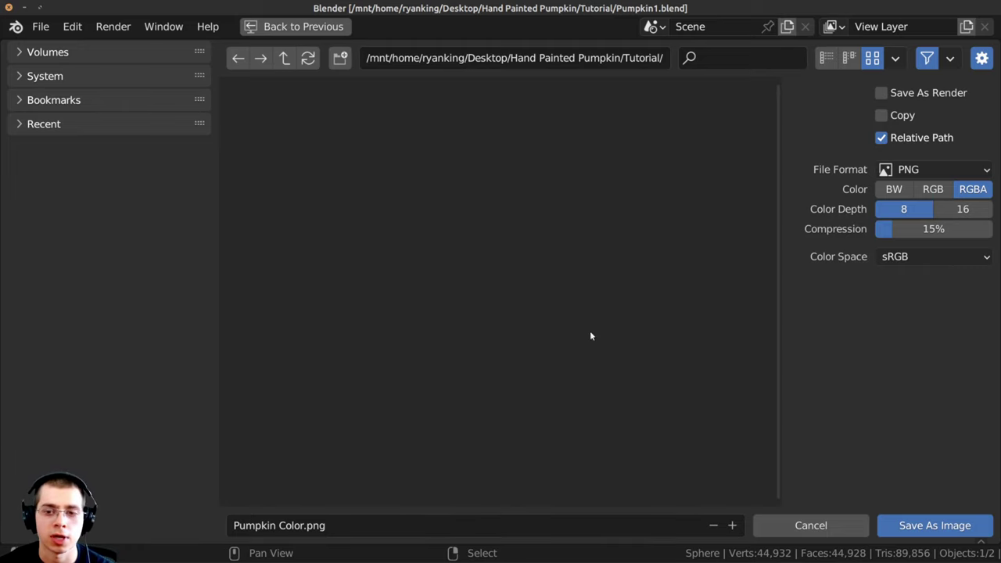
pyautogui.click(903, 526)
pyautogui.moveTo(265, 256); pyautogui.dragTo(242, 241, button='middle')
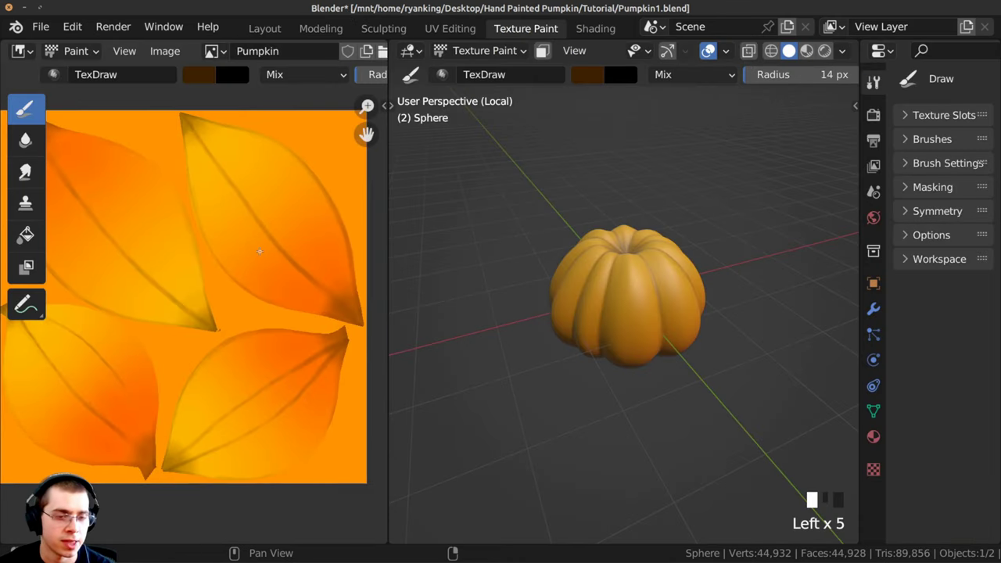
pyautogui.moveTo(642, 344); pyautogui.dragTo(621, 300, button='middle')
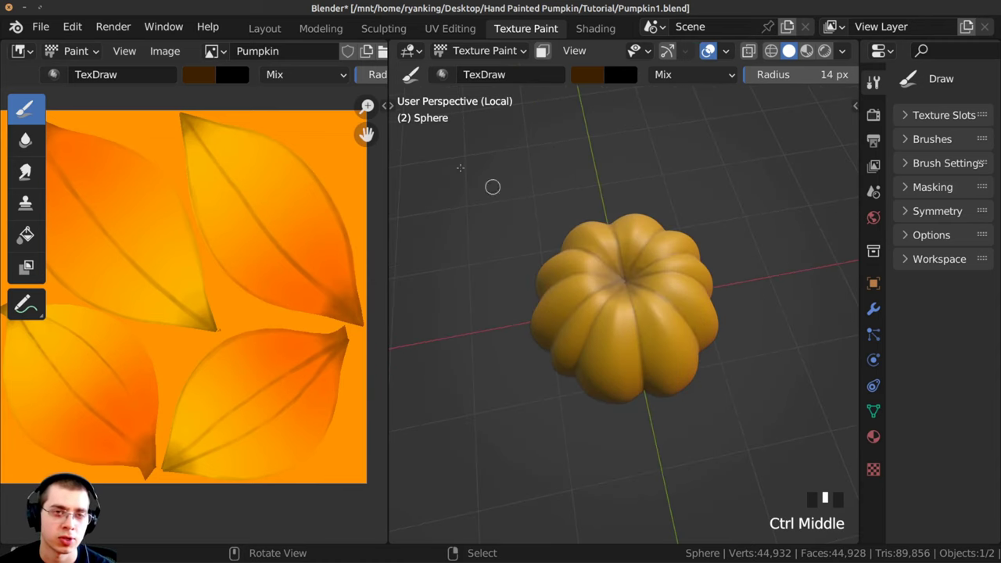
pyautogui.moveTo(223, 268); pyautogui.dragTo(239, 284, button='middle')
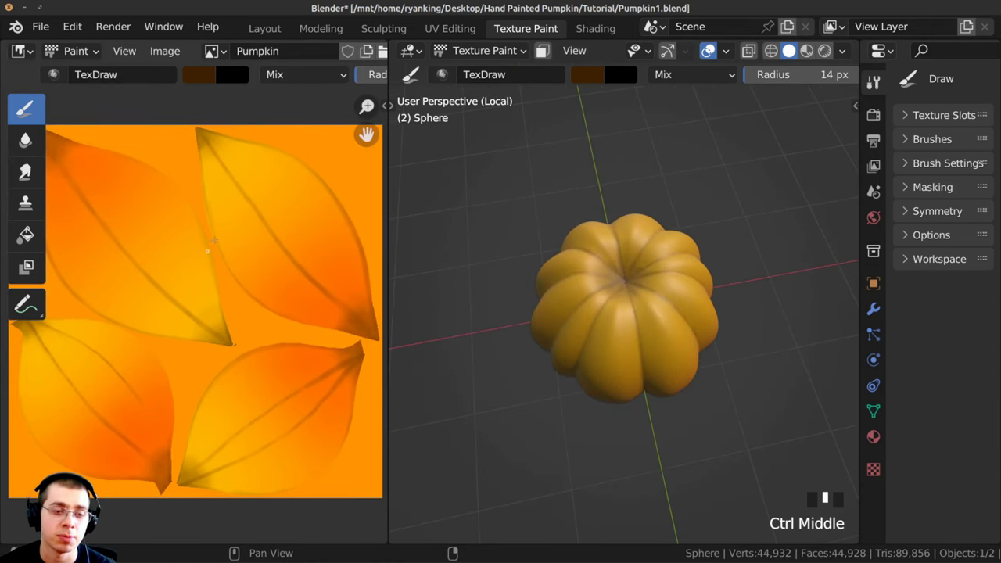
pyautogui.moveTo(600, 304); pyautogui.dragTo(570, 307, button='middle')
pyautogui.keyDown('ctrl'); pyautogui.moveTo(570, 307); pyautogui.dragTo(572, 284, button='middle'); pyautogui.keyUp('ctrl')
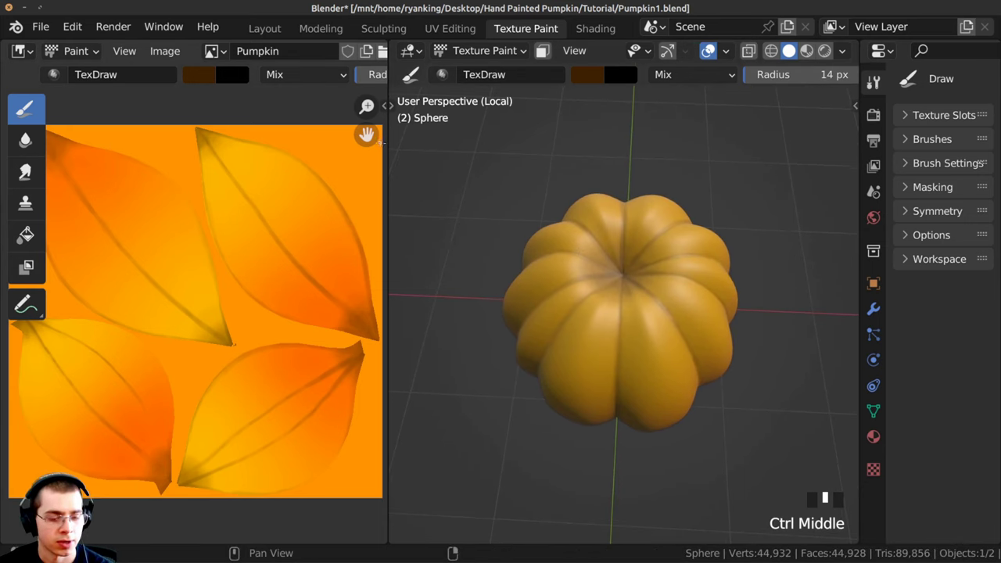
# Enlarge the 3D viewport, set the brush radius to 49 px and choose a light yellow with H 0.133, S 0.794, V 1.000.
pyautogui.moveTo(387, 146); pyautogui.dragTo(32, 146)
pyautogui.moveTo(437, 289); pyautogui.dragTo(452, 381, button='middle')
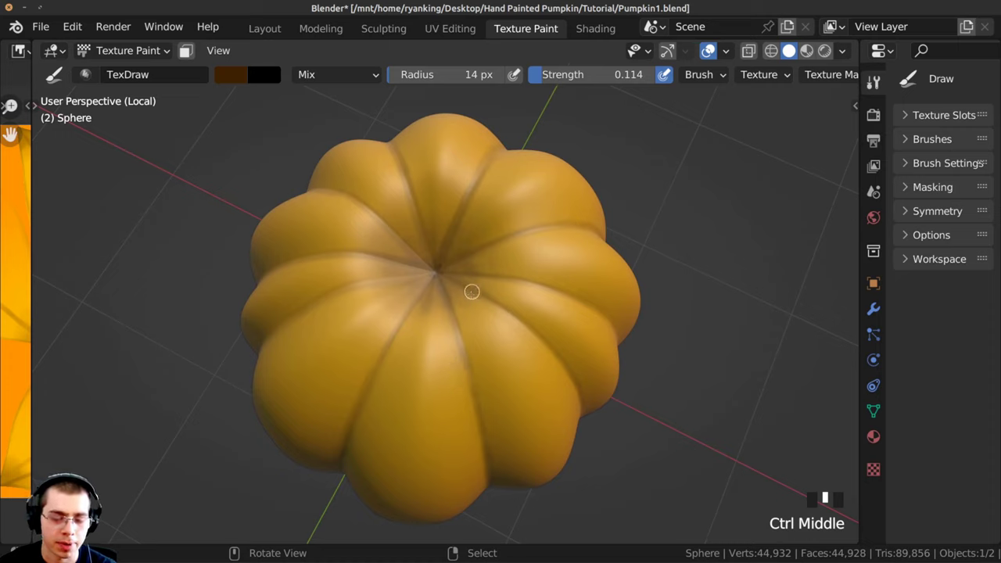
pyautogui.press('f')
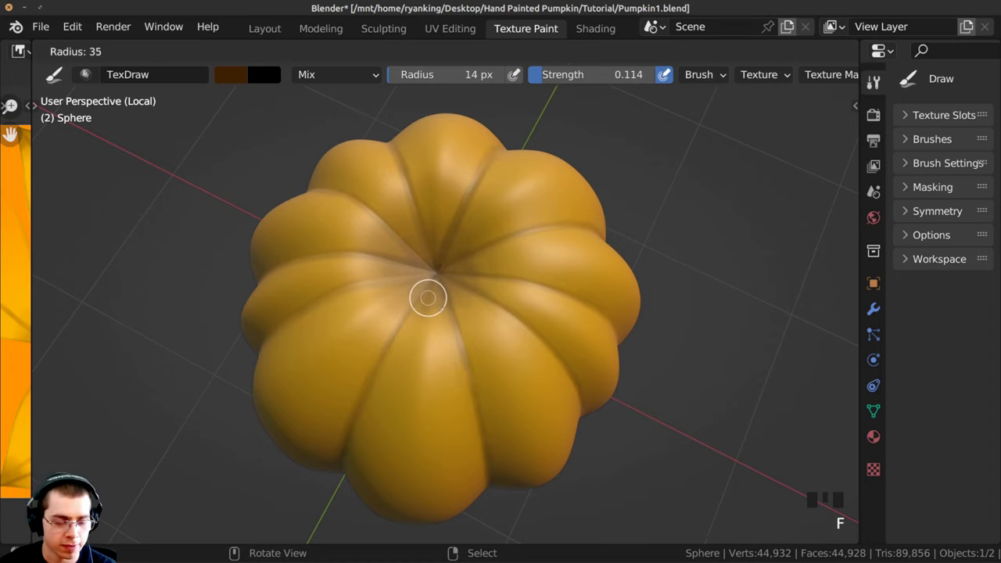
pyautogui.click(465, 297)
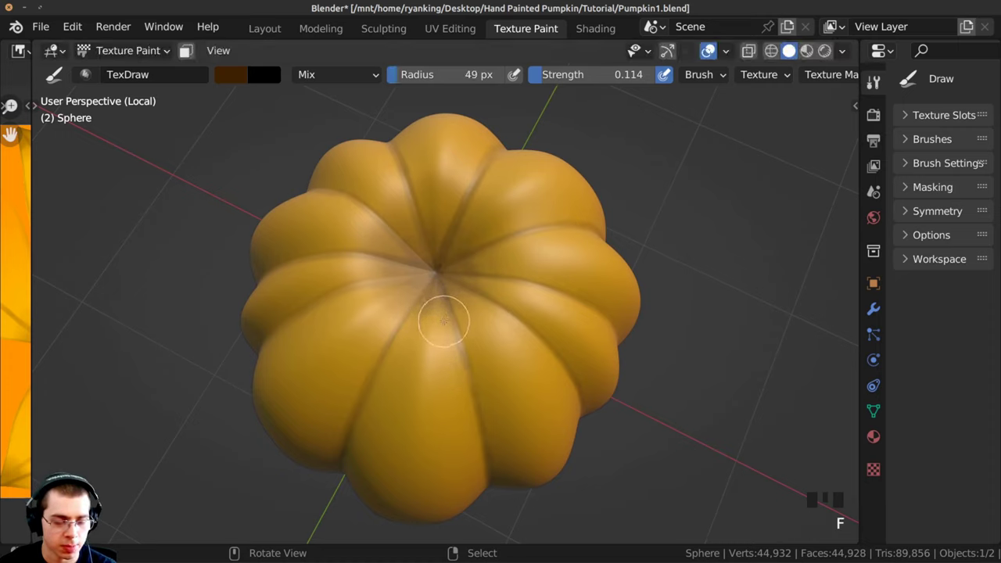
pyautogui.click(233, 75)
pyautogui.moveTo(370, 131); pyautogui.dragTo(373, 92)
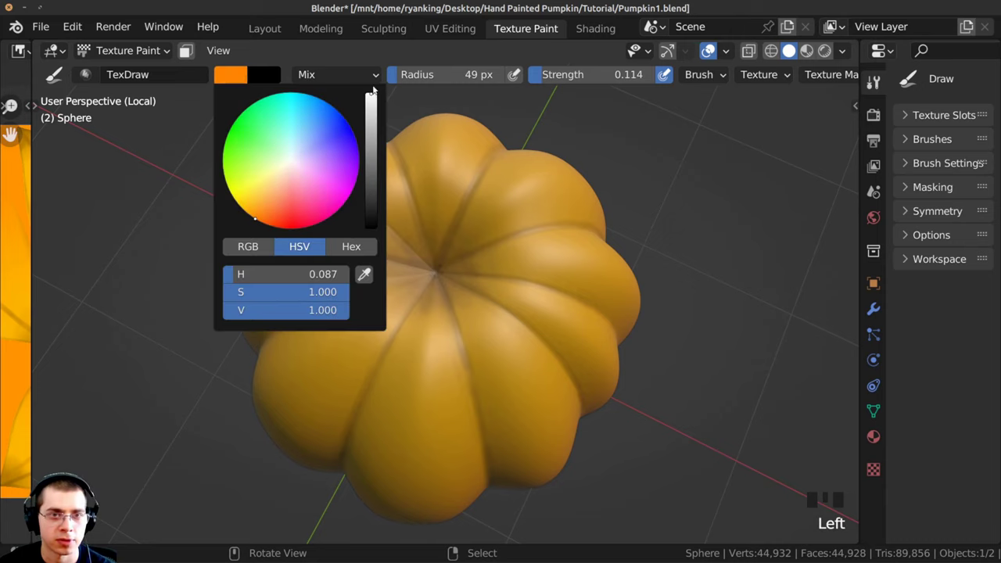
pyautogui.moveTo(258, 219)
pyautogui.mouseDown()
pyautogui.moveTo(235, 217)
pyautogui.moveTo(252, 199)
pyautogui.mouseUp()
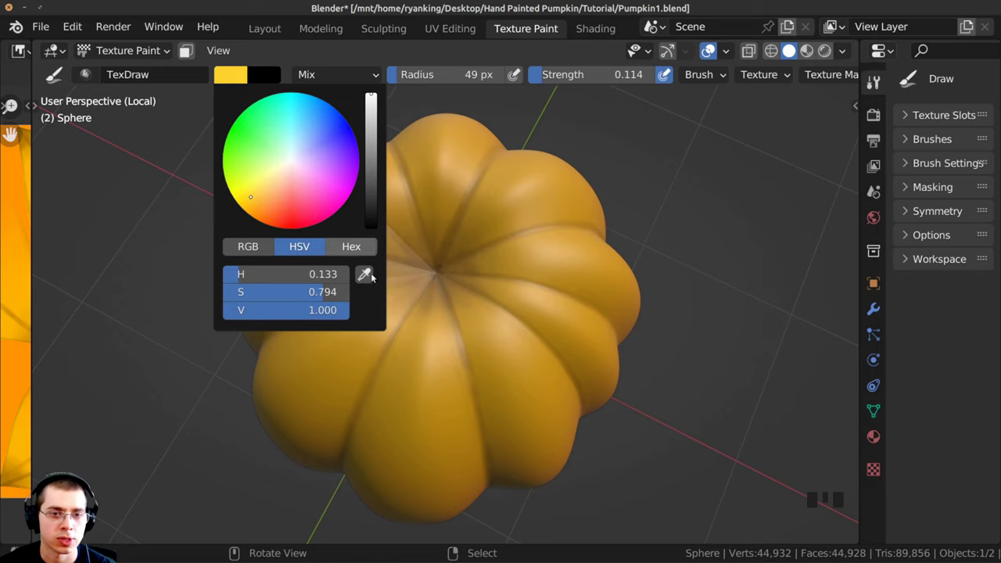
# Paint a light yellow highlight along the upper part of one rib near the pumpkin's top center.
pyautogui.keyDown('shift'); pyautogui.moveTo(426, 367); pyautogui.dragTo(432, 334, button='middle'); pyautogui.keyUp('shift')
pyautogui.scroll(-1, 432, 335)
pyautogui.moveTo(432, 334)
pyautogui.mouseDown()
pyautogui.moveTo(435, 318)
pyautogui.moveTo(434, 336)
pyautogui.mouseUp()
pyautogui.moveTo(434, 331); pyautogui.dragTo(446, 268)
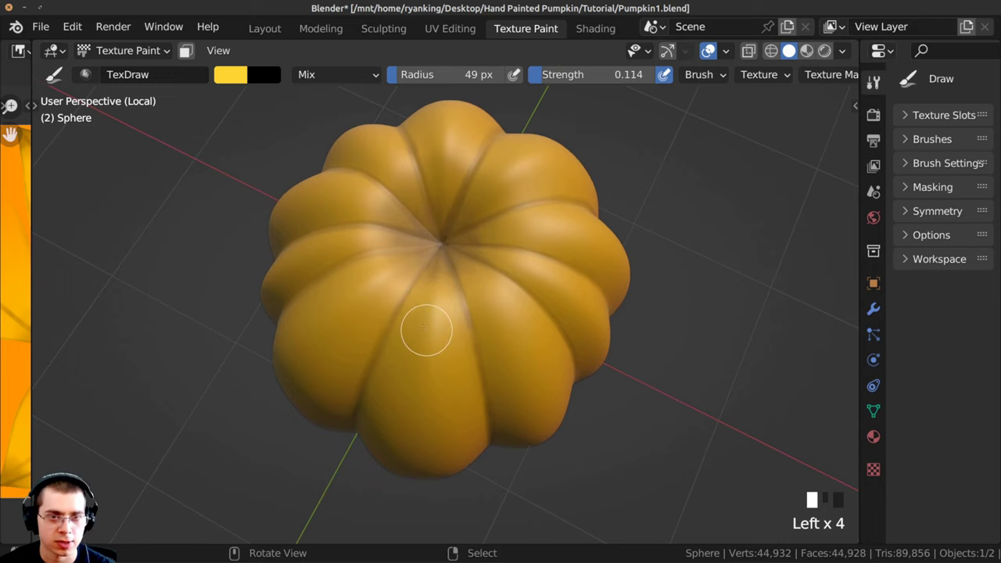
pyautogui.moveTo(437, 323); pyautogui.dragTo(430, 362)
# Brush the same yellow highlight onto the upper parts of the adjacent ribs.
pyautogui.moveTo(429, 361); pyautogui.dragTo(473, 368, button='middle')
pyautogui.moveTo(391, 292); pyautogui.dragTo(383, 328)
pyautogui.moveTo(389, 294); pyautogui.dragTo(373, 356)
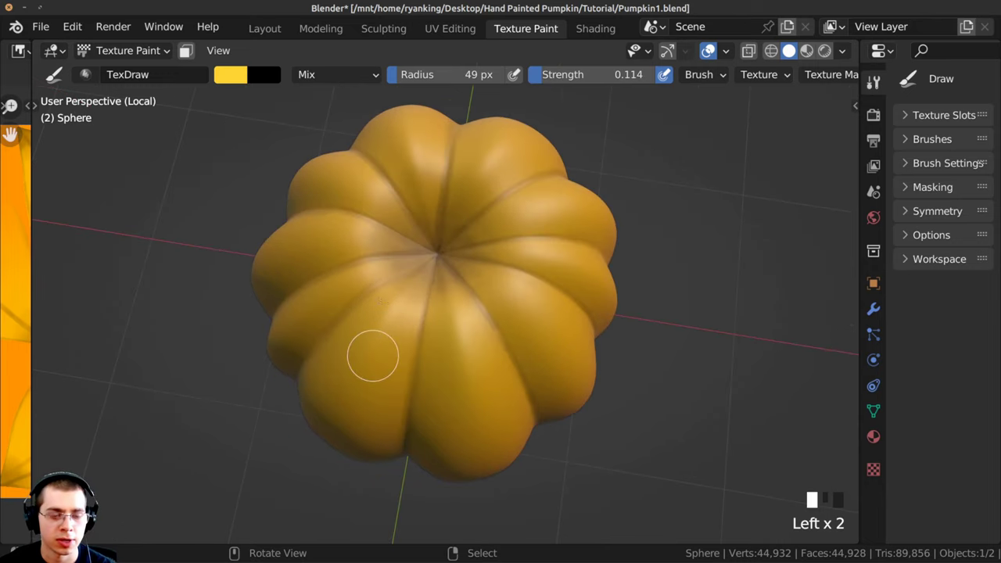
pyautogui.moveTo(372, 356); pyautogui.dragTo(397, 327, button='middle')
pyautogui.moveTo(406, 274); pyautogui.dragTo(408, 286)
pyautogui.moveTo(402, 264); pyautogui.dragTo(369, 319, button='middle')
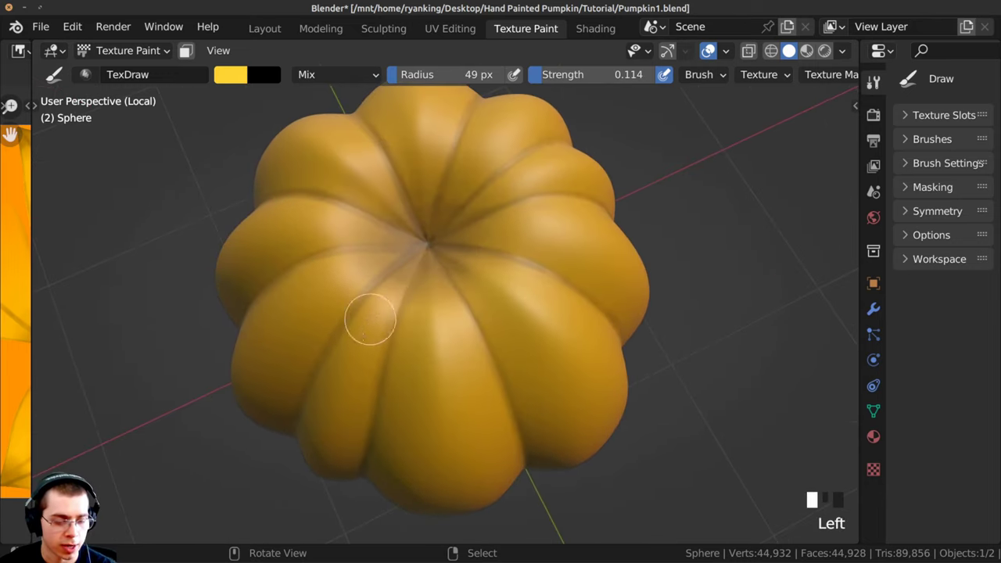
# Lighten the brush color to H 0.137, S 0.655, V 1.000 and set the brush strength to 0.229.
pyautogui.click(228, 76)
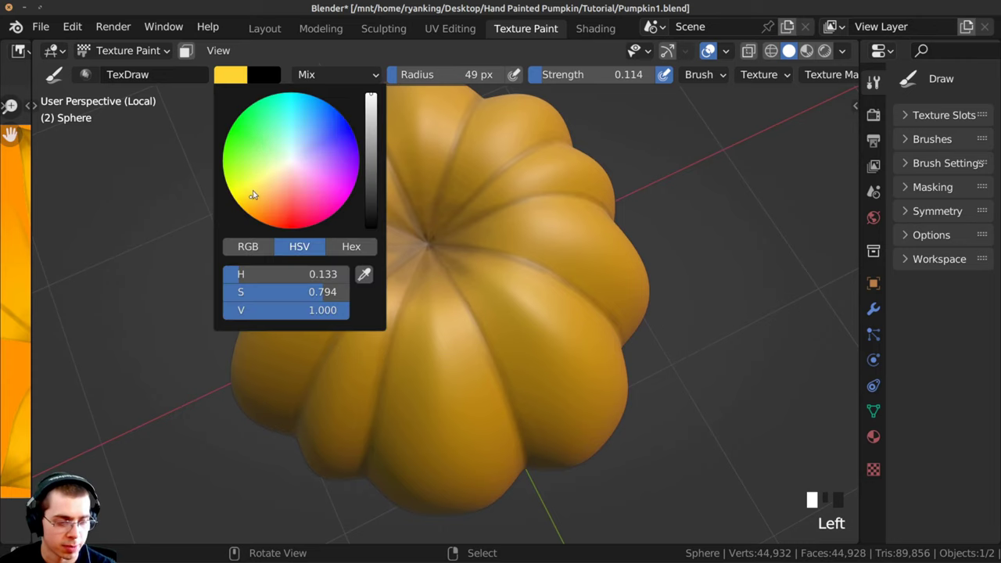
pyautogui.click(257, 189)
pyautogui.moveTo(445, 330); pyautogui.dragTo(461, 310, button='middle')
pyautogui.moveTo(437, 278); pyautogui.dragTo(448, 308)
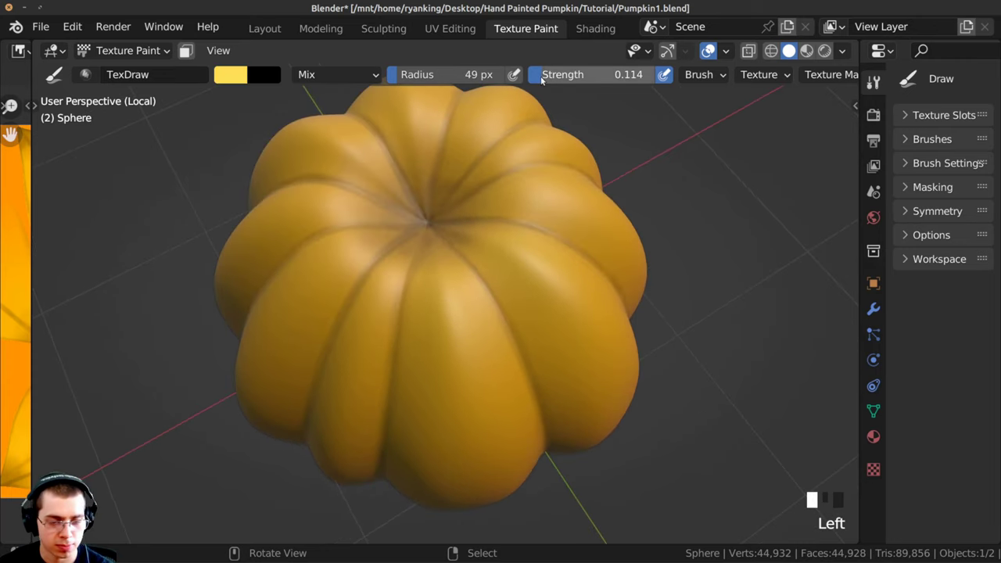
pyautogui.moveTo(541, 81); pyautogui.dragTo(569, 76)
# Paint pale yellow highlights on the crests of the ribs around the pumpkin's top using the stronger brush.
pyautogui.click(446, 322)
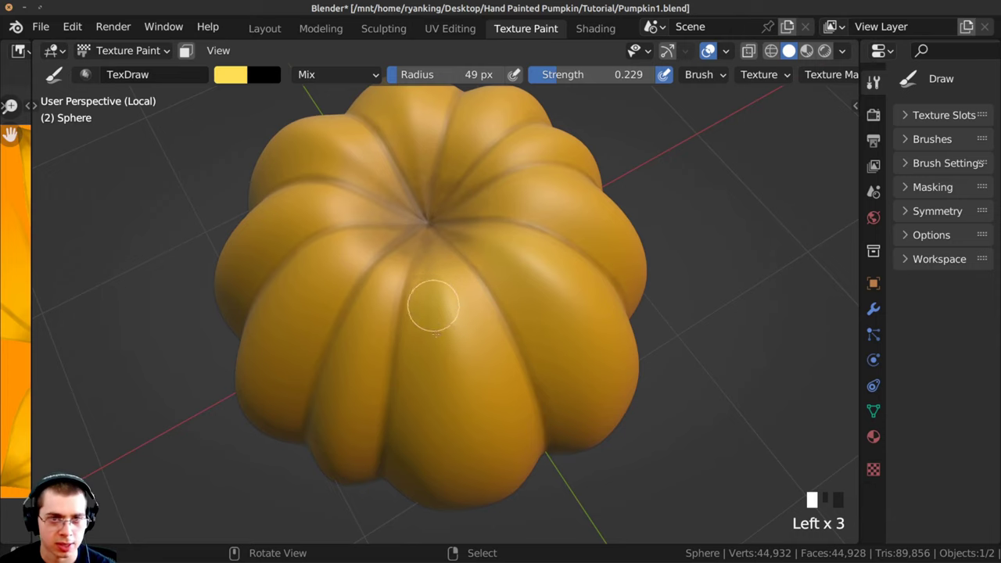
pyautogui.moveTo(441, 325)
pyautogui.mouseDown(button='middle')
pyautogui.moveTo(522, 337)
pyautogui.moveTo(443, 308)
pyautogui.mouseUp(button='middle')
pyautogui.click(522, 337)
pyautogui.click(533, 304)
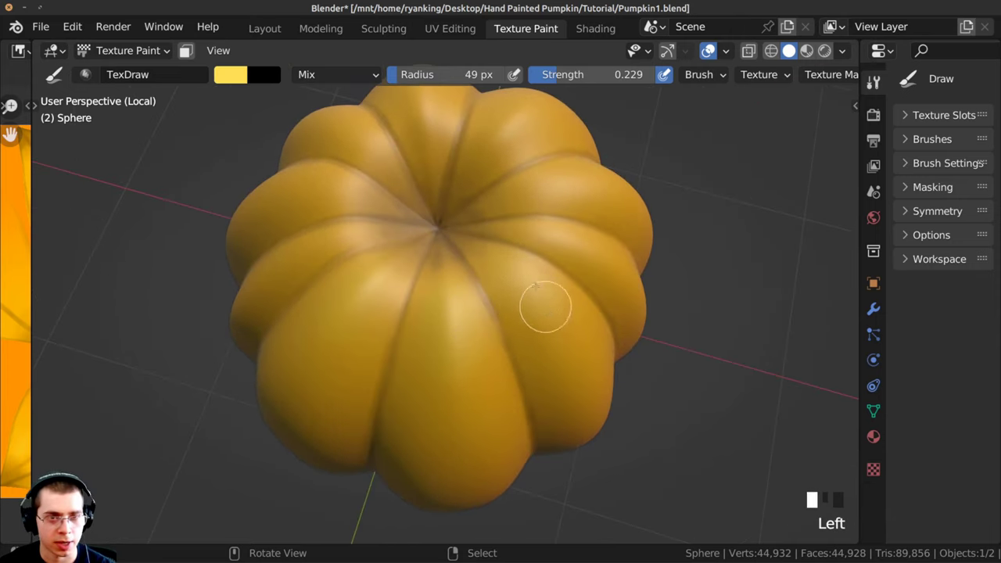
pyautogui.moveTo(545, 306); pyautogui.dragTo(519, 289, button='middle')
pyautogui.click(519, 288)
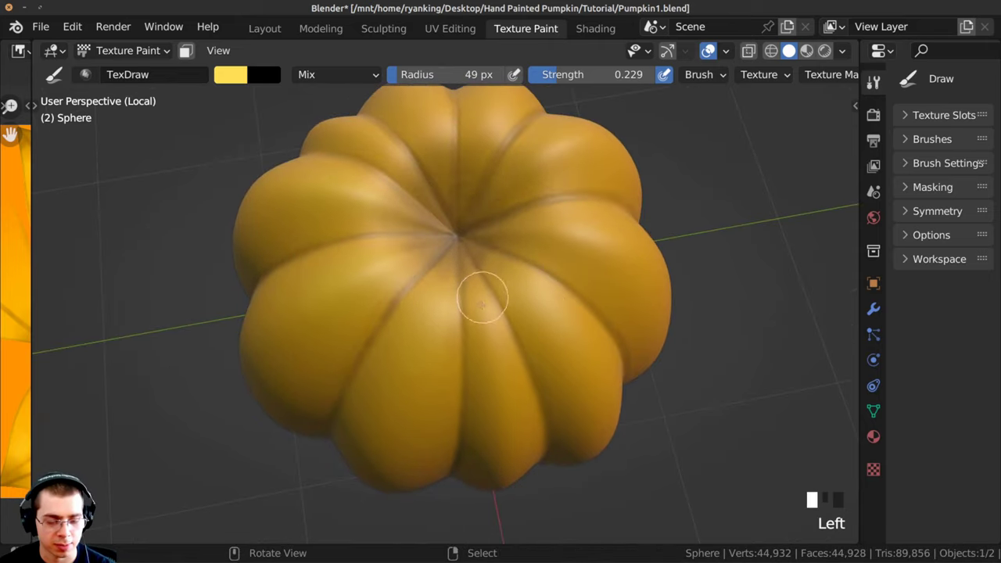
# Highlight the narrow rib and the wide ribs beside it in pale yellow near the top.
pyautogui.click(495, 351)
pyautogui.click(487, 347)
pyautogui.moveTo(495, 351); pyautogui.dragTo(505, 271, button='middle')
pyautogui.click(570, 302)
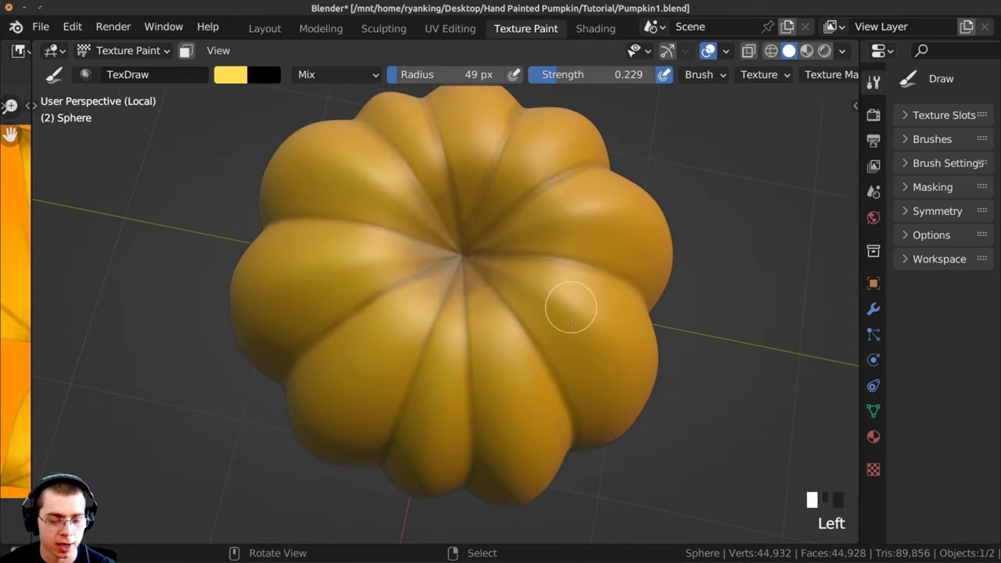
pyautogui.moveTo(579, 328)
pyautogui.mouseDown(button='middle')
pyautogui.moveTo(569, 250)
pyautogui.moveTo(585, 310)
pyautogui.mouseUp(button='middle')
pyautogui.moveTo(585, 308); pyautogui.dragTo(610, 335)
# Dab pale yellow highlights across the three adjacent ribs on the far side of the top center.
pyautogui.moveTo(489, 242); pyautogui.dragTo(485, 215)
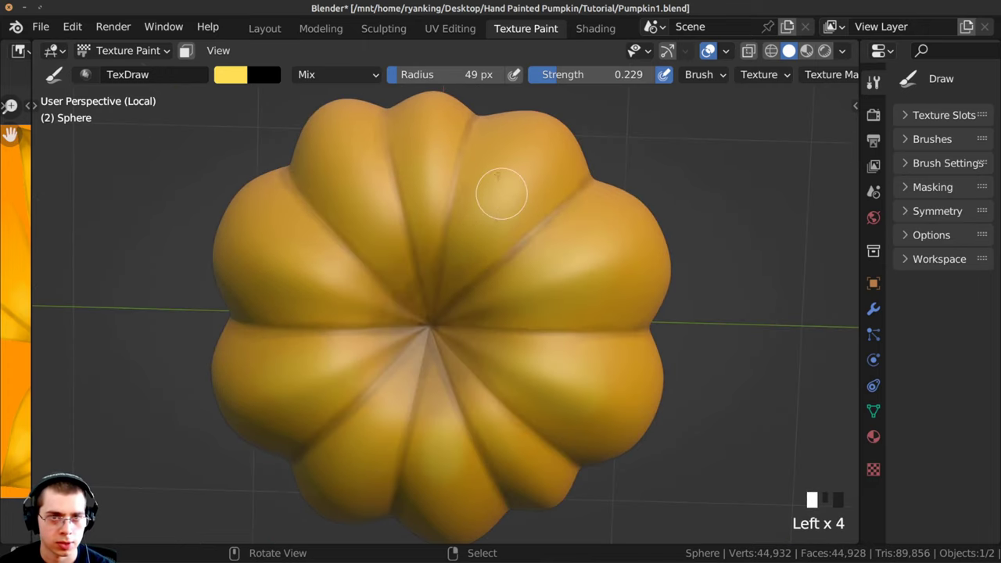
pyautogui.click(485, 229)
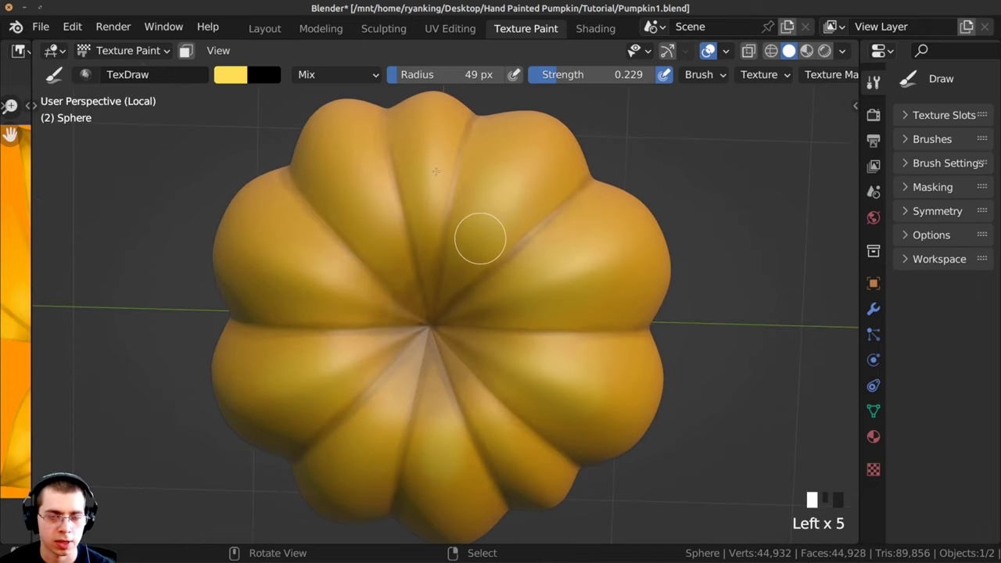
pyautogui.click(467, 223)
pyautogui.click(449, 211)
pyautogui.click(432, 201)
pyautogui.click(403, 215)
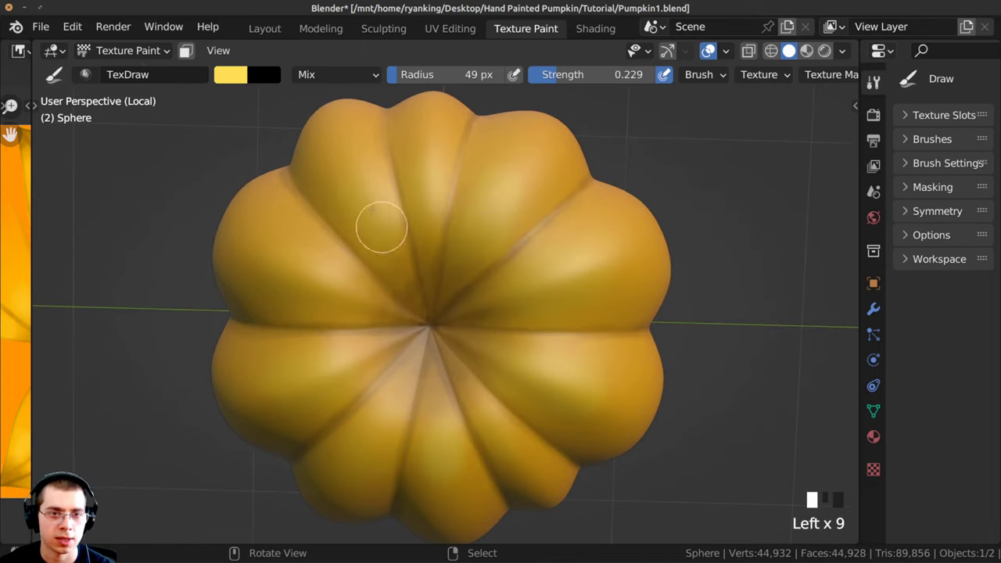
# Continue the pale yellow highlights on the next ribs around the pumpkin's upper side.
pyautogui.moveTo(380, 224); pyautogui.dragTo(330, 230, button='middle')
pyautogui.click(315, 262)
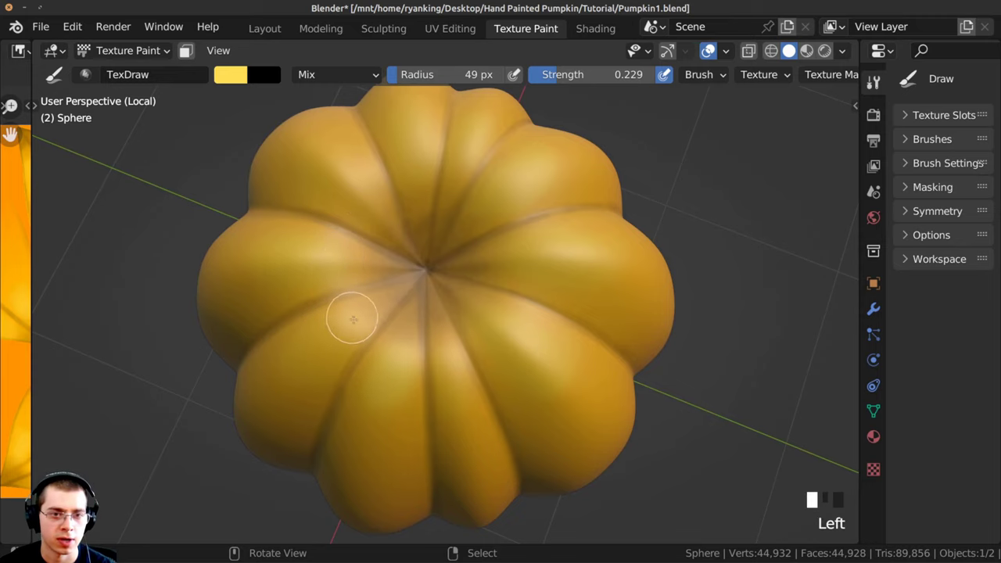
pyautogui.click(333, 332)
pyautogui.moveTo(293, 368); pyautogui.dragTo(357, 335, button='middle')
pyautogui.click(365, 352)
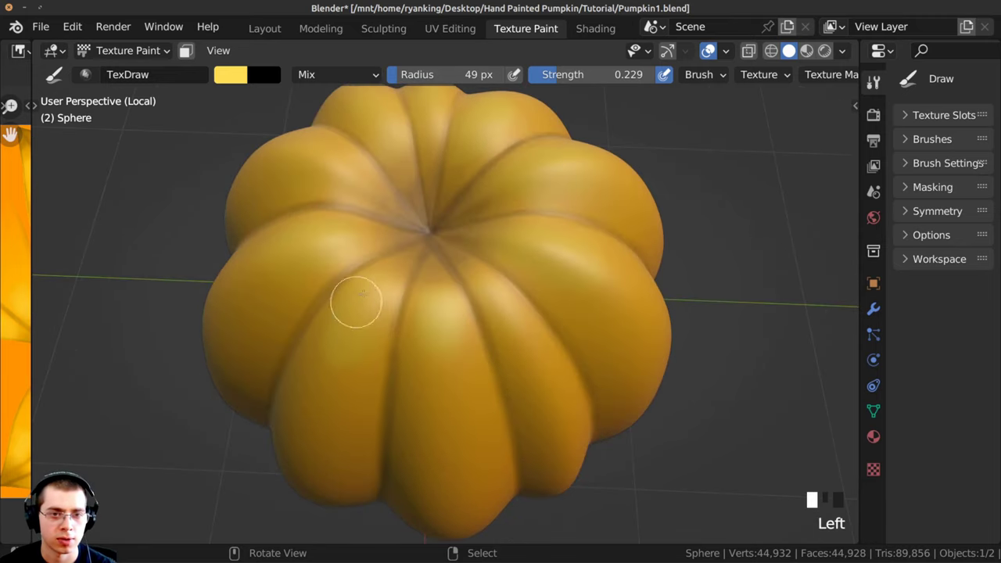
pyautogui.click(440, 326)
# Build up the pale yellow highlights on the narrow rib and the wide rib next to it.
pyautogui.moveTo(440, 326); pyautogui.dragTo(448, 300, button='middle')
pyautogui.click(462, 337)
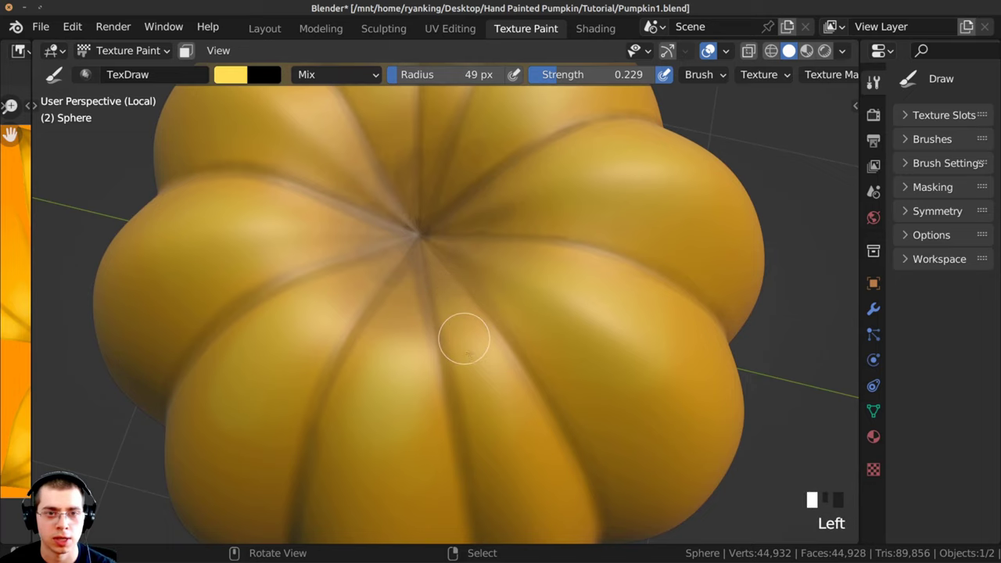
pyautogui.click(507, 400)
pyautogui.click(507, 399)
pyautogui.click(498, 417)
pyautogui.click(498, 418)
pyautogui.click(522, 320)
pyautogui.click(558, 339)
pyautogui.click(594, 358)
pyautogui.keyDown('ctrl'); pyautogui.moveTo(594, 359); pyautogui.dragTo(617, 335, button='middle'); pyautogui.keyUp('ctrl')
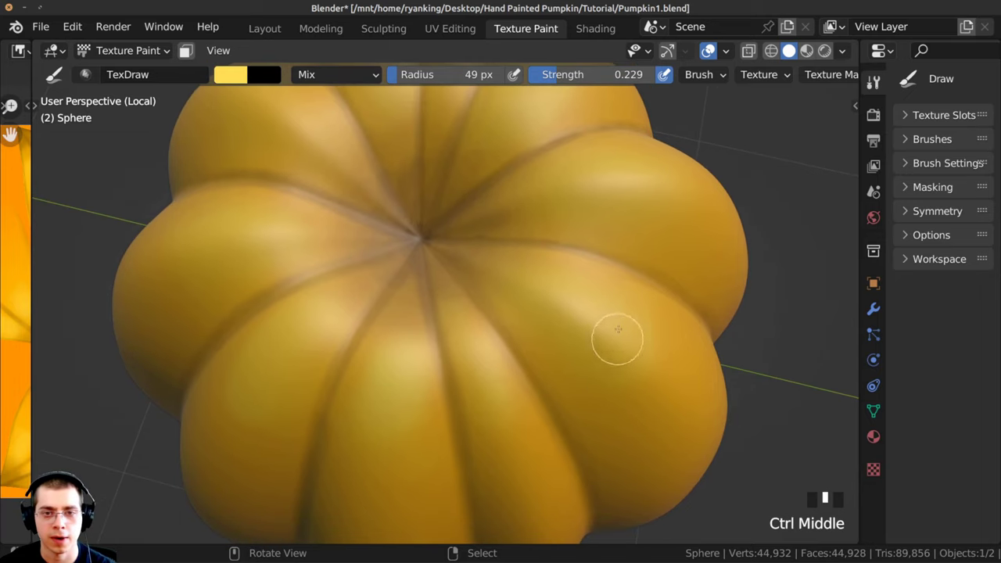
pyautogui.click(542, 308)
# Change the brush color to a very pale cream yellow and dab highlights on the wide rib beside the narrow one.
pyautogui.click(230, 76)
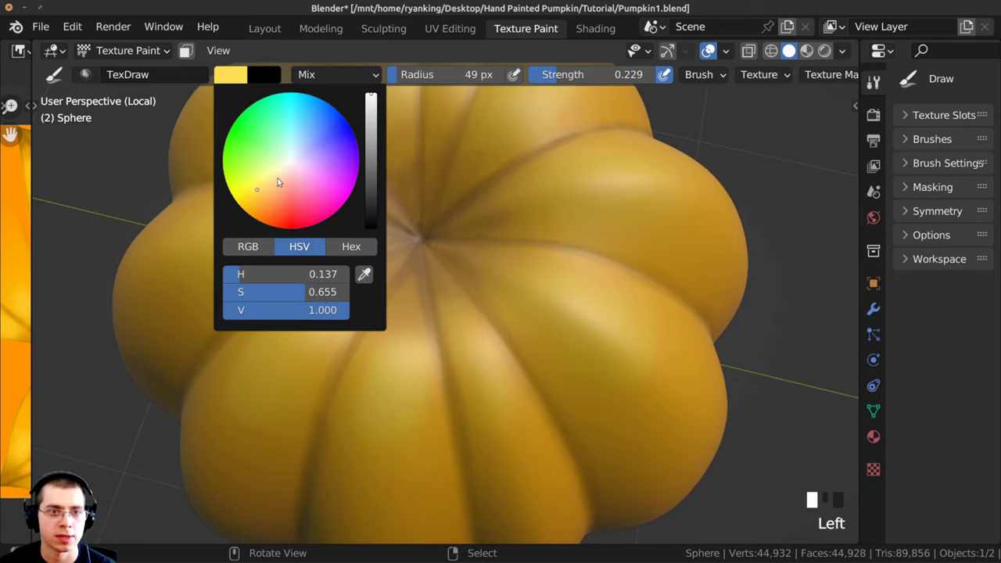
pyautogui.click(282, 168)
pyautogui.click(573, 322)
pyautogui.click(569, 321)
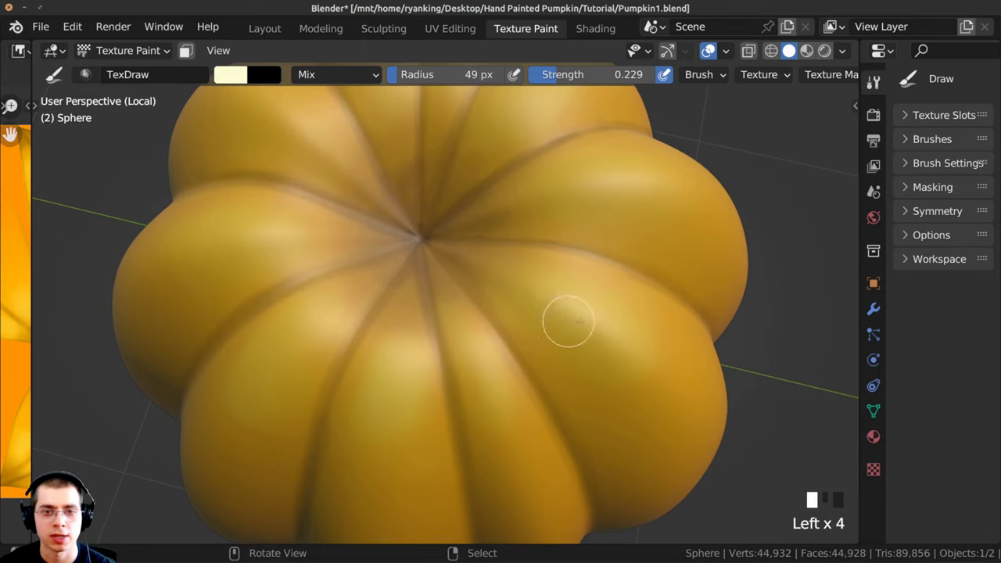
pyautogui.click(564, 302)
pyautogui.click(558, 290)
pyautogui.moveTo(558, 290)
pyautogui.keyDown('ctrl'); pyautogui.mouseDown(button='middle')
pyautogui.moveTo(556, 275)
pyautogui.moveTo(532, 313)
pyautogui.mouseUp(button='middle'); pyautogui.keyUp('ctrl')
pyautogui.click(582, 266)
pyautogui.click(557, 262)
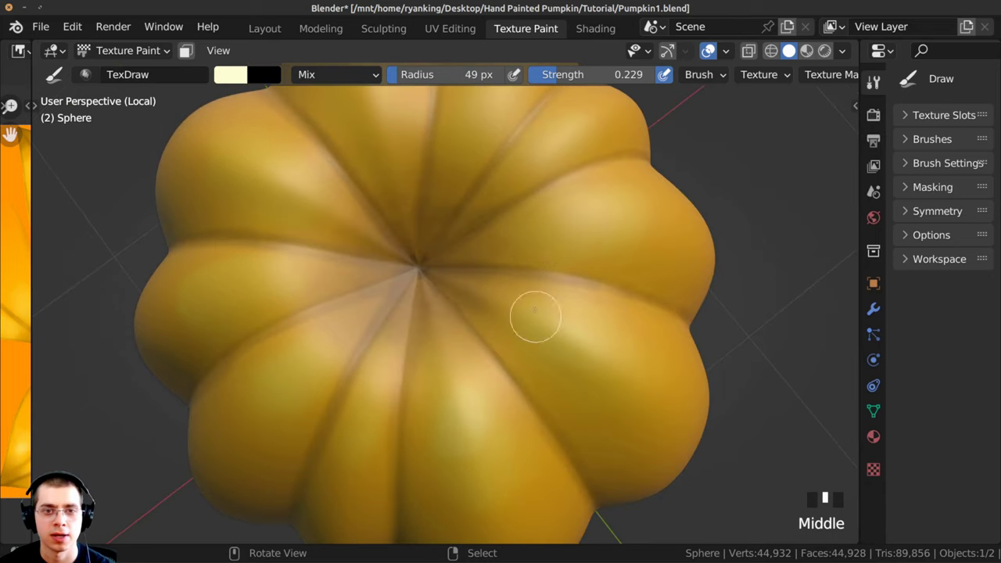
# Dab the cream highlight color on the next ribs around the far side of the pumpkin's top center.
pyautogui.click(583, 222)
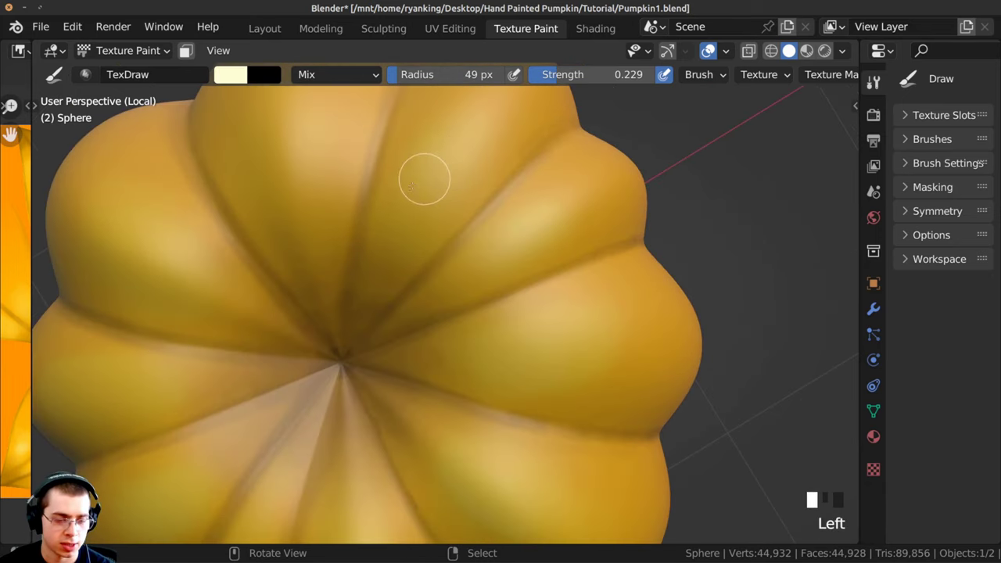
pyautogui.moveTo(388, 265)
pyautogui.keyDown('shift'); pyautogui.mouseDown(button='middle')
pyautogui.moveTo(409, 268)
pyautogui.moveTo(409, 230)
pyautogui.mouseUp(button='middle'); pyautogui.keyUp('shift')
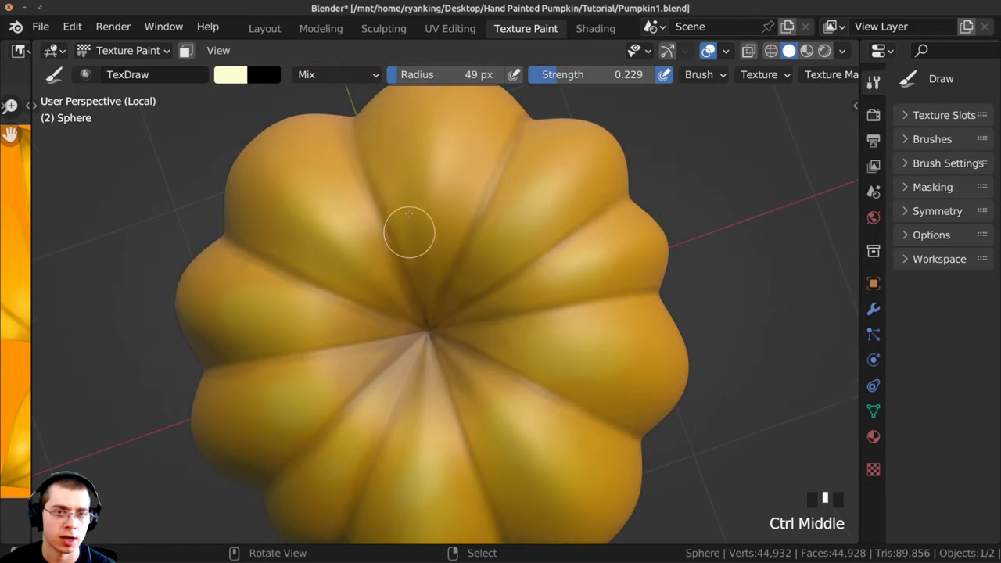
pyautogui.click(417, 211)
pyautogui.moveTo(419, 184)
pyautogui.keyDown('ctrl'); pyautogui.mouseDown(button='middle')
pyautogui.moveTo(308, 217)
pyautogui.moveTo(336, 207)
pyautogui.mouseUp(button='middle'); pyautogui.keyUp('ctrl')
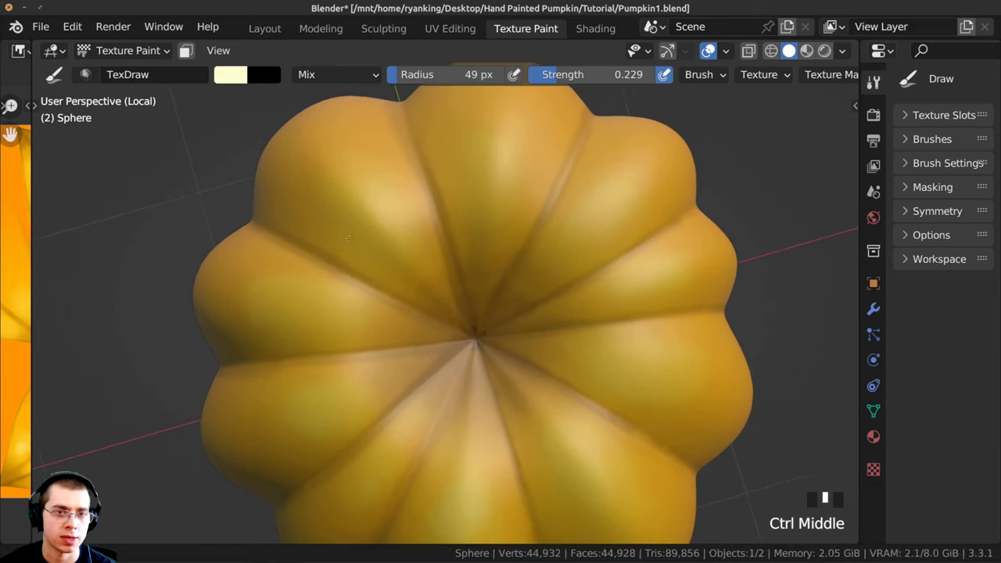
pyautogui.click(346, 200)
# Add cream highlights to the remaining adjacent ribs, just outside the pumpkin's top center.
pyautogui.click(536, 302)
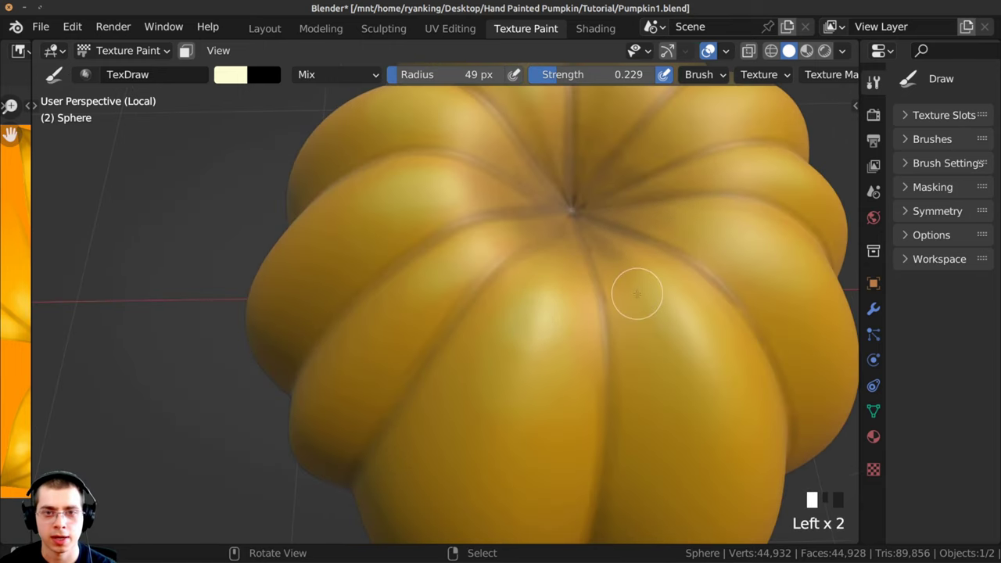
pyautogui.click(665, 315)
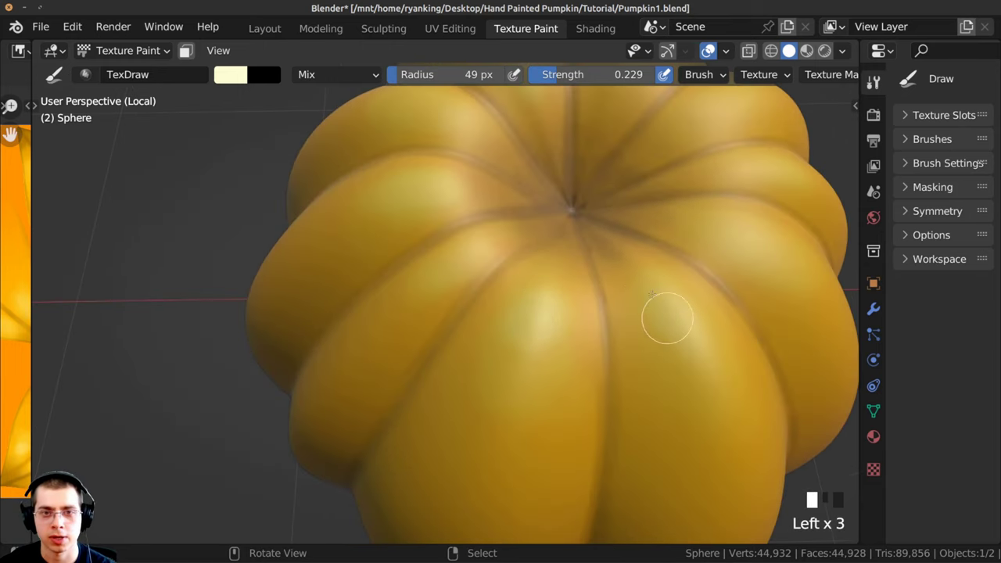
pyautogui.moveTo(665, 315)
pyautogui.mouseDown(button='middle')
pyautogui.moveTo(599, 308)
pyautogui.moveTo(587, 351)
pyautogui.mouseUp(button='middle')
pyautogui.click(653, 414)
pyautogui.click(513, 352)
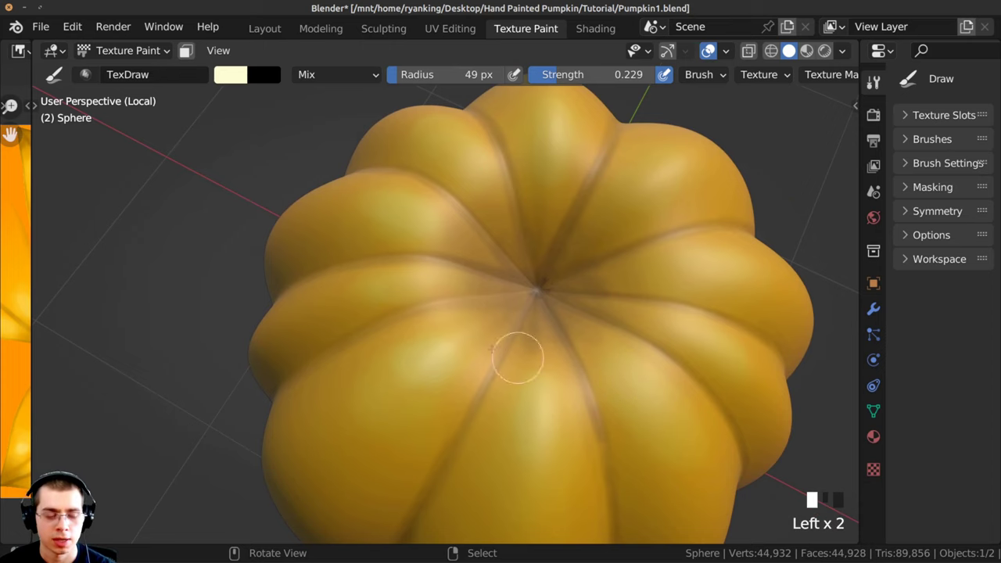
pyautogui.moveTo(513, 352)
pyautogui.keyDown('shift'); pyautogui.mouseDown(button='middle')
pyautogui.moveTo(409, 297)
pyautogui.moveTo(453, 352)
pyautogui.mouseUp(button='middle'); pyautogui.keyUp('shift')
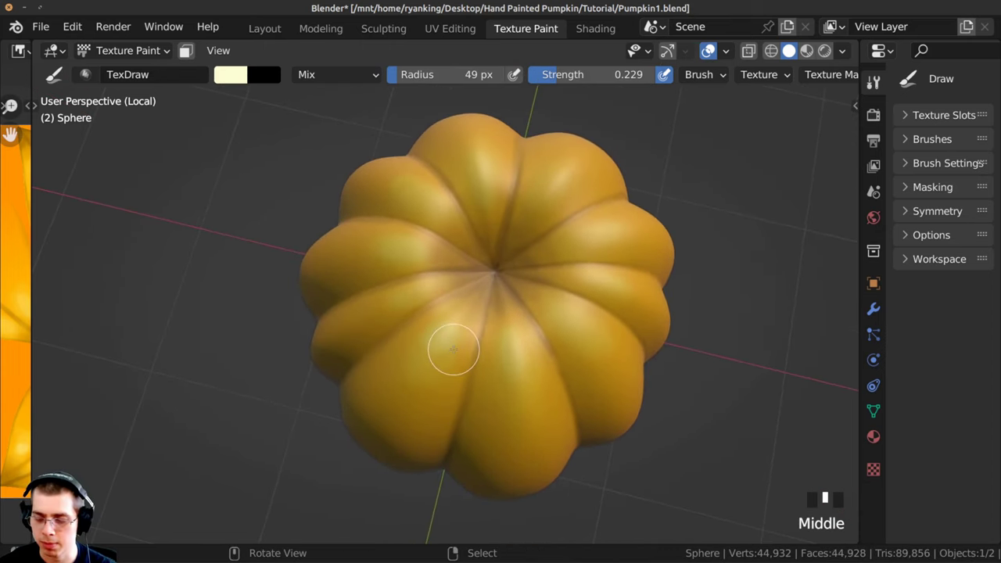
# With the Smear tool at full strength, blend the paint beside the narrow rib near the top center.
pyautogui.press('t')
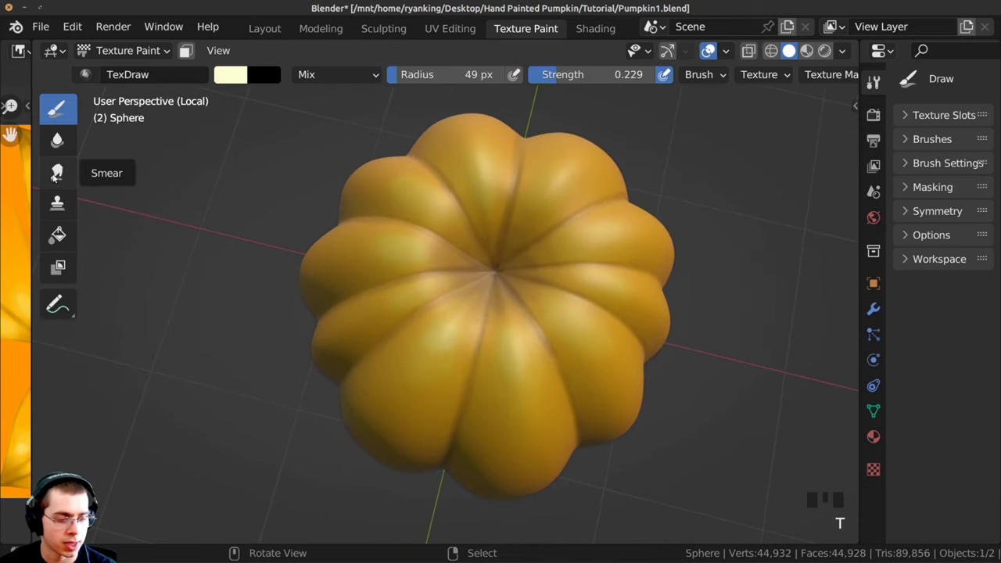
pyautogui.click(56, 174)
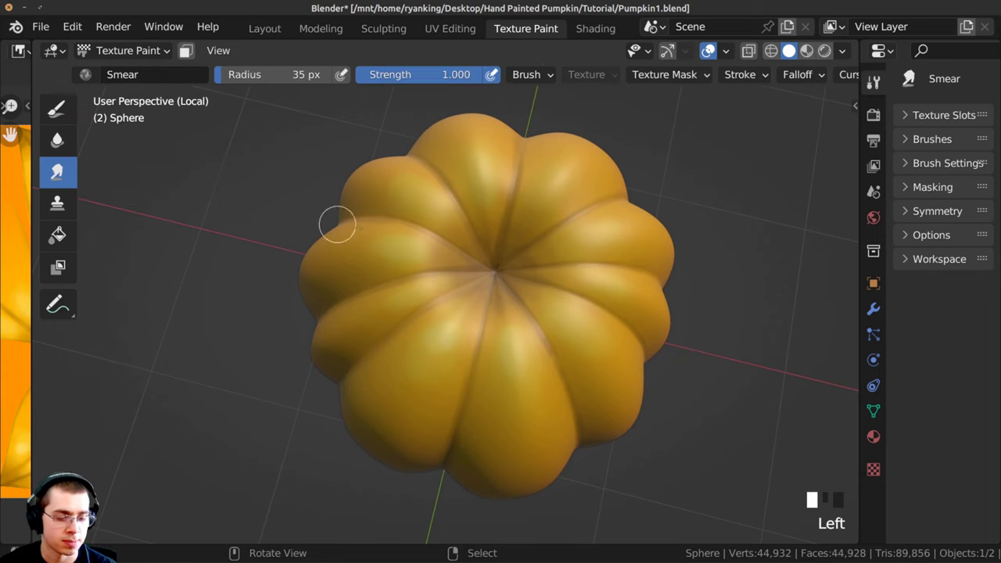
pyautogui.moveTo(500, 328)
pyautogui.mouseDown(button='middle')
pyautogui.moveTo(556, 281)
pyautogui.moveTo(516, 262)
pyautogui.mouseUp(button='middle')
pyautogui.moveTo(500, 270)
pyautogui.mouseDown(button='middle')
pyautogui.moveTo(472, 275)
pyautogui.moveTo(446, 260)
pyautogui.mouseUp(button='middle')
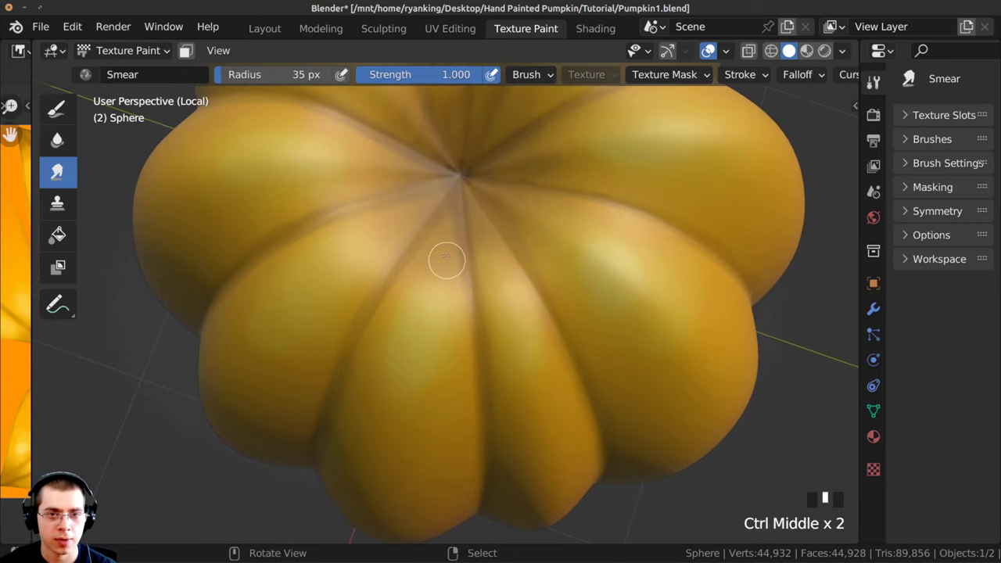
pyautogui.moveTo(450, 249); pyautogui.dragTo(455, 266)
pyautogui.moveTo(455, 266); pyautogui.dragTo(461, 282)
pyautogui.moveTo(446, 236); pyautogui.dragTo(467, 228)
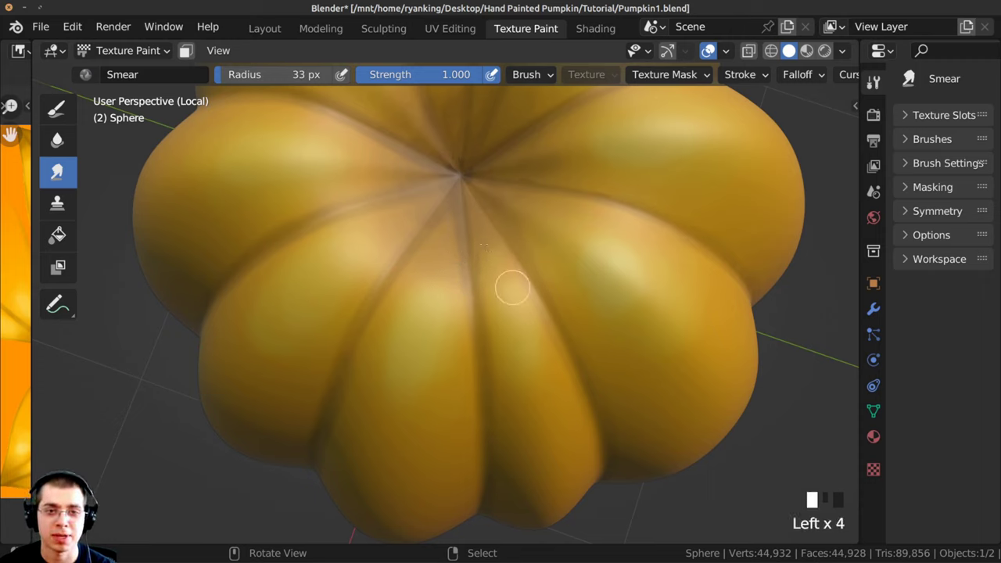
# Enlarge the Smear brush to 55 px and blend the pale highlight on the wide rib.
pyautogui.press('f')
pyautogui.click(587, 268)
pyautogui.moveTo(587, 268); pyautogui.dragTo(582, 252)
pyautogui.moveTo(583, 253); pyautogui.dragTo(577, 244)
pyautogui.moveTo(577, 244); pyautogui.dragTo(581, 243)
pyautogui.keyDown('shift'); pyautogui.moveTo(601, 243); pyautogui.dragTo(554, 252, button='middle'); pyautogui.keyUp('shift')
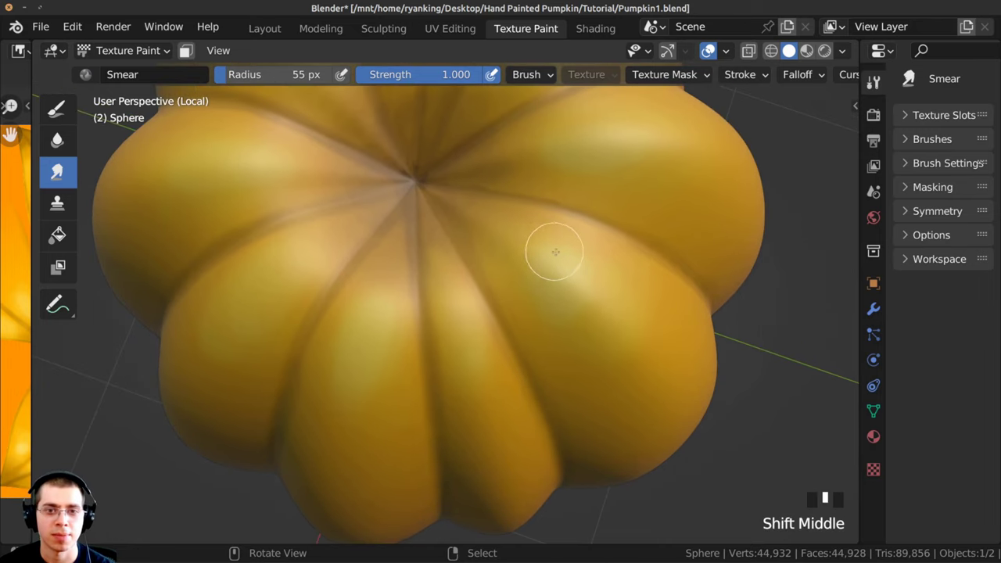
pyautogui.moveTo(555, 252)
pyautogui.mouseDown()
pyautogui.moveTo(549, 242)
pyautogui.moveTo(570, 264)
pyautogui.moveTo(568, 313)
pyautogui.mouseUp()
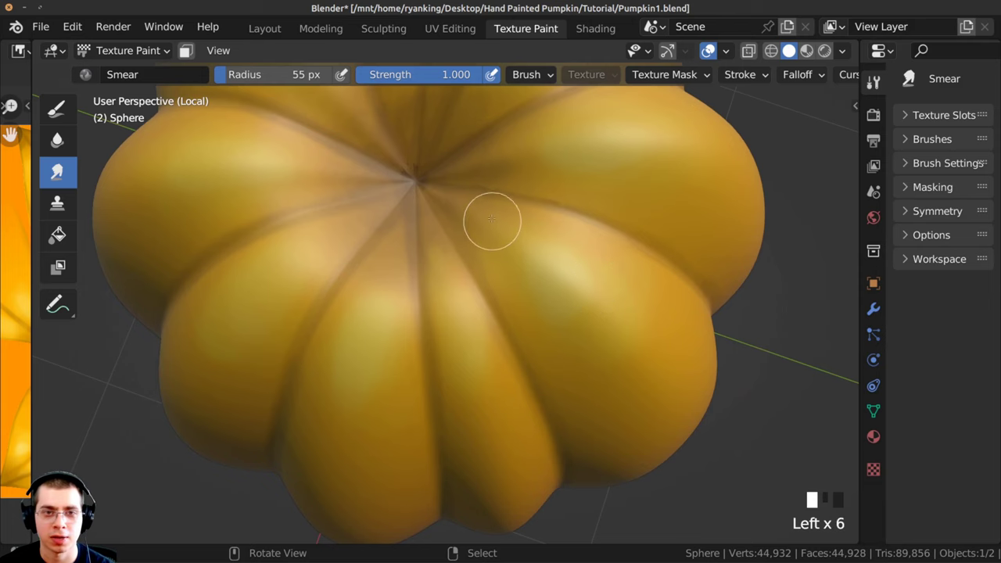
# Lower the Smear strength to 0.302 and soften the crease shading between the two wide ribs near the center.
pyautogui.keyDown('ctrl'); pyautogui.moveTo(475, 197); pyautogui.dragTo(460, 136, button='middle'); pyautogui.keyUp('ctrl')
pyautogui.moveTo(460, 136)
pyautogui.keyDown('shift'); pyautogui.mouseDown(button='middle')
pyautogui.moveTo(462, 284)
pyautogui.moveTo(462, 250)
pyautogui.moveTo(476, 244)
pyautogui.moveTo(464, 259)
pyautogui.mouseUp(button='middle'); pyautogui.keyUp('shift')
pyautogui.click(446, 108)
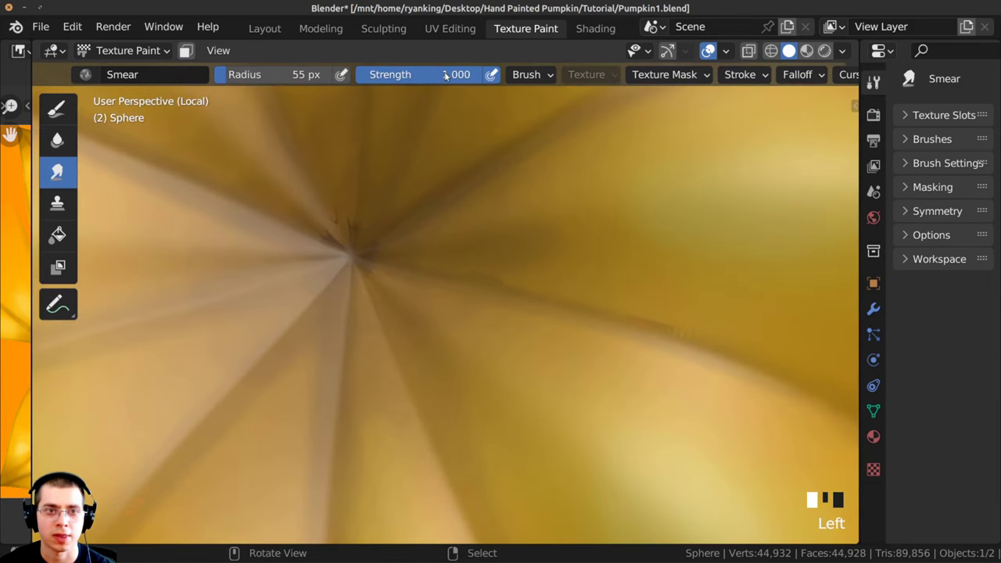
pyautogui.moveTo(446, 76); pyautogui.dragTo(351, 74)
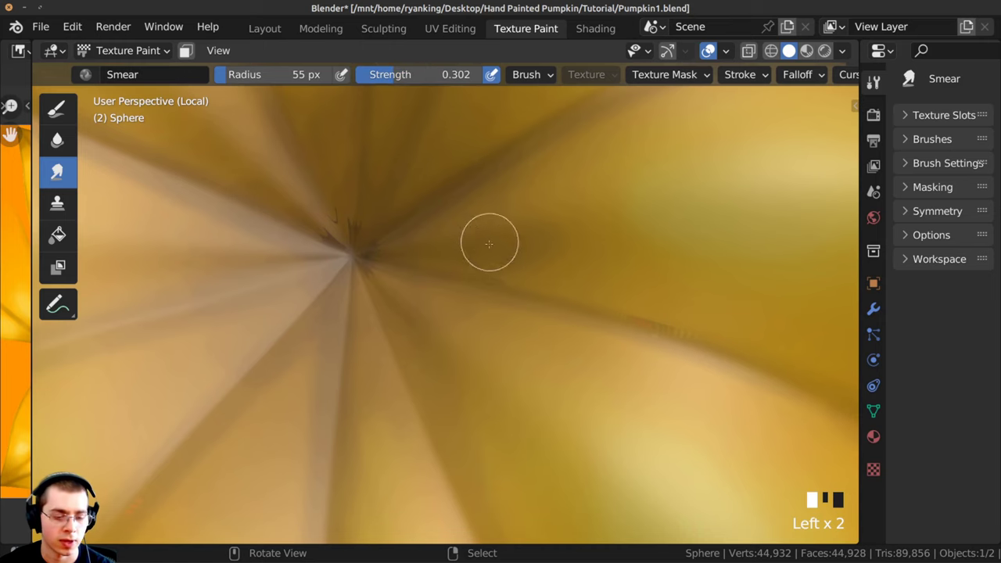
pyautogui.moveTo(489, 243); pyautogui.dragTo(535, 269)
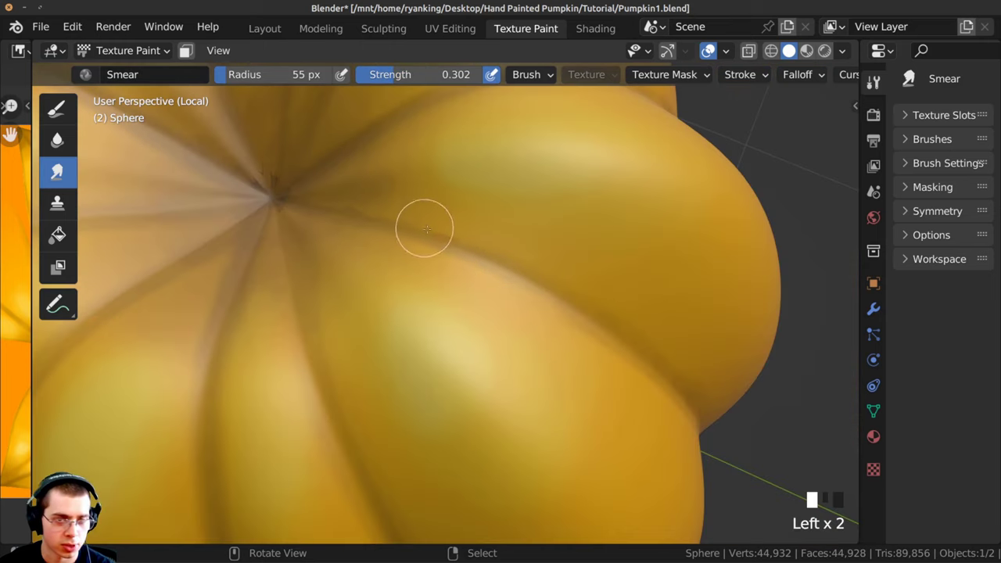
pyautogui.moveTo(424, 229); pyautogui.dragTo(481, 247)
# Smear the highlight edges on the wide rib and the neighboring ribs for a softer blend.
pyautogui.moveTo(483, 274)
pyautogui.keyDown('shift'); pyautogui.mouseDown(button='middle')
pyautogui.moveTo(427, 235)
pyautogui.moveTo(411, 268)
pyautogui.mouseUp(button='middle'); pyautogui.keyUp('shift')
pyautogui.scroll(-1, 427, 235)
pyautogui.moveTo(415, 291); pyautogui.dragTo(376, 288)
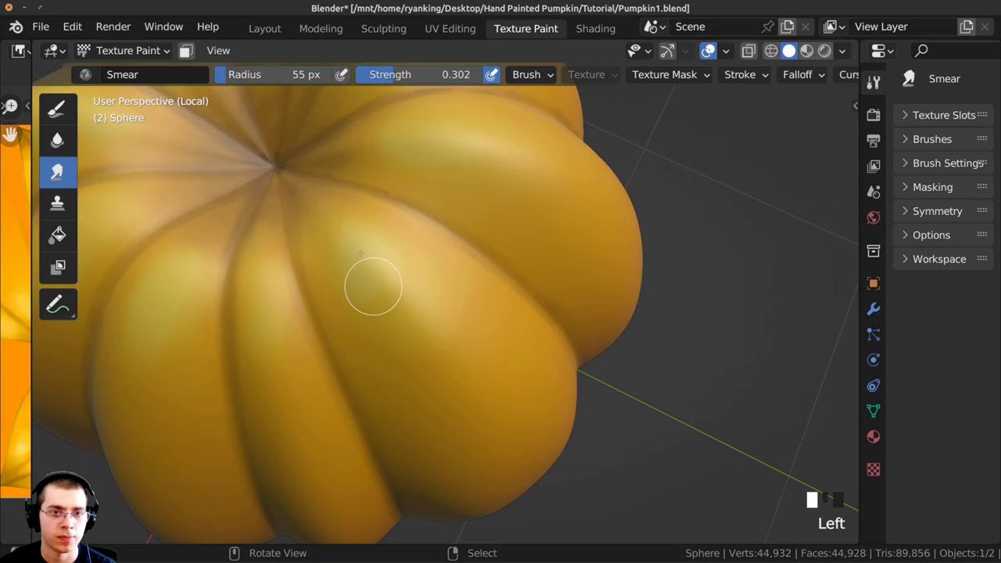
pyautogui.moveTo(373, 286); pyautogui.dragTo(436, 274, button='middle')
pyautogui.moveTo(435, 275)
pyautogui.mouseDown()
pyautogui.moveTo(473, 242)
pyautogui.moveTo(443, 282)
pyautogui.mouseUp()
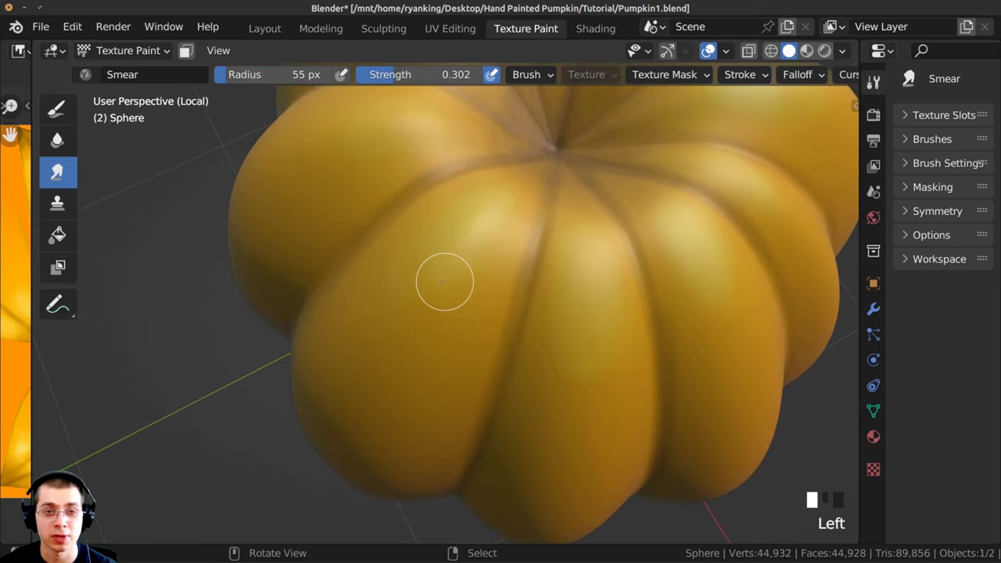
pyautogui.keyDown('ctrl'); pyautogui.moveTo(444, 282); pyautogui.dragTo(459, 279, button='middle'); pyautogui.keyUp('ctrl')
pyautogui.moveTo(458, 279)
pyautogui.mouseDown()
pyautogui.moveTo(476, 279)
pyautogui.moveTo(465, 279)
pyautogui.mouseUp()
# Soften the highlights and the crease between two wide ribs on the pumpkin's upper side.
pyautogui.moveTo(464, 279); pyautogui.dragTo(452, 311, button='middle')
pyautogui.moveTo(407, 252); pyautogui.dragTo(428, 224)
pyautogui.moveTo(424, 233)
pyautogui.keyDown('shift'); pyautogui.mouseDown(button='middle')
pyautogui.moveTo(426, 344)
pyautogui.moveTo(333, 290)
pyautogui.mouseUp(button='middle'); pyautogui.keyUp('shift')
pyautogui.moveTo(327, 274); pyautogui.dragTo(329, 344)
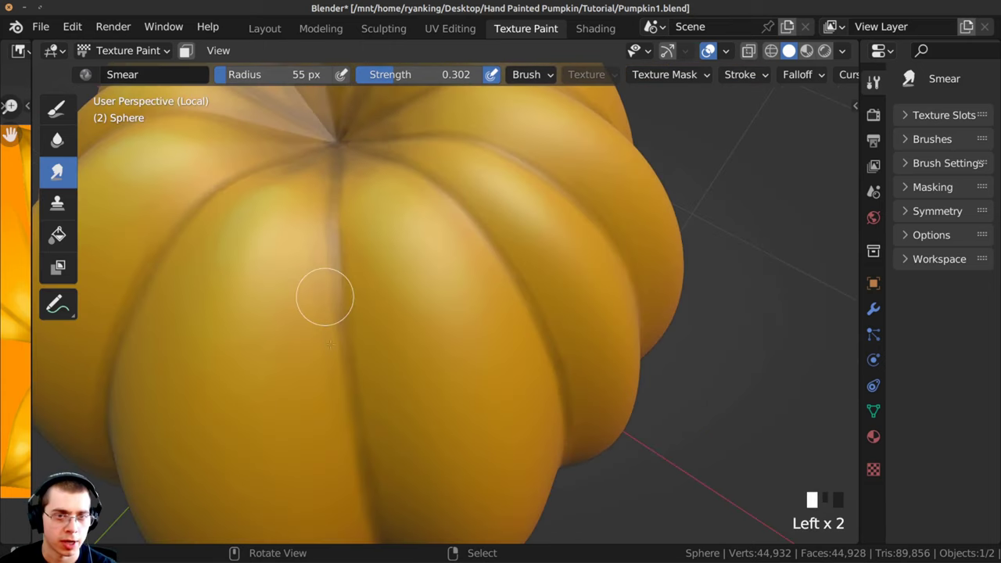
pyautogui.moveTo(325, 297)
pyautogui.mouseDown()
pyautogui.moveTo(351, 273)
pyautogui.moveTo(359, 350)
pyautogui.mouseUp()
# Smear the crease and highlight transitions beside the narrow rib down the pumpkin's side.
pyautogui.moveTo(359, 351); pyautogui.dragTo(364, 315, button='middle')
pyautogui.moveTo(364, 315)
pyautogui.mouseDown()
pyautogui.moveTo(397, 329)
pyautogui.moveTo(388, 292)
pyautogui.moveTo(422, 333)
pyautogui.moveTo(431, 257)
pyautogui.moveTo(469, 287)
pyautogui.mouseUp()
pyautogui.moveTo(469, 286)
pyautogui.keyDown('ctrl'); pyautogui.mouseDown(button='middle')
pyautogui.moveTo(472, 299)
pyautogui.moveTo(491, 201)
pyautogui.mouseUp(button='middle'); pyautogui.keyUp('ctrl')
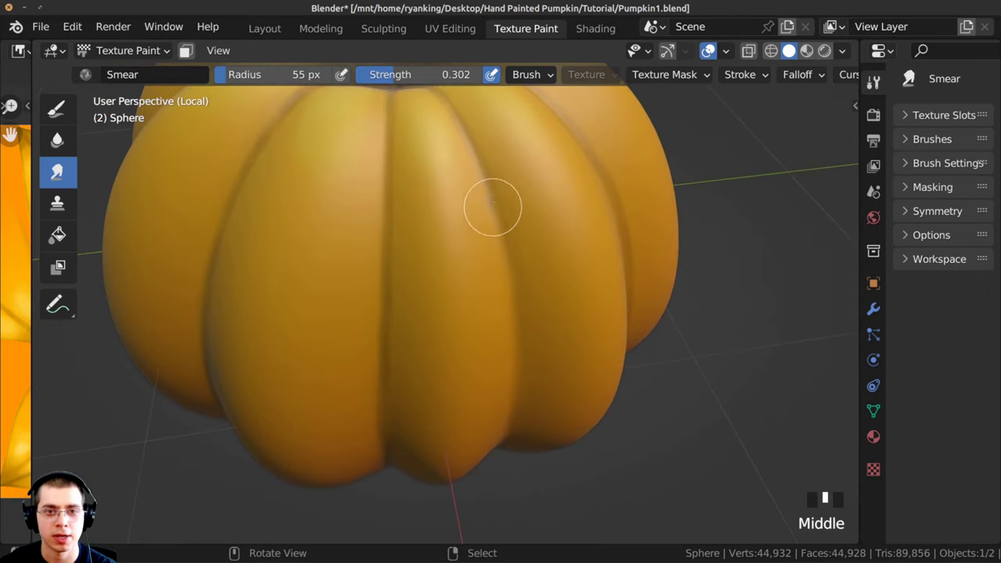
pyautogui.moveTo(491, 206)
pyautogui.mouseDown()
pyautogui.moveTo(500, 174)
pyautogui.moveTo(527, 244)
pyautogui.mouseUp()
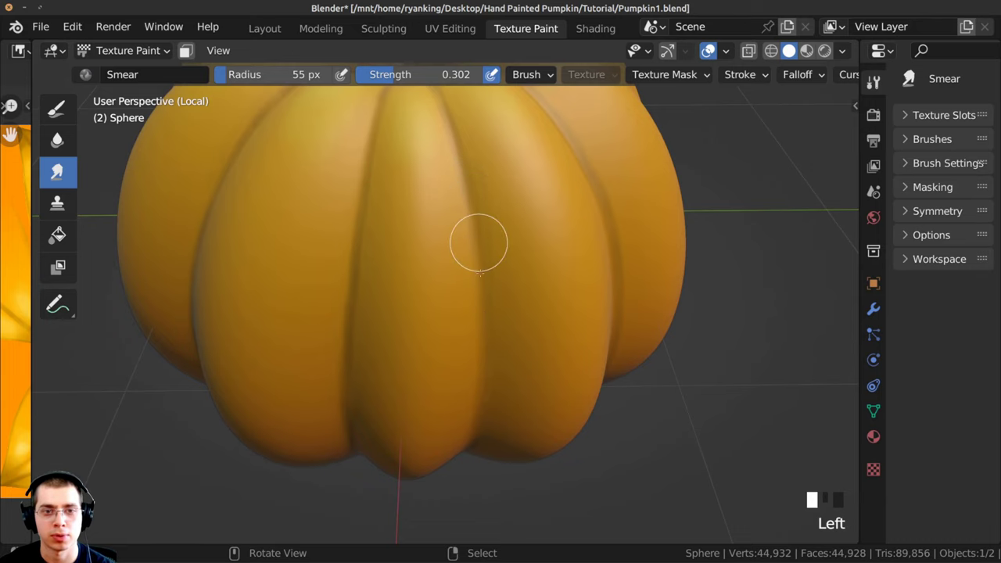
pyautogui.moveTo(479, 242)
pyautogui.mouseDown(button='middle')
pyautogui.moveTo(462, 268)
pyautogui.moveTo(462, 224)
pyautogui.moveTo(424, 242)
pyautogui.mouseUp(button='middle')
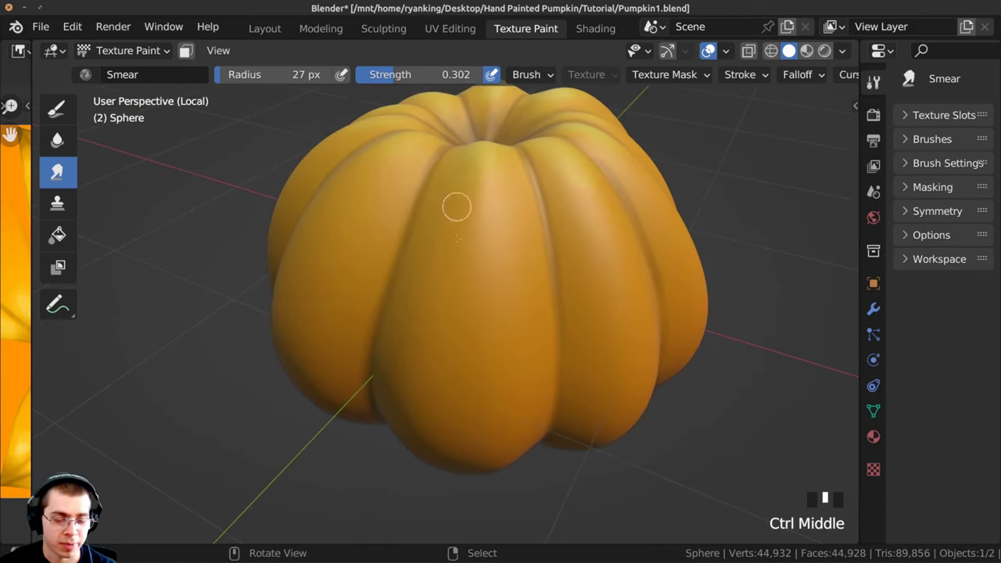
pyautogui.moveTo(507, 318); pyautogui.dragTo(533, 215, button='middle')
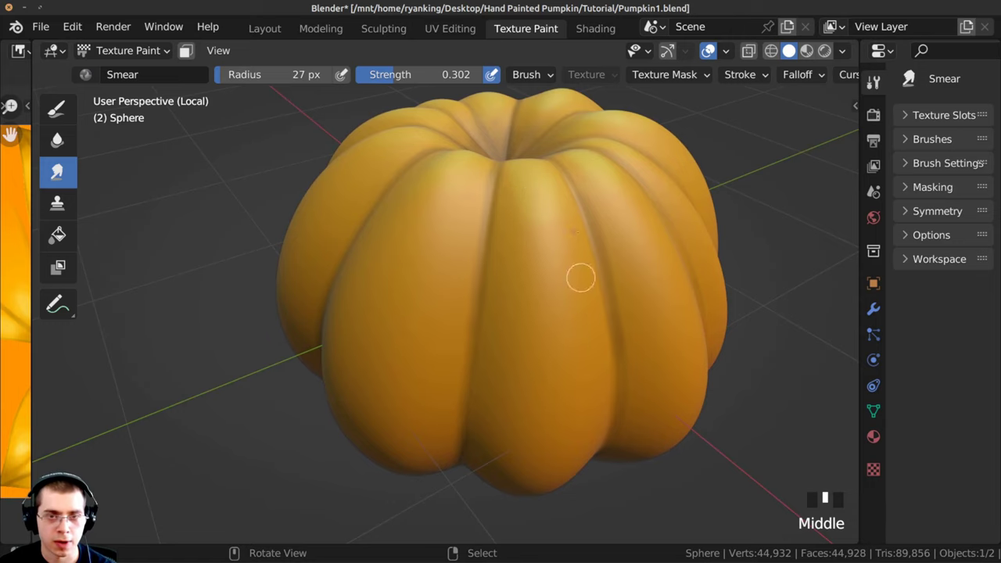
pyautogui.keyDown('ctrl'); pyautogui.moveTo(547, 289); pyautogui.dragTo(547, 317, button='middle'); pyautogui.keyUp('ctrl')
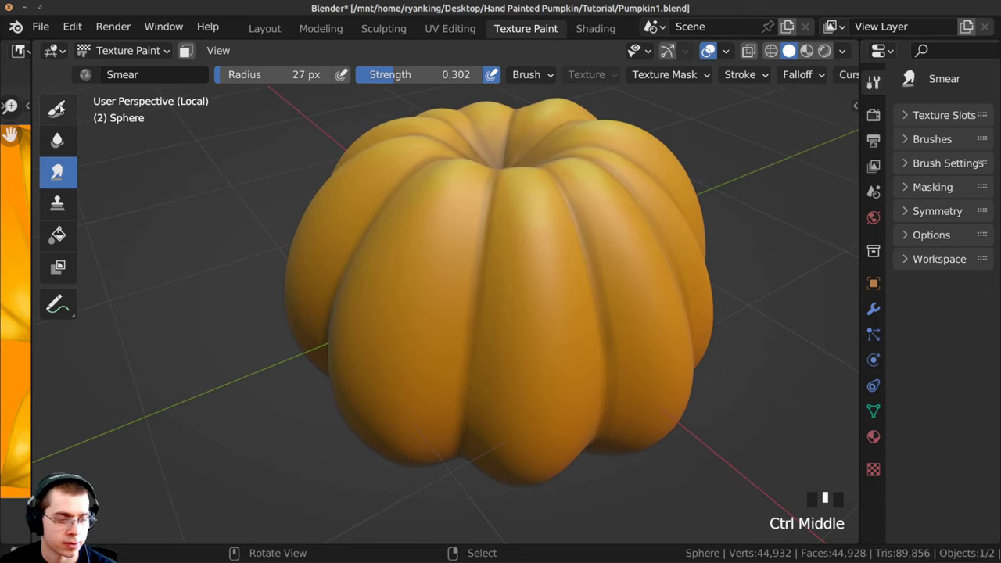
# Return to the Draw brush, set its stroke spacing to 155%, and increase the jitter.
pyautogui.click(58, 109)
pyautogui.keyDown('ctrl'); pyautogui.moveTo(436, 289); pyautogui.dragTo(436, 249, button='middle'); pyautogui.keyUp('ctrl')
pyautogui.keyDown('ctrl'); pyautogui.moveTo(480, 290); pyautogui.dragTo(479, 269, button='middle'); pyautogui.keyUp('ctrl')
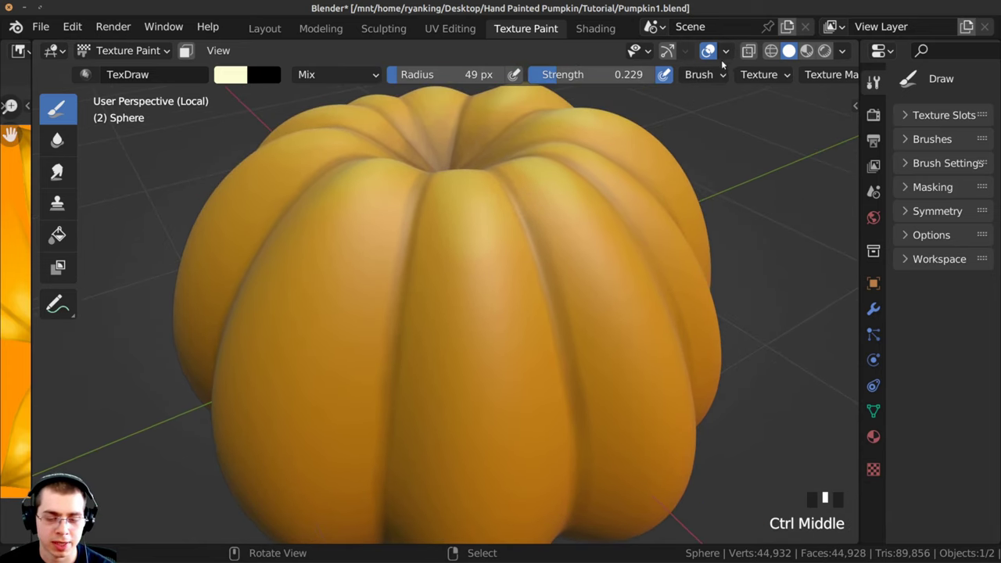
pyautogui.keyDown('ctrl'); pyautogui.moveTo(724, 64); pyautogui.dragTo(411, 59, button='middle'); pyautogui.keyUp('ctrl')
pyautogui.click(595, 75)
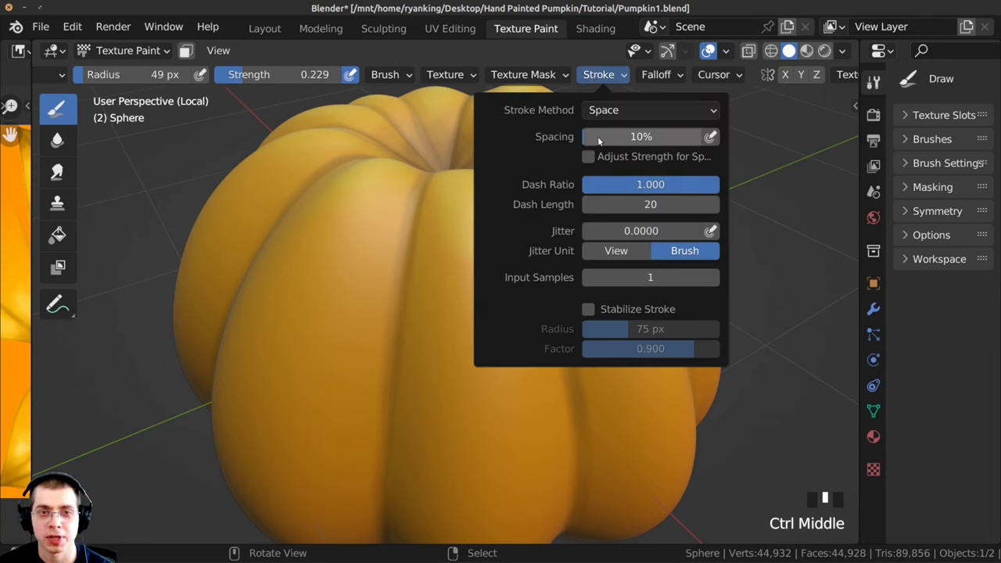
pyautogui.moveTo(599, 139); pyautogui.dragTo(632, 139)
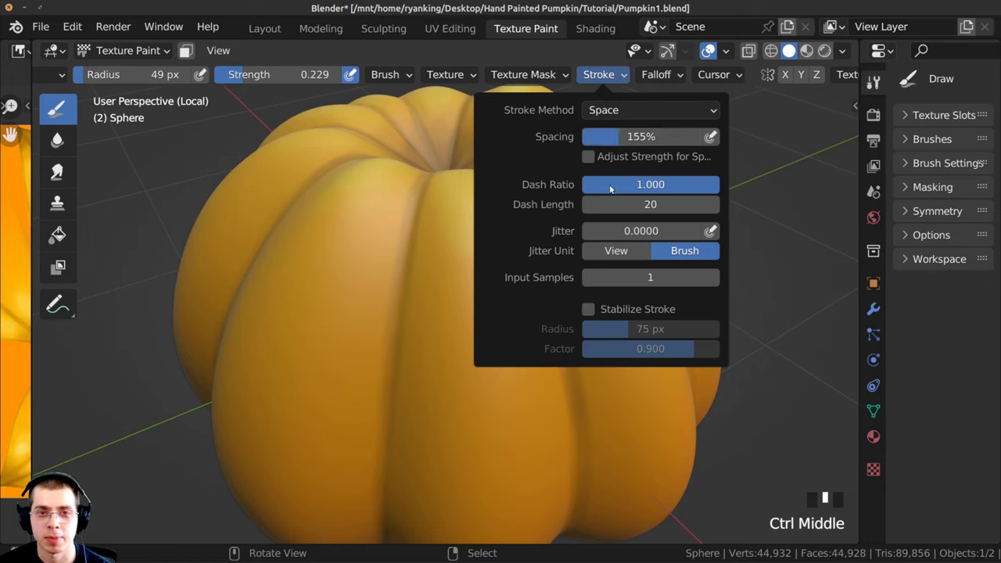
pyautogui.moveTo(599, 235); pyautogui.dragTo(634, 238)
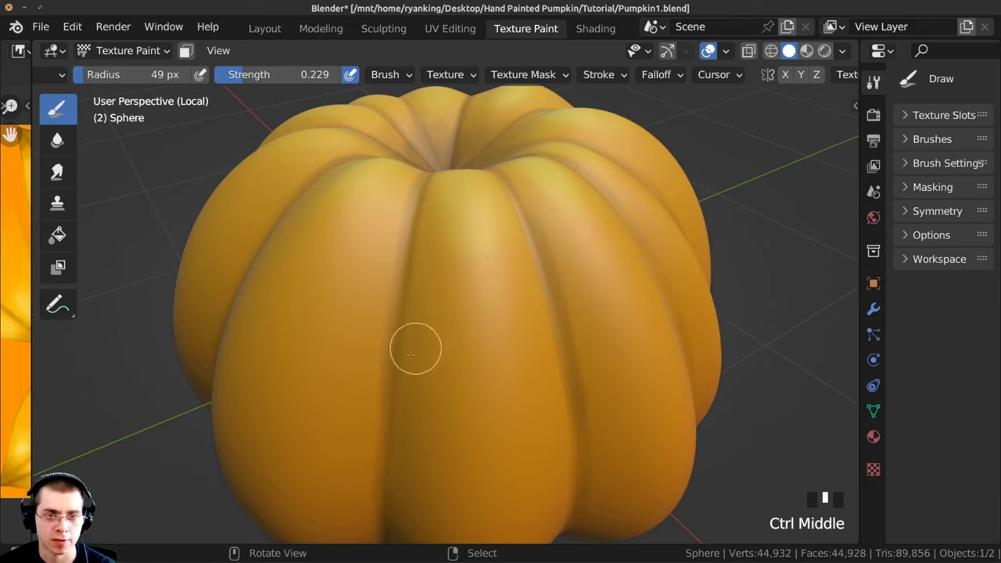
# Try a spaced, jittered cream stroke down the front middle rib and undo it.
pyautogui.moveTo(419, 297)
pyautogui.keyDown('shift'); pyautogui.mouseDown(button='middle')
pyautogui.moveTo(416, 336)
pyautogui.moveTo(554, 361)
pyautogui.mouseUp(button='middle'); pyautogui.keyUp('shift')
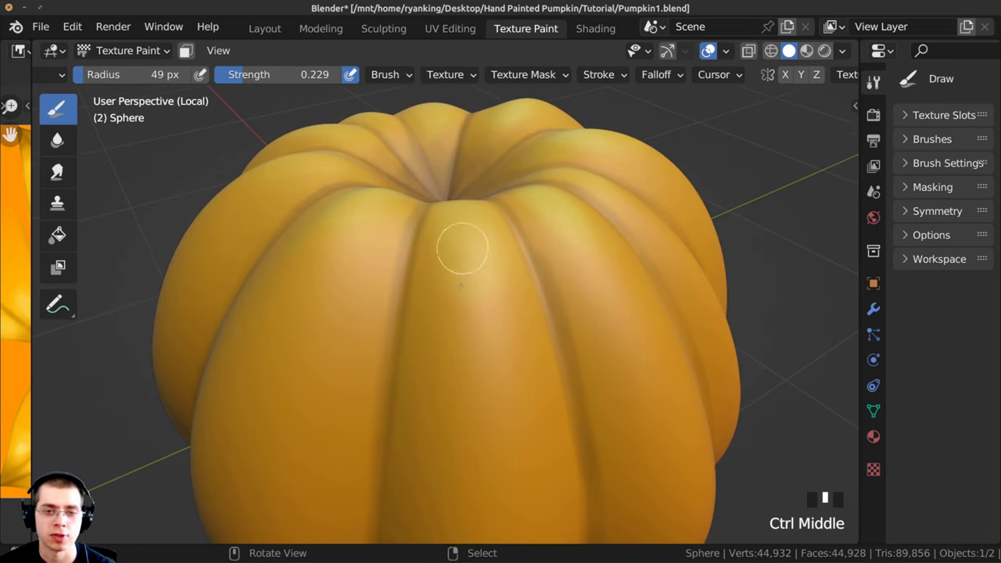
pyautogui.moveTo(458, 307)
pyautogui.keyDown('shift'); pyautogui.mouseDown(button='middle')
pyautogui.moveTo(466, 327)
pyautogui.moveTo(464, 263)
pyautogui.mouseUp(button='middle'); pyautogui.keyUp('shift')
pyautogui.moveTo(466, 274)
pyautogui.mouseDown()
pyautogui.moveTo(476, 321)
pyautogui.moveTo(469, 355)
pyautogui.mouseUp()
pyautogui.moveTo(456, 318)
pyautogui.keyDown('ctrl'); pyautogui.mouseDown(button='middle')
pyautogui.moveTo(452, 351)
pyautogui.moveTo(453, 329)
pyautogui.mouseUp(button='middle'); pyautogui.keyUp('ctrl')
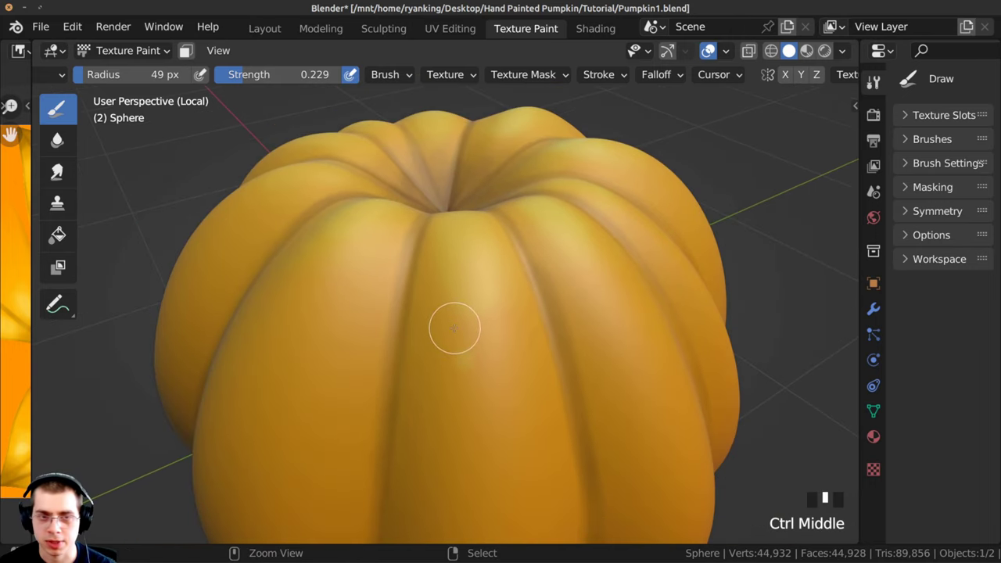
pyautogui.hotkey('ctrl', 'z')
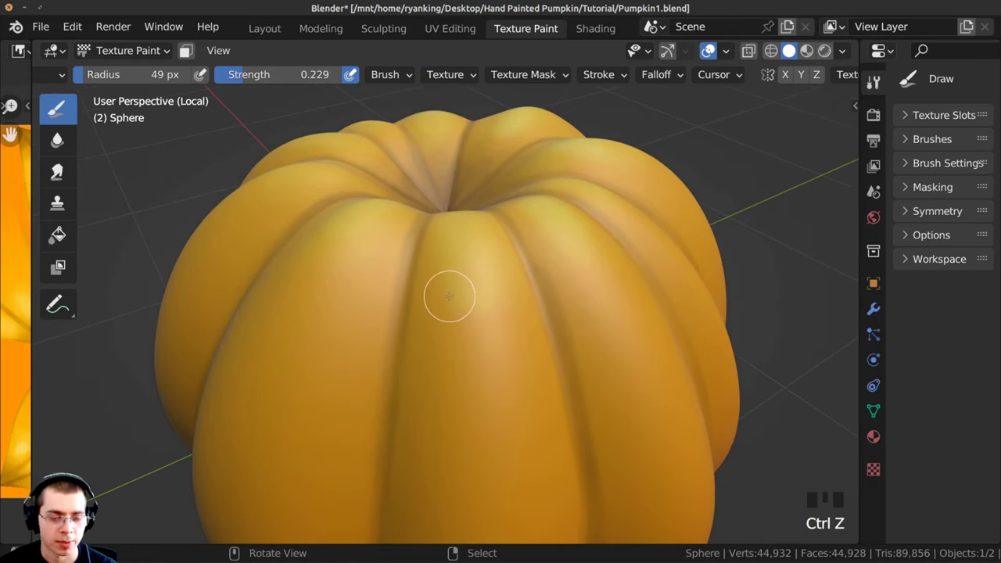
# Shrink the Draw brush to a 5 px radius, try a dotted cream stroke down the front rib, and undo it.
pyautogui.press('f')
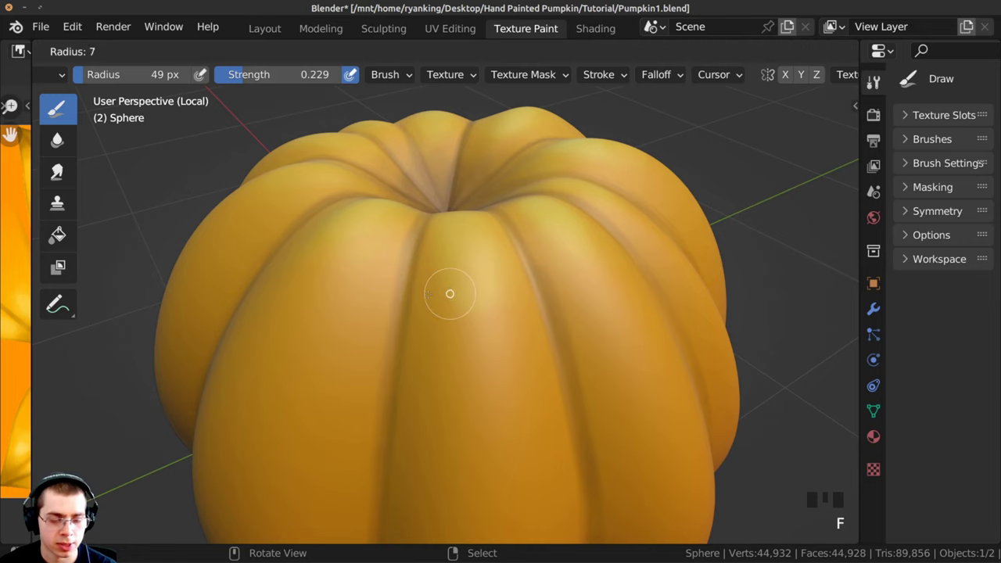
pyautogui.click(428, 294)
pyautogui.keyDown('shift'); pyautogui.moveTo(382, 355); pyautogui.dragTo(352, 234, button='middle'); pyautogui.keyUp('shift')
pyautogui.keyDown('ctrl'); pyautogui.moveTo(406, 265); pyautogui.dragTo(422, 233, button='middle'); pyautogui.keyUp('ctrl')
pyautogui.moveTo(426, 240); pyautogui.dragTo(426, 243)
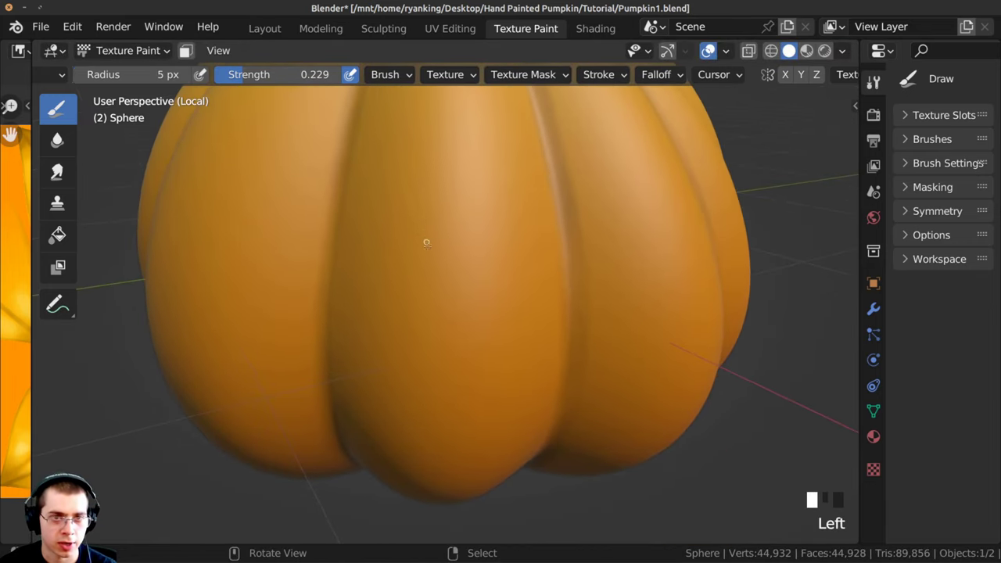
pyautogui.keyDown('ctrl'); pyautogui.moveTo(430, 356); pyautogui.dragTo(422, 260, button='middle'); pyautogui.keyUp('ctrl')
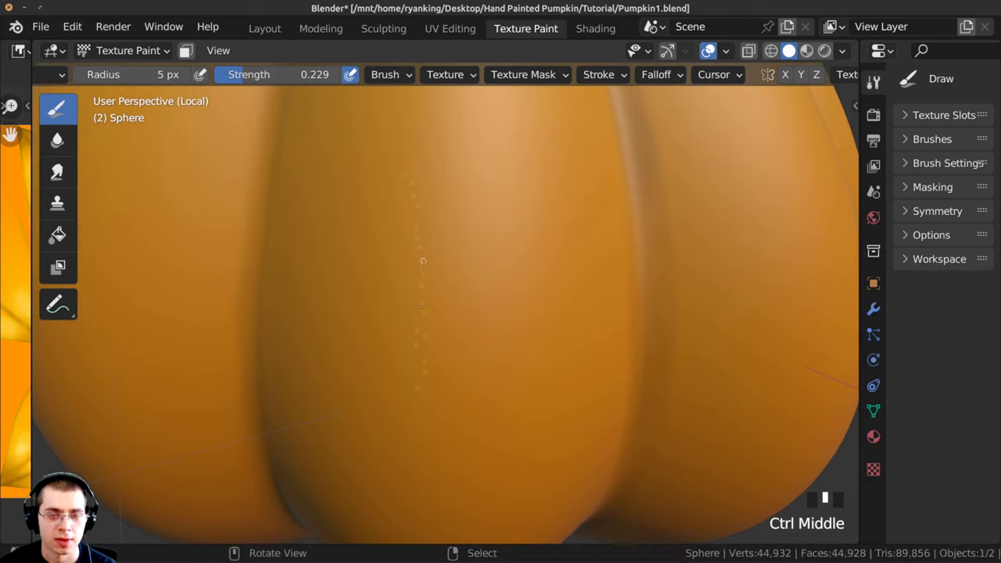
pyautogui.hotkey('ctrl', 'z')
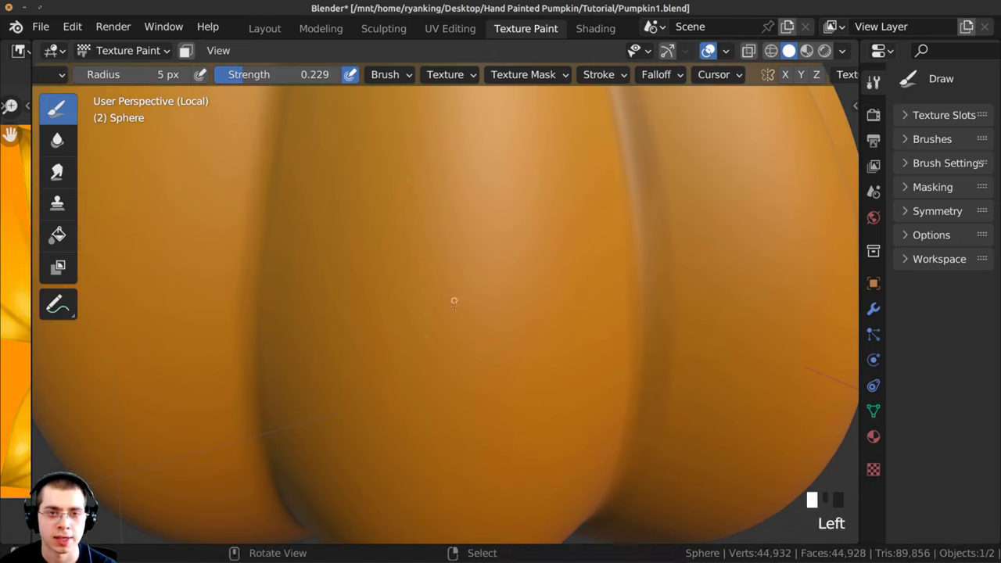
pyautogui.hotkey('ctrl', 'z')
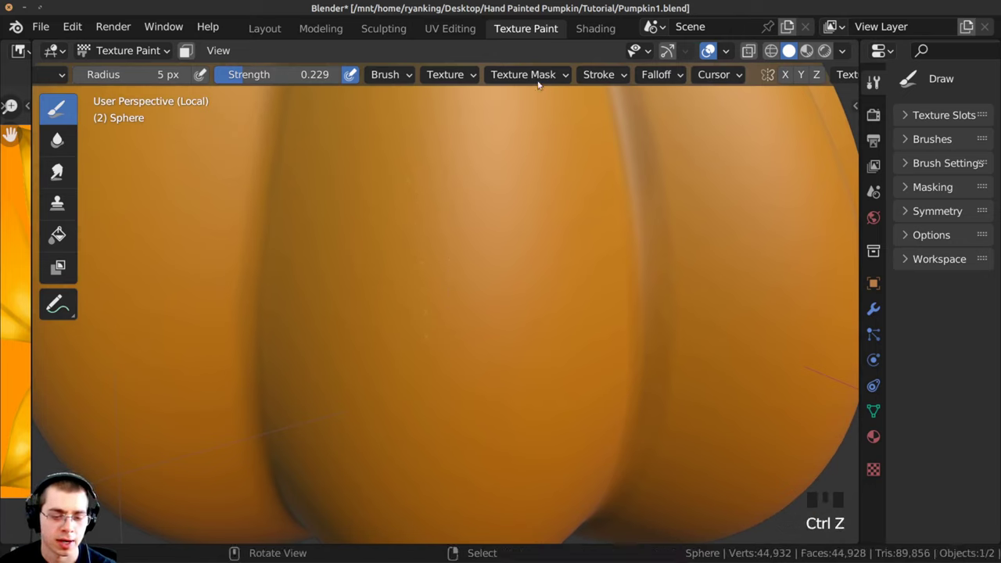
# Try a cream stroke on the front rib with the stroke spacing lowered to 36%, and undo it.
pyautogui.click(592, 77)
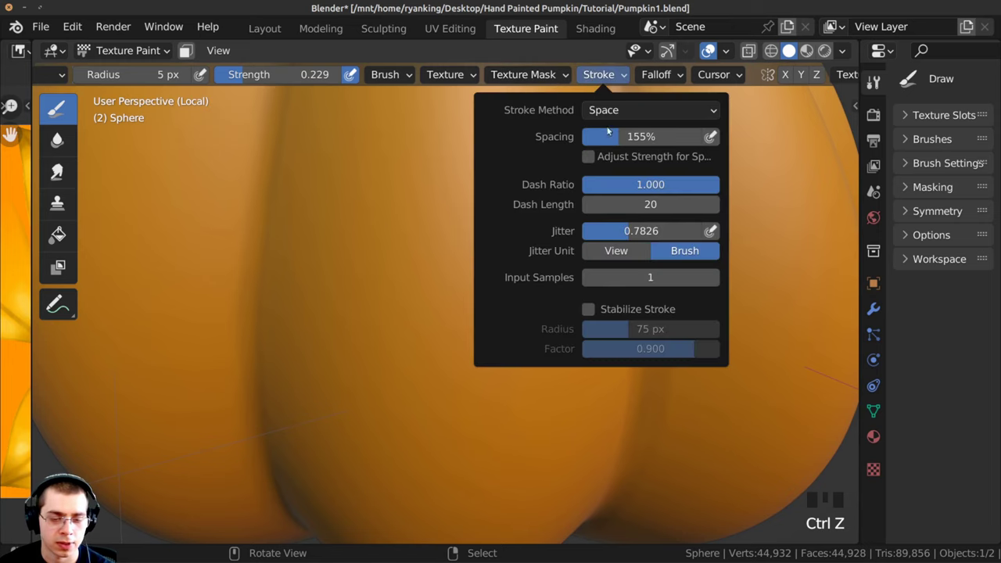
pyautogui.moveTo(608, 133); pyautogui.dragTo(582, 139)
pyautogui.click(416, 220)
pyautogui.click(420, 248)
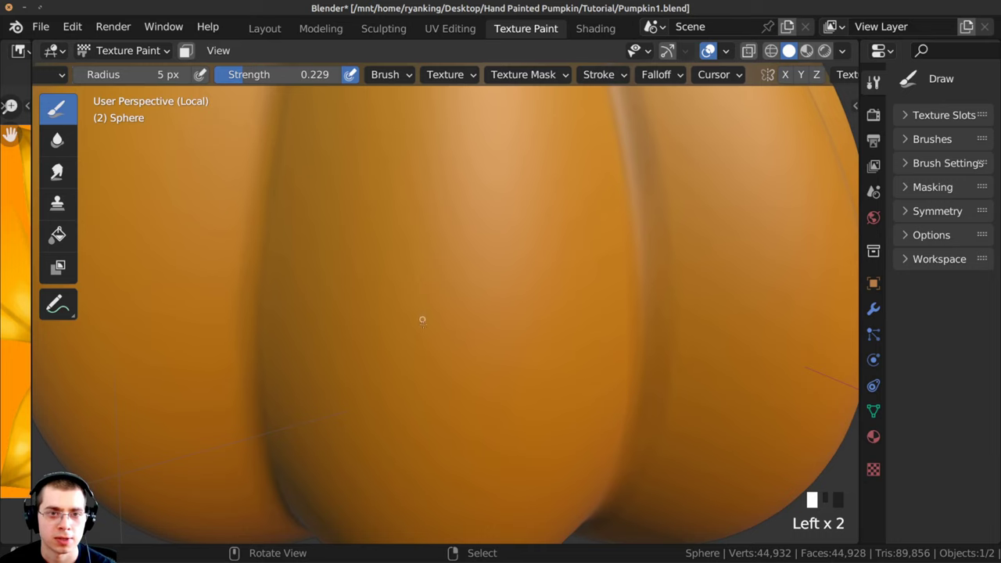
pyautogui.keyDown('ctrl'); pyautogui.moveTo(425, 352); pyautogui.dragTo(409, 270, button='middle'); pyautogui.keyUp('ctrl')
pyautogui.hotkey('ctrl', 'z')
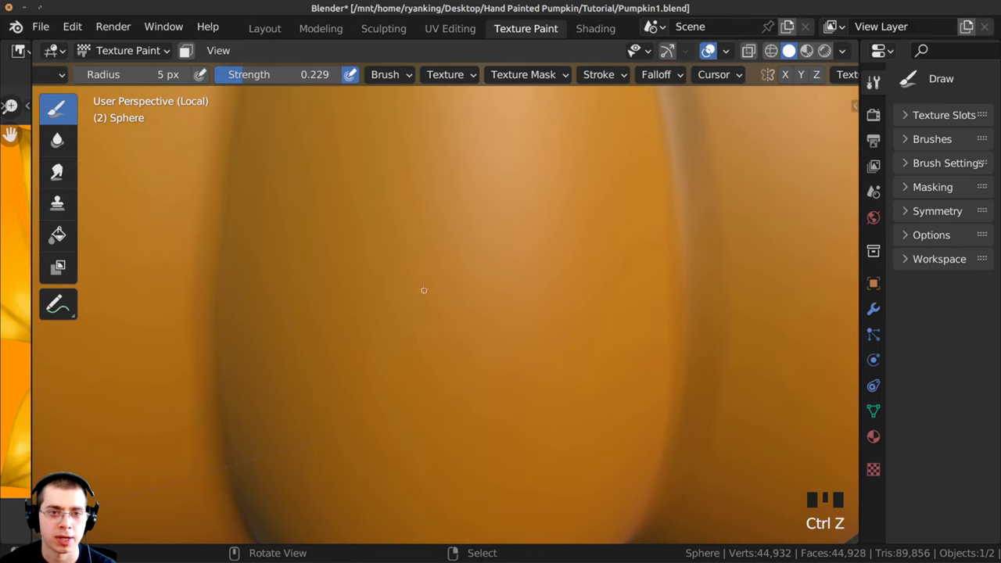
# Set the stroke spacing to 20%, test a thin jittered cream stroke on the front rib, and undo it.
pyautogui.click(598, 78)
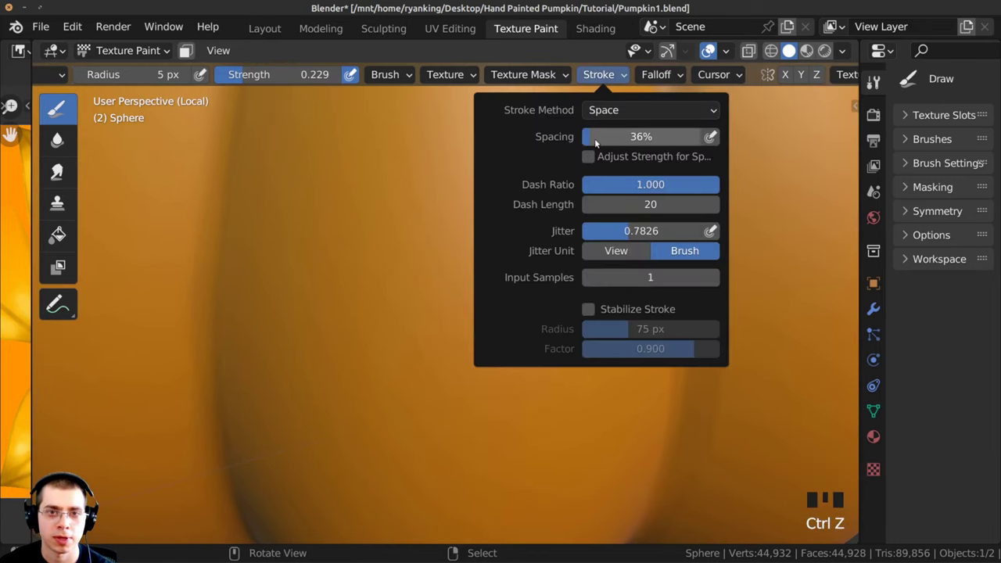
pyautogui.doubleClick(594, 138)
pyautogui.write('20')
pyautogui.press('Return')
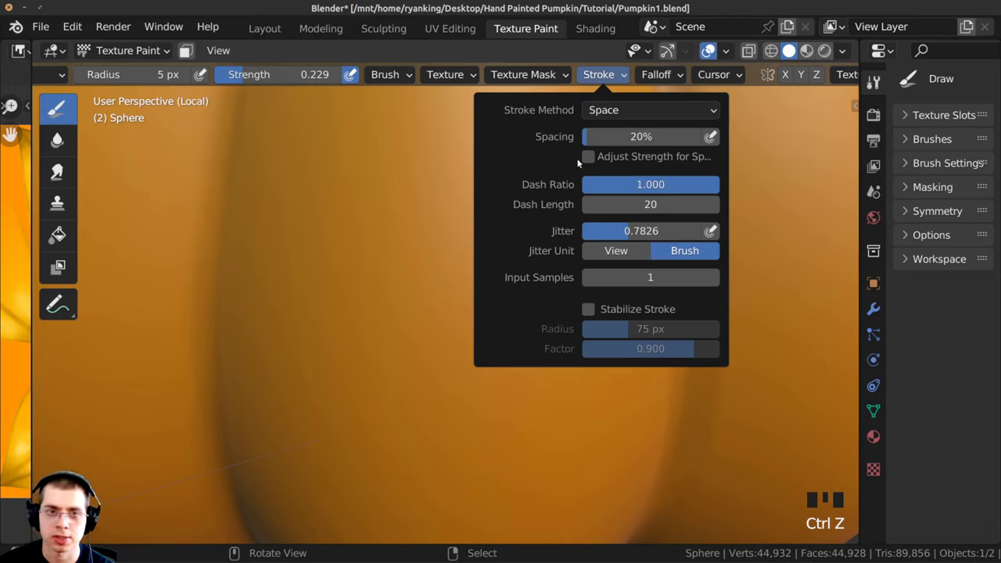
pyautogui.click(420, 170)
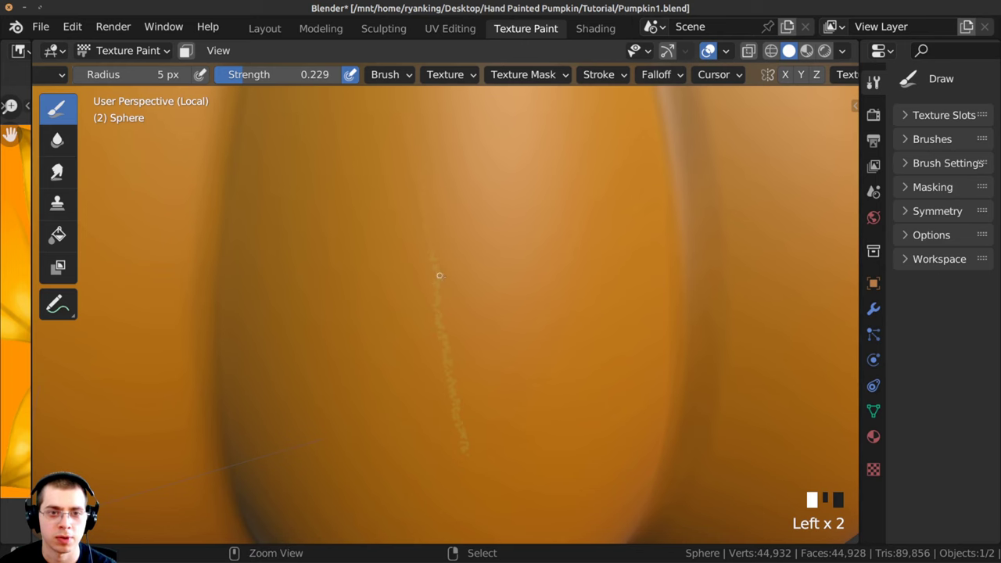
pyautogui.hotkey('ctrl', 'z')
# Reduce the Draw brush's stroke jitter.
pyautogui.keyDown('ctrl'); pyautogui.moveTo(439, 275); pyautogui.dragTo(444, 313, button='middle'); pyautogui.keyUp('ctrl')
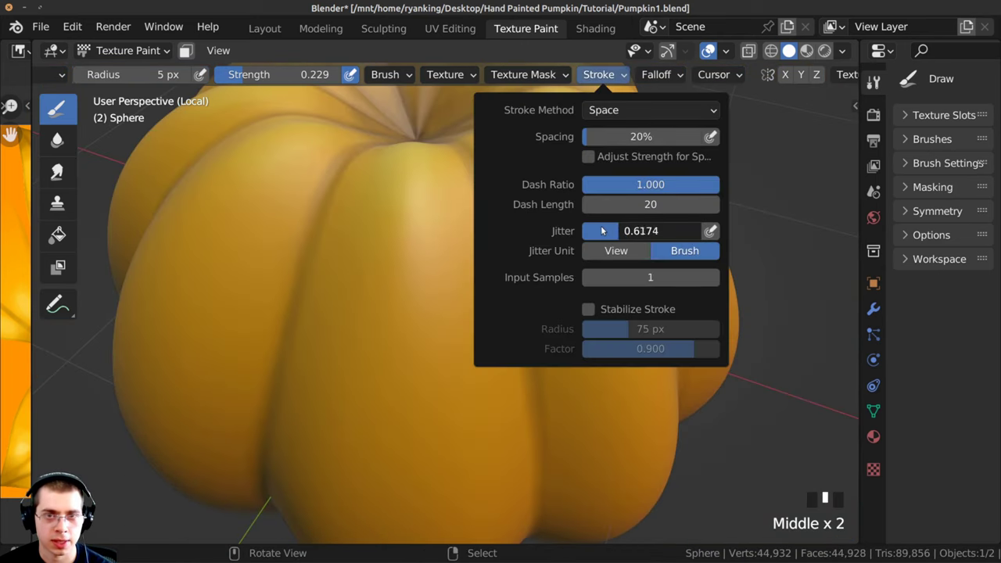
pyautogui.keyDown('ctrl'); pyautogui.moveTo(423, 226); pyautogui.dragTo(404, 177, button='middle'); pyautogui.keyUp('ctrl')
pyautogui.click(415, 287)
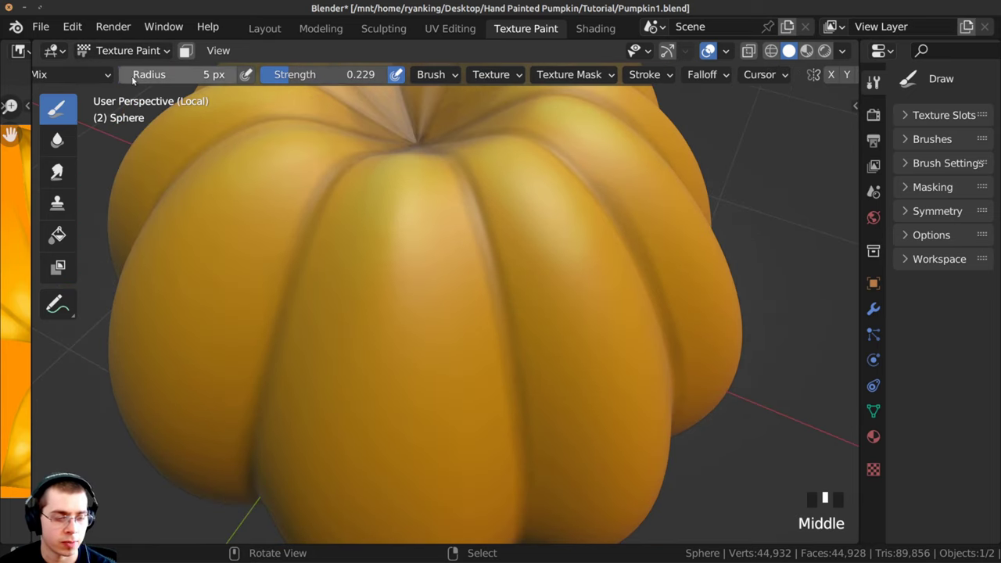
# Hide the tool shelf and change the paint colour to dark brown with hue 0.073, saturation 1.000 and value 0.370.
pyautogui.moveTo(133, 78); pyautogui.dragTo(492, 88, button='middle')
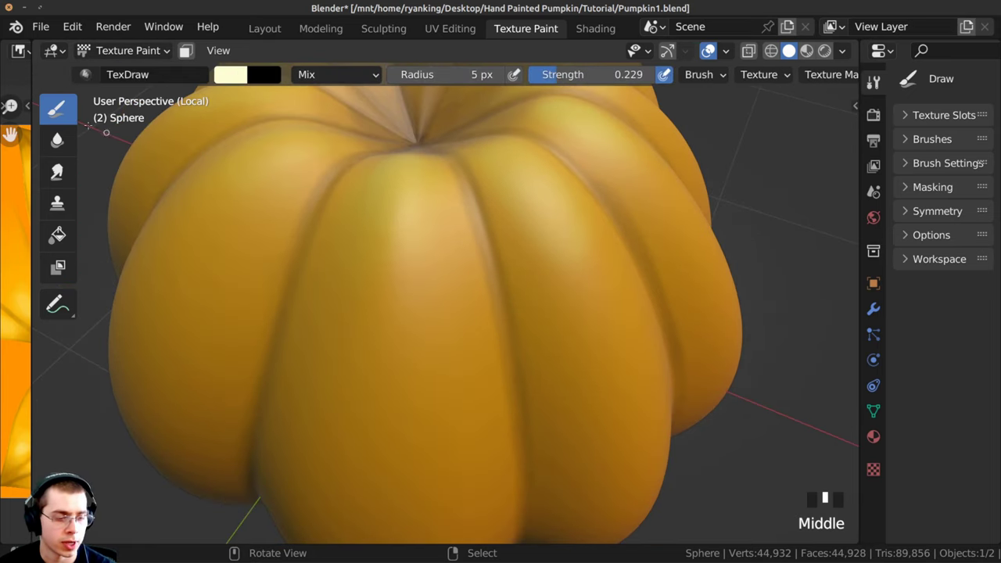
pyautogui.click(55, 110)
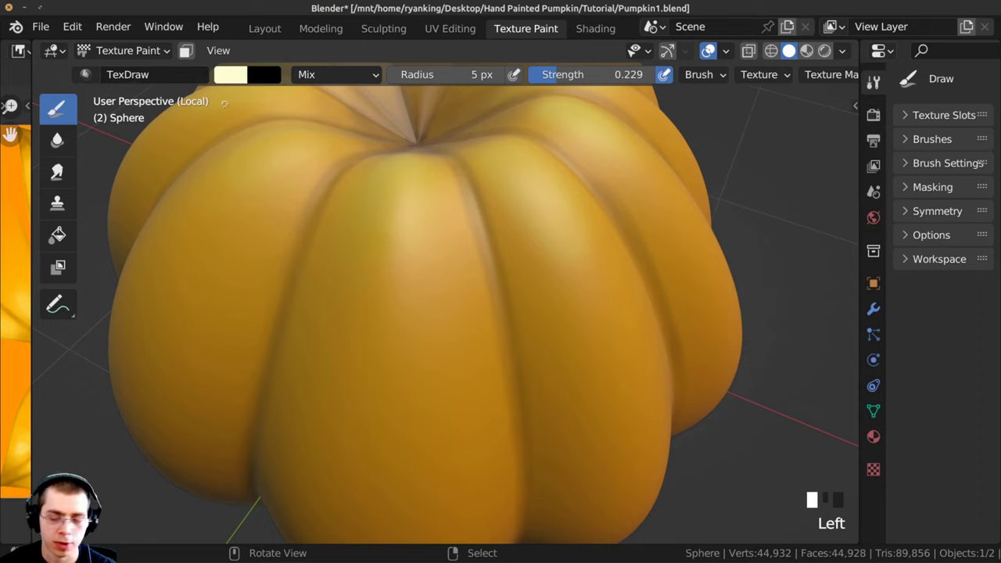
pyautogui.press('t')
pyautogui.click(229, 77)
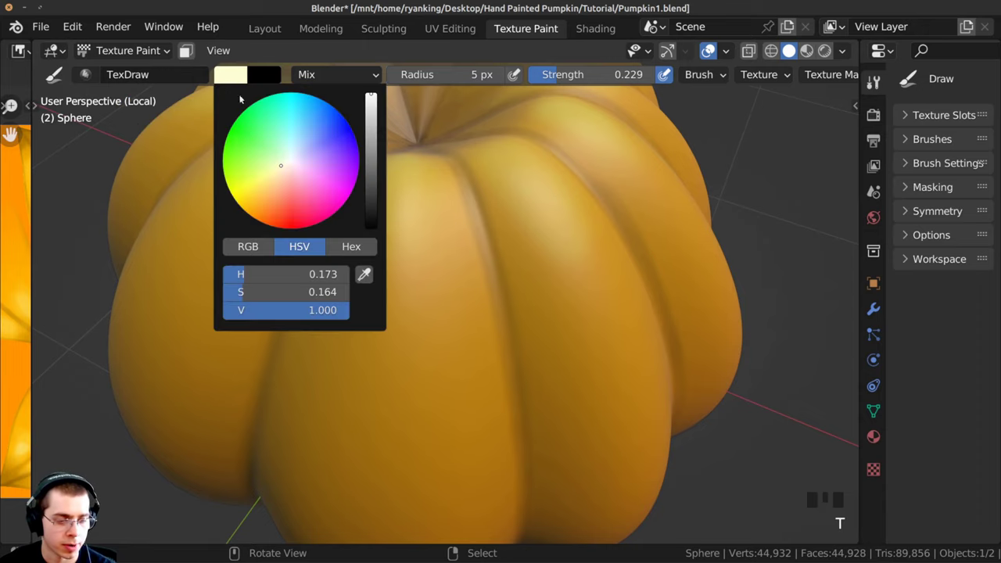
pyautogui.moveTo(273, 182); pyautogui.dragTo(253, 224)
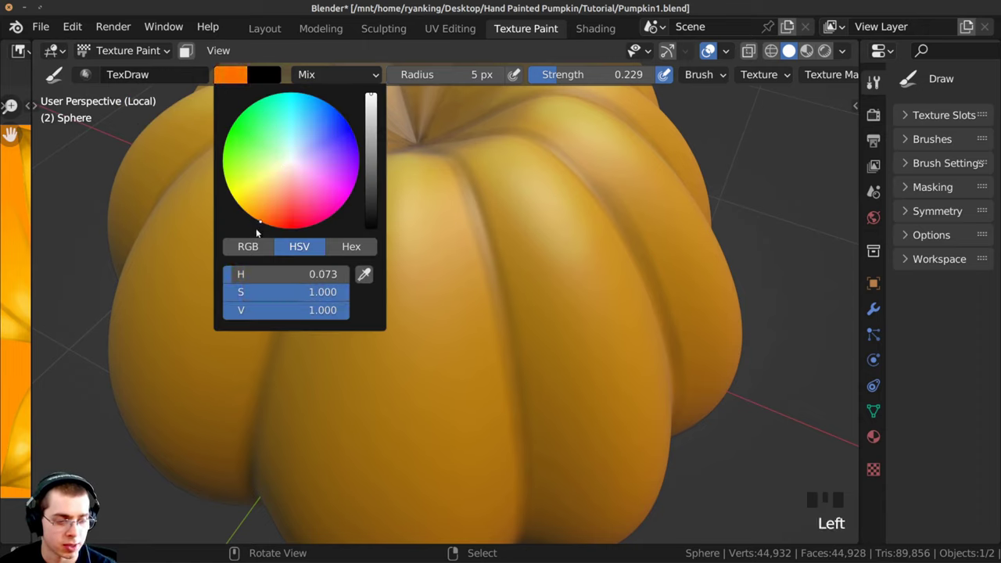
pyautogui.moveTo(372, 110); pyautogui.dragTo(371, 176)
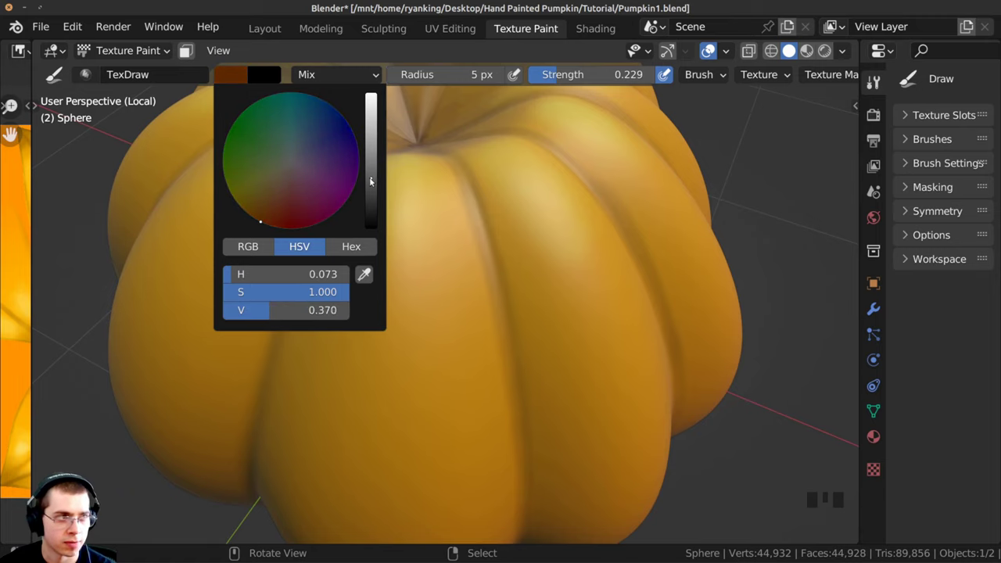
# Paint thin dark brown strokes along the creases running into the hollow on top of the pumpkin.
pyautogui.moveTo(469, 235); pyautogui.dragTo(453, 297, button='middle')
pyautogui.moveTo(453, 297)
pyautogui.keyDown('ctrl'); pyautogui.mouseDown(button='middle')
pyautogui.moveTo(446, 252)
pyautogui.moveTo(441, 305)
pyautogui.mouseUp(button='middle'); pyautogui.keyUp('ctrl')
pyautogui.click(422, 199)
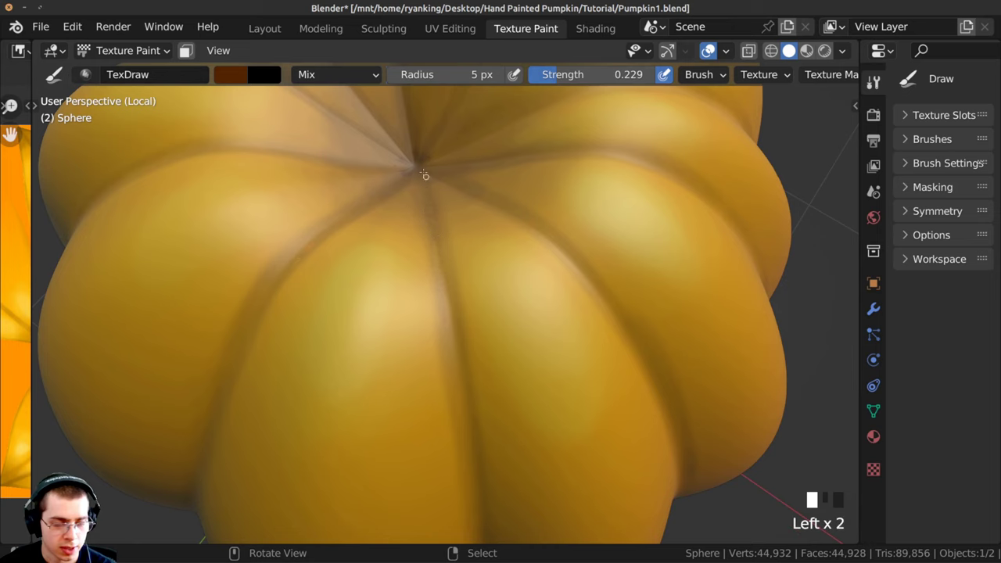
pyautogui.moveTo(425, 193); pyautogui.dragTo(440, 342, button='middle')
pyautogui.click(416, 227)
pyautogui.click(425, 282)
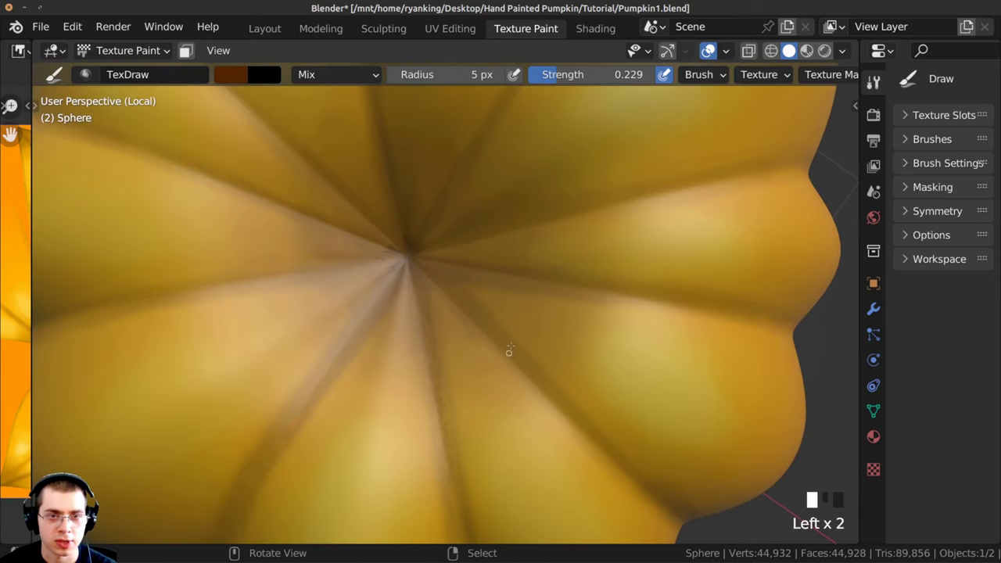
# Set the brush radius to 16 px and strength to 0.135, and shade the top hollow around its centre with brown.
pyautogui.press('f')
pyautogui.click(451, 298)
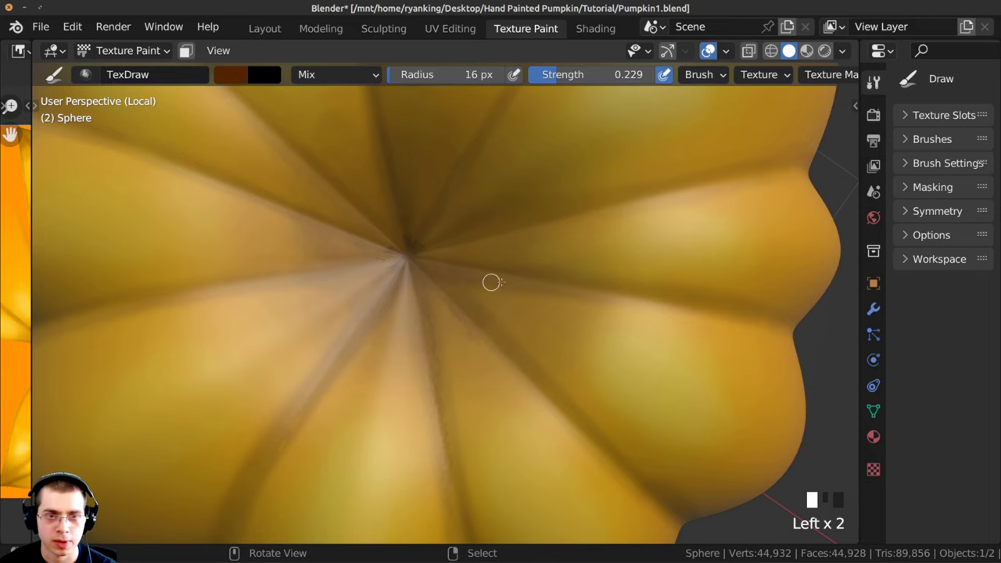
pyautogui.moveTo(550, 74); pyautogui.dragTo(537, 74)
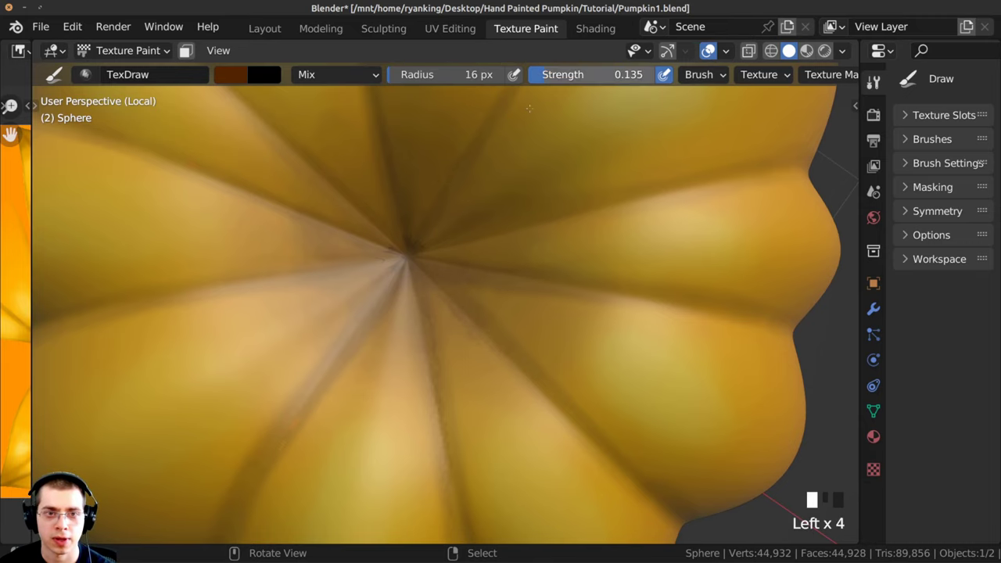
pyautogui.moveTo(440, 273); pyautogui.dragTo(440, 305, button='middle')
pyautogui.keyDown('ctrl'); pyautogui.moveTo(440, 305); pyautogui.dragTo(440, 376, button='middle'); pyautogui.keyUp('ctrl')
pyautogui.click(430, 283)
pyautogui.click(430, 285)
pyautogui.click(428, 285)
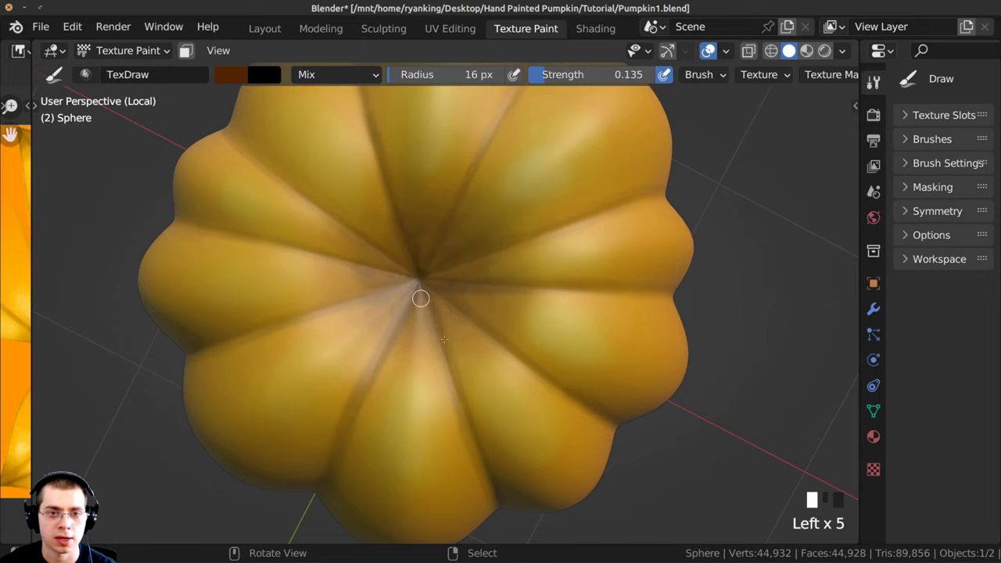
pyautogui.moveTo(357, 309)
pyautogui.keyDown('ctrl'); pyautogui.mouseDown(button='middle')
pyautogui.moveTo(378, 320)
pyautogui.moveTo(383, 279)
pyautogui.mouseUp(button='middle'); pyautogui.keyUp('ctrl')
pyautogui.click(382, 279)
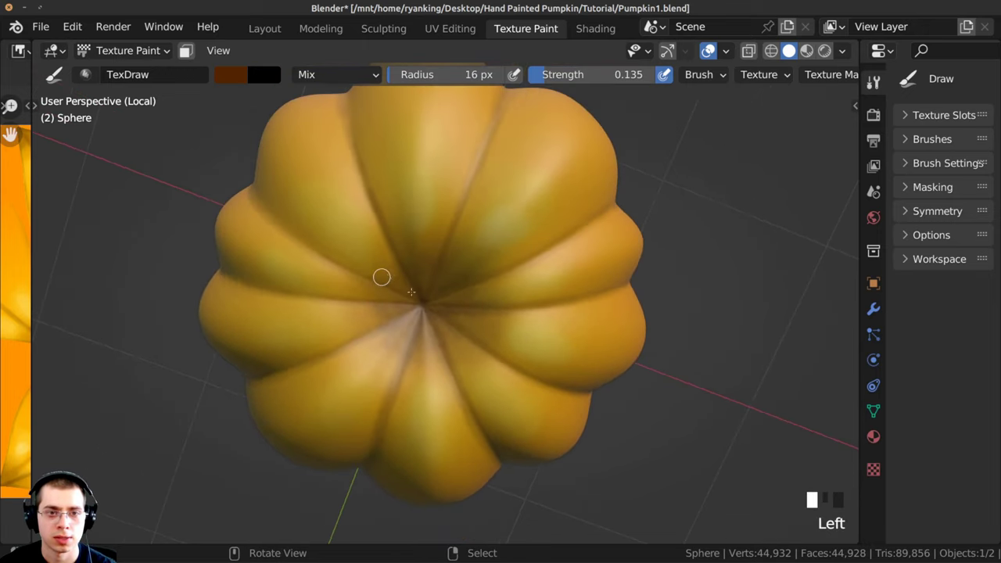
pyautogui.click(432, 296)
# Reduce the brush radius to 8 px and darken the crease ends beside the centre of the top hollow.
pyautogui.press('f')
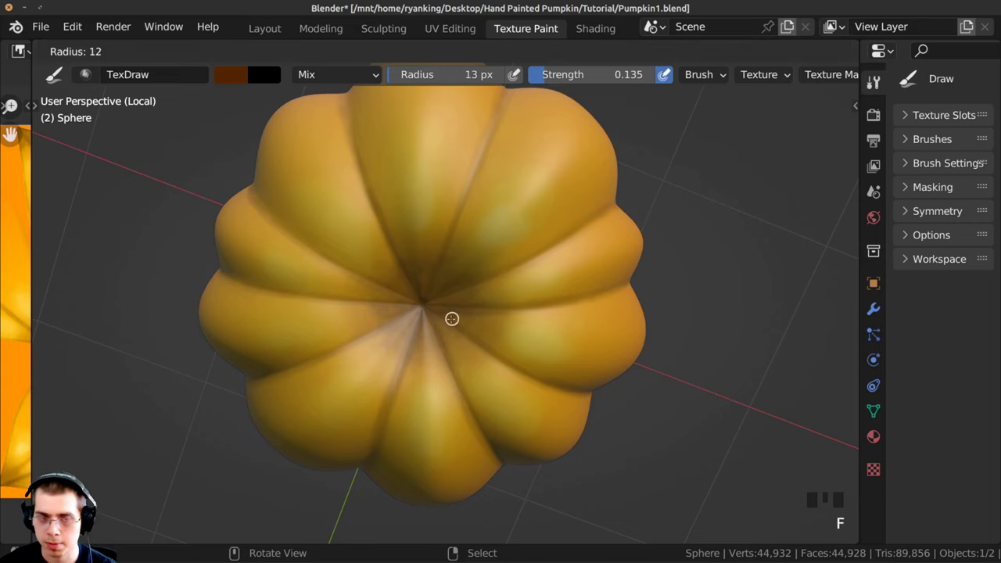
pyautogui.click(452, 316)
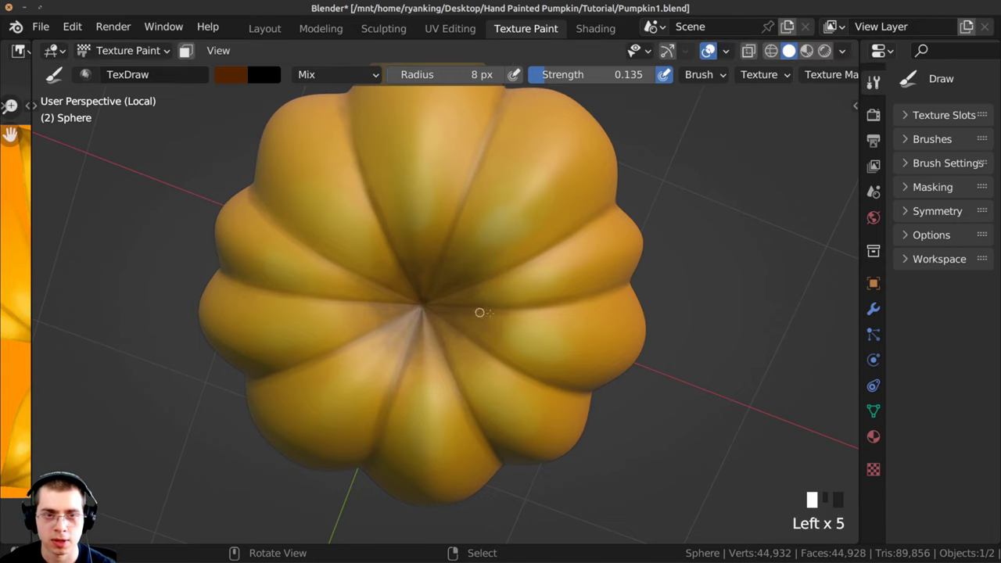
pyautogui.moveTo(459, 294); pyautogui.dragTo(438, 247, button='middle')
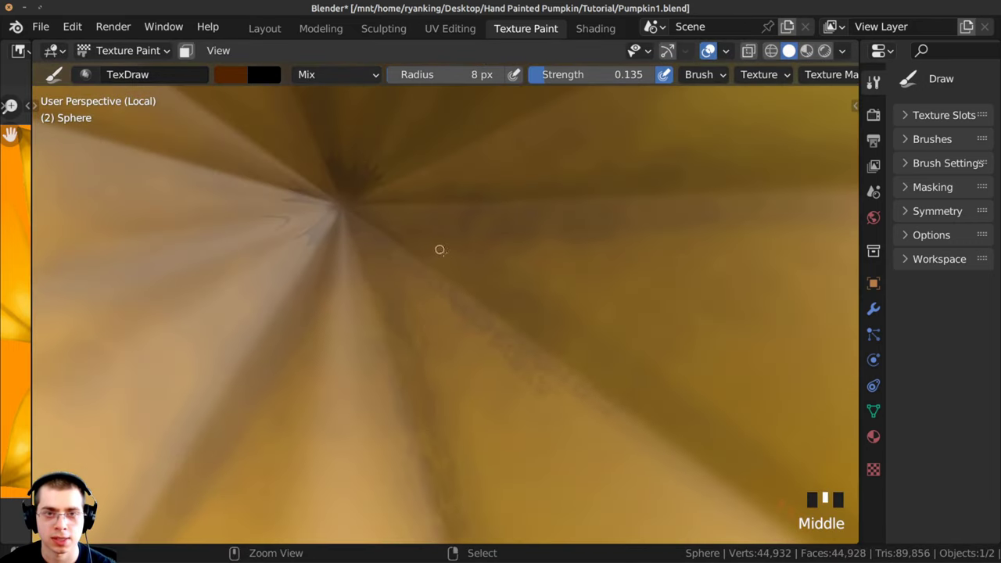
pyautogui.keyDown('ctrl'); pyautogui.moveTo(612, 284); pyautogui.dragTo(446, 292, button='middle'); pyautogui.keyUp('ctrl')
pyautogui.click(451, 288)
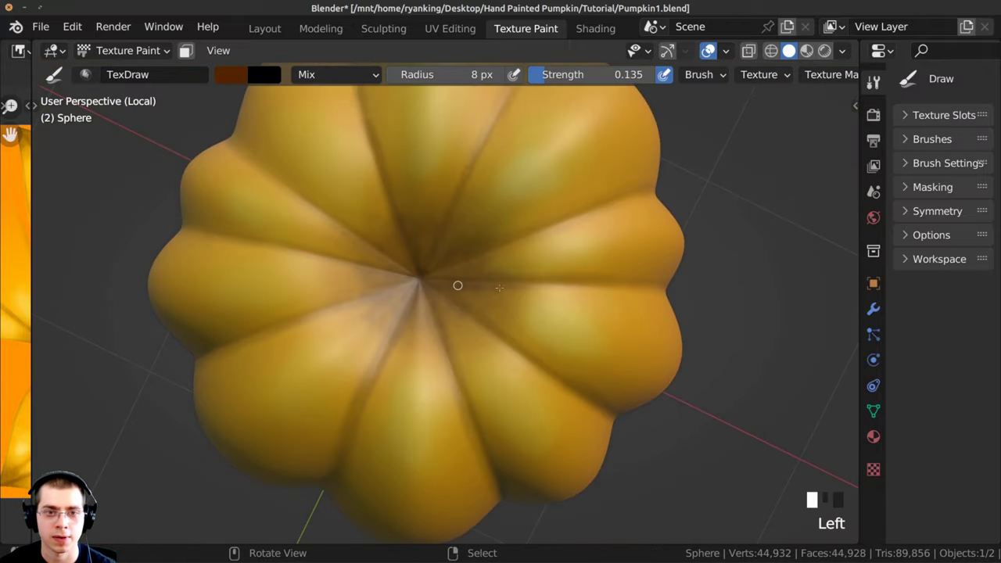
pyautogui.click(458, 285)
pyautogui.keyDown('ctrl'); pyautogui.moveTo(499, 327); pyautogui.dragTo(477, 313, button='middle'); pyautogui.keyUp('ctrl')
pyautogui.moveTo(477, 313)
pyautogui.mouseDown(button='middle')
pyautogui.moveTo(459, 299)
pyautogui.moveTo(465, 278)
pyautogui.mouseUp(button='middle')
# Dab more brown shading around the centre of the top hollow, covering the inner ends of the surrounding ribs.
pyautogui.moveTo(466, 279)
pyautogui.mouseDown()
pyautogui.moveTo(480, 268)
pyautogui.moveTo(472, 230)
pyautogui.moveTo(447, 262)
pyautogui.mouseUp()
pyautogui.moveTo(446, 262); pyautogui.dragTo(458, 237)
pyautogui.click(446, 255)
pyautogui.click(435, 273)
pyautogui.click(426, 268)
pyautogui.click(417, 261)
pyautogui.click(409, 255)
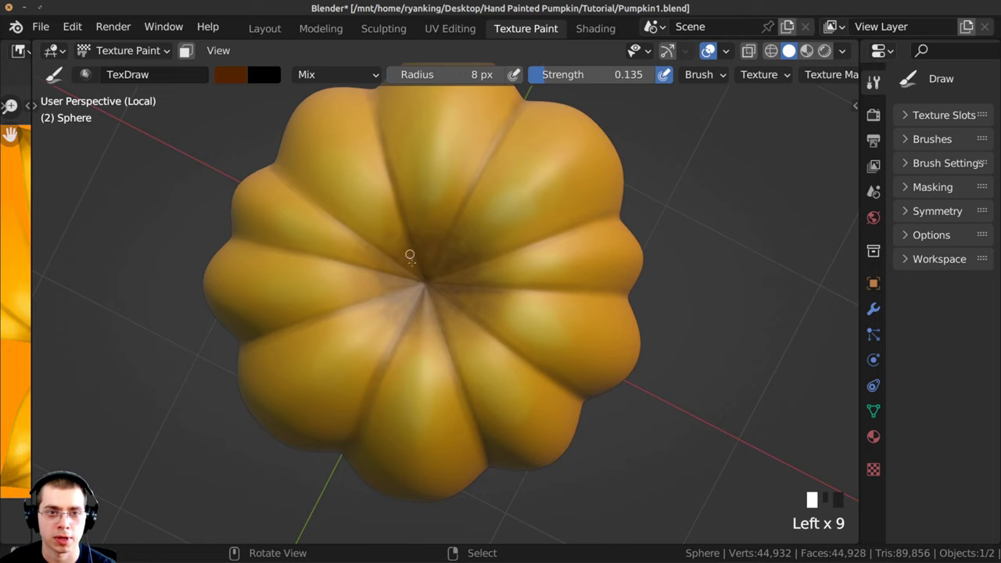
pyautogui.keyDown('ctrl'); pyautogui.moveTo(394, 261); pyautogui.dragTo(395, 204, button='middle'); pyautogui.keyUp('ctrl')
pyautogui.click(386, 280)
# Turn to the pumpkin's underside and shade the area around its centre with the 8 px brown brush.
pyautogui.moveTo(408, 383); pyautogui.dragTo(415, 227, button='middle')
pyautogui.moveTo(416, 344); pyautogui.dragTo(420, 250, button='middle')
pyautogui.keyDown('ctrl'); pyautogui.moveTo(420, 250); pyautogui.dragTo(406, 281, button='middle'); pyautogui.keyUp('ctrl')
pyautogui.moveTo(391, 273); pyautogui.dragTo(419, 261, button='middle')
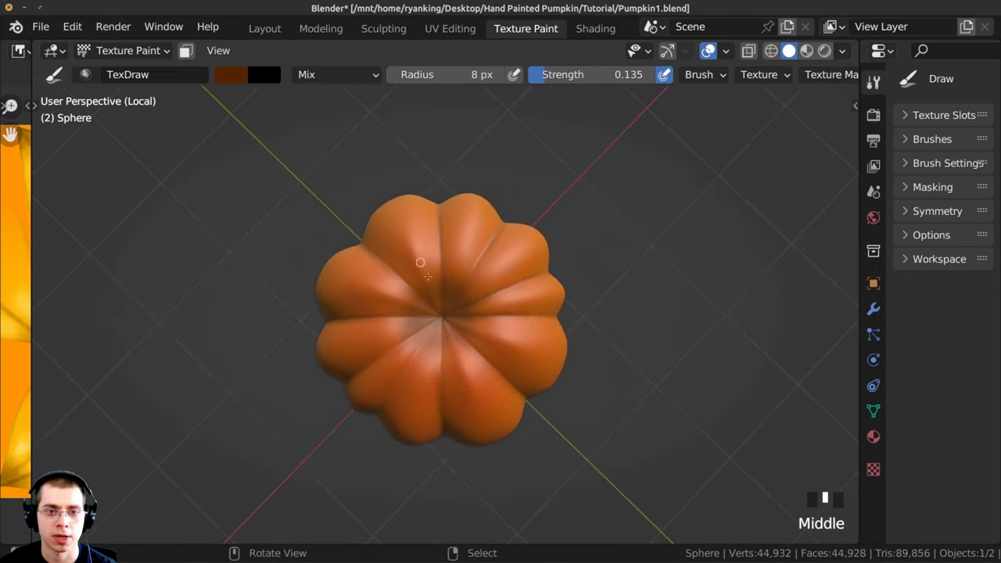
pyautogui.click(437, 282)
pyautogui.click(467, 313)
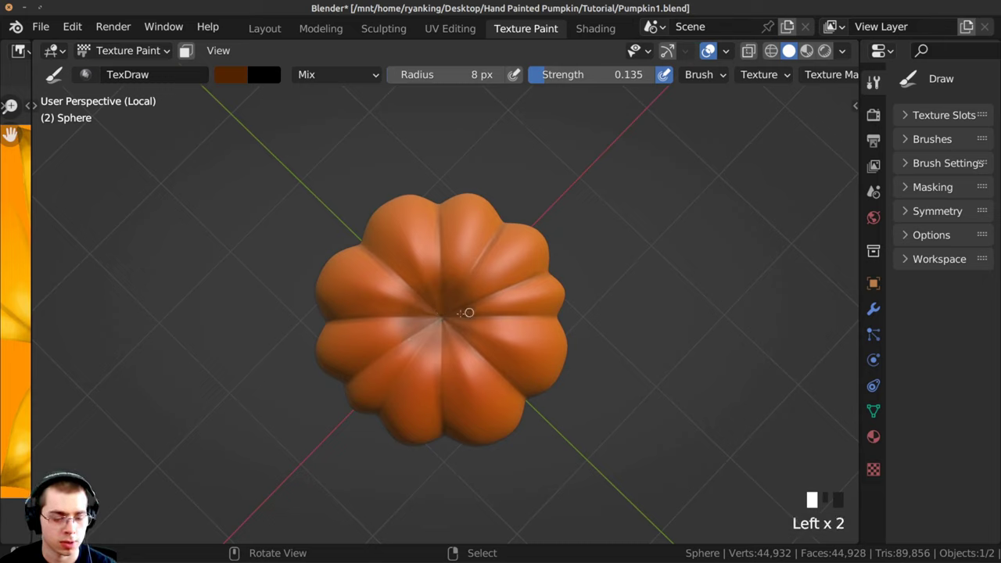
pyautogui.click(451, 312)
pyautogui.click(437, 327)
pyautogui.click(429, 311)
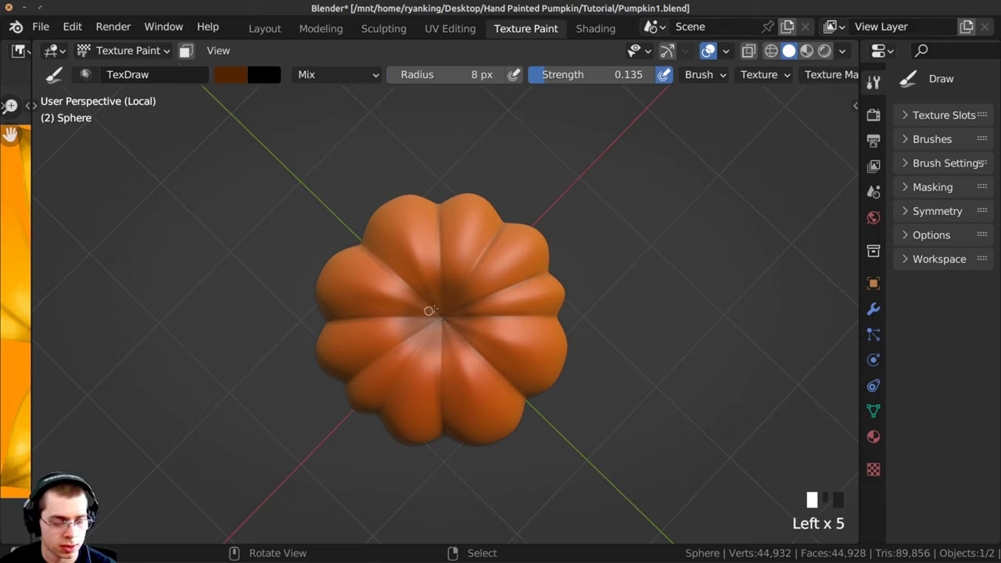
pyautogui.click(442, 317)
# Reduce the brush radius to 4 px and paint fine brown strokes around the centre of the pumpkin's underside.
pyautogui.keyDown('ctrl'); pyautogui.moveTo(442, 317); pyautogui.dragTo(431, 271, button='middle'); pyautogui.keyUp('ctrl')
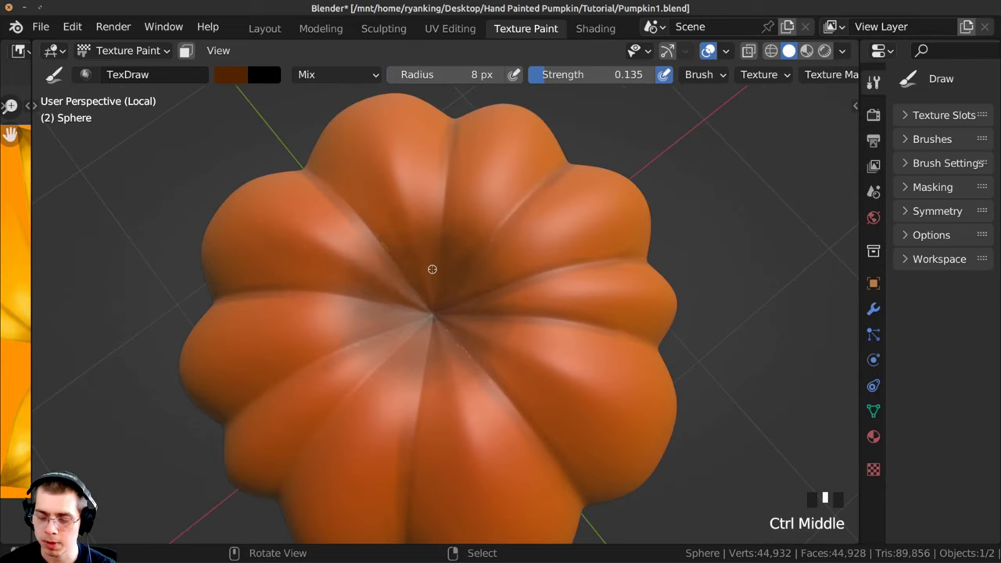
pyautogui.press('f')
pyautogui.click(440, 246)
pyautogui.click(432, 252)
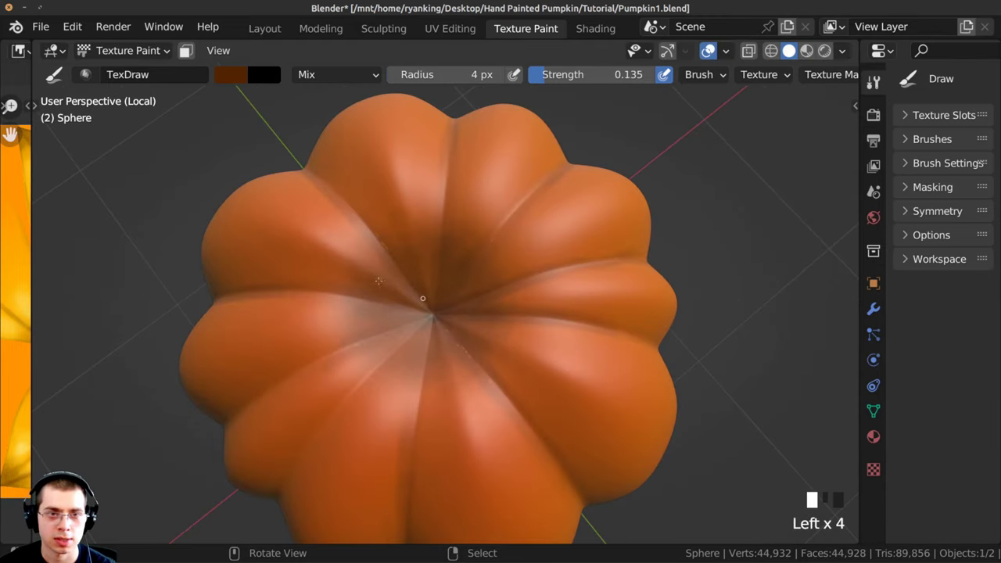
pyautogui.moveTo(422, 298); pyautogui.dragTo(367, 328, button='middle')
pyautogui.click(342, 318)
pyautogui.click(382, 344)
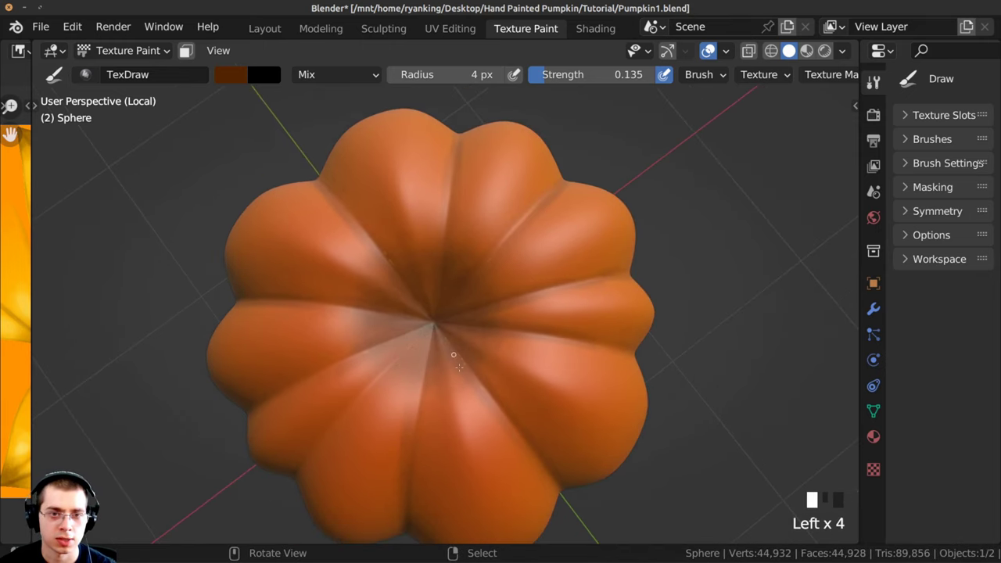
pyautogui.click(477, 325)
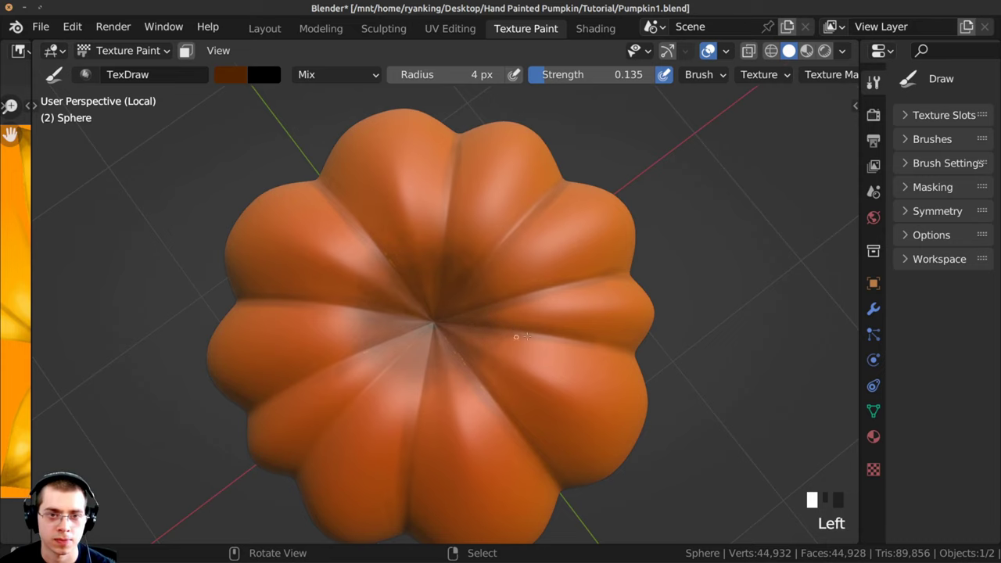
# Turn to the pumpkin's upper side and paint thin brown streaks along the front rib below the hollow.
pyautogui.moveTo(451, 246); pyautogui.dragTo(422, 137, button='middle')
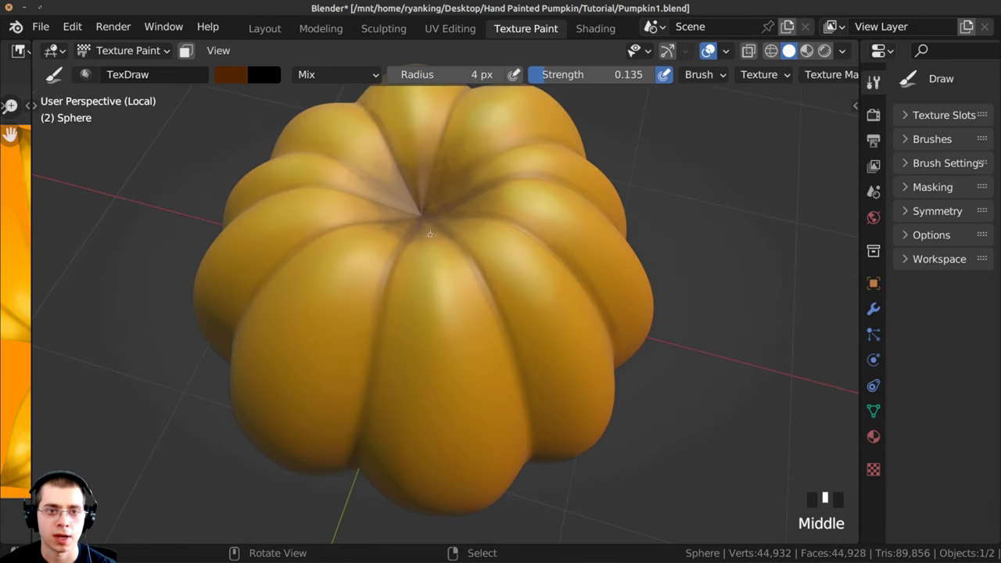
pyautogui.keyDown('ctrl'); pyautogui.moveTo(429, 234); pyautogui.dragTo(437, 262, button='middle'); pyautogui.keyUp('ctrl')
pyautogui.click(439, 265)
pyautogui.moveTo(449, 321)
pyautogui.mouseDown(button='middle')
pyautogui.moveTo(446, 290)
pyautogui.moveTo(423, 286)
pyautogui.moveTo(423, 230)
pyautogui.moveTo(430, 313)
pyautogui.mouseUp(button='middle')
pyautogui.click(441, 246)
pyautogui.moveTo(430, 313)
pyautogui.mouseDown(button='middle')
pyautogui.moveTo(442, 247)
pyautogui.moveTo(469, 281)
pyautogui.moveTo(437, 310)
pyautogui.mouseUp(button='middle')
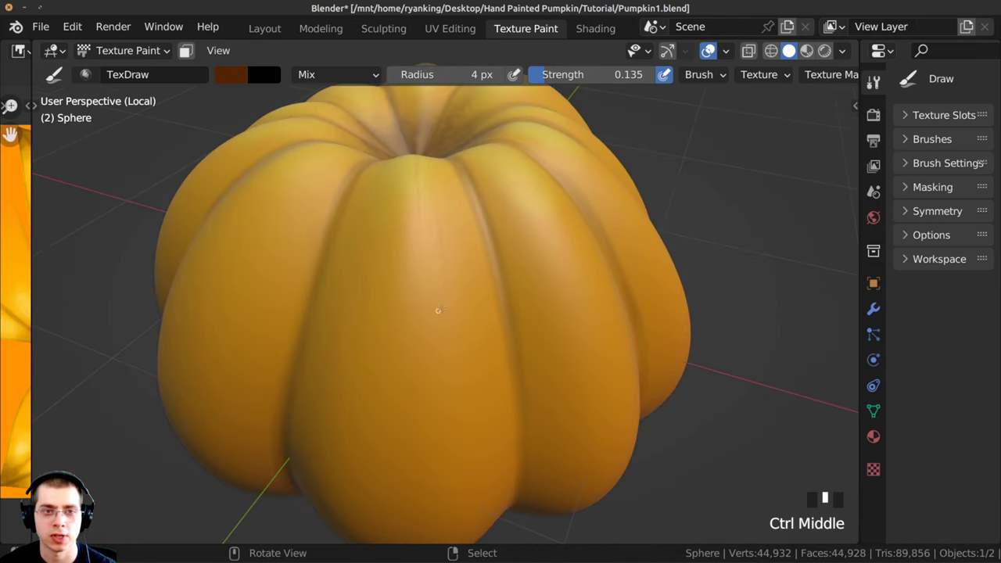
# Lower the brush stroke's jitter and draw thin brown lines lengthwise along the front rib.
pyautogui.scroll(-5, 700, 75)
pyautogui.click(698, 75)
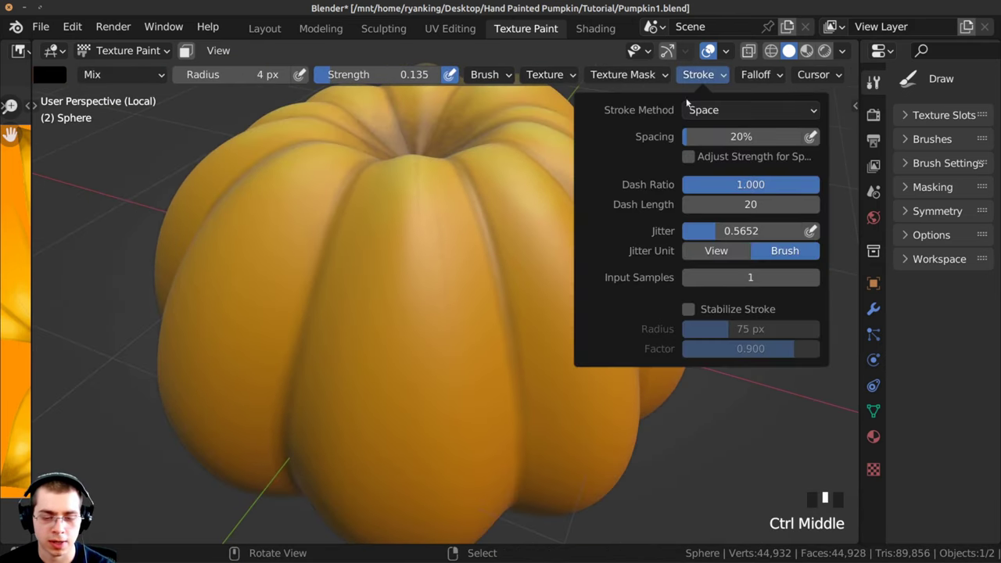
pyautogui.moveTo(708, 232); pyautogui.dragTo(691, 231)
pyautogui.keyDown('shift'); pyautogui.moveTo(471, 286); pyautogui.dragTo(489, 251, button='middle'); pyautogui.keyUp('shift')
pyautogui.keyDown('ctrl'); pyautogui.moveTo(488, 251); pyautogui.dragTo(467, 234, button='middle'); pyautogui.keyUp('ctrl')
pyautogui.moveTo(425, 281); pyautogui.dragTo(420, 181)
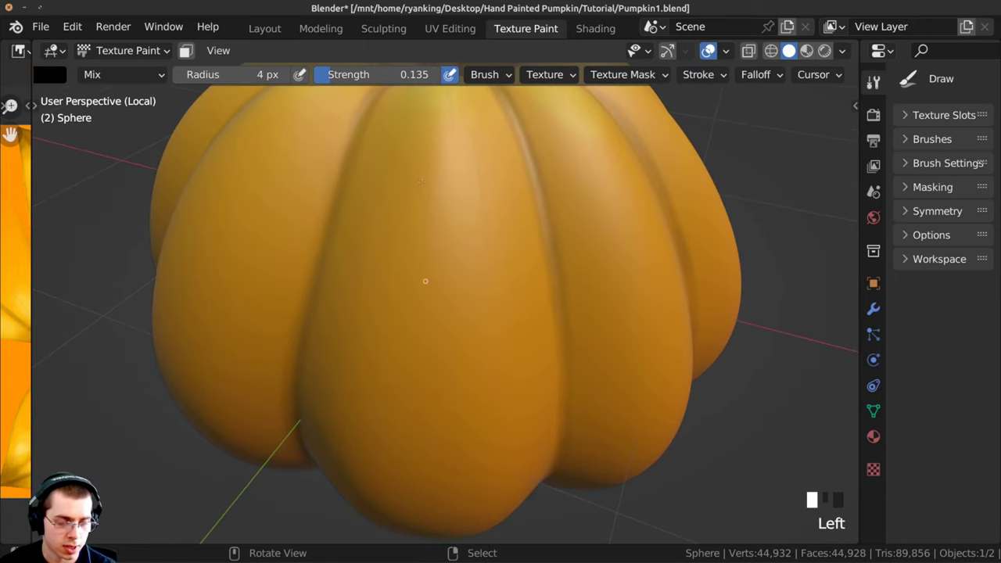
pyautogui.moveTo(427, 305); pyautogui.dragTo(476, 332)
pyautogui.keyDown('ctrl'); pyautogui.moveTo(476, 282); pyautogui.dragTo(473, 309, button='middle'); pyautogui.keyUp('ctrl')
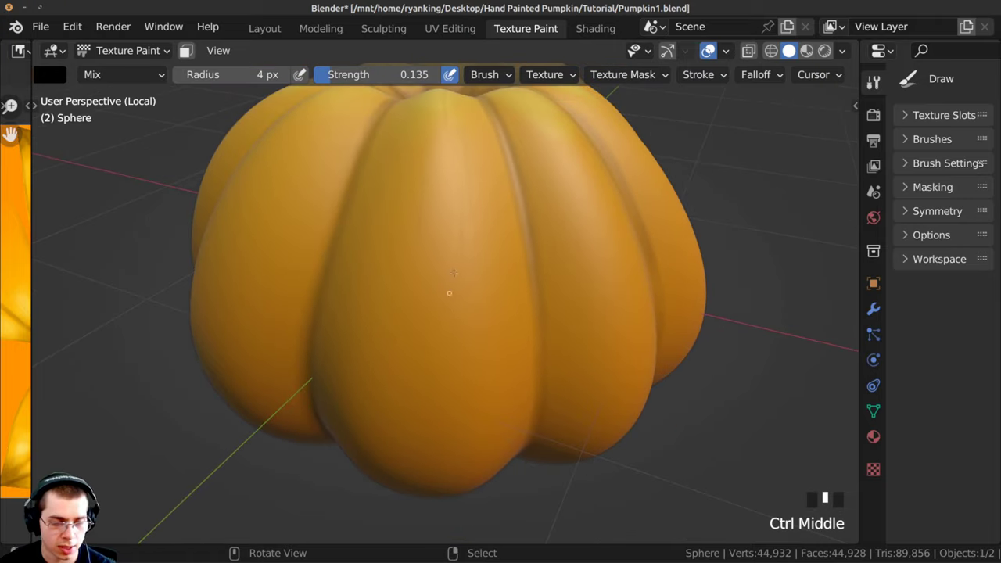
# Extend the thin brown lines down the lower half of the front rib toward the pumpkin's base.
pyautogui.click(499, 228)
pyautogui.keyDown('ctrl'); pyautogui.moveTo(511, 392); pyautogui.dragTo(476, 357, button='middle'); pyautogui.keyUp('ctrl')
pyautogui.click(478, 417)
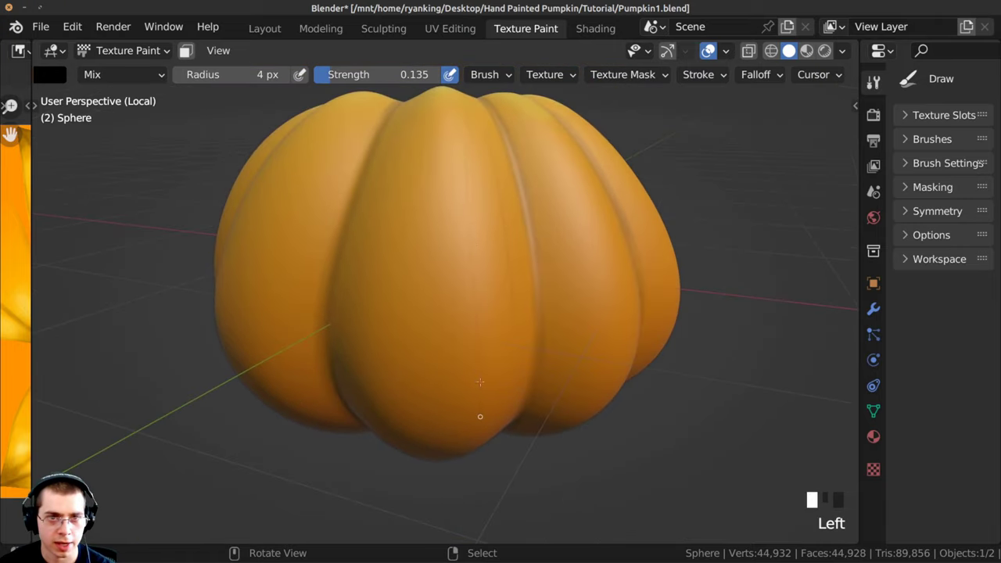
pyautogui.moveTo(478, 416)
pyautogui.mouseDown(button='middle')
pyautogui.moveTo(447, 383)
pyautogui.moveTo(447, 196)
pyautogui.mouseUp(button='middle')
pyautogui.click(447, 383)
pyautogui.click(478, 368)
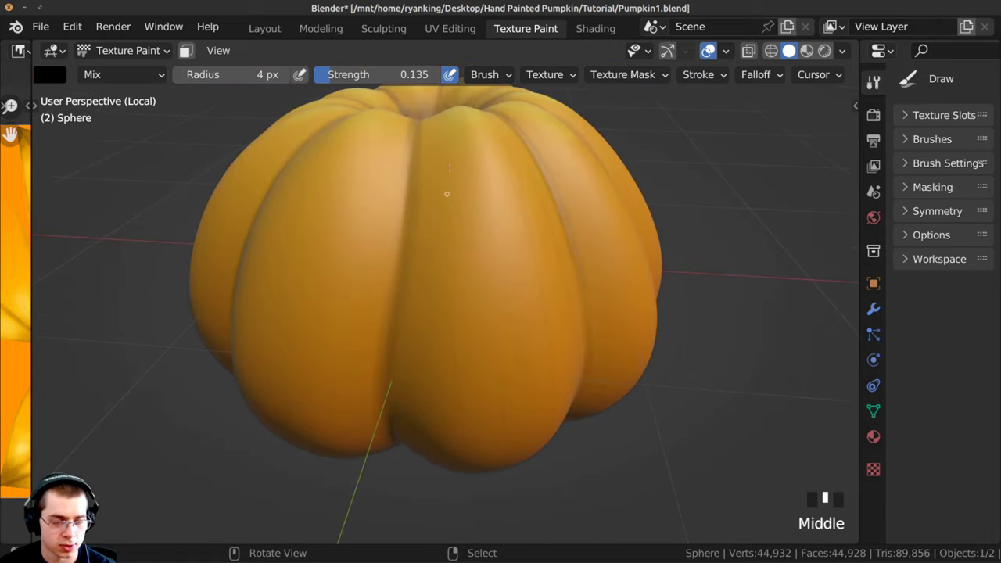
# Turn to the adjacent ribs and paint faint vertical brown streaks from their upper ends to their lower halves.
pyautogui.click(456, 234)
pyautogui.moveTo(456, 235); pyautogui.dragTo(423, 175, button='middle')
pyautogui.click(423, 176)
pyautogui.click(424, 276)
pyautogui.moveTo(423, 275)
pyautogui.mouseDown(button='middle')
pyautogui.moveTo(421, 213)
pyautogui.moveTo(371, 296)
pyautogui.moveTo(415, 224)
pyautogui.mouseUp(button='middle')
pyautogui.click(403, 206)
pyautogui.click(417, 339)
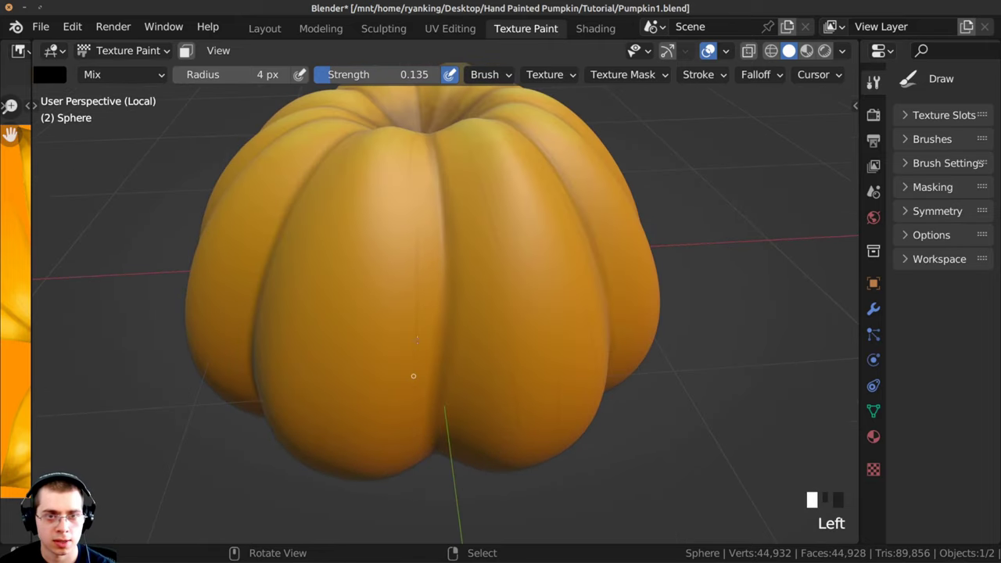
# Add thin brown streaks to the lower part of the next rib around the side.
pyautogui.moveTo(446, 280); pyautogui.dragTo(398, 228, button='middle')
pyautogui.click(393, 373)
pyautogui.moveTo(394, 372); pyautogui.dragTo(380, 174, button='middle')
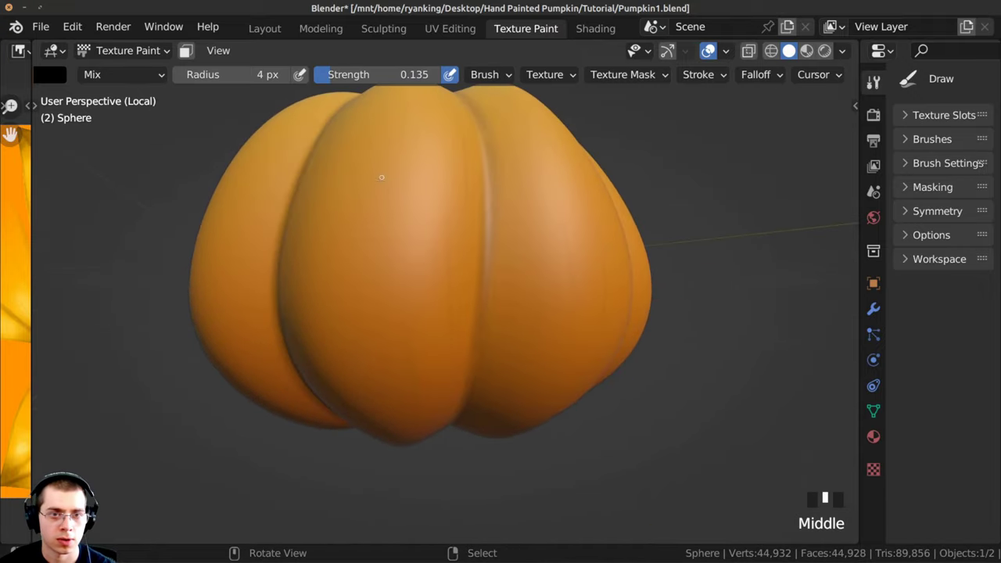
pyautogui.click(384, 364)
pyautogui.moveTo(384, 364)
pyautogui.mouseDown(button='middle')
pyautogui.moveTo(401, 311)
pyautogui.moveTo(414, 351)
pyautogui.mouseUp(button='middle')
# Draw several fine brown lines down the middle of the following rib, from its upper part past its widest point.
pyautogui.moveTo(440, 215); pyautogui.dragTo(443, 258)
pyautogui.moveTo(441, 226); pyautogui.dragTo(444, 274)
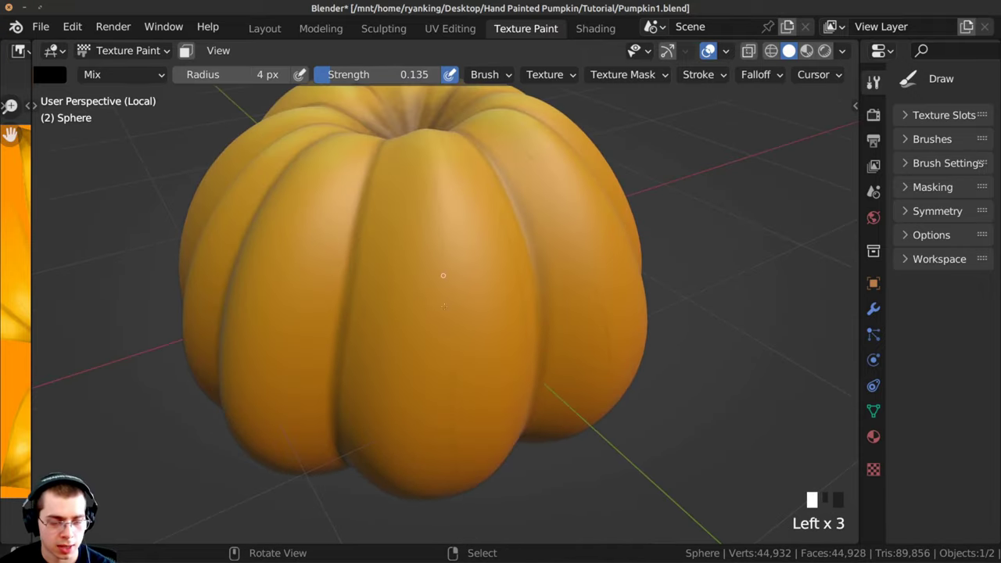
pyautogui.click(444, 274)
pyautogui.moveTo(444, 275); pyautogui.dragTo(438, 320, button='middle')
pyautogui.moveTo(420, 214); pyautogui.dragTo(424, 231)
pyautogui.moveTo(446, 277); pyautogui.dragTo(426, 125, button='middle')
pyautogui.moveTo(423, 130); pyautogui.dragTo(433, 275)
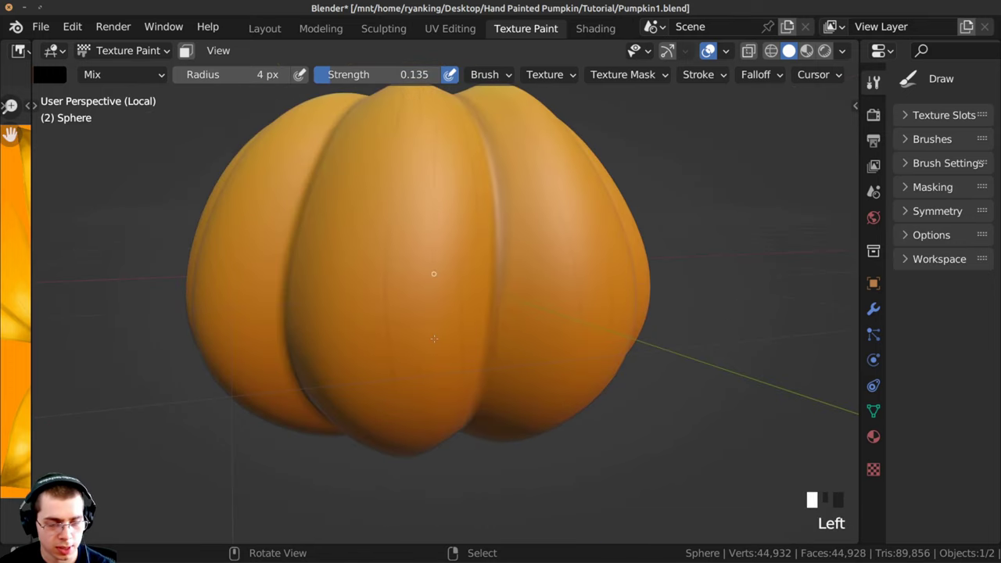
# Paint long thin brown lines down the neighbouring side ribs, with short strokes near their upper ends.
pyautogui.moveTo(424, 144); pyautogui.dragTo(462, 136, button='middle')
pyautogui.moveTo(463, 137); pyautogui.dragTo(466, 410)
pyautogui.moveTo(460, 187); pyautogui.dragTo(464, 276, button='middle')
pyautogui.click(457, 190)
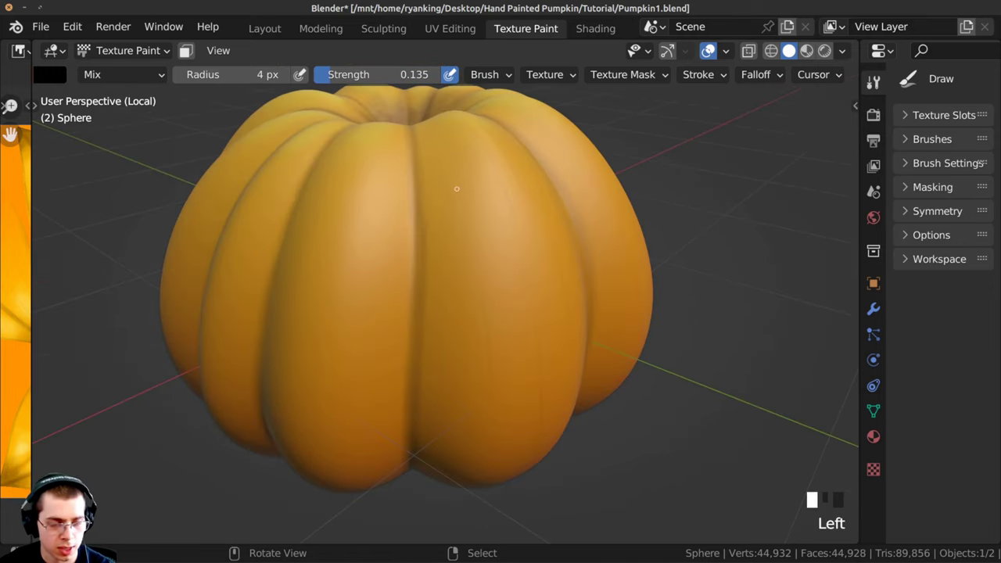
pyautogui.moveTo(457, 190); pyautogui.dragTo(474, 285, button='middle')
pyautogui.moveTo(474, 284); pyautogui.dragTo(482, 310)
pyautogui.moveTo(481, 310)
pyautogui.mouseDown(button='middle')
pyautogui.moveTo(399, 247)
pyautogui.moveTo(437, 297)
pyautogui.moveTo(484, 179)
pyautogui.mouseUp(button='middle')
pyautogui.click(484, 179)
# Continue the fine brown streaks over the next ribs around the side, carrying them toward the base.
pyautogui.moveTo(518, 204); pyautogui.dragTo(525, 232)
pyautogui.moveTo(525, 258); pyautogui.dragTo(516, 179, button='middle')
pyautogui.moveTo(516, 180)
pyautogui.keyDown('ctrl'); pyautogui.mouseDown(button='middle')
pyautogui.moveTo(506, 273)
pyautogui.moveTo(501, 219)
pyautogui.mouseUp(button='middle'); pyautogui.keyUp('ctrl')
pyautogui.click(504, 303)
pyautogui.click(503, 303)
pyautogui.click(476, 329)
pyautogui.moveTo(475, 328)
pyautogui.mouseDown(button='middle')
pyautogui.moveTo(487, 259)
pyautogui.moveTo(481, 179)
pyautogui.mouseUp(button='middle')
pyautogui.click(448, 294)
pyautogui.click(471, 357)
# Return to the underside and paint short 4 px brown streaks radiating from its centre along the inner rib ends.
pyautogui.keyDown('ctrl'); pyautogui.moveTo(481, 180); pyautogui.dragTo(469, 313, button='middle'); pyautogui.keyUp('ctrl')
pyautogui.click(471, 319)
pyautogui.click(473, 318)
pyautogui.click(482, 326)
pyautogui.click(483, 316)
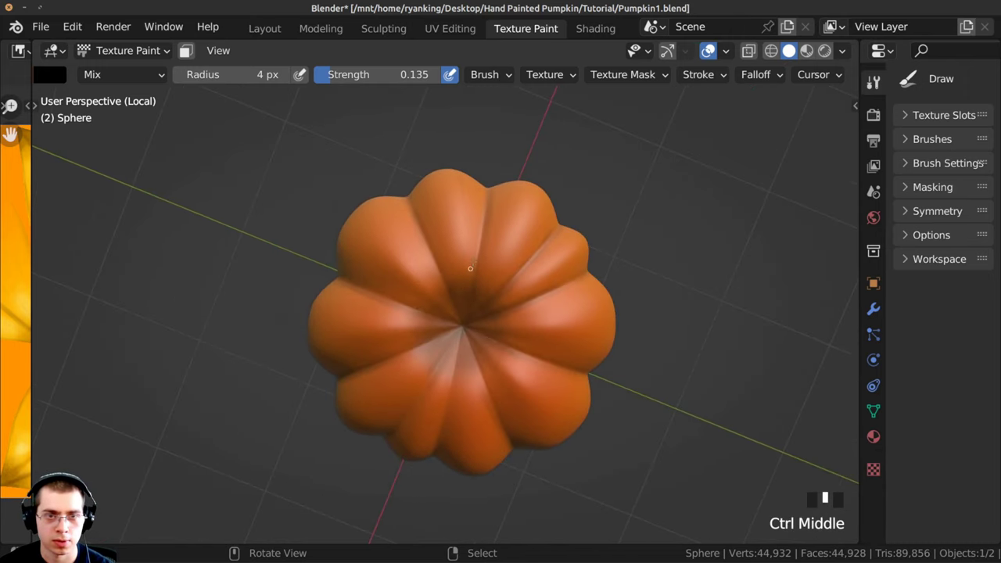
pyautogui.click(469, 313)
pyautogui.click(464, 309)
pyautogui.click(464, 309)
pyautogui.click(456, 306)
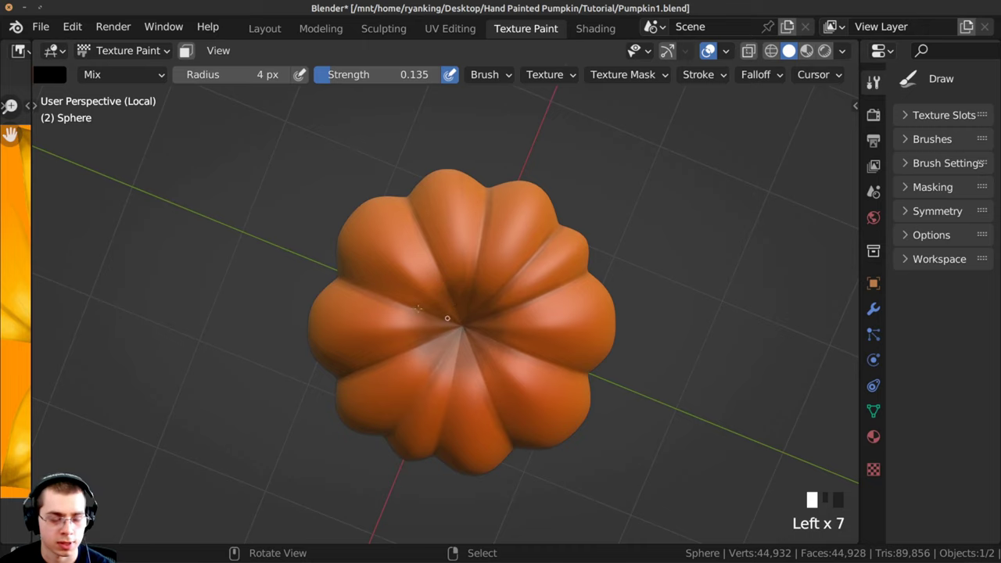
pyautogui.click(426, 312)
pyautogui.click(434, 320)
pyautogui.click(443, 326)
pyautogui.click(451, 332)
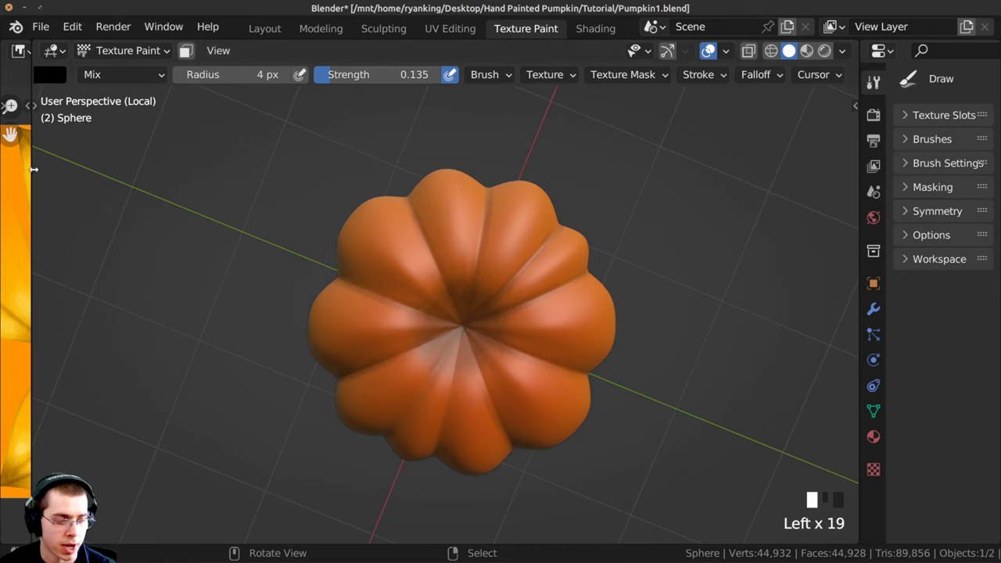
# Widen the image editor to show the whole Pumpkin texture and save it over Pumpkin Color.png.
pyautogui.moveTo(33, 168); pyautogui.dragTo(420, 141)
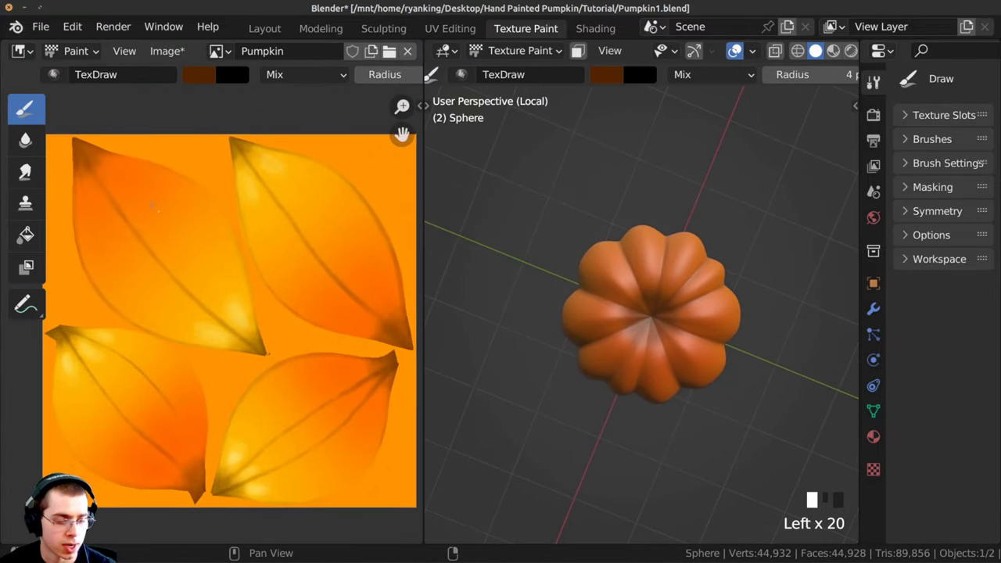
pyautogui.moveTo(217, 309); pyautogui.dragTo(209, 303, button='middle')
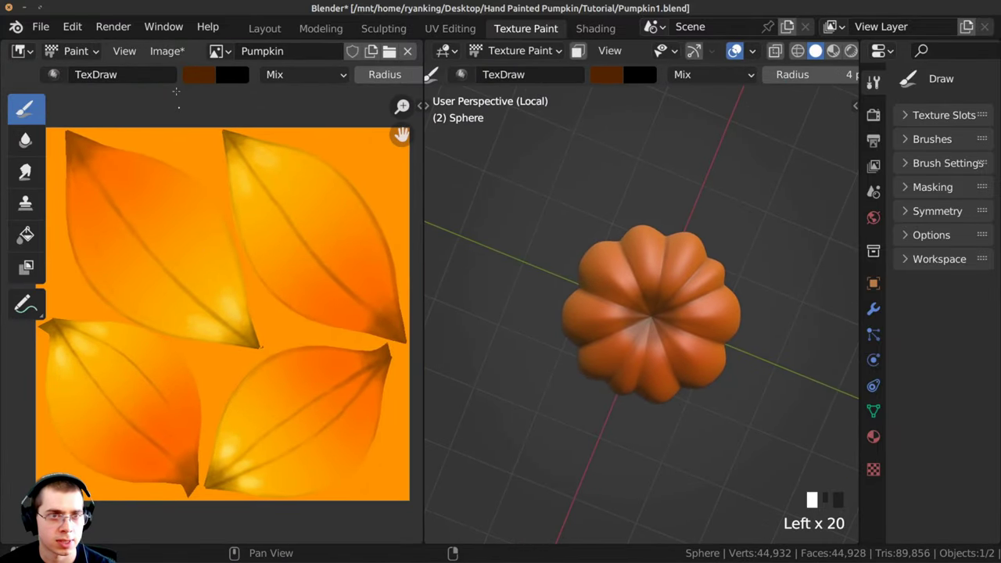
pyautogui.click(167, 51)
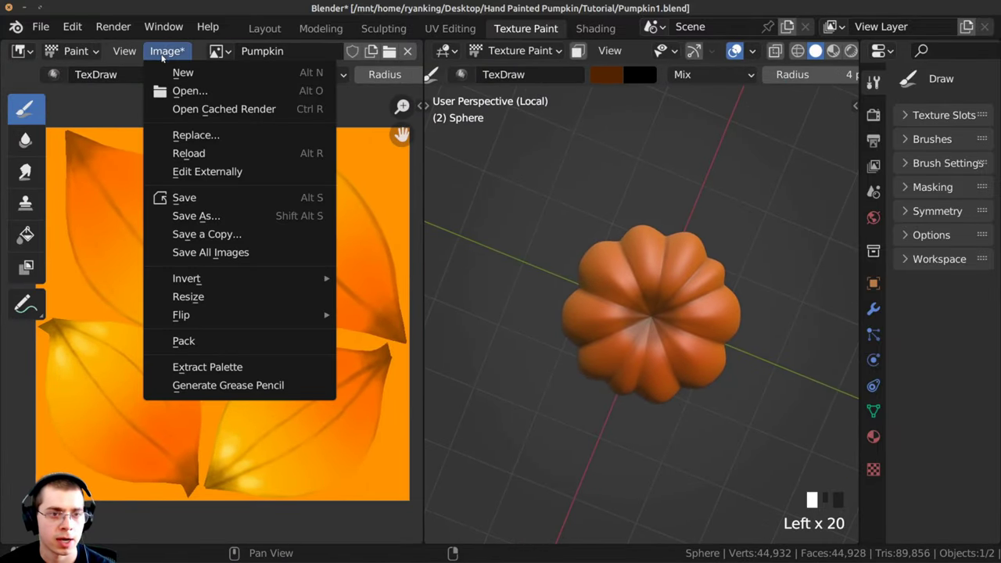
pyautogui.click(182, 216)
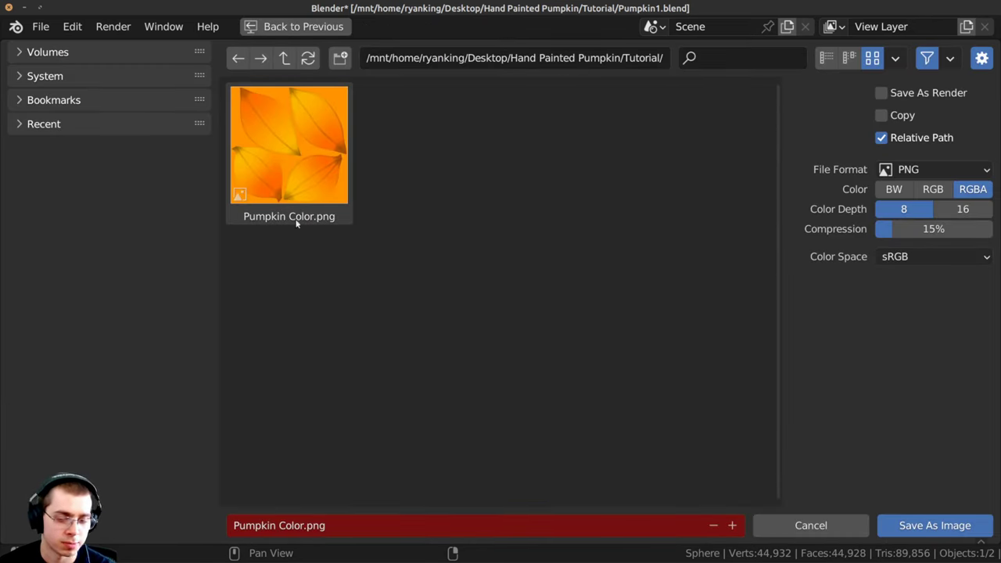
pyautogui.click(904, 526)
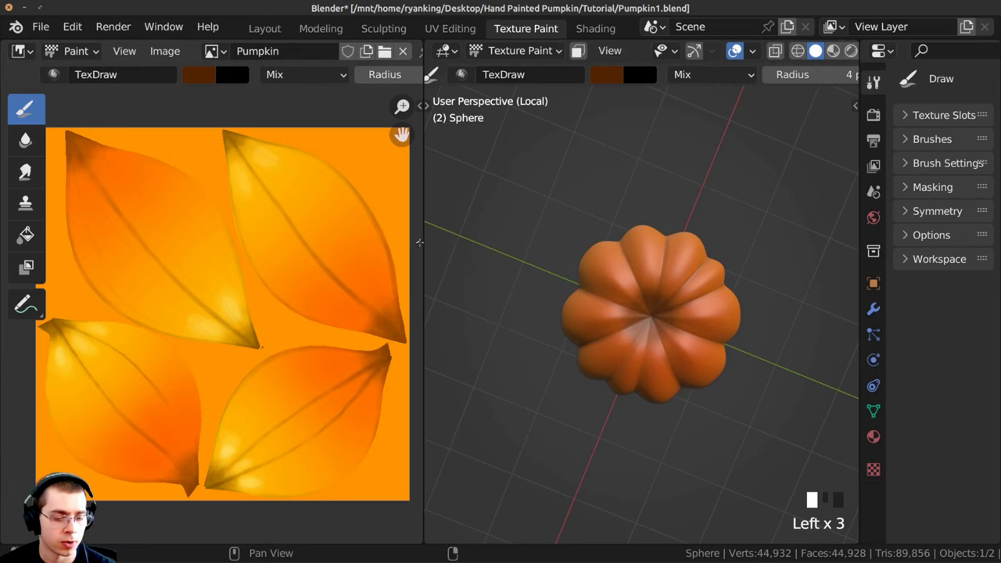
# Narrow the image editor to enlarge the 3D view and paint thin brown lines on an unstreaked side rib.
pyautogui.moveTo(389, 262); pyautogui.dragTo(385, 269, button='middle')
pyautogui.moveTo(423, 261); pyautogui.dragTo(112, 266)
pyautogui.moveTo(409, 274); pyautogui.dragTo(492, 203, button='middle')
pyautogui.click(517, 251)
pyautogui.click(516, 256)
pyautogui.keyDown('ctrl'); pyautogui.moveTo(500, 320); pyautogui.dragTo(504, 293, button='middle'); pyautogui.keyUp('ctrl')
pyautogui.click(518, 252)
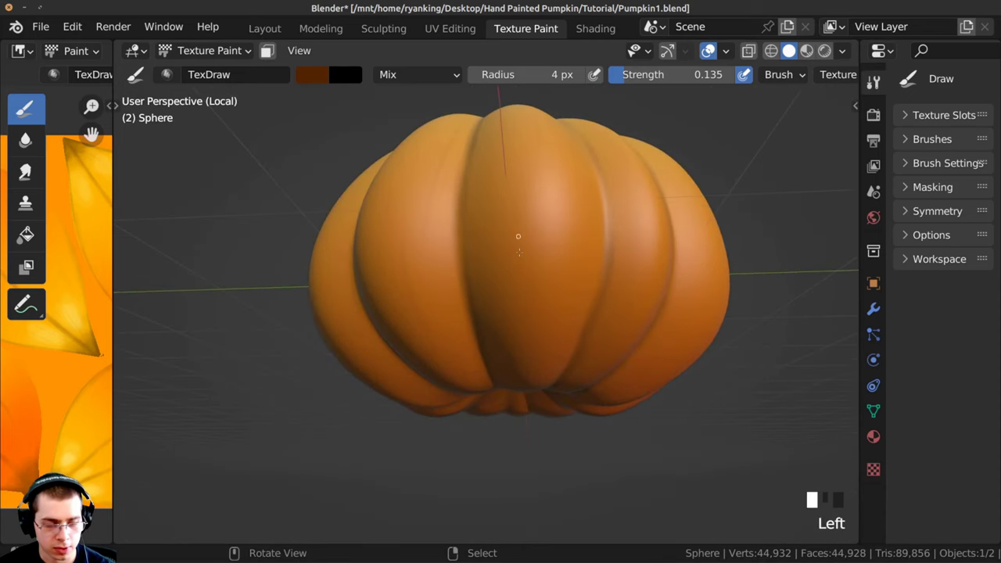
# Draw long thin brown lines from the upper part to the base of the ribs now facing the view.
pyautogui.moveTo(518, 371); pyautogui.dragTo(525, 423, button='middle')
pyautogui.moveTo(549, 209); pyautogui.dragTo(544, 380)
pyautogui.moveTo(544, 380); pyautogui.dragTo(544, 434, button='middle')
pyautogui.moveTo(549, 252); pyautogui.dragTo(550, 344)
pyautogui.moveTo(501, 311); pyautogui.dragTo(488, 362, button='middle')
pyautogui.moveTo(490, 332); pyautogui.dragTo(474, 344)
pyautogui.moveTo(473, 344)
pyautogui.mouseDown(button='middle')
pyautogui.moveTo(472, 308)
pyautogui.moveTo(489, 282)
pyautogui.mouseUp(button='middle')
pyautogui.click(502, 336)
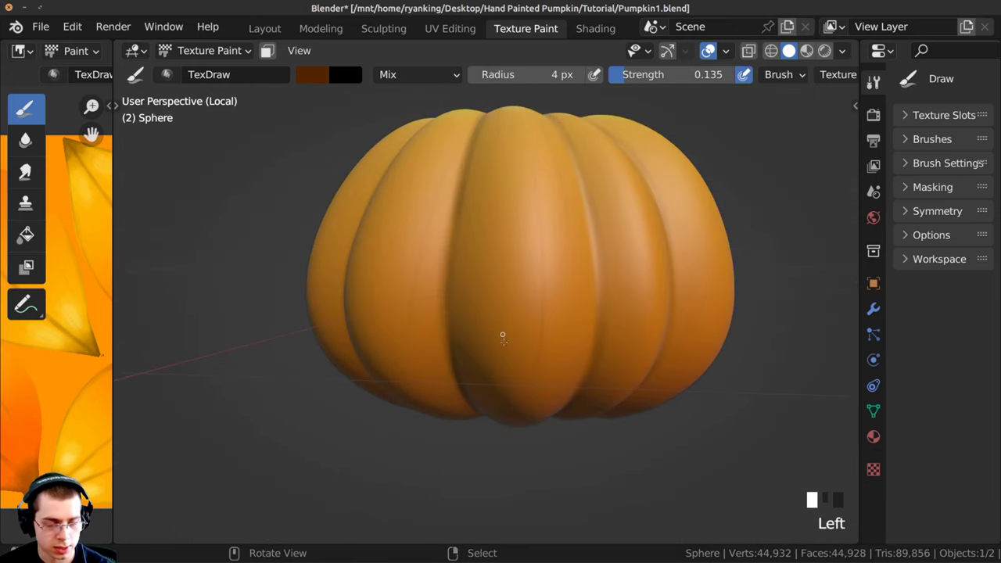
# Streak the upper ends and middles of the ribs beside the narrow rib with fine brown lines.
pyautogui.moveTo(502, 336); pyautogui.dragTo(500, 301, button='middle')
pyautogui.moveTo(484, 139); pyautogui.dragTo(475, 194)
pyautogui.moveTo(538, 210); pyautogui.dragTo(539, 238)
pyautogui.moveTo(521, 394)
pyautogui.mouseDown(button='middle')
pyautogui.moveTo(558, 362)
pyautogui.moveTo(476, 206)
pyautogui.mouseUp(button='middle')
pyautogui.click(543, 292)
pyautogui.click(544, 296)
pyautogui.moveTo(505, 302); pyautogui.dragTo(545, 298, button='middle')
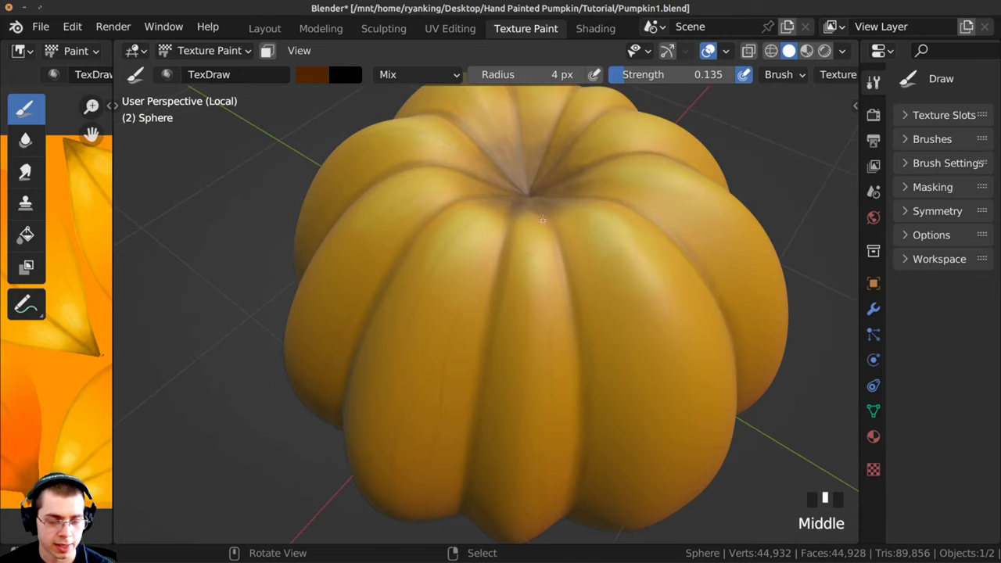
pyautogui.click(546, 299)
# Paint fine brown streaks down the narrow rib to its underside end and onto the wide rib beside it.
pyautogui.moveTo(531, 187)
pyautogui.mouseDown(button='middle')
pyautogui.moveTo(505, 304)
pyautogui.moveTo(515, 188)
pyautogui.mouseUp(button='middle')
pyautogui.click(509, 310)
pyautogui.click(512, 318)
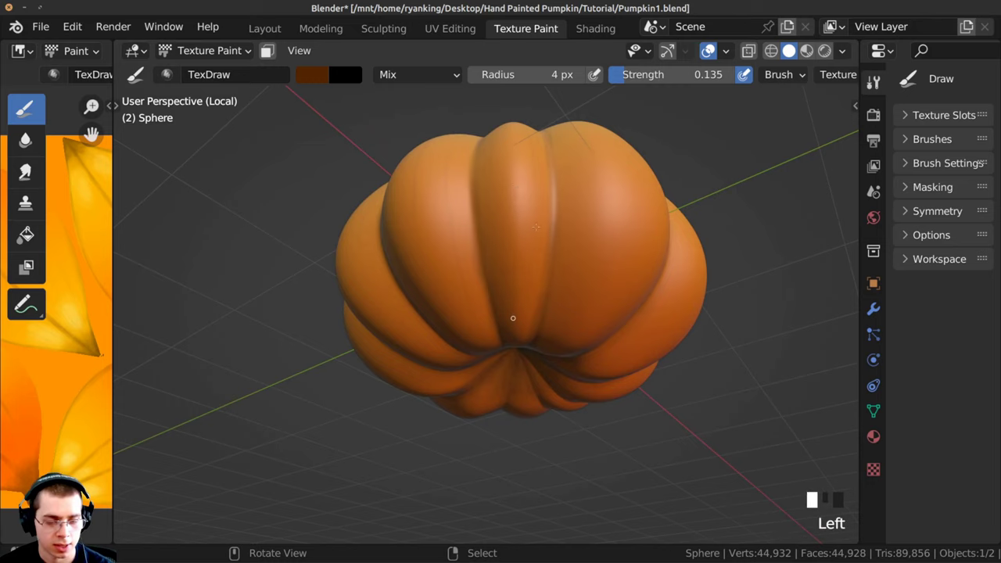
pyautogui.click(516, 343)
pyautogui.moveTo(516, 343); pyautogui.dragTo(542, 221, button='middle')
pyautogui.click(546, 355)
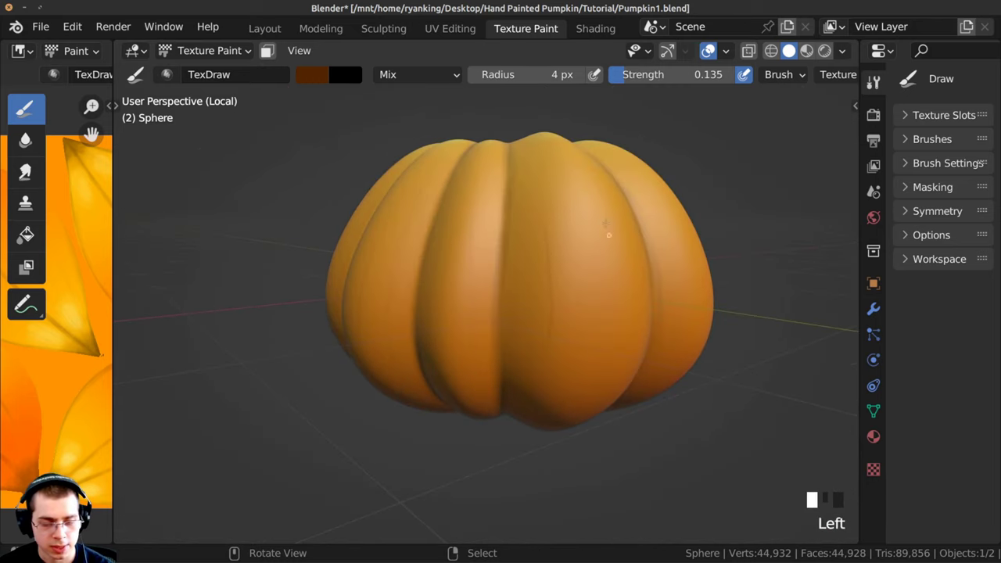
# Draw several thin vertical brown lines down the wide rib, including its middle and lower half.
pyautogui.moveTo(608, 234)
pyautogui.mouseDown(button='middle')
pyautogui.moveTo(561, 221)
pyautogui.moveTo(561, 231)
pyautogui.moveTo(561, 221)
pyautogui.mouseUp(button='middle')
pyautogui.click(562, 221)
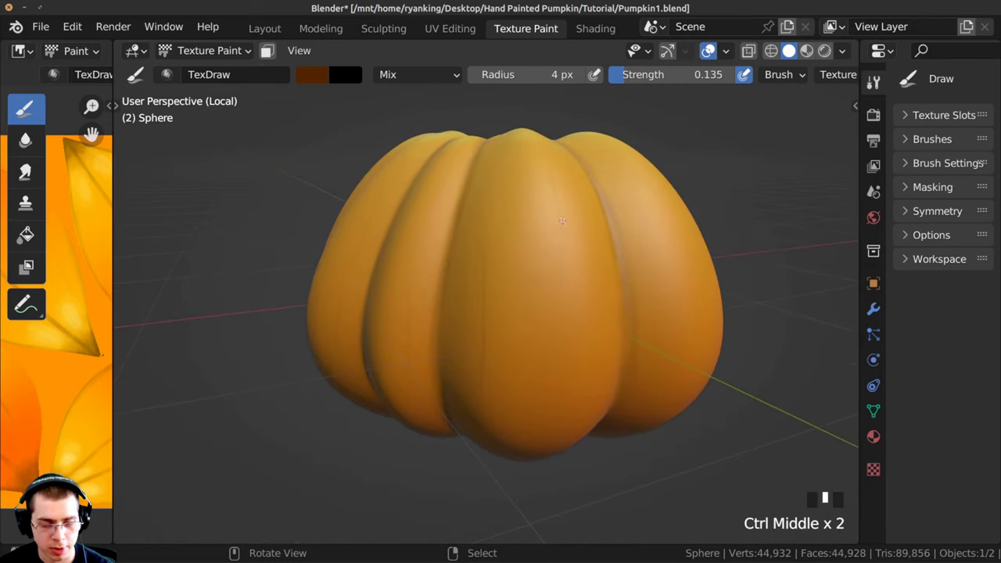
pyautogui.click(558, 360)
pyautogui.click(567, 301)
pyautogui.keyDown('ctrl'); pyautogui.moveTo(568, 302); pyautogui.dragTo(568, 279, button='middle'); pyautogui.keyUp('ctrl')
pyautogui.click(568, 280)
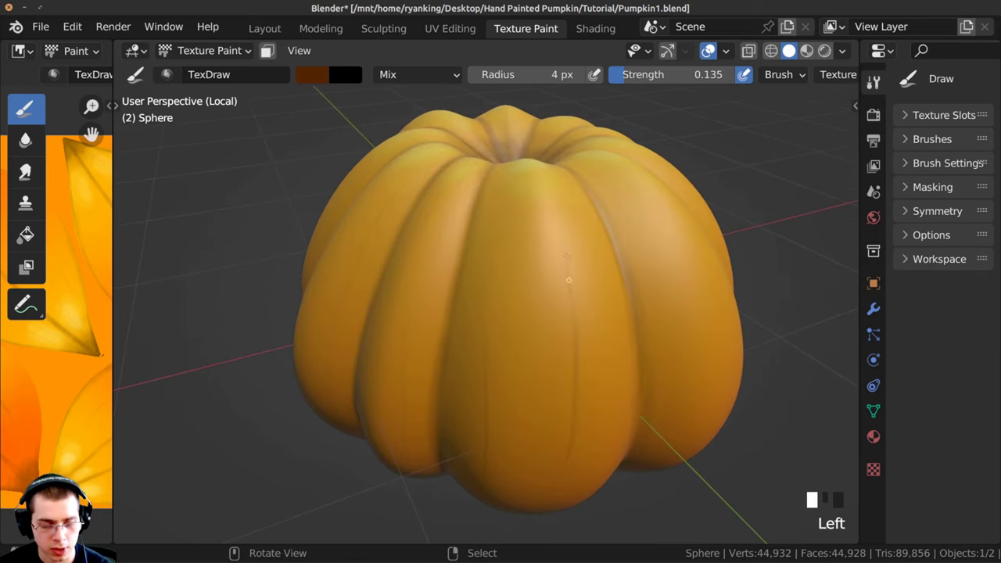
pyautogui.click(569, 290)
pyautogui.moveTo(576, 349); pyautogui.dragTo(563, 356, button='middle')
pyautogui.click(562, 357)
pyautogui.click(565, 379)
# Turn the pumpkin slightly and add brown streaks to the lower half of the wide rib and its far side.
pyautogui.moveTo(564, 260)
pyautogui.mouseDown(button='middle')
pyautogui.moveTo(547, 339)
pyautogui.moveTo(529, 257)
pyautogui.mouseUp(button='middle')
pyautogui.click(547, 339)
pyautogui.click(495, 353)
pyautogui.click(524, 375)
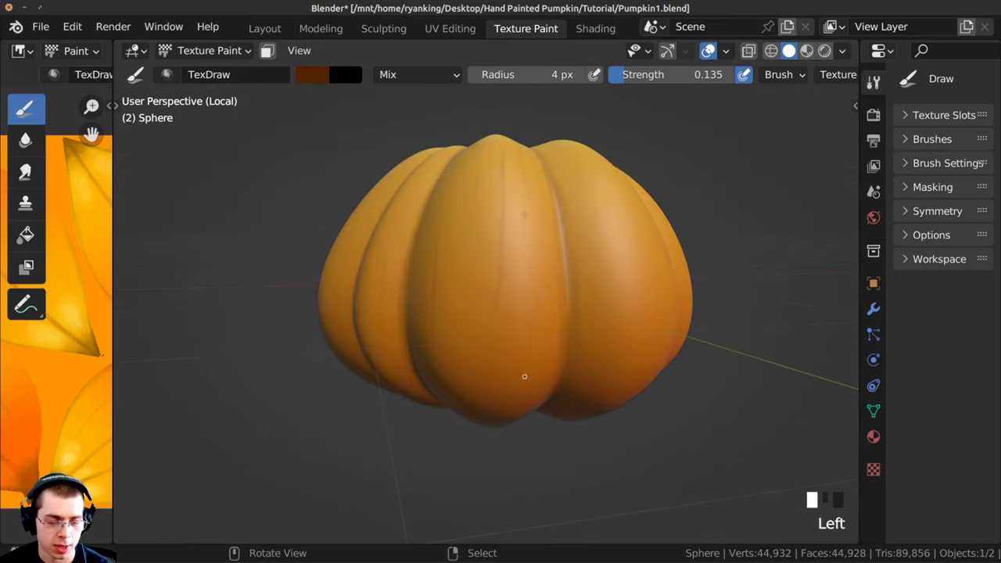
pyautogui.moveTo(525, 375); pyautogui.dragTo(485, 226, button='middle')
pyautogui.click(523, 331)
# Paint the remaining side ribs with fine lengthwise brown streaks from their upper ends downward.
pyautogui.moveTo(522, 330)
pyautogui.mouseDown(button='middle')
pyautogui.moveTo(483, 222)
pyautogui.moveTo(487, 257)
pyautogui.moveTo(458, 236)
pyautogui.moveTo(489, 233)
pyautogui.mouseUp(button='middle')
pyautogui.click(486, 257)
pyautogui.click(487, 257)
pyautogui.click(489, 232)
pyautogui.click(512, 258)
pyautogui.moveTo(514, 292)
pyautogui.mouseDown(button='middle')
pyautogui.moveTo(476, 251)
pyautogui.moveTo(485, 219)
pyautogui.mouseUp(button='middle')
pyautogui.click(485, 219)
pyautogui.moveTo(442, 204); pyautogui.dragTo(462, 305)
pyautogui.moveTo(462, 305); pyautogui.dragTo(461, 352, button='middle')
# Add short fine brown strokes radiating from the pumpkin's top centre along the surrounding ribs and save the file.
pyautogui.moveTo(438, 196); pyautogui.dragTo(433, 247, button='middle')
pyautogui.click(433, 247)
pyautogui.moveTo(433, 247); pyautogui.dragTo(476, 264)
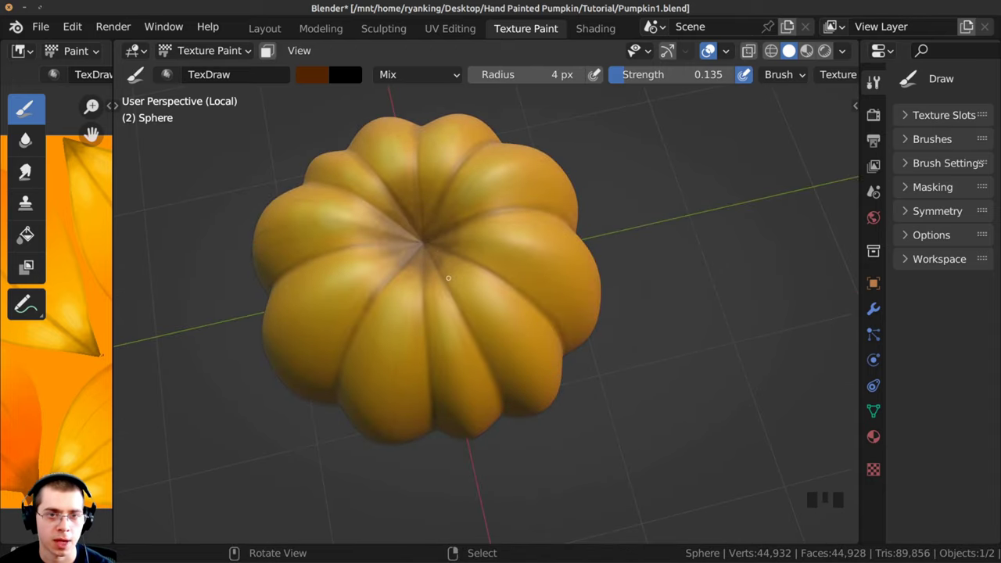
pyautogui.click(445, 242)
pyautogui.click(471, 235)
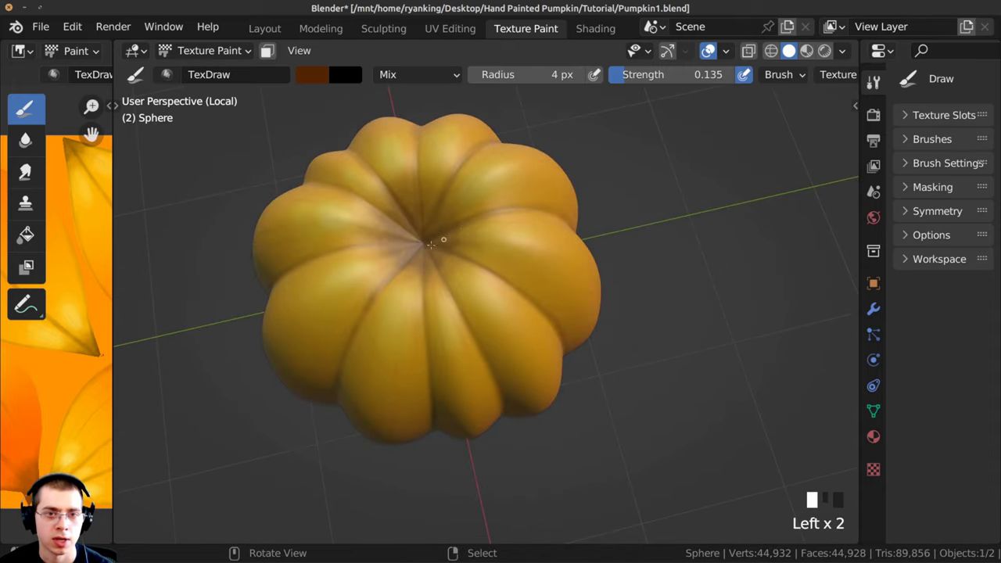
pyautogui.click(435, 233)
pyautogui.click(432, 225)
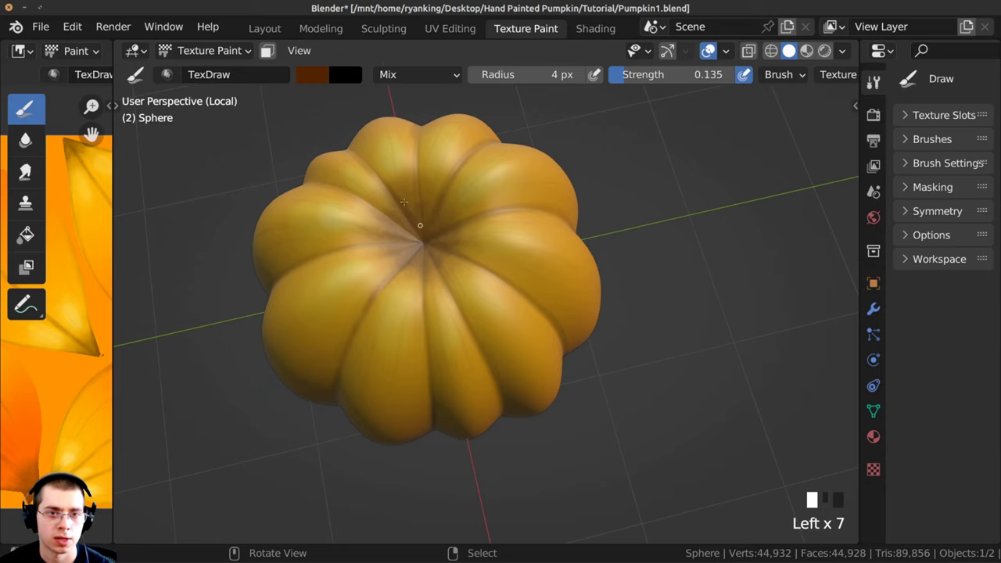
pyautogui.click(415, 223)
pyautogui.click(411, 220)
pyautogui.click(406, 216)
pyautogui.click(402, 214)
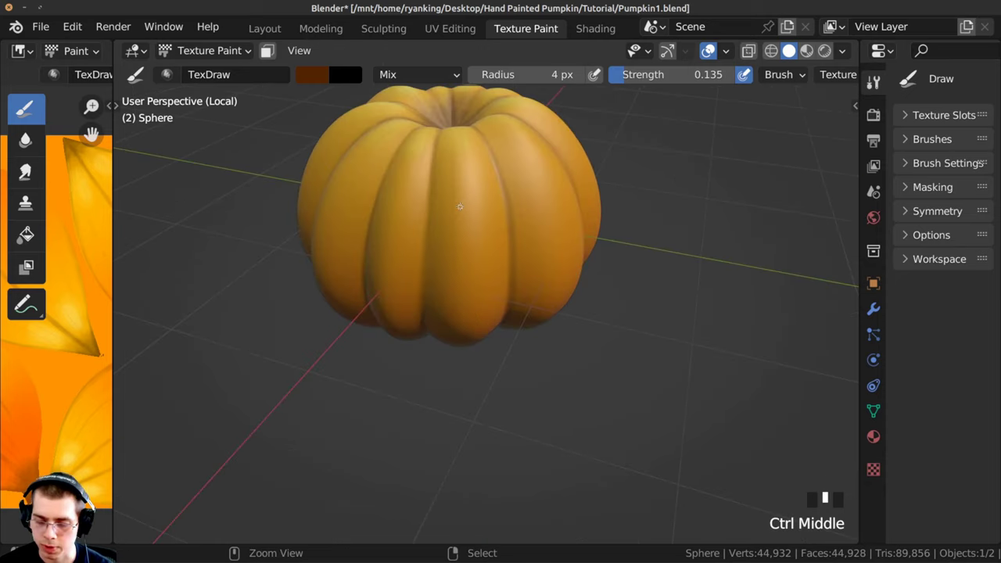
pyautogui.hotkey('ctrl', 's')
# Paint fine brown streaks down the front side ribs, from near the top to their lower halves.
pyautogui.keyDown('shift'); pyautogui.moveTo(437, 190); pyautogui.dragTo(460, 194, button='middle'); pyautogui.keyUp('shift')
pyautogui.click(458, 195)
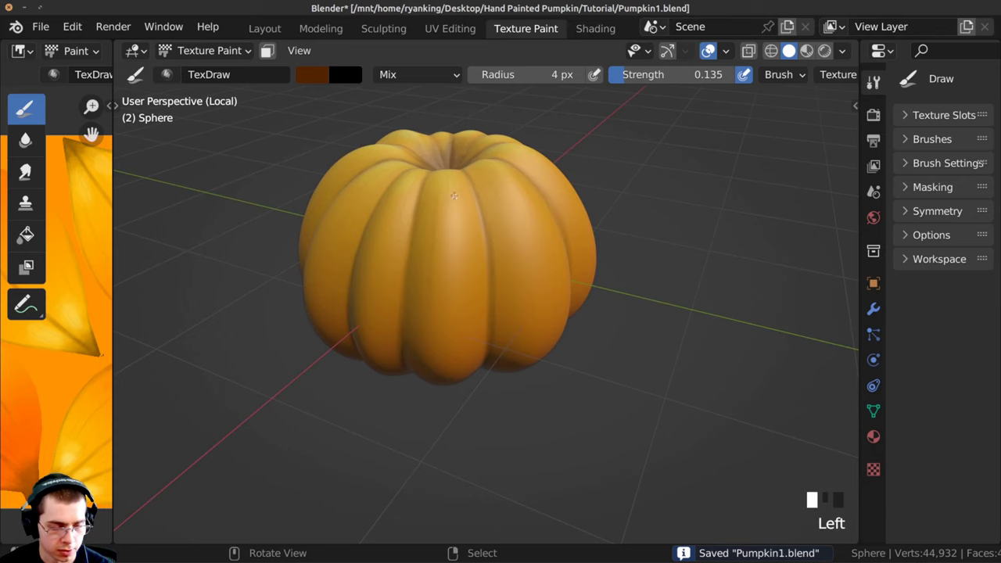
pyautogui.click(449, 291)
pyautogui.moveTo(449, 291)
pyautogui.keyDown('ctrl'); pyautogui.mouseDown(button='middle')
pyautogui.moveTo(412, 322)
pyautogui.moveTo(409, 291)
pyautogui.mouseUp(button='middle'); pyautogui.keyUp('ctrl')
pyautogui.click(412, 321)
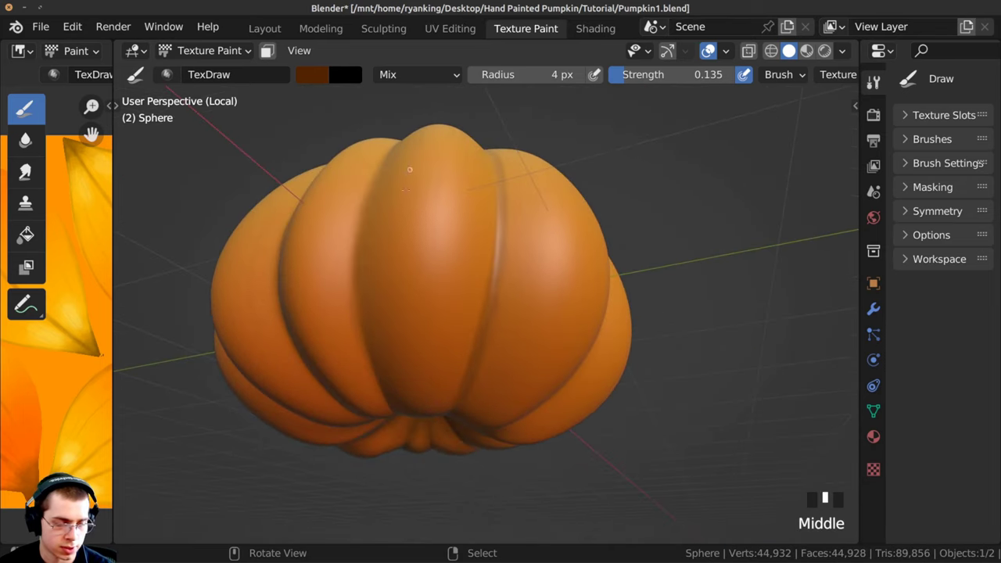
pyautogui.click(419, 359)
# Draw thin brown lines lengthwise on the two wide ribs, running down to the underside.
pyautogui.moveTo(419, 359)
pyautogui.keyDown('ctrl'); pyautogui.mouseDown(button='middle')
pyautogui.moveTo(424, 192)
pyautogui.moveTo(370, 405)
pyautogui.moveTo(268, 331)
pyautogui.moveTo(227, 250)
pyautogui.moveTo(403, 231)
pyautogui.moveTo(444, 162)
pyautogui.moveTo(433, 208)
pyautogui.mouseUp(button='middle'); pyautogui.keyUp('ctrl')
pyautogui.scroll(1, 433, 208)
pyautogui.click(465, 228)
pyautogui.click(516, 208)
pyautogui.moveTo(528, 199); pyautogui.dragTo(518, 328)
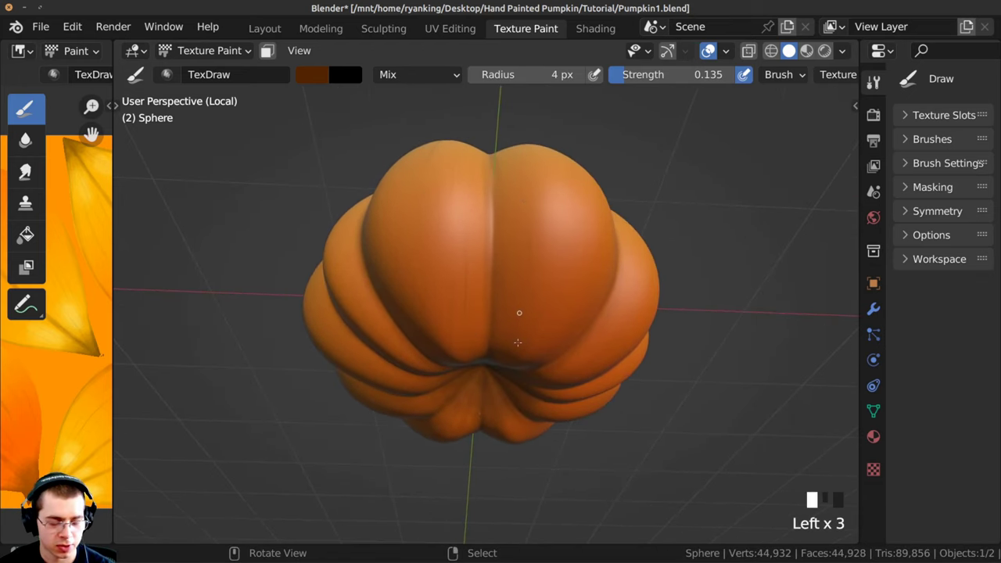
# Examine the brown streaks on the pumpkin from the underside and all around its sides.
pyautogui.keyDown('ctrl'); pyautogui.moveTo(518, 313); pyautogui.dragTo(511, 341, button='middle'); pyautogui.keyUp('ctrl')
pyautogui.keyDown('ctrl'); pyautogui.moveTo(469, 266); pyautogui.dragTo(391, 344, button='middle'); pyautogui.keyUp('ctrl')
pyautogui.moveTo(390, 313)
pyautogui.mouseDown(button='middle')
pyautogui.moveTo(351, 378)
pyautogui.moveTo(313, 384)
pyautogui.moveTo(487, 286)
pyautogui.mouseUp(button='middle')
pyautogui.click(476, 253)
pyautogui.moveTo(476, 252)
pyautogui.mouseDown(button='middle')
pyautogui.moveTo(476, 237)
pyautogui.moveTo(436, 297)
pyautogui.moveTo(301, 312)
pyautogui.moveTo(383, 304)
pyautogui.moveTo(422, 375)
pyautogui.moveTo(436, 272)
pyautogui.moveTo(426, 258)
pyautogui.moveTo(415, 269)
pyautogui.mouseUp(button='middle')
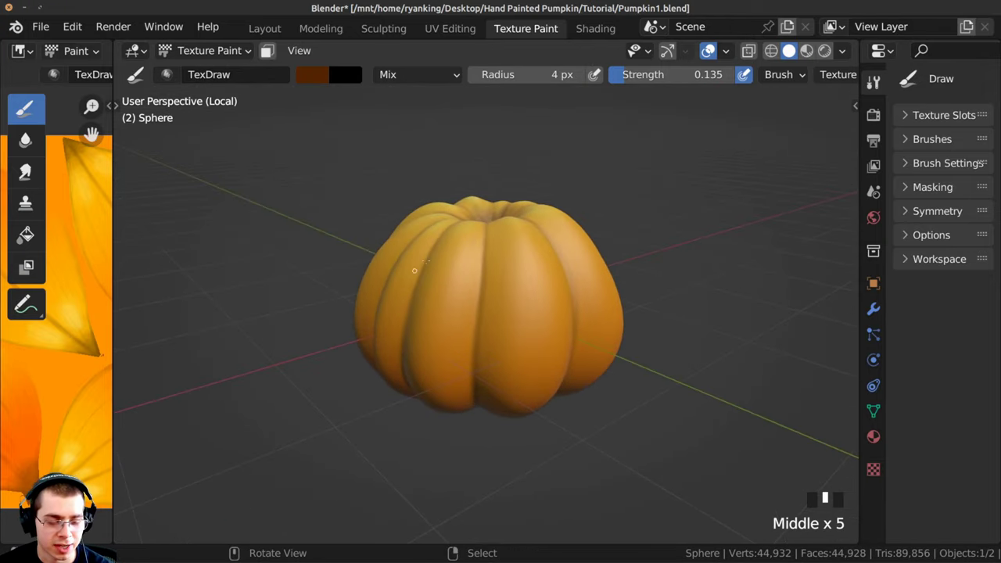
pyautogui.moveTo(468, 339); pyautogui.dragTo(386, 307, button='middle')
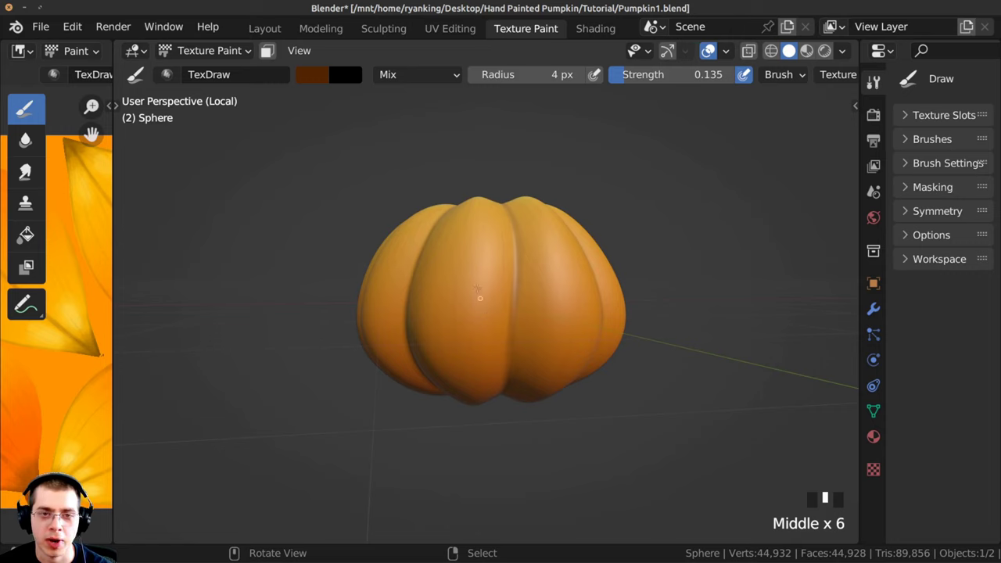
pyautogui.moveTo(473, 265); pyautogui.dragTo(466, 288, button='middle')
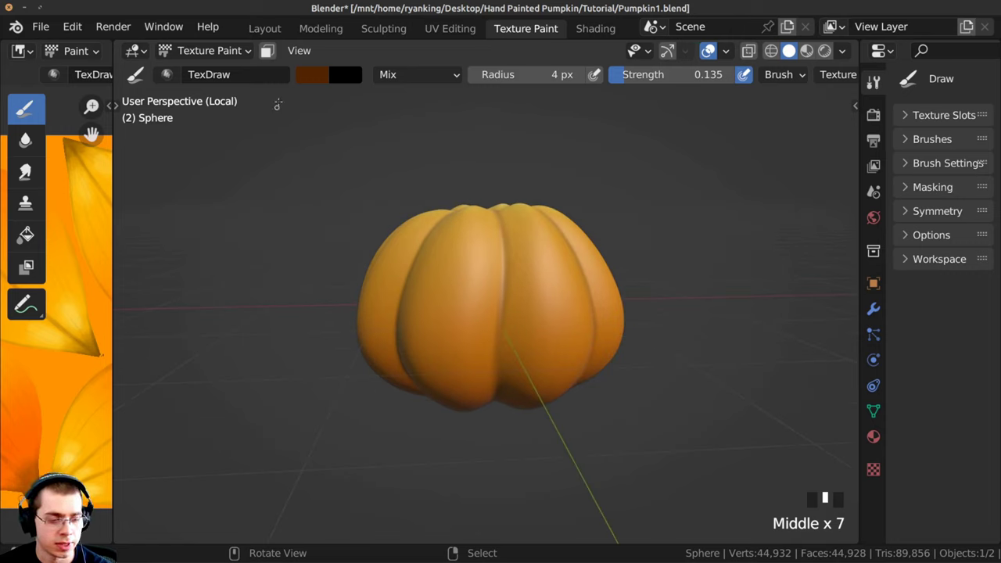
# Set the brush colour to a bright yellow-orange at full saturation and value, then test a stroke on a front rib and undo it.
pyautogui.click(308, 75)
pyautogui.moveTo(456, 134); pyautogui.dragTo(426, 86)
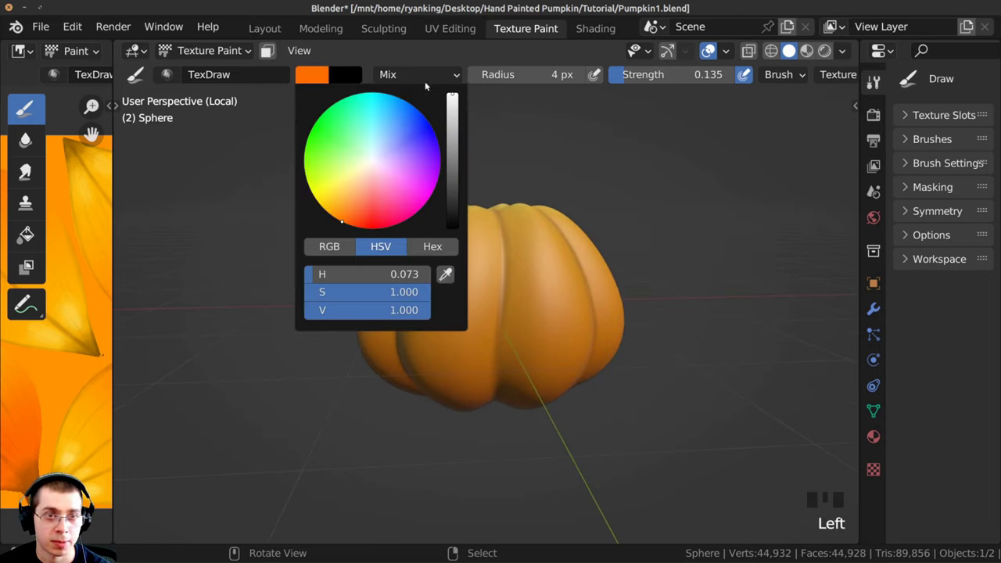
pyautogui.moveTo(342, 216); pyautogui.dragTo(312, 225)
pyautogui.moveTo(500, 295); pyautogui.dragTo(505, 247, button='middle')
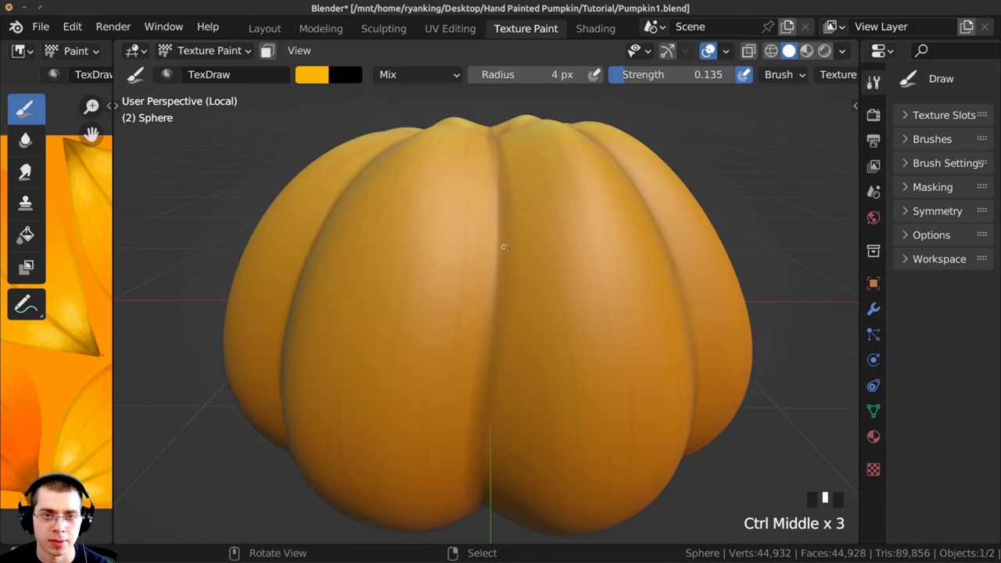
pyautogui.moveTo(520, 247); pyautogui.dragTo(532, 283)
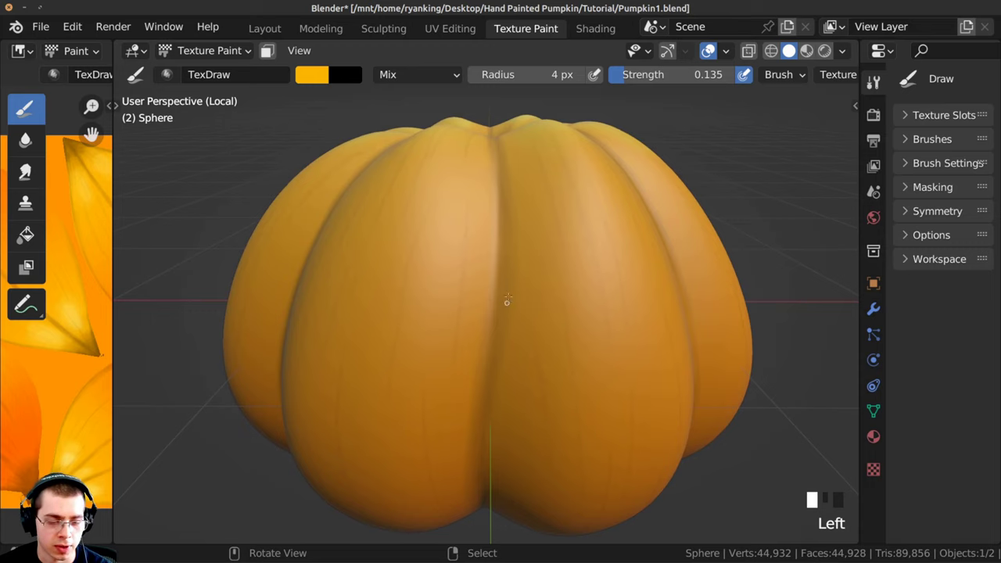
pyautogui.hotkey('ctrl', 'z')
# Set the brush strength to 1.000, test a yellow streak down a front rib and undo it.
pyautogui.keyDown('shift'); pyautogui.moveTo(504, 252); pyautogui.dragTo(461, 259, button='middle'); pyautogui.keyUp('shift')
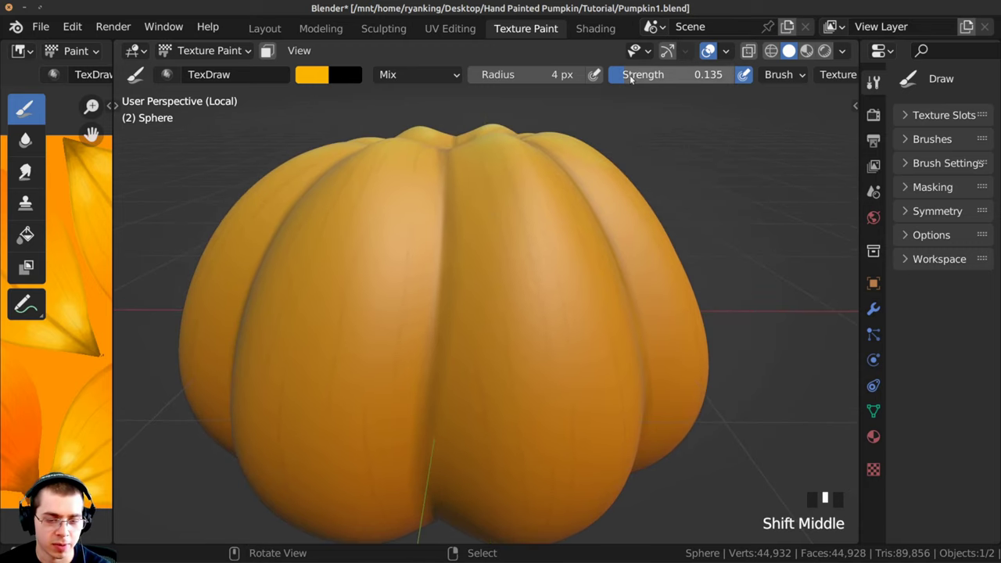
pyautogui.moveTo(630, 78); pyautogui.dragTo(727, 78)
pyautogui.keyDown('ctrl'); pyautogui.moveTo(509, 253); pyautogui.dragTo(469, 244, button='middle'); pyautogui.keyUp('ctrl')
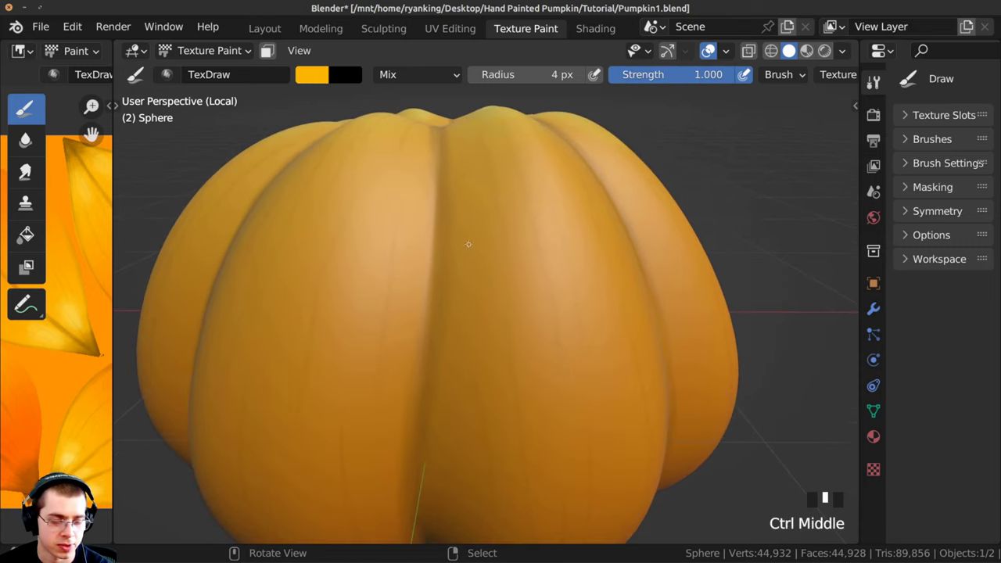
pyautogui.moveTo(469, 244); pyautogui.dragTo(481, 291)
pyautogui.keyDown('ctrl'); pyautogui.moveTo(488, 374); pyautogui.dragTo(466, 273, button='middle'); pyautogui.keyUp('ctrl')
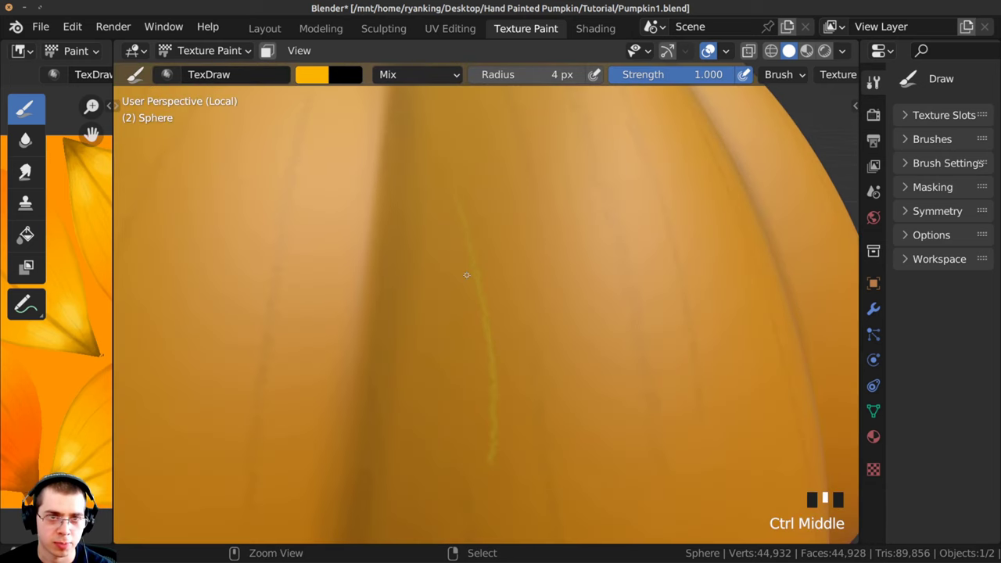
pyautogui.hotkey('ctrl', 'z')
# Shift the brush colour slightly towards yellow, to a hue of about 0.13, then test two streaks on the rib and undo them.
pyautogui.click(305, 78)
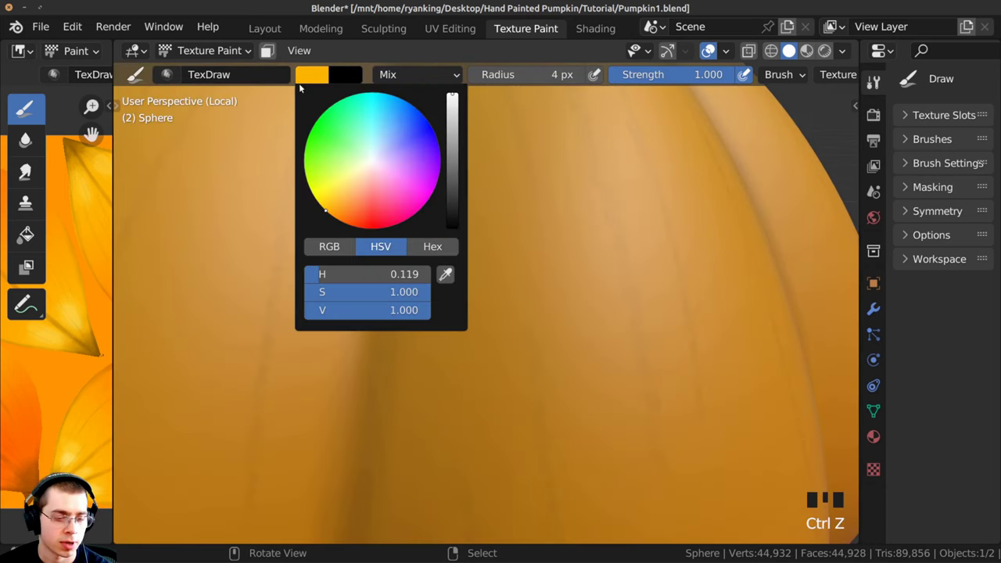
pyautogui.click(320, 211)
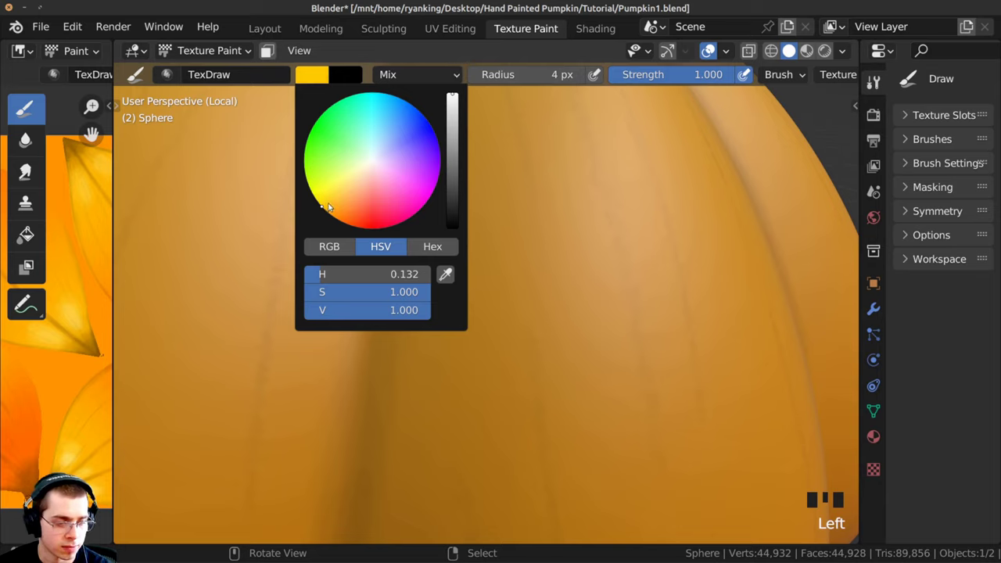
pyautogui.moveTo(329, 206); pyautogui.dragTo(322, 213)
pyautogui.moveTo(509, 232); pyautogui.dragTo(558, 354)
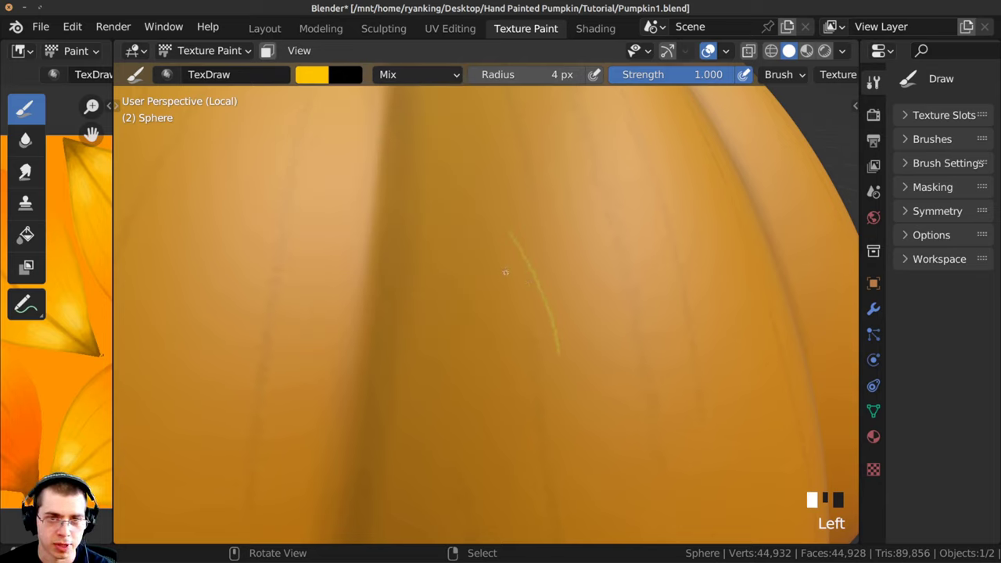
pyautogui.moveTo(505, 272); pyautogui.dragTo(523, 357)
pyautogui.hotkey('ctrl', 'z')
pyautogui.hotkey('ctrl', 'z')
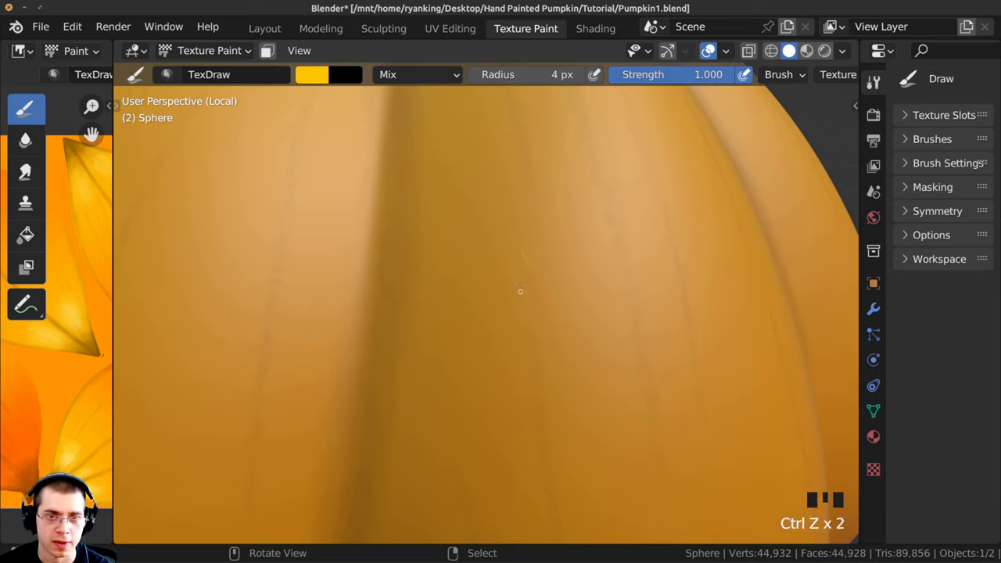
# Enlarge the brush radius to 9 px and undo the last stroke.
pyautogui.keyDown('ctrl'); pyautogui.moveTo(505, 254); pyautogui.dragTo(497, 352, button='middle'); pyautogui.keyUp('ctrl')
pyautogui.moveTo(484, 297)
pyautogui.mouseDown(button='middle')
pyautogui.moveTo(469, 272)
pyautogui.moveTo(501, 305)
pyautogui.moveTo(486, 254)
pyautogui.mouseUp(button='middle')
pyautogui.press('f')
pyautogui.click(480, 253)
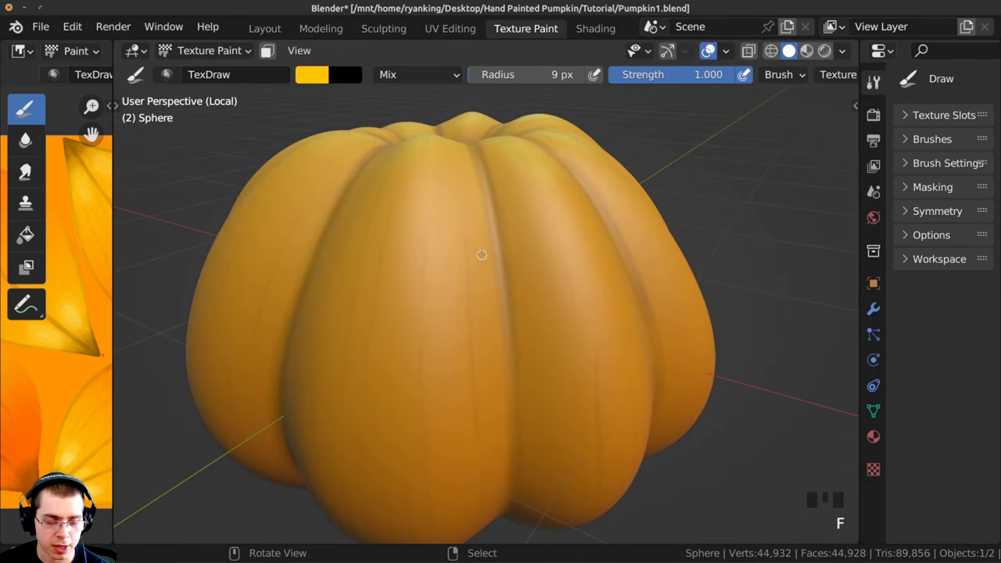
pyautogui.hotkey('ctrl', 'z')
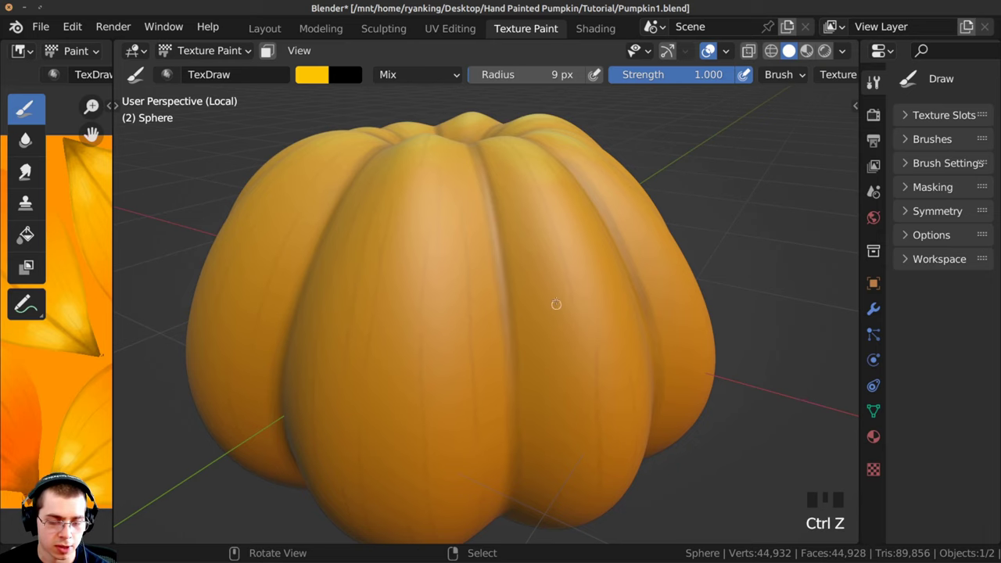
# Set the brush's stroke spacing to 800% for widely separated dabs.
pyautogui.moveTo(554, 301); pyautogui.dragTo(690, 130, button='middle')
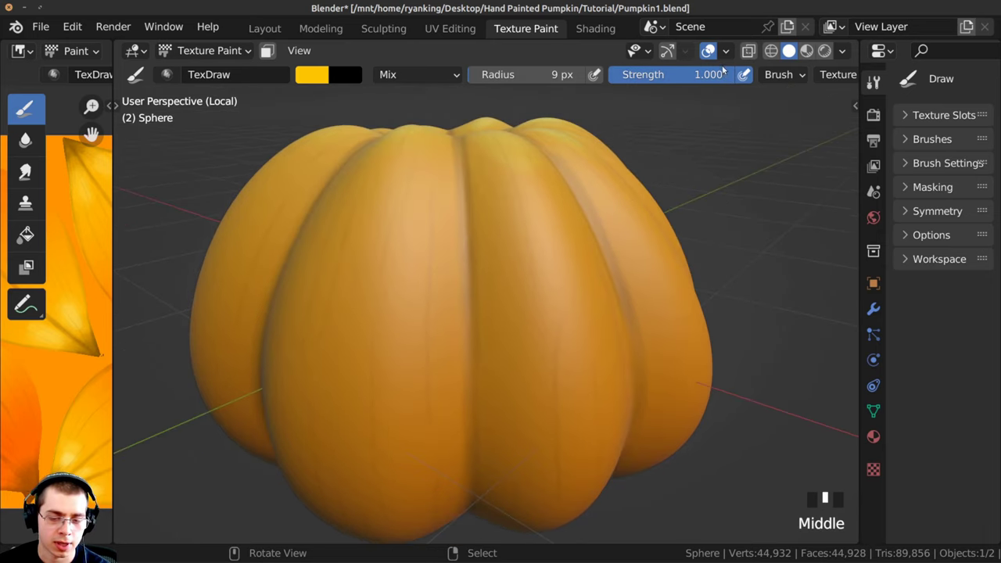
pyautogui.moveTo(722, 76); pyautogui.dragTo(404, 74, button='middle')
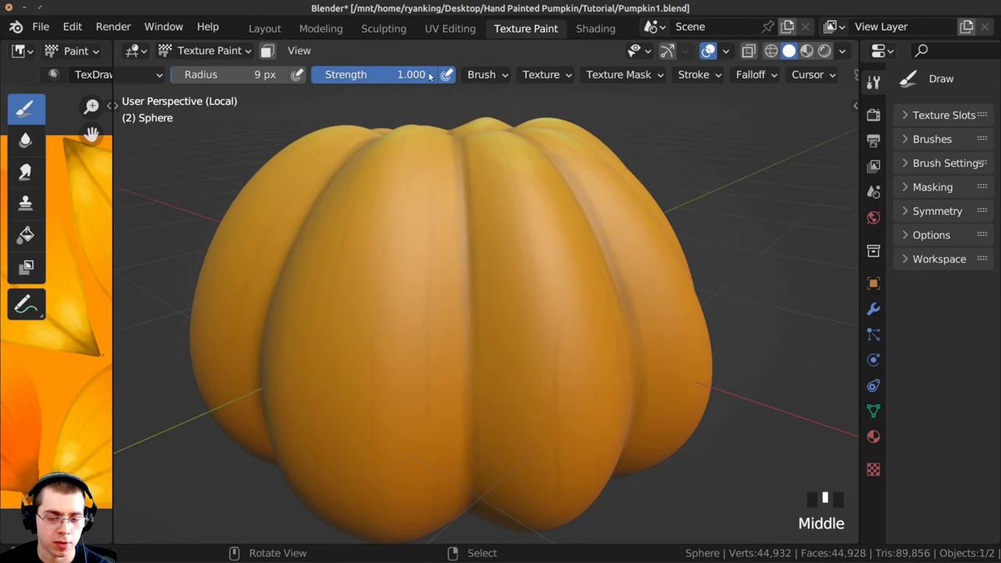
pyautogui.click(694, 75)
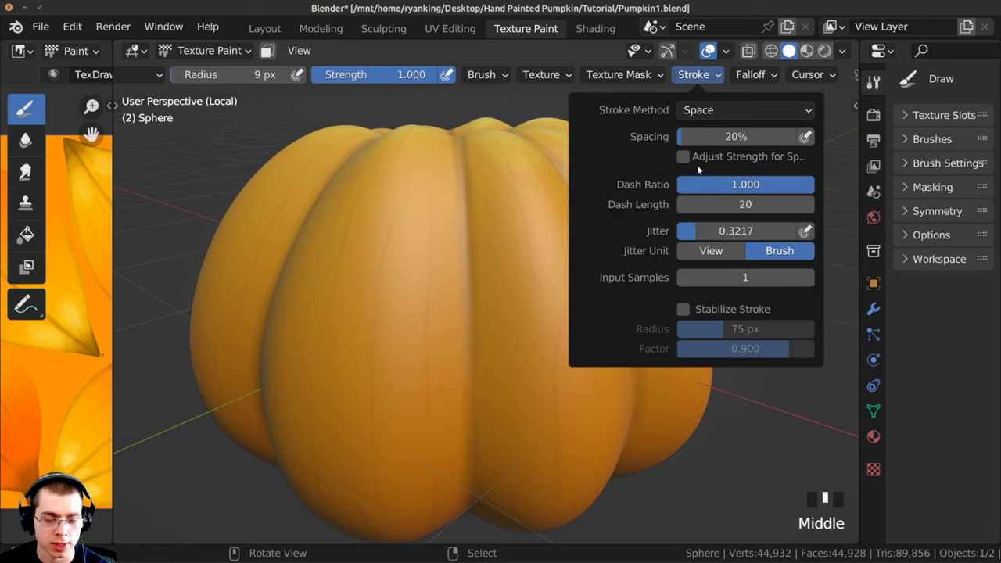
pyautogui.moveTo(691, 139); pyautogui.dragTo(752, 141)
pyautogui.click(713, 141)
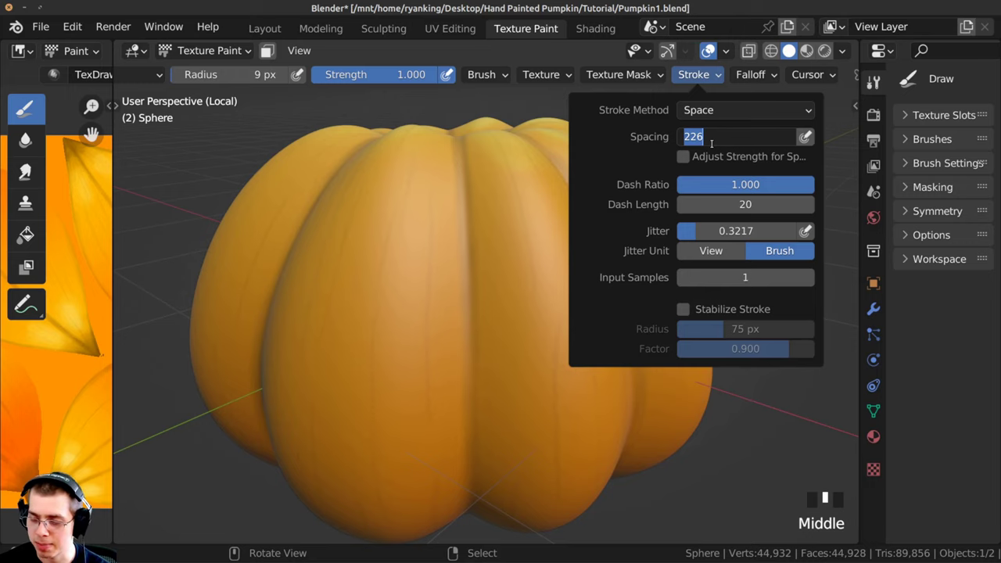
pyautogui.write('800')
pyautogui.press('Return')
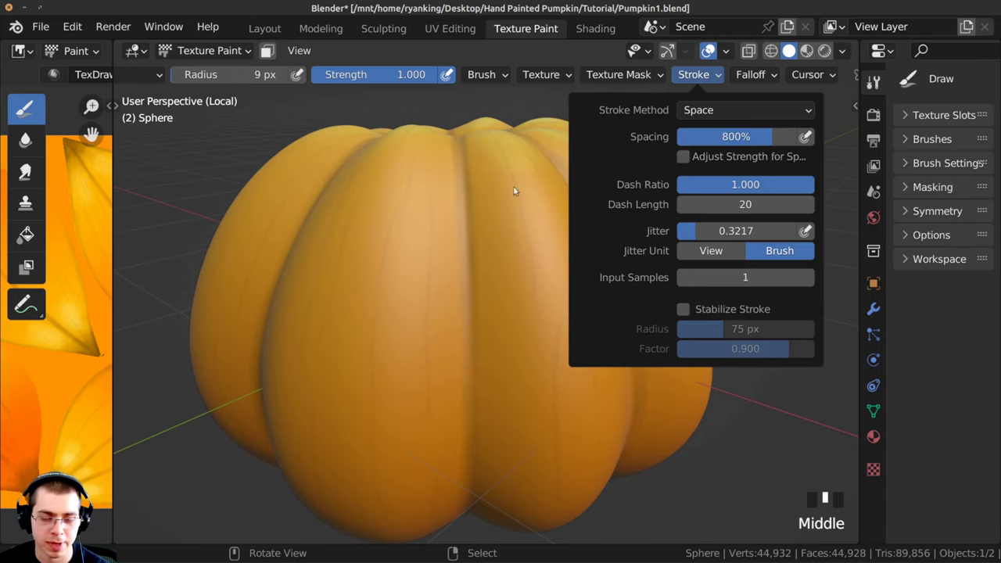
# Try a run of widely spaced yellow dots across the two front ribs and undo it.
pyautogui.moveTo(464, 250); pyautogui.dragTo(430, 252, button='middle')
pyautogui.moveTo(483, 234)
pyautogui.mouseDown()
pyautogui.moveTo(552, 325)
pyautogui.moveTo(496, 373)
pyautogui.moveTo(446, 198)
pyautogui.moveTo(407, 269)
pyautogui.moveTo(397, 382)
pyautogui.moveTo(295, 261)
pyautogui.moveTo(326, 219)
pyautogui.moveTo(360, 253)
pyautogui.moveTo(407, 348)
pyautogui.mouseUp()
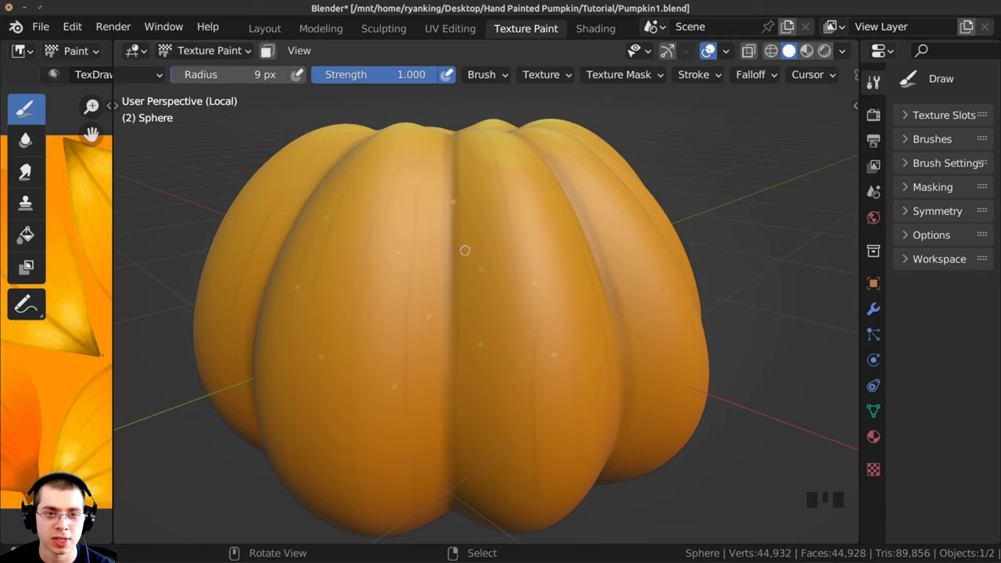
pyautogui.hotkey('ctrl', 'z')
# Raise the stroke jitter to about 0.77 and scatter yellow specks over the front ribs.
pyautogui.moveTo(469, 302); pyautogui.dragTo(454, 276, button='middle')
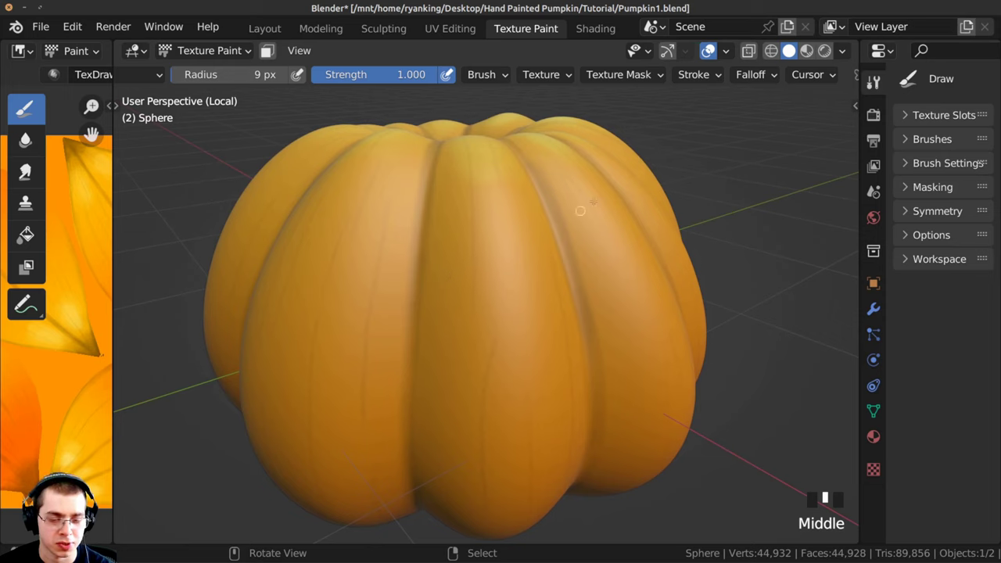
pyautogui.click(689, 79)
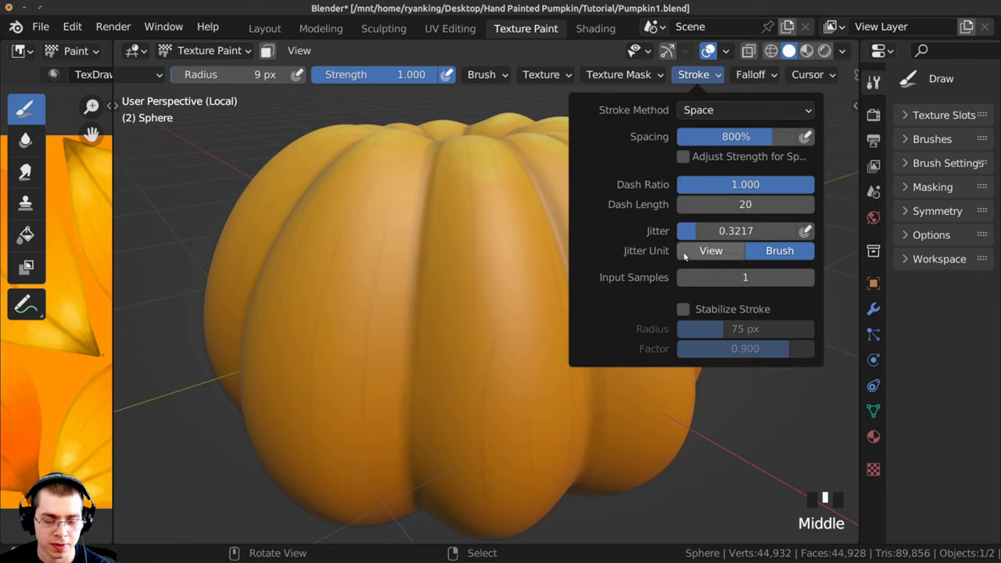
pyautogui.moveTo(699, 231); pyautogui.dragTo(734, 238)
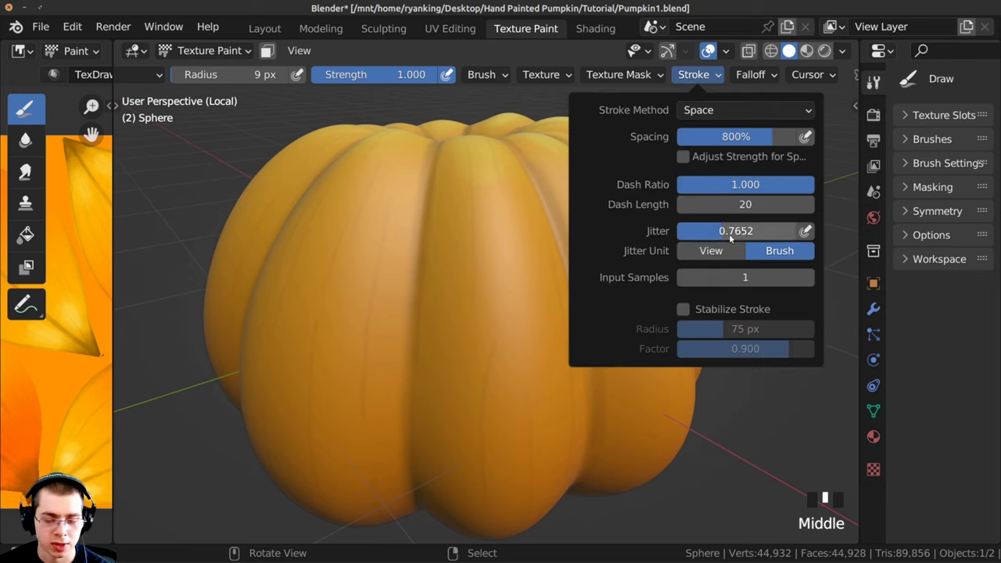
pyautogui.moveTo(460, 243); pyautogui.dragTo(419, 253, button='middle')
pyautogui.moveTo(438, 216)
pyautogui.mouseDown()
pyautogui.moveTo(486, 225)
pyautogui.moveTo(431, 261)
pyautogui.moveTo(529, 393)
pyautogui.moveTo(445, 356)
pyautogui.moveTo(307, 347)
pyautogui.moveTo(401, 183)
pyautogui.moveTo(505, 231)
pyautogui.moveTo(443, 334)
pyautogui.mouseUp()
pyautogui.moveTo(442, 336); pyautogui.dragTo(398, 303, button='middle')
pyautogui.click(504, 226)
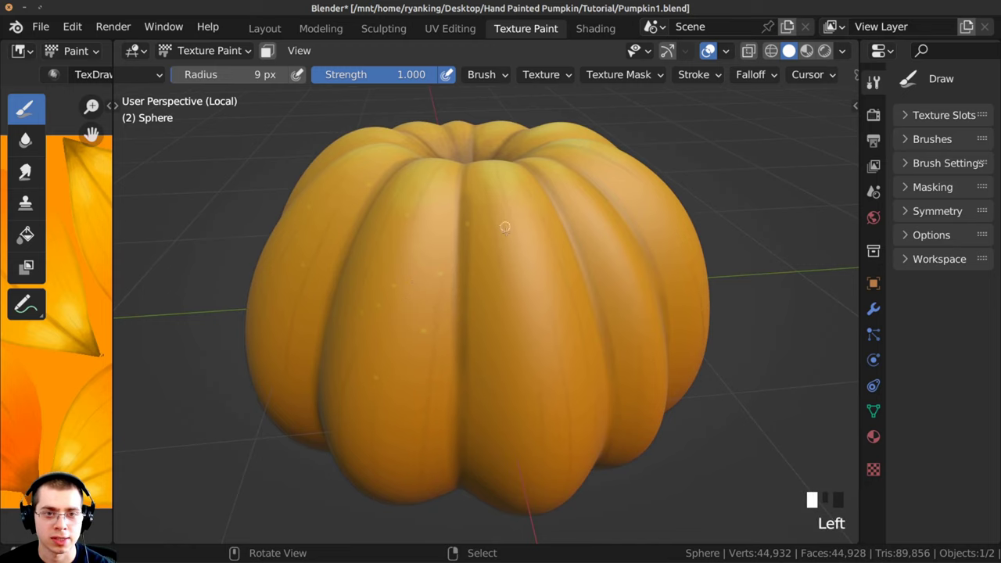
# Reduce the brush radius to 6 px and scatter smaller yellow specks over further ribs around the pumpkin.
pyautogui.keyDown('ctrl'); pyautogui.moveTo(504, 227); pyautogui.dragTo(494, 244, button='middle'); pyautogui.keyUp('ctrl')
pyautogui.press('f')
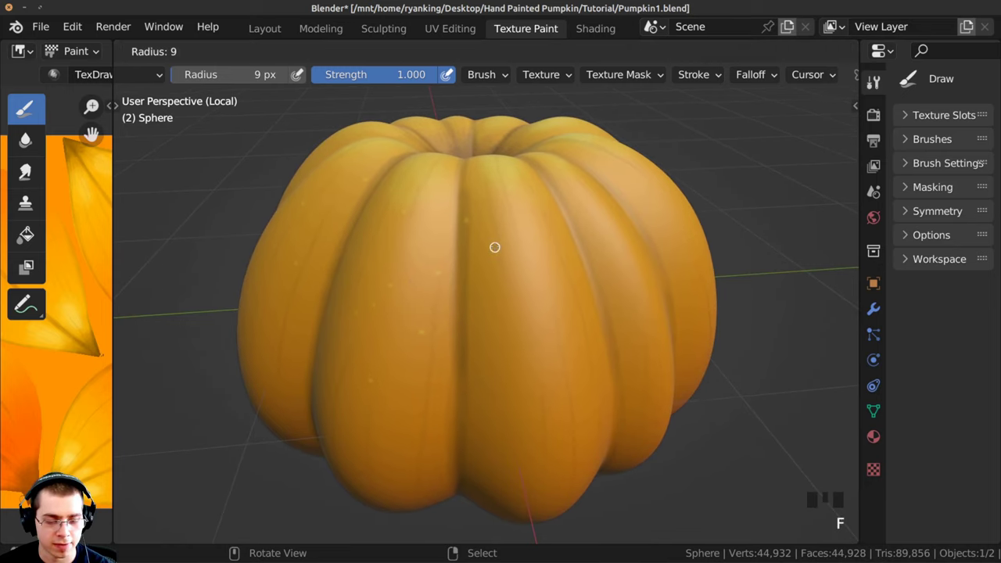
pyautogui.click(492, 247)
pyautogui.click(514, 240)
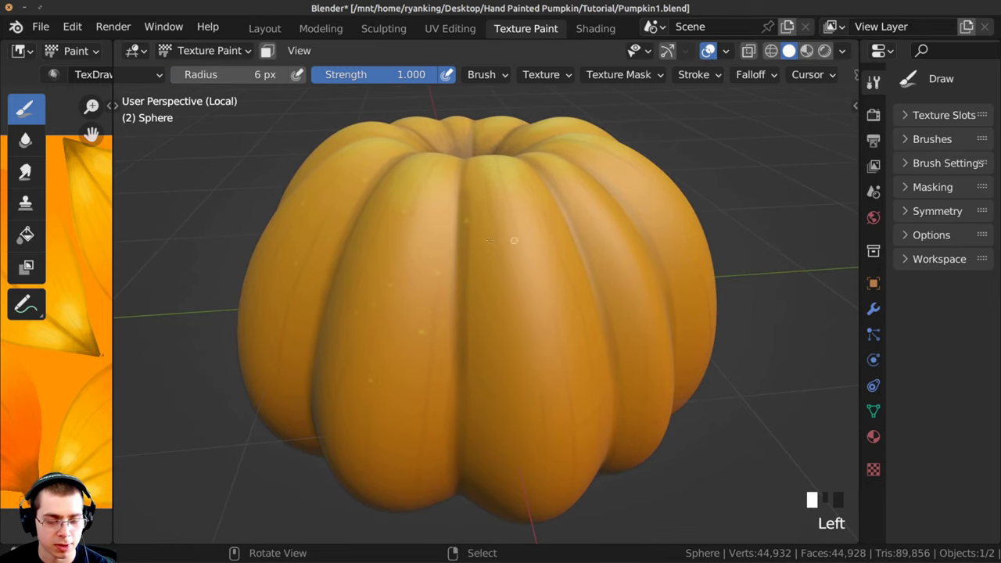
pyautogui.moveTo(558, 383); pyautogui.dragTo(437, 279, button='middle')
pyautogui.click(437, 279)
pyautogui.moveTo(425, 363); pyautogui.dragTo(469, 297, button='middle')
pyautogui.click(501, 258)
pyautogui.moveTo(500, 407); pyautogui.dragTo(490, 243, button='middle')
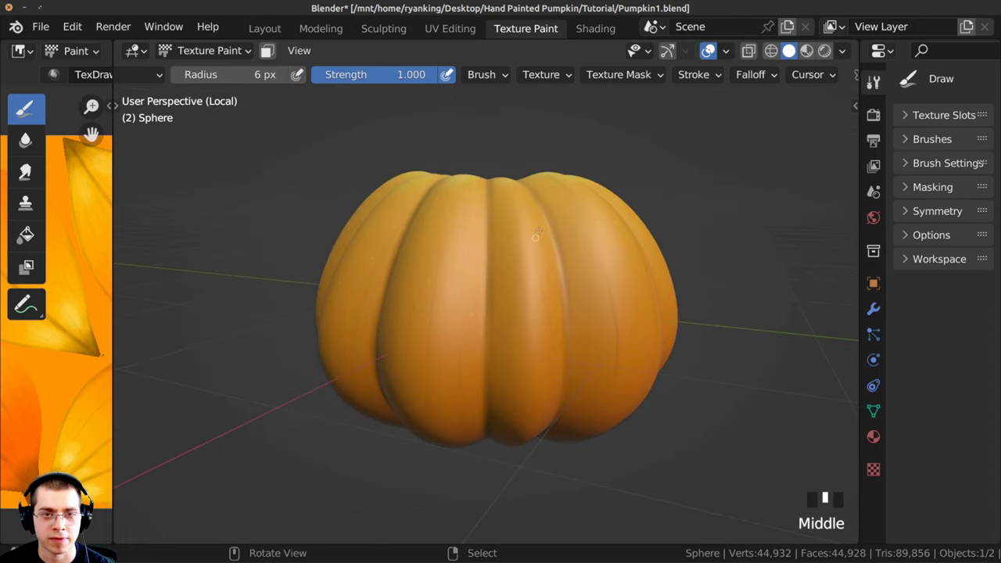
# Scatter small yellow specks down the narrow front rib and its neighbours, reaching their lower ends.
pyautogui.click(491, 243)
pyautogui.moveTo(536, 375); pyautogui.dragTo(512, 289, button='middle')
pyautogui.click(513, 289)
pyautogui.moveTo(451, 368); pyautogui.dragTo(469, 270, button='middle')
pyautogui.click(538, 304)
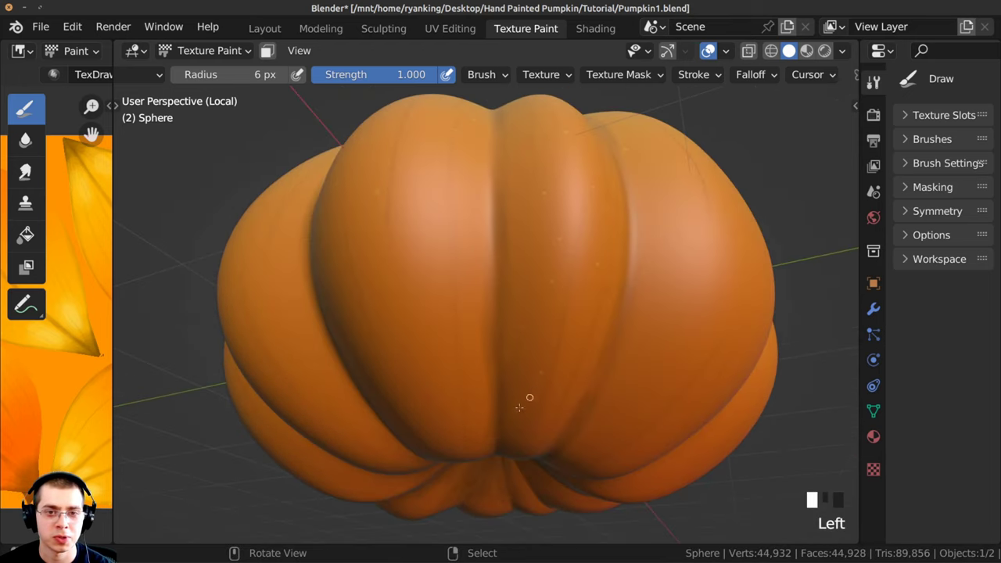
# Scatter small yellow specks over the upper halves of the next ribs, just below the stem hollow.
pyautogui.keyDown('ctrl'); pyautogui.moveTo(481, 344); pyautogui.dragTo(500, 398, button='middle'); pyautogui.keyUp('ctrl')
pyautogui.click(479, 205)
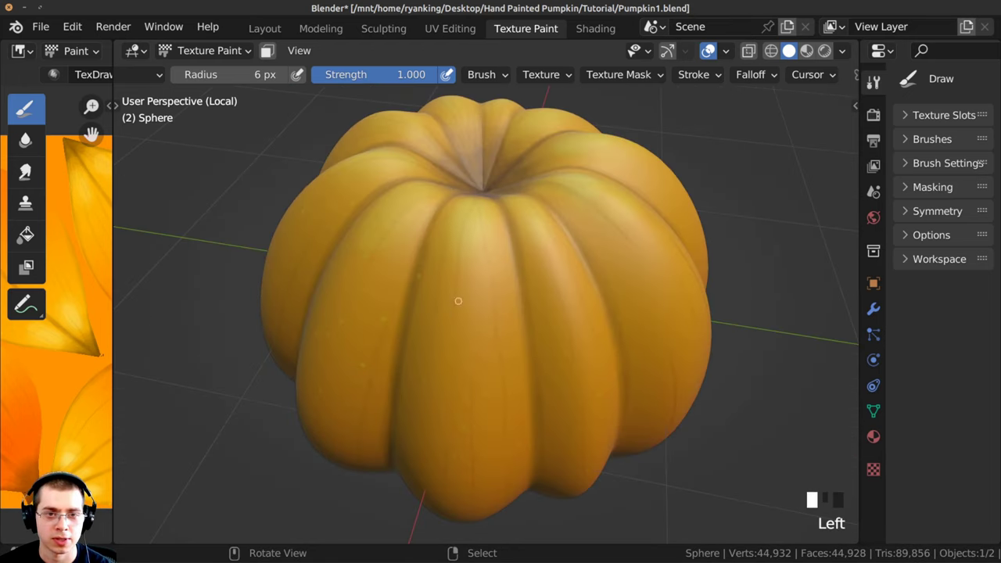
pyautogui.click(437, 265)
pyautogui.moveTo(453, 305)
pyautogui.mouseDown(button='middle')
pyautogui.moveTo(492, 305)
pyautogui.moveTo(453, 293)
pyautogui.moveTo(477, 262)
pyautogui.mouseUp(button='middle')
pyautogui.click(468, 259)
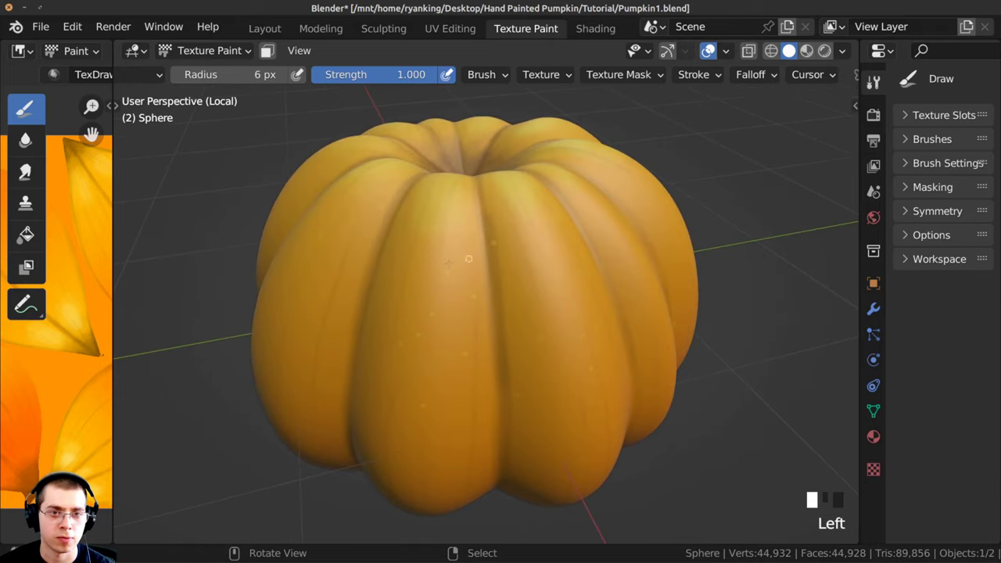
pyautogui.moveTo(416, 339); pyautogui.dragTo(460, 226, button='middle')
pyautogui.click(461, 227)
# Continue the small yellow specks down the middle and lower parts of the adjoining ribs, towards the pumpkin's base.
pyautogui.moveTo(420, 304); pyautogui.dragTo(474, 286, button='middle')
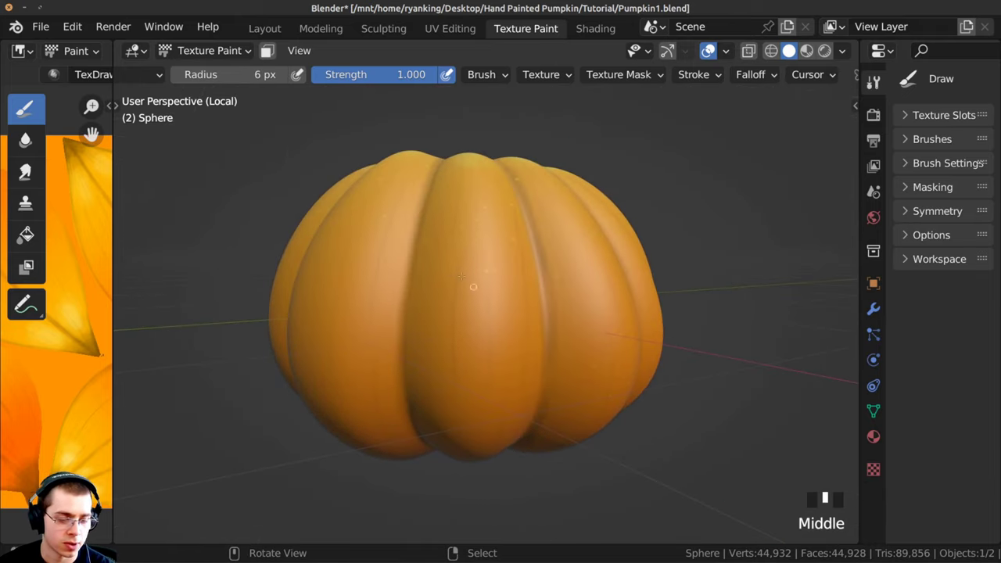
pyautogui.click(481, 244)
pyautogui.moveTo(498, 318); pyautogui.dragTo(501, 279, button='middle')
pyautogui.click(479, 275)
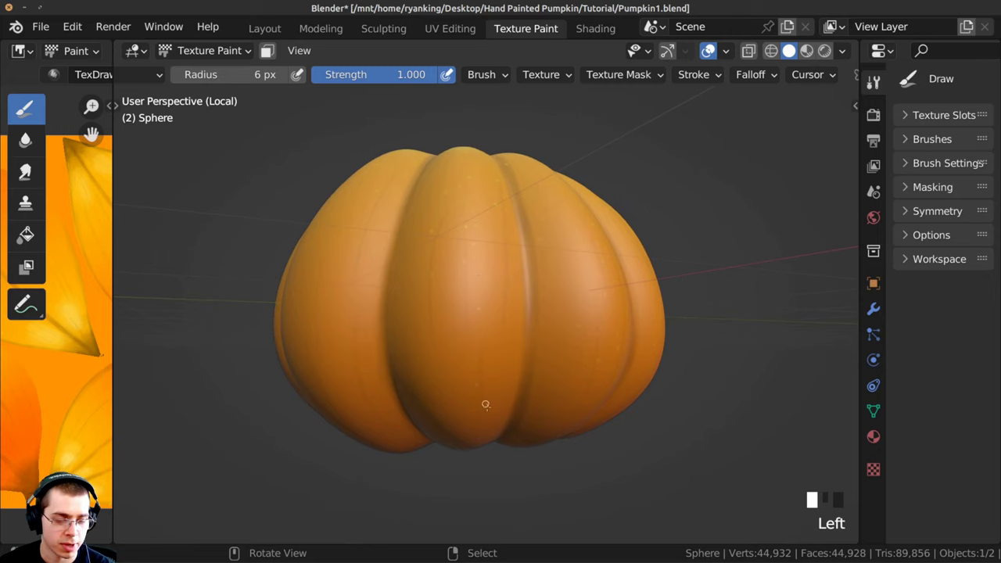
pyautogui.moveTo(425, 359)
pyautogui.mouseDown(button='middle')
pyautogui.moveTo(458, 333)
pyautogui.moveTo(453, 255)
pyautogui.mouseUp(button='middle')
pyautogui.click(490, 274)
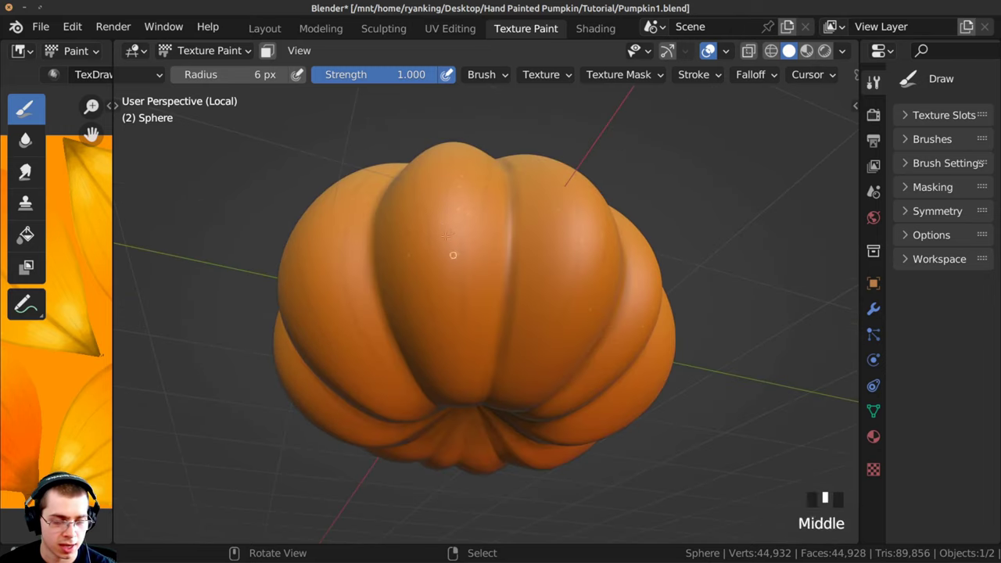
pyautogui.click(460, 324)
pyautogui.moveTo(449, 333); pyautogui.dragTo(507, 321, button='middle')
pyautogui.click(518, 320)
pyautogui.click(507, 321)
# Scatter small yellow specks over the wide rib with the long dark streak, from its top down its side.
pyautogui.moveTo(515, 263); pyautogui.dragTo(430, 302, button='middle')
pyautogui.click(534, 218)
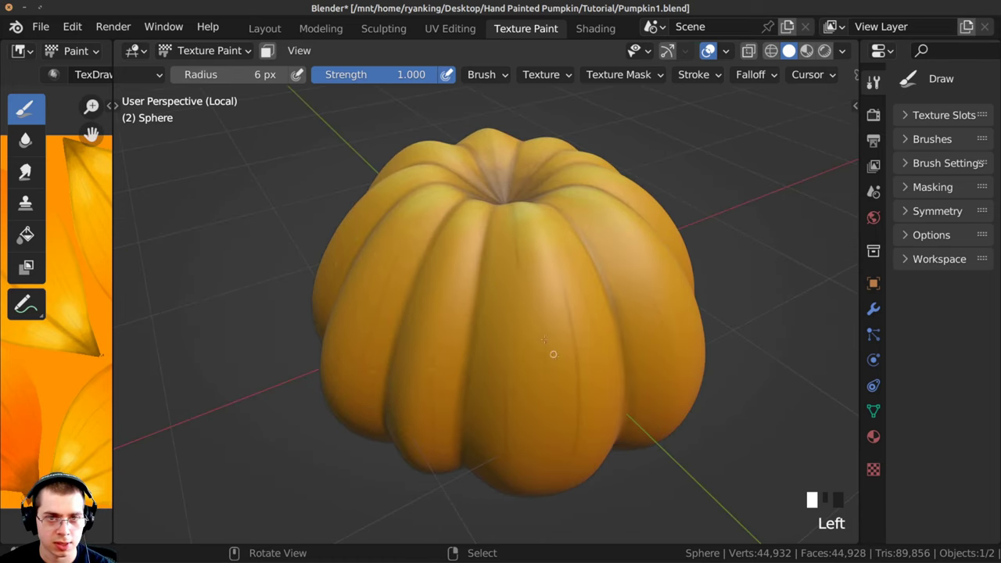
pyautogui.moveTo(552, 353); pyautogui.dragTo(513, 258, button='middle')
pyautogui.click(512, 258)
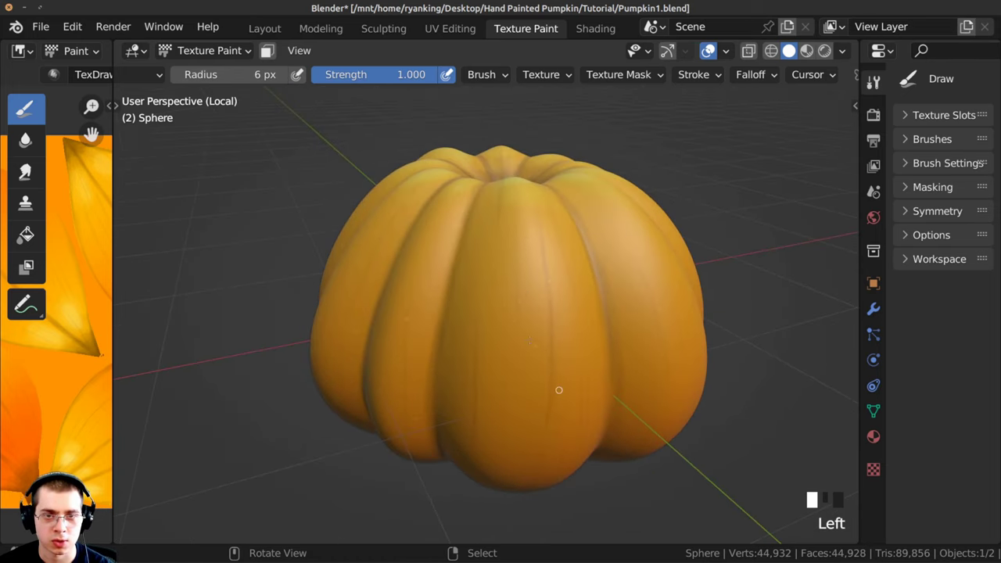
pyautogui.click(527, 312)
pyautogui.moveTo(558, 389); pyautogui.dragTo(504, 317, button='middle')
pyautogui.click(532, 259)
pyautogui.click(544, 278)
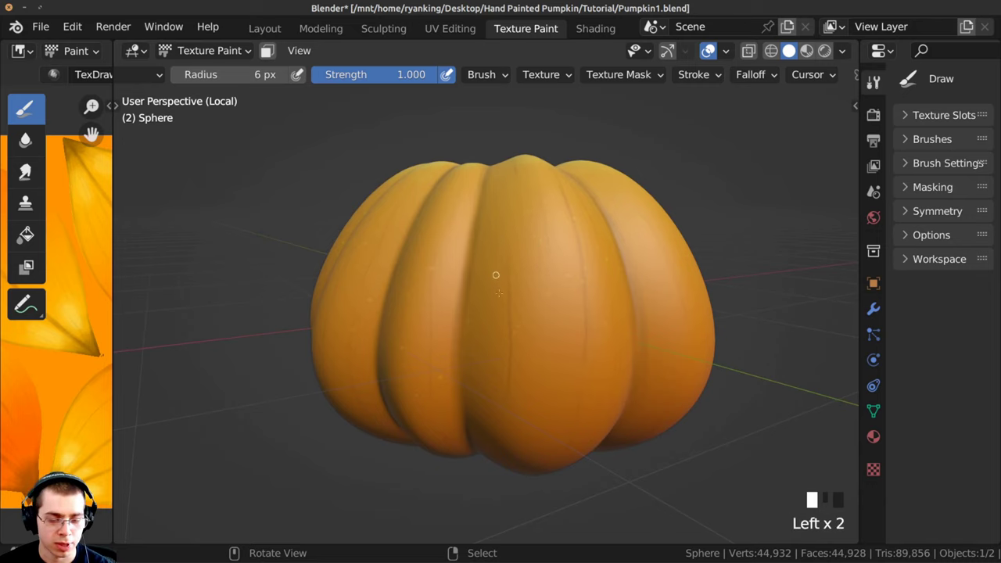
pyautogui.moveTo(535, 381); pyautogui.dragTo(521, 361, button='middle')
pyautogui.click(553, 313)
pyautogui.click(565, 293)
# Fill the lower half of the wide streaked rib and the rib beside it with scattered small yellow specks.
pyautogui.moveTo(565, 292); pyautogui.dragTo(555, 249, button='middle')
pyautogui.click(540, 268)
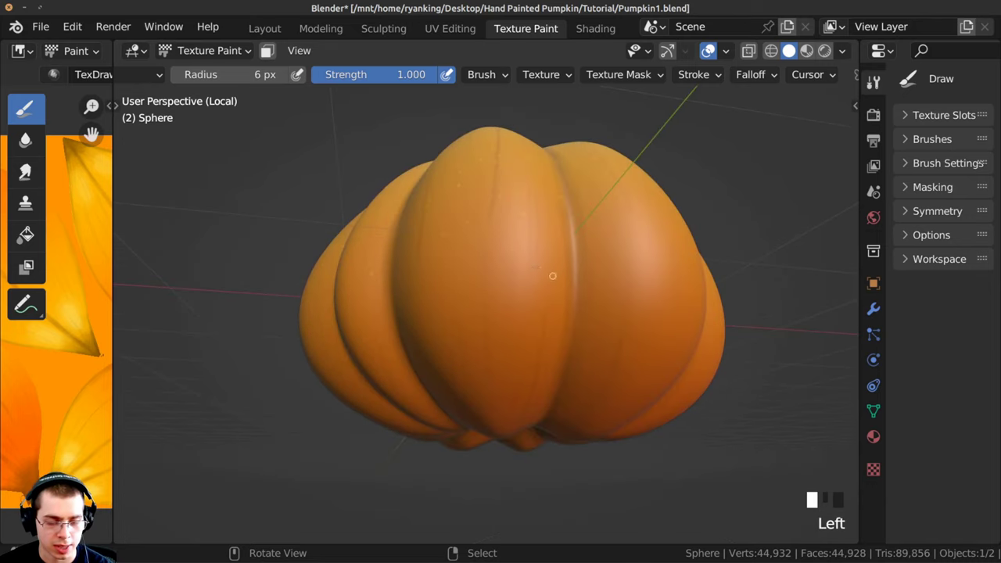
pyautogui.moveTo(452, 295); pyautogui.dragTo(440, 261, button='middle')
pyautogui.click(462, 261)
pyautogui.click(511, 290)
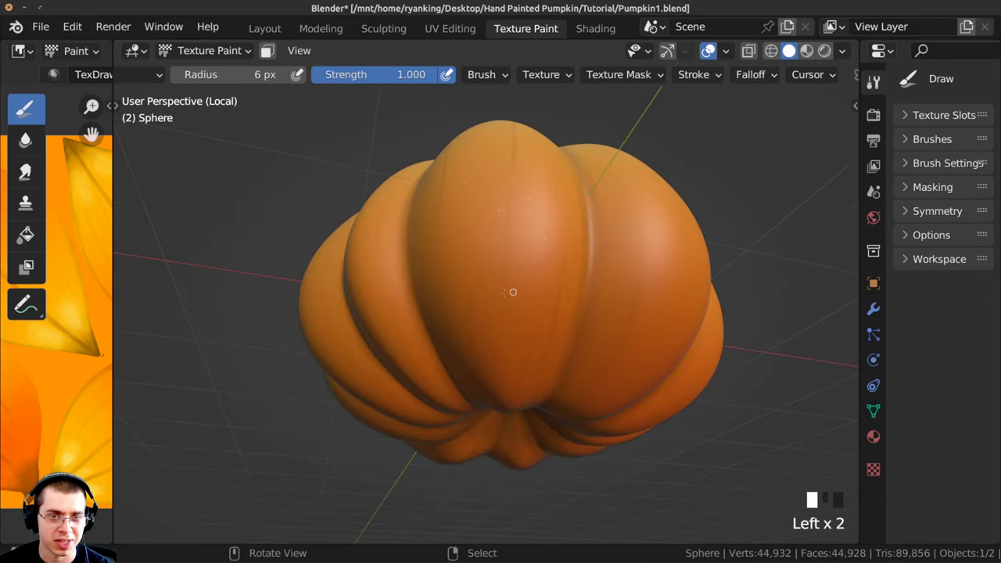
pyautogui.click(475, 308)
pyautogui.click(439, 255)
pyautogui.click(474, 210)
pyautogui.moveTo(462, 260); pyautogui.dragTo(520, 251, button='middle')
pyautogui.click(520, 251)
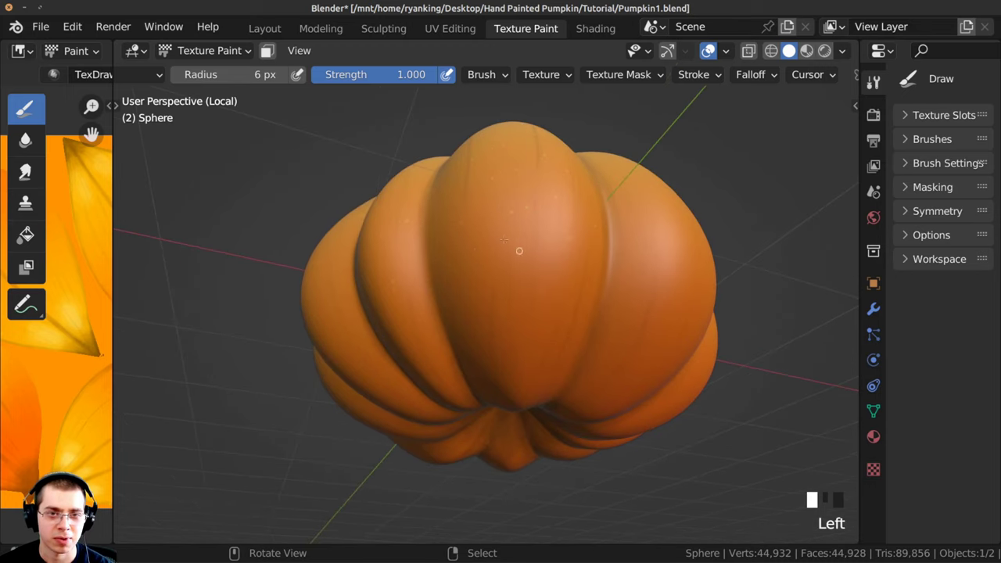
pyautogui.click(533, 265)
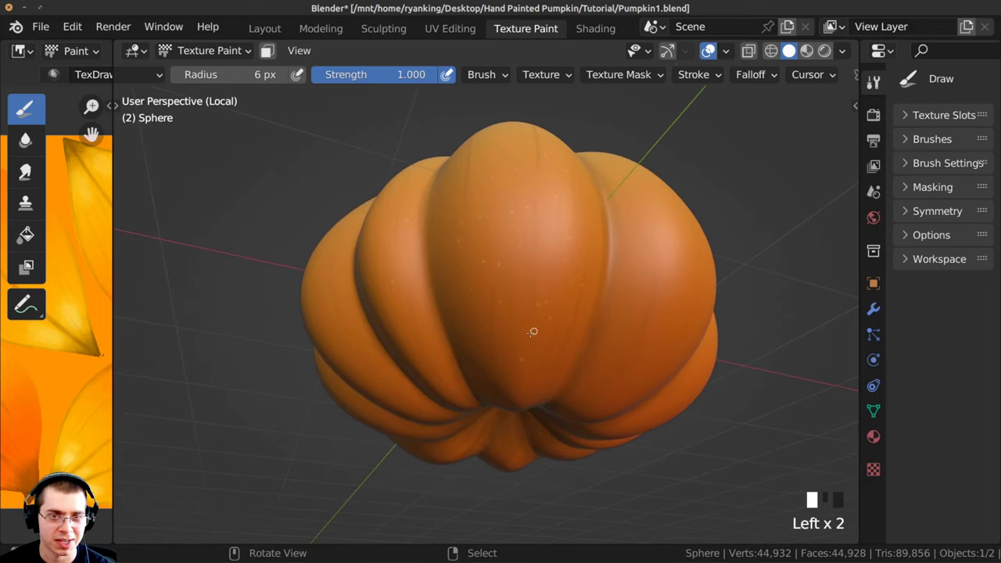
# Dot small yellow specks over the upper parts of the following broad ribs around the pumpkin.
pyautogui.moveTo(533, 333); pyautogui.dragTo(494, 375, button='middle')
pyautogui.click(493, 292)
pyautogui.moveTo(478, 194)
pyautogui.mouseDown(button='middle')
pyautogui.moveTo(464, 266)
pyautogui.moveTo(522, 320)
pyautogui.mouseUp(button='middle')
pyautogui.click(477, 296)
pyautogui.click(592, 261)
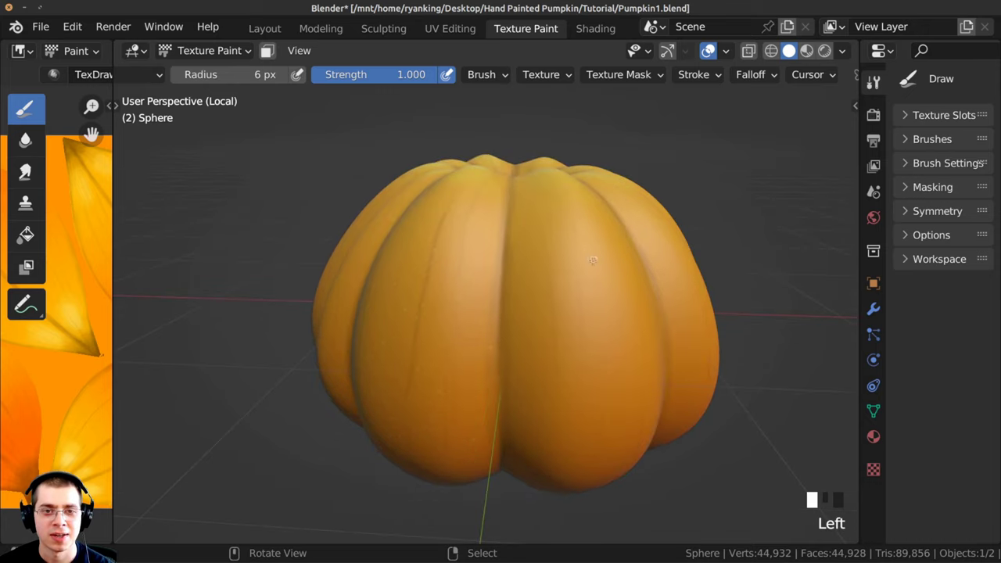
pyautogui.moveTo(550, 384); pyautogui.dragTo(474, 336, button='middle')
pyautogui.click(524, 244)
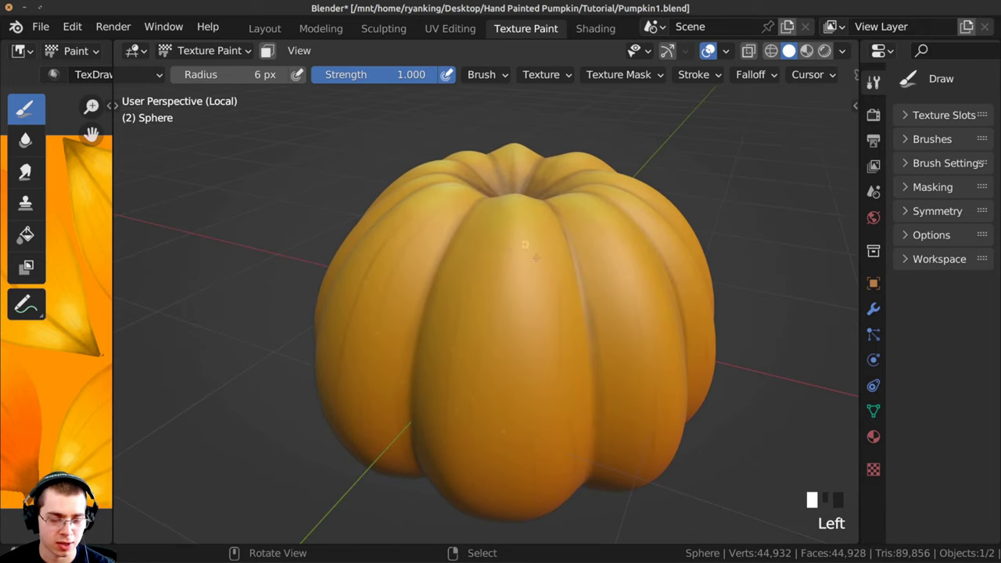
pyautogui.moveTo(501, 388); pyautogui.dragTo(462, 343, button='middle')
pyautogui.click(508, 250)
# Scatter small yellow specks across the middle and lower sides of the same broad ribs.
pyautogui.moveTo(517, 372); pyautogui.dragTo(478, 264, button='middle')
pyautogui.click(477, 264)
pyautogui.click(523, 317)
pyautogui.moveTo(422, 315)
pyautogui.mouseDown(button='middle')
pyautogui.moveTo(523, 316)
pyautogui.moveTo(487, 297)
pyautogui.mouseUp(button='middle')
pyautogui.click(497, 254)
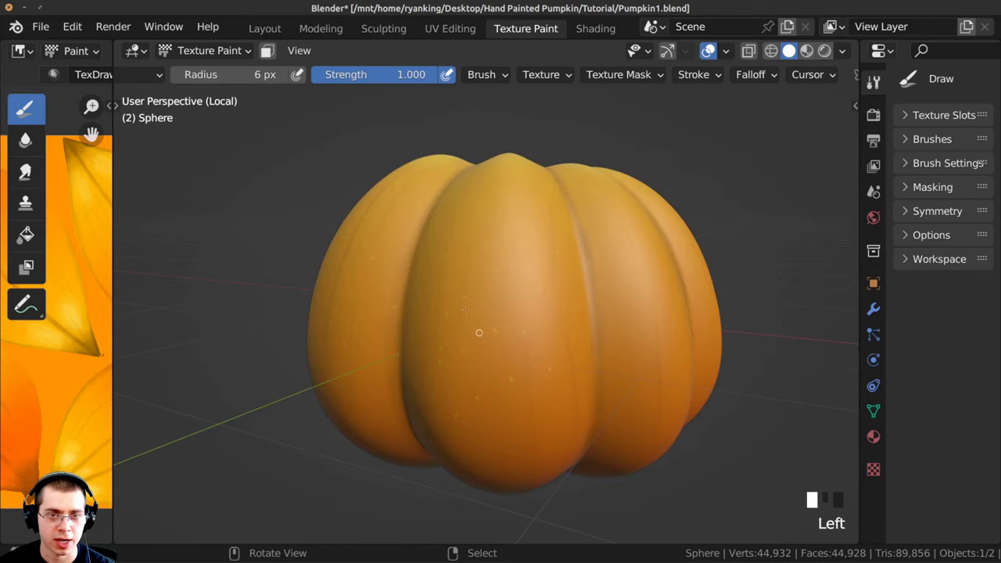
pyautogui.click(504, 309)
pyautogui.moveTo(504, 238); pyautogui.dragTo(469, 227, button='middle')
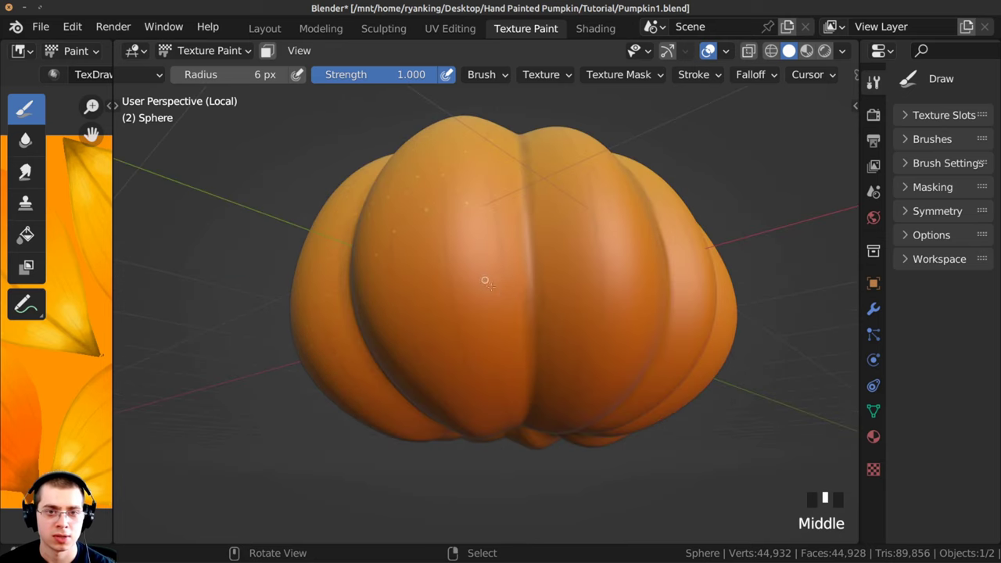
# Paint small yellow speckles with the 6 px brush across the ribs on the pumpkin's lower side and underside.
pyautogui.click(463, 225)
pyautogui.moveTo(430, 279); pyautogui.dragTo(483, 206, button='middle')
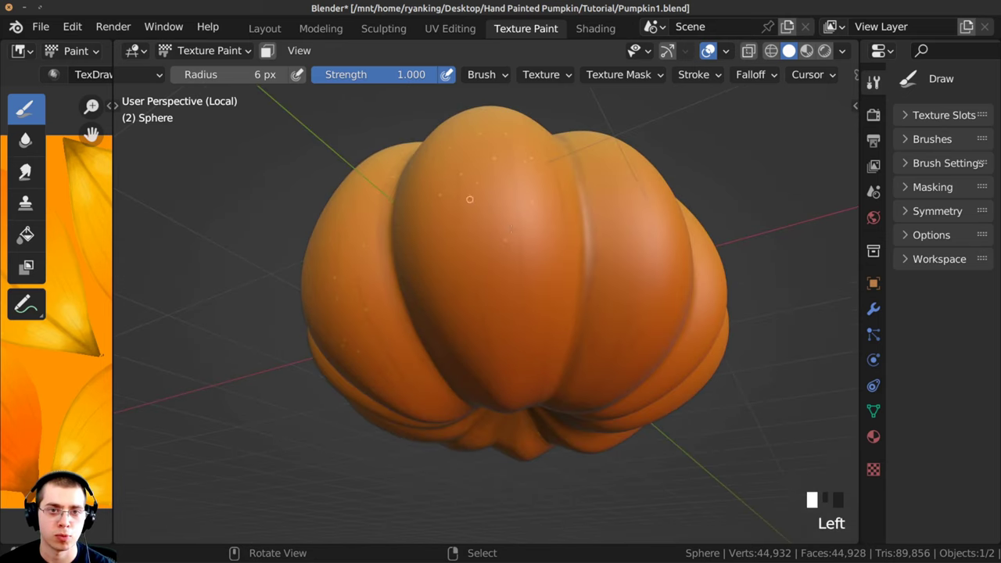
pyautogui.moveTo(447, 237); pyautogui.dragTo(481, 254, button='middle')
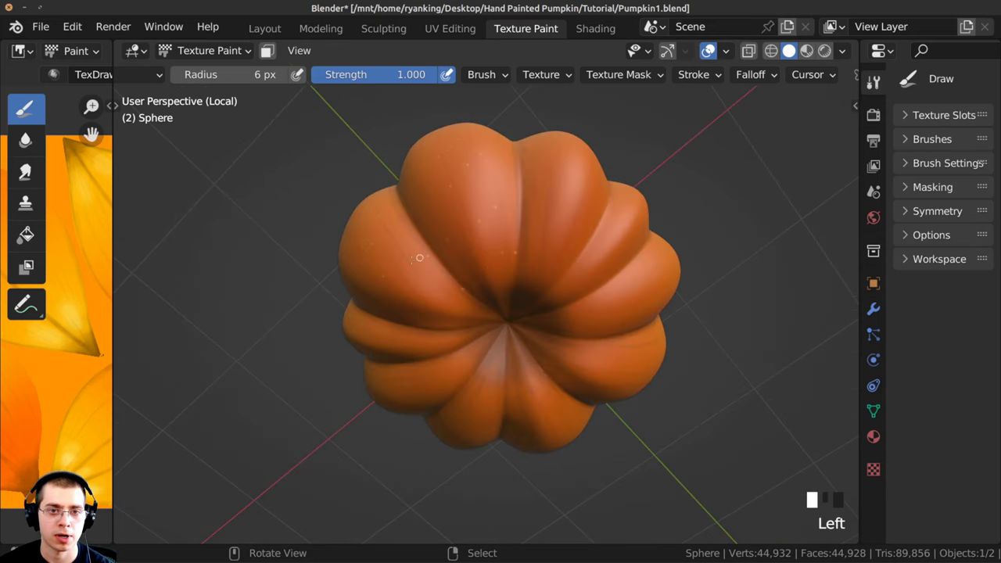
pyautogui.moveTo(423, 288)
pyautogui.mouseDown(button='middle')
pyautogui.moveTo(472, 235)
pyautogui.moveTo(508, 258)
pyautogui.mouseUp(button='middle')
pyautogui.keyDown('ctrl'); pyautogui.moveTo(516, 274); pyautogui.dragTo(526, 215, button='middle'); pyautogui.keyUp('ctrl')
pyautogui.click(585, 236)
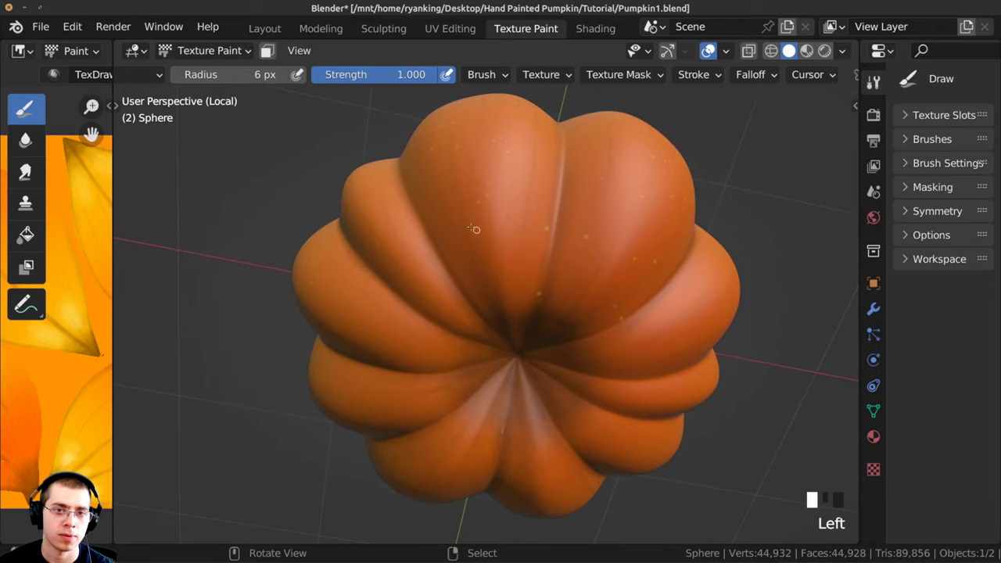
pyautogui.click(445, 290)
pyautogui.moveTo(495, 299); pyautogui.dragTo(530, 248, button='middle')
pyautogui.click(530, 226)
pyautogui.click(498, 238)
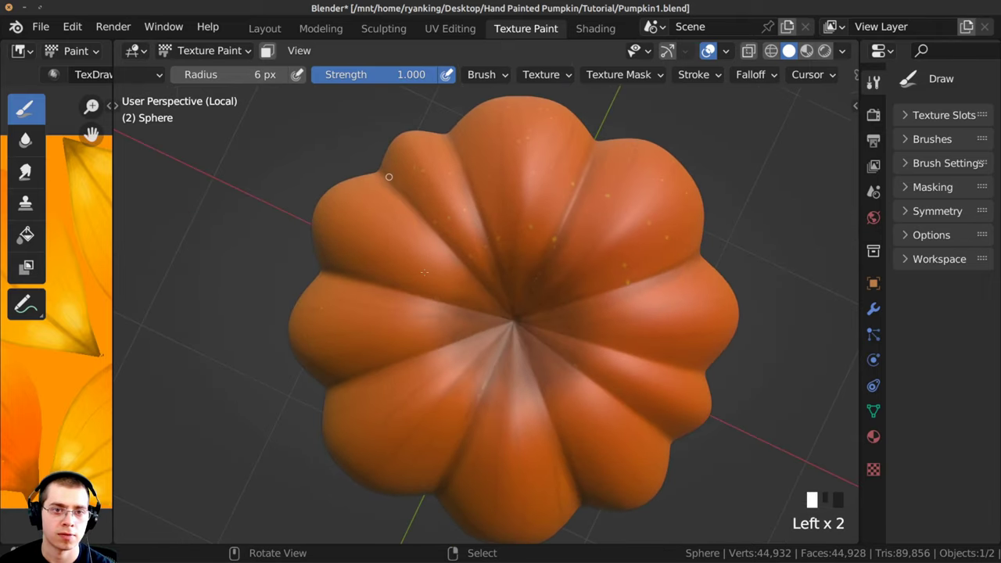
pyautogui.moveTo(424, 272); pyautogui.dragTo(367, 328)
pyautogui.keyDown('ctrl'); pyautogui.moveTo(392, 308); pyautogui.dragTo(438, 340, button='middle'); pyautogui.keyUp('ctrl')
pyautogui.keyDown('shift'); pyautogui.moveTo(449, 320); pyautogui.dragTo(469, 235, button='middle'); pyautogui.keyUp('shift')
pyautogui.moveTo(470, 241); pyautogui.dragTo(435, 251)
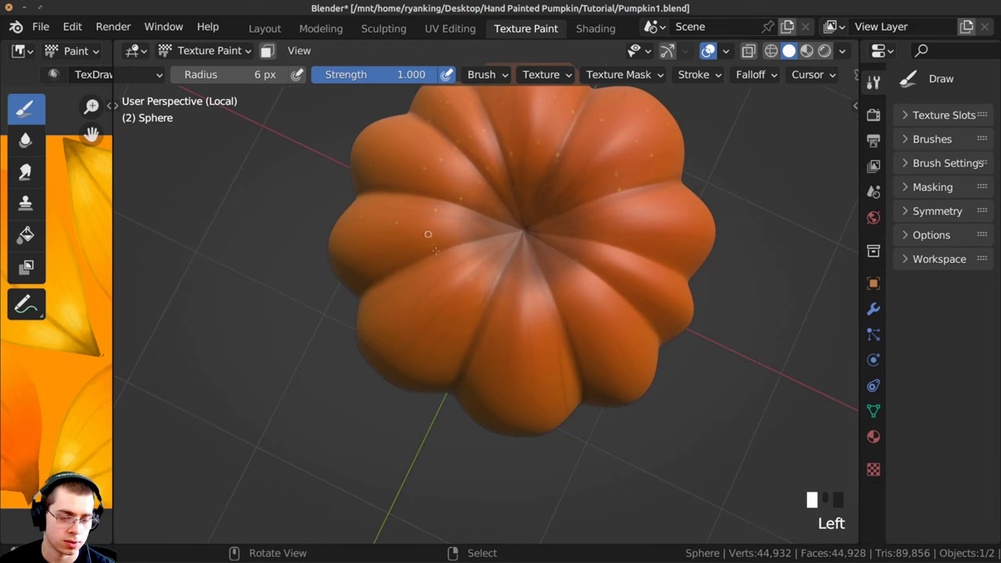
pyautogui.moveTo(427, 234); pyautogui.dragTo(448, 227, button='middle')
pyautogui.click(409, 290)
pyautogui.click(449, 226)
# Add more small yellow speckles along the outer side ribs of the pumpkin, from mid-height down to the base.
pyautogui.moveTo(427, 281); pyautogui.dragTo(433, 236, button='middle')
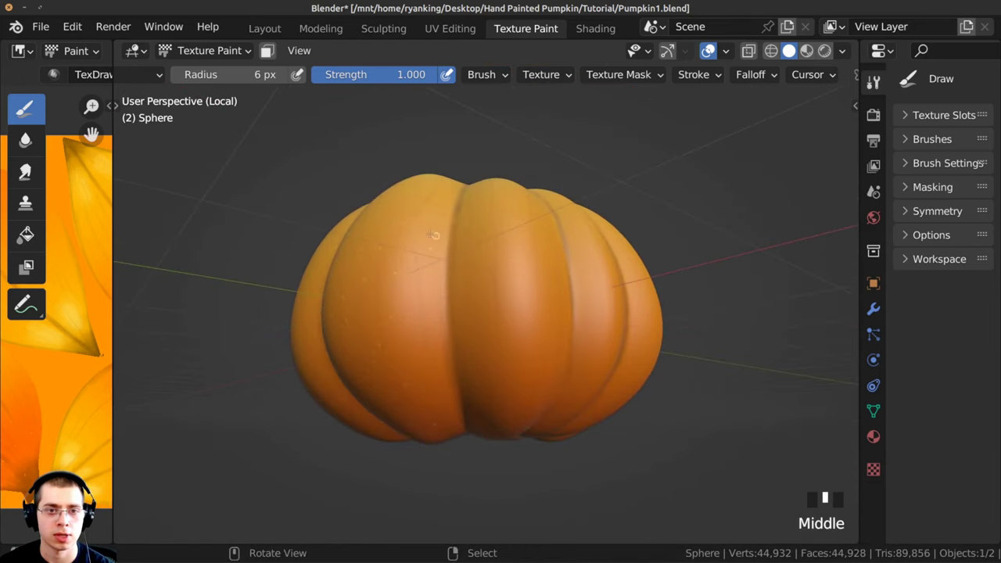
pyautogui.moveTo(433, 314)
pyautogui.mouseDown()
pyautogui.moveTo(454, 351)
pyautogui.moveTo(460, 408)
pyautogui.mouseUp()
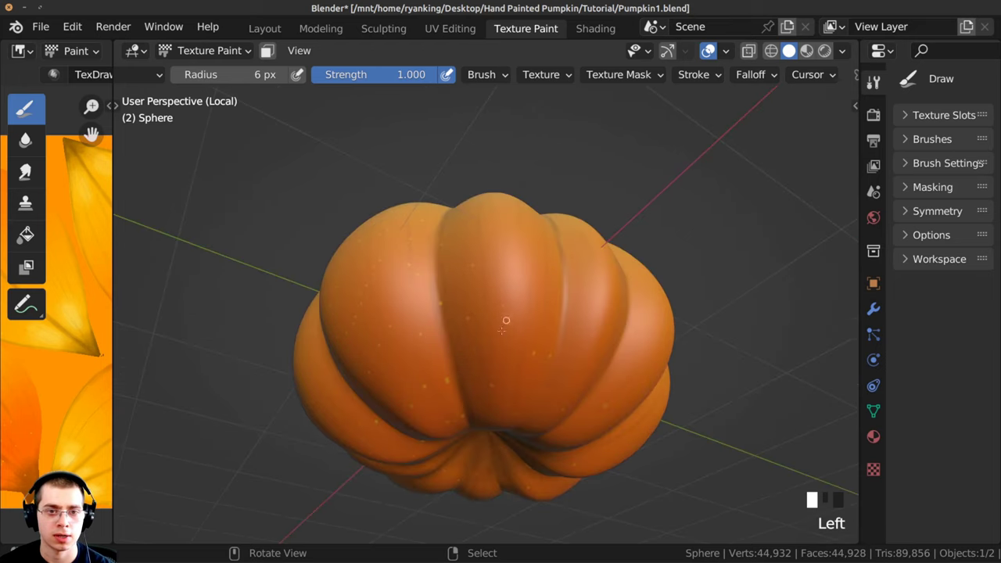
pyautogui.click(562, 314)
pyautogui.moveTo(506, 320); pyautogui.dragTo(524, 306, button='middle')
pyautogui.click(525, 246)
pyautogui.click(523, 274)
pyautogui.click(469, 286)
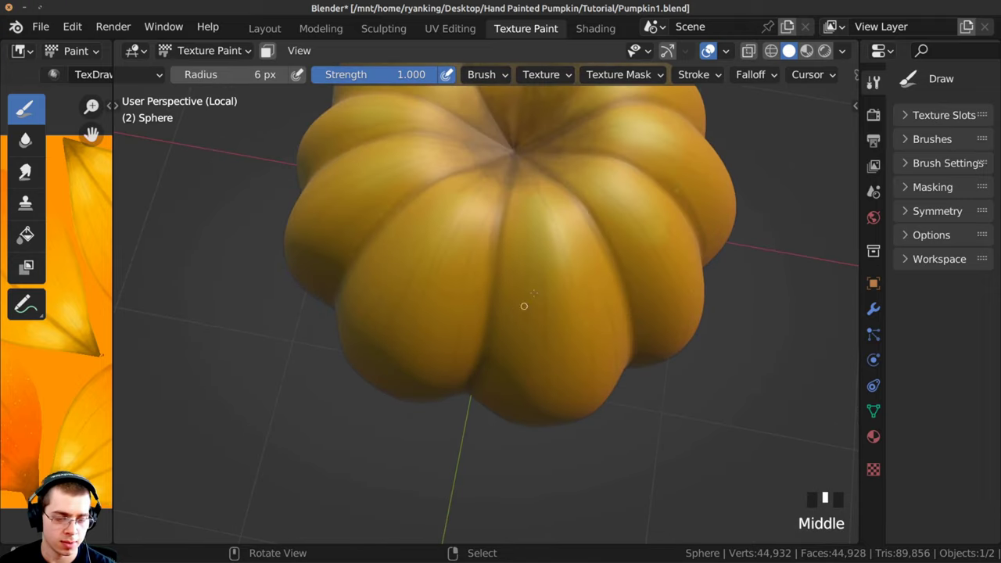
# Dab a few yellow speckles onto the ribs around the top of the pumpkin.
pyautogui.click(492, 244)
pyautogui.moveTo(492, 244); pyautogui.dragTo(568, 214, button='middle')
pyautogui.doubleClick(464, 284)
pyautogui.click(540, 196)
pyautogui.click(567, 213)
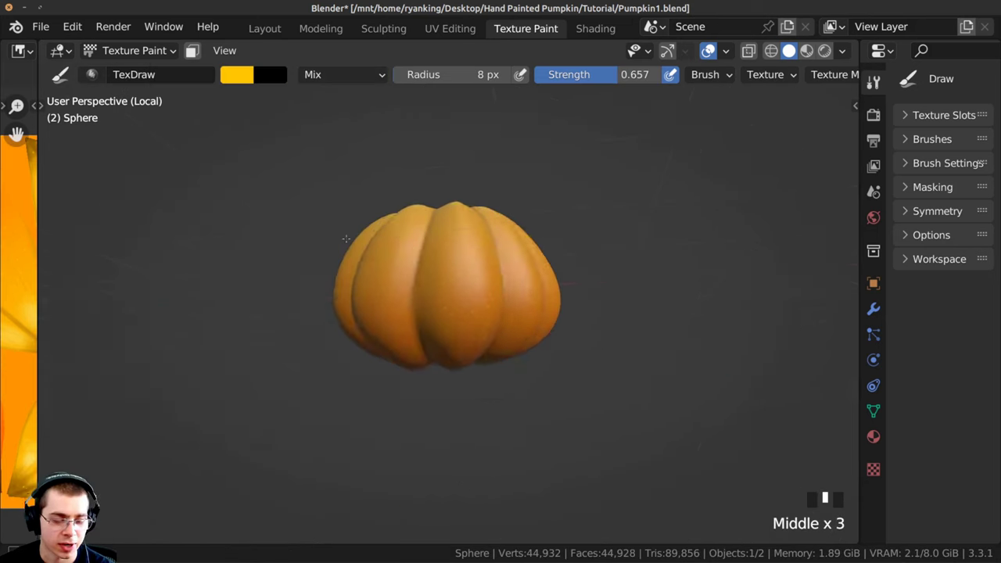
# Widen the image editor and save the painted texture as a PNG, overwriting Pumpkin Color.png in the Tutorial folder.
pyautogui.moveTo(438, 328); pyautogui.dragTo(424, 385, button='middle')
pyautogui.moveTo(384, 326); pyautogui.dragTo(392, 364, button='middle')
pyautogui.keyDown('ctrl'); pyautogui.moveTo(392, 364); pyautogui.dragTo(393, 330, button='middle'); pyautogui.keyUp('ctrl')
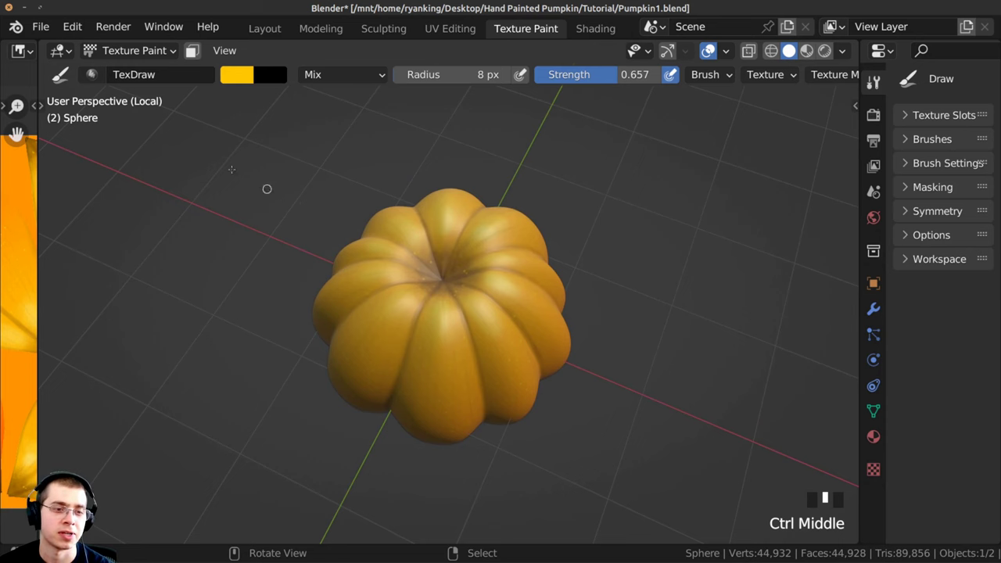
pyautogui.moveTo(38, 142); pyautogui.dragTo(311, 143)
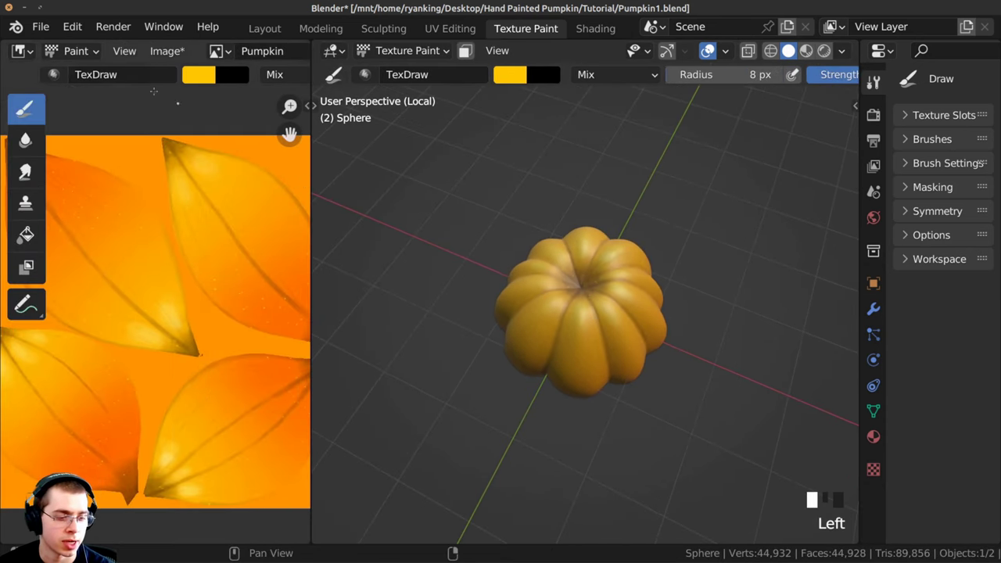
pyautogui.click(161, 52)
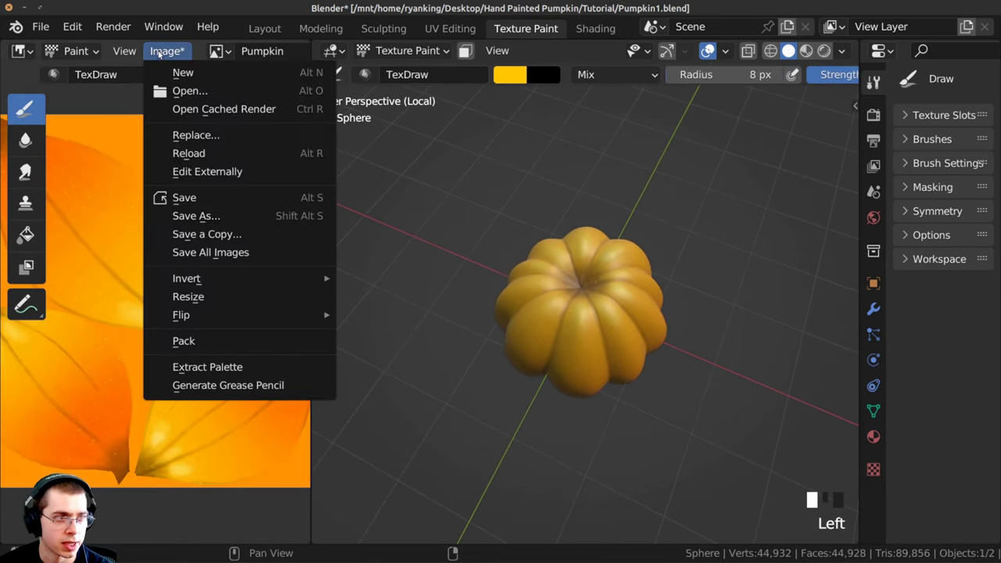
pyautogui.click(185, 218)
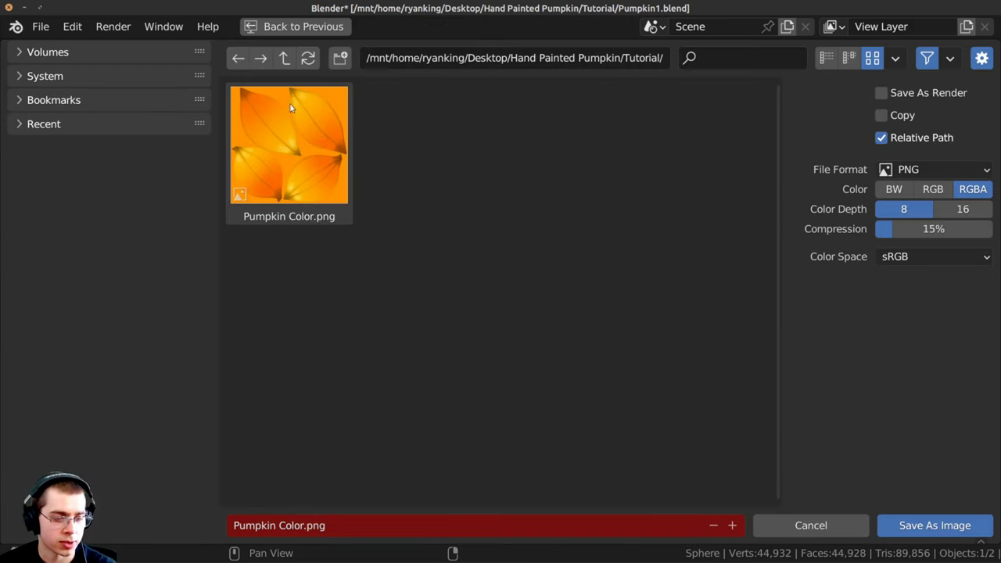
pyautogui.click(889, 527)
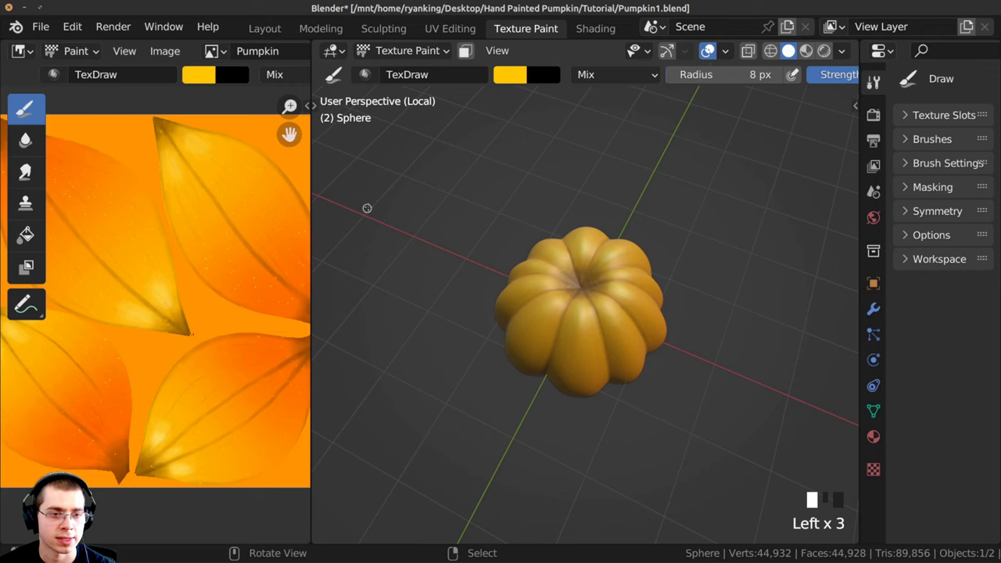
# Switch to the Layout workspace and frame the whole pumpkin with its stem.
pyautogui.moveTo(367, 208); pyautogui.dragTo(484, 239, button='middle')
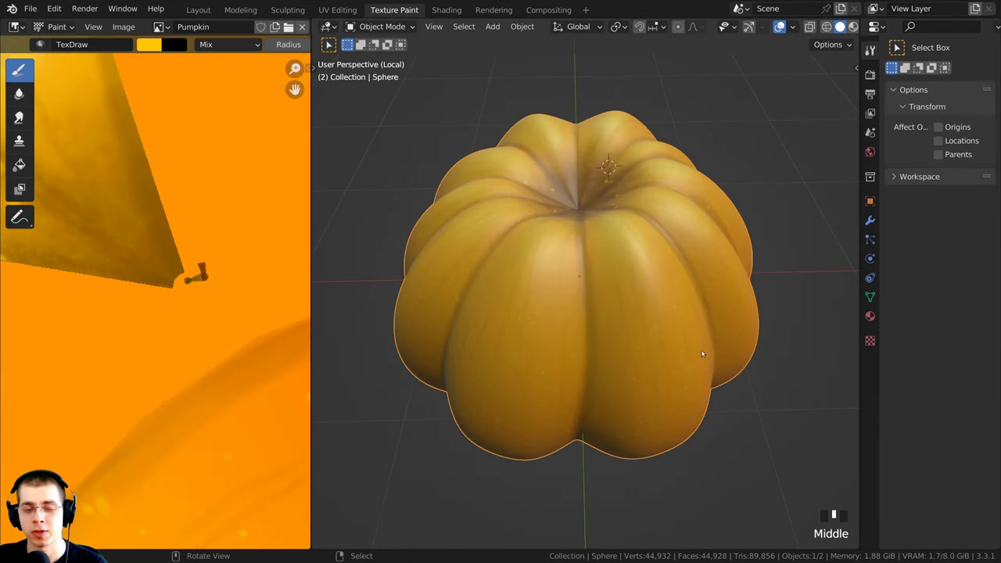
pyautogui.scroll(-1, 548, 296)
pyautogui.moveTo(548, 296); pyautogui.dragTo(526, 290, button='middle')
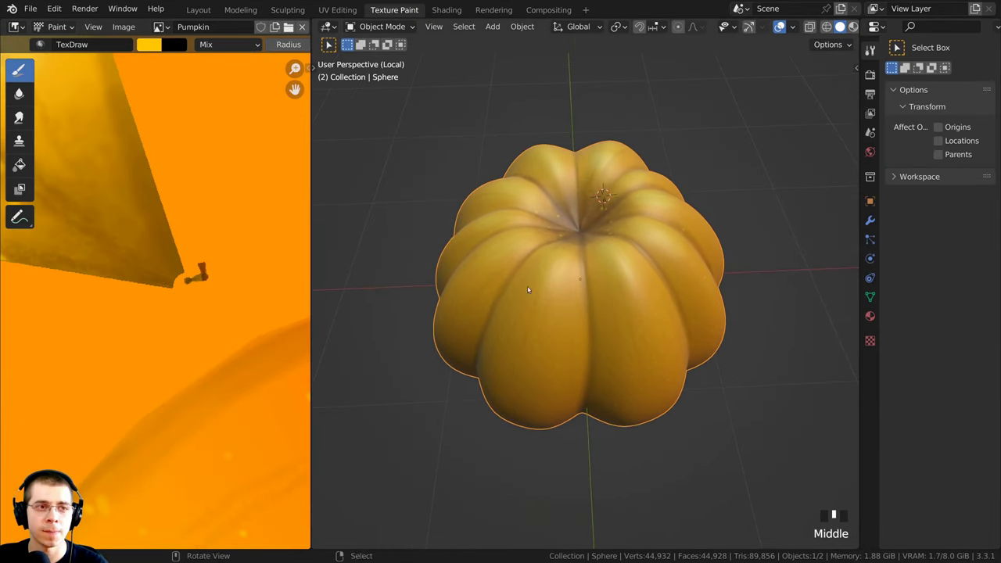
pyautogui.click(198, 10)
pyautogui.keyDown('shift'); pyautogui.moveTo(270, 192); pyautogui.dragTo(286, 153, button='middle'); pyautogui.keyUp('shift')
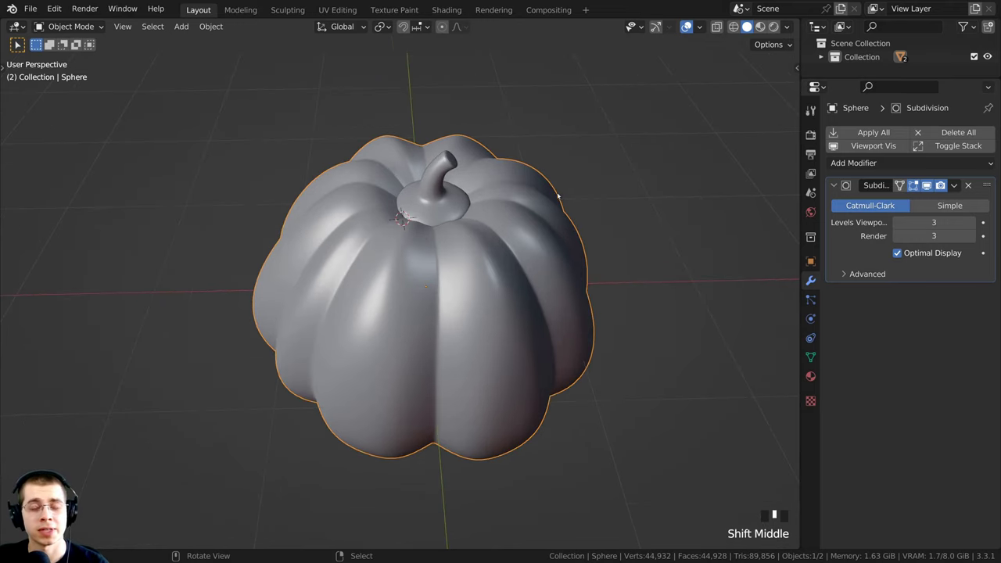
pyautogui.moveTo(541, 208); pyautogui.dragTo(529, 164, button='middle')
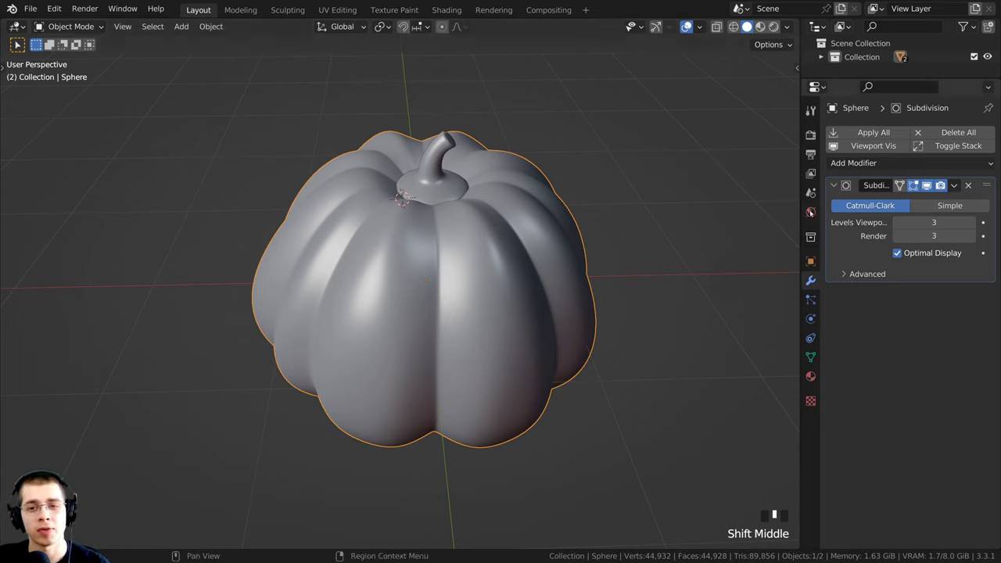
# Assign an Environment Texture to the world's background color.
pyautogui.click(810, 212)
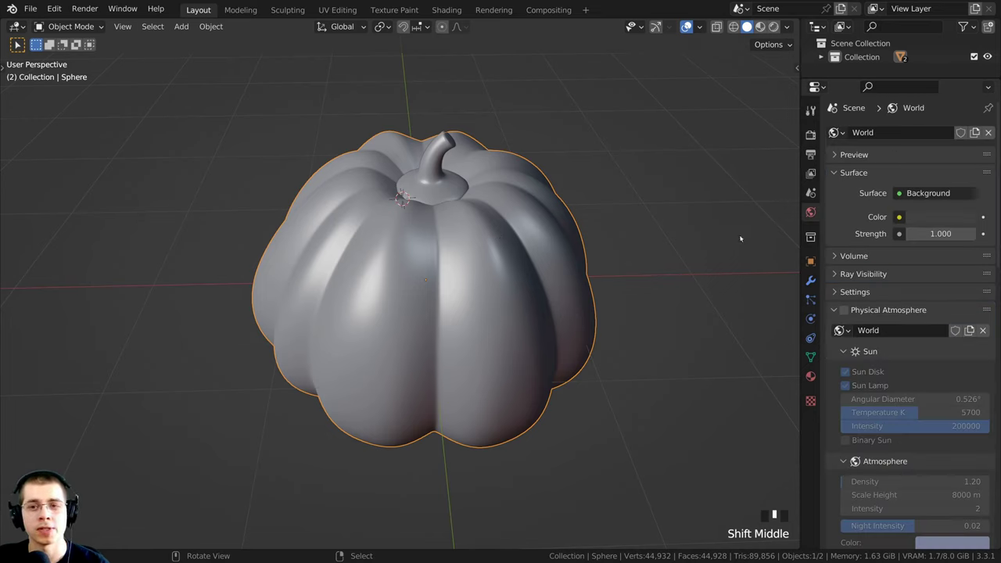
pyautogui.keyDown('ctrl'); pyautogui.click(854, 173); pyautogui.keyUp('ctrl')
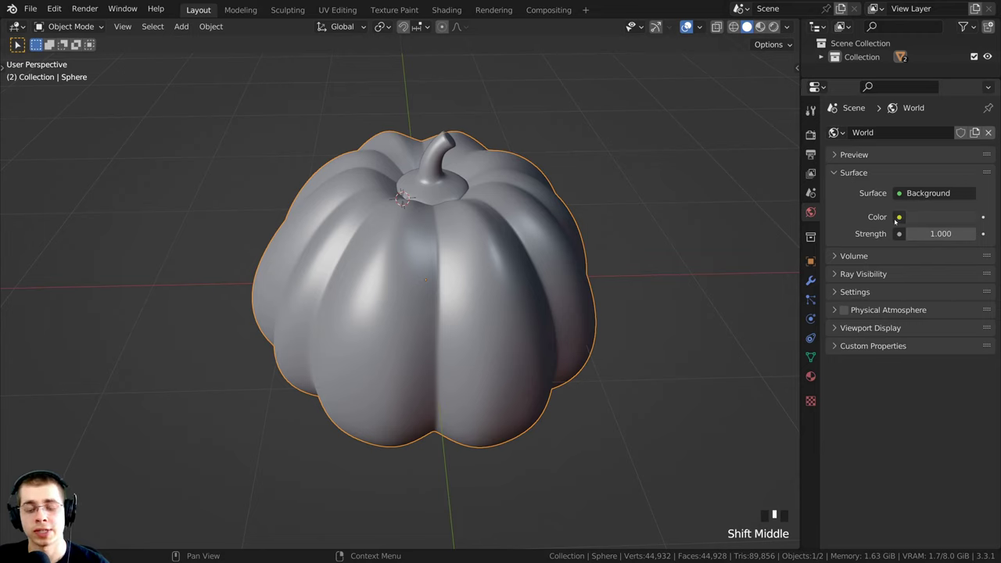
pyautogui.click(899, 217)
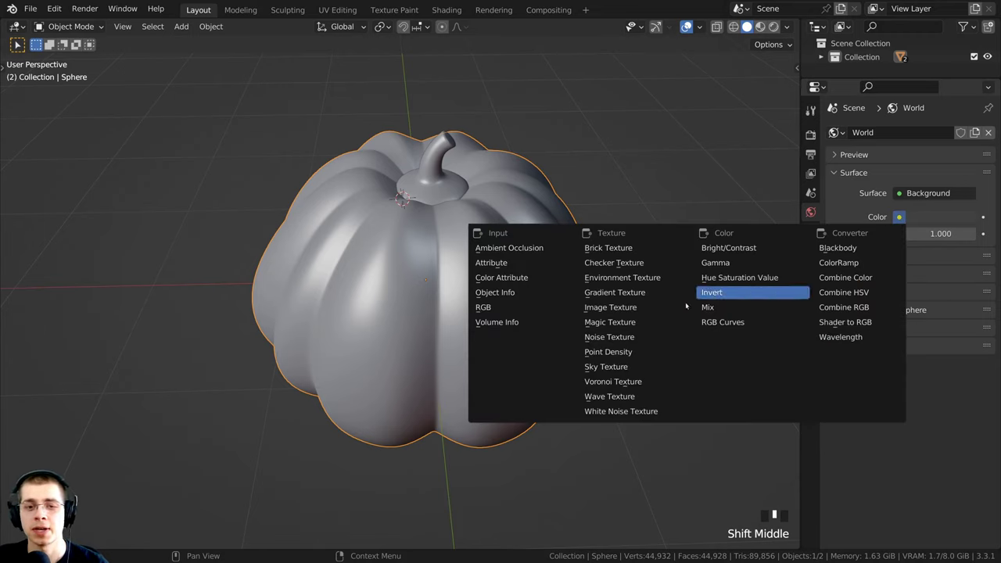
pyautogui.click(632, 280)
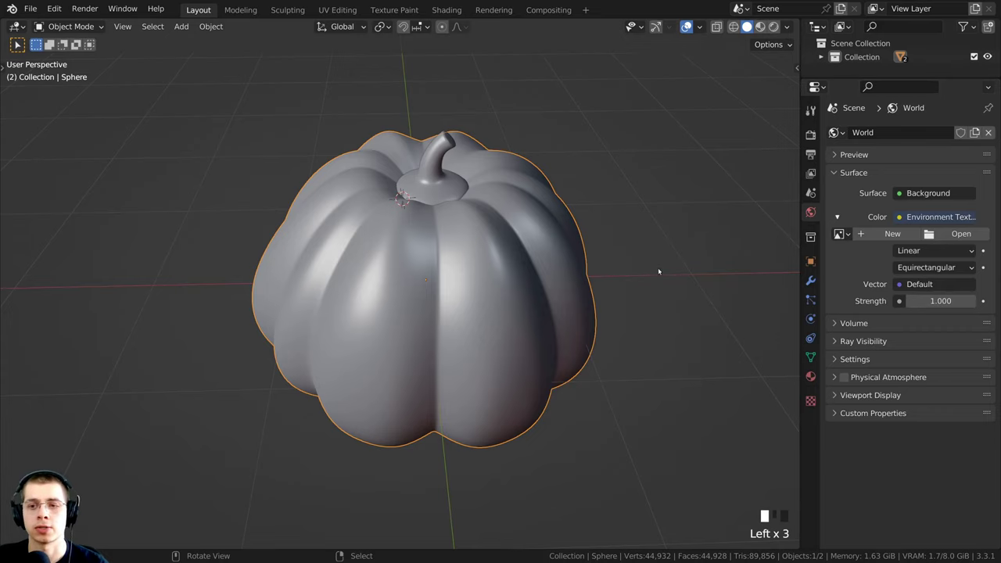
# Load forest_cave_1k.hdr from the Poly Haven HDRI 1K folder as the world's environment image.
pyautogui.click(951, 234)
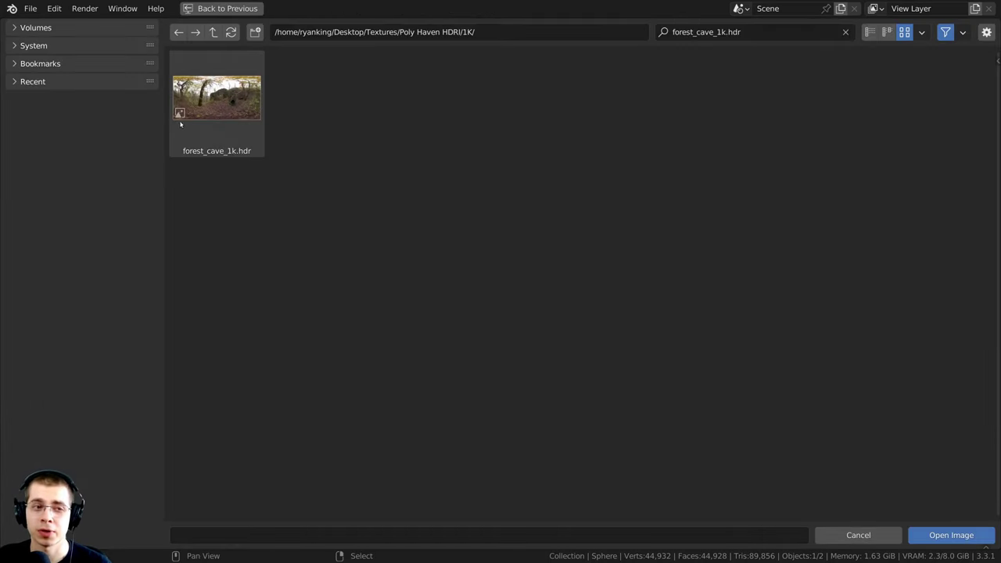
pyautogui.click(193, 110)
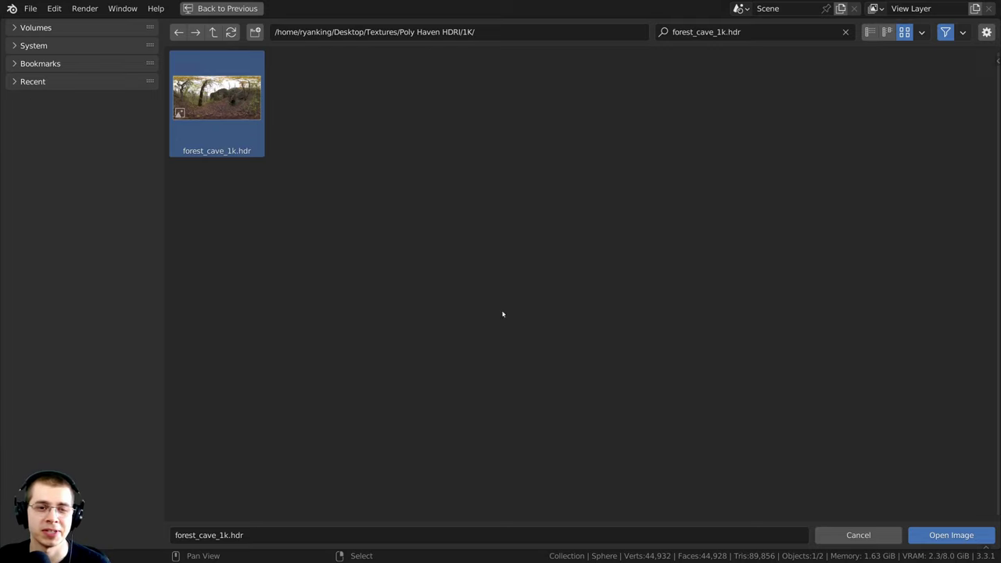
pyautogui.click(943, 535)
pyautogui.moveTo(801, 486); pyautogui.dragTo(446, 281, button='middle')
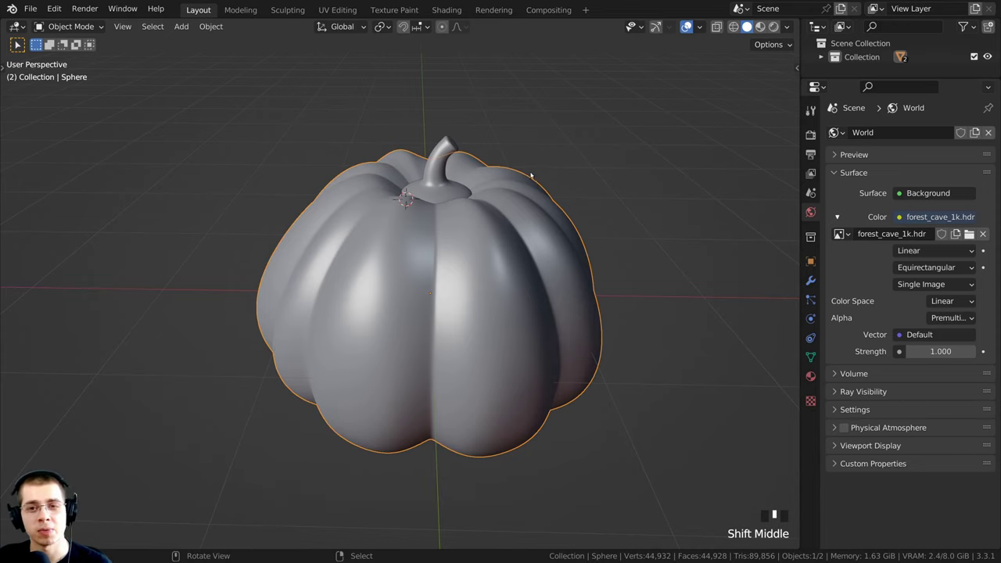
pyautogui.moveTo(468, 162); pyautogui.dragTo(488, 164, button='middle')
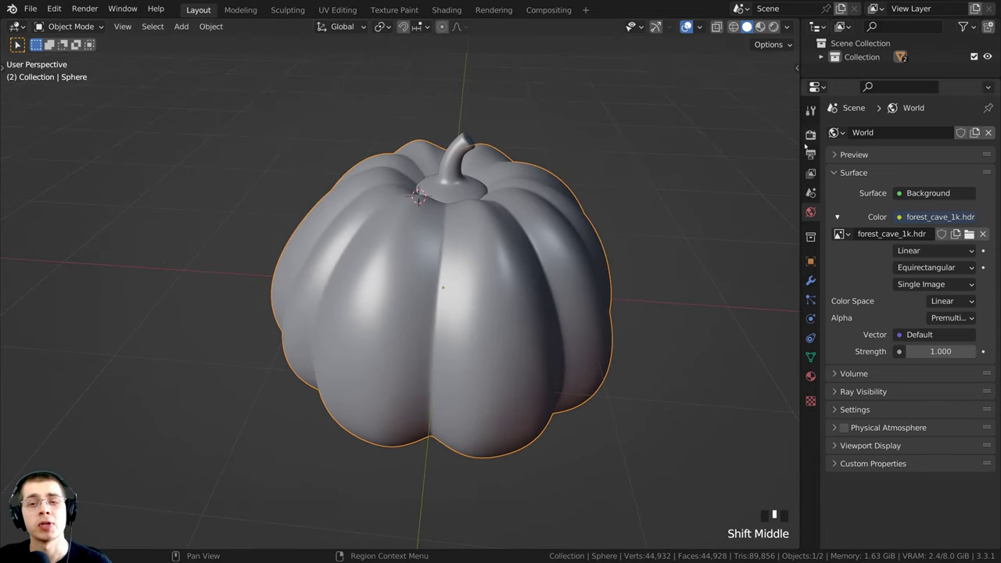
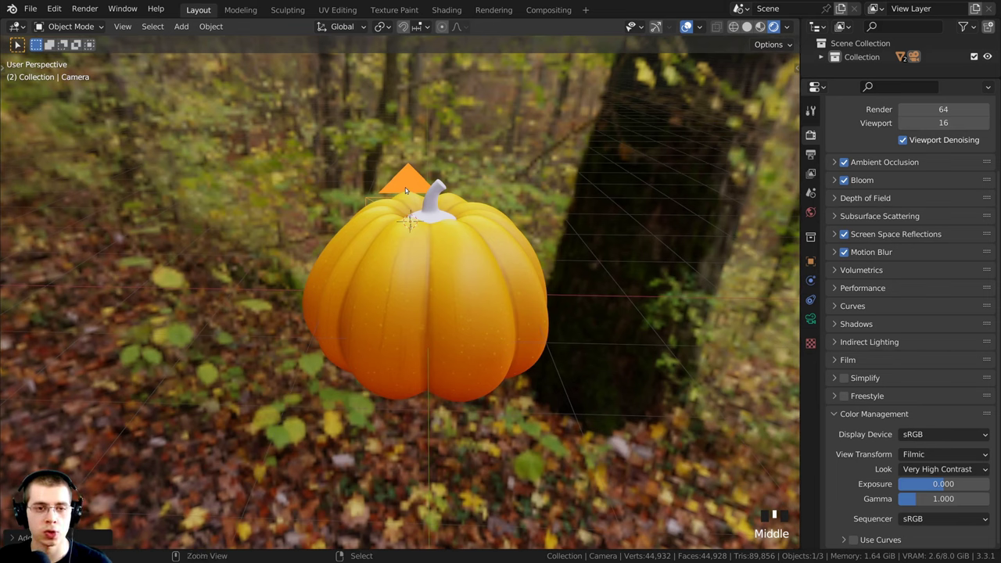
# Align the camera to the current view of the pumpkin and set the output's vertical resolution to 2560 px.
pyautogui.press('ctrl+alt+KP_0')
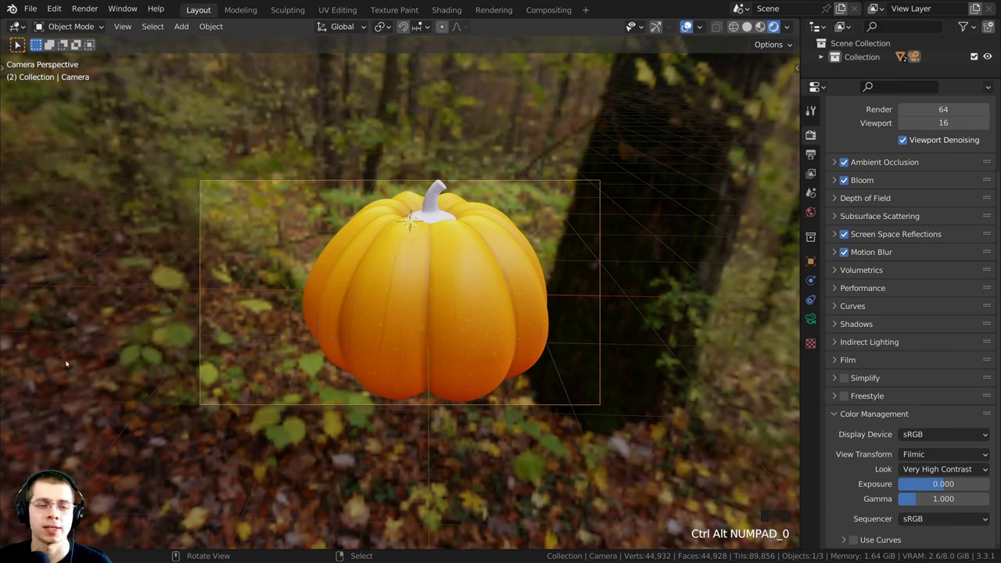
pyautogui.scroll(3, 843, 242)
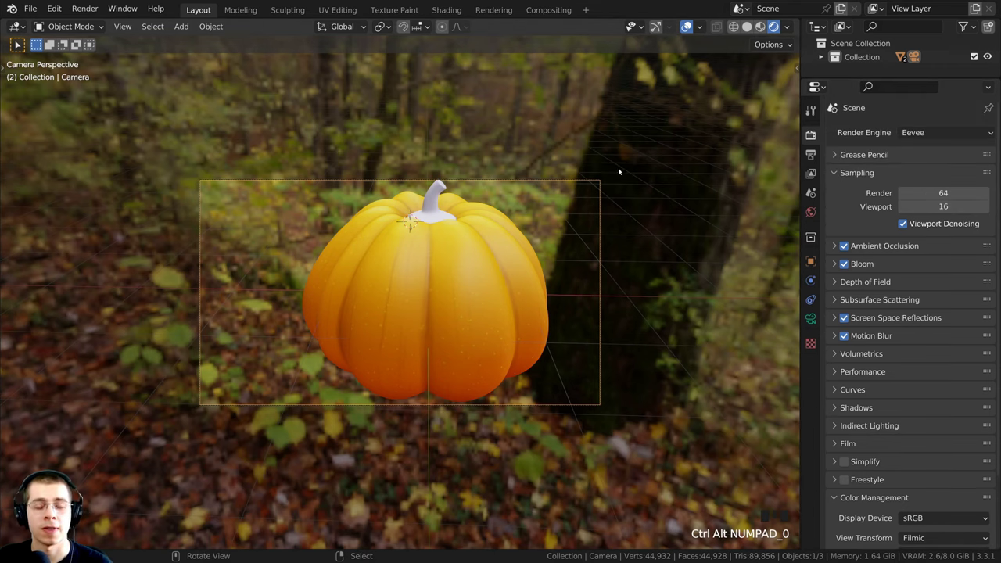
pyautogui.click(809, 156)
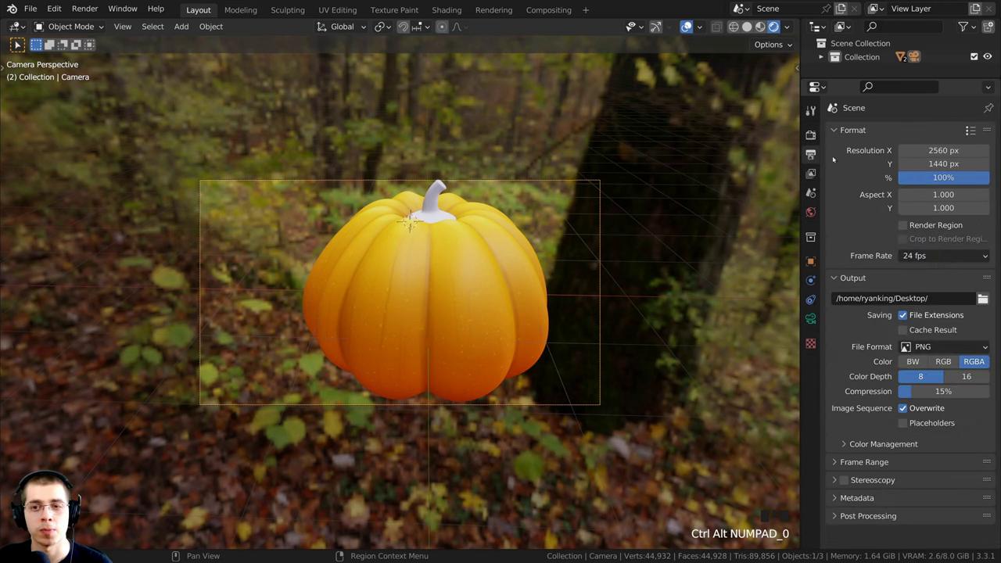
pyautogui.click(931, 164)
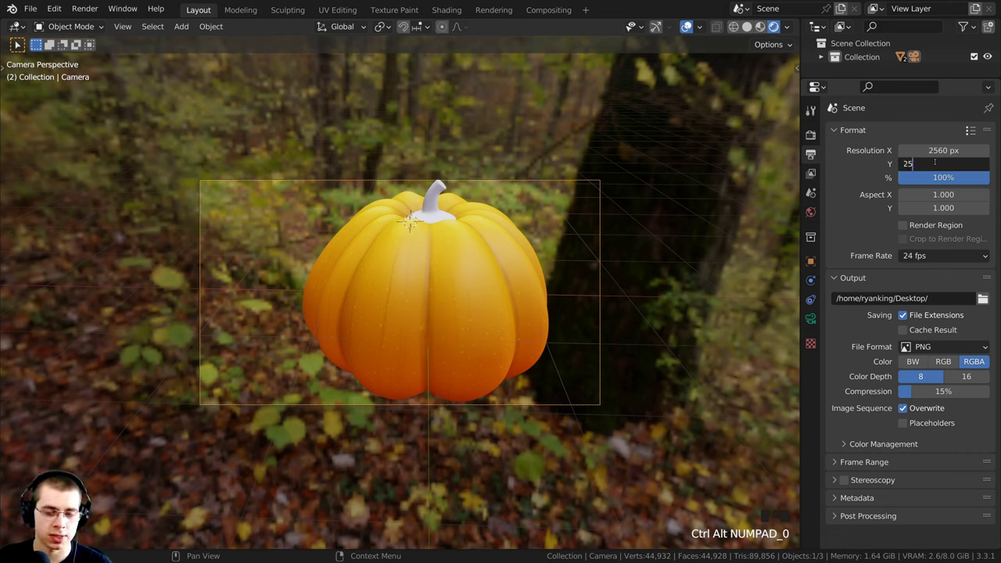
pyautogui.press('Return')
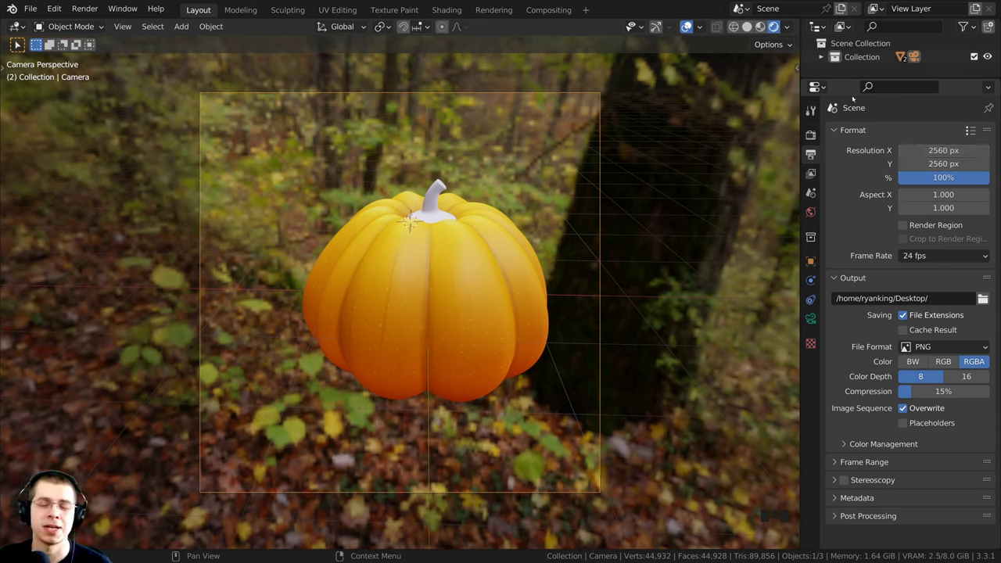
pyautogui.moveTo(943, 164)
pyautogui.mouseDown()
pyautogui.moveTo(844, 163)
pyautogui.moveTo(942, 164)
pyautogui.mouseUp()
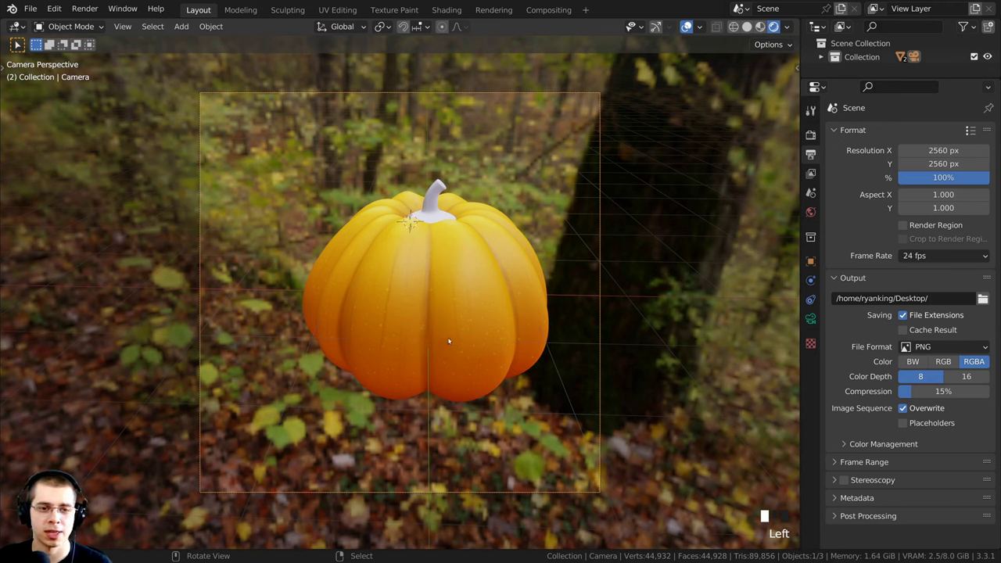
# Move the camera to centre the pumpkin in the frame, and dolly it closer along its local Z axis.
pyautogui.press('g')
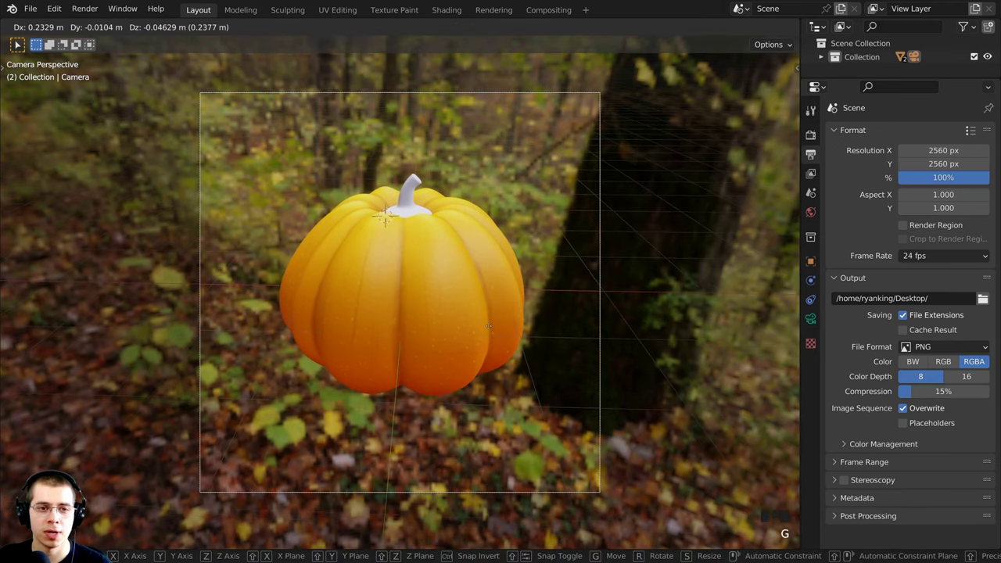
pyautogui.click(502, 316)
pyautogui.press('g')
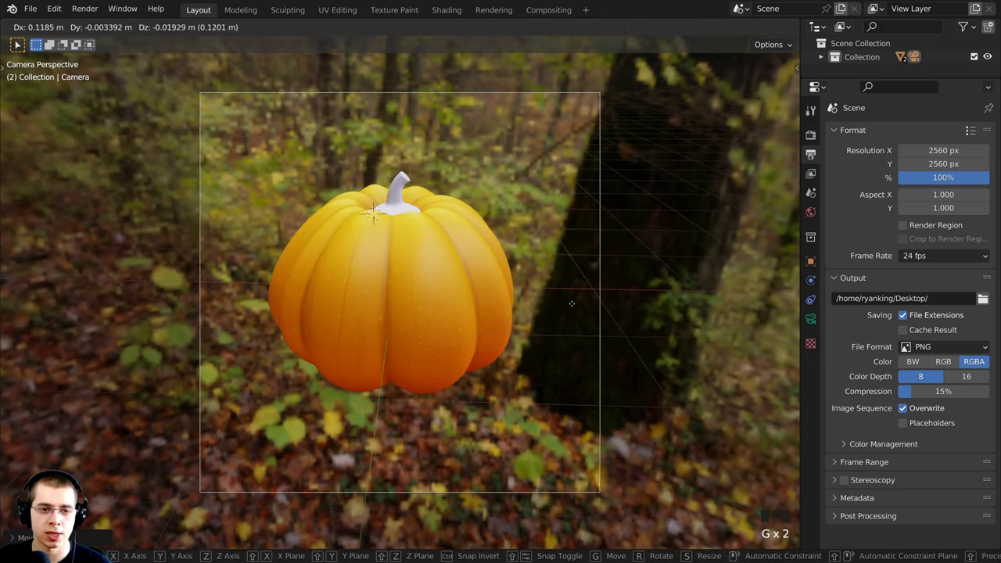
pyautogui.press('z')
pyautogui.press('z')
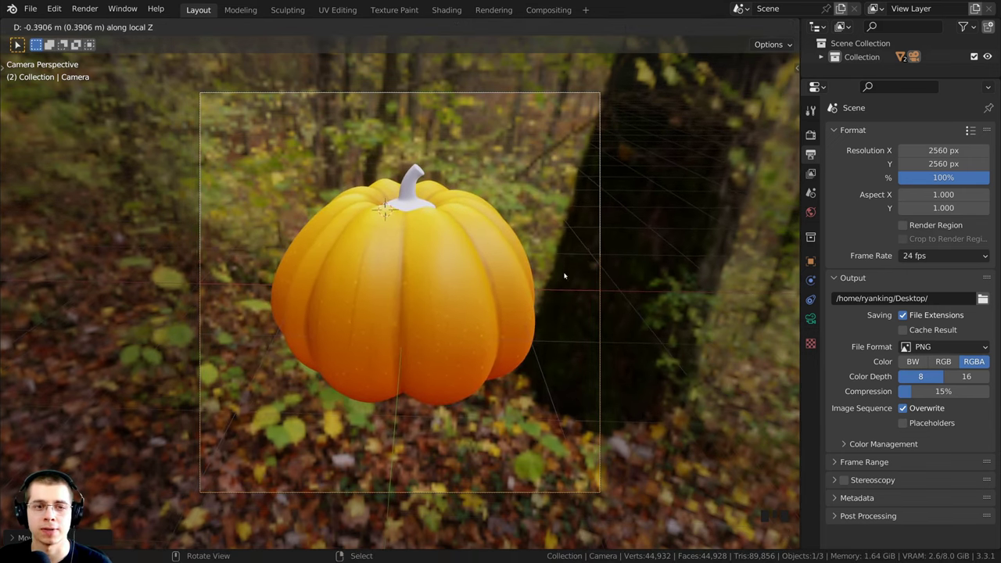
pyautogui.click(564, 273)
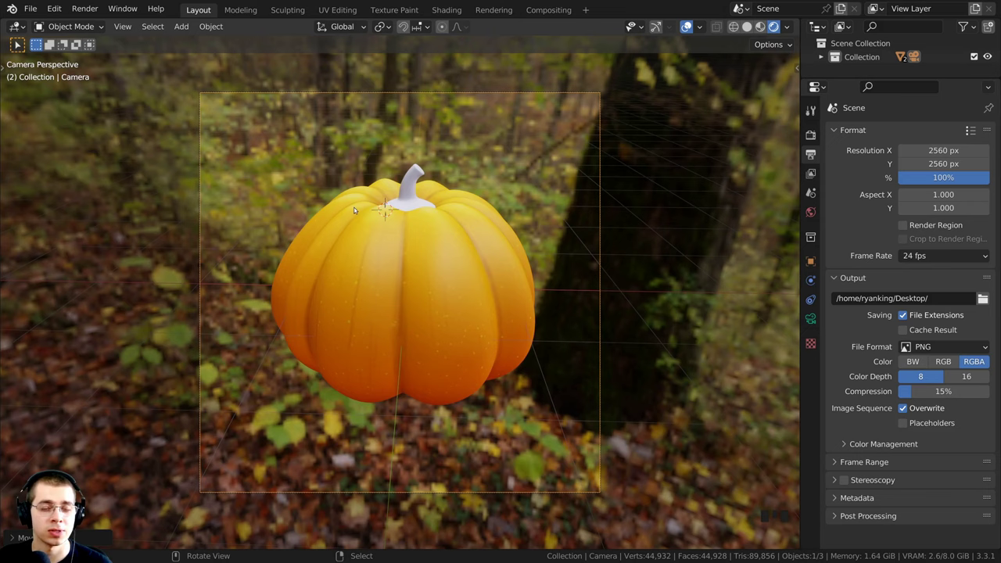
# Set the camera's focal length to 80 mm.
pyautogui.click(810, 320)
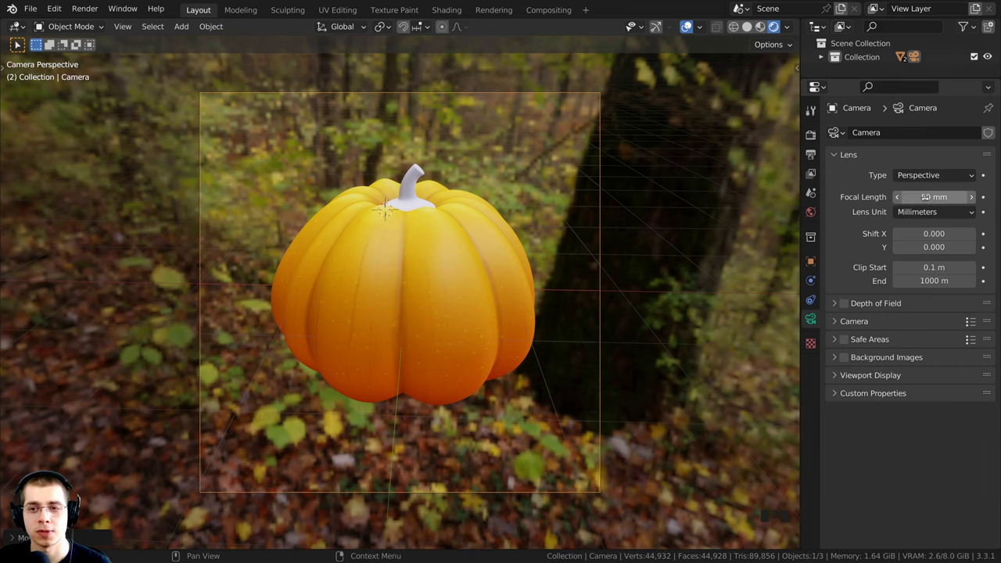
pyautogui.moveTo(907, 197); pyautogui.dragTo(946, 197)
pyautogui.click(946, 195)
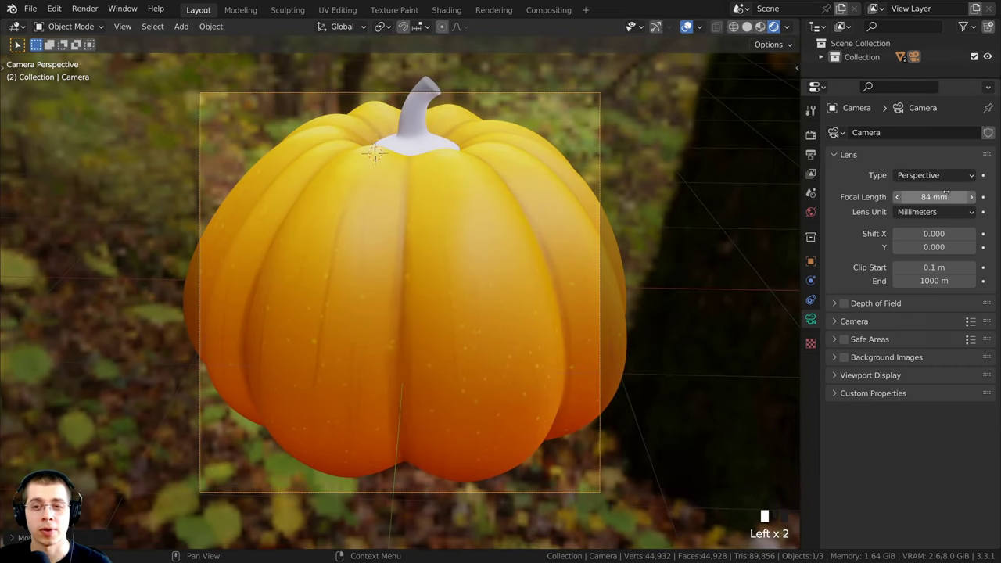
pyautogui.write('80')
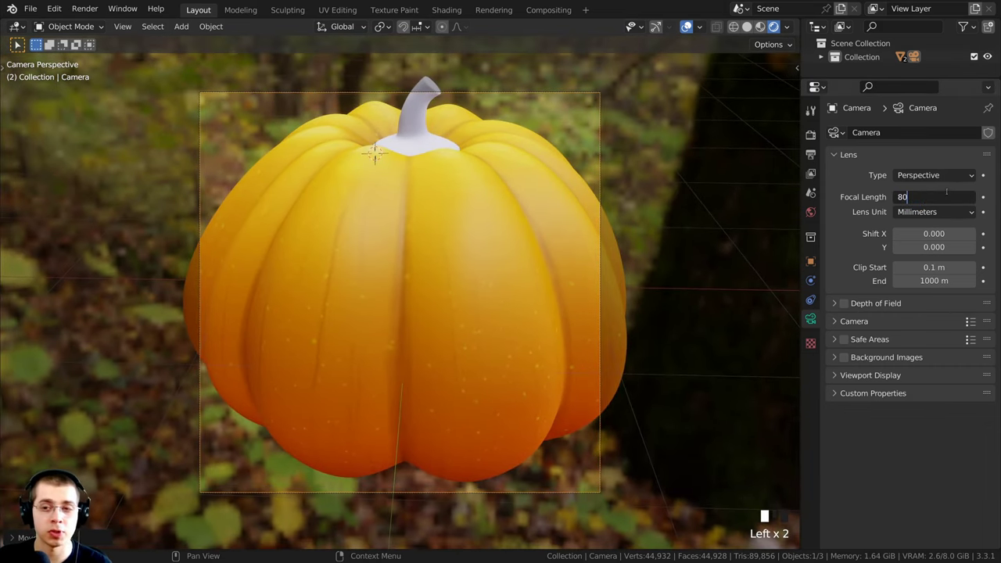
pyautogui.click(946, 187)
pyautogui.scroll(-2, 537, 263)
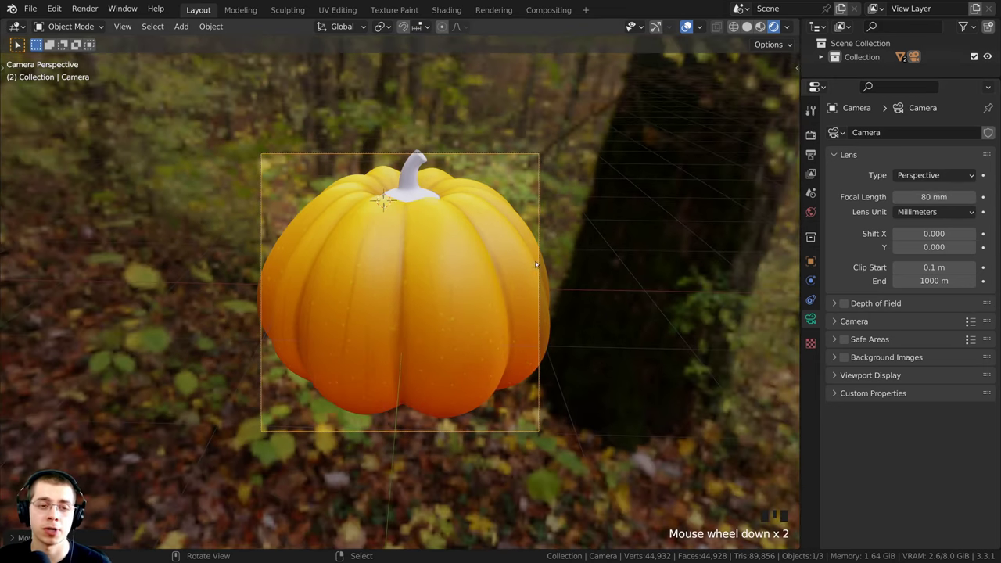
pyautogui.scroll(1, 537, 264)
# Pull the camera back until the whole pumpkin fits the frame, and adjust its position and rotation slightly.
pyautogui.moveTo(943, 199); pyautogui.dragTo(866, 212)
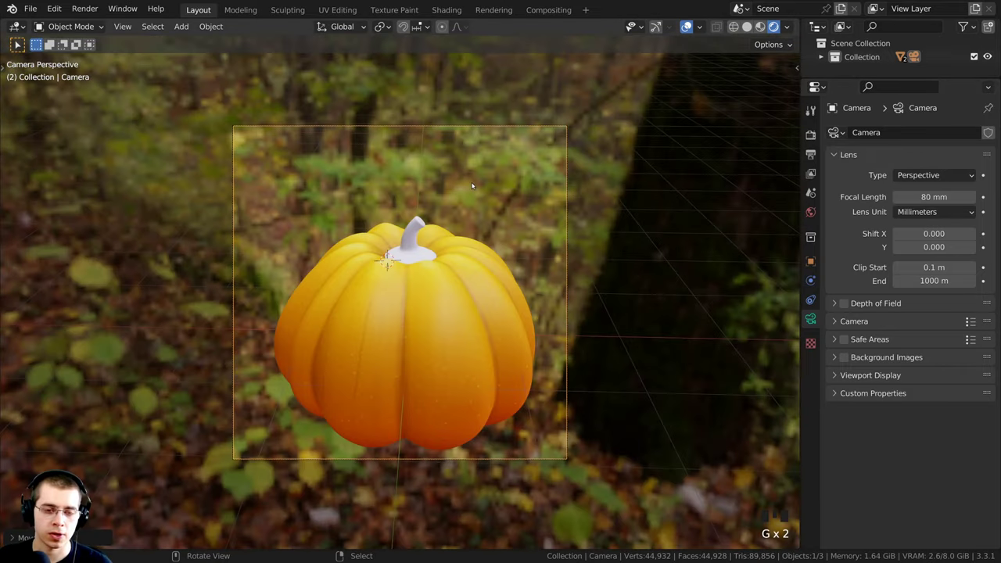
pyautogui.press('g')
pyautogui.click(477, 211)
pyautogui.press('r')
pyautogui.press('r')
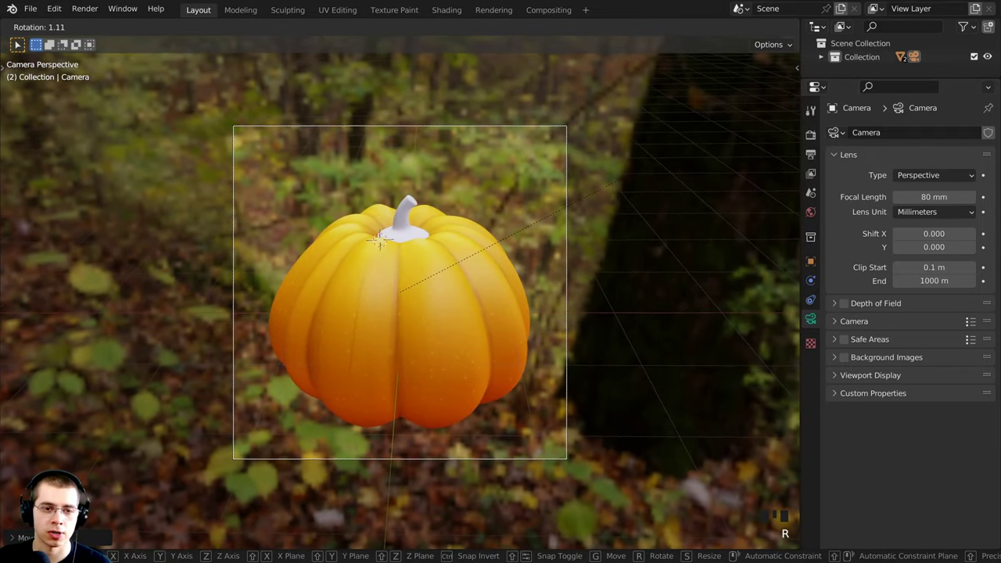
pyautogui.press('r')
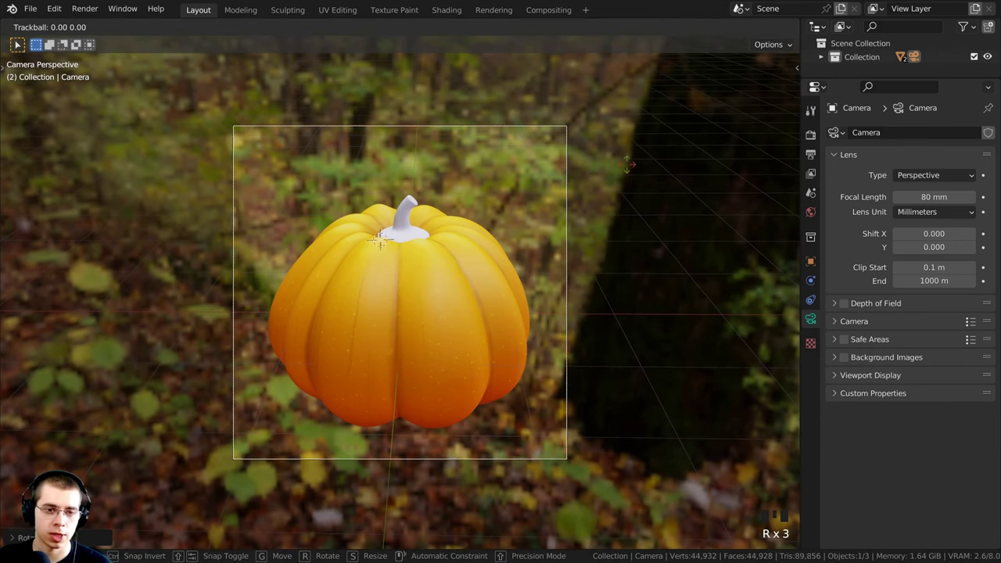
# Shift the camera to recentre the pumpkin, lower it along global Z, and leave more space around the pumpkin.
pyautogui.press('g')
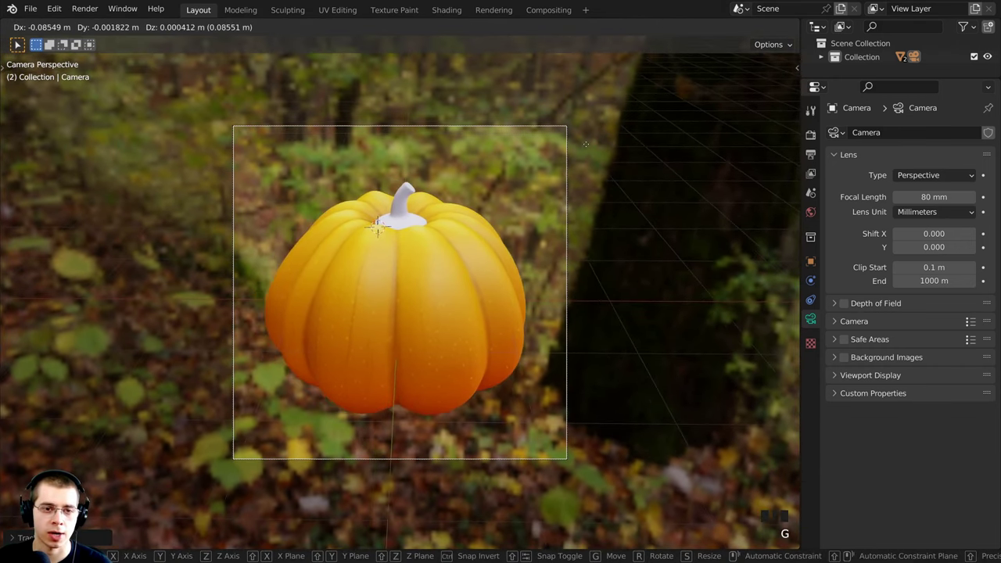
pyautogui.press('g')
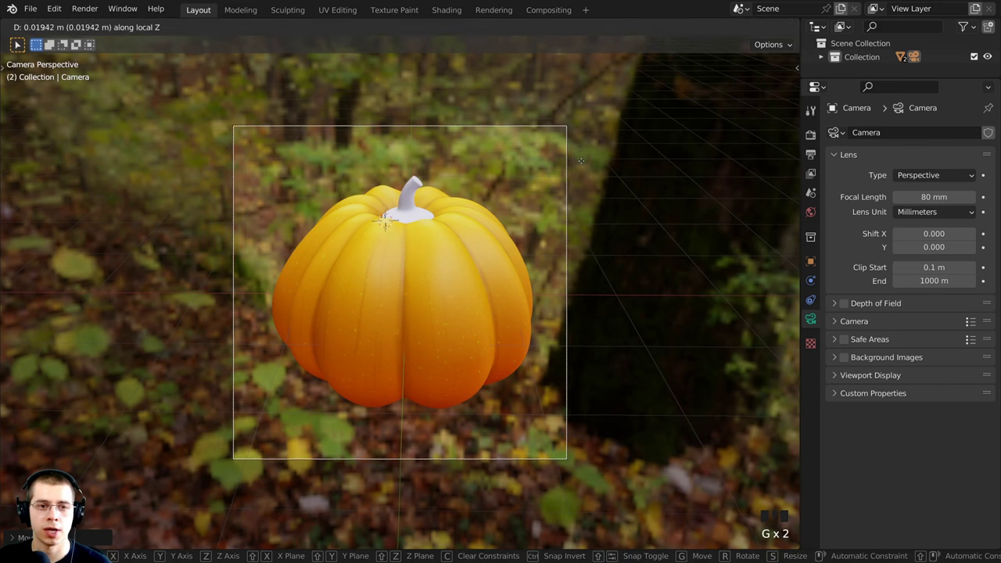
pyautogui.press('g')
pyautogui.click(590, 223)
pyautogui.press('g')
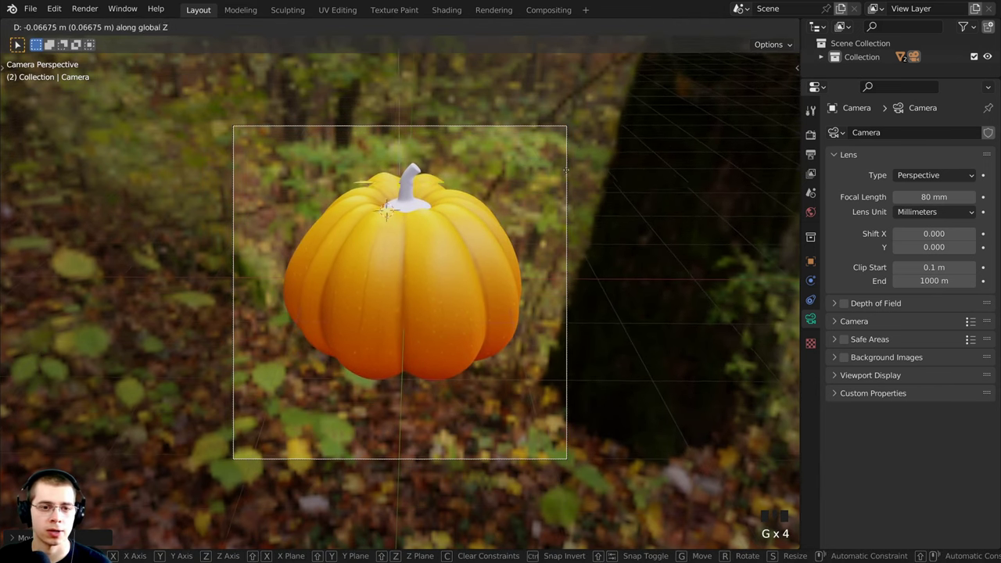
pyautogui.click(410, 319)
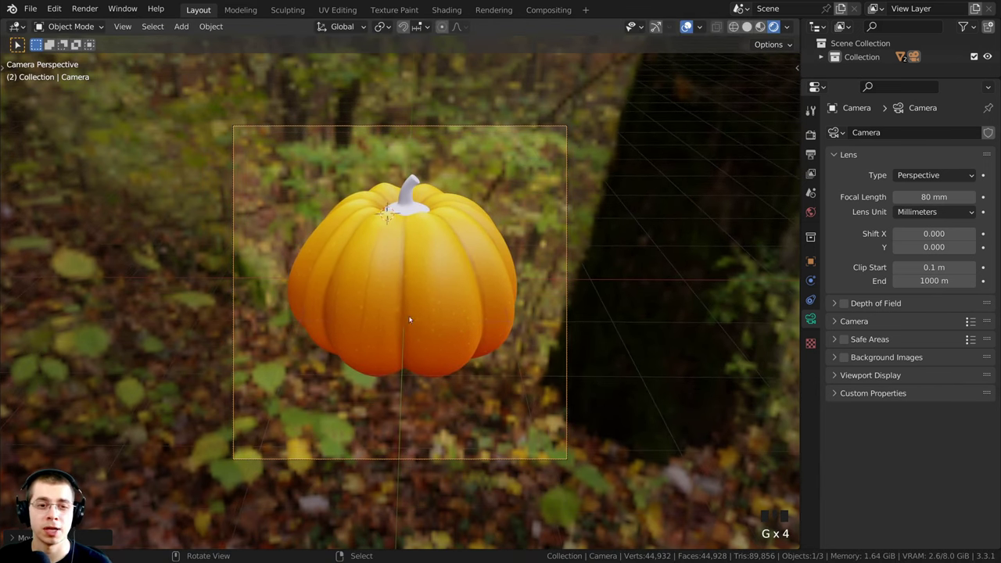
pyautogui.press('g')
pyautogui.middleClick(461, 367)
pyautogui.click(312, 352)
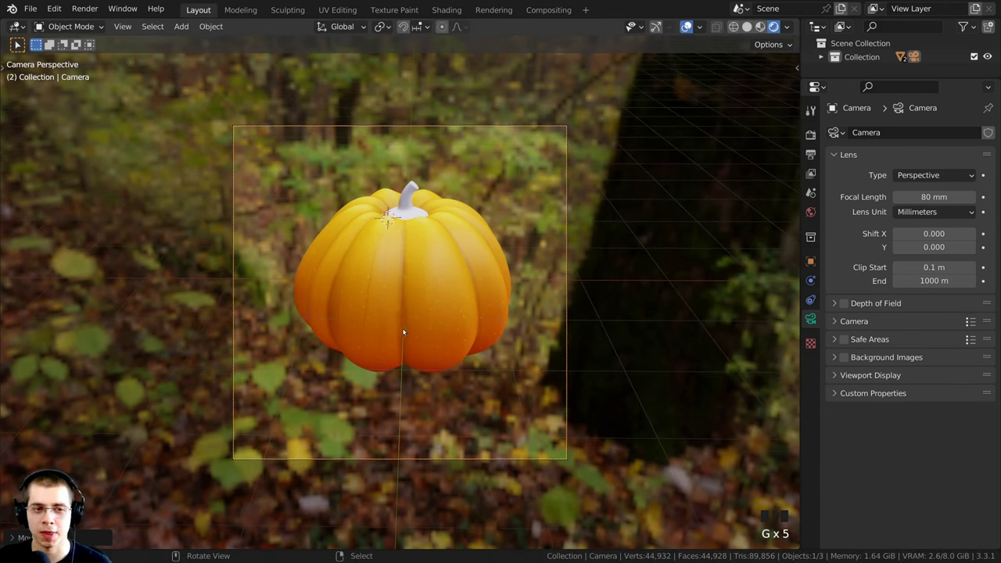
# Dolly the camera slightly closer along its local Z axis and nudge it to centre the pumpkin in the frame.
pyautogui.press('g')
pyautogui.press('g')
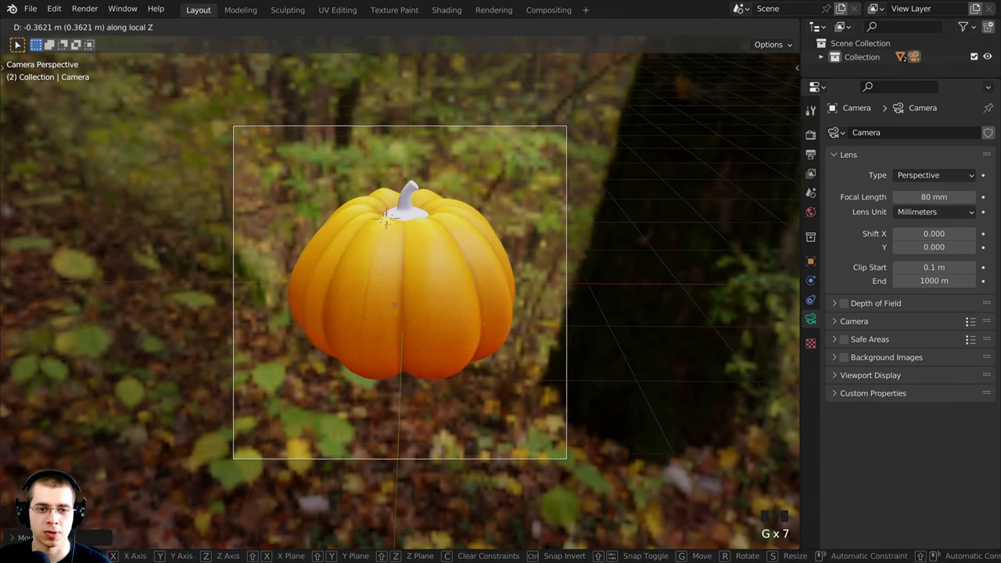
pyautogui.click(396, 309)
pyautogui.press('g')
pyautogui.click(404, 307)
pyautogui.press('g')
pyautogui.click(402, 308)
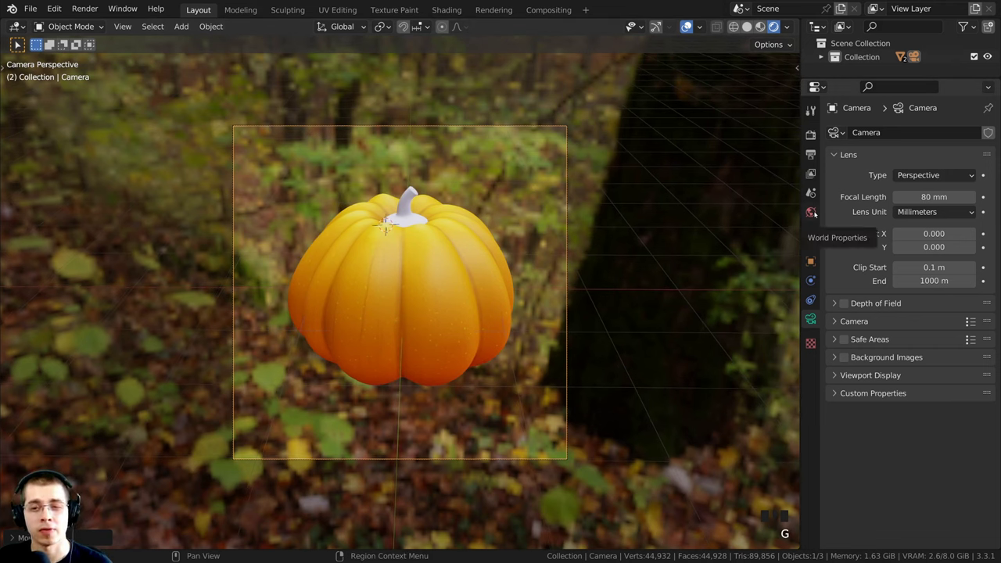
# Set the world background strength to 0.25.
pyautogui.click(810, 212)
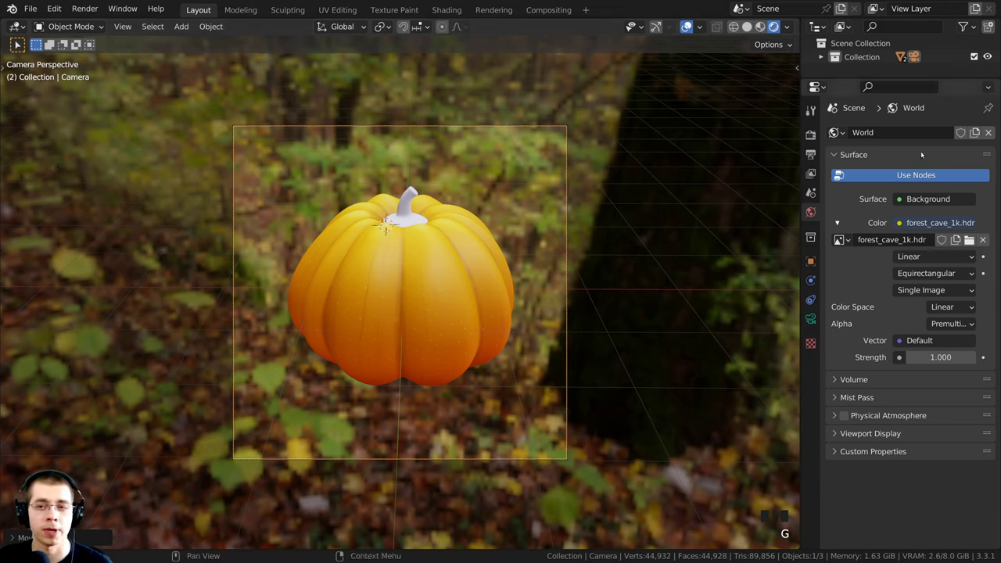
pyautogui.click(927, 358)
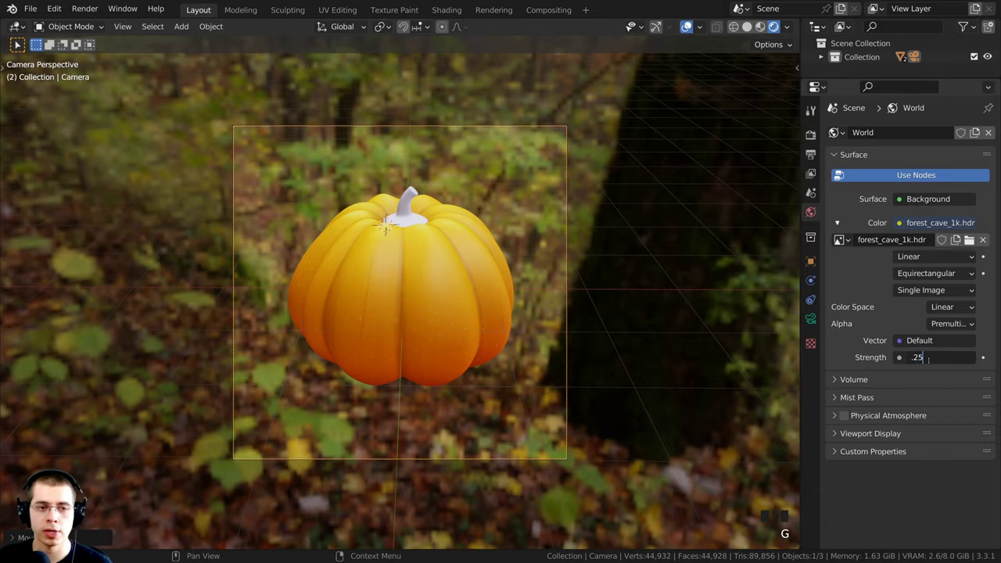
pyautogui.write('.25')
pyautogui.press('Return')
# Check the darkened pumpkin from above, return to the camera view and fine-tune the camera position.
pyautogui.moveTo(543, 316); pyautogui.dragTo(616, 380, button='middle')
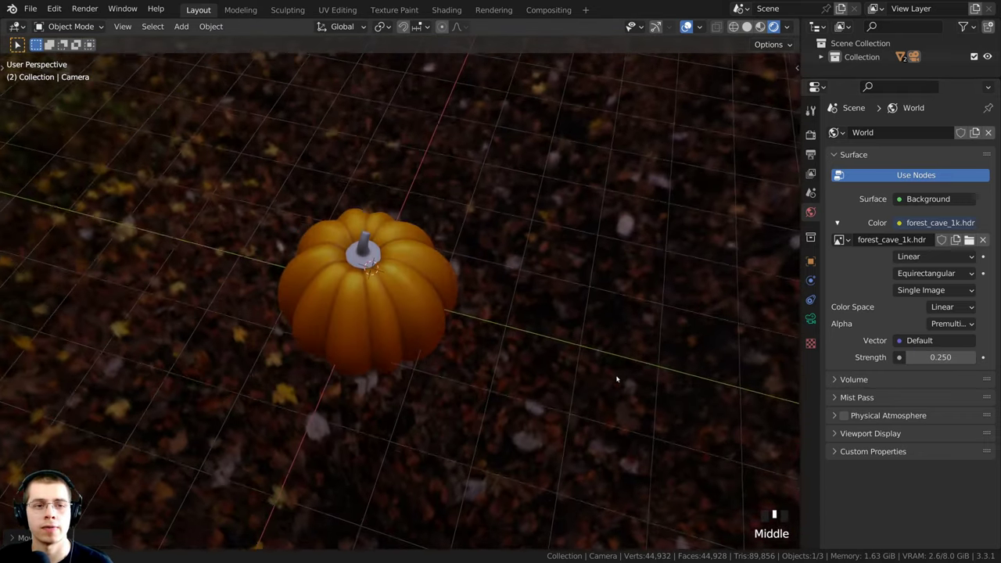
pyautogui.scroll(4, 616, 380)
pyautogui.press('KP_0')
pyautogui.press('g')
pyautogui.press('g')
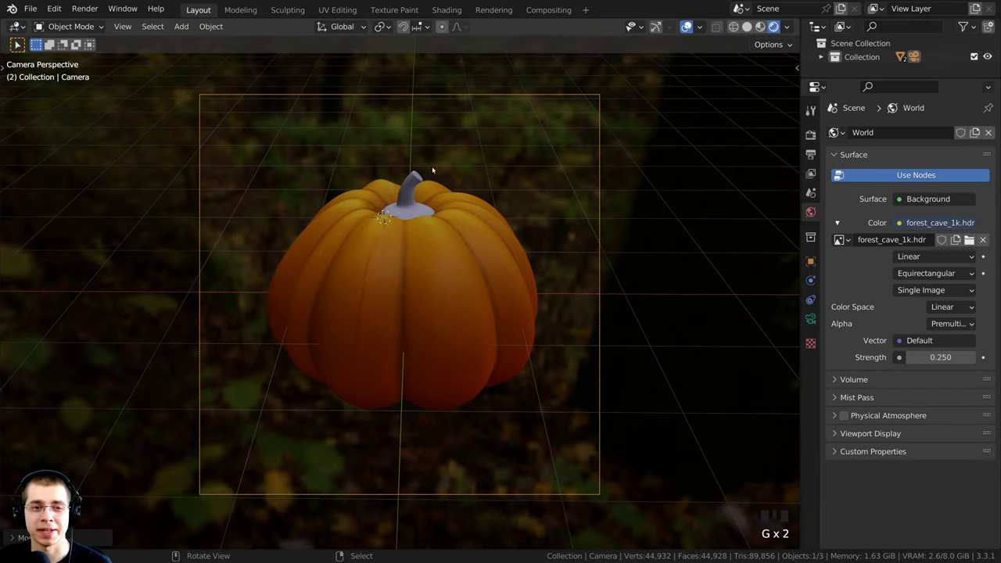
# Add an area light and place it above and to the right of the pumpkin.
pyautogui.hotkey('shift', 'a')
pyautogui.moveTo(430, 169)
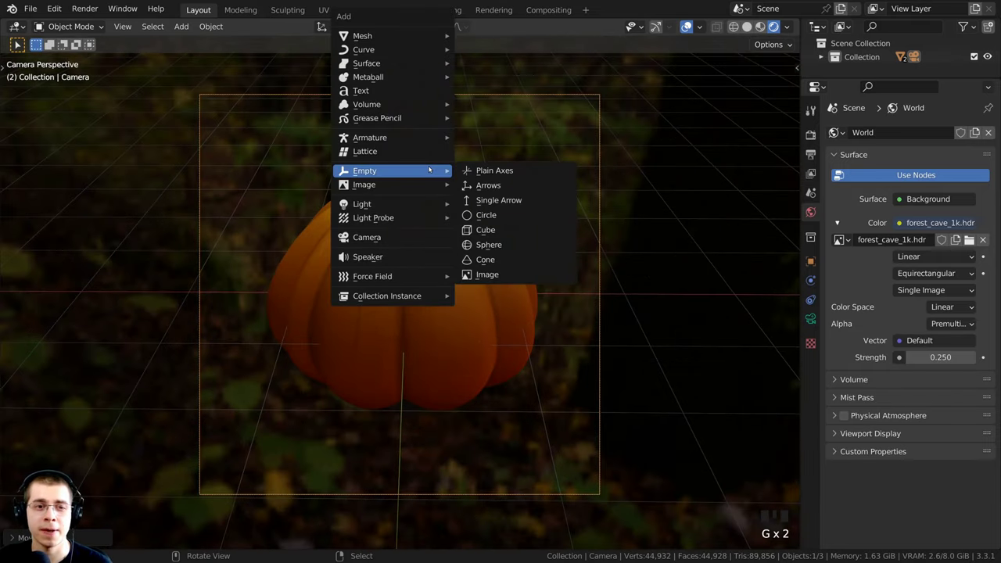
pyautogui.moveTo(438, 203)
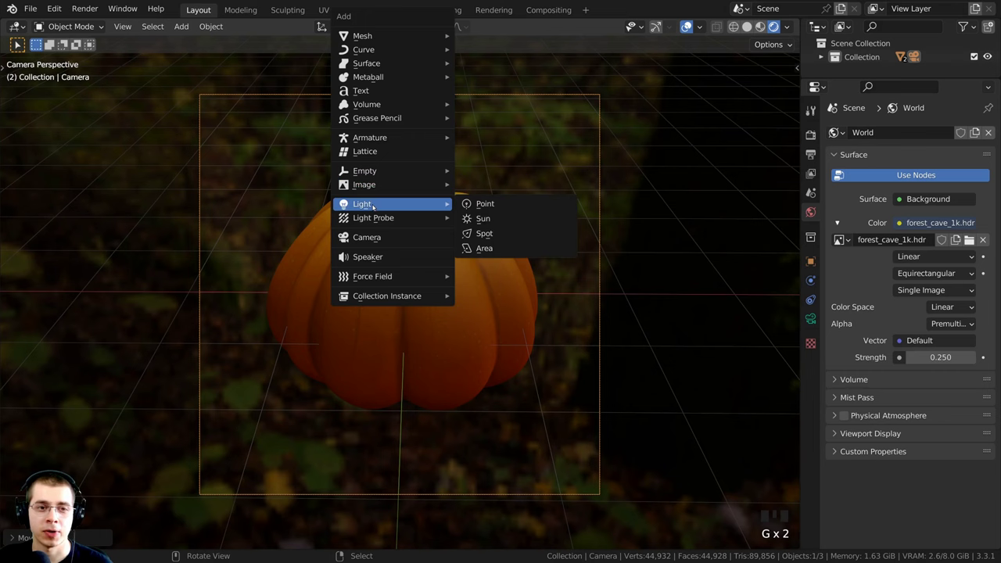
pyautogui.click(486, 247)
pyautogui.scroll(-2, 410, 379)
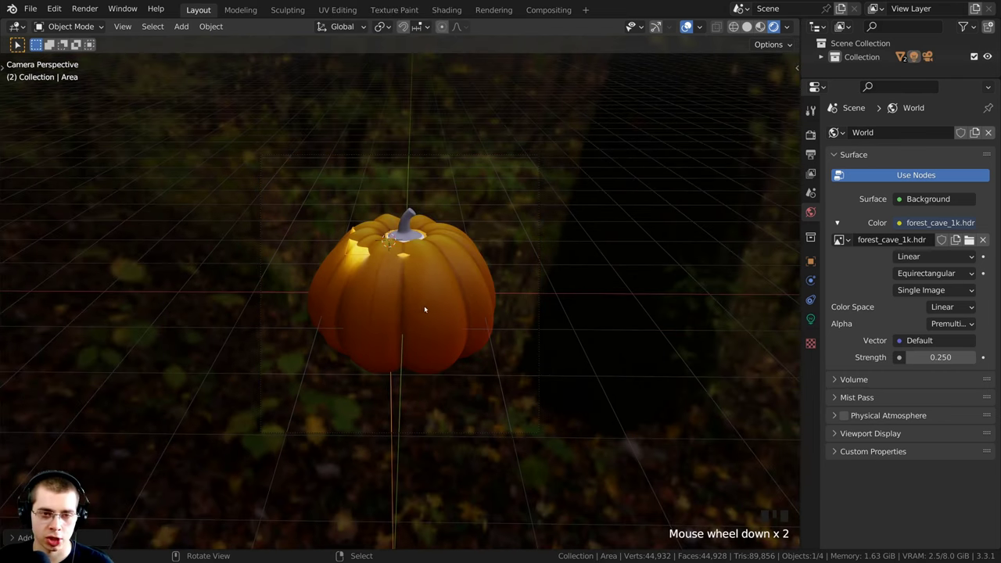
pyautogui.press('g')
pyautogui.click(693, 173)
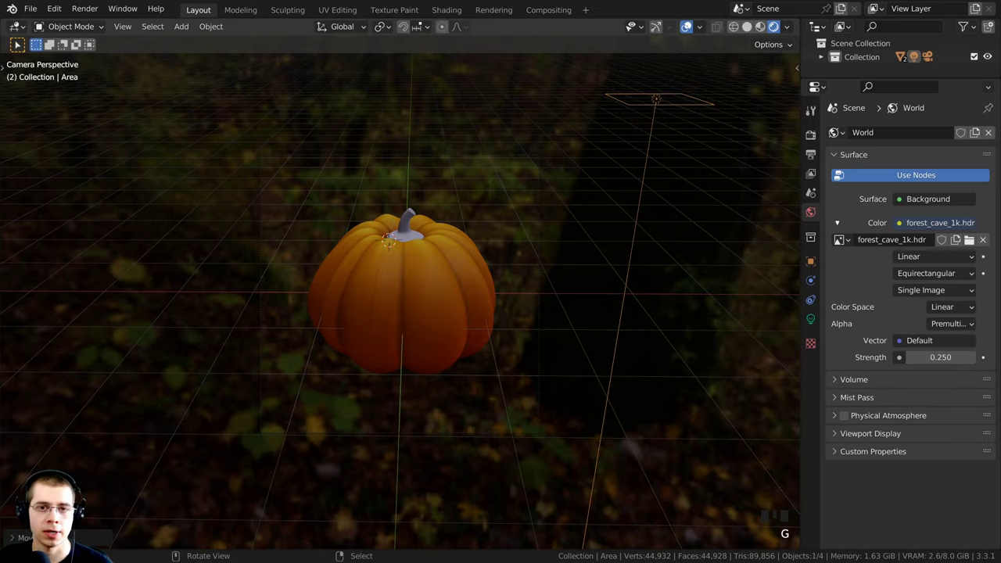
pyautogui.press('r')
pyautogui.click(603, 170)
# Move and rotate the area light so that it faces the pumpkin from the side.
pyautogui.moveTo(373, 265); pyautogui.dragTo(547, 344, button='middle')
pyautogui.scroll(-3, 432, 267)
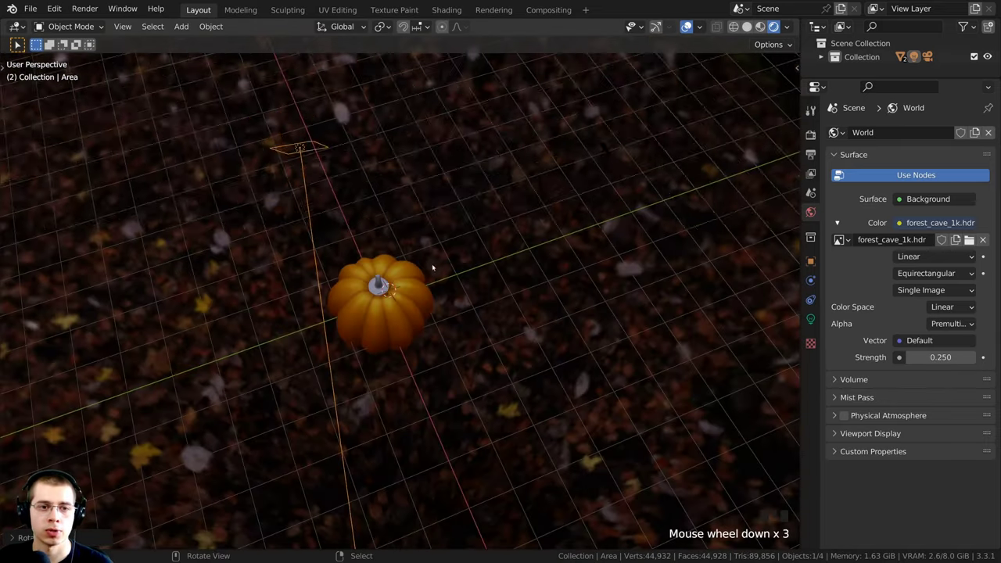
pyautogui.moveTo(433, 267); pyautogui.dragTo(435, 283, button='middle')
pyautogui.press('g')
pyautogui.click(400, 100)
pyautogui.press('r')
pyautogui.click(402, 102)
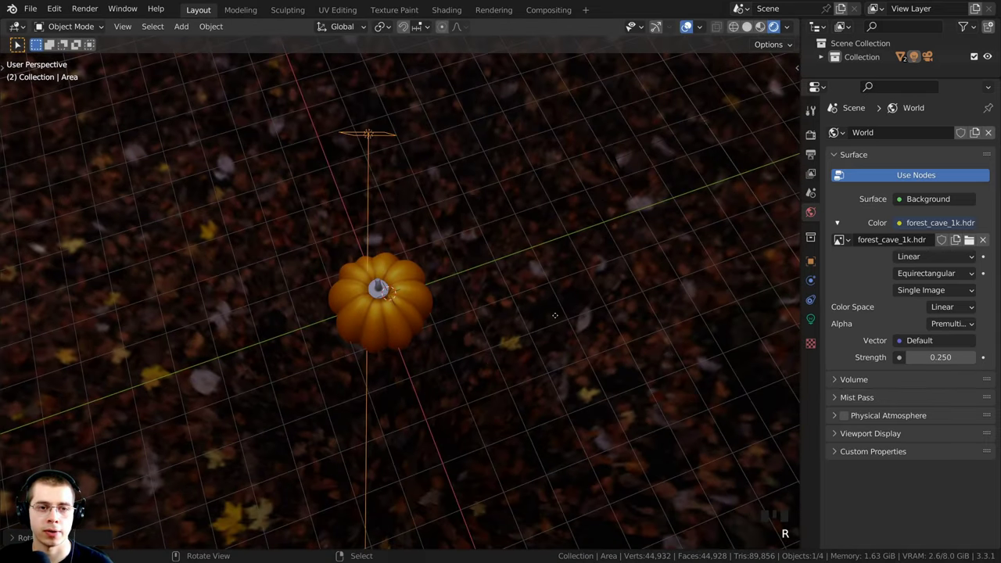
pyautogui.press('g')
pyautogui.click(571, 314)
pyautogui.moveTo(424, 340); pyautogui.dragTo(266, 246, button='middle')
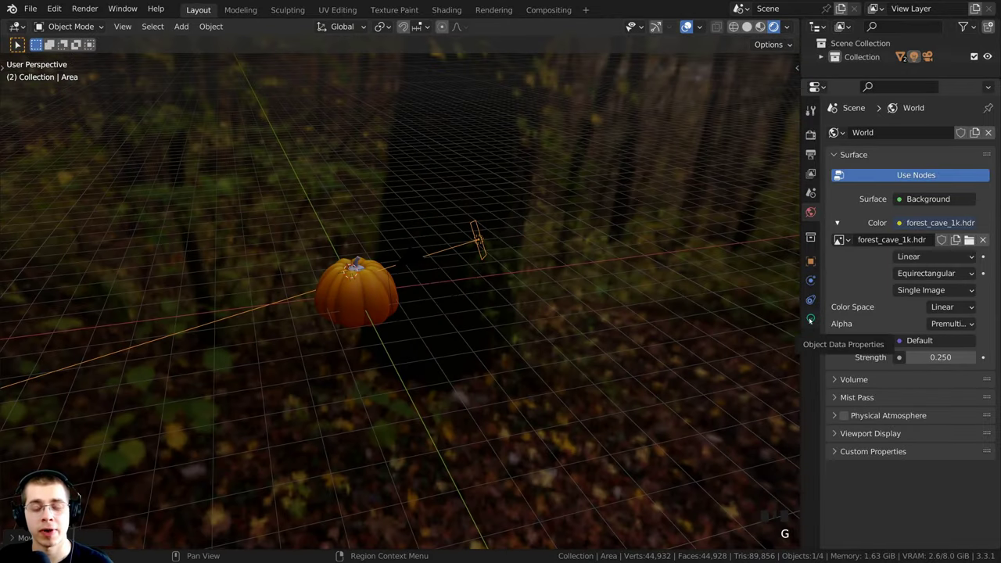
# Change the area light's shape to Rectangle and stretch it to 7.62 m in X and 1.2 m in Y.
pyautogui.click(810, 319)
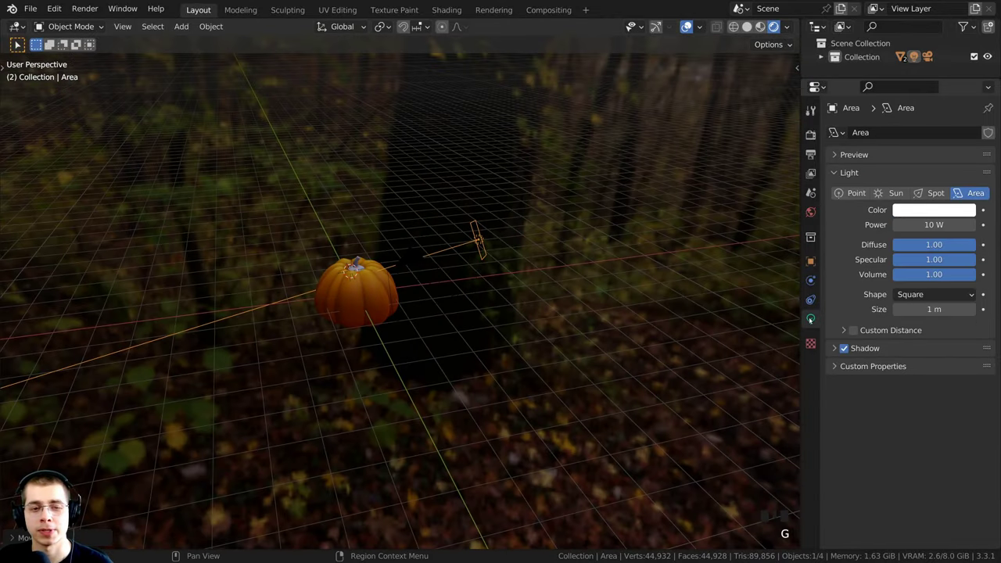
pyautogui.click(902, 295)
pyautogui.click(916, 324)
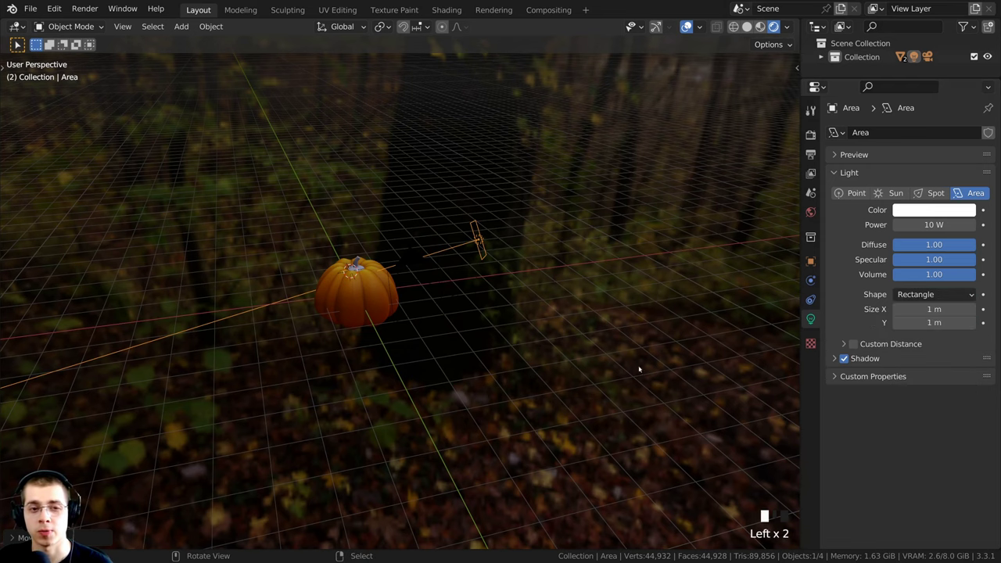
pyautogui.moveTo(638, 364); pyautogui.dragTo(761, 375, button='middle')
pyautogui.moveTo(919, 309)
pyautogui.mouseDown()
pyautogui.moveTo(983, 309)
pyautogui.moveTo(931, 322)
pyautogui.mouseUp()
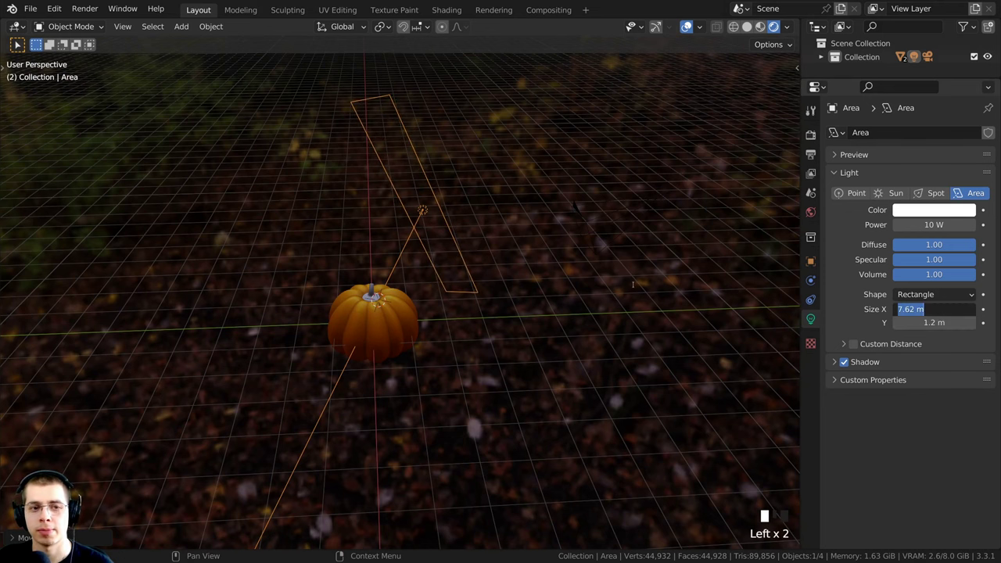
# Reposition and angle the long area light beside the pumpkin, and raise its power to 81.6 W.
pyautogui.moveTo(586, 264); pyautogui.dragTo(528, 215, button='middle')
pyautogui.press('g')
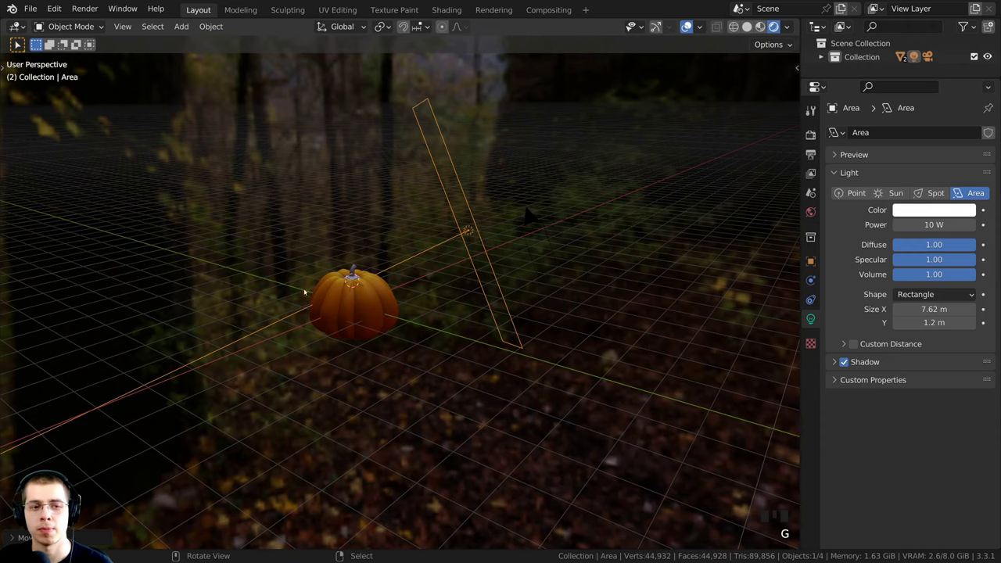
pyautogui.moveTo(528, 366); pyautogui.dragTo(351, 276, button='middle')
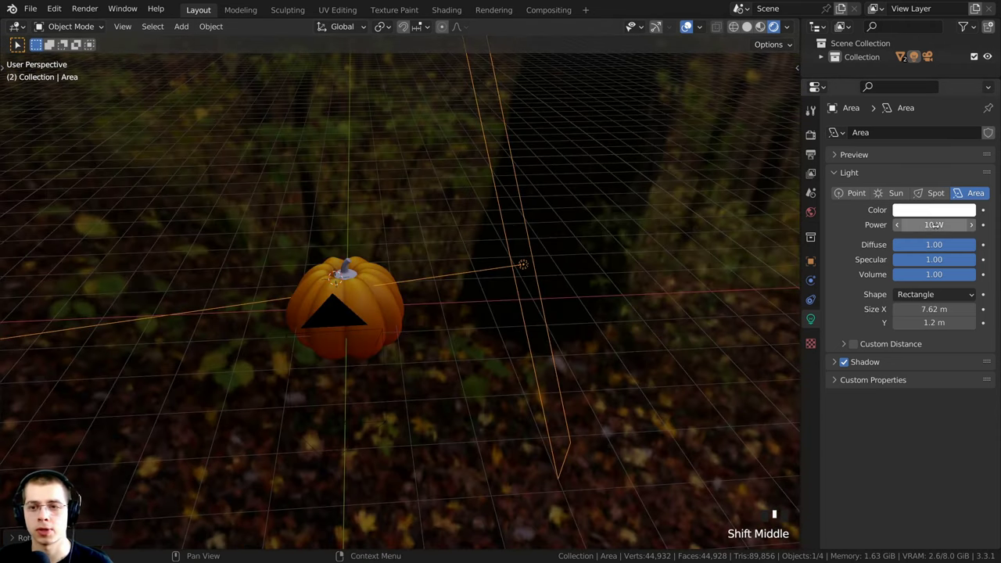
pyautogui.moveTo(933, 225); pyautogui.dragTo(993, 225)
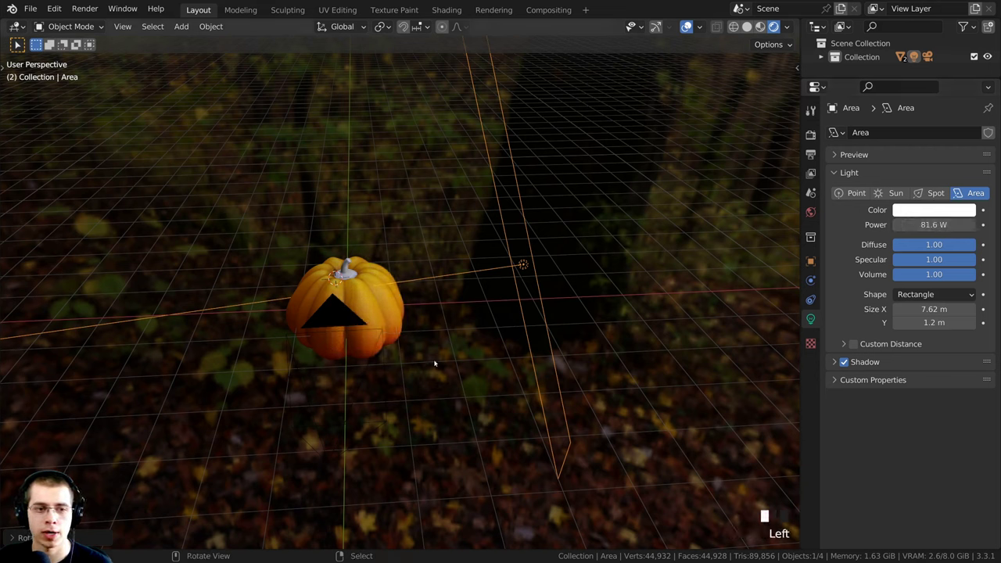
# Set the long area light's power to 450 W.
pyautogui.click(933, 224)
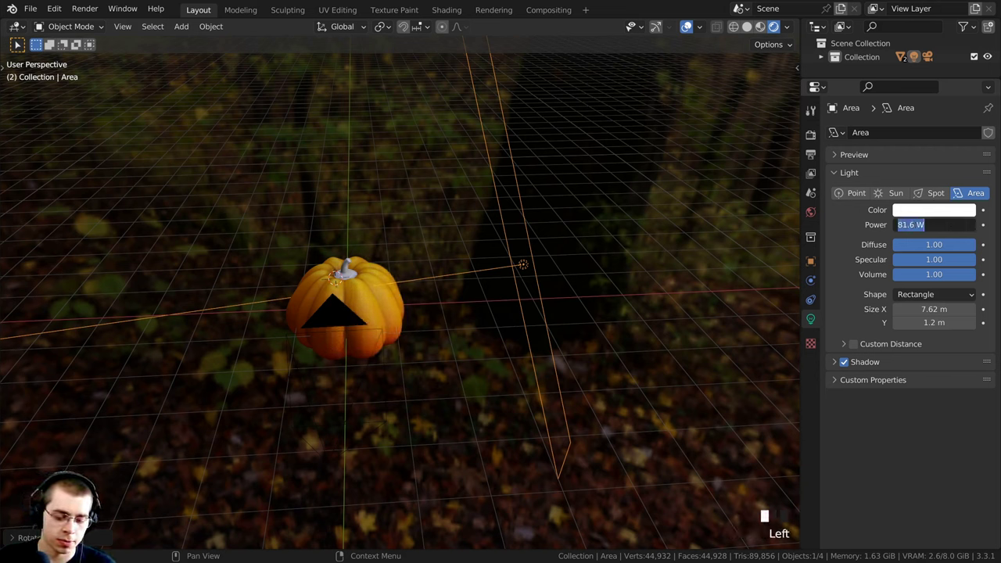
pyautogui.write('450')
pyautogui.press('Return')
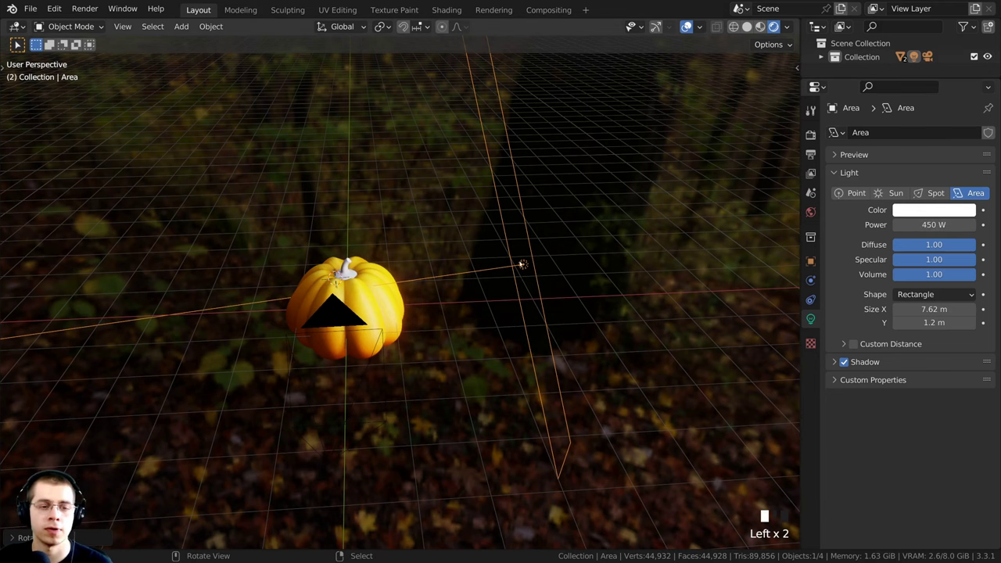
pyautogui.moveTo(521, 264); pyautogui.dragTo(545, 288, button='middle')
pyautogui.scroll(3, 545, 289)
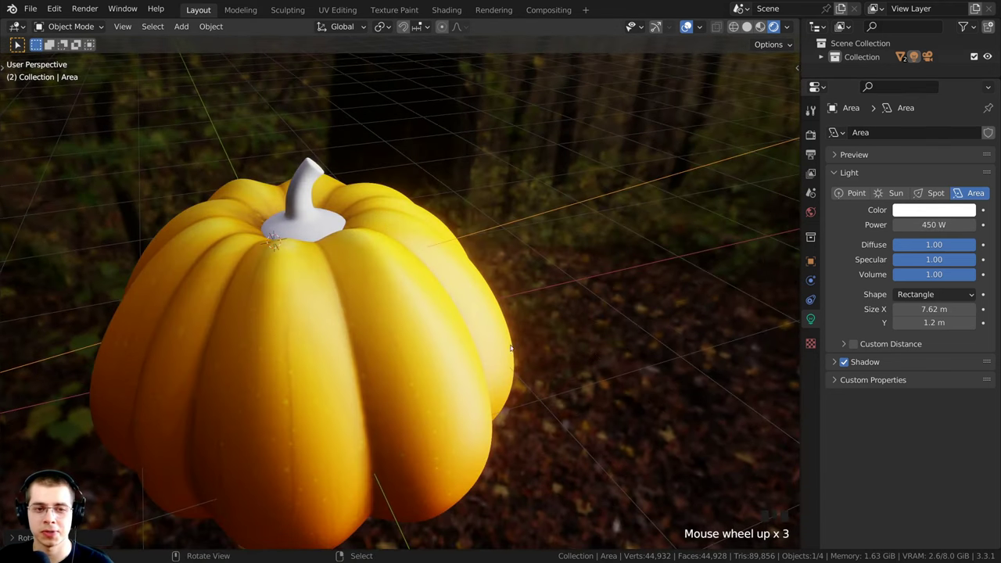
# Switch Bloom off and back on in the render settings to compare the glow around the pumpkin.
pyautogui.click(810, 135)
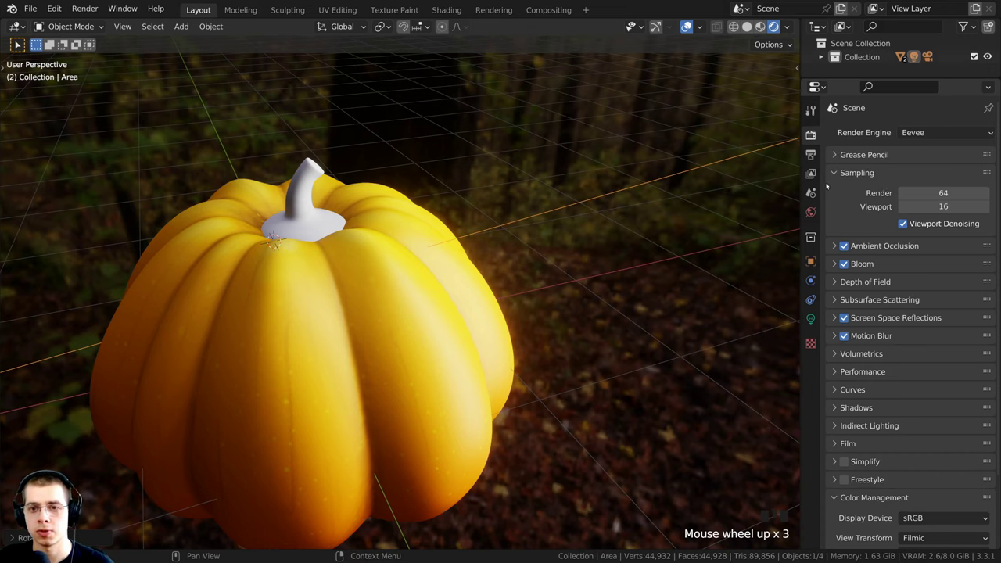
pyautogui.click(844, 264)
pyautogui.click(844, 263)
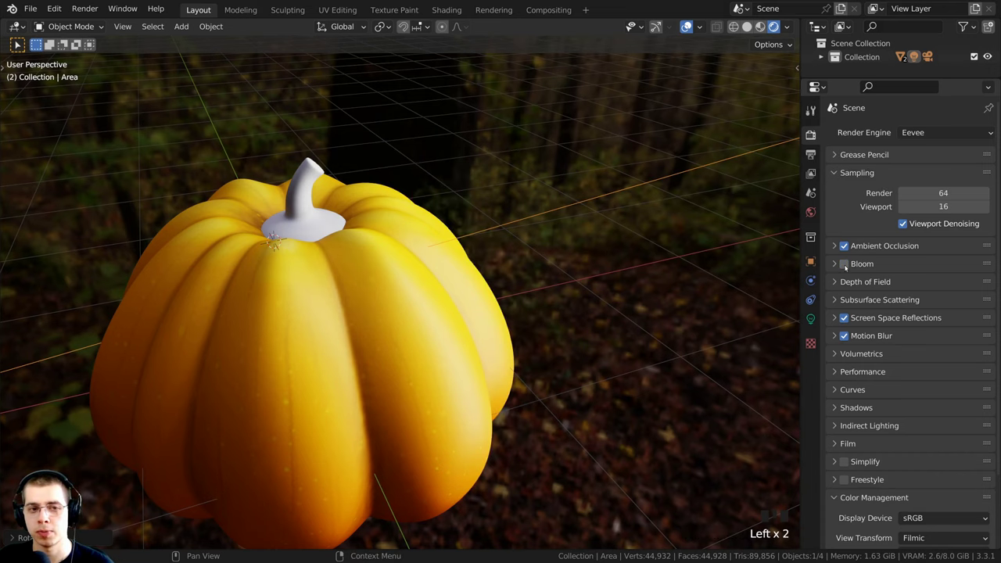
pyautogui.click(527, 259)
pyautogui.scroll(2, 472, 200)
pyautogui.scroll(-3, 562, 321)
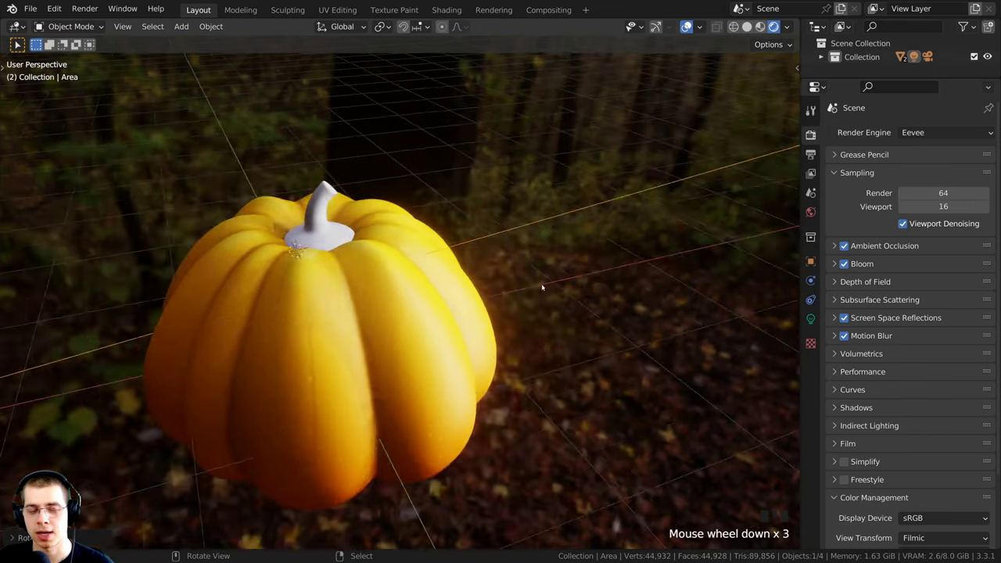
pyautogui.moveTo(562, 321); pyautogui.dragTo(474, 284, button='middle')
# Give the area light a warm cream colour with hue about 0.092 and saturation about 0.373.
pyautogui.click(810, 319)
pyautogui.scroll(-4, 474, 284)
pyautogui.press('g')
pyautogui.rightClick(462, 271)
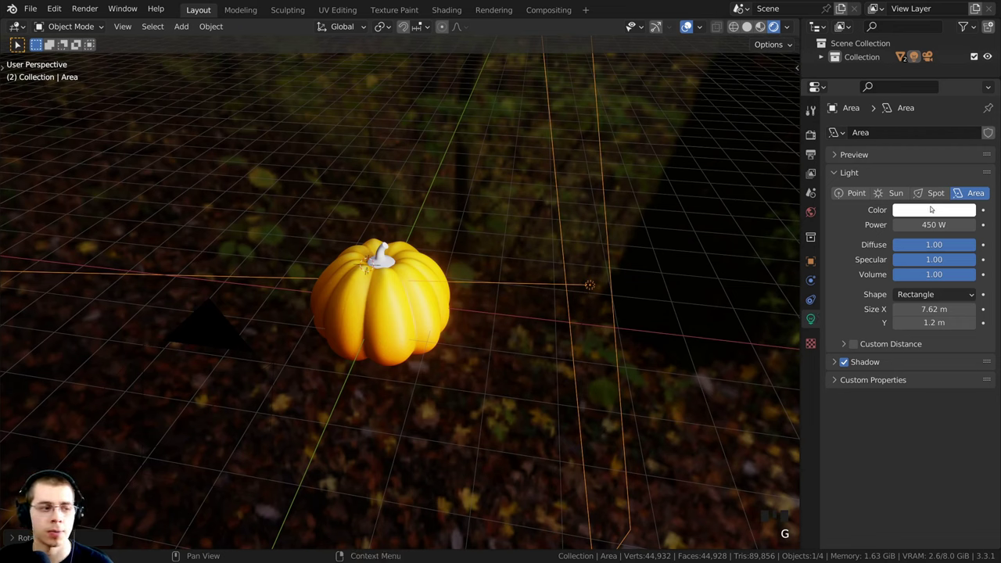
pyautogui.click(930, 210)
pyautogui.click(899, 83)
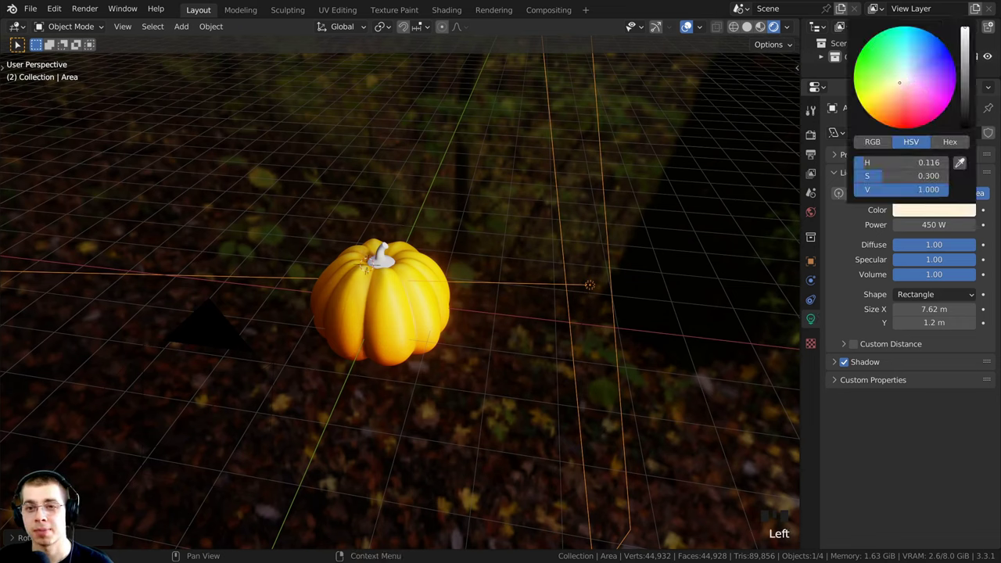
# Reposition the warm area light to the right of the pumpkin as seen from the camera.
pyautogui.press('KP_0')
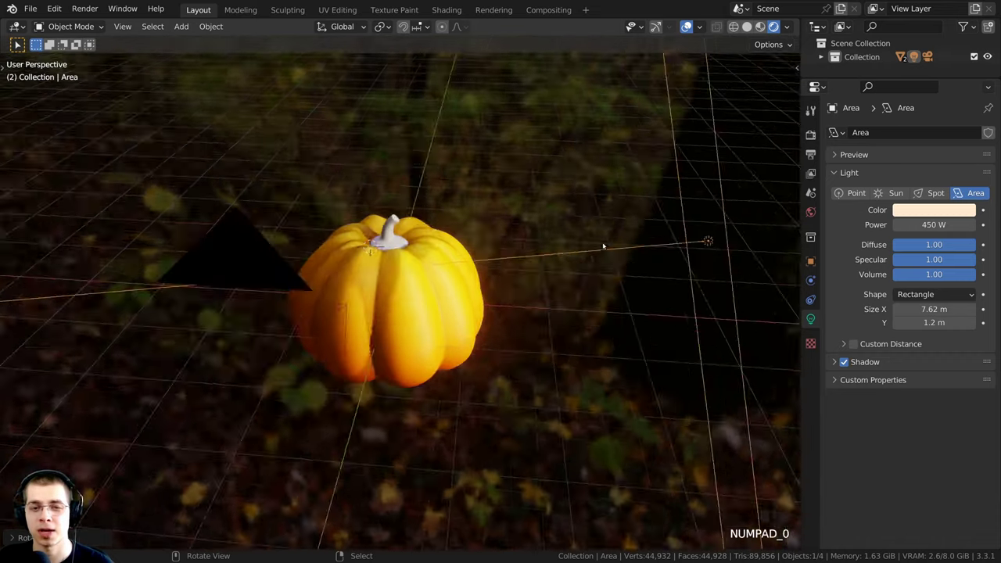
pyautogui.press('g')
pyautogui.click(587, 270)
pyautogui.press('g')
pyautogui.click(635, 266)
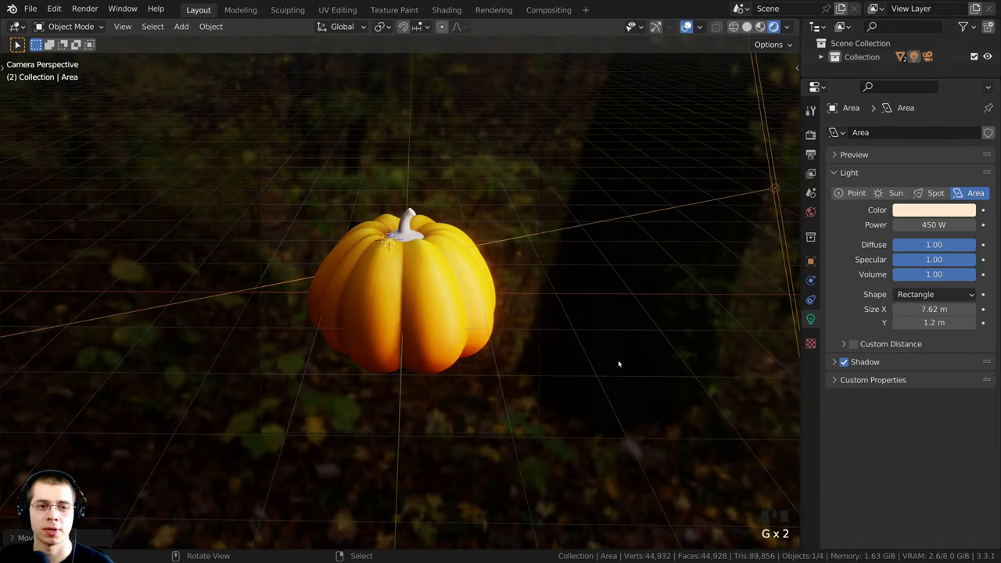
pyautogui.scroll(-1, 541, 339)
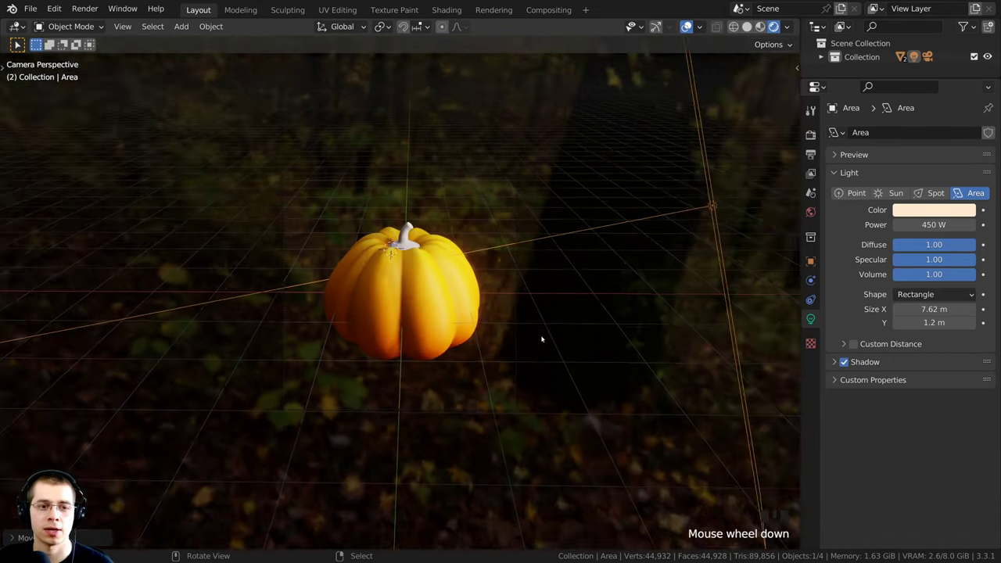
pyautogui.scroll(2, 417, 365)
pyautogui.scroll(-4, 487, 279)
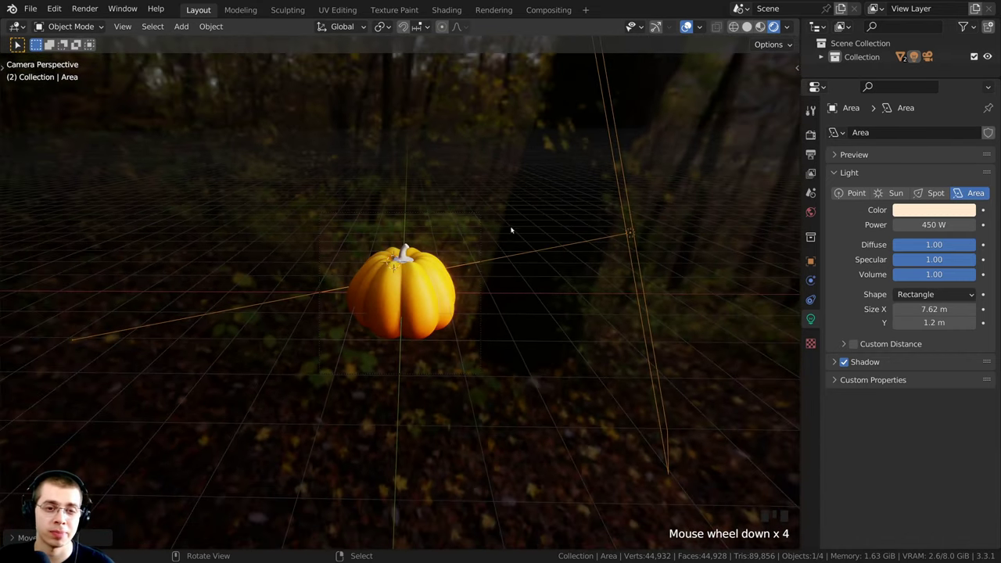
# Duplicate the area light from the top view and place the copy behind the pumpkin on its left.
pyautogui.moveTo(512, 223); pyautogui.dragTo(513, 301, button='middle')
pyautogui.scroll(-1, 483, 254)
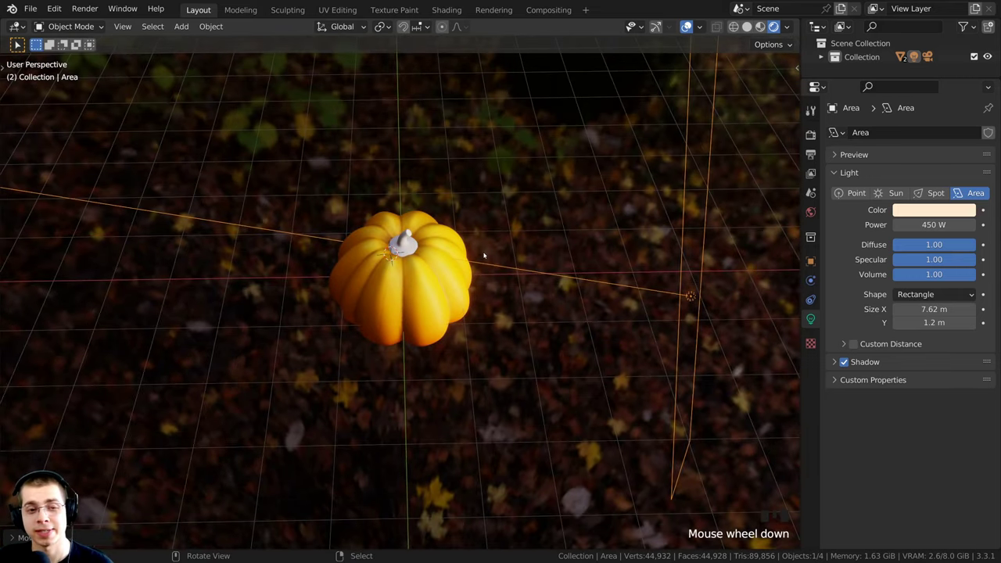
pyautogui.press('KP_7')
pyautogui.scroll(-1, 484, 262)
pyautogui.keyDown('shift'); pyautogui.moveTo(485, 271); pyautogui.dragTo(525, 418, button='middle'); pyautogui.keyUp('shift')
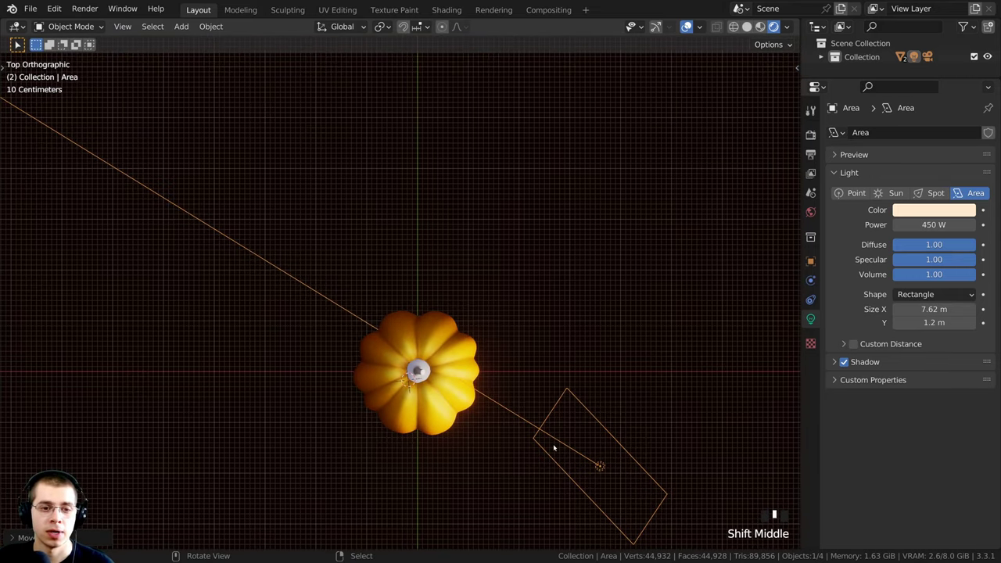
pyautogui.hotkey('shift', 'd')
pyautogui.click(313, 130)
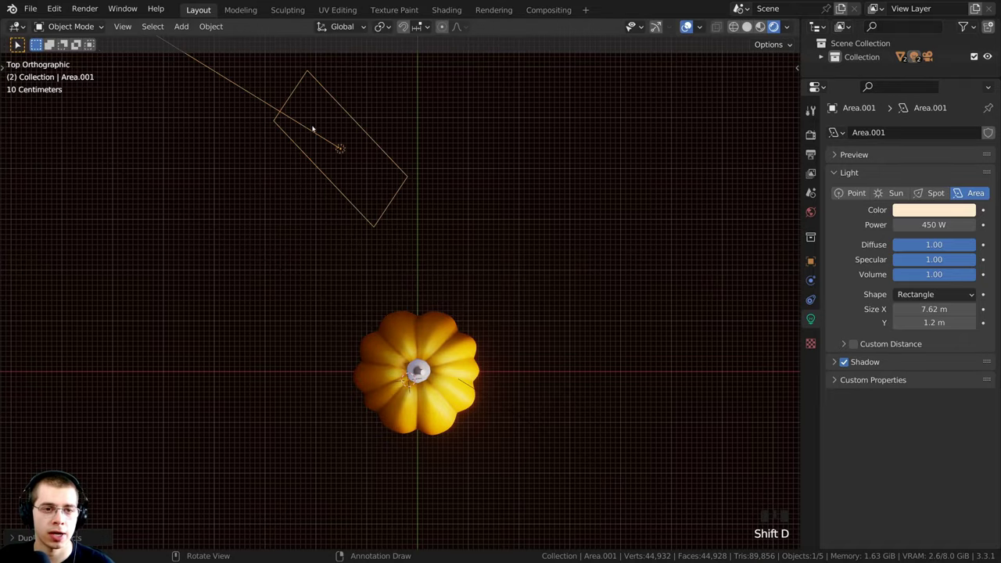
# Rotate the duplicated area light around from behind so that it faces towards the pumpkin.
pyautogui.press('t')
pyautogui.press('t')
pyautogui.press('r')
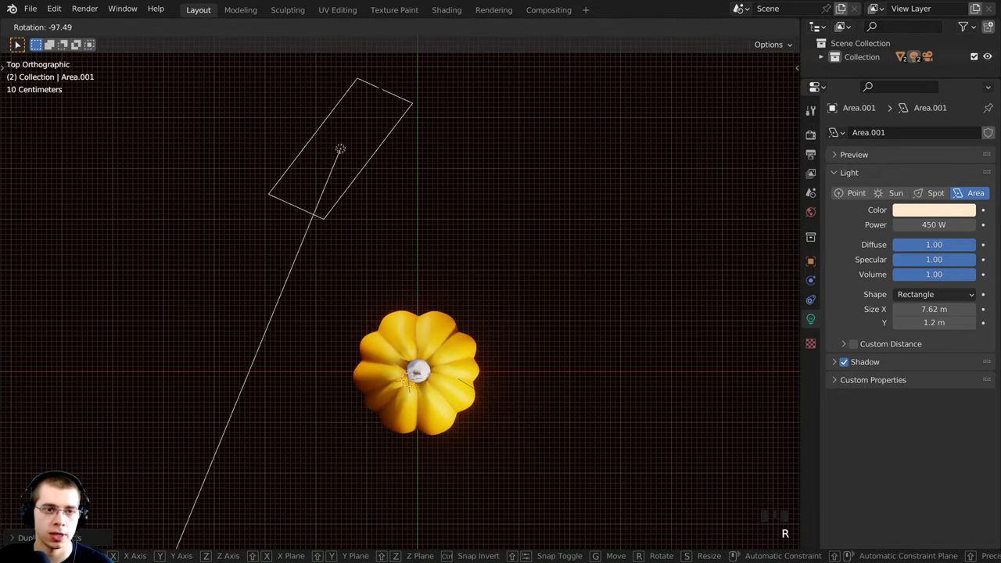
pyautogui.click(333, 138)
pyautogui.moveTo(402, 272); pyautogui.dragTo(536, 149, button='middle')
pyautogui.scroll(-2, 514, 167)
pyautogui.press('r')
pyautogui.click(448, 68)
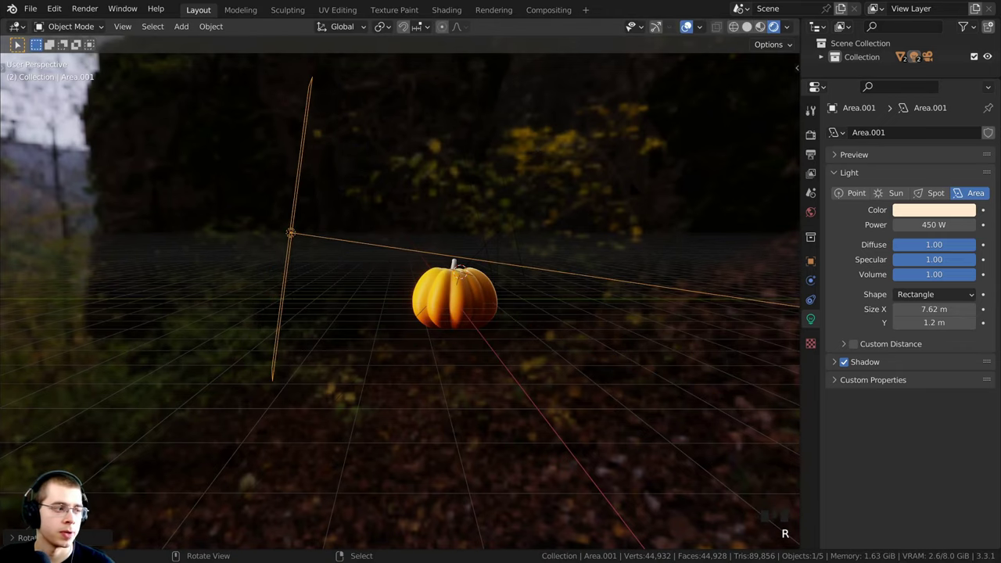
pyautogui.press('r')
pyautogui.press('r')
pyautogui.click(500, 163)
# Tilt the duplicated light diagonally and shift its position behind the pumpkin's left side.
pyautogui.moveTo(501, 163); pyautogui.dragTo(375, 274, button='middle')
pyautogui.press('r')
pyautogui.click(532, 399)
pyautogui.press('r')
pyautogui.press('r')
pyautogui.click(539, 397)
pyautogui.press('r')
pyautogui.click(522, 212)
pyautogui.press('g')
pyautogui.click(510, 212)
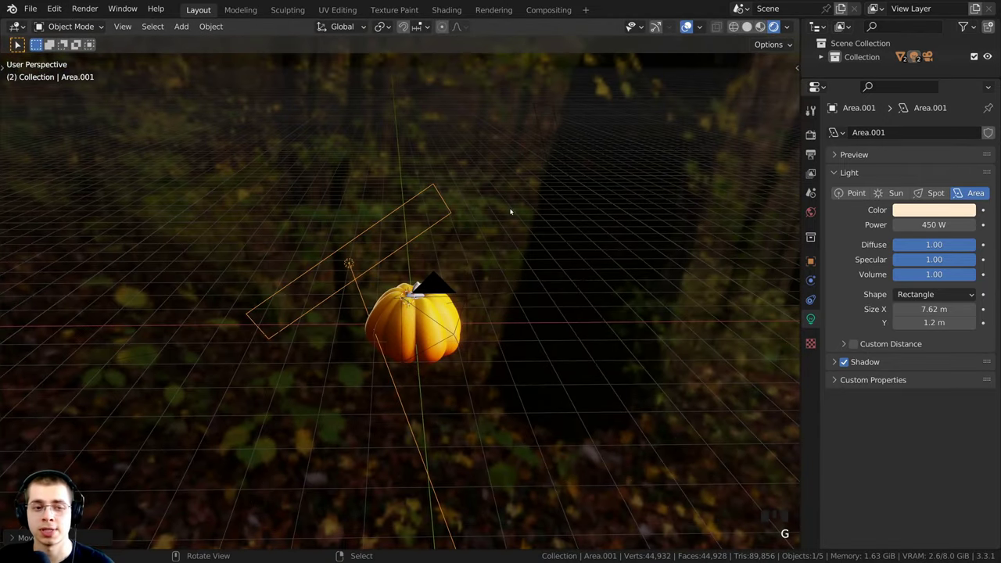
# Examine the rim light along the pumpkin's left edge up close from the camera view.
pyautogui.press('KP_0')
pyautogui.keyDown('shift'); pyautogui.moveTo(500, 212); pyautogui.dragTo(511, 239, button='middle'); pyautogui.keyUp('shift')
pyautogui.scroll(7, 415, 257)
pyautogui.keyDown('shift'); pyautogui.moveTo(415, 257); pyautogui.dragTo(431, 316, button='middle'); pyautogui.keyUp('shift')
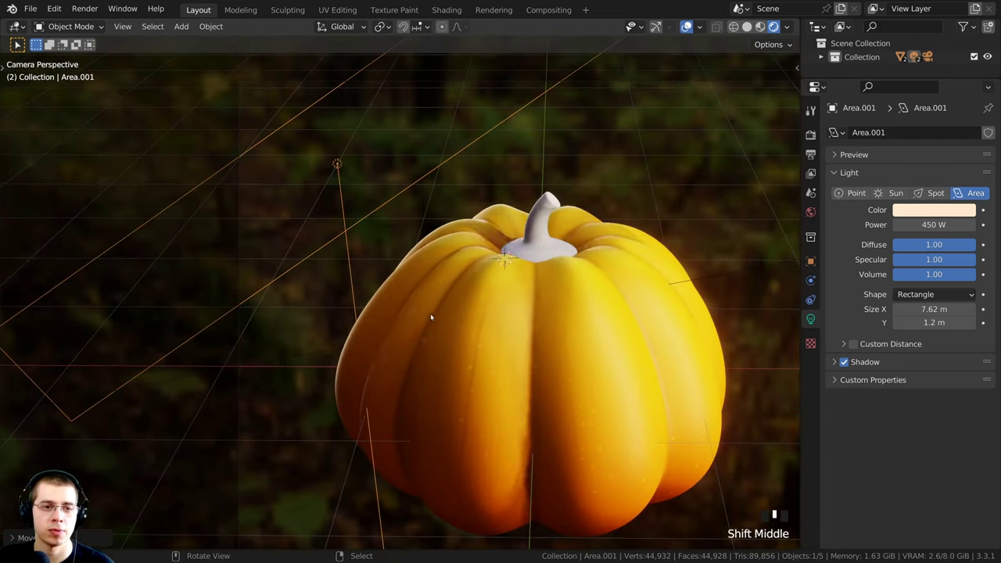
pyautogui.scroll(5, 431, 316)
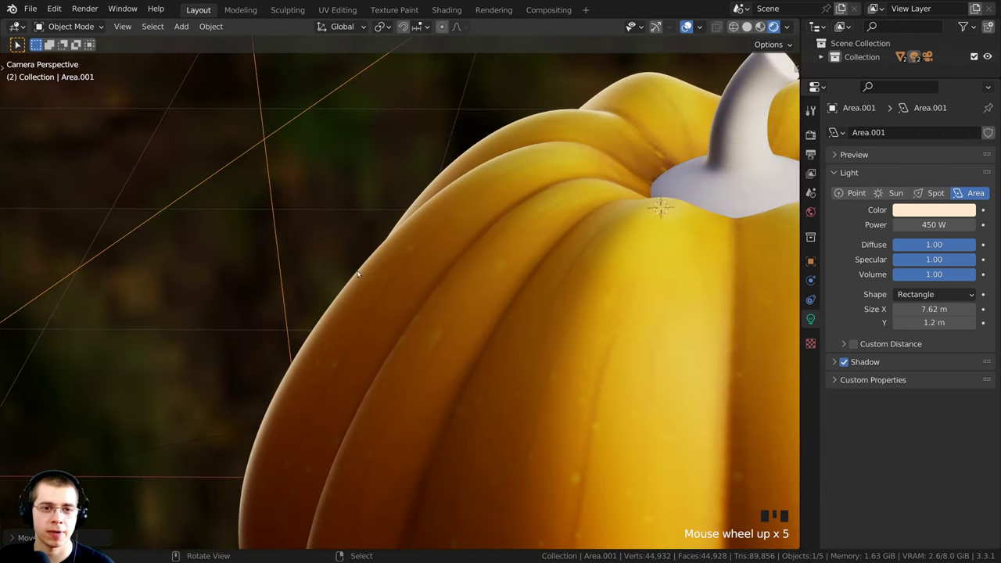
pyautogui.keyDown('shift'); pyautogui.moveTo(358, 273); pyautogui.dragTo(492, 176, button='middle'); pyautogui.keyUp('shift')
pyautogui.scroll(-3, 468, 154)
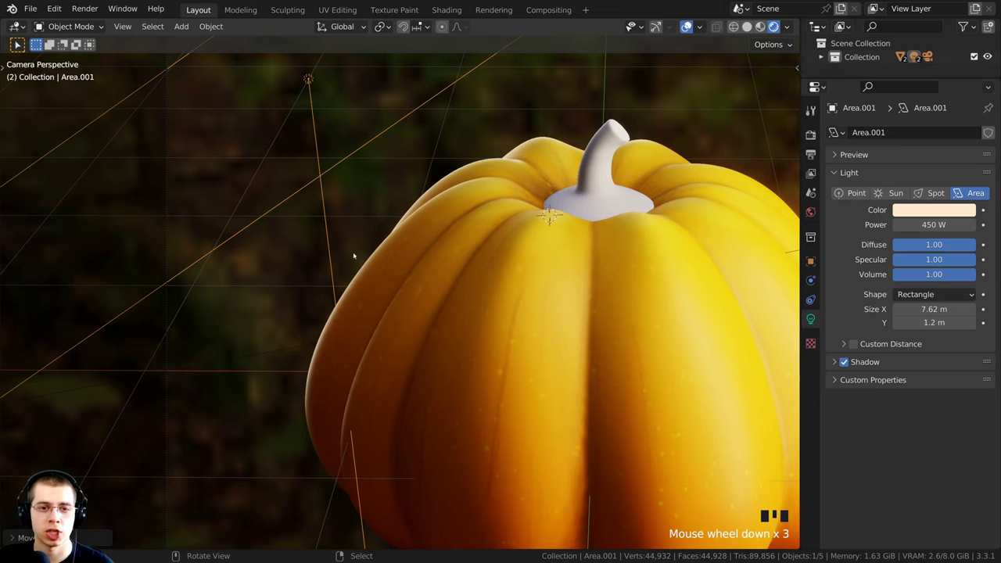
pyautogui.keyDown('shift'); pyautogui.moveTo(354, 255); pyautogui.dragTo(347, 247, button='middle'); pyautogui.keyUp('shift')
# Freely rotate the rear left light to re-aim it at the pumpkin's left edge.
pyautogui.press('r')
pyautogui.press('r')
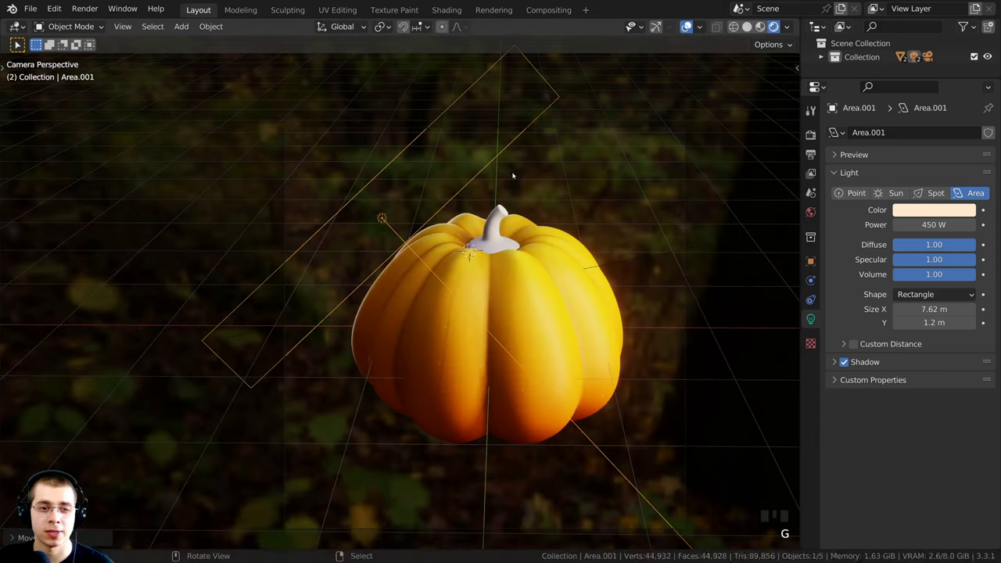
pyautogui.press('r')
pyautogui.press('r')
pyautogui.click(510, 174)
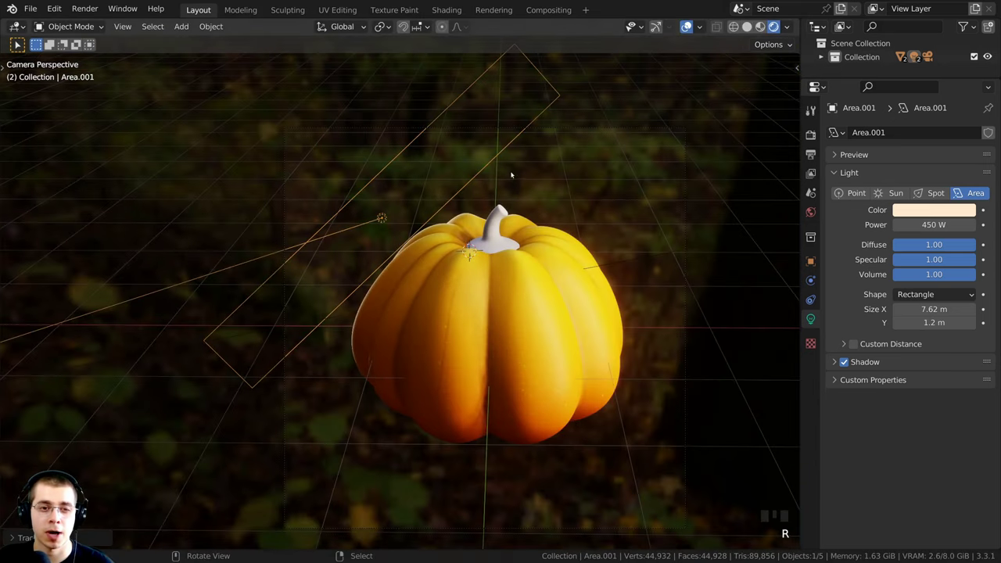
pyautogui.scroll(3, 377, 233)
pyautogui.press('r')
pyautogui.press('r')
pyautogui.click(394, 236)
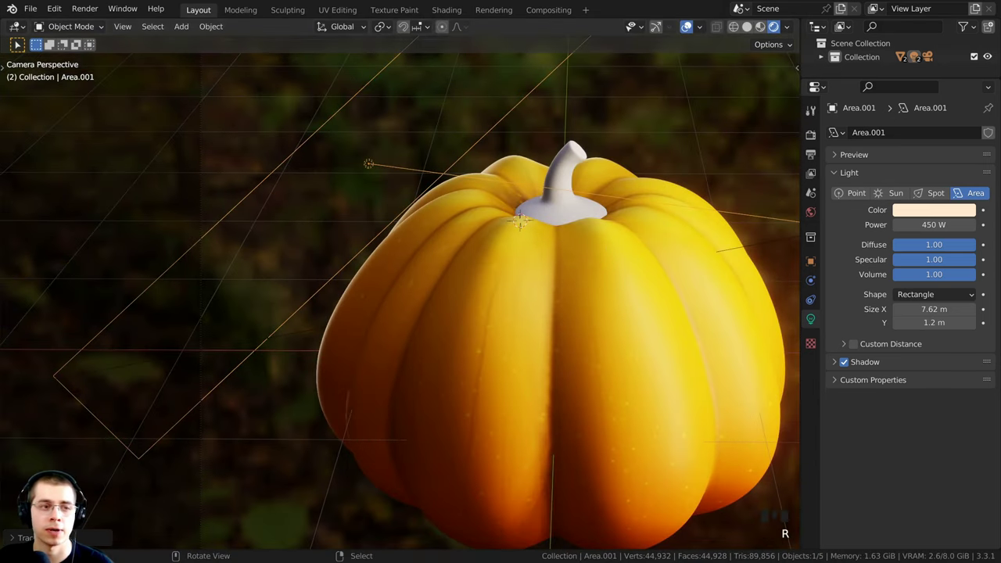
# Make the rear left light blue with hue 0.633 and saturation 0.757, and set its power to 1000 W.
pyautogui.click(914, 211)
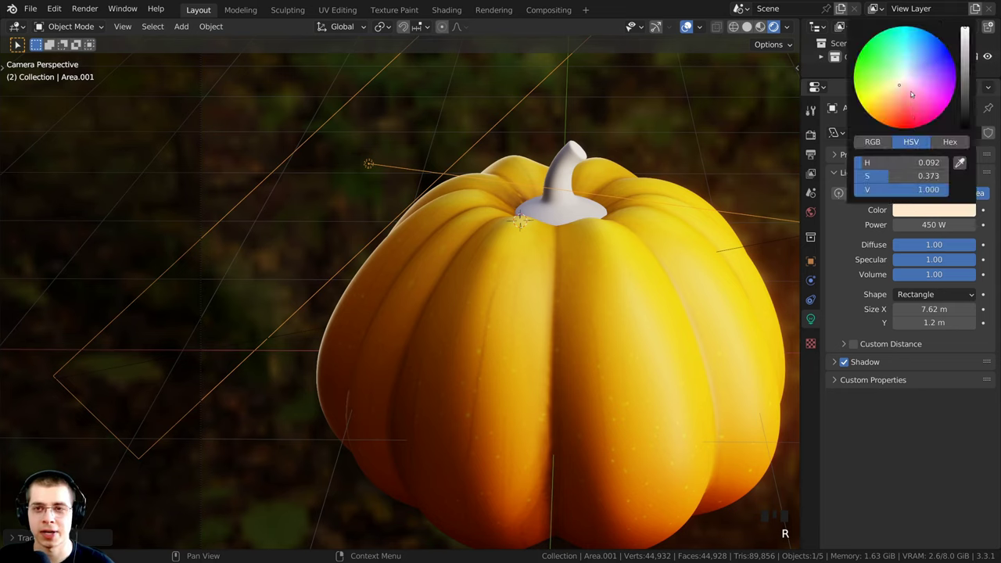
pyautogui.moveTo(900, 88); pyautogui.dragTo(920, 59)
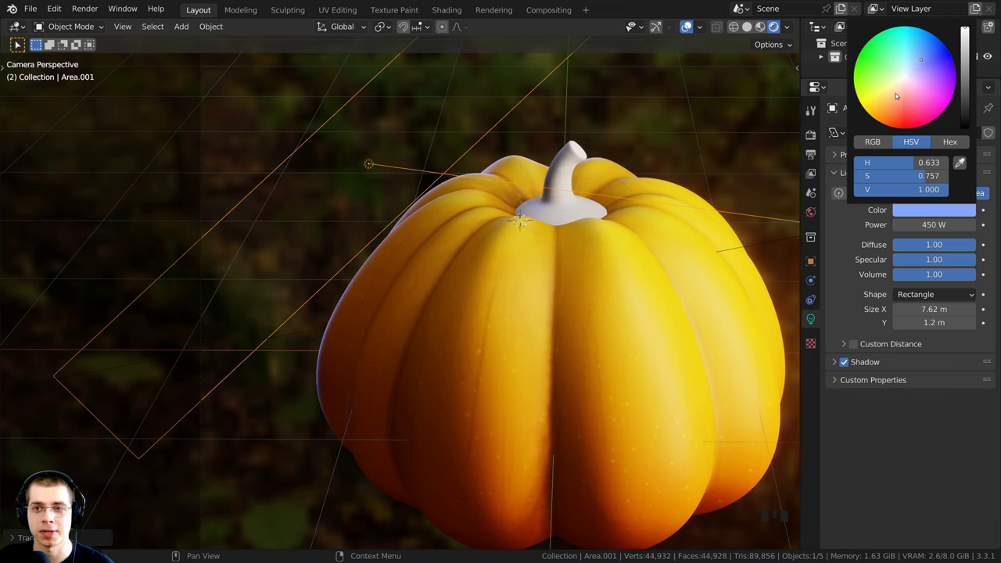
pyautogui.moveTo(933, 224); pyautogui.dragTo(935, 227)
pyautogui.click(936, 226)
pyautogui.write('10')
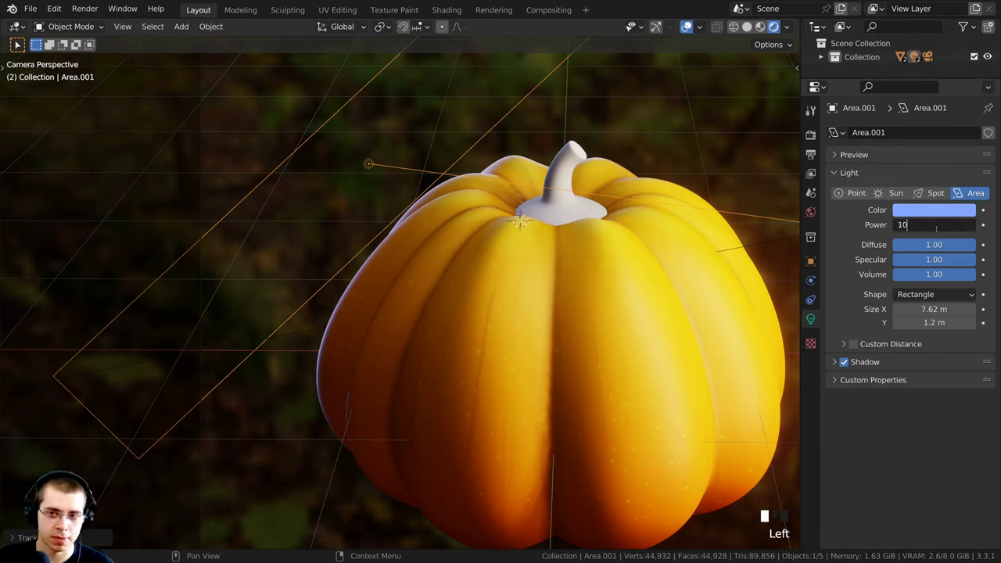
pyautogui.write('00')
pyautogui.press('Return')
# Reposition the blue light behind the pumpkin's left side to strengthen its rim light in the camera view.
pyautogui.moveTo(385, 325); pyautogui.dragTo(500, 264, button='middle')
pyautogui.press('g')
pyautogui.click(378, 293)
pyautogui.press('g')
pyautogui.click(443, 302)
pyautogui.press('g')
pyautogui.click(446, 273)
pyautogui.press('KP_0')
pyautogui.scroll(-3, 417, 269)
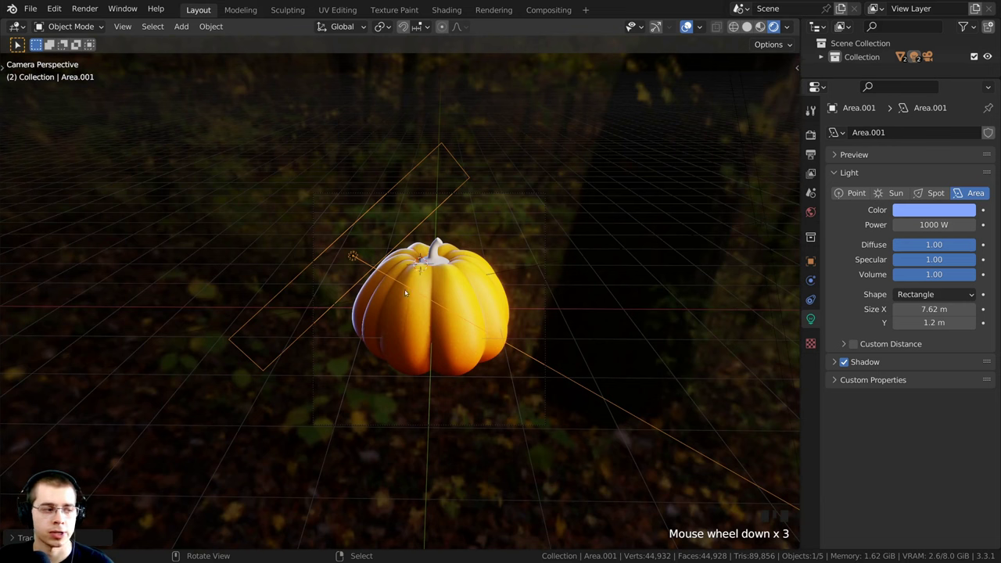
# Duplicate the blue light to the pumpkin's rear right and rotate the copy to slant the opposite way.
pyautogui.hotkey('shift', 'd')
pyautogui.press('r')
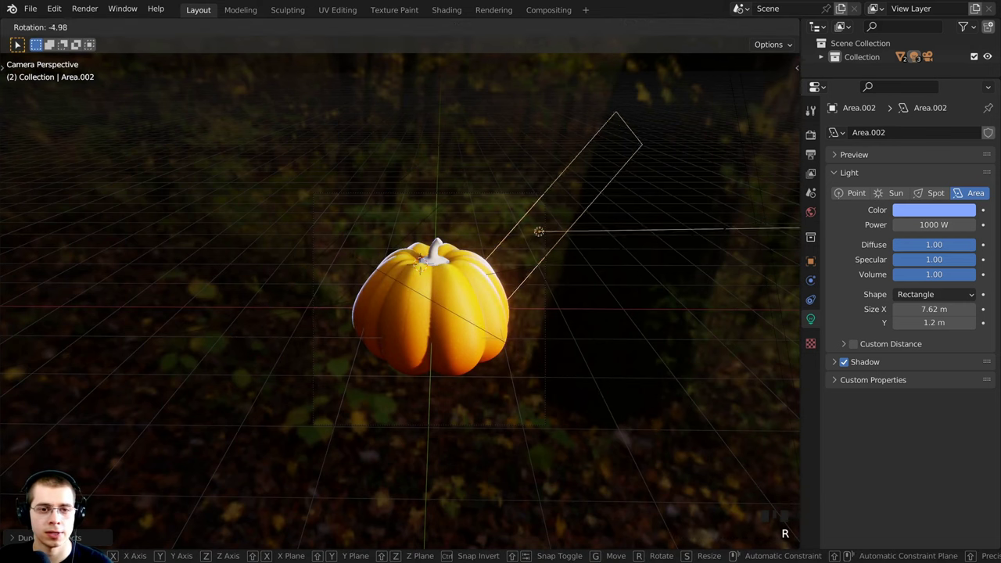
pyautogui.click(563, 146)
pyautogui.press('r')
pyautogui.press('r')
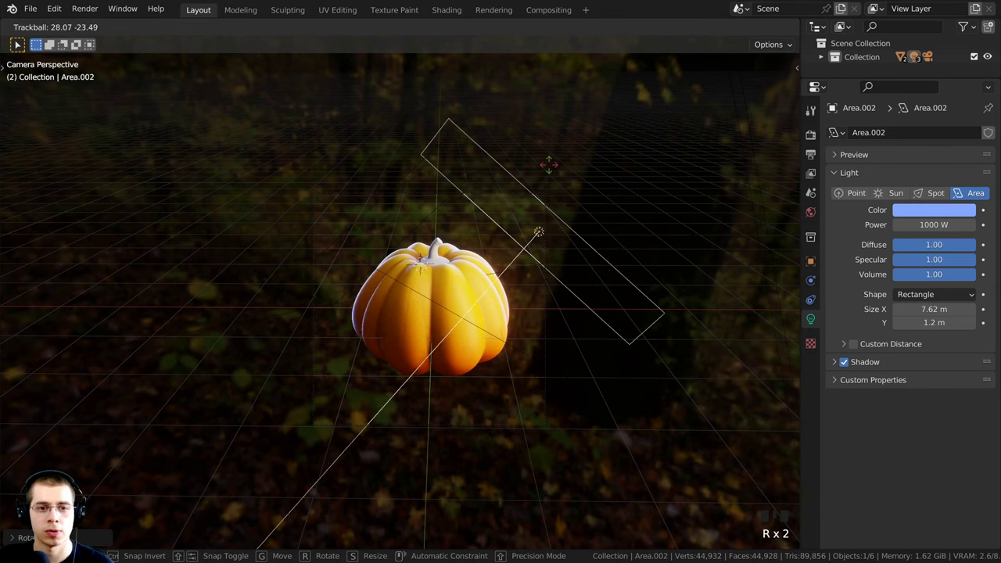
pyautogui.click(549, 164)
# Shrink the rear right blue light, move it closer to the pumpkin and adjust its aim.
pyautogui.press('g')
pyautogui.click(522, 181)
pyautogui.press('s')
pyautogui.click(530, 205)
pyautogui.press('r')
pyautogui.press('r')
pyautogui.click(602, 202)
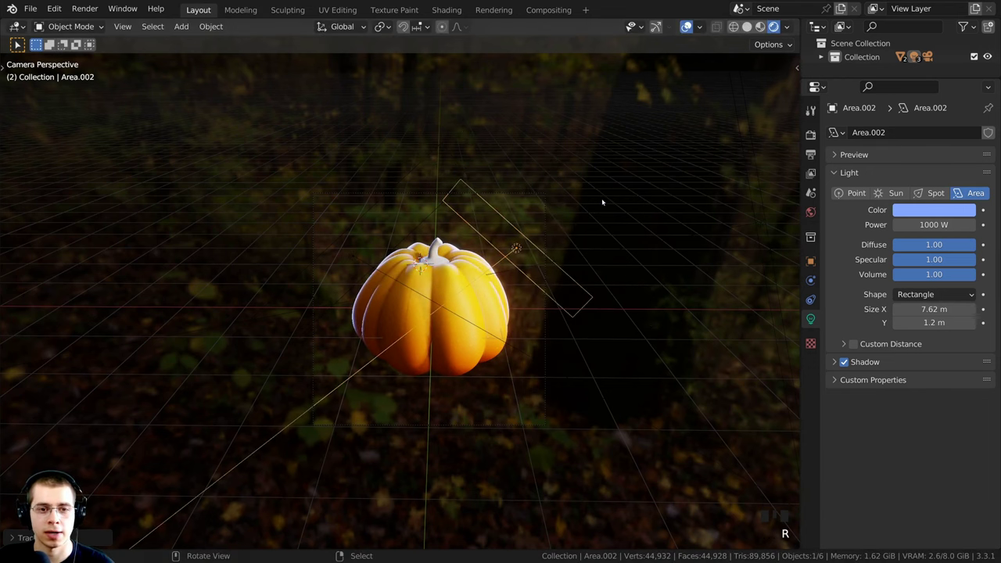
# Fine-tune the placement, scale and angle of the rear right light beside the pumpkin's upper right edge.
pyautogui.scroll(4, 602, 202)
pyautogui.press('g')
pyautogui.click(592, 268)
pyautogui.press('s')
pyautogui.click(594, 275)
pyautogui.press('r')
pyautogui.click(595, 274)
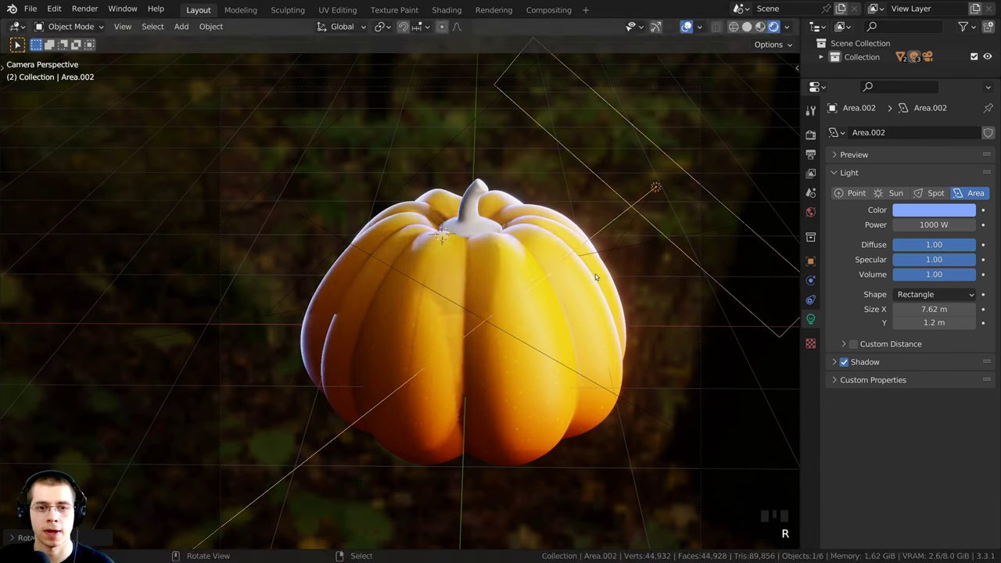
# Set the rear right blue light's power to 500 W.
pyautogui.keyDown('shift'); pyautogui.moveTo(595, 273); pyautogui.dragTo(559, 275, button='middle'); pyautogui.keyUp('shift')
pyautogui.click(934, 225)
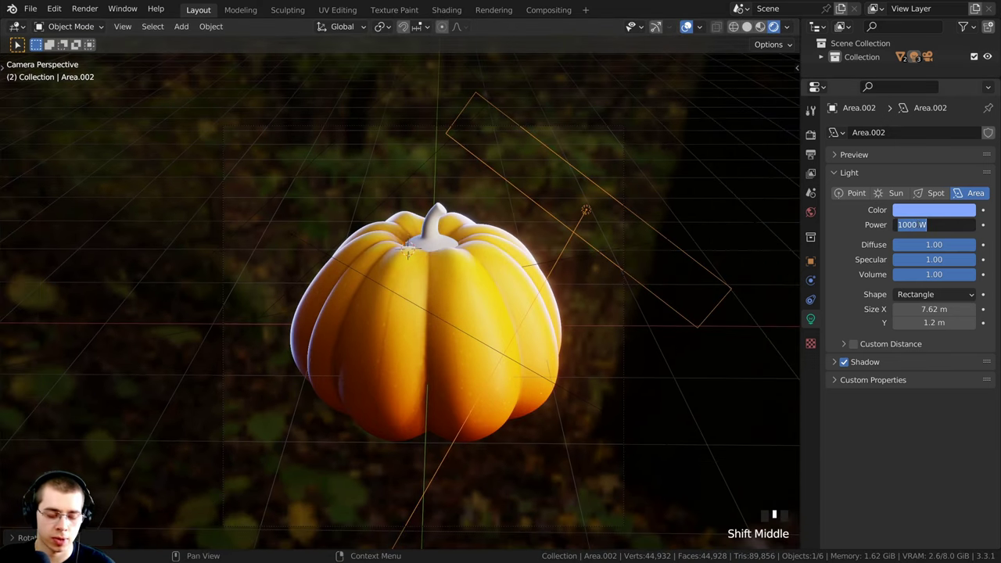
pyautogui.write('500')
pyautogui.press('Return')
# Re-aim the rear right blue light and scale it down.
pyautogui.scroll(3, 588, 338)
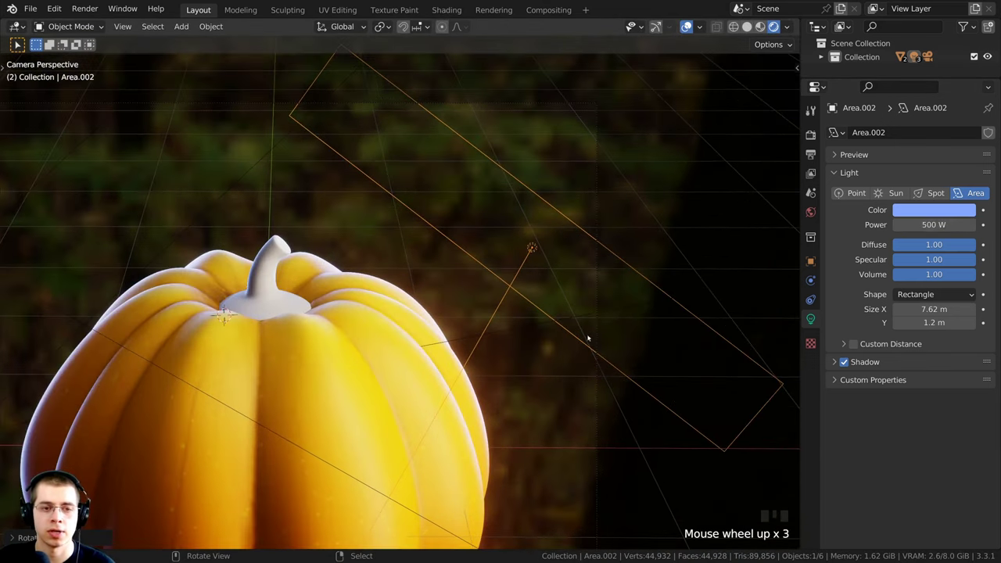
pyautogui.press('r')
pyautogui.press('r')
pyautogui.click(587, 331)
pyautogui.press('g')
pyautogui.click(711, 339)
pyautogui.press('s')
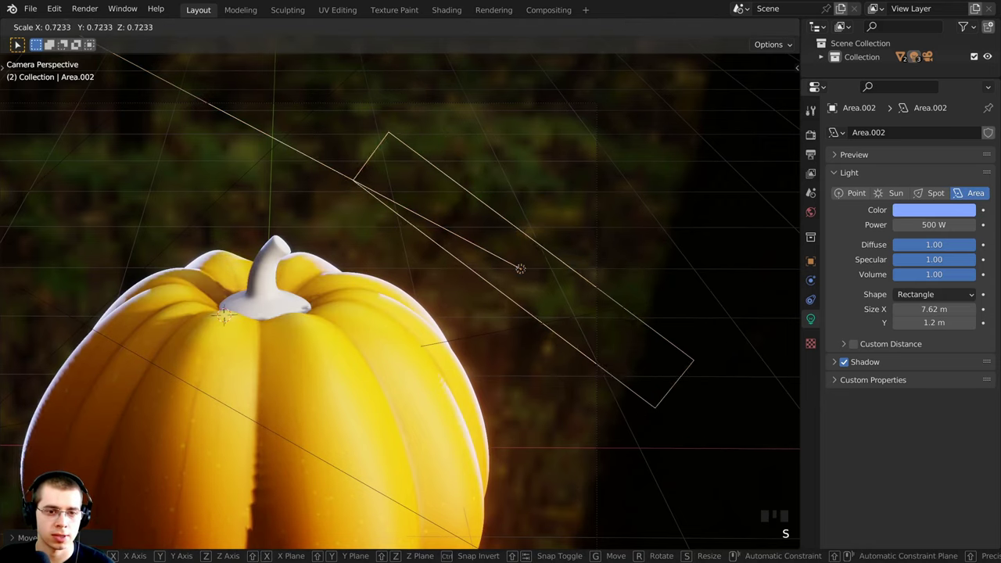
pyautogui.click(623, 322)
# Reposition the rear right blue light behind the pumpkin so it sits just off the upper right edge in camera view.
pyautogui.press('g')
pyautogui.click(599, 359)
pyautogui.moveTo(599, 359); pyautogui.dragTo(548, 376, button='middle')
pyautogui.press('KP_0')
pyautogui.press('g')
pyautogui.click(546, 237)
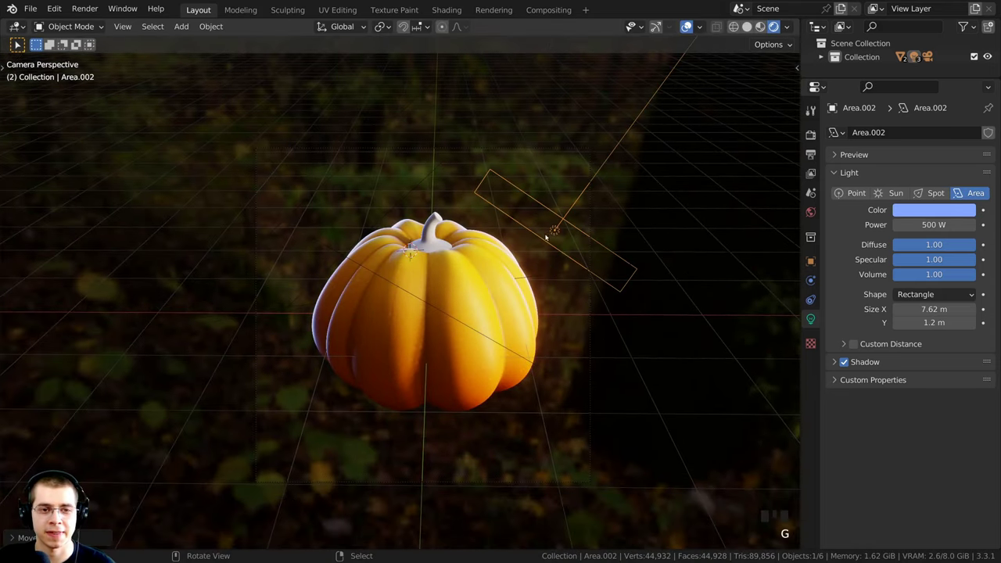
# Duplicate the rear right blue light to just above the pumpkin's stem and rotate the copy nearly horizontal.
pyautogui.scroll(-2, 547, 234)
pyautogui.hotkey('shift', 'd')
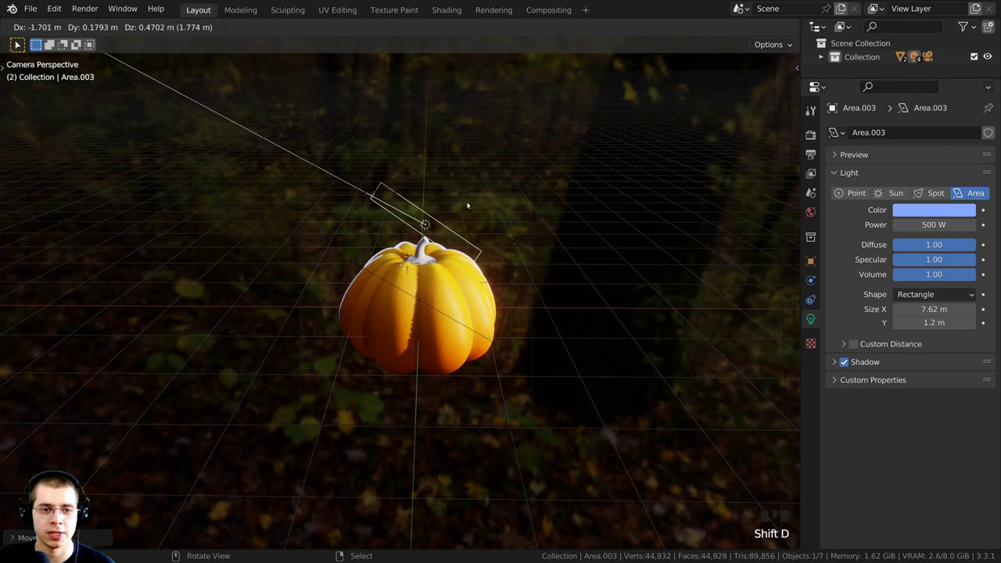
pyautogui.click(585, 222)
pyautogui.press('r')
pyautogui.press('r')
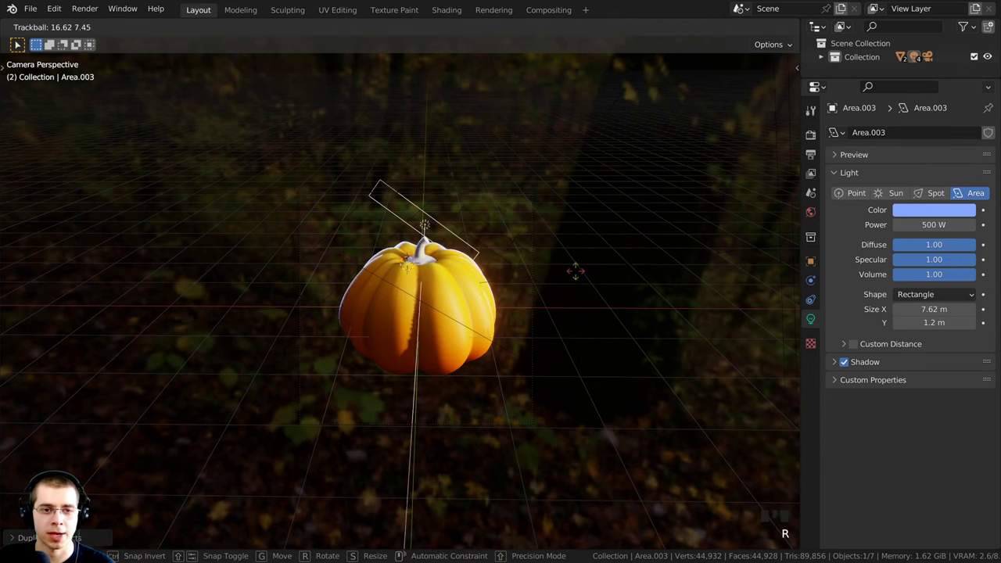
pyautogui.press('r')
pyautogui.click(558, 188)
pyautogui.press('r')
pyautogui.click(558, 187)
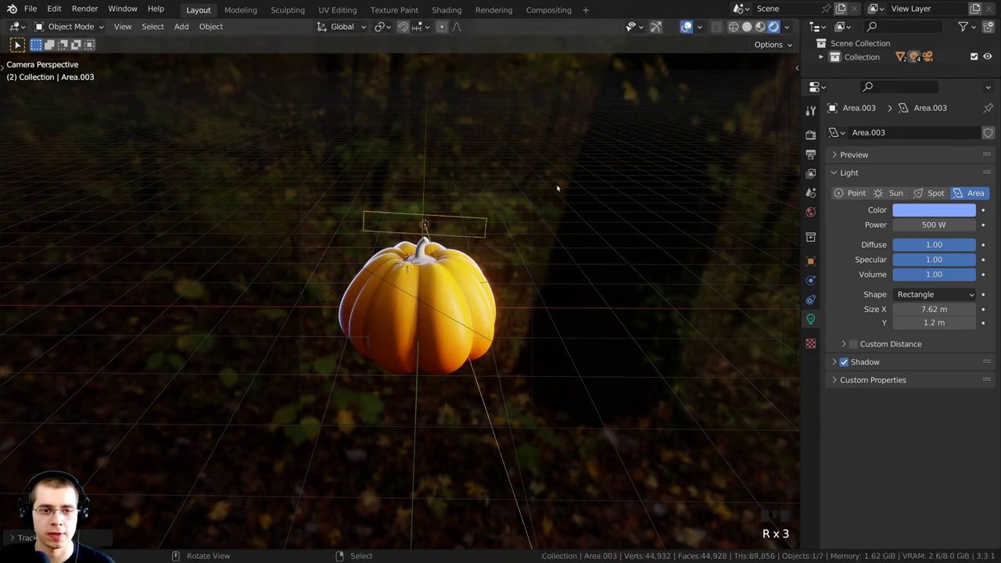
# Raise and enlarge the light above the stem, and adjust its aim toward the pumpkin.
pyautogui.press('g')
pyautogui.click(547, 187)
pyautogui.press('s')
pyautogui.click(628, 202)
pyautogui.press('r')
pyautogui.press('r')
pyautogui.click(625, 203)
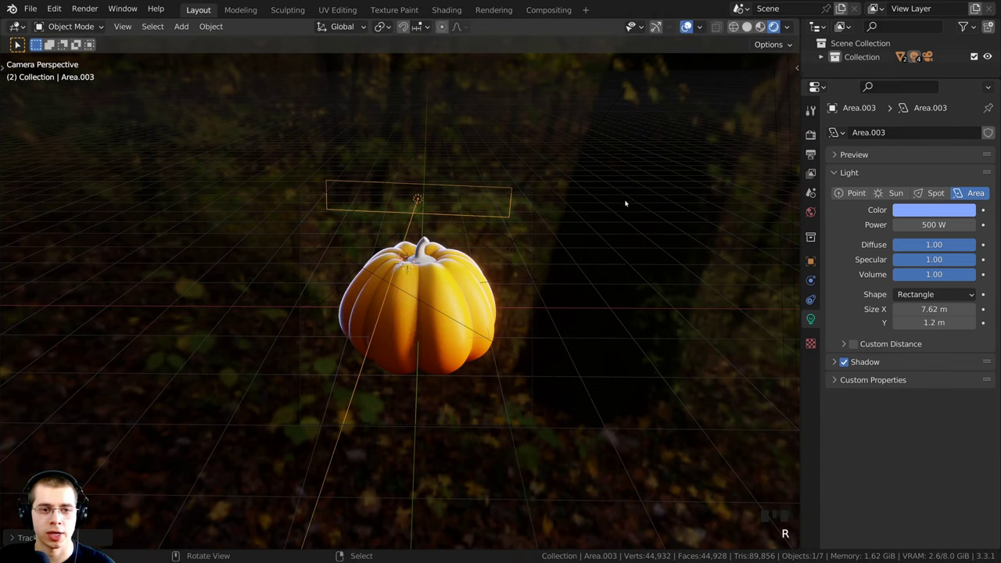
pyautogui.hotkey('alt', 'a')
# Add a plane mesh as a backdrop and move it off the pumpkin toward the rear.
pyautogui.scroll(5, 533, 280)
pyautogui.scroll(-2, 534, 250)
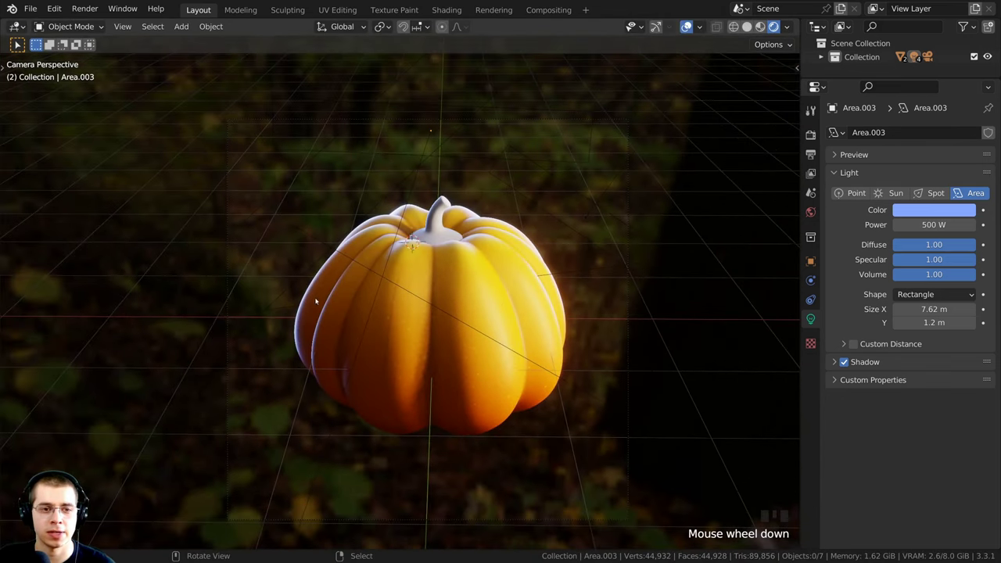
pyautogui.keyDown('shift'); pyautogui.moveTo(316, 300); pyautogui.dragTo(415, 160, button='middle'); pyautogui.keyUp('shift')
pyautogui.scroll(-2, 365, 323)
pyautogui.scroll(1, 422, 166)
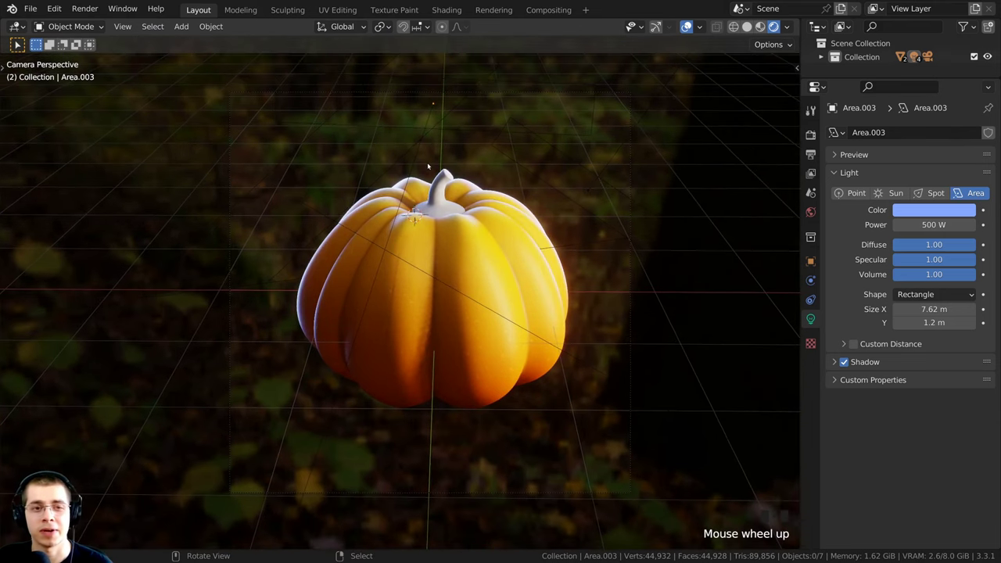
pyautogui.hotkey('shift', 'a')
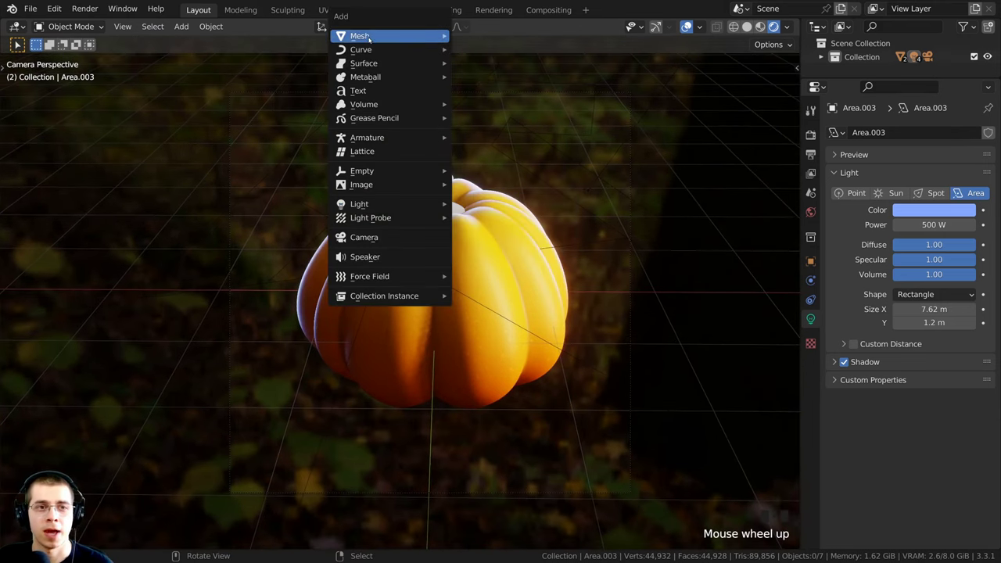
pyautogui.moveTo(370, 37)
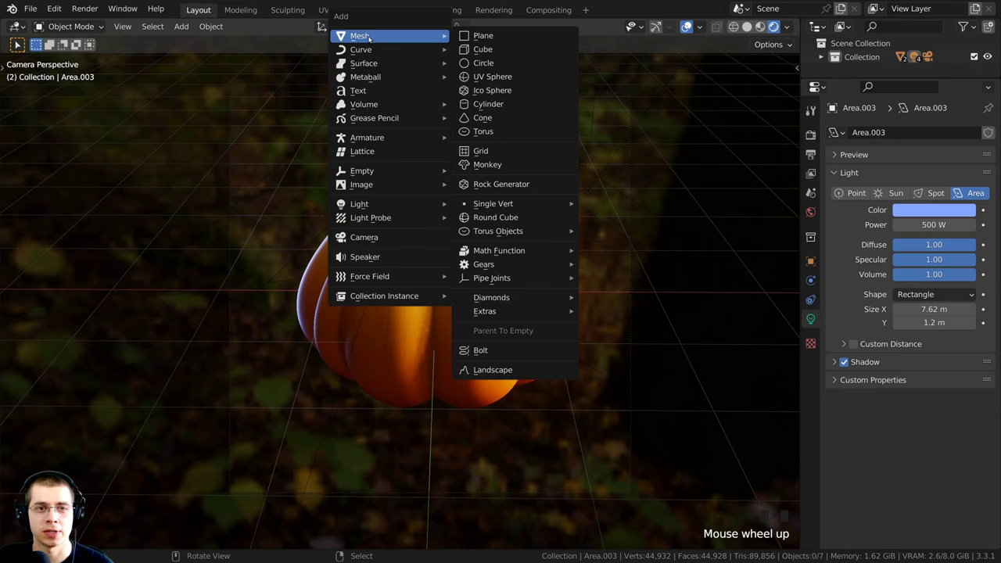
pyautogui.click(483, 39)
pyautogui.moveTo(446, 384); pyautogui.dragTo(623, 411, button='middle')
pyautogui.press('g')
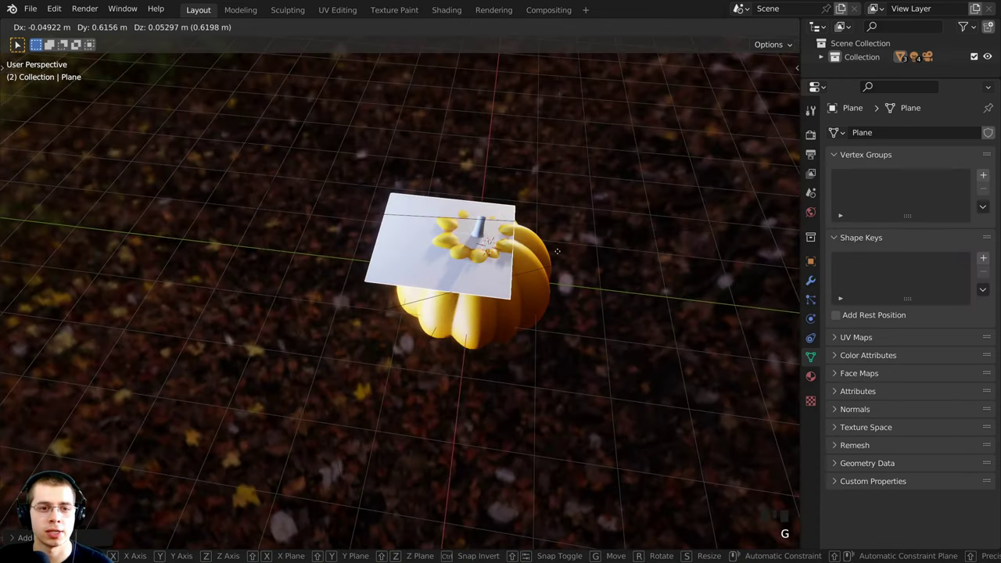
pyautogui.click(430, 230)
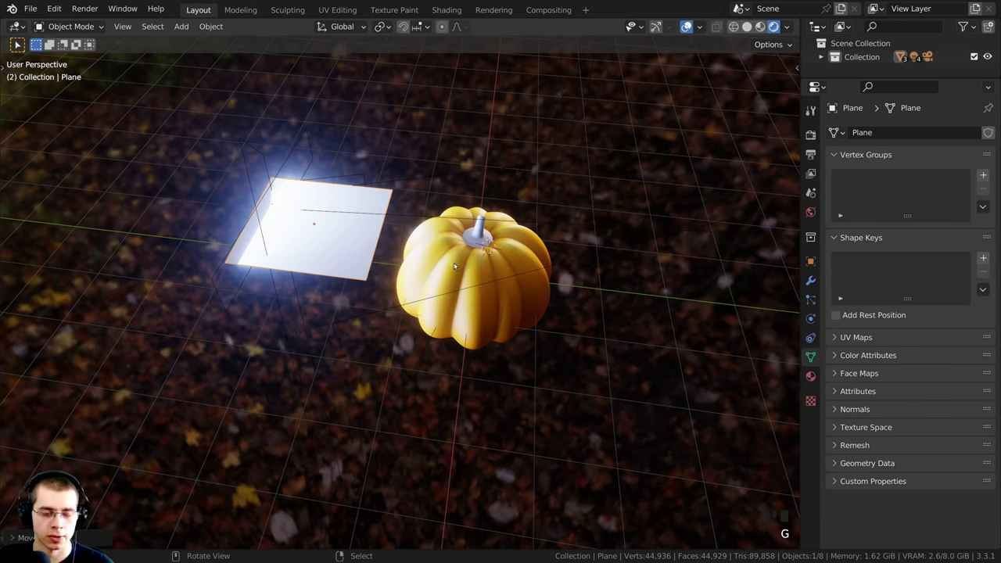
# Scale the plane up to about twice its size and tilt it upright around the global X axis.
pyautogui.press('s')
pyautogui.click(480, 224)
pyautogui.press('r')
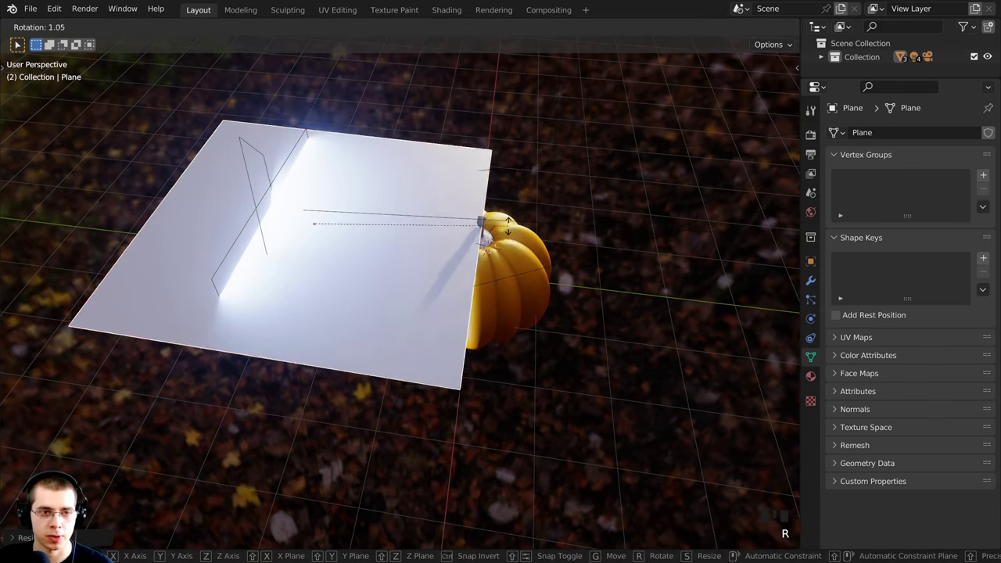
pyautogui.press('x')
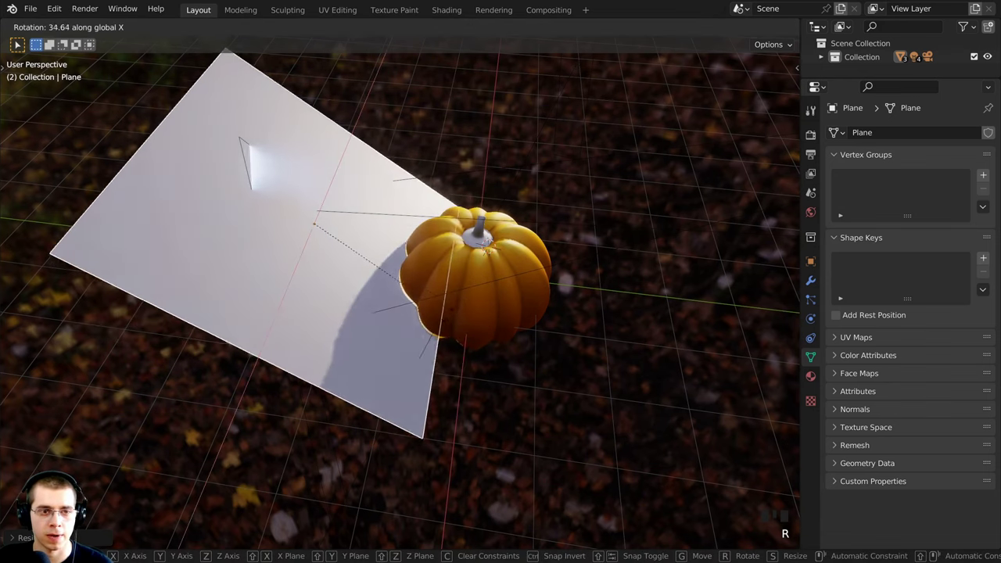
pyautogui.click(323, 313)
pyautogui.moveTo(323, 313); pyautogui.dragTo(380, 228, button='middle')
# Move the tilted plane back behind the pumpkin and the blue lights, centred in the camera view.
pyautogui.press('g')
pyautogui.click(325, 272)
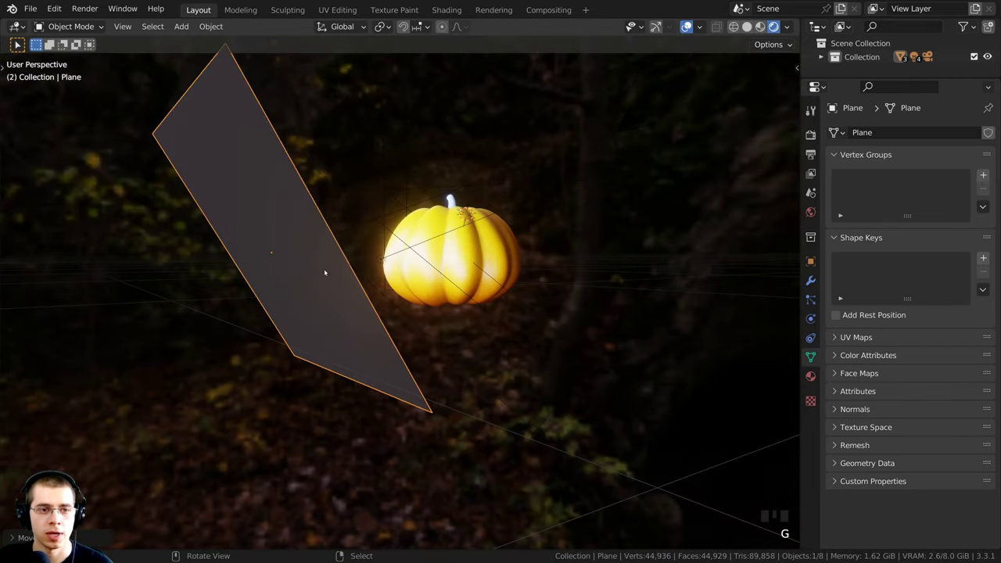
pyautogui.moveTo(325, 272); pyautogui.dragTo(274, 268, button='middle')
pyautogui.press('g')
pyautogui.click(328, 284)
pyautogui.scroll(-2, 328, 283)
pyautogui.press('g')
pyautogui.click(323, 288)
pyautogui.moveTo(537, 258); pyautogui.dragTo(473, 258, button='middle')
pyautogui.press('g')
pyautogui.click(473, 231)
pyautogui.press('g')
pyautogui.click(474, 266)
pyautogui.press('KP_0')
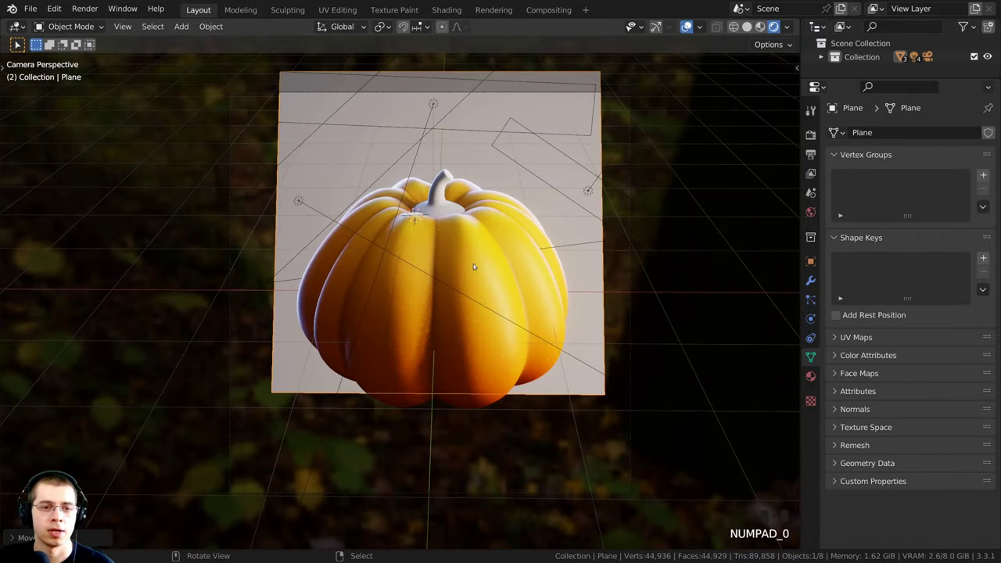
# Enlarge and recentre the backdrop plane until it extends past the square camera frame.
pyautogui.press('s')
pyautogui.click(699, 271)
pyautogui.scroll(-3, 699, 271)
pyautogui.press('g')
pyautogui.click(608, 294)
pyautogui.press('s')
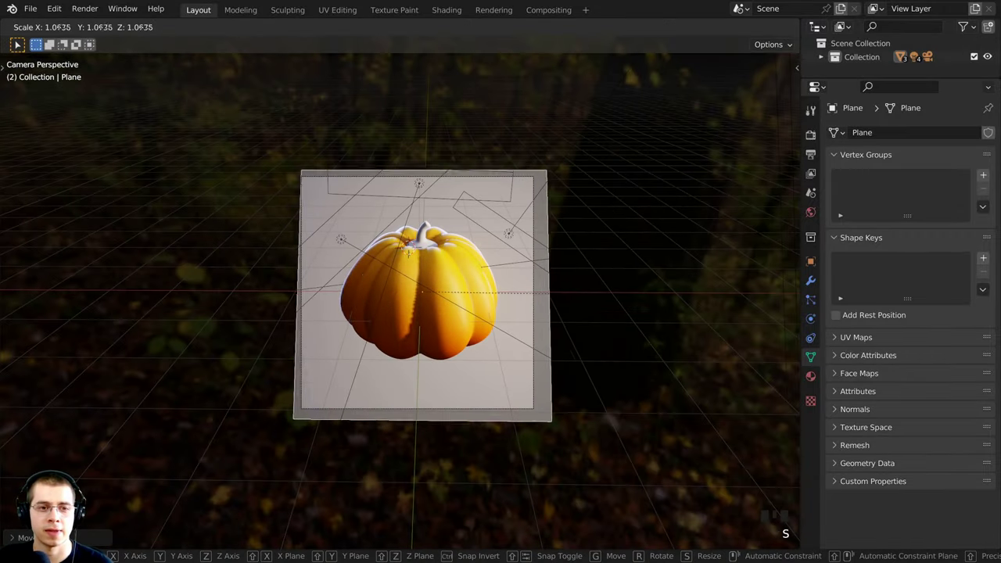
pyautogui.click(635, 304)
pyautogui.press('s')
pyautogui.click(650, 297)
# Rotate the backdrop plane to face the camera more squarely and reposition it so it still covers the whole frame.
pyautogui.press('r')
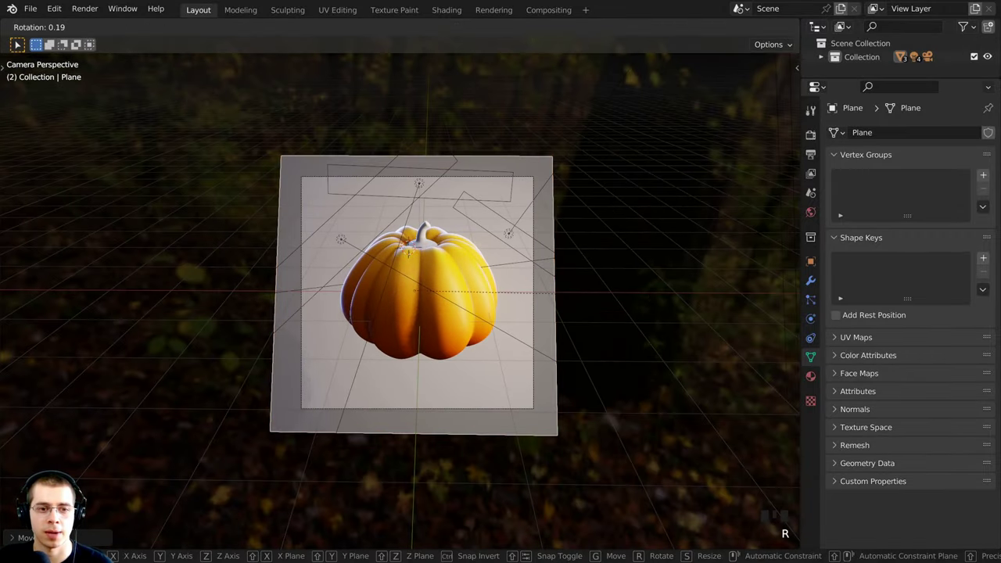
pyautogui.press('r')
pyautogui.click(594, 176)
pyautogui.keyDown('shift'); pyautogui.moveTo(466, 272); pyautogui.dragTo(655, 235, button='middle'); pyautogui.keyUp('shift')
pyautogui.press('g')
pyautogui.click(644, 254)
pyautogui.press('KP_0')
pyautogui.press('g')
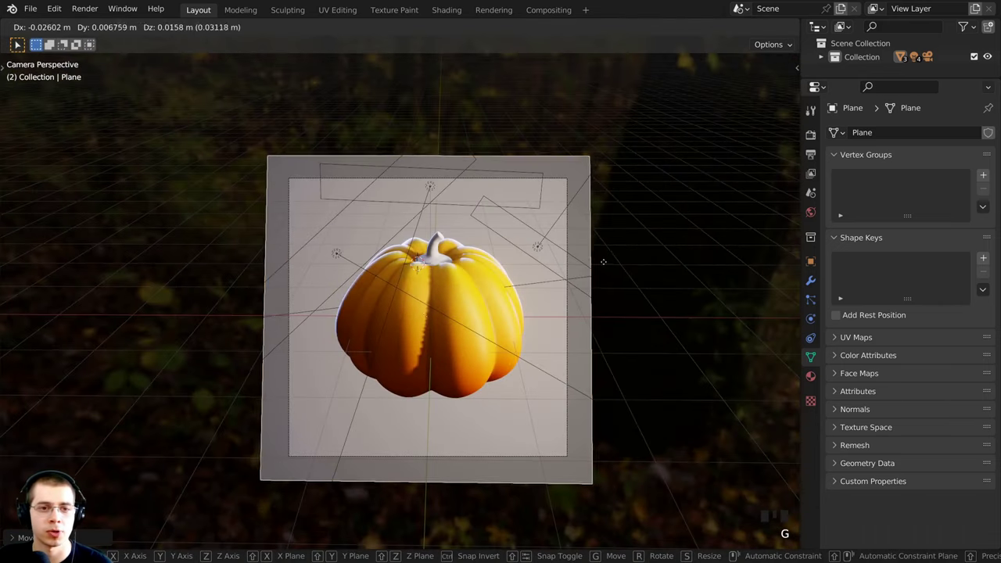
pyautogui.click(523, 251)
pyautogui.scroll(3, 536, 205)
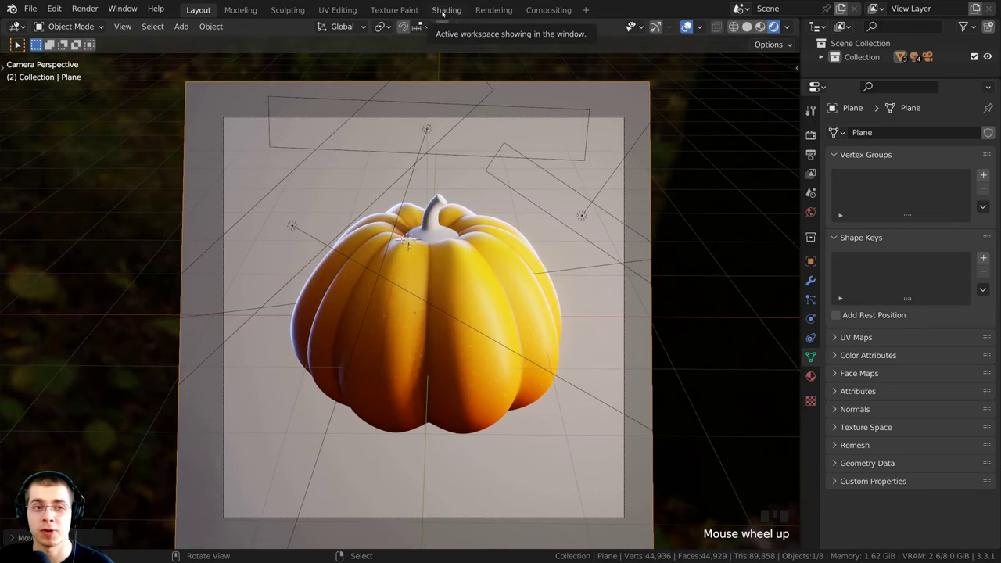
# Switch to the Shading workspace and show the camera view with rendered shading.
pyautogui.click(446, 10)
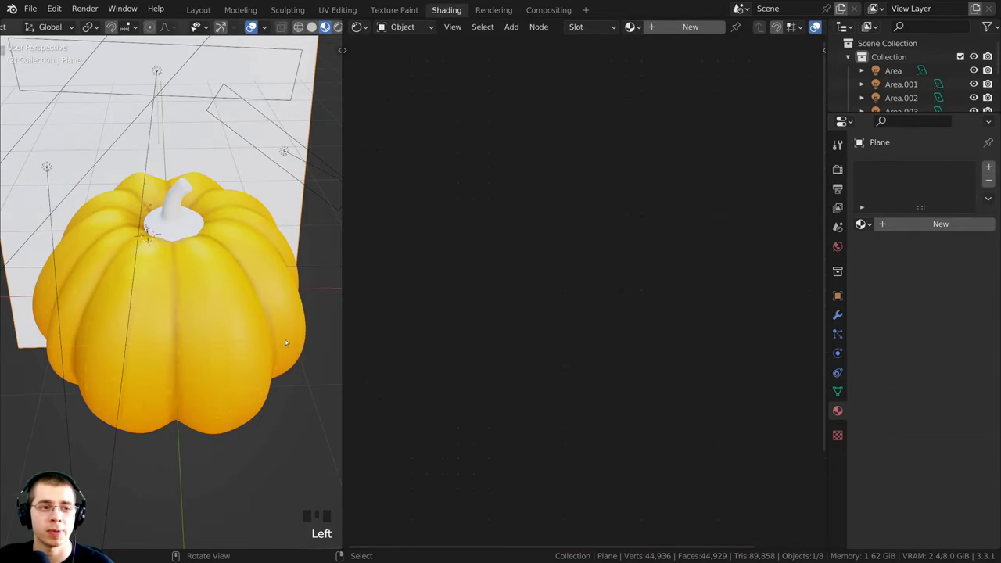
pyautogui.scroll(-1, 280, 406)
pyautogui.press('KP_0')
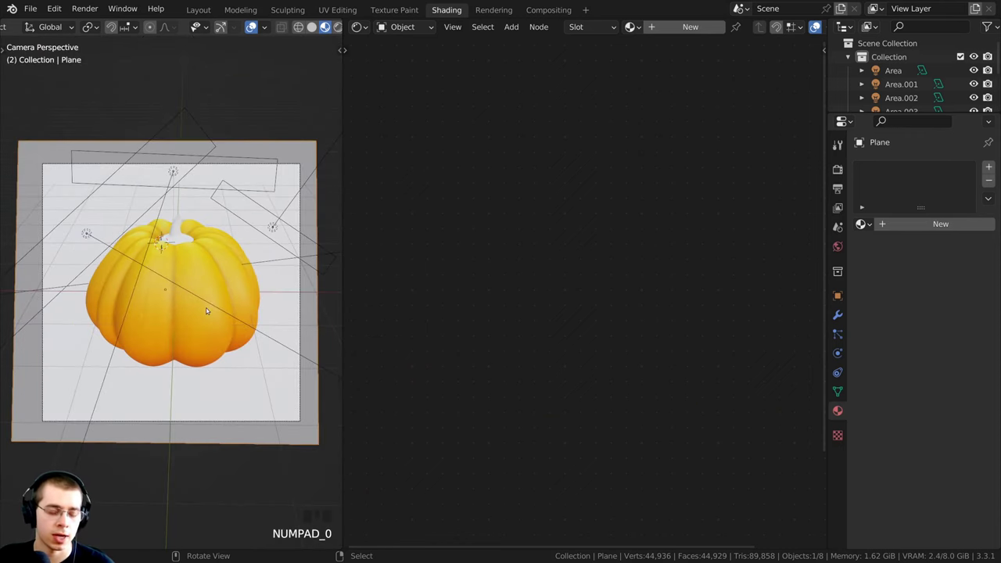
pyautogui.press('z')
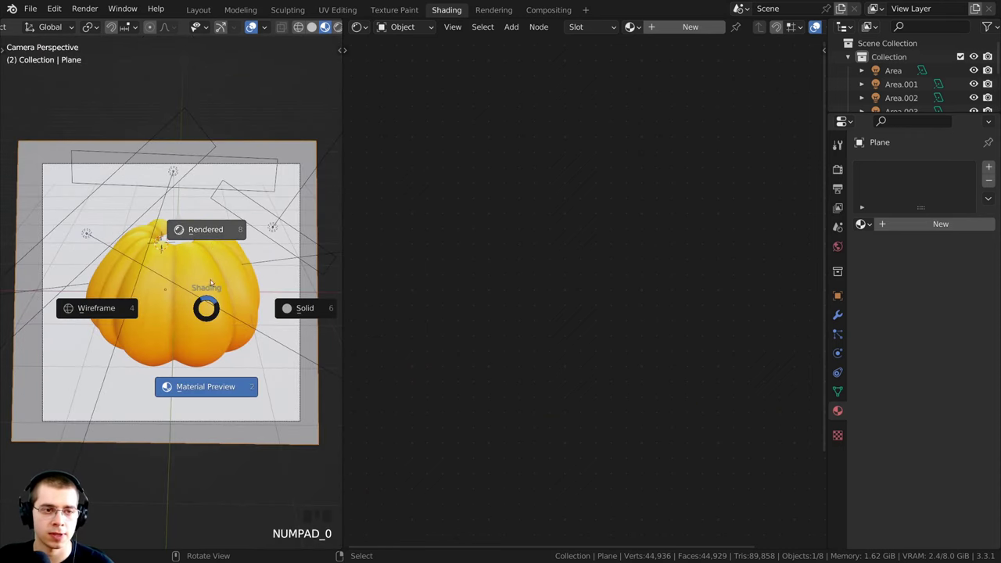
pyautogui.click(206, 233)
pyautogui.moveTo(827, 145); pyautogui.dragTo(835, 145)
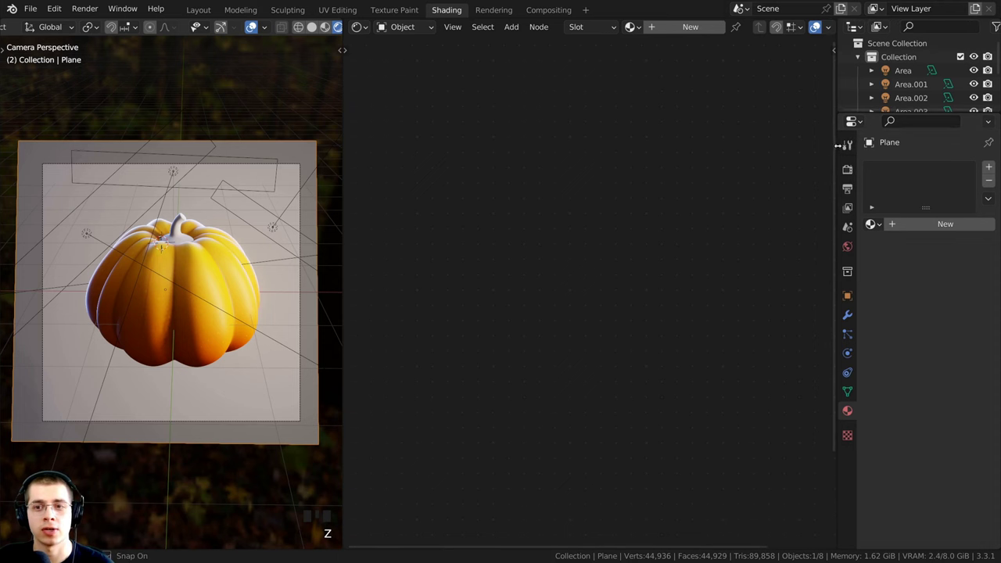
# Create a new material on the backdrop plane and name it Background.
pyautogui.click(663, 29)
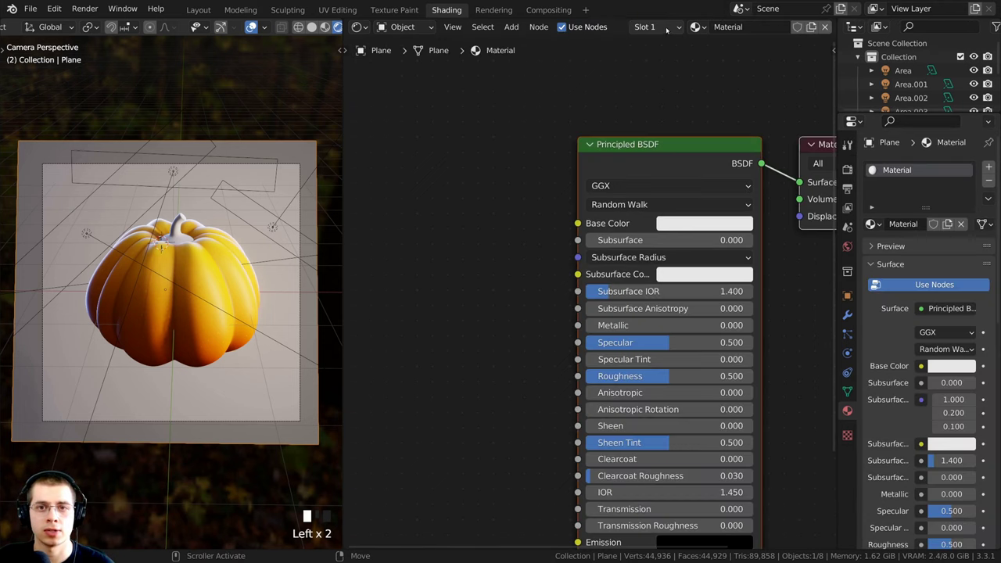
pyautogui.click(728, 27)
pyautogui.write('Background')
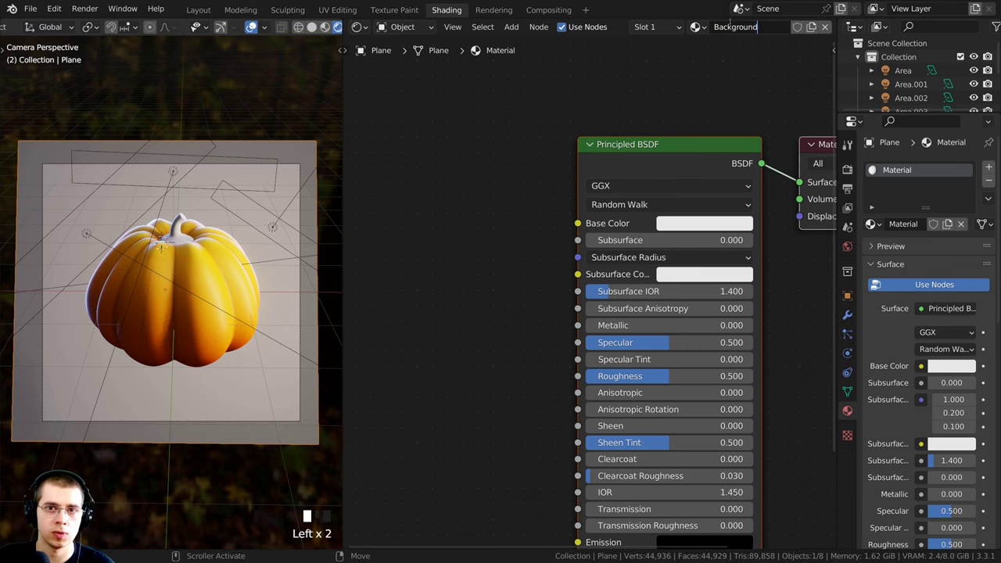
pyautogui.press('Return')
# Delete the Principled BSDF node from the Background material.
pyautogui.scroll(-3, 590, 258)
pyautogui.moveTo(634, 186); pyautogui.dragTo(573, 180, button='middle')
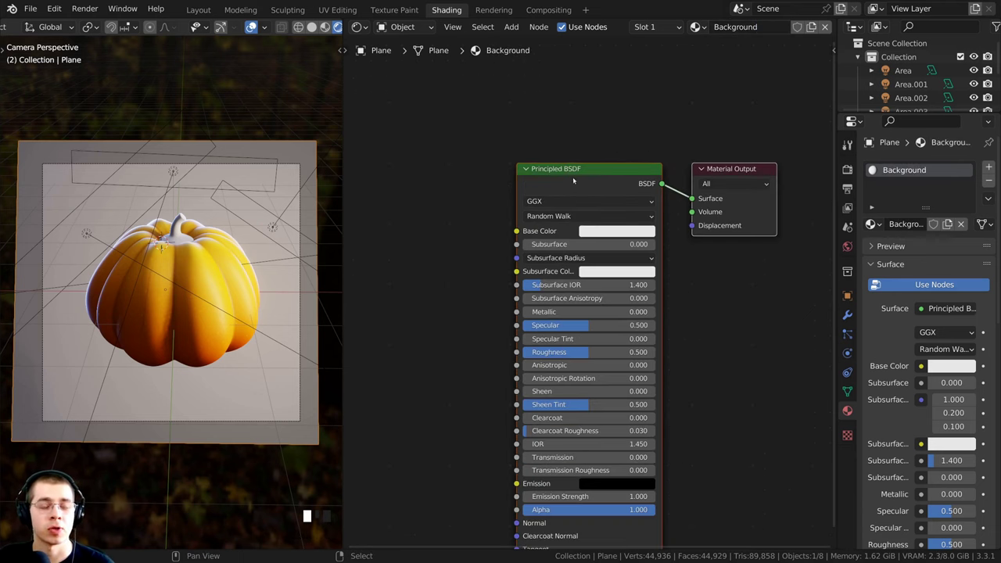
pyautogui.click(575, 175)
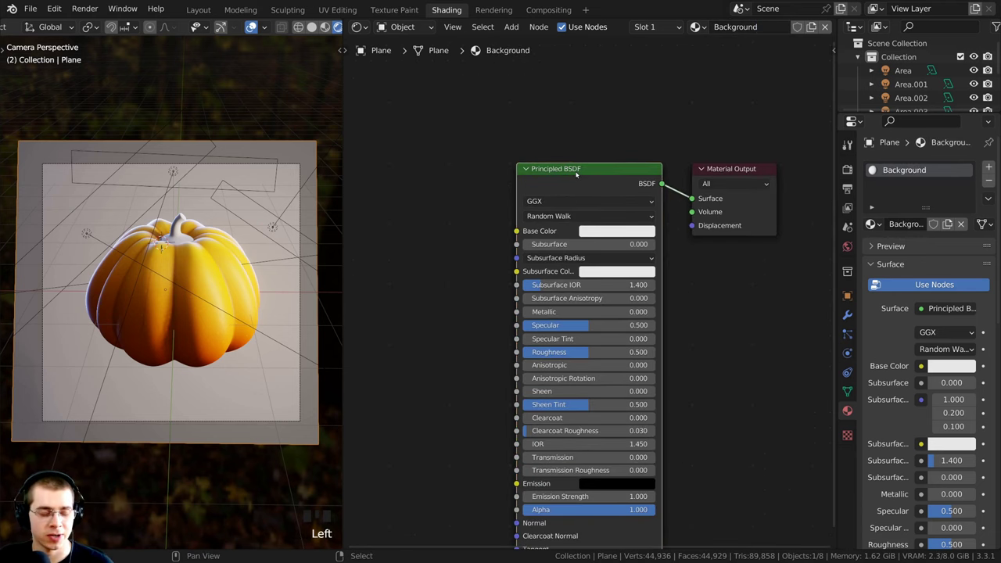
pyautogui.press('x')
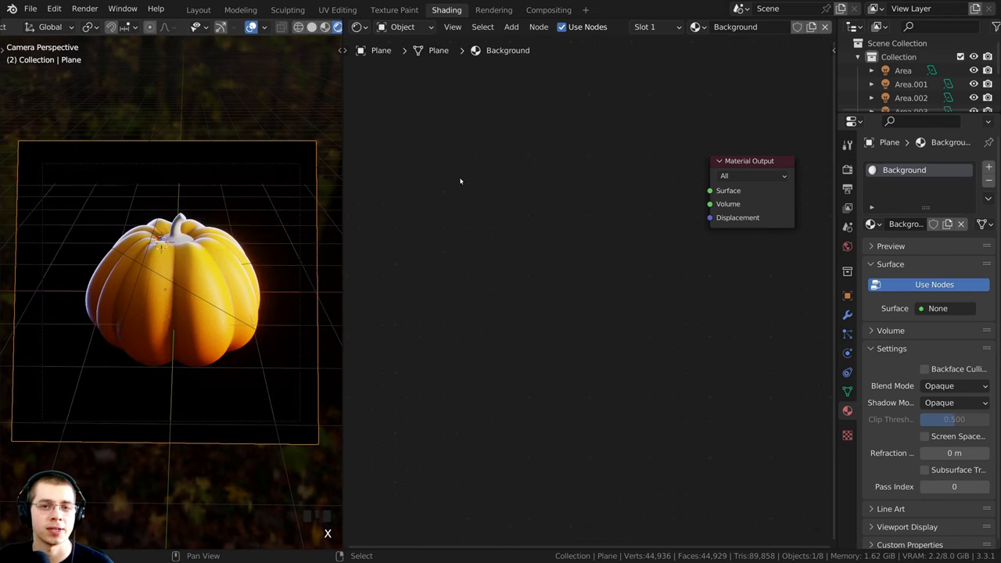
# Add a Gradient Texture node and connect its Color output to the Material Output's Surface.
pyautogui.middleClick(480, 173)
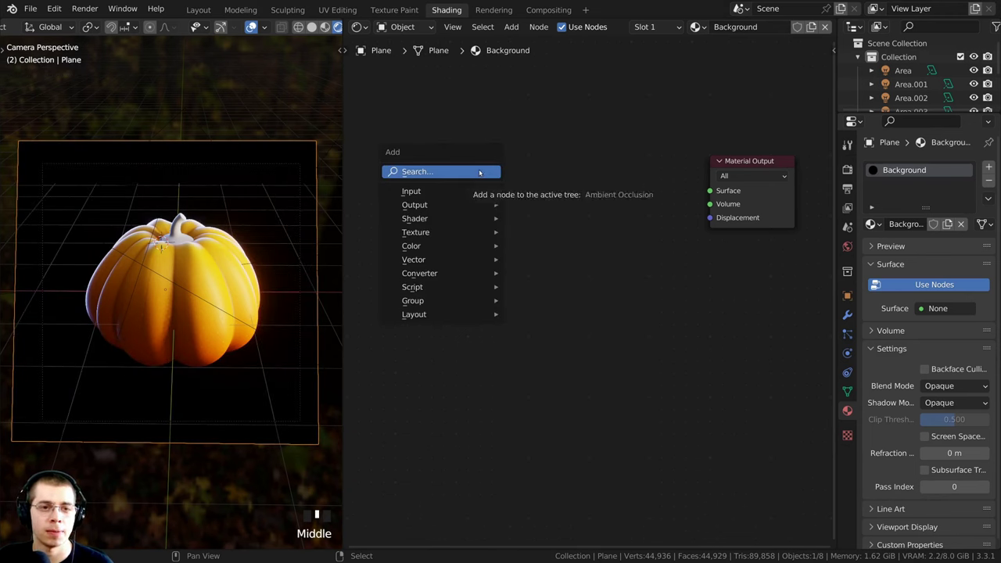
pyautogui.click(479, 172)
pyautogui.write('gran')
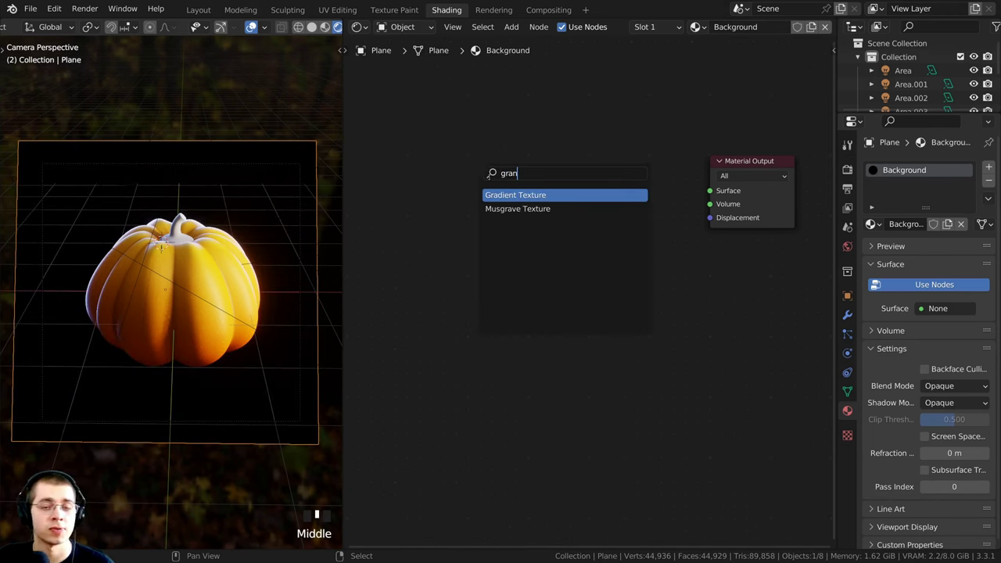
pyautogui.click(506, 194)
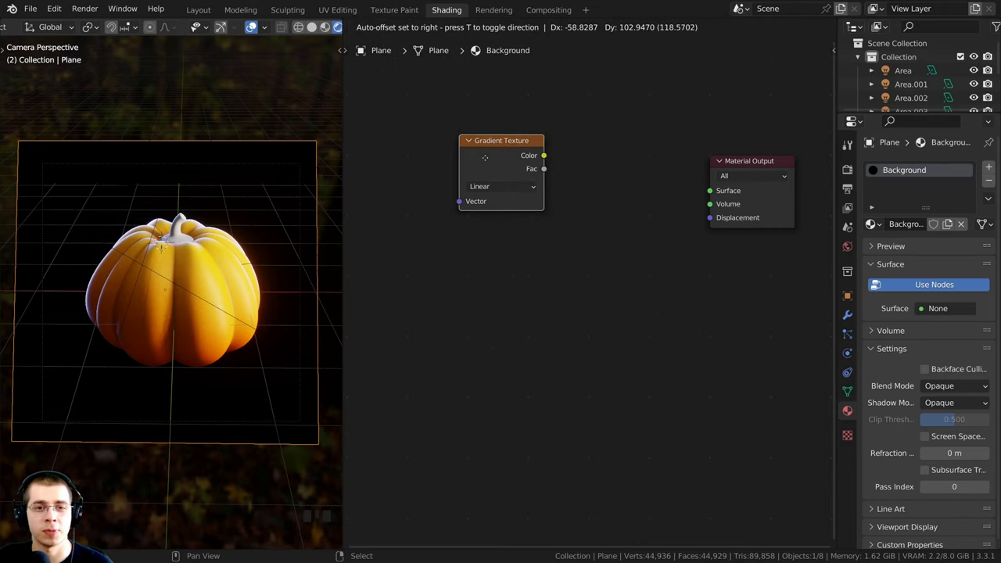
pyautogui.click(498, 161)
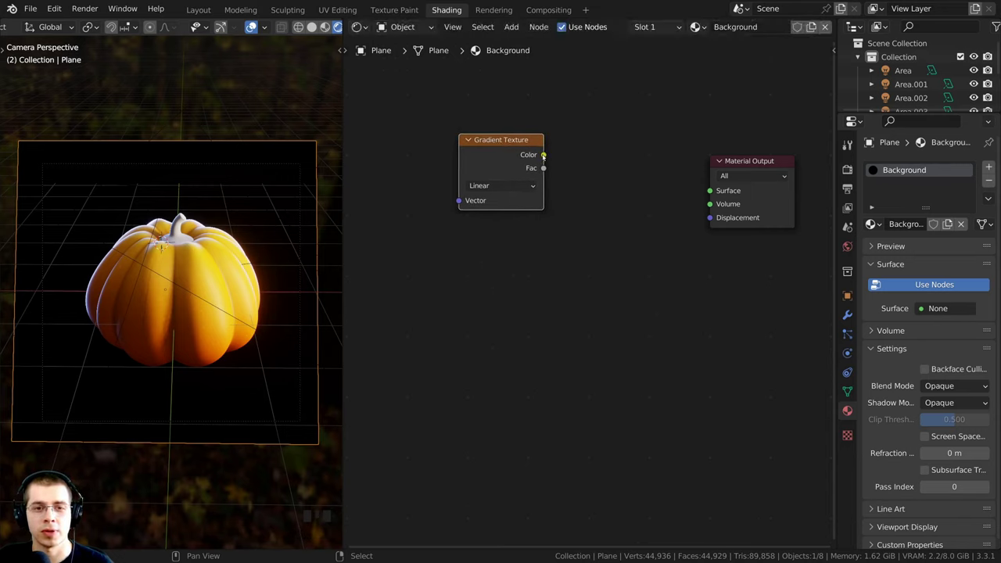
pyautogui.moveTo(543, 155); pyautogui.dragTo(709, 190)
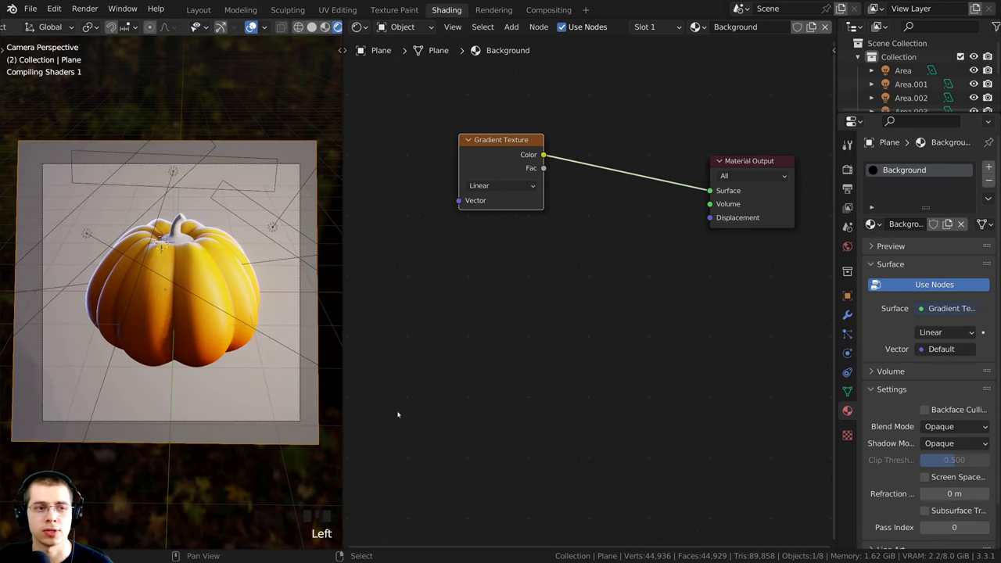
# Set the Gradient Texture's type to Spherical for the backdrop plane.
pyautogui.moveTo(157, 289); pyautogui.dragTo(180, 292, button='middle')
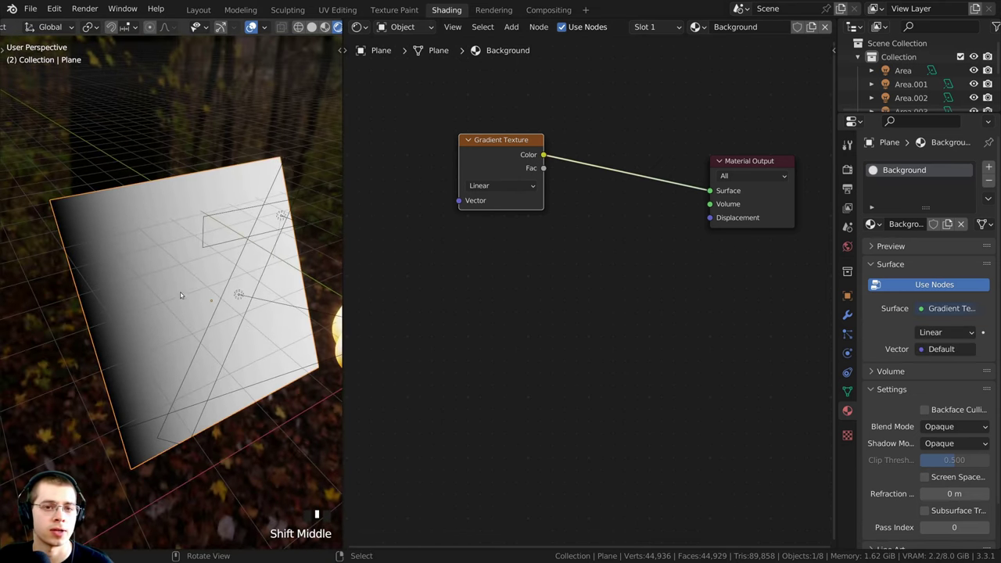
pyautogui.click(492, 188)
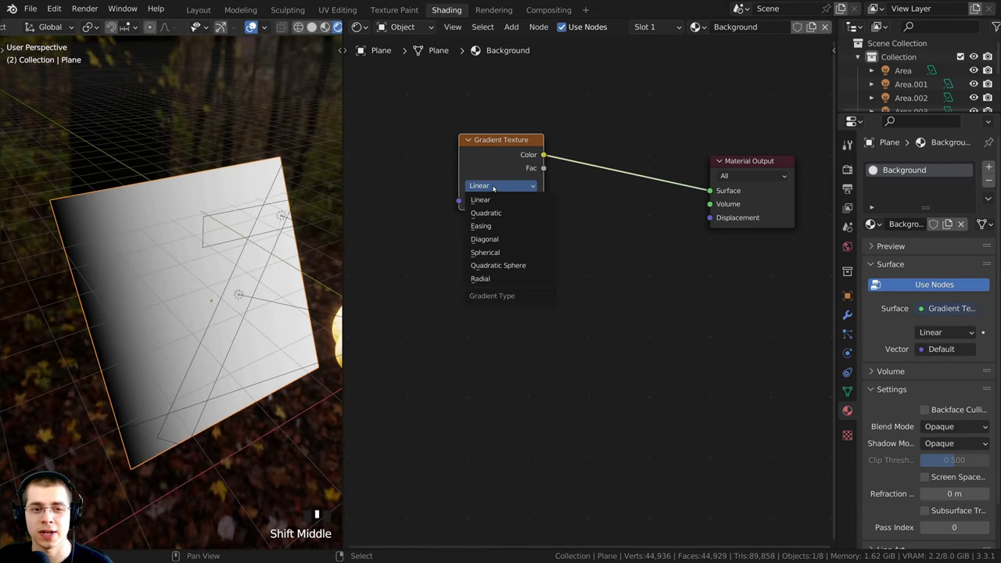
pyautogui.click(485, 252)
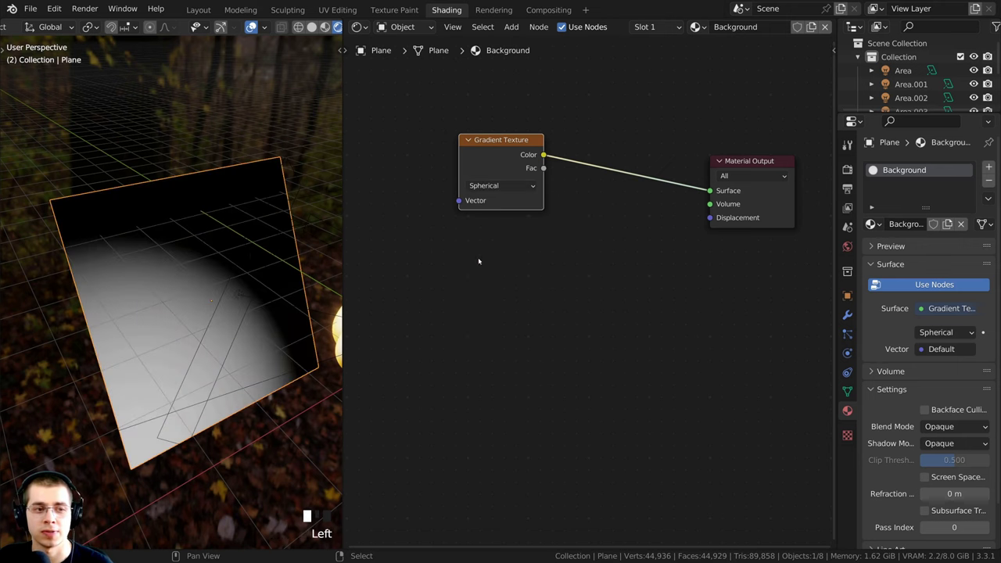
pyautogui.moveTo(187, 250); pyautogui.dragTo(143, 240, button='middle')
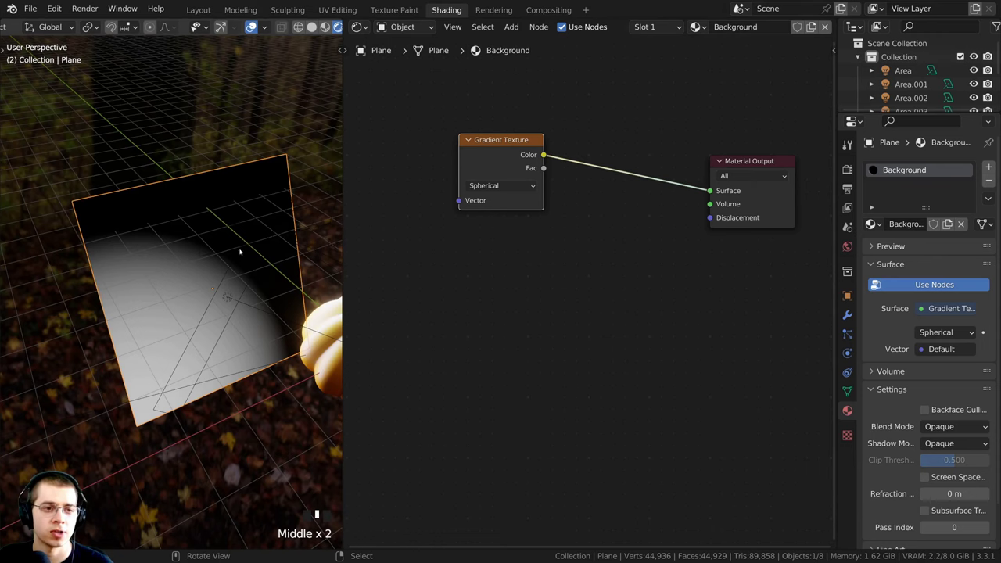
# Add Texture Coordinate and Mapping nodes feeding the Gradient Texture's Vector input.
pyautogui.moveTo(492, 155); pyautogui.dragTo(508, 160)
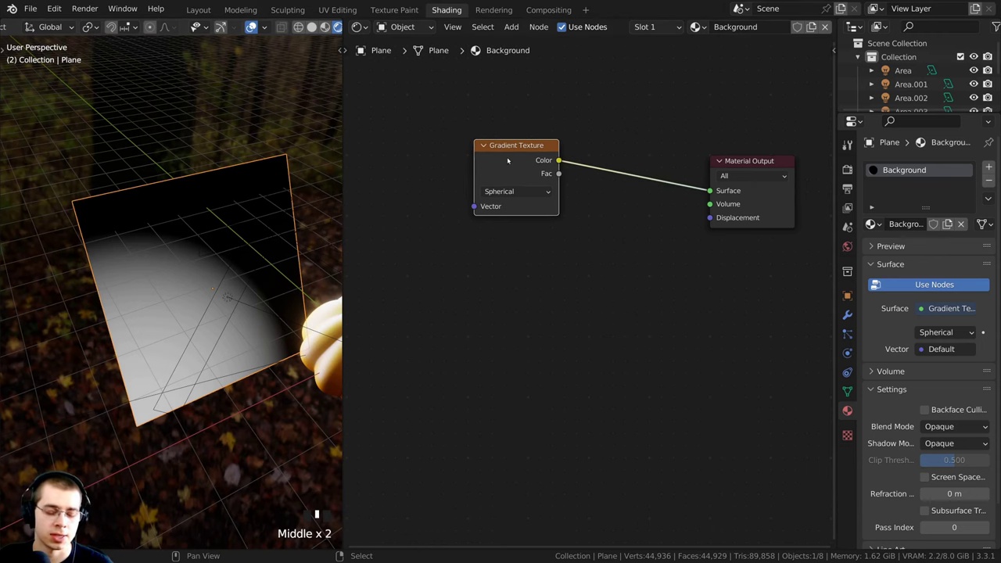
pyautogui.moveTo(540, 161); pyautogui.dragTo(585, 183, button='middle')
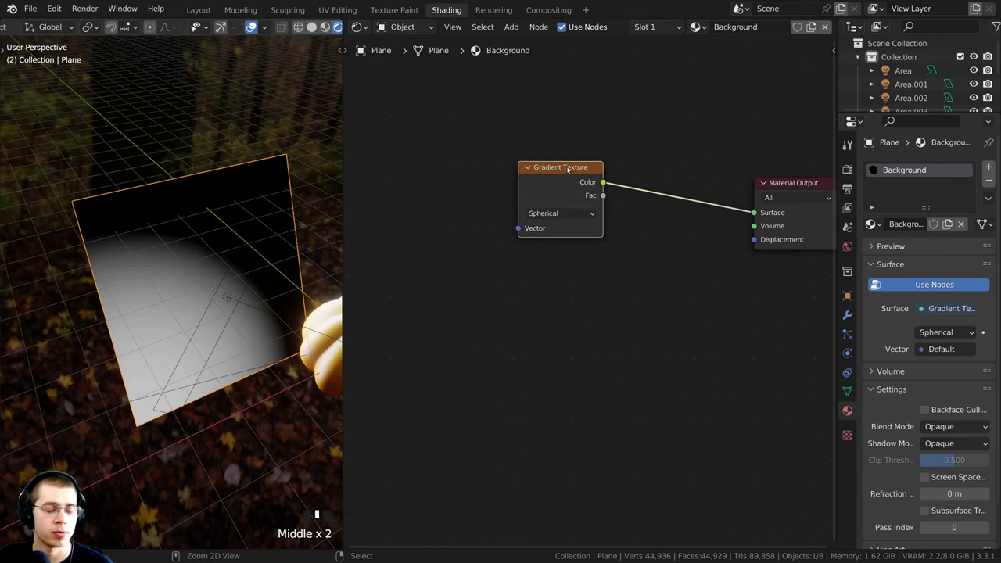
pyautogui.hotkey('ctrl', 't')
pyautogui.moveTo(555, 172); pyautogui.dragTo(617, 162, button='middle')
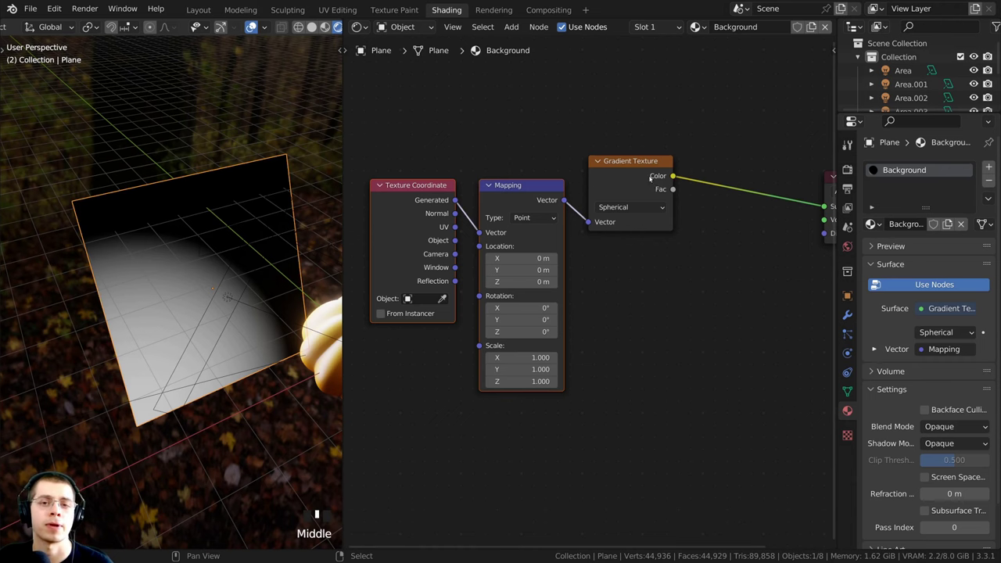
pyautogui.moveTo(650, 178); pyautogui.dragTo(520, 164, button='middle')
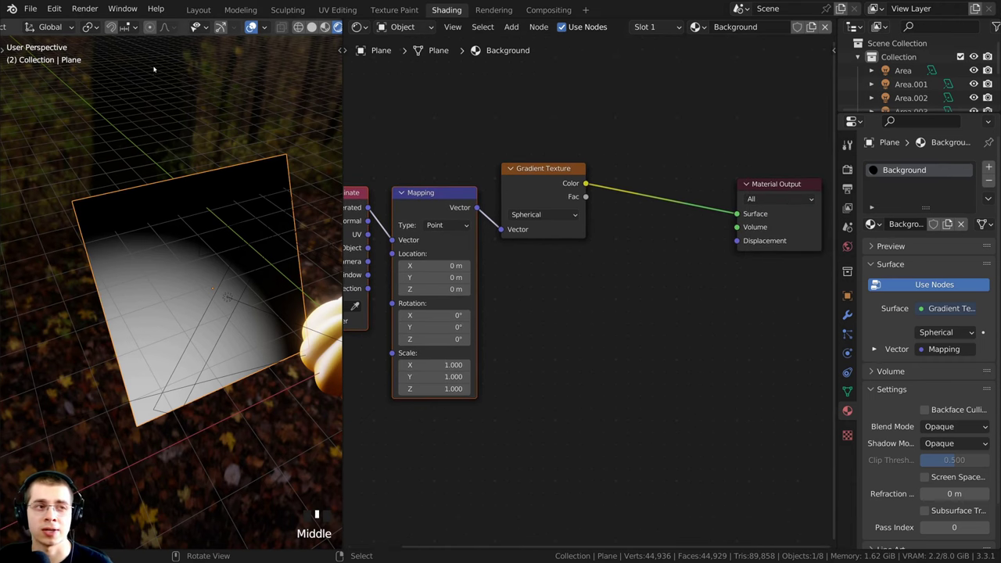
# Look up the Node Wrangler add-on in the add-on preferences.
pyautogui.click(58, 9)
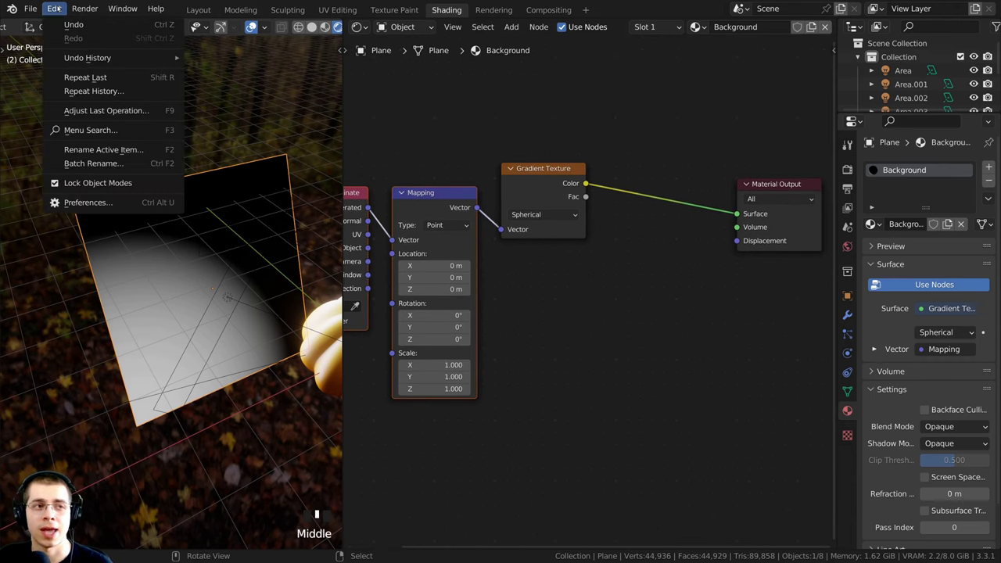
pyautogui.click(87, 203)
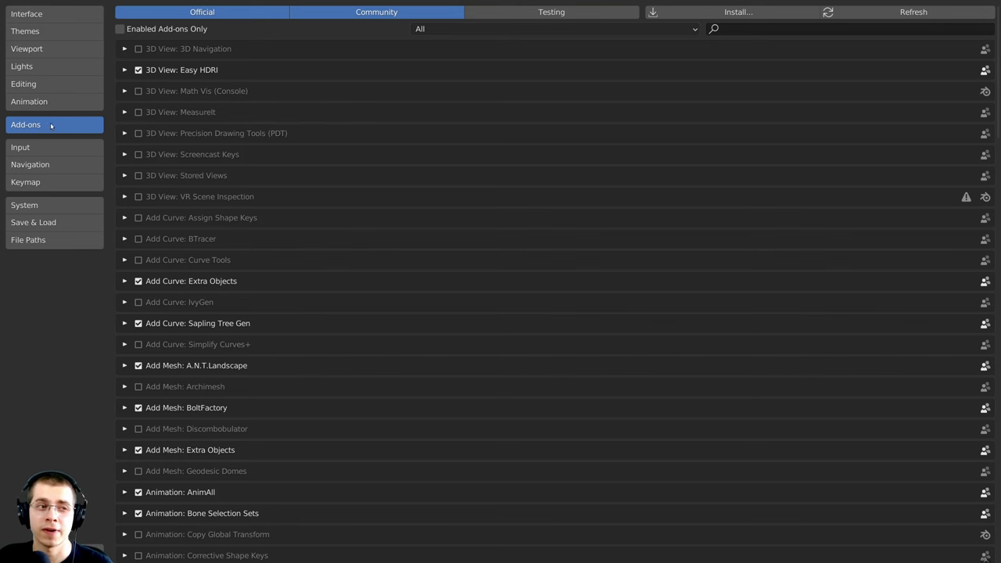
pyautogui.click(752, 29)
pyautogui.write('node w')
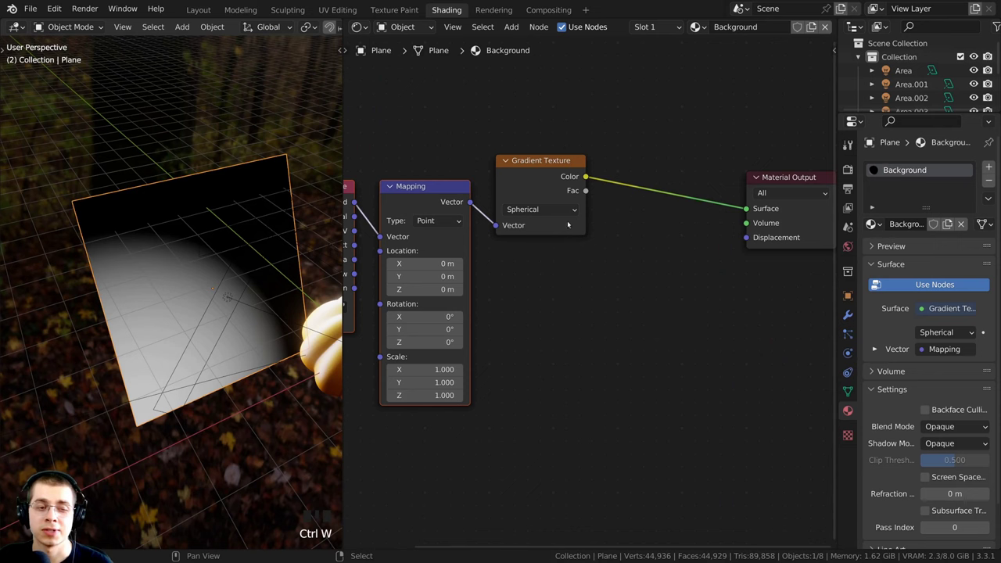
# Delete the Mapping and Texture Coordinate nodes from the Background material.
pyautogui.hotkey('ctrl', 't')
pyautogui.moveTo(584, 239); pyautogui.dragTo(605, 246, button='middle')
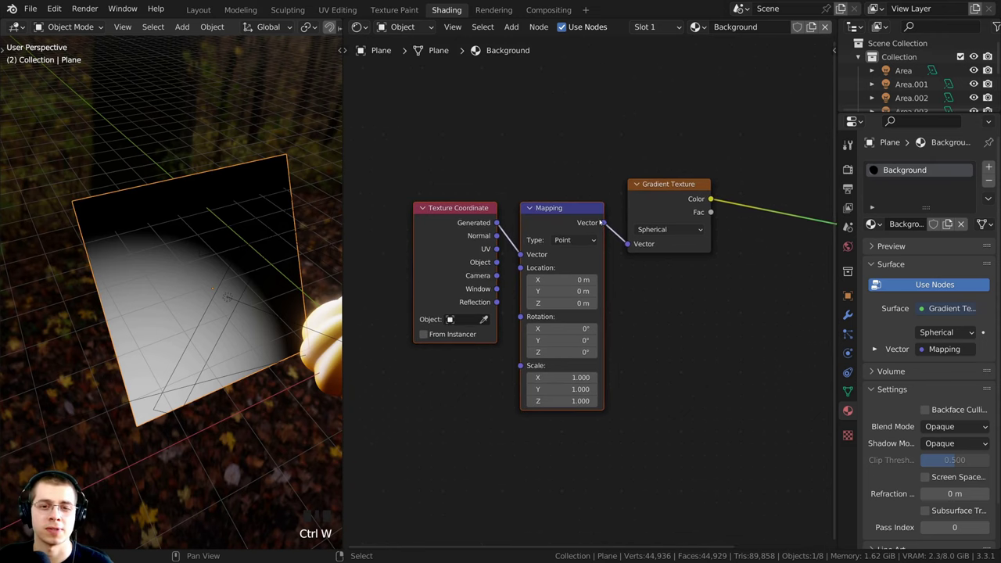
pyautogui.click(554, 221)
pyautogui.press('x')
pyautogui.click(471, 222)
pyautogui.press('x')
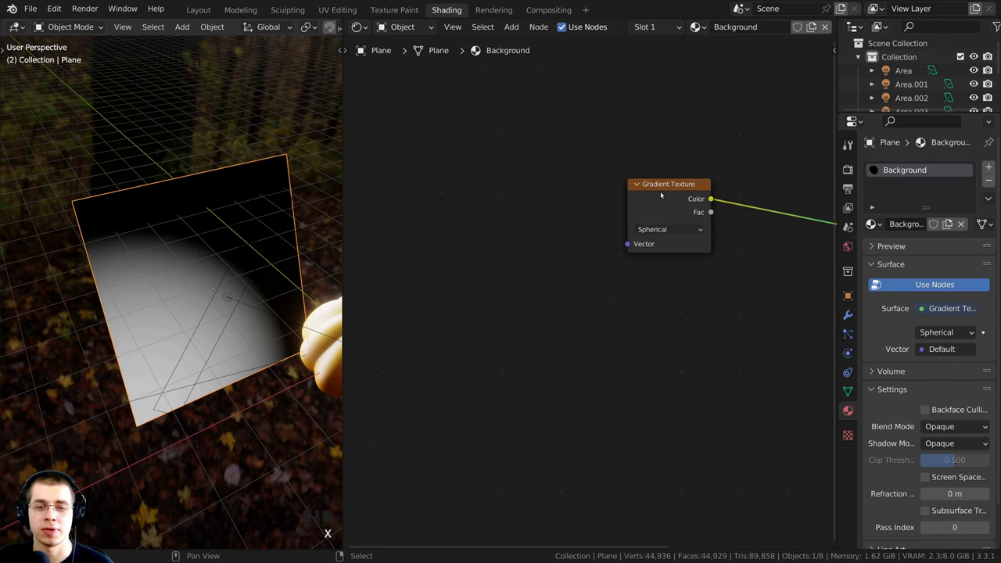
# Use Node Wrangler to add a Texture Coordinate and Mapping setup to the Gradient Texture, and move the Mapping node slightly up.
pyautogui.click(664, 212)
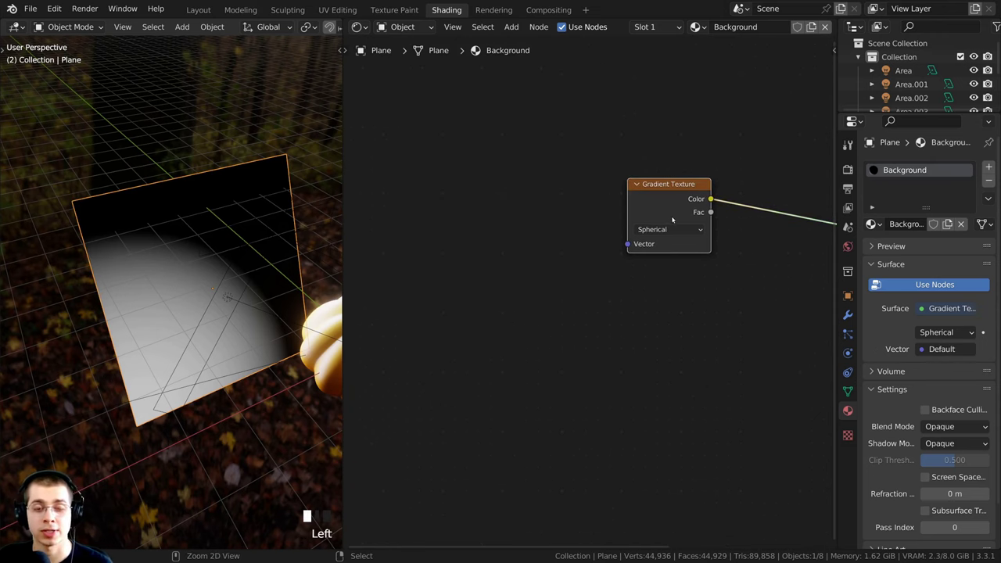
pyautogui.hotkey('ctrl', 't')
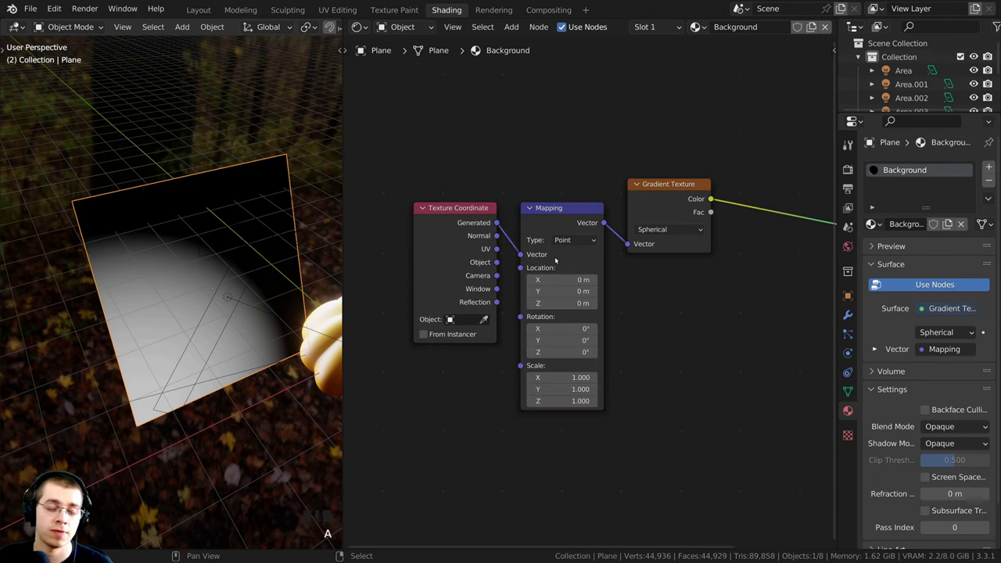
pyautogui.scroll(1, 588, 297)
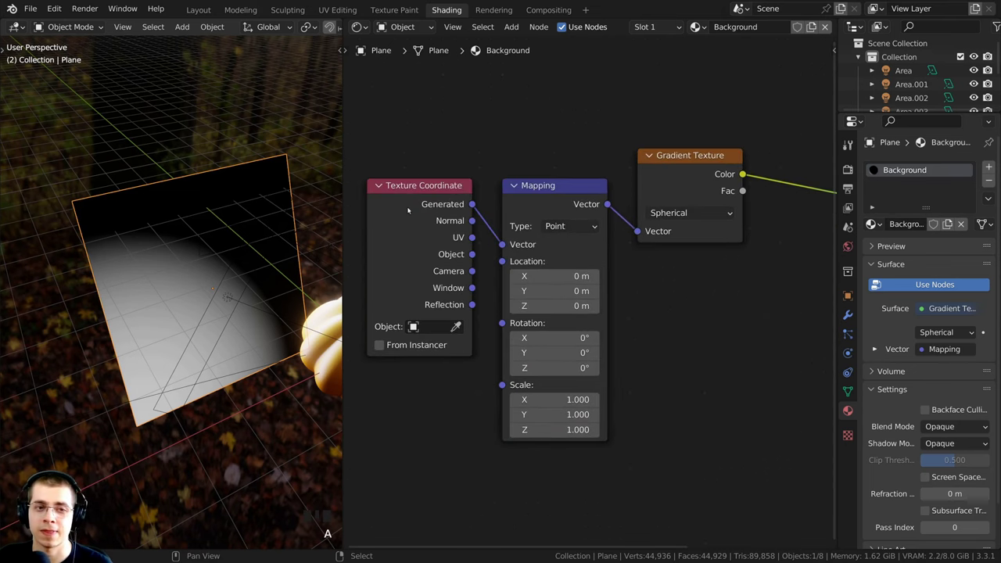
pyautogui.moveTo(561, 197); pyautogui.dragTo(562, 184)
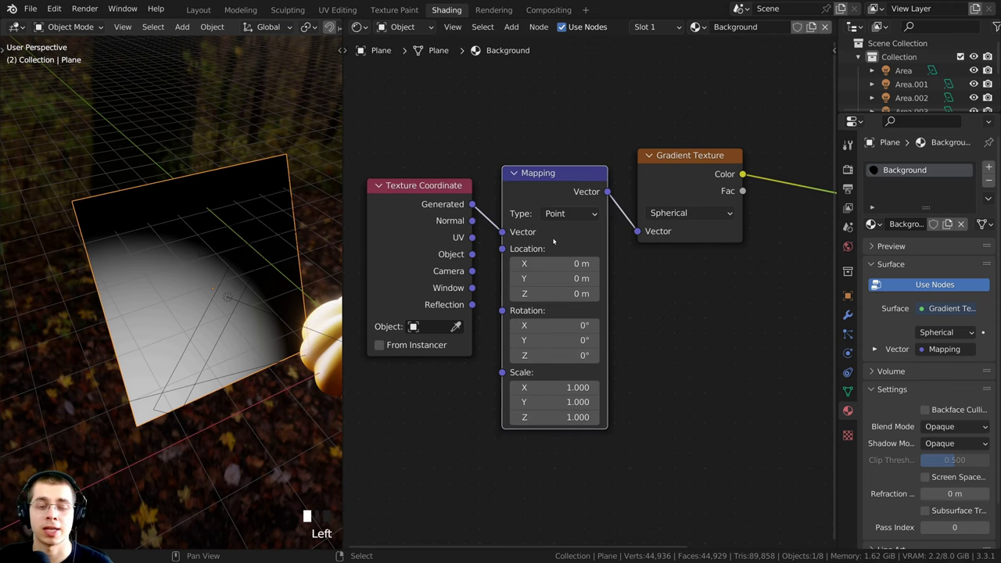
# Set the Mapping node's X and Y Location to -0.5 m to centre the spherical gradient on the plane.
pyautogui.moveTo(532, 293)
pyautogui.mouseDown()
pyautogui.moveTo(580, 293)
pyautogui.moveTo(594, 279)
pyautogui.moveTo(535, 280)
pyautogui.mouseUp()
pyautogui.rightClick(532, 293)
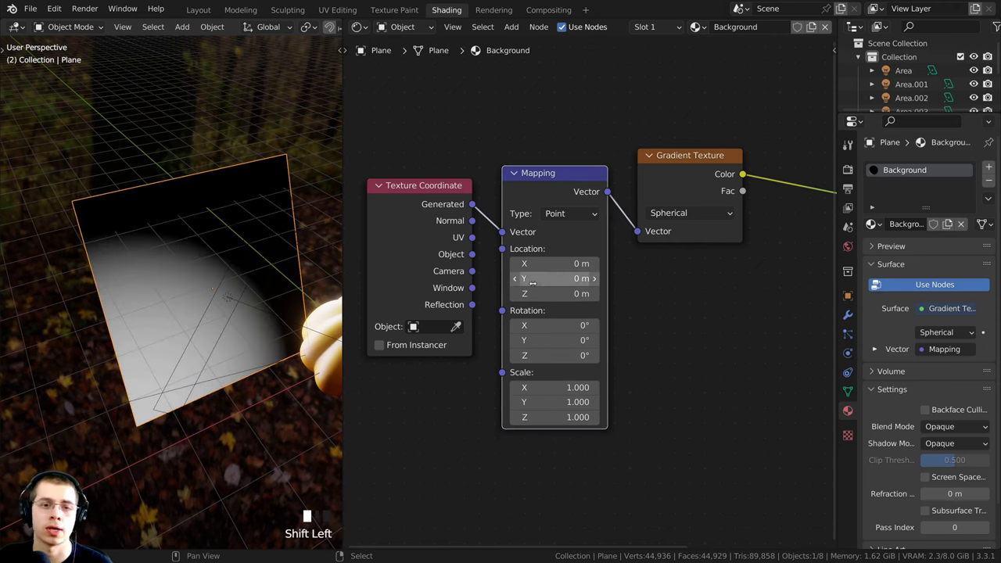
pyautogui.scroll(1, 551, 262)
pyautogui.scroll(1, 551, 263)
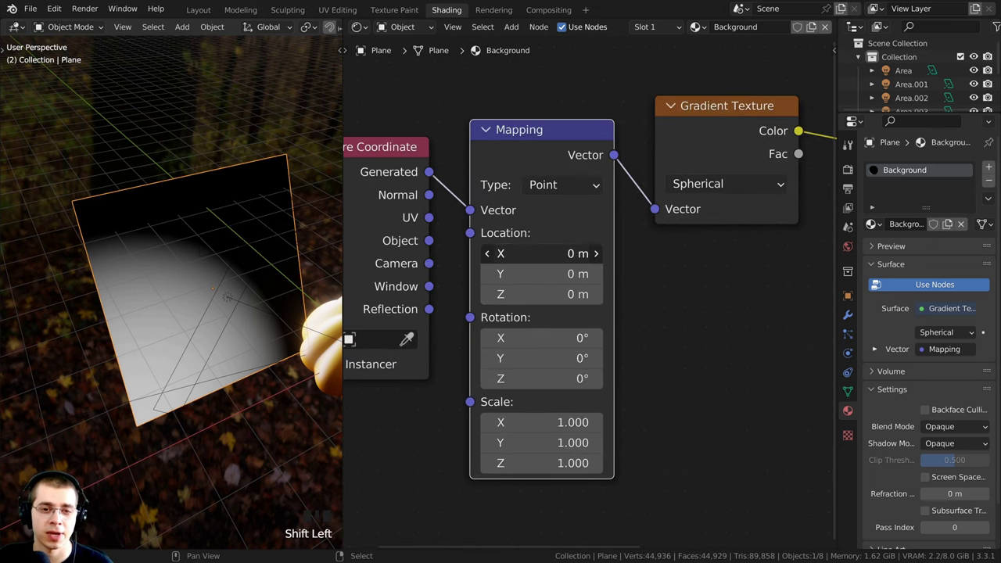
pyautogui.moveTo(542, 259); pyautogui.dragTo(542, 274)
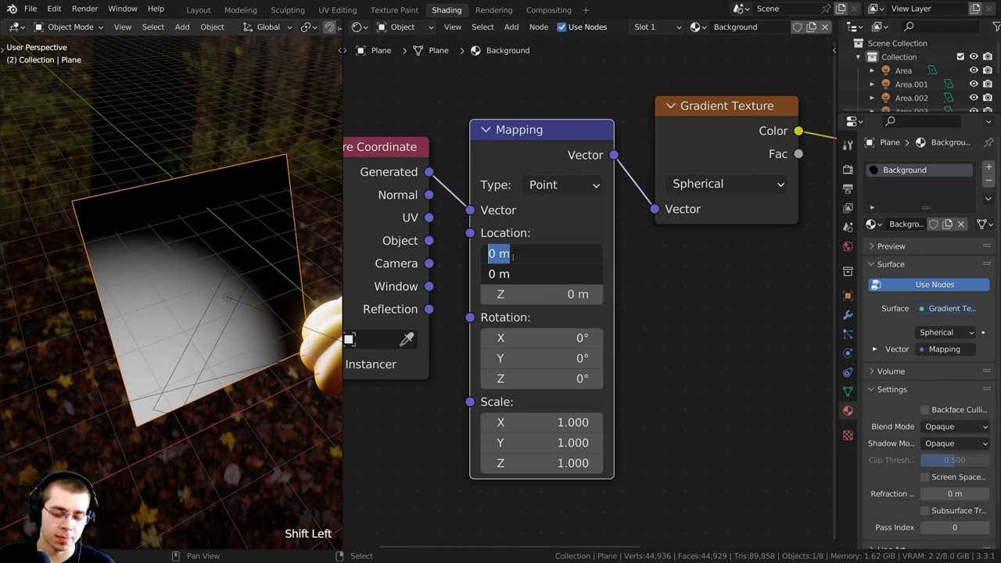
pyautogui.write('-.')
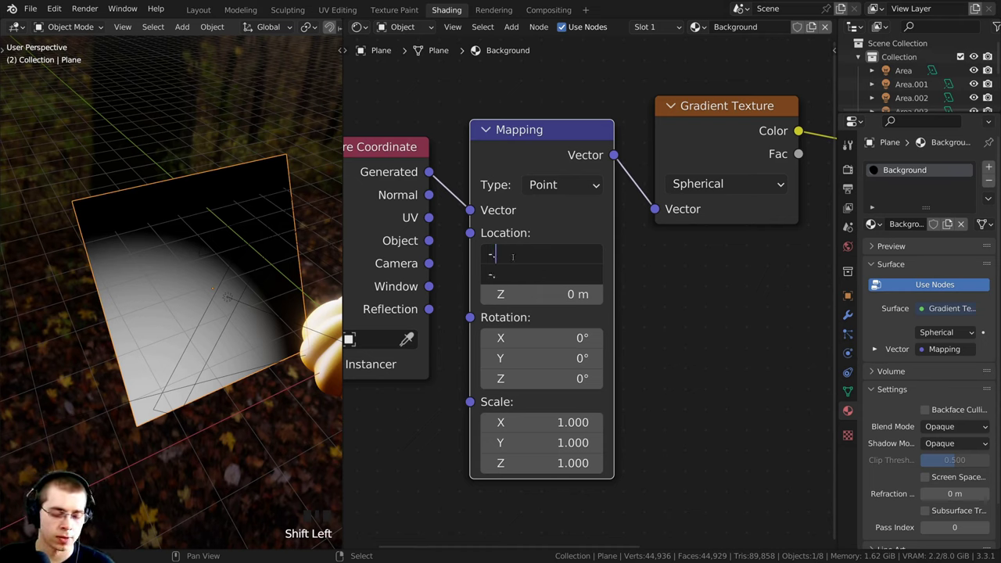
pyautogui.write('5')
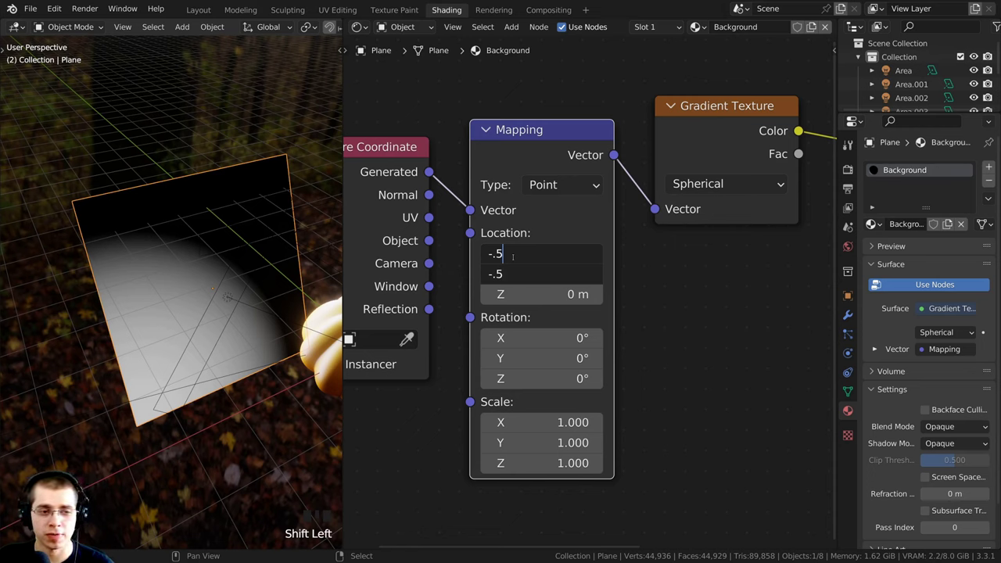
pyautogui.press('Return')
pyautogui.moveTo(512, 254)
pyautogui.keyDown('shift'); pyautogui.mouseDown()
pyautogui.moveTo(465, 254)
pyautogui.moveTo(544, 254)
pyautogui.moveTo(512, 254)
pyautogui.mouseUp(); pyautogui.keyUp('shift')
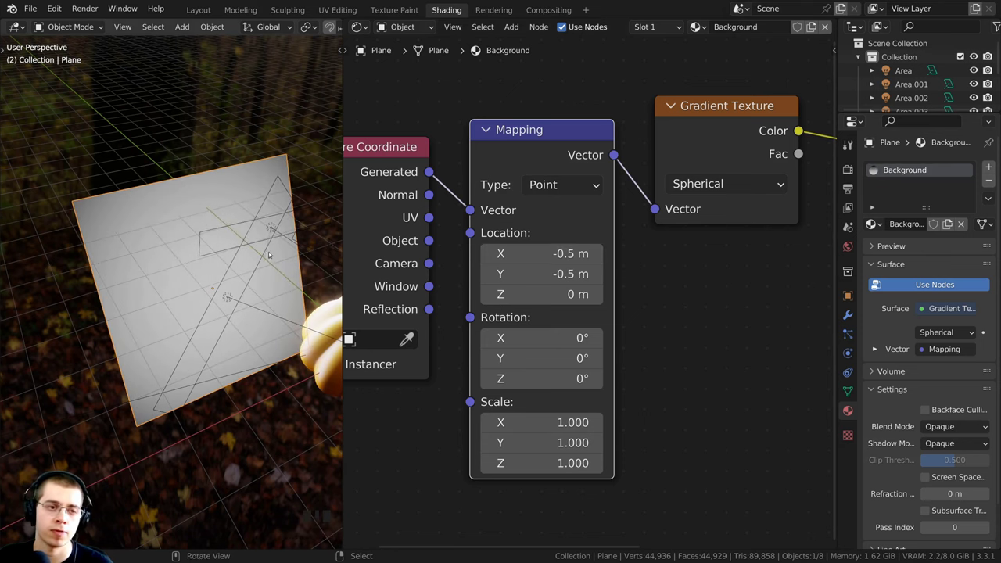
# Mute and unmute the Mapping node to compare the backdrop gradient with and without the offset.
pyautogui.moveTo(289, 258); pyautogui.dragTo(258, 265, button='middle')
pyautogui.click(555, 141)
pyautogui.scroll(-1, 564, 142)
pyautogui.press('m')
pyautogui.keyDown('shift'); pyautogui.moveTo(258, 266); pyautogui.dragTo(236, 280, button='middle'); pyautogui.keyUp('shift')
pyautogui.scroll(3, 186, 277)
pyautogui.press('m')
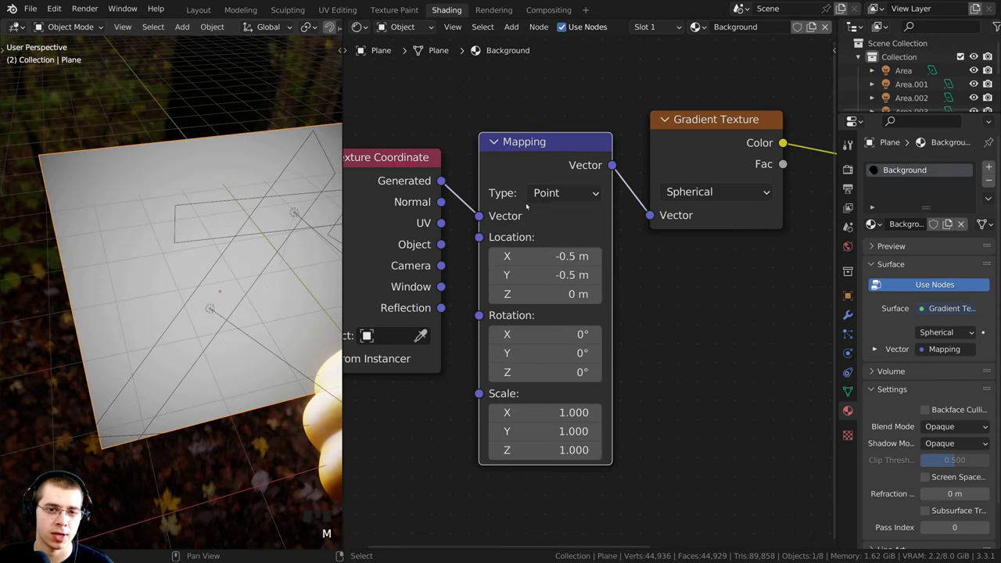
# Inspect the centred gradient on the backdrop from several angles and return to the camera view.
pyautogui.moveTo(538, 256)
pyautogui.keyDown('shift'); pyautogui.mouseDown()
pyautogui.moveTo(549, 256)
pyautogui.moveTo(531, 275)
pyautogui.moveTo(552, 274)
pyautogui.moveTo(538, 274)
pyautogui.mouseUp(); pyautogui.keyUp('shift')
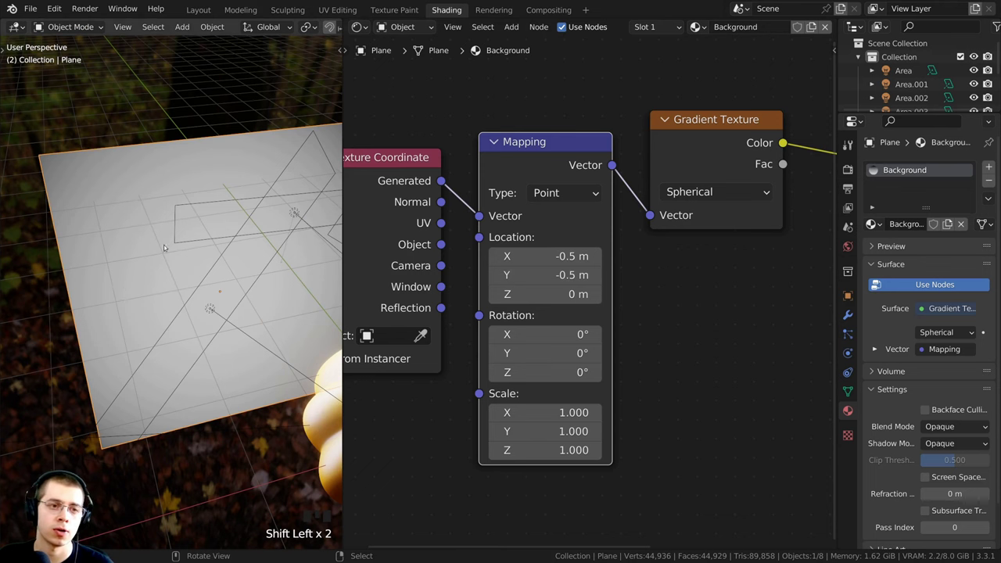
pyautogui.scroll(-3, 89, 330)
pyautogui.moveTo(156, 415); pyautogui.dragTo(235, 422, button='middle')
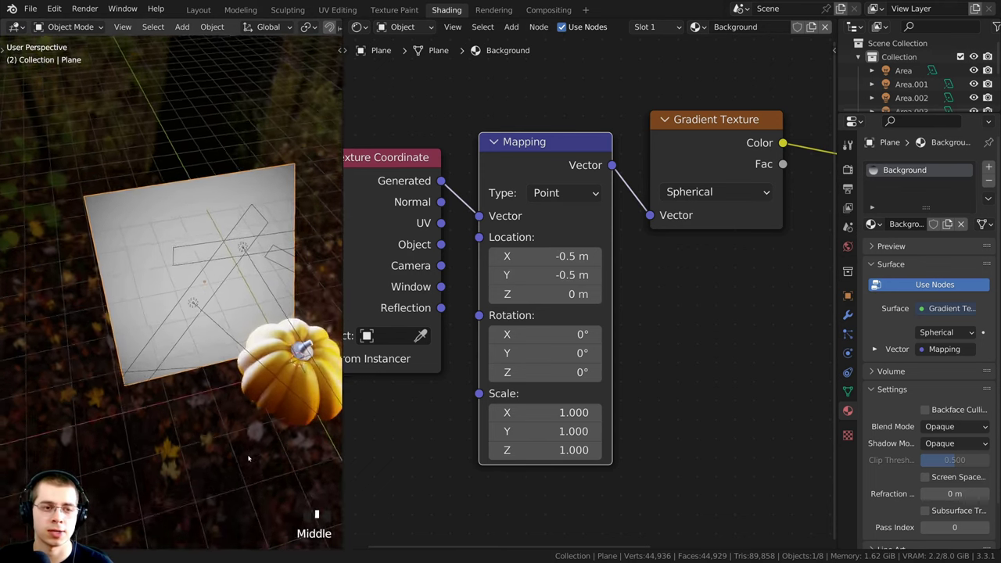
pyautogui.scroll(-1, 250, 425)
pyautogui.press('KP_0')
pyautogui.moveTo(209, 215); pyautogui.dragTo(175, 146, button='middle')
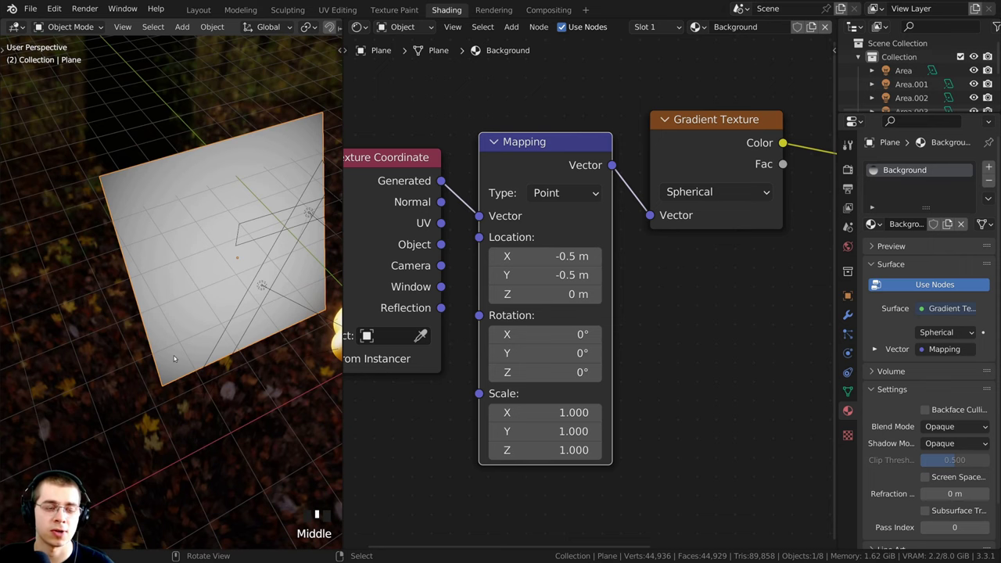
pyautogui.press('KP_0')
pyautogui.scroll(-3, 543, 265)
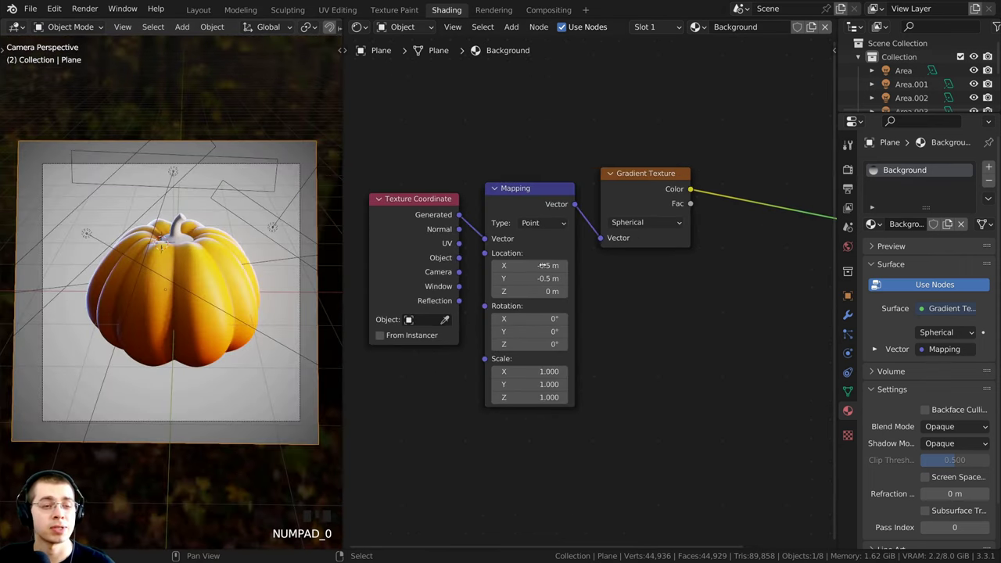
# Add a Noise Texture node and place it directly below the Gradient Texture node.
pyautogui.moveTo(629, 208); pyautogui.dragTo(594, 201, button='middle')
pyautogui.scroll(1, 594, 201)
pyautogui.moveTo(594, 200); pyautogui.dragTo(585, 203)
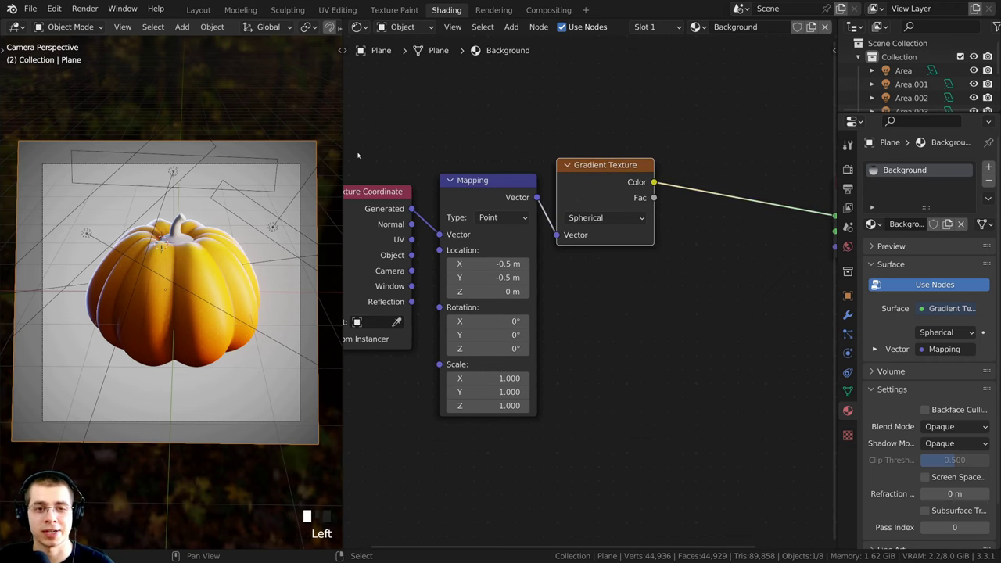
pyautogui.scroll(1, 655, 197)
pyautogui.hotkey('shift', 'a')
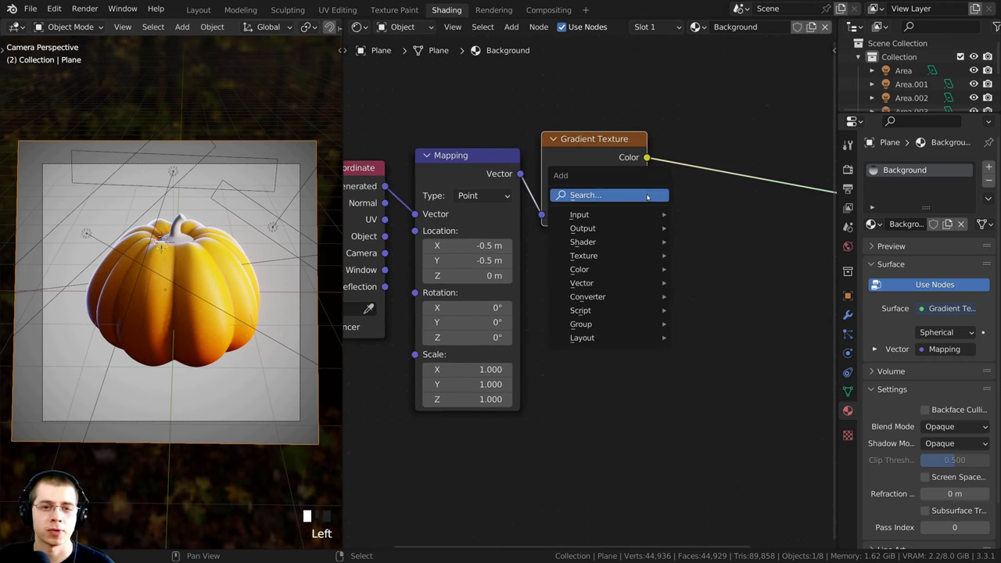
pyautogui.click(646, 195)
pyautogui.write('noise')
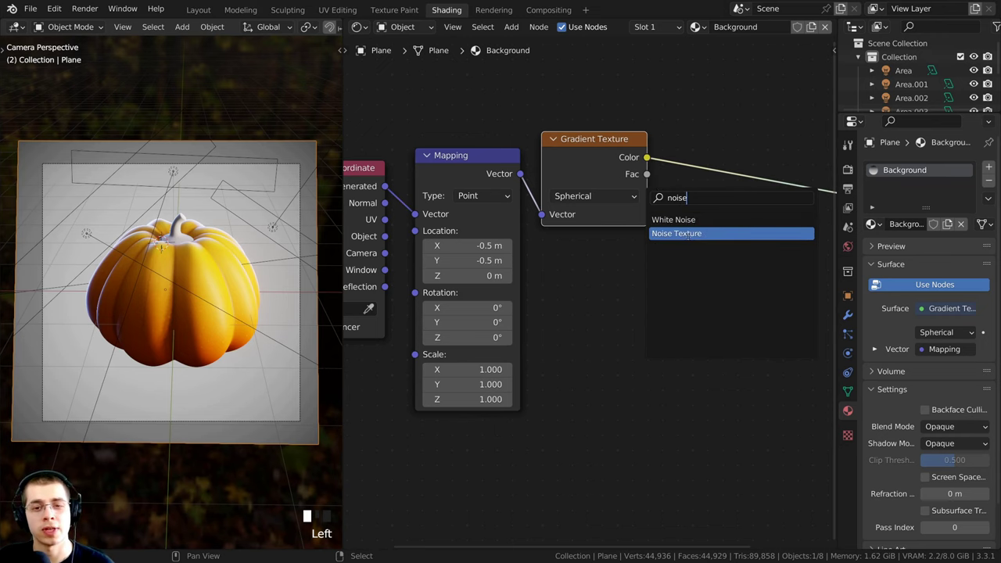
pyautogui.click(676, 233)
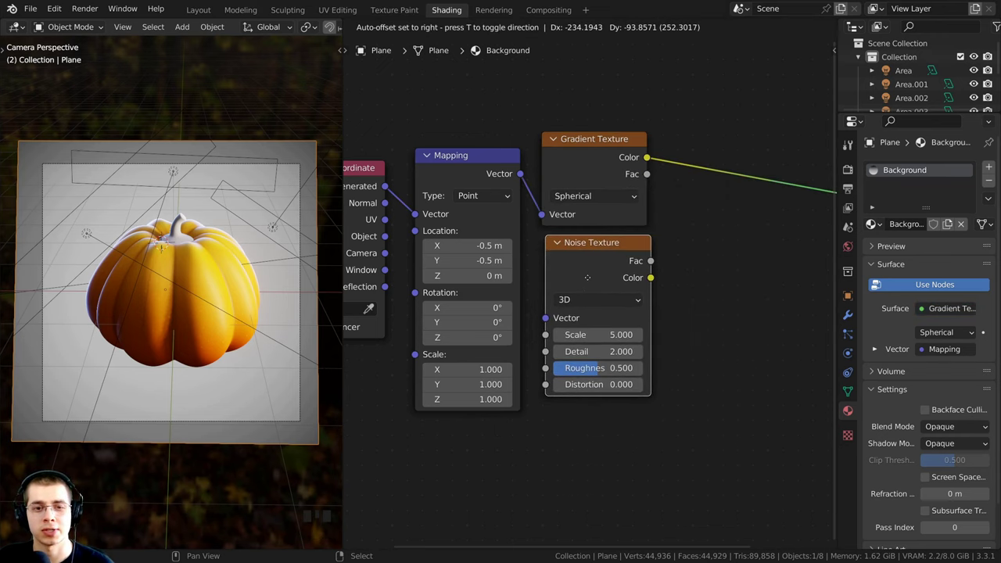
pyautogui.click(588, 279)
# Add a MixRGB node on the link between the Gradient Texture and the Material Output.
pyautogui.moveTo(562, 271); pyautogui.dragTo(460, 276, button='middle')
pyautogui.moveTo(589, 241); pyautogui.dragTo(578, 245, button='middle')
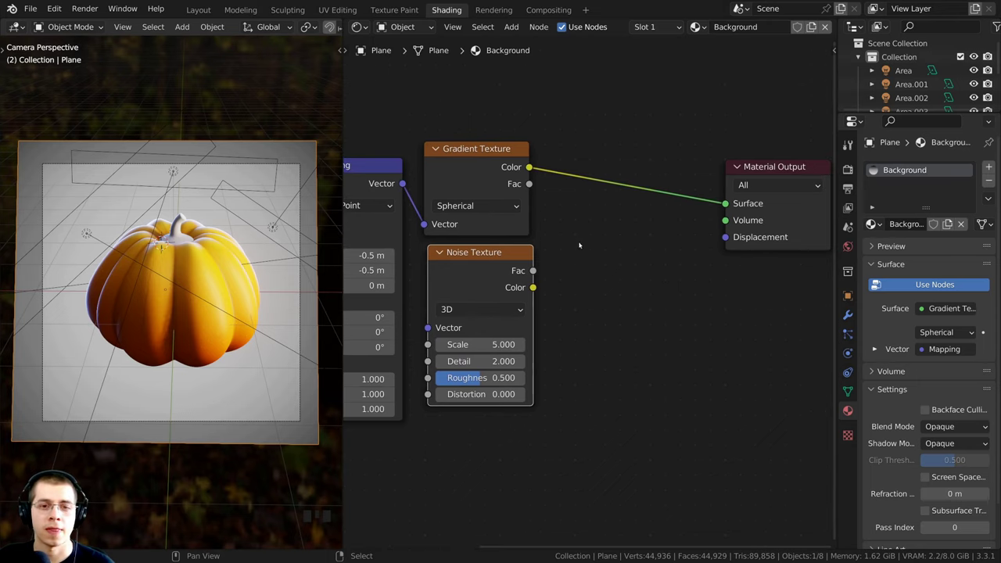
pyautogui.hotkey('shift', 'a')
pyautogui.click(557, 199)
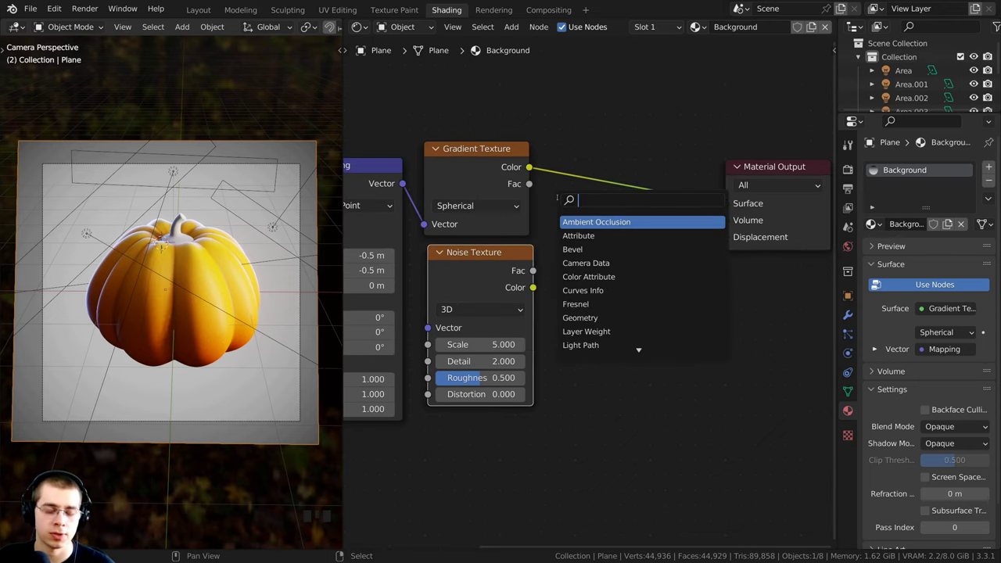
pyautogui.write('mix')
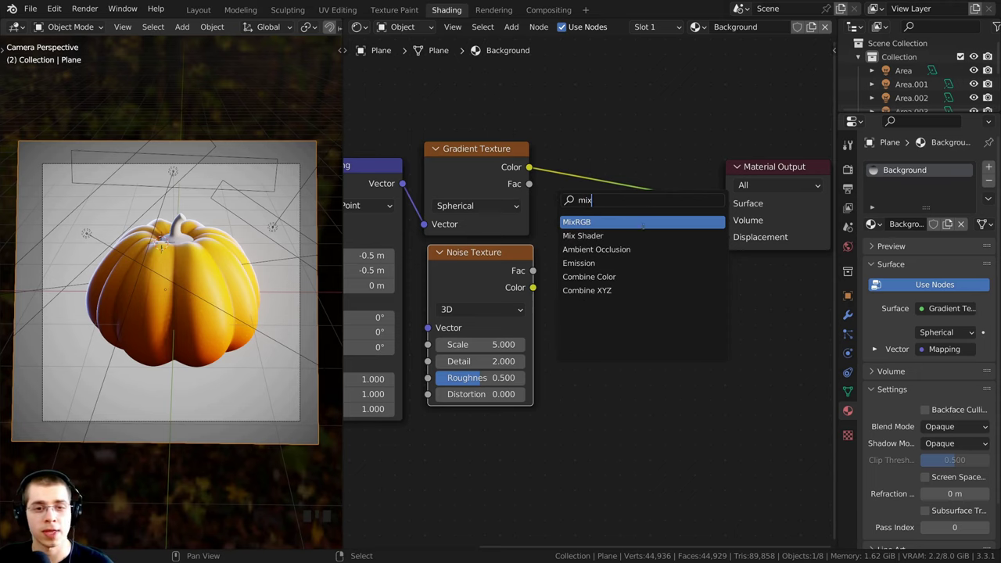
pyautogui.click(615, 222)
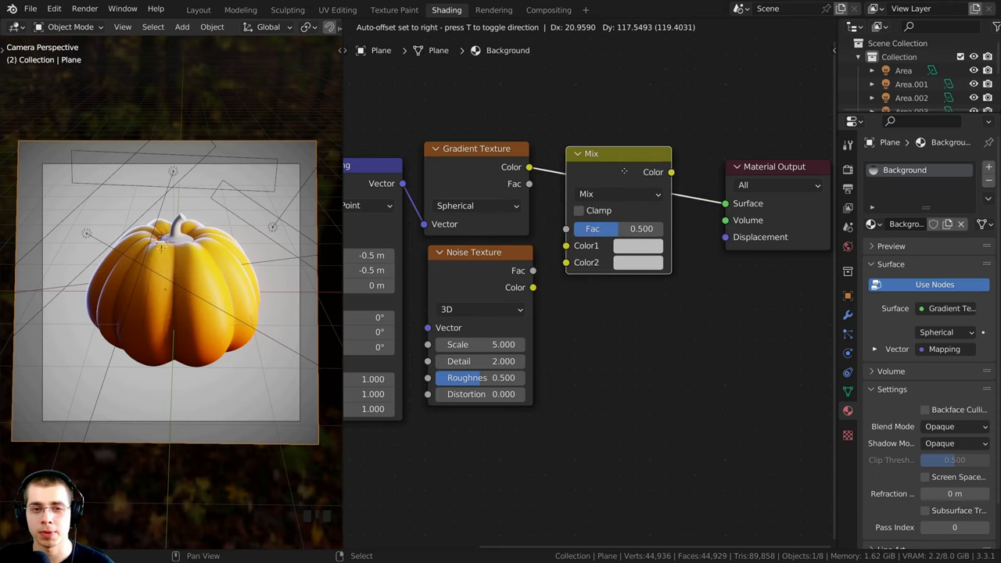
pyautogui.click(622, 157)
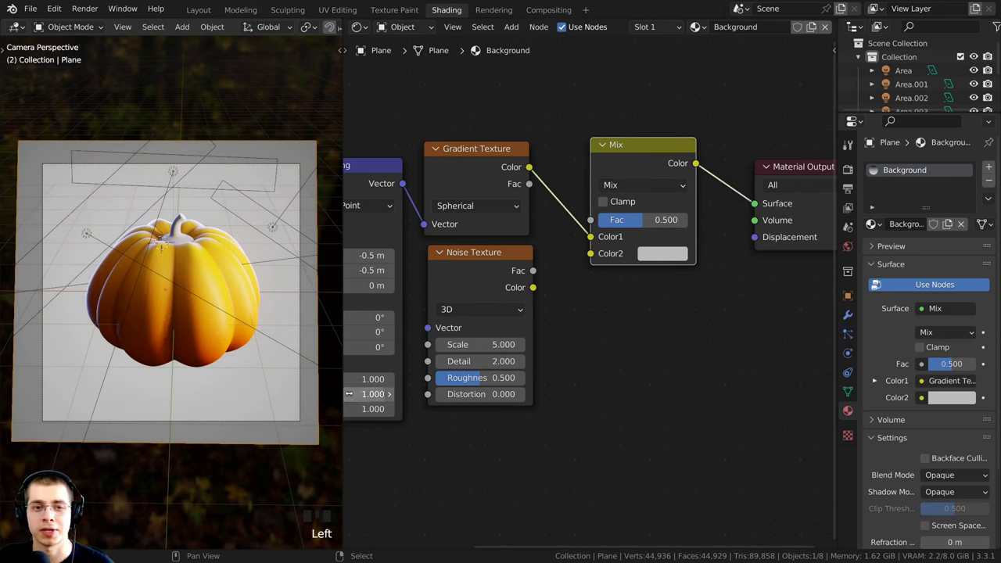
# Connect the Noise Texture's Fac output to the Mix node's Color2 input.
pyautogui.scroll(1, 484, 281)
pyautogui.click(475, 149)
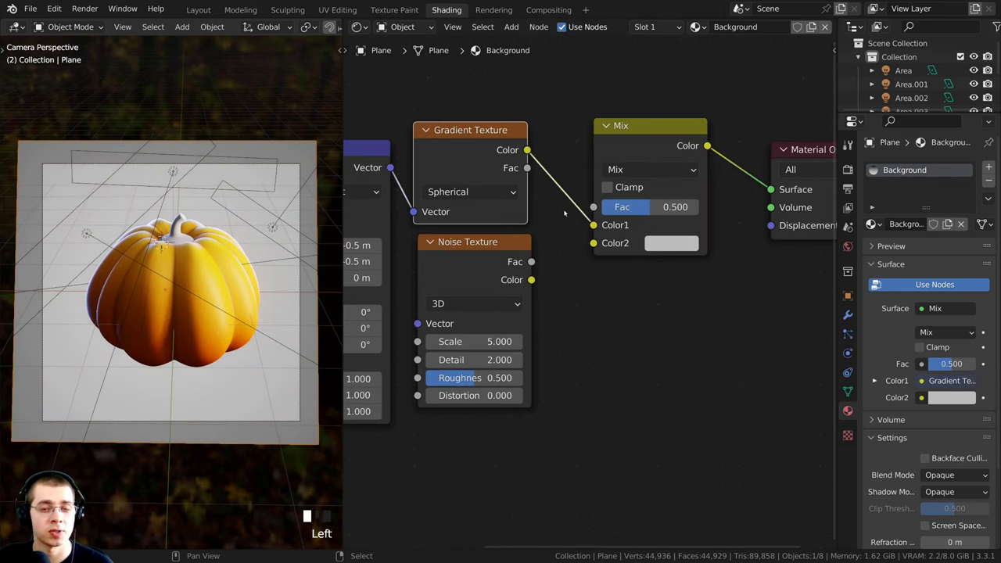
pyautogui.click(480, 258)
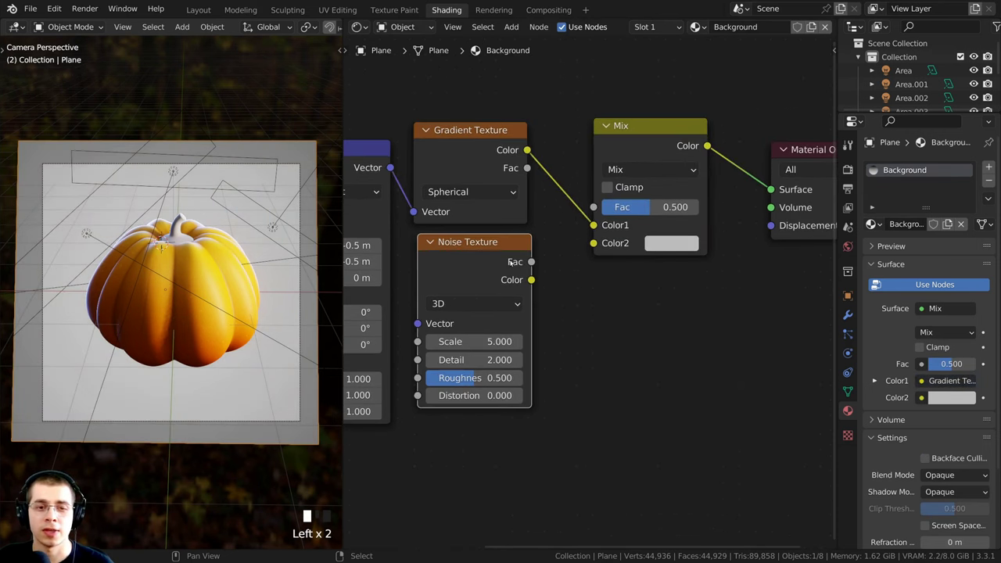
pyautogui.moveTo(531, 261); pyautogui.dragTo(593, 243)
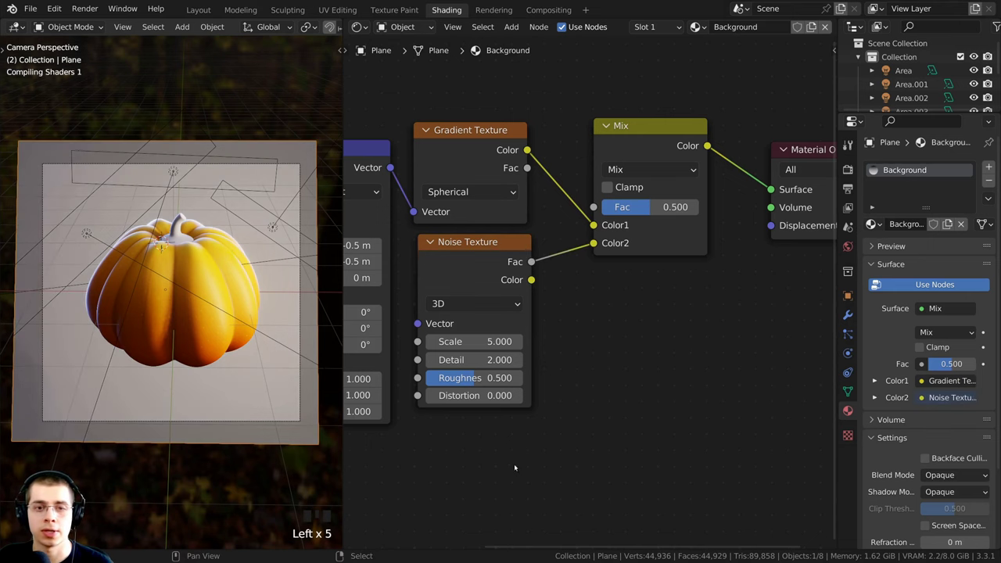
# Connect the Texture Coordinate node's Object output to the Noise Texture's Vector input.
pyautogui.scroll(-5, 467, 300)
pyautogui.moveTo(466, 299); pyautogui.dragTo(587, 291, button='middle')
pyautogui.scroll(3, 419, 259)
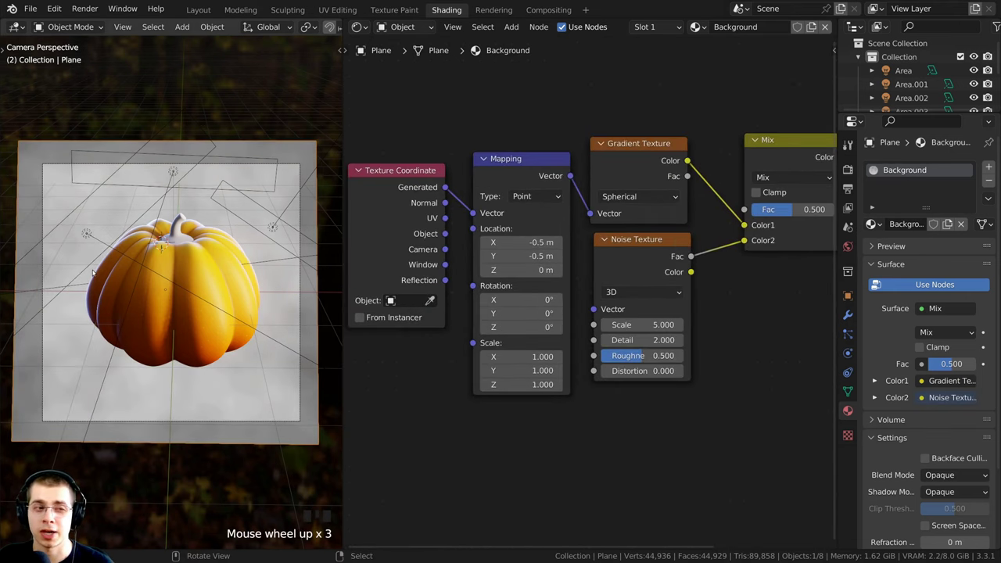
pyautogui.scroll(-1, 151, 205)
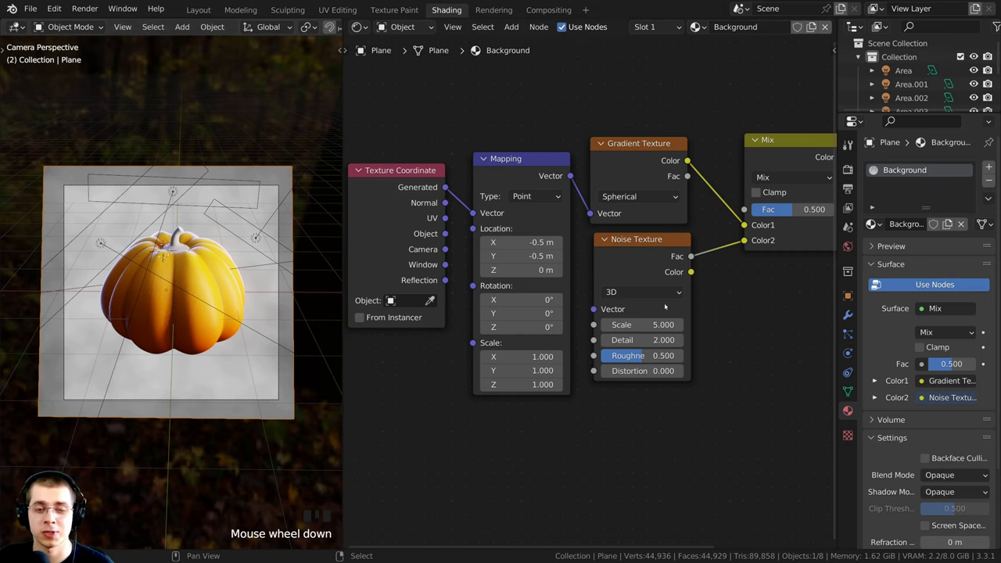
pyautogui.click(601, 272)
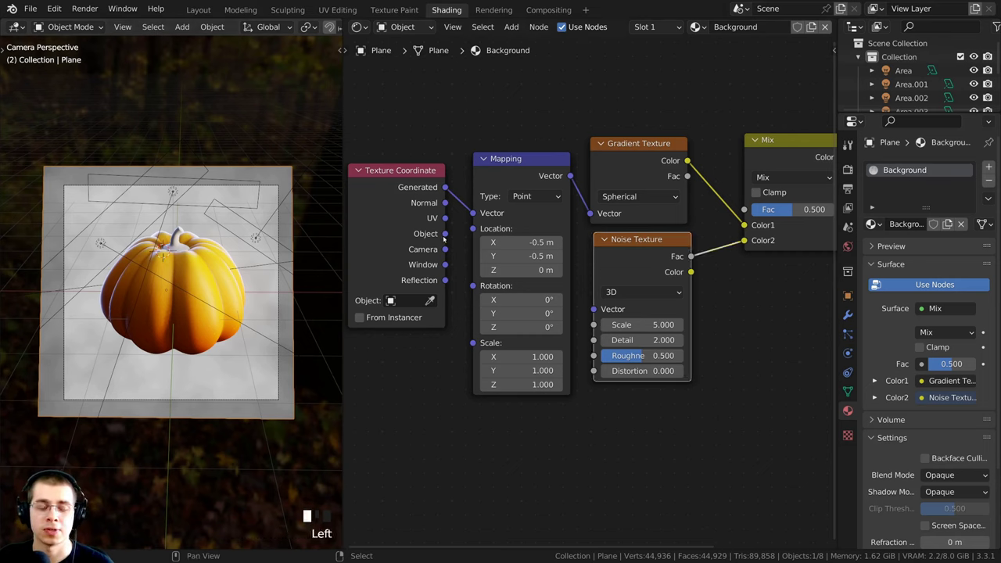
pyautogui.moveTo(444, 234); pyautogui.dragTo(595, 312)
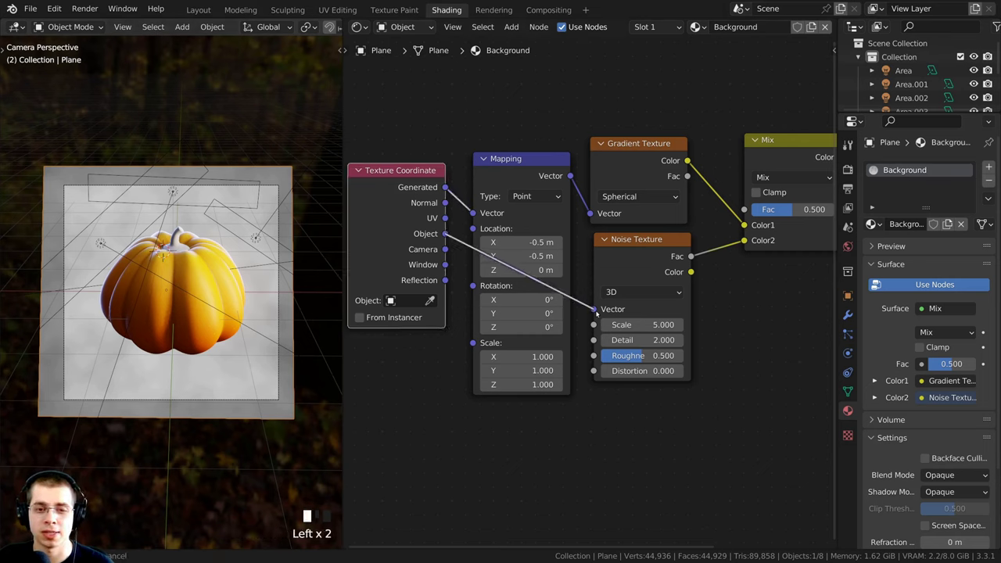
pyautogui.moveTo(676, 310); pyautogui.dragTo(677, 310)
# Set the blend mode of the Mix node combining the gradient and noise to Soft Light.
pyautogui.moveTo(702, 289); pyautogui.dragTo(474, 313, button='middle')
pyautogui.moveTo(534, 205)
pyautogui.mouseDown()
pyautogui.moveTo(523, 226)
pyautogui.moveTo(543, 221)
pyautogui.mouseUp()
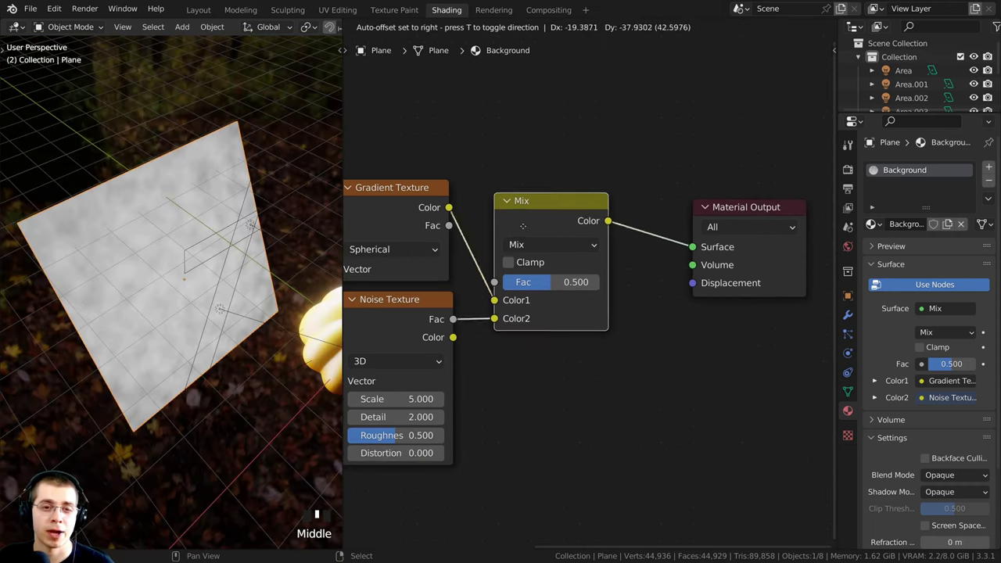
pyautogui.scroll(1, 562, 223)
pyautogui.moveTo(561, 223); pyautogui.dragTo(610, 198, button='middle')
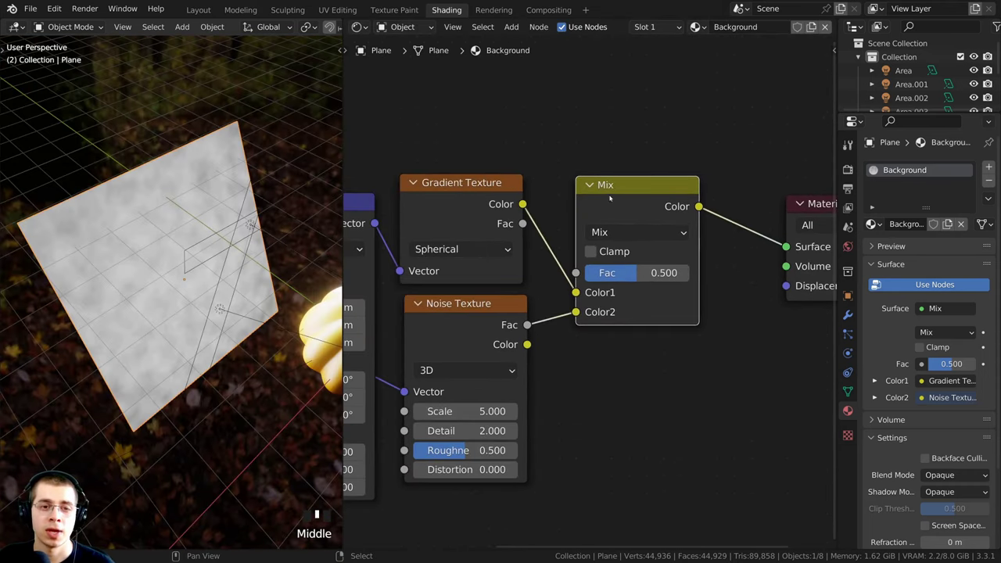
pyautogui.doubleClick(453, 194)
pyautogui.click(436, 340)
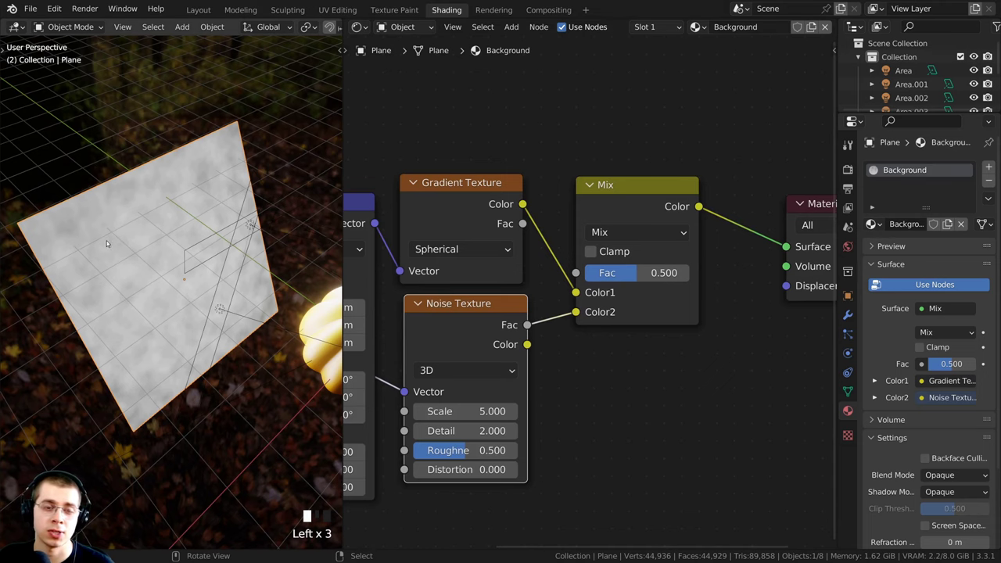
pyautogui.moveTo(454, 251); pyautogui.dragTo(428, 251, button='middle')
pyautogui.moveTo(570, 211); pyautogui.dragTo(565, 212)
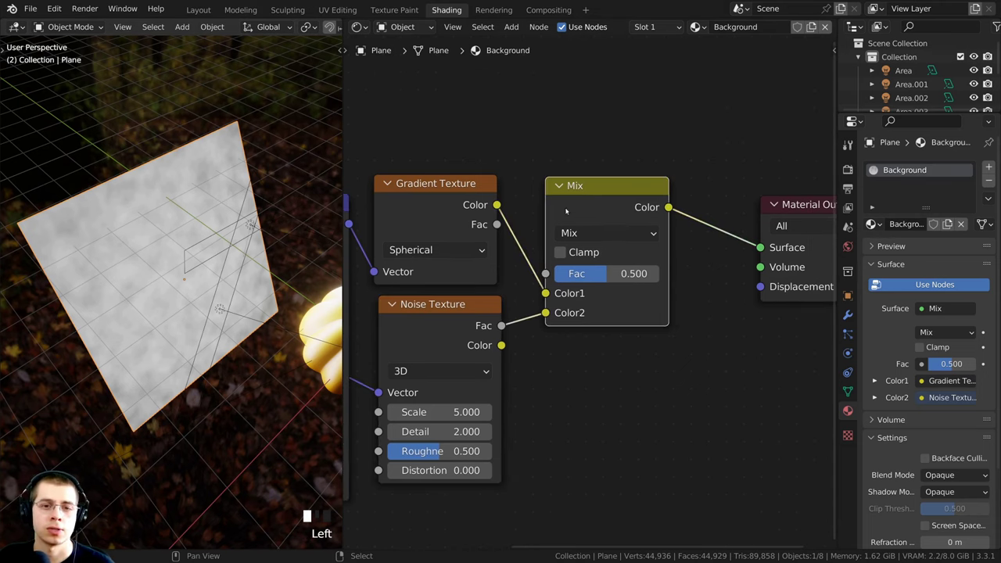
pyautogui.click(580, 233)
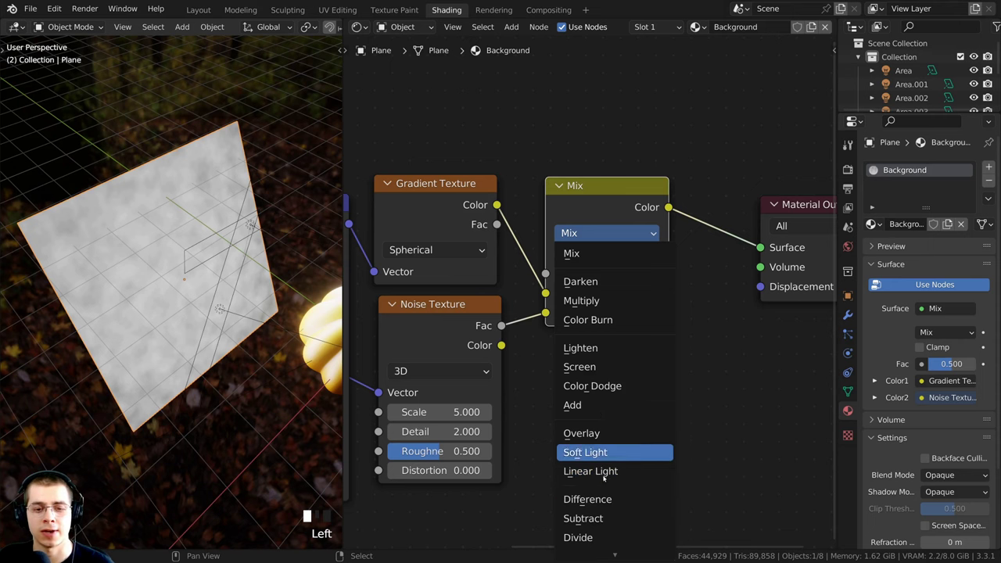
pyautogui.click(588, 461)
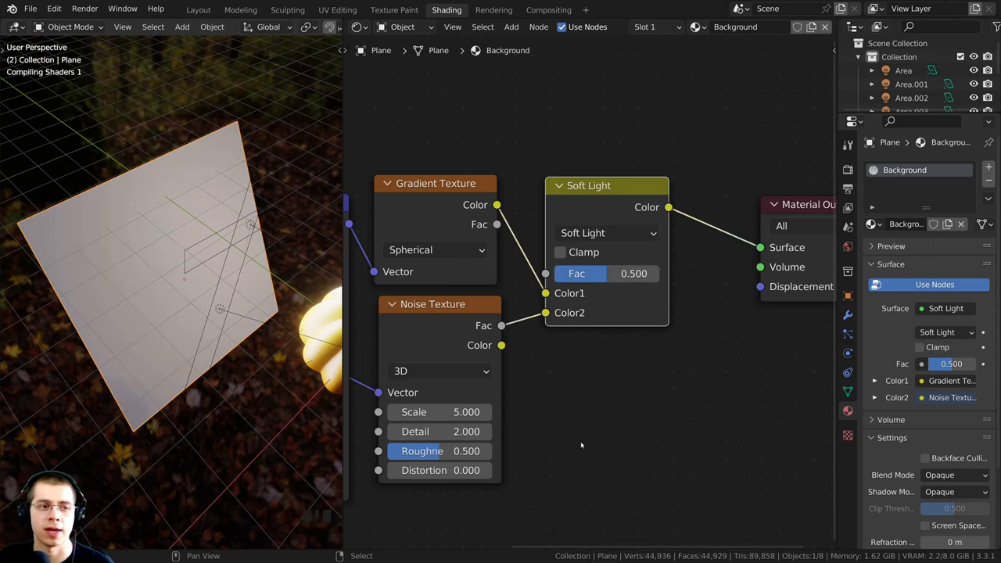
# Add a ColorRamp node on the link between the Soft Light node and the Material Output.
pyautogui.keyDown('shift'); pyautogui.moveTo(235, 313); pyautogui.dragTo(320, 290, button='middle'); pyautogui.keyUp('shift')
pyautogui.scroll(4, 177, 202)
pyautogui.scroll(-2, 135, 189)
pyautogui.scroll(-2, 135, 192)
pyautogui.keyDown('shift'); pyautogui.moveTo(637, 368); pyautogui.dragTo(542, 410, button='middle'); pyautogui.keyUp('shift')
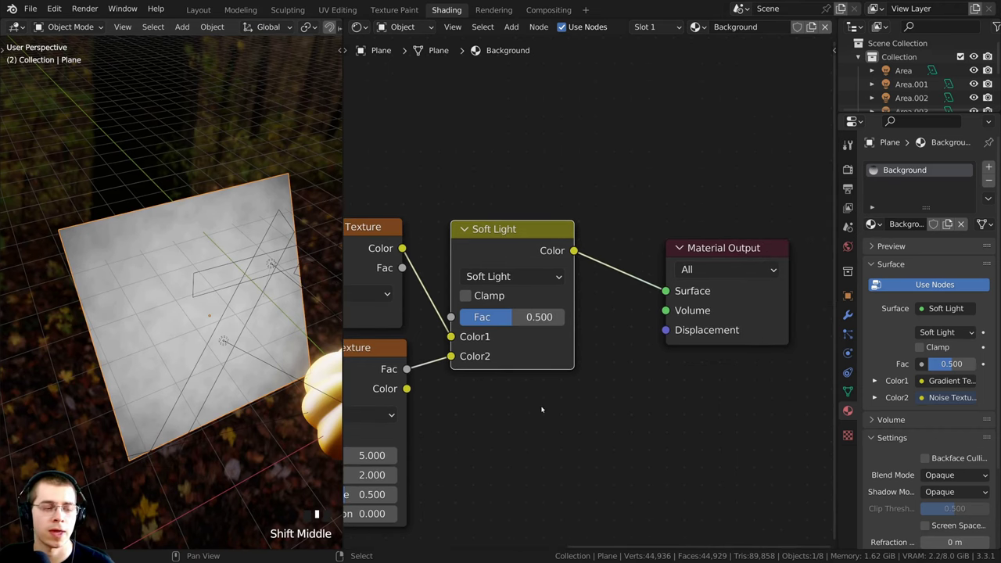
pyautogui.keyDown('shift'); pyautogui.moveTo(628, 336); pyautogui.dragTo(578, 320, button='middle'); pyautogui.keyUp('shift')
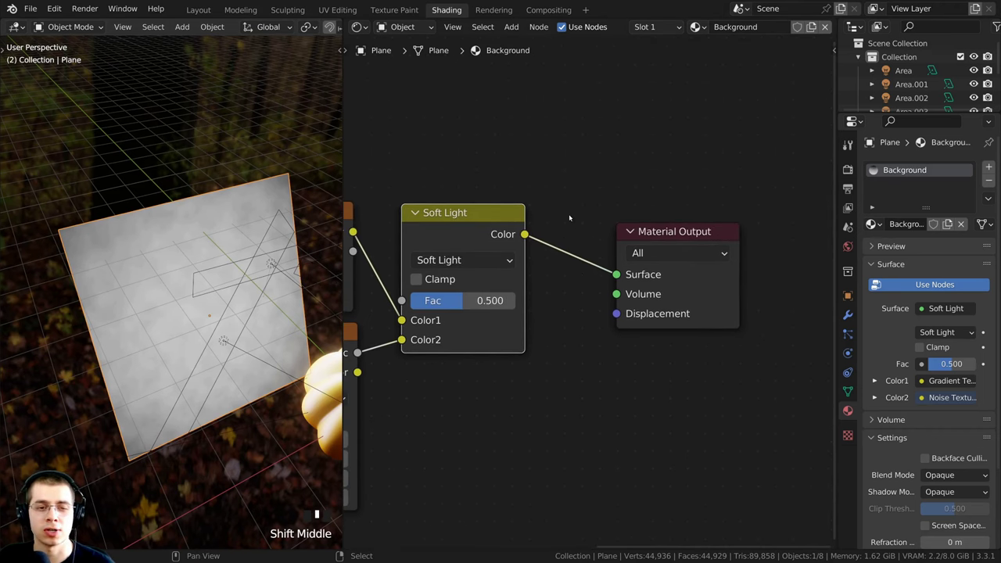
pyautogui.hotkey('shift', 'a')
pyautogui.click(567, 215)
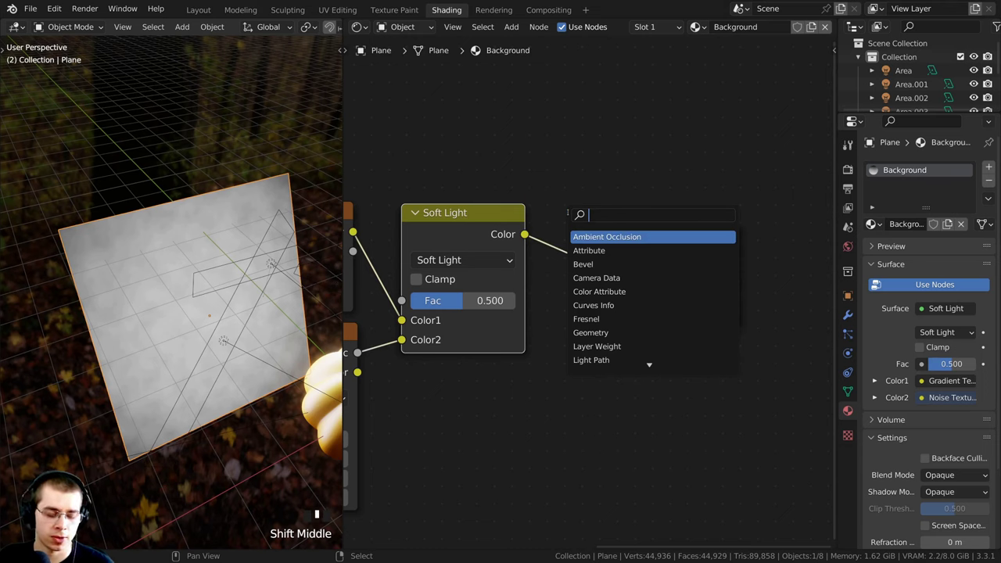
pyautogui.write('col')
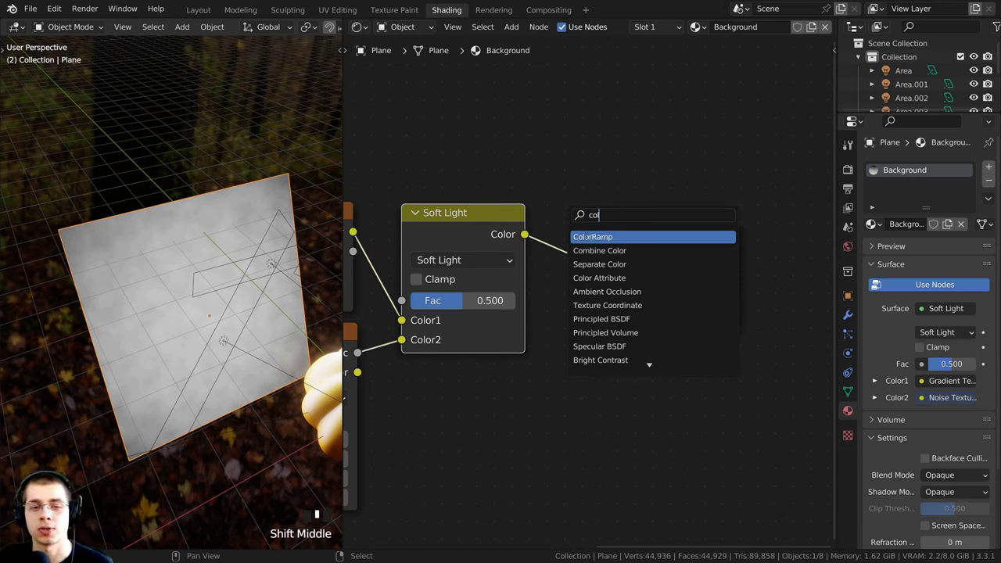
pyautogui.press('Return')
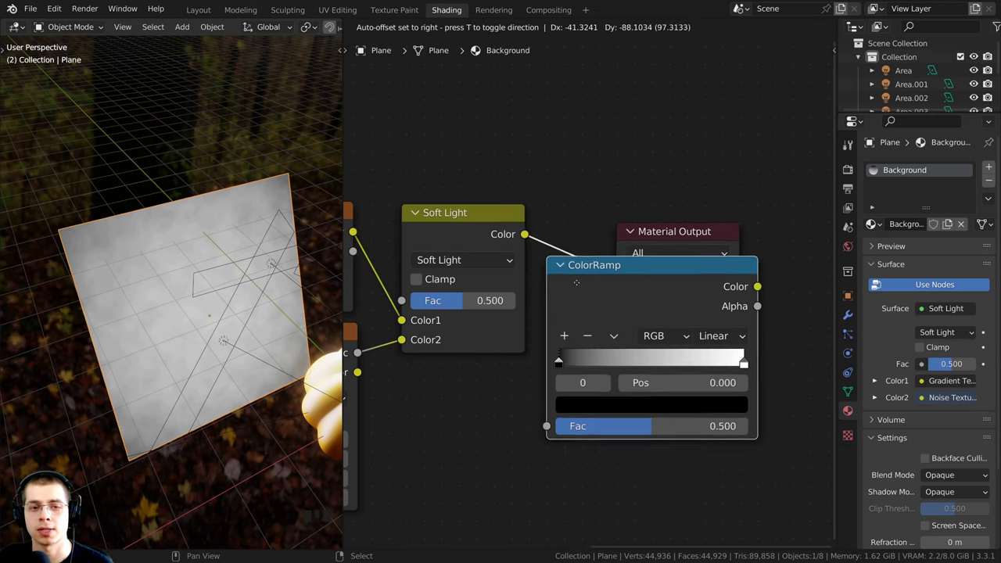
pyautogui.click(612, 221)
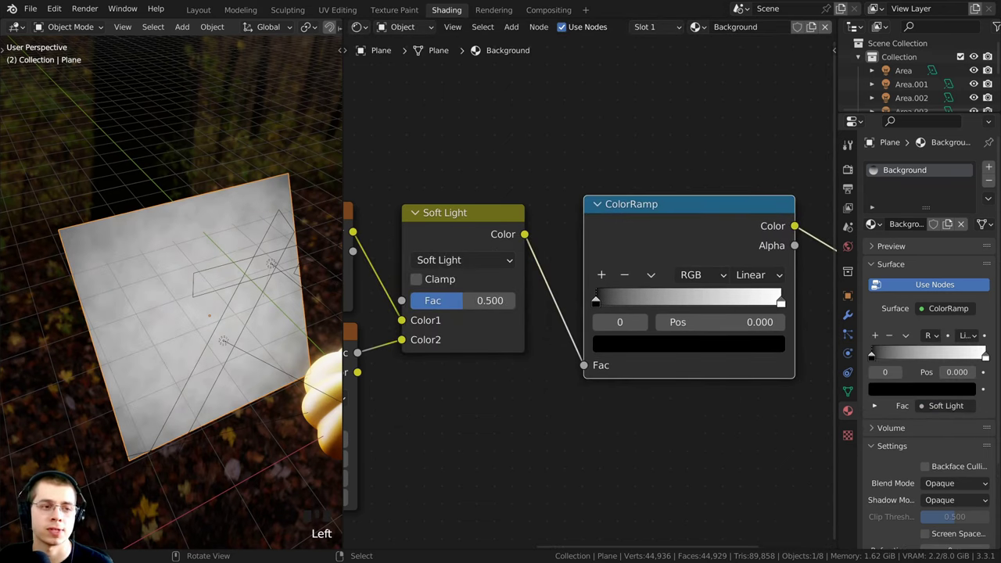
# Move the ColorRamp's black stop to position 0.335 to darken the backdrop's edges.
pyautogui.moveTo(610, 295); pyautogui.dragTo(466, 306, button='middle')
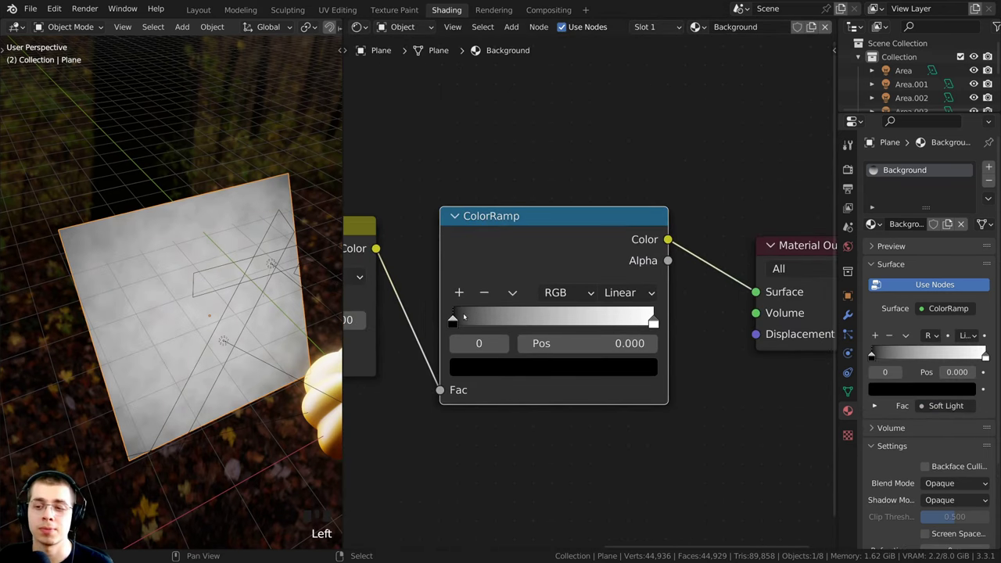
pyautogui.moveTo(464, 317); pyautogui.dragTo(535, 320)
pyautogui.scroll(2, 185, 249)
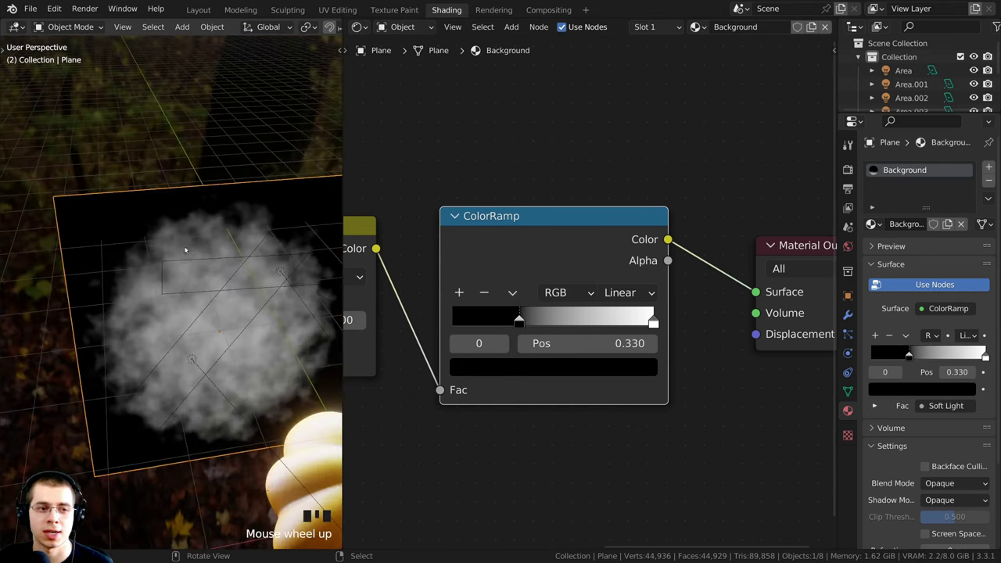
pyautogui.scroll(2, 185, 249)
pyautogui.scroll(-2, 214, 219)
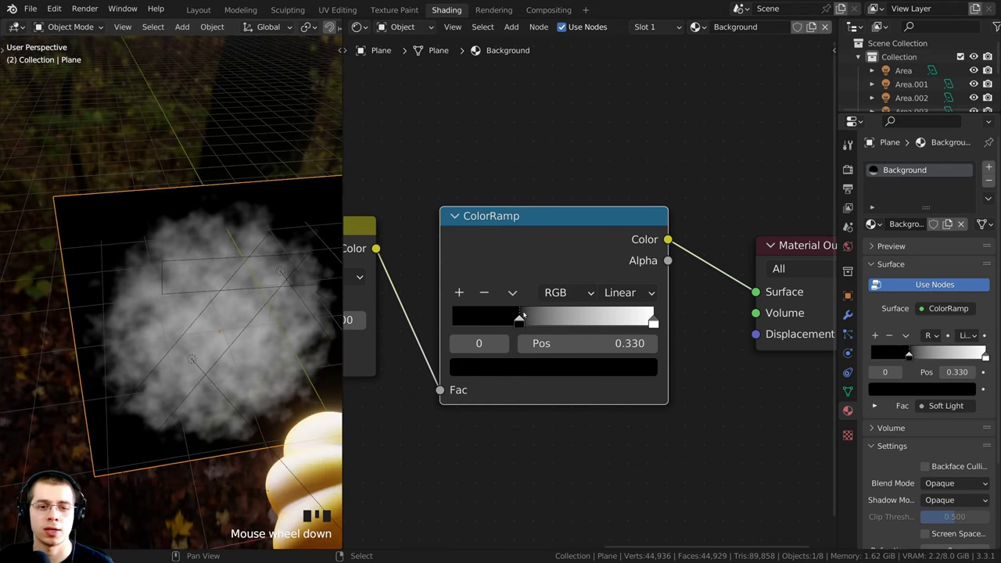
pyautogui.moveTo(522, 315); pyautogui.dragTo(520, 316)
# Set the Noise Texture's Detail to 15 and its Scale to 3.
pyautogui.scroll(4, 592, 327)
pyautogui.scroll(-3, 592, 327)
pyautogui.moveTo(382, 395); pyautogui.dragTo(819, 255, button='middle')
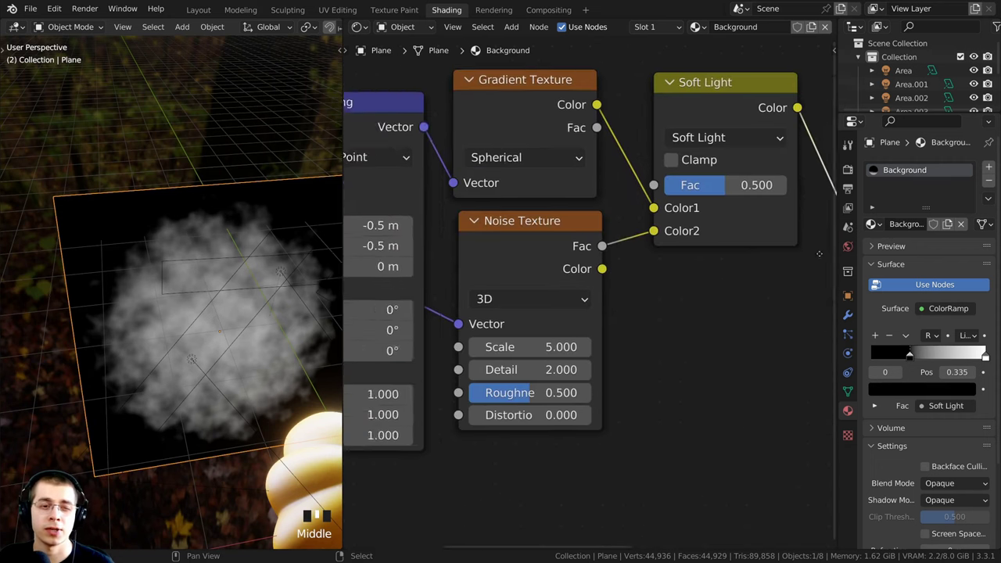
pyautogui.scroll(3, 587, 287)
pyautogui.moveTo(587, 287); pyautogui.dragTo(638, 262, button='middle')
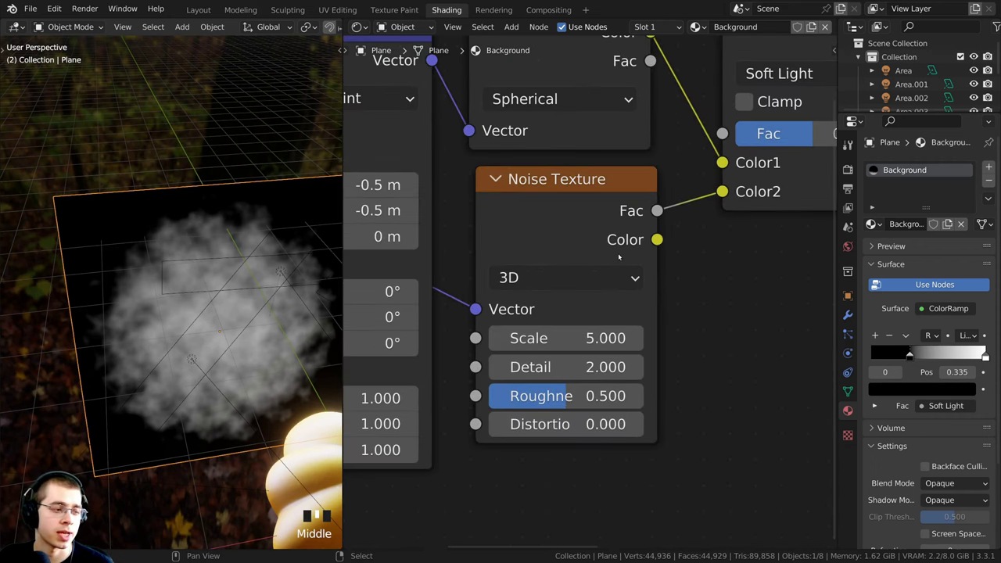
pyautogui.moveTo(545, 366); pyautogui.dragTo(643, 366)
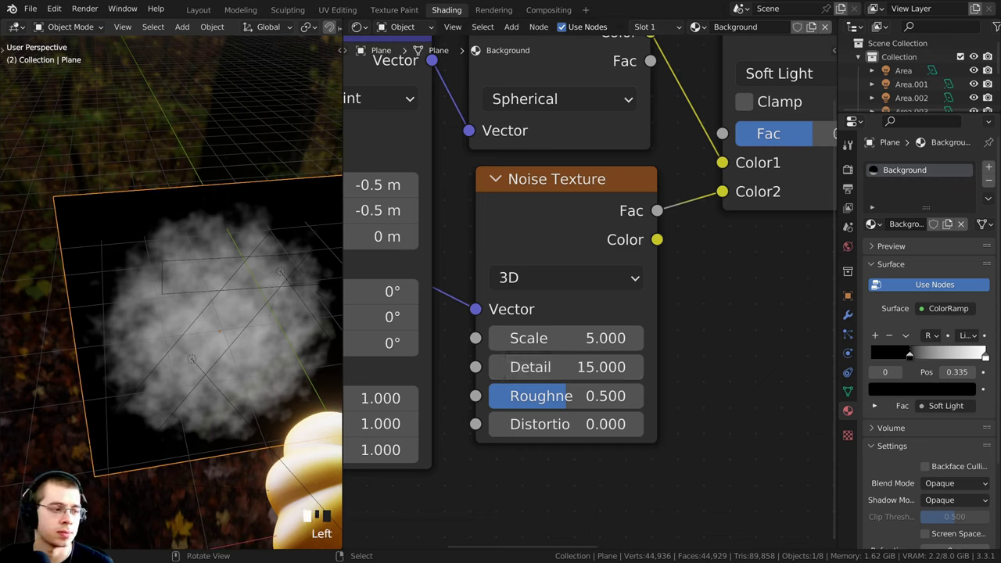
pyautogui.doubleClick(543, 338)
pyautogui.write('3')
pyautogui.press('Return')
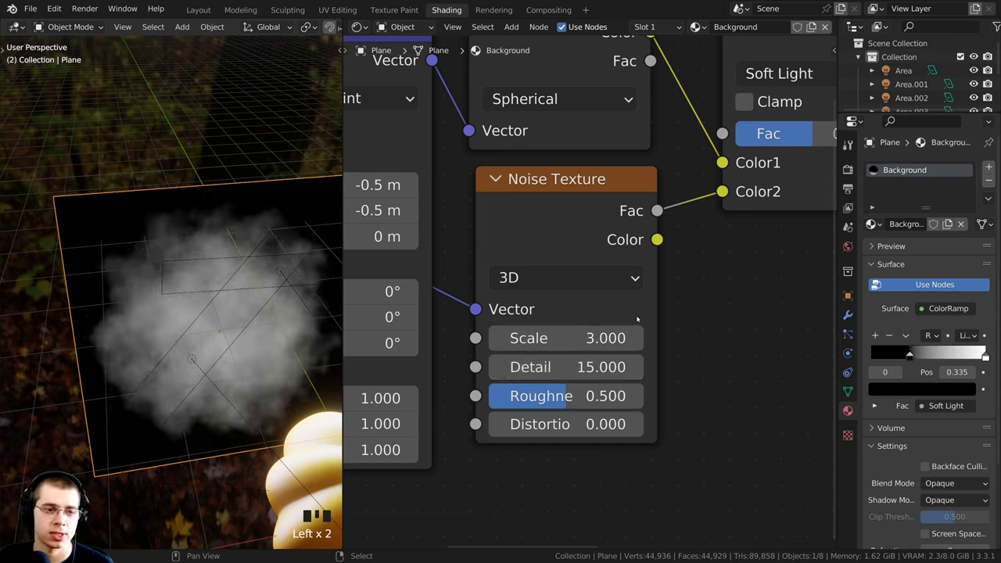
# Change the ColorRamp's white stop at position 1.000 to a saturated blue.
pyautogui.scroll(-5, 657, 329)
pyautogui.moveTo(677, 340); pyautogui.dragTo(478, 456, button='middle')
pyautogui.moveTo(720, 298); pyautogui.dragTo(550, 310, button='middle')
pyautogui.scroll(1, 592, 309)
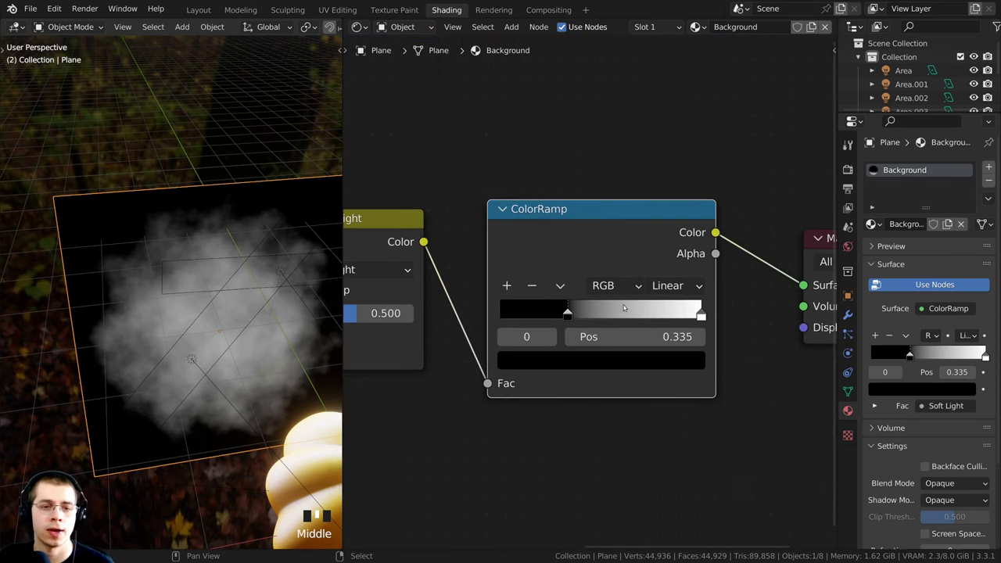
pyautogui.click(701, 314)
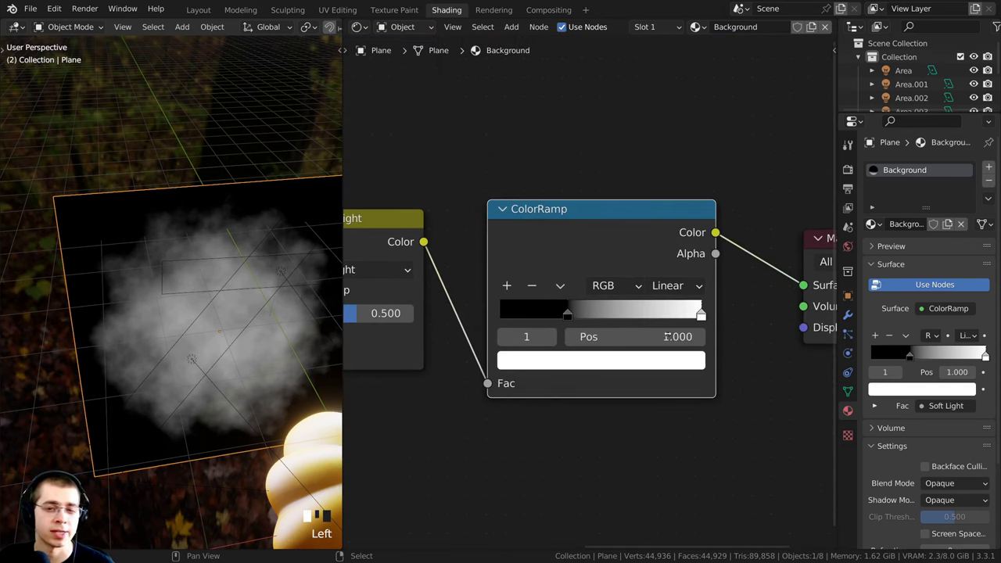
pyautogui.click(629, 363)
pyautogui.moveTo(603, 129); pyautogui.dragTo(631, 111)
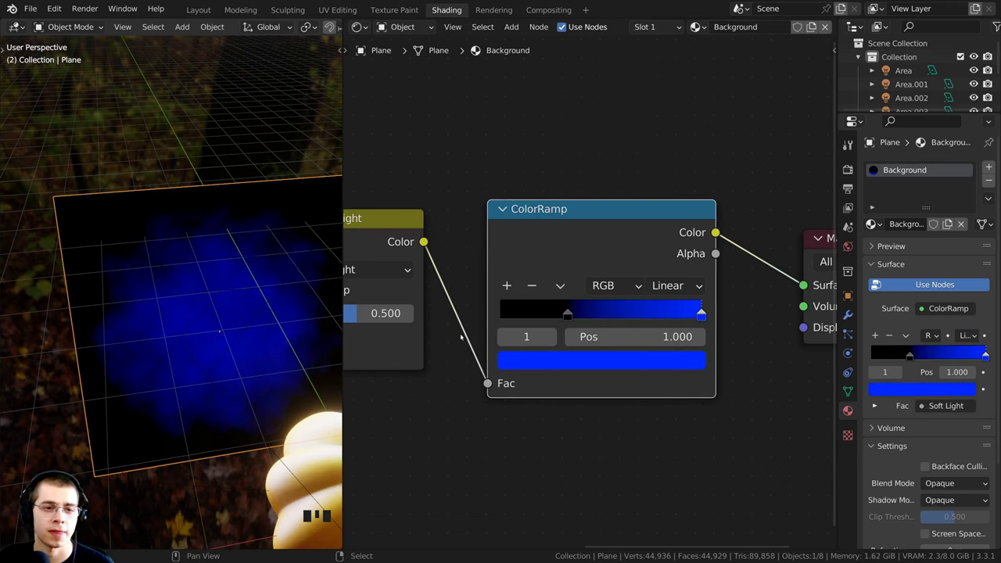
pyautogui.moveTo(460, 335); pyautogui.dragTo(434, 335, button='middle')
pyautogui.scroll(1, 469, 332)
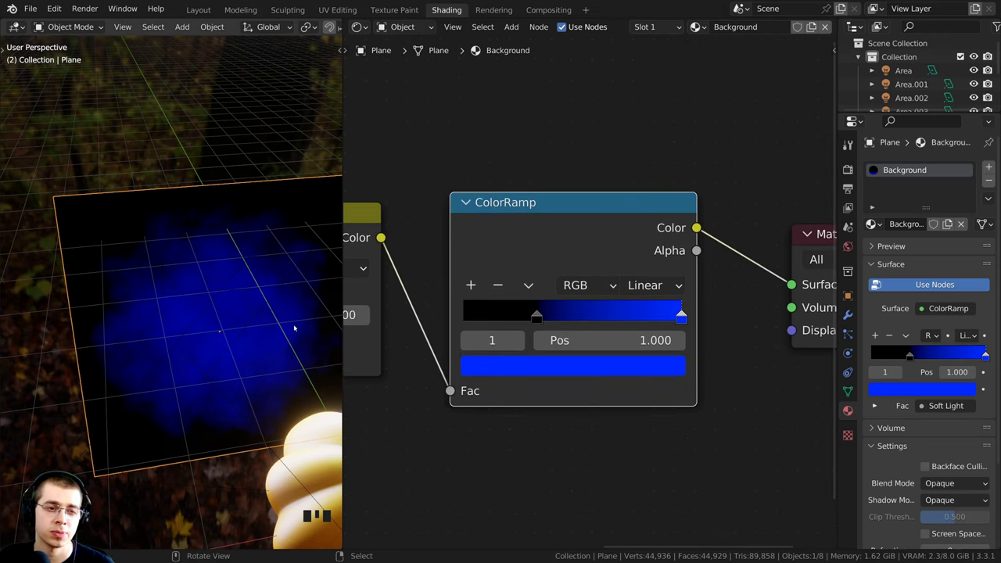
# Add a third stop to the ColorRamp between the black and blue stops, at position 0.603.
pyautogui.click(605, 316)
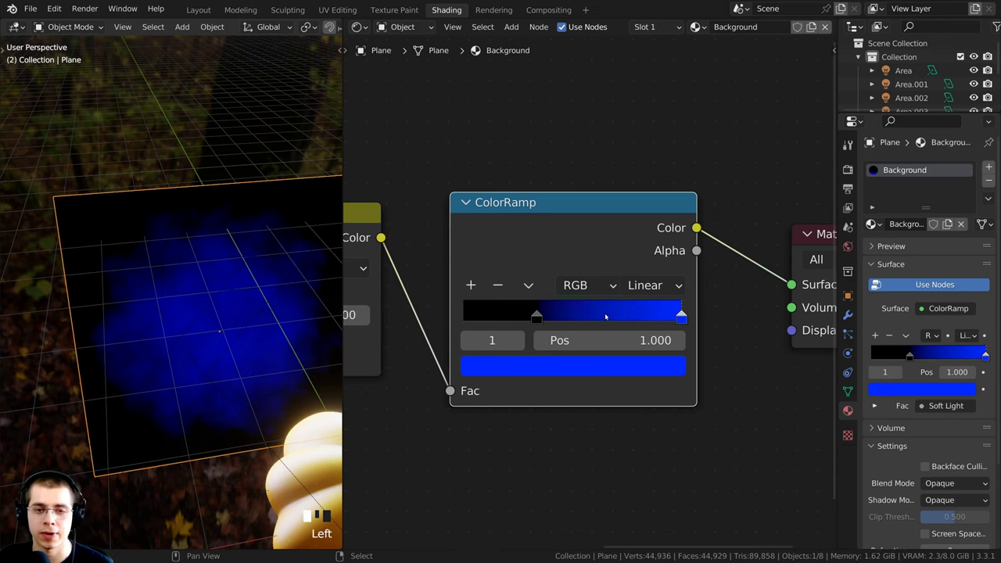
pyautogui.click(605, 317)
pyautogui.moveTo(583, 316); pyautogui.dragTo(581, 315, button='middle')
pyautogui.keyDown('ctrl'); pyautogui.click(585, 311); pyautogui.keyUp('ctrl')
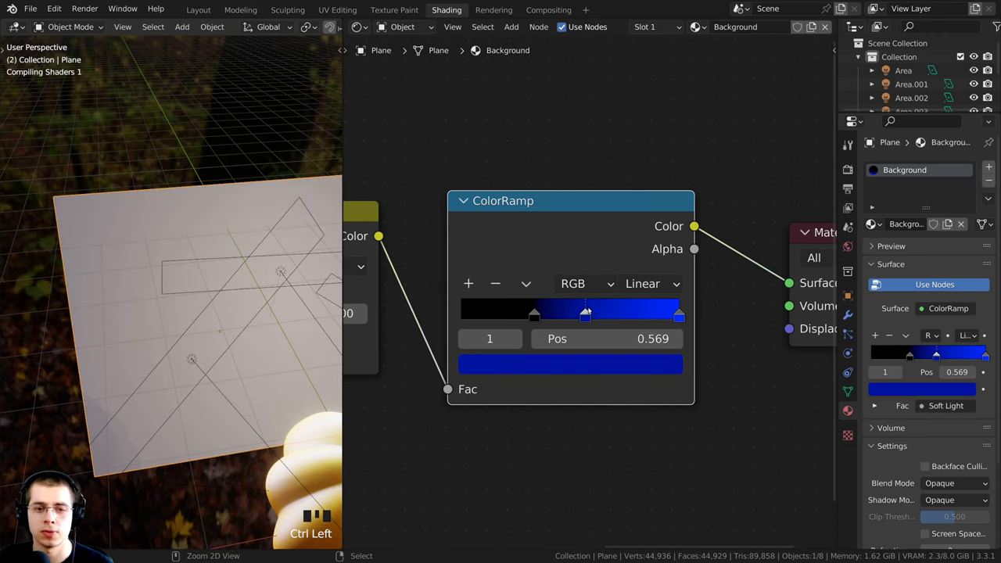
pyautogui.moveTo(585, 312); pyautogui.dragTo(591, 314)
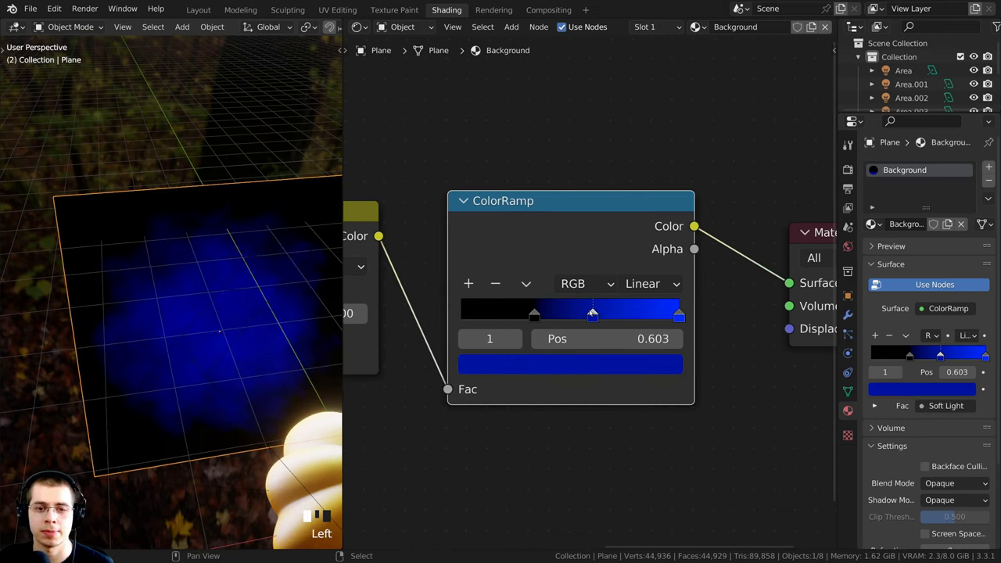
# Change the ColorRamp's middle stop to a lighter, less saturated blue.
pyautogui.click(548, 370)
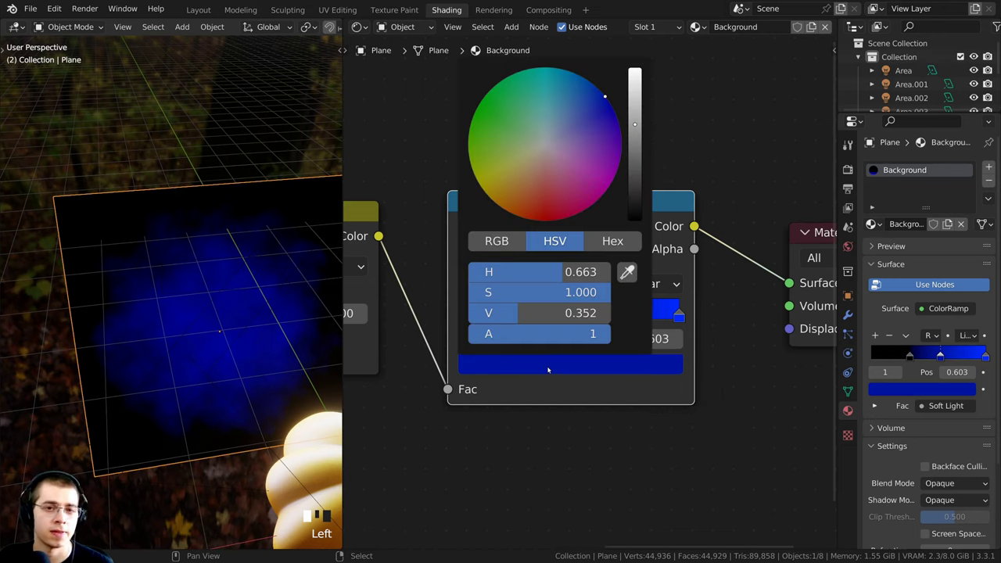
pyautogui.click(632, 117)
pyautogui.moveTo(633, 118); pyautogui.dragTo(587, 101)
# Enlarge the backdrop plane in camera view and reposition it behind the pumpkin.
pyautogui.moveTo(195, 390); pyautogui.dragTo(167, 384, button='middle')
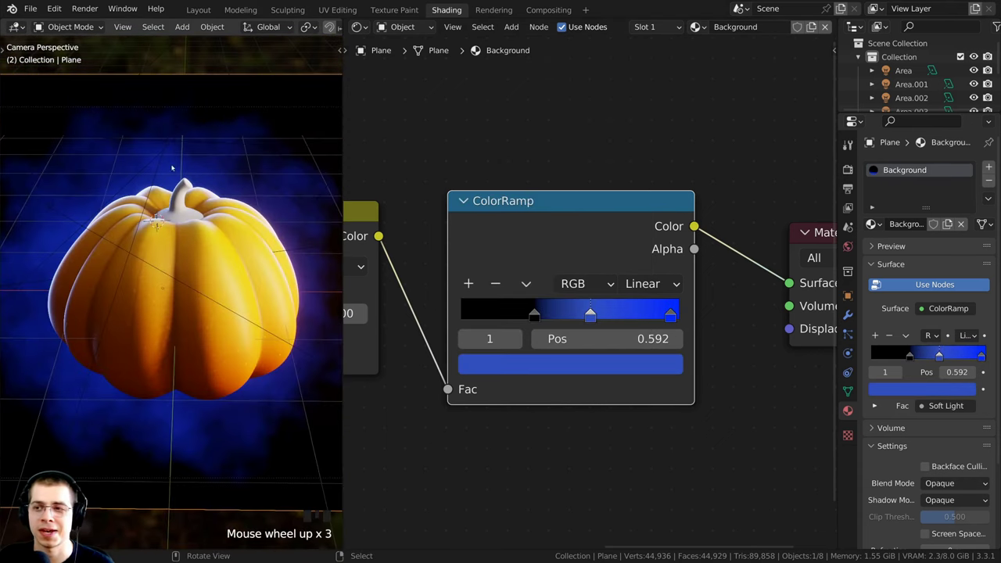
pyautogui.scroll(-2, 172, 168)
pyautogui.press('s')
pyautogui.click(329, 291)
pyautogui.press('g')
pyautogui.click(306, 270)
pyautogui.press('s')
pyautogui.click(304, 267)
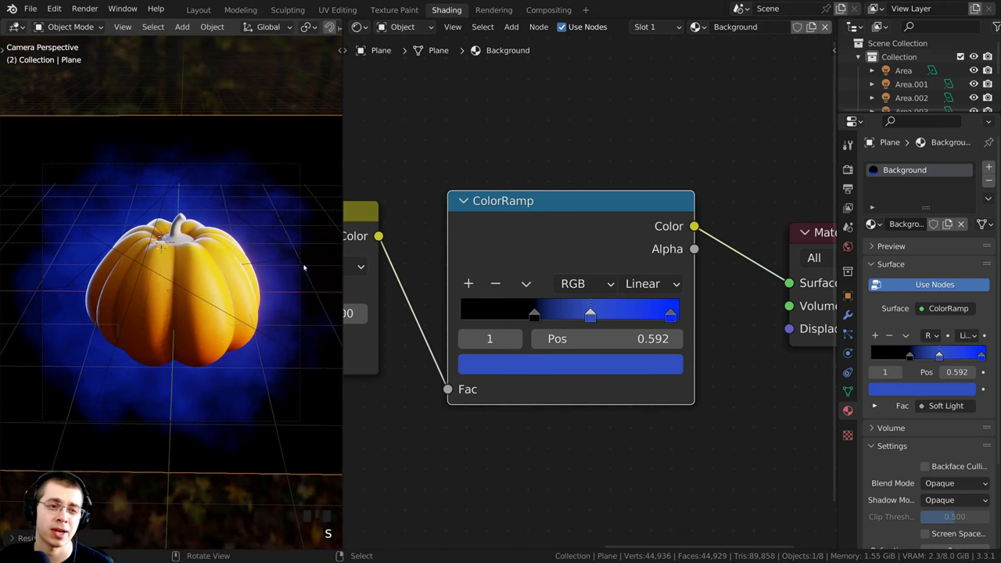
pyautogui.scroll(-2, 603, 227)
pyautogui.scroll(-1, 122, 327)
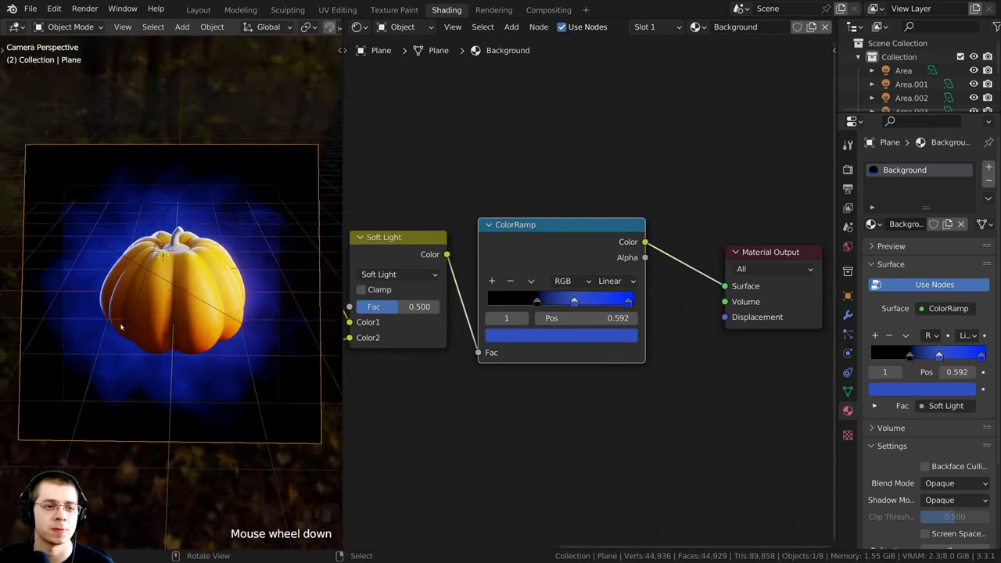
pyautogui.scroll(1, 121, 327)
pyautogui.scroll(2, 211, 253)
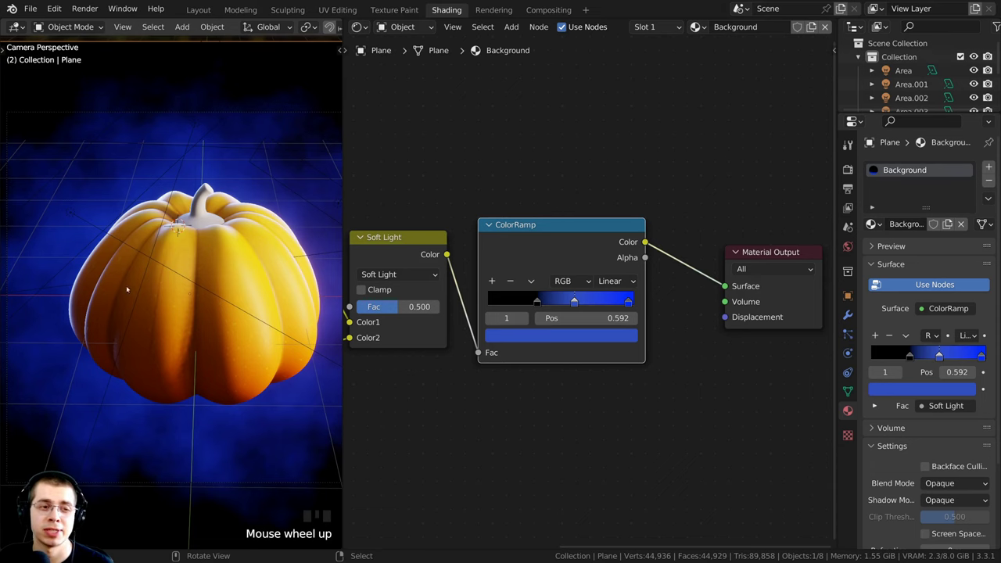
# Select the pumpkin and set its Principled BSDF Roughness to 0.3.
pyautogui.rightClick(225, 270)
pyautogui.scroll(-2, 429, 304)
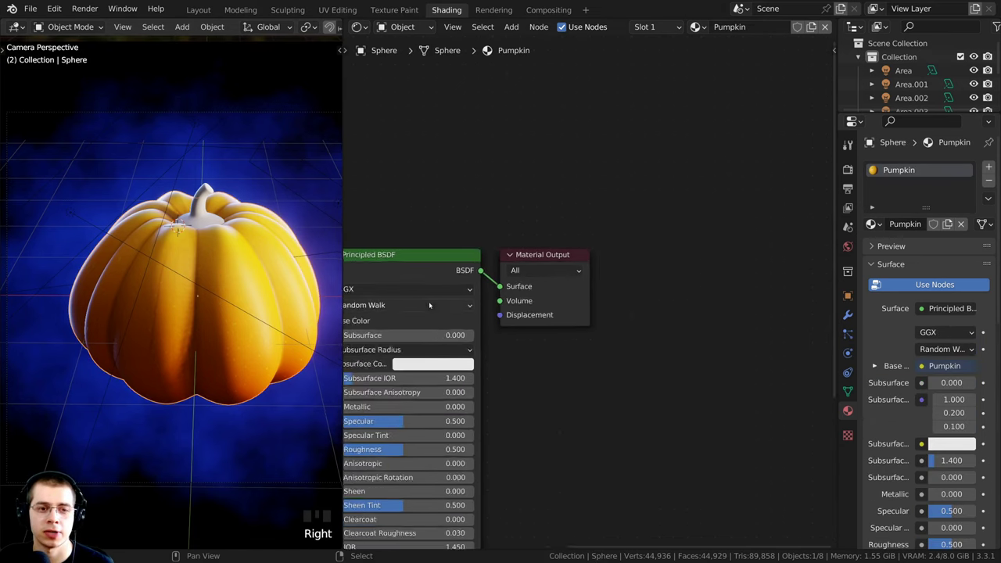
pyautogui.moveTo(442, 288); pyautogui.dragTo(698, 201, button='middle')
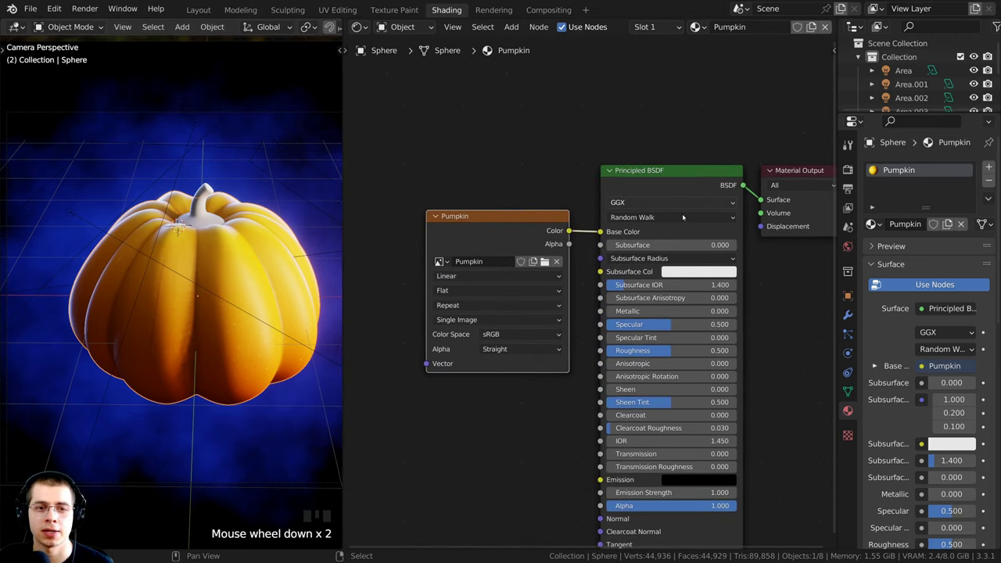
pyautogui.scroll(-2, 682, 218)
pyautogui.click(519, 213)
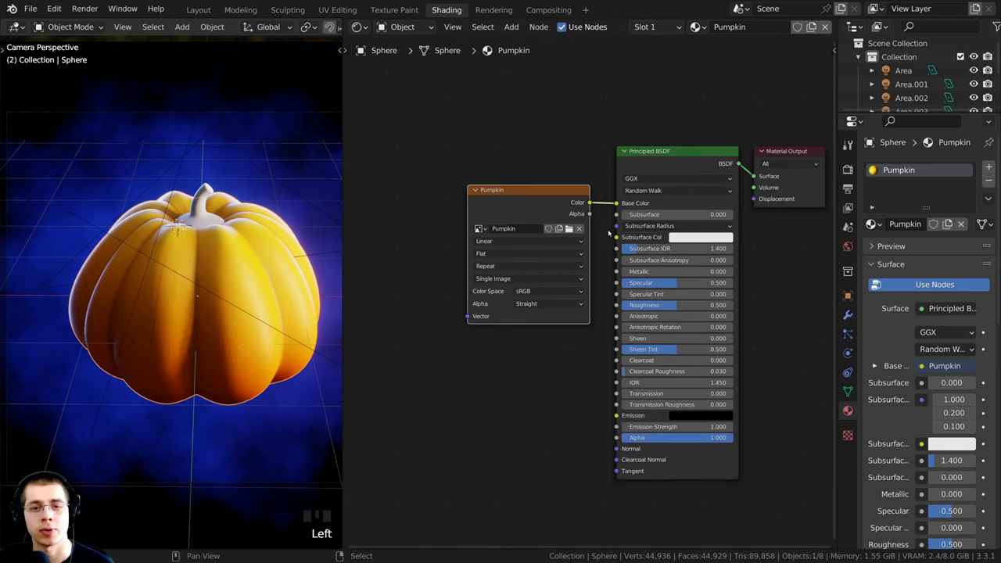
pyautogui.scroll(2, 702, 254)
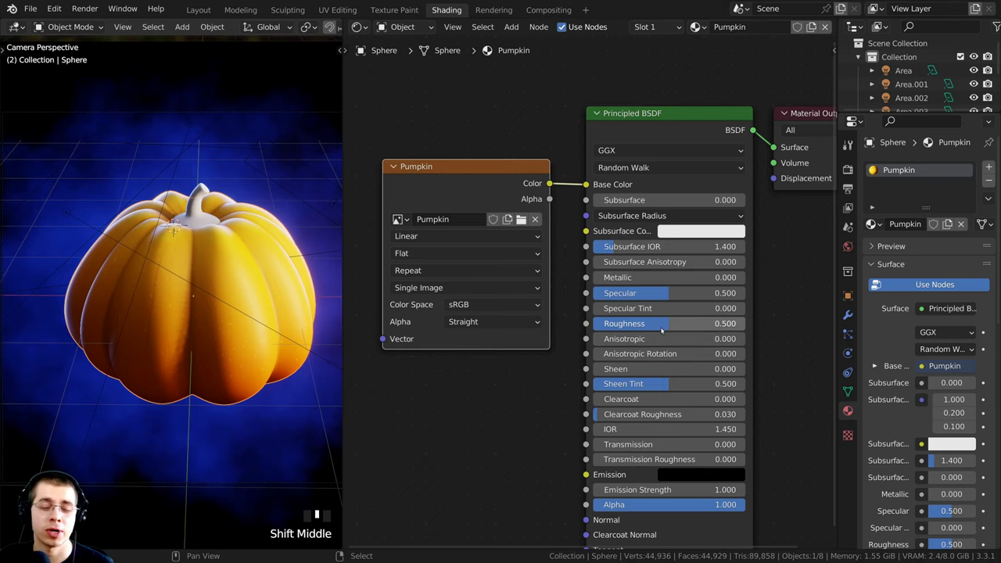
pyautogui.click(634, 325)
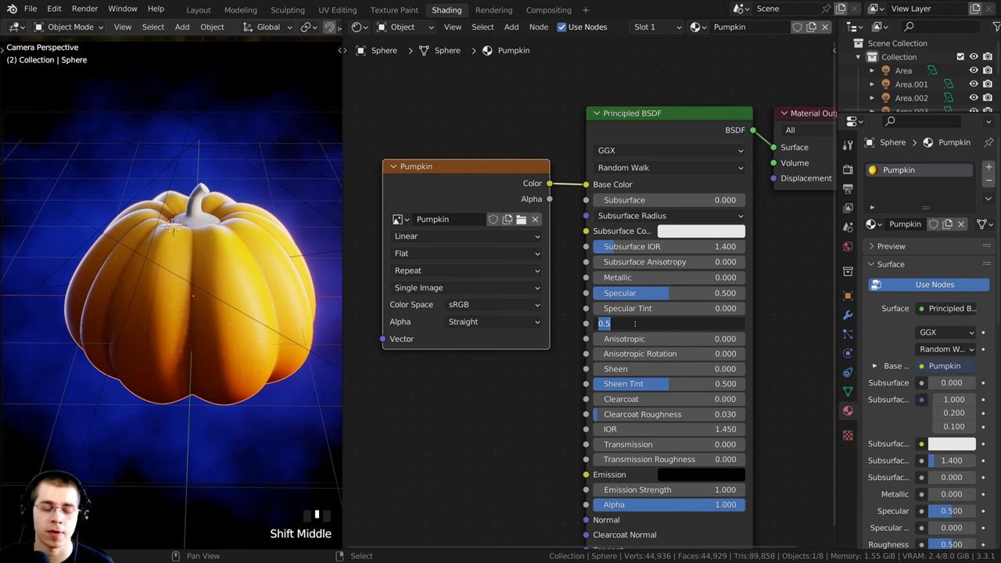
pyautogui.write('.3')
pyautogui.press('Return')
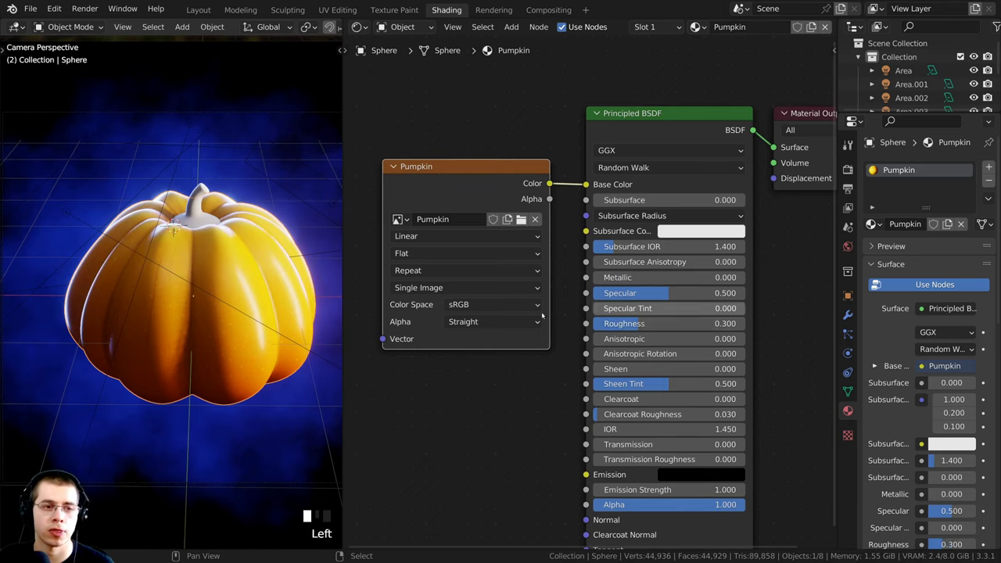
# Set the Subsurface value of the pumpkin's Principled BSDF to 0.2.
pyautogui.scroll(4, 220, 326)
pyautogui.scroll(-3, 229, 268)
pyautogui.keyDown('shift'); pyautogui.moveTo(243, 286); pyautogui.dragTo(230, 301, button='middle'); pyautogui.keyUp('shift')
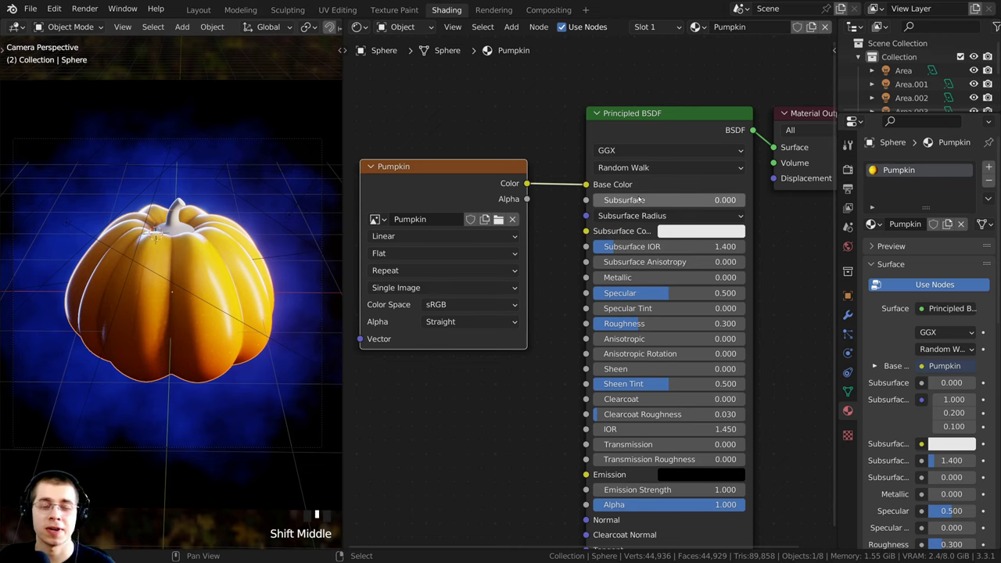
pyautogui.click(639, 197)
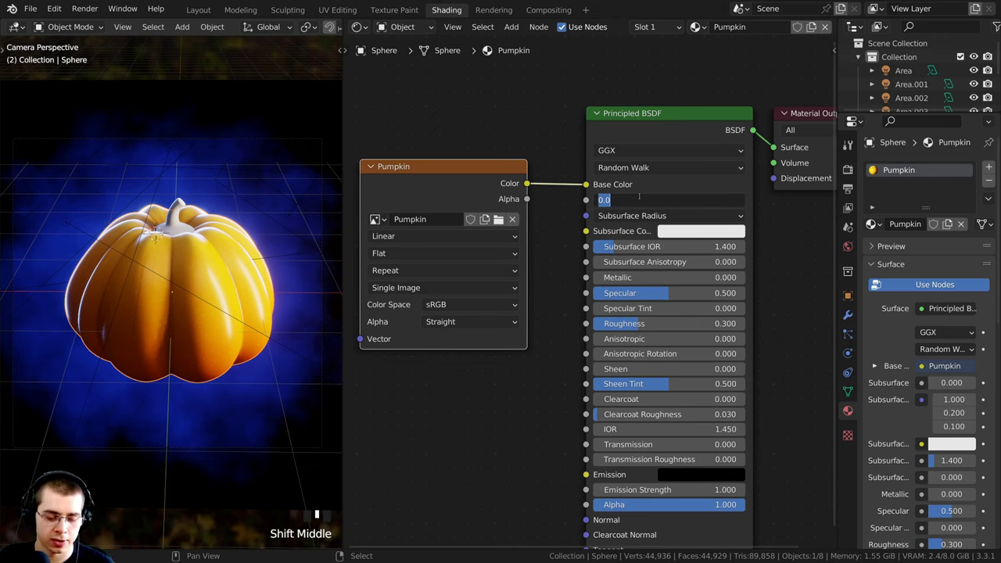
pyautogui.write('0.2')
pyautogui.click(244, 297)
pyautogui.scroll(2, 226, 234)
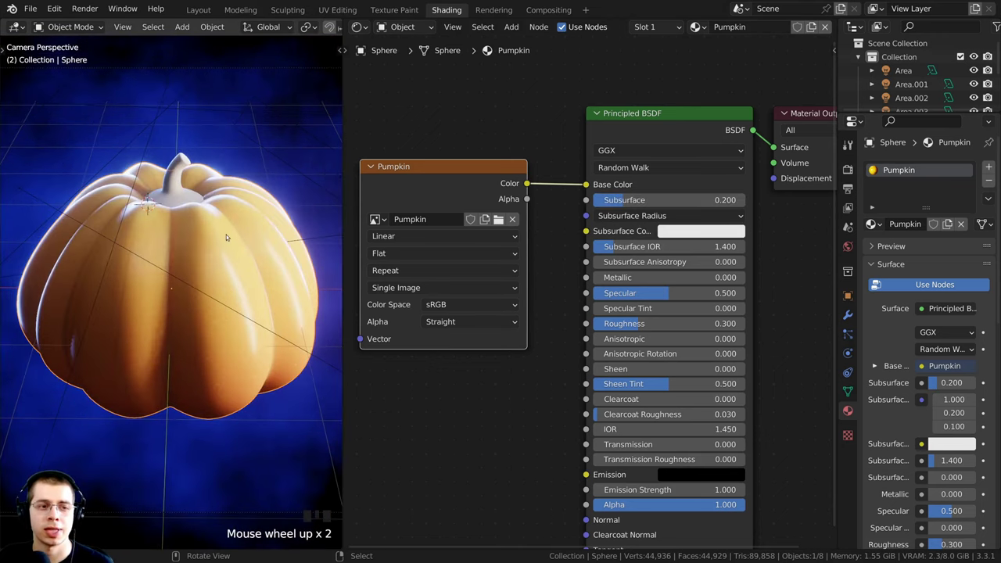
pyautogui.scroll(2, 226, 237)
pyautogui.keyDown('shift'); pyautogui.moveTo(219, 347); pyautogui.dragTo(226, 313, button='middle'); pyautogui.keyUp('shift')
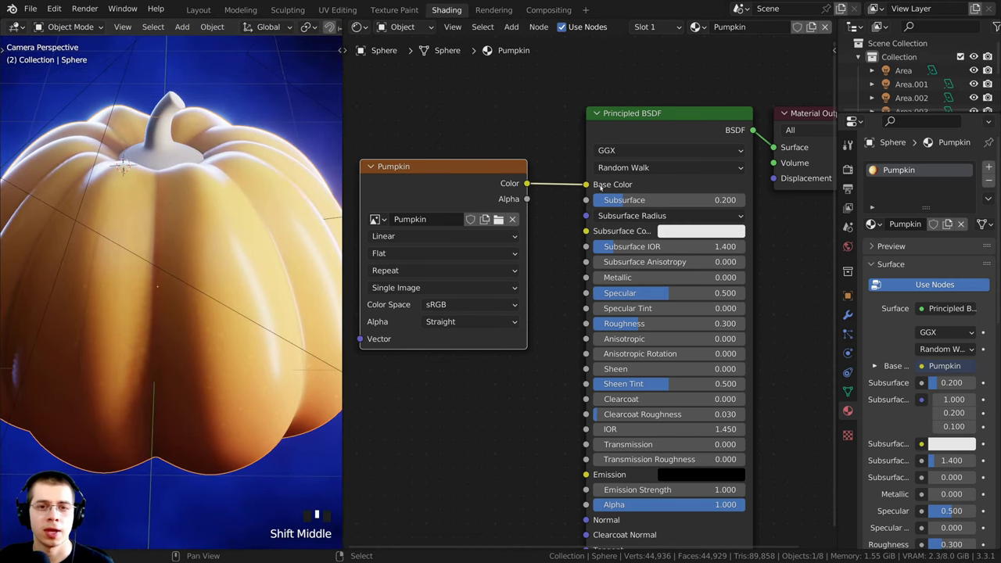
# Connect the Pumpkin image texture's Color output to the Principled BSDF's Subsurface Color input as well.
pyautogui.scroll(-1, 384, 223)
pyautogui.moveTo(515, 206); pyautogui.dragTo(586, 243)
pyautogui.moveTo(587, 183); pyautogui.dragTo(547, 189)
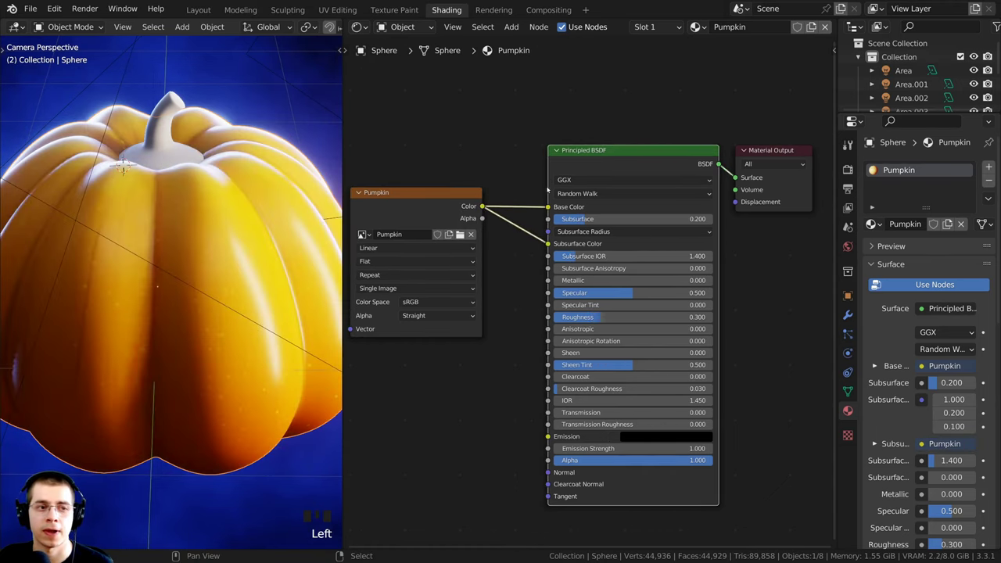
pyautogui.scroll(-1, 216, 244)
pyautogui.scroll(4, 205, 284)
pyautogui.scroll(-2, 234, 295)
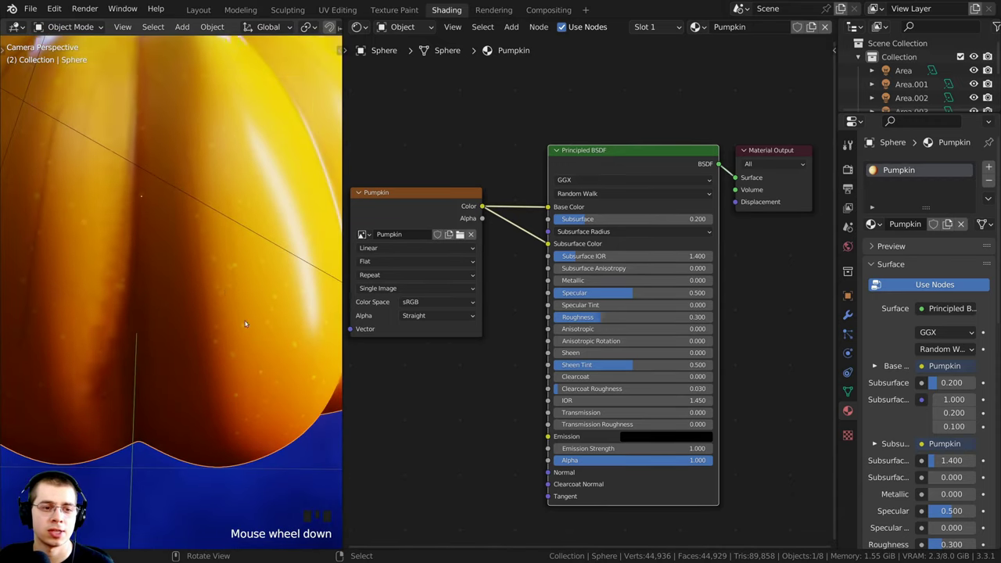
# Try the pumpkin material's Subsurface at values up to 1.000, and restore it to 0.2.
pyautogui.moveTo(594, 219); pyautogui.dragTo(711, 219)
pyautogui.scroll(-3, 257, 294)
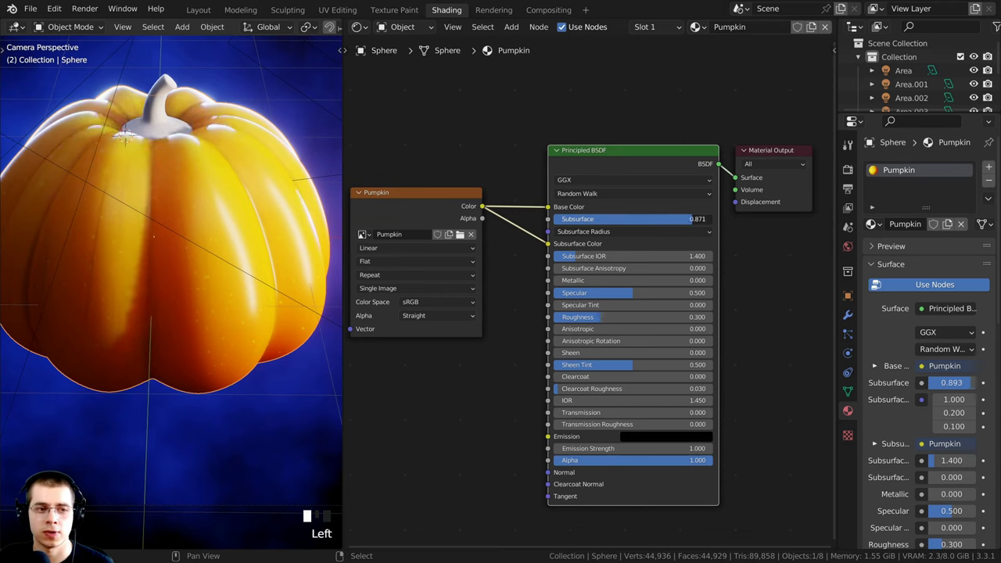
pyautogui.scroll(3, 144, 208)
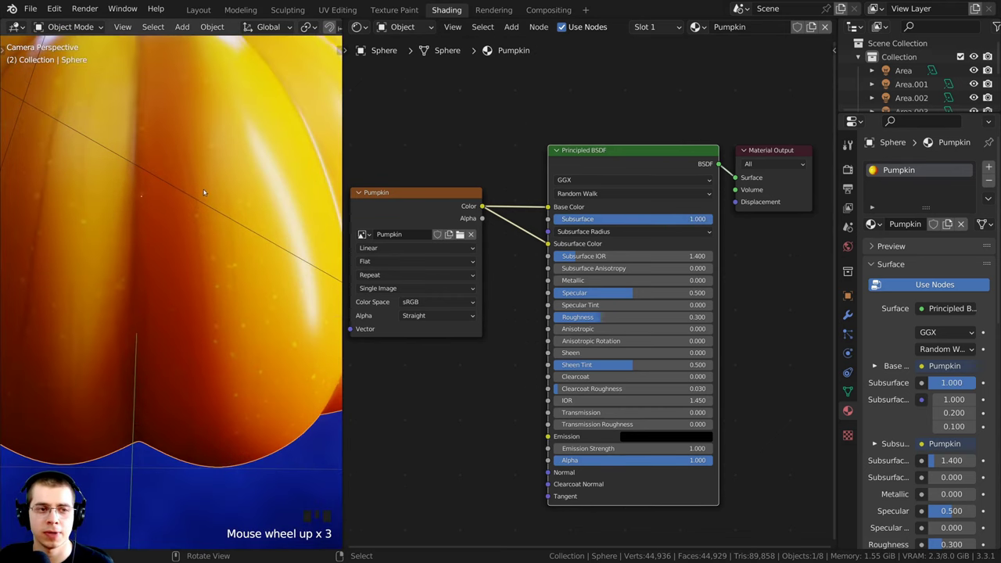
pyautogui.moveTo(625, 218); pyautogui.dragTo(600, 219)
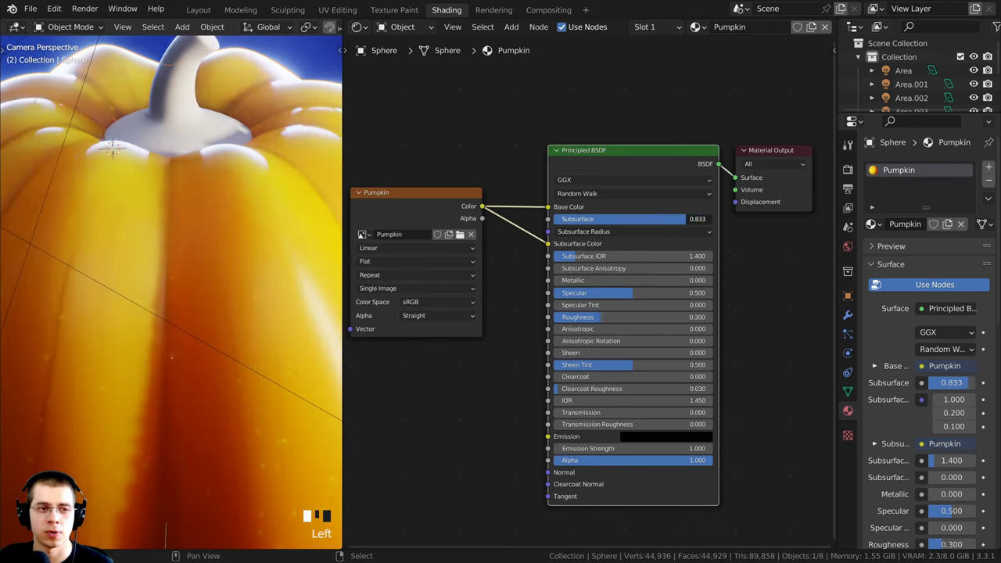
pyautogui.moveTo(685, 219); pyautogui.dragTo(617, 219)
pyautogui.click(617, 219)
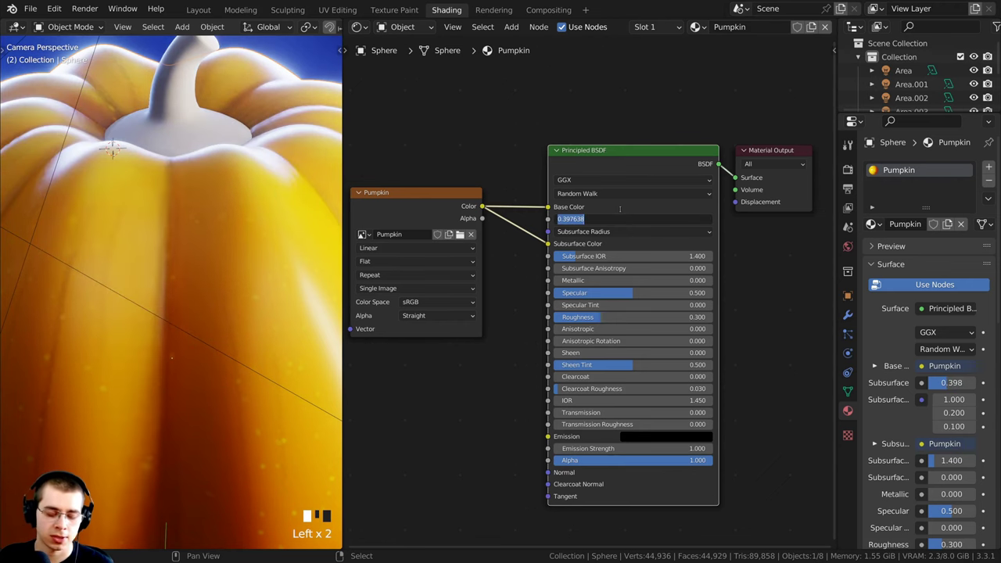
pyautogui.write('0.2')
pyautogui.press('Return')
pyautogui.scroll(-4, 224, 297)
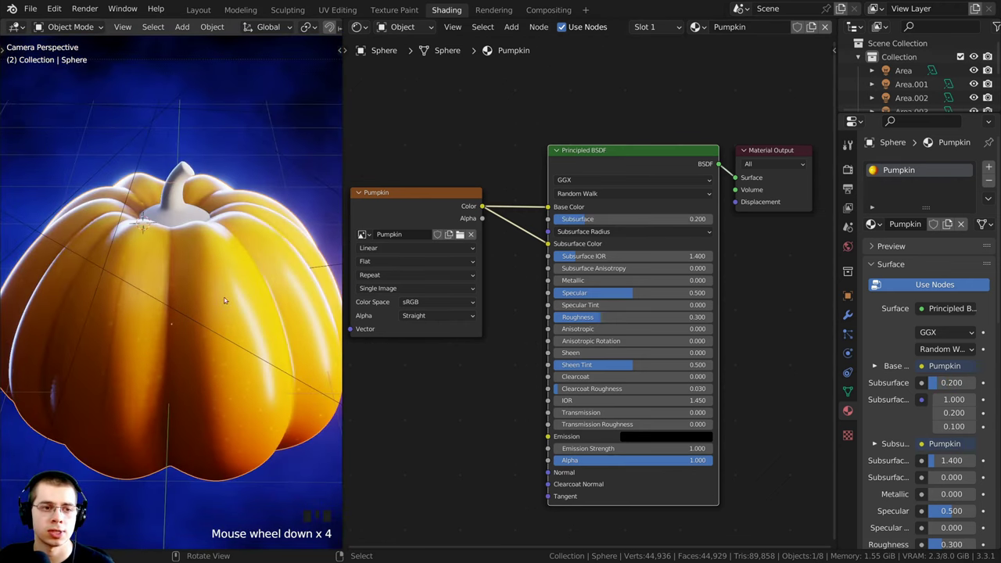
pyautogui.keyDown('shift'); pyautogui.moveTo(224, 298); pyautogui.dragTo(230, 266, button='middle'); pyautogui.keyUp('shift')
pyautogui.scroll(-1, 241, 305)
# Move the Pumpkin image node away from the Principled BSDF and merge its two colour links through one reroute point.
pyautogui.moveTo(588, 246); pyautogui.dragTo(678, 241, button='middle')
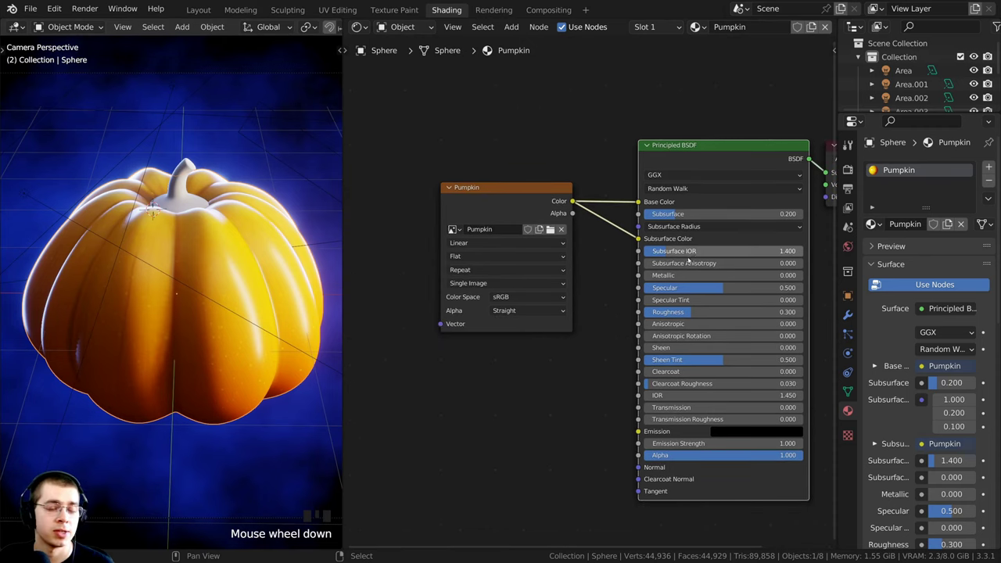
pyautogui.moveTo(528, 202); pyautogui.dragTo(463, 203)
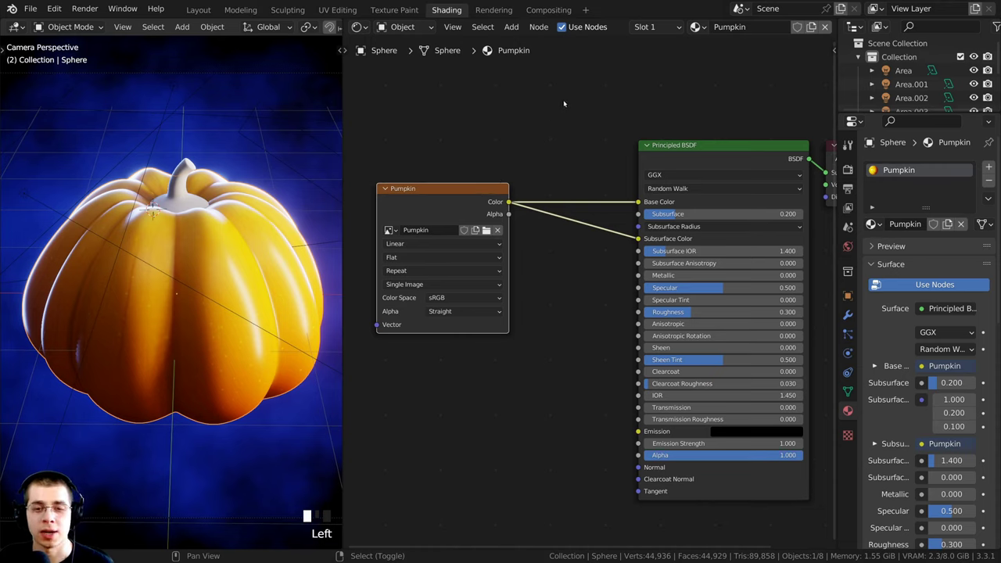
pyautogui.keyDown('ctrl'); pyautogui.moveTo(570, 131); pyautogui.dragTo(563, 279, button='right'); pyautogui.keyUp('ctrl')
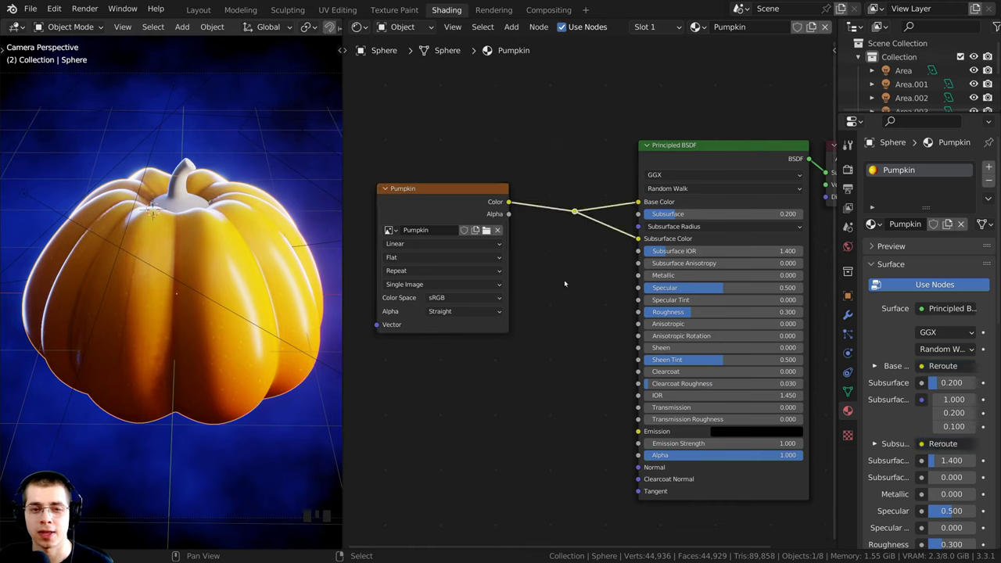
pyautogui.moveTo(469, 195); pyautogui.dragTo(441, 195)
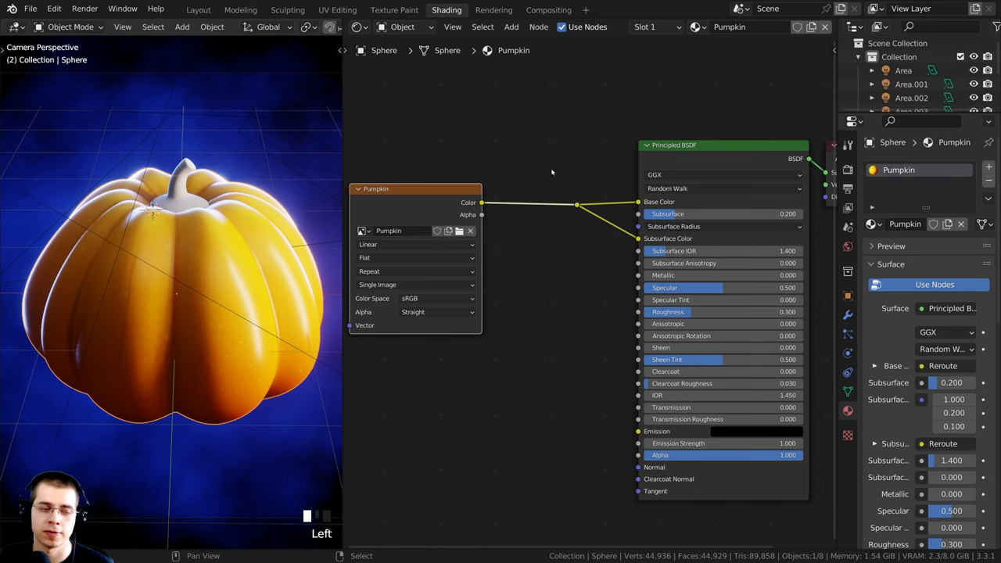
# Insert an RGB Curves node on the link between the Pumpkin image texture and the reroute point.
pyautogui.moveTo(524, 154); pyautogui.dragTo(511, 152, button='middle')
pyautogui.hotkey('shift', 'a')
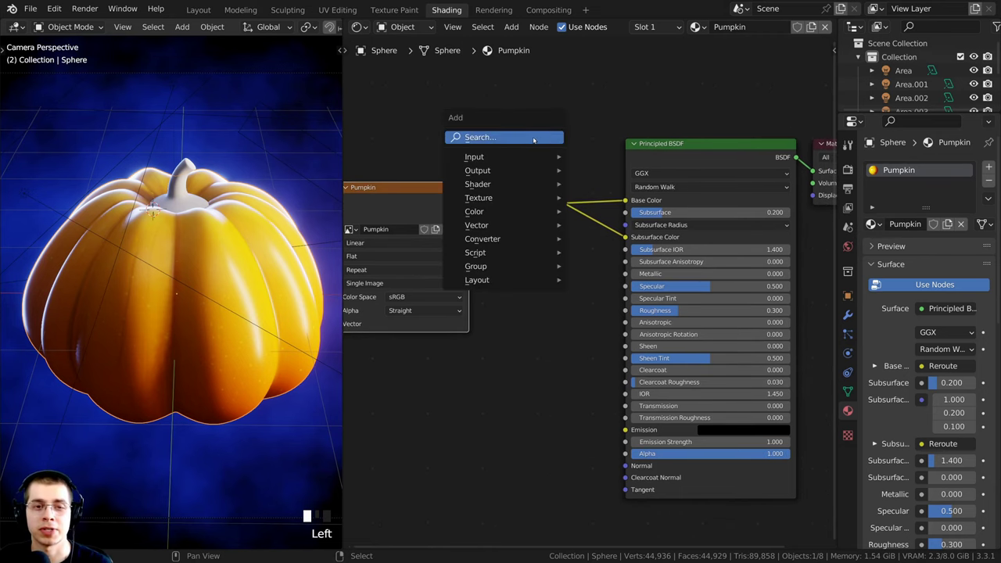
pyautogui.write('rgb')
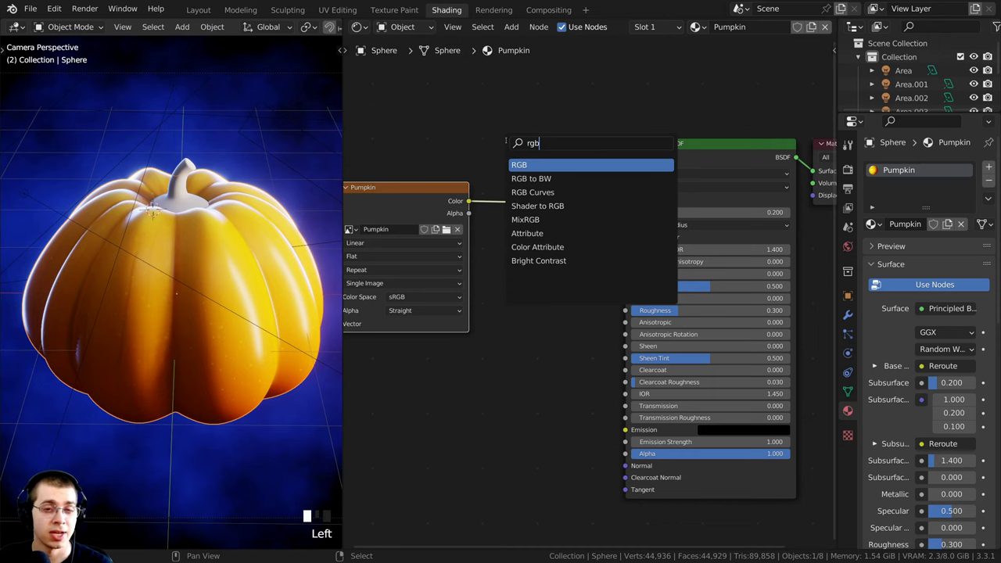
pyautogui.click(533, 192)
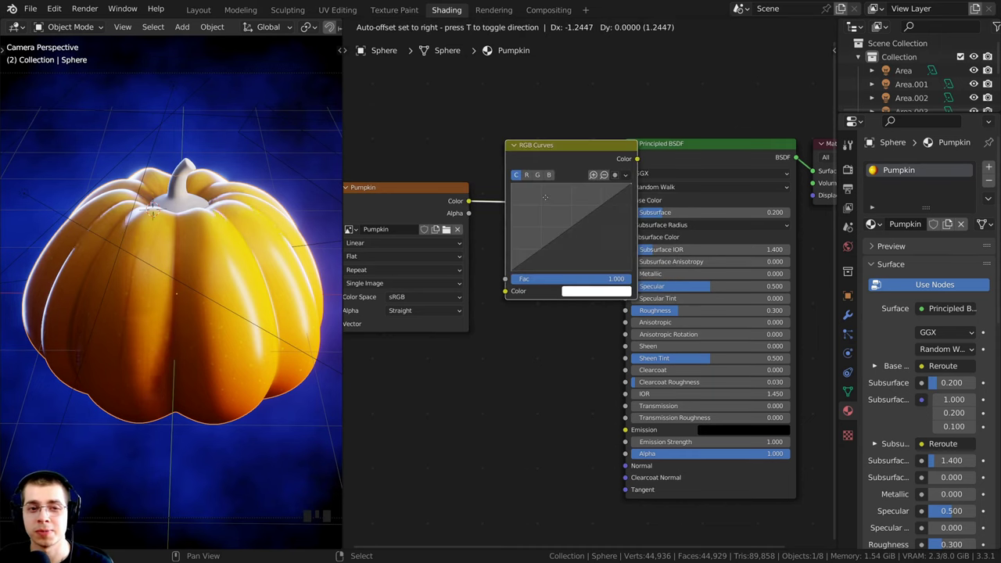
pyautogui.click(548, 226)
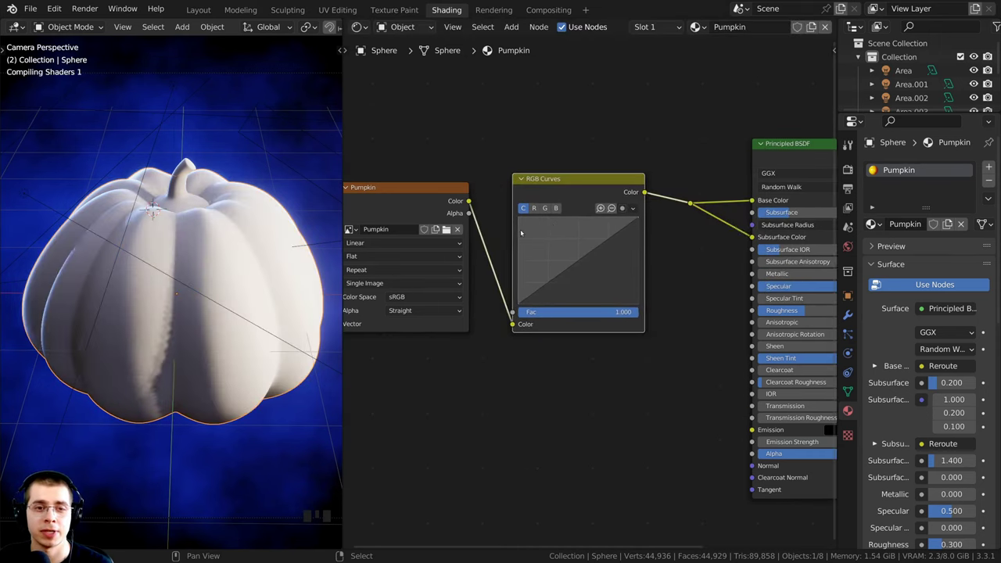
pyautogui.scroll(2, 484, 259)
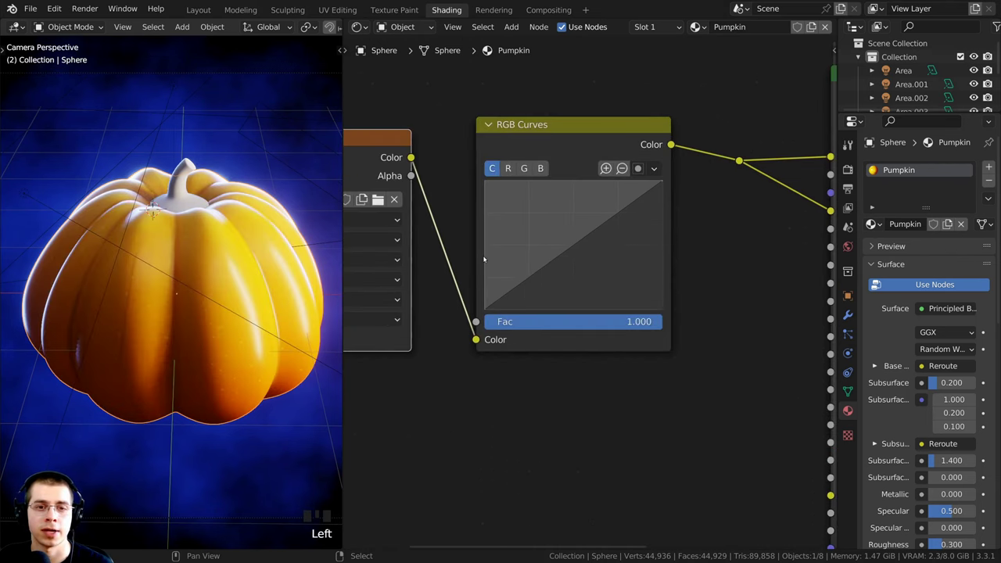
pyautogui.scroll(1, 490, 213)
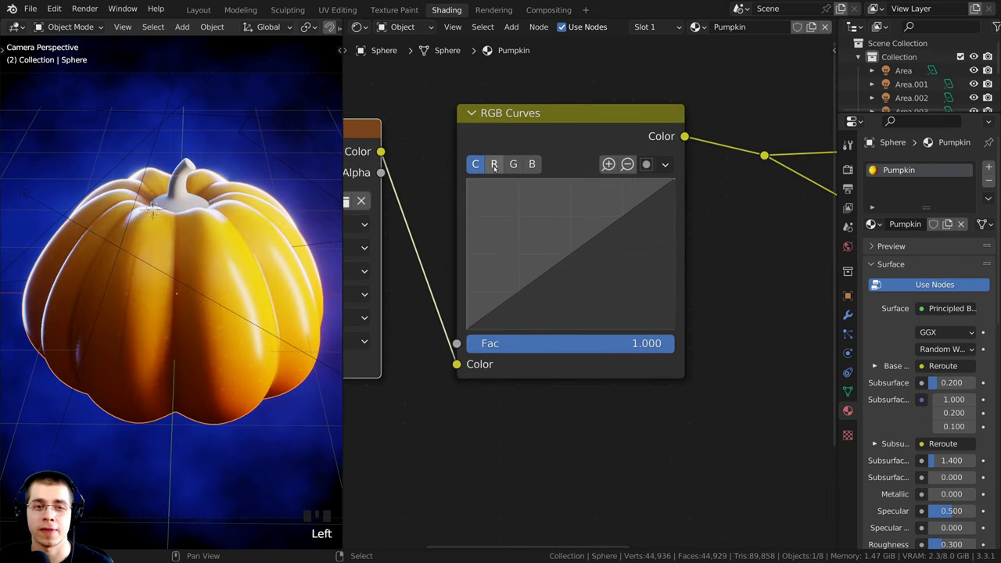
# Raise the middle of the red channel in the RGB Curves node to a point at 0.4103, 0.5892.
pyautogui.click(494, 164)
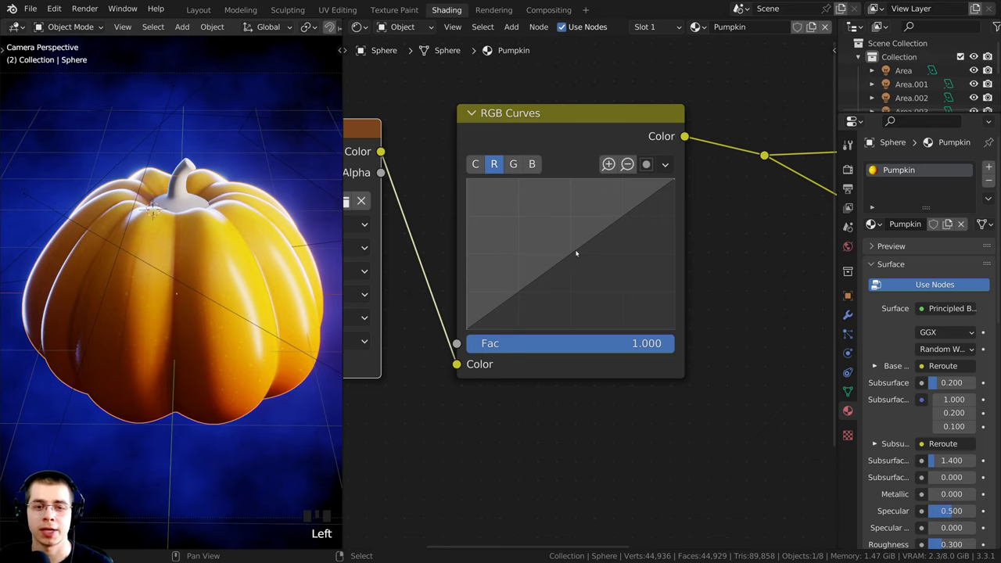
pyautogui.moveTo(571, 252); pyautogui.dragTo(548, 237)
pyautogui.click(556, 242)
pyautogui.click(553, 239)
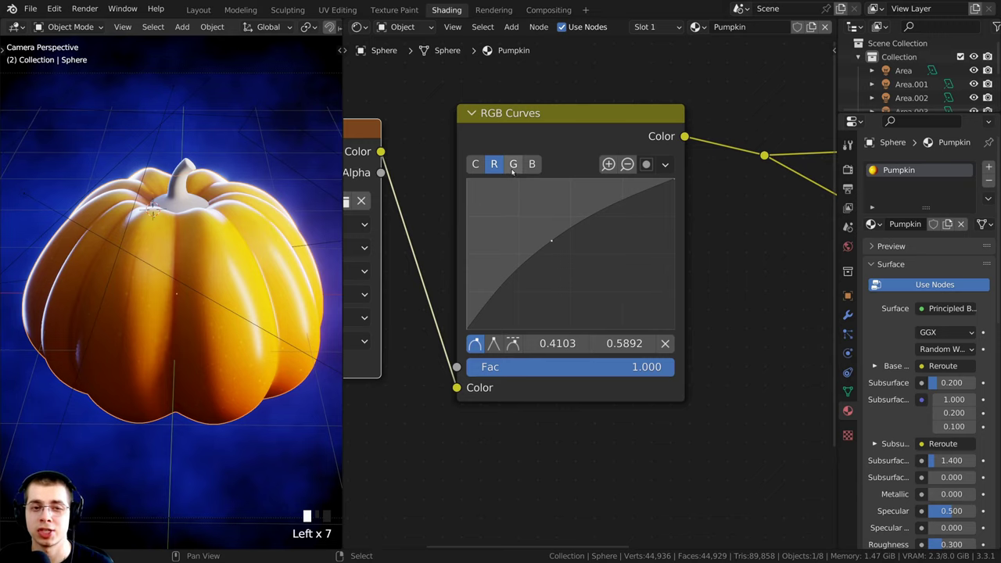
# Lower the middle of the RGB Curves node's green channel to a point at 0.5298, 0.4464, and deselect all objects in the scene.
pyautogui.click(513, 166)
pyautogui.moveTo(569, 258); pyautogui.dragTo(591, 283)
pyautogui.moveTo(590, 284); pyautogui.dragTo(573, 263)
pyautogui.moveTo(600, 274); pyautogui.dragTo(603, 275)
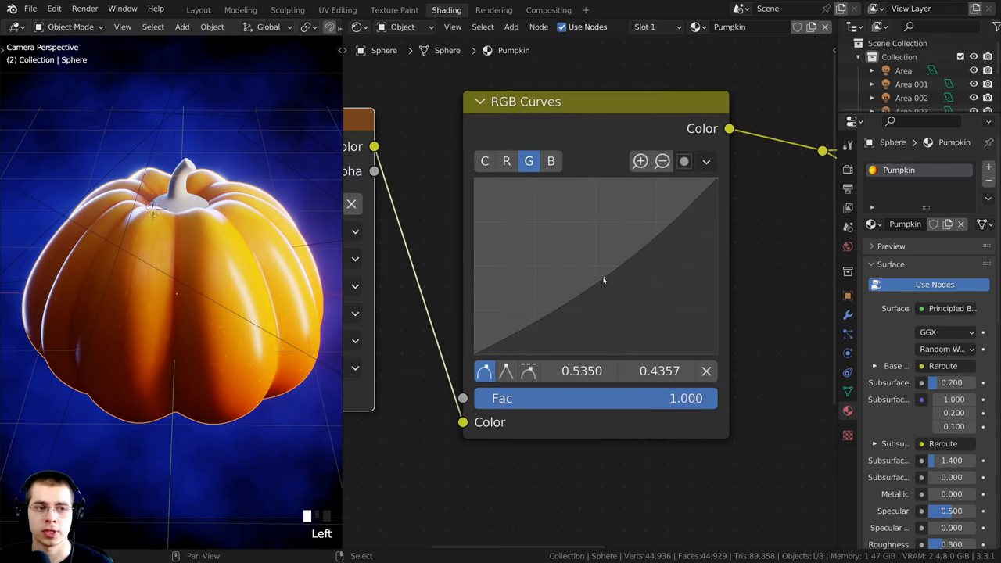
pyautogui.scroll(-2, 249, 321)
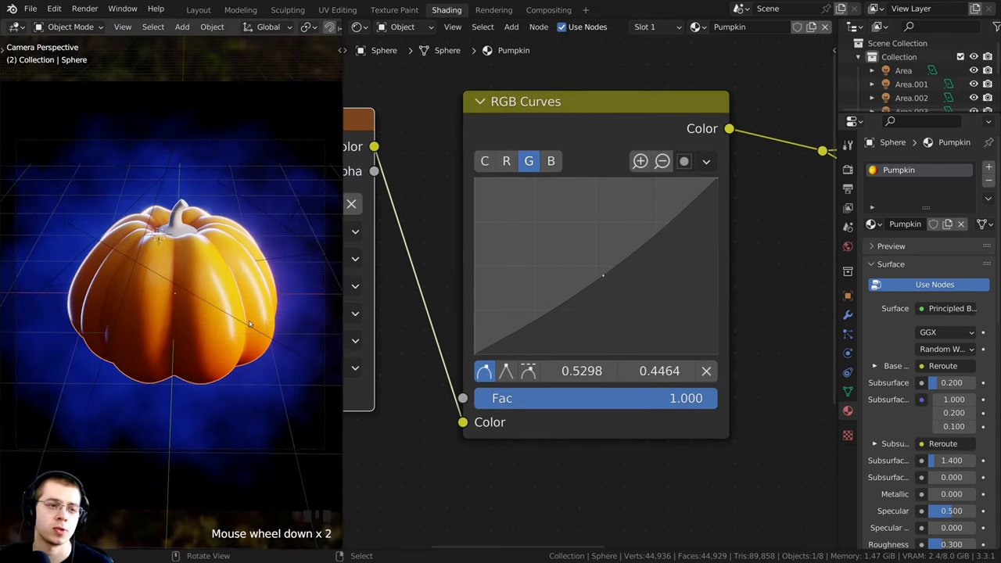
pyautogui.scroll(4, 249, 321)
pyautogui.press('a')
# Fine-tune the red channel's curve point in the RGB Curves node to 0.4052, 0.6000.
pyautogui.click(506, 166)
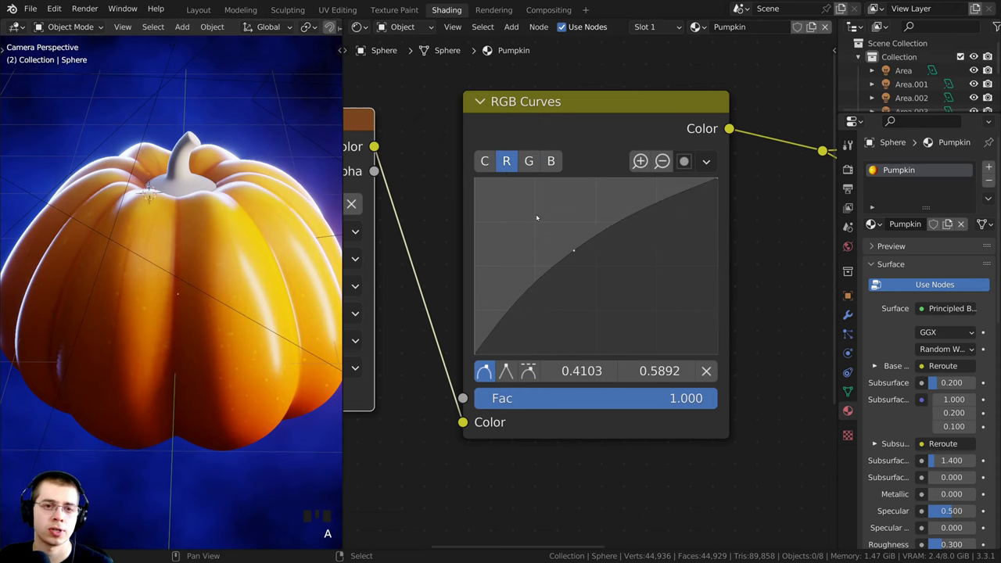
pyautogui.moveTo(573, 250); pyautogui.dragTo(572, 248)
pyautogui.scroll(-6, 570, 234)
# Reposition the RGB Curves node and bring the Pumpkin image node closer to it.
pyautogui.moveTo(565, 186)
pyautogui.mouseDown()
pyautogui.moveTo(625, 249)
pyautogui.moveTo(546, 172)
pyautogui.moveTo(537, 190)
pyautogui.moveTo(578, 174)
pyautogui.mouseUp()
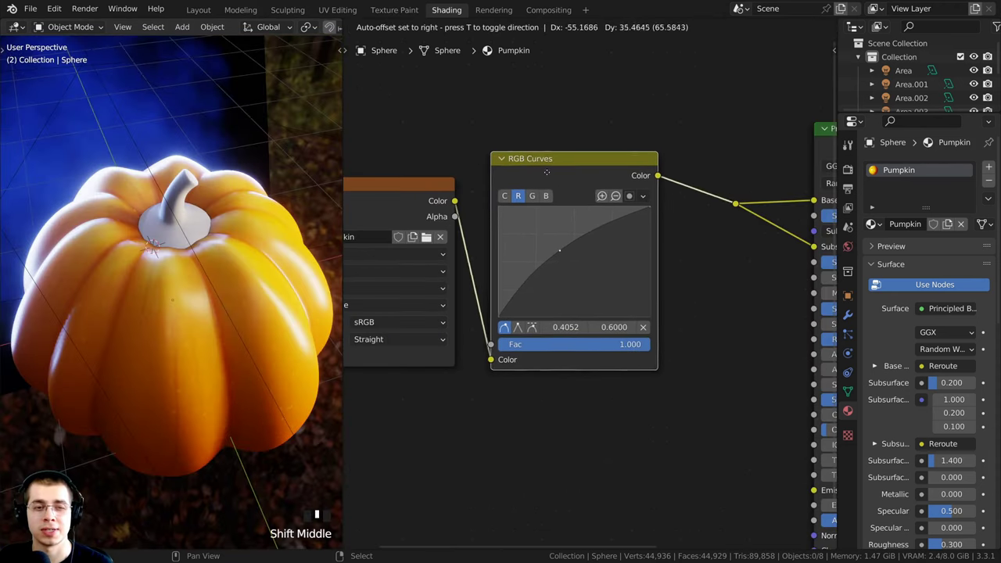
pyautogui.scroll(-1, 578, 173)
pyautogui.keyDown('shift'); pyautogui.moveTo(462, 195); pyautogui.dragTo(536, 217, button='middle'); pyautogui.keyUp('shift')
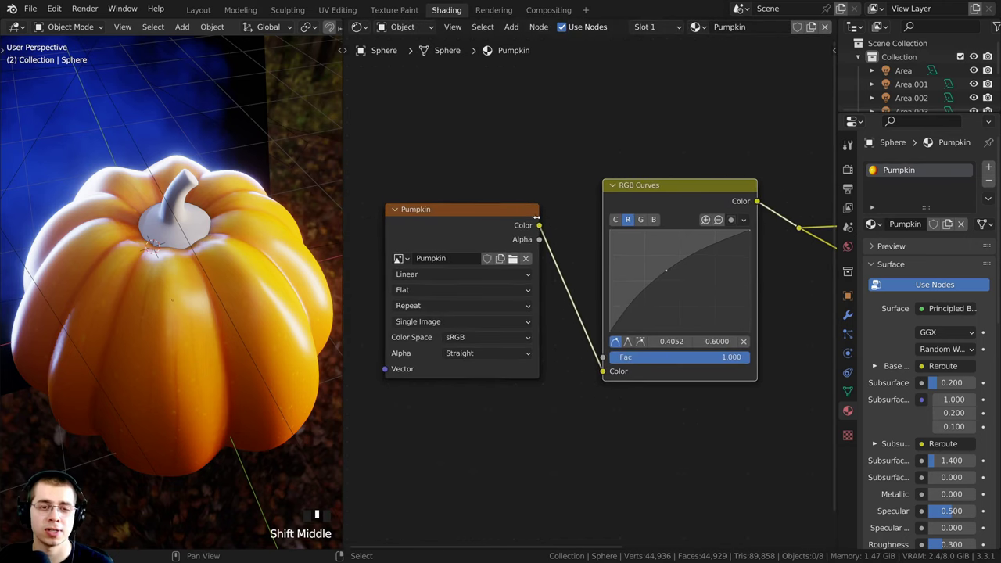
pyautogui.moveTo(477, 206)
pyautogui.mouseDown()
pyautogui.moveTo(471, 197)
pyautogui.moveTo(476, 223)
pyautogui.mouseUp()
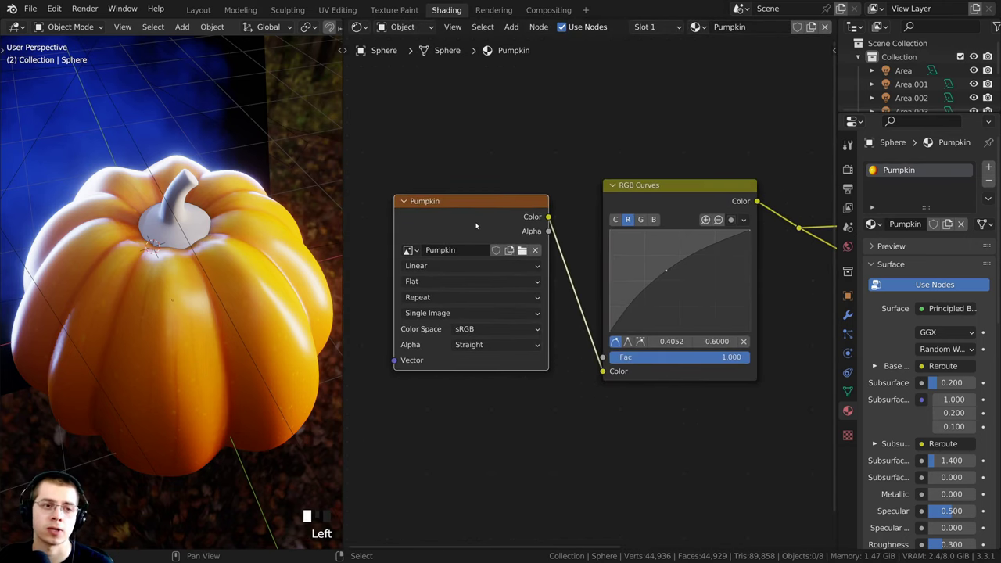
pyautogui.scroll(1, 451, 214)
pyautogui.moveTo(451, 212); pyautogui.dragTo(475, 224, button='middle')
# Select the pumpkin and tidy the spacing and alignment of the RGB Curves and Pumpkin image nodes.
pyautogui.moveTo(258, 279); pyautogui.dragTo(289, 252, button='middle')
pyautogui.rightClick(262, 323)
pyautogui.press('KP_Decimal')
pyautogui.scroll(1, 226, 251)
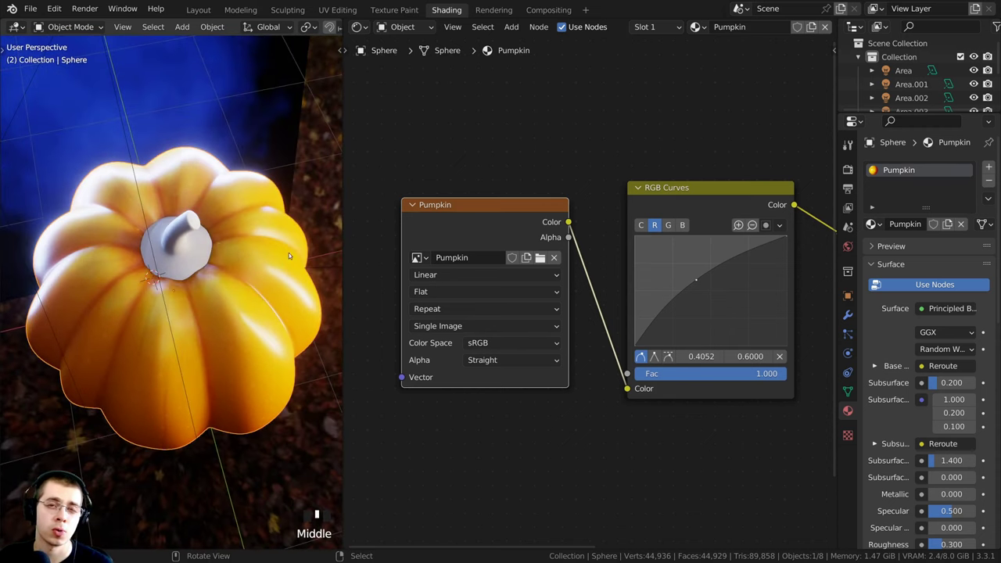
pyautogui.moveTo(693, 197); pyautogui.dragTo(684, 198)
pyautogui.moveTo(640, 197); pyautogui.dragTo(556, 197, button='middle')
pyautogui.moveTo(556, 197); pyautogui.dragTo(589, 202)
pyautogui.moveTo(425, 229); pyautogui.dragTo(540, 230, button='middle')
pyautogui.moveTo(530, 219)
pyautogui.mouseDown()
pyautogui.moveTo(516, 212)
pyautogui.moveTo(518, 187)
pyautogui.moveTo(520, 226)
pyautogui.mouseUp()
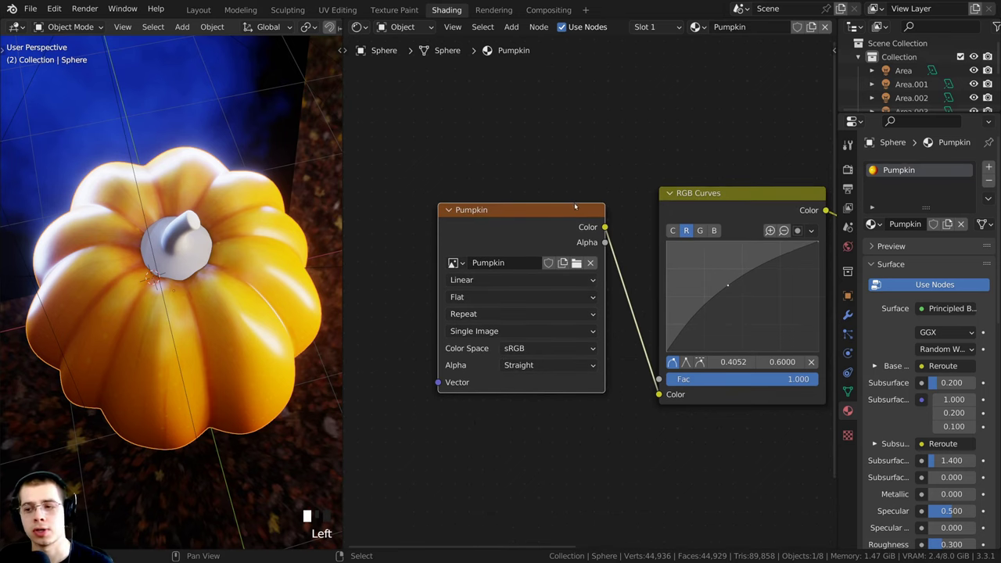
pyautogui.moveTo(552, 213)
pyautogui.mouseDown()
pyautogui.moveTo(558, 187)
pyautogui.moveTo(558, 196)
pyautogui.mouseUp()
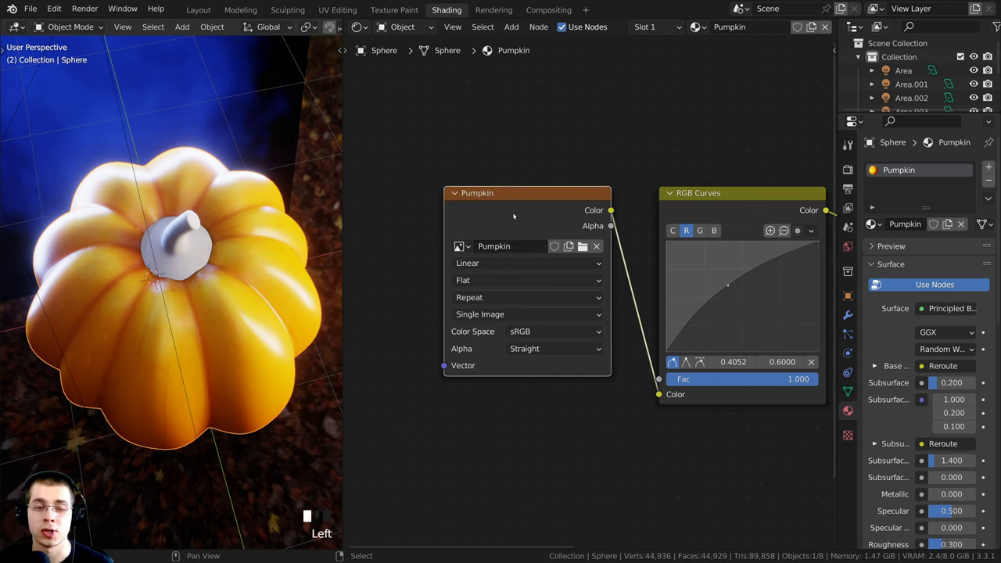
pyautogui.moveTo(514, 216); pyautogui.dragTo(458, 250, button='middle')
pyautogui.moveTo(624, 225); pyautogui.dragTo(614, 207)
# Examine the pumpkin's adjusted colour from below, through the camera and in close-up.
pyautogui.moveTo(278, 276); pyautogui.dragTo(242, 192, button='middle')
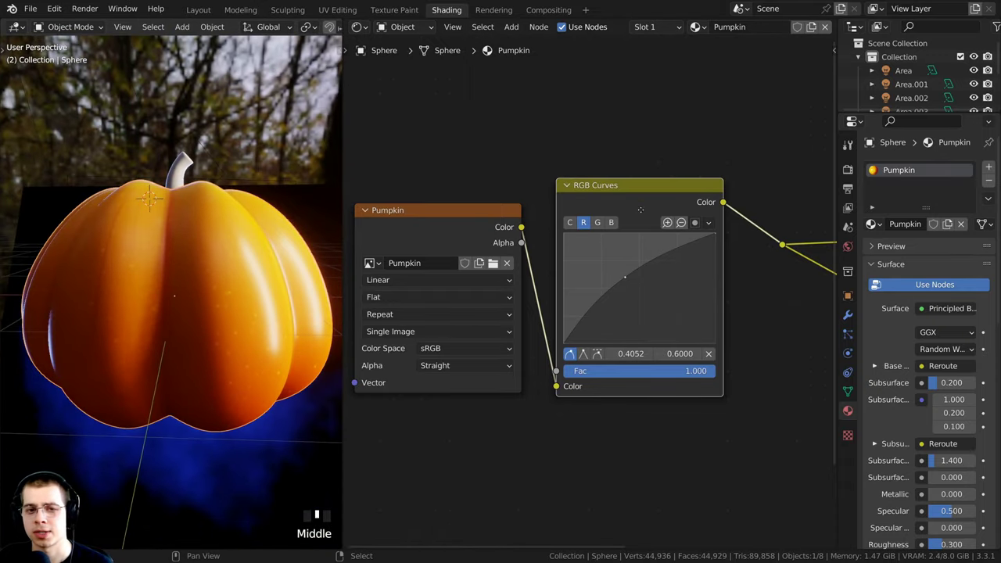
pyautogui.moveTo(258, 352); pyautogui.dragTo(257, 394, button='middle')
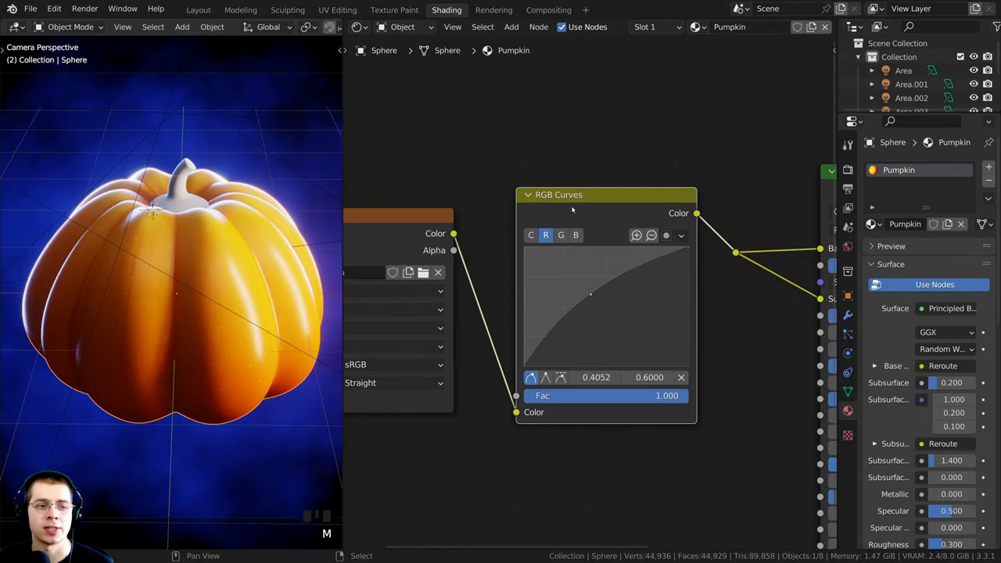
pyautogui.scroll(-4, 605, 224)
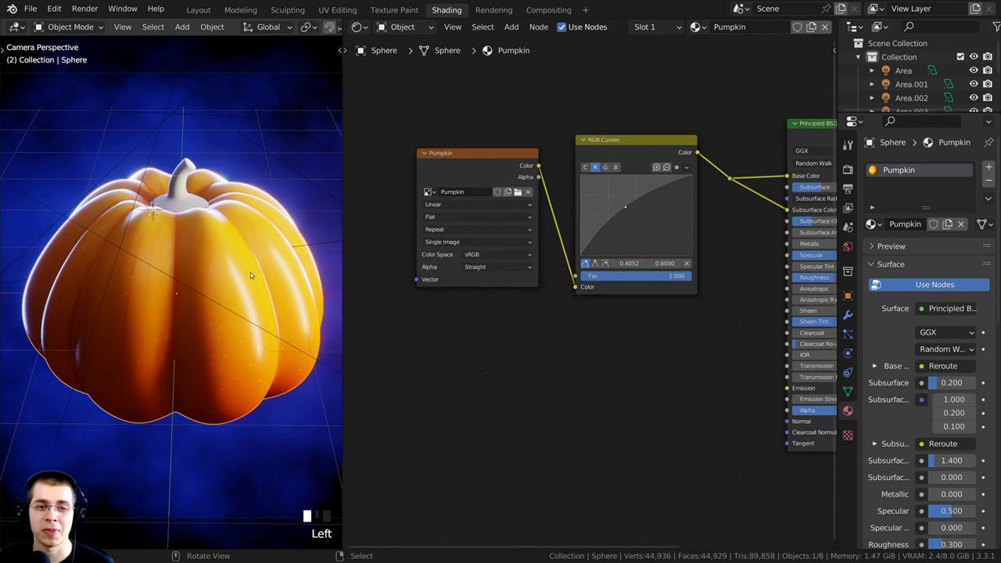
pyautogui.keyDown('shift'); pyautogui.moveTo(297, 239); pyautogui.dragTo(212, 244, button='middle'); pyautogui.keyUp('shift')
pyautogui.scroll(2, 233, 230)
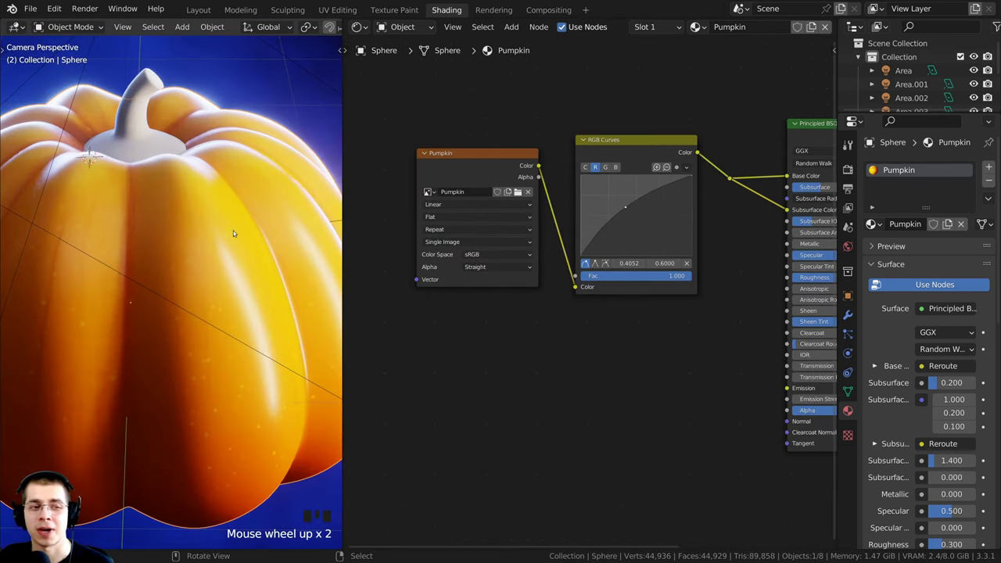
pyautogui.keyDown('shift'); pyautogui.moveTo(239, 211); pyautogui.dragTo(189, 168, button='middle'); pyautogui.keyUp('shift')
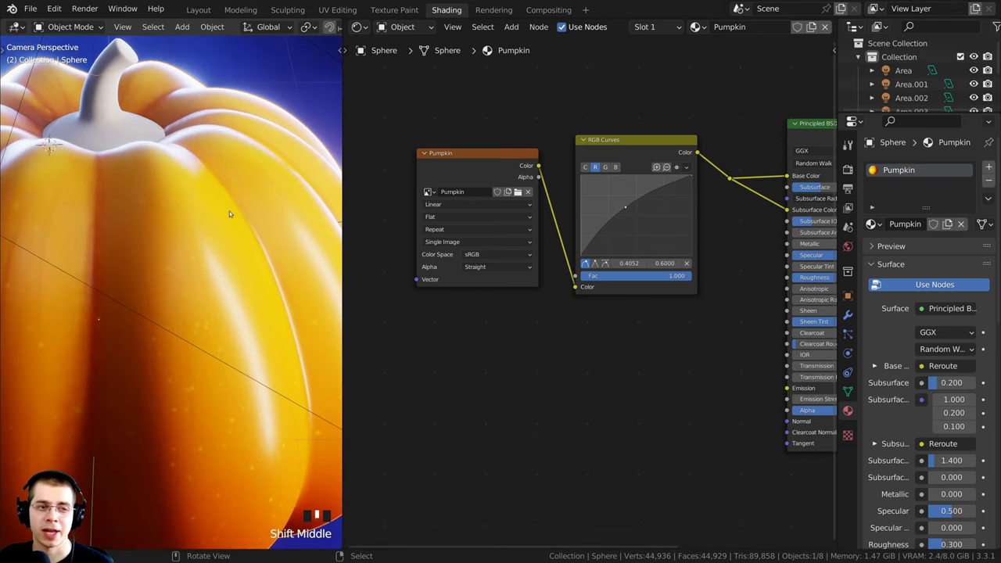
pyautogui.scroll(-3, 174, 402)
pyautogui.keyDown('shift'); pyautogui.moveTo(174, 403); pyautogui.dragTo(269, 290, button='middle'); pyautogui.keyUp('shift')
pyautogui.scroll(-1, 602, 223)
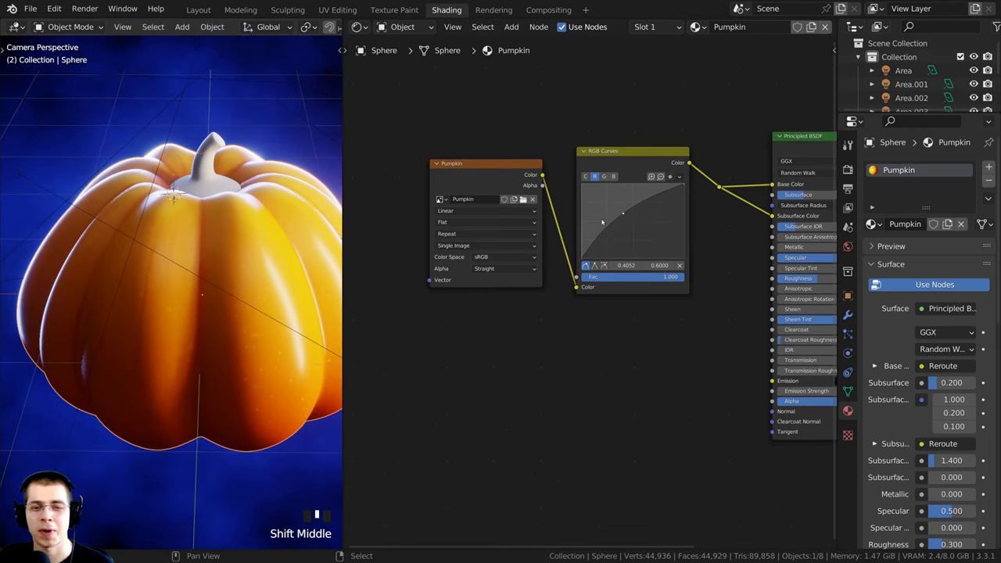
# Add a Voronoi Texture node and place it below the Pumpkin image and RGB Curves nodes.
pyautogui.moveTo(614, 171); pyautogui.dragTo(612, 176)
pyautogui.scroll(2, 543, 268)
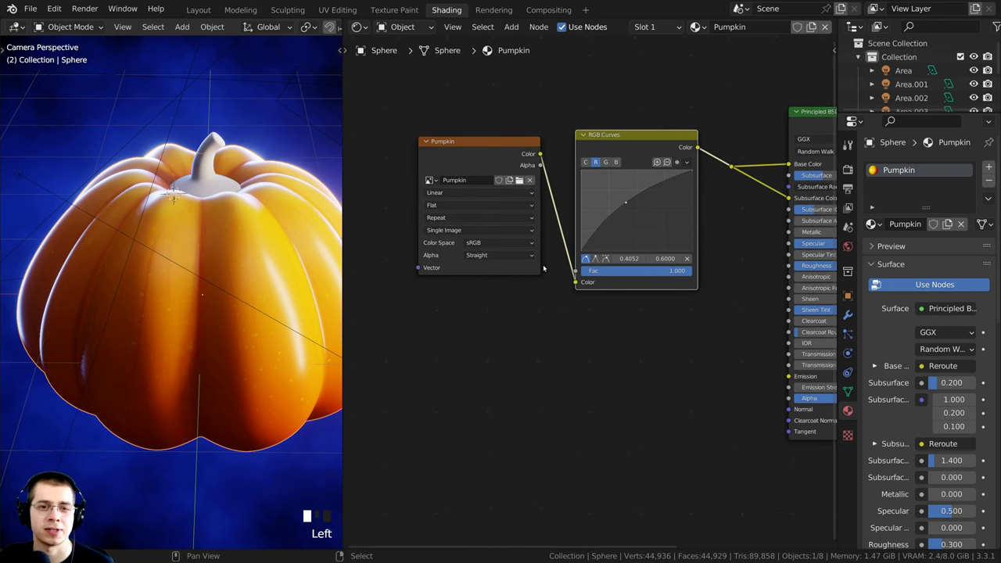
pyautogui.hotkey('shift', 'a')
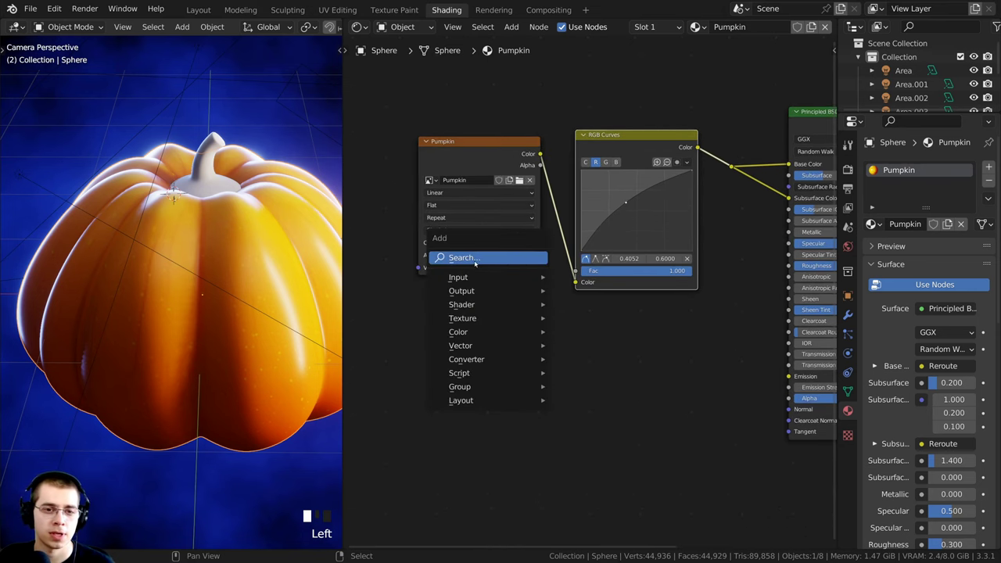
pyautogui.click(475, 259)
pyautogui.write('vor')
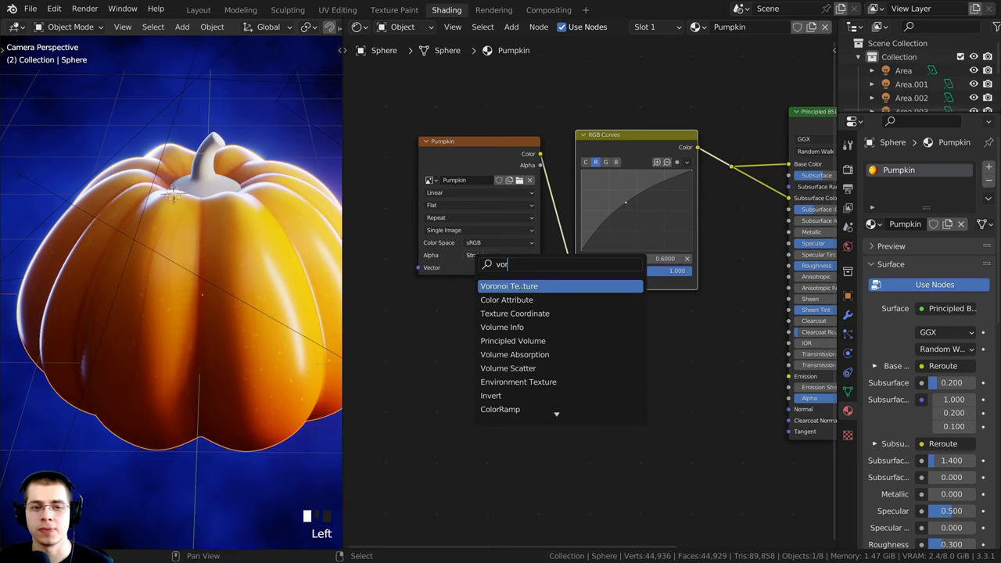
pyautogui.press('Return')
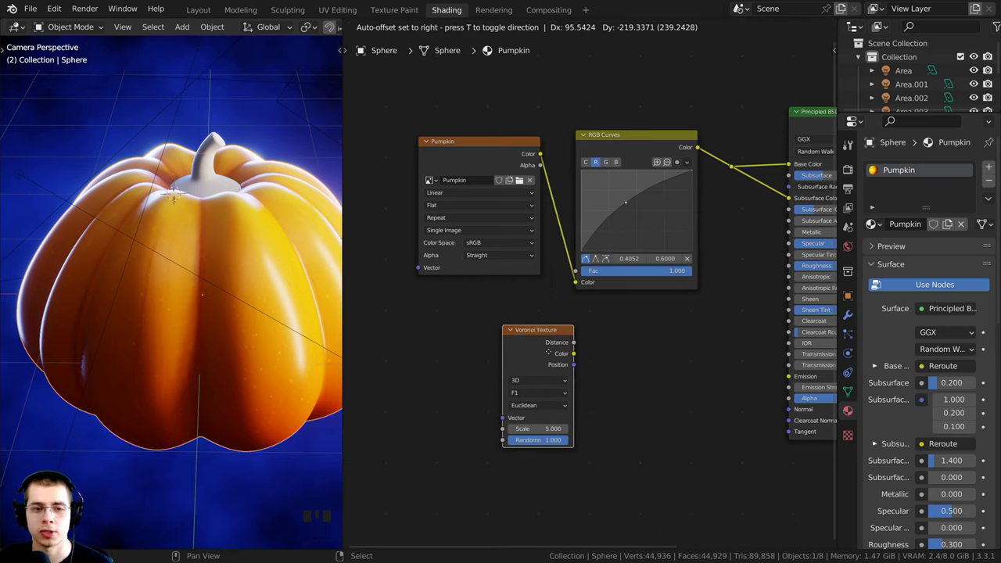
pyautogui.click(548, 352)
pyautogui.moveTo(547, 354); pyautogui.dragTo(549, 345)
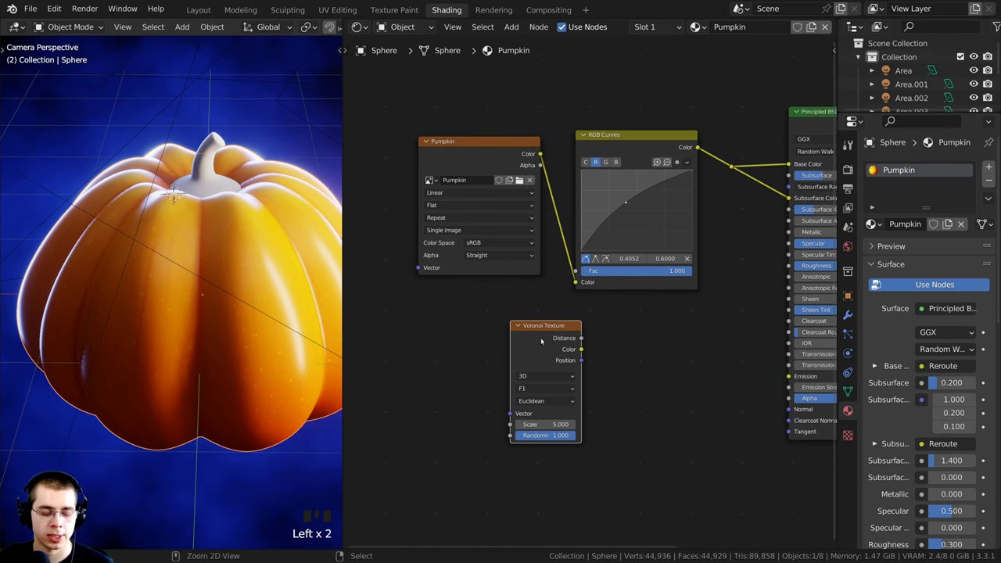
# Attach Texture Coordinate and Mapping nodes to the Voronoi Texture's Vector input.
pyautogui.hotkey('ctrl', 't')
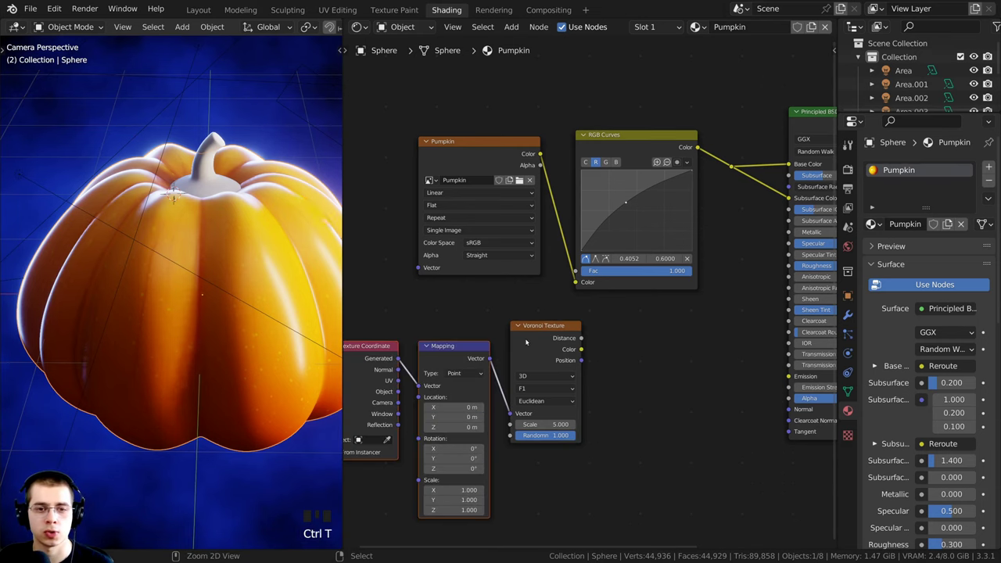
pyautogui.moveTo(581, 362); pyautogui.dragTo(576, 272, button='middle')
pyautogui.scroll(2, 679, 311)
pyautogui.scroll(1, 584, 318)
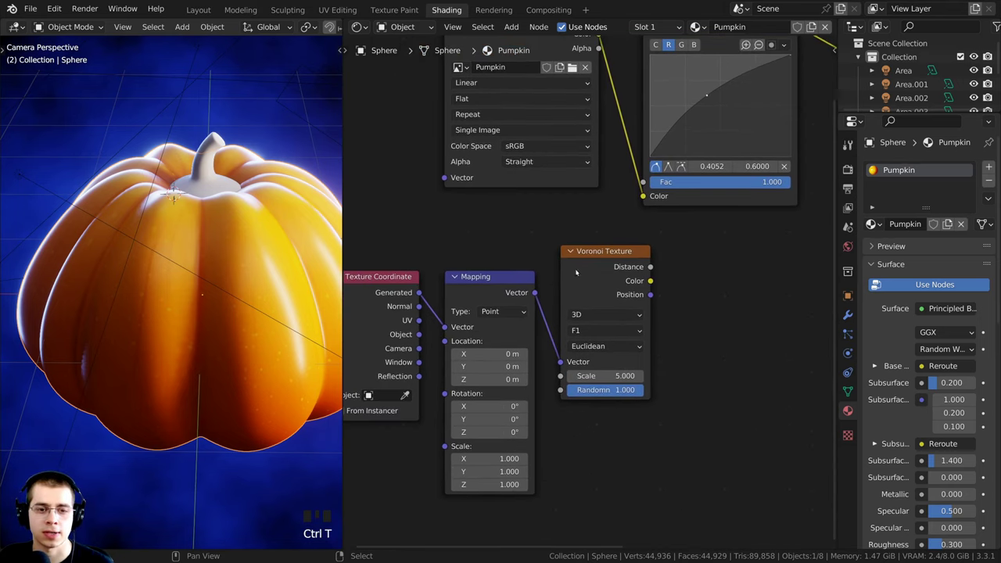
pyautogui.scroll(-1, 434, 303)
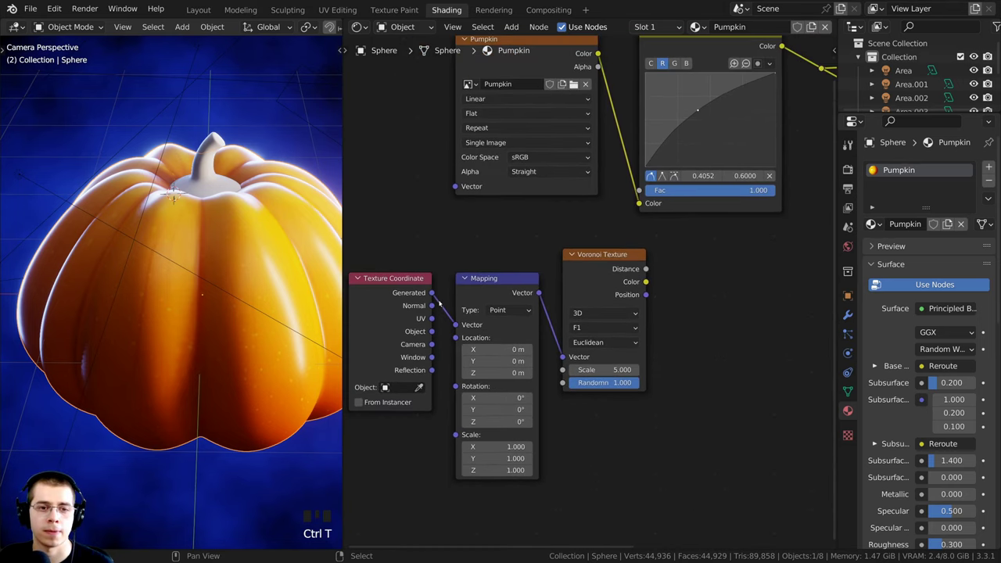
# Delete the Mapping node and connect the Texture Coordinate's Object output directly to the Voronoi Texture's Vector input.
pyautogui.click(490, 288)
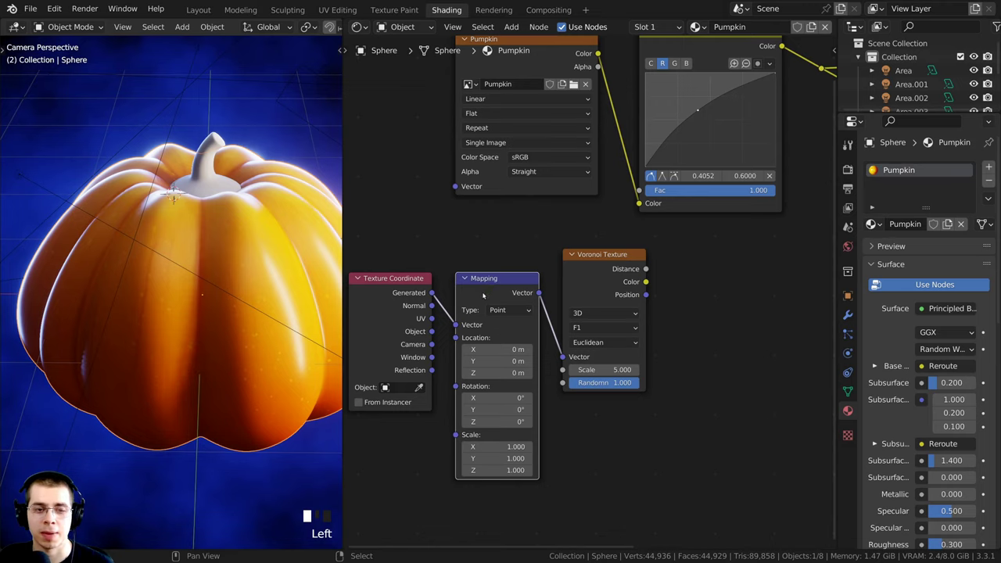
pyautogui.press('x')
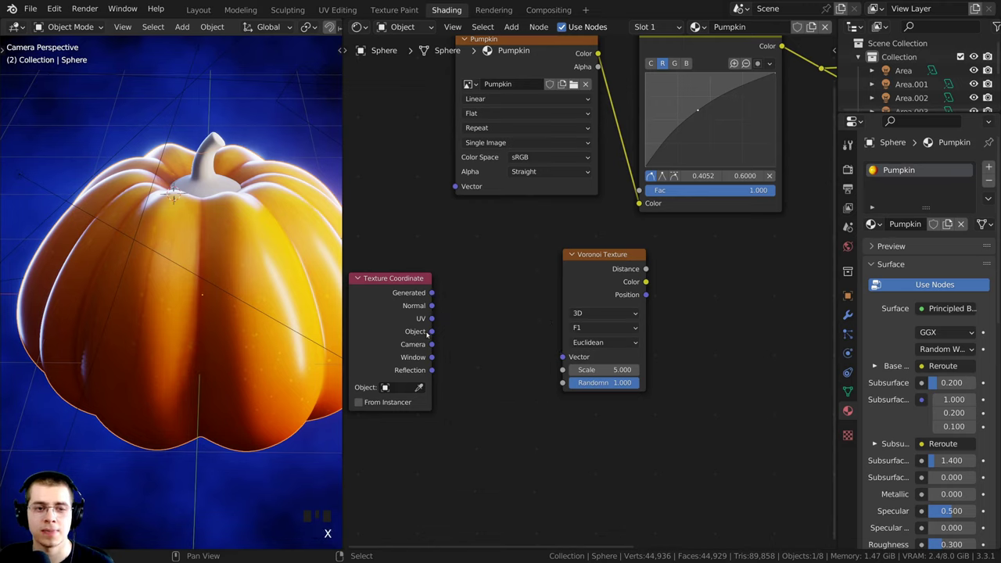
pyautogui.moveTo(431, 331); pyautogui.dragTo(568, 358)
pyautogui.scroll(-1, 520, 271)
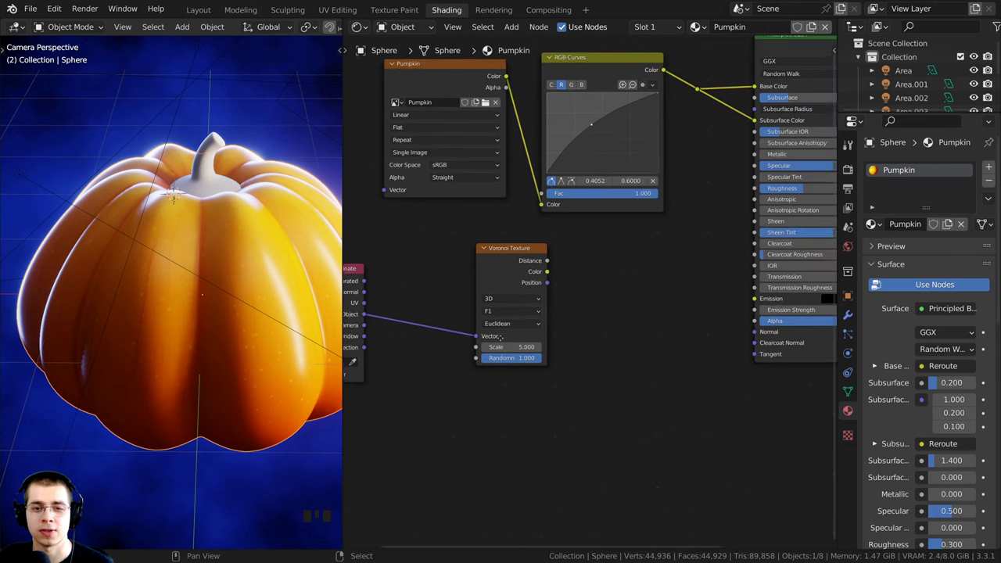
# Preview the Voronoi pattern on the pumpkin by connecting its Distance output to the Principled BSDF's Emission input.
pyautogui.moveTo(519, 271); pyautogui.dragTo(506, 270, button='middle')
pyautogui.click(505, 270)
pyautogui.scroll(1, 512, 258)
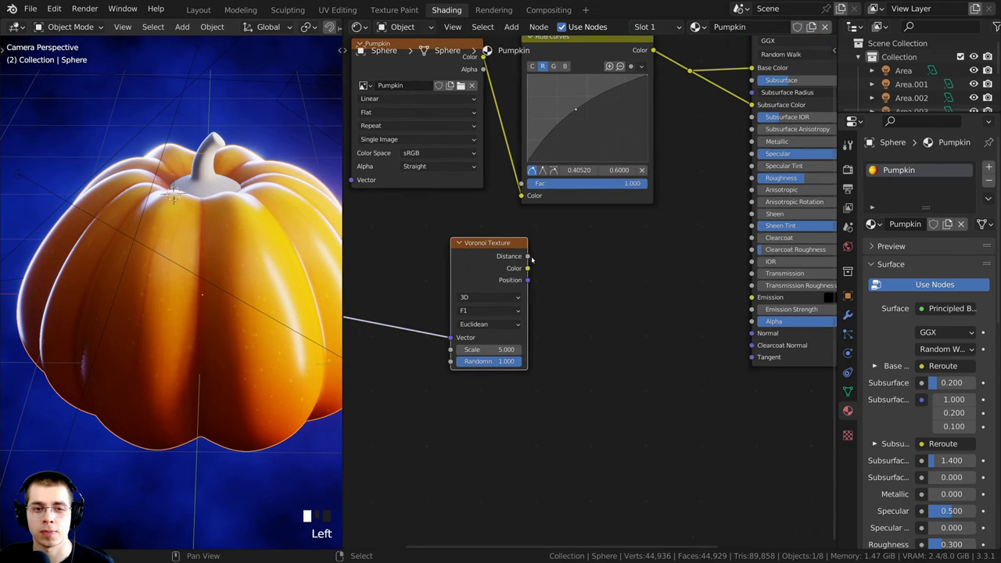
pyautogui.moveTo(528, 258)
pyautogui.mouseDown()
pyautogui.moveTo(587, 230)
pyautogui.moveTo(840, 328)
pyautogui.moveTo(698, 32)
pyautogui.moveTo(636, 156)
pyautogui.moveTo(632, 323)
pyautogui.mouseUp()
pyautogui.moveTo(610, 289); pyautogui.dragTo(609, 323, button='middle')
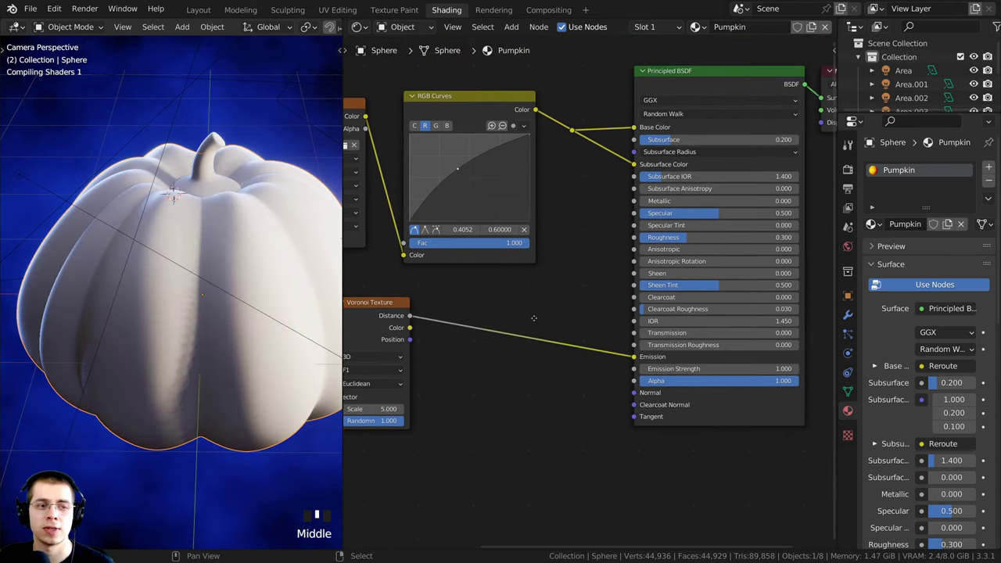
pyautogui.moveTo(404, 342); pyautogui.dragTo(525, 282, button='middle')
pyautogui.moveTo(524, 282); pyautogui.dragTo(525, 301)
pyautogui.scroll(5, 236, 263)
pyautogui.moveTo(241, 300); pyautogui.dragTo(165, 337, button='middle')
pyautogui.moveTo(190, 273); pyautogui.dragTo(139, 311, button='middle')
pyautogui.moveTo(469, 277); pyautogui.dragTo(462, 271, button='middle')
pyautogui.scroll(5, 181, 233)
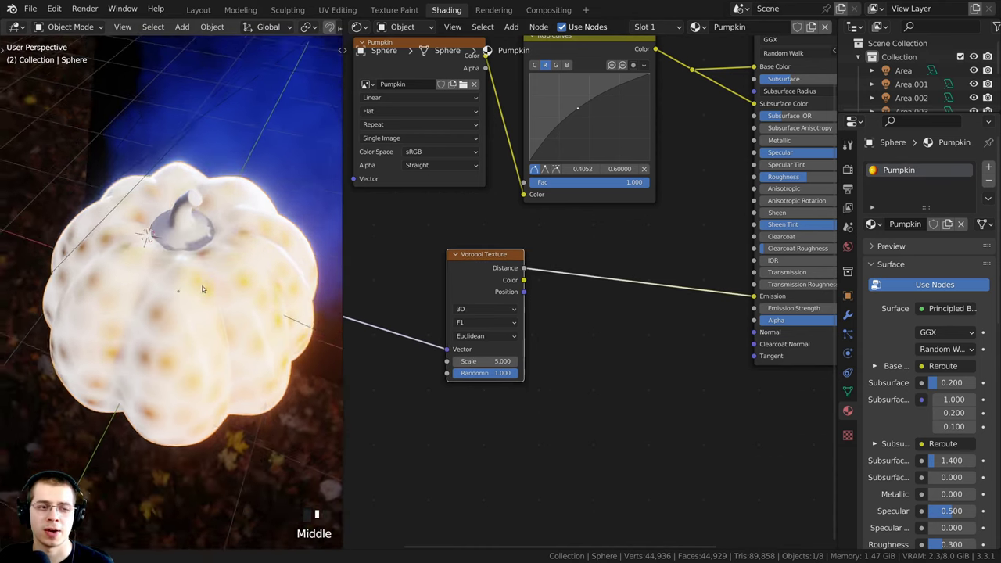
pyautogui.scroll(-2, 203, 330)
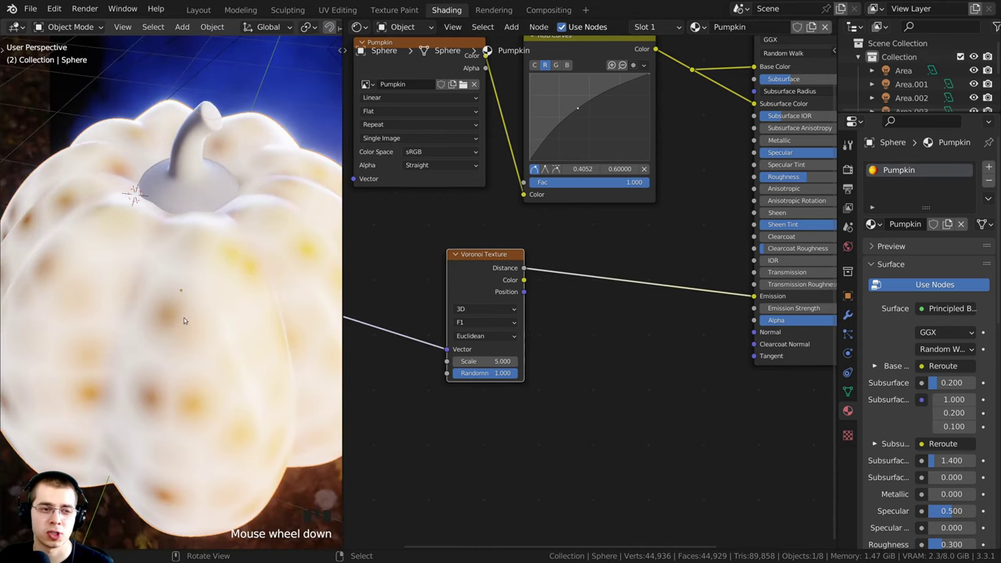
# Insert a ColorRamp node between the Voronoi Texture's Distance output and the Principled BSDF's Emission input.
pyautogui.hotkey('shift', 'a')
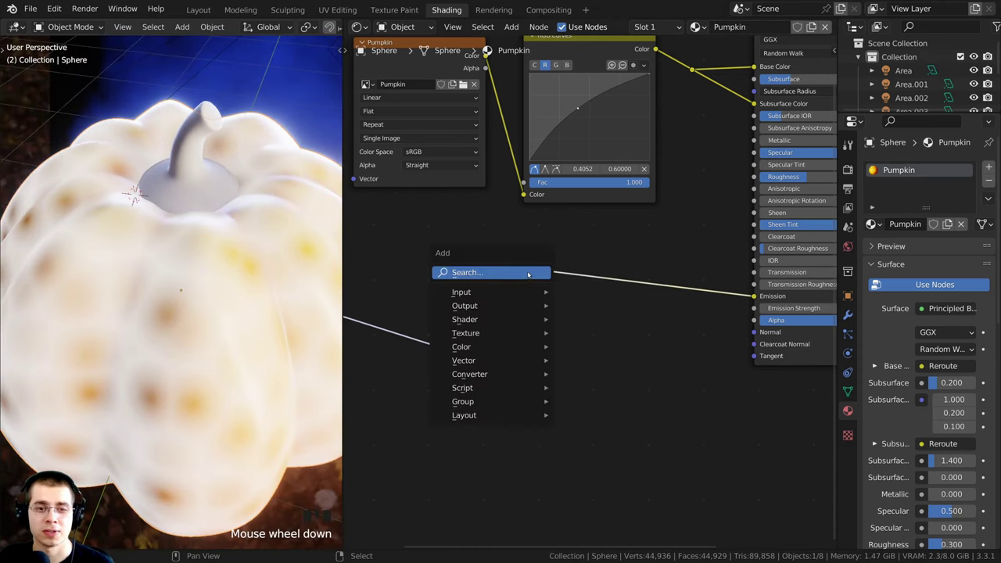
pyautogui.click(525, 273)
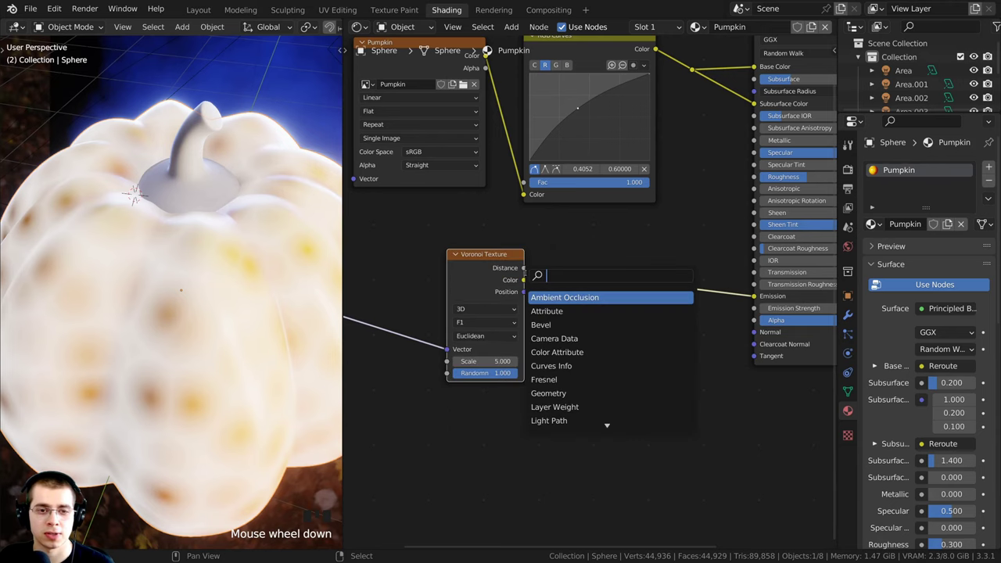
pyautogui.write('col')
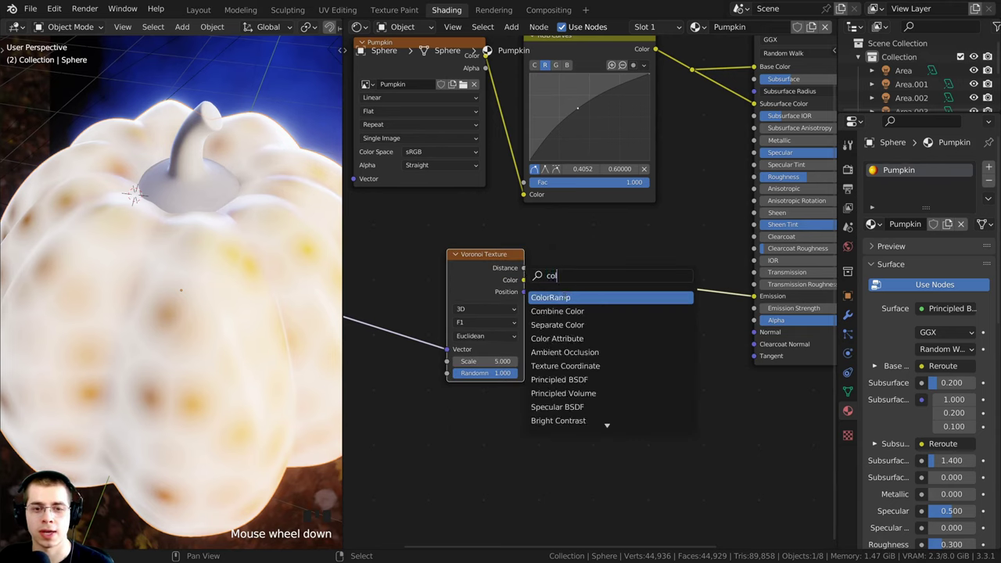
pyautogui.click(551, 297)
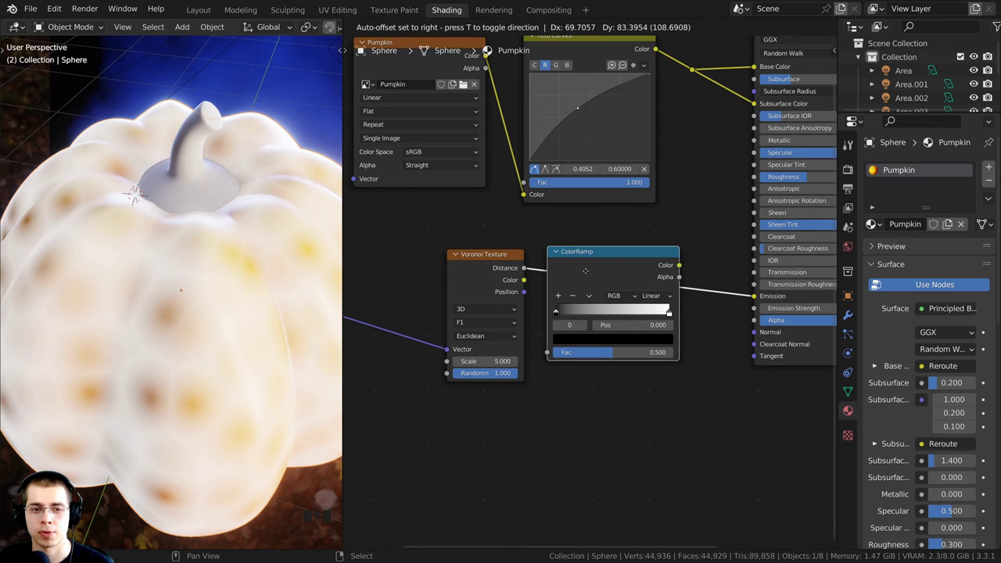
pyautogui.click(602, 271)
pyautogui.scroll(2, 639, 303)
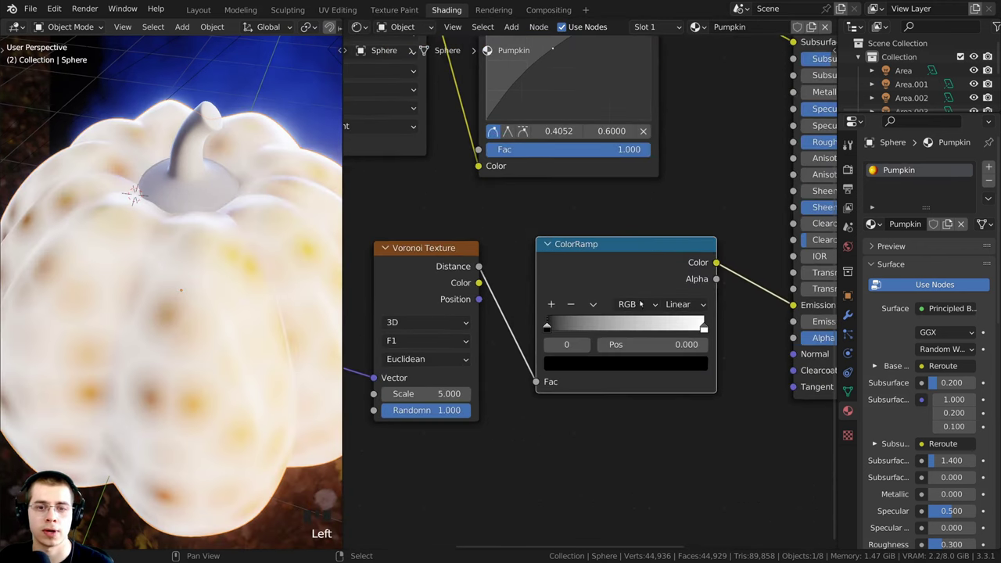
# Reverse the ColorRamp by placing its white stop before the black one, with the black stop at 0.268.
pyautogui.moveTo(702, 327); pyautogui.dragTo(622, 327)
pyautogui.moveTo(548, 327)
pyautogui.mouseDown()
pyautogui.moveTo(641, 331)
pyautogui.moveTo(562, 328)
pyautogui.mouseUp()
pyautogui.moveTo(634, 326); pyautogui.dragTo(588, 327)
pyautogui.scroll(-2, 244, 361)
pyautogui.moveTo(244, 361); pyautogui.dragTo(262, 293, button='middle')
pyautogui.scroll(1, 566, 344)
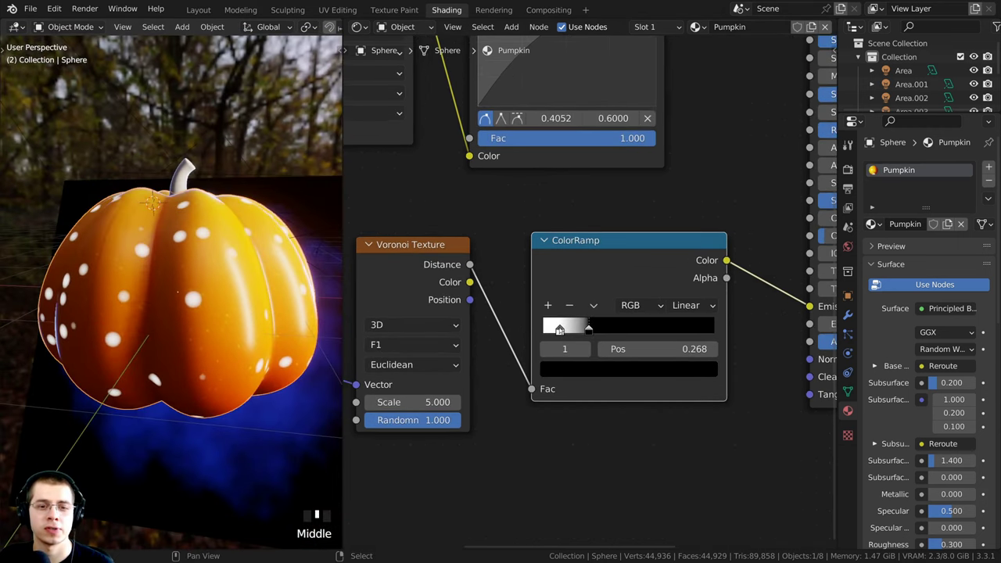
# Shrink the spots by moving the ColorRamp's white stop to 0.000 and its black stop to 0.101.
pyautogui.moveTo(559, 328); pyautogui.dragTo(513, 325)
pyautogui.scroll(1, 514, 328)
pyautogui.moveTo(587, 331); pyautogui.dragTo(556, 340)
pyautogui.moveTo(125, 291); pyautogui.dragTo(152, 403, button='middle')
# Set the Voronoi Texture's Scale to 17 and check the spot density on the pumpkin from the camera view.
pyautogui.moveTo(409, 406); pyautogui.dragTo(480, 391, button='middle')
pyautogui.scroll(-1, 480, 391)
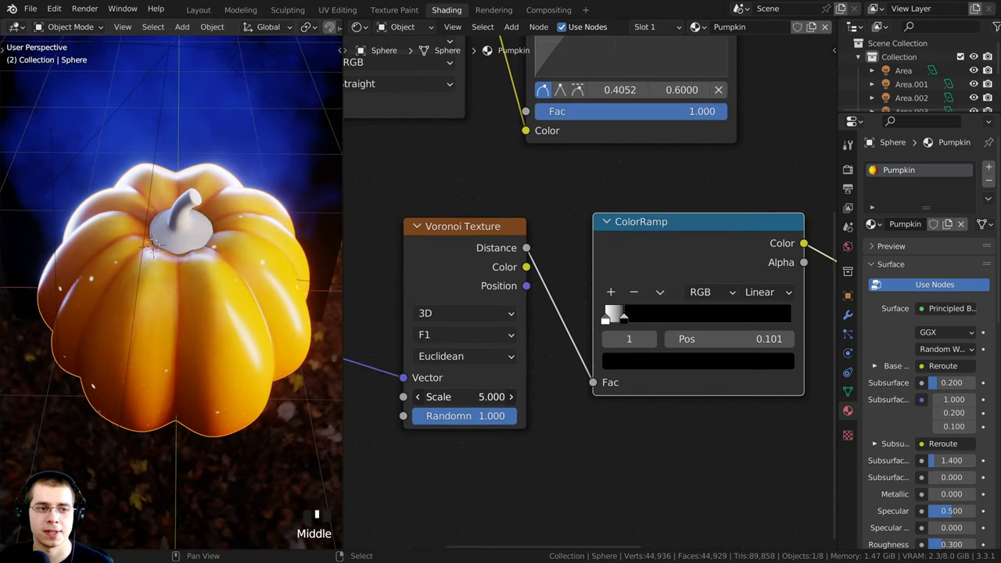
pyautogui.moveTo(480, 397); pyautogui.dragTo(539, 396)
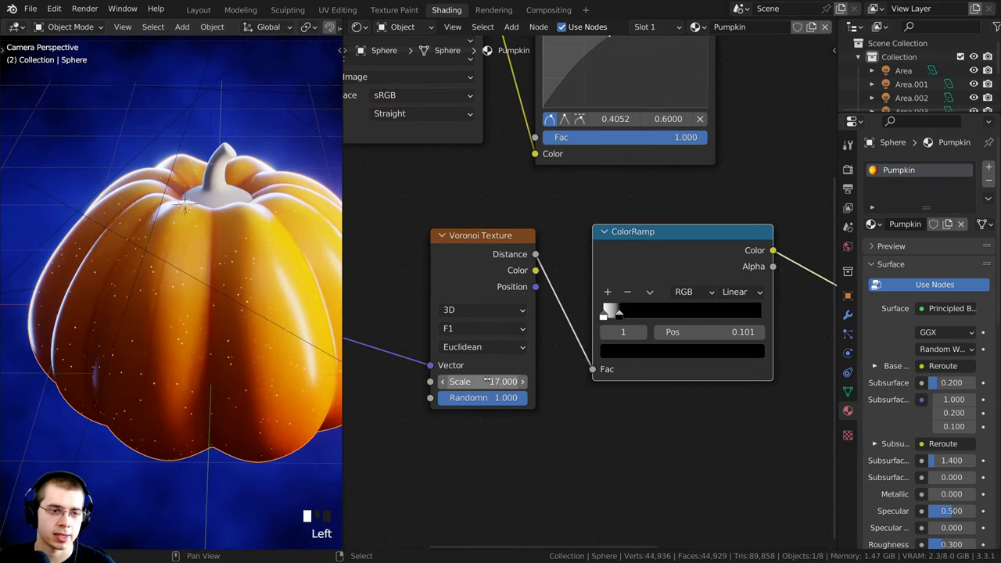
pyautogui.keyDown('shift'); pyautogui.moveTo(221, 364); pyautogui.dragTo(192, 337, button='middle'); pyautogui.keyUp('shift')
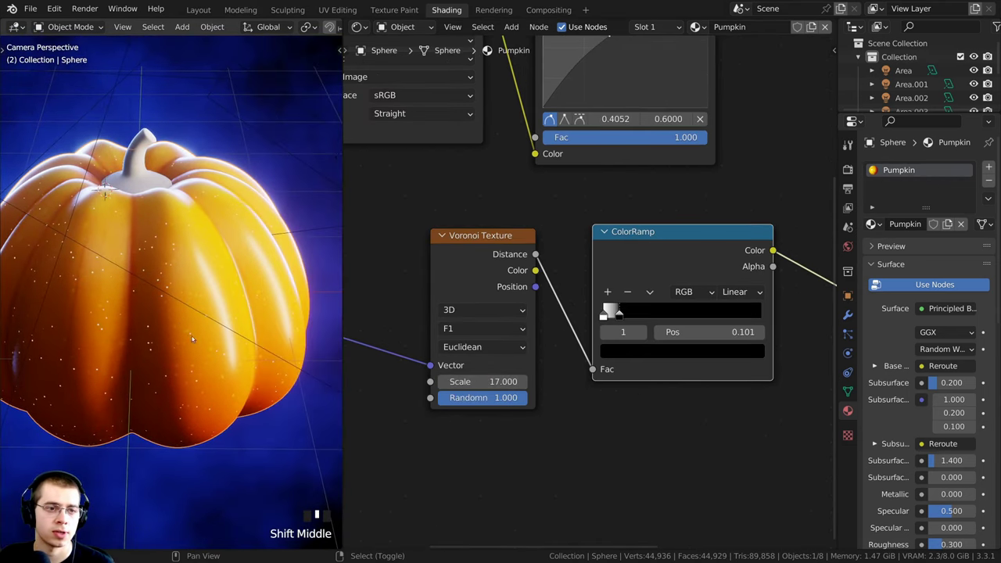
pyautogui.scroll(2, 191, 338)
pyautogui.scroll(-1, 192, 338)
# Move the ColorRamp closer to the Voronoi Texture and set its black stop's position to 0.078.
pyautogui.moveTo(670, 264); pyautogui.dragTo(631, 262)
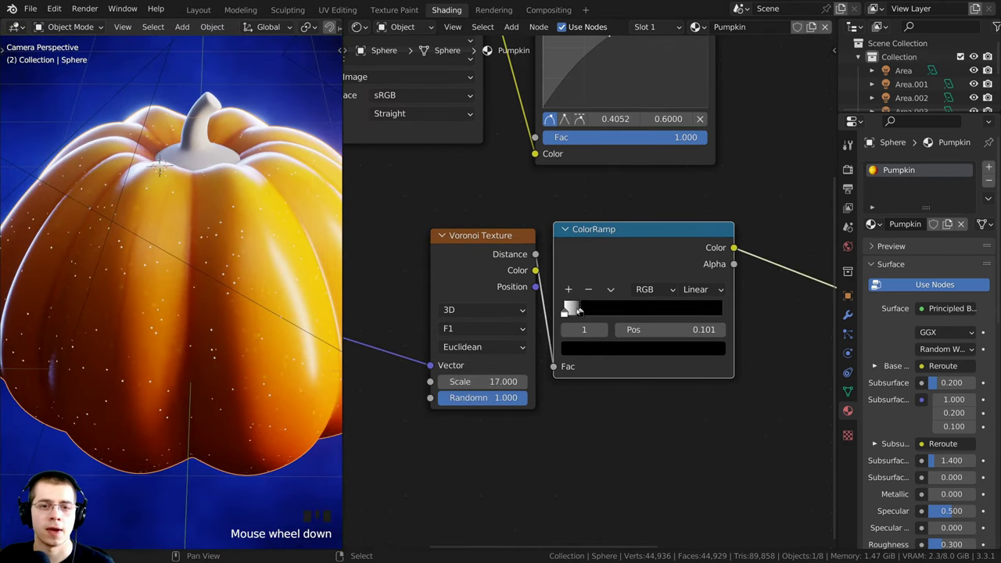
pyautogui.moveTo(578, 310); pyautogui.dragTo(574, 310)
pyautogui.scroll(3, 259, 310)
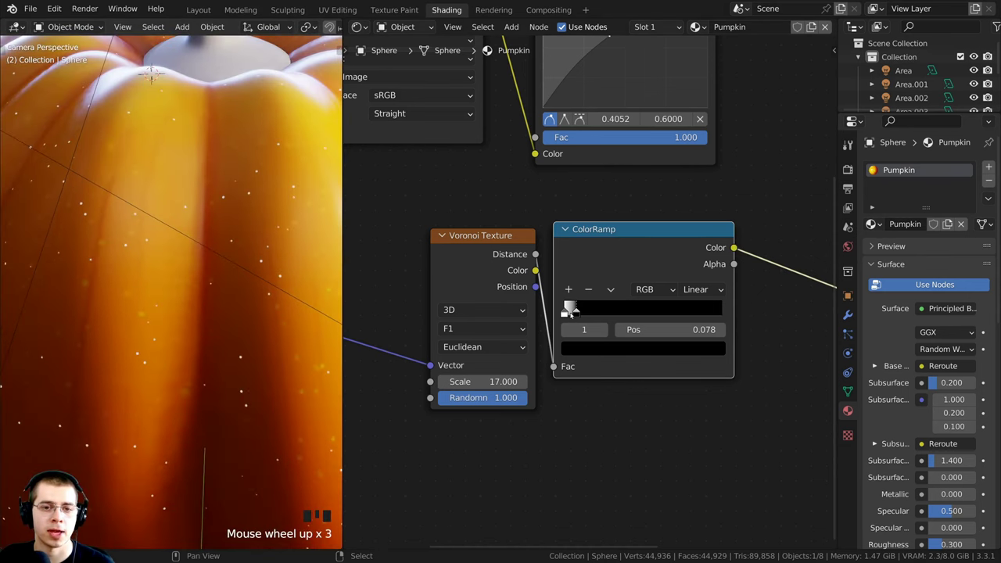
pyautogui.click(565, 311)
pyautogui.keyDown('shift'); pyautogui.moveTo(323, 267); pyautogui.dragTo(274, 285, button='middle'); pyautogui.keyUp('shift')
pyautogui.scroll(2, 275, 285)
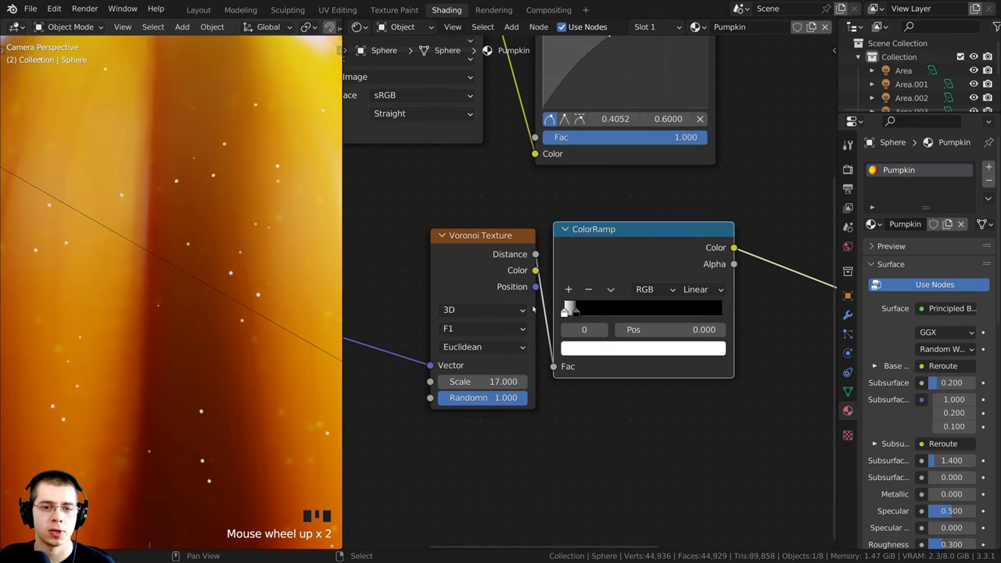
pyautogui.scroll(-1, 533, 310)
pyautogui.scroll(-3, 195, 268)
pyautogui.keyDown('shift'); pyautogui.moveTo(196, 269); pyautogui.dragTo(167, 277, button='middle'); pyautogui.keyUp('shift')
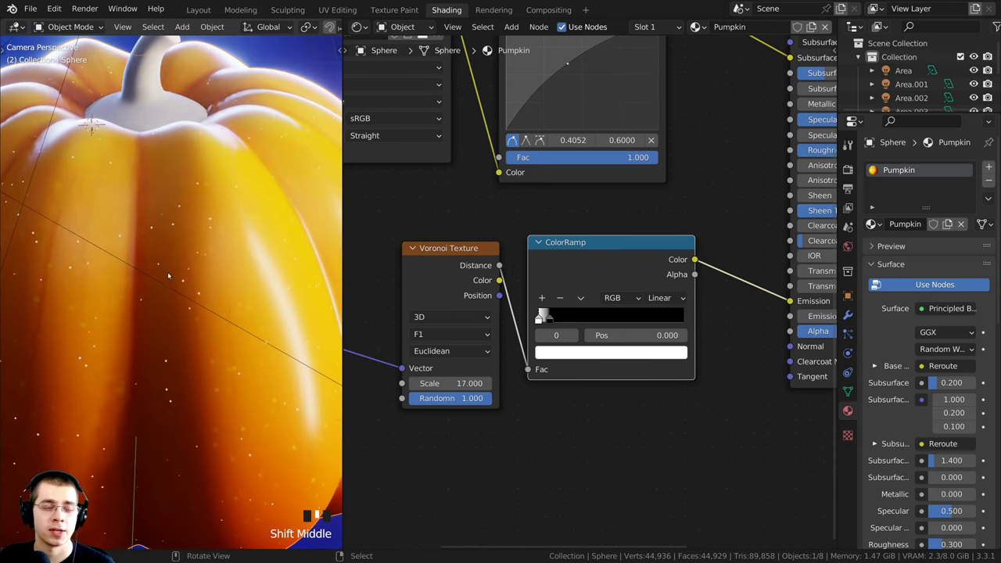
# Change the ColorRamp's white stop to a pale yellow with hue 0.121, saturation 0.755 and value 1.000.
pyautogui.scroll(3, 556, 376)
pyautogui.keyDown('shift'); pyautogui.moveTo(556, 375); pyautogui.dragTo(542, 380, button='middle'); pyautogui.keyUp('shift')
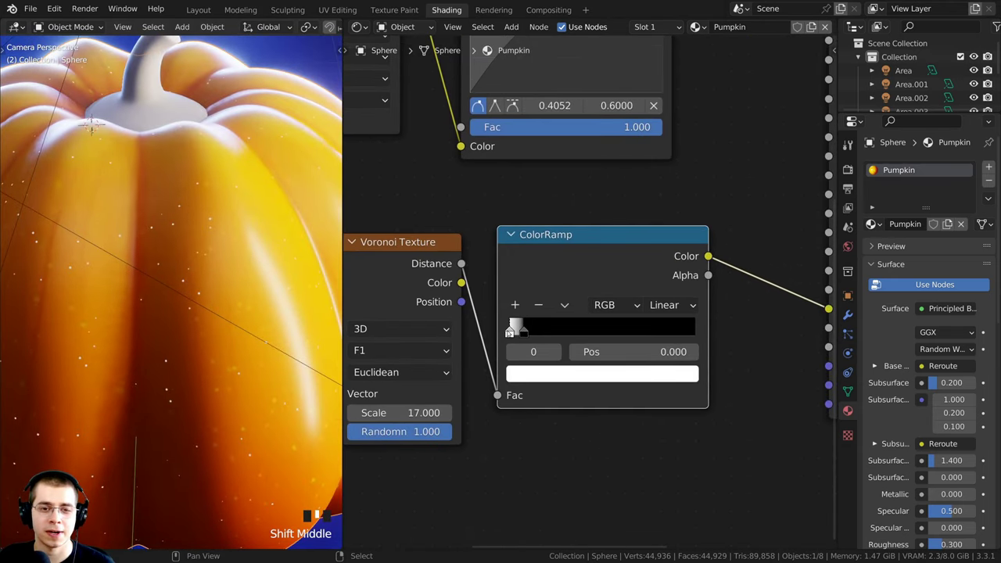
pyautogui.click(509, 333)
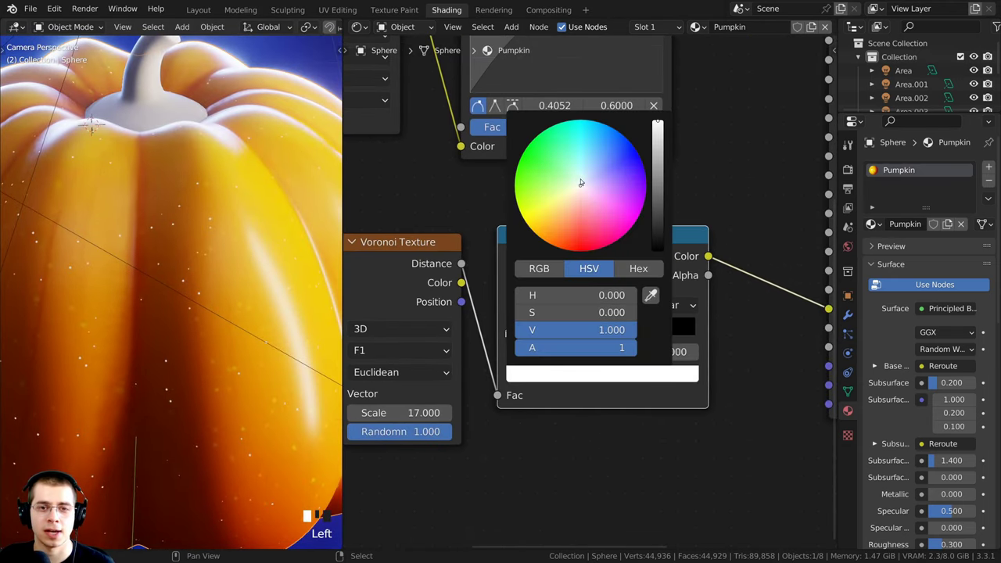
pyautogui.click(565, 196)
pyautogui.click(559, 205)
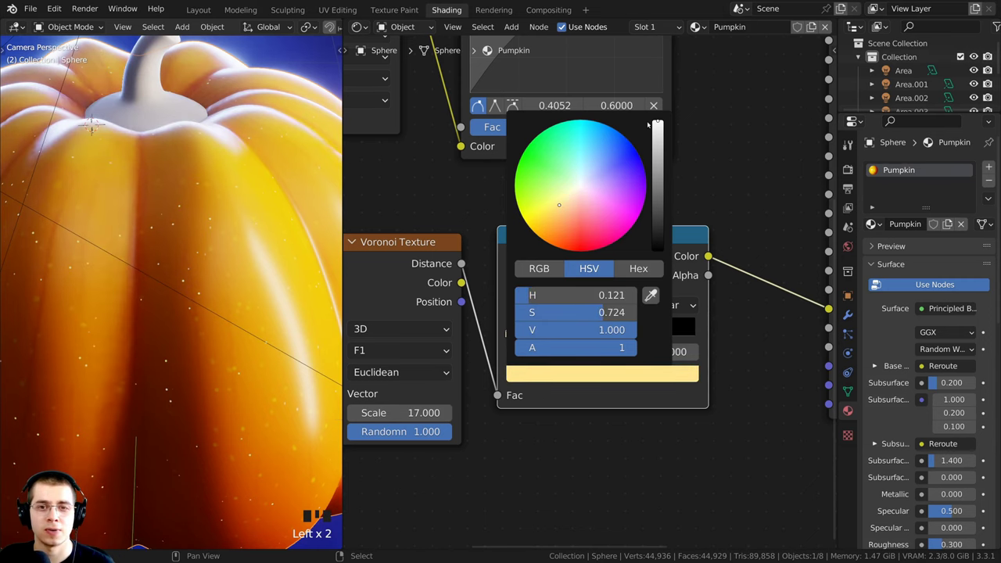
pyautogui.click(558, 206)
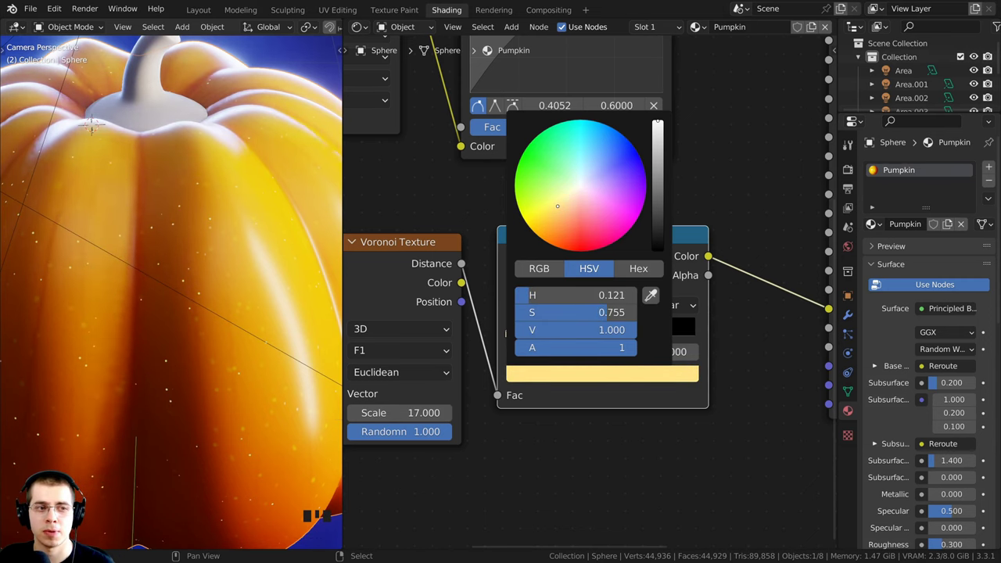
# Arrange the Voronoi Texture and ColorRamp nodes in a row below the RGB Curves node, checking the spots on the pumpkin.
pyautogui.keyDown('shift'); pyautogui.moveTo(216, 300); pyautogui.dragTo(264, 332, button='middle'); pyautogui.keyUp('shift')
pyautogui.scroll(2, 264, 332)
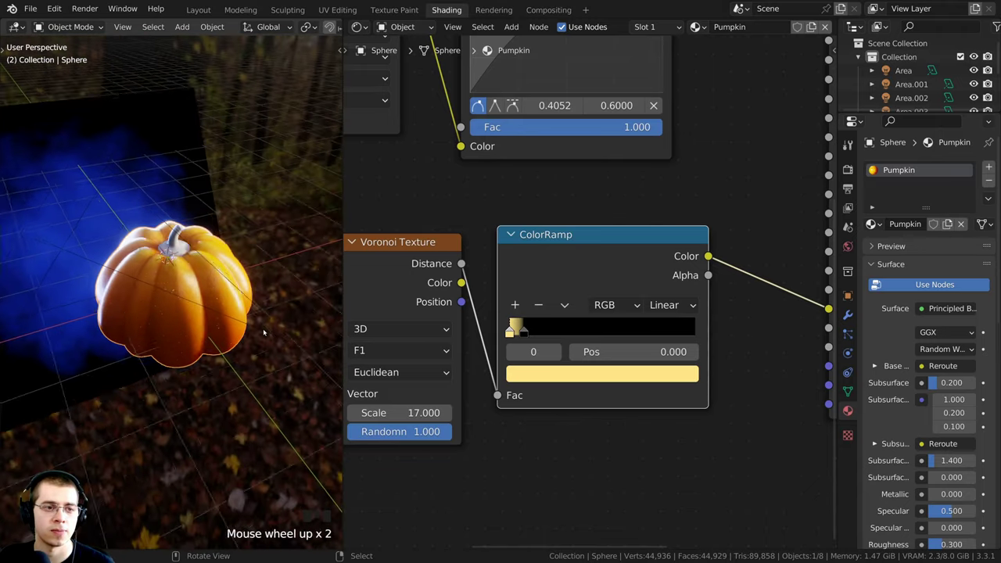
pyautogui.moveTo(391, 255); pyautogui.dragTo(529, 217)
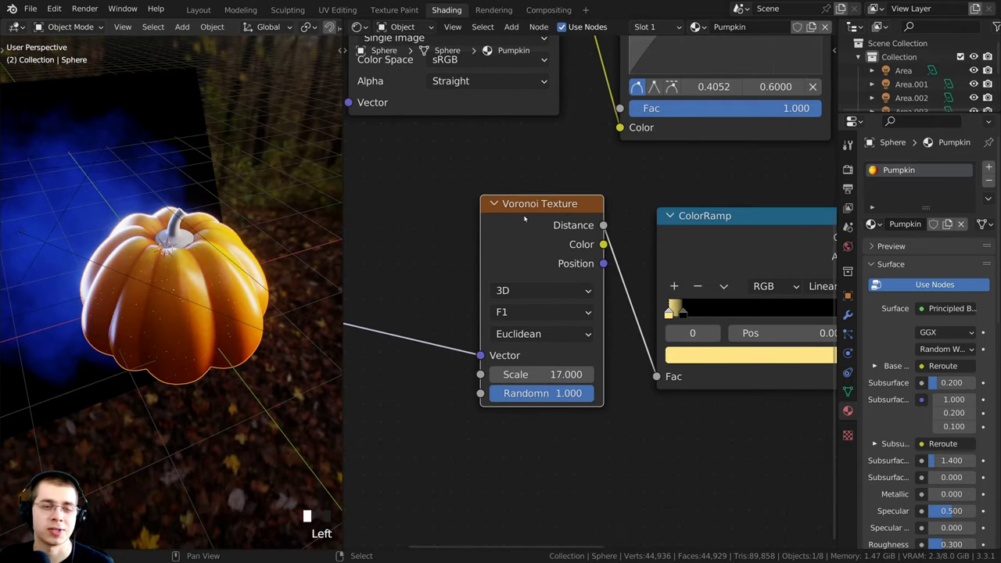
pyautogui.scroll(3, 272, 206)
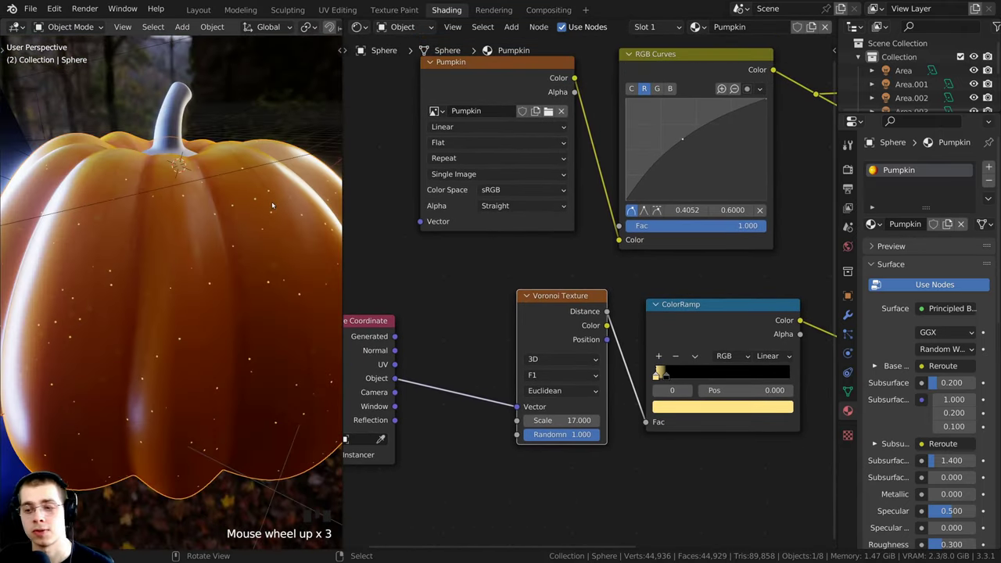
pyautogui.moveTo(272, 205); pyautogui.dragTo(201, 253, button='middle')
pyautogui.moveTo(531, 314); pyautogui.dragTo(522, 316)
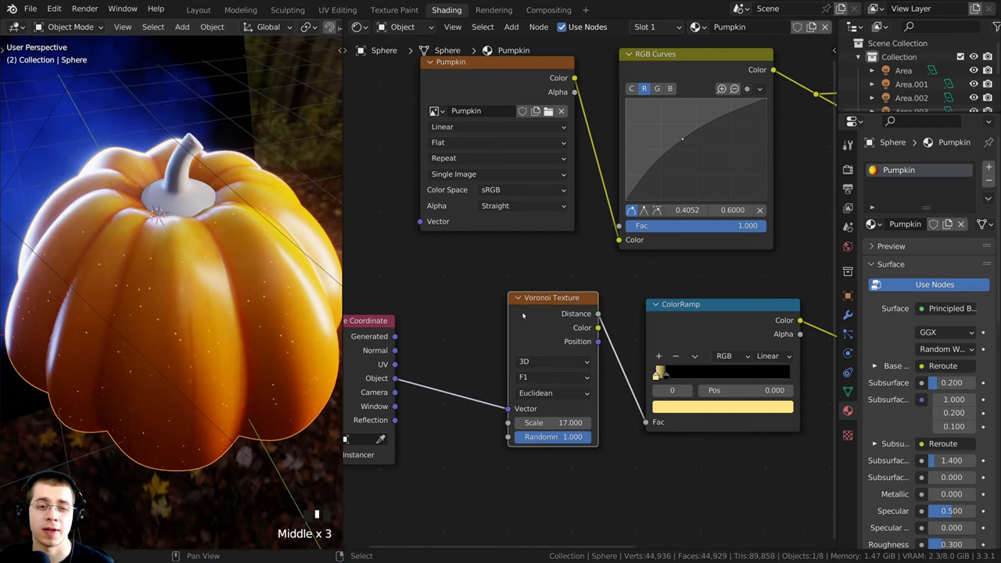
pyautogui.scroll(-3, 677, 321)
pyautogui.moveTo(820, 344); pyautogui.dragTo(682, 354, button='middle')
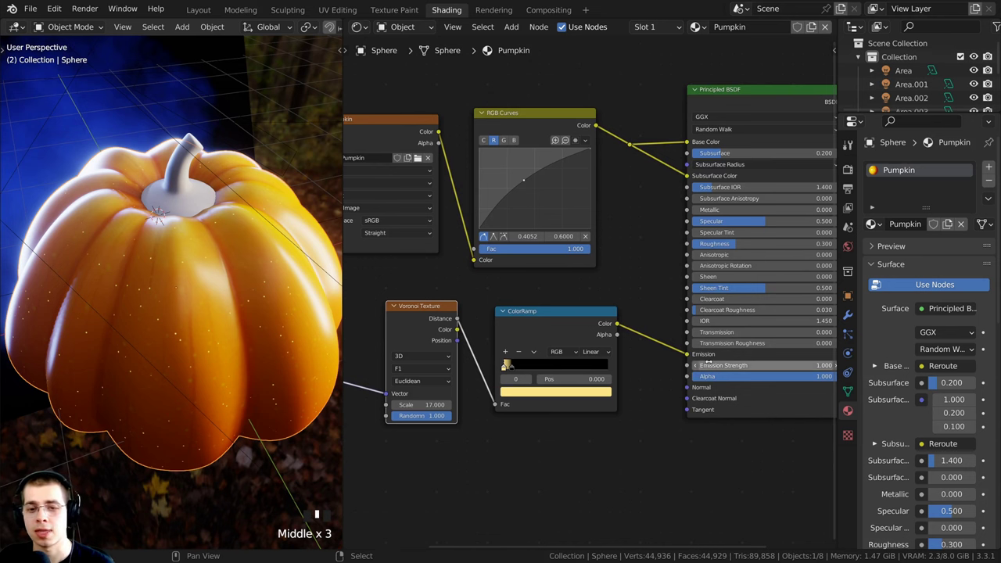
pyautogui.scroll(2, 701, 359)
pyautogui.moveTo(569, 328); pyautogui.dragTo(559, 320)
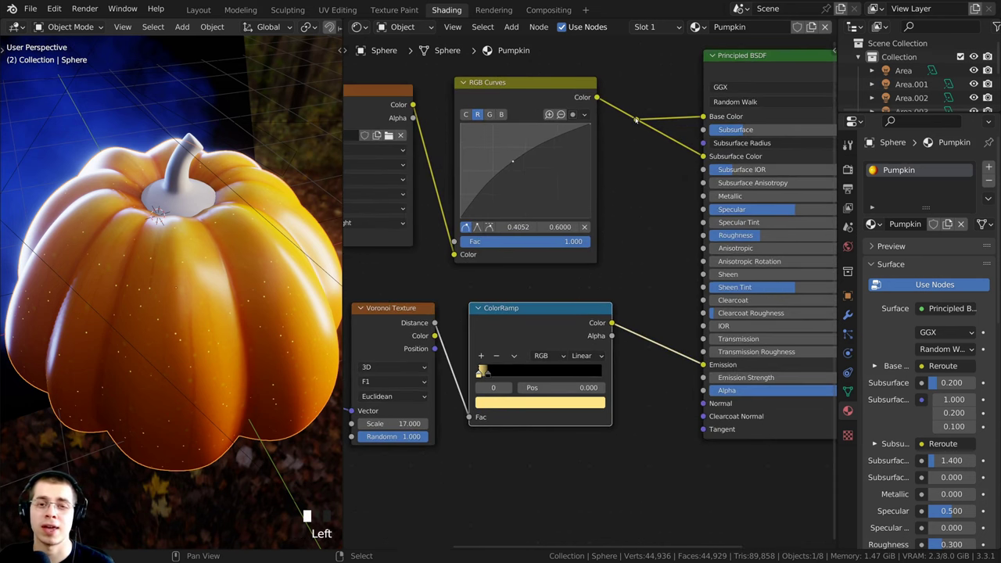
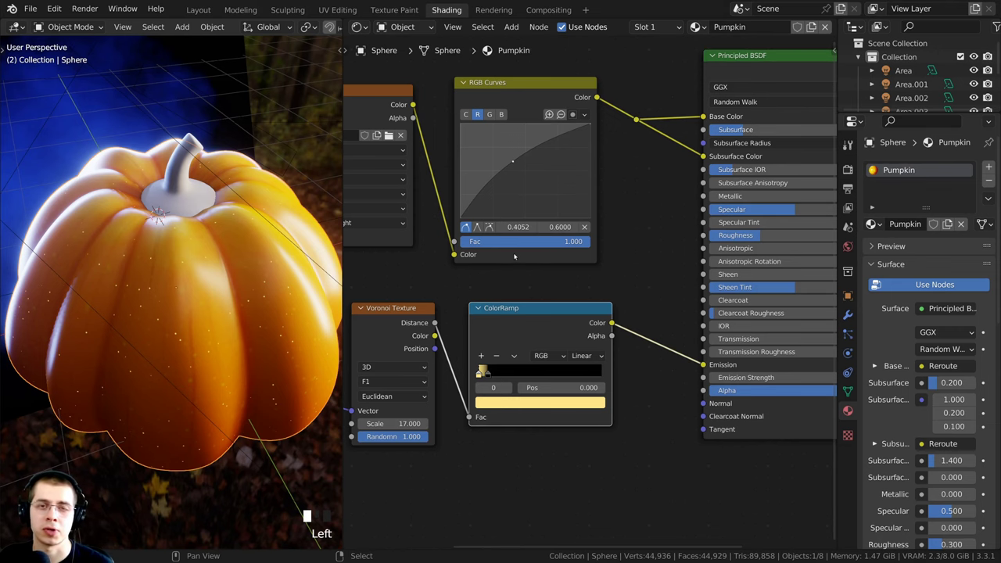
# Raise the Principled BSDF's Emission Strength to 23.7.
pyautogui.moveTo(606, 223); pyautogui.dragTo(434, 149, button='middle')
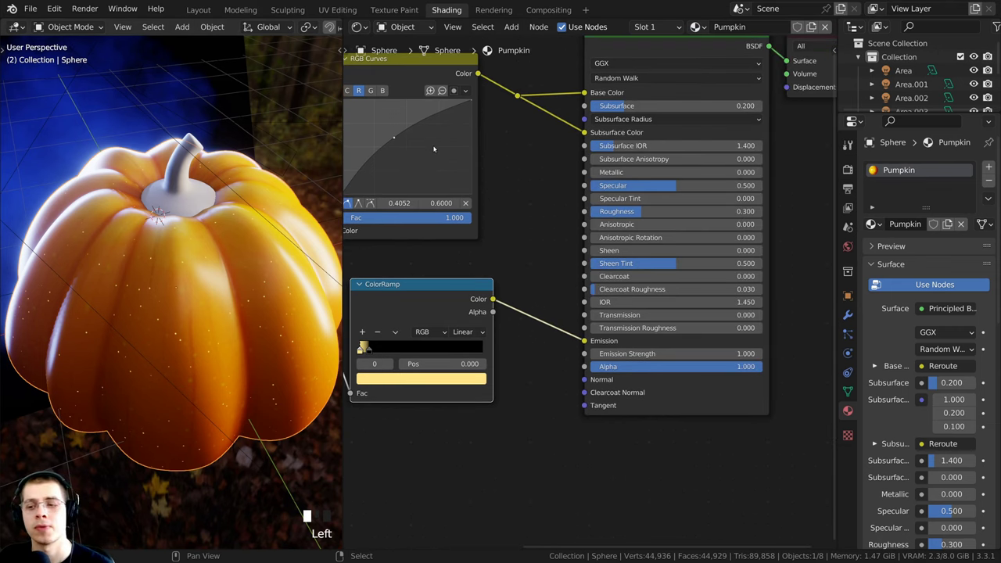
pyautogui.moveTo(546, 159); pyautogui.dragTo(514, 158, button='middle')
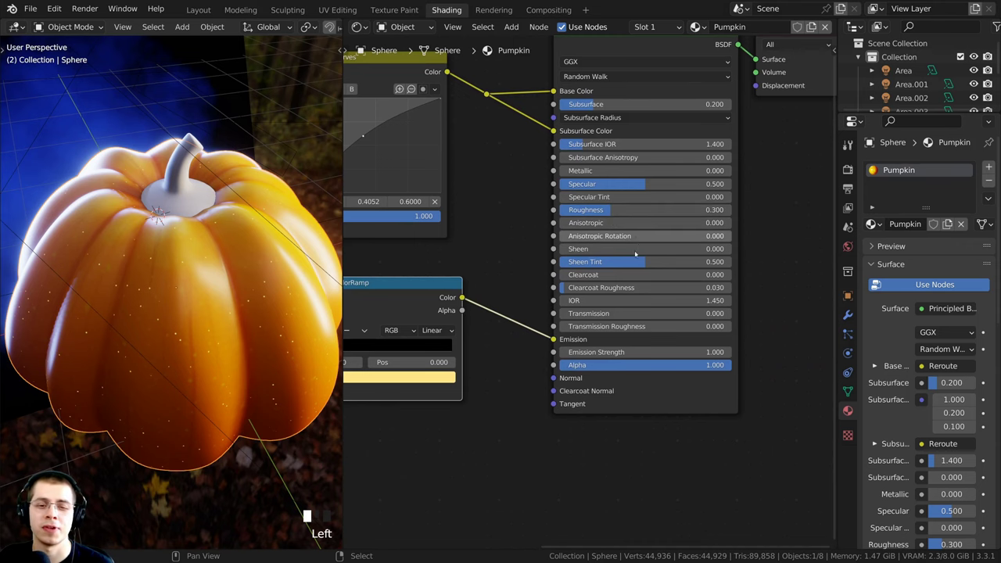
pyautogui.scroll(1, 400, 354)
pyautogui.scroll(-1, 559, 405)
pyautogui.scroll(3, 234, 328)
pyautogui.moveTo(235, 352); pyautogui.dragTo(235, 328, button='middle')
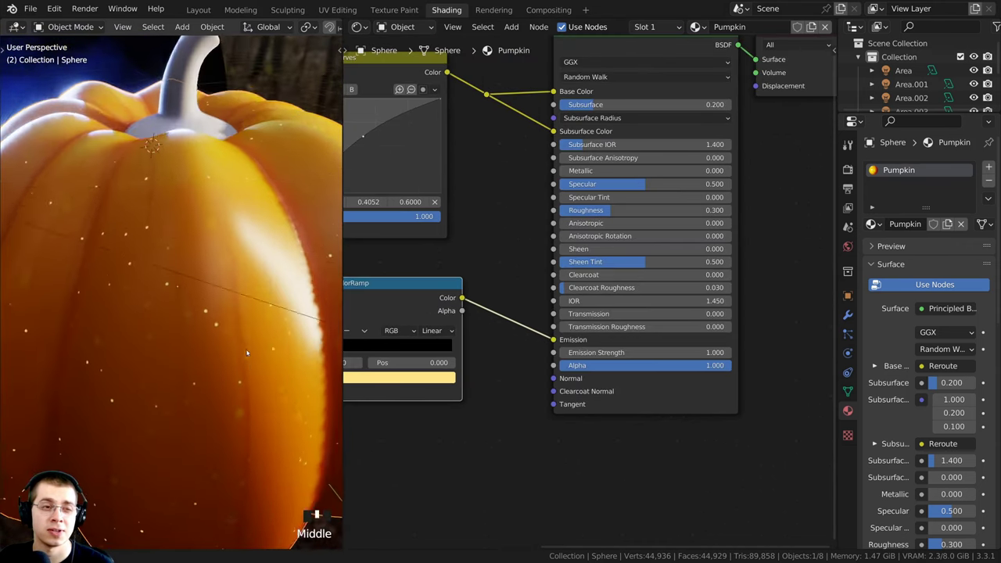
pyautogui.scroll(-2, 234, 329)
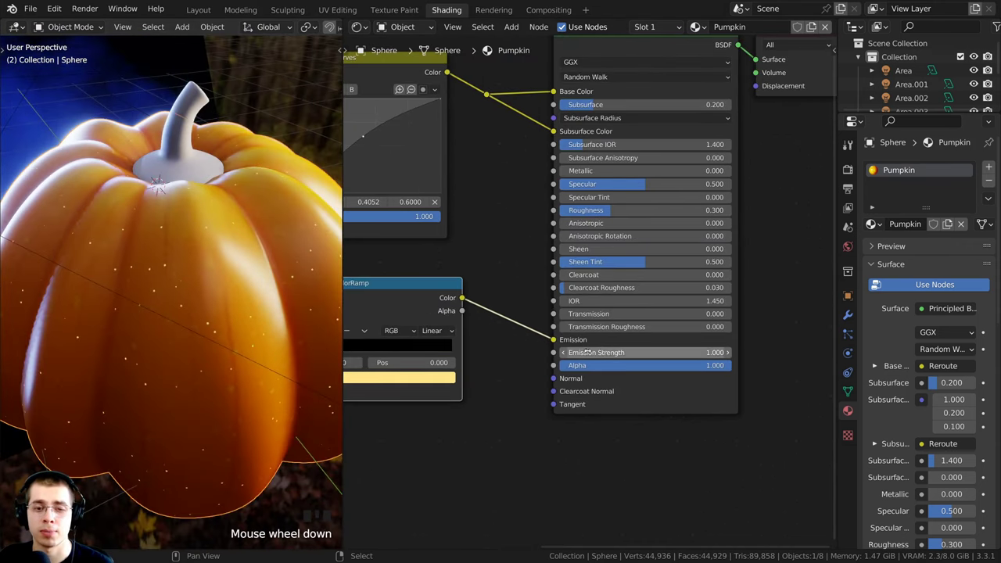
pyautogui.moveTo(616, 353); pyautogui.dragTo(382, 317)
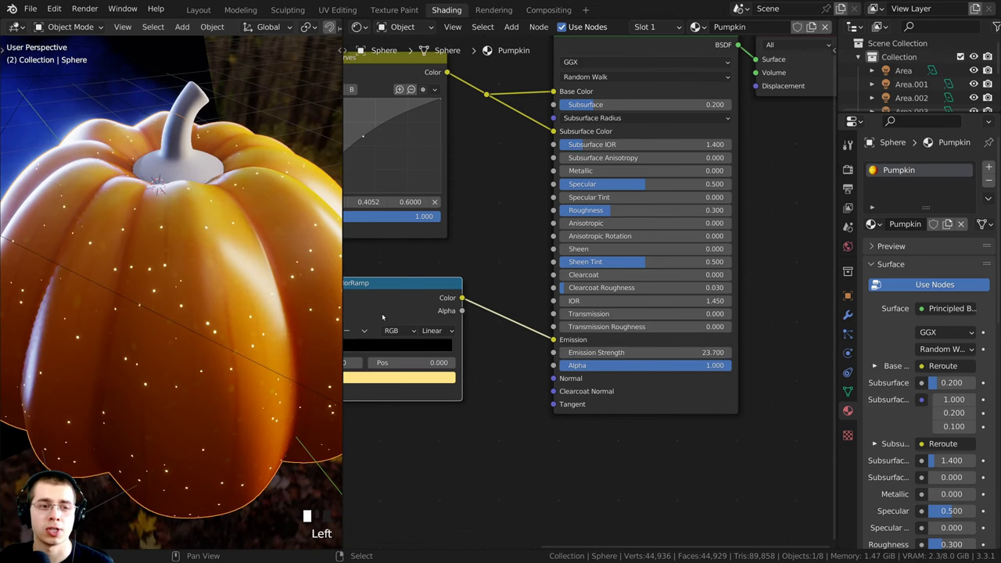
# Switch to the camera view and set the Principled BSDF's Emission Strength to 50.
pyautogui.press('KP_0')
pyautogui.scroll(3, 28, 217)
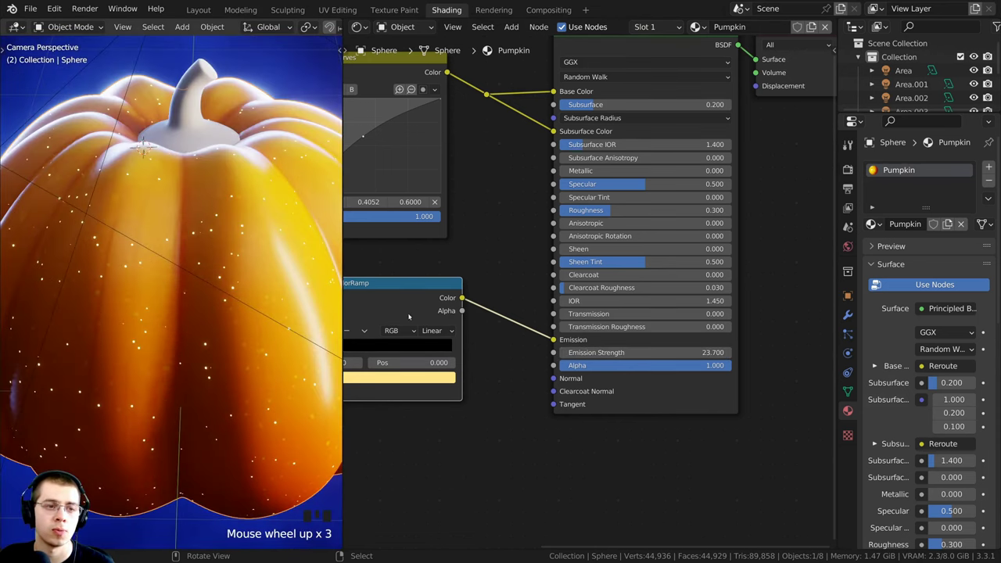
pyautogui.moveTo(623, 352); pyautogui.dragTo(828, 352)
pyautogui.click(618, 353)
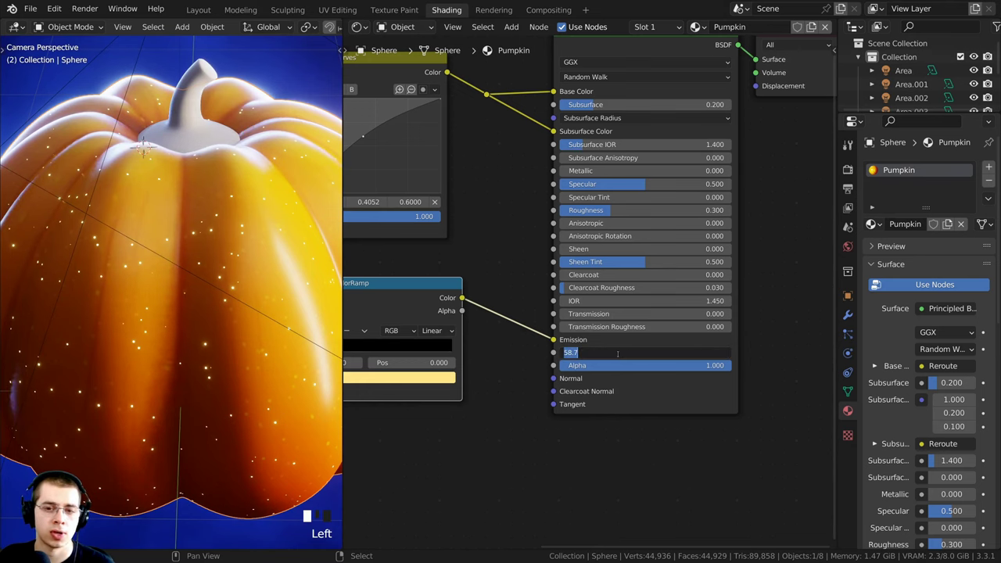
pyautogui.write('50')
pyautogui.press('Return')
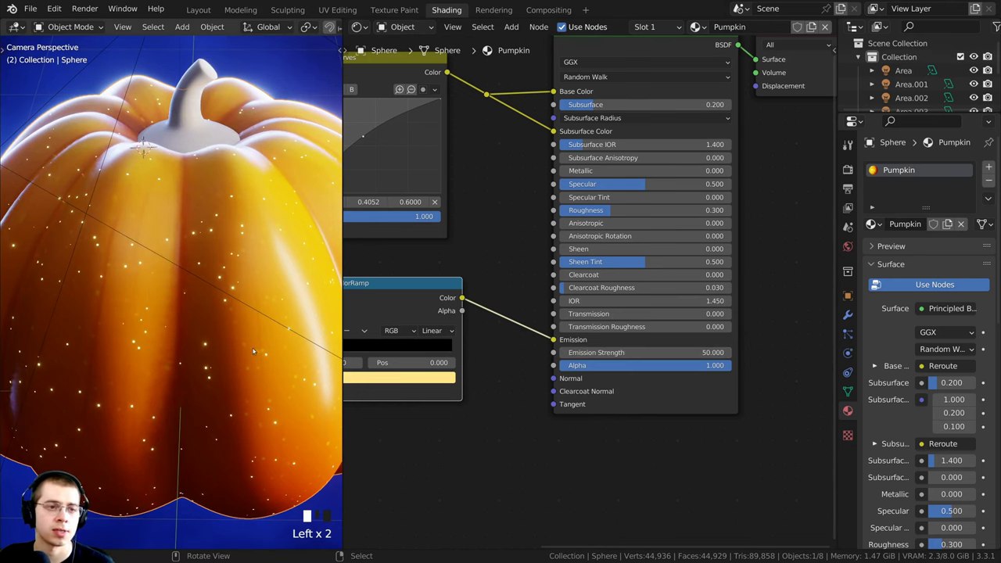
# Deepen the ColorRamp's yellow stop to hue 0.124 and saturation 0.921 for the glowing spots.
pyautogui.scroll(4, 176, 256)
pyautogui.scroll(-2, 391, 258)
pyautogui.moveTo(391, 258); pyautogui.dragTo(508, 256, button='middle')
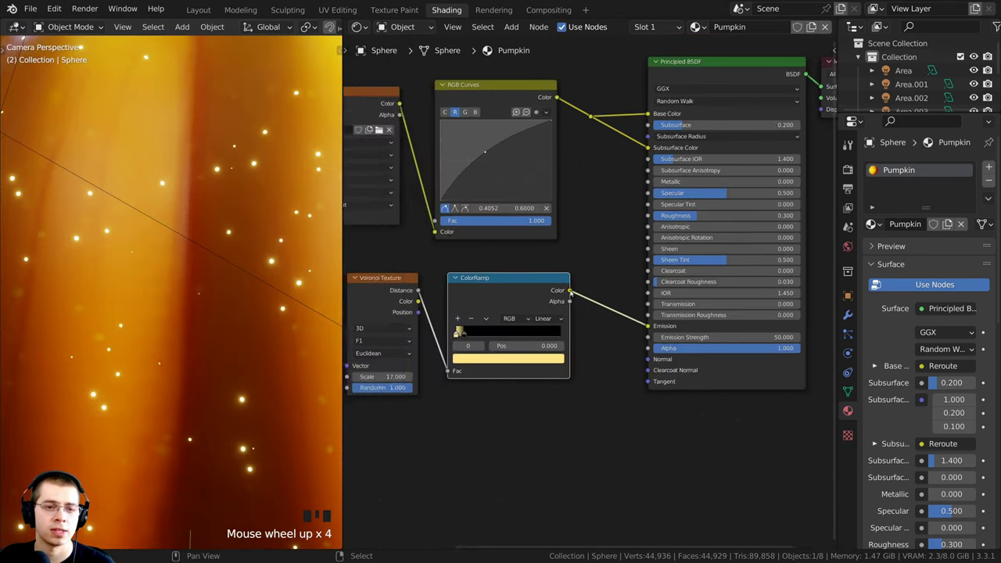
pyautogui.scroll(6, 405, 300)
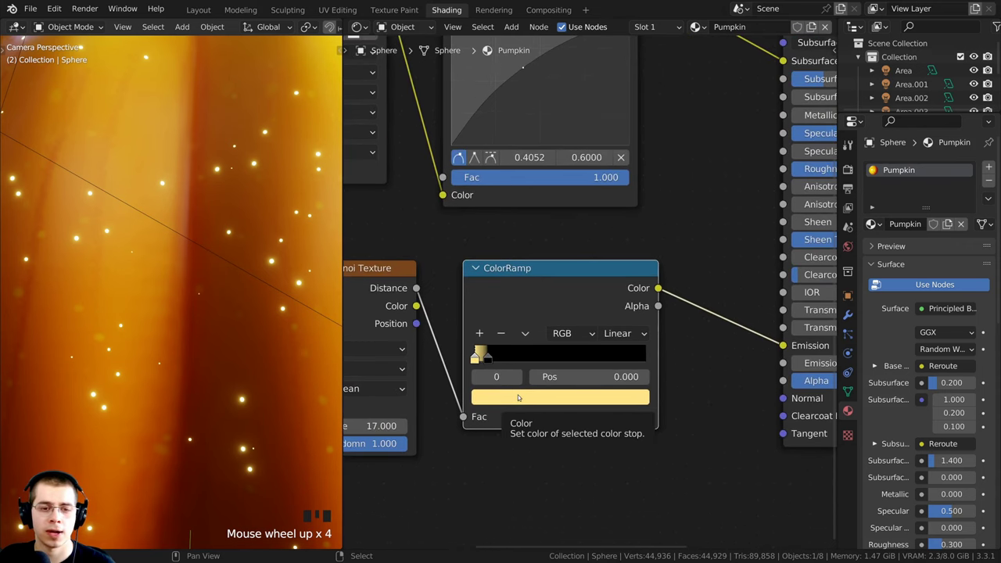
pyautogui.click(517, 398)
pyautogui.moveTo(518, 248); pyautogui.dragTo(508, 255)
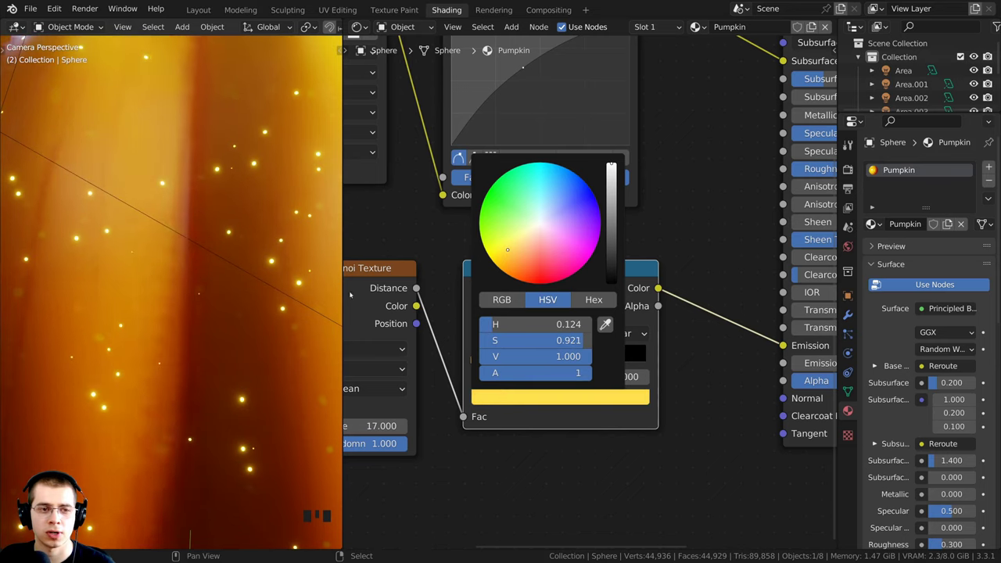
# Return to the camera view and give the pumpkin's stem a new material named Stem.
pyautogui.scroll(-7, 212, 283)
pyautogui.scroll(1, 213, 283)
pyautogui.scroll(-2, 213, 283)
pyautogui.moveTo(213, 283); pyautogui.dragTo(165, 197, button='middle')
pyautogui.press('KP_0')
pyautogui.scroll(2, 164, 198)
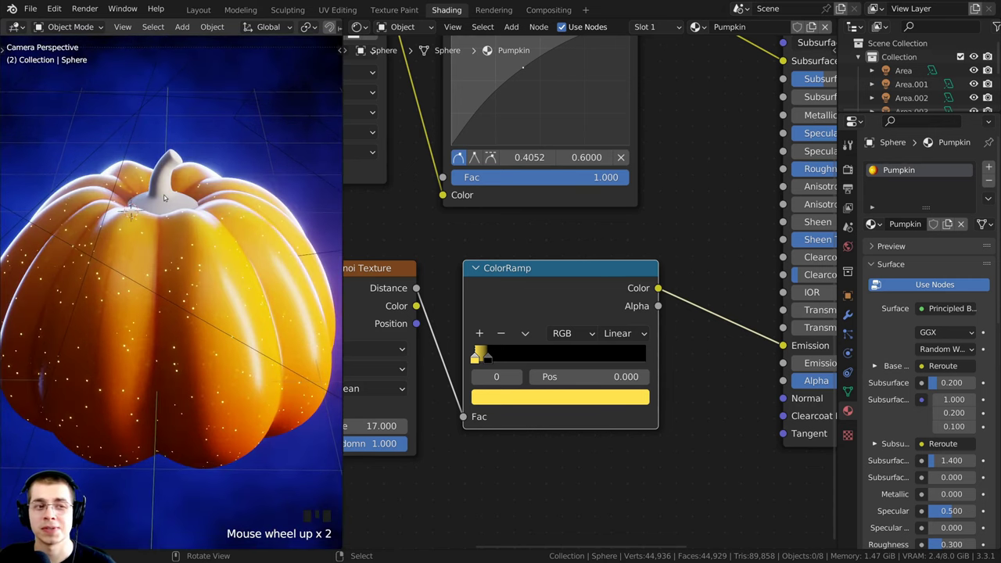
pyautogui.rightClick(165, 197)
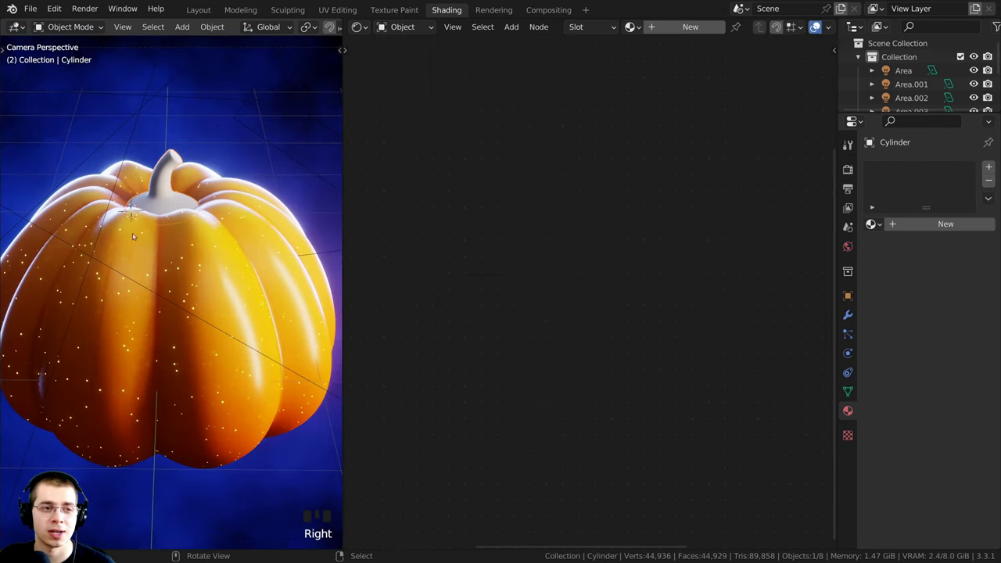
pyautogui.click(689, 26)
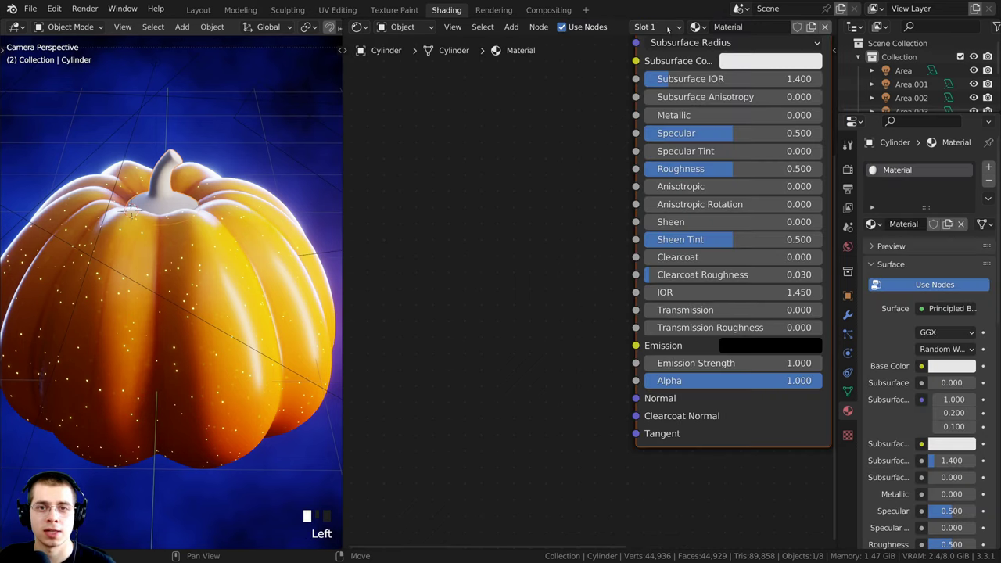
pyautogui.doubleClick(728, 26)
pyautogui.write('S')
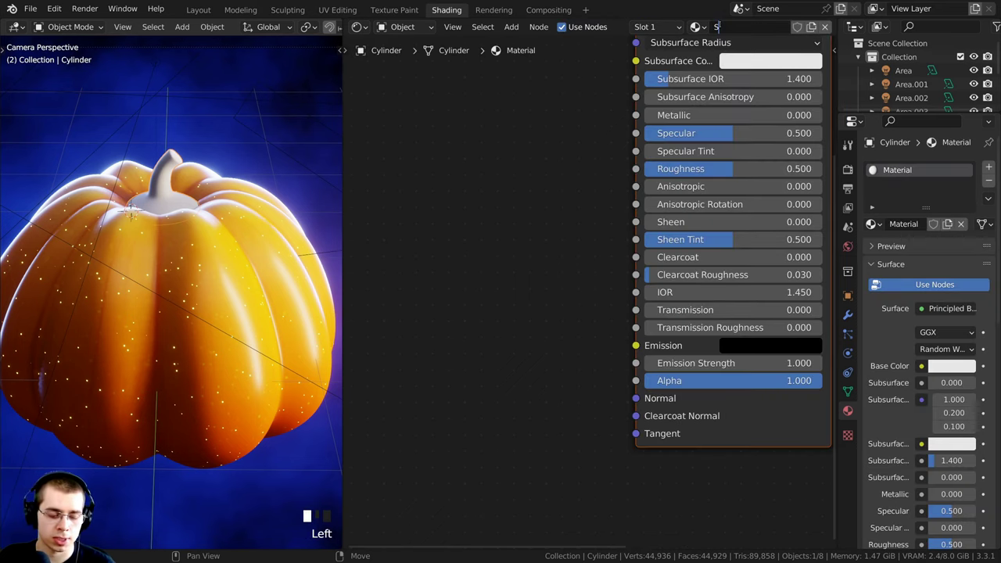
pyautogui.write('tem')
pyautogui.press('Return')
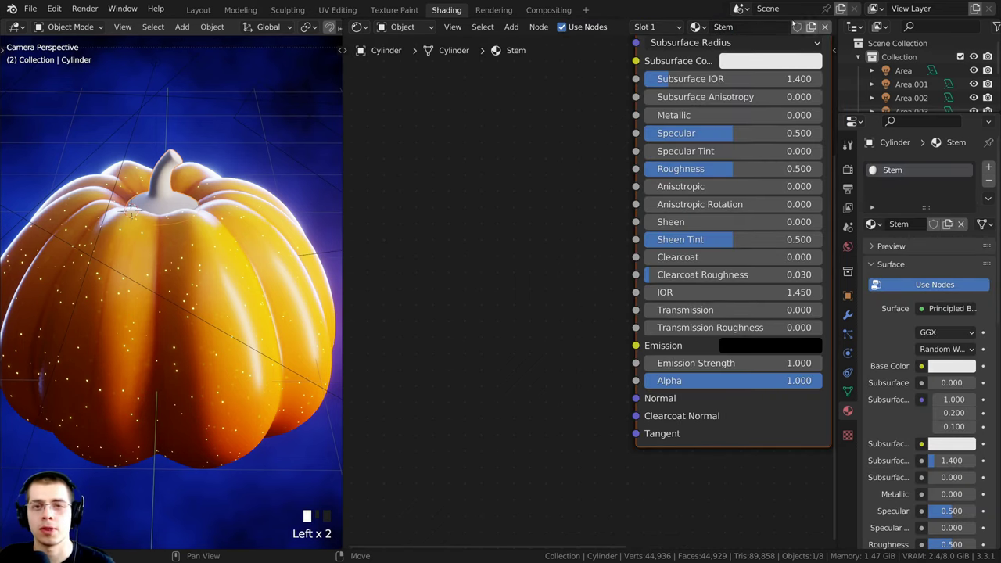
# Set the Base Color of the stem's Principled BSDF to a dark orange-brown.
pyautogui.scroll(-3, 743, 39)
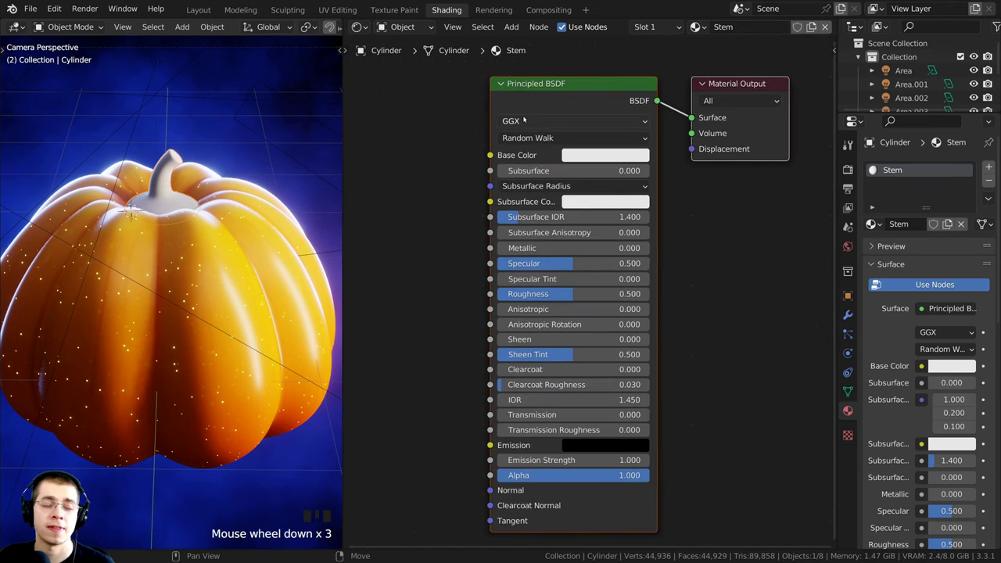
pyautogui.scroll(3, 619, 224)
pyautogui.moveTo(619, 224); pyautogui.dragTo(638, 269, button='middle')
pyautogui.scroll(2, 601, 223)
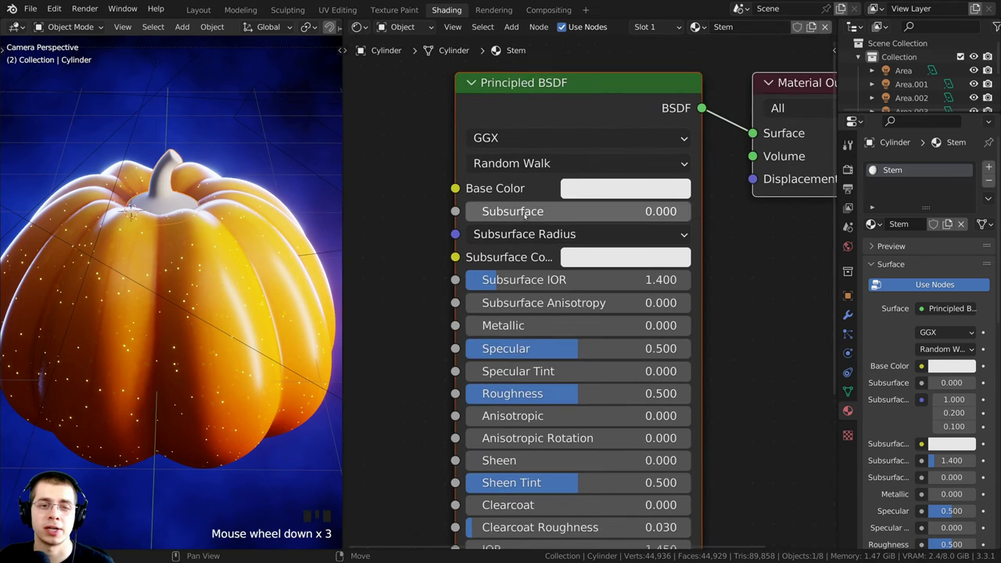
pyautogui.moveTo(502, 208); pyautogui.dragTo(503, 207)
pyautogui.click(574, 188)
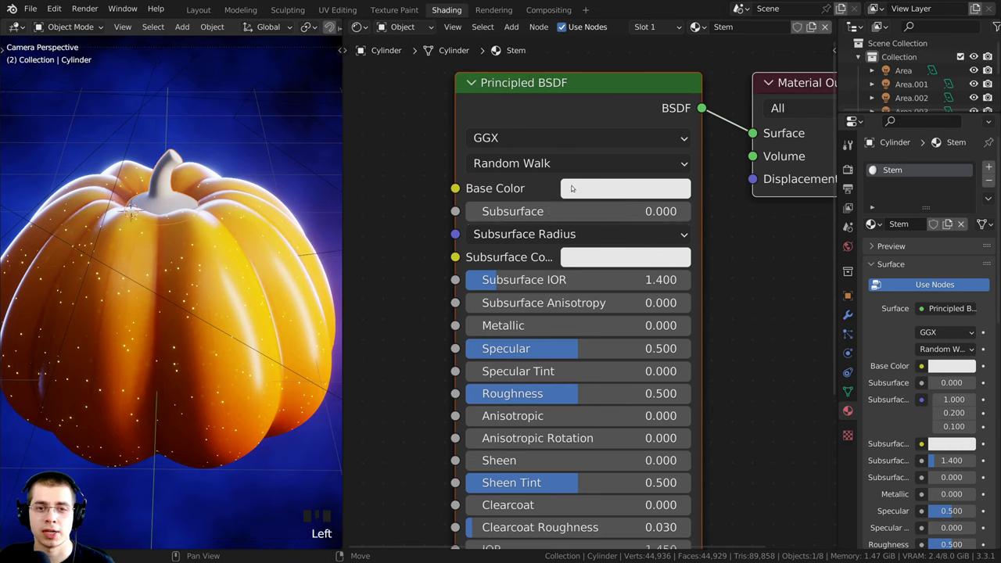
pyautogui.click(574, 188)
pyautogui.moveTo(636, 291); pyautogui.dragTo(610, 339)
pyautogui.scroll(-2, 607, 337)
pyautogui.scroll(-6, 608, 336)
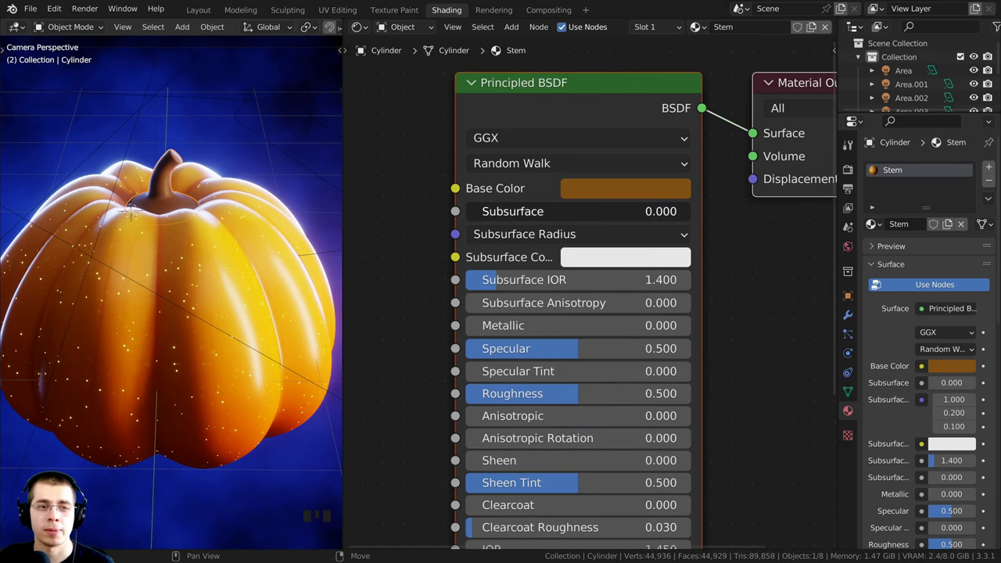
# Set the Subsurface amount of the stem's Principled BSDF to 0.2.
pyautogui.moveTo(494, 216); pyautogui.dragTo(539, 216)
pyautogui.doubleClick(539, 211)
pyautogui.write('0.2')
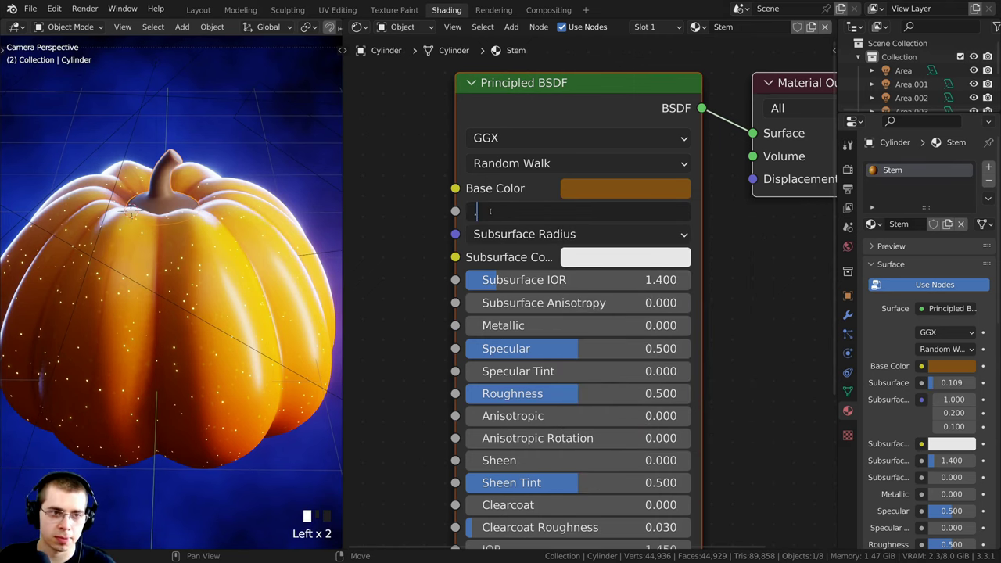
pyautogui.press('Return')
# Set the stem's Subsurface Color to a saturated orange with hue 0.031 and saturation 1.000.
pyautogui.scroll(3, 187, 178)
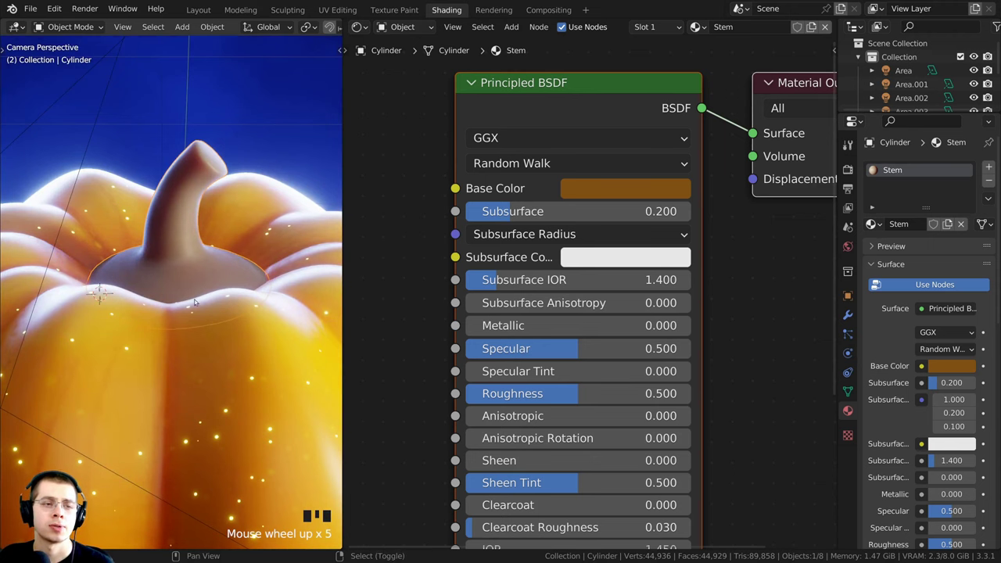
pyautogui.keyDown('shift'); pyautogui.moveTo(188, 177); pyautogui.dragTo(191, 193, button='middle'); pyautogui.keyUp('shift')
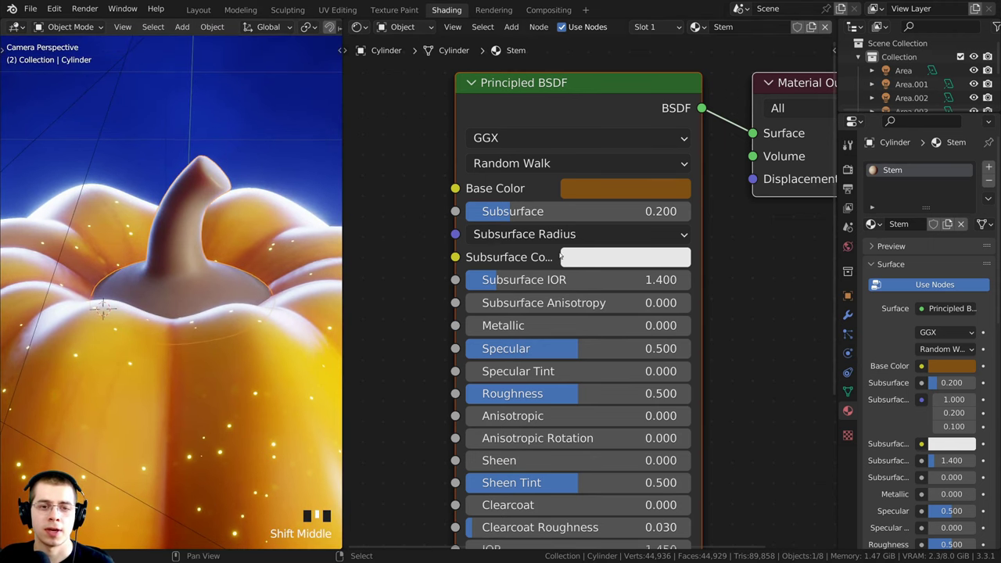
pyautogui.click(602, 260)
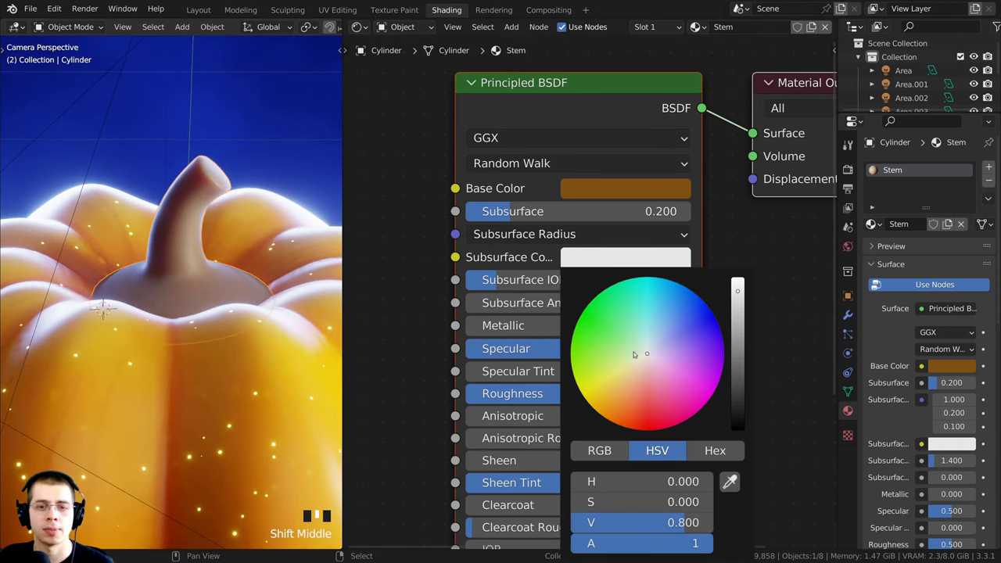
pyautogui.moveTo(634, 354); pyautogui.dragTo(611, 422)
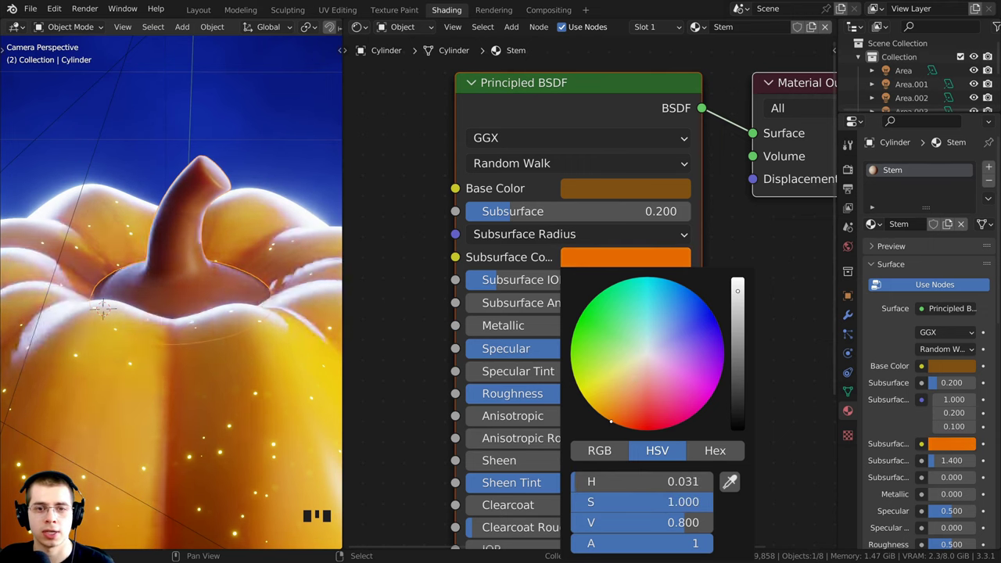
# Set the stem's Subsurface amount to 0.1.
pyautogui.click(530, 210)
pyautogui.write('.')
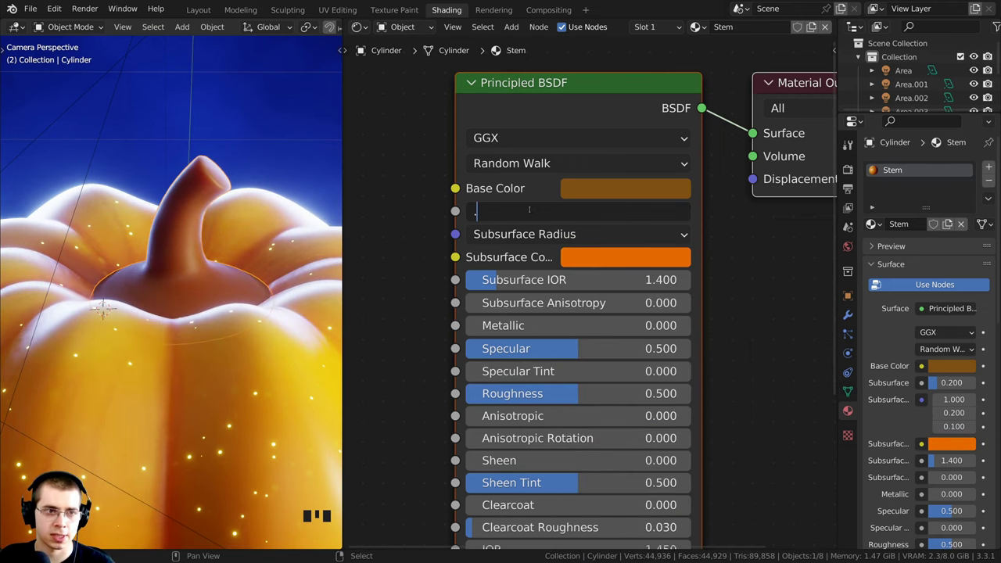
pyautogui.write('1')
pyautogui.click(558, 125)
# Adjust the Roughness of the stem's Principled BSDF.
pyautogui.scroll(-2, 559, 122)
pyautogui.moveTo(559, 121); pyautogui.dragTo(560, 84, button='middle')
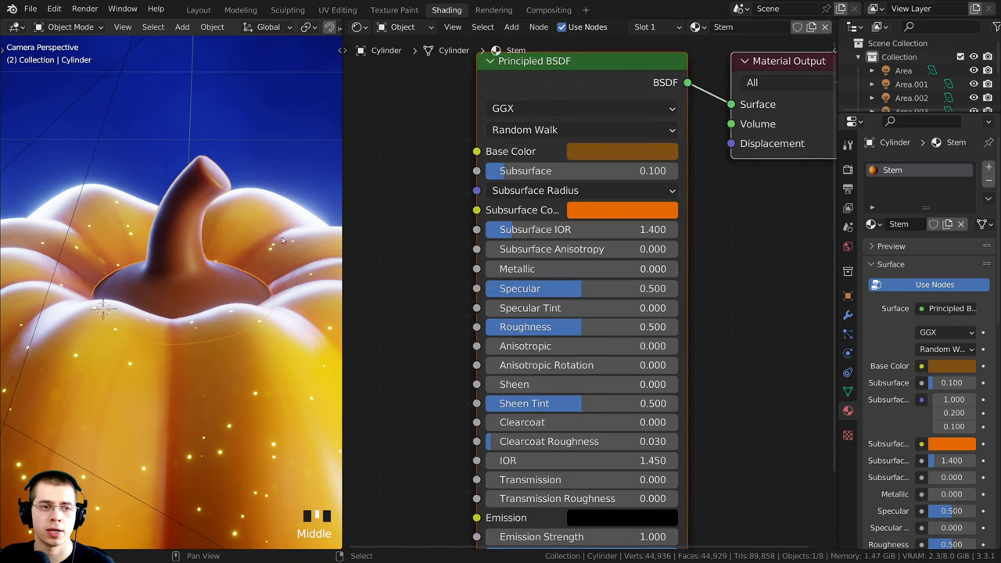
pyautogui.moveTo(580, 328)
pyautogui.mouseDown()
pyautogui.moveTo(570, 329)
pyautogui.moveTo(581, 328)
pyautogui.mouseUp()
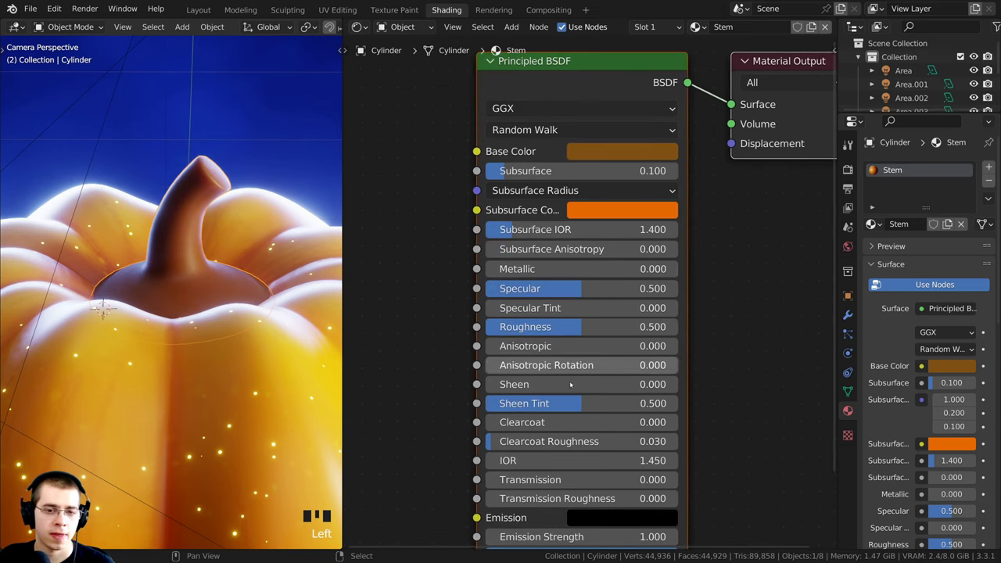
# Set the stem material's roughness to 0.4 and deselect the stem.
pyautogui.click(560, 322)
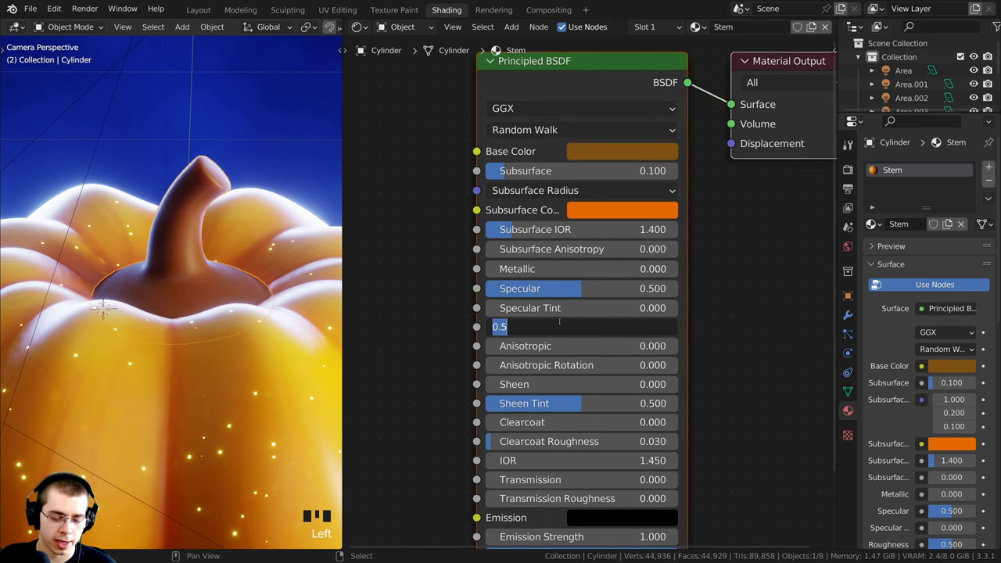
pyautogui.write('.4')
pyautogui.click(559, 311)
pyautogui.hotkey('alt', 'a')
# Examine the stem's shading up close, from above and through the camera.
pyautogui.scroll(3, 154, 263)
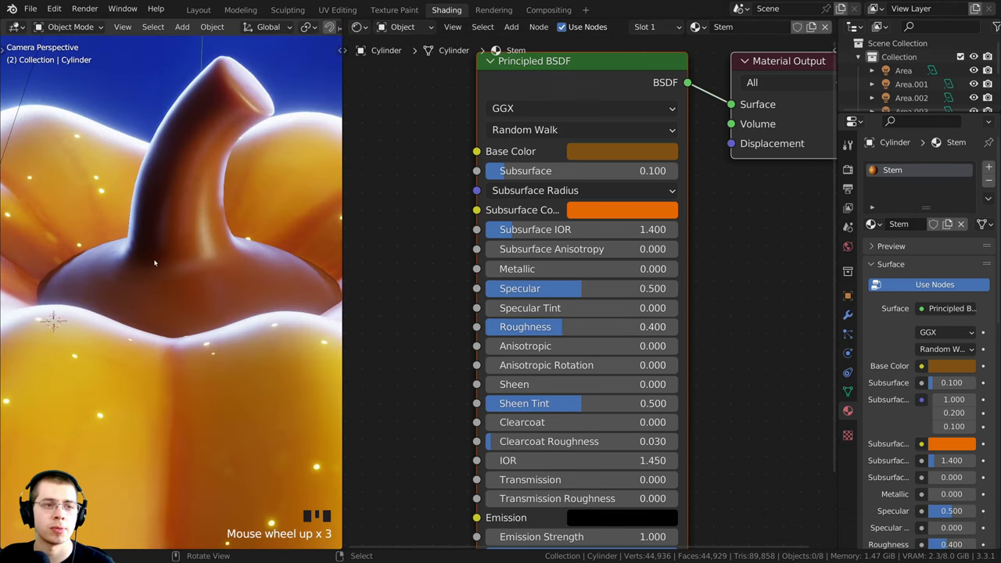
pyautogui.scroll(-8, 155, 273)
pyautogui.scroll(4, 160, 309)
pyautogui.rightClick(158, 336)
pyautogui.scroll(3, 148, 250)
pyautogui.rightClick(209, 112)
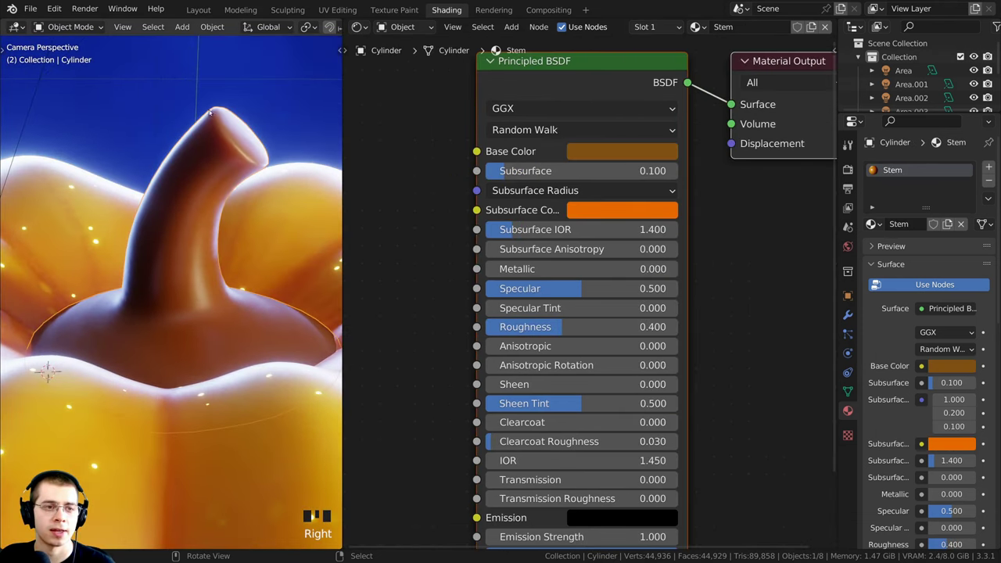
pyautogui.scroll(-4, 221, 187)
pyautogui.hotkey('alt', 'a')
pyautogui.scroll(2, 222, 212)
pyautogui.moveTo(222, 212); pyautogui.dragTo(212, 289, button='middle')
pyautogui.scroll(4, 212, 289)
pyautogui.keyDown('shift'); pyautogui.moveTo(152, 235); pyautogui.dragTo(193, 240, button='middle'); pyautogui.keyUp('shift')
pyautogui.scroll(5, 152, 261)
pyautogui.rightClick(191, 250)
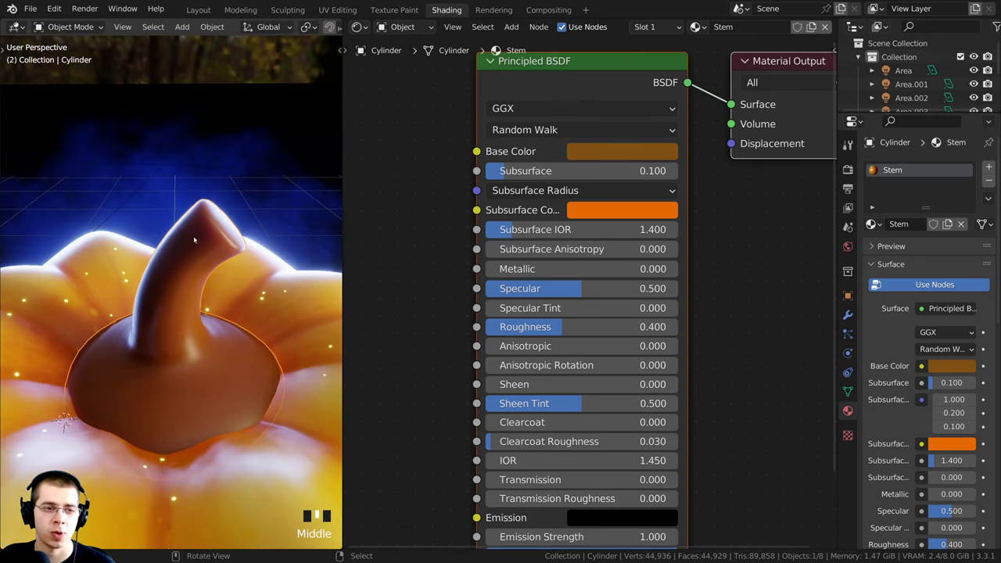
pyautogui.moveTo(175, 375); pyautogui.dragTo(165, 317, button='middle')
pyautogui.scroll(2, 150, 267)
pyautogui.press('KP_0')
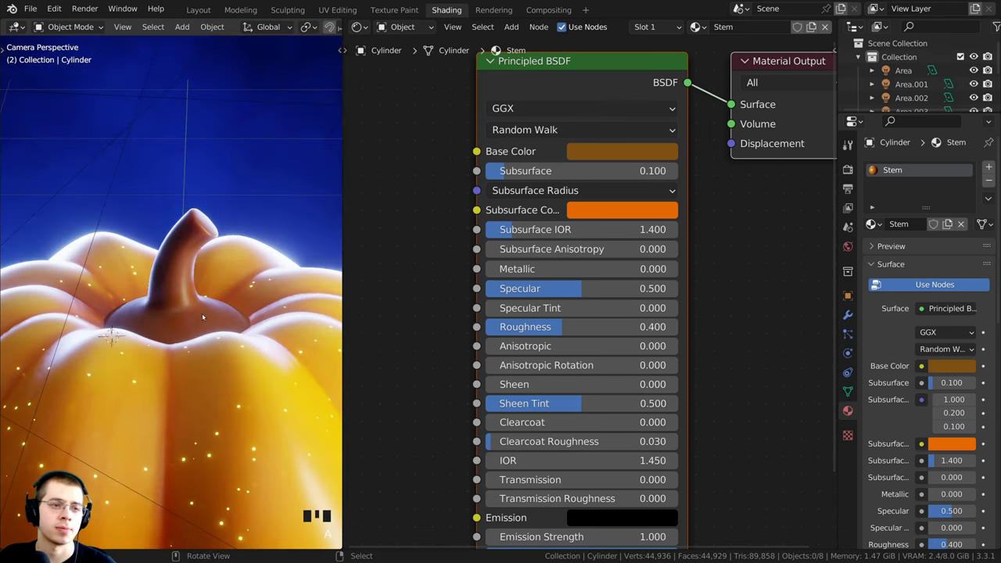
pyautogui.scroll(-3, 202, 313)
pyautogui.keyDown('shift'); pyautogui.moveTo(225, 314); pyautogui.dragTo(210, 306, button='middle'); pyautogui.keyUp('shift')
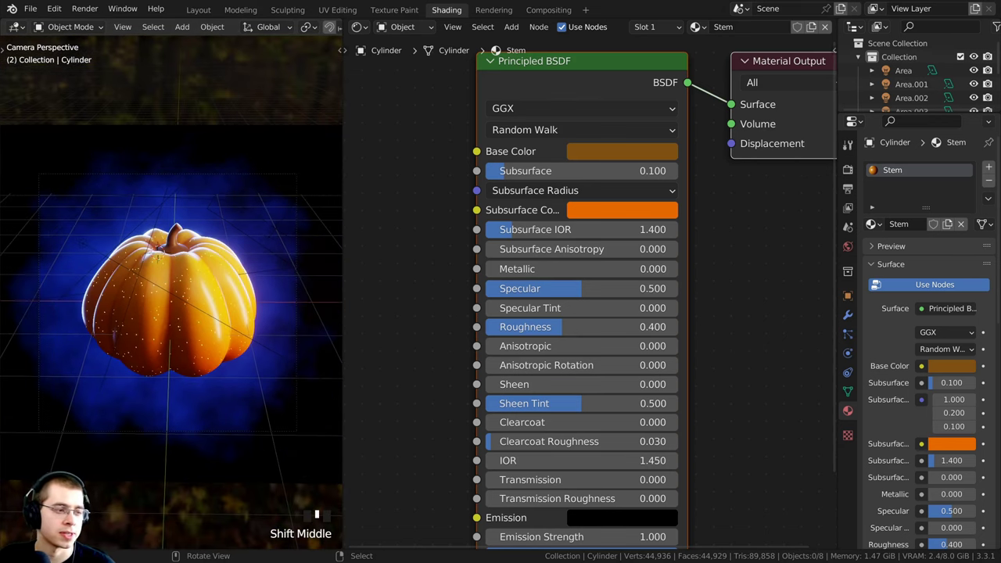
# Duplicate the blue background plane and move the copy about 6 m along the negative global Y axis.
pyautogui.moveTo(125, 414); pyautogui.dragTo(84, 348, button='middle')
pyautogui.scroll(-3, 84, 348)
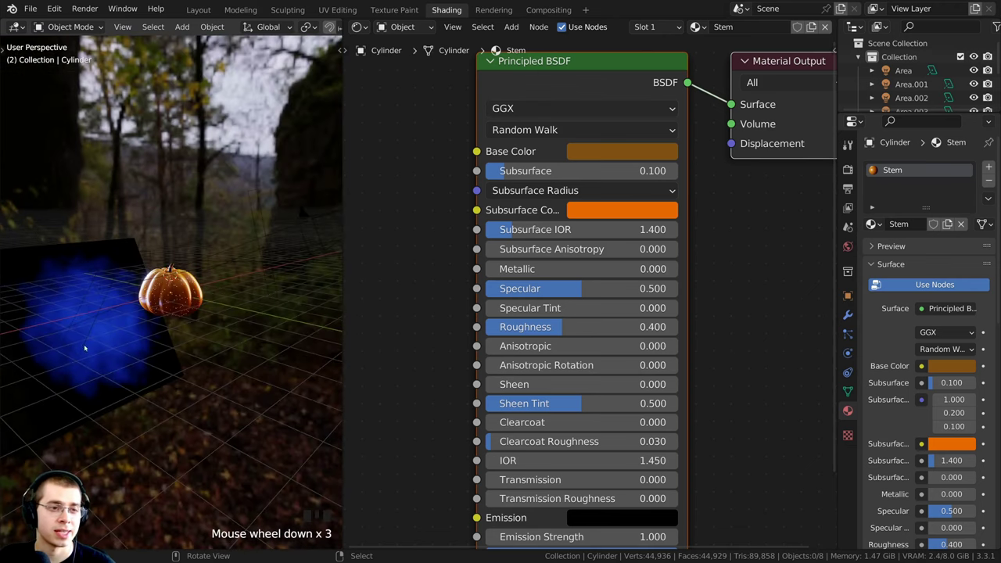
pyautogui.click(45, 315)
pyautogui.keyDown('shift'); pyautogui.moveTo(44, 316); pyautogui.dragTo(119, 307, button='middle'); pyautogui.keyUp('shift')
pyautogui.hotkey('shift', 'd')
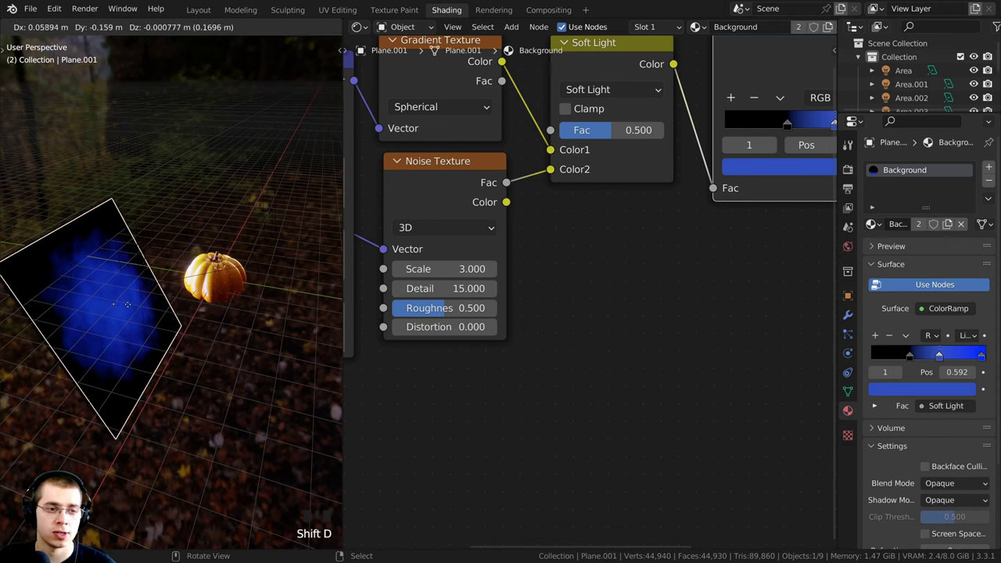
pyautogui.press('y')
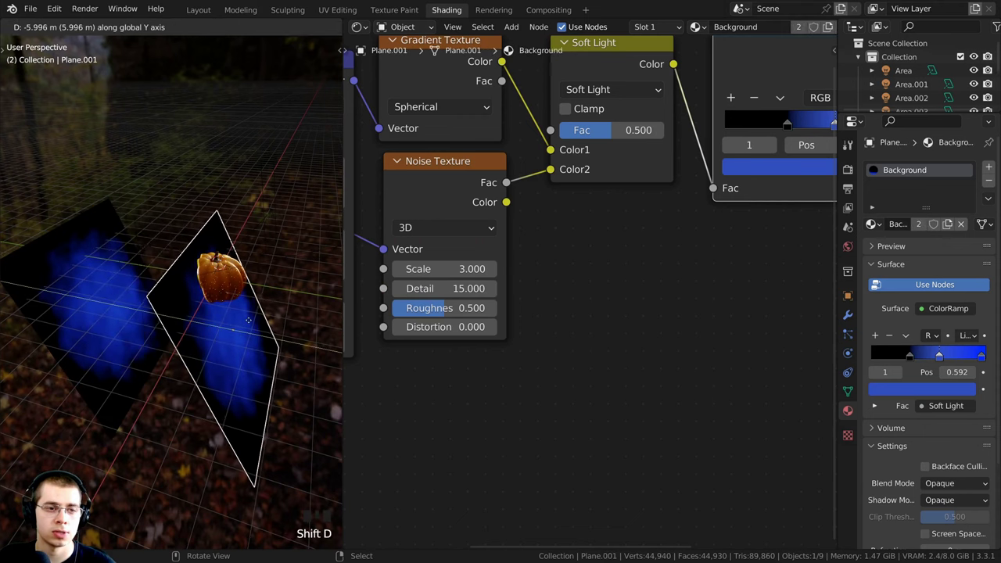
pyautogui.click(234, 318)
# Clear the duplicated plane's rotation so it lies flat as the ground.
pyautogui.moveTo(234, 318); pyautogui.dragTo(237, 315, button='middle')
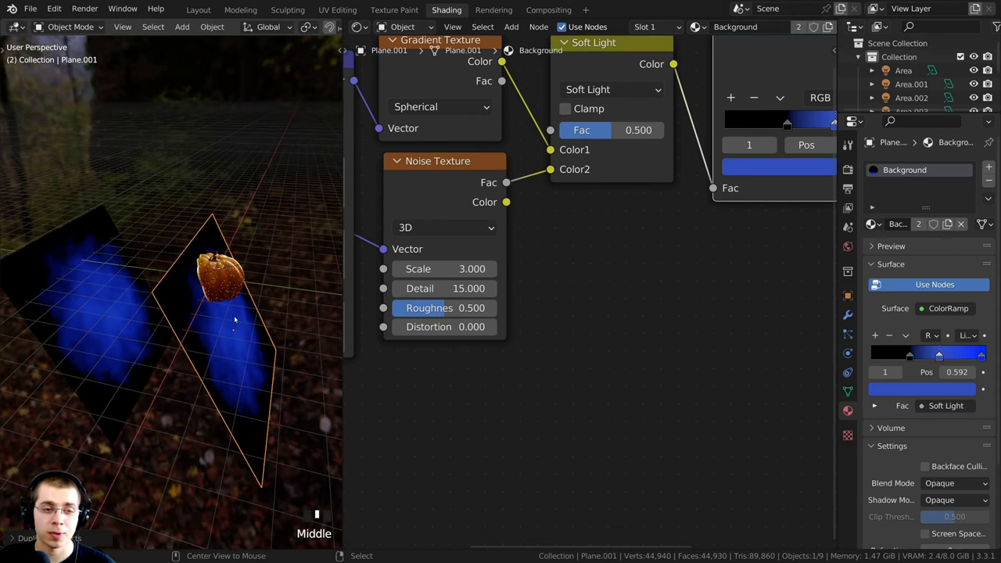
pyautogui.keyDown('alt'); pyautogui.scroll(1, 233, 319); pyautogui.keyUp('alt')
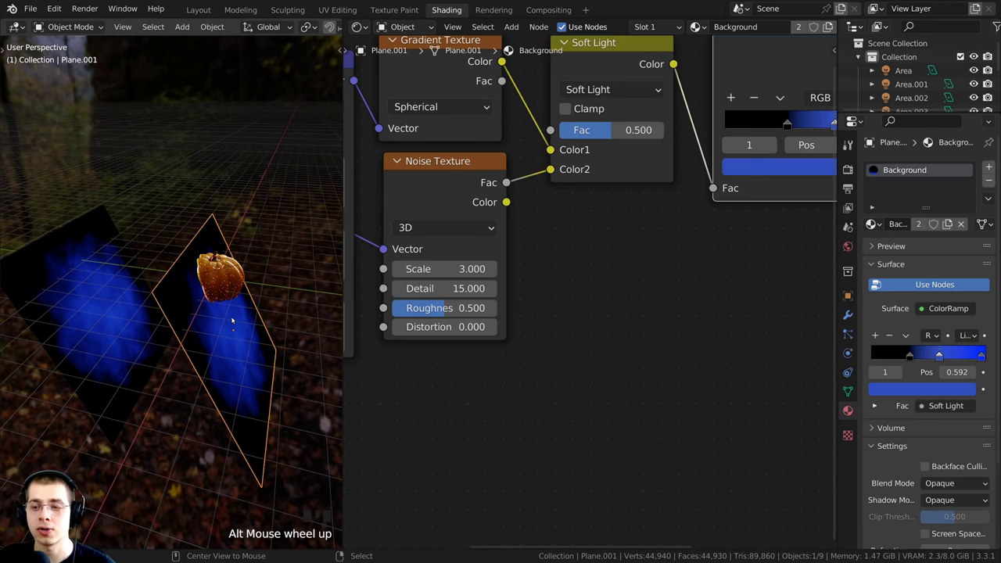
pyautogui.hotkey('alt', 'r')
pyautogui.moveTo(263, 343)
pyautogui.mouseDown(button='middle')
pyautogui.moveTo(286, 270)
pyautogui.moveTo(267, 333)
pyautogui.mouseUp(button='middle')
pyautogui.scroll(2, 266, 333)
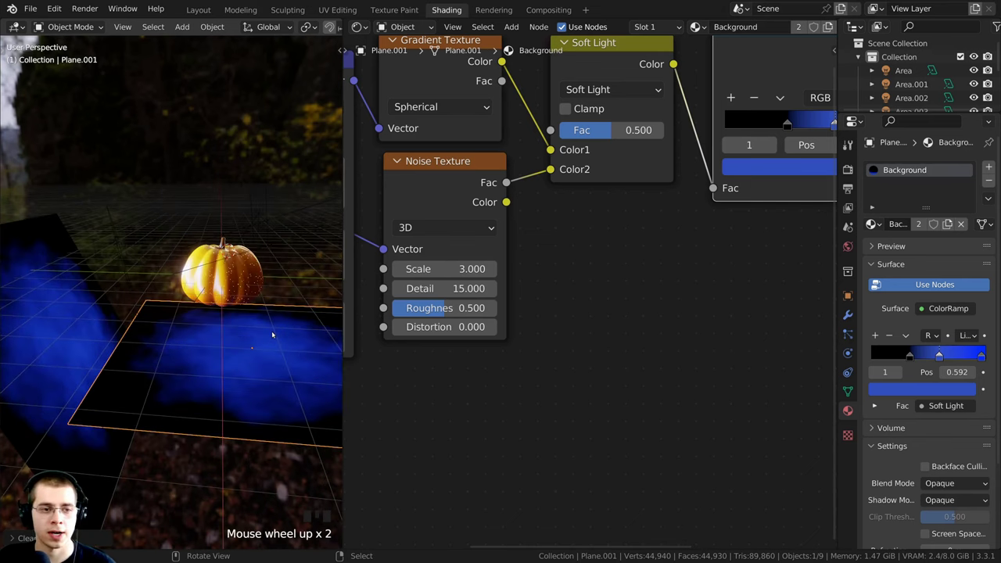
# In front view, raise the ground plane about 1.4 m to the underside of the pumpkin.
pyautogui.press('KP_1')
pyautogui.scroll(3, 220, 331)
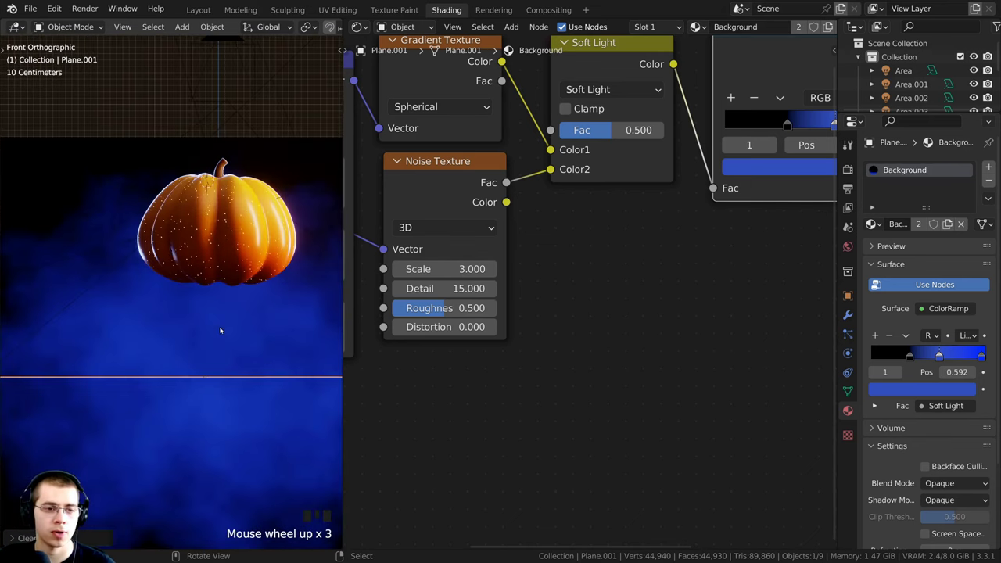
pyautogui.press('g')
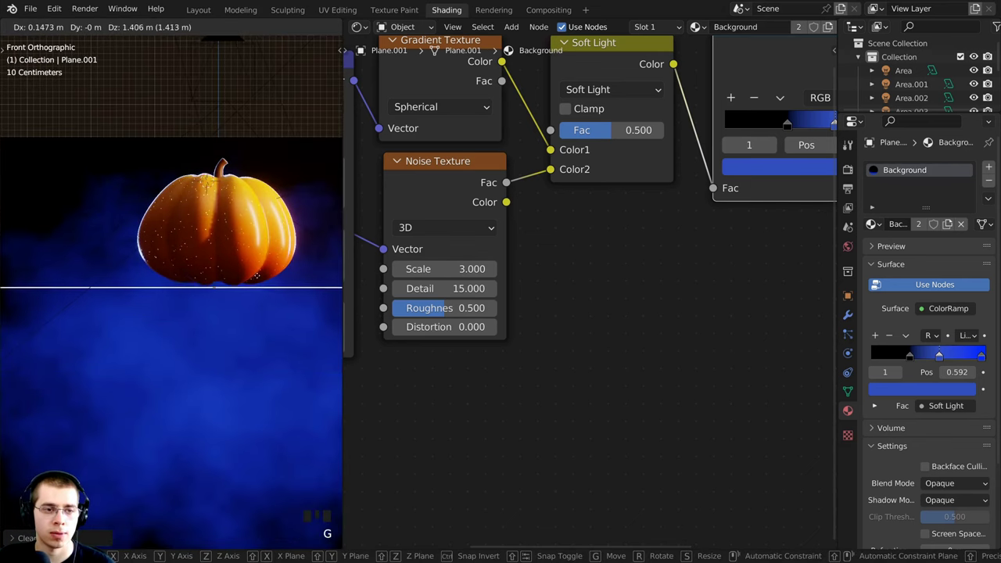
pyautogui.click(261, 273)
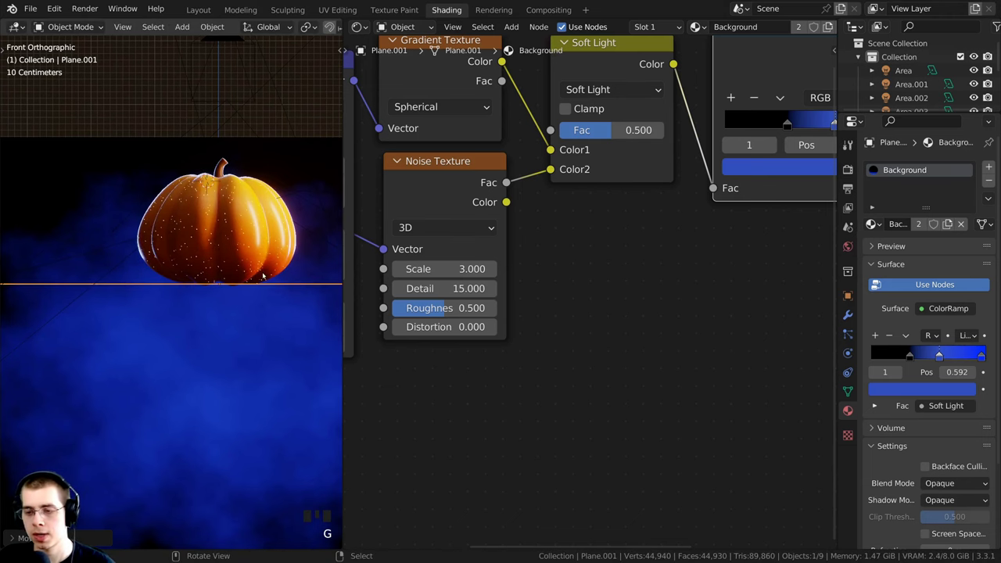
# In top view, center the ground plane around the pumpkin and scale it down slightly.
pyautogui.press('KP_7')
pyautogui.scroll(-2, 195, 332)
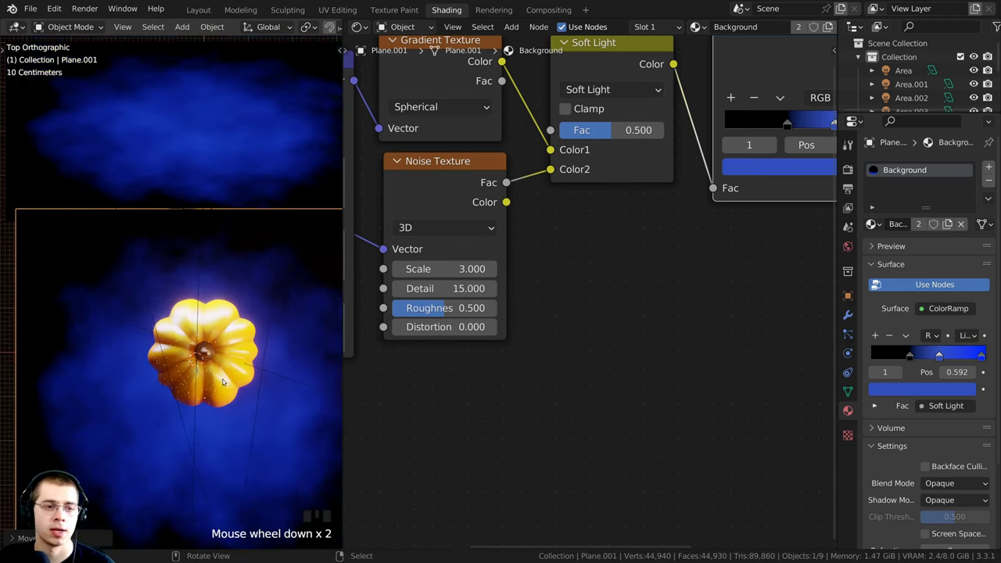
pyautogui.keyDown('shift'); pyautogui.moveTo(196, 332); pyautogui.dragTo(184, 266, button='middle'); pyautogui.keyUp('shift')
pyautogui.press('s')
pyautogui.click(262, 223)
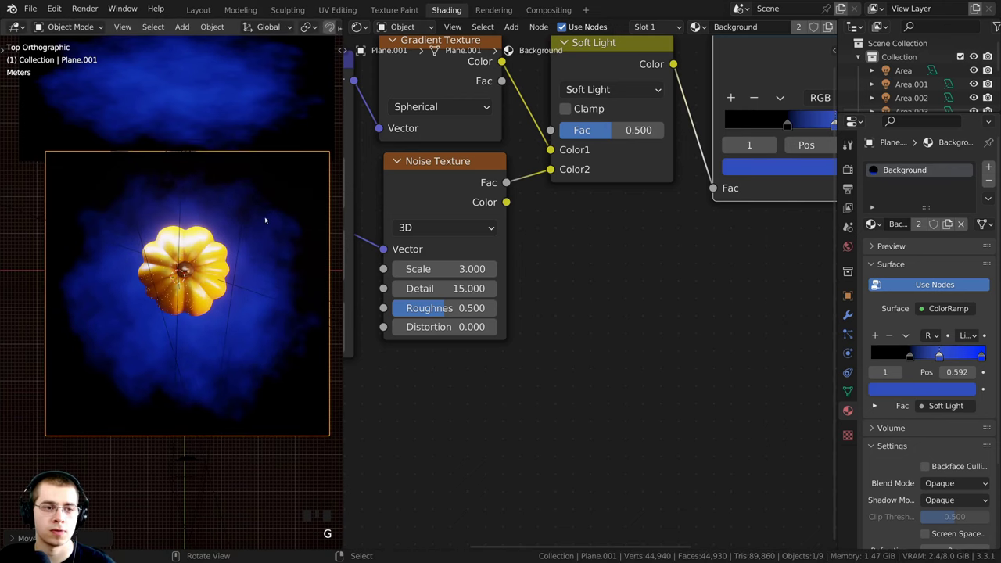
pyautogui.press('KP_0')
pyautogui.press('KP_0')
pyautogui.press('KP_0')
pyautogui.press('KP_0')
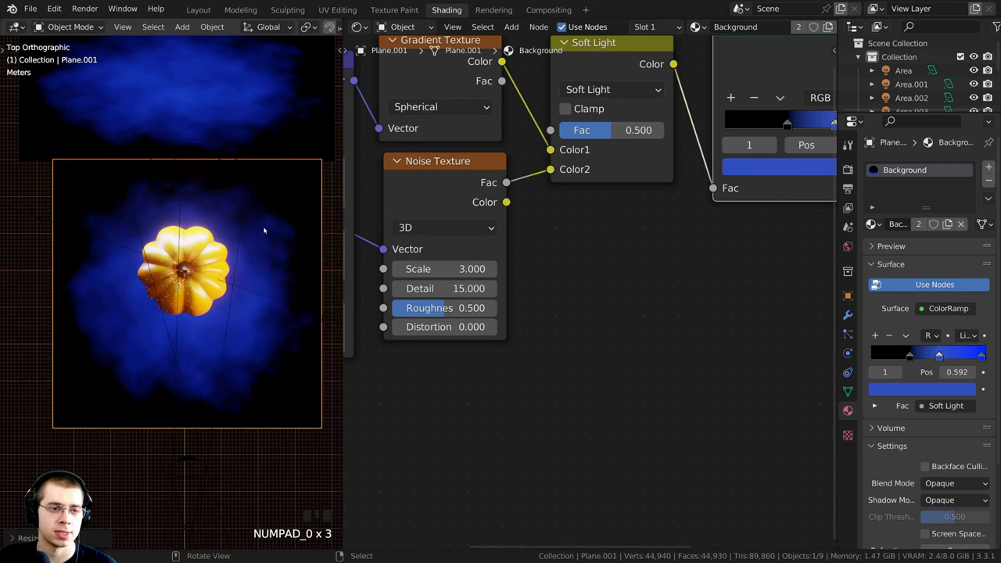
# In camera view, shift the ground plane back along Y and enlarge it by a factor of about 1.1.
pyautogui.press('s')
pyautogui.click(246, 301)
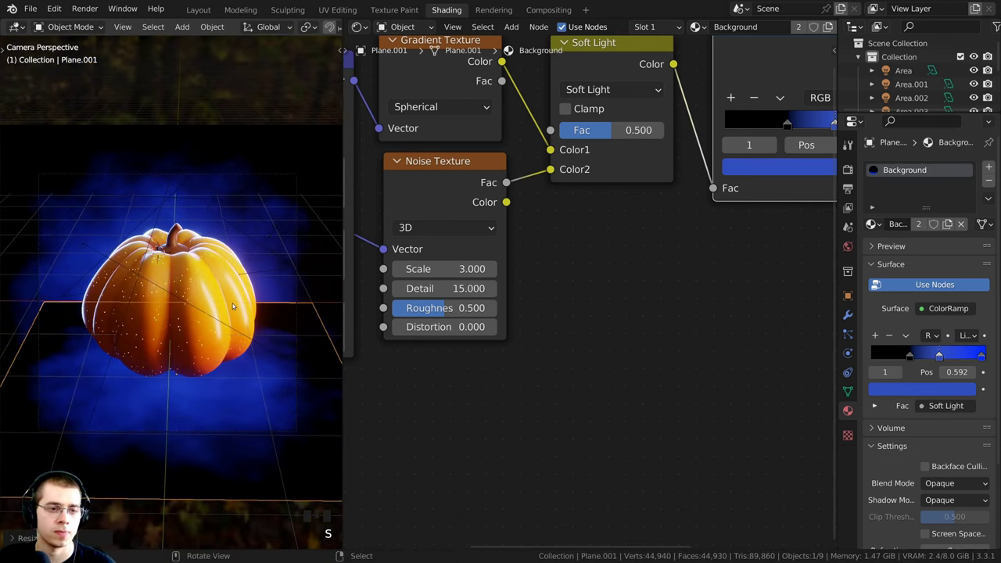
pyautogui.press('g')
pyautogui.press('y')
pyautogui.click(234, 286)
pyautogui.press('s')
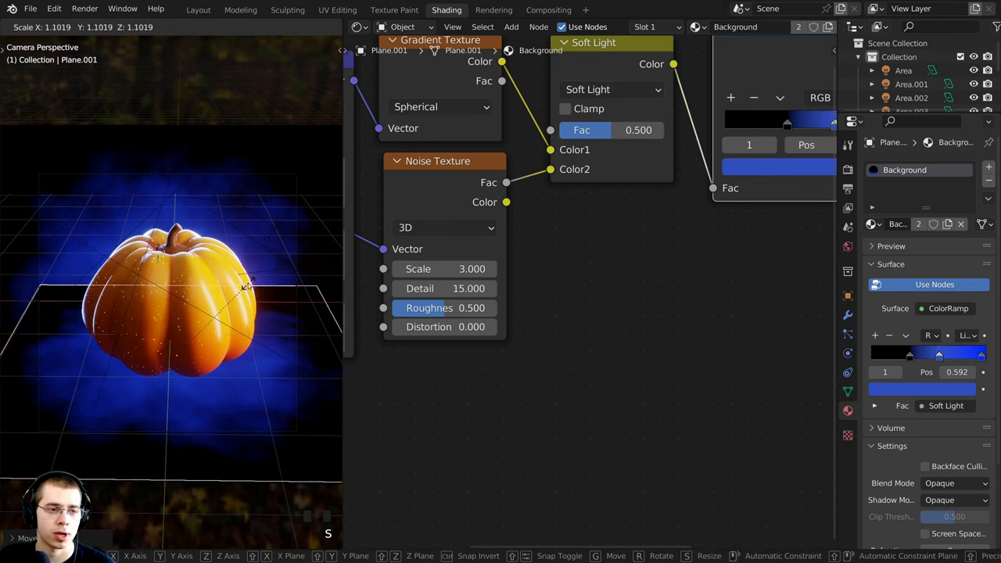
pyautogui.click(243, 287)
pyautogui.press('g')
pyautogui.click(243, 287)
pyautogui.scroll(-3, 238, 344)
pyautogui.scroll(3, 234, 397)
pyautogui.rightClick(234, 398)
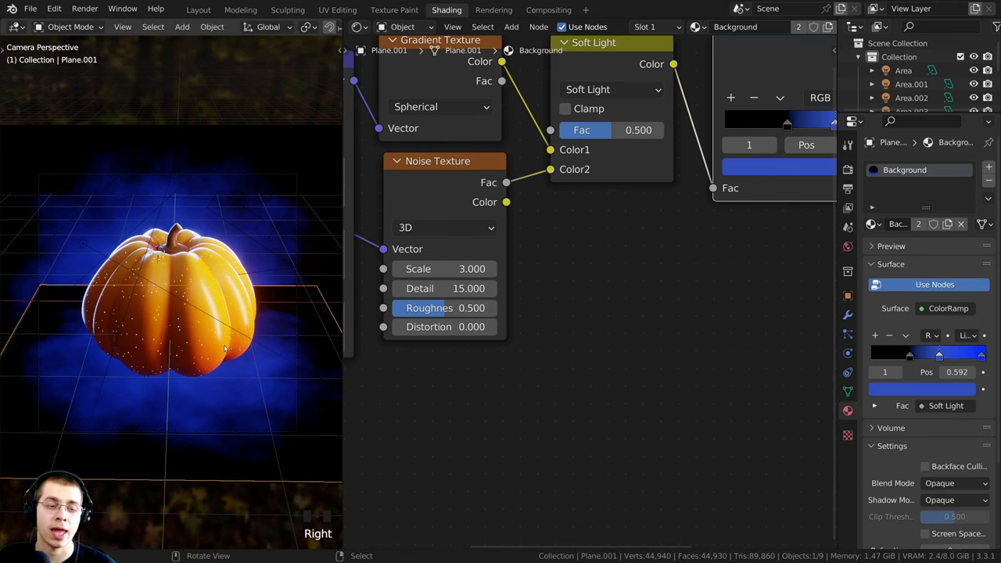
# Move the ground plane farther back toward the backdrop and adjust its scale to span the lower camera frame.
pyautogui.scroll(-2, 692, 484)
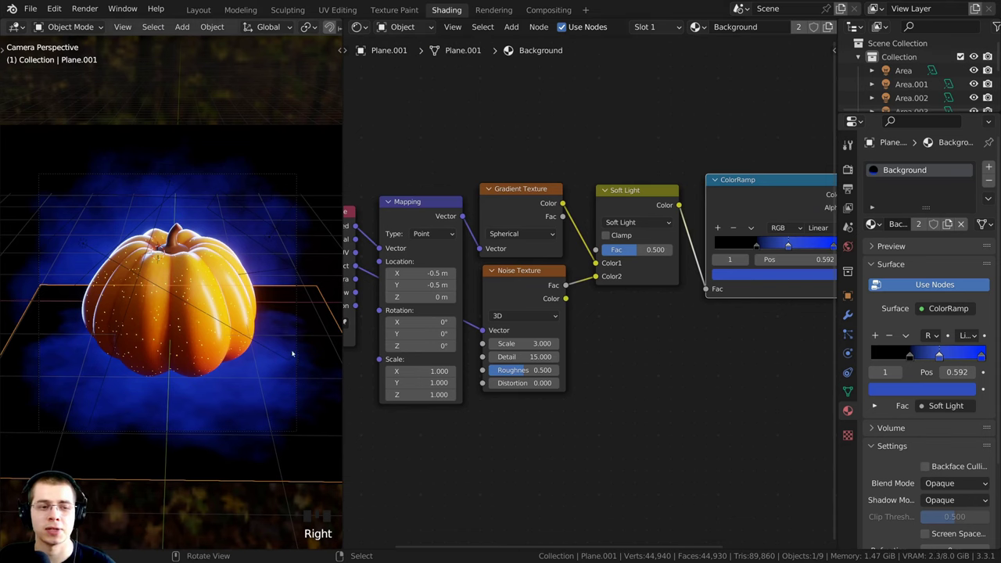
pyautogui.press('s')
pyautogui.press('g')
pyautogui.press('g')
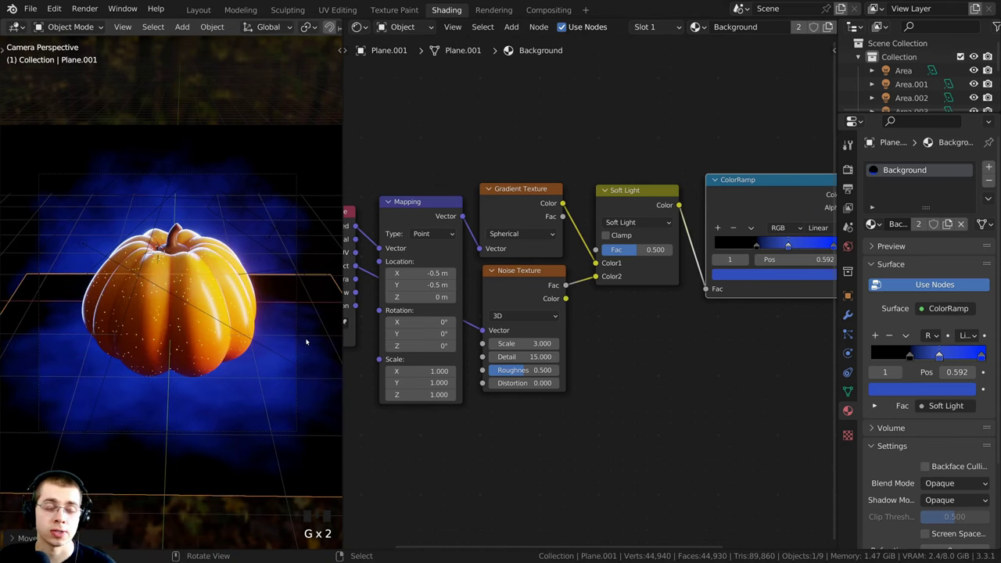
pyautogui.press('s')
pyautogui.click(292, 316)
# Give the ground plane its own copy of the Background material and name it Ground.
pyautogui.scroll(-3, 532, 336)
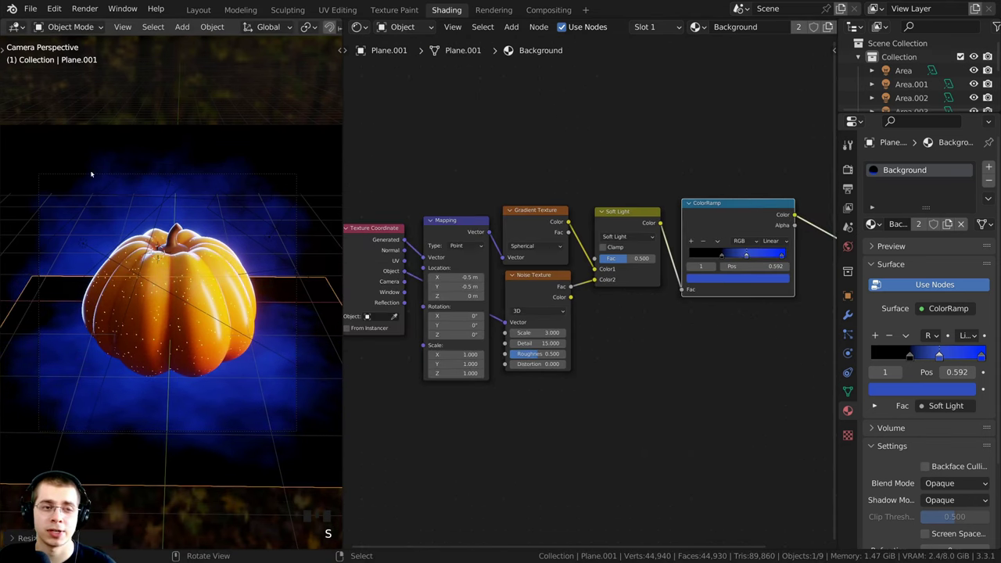
pyautogui.moveTo(611, 195); pyautogui.dragTo(583, 215, button='middle')
pyautogui.scroll(1, 582, 216)
pyautogui.scroll(-2, 757, 33)
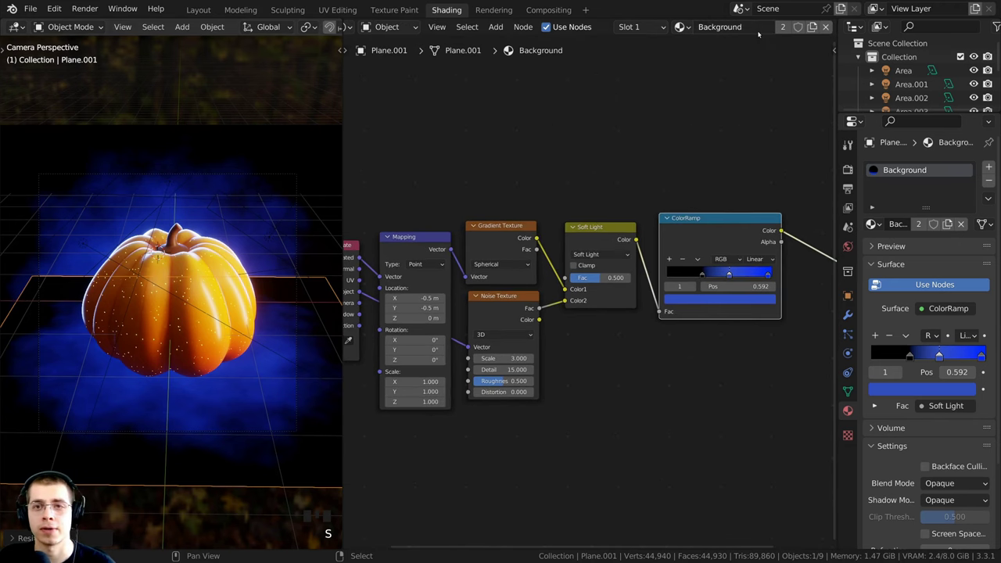
pyautogui.scroll(-2, 766, 27)
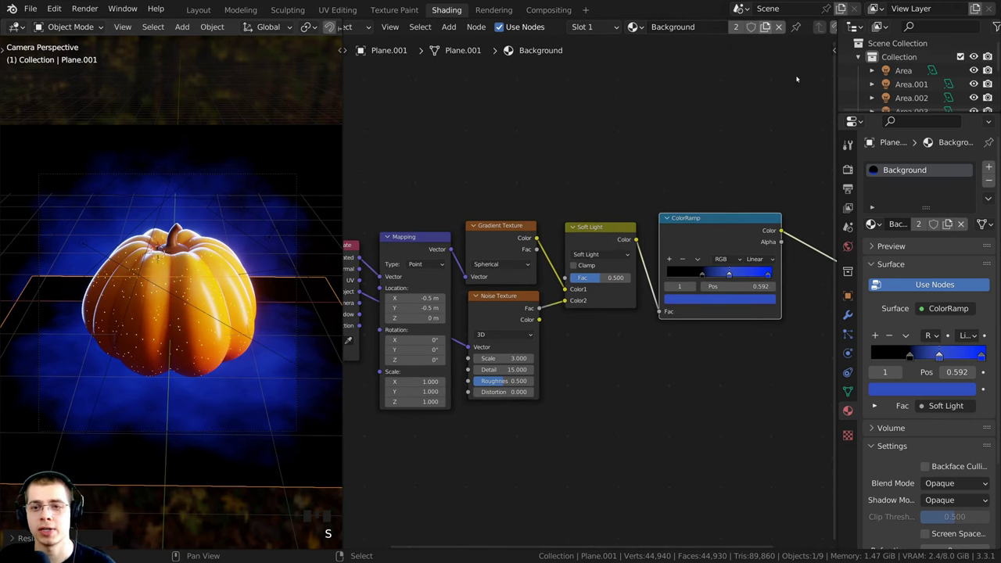
pyautogui.moveTo(836, 217); pyautogui.dragTo(766, 219)
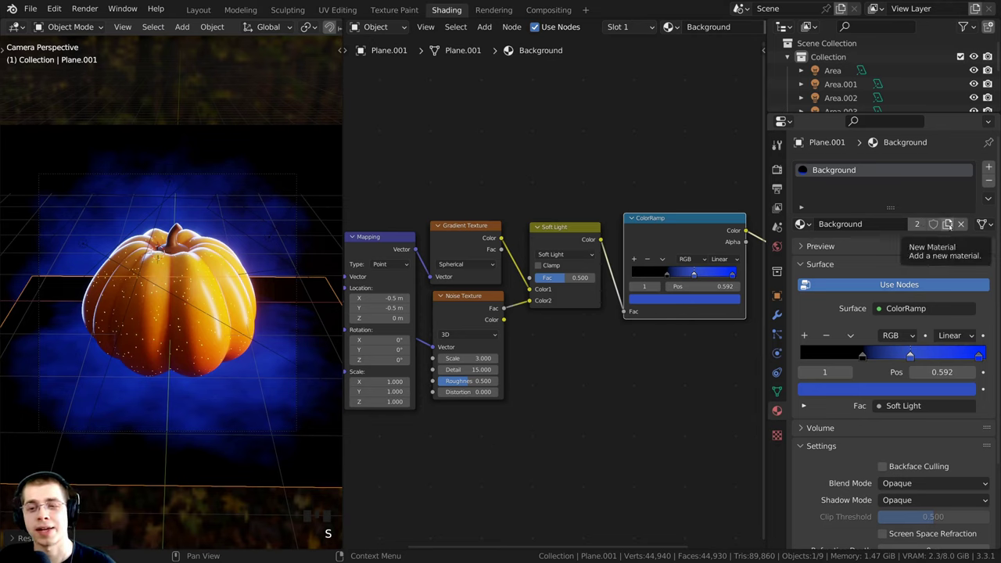
pyautogui.click(948, 225)
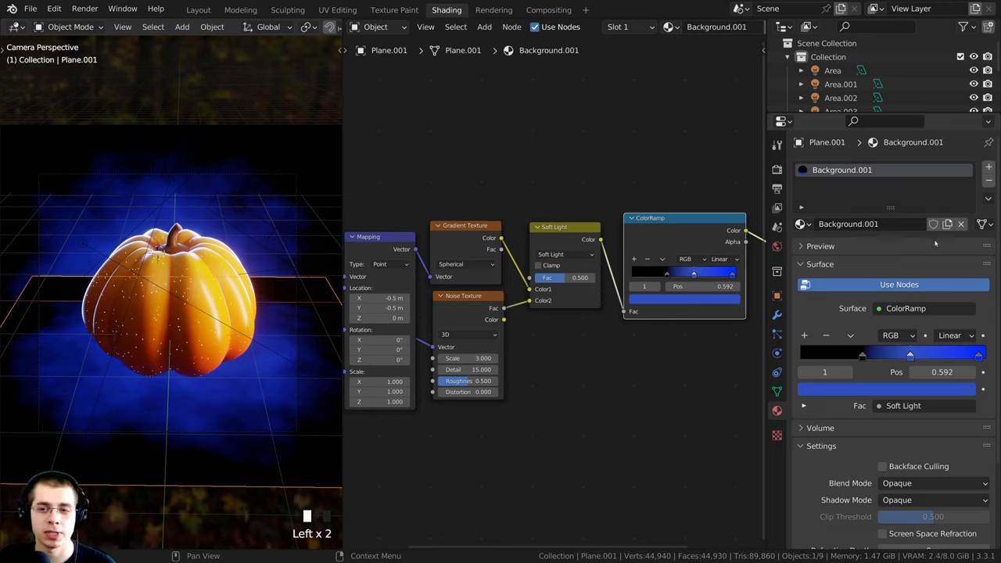
pyautogui.doubleClick(868, 225)
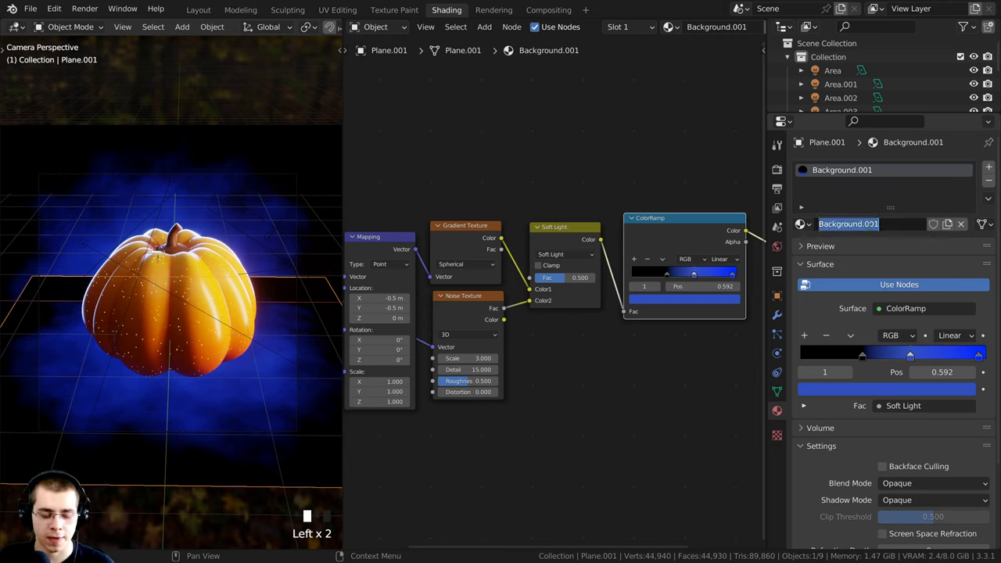
pyautogui.write('Ground')
pyautogui.click(868, 227)
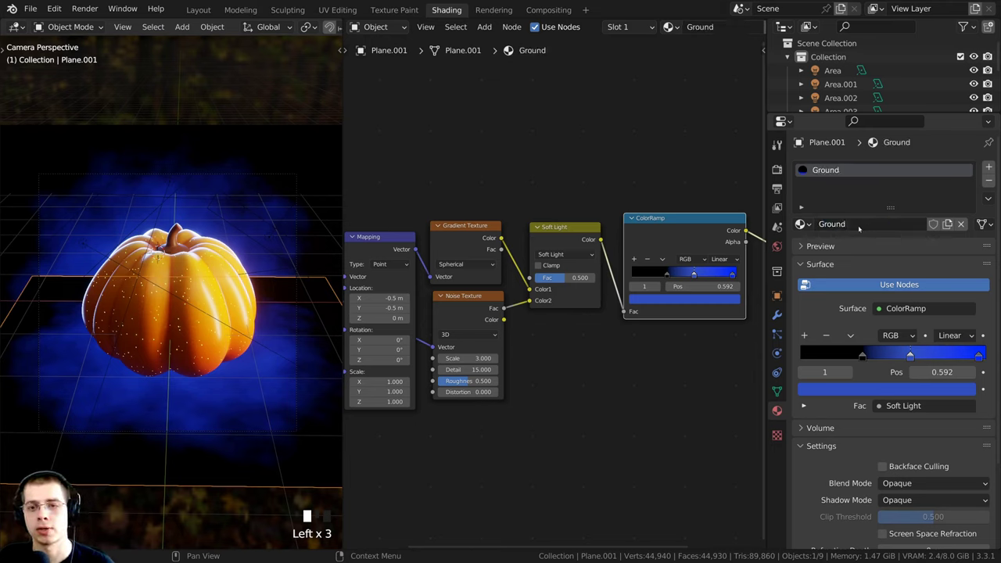
# Save the current Blender file.
pyautogui.scroll(-2, 554, 291)
pyautogui.moveTo(555, 292); pyautogui.dragTo(562, 293, button='middle')
pyautogui.hotkey('ctrl', 's')
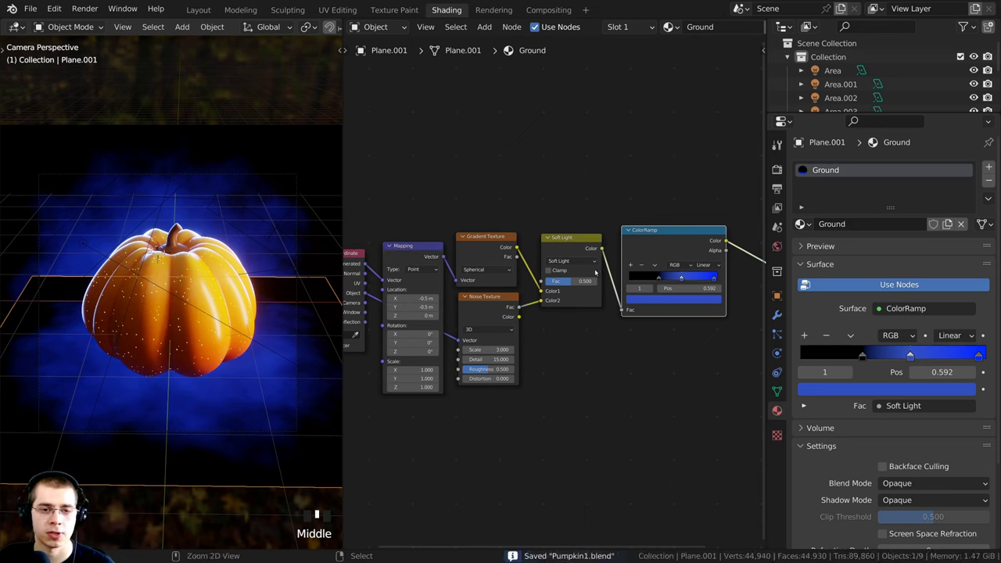
# Delete the Noise Texture node from the Ground material.
pyautogui.scroll(1, 479, 308)
pyautogui.moveTo(479, 308); pyautogui.dragTo(531, 302, button='middle')
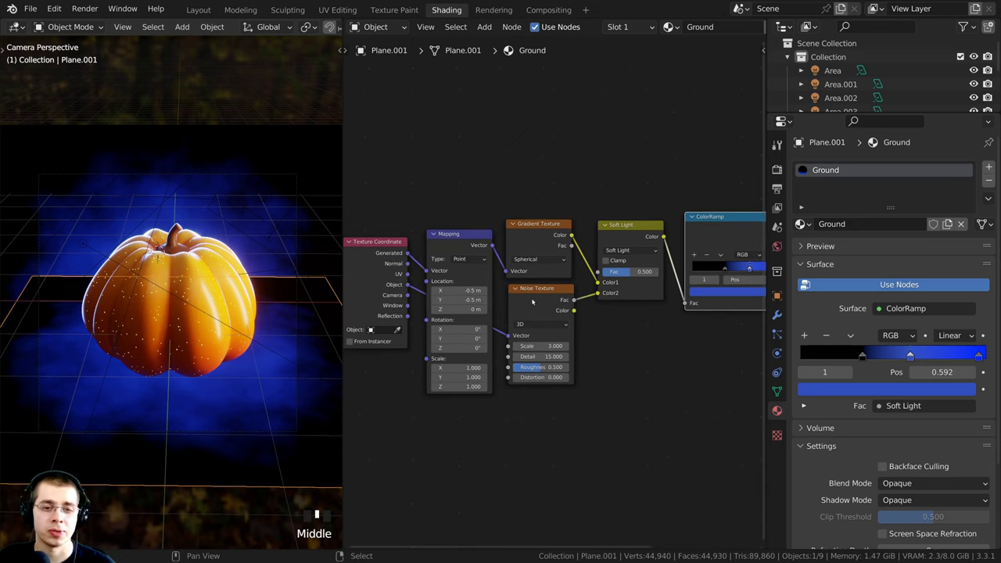
pyautogui.click(532, 302)
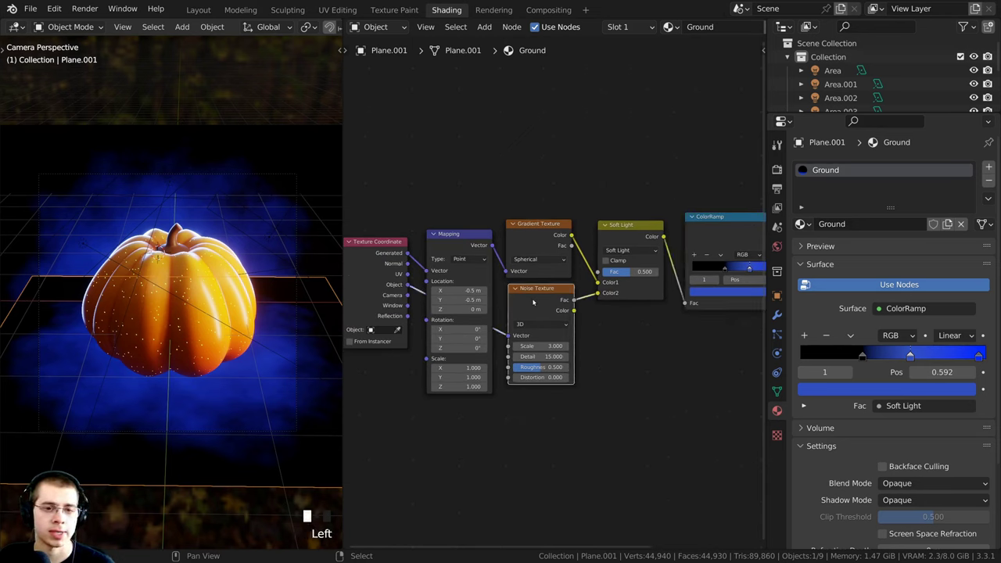
pyautogui.press('x')
# Delete the Soft Light and ColorRamp nodes from the Ground material.
pyautogui.moveTo(551, 292); pyautogui.dragTo(466, 314, button='middle')
pyautogui.scroll(1, 466, 313)
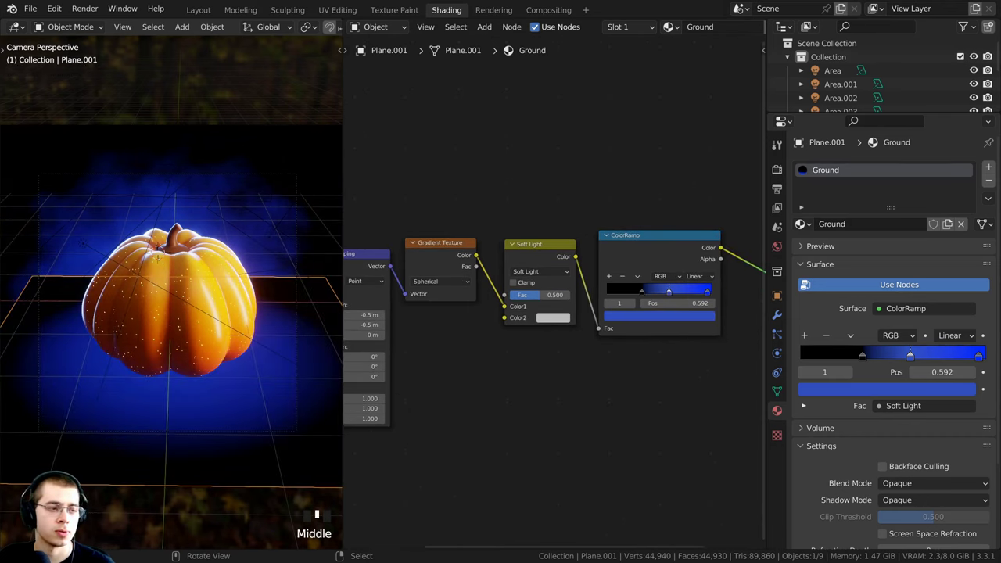
pyautogui.scroll(1, 553, 251)
pyautogui.click(556, 250)
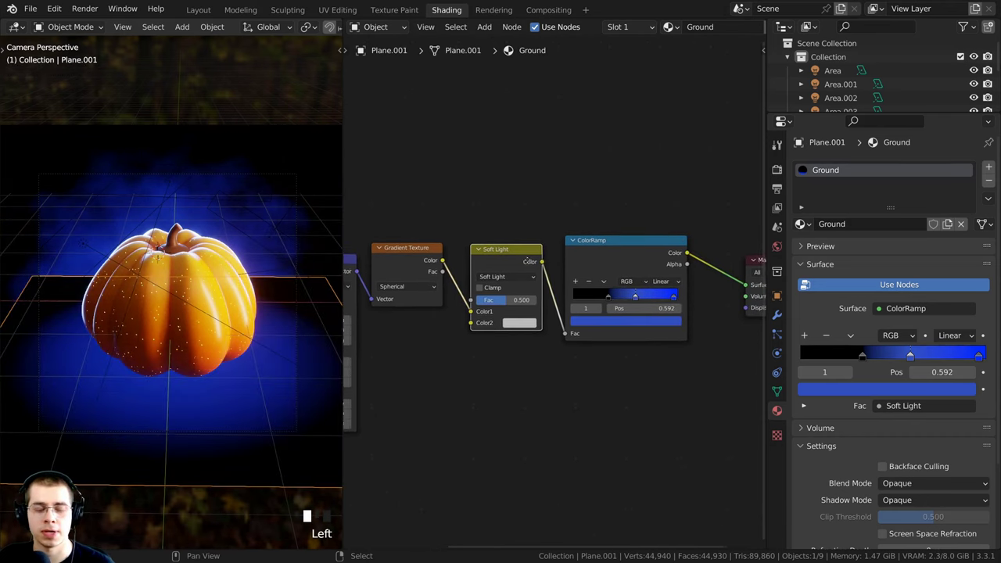
pyautogui.press('x')
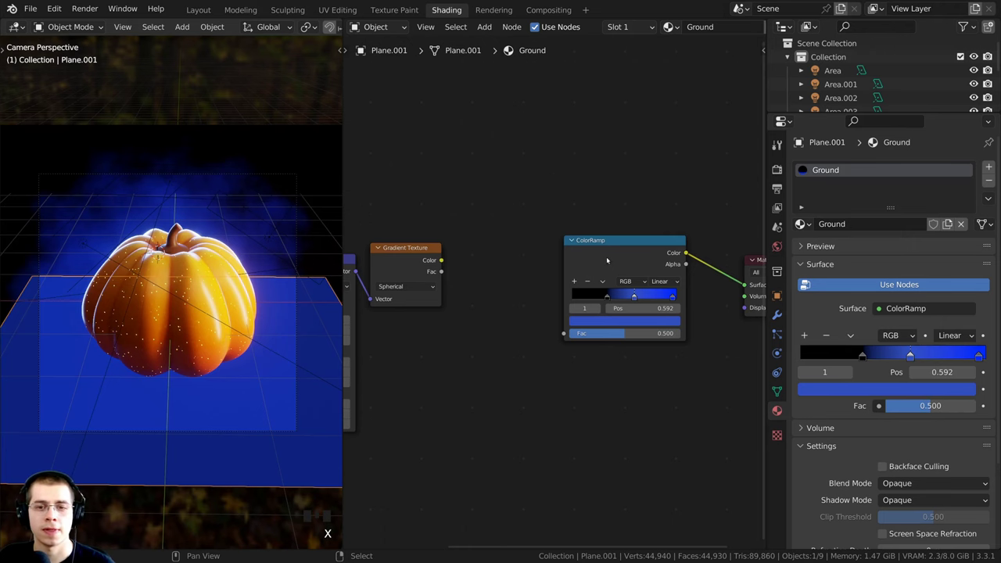
pyautogui.click(606, 260)
pyautogui.scroll(-3, 637, 283)
pyautogui.press('x')
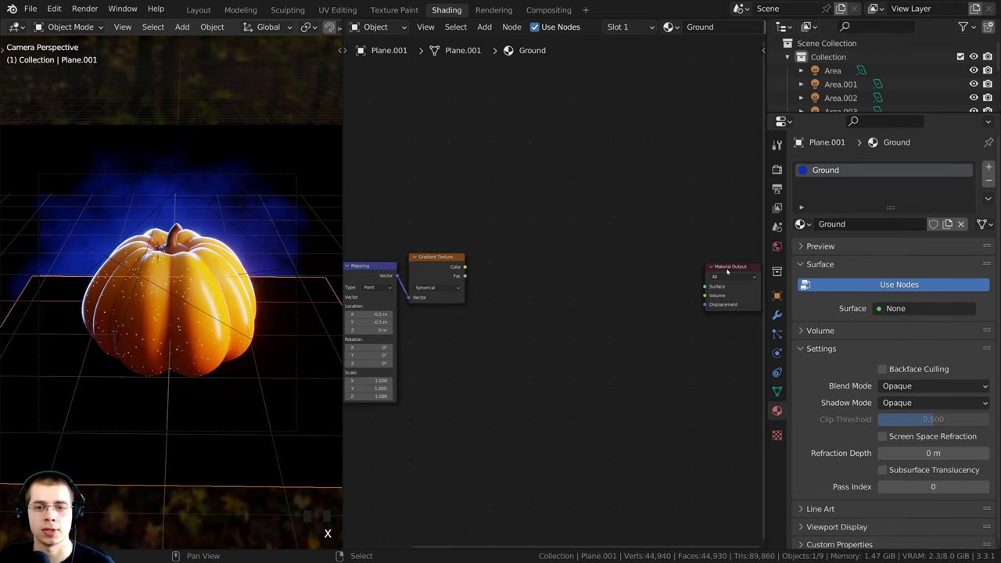
# Move the Material Output node closer to the Gradient Texture and nudge the Gradient Texture node slightly.
pyautogui.moveTo(726, 273); pyautogui.dragTo(590, 261)
pyautogui.scroll(2, 209, 368)
pyautogui.keyDown('shift'); pyautogui.moveTo(211, 369); pyautogui.dragTo(206, 308, button='middle'); pyautogui.keyUp('shift')
pyautogui.scroll(3, 393, 303)
pyautogui.keyDown('shift'); pyautogui.moveTo(403, 282); pyautogui.dragTo(487, 297, button='middle'); pyautogui.keyUp('shift')
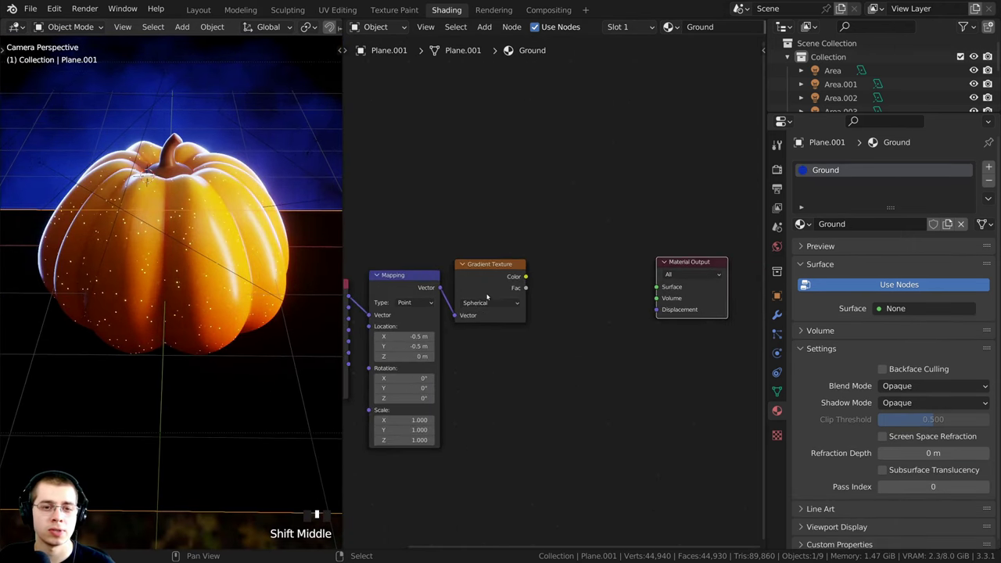
pyautogui.moveTo(499, 285); pyautogui.dragTo(505, 288)
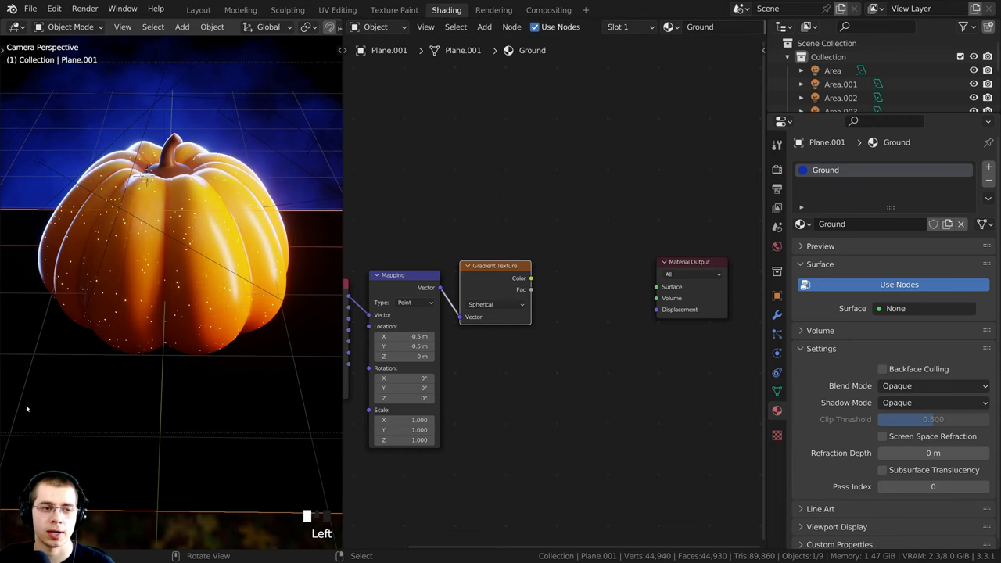
# Add a Transparent BSDF node below the Gradient Texture and connect it to the Material Output's Surface input.
pyautogui.scroll(-2, 270, 312)
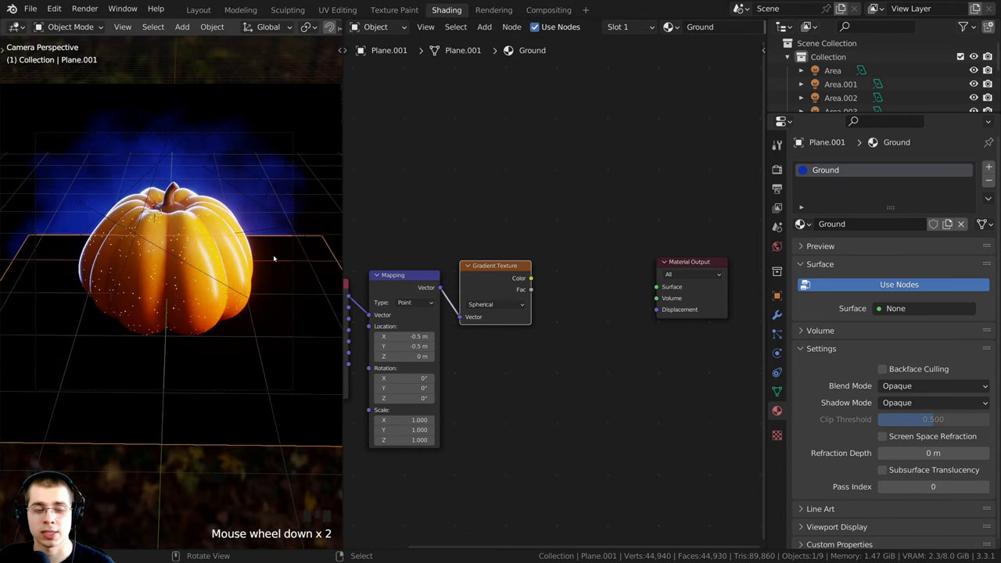
pyautogui.scroll(1, 451, 267)
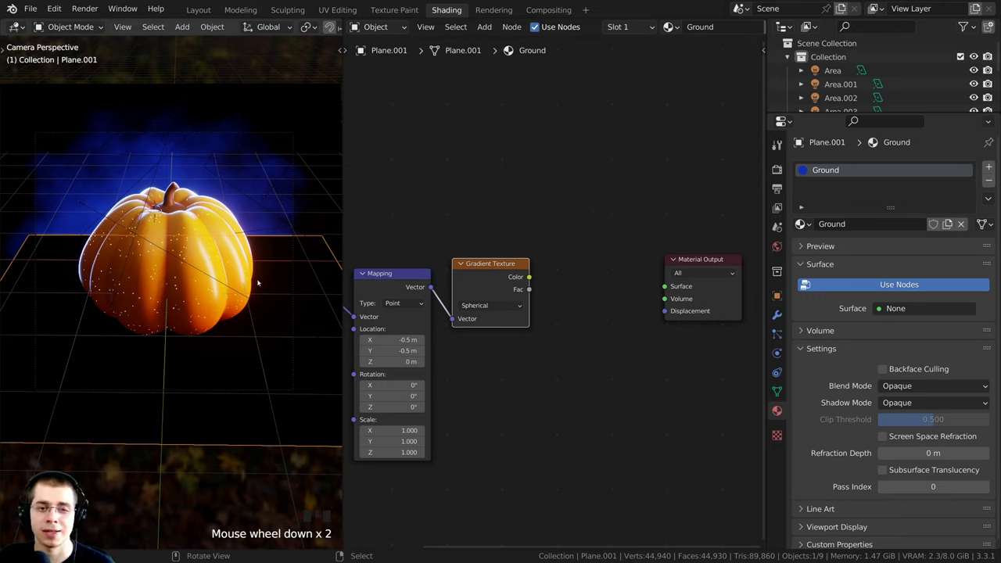
pyautogui.scroll(1, 517, 264)
pyautogui.moveTo(586, 248); pyautogui.dragTo(544, 222, button='middle')
pyautogui.scroll(-1, 569, 237)
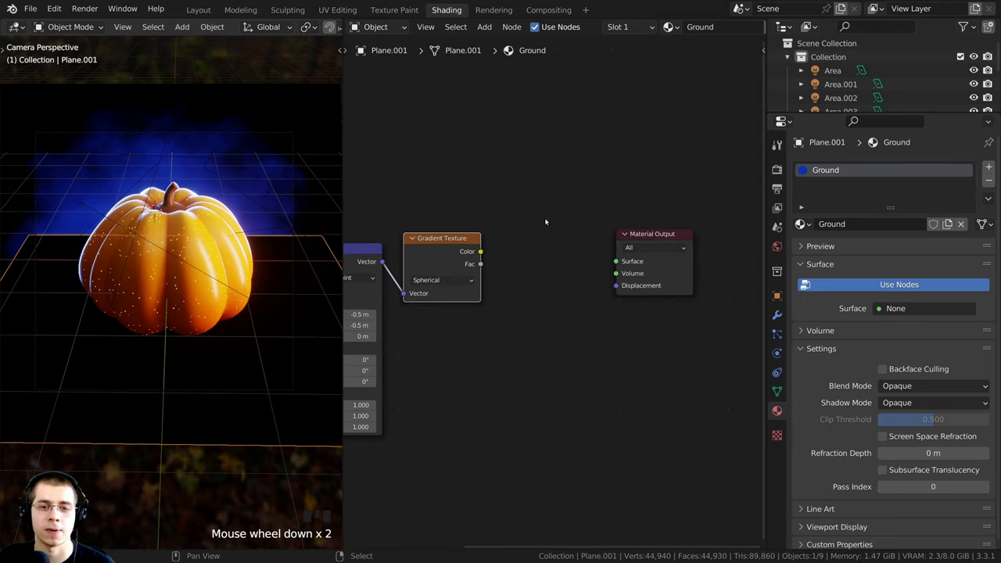
pyautogui.hotkey('shift', 'a')
pyautogui.click(474, 181)
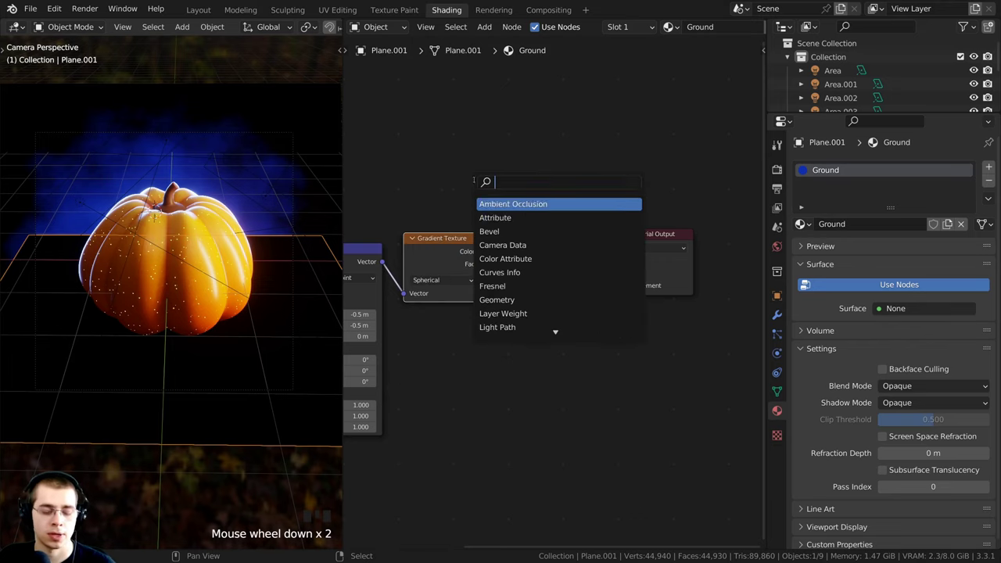
pyautogui.write('tra')
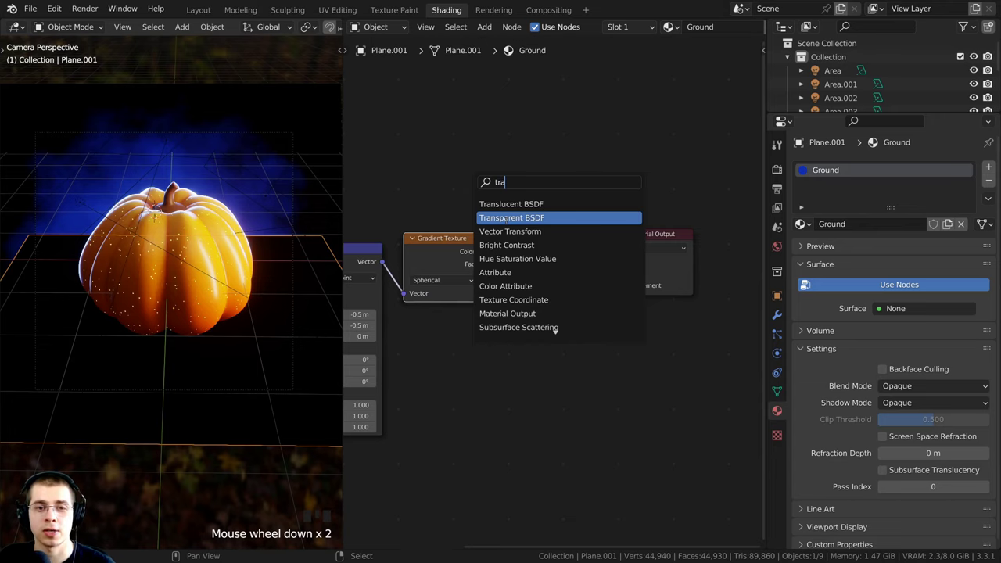
pyautogui.click(507, 218)
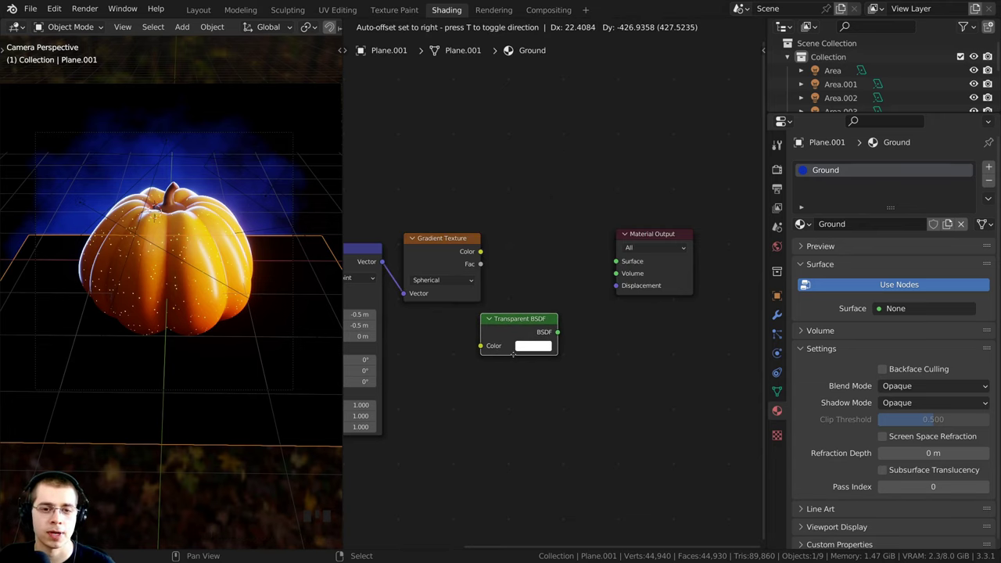
pyautogui.click(513, 354)
pyautogui.moveTo(540, 331); pyautogui.dragTo(506, 314, button='middle')
pyautogui.moveTo(525, 313); pyautogui.dragTo(594, 244)
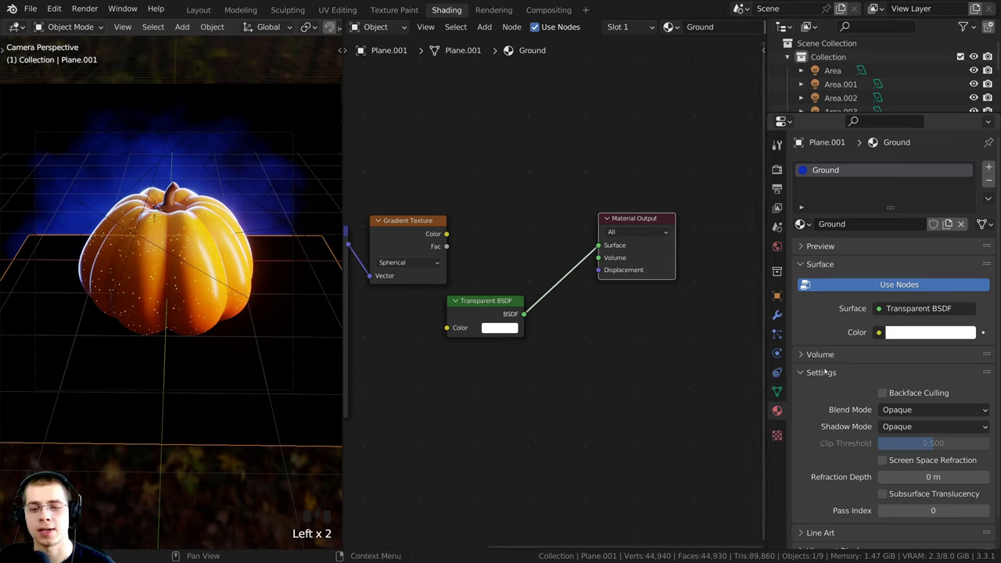
# Set the Ground material's Blend Mode and Shadow Mode to Alpha Hashed and check the transparent plane around the pumpkin.
pyautogui.click(890, 415)
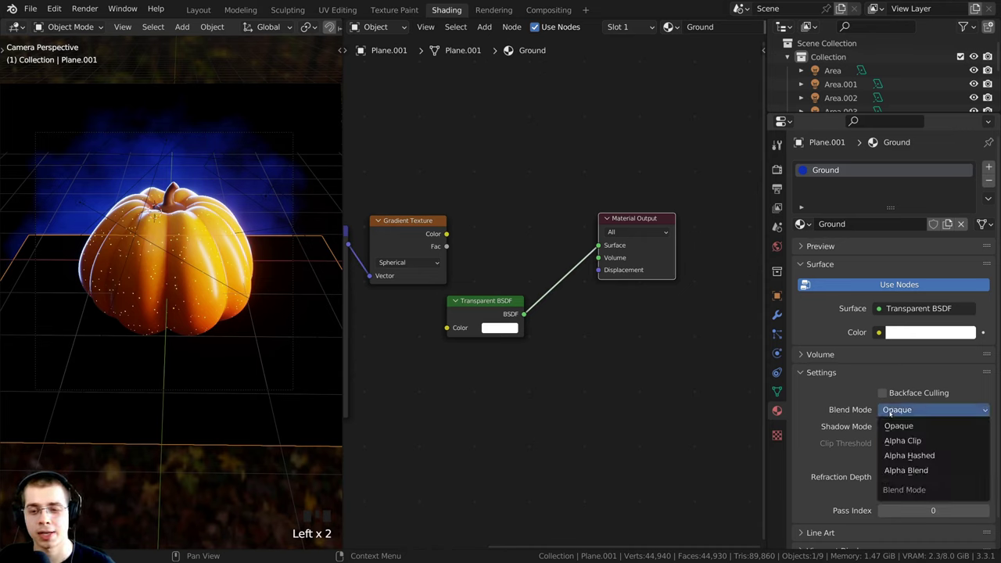
pyautogui.click(896, 457)
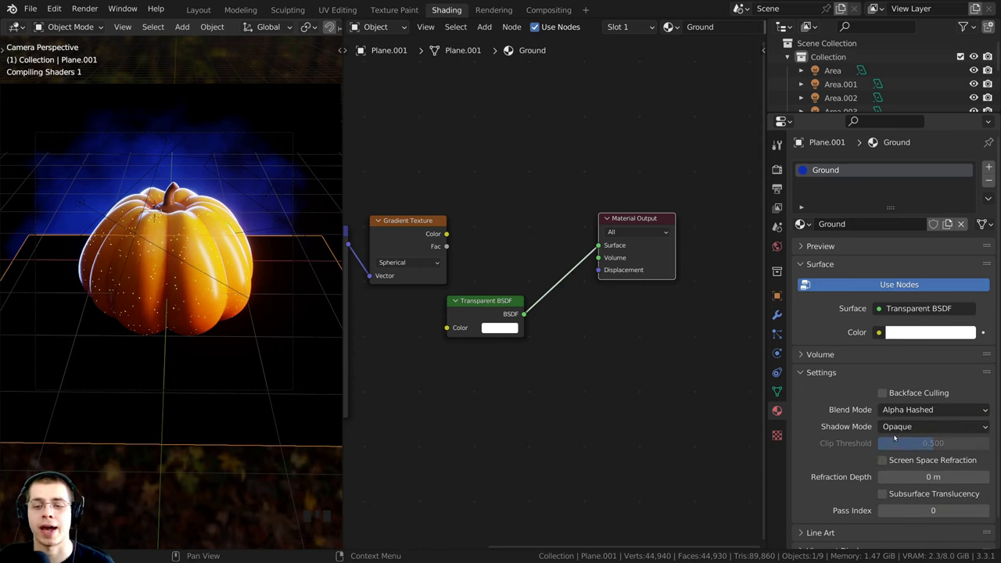
pyautogui.click(898, 426)
pyautogui.click(908, 487)
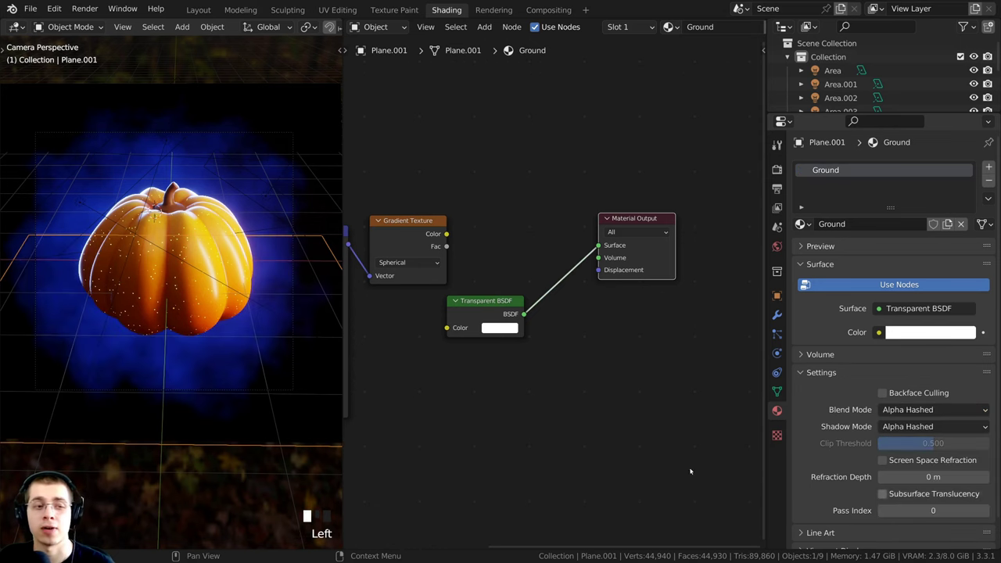
pyautogui.moveTo(65, 344); pyautogui.dragTo(195, 328, button='middle')
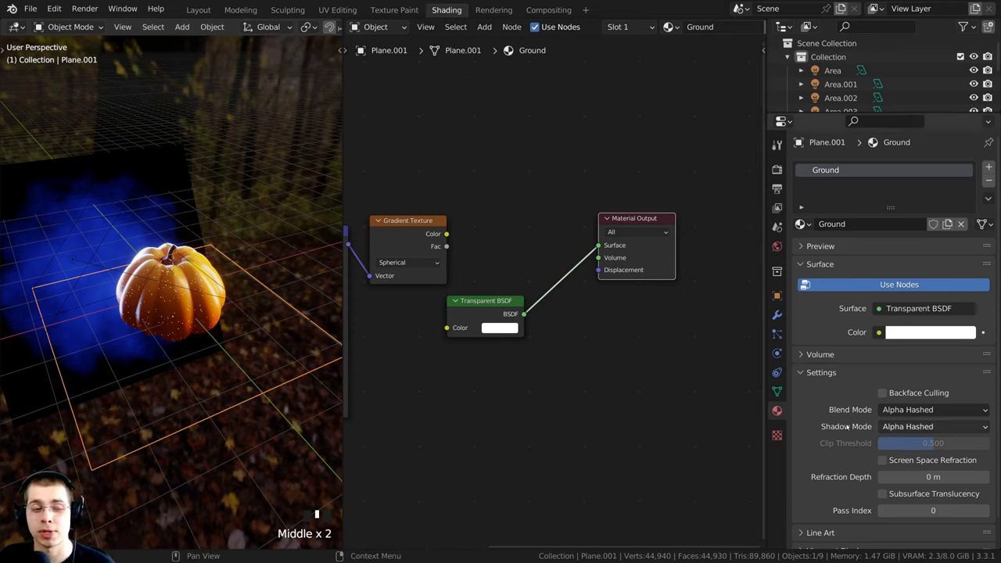
pyautogui.moveTo(281, 438); pyautogui.dragTo(232, 297, button='middle')
pyautogui.press('KP_0')
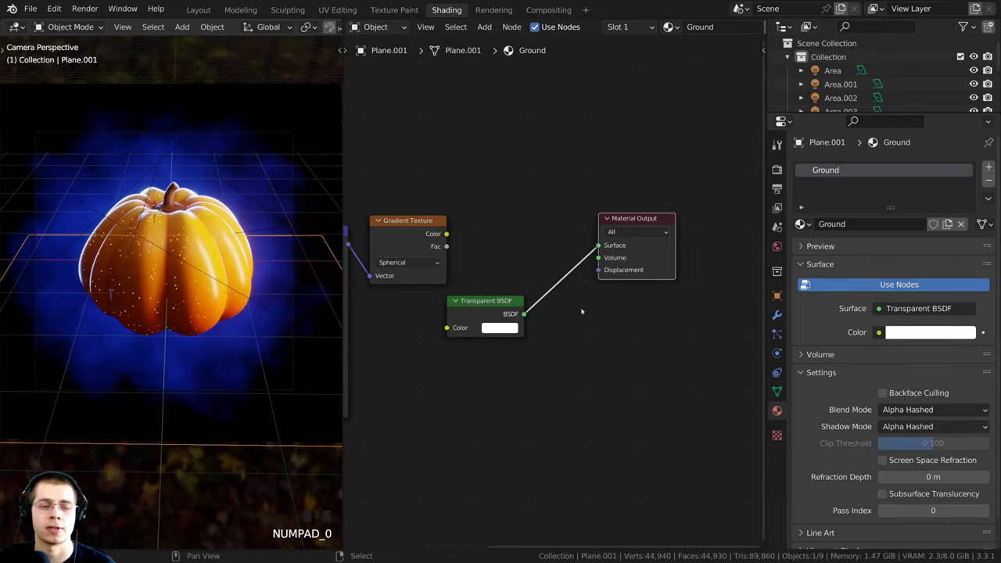
# Add an RGB node below the Transparent BSDF and set its color to black.
pyautogui.moveTo(449, 248); pyautogui.dragTo(504, 231, button='middle')
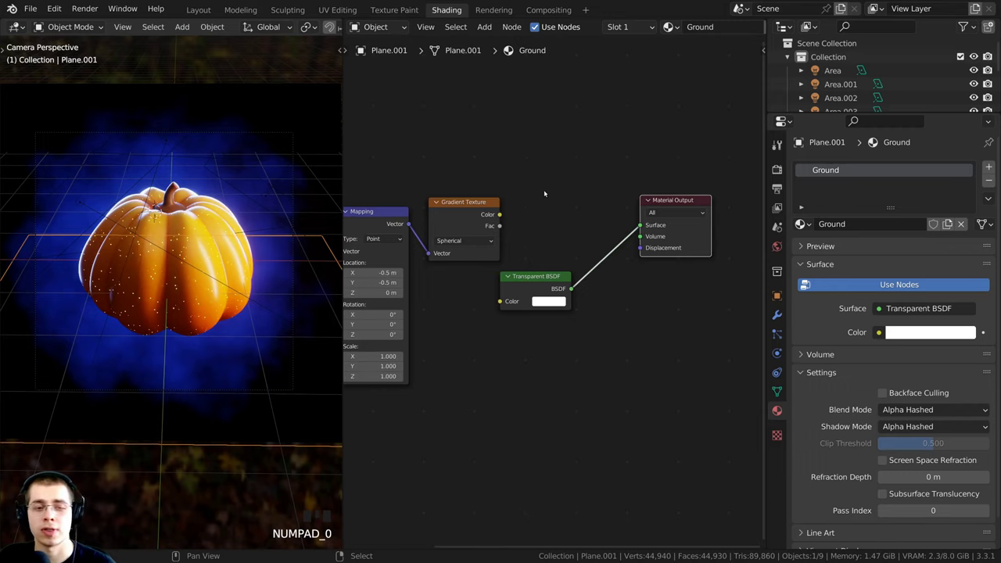
pyautogui.moveTo(530, 188); pyautogui.dragTo(524, 190, button='middle')
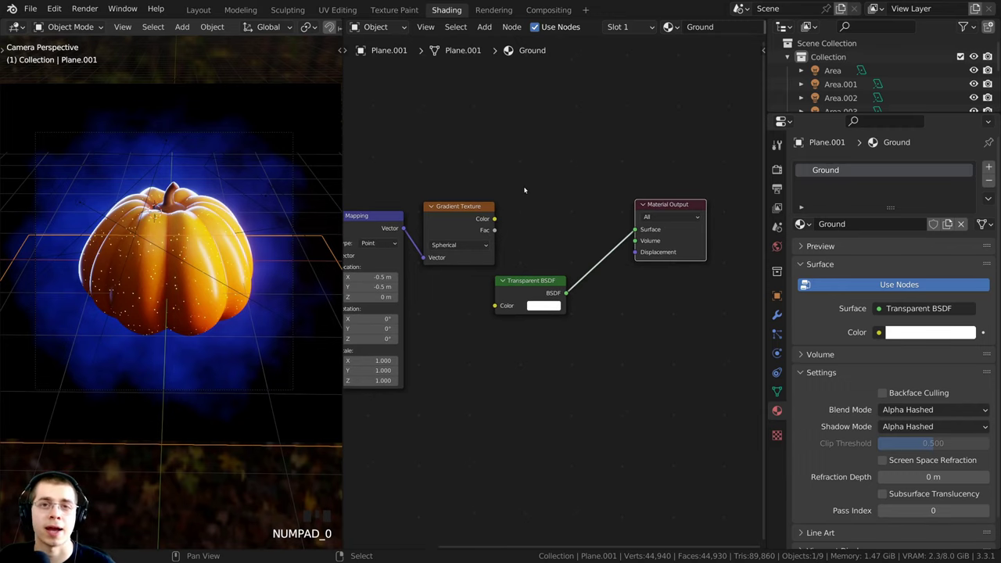
pyautogui.hotkey('shift', 'a')
pyautogui.click(524, 188)
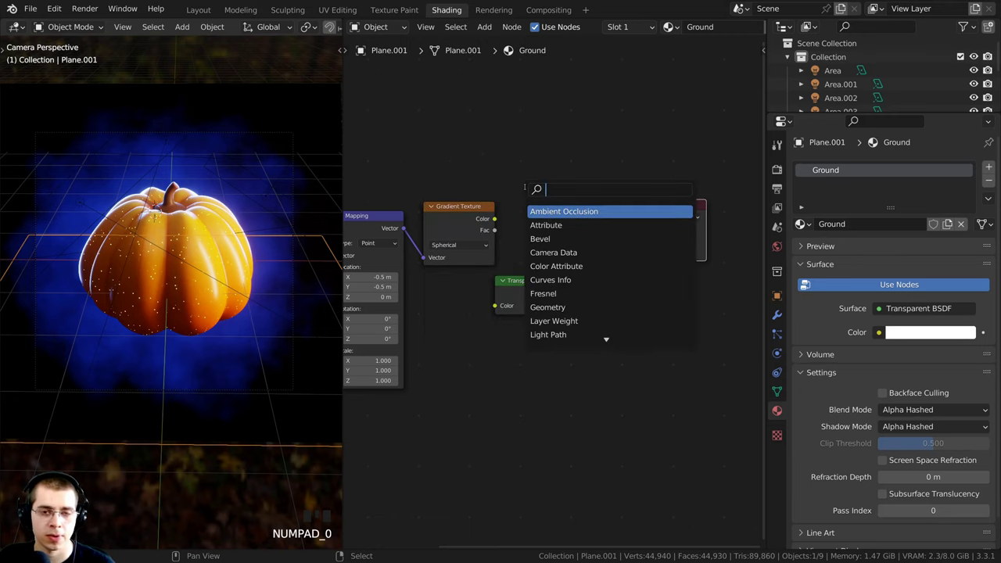
pyautogui.write('rgb')
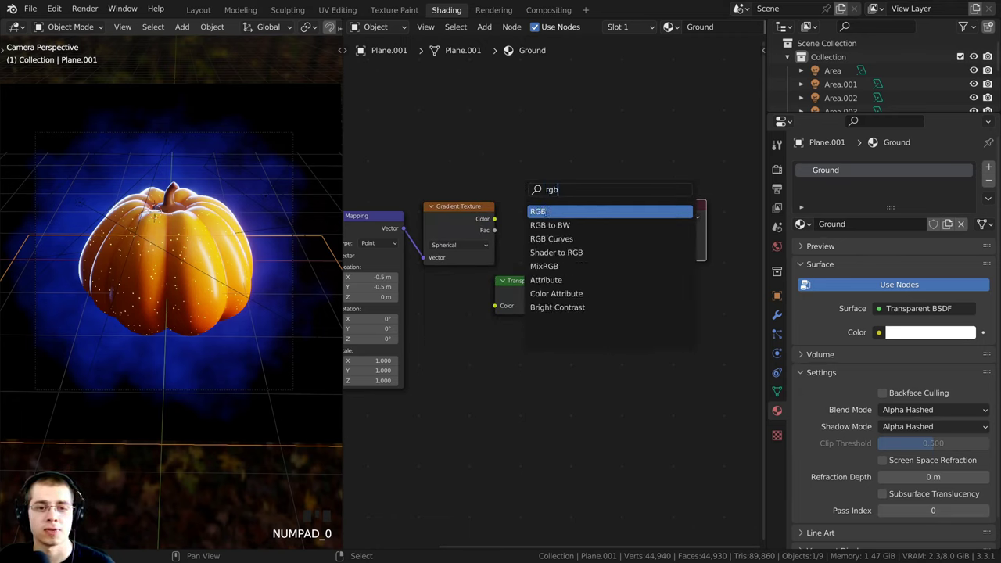
pyautogui.press('Return')
pyautogui.click(517, 358)
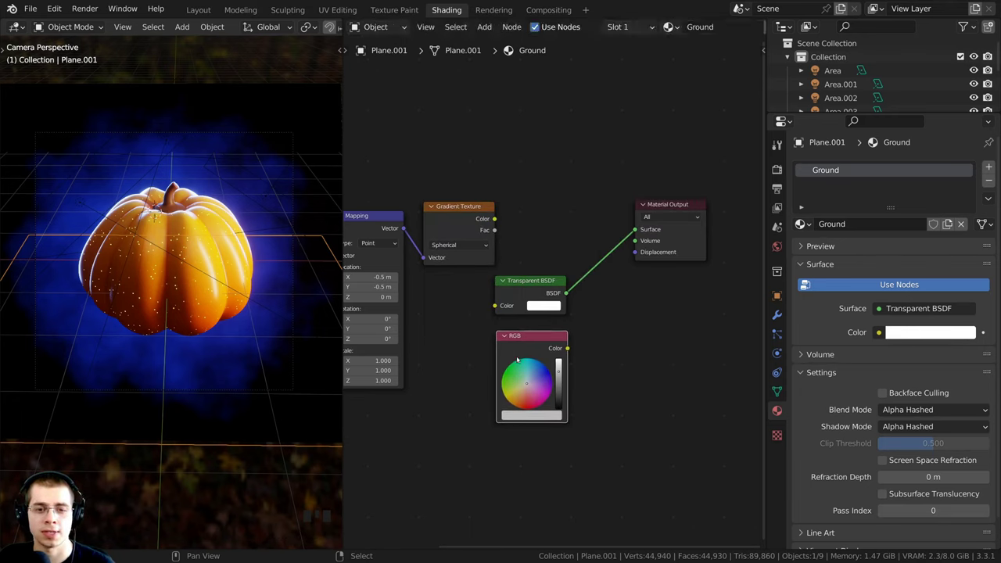
pyautogui.scroll(2, 517, 358)
pyautogui.moveTo(554, 302); pyautogui.dragTo(554, 372)
pyautogui.scroll(-2, 546, 294)
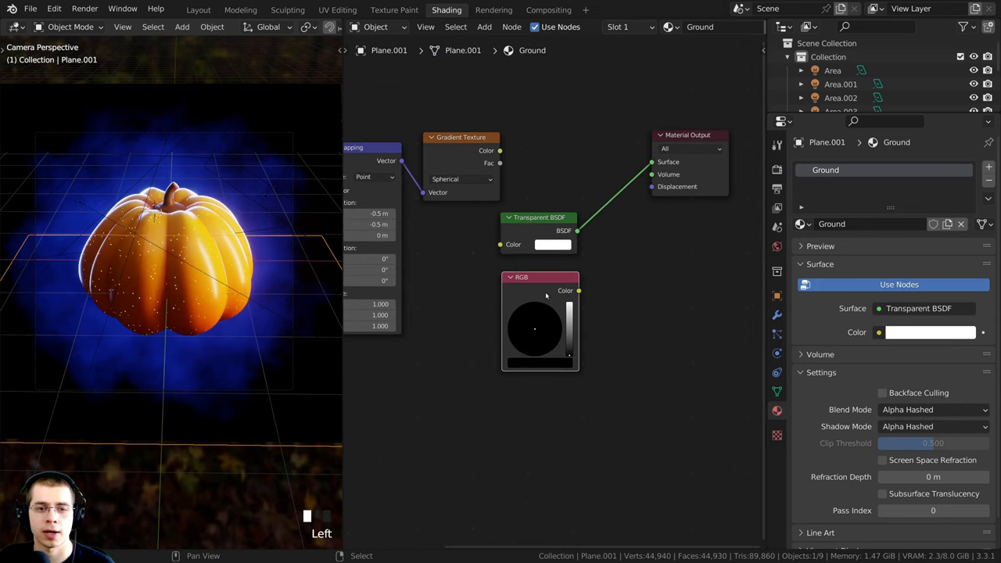
pyautogui.scroll(1, 546, 294)
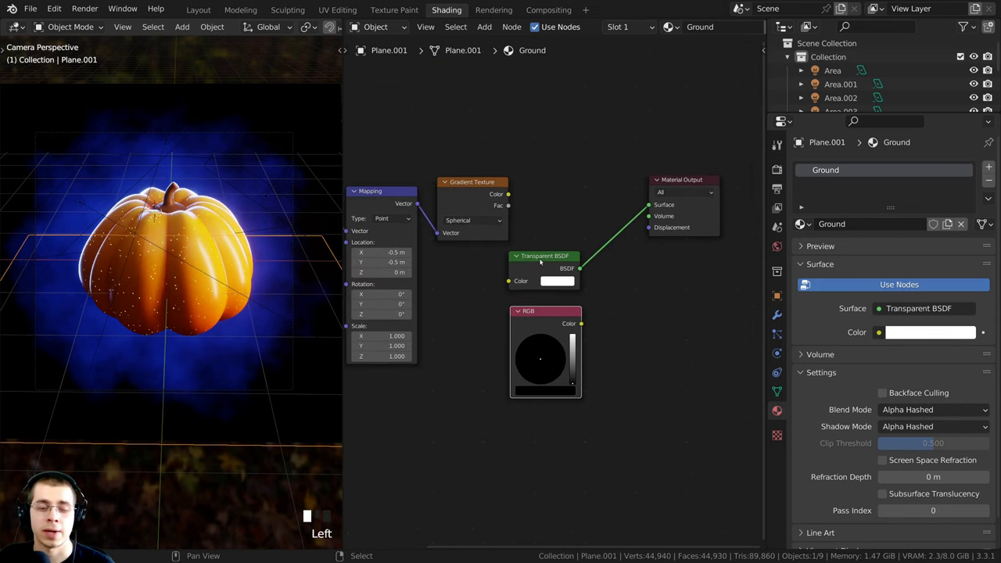
pyautogui.click(541, 329)
# Insert a Mix Shader node on the link between the Transparent BSDF and the Material Output.
pyautogui.scroll(-1, 557, 312)
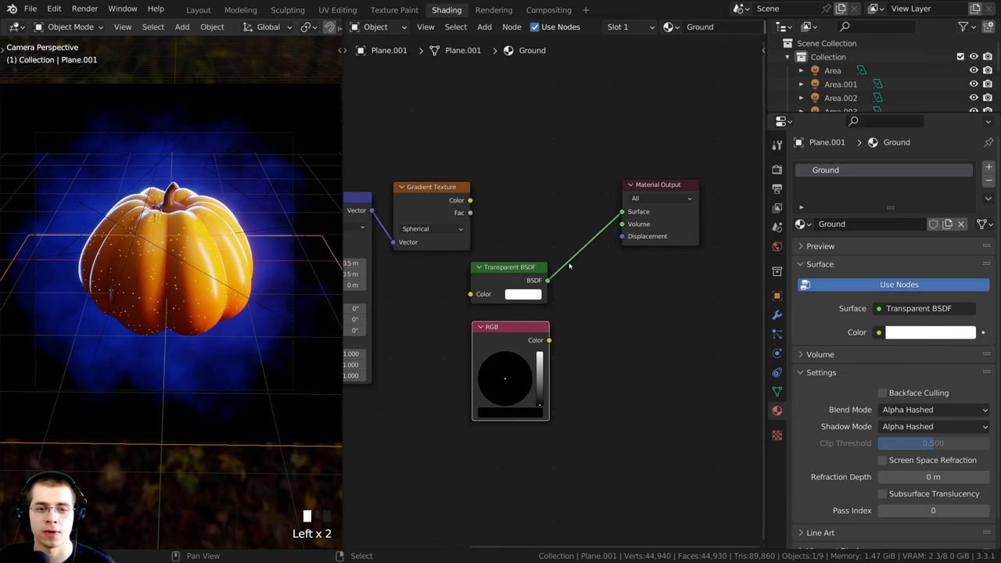
pyautogui.hotkey('shift', 'a')
pyautogui.click(569, 262)
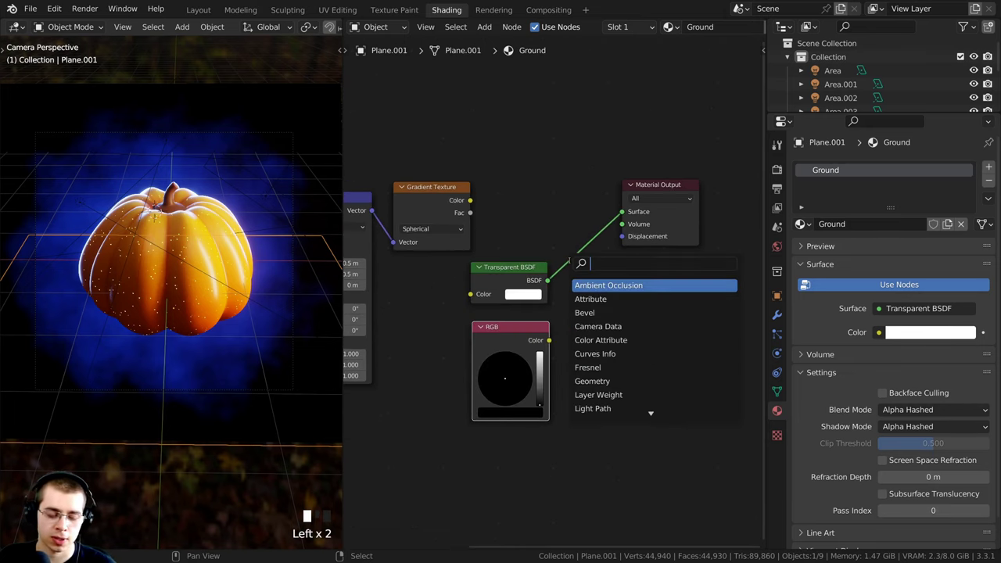
pyautogui.write('mix')
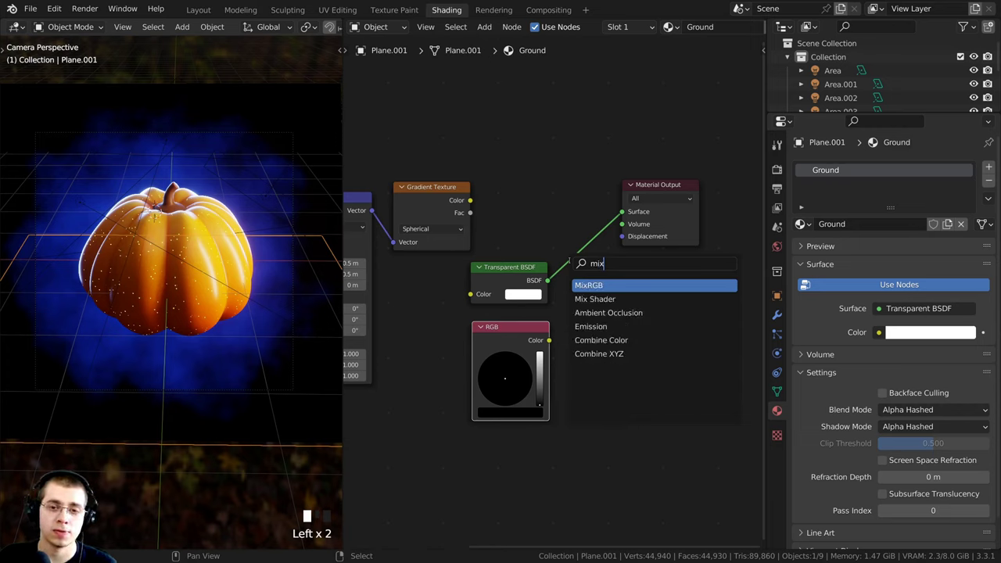
pyautogui.press('Down')
pyautogui.press('Return')
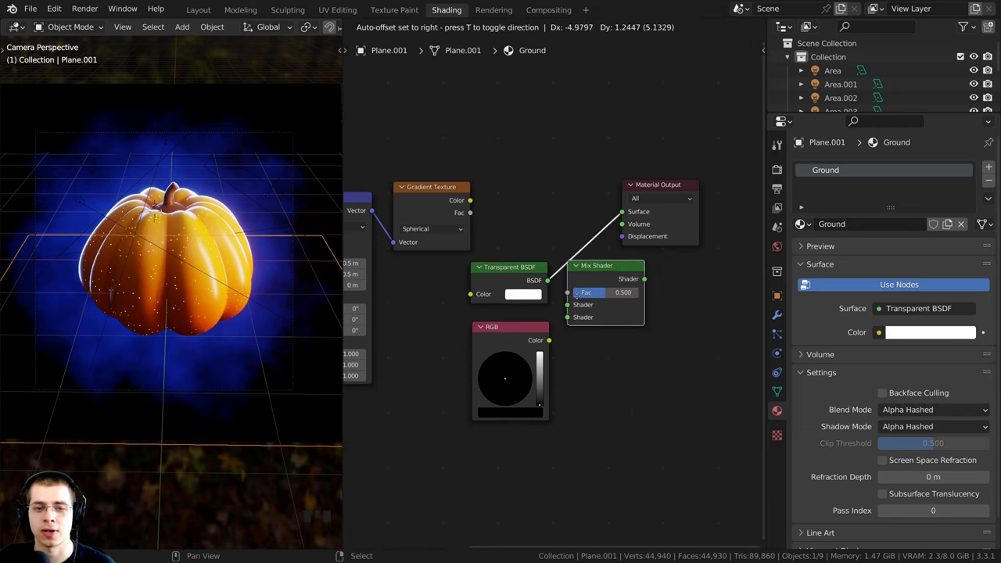
pyautogui.click(570, 256)
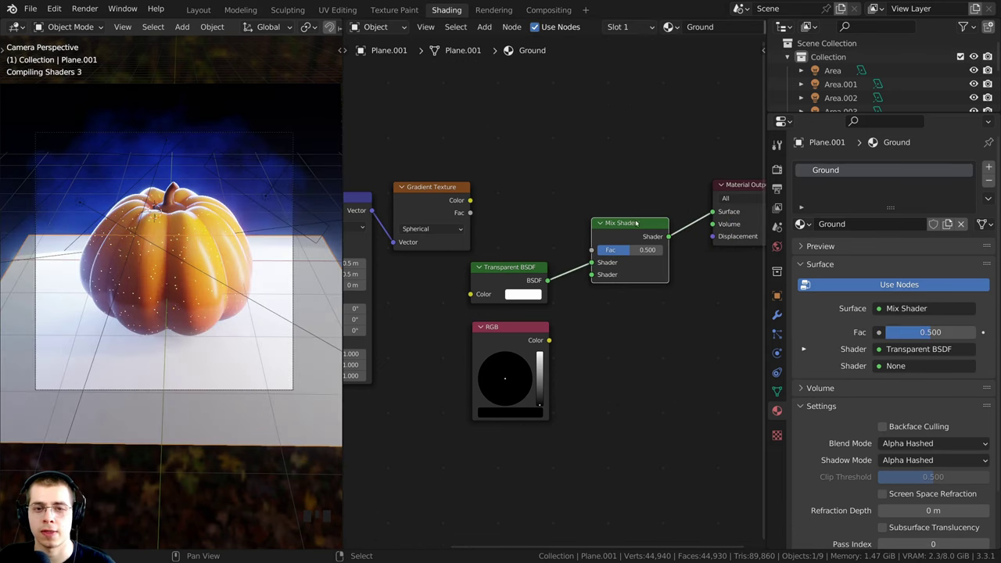
# Connect the black RGB node's Color output to the second Shader input of the Mix Shader and tidy the node positions.
pyautogui.moveTo(638, 223); pyautogui.dragTo(556, 221, button='middle')
pyautogui.scroll(2, 556, 221)
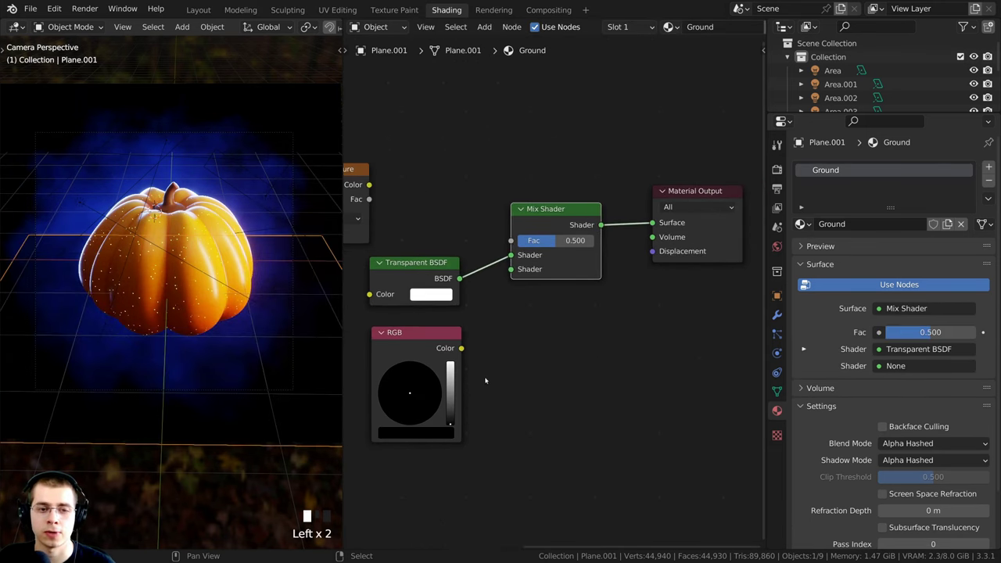
pyautogui.moveTo(485, 380); pyautogui.dragTo(575, 395, button='middle')
pyautogui.click(501, 291)
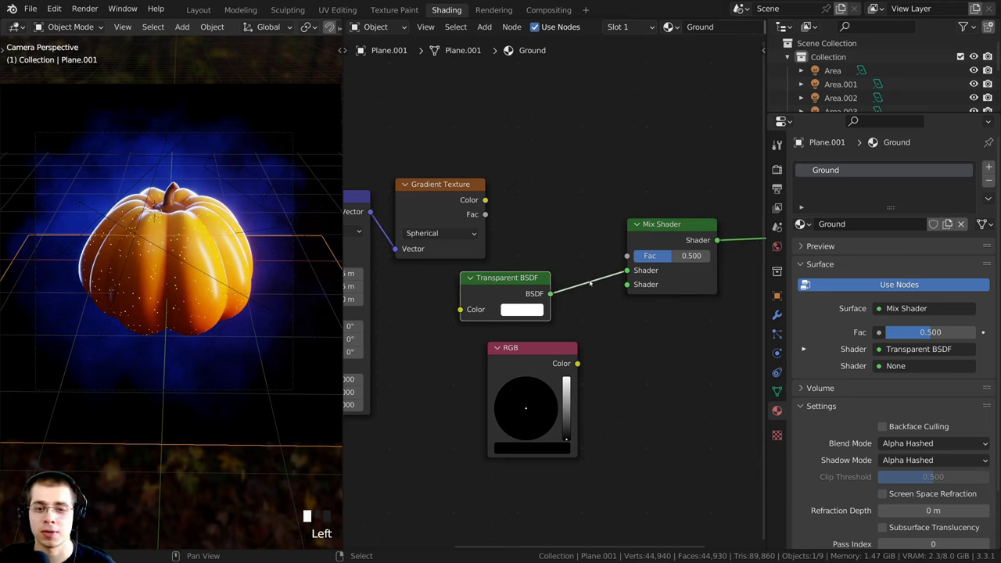
pyautogui.moveTo(551, 344); pyautogui.dragTo(628, 289)
pyautogui.scroll(5, 553, 291)
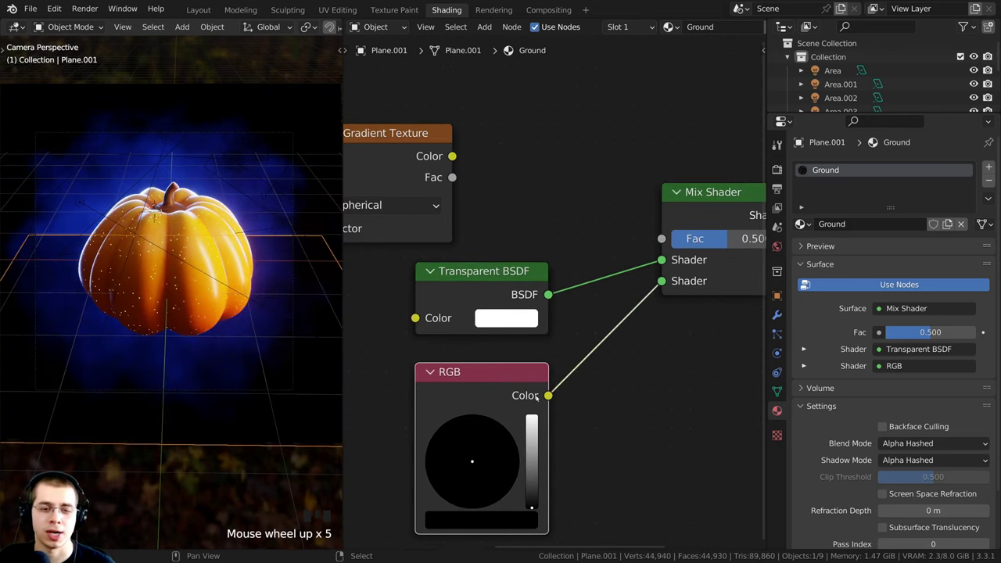
pyautogui.moveTo(550, 394); pyautogui.dragTo(574, 385)
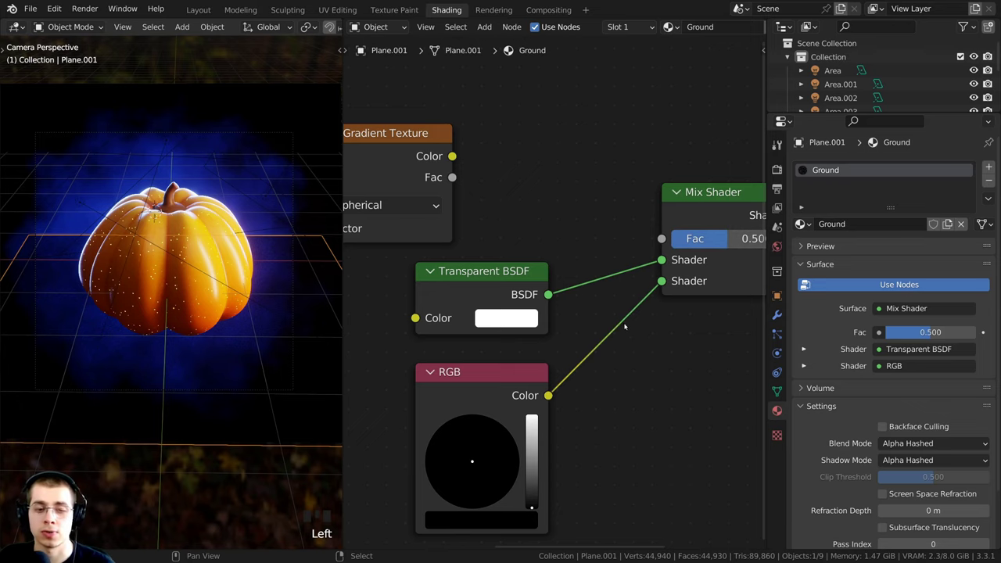
pyautogui.moveTo(502, 394)
pyautogui.mouseDown()
pyautogui.moveTo(547, 389)
pyautogui.moveTo(509, 383)
pyautogui.mouseUp()
pyautogui.moveTo(532, 406); pyautogui.dragTo(461, 413, button='middle')
pyautogui.moveTo(438, 378); pyautogui.dragTo(435, 378)
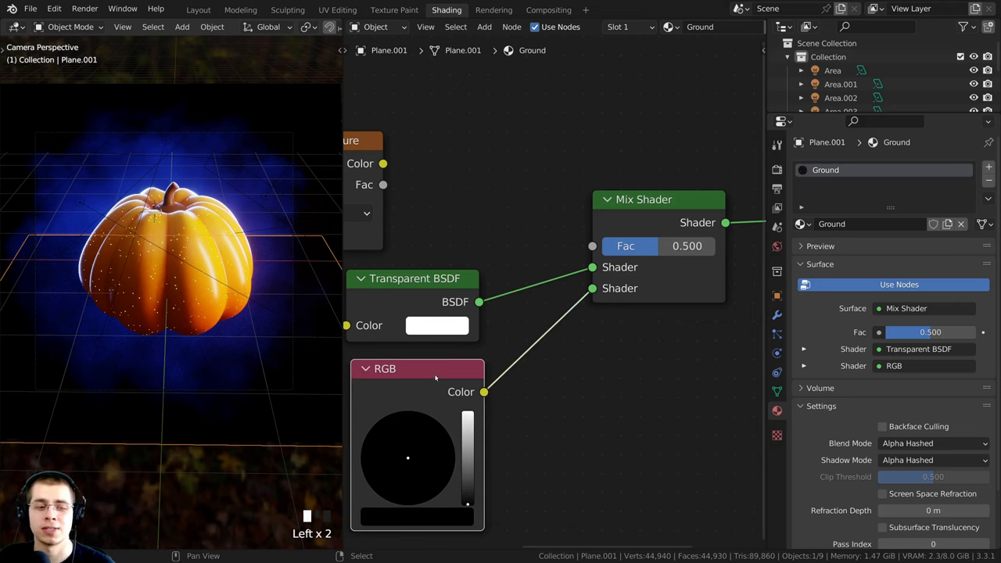
# Raise the Mix Shader's Fac to 1.000 and look at the ground plane beneath the pumpkin.
pyautogui.scroll(1, 430, 376)
pyautogui.moveTo(415, 373); pyautogui.dragTo(482, 308, button='middle')
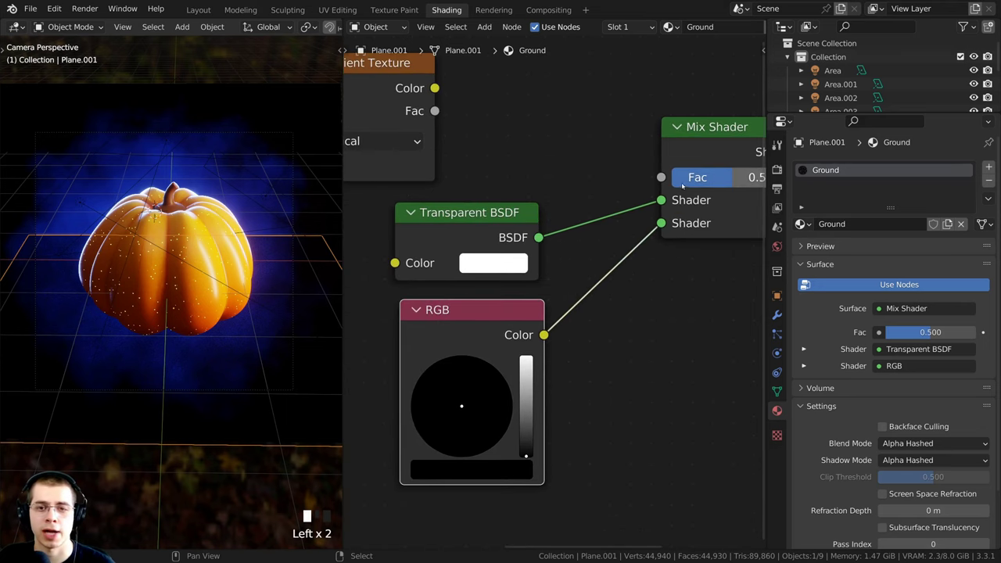
pyautogui.moveTo(706, 179); pyautogui.dragTo(607, 198, button='middle')
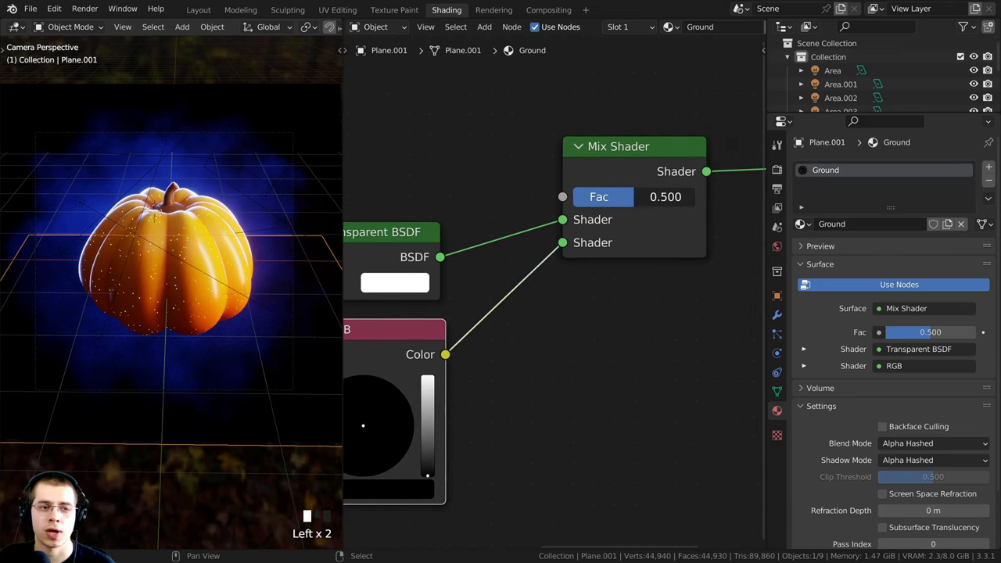
pyautogui.moveTo(612, 196); pyautogui.dragTo(673, 196)
pyautogui.moveTo(234, 298); pyautogui.dragTo(188, 315, button='middle')
pyautogui.moveTo(481, 338); pyautogui.dragTo(614, 294, button='middle')
pyautogui.moveTo(413, 297); pyautogui.dragTo(496, 295)
pyautogui.scroll(-1, 504, 272)
pyautogui.moveTo(606, 197); pyautogui.dragTo(555, 272, button='middle')
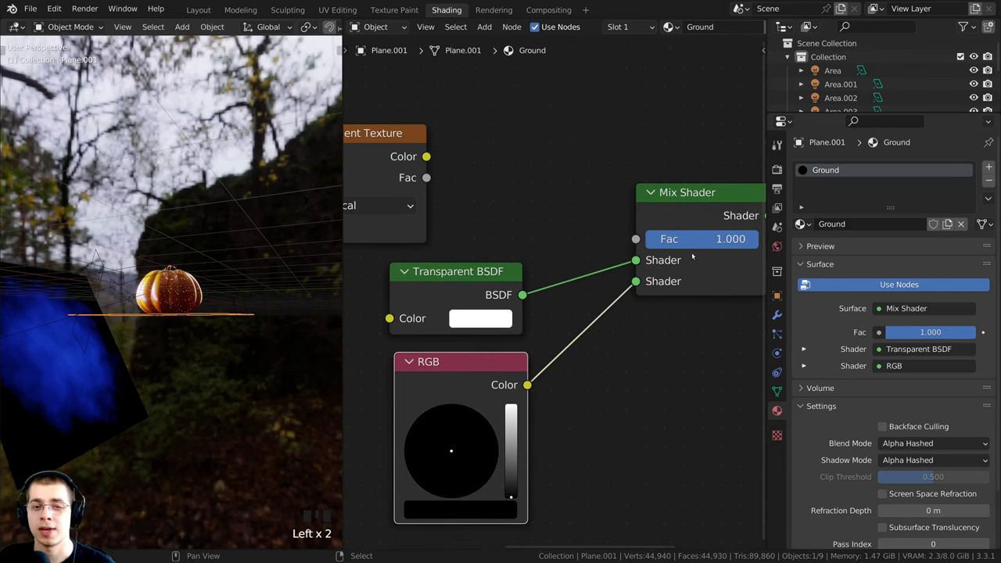
# Lower the Mix Shader's Fac to 0.000 and check the ground plane around the pumpkin.
pyautogui.moveTo(704, 239); pyautogui.dragTo(646, 238)
pyautogui.scroll(4, 216, 364)
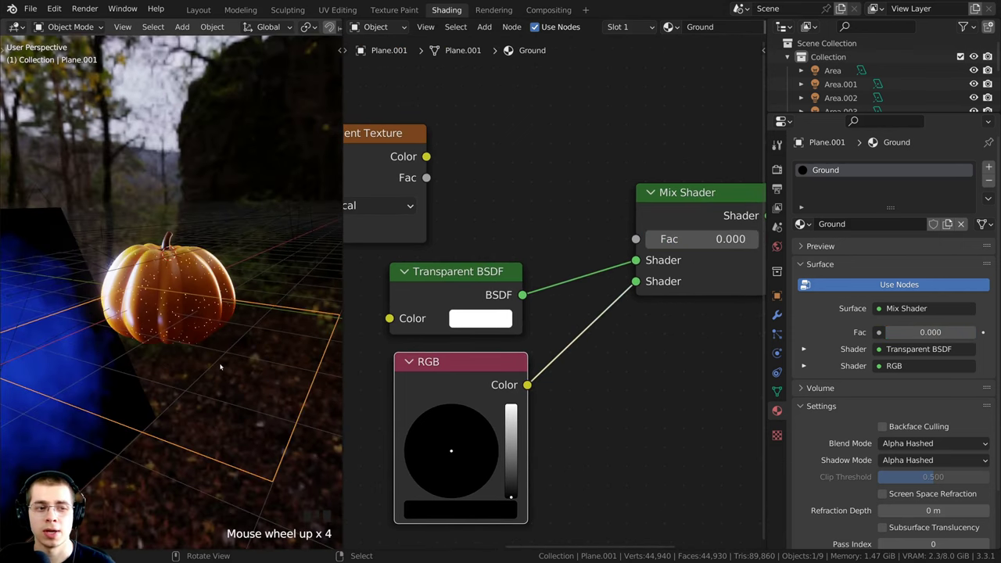
pyautogui.moveTo(217, 364); pyautogui.dragTo(180, 314, button='middle')
pyautogui.scroll(-2, 493, 309)
pyautogui.moveTo(480, 288); pyautogui.dragTo(483, 291)
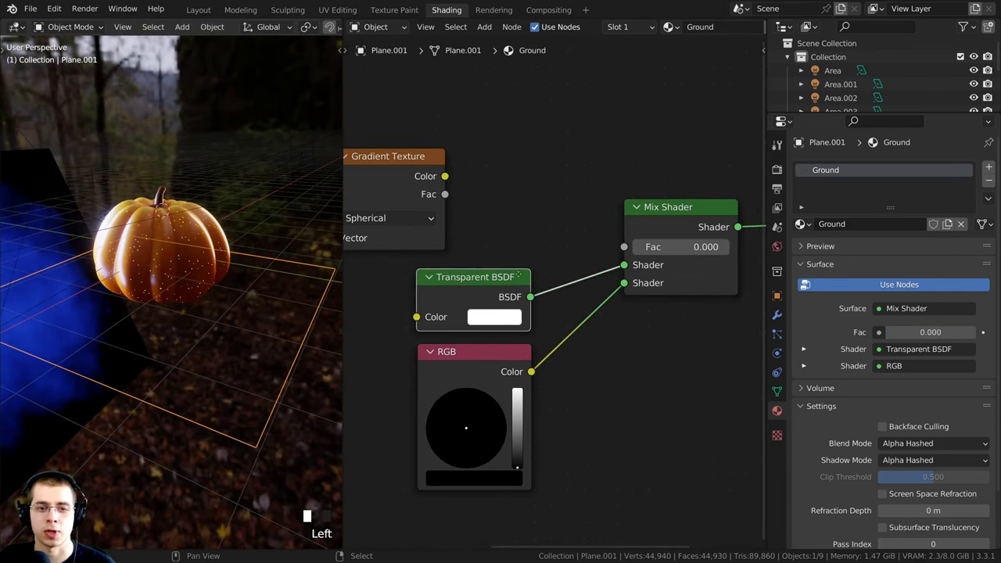
pyautogui.moveTo(611, 264); pyautogui.dragTo(537, 286, button='middle')
pyautogui.moveTo(586, 269)
pyautogui.mouseDown()
pyautogui.moveTo(683, 269)
pyautogui.moveTo(587, 269)
pyautogui.mouseUp()
pyautogui.scroll(-2, 586, 269)
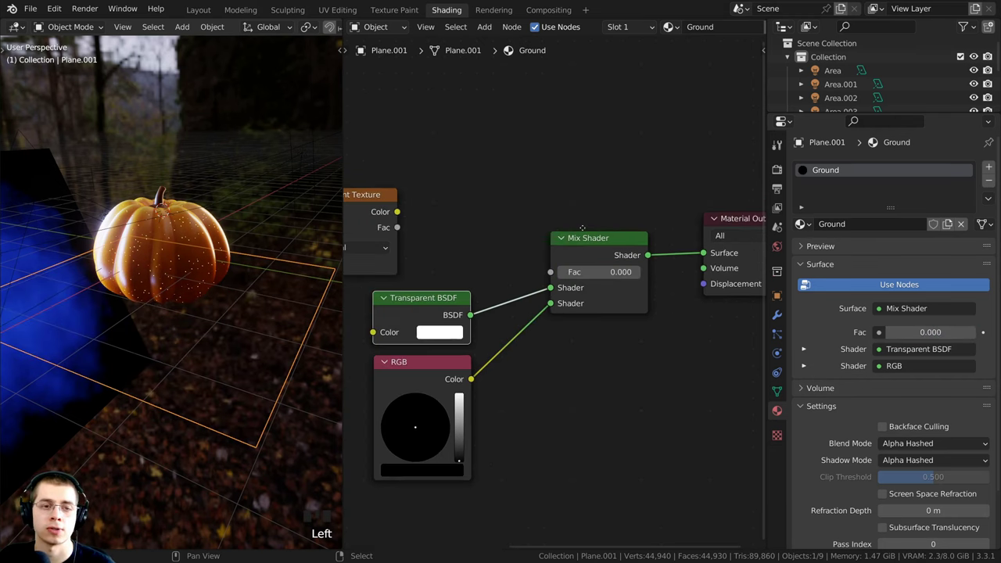
pyautogui.moveTo(586, 269); pyautogui.dragTo(611, 261, button='middle')
pyautogui.scroll(2, 611, 261)
pyautogui.scroll(2, 687, 258)
pyautogui.moveTo(219, 266); pyautogui.dragTo(238, 264, button='middle')
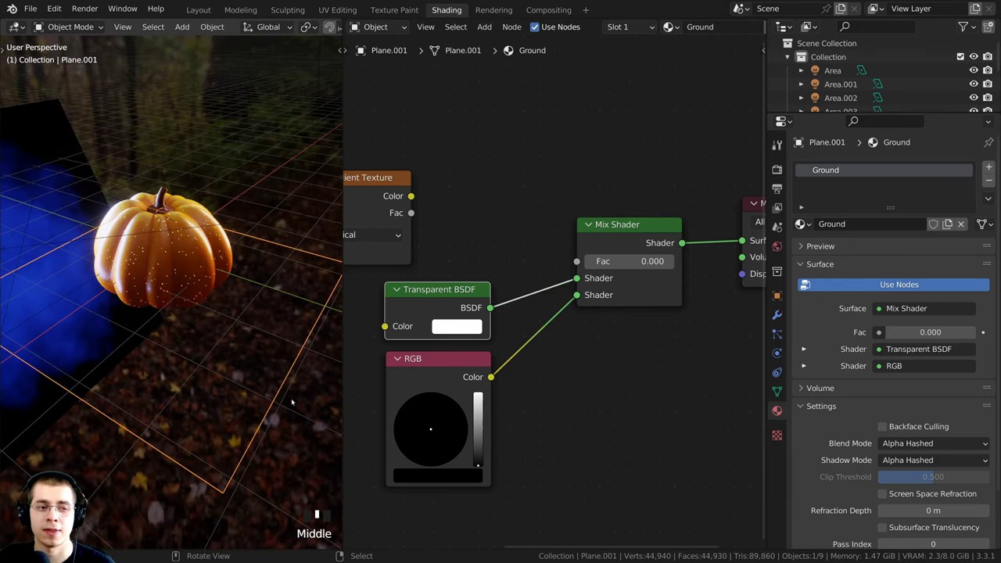
# Connect the Gradient Texture's Color output to the Mix Shader's Fac input and inspect the ground plane.
pyautogui.moveTo(526, 250); pyautogui.dragTo(559, 256, button='middle')
pyautogui.scroll(-2, 560, 256)
pyautogui.moveTo(422, 205); pyautogui.dragTo(413, 197)
pyautogui.scroll(2, 438, 210)
pyautogui.moveTo(443, 209); pyautogui.dragTo(378, 219, button='middle')
pyautogui.moveTo(378, 220); pyautogui.dragTo(630, 289)
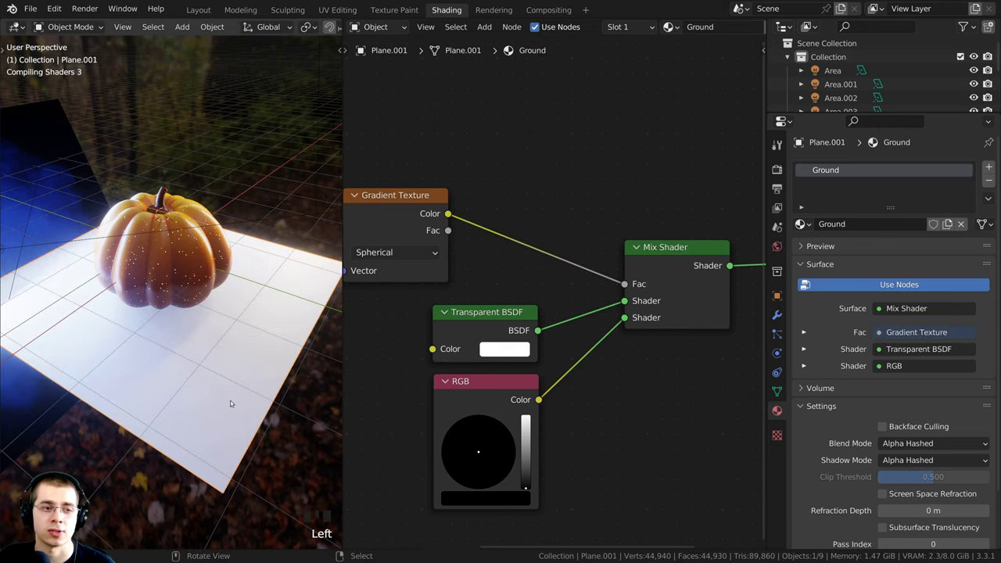
pyautogui.moveTo(187, 297); pyautogui.dragTo(213, 250, button='middle')
pyautogui.scroll(3, 211, 285)
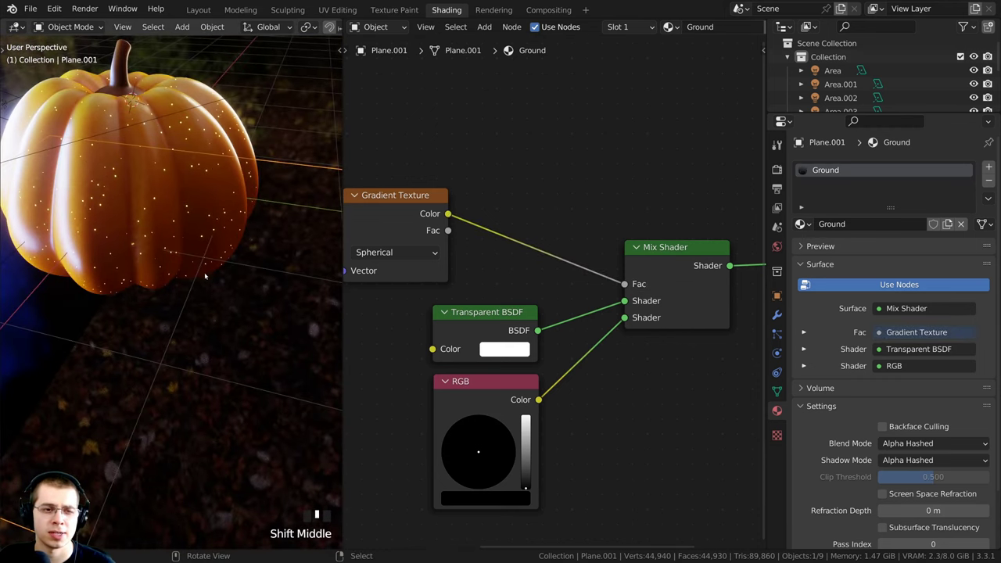
pyautogui.scroll(-2, 210, 313)
pyautogui.moveTo(211, 335); pyautogui.dragTo(199, 318, button='middle')
# Insert a ColorRamp node on the link between the Gradient Texture and the Mix Shader's Fac.
pyautogui.hotkey('shift', 'a')
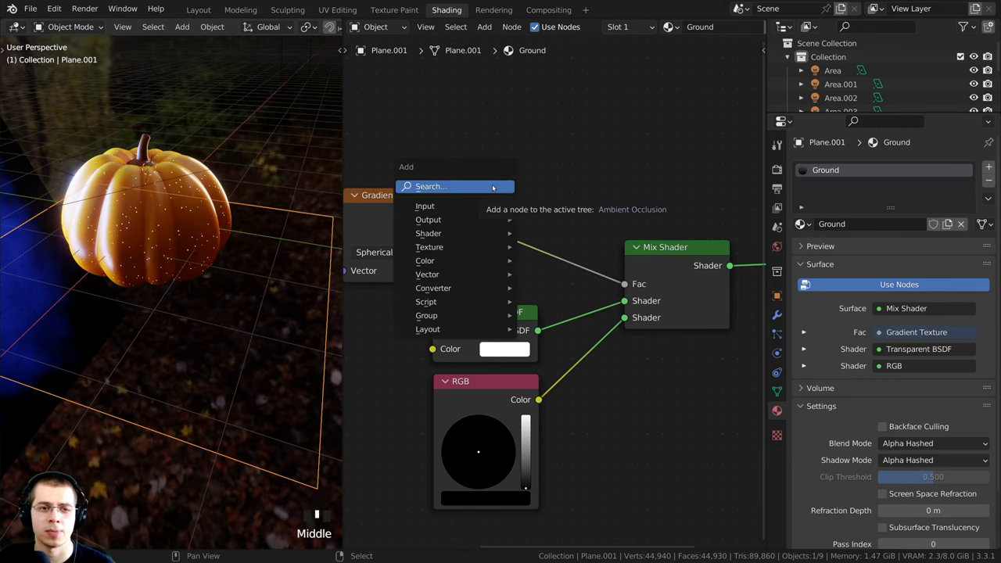
pyautogui.click(493, 188)
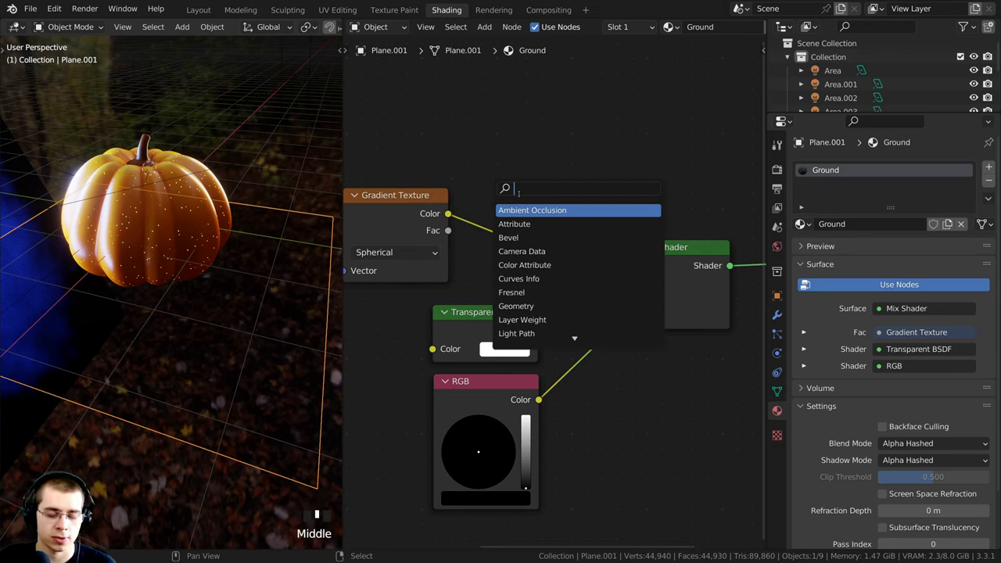
pyautogui.write('col')
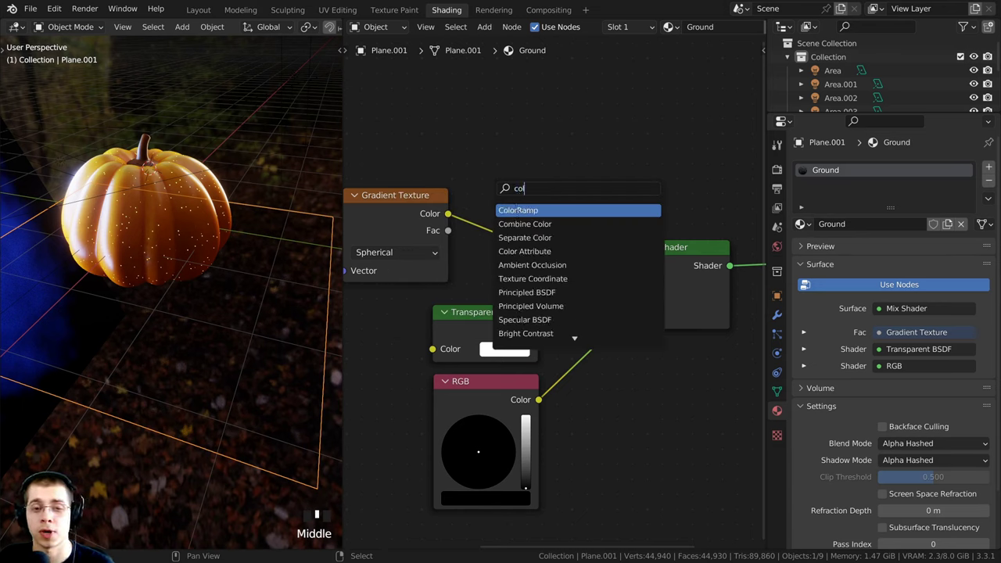
pyautogui.click(519, 210)
pyautogui.click(545, 163)
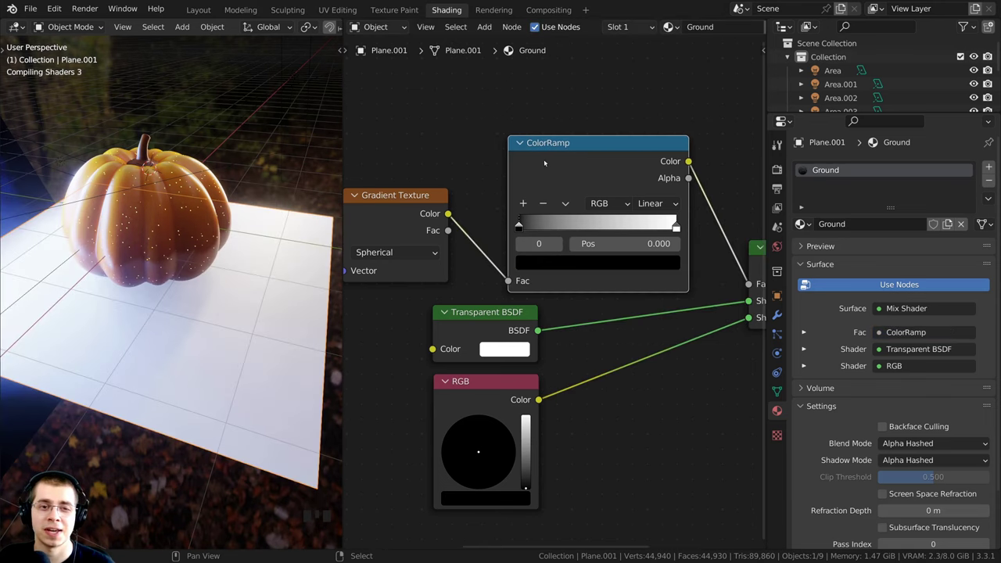
# Move the ColorRamp's black stop to about 0.25 and its white stop to 0.478, and inspect the plane from below.
pyautogui.scroll(-2, 484, 196)
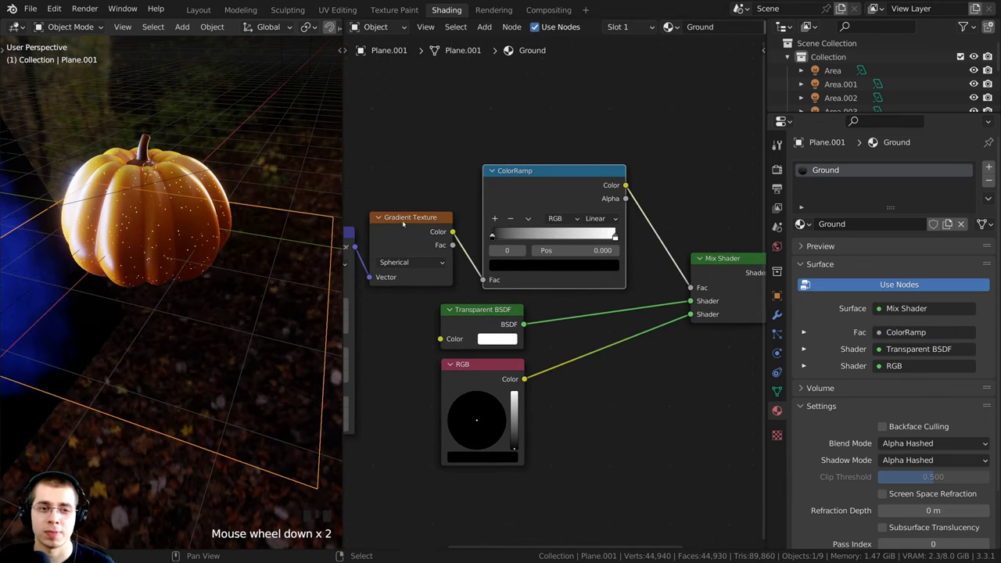
pyautogui.click(401, 225)
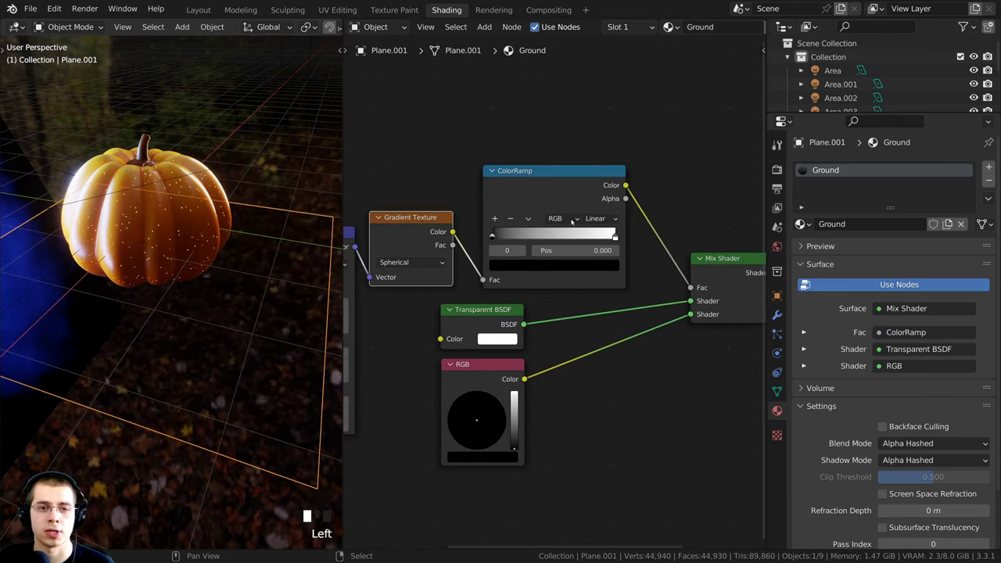
pyautogui.scroll(3, 571, 222)
pyautogui.moveTo(449, 223); pyautogui.dragTo(504, 227)
pyautogui.moveTo(648, 223); pyautogui.dragTo(529, 222)
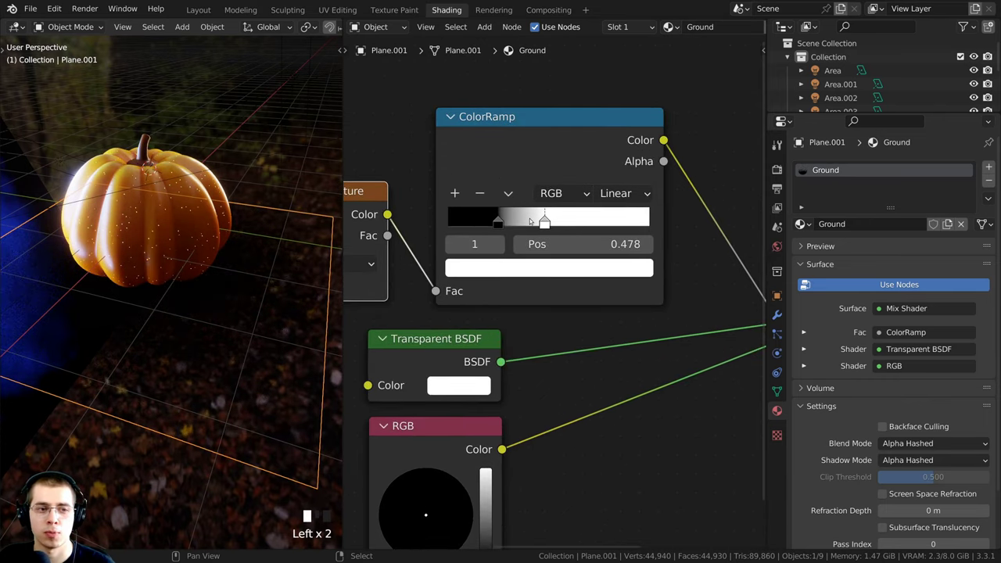
pyautogui.moveTo(234, 266); pyautogui.dragTo(176, 225, button='middle')
pyautogui.scroll(2, 226, 258)
pyautogui.scroll(2, 176, 225)
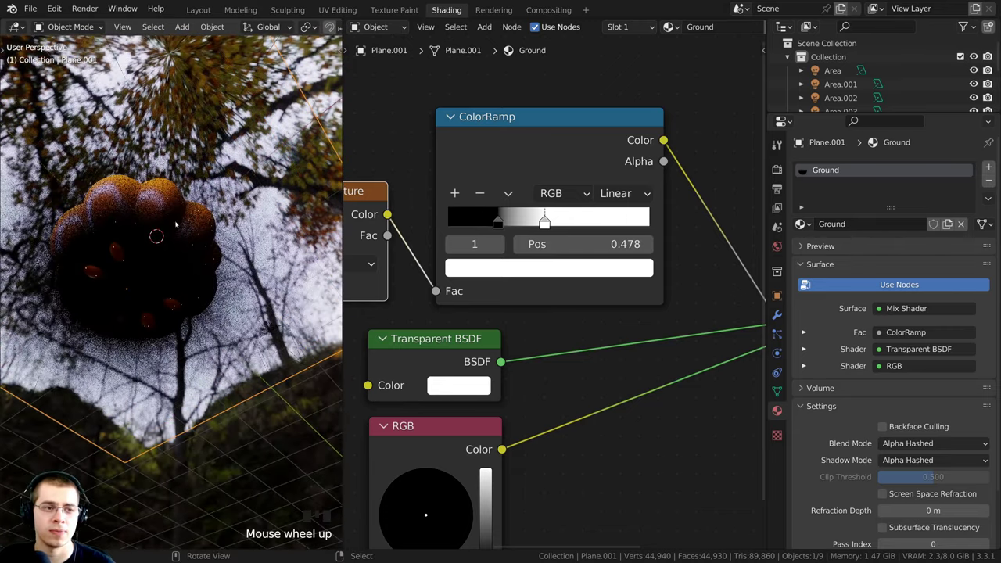
# Set the ColorRamp's white stop to 0.395 and its black stop to 0.179, and return to the camera view.
pyautogui.moveTo(498, 223); pyautogui.dragTo(474, 222)
pyautogui.moveTo(544, 226); pyautogui.dragTo(499, 224)
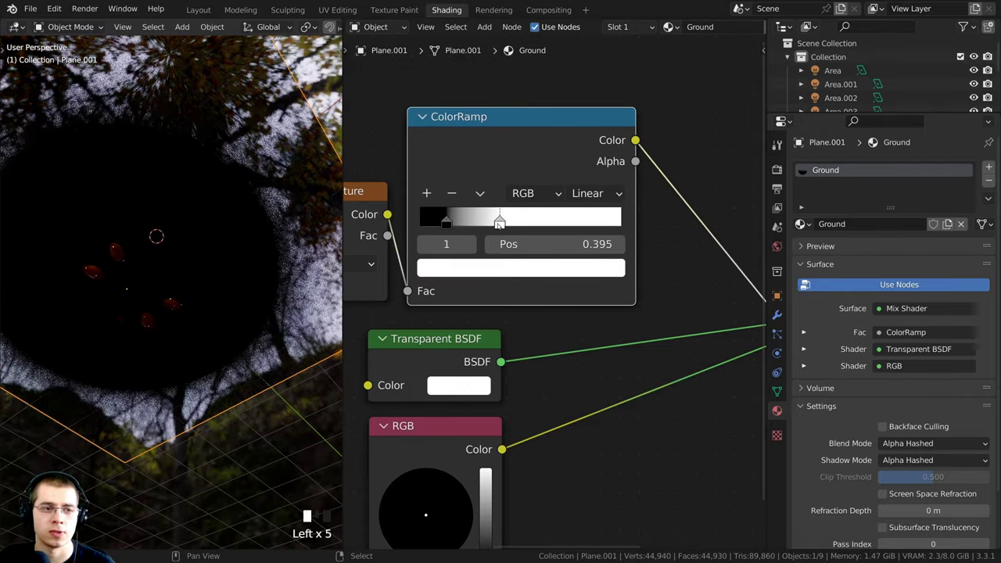
pyautogui.moveTo(180, 242)
pyautogui.mouseDown(button='middle')
pyautogui.moveTo(133, 258)
pyautogui.moveTo(176, 248)
pyautogui.mouseUp(button='middle')
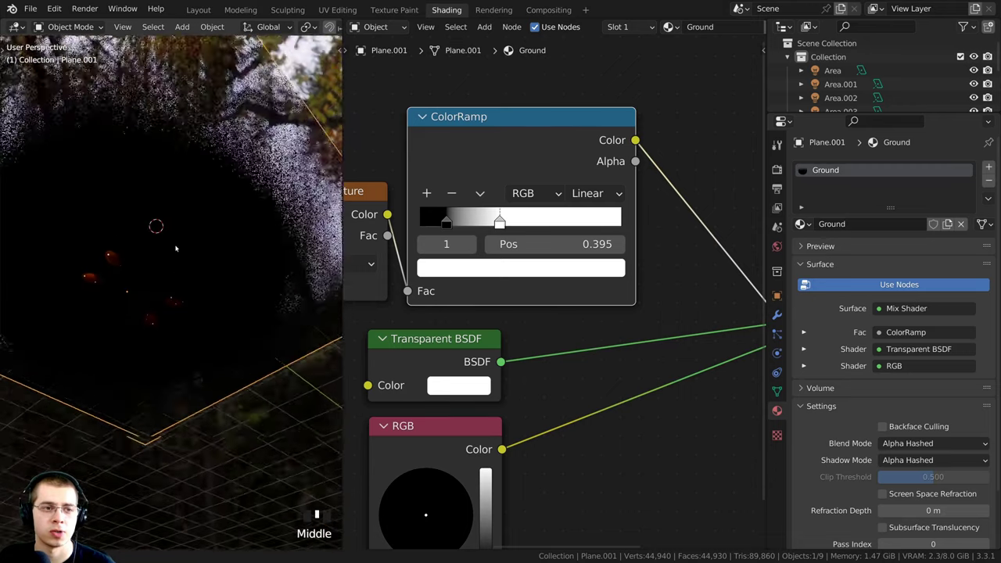
pyautogui.scroll(-2, 228, 225)
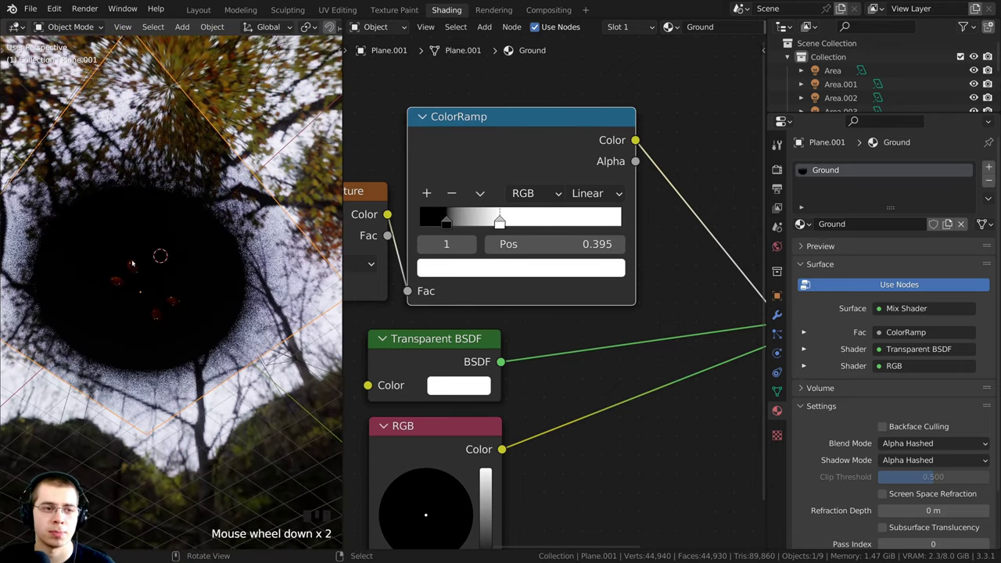
pyautogui.moveTo(499, 223); pyautogui.dragTo(455, 225)
pyautogui.moveTo(266, 313); pyautogui.dragTo(251, 325, button='middle')
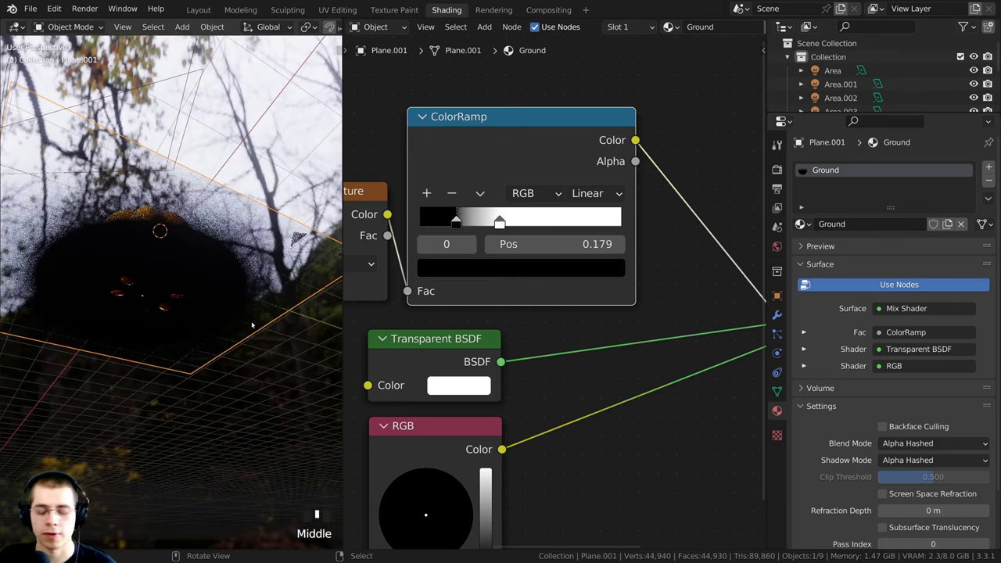
pyautogui.press('KP_0')
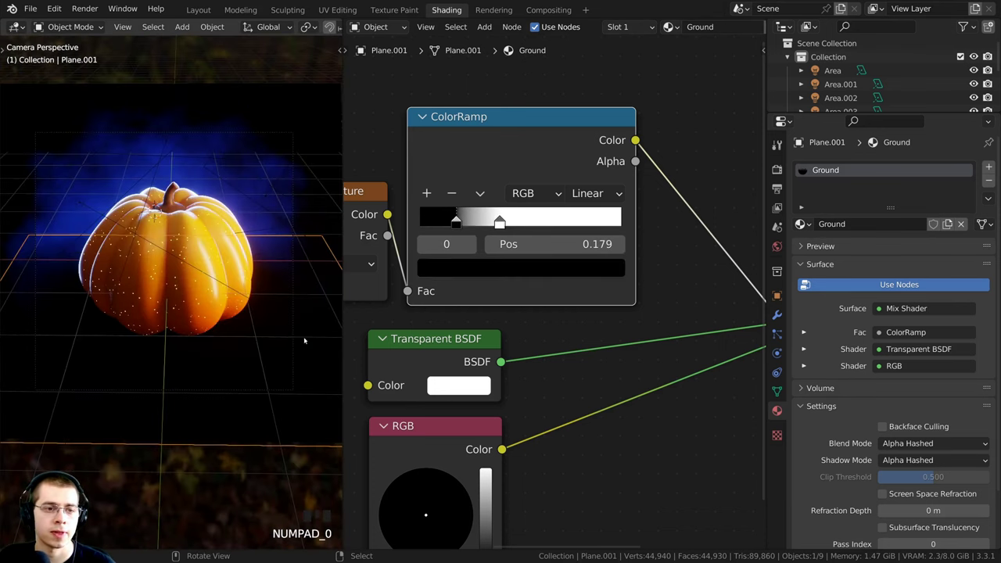
# Scale the ground plane down to about 0.6 and reposition it under the pumpkin.
pyautogui.press('s')
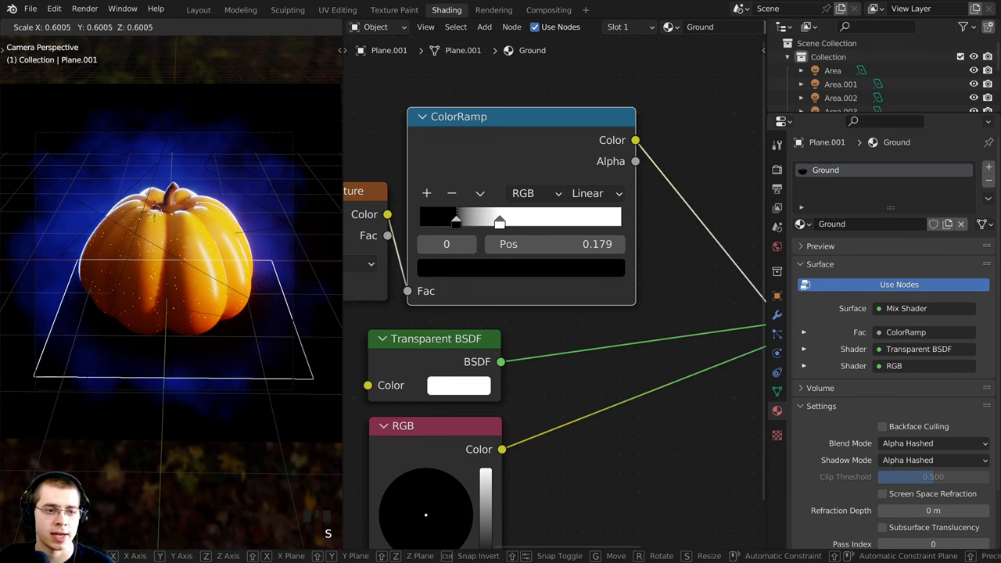
pyautogui.click(258, 332)
pyautogui.press('g')
pyautogui.click(256, 334)
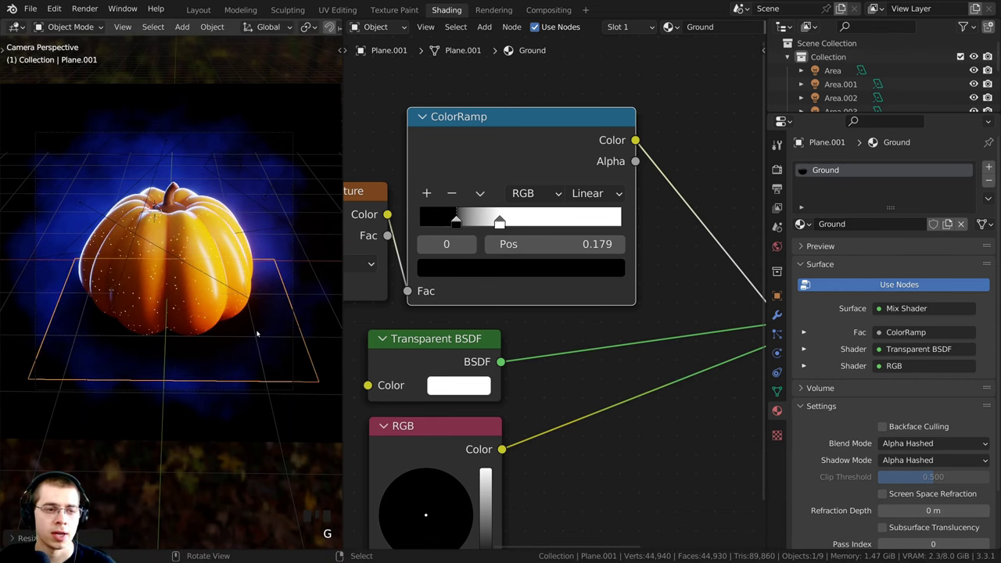
pyautogui.press('g')
pyautogui.click(254, 333)
pyautogui.press('g')
pyautogui.click(158, 307)
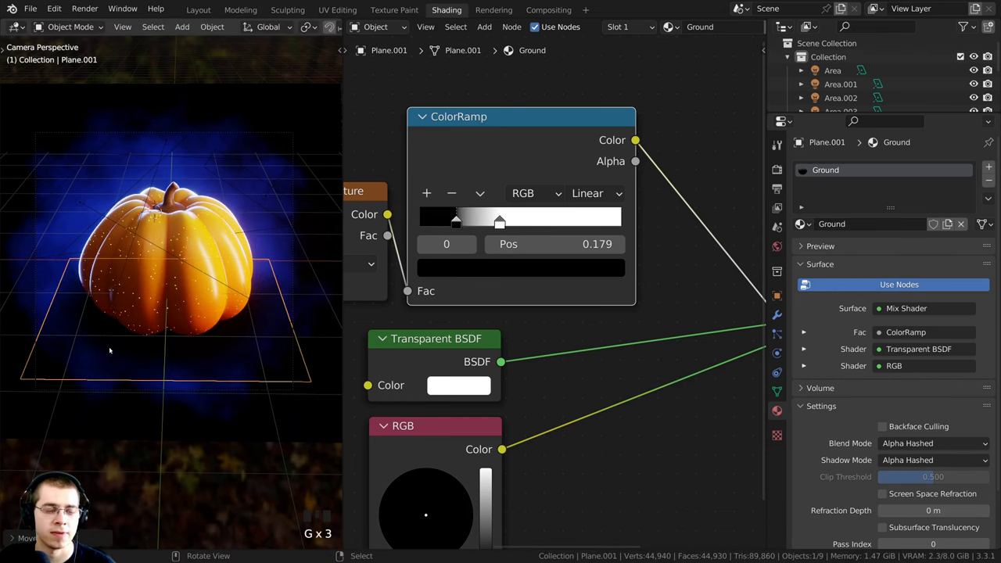
# Move the ground plane along the Y axis under the pumpkin and return to the camera view.
pyautogui.moveTo(223, 344); pyautogui.dragTo(269, 329, button='middle')
pyautogui.press('g')
pyautogui.press('y')
pyautogui.click(268, 335)
pyautogui.press('KP_0')
# Move the ColorRamp's black stop to 0.218.
pyautogui.scroll(5, 268, 336)
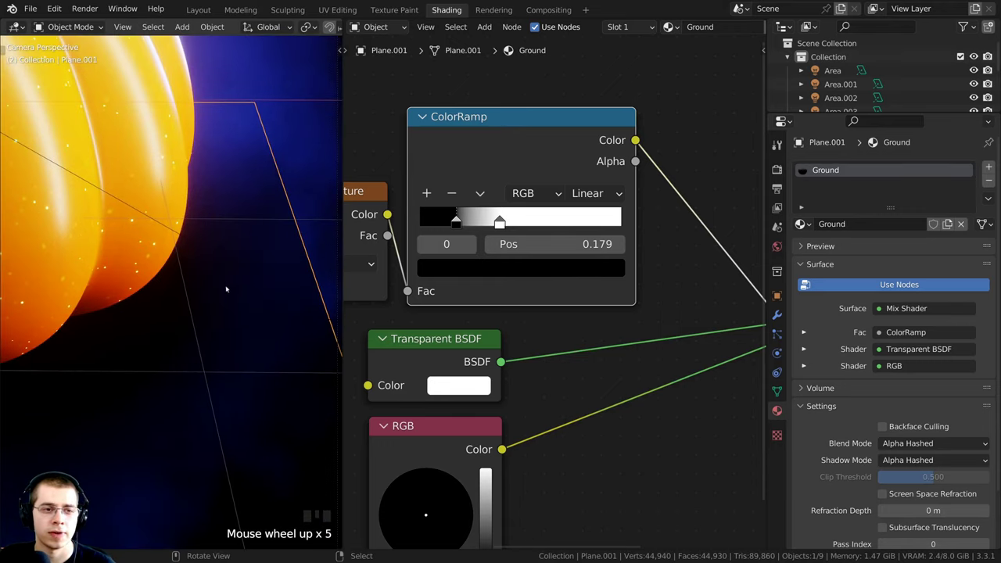
pyautogui.moveTo(456, 222)
pyautogui.mouseDown()
pyautogui.moveTo(503, 221)
pyautogui.moveTo(450, 222)
pyautogui.moveTo(460, 223)
pyautogui.mouseUp()
pyautogui.scroll(-6, 210, 282)
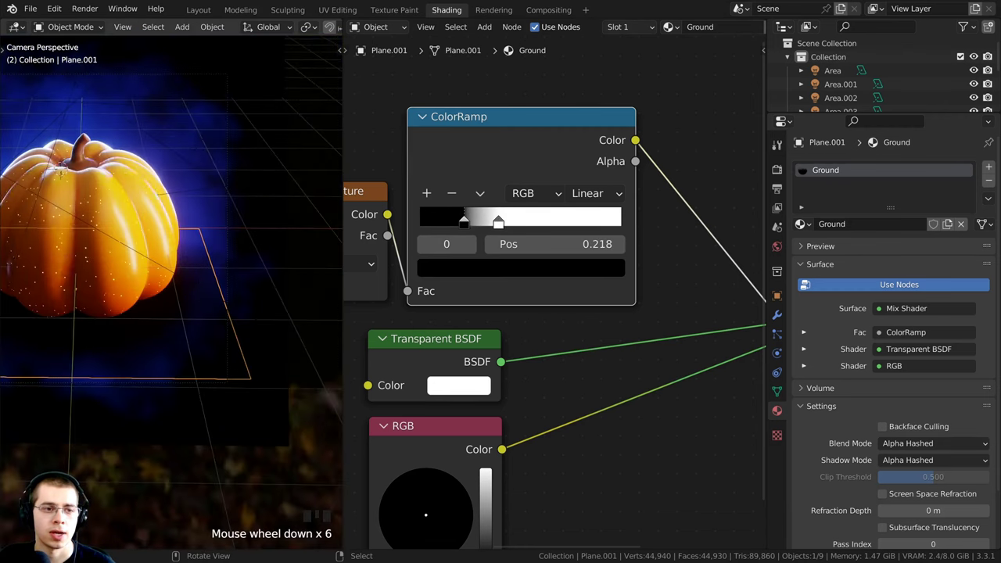
# Rescale the ground plane in the camera view and deselect everything.
pyautogui.press('s')
pyautogui.click(210, 281)
pyautogui.hotkey('alt', 'a')
# Move the ColorRamp's black stop to about 0.28 and its white stop to 0.423, leaving all objects deselected.
pyautogui.scroll(1, 209, 281)
pyautogui.scroll(1, 210, 281)
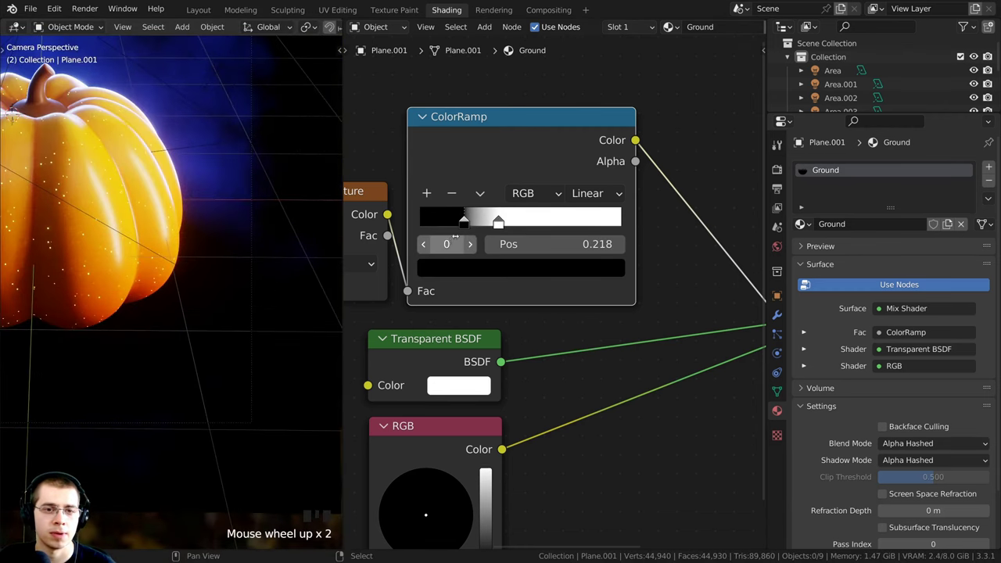
pyautogui.moveTo(462, 221); pyautogui.dragTo(505, 223)
pyautogui.press('a')
pyautogui.scroll(-2, 130, 333)
pyautogui.hotkey('alt', 'a')
pyautogui.scroll(1, 219, 304)
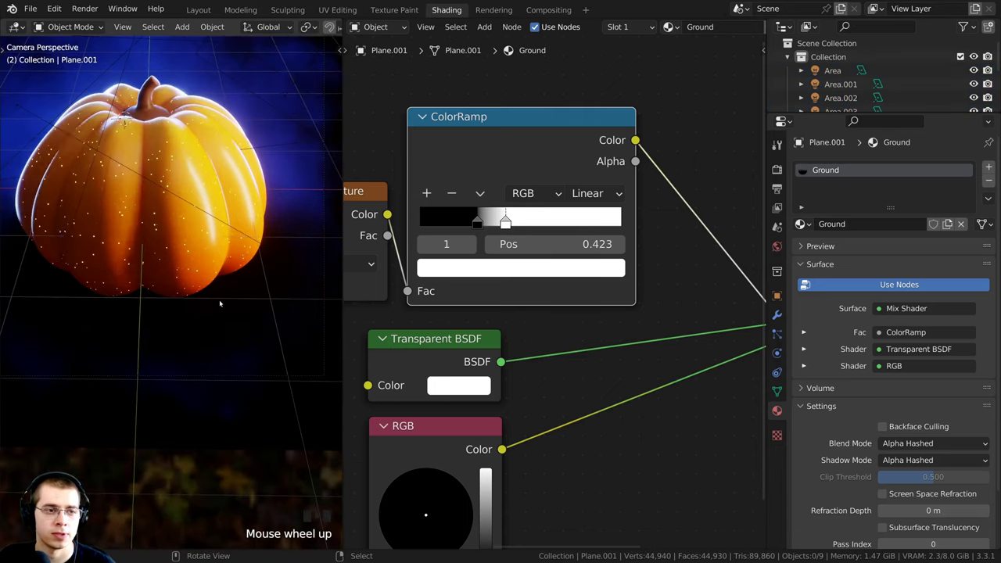
# Scale up the ground plane around the pumpkin and move the ColorRamp's white stop closer to the black stop.
pyautogui.rightClick(232, 323)
pyautogui.scroll(-2, 233, 324)
pyautogui.press('s')
pyautogui.click(260, 298)
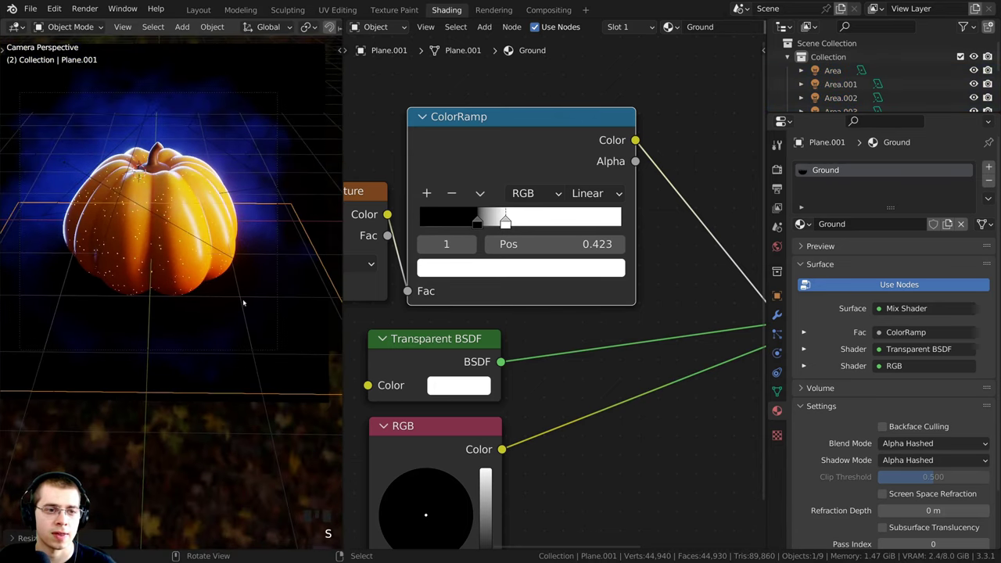
pyautogui.moveTo(505, 222); pyautogui.dragTo(480, 222)
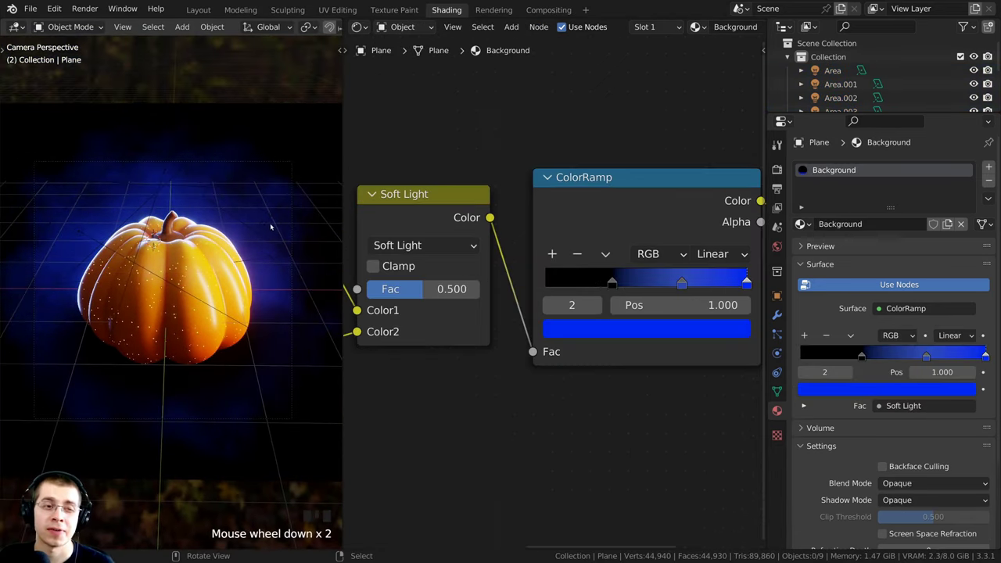
# Select the camera, enable its Depth of Field and save the file.
pyautogui.scroll(2, 190, 222)
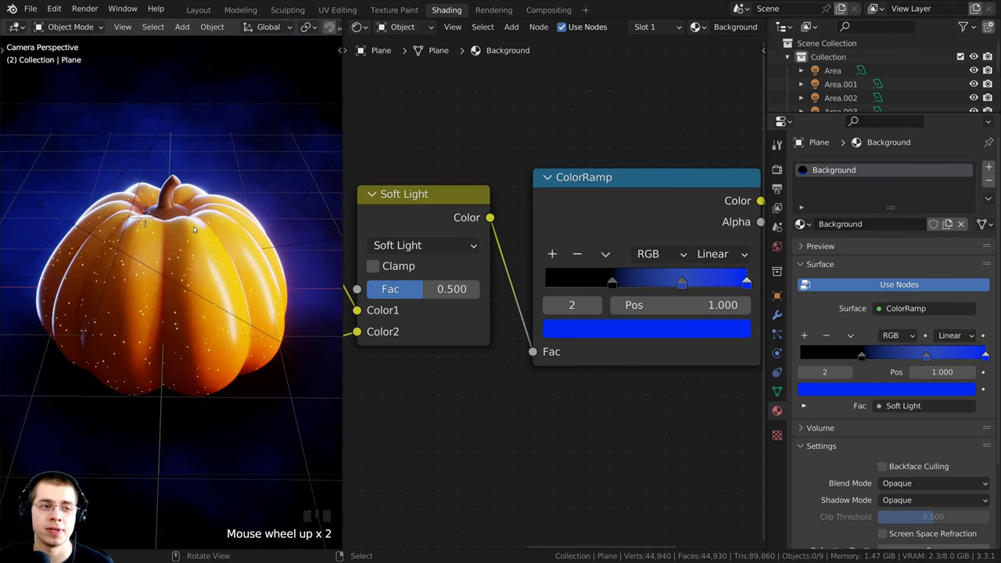
pyautogui.scroll(-2, 195, 228)
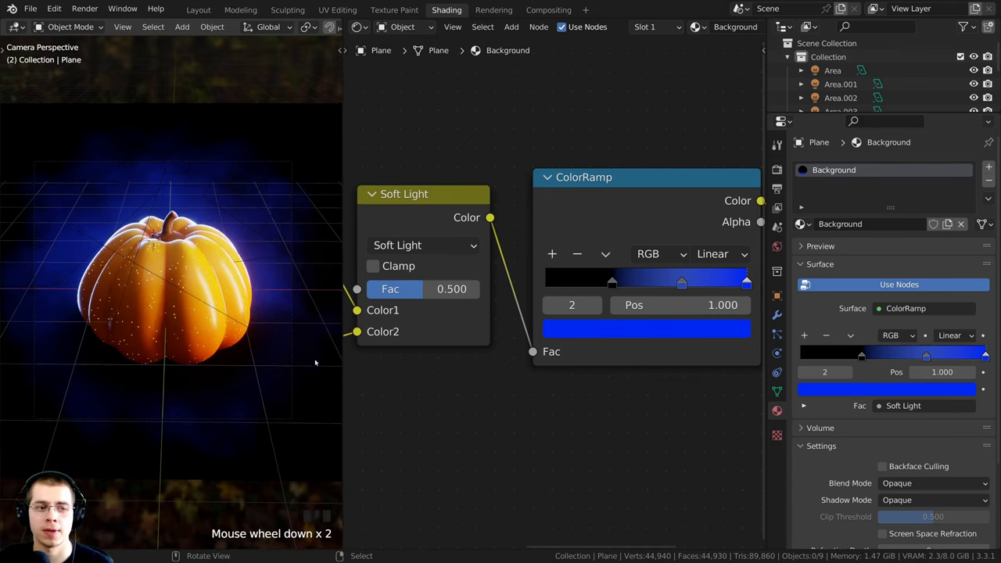
pyautogui.rightClick(203, 163)
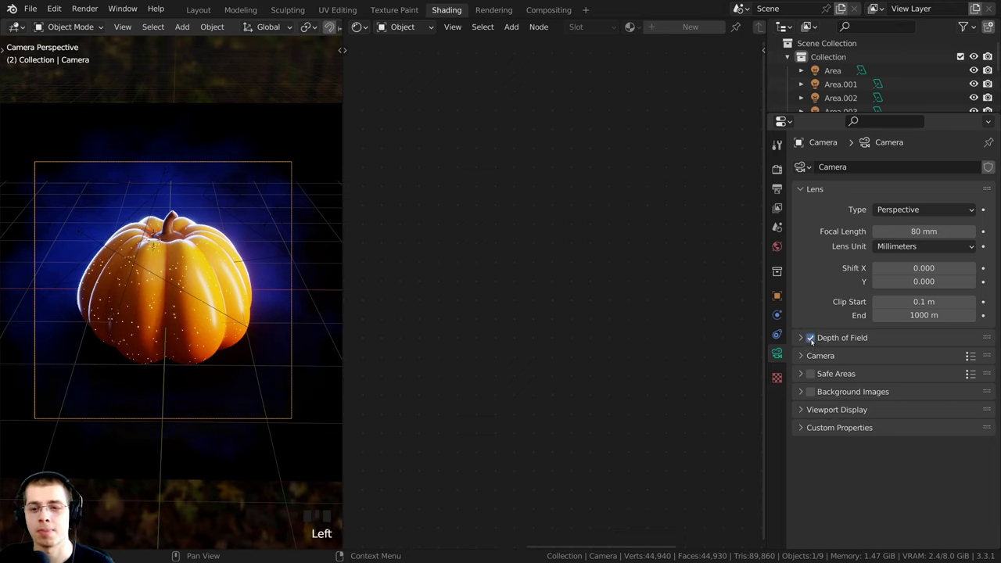
pyautogui.hotkey('ctrl', 'w')
pyautogui.hotkey('ctrl', 'w')
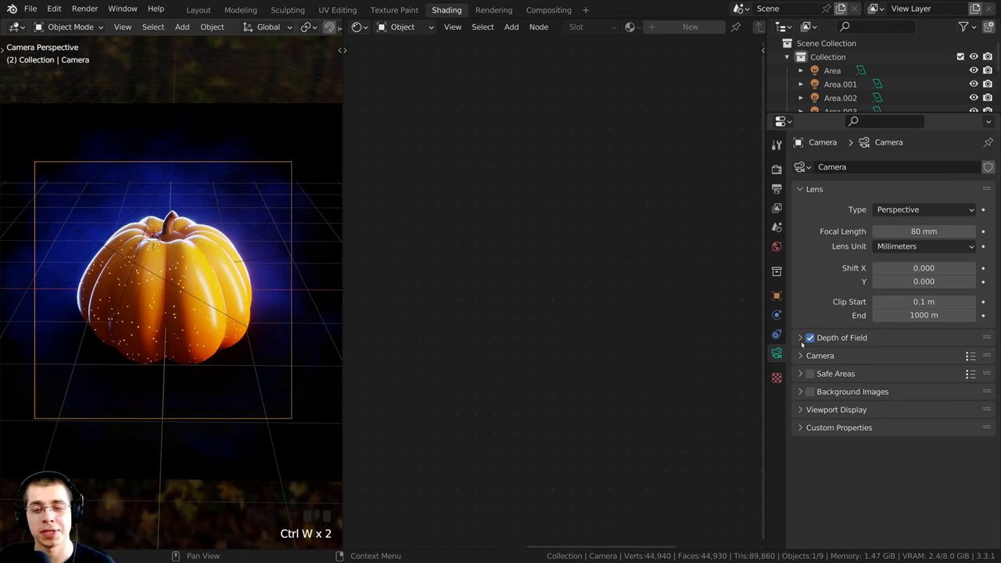
# Set the camera's focus distance to 7.1 m by sampling the front surface of the pumpkin.
pyautogui.click(800, 339)
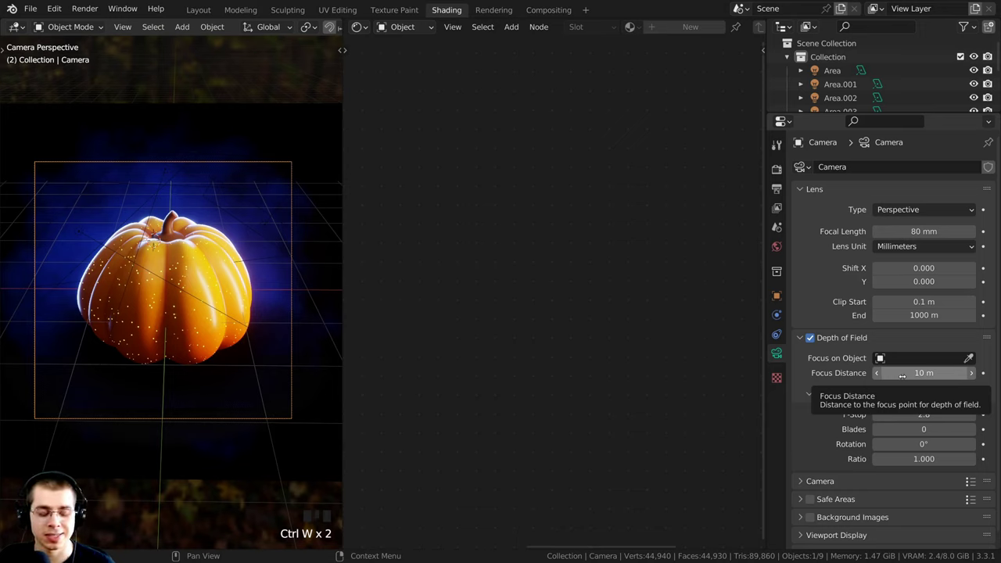
pyautogui.press('e')
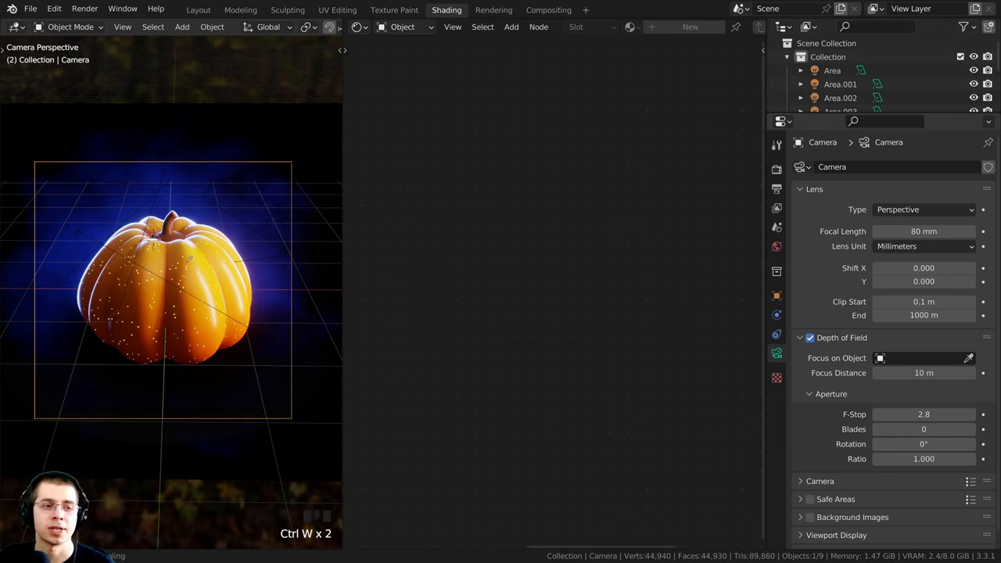
pyautogui.click(189, 257)
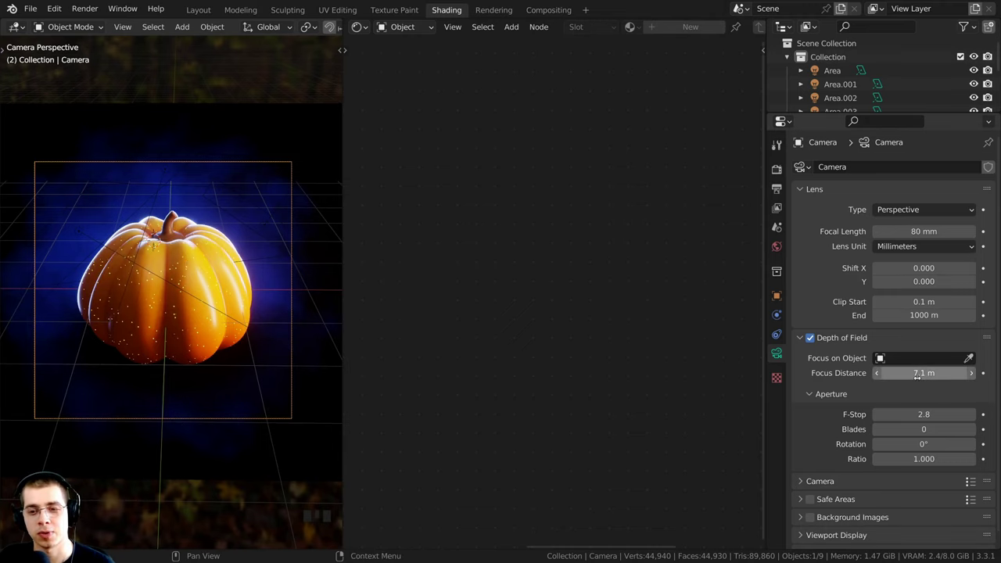
# Lower the camera's F-Stop to 0.1 and inspect the blur around the pumpkin's stem.
pyautogui.scroll(2, 211, 355)
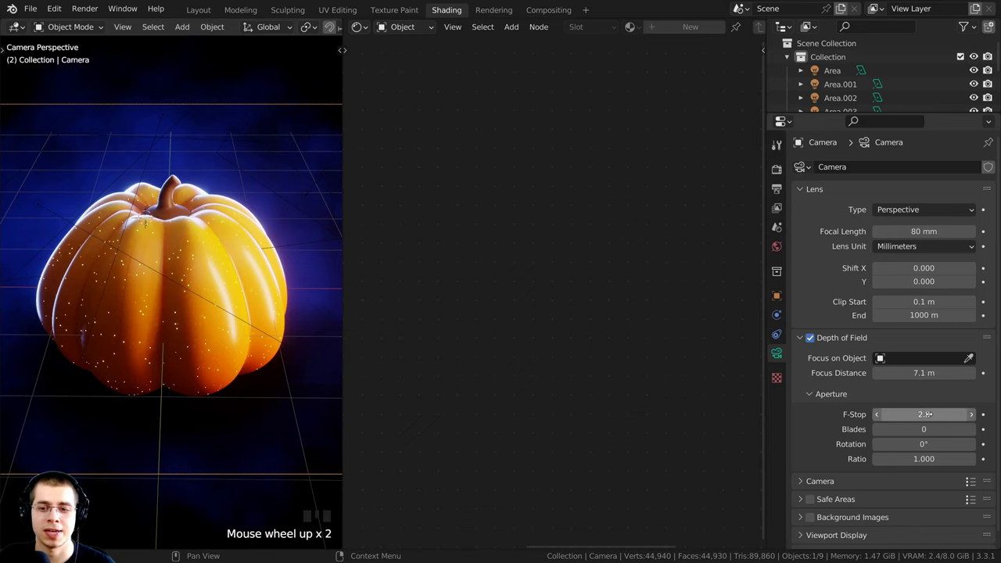
pyautogui.moveTo(923, 414); pyautogui.dragTo(883, 414)
pyautogui.scroll(4, 220, 265)
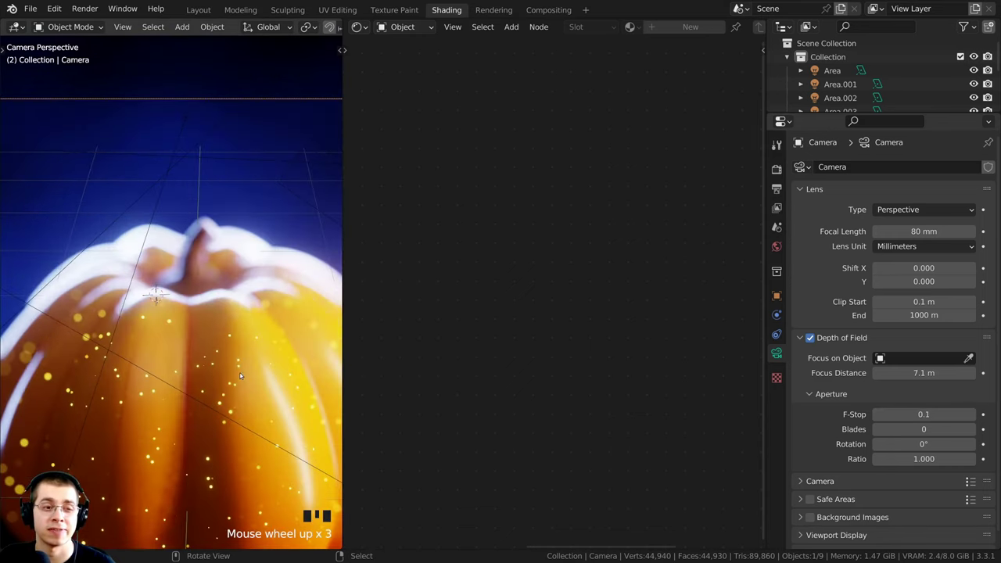
pyautogui.scroll(-3, 239, 329)
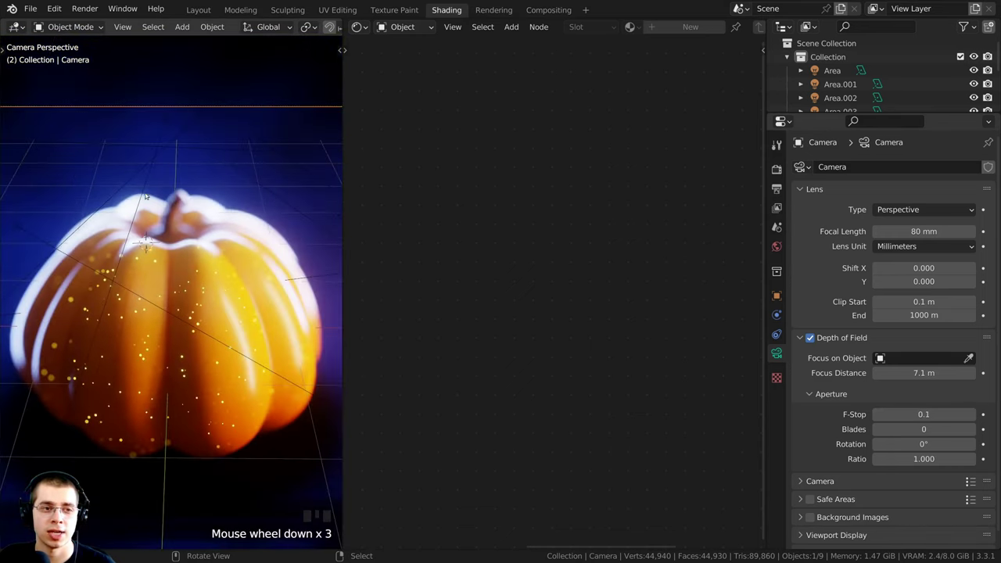
# Raise the camera's F-Stop to 0.6 to soften the depth of field blur.
pyautogui.click(972, 414)
pyautogui.click(971, 414)
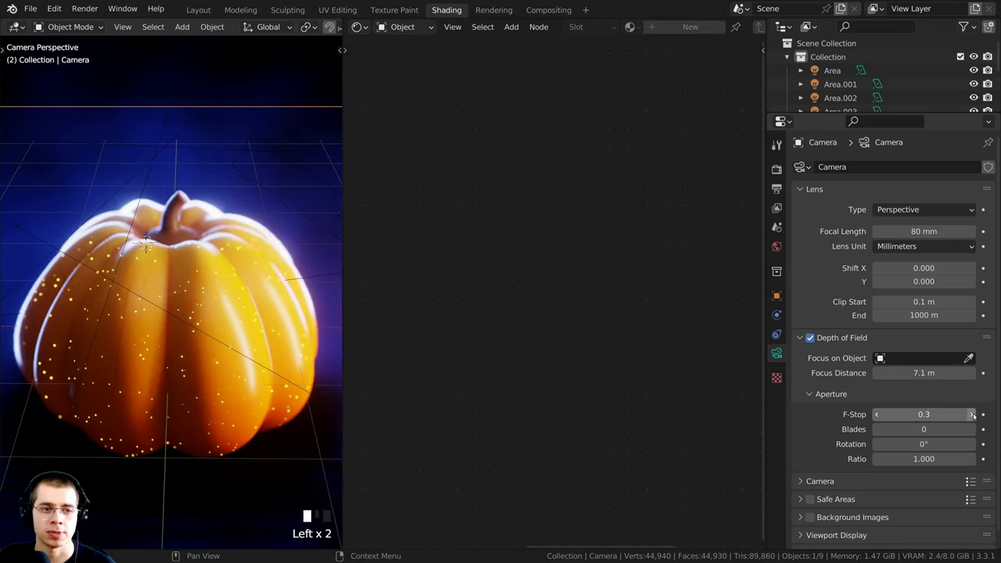
pyautogui.click(972, 414)
pyautogui.click(972, 415)
pyautogui.click(972, 414)
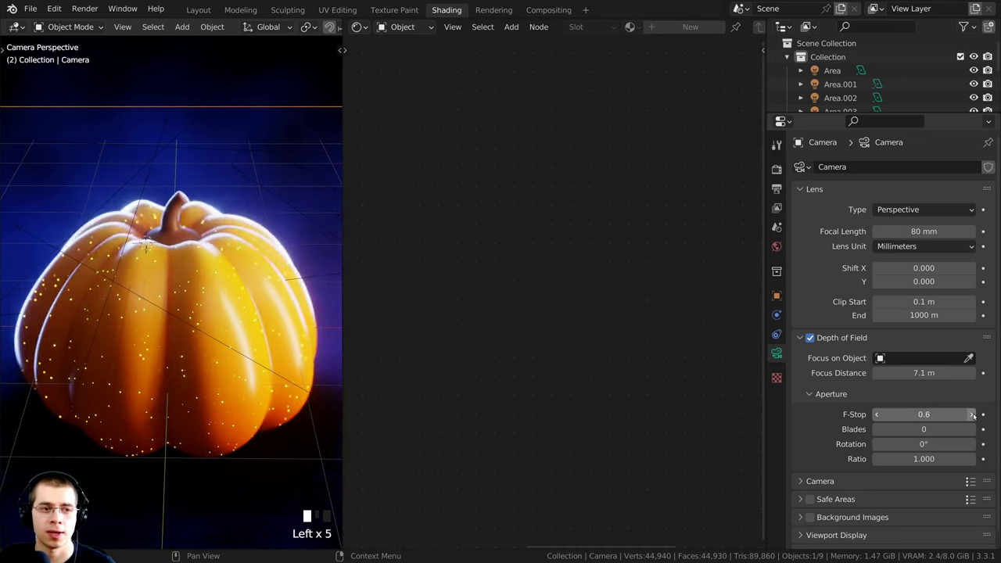
pyautogui.scroll(-1, 240, 329)
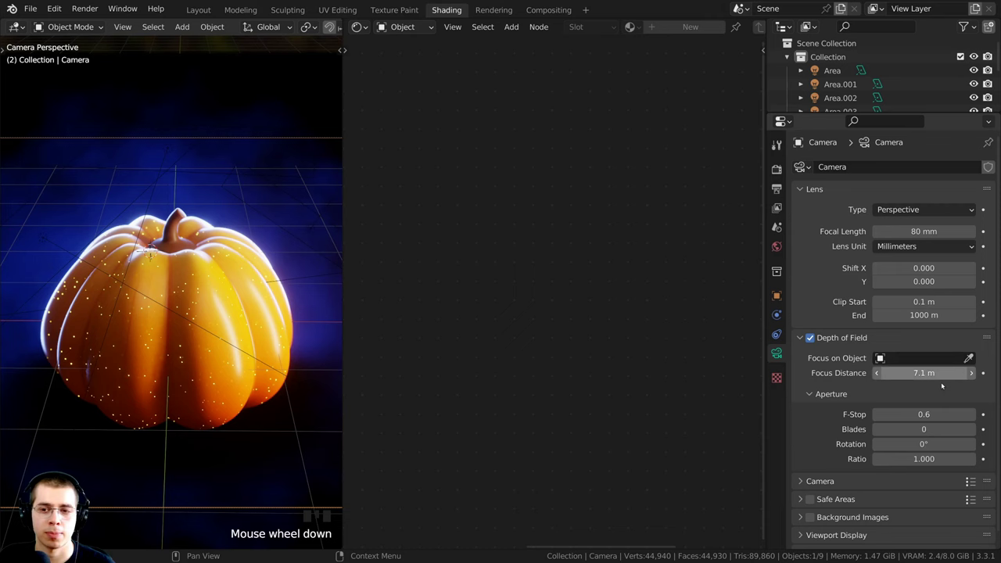
# Raise the camera's F-Stop to 1.0 and inspect the blur on the pumpkin up close.
pyautogui.click(972, 414)
pyautogui.scroll(5, 268, 299)
pyautogui.keyDown('shift'); pyautogui.moveTo(268, 299); pyautogui.dragTo(223, 360, button='middle'); pyautogui.keyUp('shift')
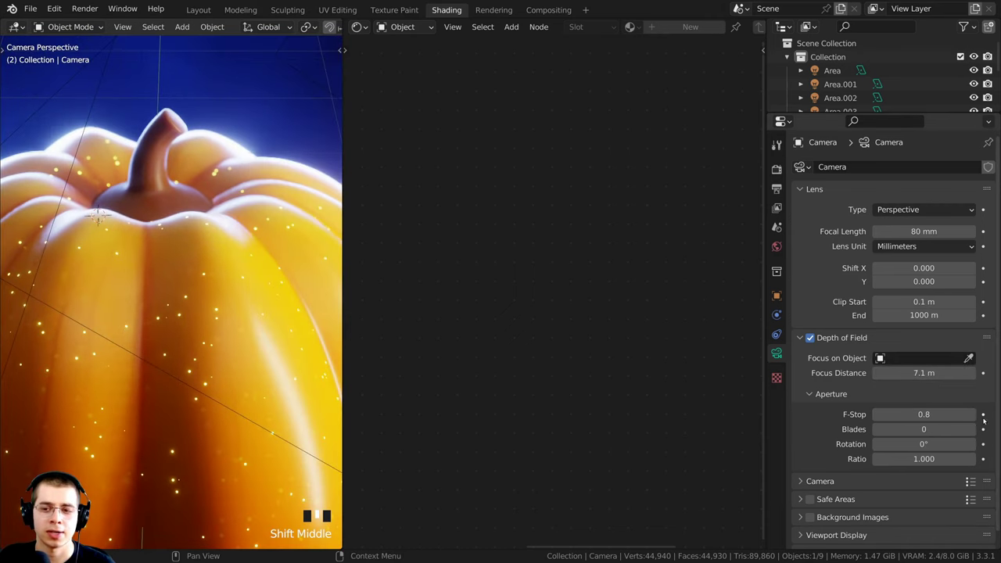
pyautogui.click(972, 414)
pyautogui.click(971, 415)
pyautogui.scroll(4, 219, 346)
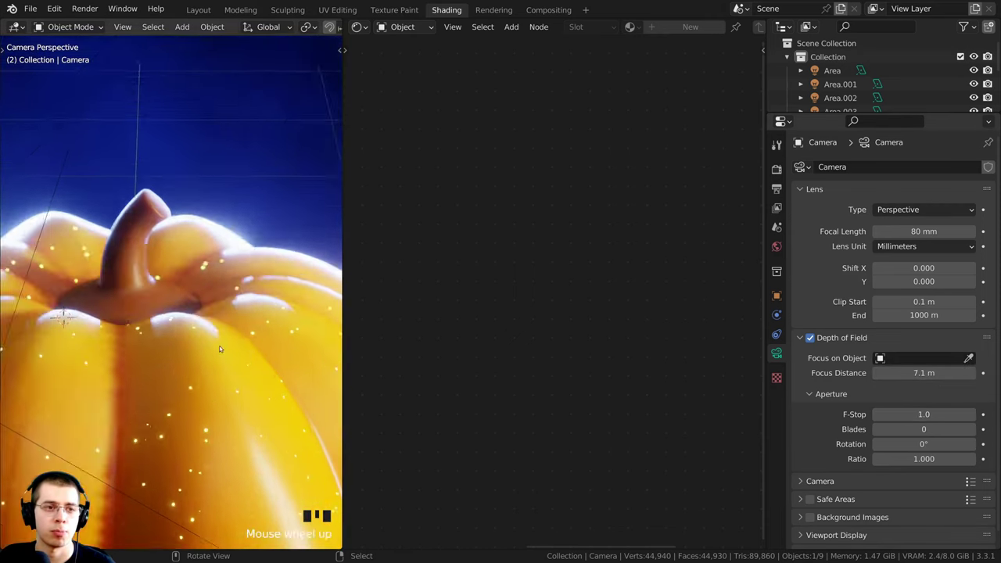
pyautogui.scroll(-4, 220, 346)
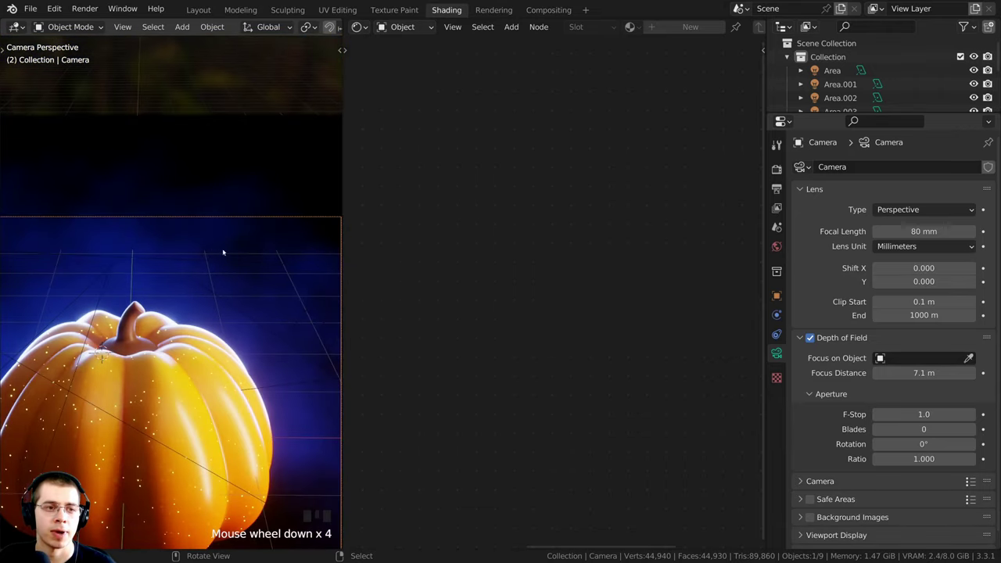
pyautogui.keyDown('shift'); pyautogui.moveTo(211, 430); pyautogui.dragTo(211, 352, button='middle'); pyautogui.keyUp('shift')
pyautogui.scroll(6, 206, 379)
pyautogui.scroll(-6, 205, 375)
pyautogui.scroll(1, 191, 367)
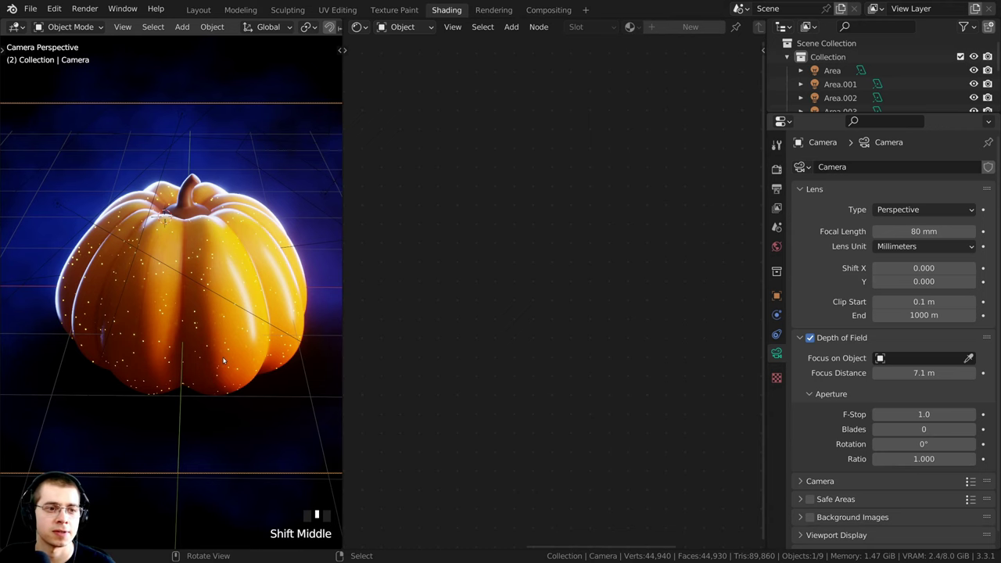
# Switch to the Layout workspace and frame the whole camera view of the pumpkin.
pyautogui.moveTo(342, 279); pyautogui.dragTo(359, 279)
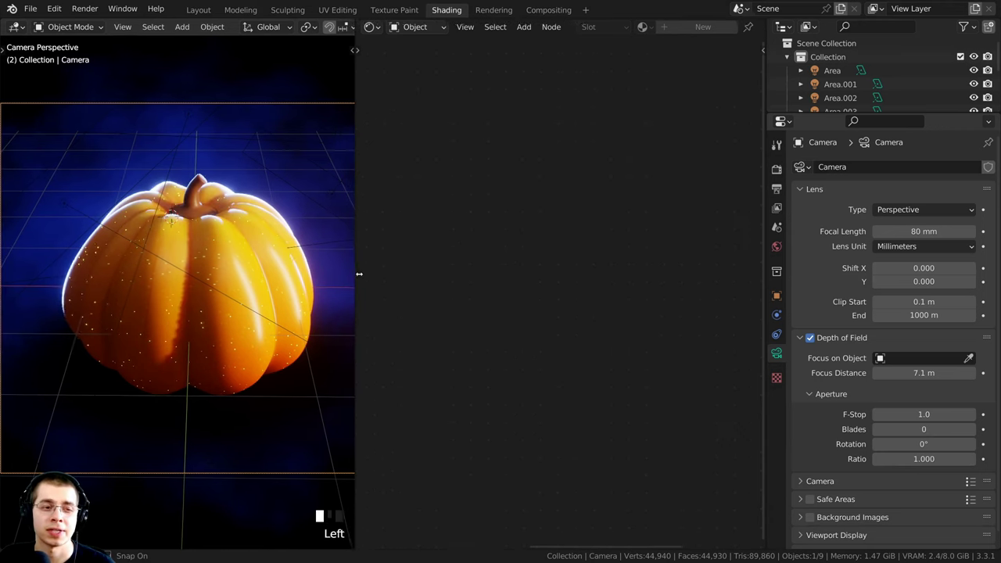
pyautogui.click(199, 10)
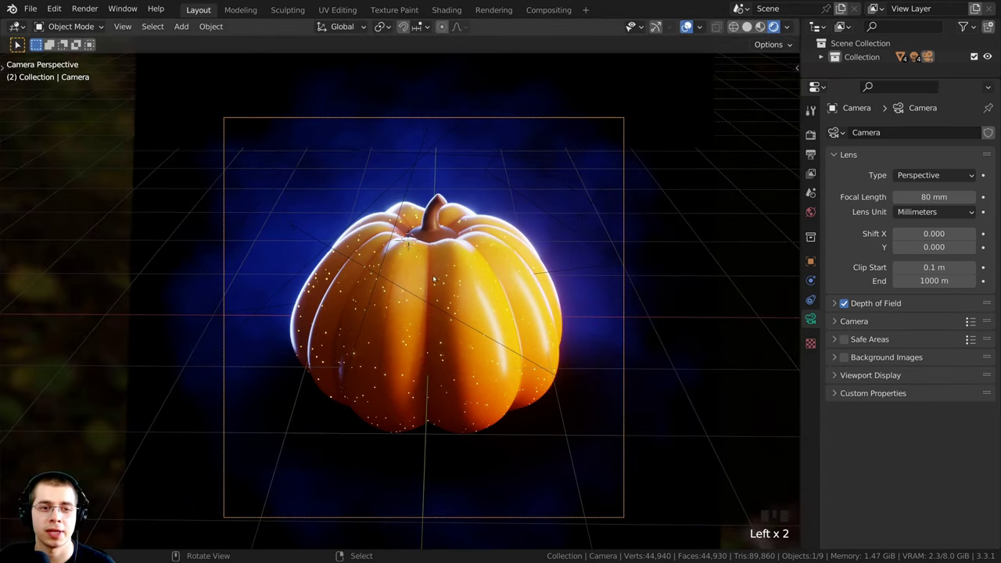
pyautogui.keyDown('shift'); pyautogui.moveTo(420, 262); pyautogui.dragTo(416, 223, button='middle'); pyautogui.keyUp('shift')
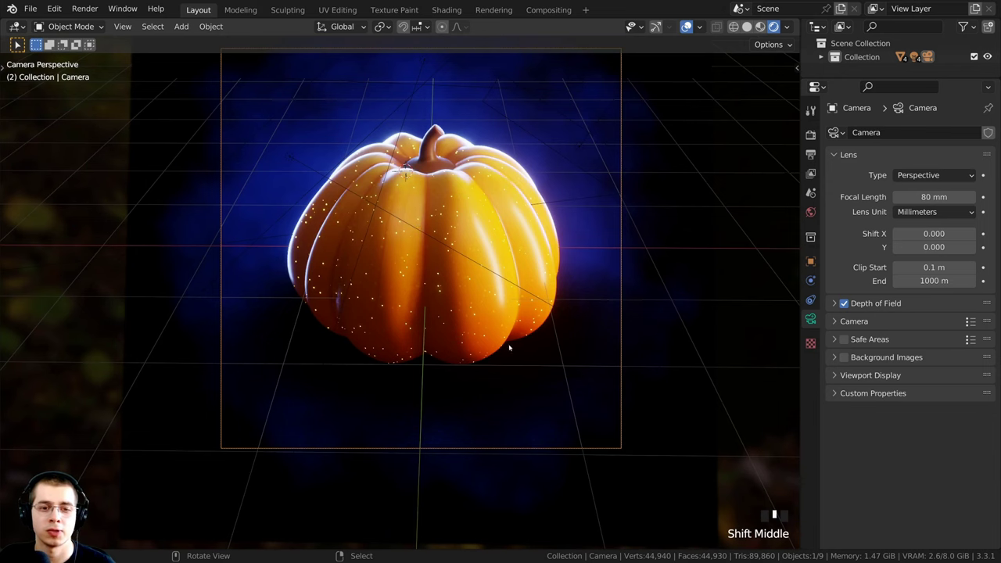
pyautogui.scroll(-1, 446, 304)
pyautogui.keyDown('shift'); pyautogui.moveTo(415, 132); pyautogui.dragTo(422, 181, button='middle'); pyautogui.keyUp('shift')
pyautogui.scroll(1, 423, 180)
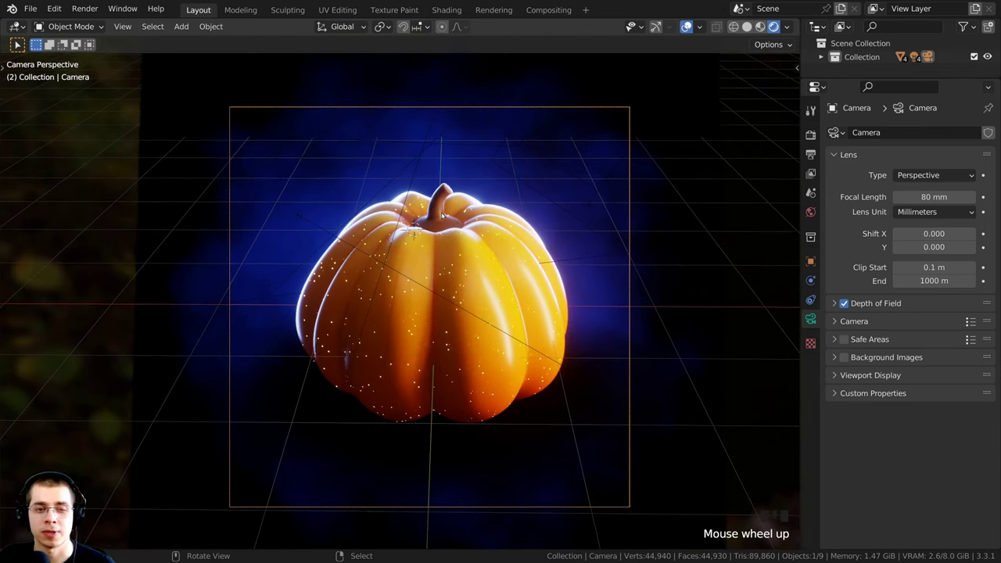
# Select the pumpkin's stem and body together and duplicate them in top view, placing the copy in front of the original.
pyautogui.rightClick(464, 261)
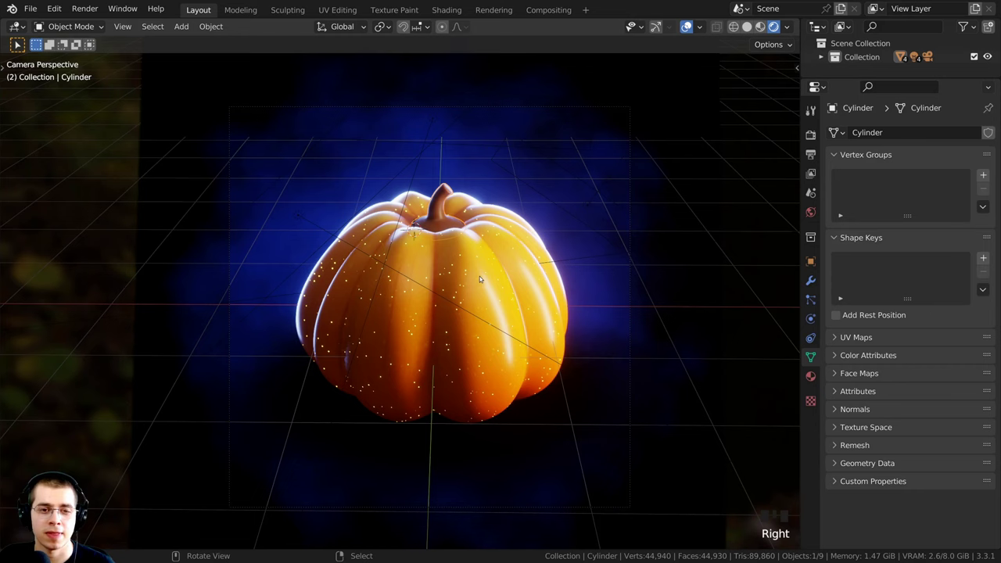
pyautogui.keyDown('shift'); pyautogui.rightClick(478, 272); pyautogui.keyUp('shift')
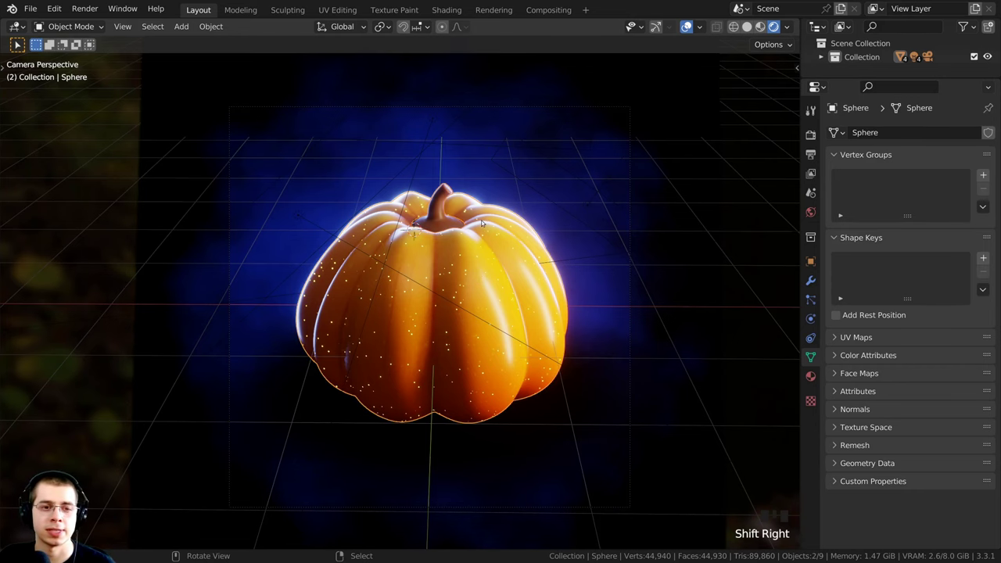
pyautogui.press('KP_7')
pyautogui.keyDown('shift'); pyautogui.moveTo(483, 281); pyautogui.dragTo(498, 136, button='middle'); pyautogui.keyUp('shift')
pyautogui.scroll(3, 498, 136)
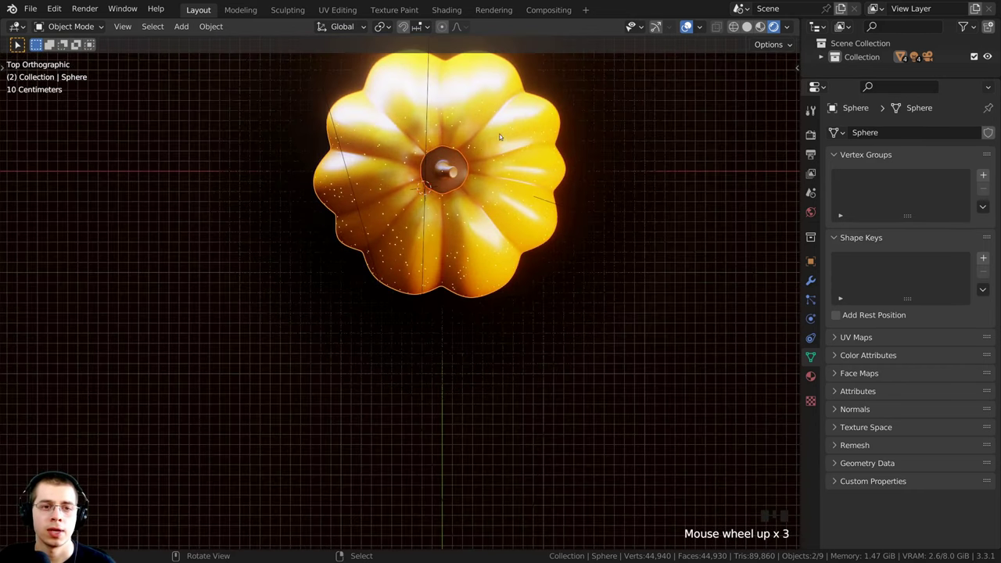
pyautogui.hotkey('shift', 'd')
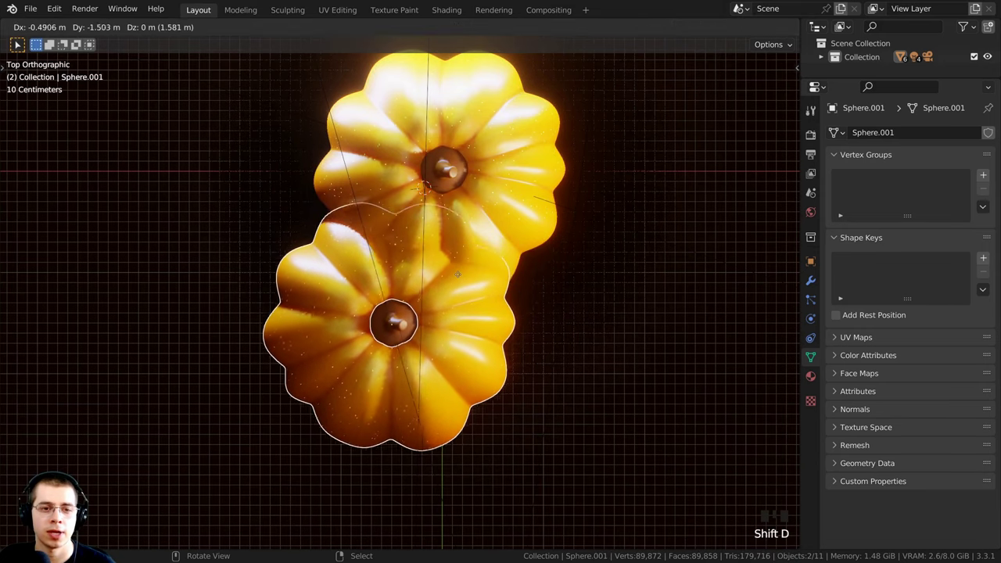
pyautogui.click(600, 323)
# Scale the duplicate pumpkin down to about 40 percent, rotate it and move it close to the large pumpkin's front-left side.
pyautogui.press('s')
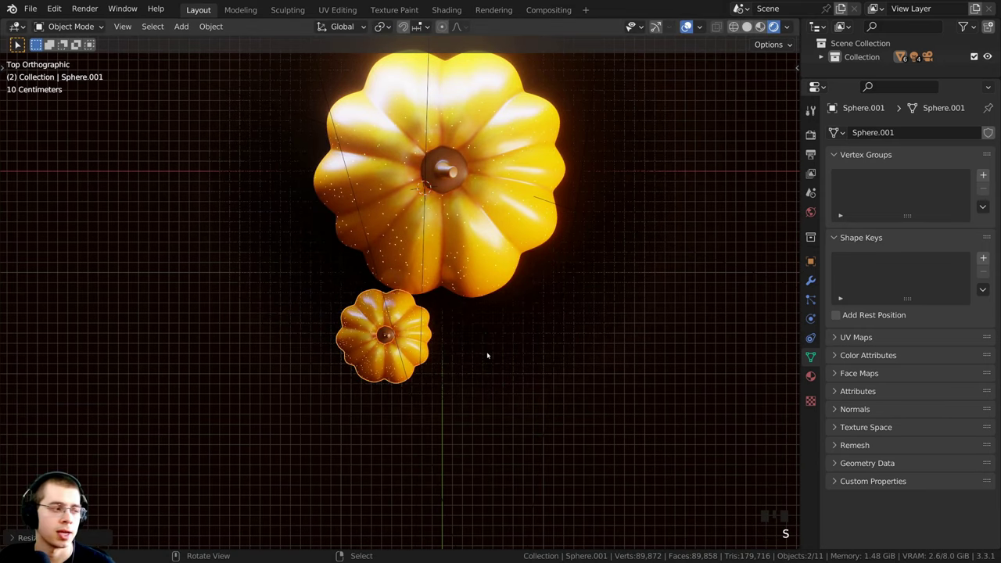
pyautogui.press('r')
pyautogui.click(341, 286)
pyautogui.press('g')
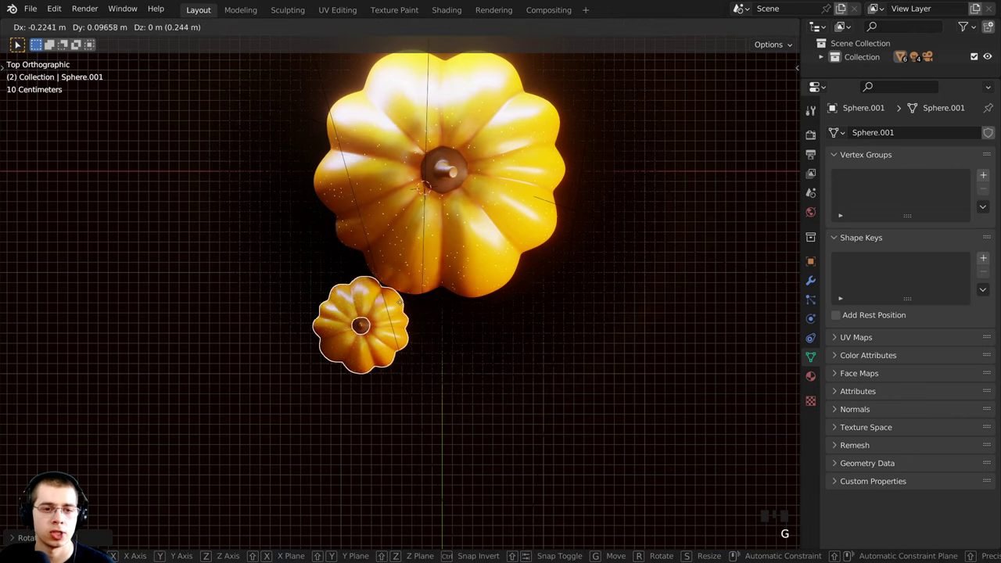
pyautogui.click(441, 289)
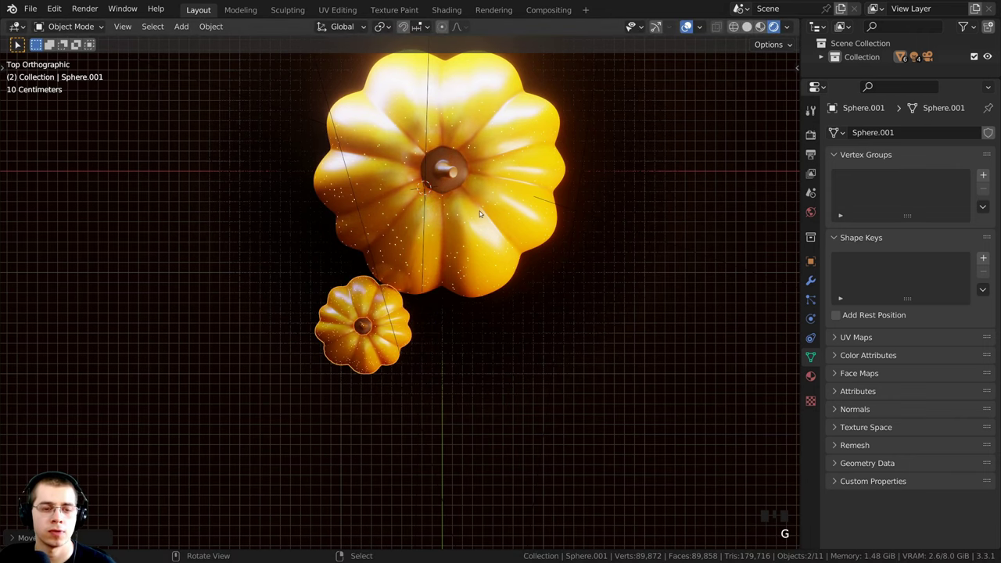
# Enlarge the small pumpkin slightly in camera view and reposition it at the large pumpkin's lower-left side.
pyautogui.press('KP_0')
pyautogui.keyDown('shift'); pyautogui.moveTo(359, 292); pyautogui.dragTo(385, 314, button='middle'); pyautogui.keyUp('shift')
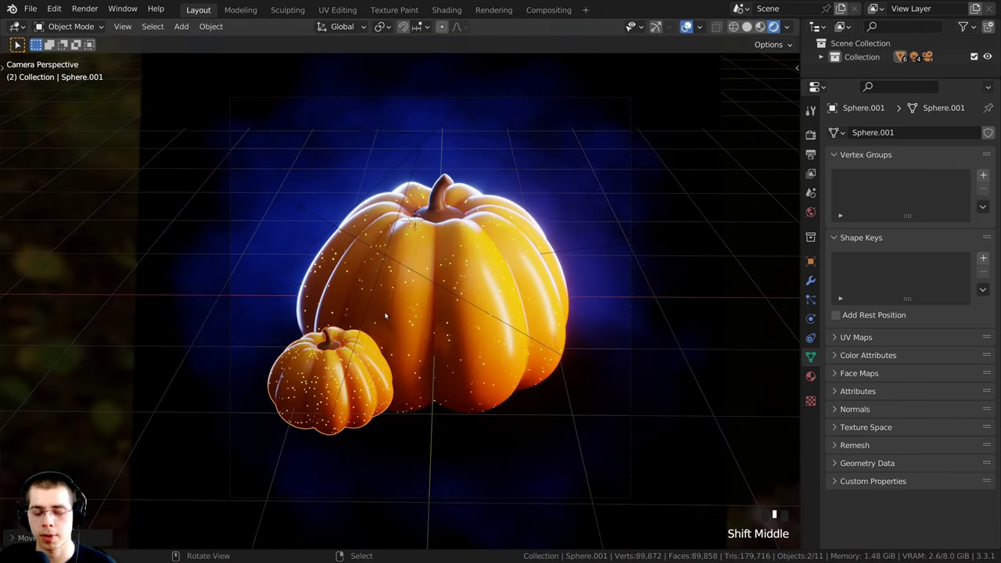
pyautogui.keyDown('shift'); pyautogui.moveTo(416, 379); pyautogui.dragTo(426, 348, button='middle'); pyautogui.keyUp('shift')
pyautogui.press('s')
pyautogui.click(485, 370)
pyautogui.press('g')
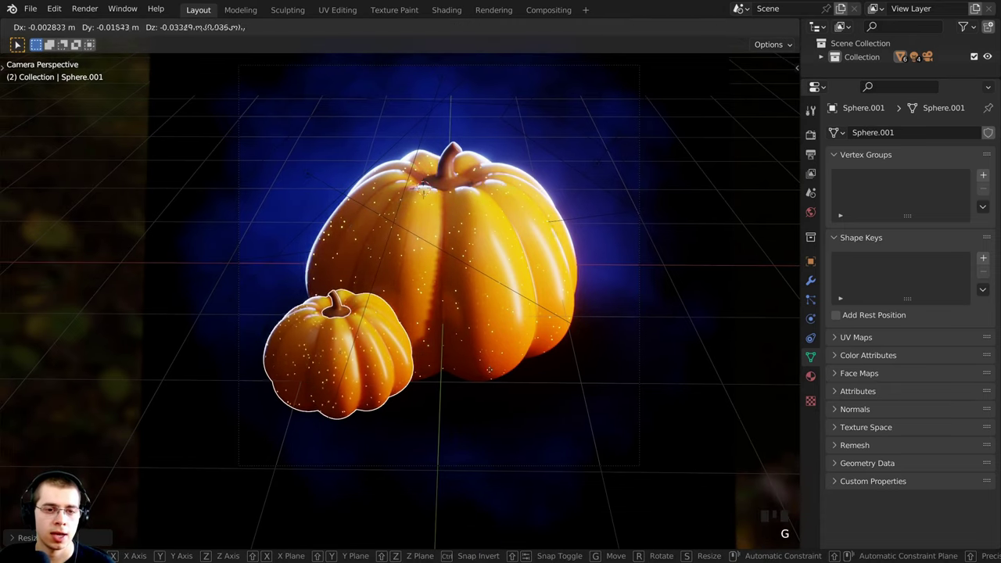
pyautogui.click(485, 378)
pyautogui.press('s')
pyautogui.click(482, 373)
# Lower the small pumpkin along Z toward the ground plane from a low side angle, then adjust its size and position.
pyautogui.moveTo(483, 373); pyautogui.dragTo(474, 316, button='middle')
pyautogui.press('g')
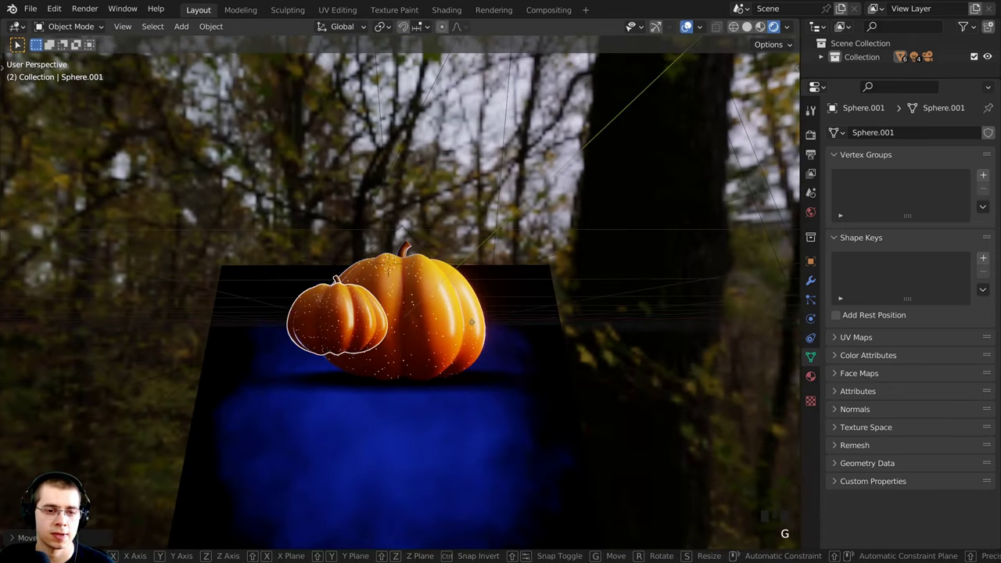
pyautogui.press('z')
pyautogui.click(476, 353)
pyautogui.press('s')
pyautogui.click(494, 355)
pyautogui.press('g')
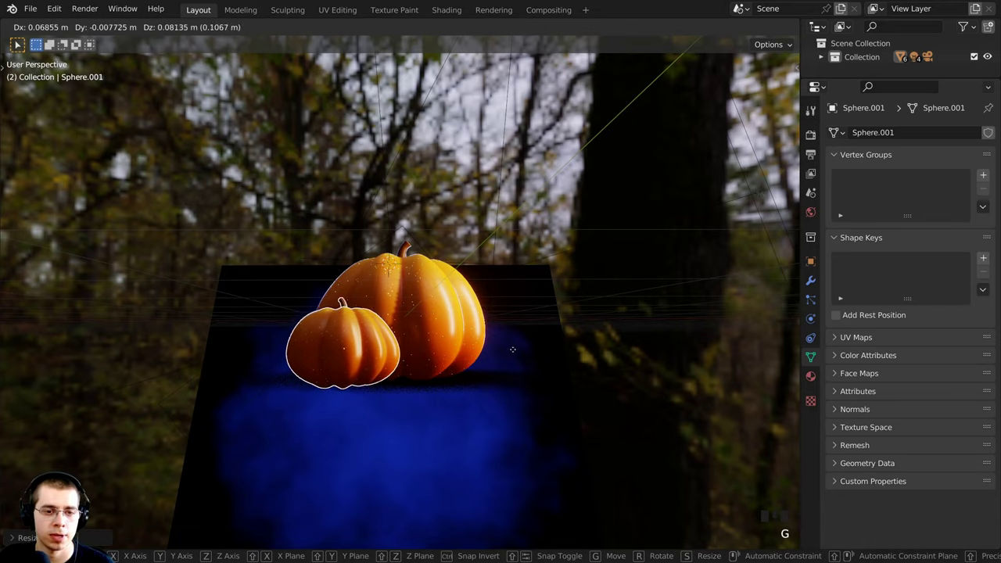
pyautogui.click(512, 350)
# Move the small pumpkin farther forward so it sits in front of the large pumpkin's left side in the camera view.
pyautogui.moveTo(511, 350); pyautogui.dragTo(406, 424, button='middle')
pyautogui.press('g')
pyautogui.click(409, 419)
pyautogui.press('KP_0')
pyautogui.press('g')
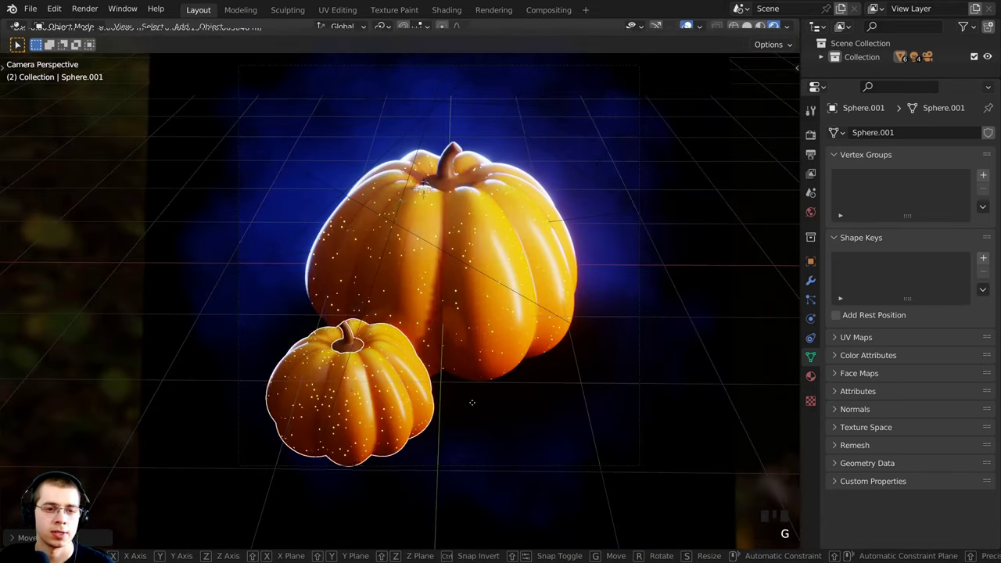
pyautogui.click(472, 403)
pyautogui.scroll(-1, 497, 399)
pyautogui.scroll(-1, 491, 395)
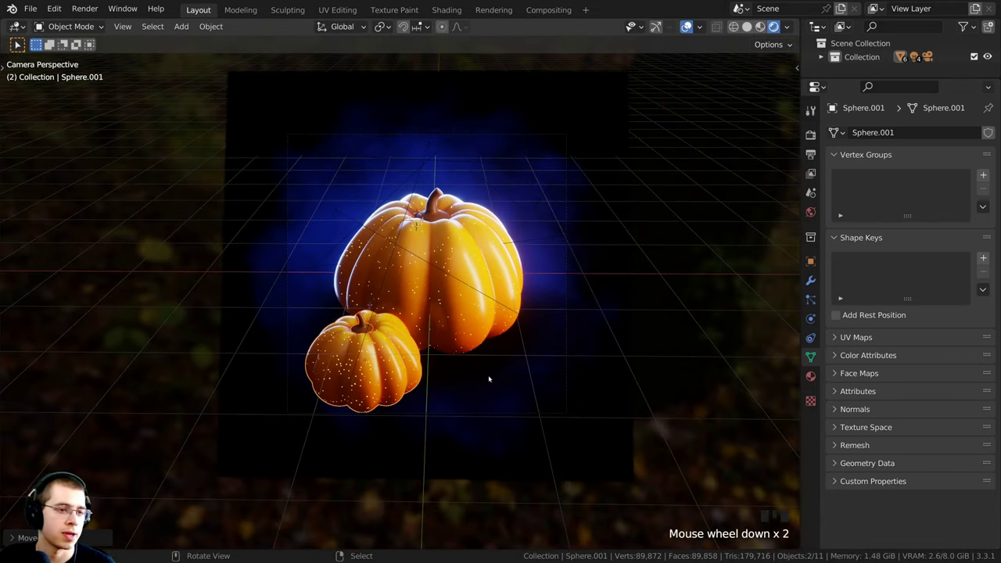
pyautogui.press('g')
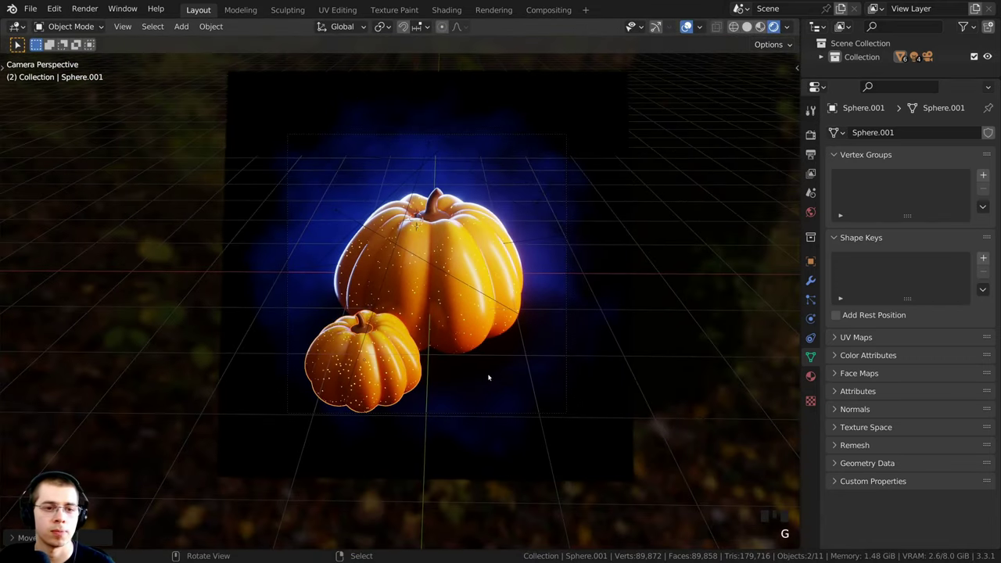
# Select the camera and move it slightly downward so both pumpkins sit higher in the frame.
pyautogui.rightClick(471, 413)
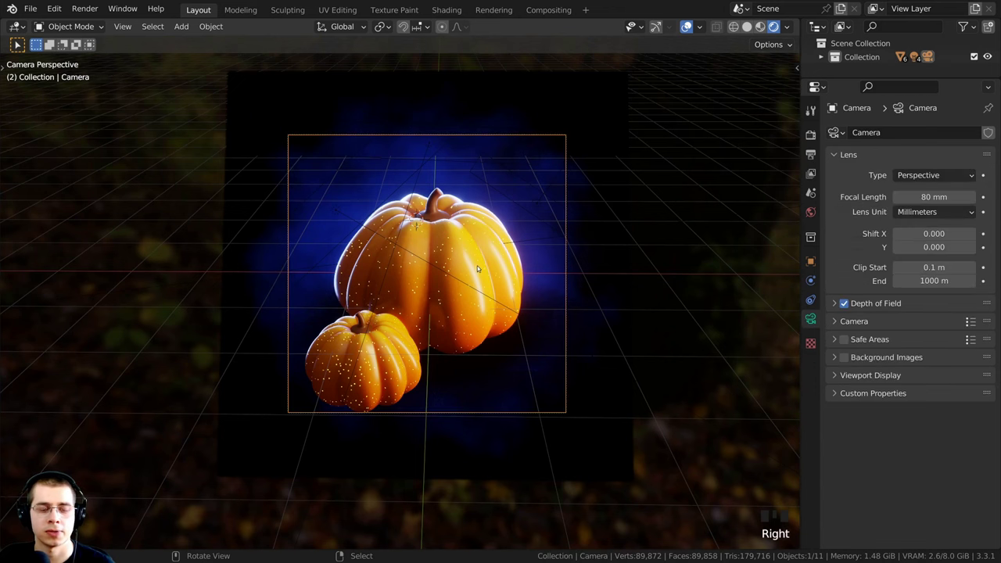
pyautogui.press('g')
pyautogui.click(406, 375)
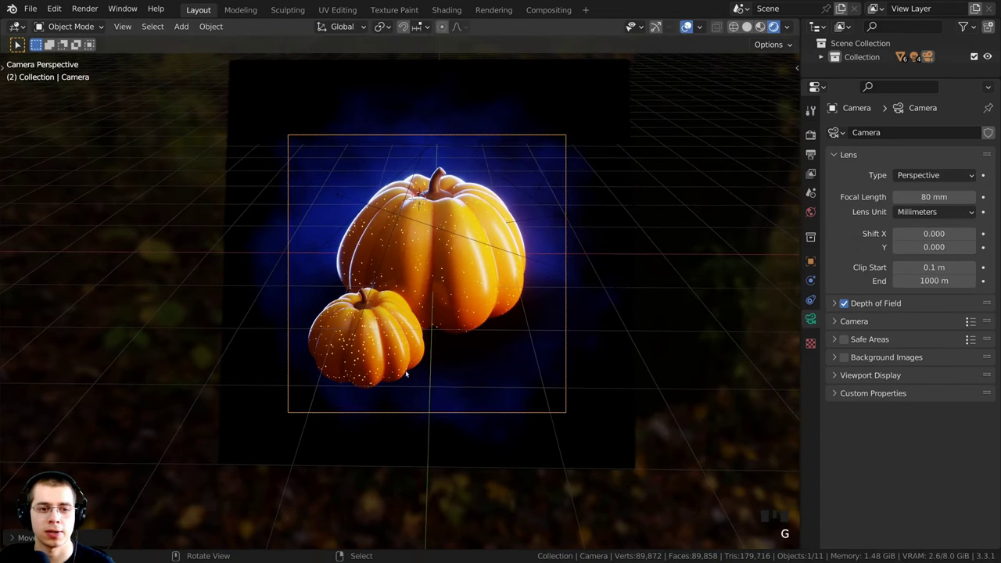
# Select the small pumpkin together with its stem, scale it down slightly and nudge its position in camera view.
pyautogui.rightClick(406, 376)
pyautogui.scroll(1, 406, 375)
pyautogui.scroll(2, 486, 321)
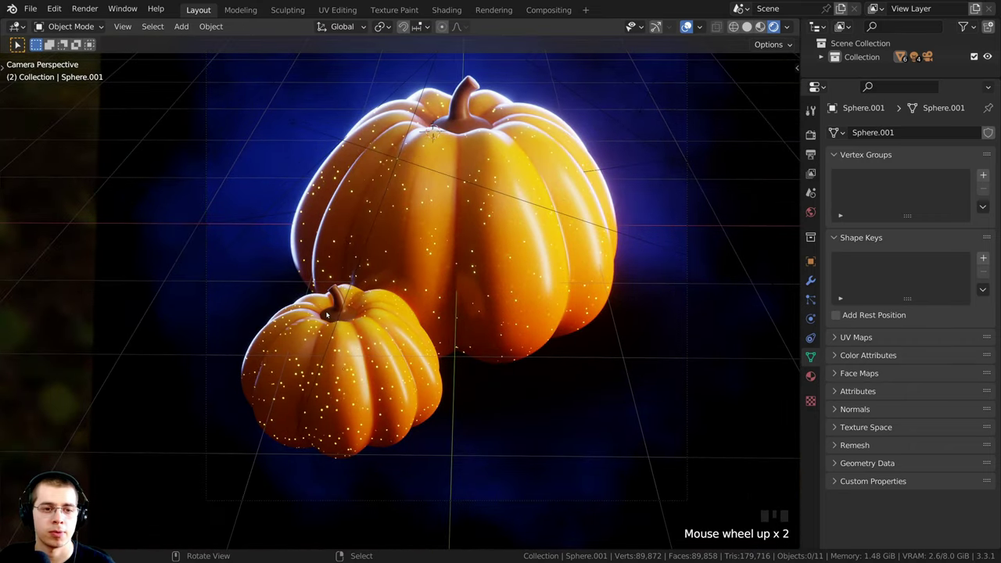
pyautogui.rightClick(328, 315)
pyautogui.keyDown('shift'); pyautogui.rightClick(413, 359); pyautogui.keyUp('shift')
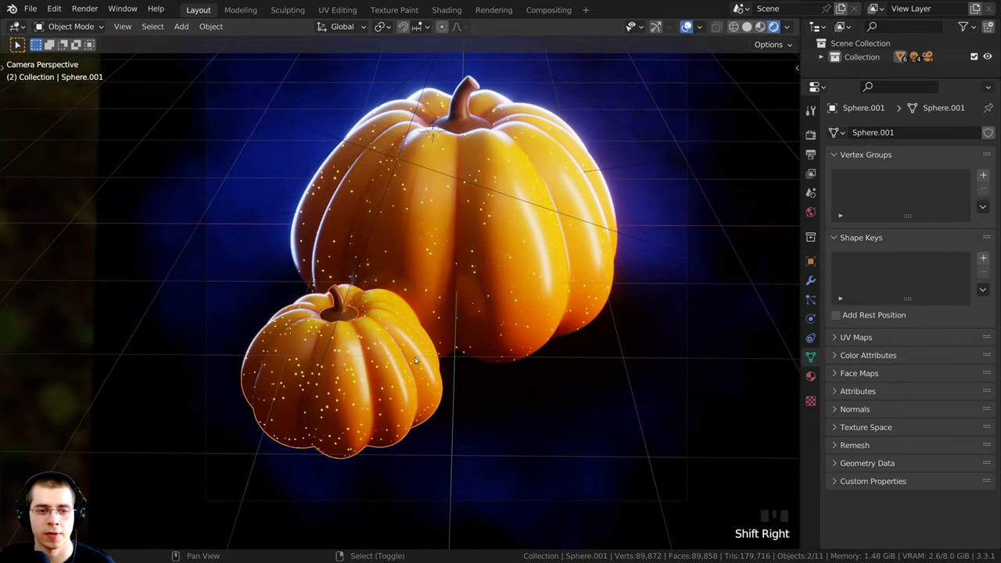
pyautogui.press('s')
pyautogui.click(461, 348)
pyautogui.press('g')
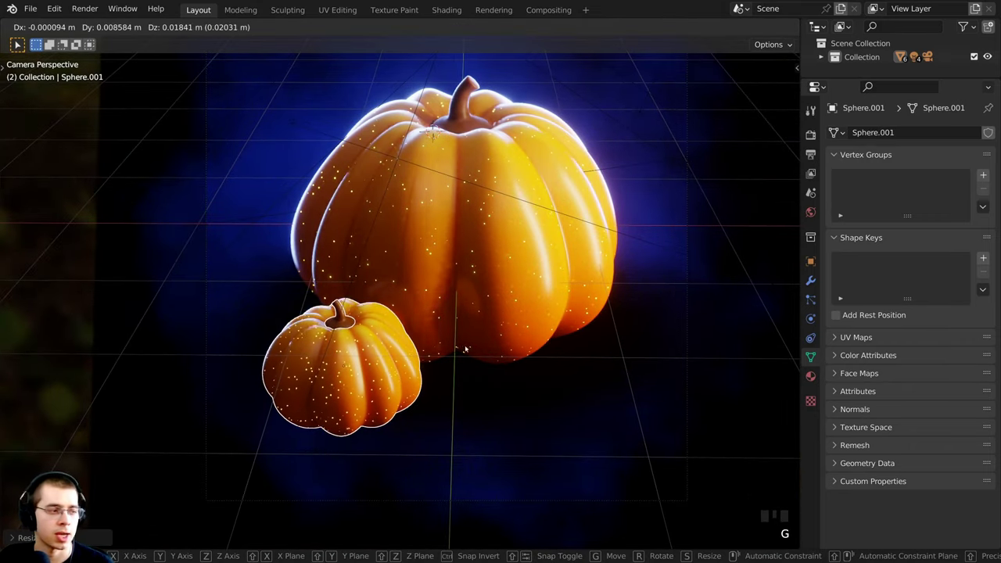
pyautogui.click(465, 349)
# Reposition the small pumpkin beside the large one from a top-down angle, and rotate it slightly around the global Z axis.
pyautogui.moveTo(447, 311); pyautogui.dragTo(425, 398, button='middle')
pyautogui.press('g')
pyautogui.click(426, 395)
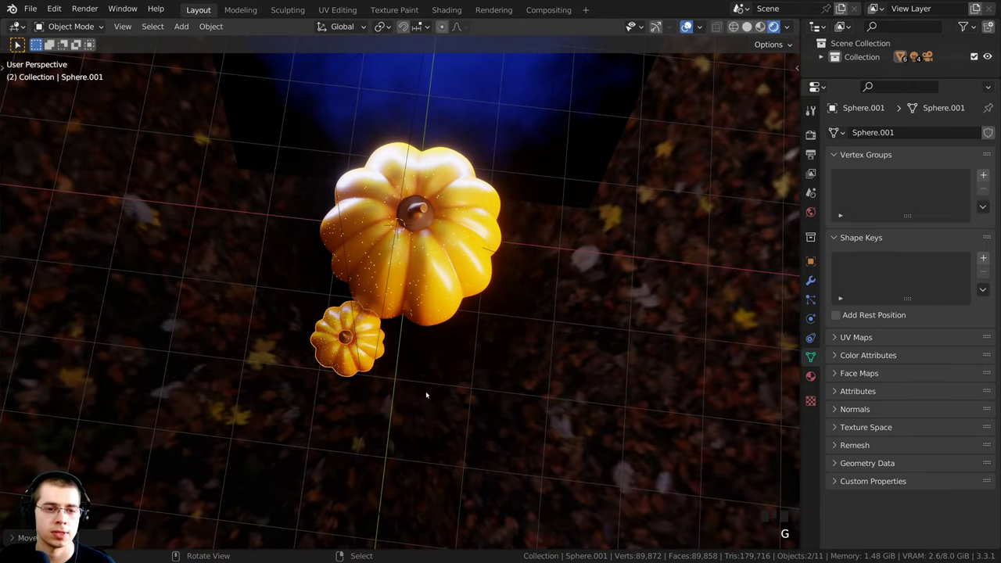
pyautogui.press('KP_0')
pyautogui.press('r')
pyautogui.press('z')
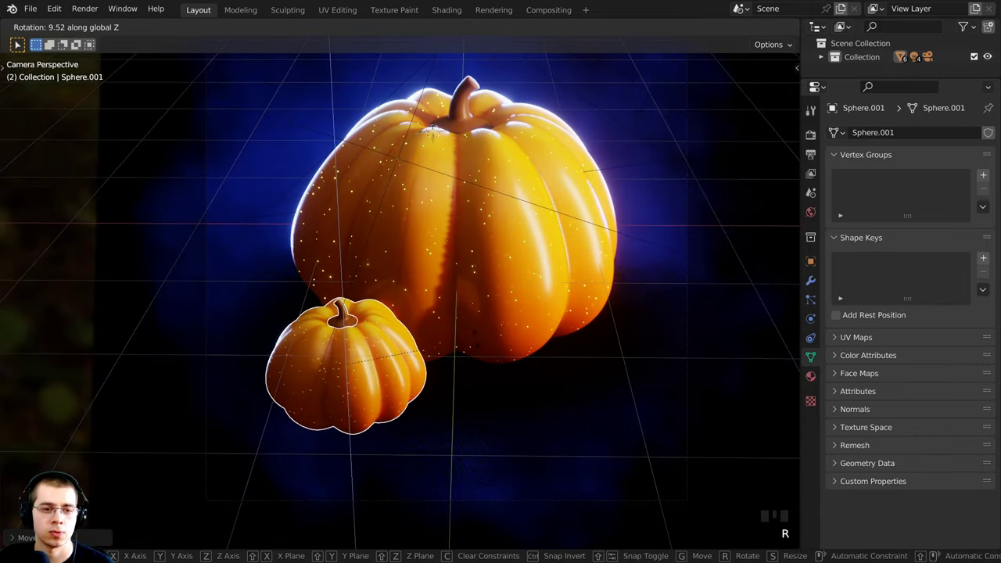
pyautogui.click(353, 359)
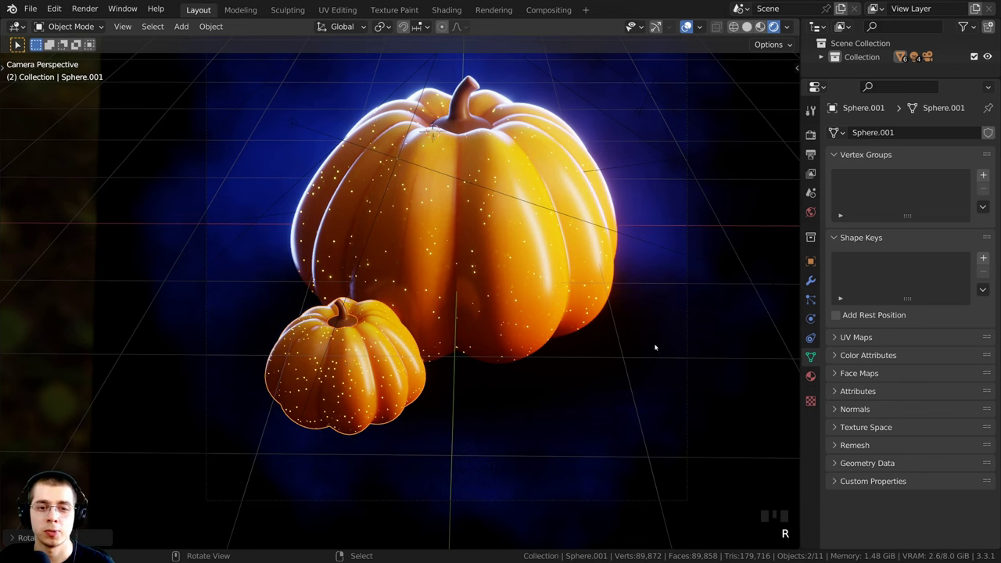
# Duplicate the small pumpkin and its stem to the large pumpkin's lower-right side, and rotate the copy about -158 degrees around global Z.
pyautogui.keyDown('shift'); pyautogui.moveTo(497, 342); pyautogui.dragTo(301, 364, button='middle'); pyautogui.keyUp('shift')
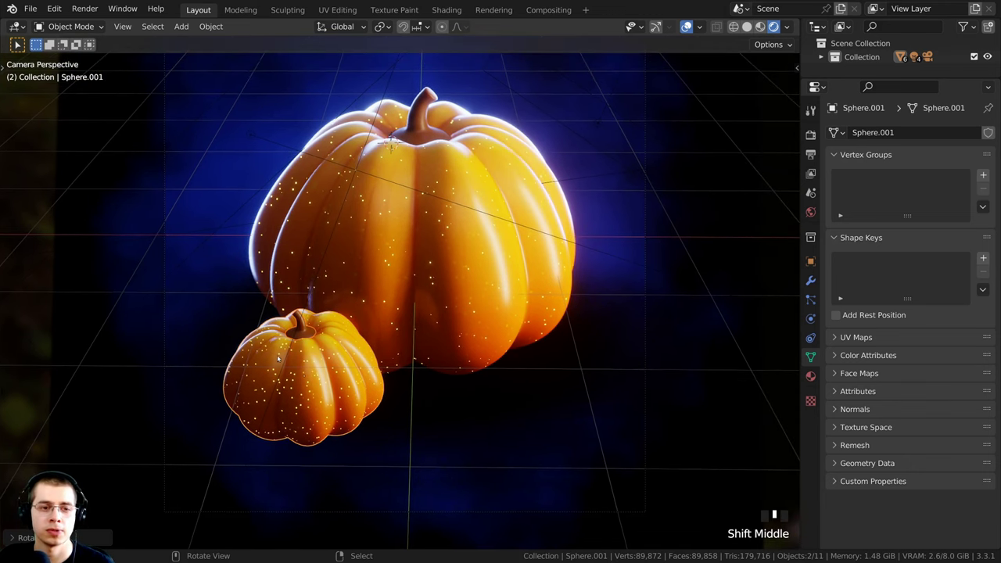
pyautogui.hotkey('shift', 'd')
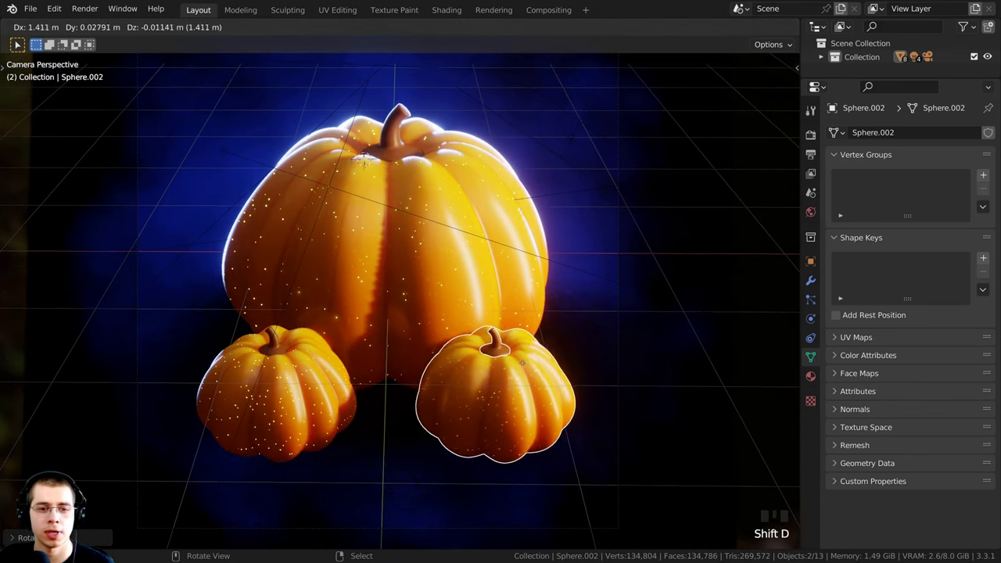
pyautogui.click(528, 363)
pyautogui.press('r')
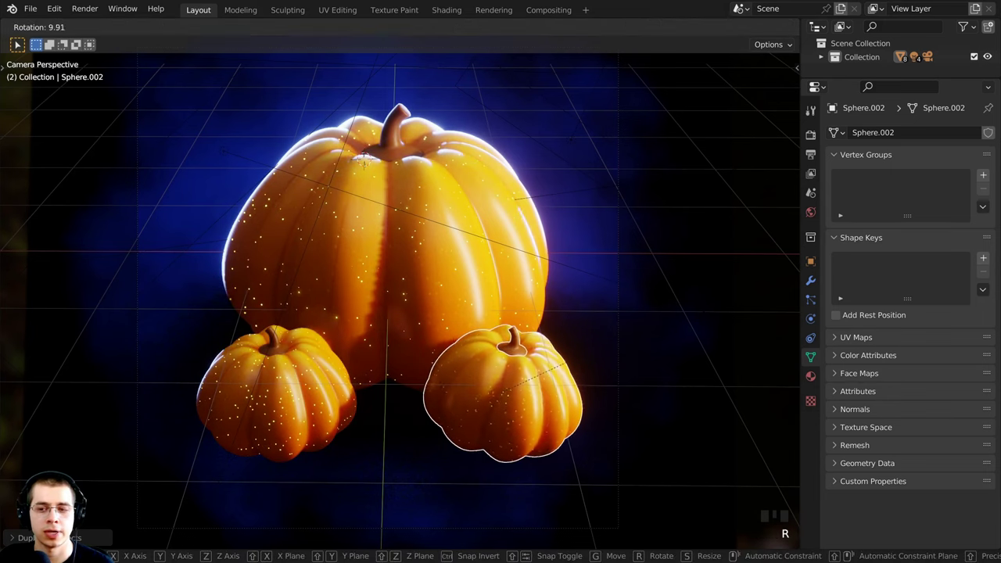
pyautogui.press('z')
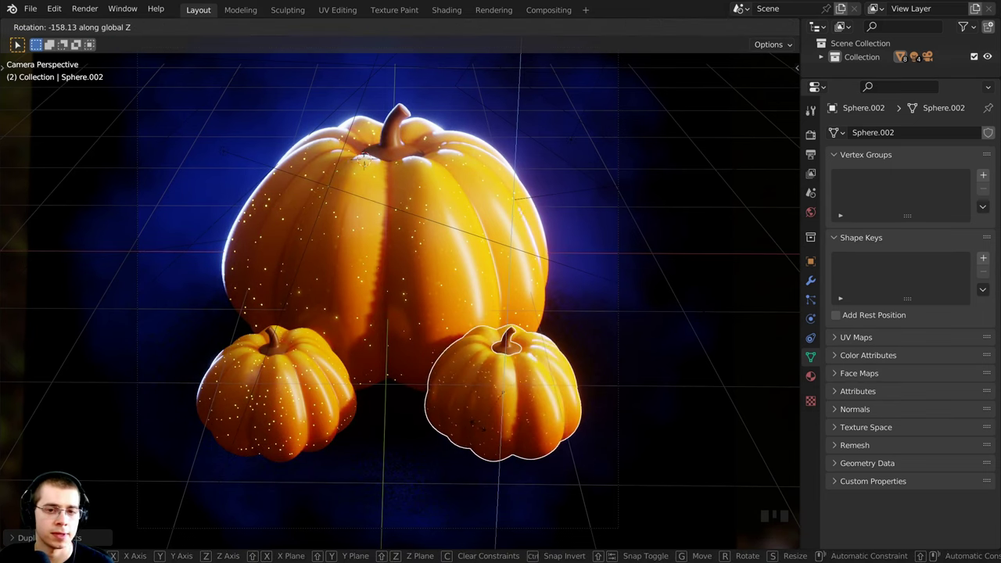
pyautogui.press('Return')
# Scale the duplicate down so it is smaller than the left pumpkin, and move it close to the large pumpkin's right side.
pyautogui.press('s')
pyautogui.click(601, 422)
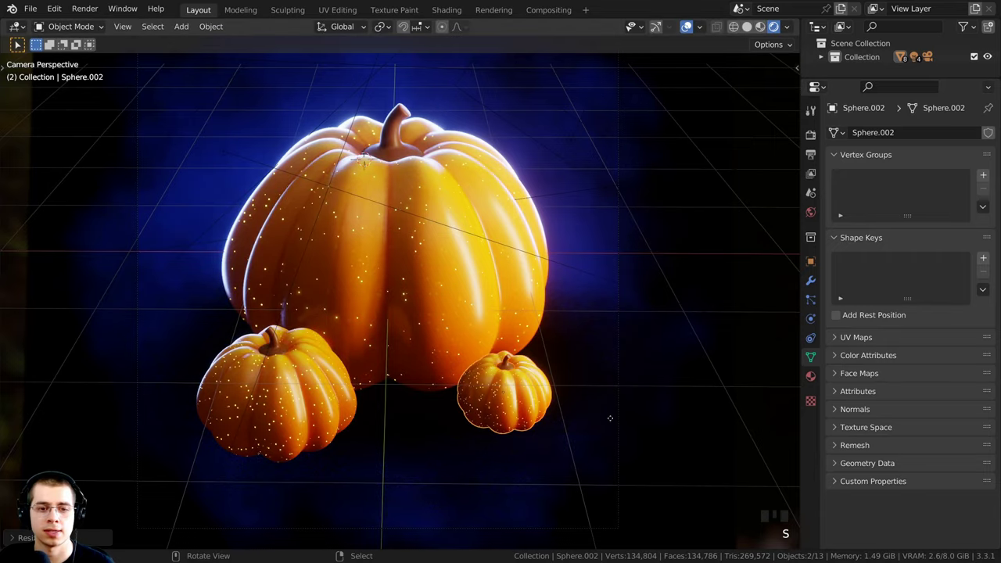
pyautogui.press('s')
pyautogui.click(625, 411)
pyautogui.press('g')
pyautogui.click(605, 393)
# Adjust the duplicate's position in front of the large pumpkin from above, then fine-tune its size and placement in camera view.
pyautogui.moveTo(604, 393); pyautogui.dragTo(516, 445, button='middle')
pyautogui.press('g')
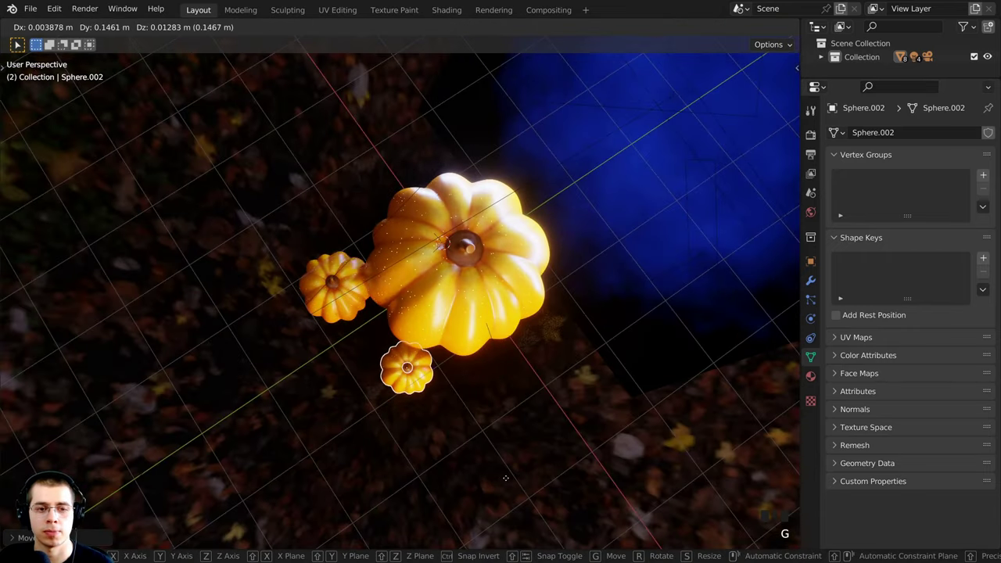
pyautogui.click(495, 463)
pyautogui.press('KP_0')
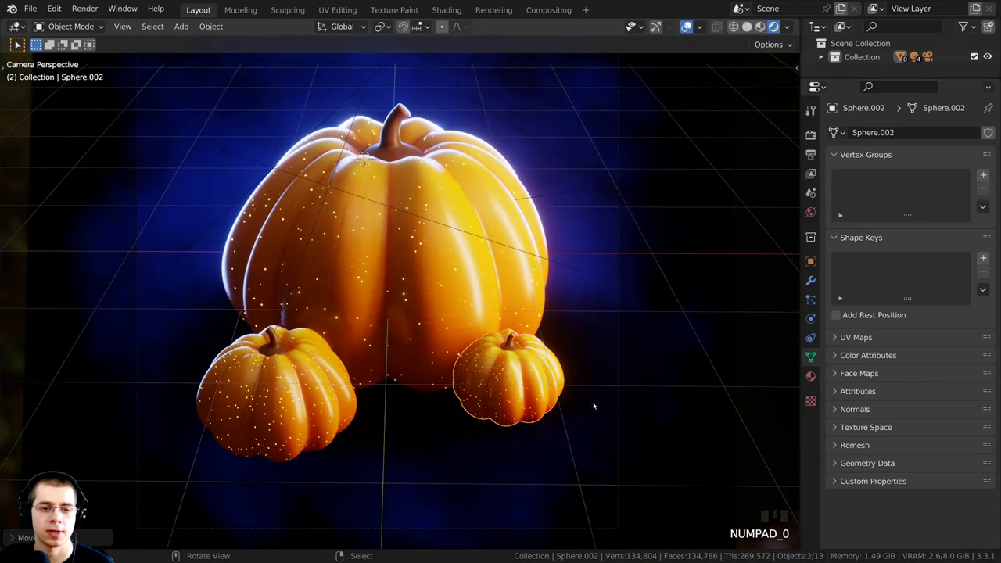
pyautogui.press('s')
pyautogui.click(612, 416)
pyautogui.press('g')
pyautogui.click(618, 417)
# Open the Shading workspace with the left small pumpkin selected, and widen the node editor to show its material.
pyautogui.rightClick(273, 341)
pyautogui.keyDown('shift'); pyautogui.rightClick(308, 365); pyautogui.keyUp('shift')
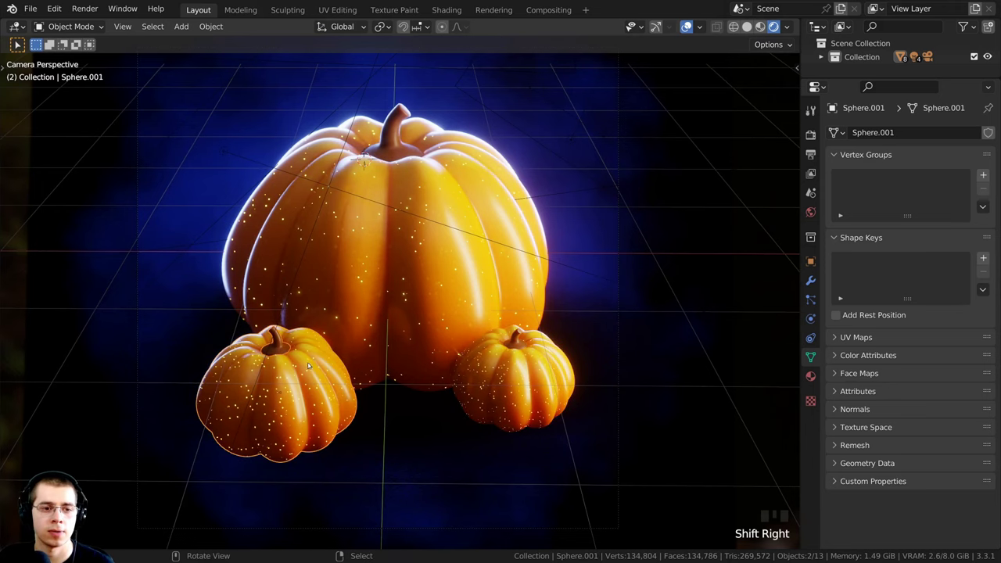
pyautogui.keyDown('shift'); pyautogui.moveTo(308, 365); pyautogui.dragTo(351, 394, button='middle'); pyautogui.keyUp('shift')
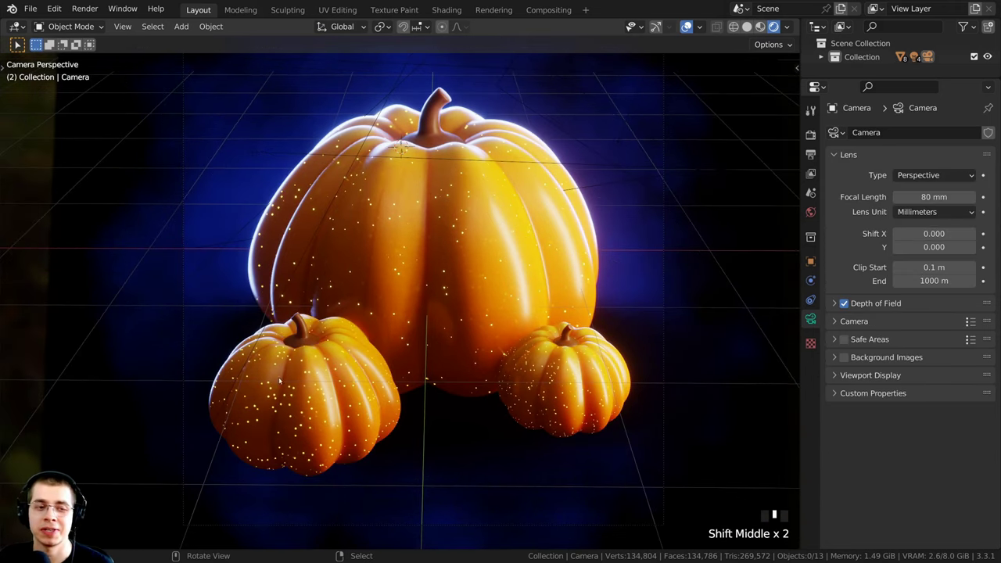
pyautogui.click(439, 11)
pyautogui.keyDown('shift'); pyautogui.moveTo(197, 410); pyautogui.dragTo(146, 364, button='middle'); pyautogui.keyUp('shift')
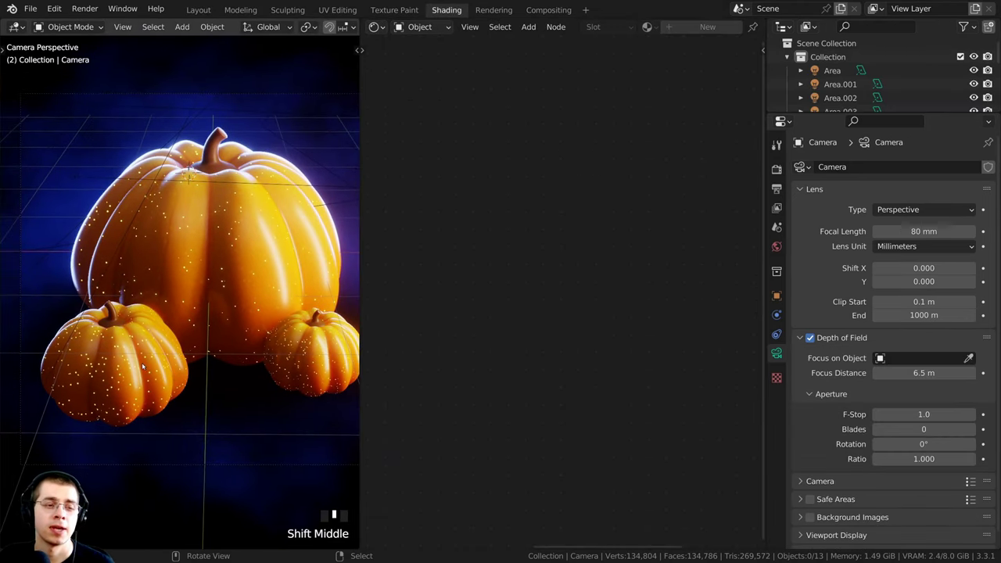
pyautogui.rightClick(144, 363)
pyautogui.moveTo(766, 239); pyautogui.dragTo(934, 234)
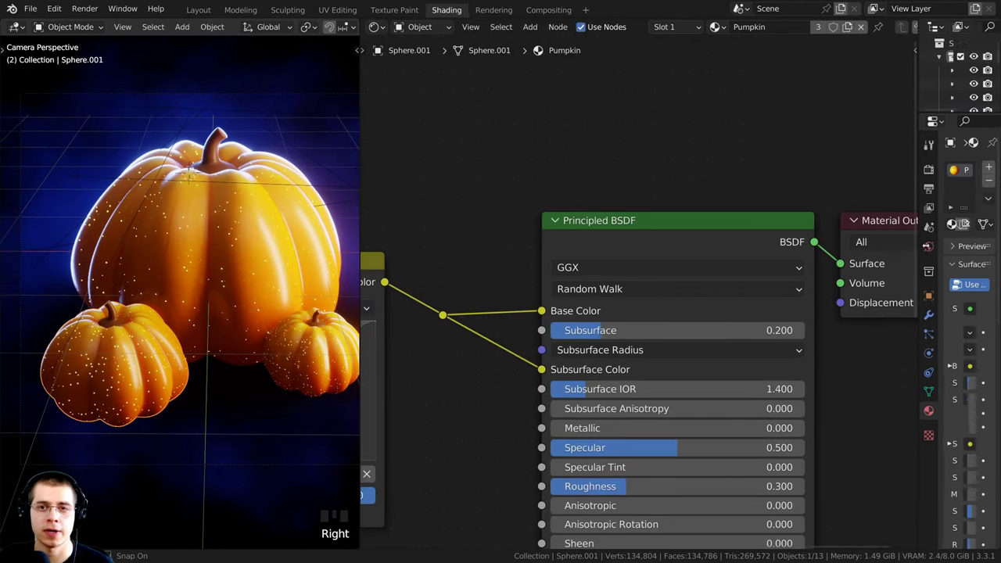
# Make an independent copy of the left small pumpkin's material and name it "Pumpkin 2".
pyautogui.click(844, 28)
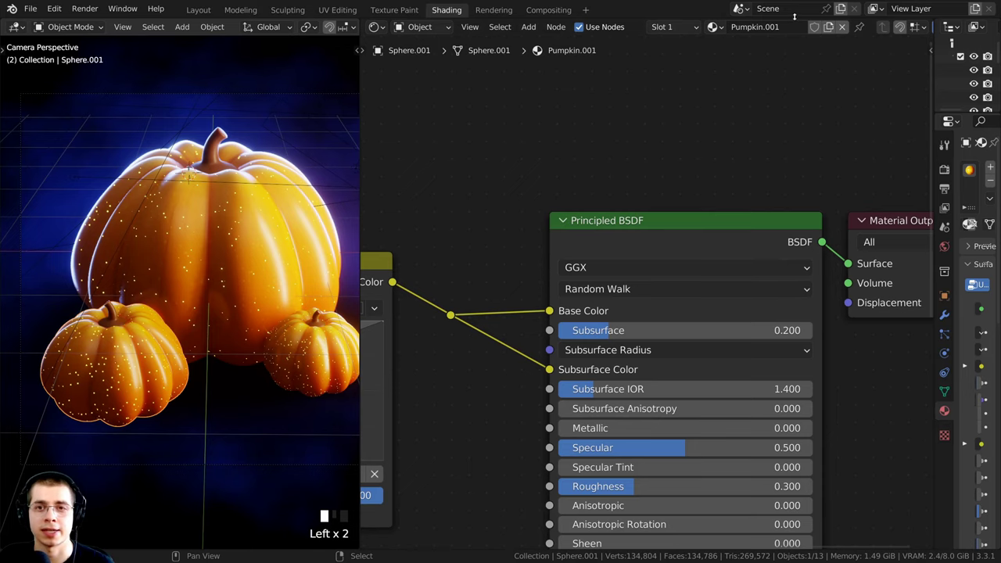
pyautogui.click(783, 27)
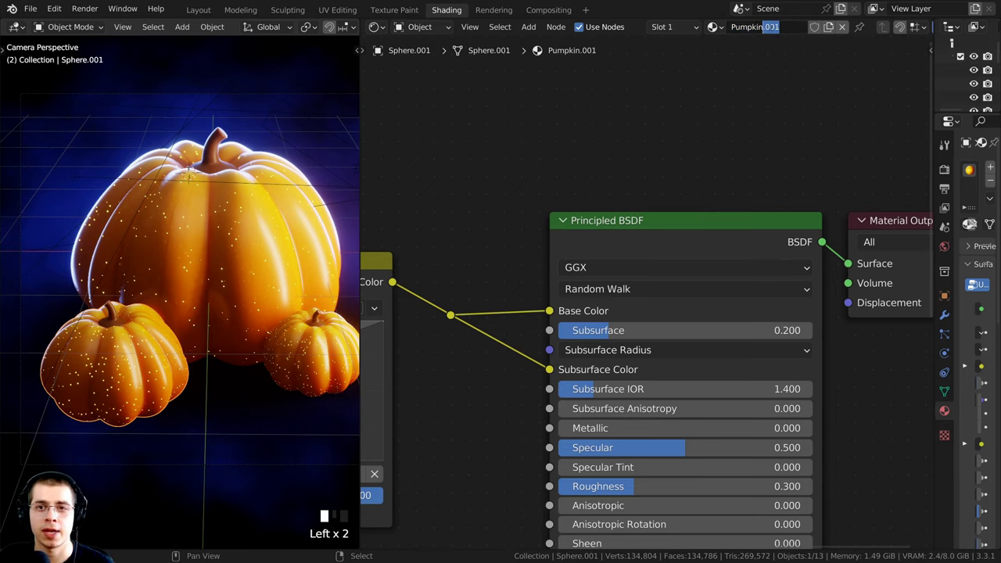
pyautogui.write('Pumpkin 2')
pyautogui.press('Return')
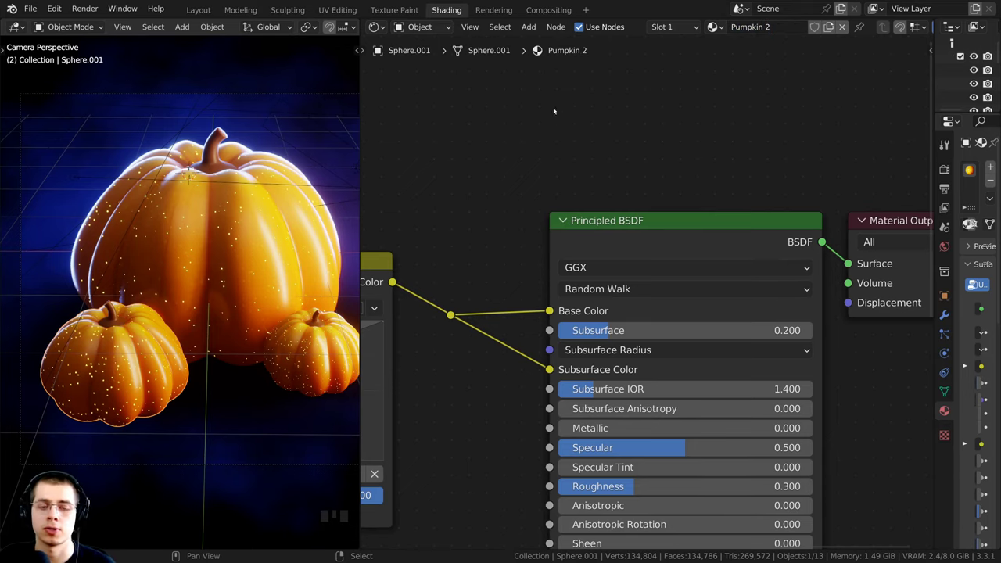
# Insert a Hue Saturation Value node after the RGB Curves node, feeding the Principled BSDF's base and subsurface colors.
pyautogui.scroll(-6, 554, 111)
pyautogui.moveTo(539, 356); pyautogui.dragTo(678, 262, button='middle')
pyautogui.scroll(2, 597, 286)
pyautogui.moveTo(580, 273); pyautogui.dragTo(562, 301, button='middle')
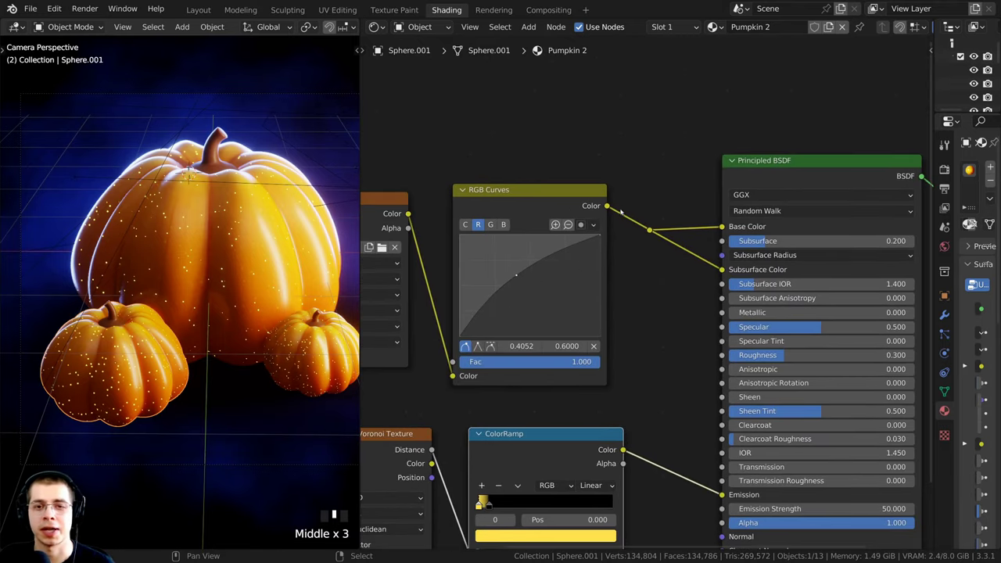
pyautogui.hotkey('shift', 'a')
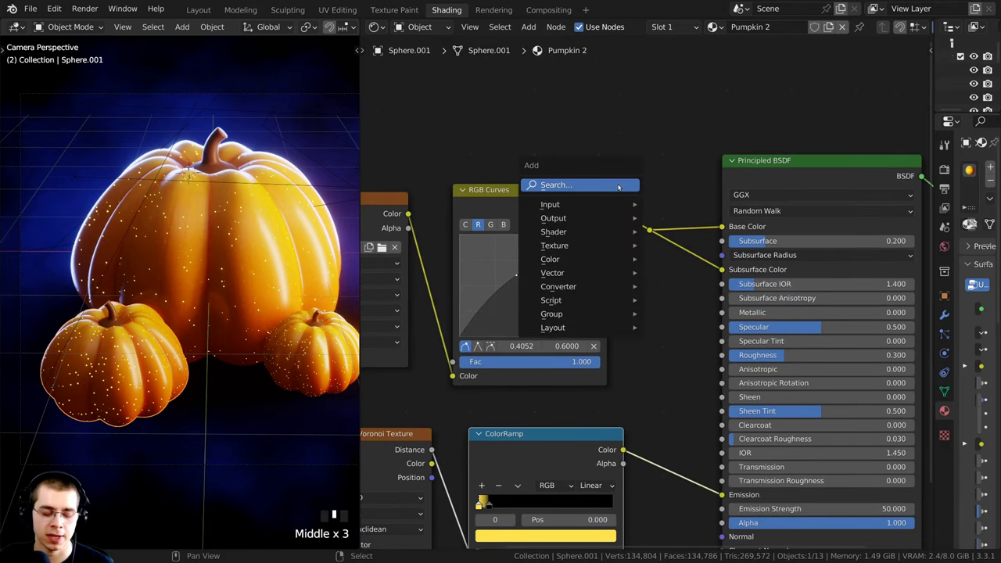
pyautogui.click(618, 186)
pyautogui.write('hue')
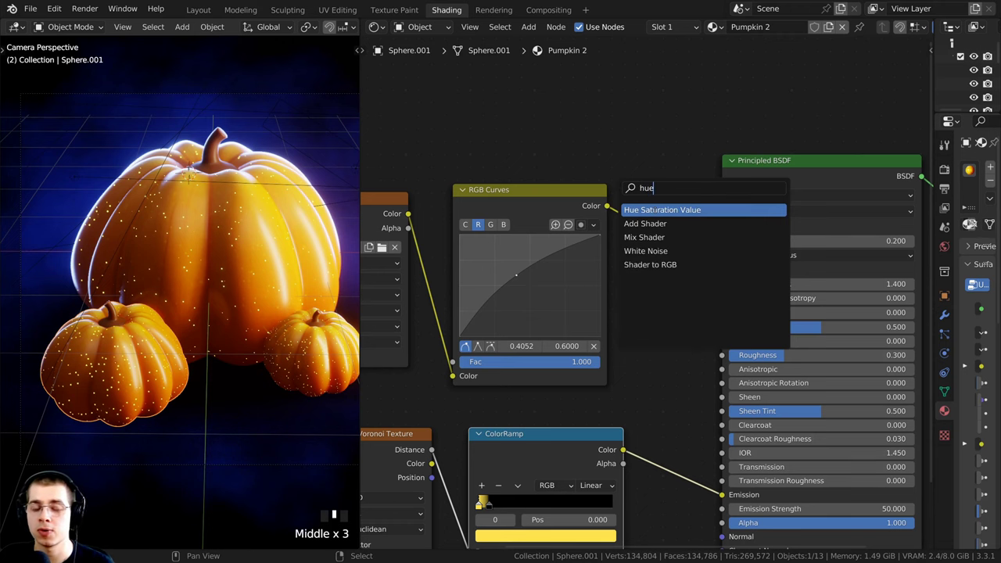
pyautogui.press('Return')
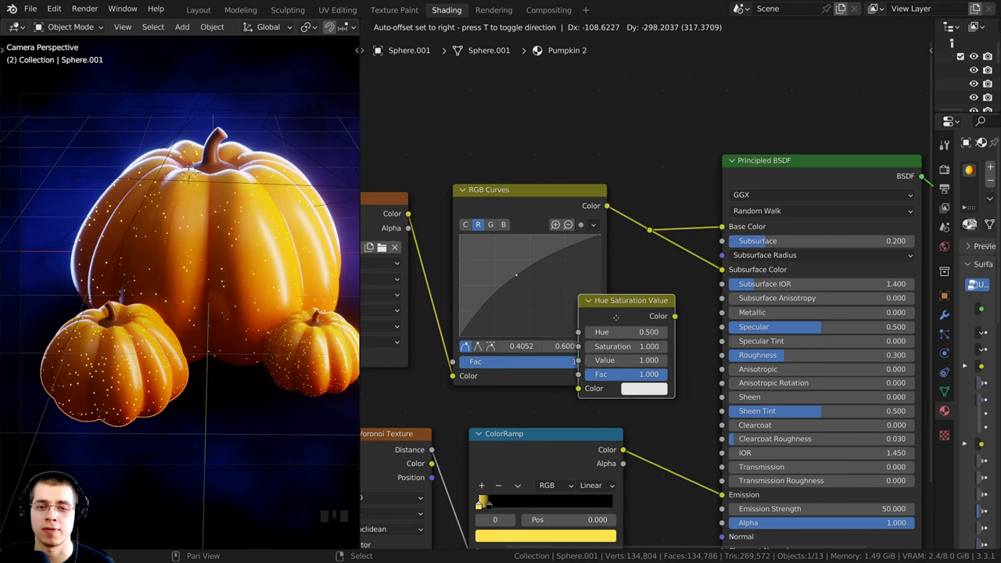
pyautogui.click(655, 216)
pyautogui.moveTo(669, 198); pyautogui.dragTo(626, 204, button='middle')
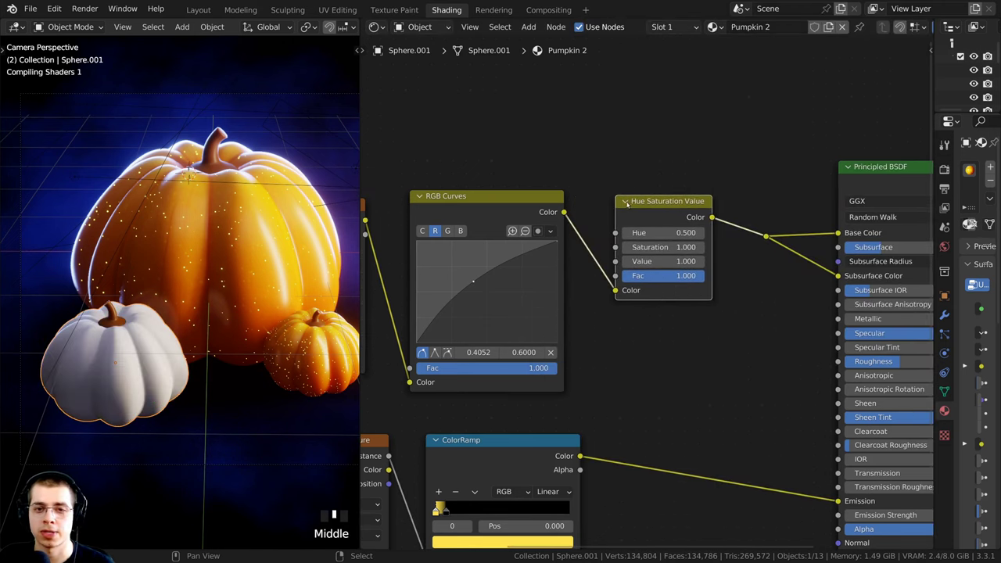
# Set the Hue to 0.740 in the Hue Saturation Value node to turn the left small pumpkin green.
pyautogui.scroll(6, 653, 197)
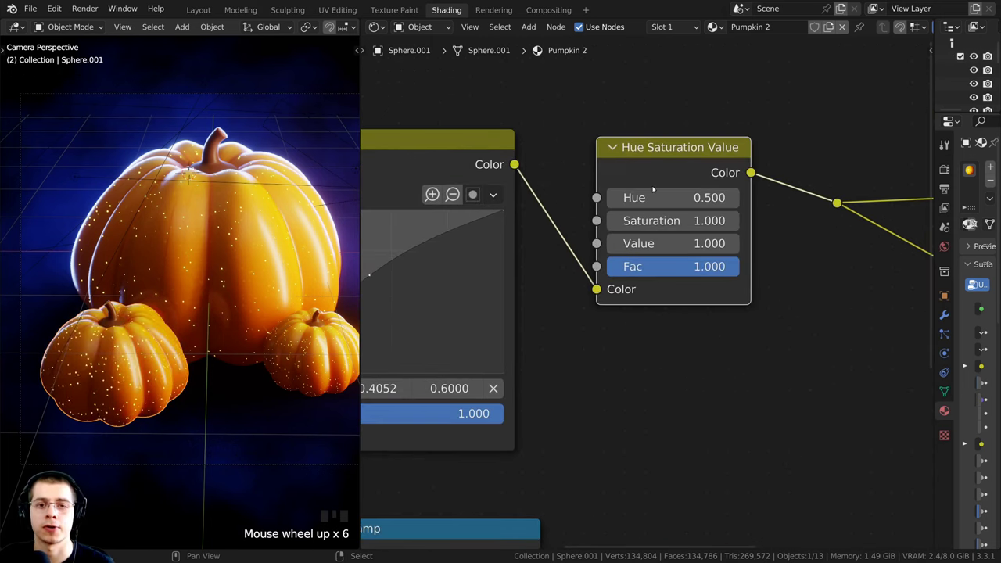
pyautogui.moveTo(653, 197)
pyautogui.keyDown('shift'); pyautogui.mouseDown()
pyautogui.moveTo(704, 197)
pyautogui.moveTo(655, 197)
pyautogui.mouseUp(); pyautogui.keyUp('shift')
pyautogui.scroll(2, 129, 321)
pyautogui.keyDown('shift'); pyautogui.scroll(2, 129, 321); pyautogui.keyUp('shift')
pyautogui.scroll(1, 344, 233)
pyautogui.scroll(1, 260, 249)
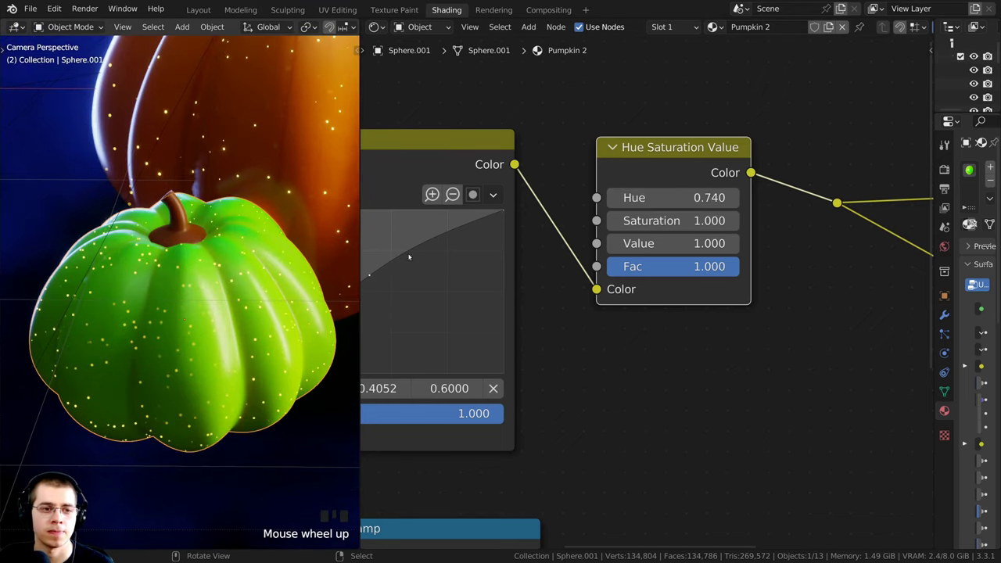
# Lower the red curve's middle point in the RGB Curves node to about 0.506, 0.446.
pyautogui.scroll(-1, 408, 257)
pyautogui.moveTo(408, 256); pyautogui.dragTo(529, 227, button='middle')
pyautogui.moveTo(481, 141); pyautogui.dragTo(480, 133)
pyautogui.moveTo(501, 237); pyautogui.dragTo(522, 260)
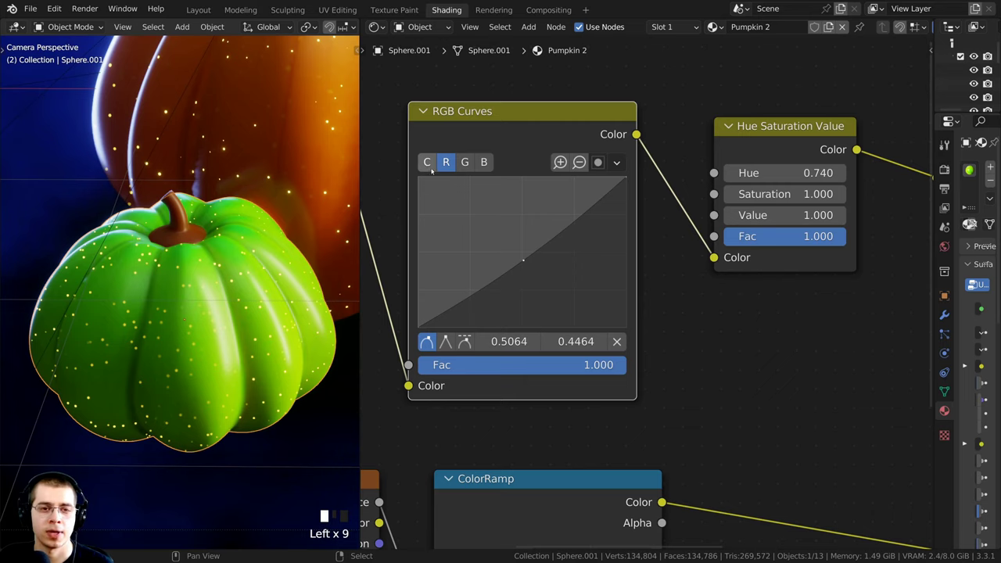
# Add two control points to the combined RGB curve and pull them slightly below the diagonal to darken the green pumpkin.
pyautogui.click(427, 162)
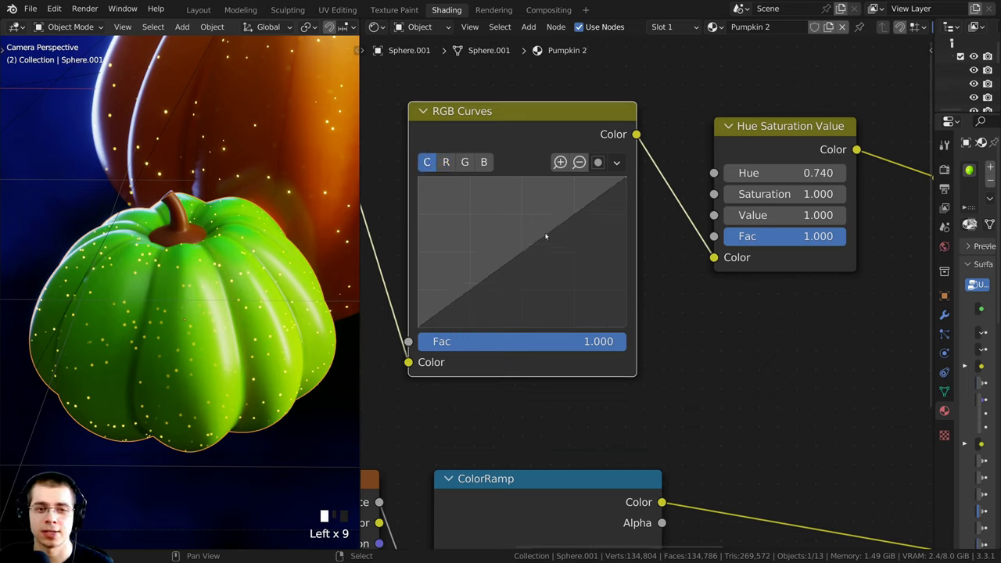
pyautogui.moveTo(546, 236)
pyautogui.mouseDown()
pyautogui.moveTo(528, 228)
pyautogui.moveTo(551, 249)
pyautogui.mouseUp()
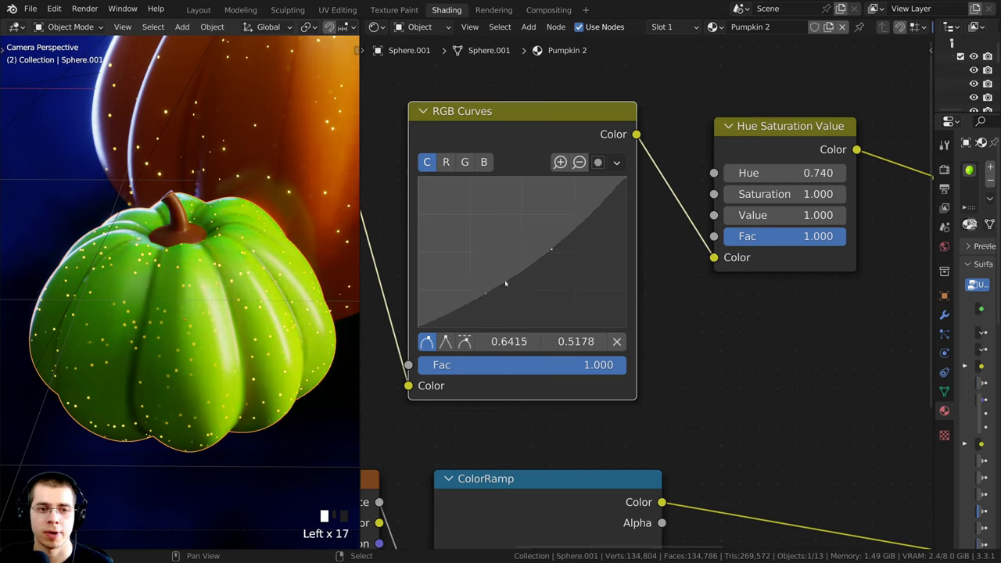
pyautogui.moveTo(476, 294)
pyautogui.mouseDown()
pyautogui.moveTo(489, 301)
pyautogui.moveTo(480, 290)
pyautogui.mouseUp()
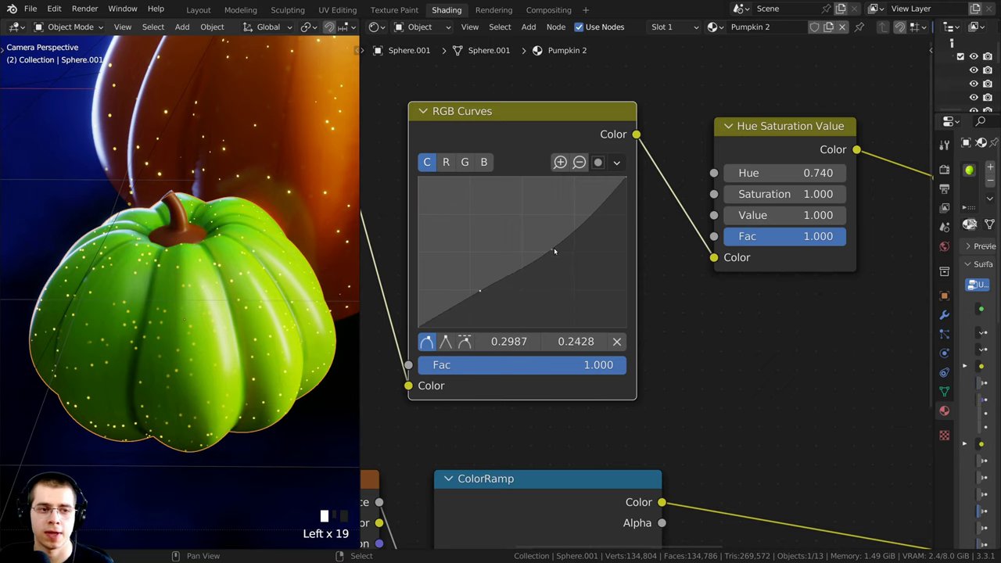
pyautogui.moveTo(555, 251); pyautogui.dragTo(534, 245)
pyautogui.moveTo(482, 292); pyautogui.dragTo(482, 294)
pyautogui.moveTo(534, 243); pyautogui.dragTo(538, 249)
# Examine the green pumpkin's color and glowing speckles up close, then check it among the other pumpkins.
pyautogui.scroll(-2, 647, 292)
pyautogui.scroll(2, 194, 331)
pyautogui.scroll(-1, 213, 324)
pyautogui.keyDown('shift'); pyautogui.moveTo(212, 324); pyautogui.dragTo(311, 295, button='middle'); pyautogui.keyUp('shift')
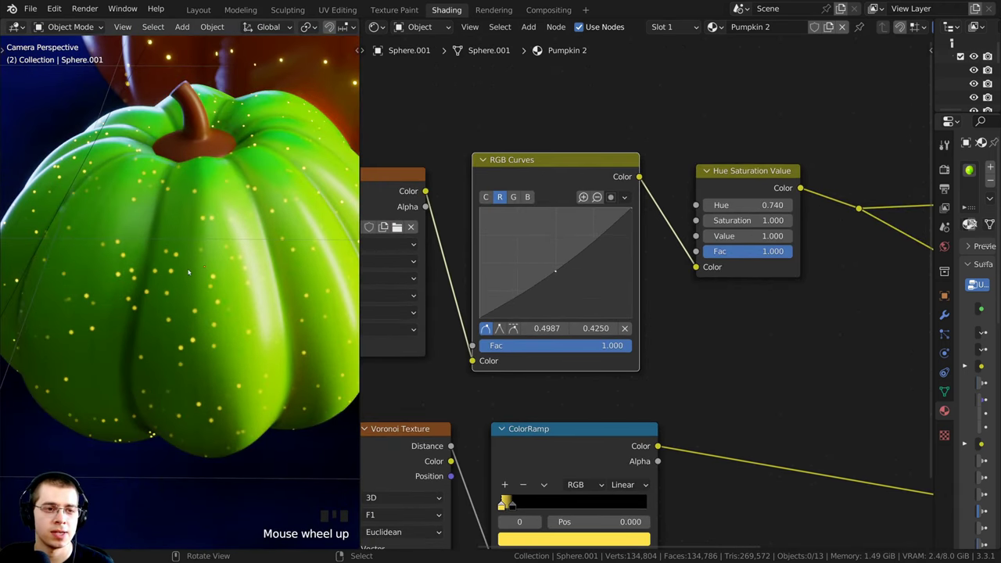
pyautogui.scroll(5, 189, 271)
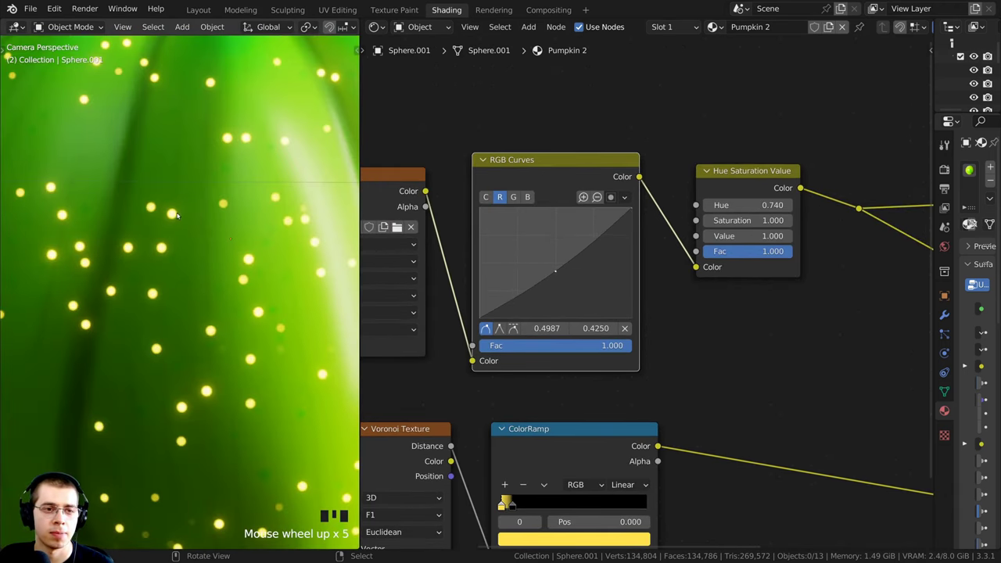
pyautogui.scroll(-8, 212, 220)
pyautogui.scroll(6, 218, 316)
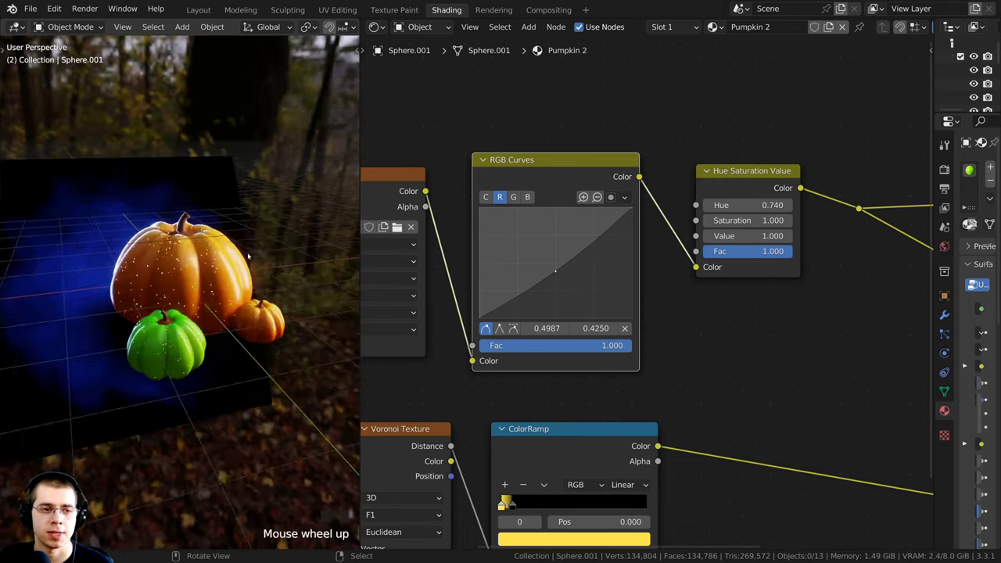
pyautogui.press('KP_0')
pyautogui.scroll(3, 214, 315)
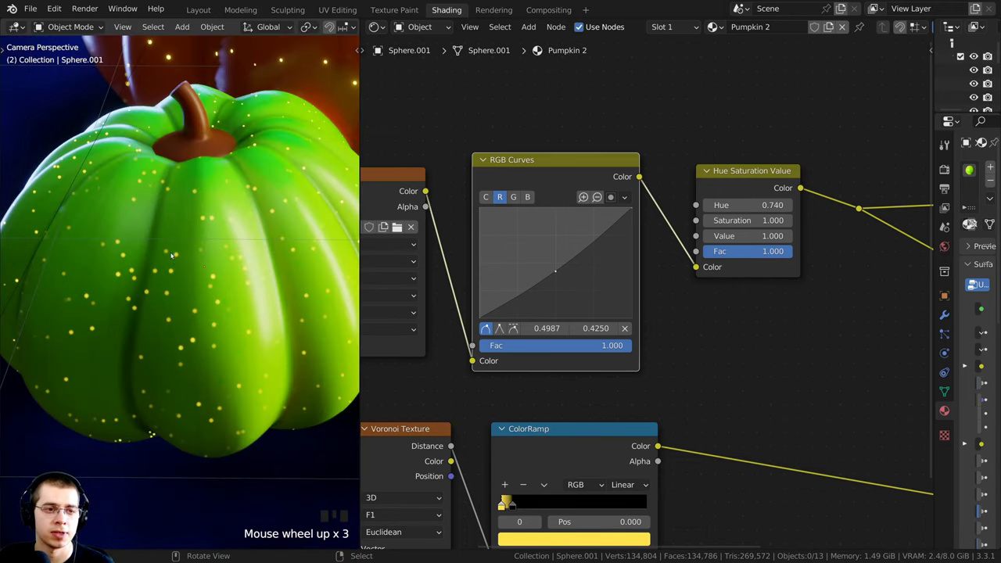
# Lower the green pumpkin material's Emission Strength to 6.6.
pyautogui.scroll(-1, 222, 326)
pyautogui.scroll(-2, 645, 334)
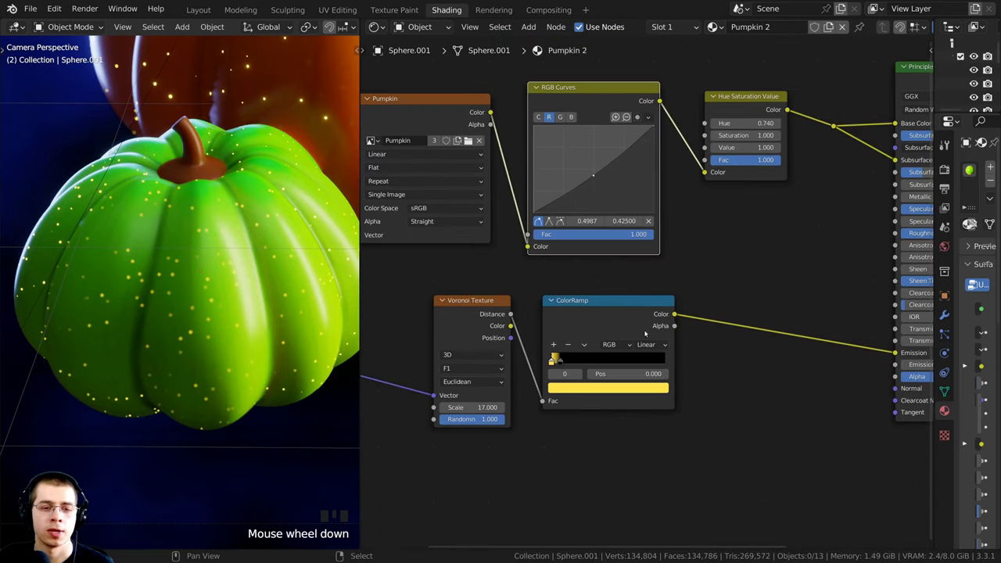
pyautogui.moveTo(815, 384); pyautogui.dragTo(504, 326, button='middle')
pyautogui.scroll(3, 540, 326)
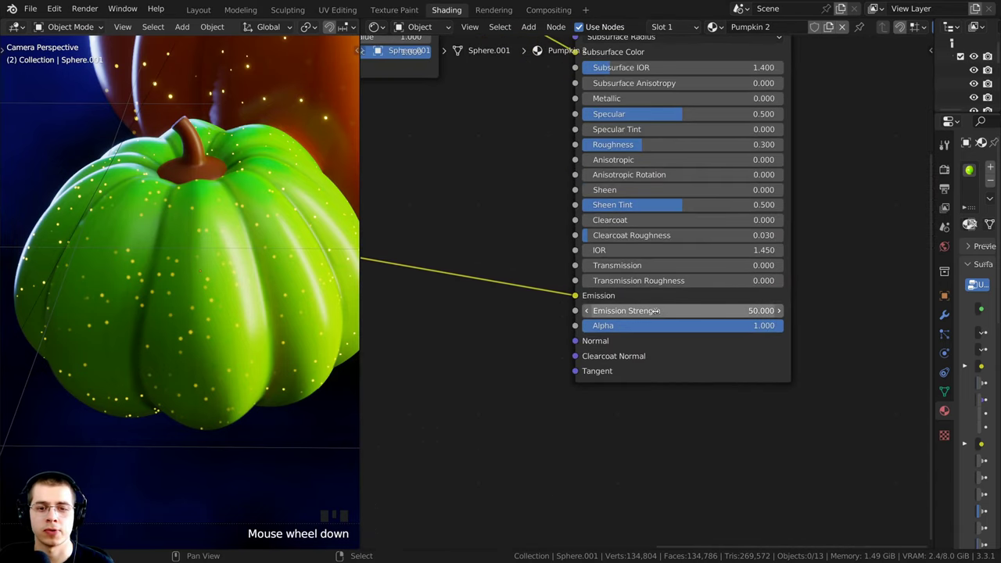
pyautogui.moveTo(660, 310); pyautogui.dragTo(596, 310)
# Set the black stop of the green pumpkin's ColorRamp to position 0.068.
pyautogui.moveTo(665, 339); pyautogui.dragTo(804, 390, button='middle')
pyautogui.scroll(5, 805, 391)
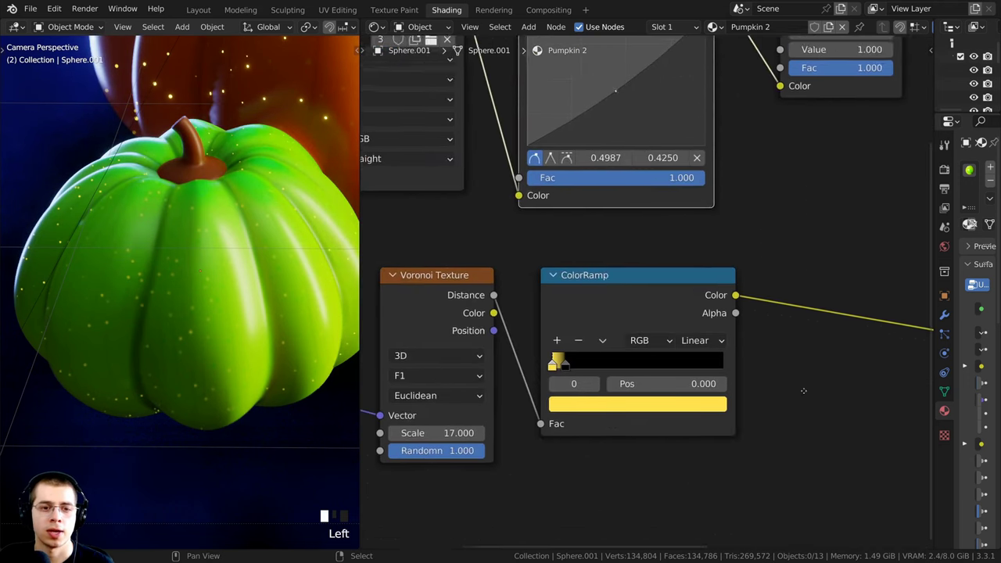
pyautogui.moveTo(553, 378)
pyautogui.mouseDown()
pyautogui.moveTo(569, 375)
pyautogui.moveTo(559, 370)
pyautogui.mouseUp()
pyautogui.scroll(-1, 597, 323)
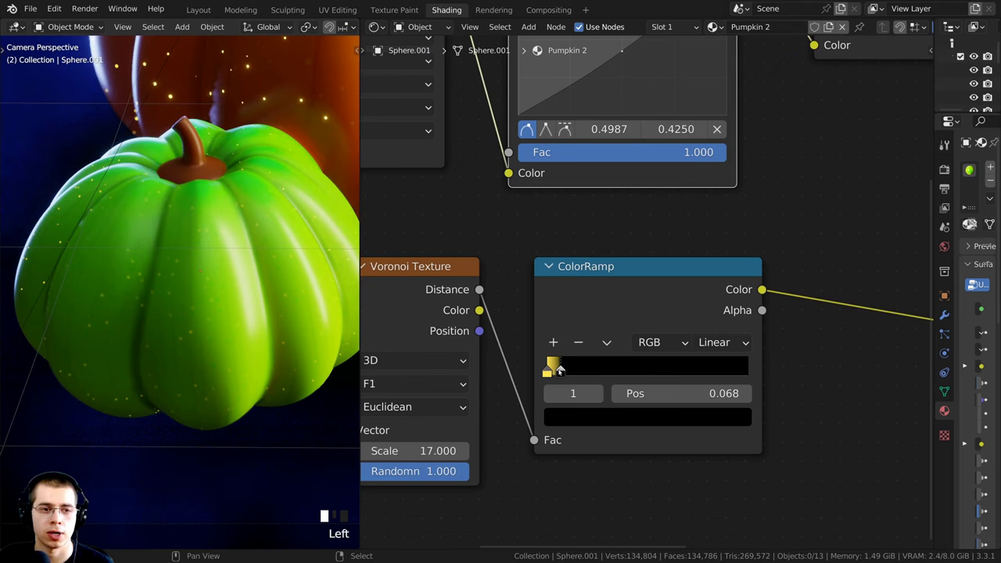
# Set the Emission Strength of the green pumpkin's Principled BSDF to 20.
pyautogui.scroll(-6, 561, 370)
pyautogui.moveTo(931, 321); pyautogui.dragTo(591, 298, button='middle')
pyautogui.doubleClick(717, 325)
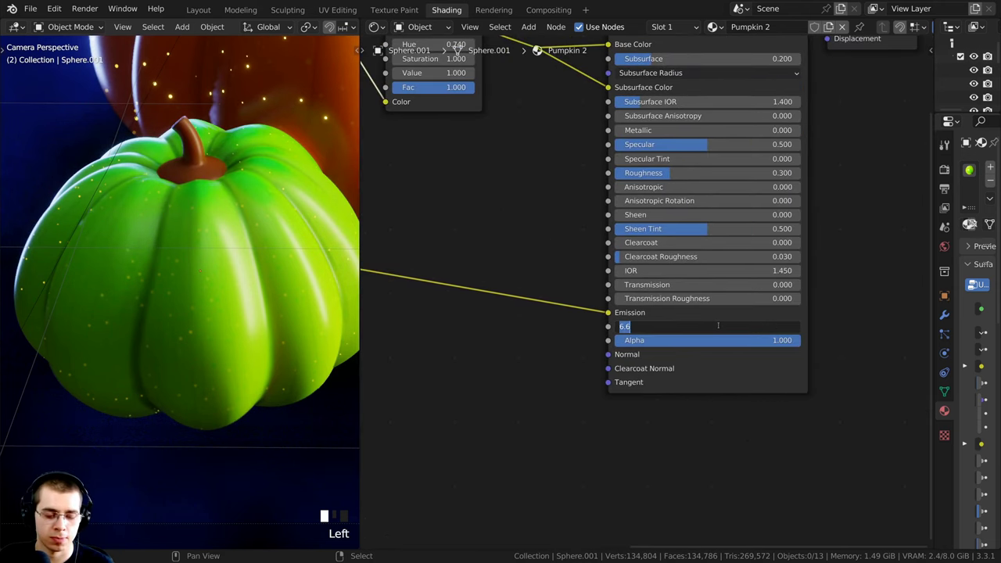
pyautogui.write('20')
pyautogui.press('Return')
# Select the small orange pumpkin beside the main one and compare it with the green and large pumpkins.
pyautogui.scroll(-4, 196, 297)
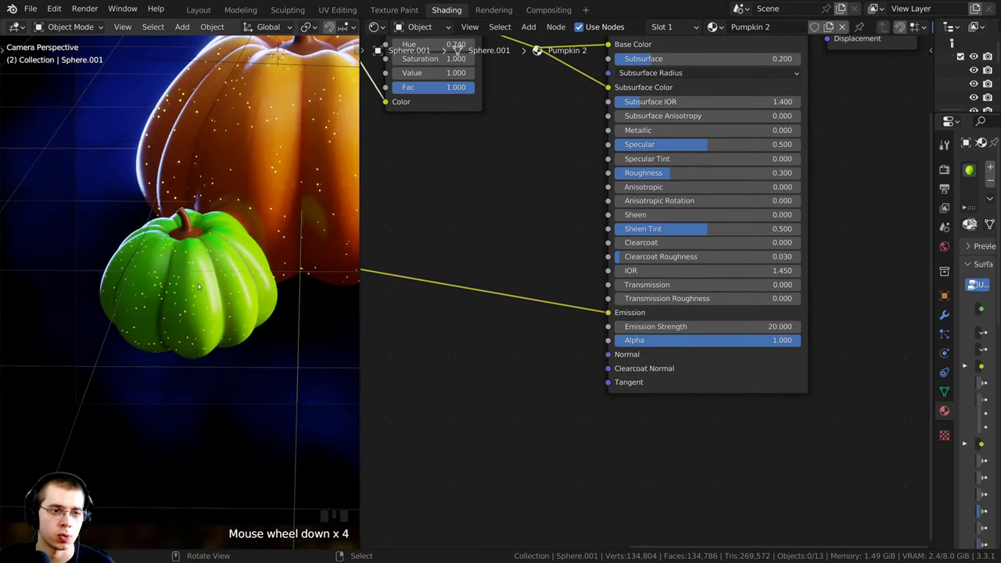
pyautogui.keyDown('shift'); pyautogui.moveTo(196, 297); pyautogui.dragTo(91, 314, button='middle'); pyautogui.keyUp('shift')
pyautogui.scroll(4, 149, 297)
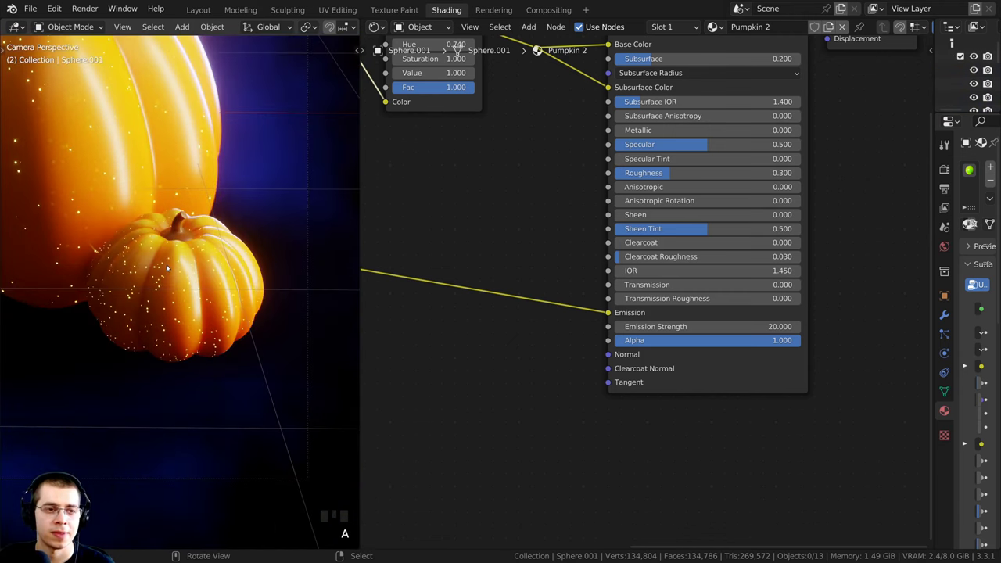
pyautogui.rightClick(168, 268)
pyautogui.scroll(-5, 214, 217)
pyautogui.scroll(1, 214, 217)
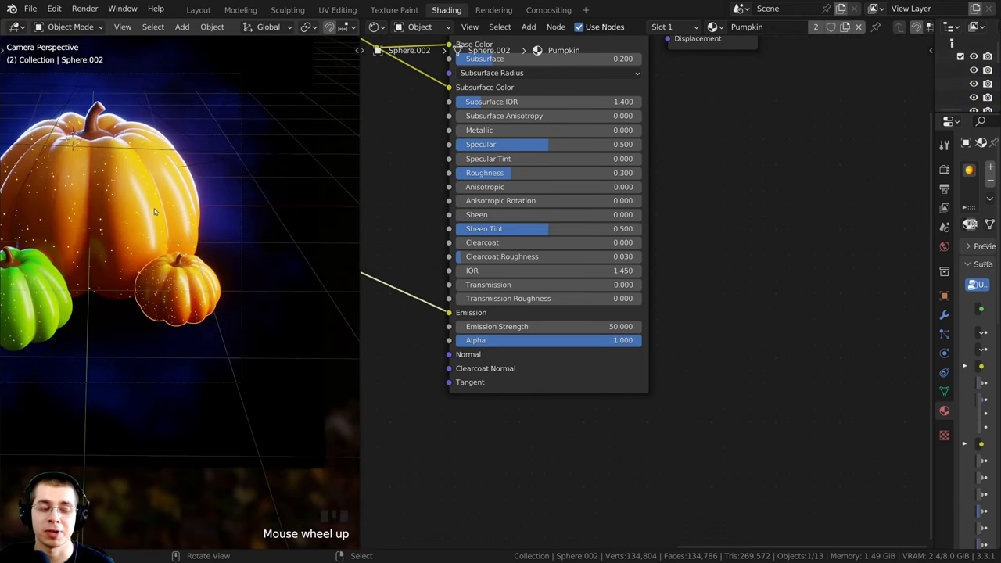
pyautogui.keyDown('shift'); pyautogui.moveTo(242, 171); pyautogui.dragTo(306, 219, button='middle'); pyautogui.keyUp('shift')
pyautogui.scroll(1, 307, 219)
pyautogui.keyDown('shift'); pyautogui.moveTo(244, 282); pyautogui.dragTo(269, 286, button='middle'); pyautogui.keyUp('shift')
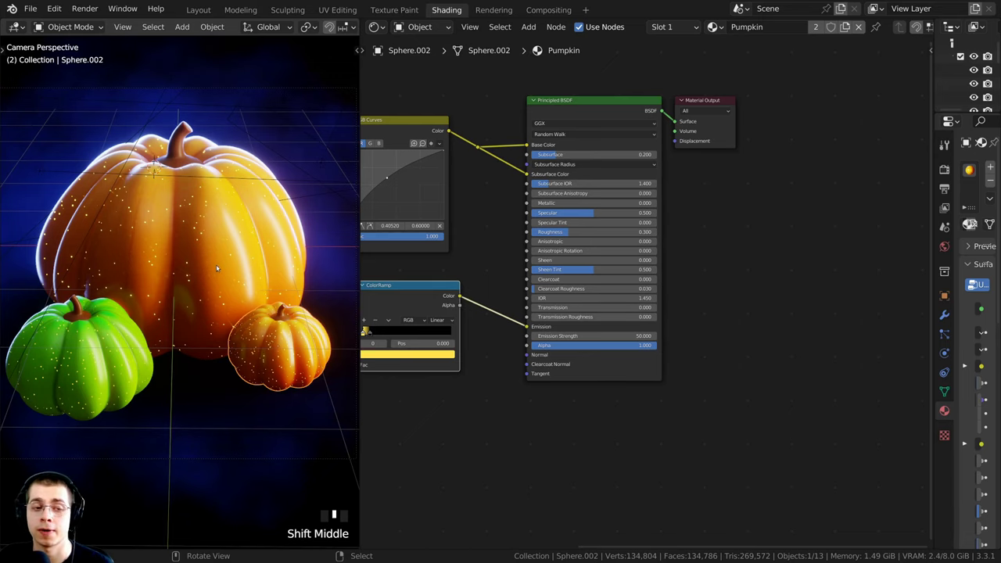
pyautogui.keyDown('shift'); pyautogui.moveTo(217, 268); pyautogui.dragTo(226, 287, button='middle'); pyautogui.keyUp('shift')
pyautogui.scroll(-2, 226, 287)
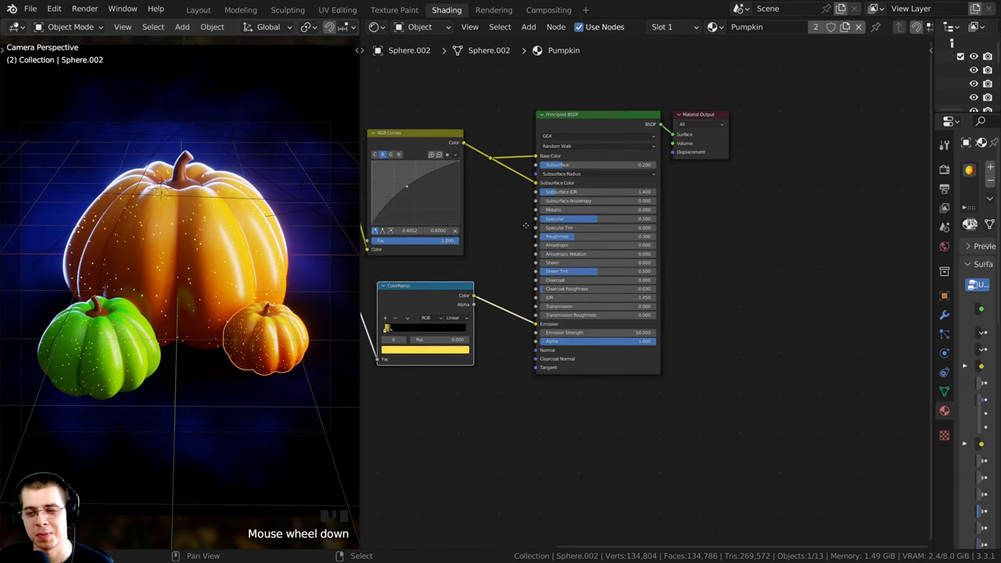
# Give the small orange pumpkin its own copy of the Pumpkin material and name it Pumpkin 3.
pyautogui.moveTo(525, 225); pyautogui.dragTo(542, 292, button='middle')
pyautogui.scroll(1, 493, 257)
pyautogui.moveTo(493, 257); pyautogui.dragTo(602, 264, button='middle')
pyautogui.press('g')
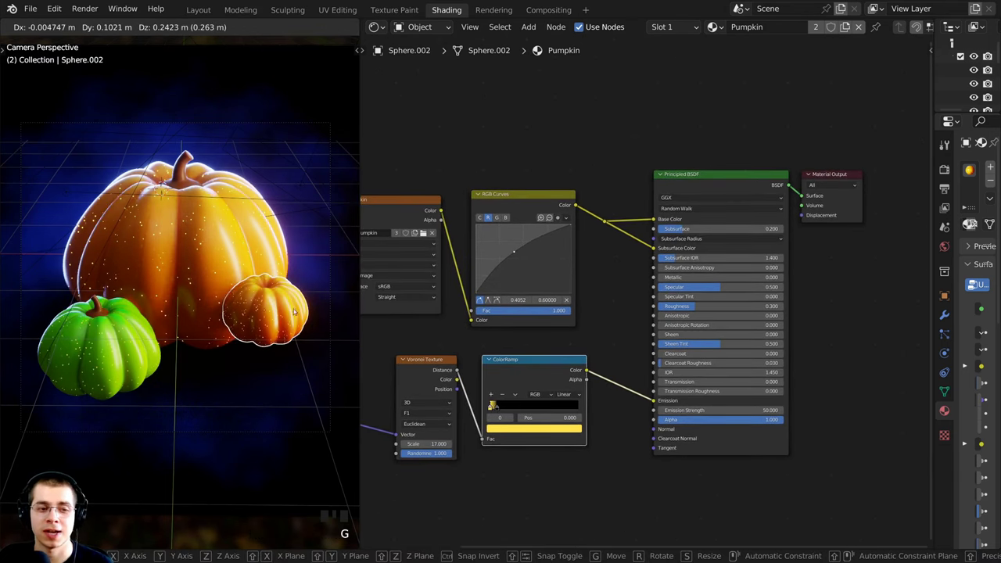
pyautogui.click(296, 341)
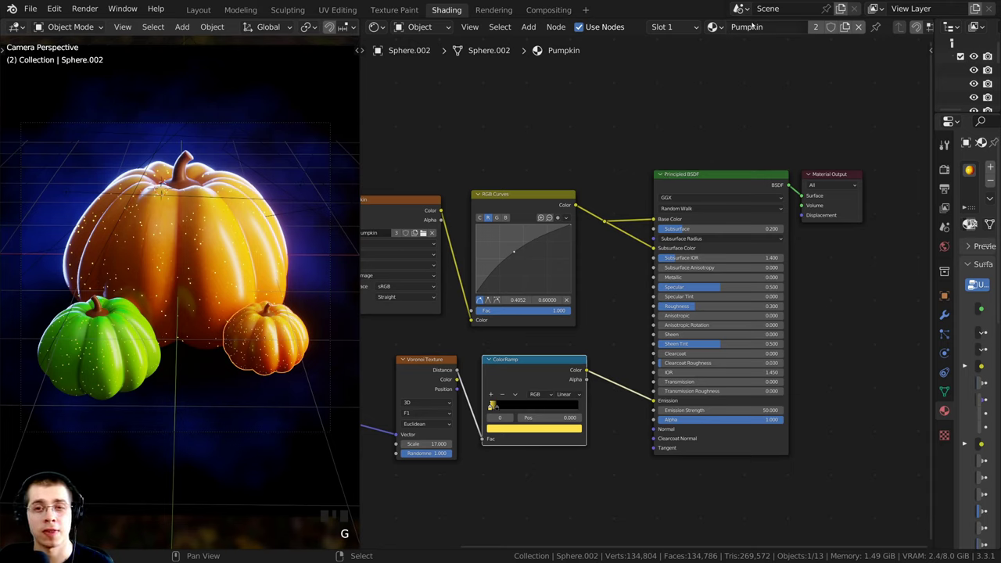
pyautogui.click(845, 28)
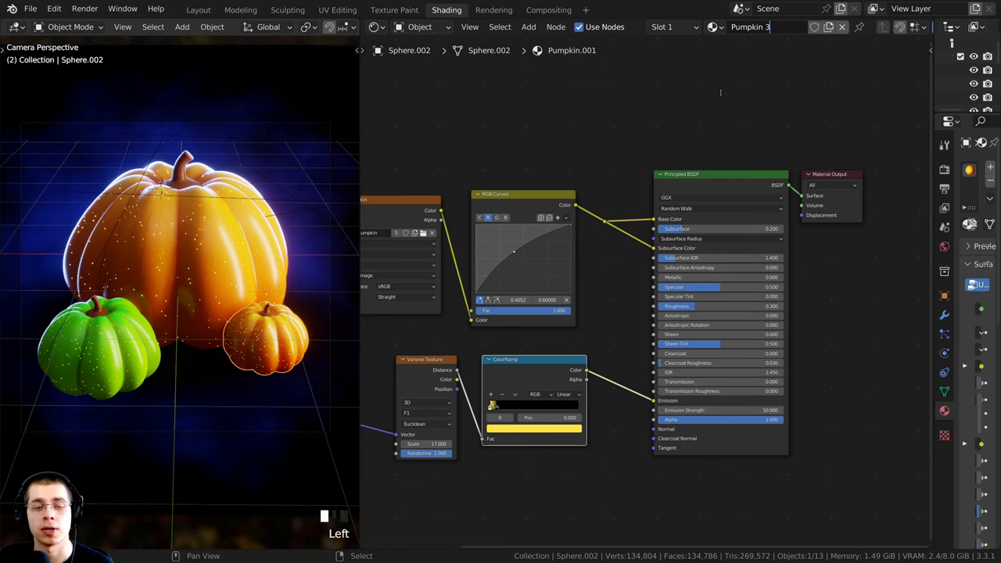
# Insert a Hue Saturation Value node on the link after the RGB Curves node in the Pumpkin 3 material.
pyautogui.scroll(3, 598, 142)
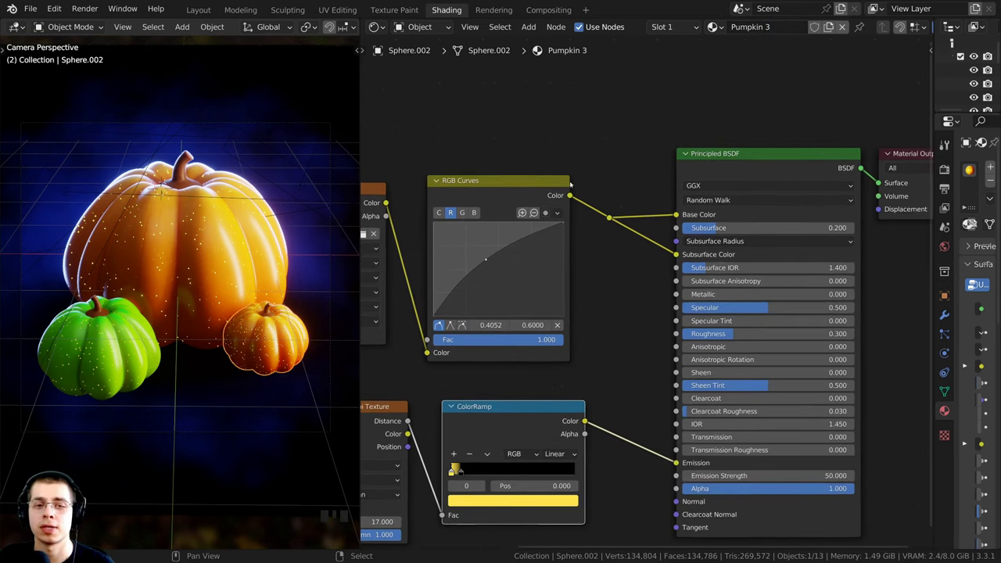
pyautogui.scroll(1, 567, 170)
pyautogui.hotkey('shift', 'a')
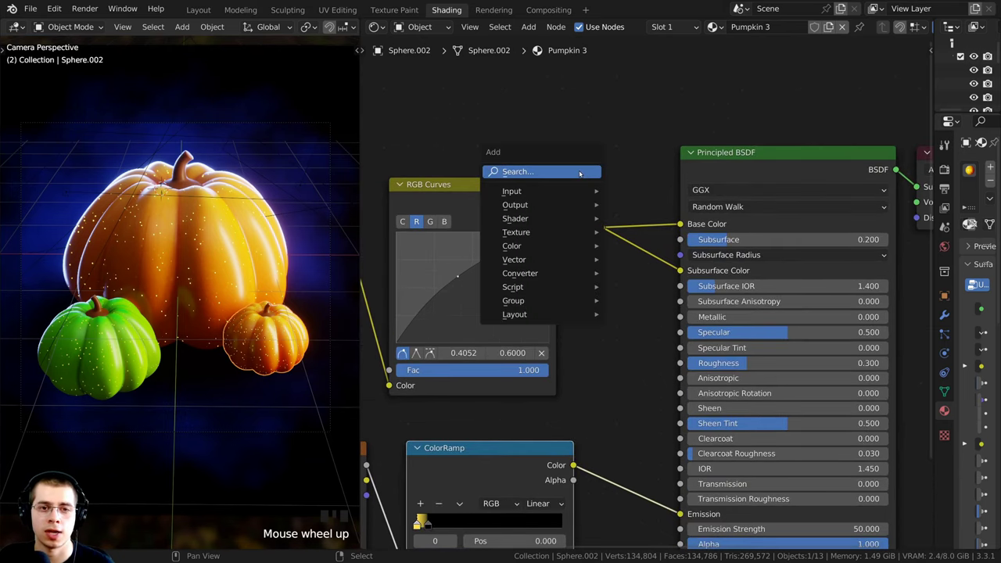
pyautogui.click(579, 171)
pyautogui.write('h')
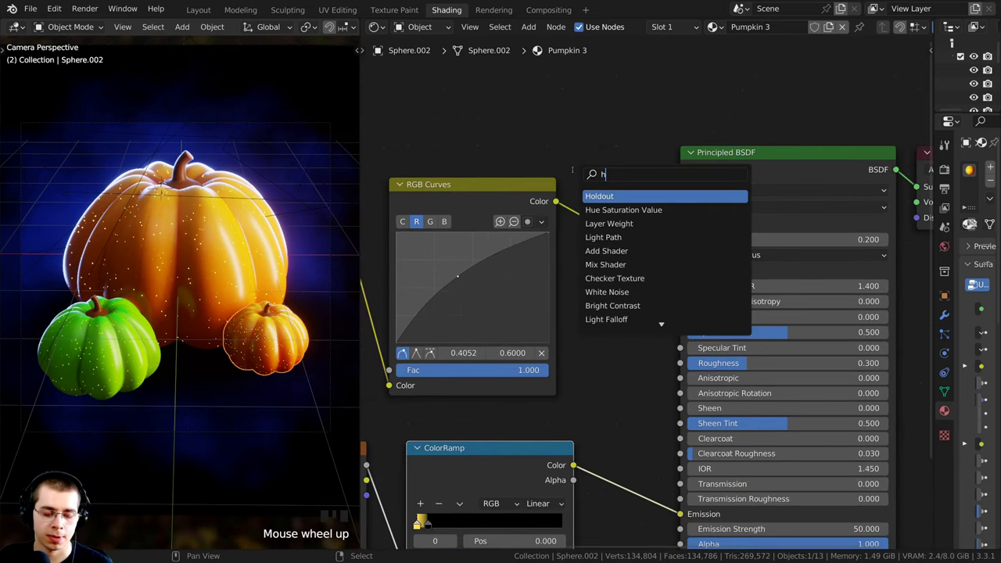
pyautogui.write('ue')
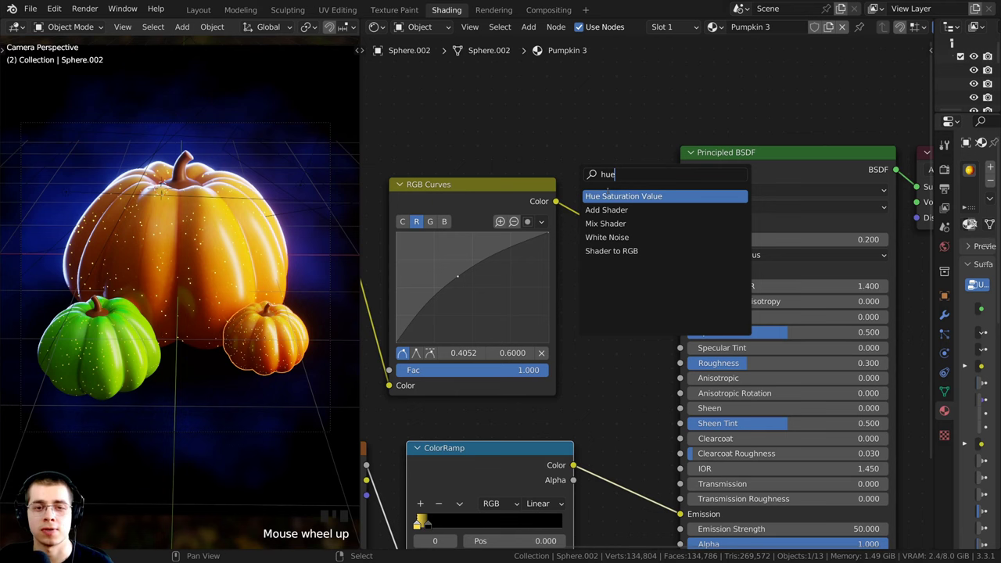
pyautogui.press('Return')
pyautogui.click(675, 211)
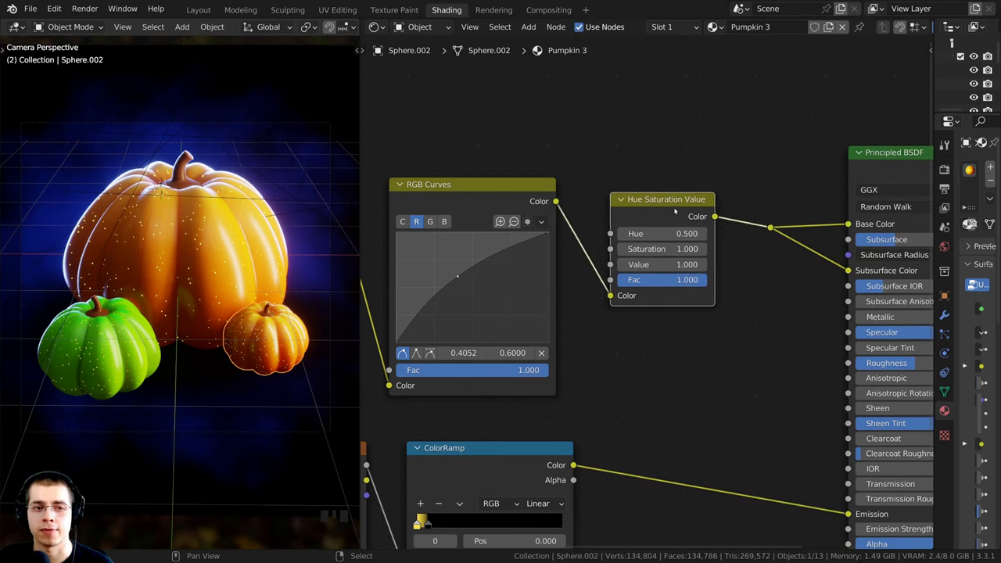
# Set the Hue to 0.060 in the Hue Saturation Value node to turn the small pumpkin blue.
pyautogui.scroll(3, 675, 211)
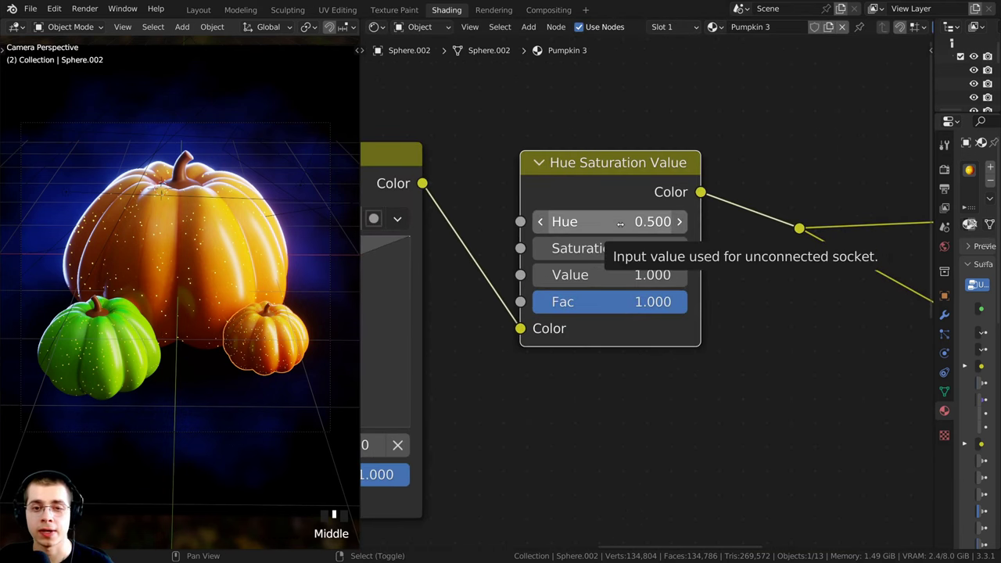
pyautogui.moveTo(620, 222); pyautogui.dragTo(698, 223)
pyautogui.keyDown('shift'); pyautogui.moveTo(235, 264); pyautogui.dragTo(208, 255, button='middle'); pyautogui.keyUp('shift')
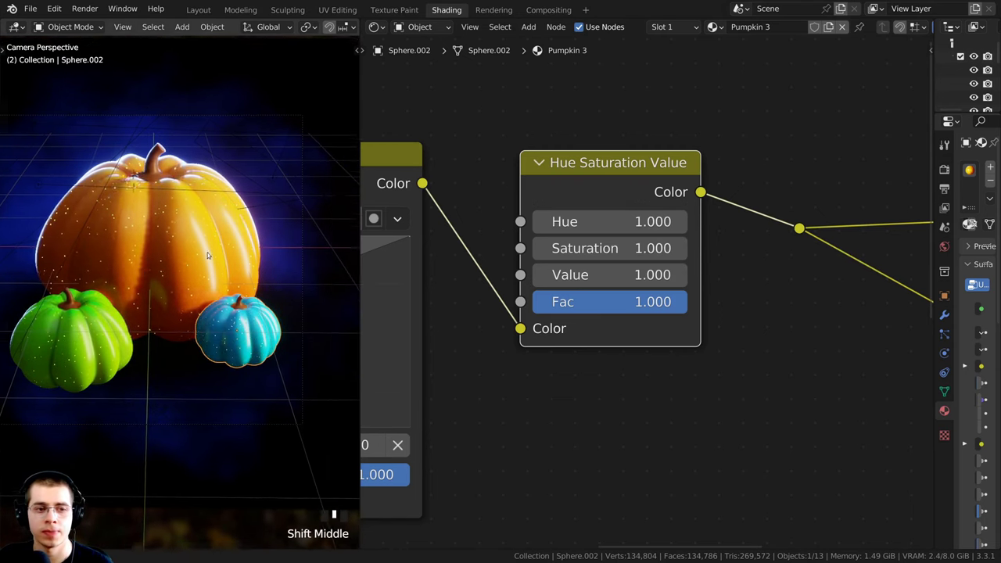
pyautogui.scroll(3, 207, 254)
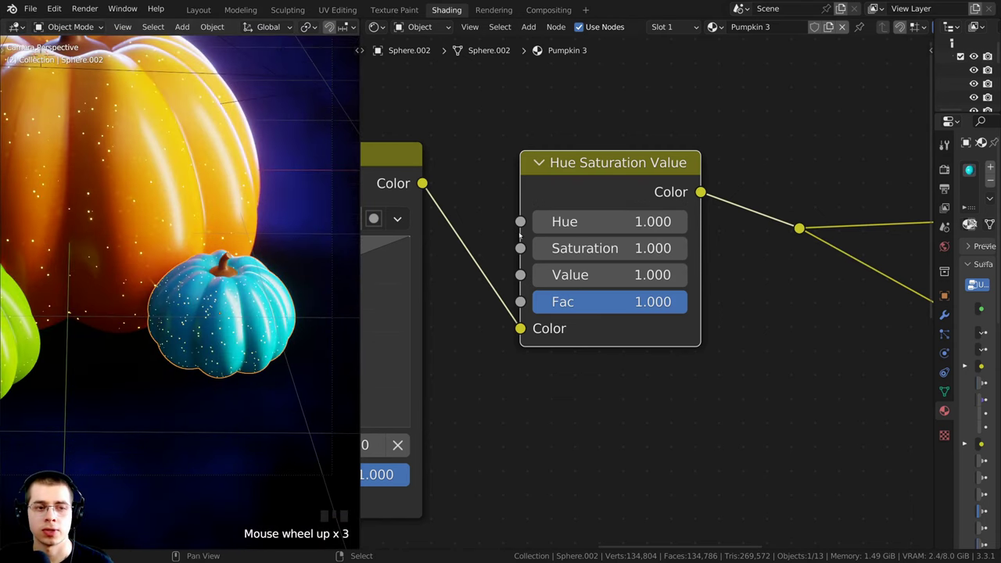
pyautogui.keyDown('shift'); pyautogui.moveTo(625, 222); pyautogui.dragTo(551, 222); pyautogui.keyUp('shift')
pyautogui.scroll(3, 331, 313)
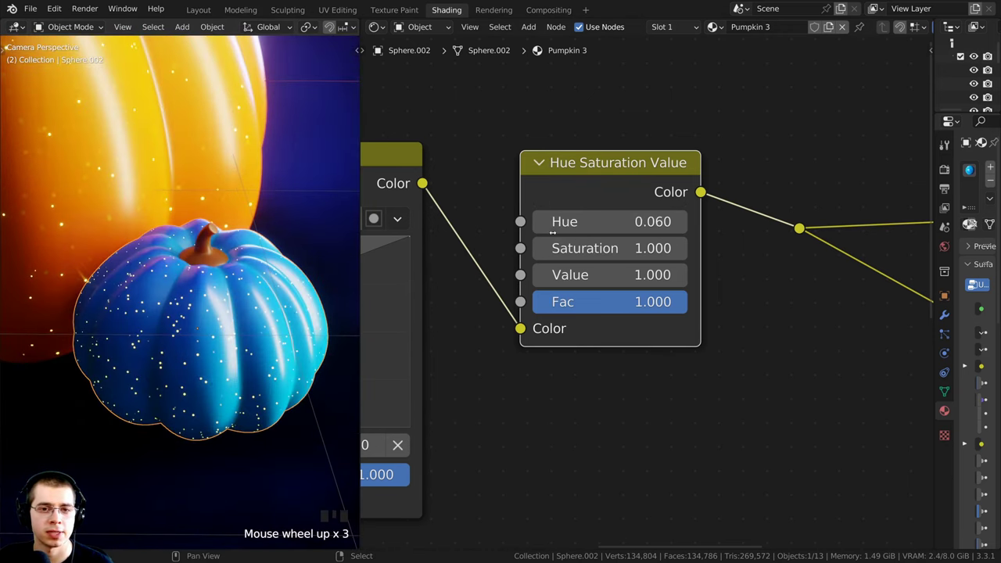
# Place the middle point of the combined RGB curve at about 0.457, 0.546 for the blue pumpkin.
pyautogui.scroll(-5, 553, 233)
pyautogui.moveTo(418, 248); pyautogui.dragTo(607, 205, button='middle')
pyautogui.moveTo(579, 191); pyautogui.dragTo(582, 170)
pyautogui.scroll(2, 554, 224)
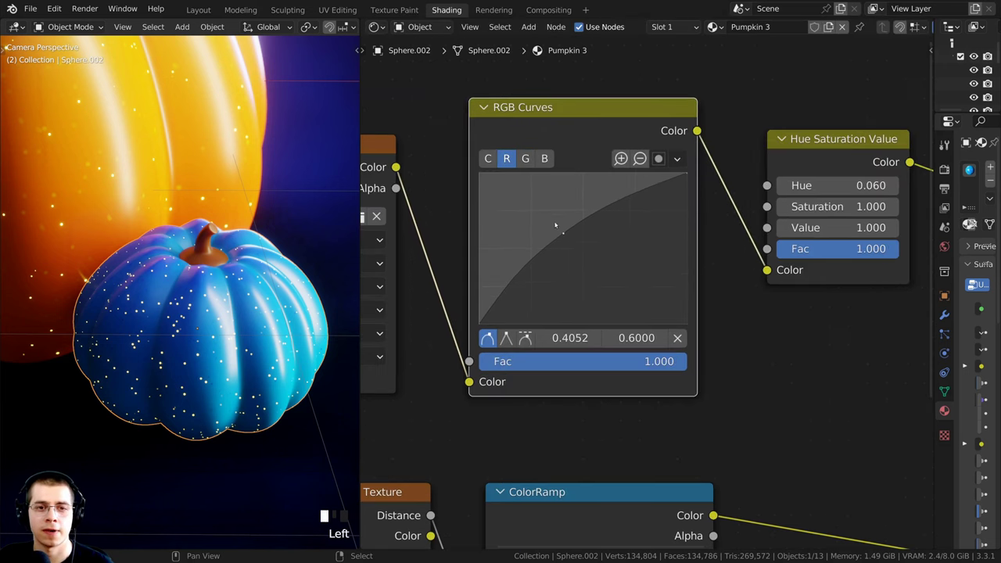
pyautogui.moveTo(555, 226); pyautogui.dragTo(573, 242)
pyautogui.click(487, 159)
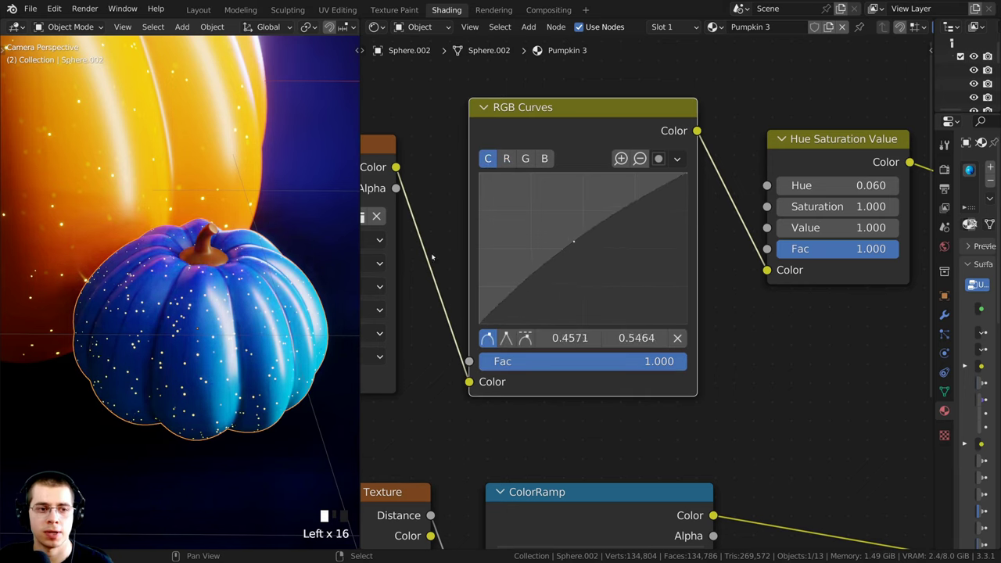
# Lower the red curve's middle point to about 0.597, 0.225 and inspect the blue pumpkin up close.
pyautogui.click(544, 158)
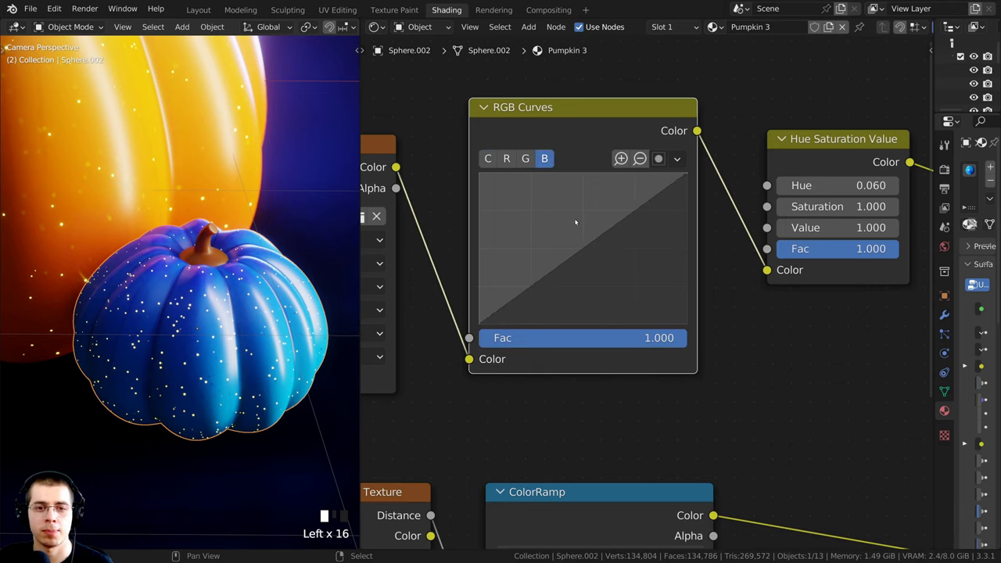
pyautogui.moveTo(578, 248); pyautogui.dragTo(602, 289)
pyautogui.click(526, 159)
pyautogui.click(507, 159)
pyautogui.scroll(5, 187, 329)
pyautogui.keyDown('shift'); pyautogui.moveTo(269, 230); pyautogui.dragTo(289, 297, button='middle'); pyautogui.keyUp('shift')
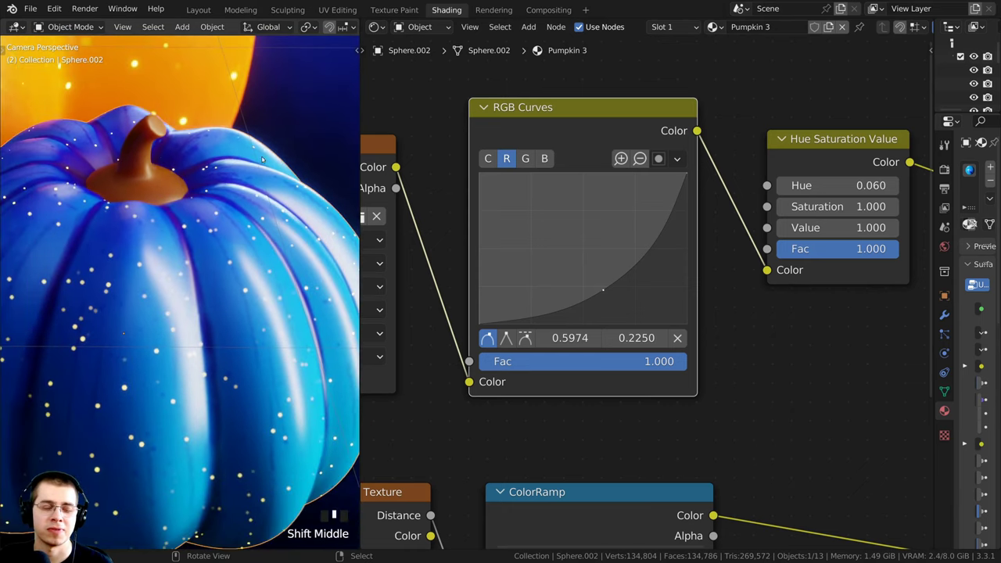
# Raise the red curve's middle point slightly and lift the combined curve's point to a height of about 0.571.
pyautogui.scroll(-2, 289, 297)
pyautogui.moveTo(603, 291)
pyautogui.mouseDown()
pyautogui.moveTo(587, 260)
pyautogui.moveTo(626, 286)
pyautogui.moveTo(604, 271)
pyautogui.mouseUp()
pyautogui.scroll(3, 180, 291)
pyautogui.click(487, 159)
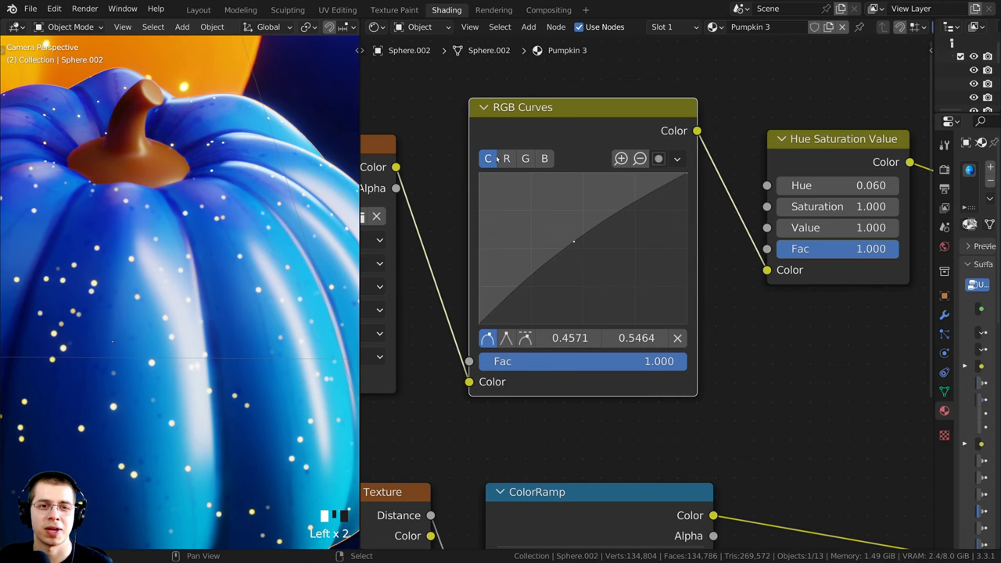
pyautogui.moveTo(583, 234)
pyautogui.mouseDown()
pyautogui.moveTo(549, 223)
pyautogui.moveTo(566, 238)
pyautogui.mouseUp()
# Set the Saturation to 2.000 in the blue pumpkin's Hue Saturation Value node and try out a different Value.
pyautogui.scroll(-2, 180, 281)
pyautogui.keyDown('ctrl'); pyautogui.moveTo(844, 264); pyautogui.dragTo(839, 272, button='middle'); pyautogui.keyUp('ctrl')
pyautogui.moveTo(836, 268); pyautogui.dragTo(652, 283, button='middle')
pyautogui.scroll(2, 651, 283)
pyautogui.moveTo(625, 219); pyautogui.dragTo(703, 219)
pyautogui.rightClick(703, 218)
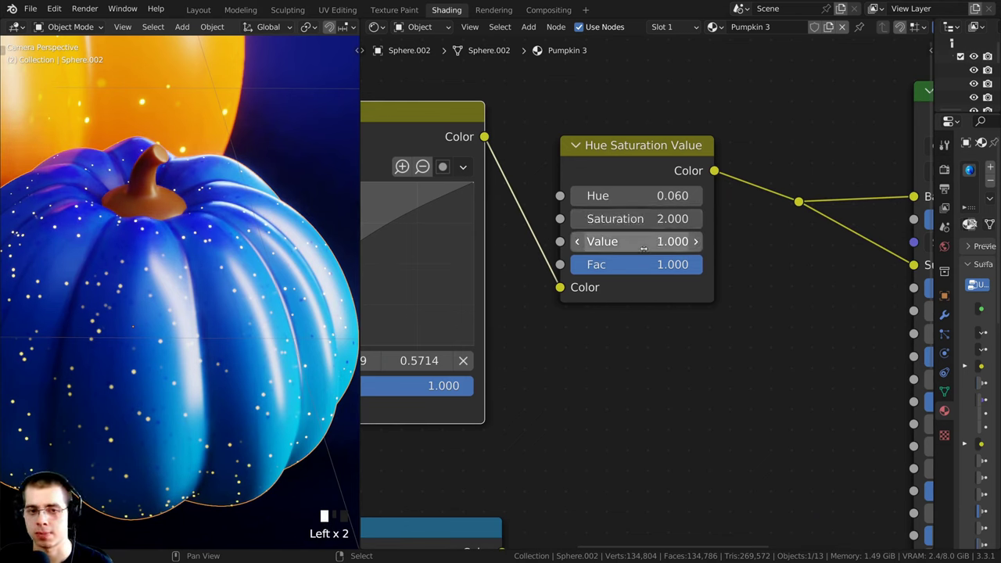
pyautogui.keyDown('shift'); pyautogui.moveTo(630, 241); pyautogui.dragTo(653, 241); pyautogui.keyUp('shift')
pyautogui.keyDown('shift'); pyautogui.rightClick(628, 246); pyautogui.keyUp('shift')
# Widen the 3D viewport and look over all three pumpkins in the camera view.
pyautogui.scroll(-5, 180, 313)
pyautogui.keyDown('shift'); pyautogui.moveTo(179, 313); pyautogui.dragTo(203, 294, button='middle'); pyautogui.keyUp('shift')
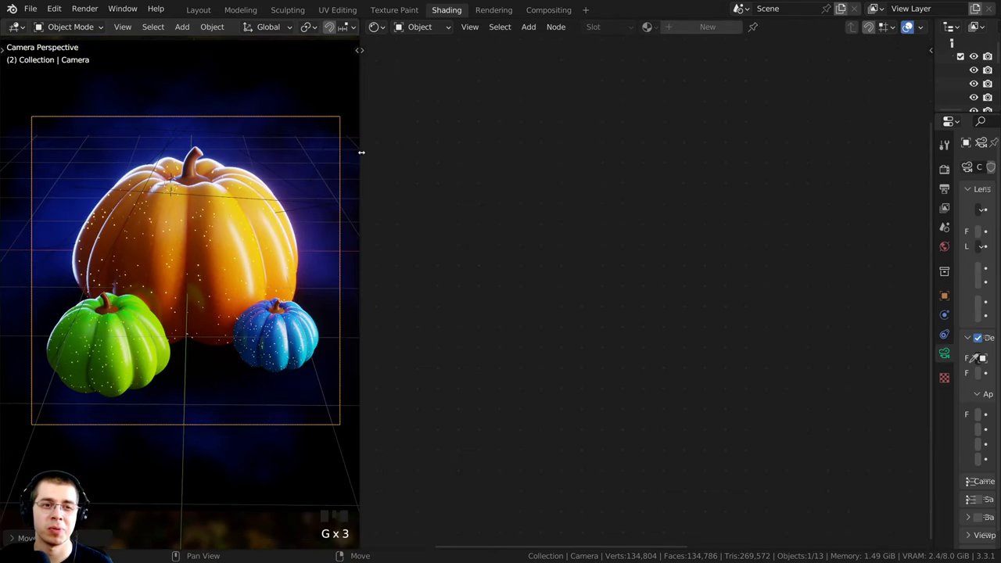
pyautogui.moveTo(361, 153); pyautogui.dragTo(387, 156)
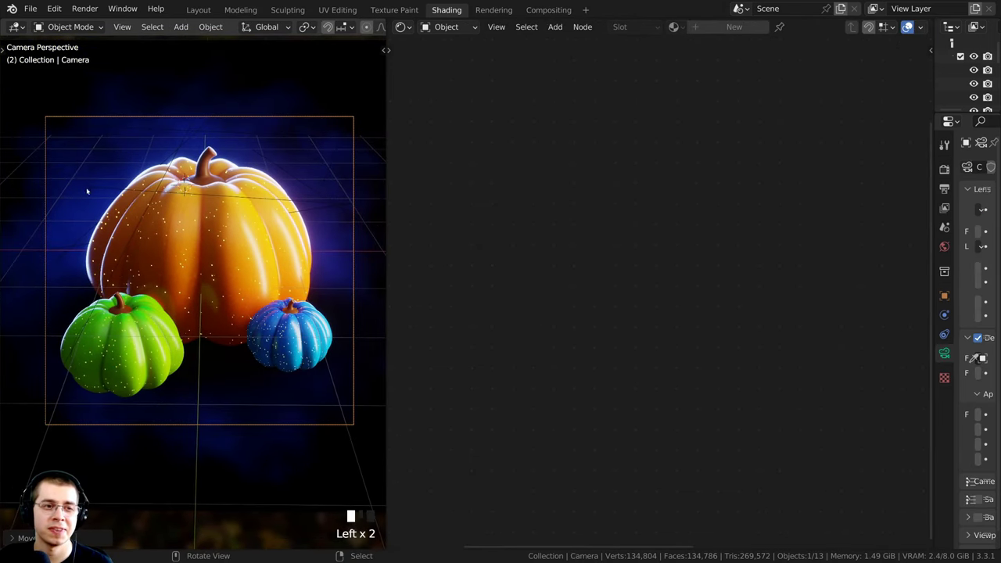
pyautogui.scroll(2, 249, 165)
pyautogui.keyDown('shift'); pyautogui.moveTo(249, 165); pyautogui.dragTo(249, 168, button='middle'); pyautogui.keyUp('shift')
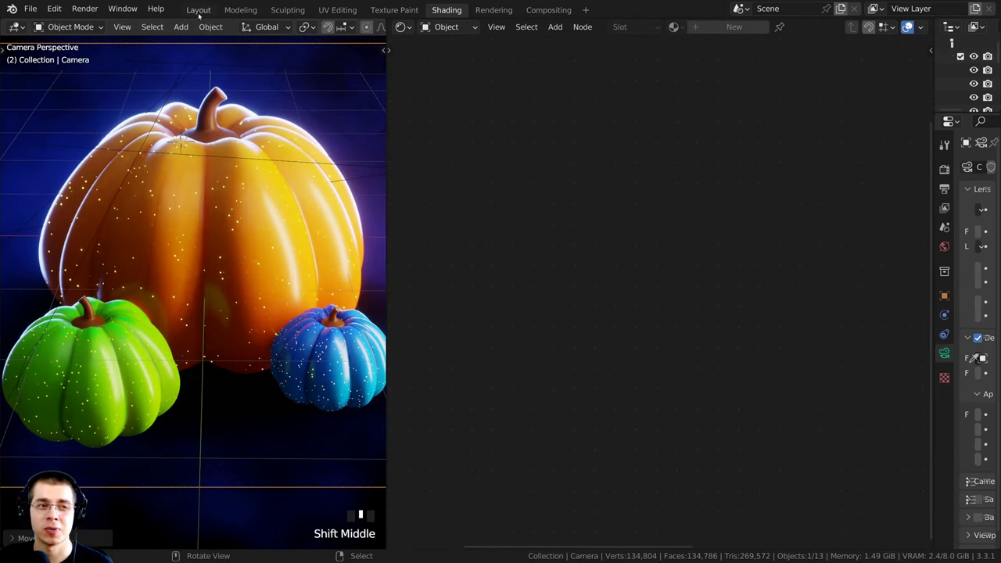
# Switch to the Layout workspace and display the whole scene in Solid shading.
pyautogui.click(198, 11)
pyautogui.moveTo(391, 313); pyautogui.dragTo(343, 310, button='middle')
pyautogui.scroll(-2, 299, 176)
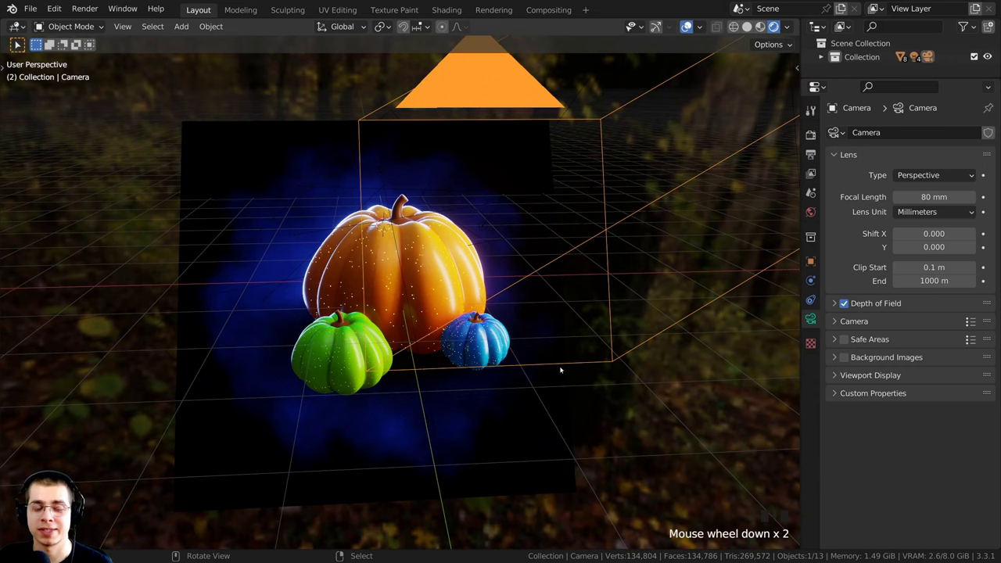
pyautogui.scroll(-1, 344, 347)
pyautogui.moveTo(344, 347); pyautogui.dragTo(372, 301, button='middle')
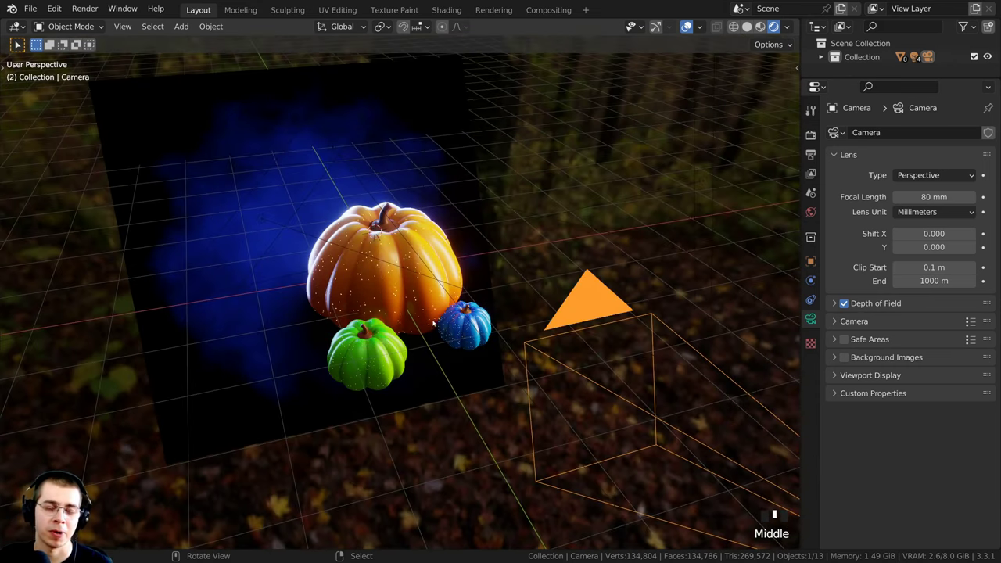
pyautogui.moveTo(432, 322)
pyautogui.mouseDown(button='middle')
pyautogui.moveTo(465, 294)
pyautogui.moveTo(453, 272)
pyautogui.mouseUp(button='middle')
pyautogui.press('z')
pyautogui.click(479, 317)
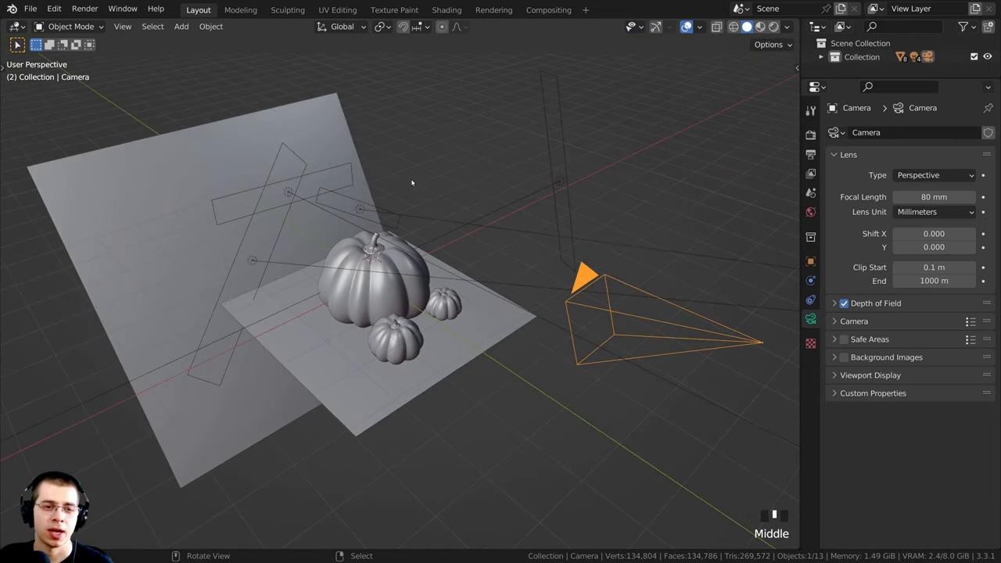
# Add a cube and scale it up to more than four times its size so it encloses the pumpkins and background planes.
pyautogui.hotkey('shift', 'a')
pyautogui.moveTo(410, 178)
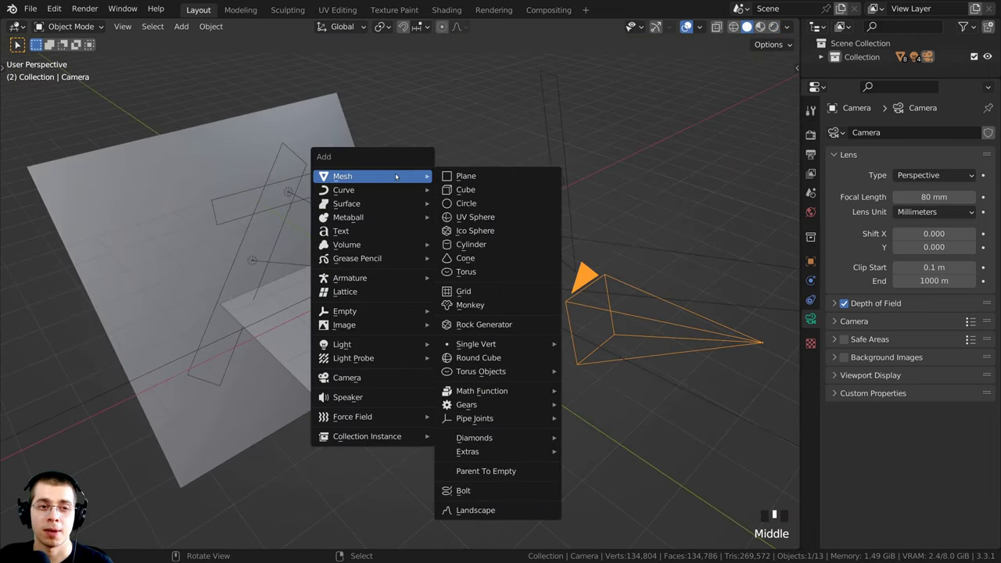
pyautogui.click(467, 193)
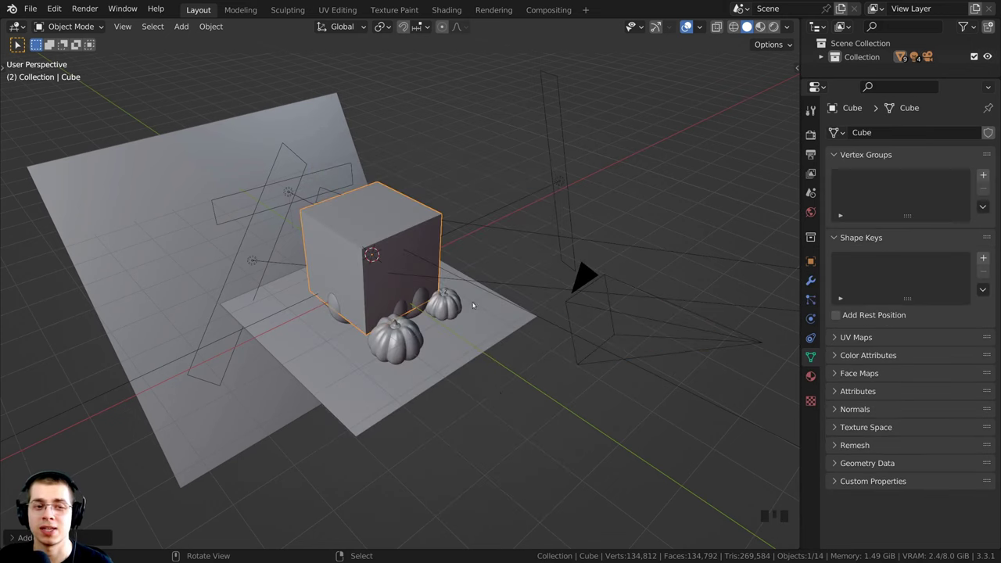
pyautogui.moveTo(466, 193); pyautogui.dragTo(505, 328, button='middle')
pyautogui.press('s')
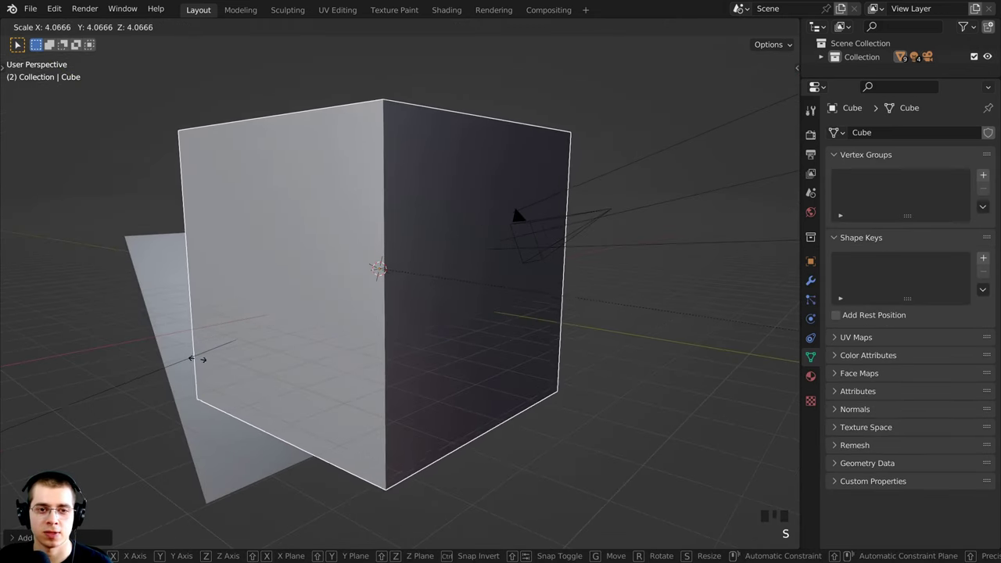
pyautogui.click(225, 360)
pyautogui.moveTo(461, 330); pyautogui.dragTo(501, 361, button='middle')
pyautogui.press('s')
pyautogui.click(532, 339)
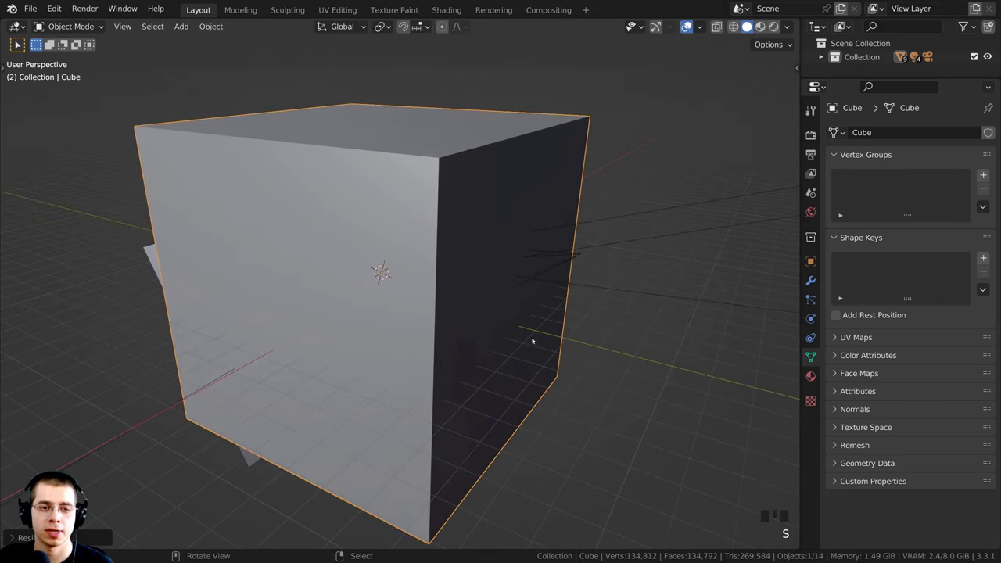
pyautogui.scroll(2, 540, 297)
pyautogui.moveTo(540, 297); pyautogui.dragTo(469, 270, button='middle')
pyautogui.scroll(-2, 417, 271)
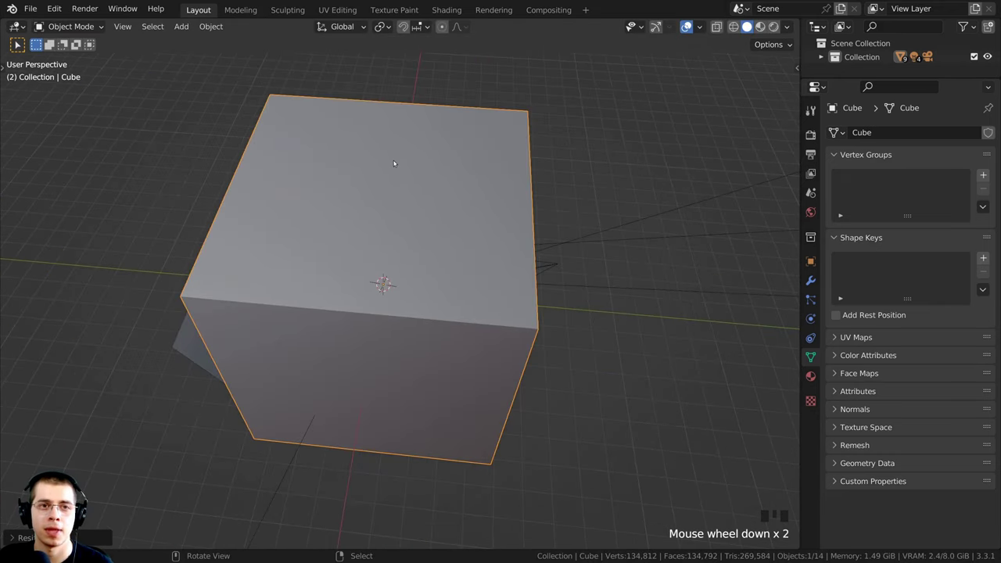
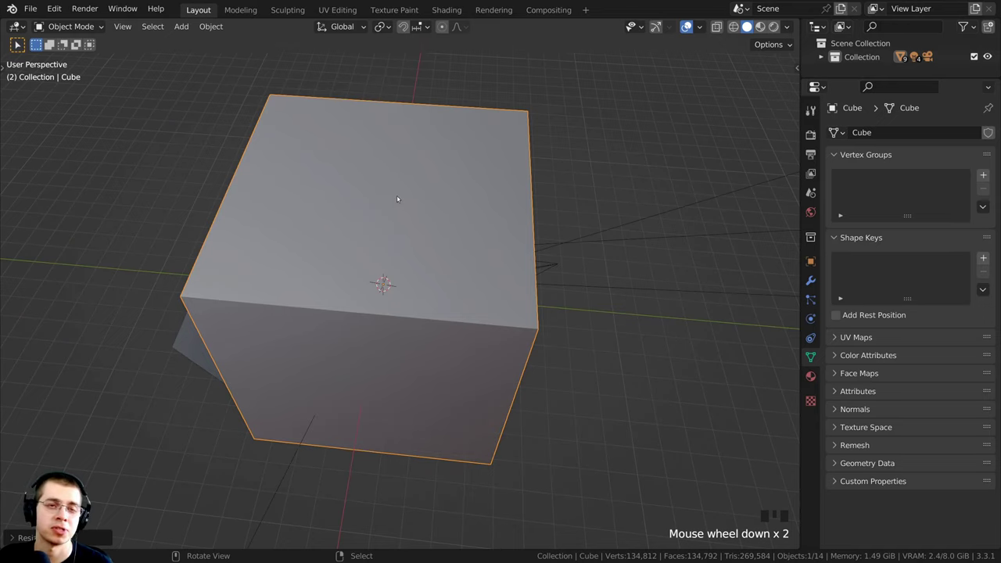
# Switch to the Shading workspace and give the cube a new material named Orbs.
pyautogui.click(442, 10)
pyautogui.scroll(-4, 208, 254)
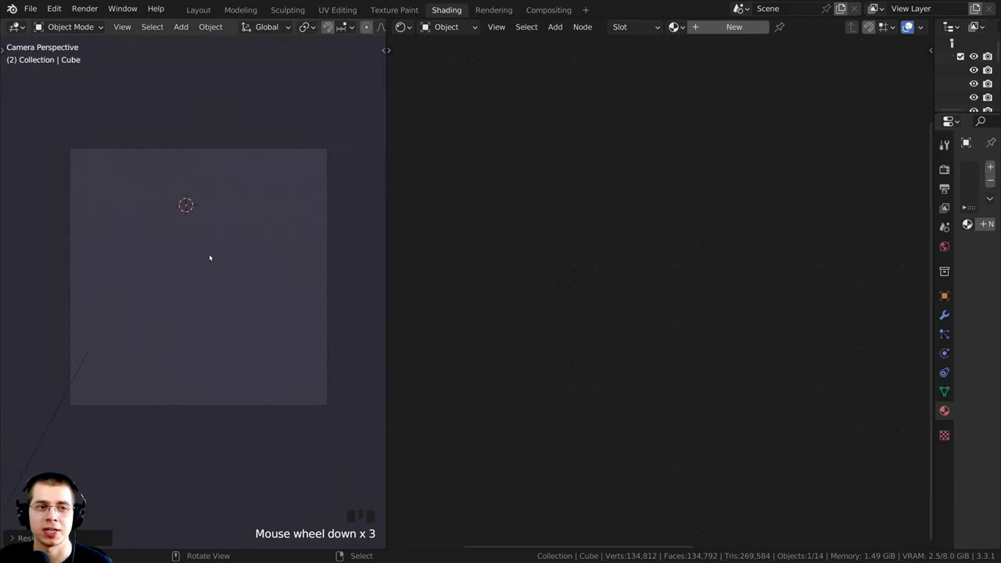
pyautogui.click(719, 28)
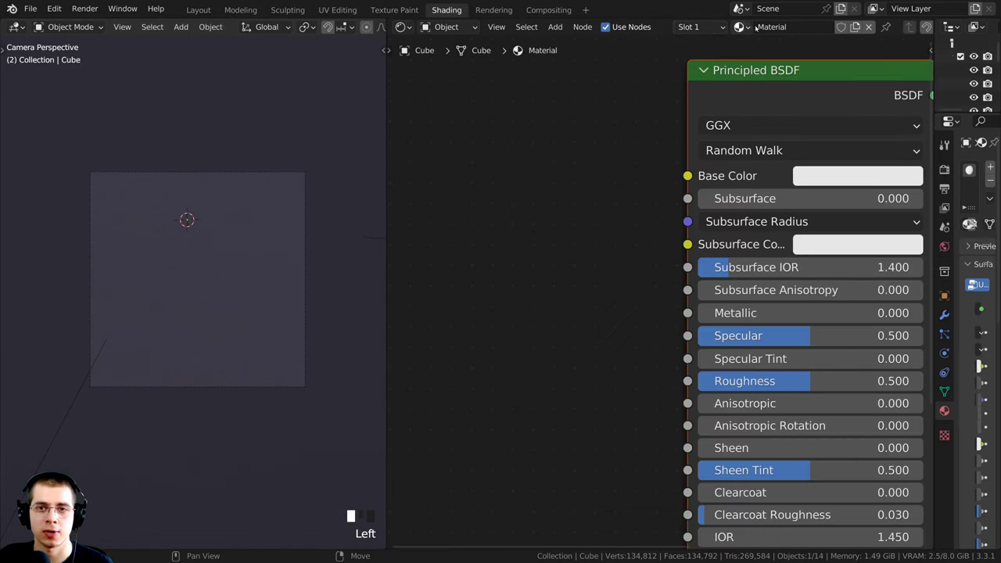
pyautogui.doubleClick(791, 29)
pyautogui.write('Orbs')
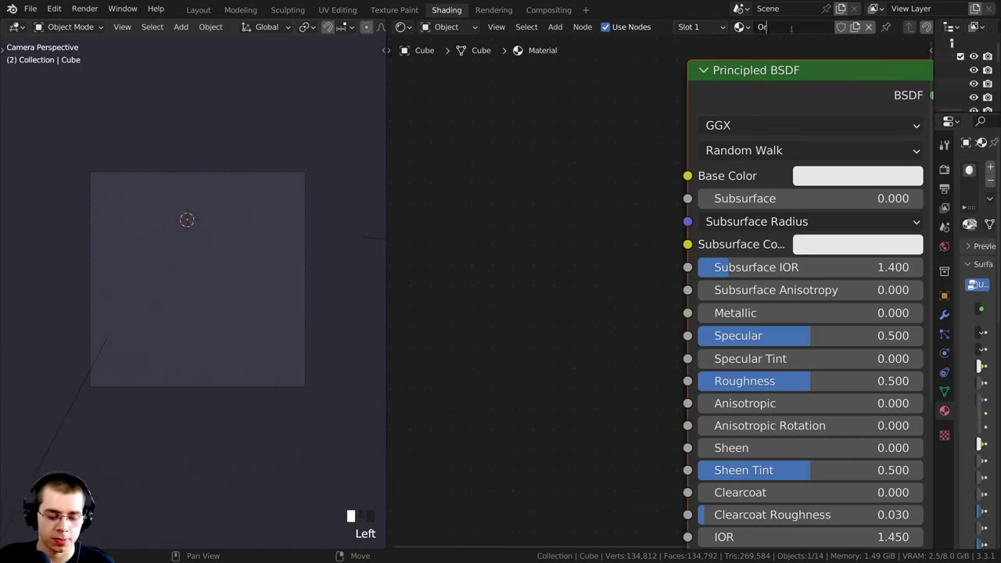
pyautogui.press('Return')
pyautogui.scroll(-2, 560, 204)
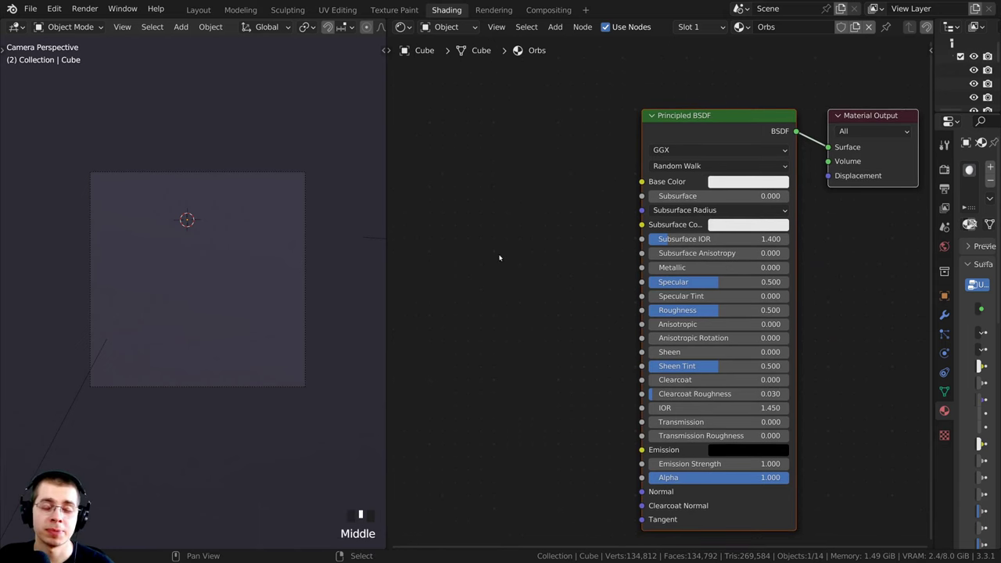
# Delete the Principled BSDF node from the Orbs material.
pyautogui.scroll(1, 637, 175)
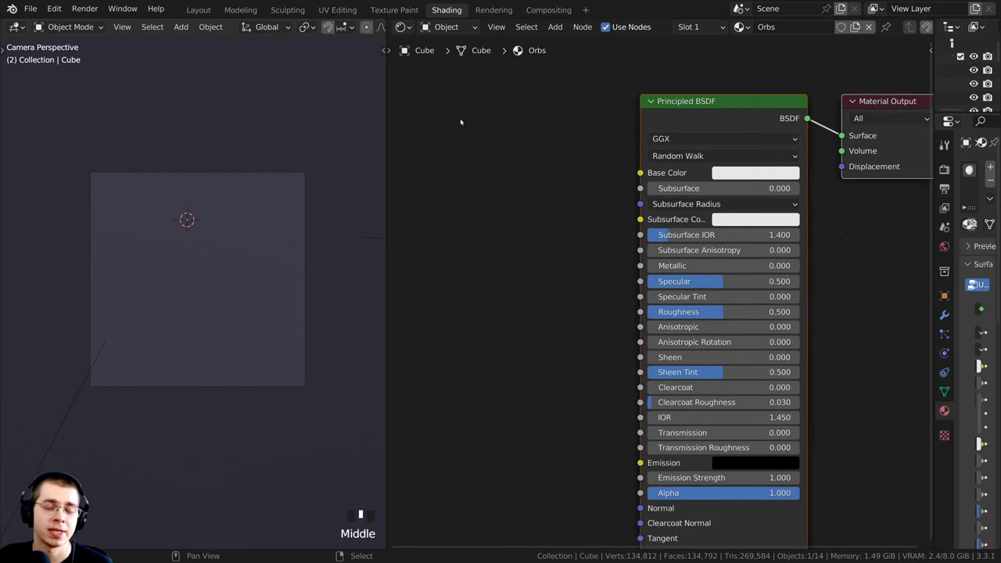
pyautogui.scroll(2, 223, 255)
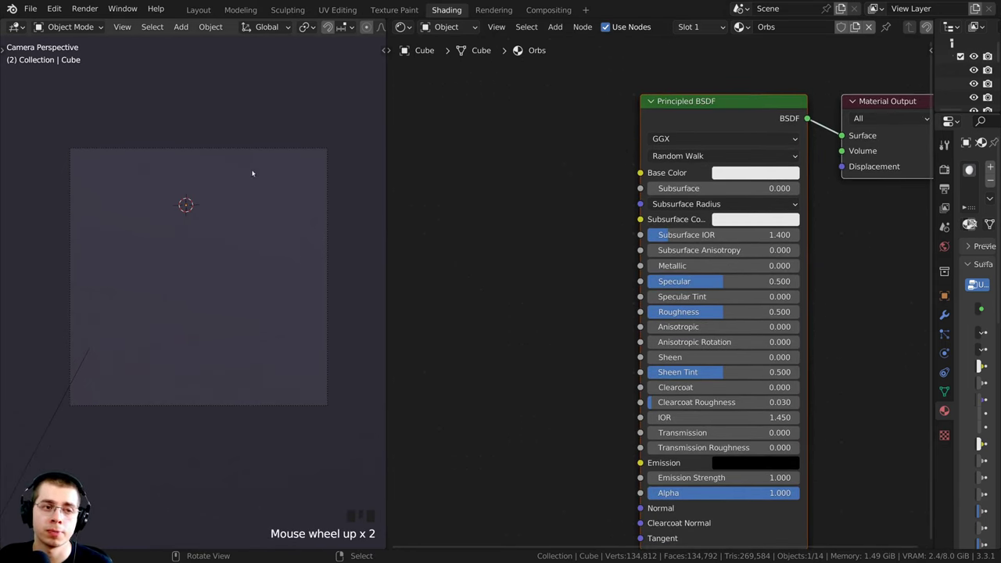
pyautogui.scroll(1, 678, 121)
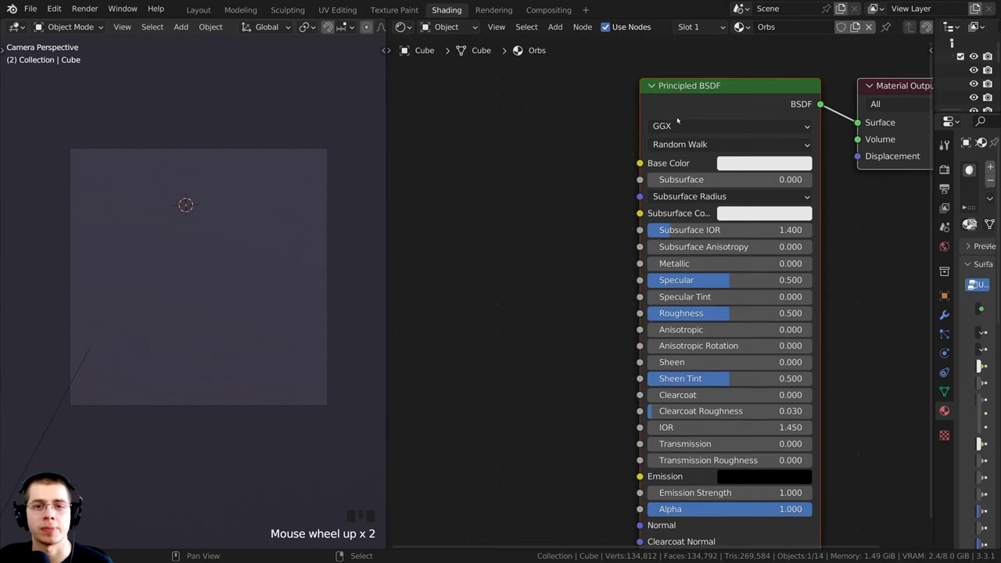
pyautogui.moveTo(694, 113); pyautogui.dragTo(686, 123, button='middle')
pyautogui.click(742, 107)
pyautogui.moveTo(742, 106); pyautogui.dragTo(698, 113, button='middle')
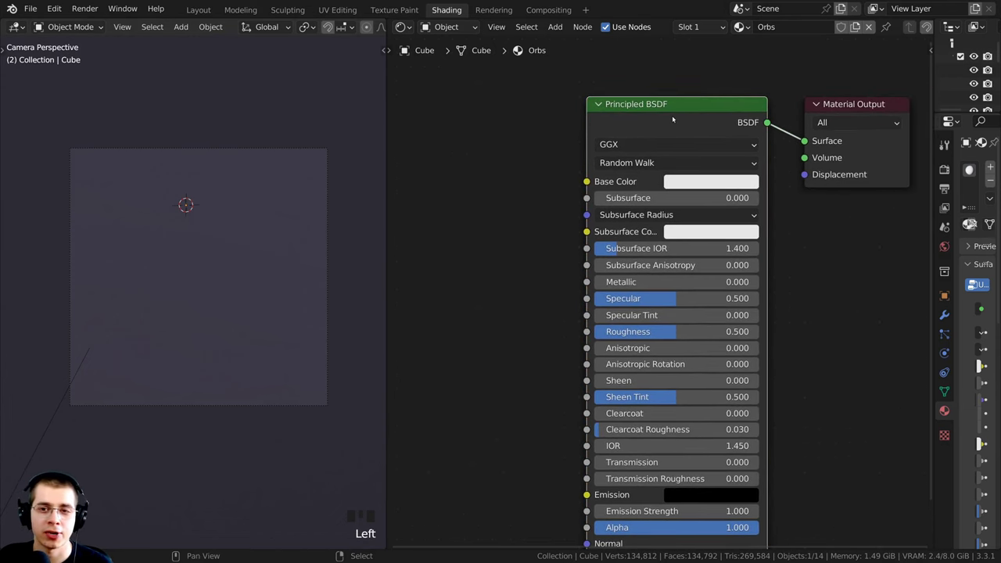
pyautogui.press('x')
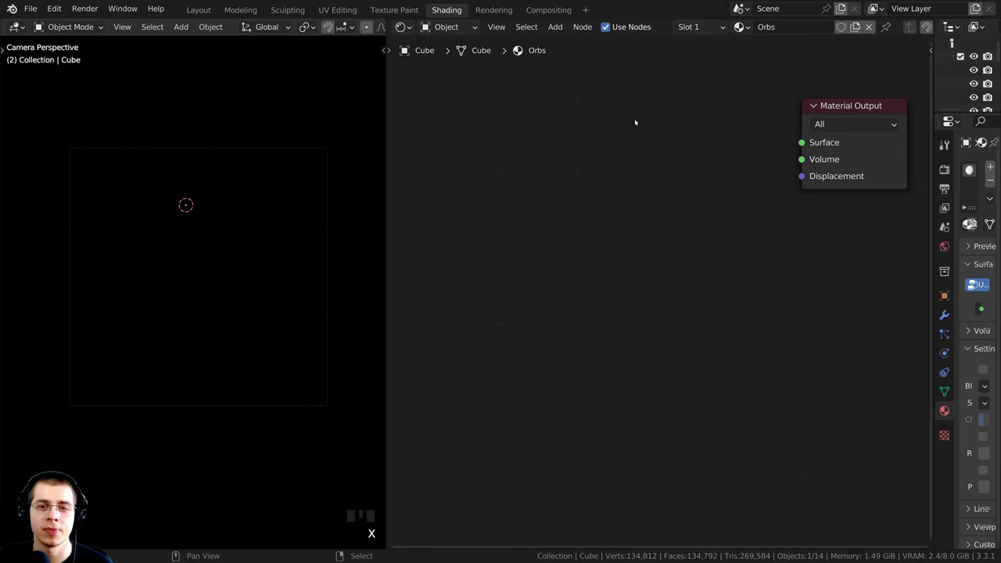
# Add an Emission shader node to the left of the Material Output node.
pyautogui.middleClick(635, 122)
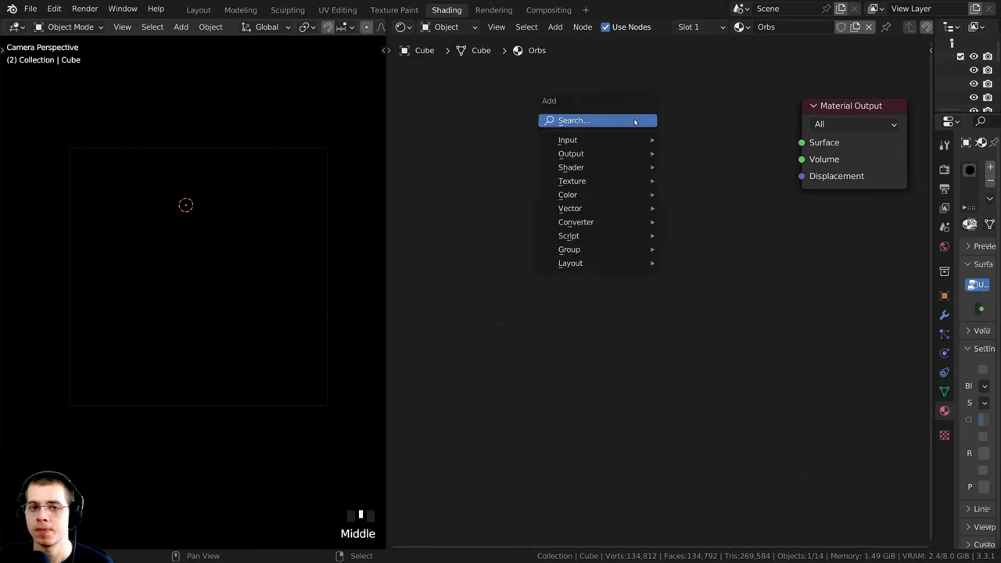
pyautogui.click(635, 121)
pyautogui.write('em')
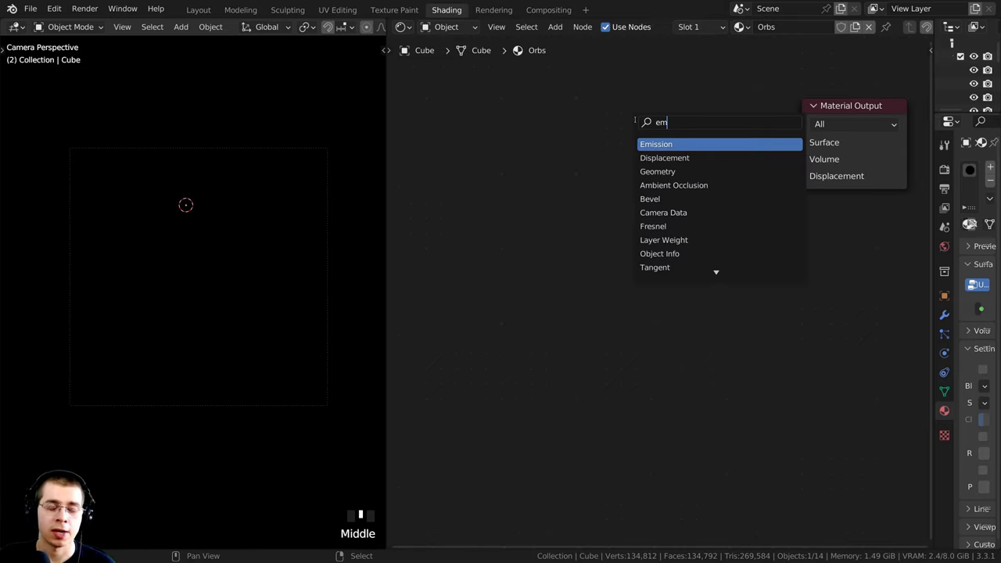
pyautogui.click(655, 144)
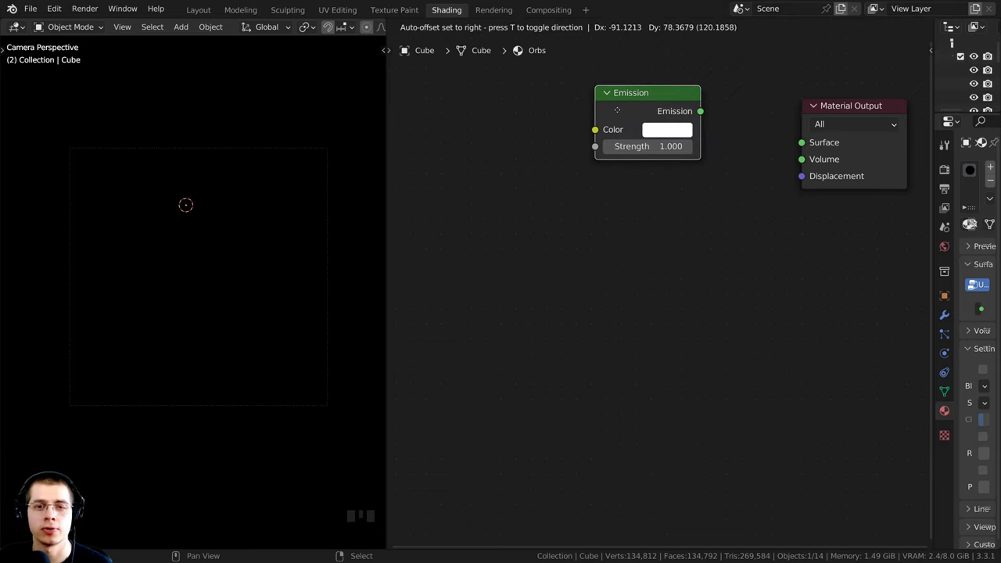
pyautogui.click(616, 109)
# Add a Transparent BSDF node directly below the Emission node.
pyautogui.hotkey('shift', 'a')
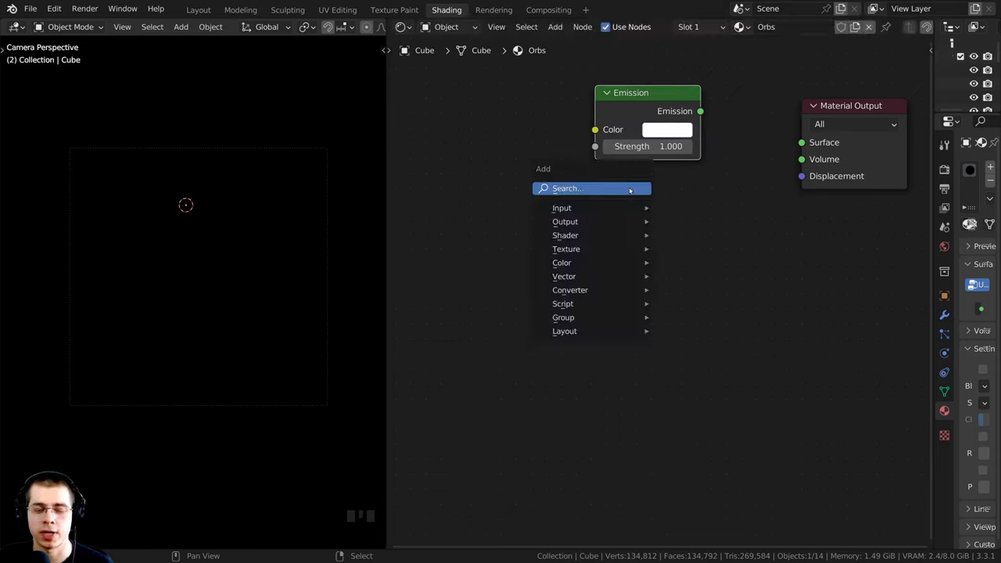
pyautogui.click(630, 188)
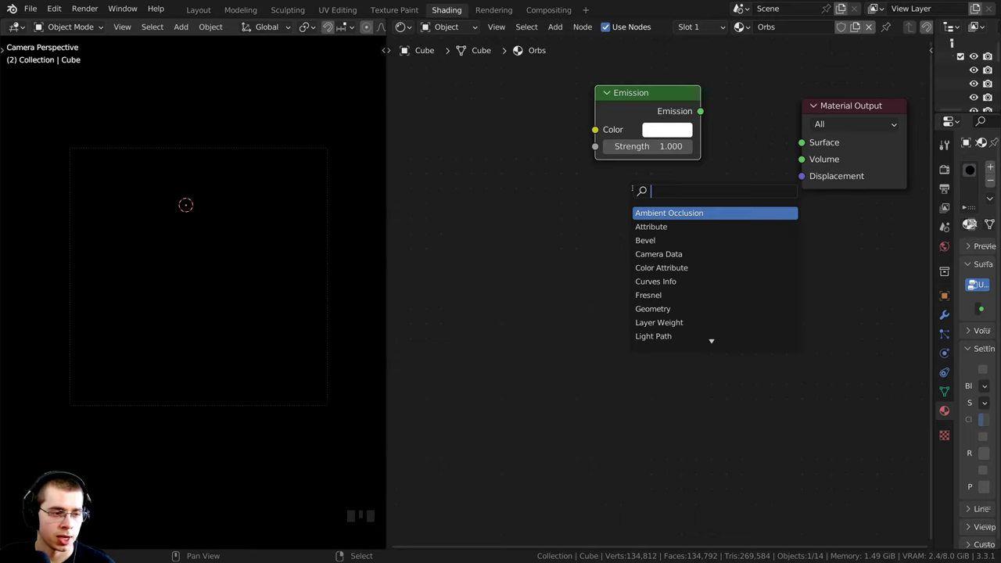
pyautogui.write('tra')
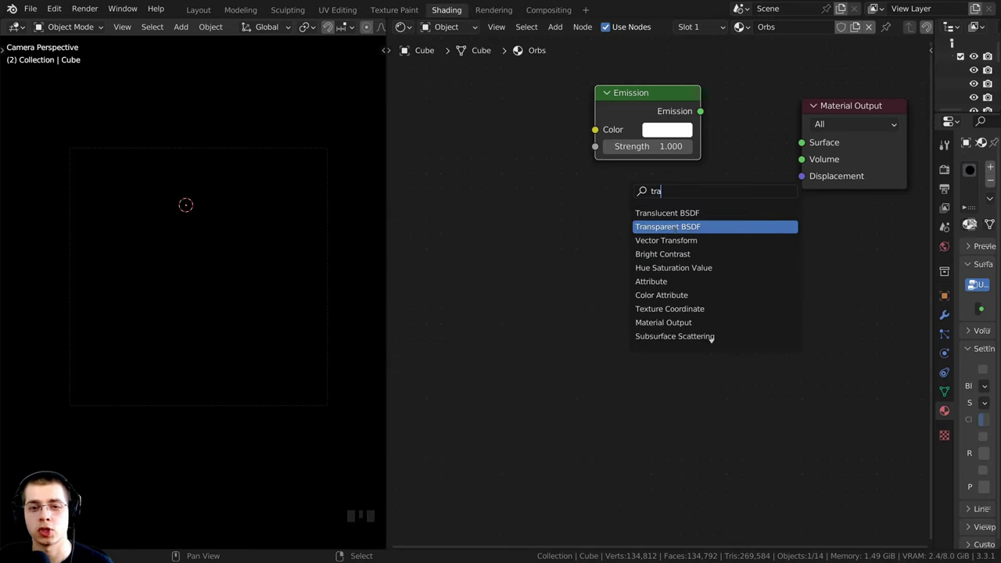
pyautogui.press('Return')
pyautogui.click(656, 195)
pyautogui.press('Home')
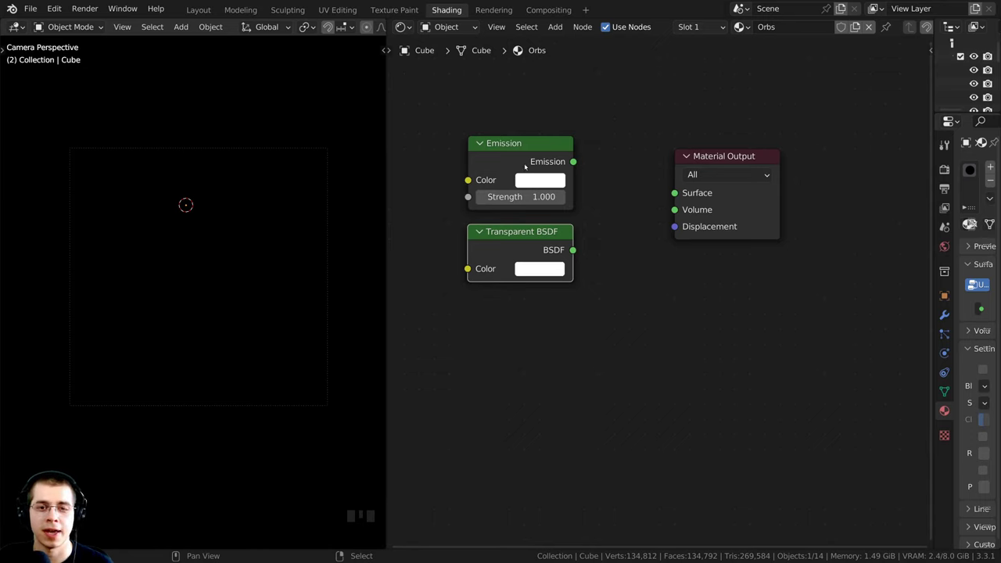
# Combine the Emission and Transparent BSDF nodes in a Mix Shader and arrange it between them and the Material Output.
pyautogui.click(527, 146)
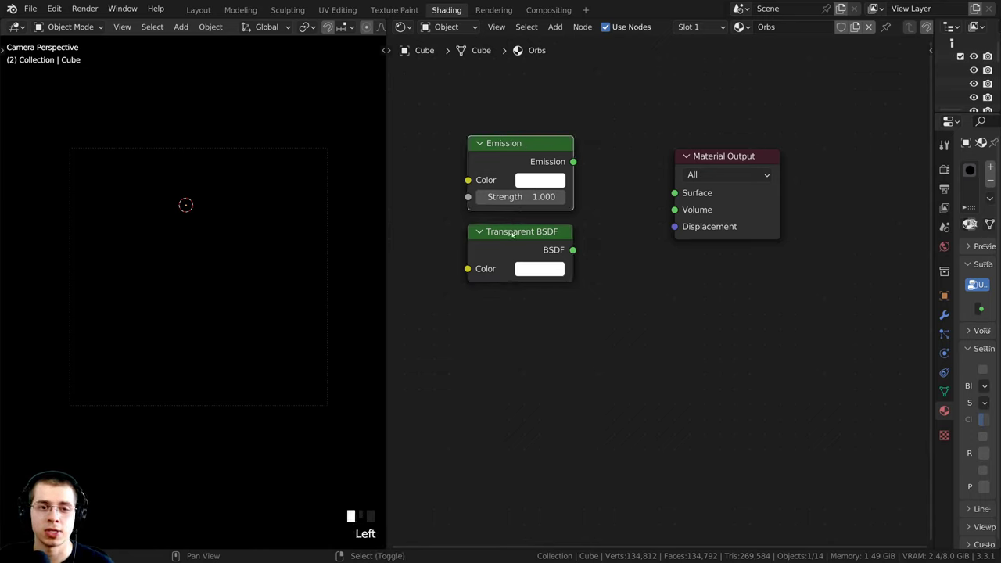
pyautogui.keyDown('shift'); pyautogui.click(512, 235); pyautogui.keyUp('shift')
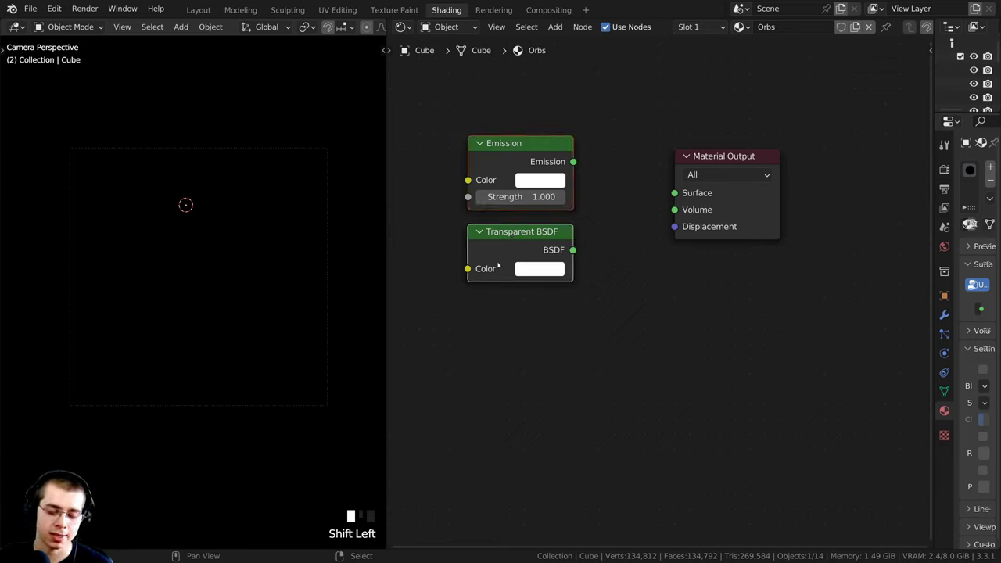
pyautogui.hotkey('ctrl', '0')
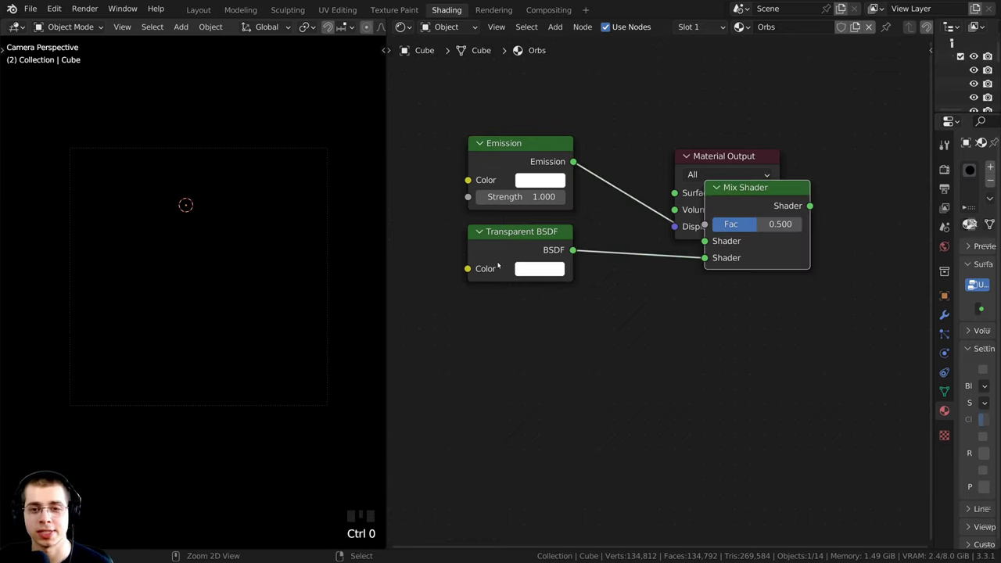
pyautogui.moveTo(765, 190); pyautogui.dragTo(716, 191, button='middle')
pyautogui.moveTo(741, 195); pyautogui.dragTo(781, 165)
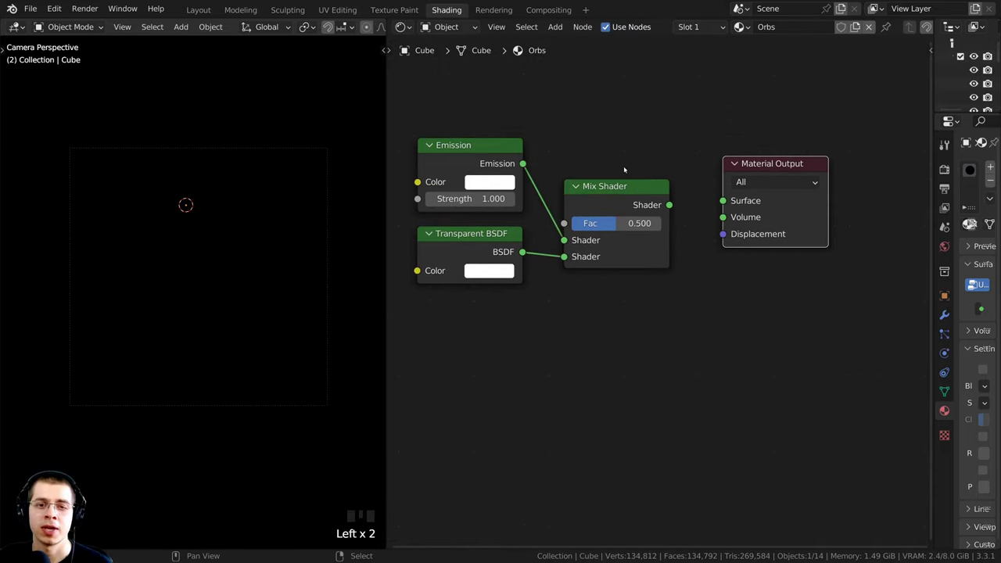
pyautogui.moveTo(623, 186); pyautogui.dragTo(638, 168)
pyautogui.moveTo(712, 263); pyautogui.dragTo(662, 300, button='middle')
pyautogui.scroll(1, 662, 300)
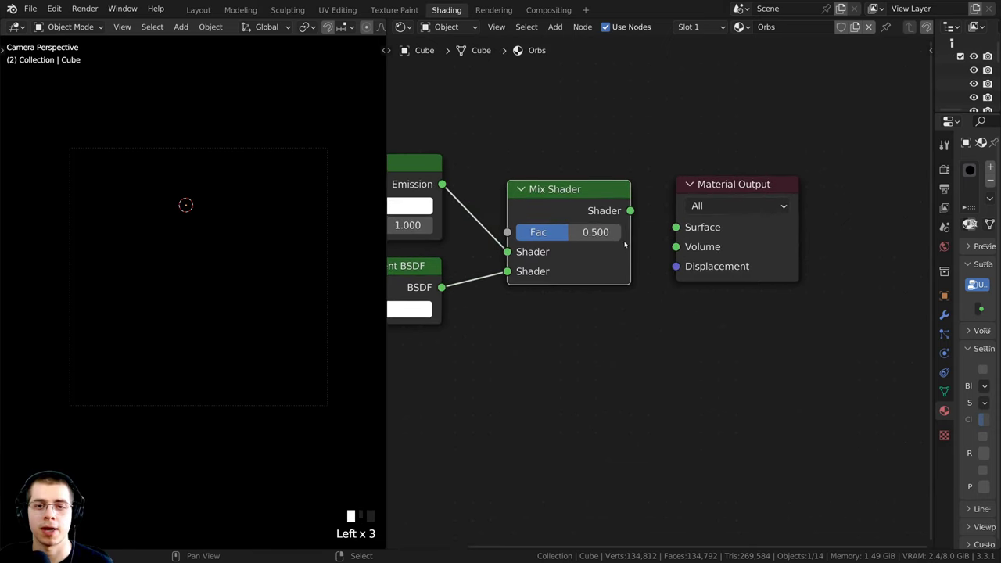
# Connect the Mix Shader to the Material Output's Surface input and set its Fac to 1.000.
pyautogui.moveTo(629, 210); pyautogui.dragTo(672, 228)
pyautogui.moveTo(230, 340); pyautogui.dragTo(277, 376, button='middle')
pyautogui.scroll(-5, 263, 342)
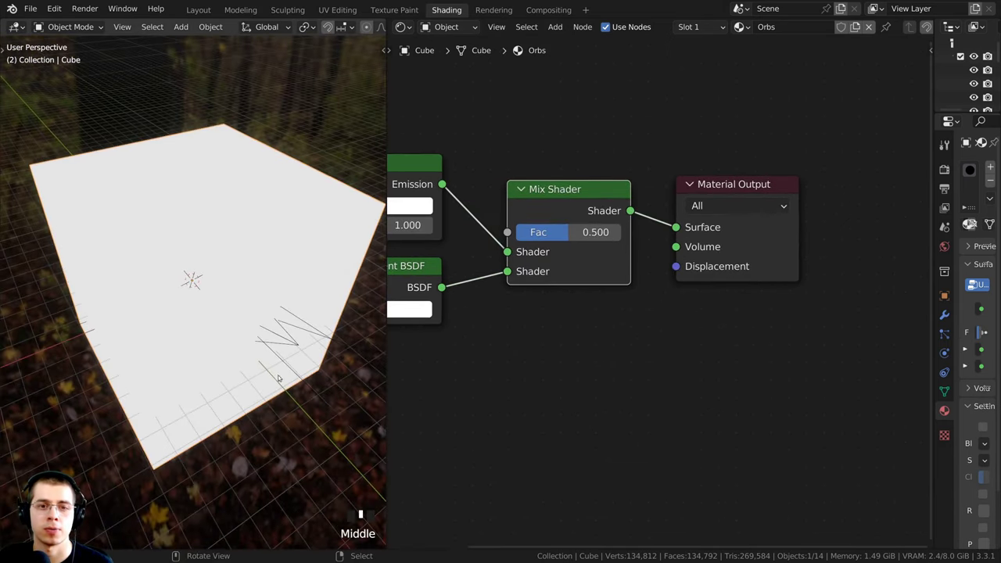
pyautogui.moveTo(562, 235); pyautogui.dragTo(700, 235, button='middle')
pyautogui.moveTo(700, 231); pyautogui.dragTo(754, 231)
pyautogui.moveTo(274, 284); pyautogui.dragTo(297, 270, button='middle')
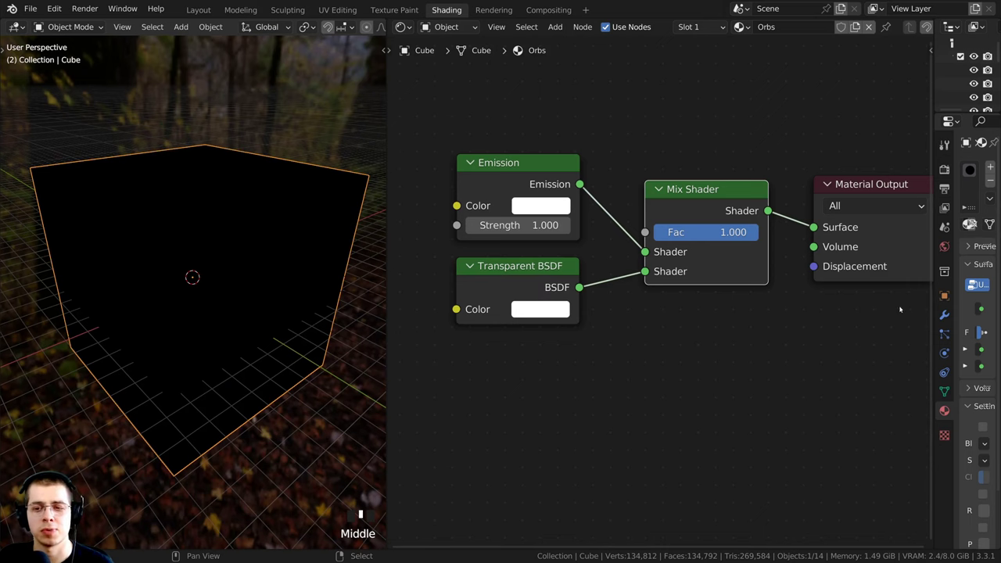
# Widen the material properties and set both the Blend Mode and the Shadow Mode of the Orbs material to Alpha Clip.
pyautogui.moveTo(935, 303); pyautogui.dragTo(788, 303)
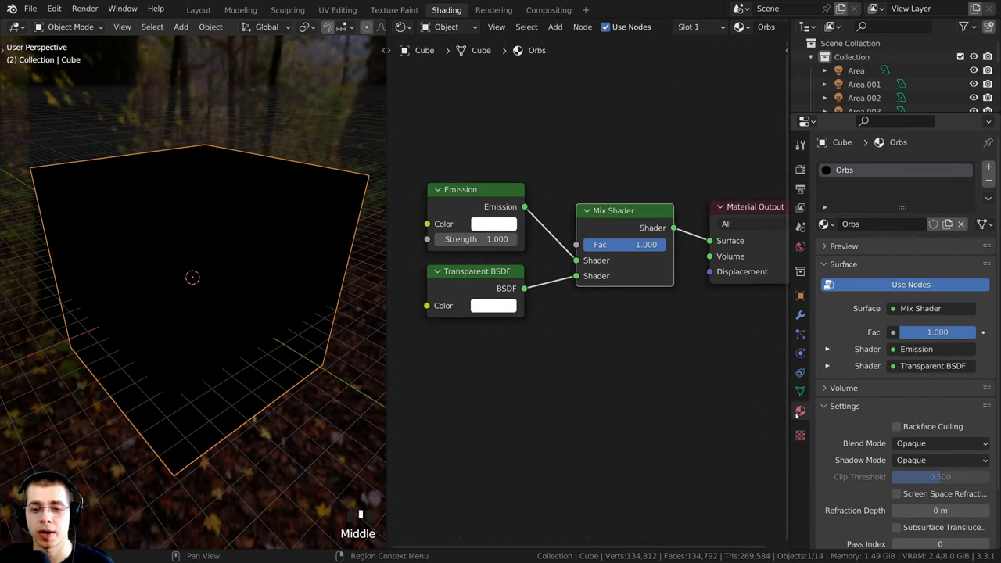
pyautogui.click(905, 443)
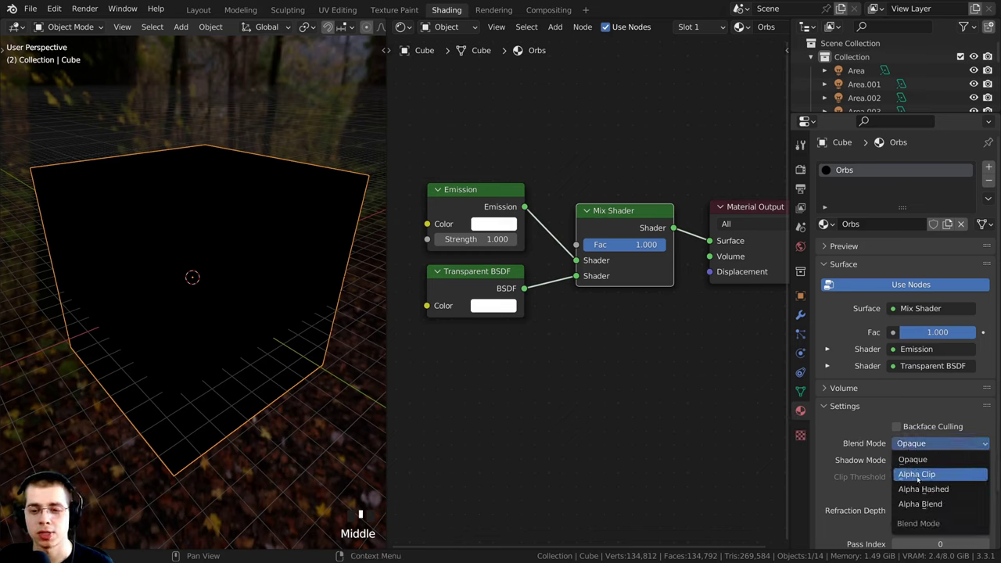
pyautogui.click(907, 473)
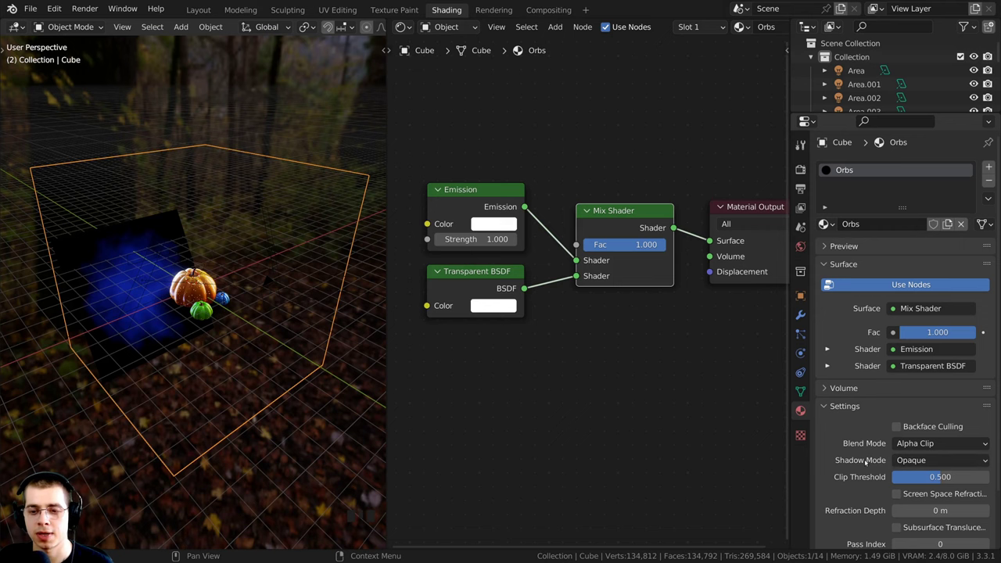
pyautogui.click(910, 460)
pyautogui.click(916, 501)
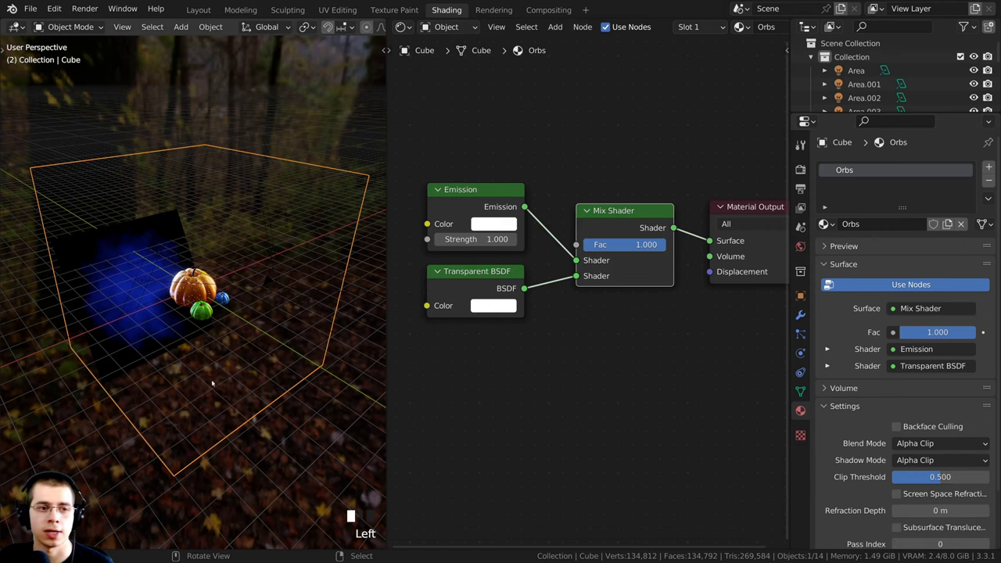
# Compare the cube's transparency at both extremes of the Mix Shader's Fac and leave the Fac at 0.000.
pyautogui.moveTo(268, 279); pyautogui.dragTo(277, 218, button='middle')
pyautogui.scroll(4, 268, 375)
pyautogui.scroll(-5, 266, 232)
pyautogui.moveTo(656, 245); pyautogui.dragTo(578, 244)
pyautogui.scroll(-2, 261, 302)
pyautogui.moveTo(261, 302); pyautogui.dragTo(266, 222, button='middle')
pyautogui.moveTo(587, 245); pyautogui.dragTo(688, 245)
pyautogui.moveTo(688, 280); pyautogui.dragTo(602, 279)
pyautogui.moveTo(480, 196); pyautogui.dragTo(497, 214, button='middle')
pyautogui.moveTo(253, 209); pyautogui.dragTo(266, 250, button='middle')
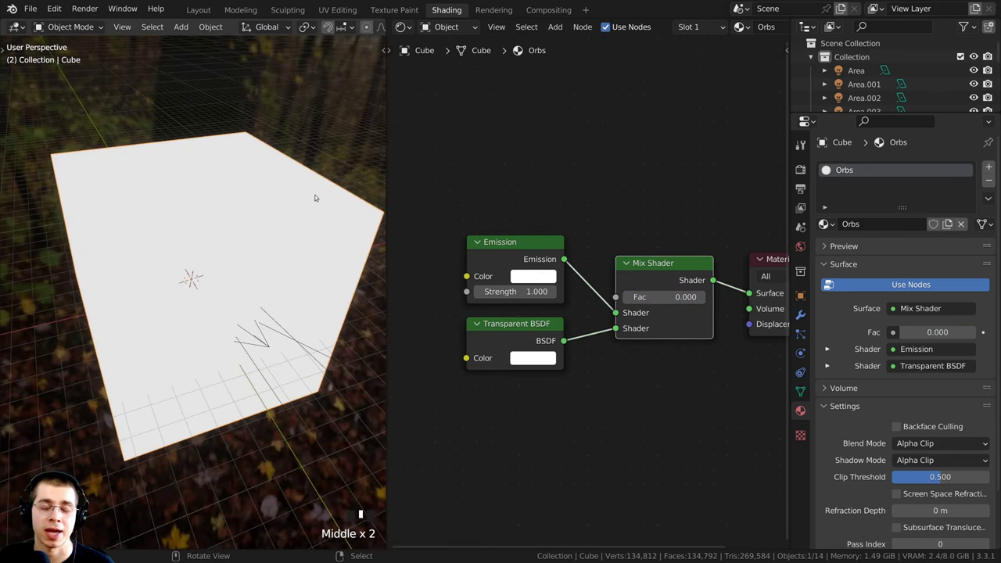
pyautogui.scroll(1, 498, 201)
pyautogui.moveTo(498, 201); pyautogui.dragTo(539, 200, button='middle')
pyautogui.scroll(-2, 503, 196)
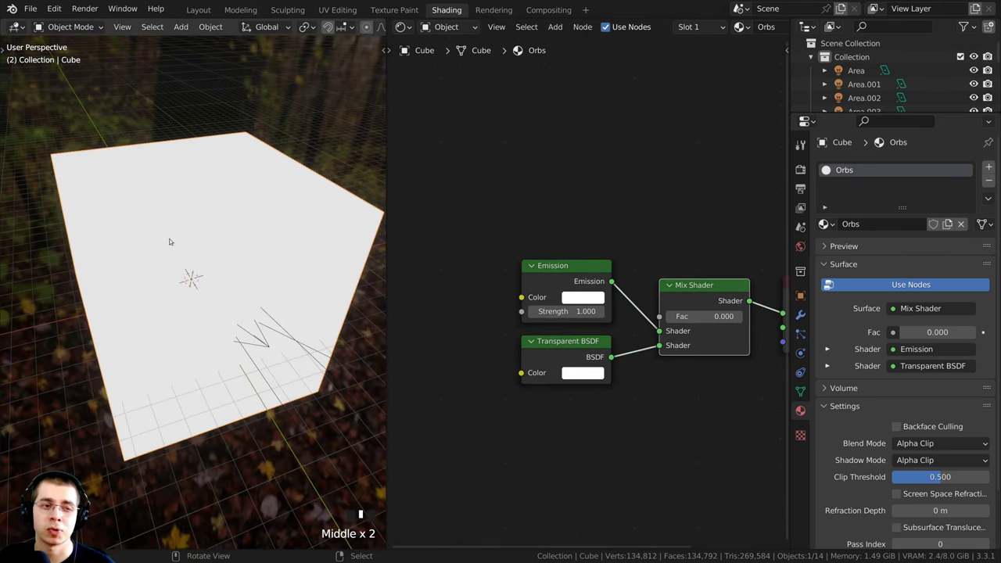
# Adjust the spacing of the Emission and Transparent BSDF nodes that feed the Mix Shader.
pyautogui.moveTo(225, 305); pyautogui.dragTo(195, 250, button='middle')
pyautogui.moveTo(566, 261); pyautogui.dragTo(579, 274, button='middle')
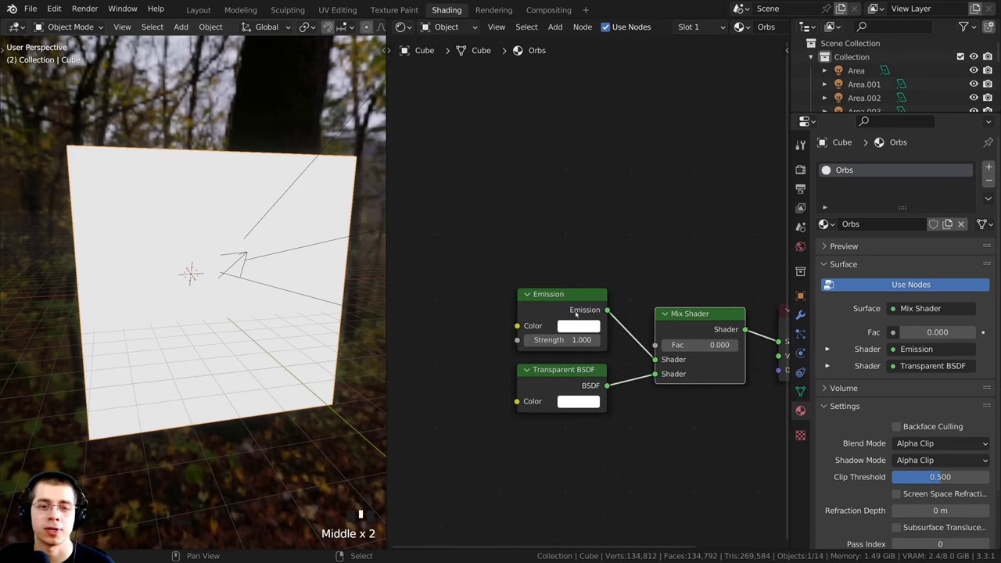
pyautogui.scroll(3, 576, 313)
pyautogui.moveTo(561, 321); pyautogui.dragTo(558, 328)
pyautogui.moveTo(551, 397); pyautogui.dragTo(547, 405)
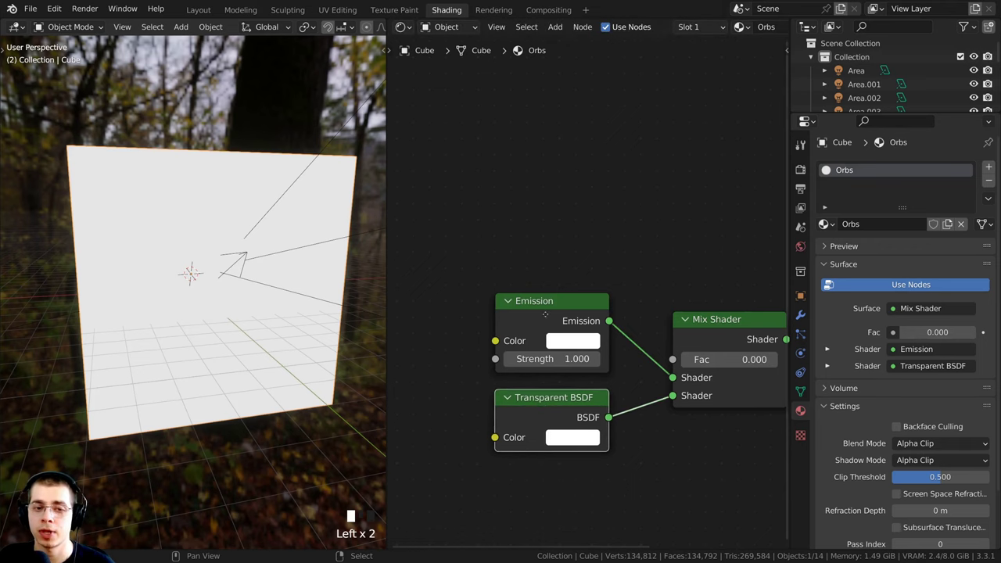
pyautogui.moveTo(545, 314); pyautogui.dragTo(546, 318)
# Add a Voronoi Texture node and place it ahead of the Emission and Transparent BSDF nodes.
pyautogui.hotkey('shift', 'a')
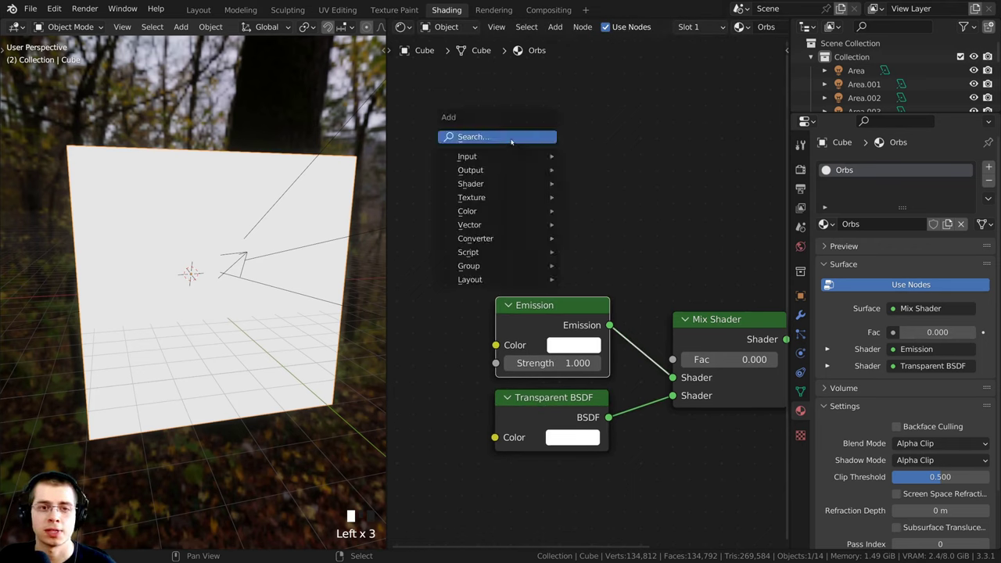
pyautogui.click(539, 140)
pyautogui.write('vor')
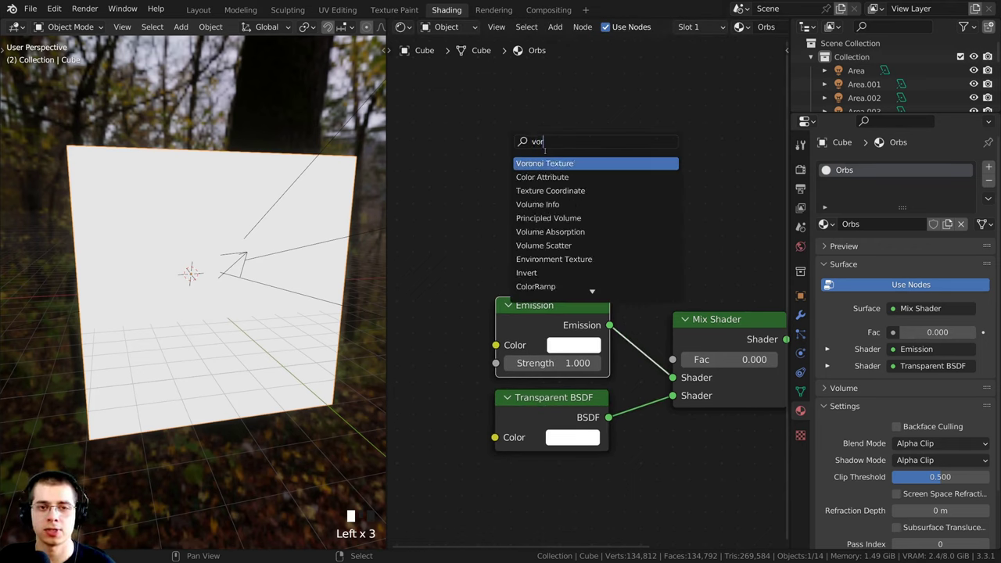
pyautogui.press('Return')
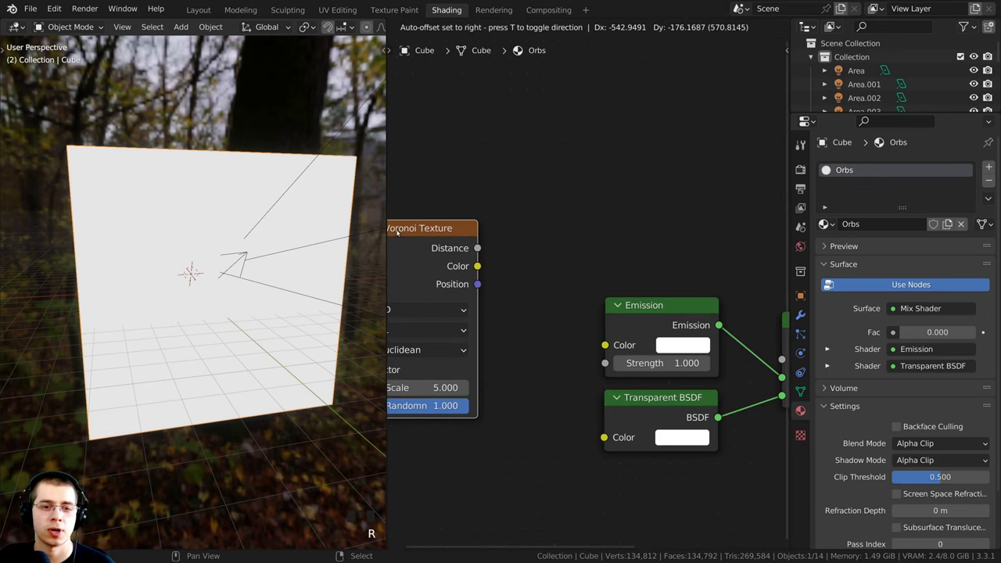
pyautogui.scroll(-4, 484, 251)
pyautogui.click(528, 258)
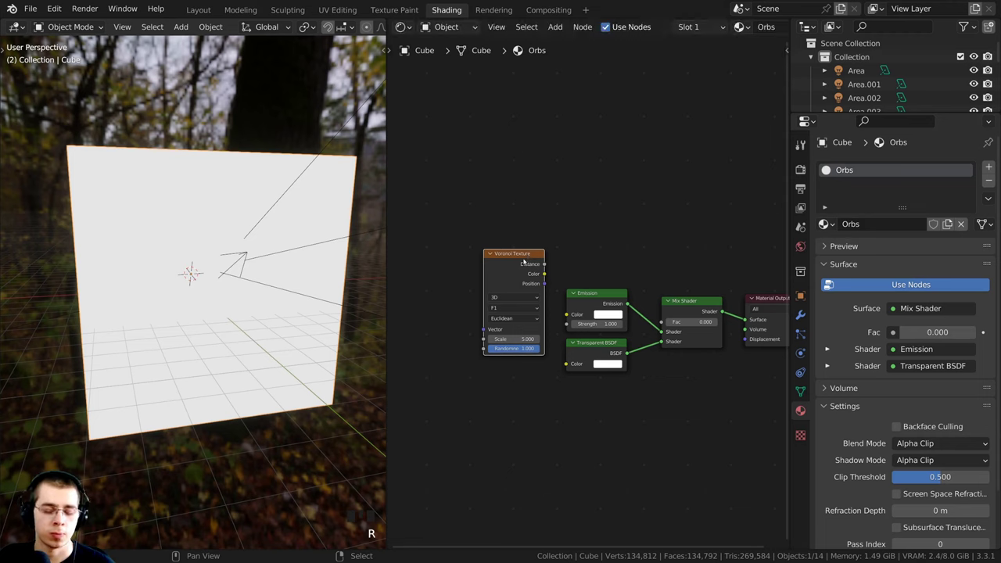
pyautogui.scroll(2, 594, 251)
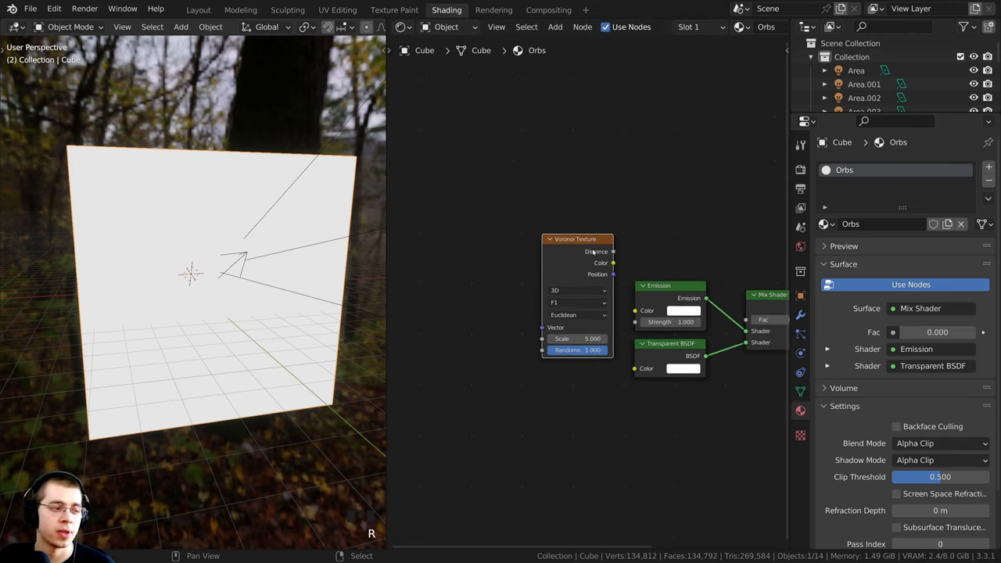
# Add a linked Texture Coordinate and Mapping node setup to the Voronoi Texture's Vector input.
pyautogui.keyDown('ctrl'); pyautogui.hscroll(1, 594, 252); pyautogui.keyUp('ctrl')
pyautogui.hotkey('ctrl', 't')
pyautogui.keyDown('ctrl'); pyautogui.hscroll(-3, 581, 273); pyautogui.keyUp('ctrl')
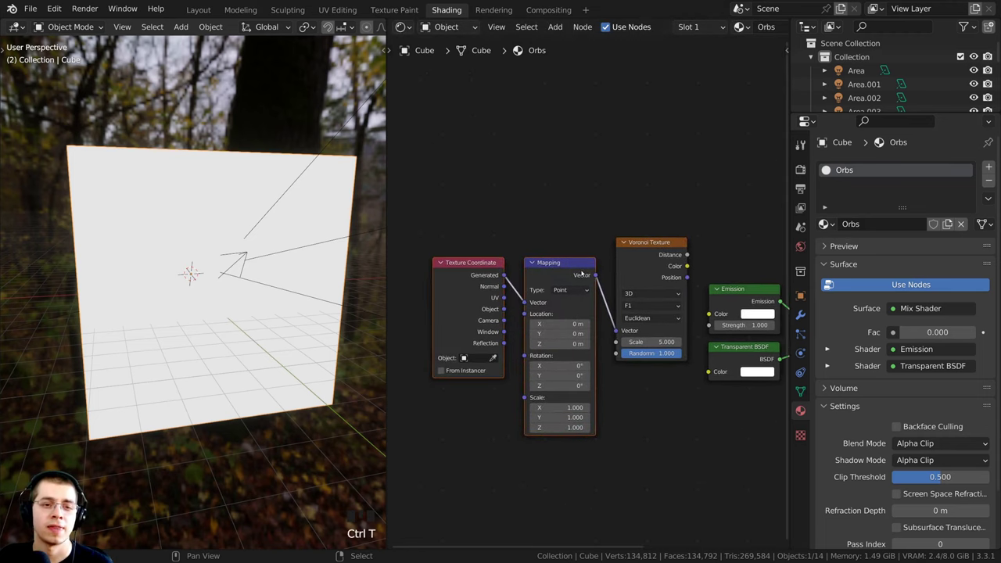
pyautogui.click(465, 265)
pyautogui.scroll(1, 567, 276)
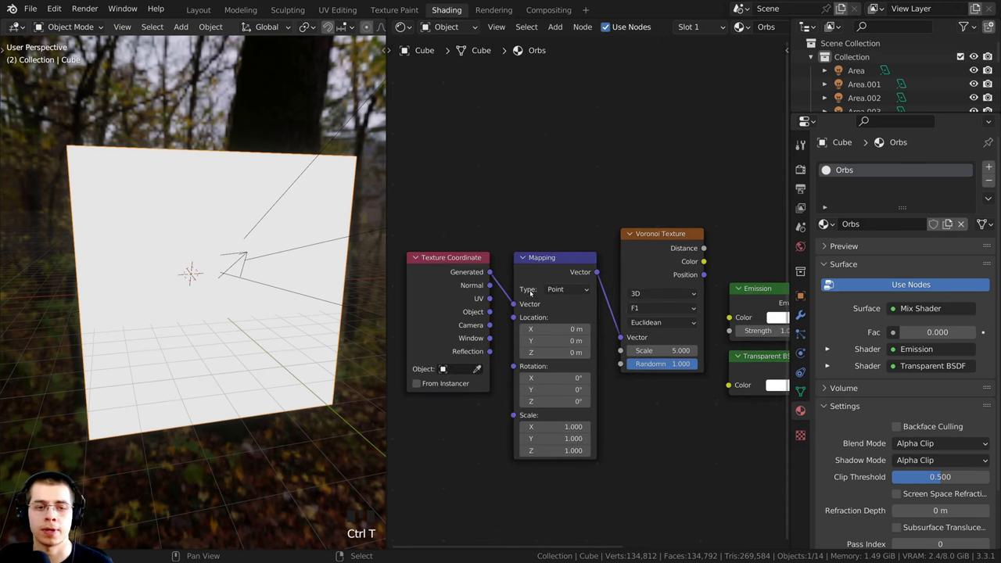
# Delete the Mapping node, then link the Texture Coordinate's Object output directly to the Voronoi Texture's Vector input and bring both nodes closer together.
pyautogui.click(542, 269)
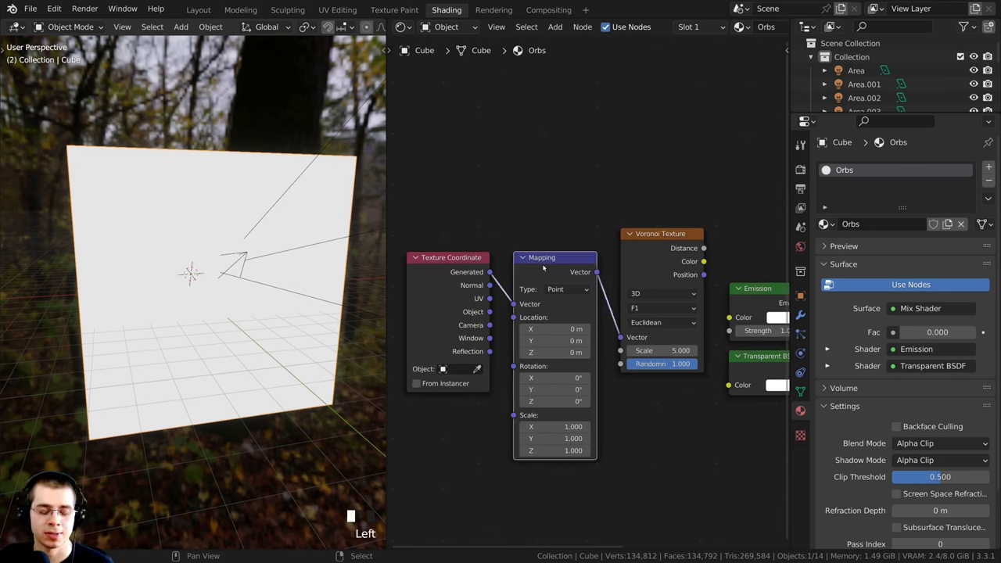
pyautogui.scroll(1, 543, 268)
pyautogui.press('x')
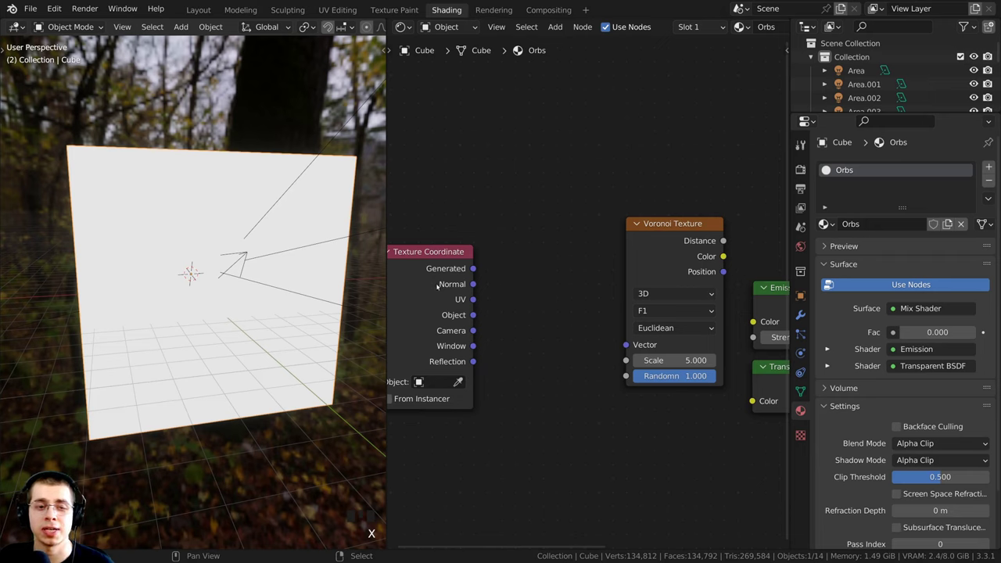
pyautogui.moveTo(473, 315); pyautogui.dragTo(626, 345)
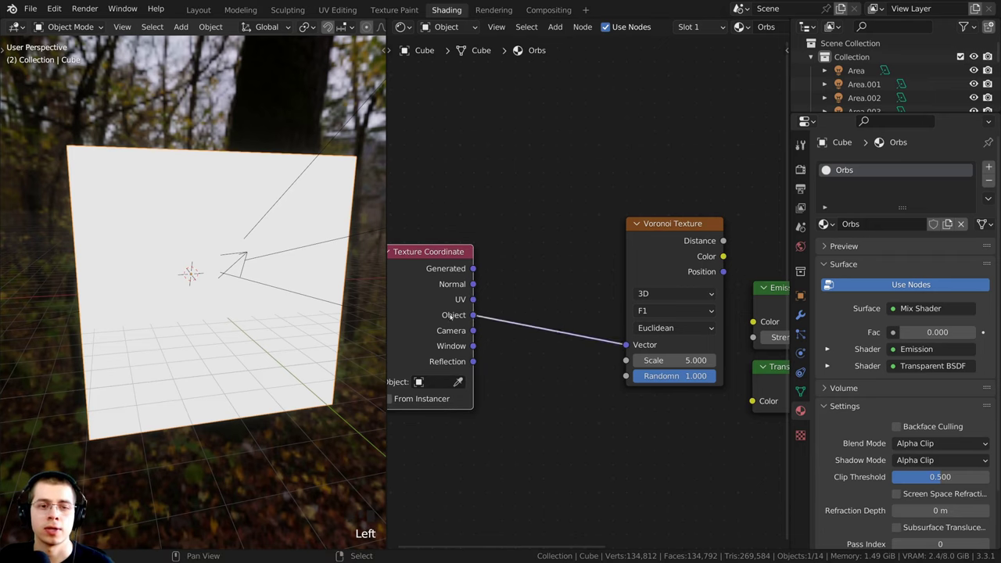
pyautogui.moveTo(449, 317); pyautogui.dragTo(539, 323)
pyautogui.moveTo(612, 324); pyautogui.dragTo(531, 319, button='middle')
pyautogui.scroll(1, 532, 319)
pyautogui.moveTo(602, 244); pyautogui.dragTo(592, 240)
pyautogui.moveTo(592, 240); pyautogui.dragTo(567, 257, button='middle')
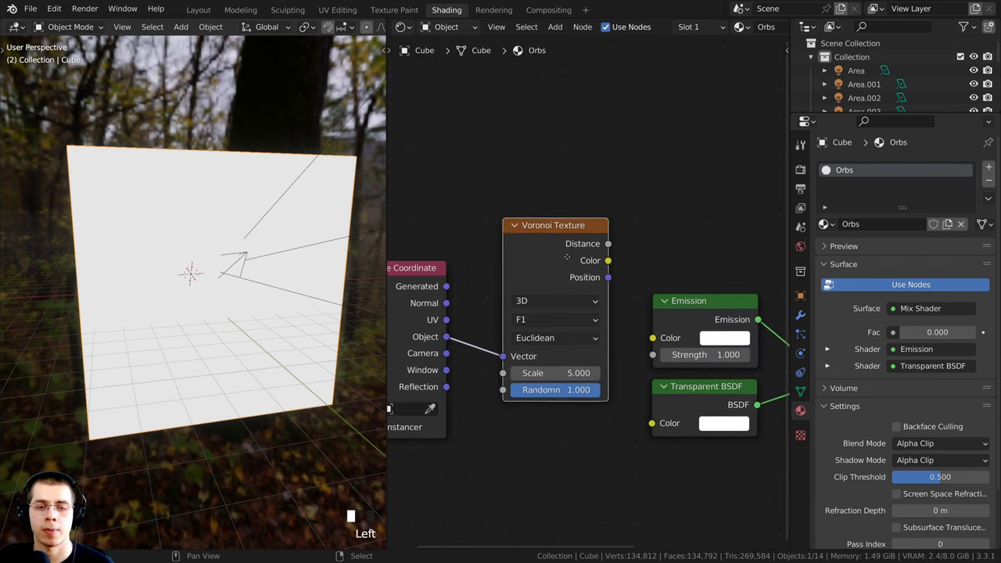
# Connect the Voronoi Texture's Distance output to the Mix Shader's Fac and lower the Emission and Transparent BSDF nodes to make room.
pyautogui.moveTo(235, 266); pyautogui.dragTo(250, 250, button='middle')
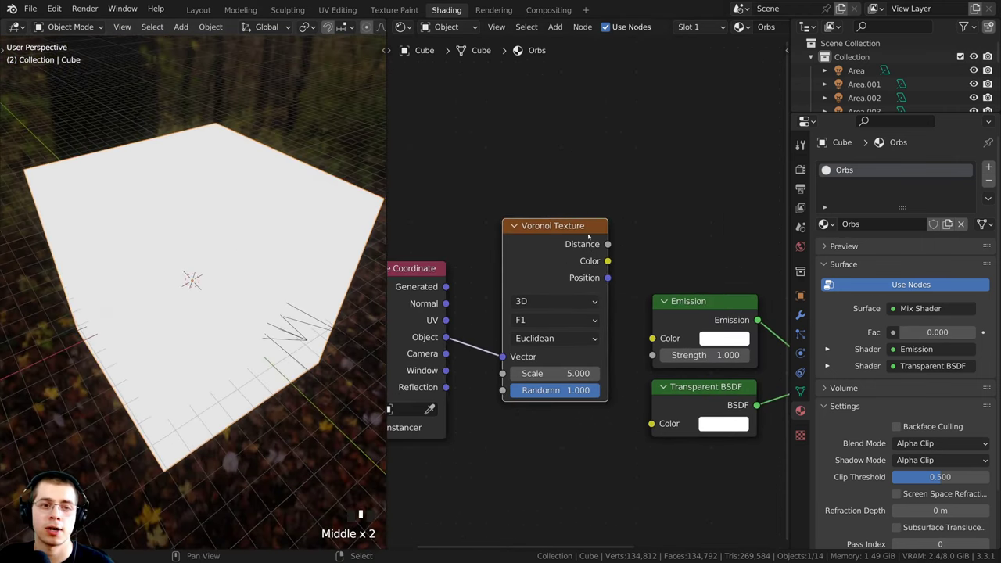
pyautogui.scroll(-1, 462, 226)
pyautogui.moveTo(588, 235); pyautogui.dragTo(494, 253, button='middle')
pyautogui.scroll(2, 494, 253)
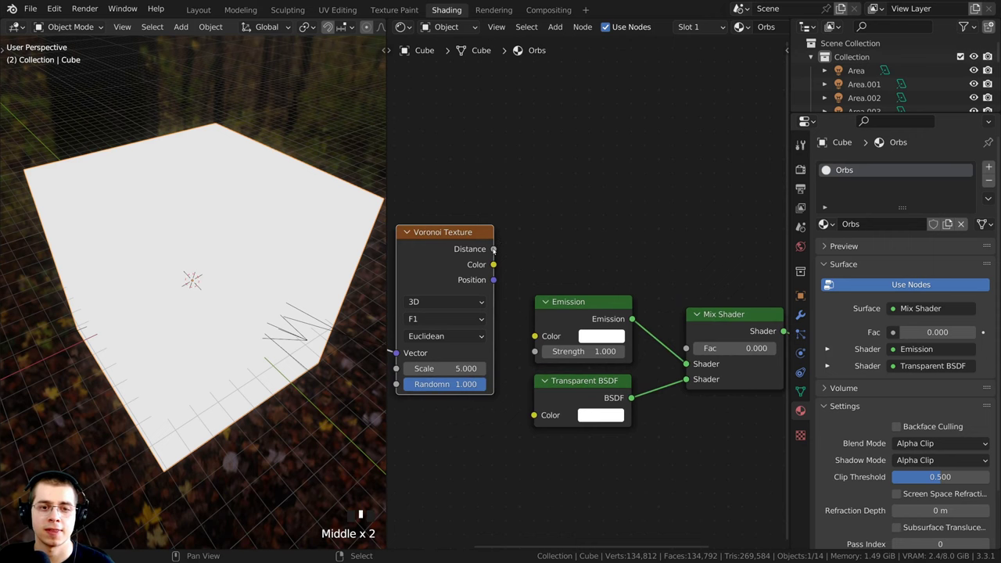
pyautogui.moveTo(494, 249); pyautogui.dragTo(685, 348)
pyautogui.moveTo(588, 393); pyautogui.dragTo(573, 431)
pyautogui.moveTo(588, 313); pyautogui.dragTo(574, 358)
pyautogui.moveTo(313, 329); pyautogui.dragTo(290, 305, button='middle')
pyautogui.scroll(1, 508, 383)
pyautogui.click(575, 451)
# Insert a ColorRamp node on the link between the Voronoi Texture's Distance output and the Mix Shader's Fac.
pyautogui.moveTo(485, 328); pyautogui.dragTo(504, 331, button='middle')
pyautogui.scroll(-1, 503, 331)
pyautogui.moveTo(257, 297); pyautogui.dragTo(254, 209, button='middle')
pyautogui.scroll(2, 254, 208)
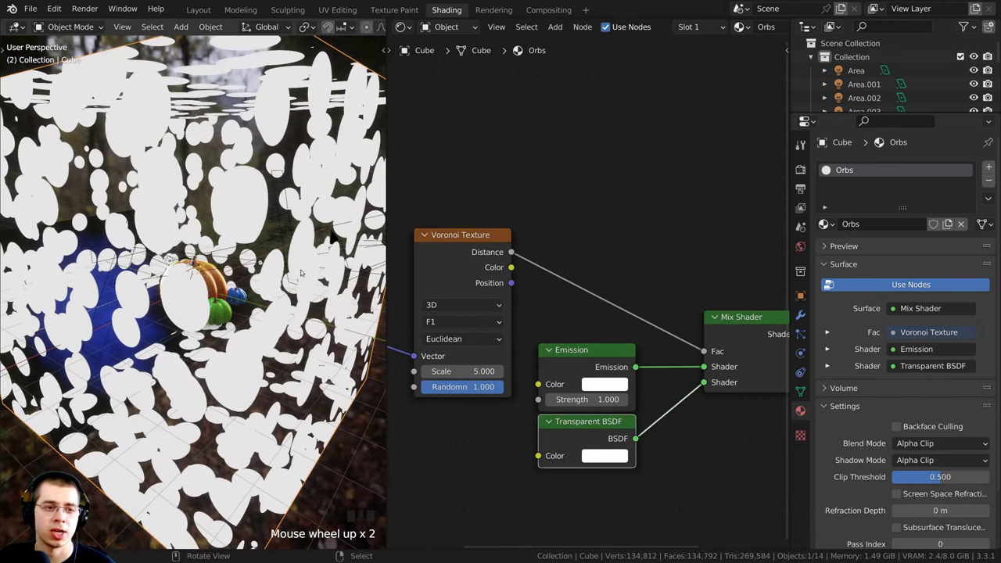
pyautogui.scroll(-1, 303, 274)
pyautogui.moveTo(303, 274); pyautogui.dragTo(472, 191, button='middle')
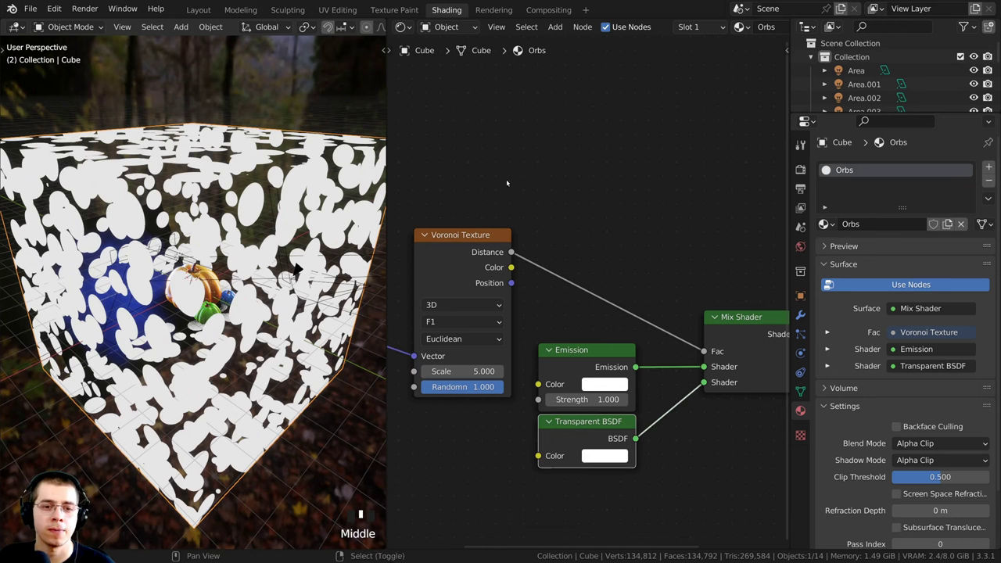
pyautogui.hotkey('shift', 'a')
pyautogui.click(505, 179)
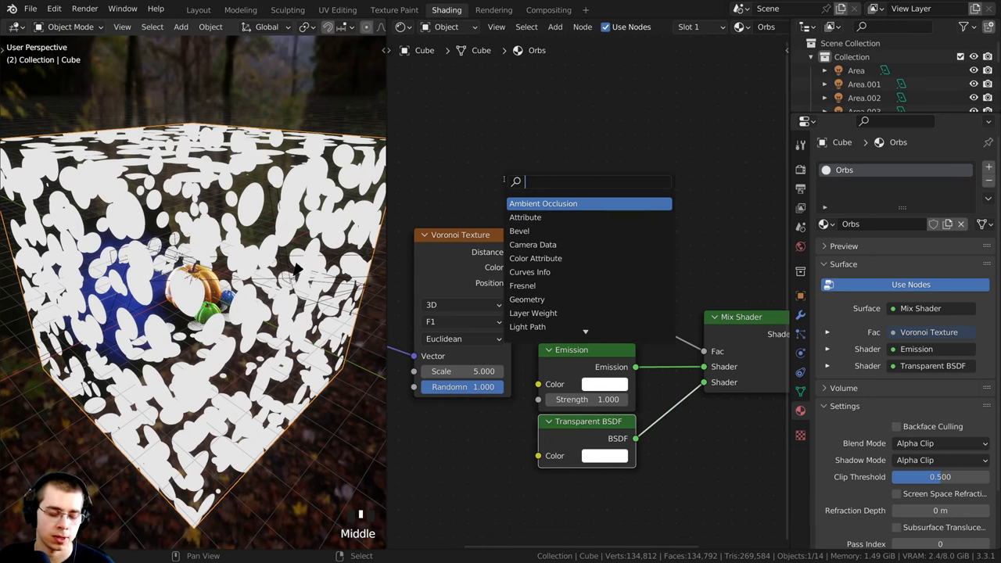
pyautogui.write('col')
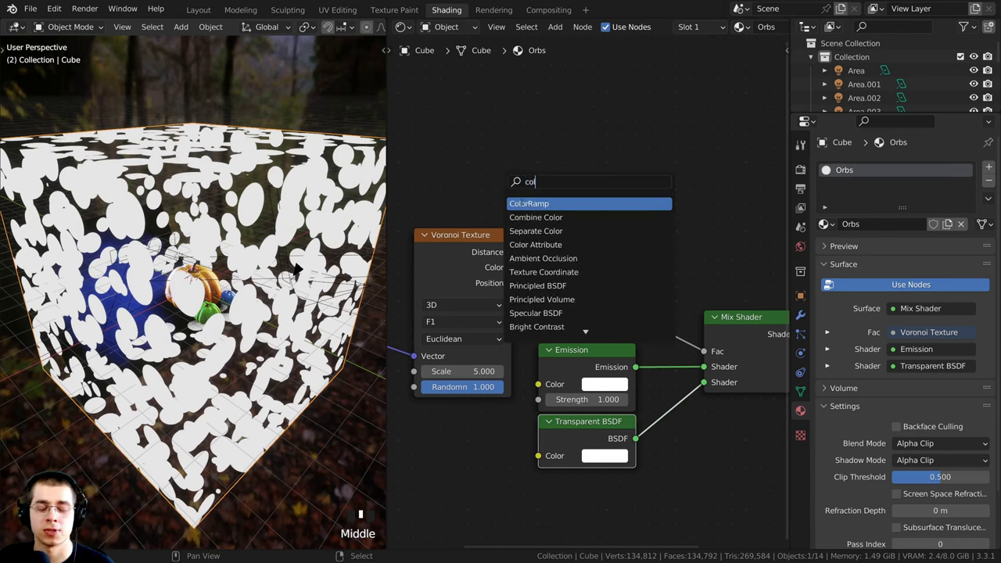
pyautogui.click(520, 203)
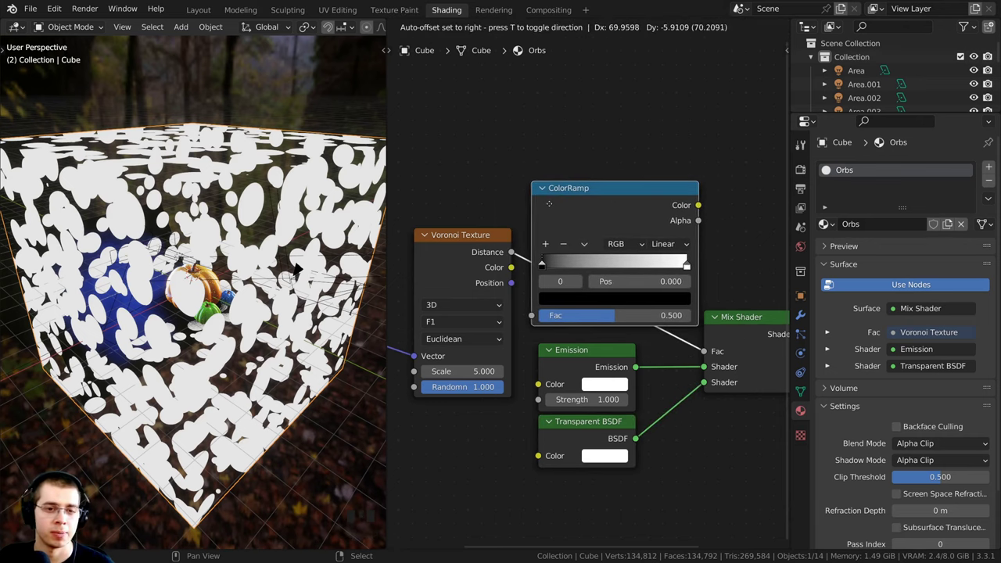
pyautogui.click(584, 202)
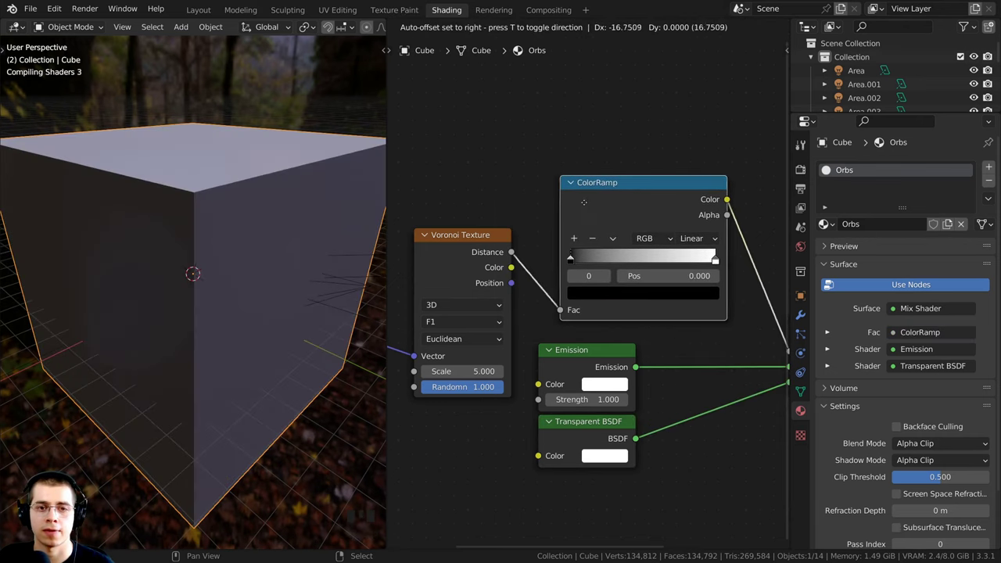
# Shrink the orbs by moving the ColorRamp's white stop to position 0.096.
pyautogui.scroll(2, 621, 205)
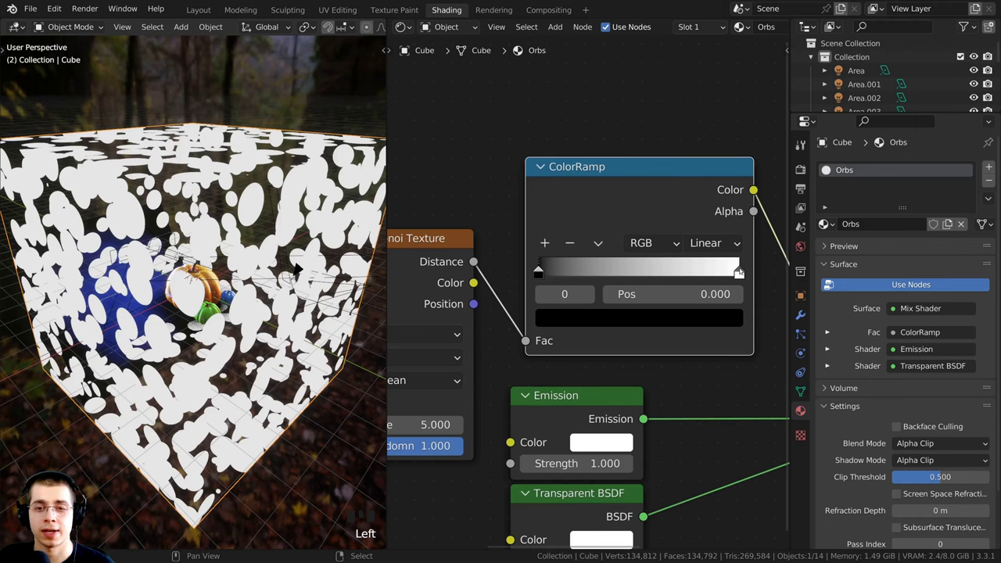
pyautogui.moveTo(738, 272); pyautogui.dragTo(570, 272)
pyautogui.moveTo(180, 289); pyautogui.dragTo(123, 270, button='middle')
pyautogui.moveTo(569, 272); pyautogui.dragTo(557, 272)
# Try a Voronoi Texture Scale of about 12.2 and then 30, checking the orbs through the scene camera.
pyautogui.moveTo(544, 288); pyautogui.dragTo(680, 235, button='middle')
pyautogui.scroll(1, 680, 236)
pyautogui.moveTo(529, 379); pyautogui.dragTo(585, 378)
pyautogui.moveTo(309, 268); pyautogui.dragTo(261, 251, button='middle')
pyautogui.click(518, 374)
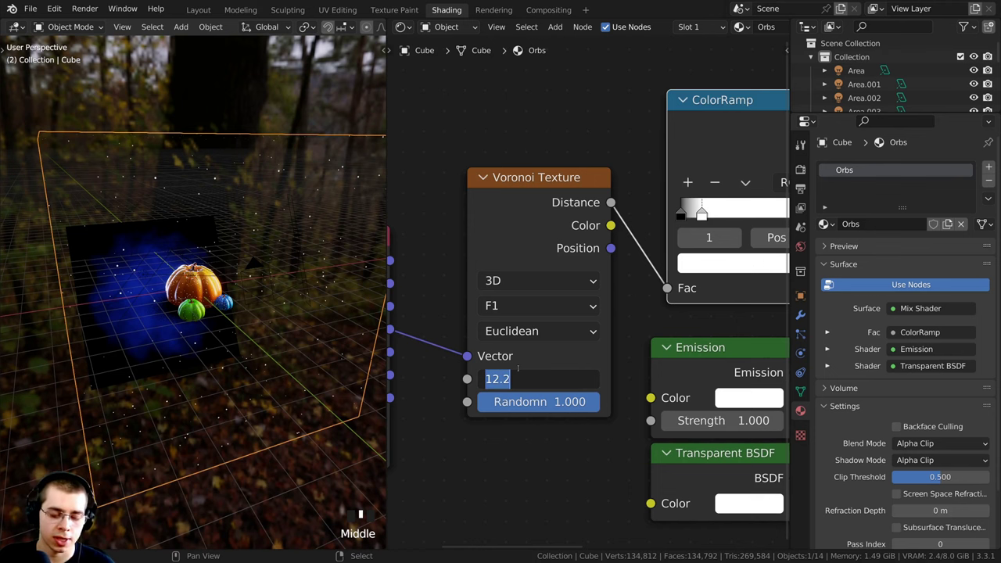
pyautogui.write('30')
pyautogui.click(437, 367)
pyautogui.press('KP_0')
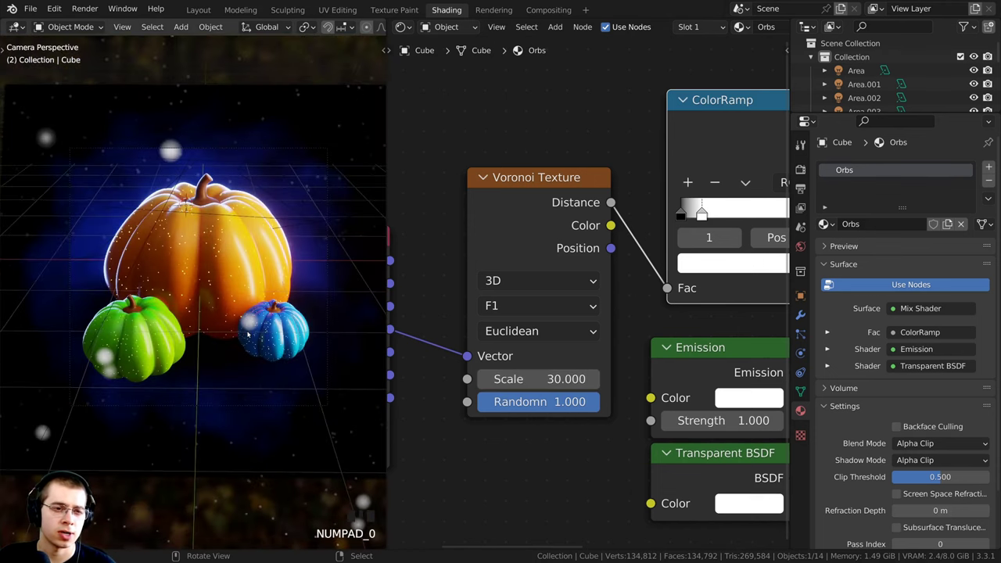
# Set the Voronoi Texture's Scale to 50 and view the whole cube.
pyautogui.click(527, 378)
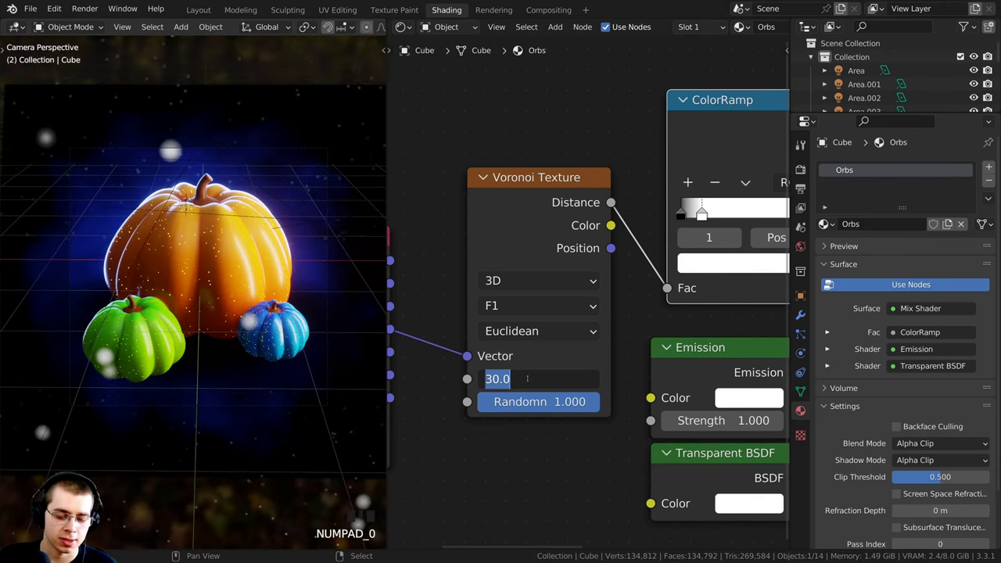
pyautogui.write('50')
pyautogui.click(422, 363)
pyautogui.scroll(-3, 307, 353)
pyautogui.moveTo(307, 353); pyautogui.dragTo(311, 322, button='middle')
pyautogui.scroll(-1, 311, 322)
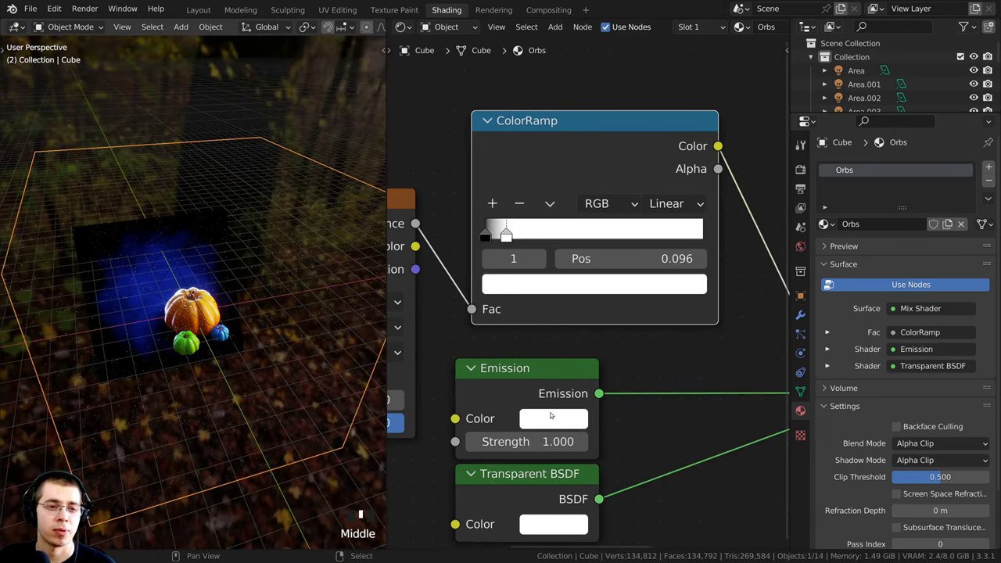
# Set the Emission node's Strength to 100 and view the glowing orbs around the pumpkins.
pyautogui.moveTo(506, 487); pyautogui.dragTo(530, 361, button='middle')
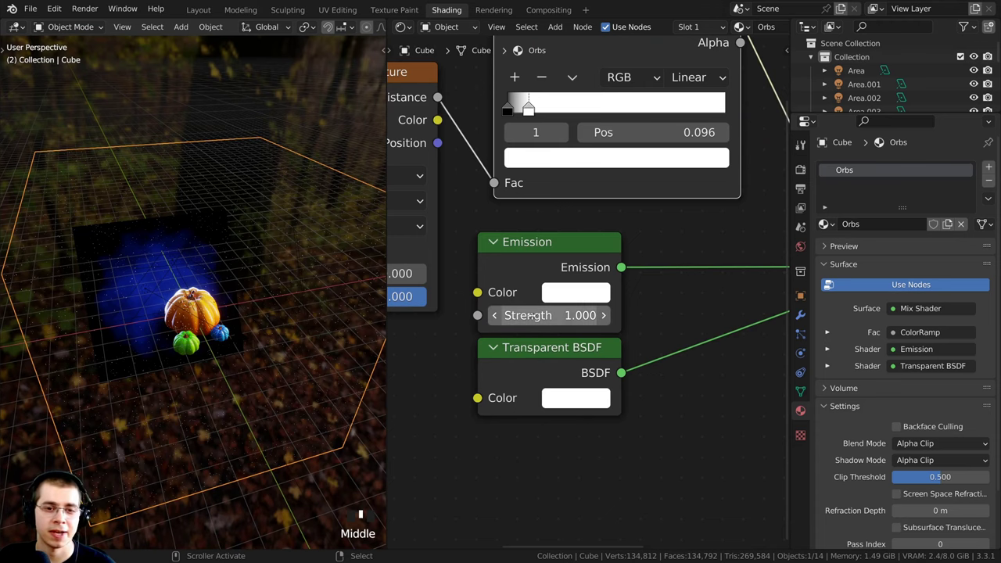
pyautogui.click(570, 314)
pyautogui.write('100')
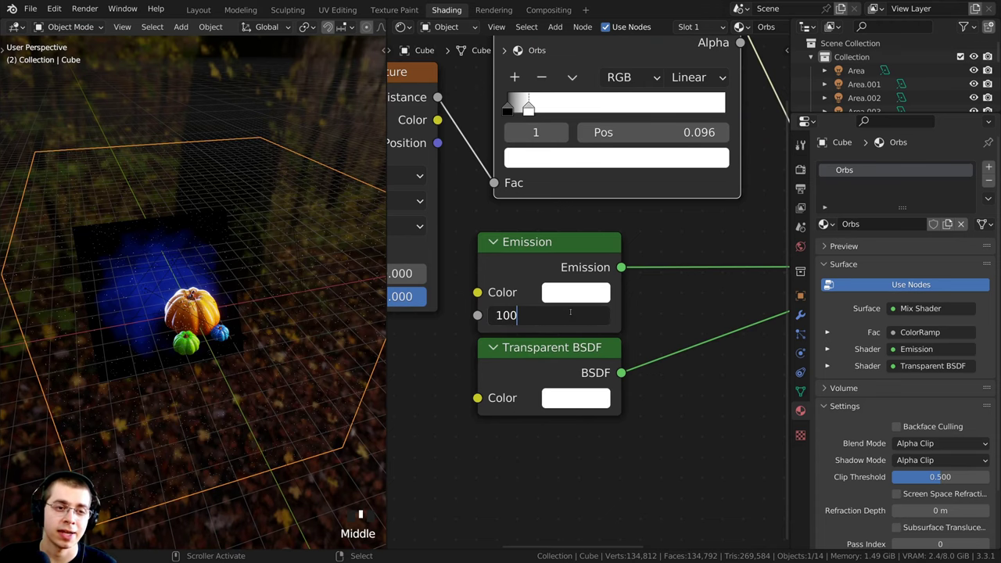
pyautogui.press('Return')
pyautogui.moveTo(258, 351); pyautogui.dragTo(252, 355, button='middle')
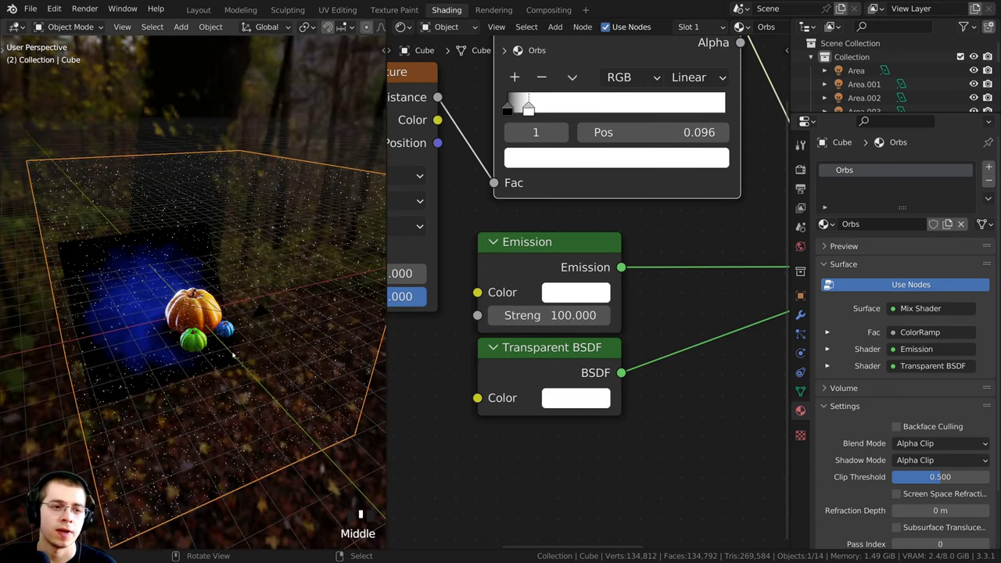
pyautogui.scroll(3, 219, 264)
pyautogui.keyDown('ctrl'); pyautogui.moveTo(242, 197); pyautogui.dragTo(238, 226, button='middle'); pyautogui.keyUp('ctrl')
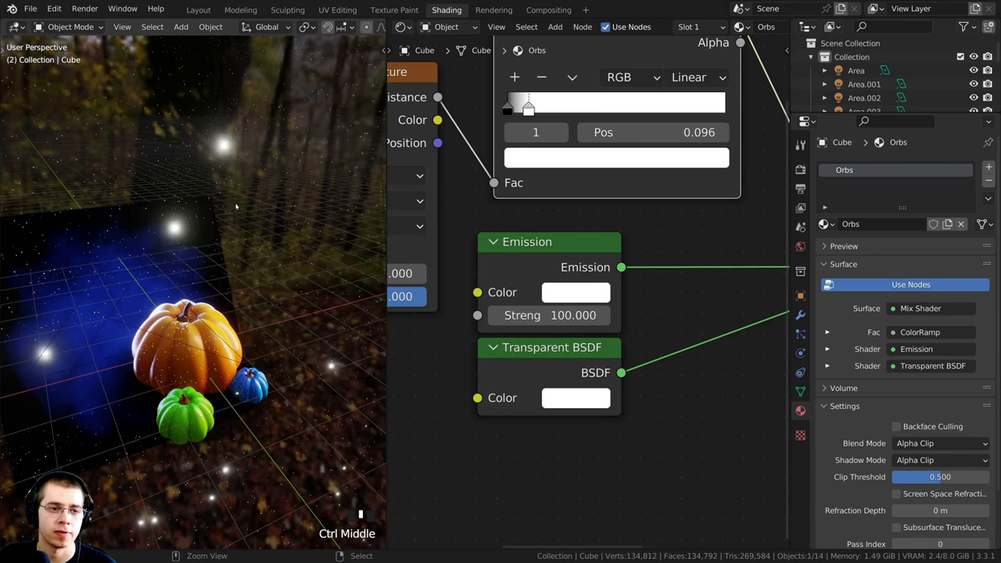
# Give the Emission node a light orange color and raise its Strength to 206.1.
pyautogui.keyDown('ctrl'); pyautogui.moveTo(551, 317); pyautogui.dragTo(582, 303, button='middle'); pyautogui.keyUp('ctrl')
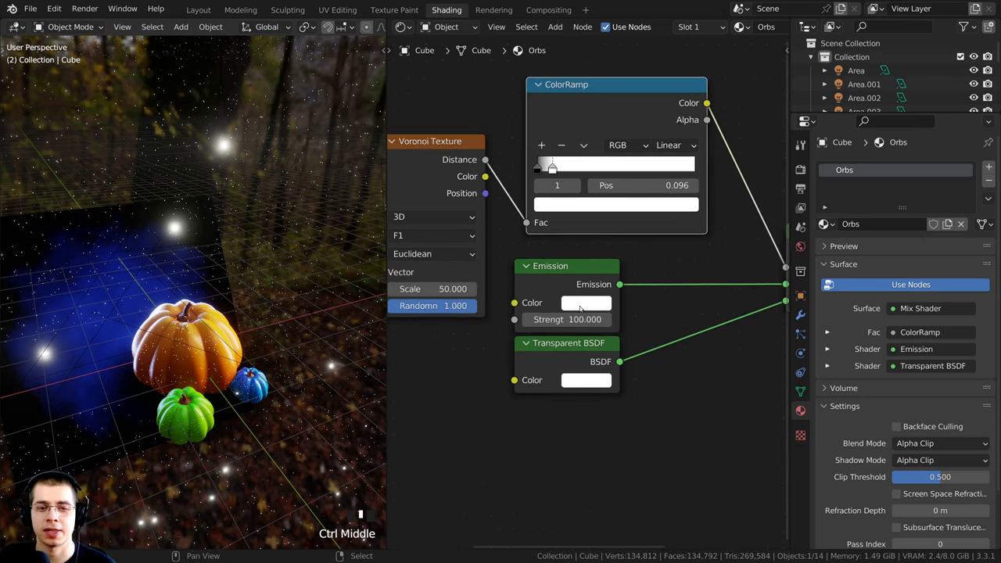
pyautogui.click(585, 302)
pyautogui.moveTo(612, 174); pyautogui.dragTo(606, 176)
pyautogui.moveTo(558, 269)
pyautogui.mouseDown()
pyautogui.moveTo(576, 274)
pyautogui.moveTo(552, 259)
pyautogui.mouseUp()
pyautogui.moveTo(560, 306); pyautogui.dragTo(619, 306)
# Examine the orange orbs around the pumpkins from several angles and distances.
pyautogui.scroll(-3, 258, 305)
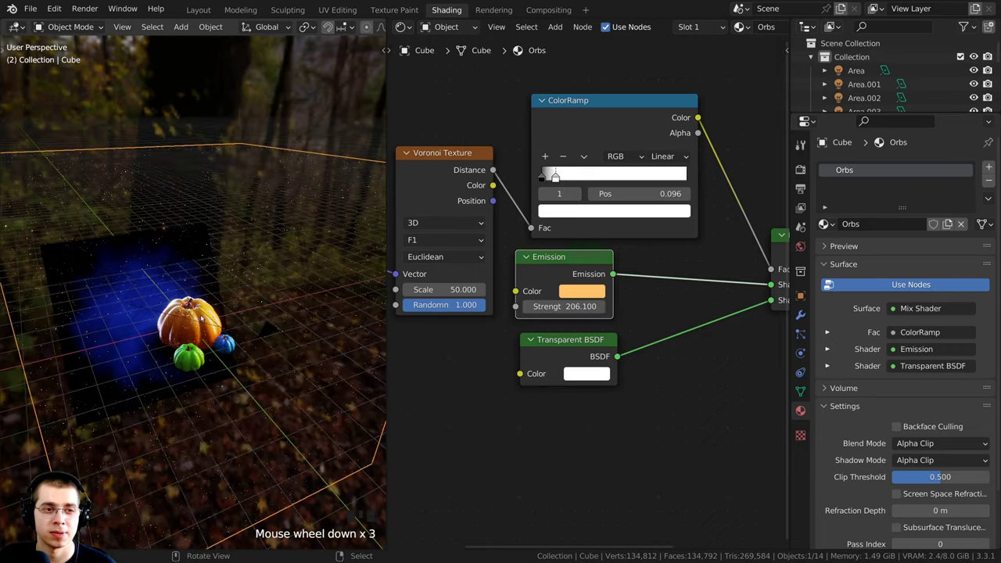
pyautogui.moveTo(258, 305); pyautogui.dragTo(199, 186, button='middle')
pyautogui.scroll(4, 242, 309)
pyautogui.scroll(-6, 272, 297)
pyautogui.scroll(-3, 281, 205)
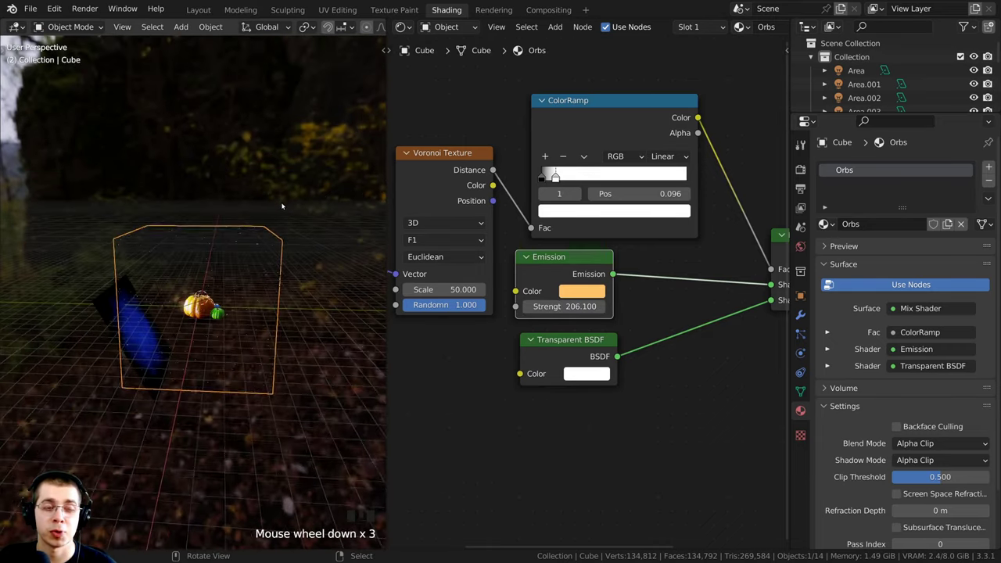
pyautogui.moveTo(281, 205); pyautogui.dragTo(285, 234, button='middle')
pyautogui.scroll(12, 254, 375)
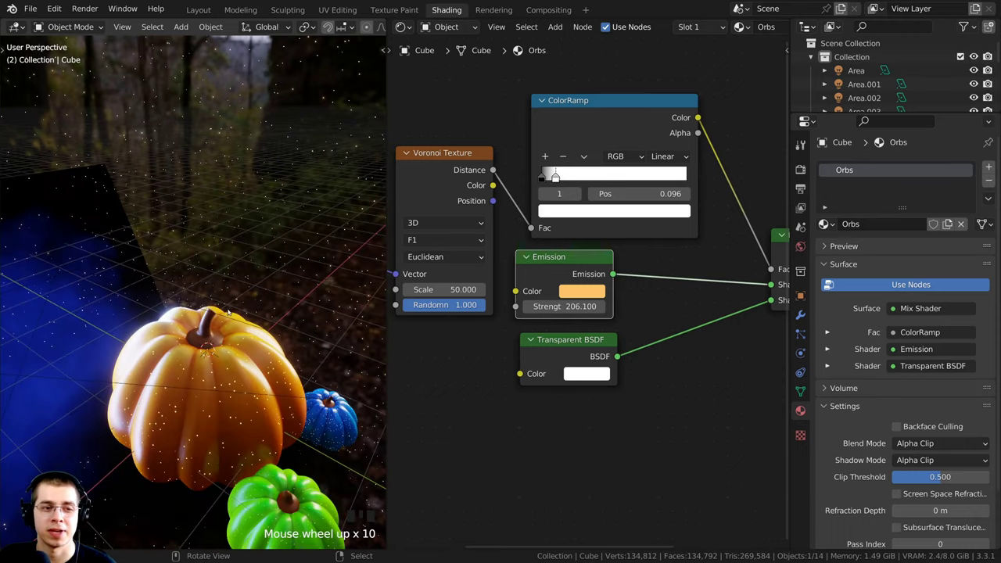
pyautogui.moveTo(254, 375); pyautogui.dragTo(284, 209, button='middle')
pyautogui.scroll(-5, 284, 209)
pyautogui.scroll(-1, 284, 209)
pyautogui.moveTo(217, 216); pyautogui.dragTo(293, 222, button='middle')
pyautogui.scroll(-1, 242, 236)
pyautogui.scroll(5, 293, 221)
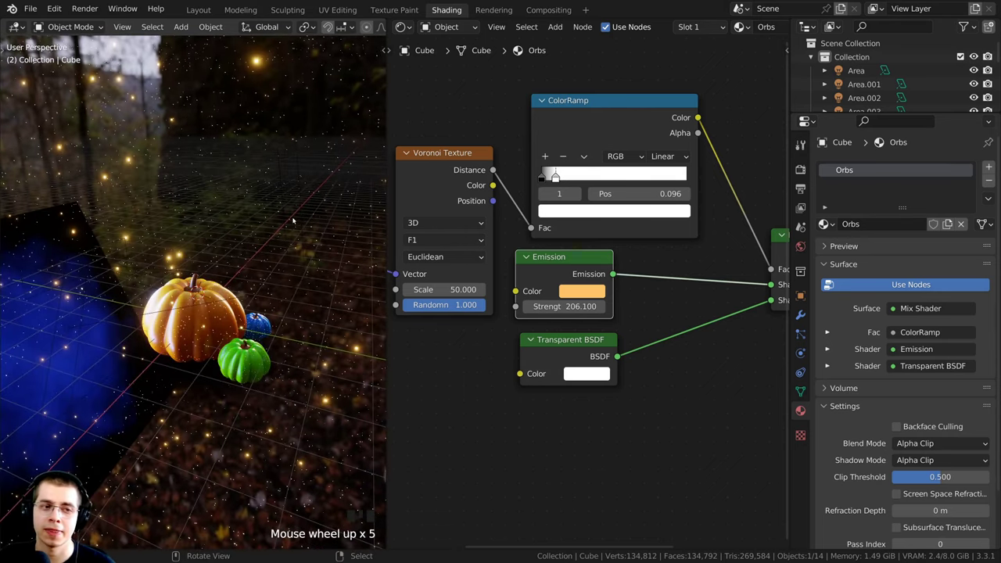
# Put the surrounding cube into Edit Mode and select all of its geometry.
pyautogui.moveTo(224, 209); pyautogui.dragTo(294, 240, button='middle')
pyautogui.scroll(-5, 226, 265)
pyautogui.moveTo(274, 284); pyautogui.dragTo(326, 265, button='middle')
pyautogui.scroll(1, 309, 252)
pyautogui.press('Tab')
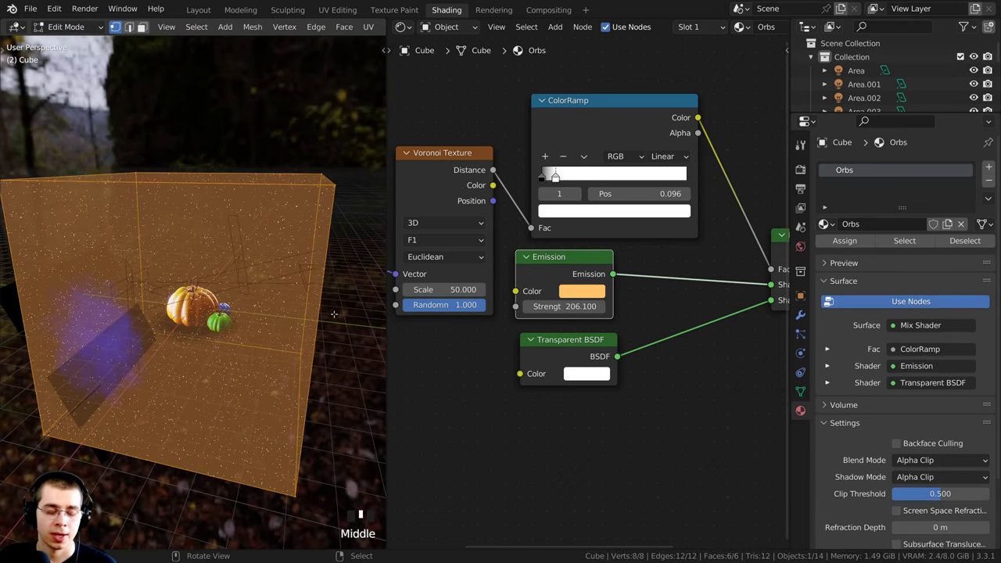
pyautogui.press('a')
pyautogui.press('a')
pyautogui.press('a')
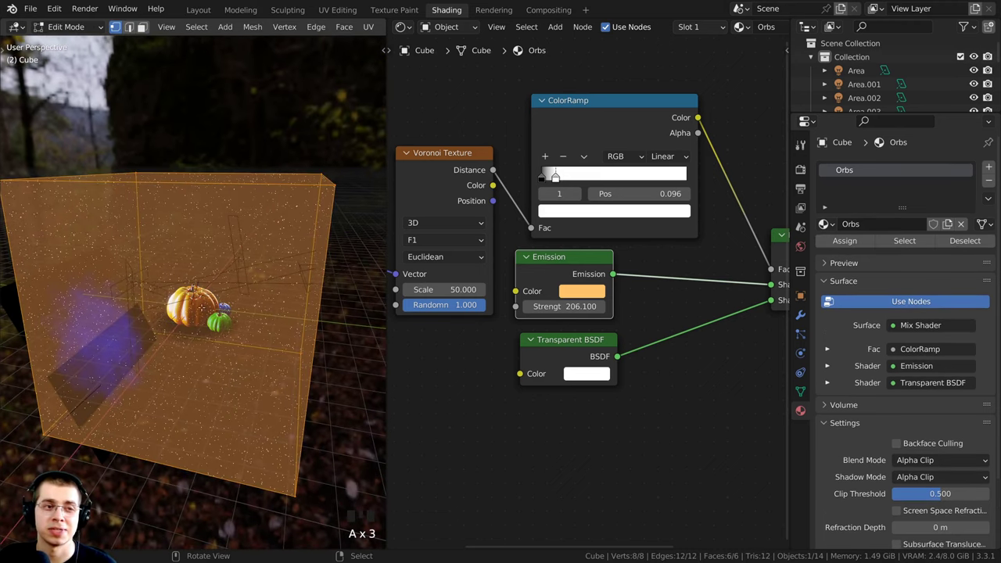
# Duplicate the cube's mesh in place and scale the copy down to form a smaller cube nested inside the original.
pyautogui.moveTo(295, 368); pyautogui.dragTo(305, 380, button='middle')
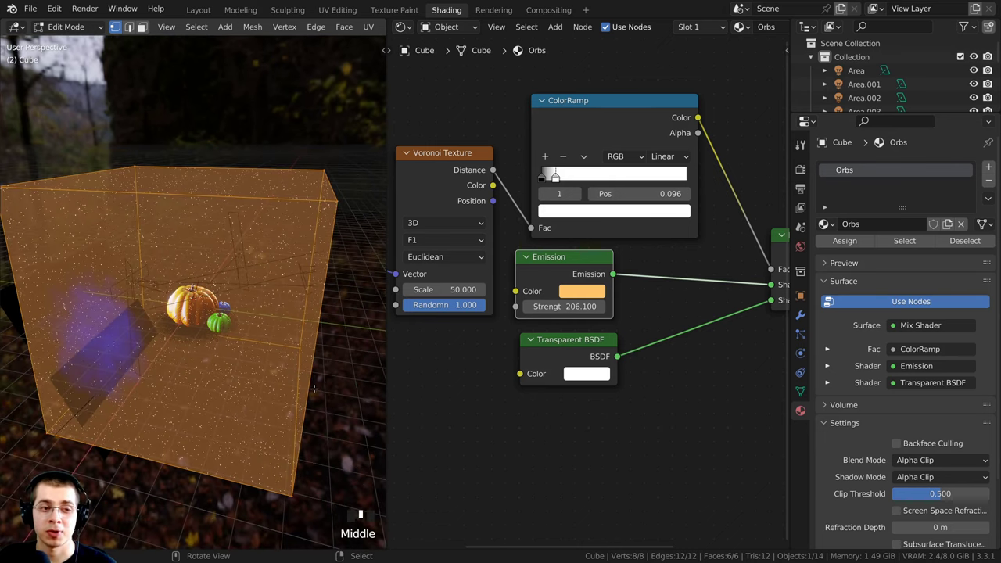
pyautogui.hotkey('shift', 'd')
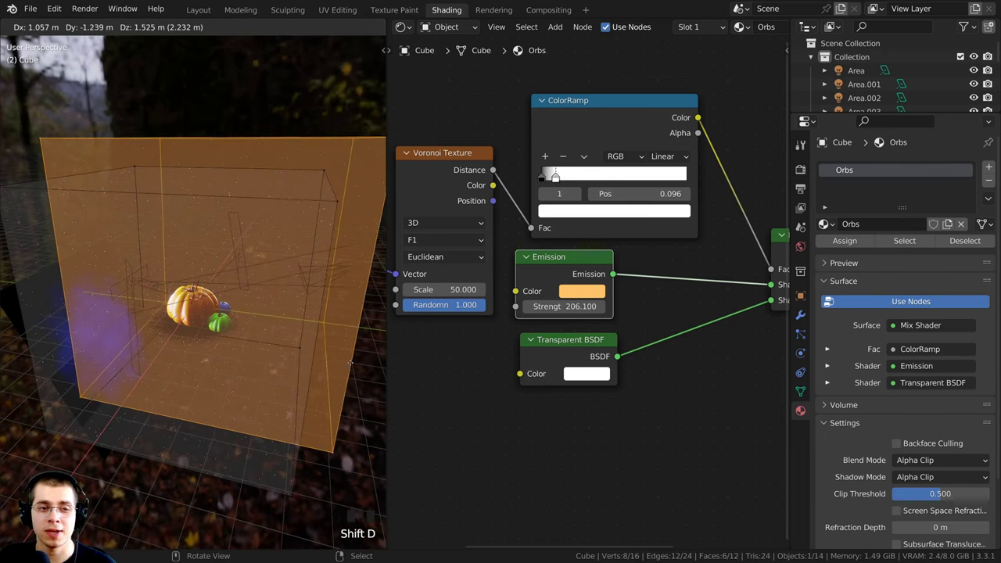
pyautogui.rightClick(349, 380)
pyautogui.press('s')
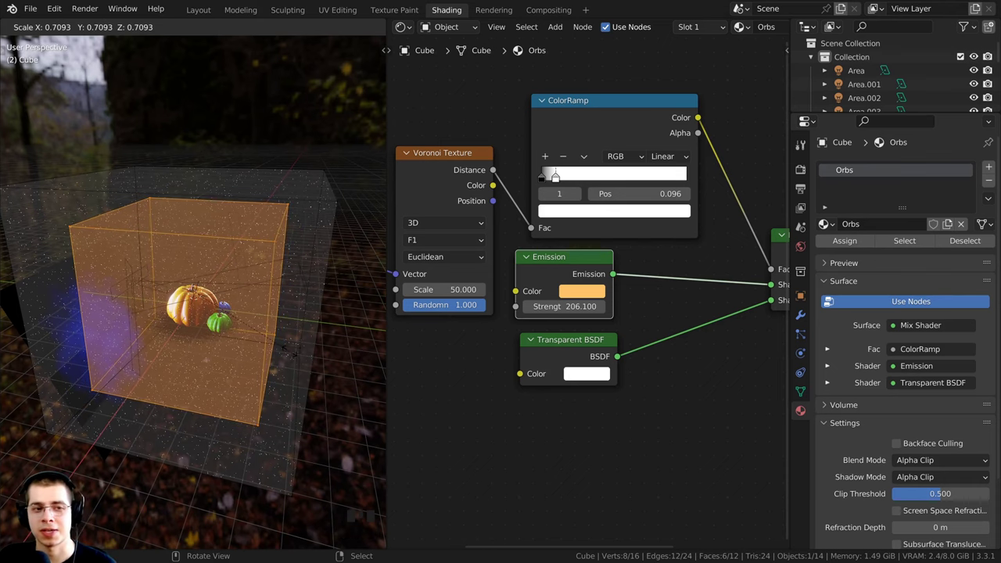
pyautogui.click(290, 350)
pyautogui.moveTo(290, 350); pyautogui.dragTo(317, 341, button='middle')
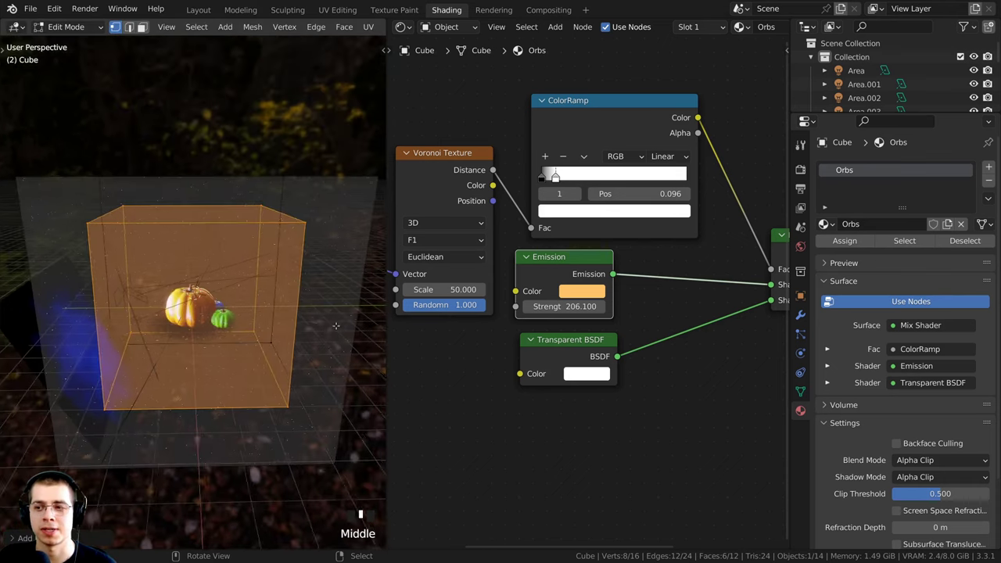
pyautogui.press('s')
pyautogui.click(341, 325)
# Duplicate the nested cube in place and shrink the new copy to form a third cube closely around the pumpkins.
pyautogui.hotkey('shift', 'd')
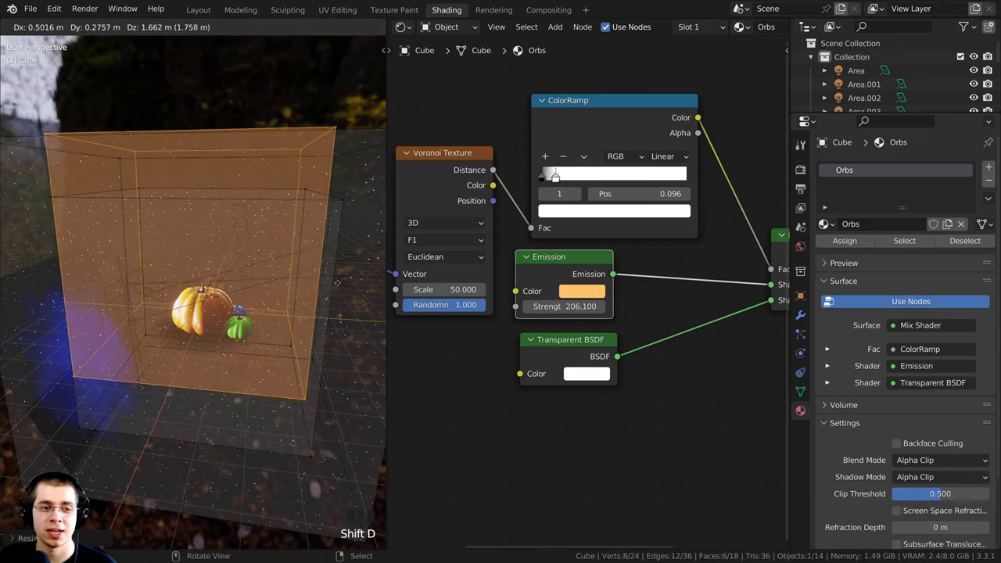
pyautogui.rightClick(332, 306)
pyautogui.press('s')
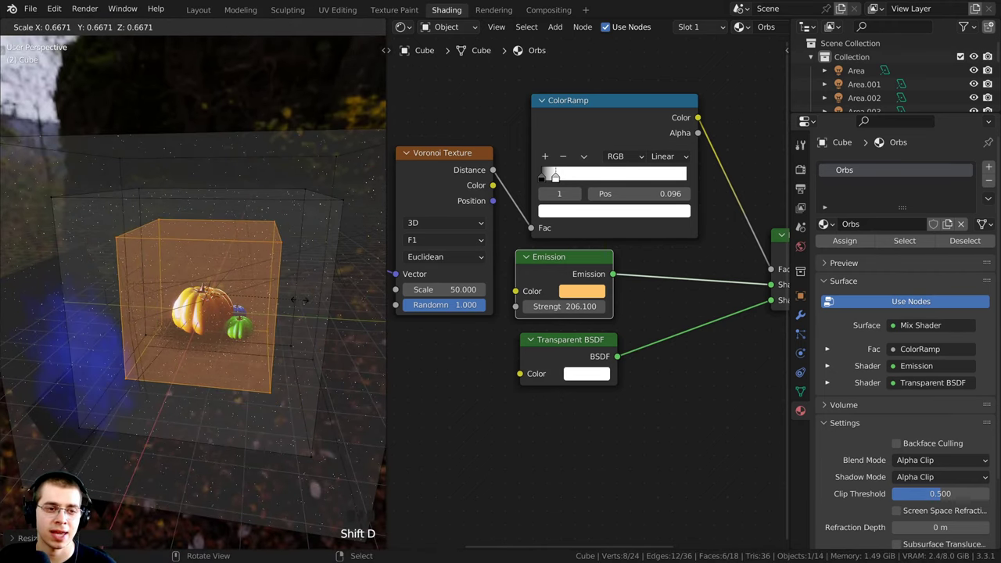
pyautogui.click(285, 295)
pyautogui.scroll(-2, 285, 296)
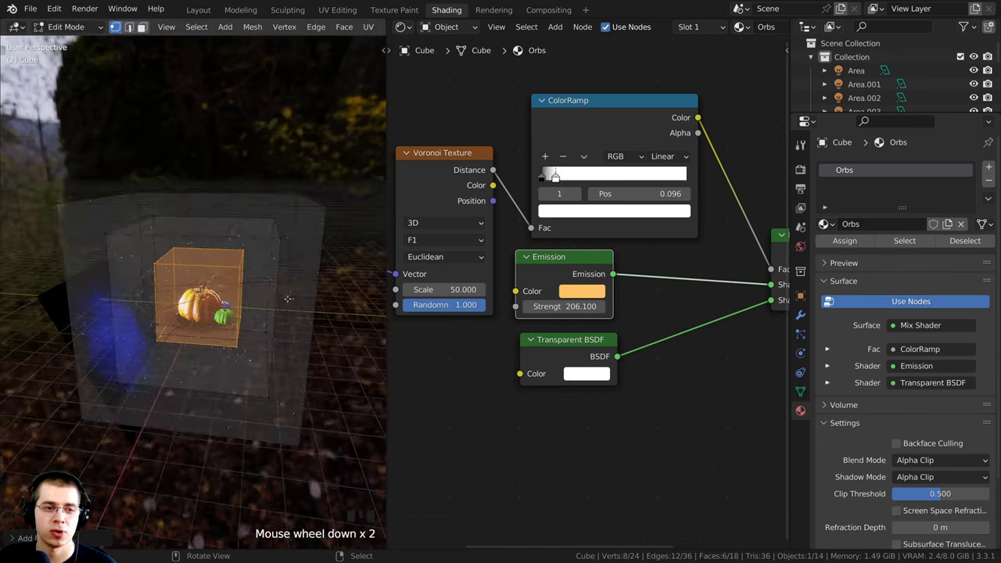
pyautogui.moveTo(285, 295); pyautogui.dragTo(320, 279, button='middle')
pyautogui.scroll(2, 301, 234)
pyautogui.scroll(2, 317, 183)
pyautogui.scroll(2, 320, 279)
pyautogui.scroll(1, 320, 279)
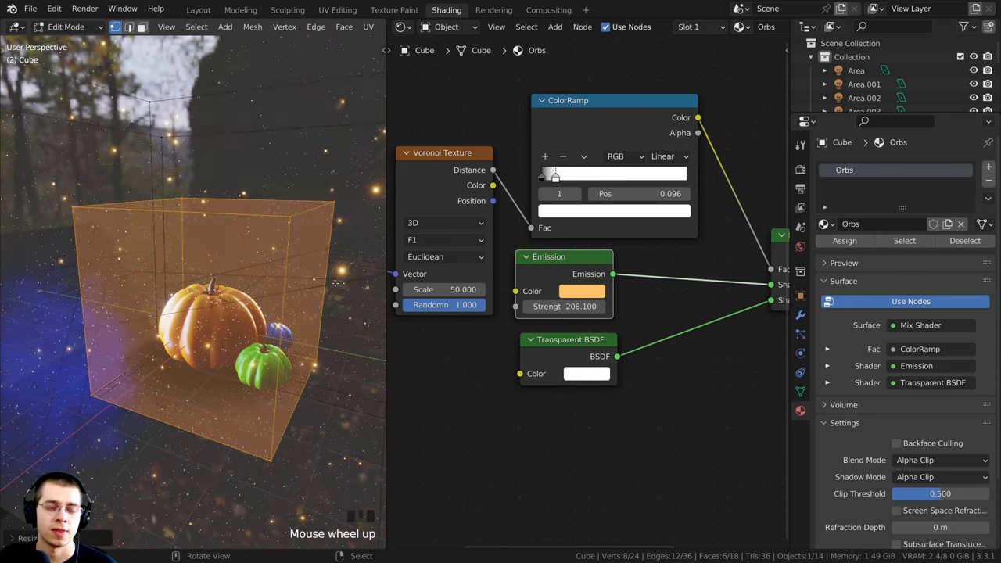
# Add a fourth, even smaller duplicate cube at the large orange pumpkin, select all the nested cubes and return to Object Mode.
pyautogui.hotkey('shift', 'd')
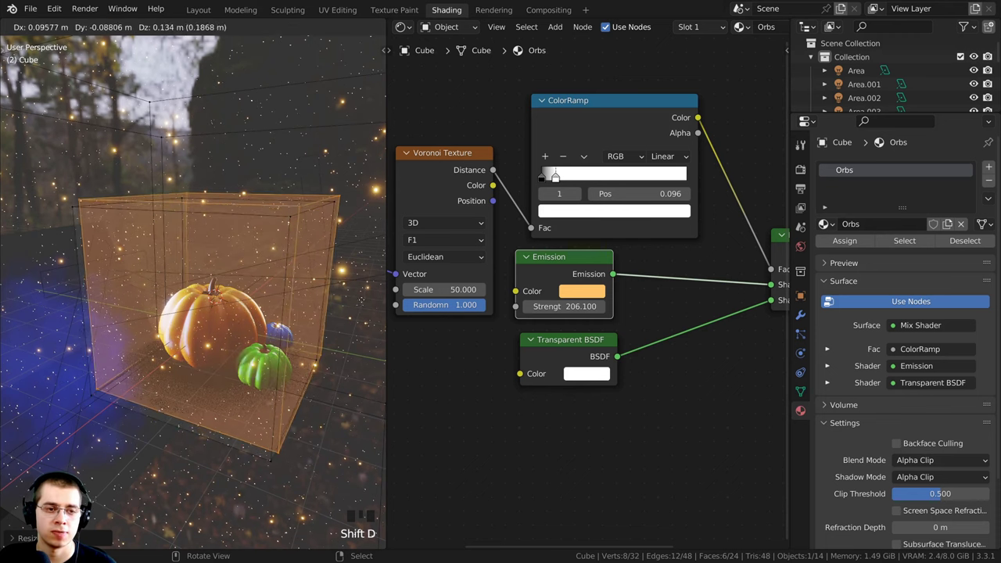
pyautogui.click(279, 301)
pyautogui.scroll(3, 226, 311)
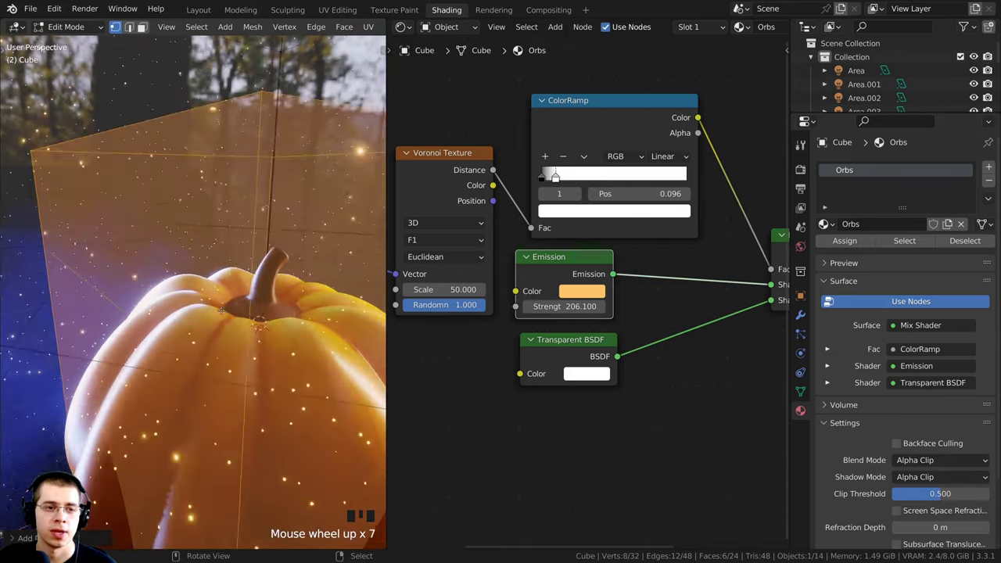
pyautogui.scroll(-9, 221, 310)
pyautogui.moveTo(209, 337); pyautogui.dragTo(230, 325, button='middle')
pyautogui.press('a')
pyautogui.press('a')
pyautogui.press('a')
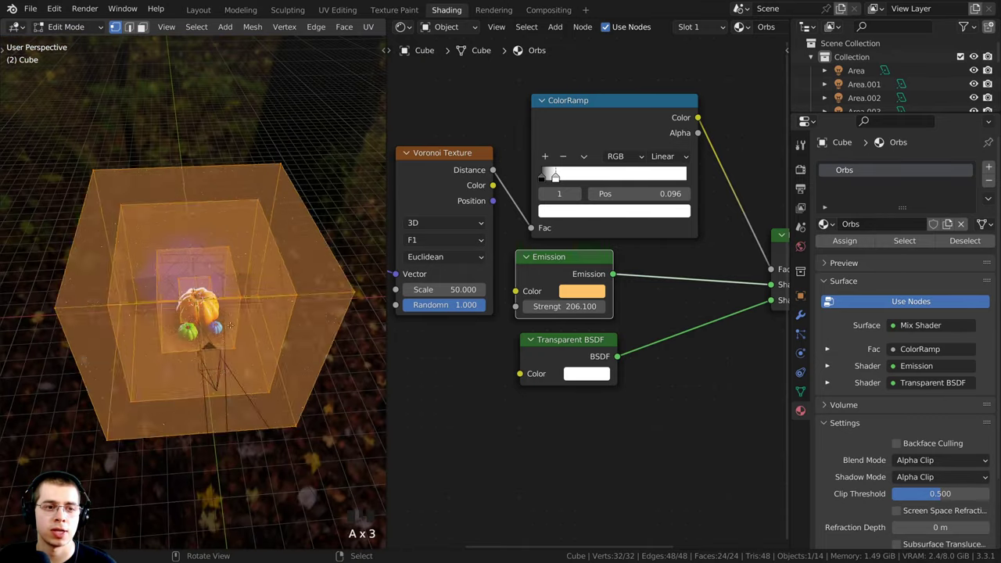
pyautogui.press('Tab')
# Examine the denser orbs around the pumpkins from several angles and through the camera view.
pyautogui.scroll(2, 241, 310)
pyautogui.keyDown('ctrl'); pyautogui.moveTo(287, 290); pyautogui.dragTo(272, 271, button='middle'); pyautogui.keyUp('ctrl')
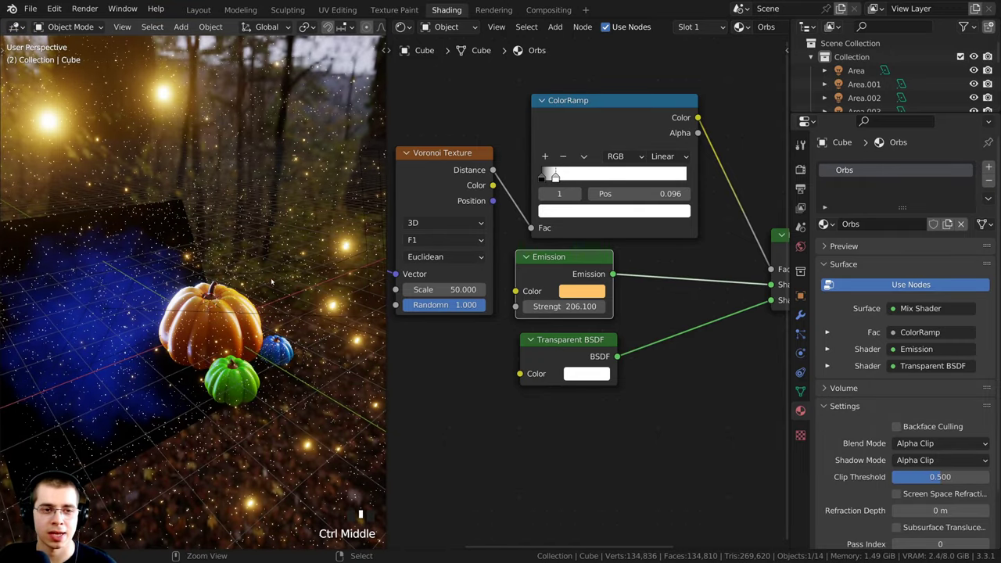
pyautogui.keyDown('ctrl'); pyautogui.moveTo(271, 281); pyautogui.dragTo(301, 265, button='middle'); pyautogui.keyUp('ctrl')
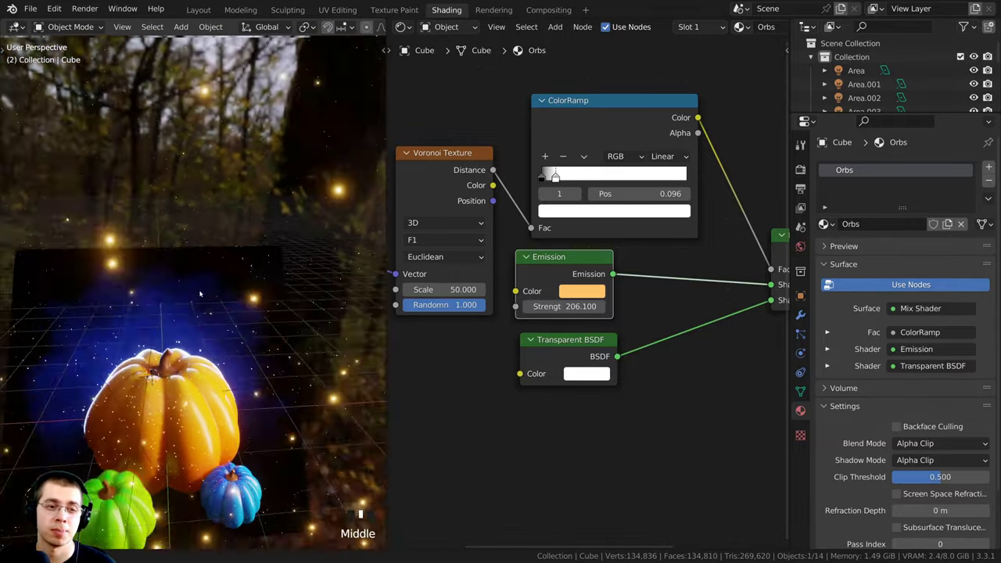
pyautogui.scroll(2, 303, 295)
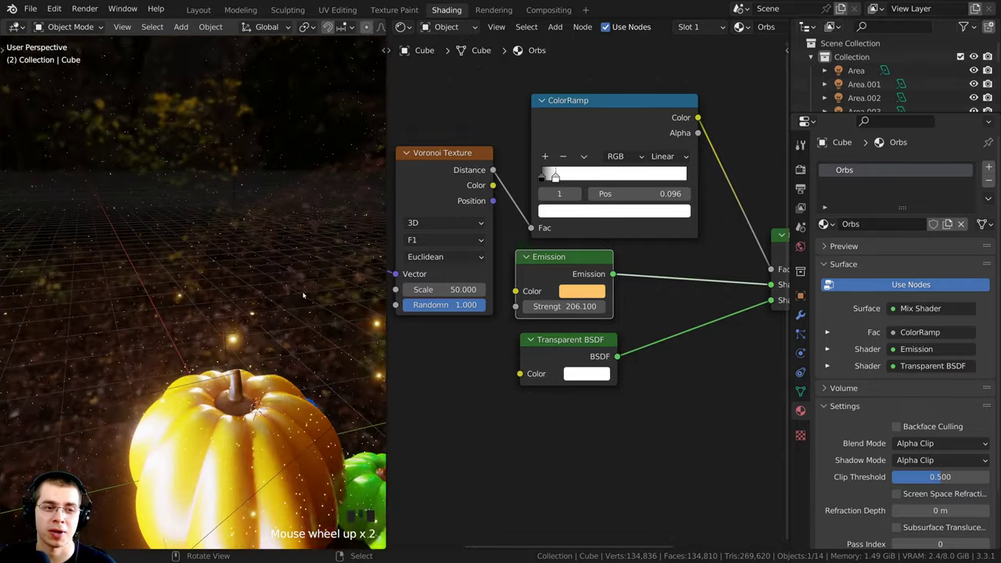
pyautogui.moveTo(229, 319); pyautogui.dragTo(221, 247, button='middle')
pyautogui.scroll(2, 227, 301)
pyautogui.press('KP_0')
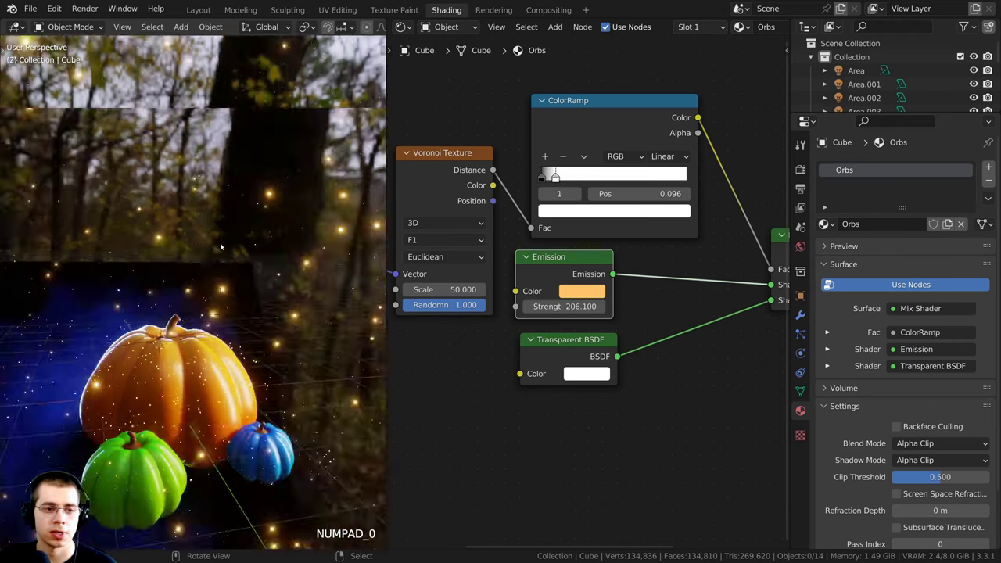
pyautogui.scroll(3, 221, 247)
pyautogui.scroll(-2, 220, 289)
pyautogui.keyDown('shift'); pyautogui.moveTo(219, 289); pyautogui.dragTo(221, 308, button='middle'); pyautogui.keyUp('shift')
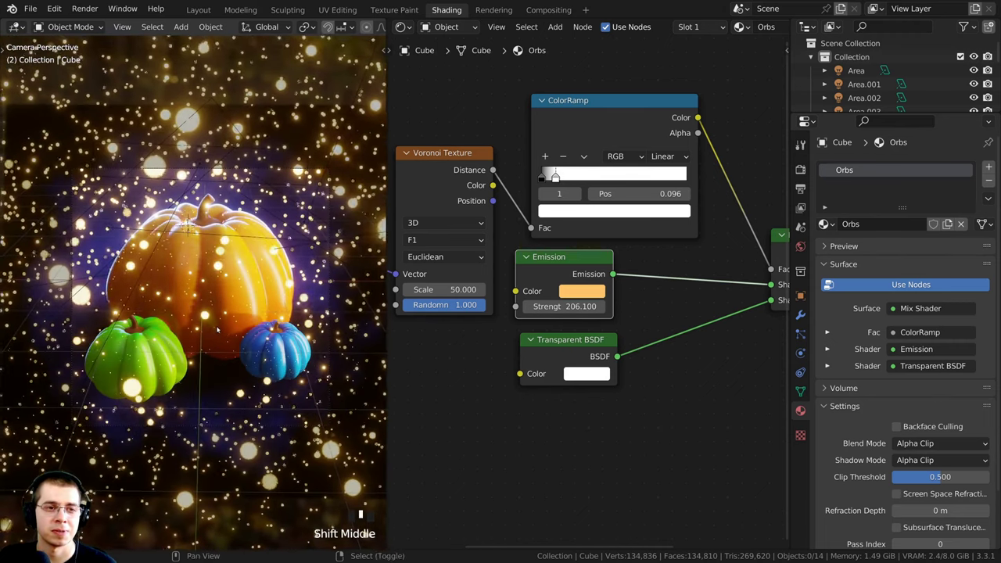
pyautogui.scroll(1, 222, 308)
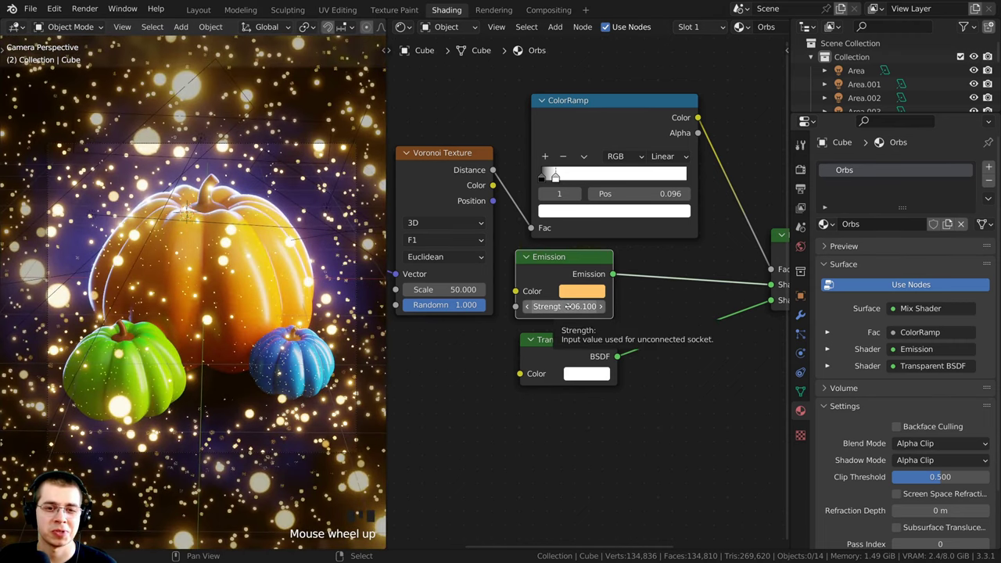
# Set the Emission node's Strength to 100 and move the ColorRamp's white stop to position 0.055.
pyautogui.click(567, 305)
pyautogui.write('1')
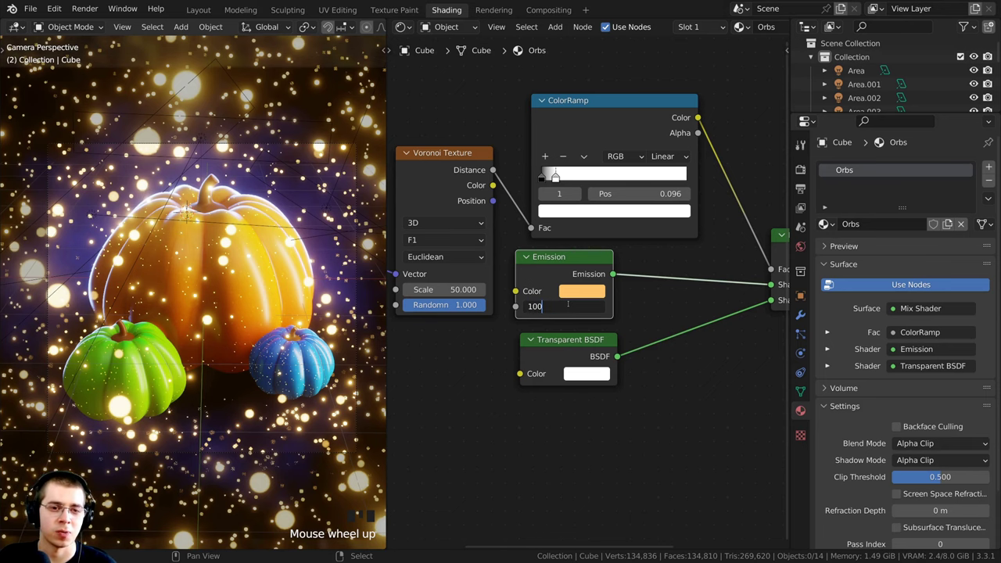
pyautogui.write('00')
pyautogui.press('Return')
pyautogui.scroll(3, 620, 138)
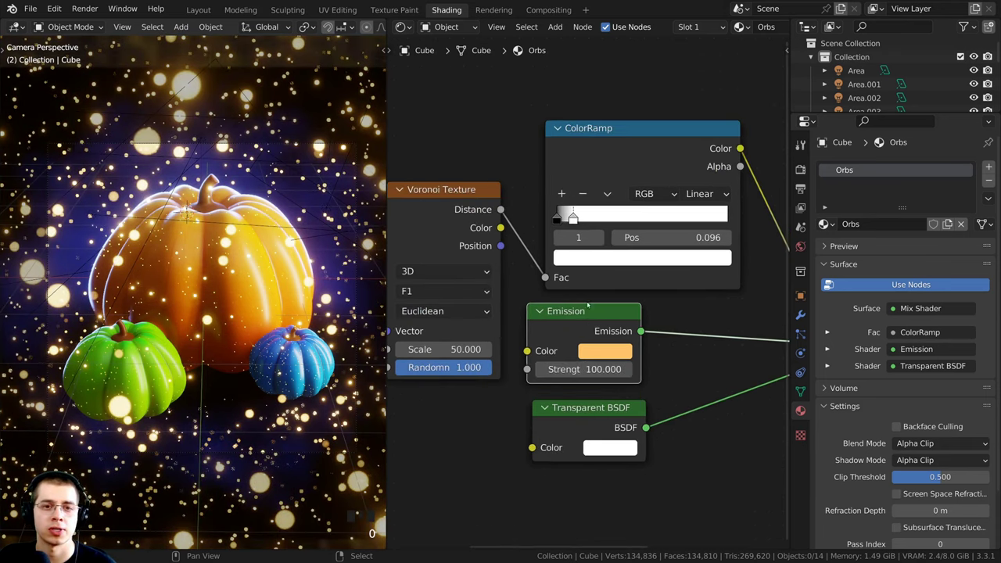
pyautogui.moveTo(571, 210); pyautogui.dragTo(563, 210)
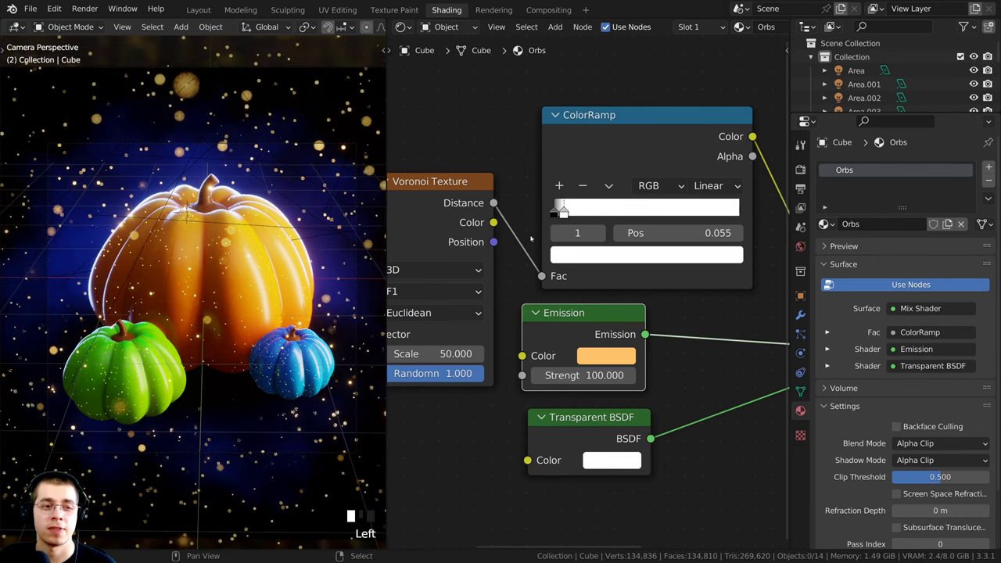
# Try a Voronoi Texture Scale of 30, reduced slightly to 29.3.
pyautogui.moveTo(563, 210); pyautogui.dragTo(634, 188, button='middle')
pyautogui.moveTo(508, 332); pyautogui.dragTo(471, 332)
pyautogui.click(507, 332)
pyautogui.write('30')
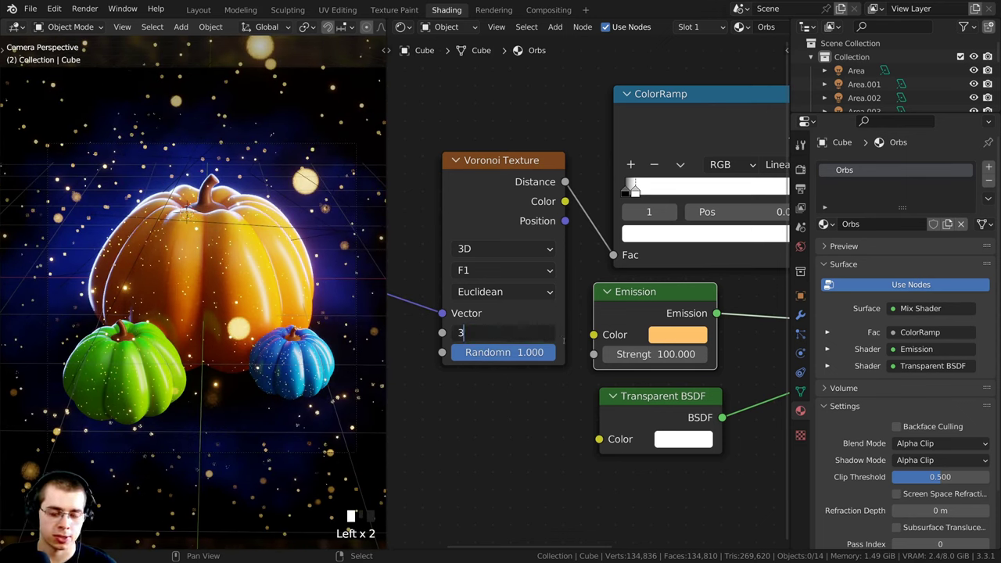
pyautogui.press('Return')
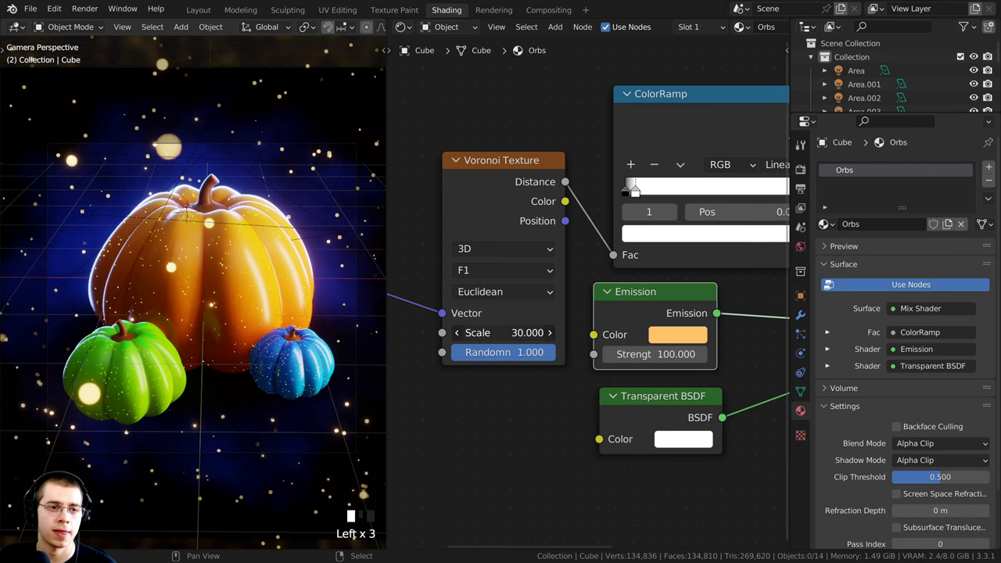
pyautogui.moveTo(524, 334); pyautogui.dragTo(513, 334)
pyautogui.keyDown('shift'); pyautogui.moveTo(205, 217); pyautogui.dragTo(189, 249, button='middle'); pyautogui.keyUp('shift')
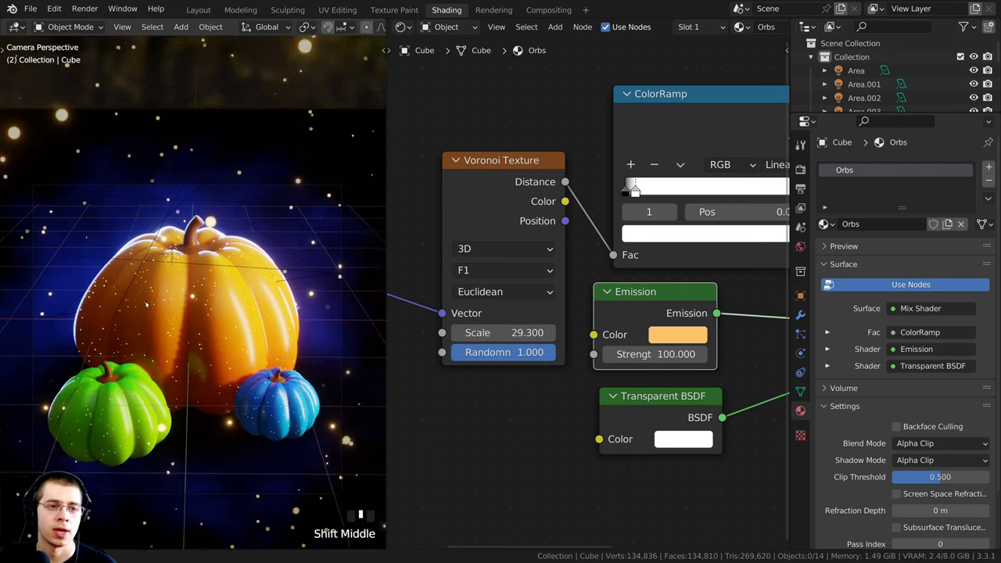
# Move the ColorRamp's white stop closer to the black stop, to about position 0.03, to shrink the orbs.
pyautogui.scroll(4, 189, 248)
pyautogui.scroll(3, 599, 225)
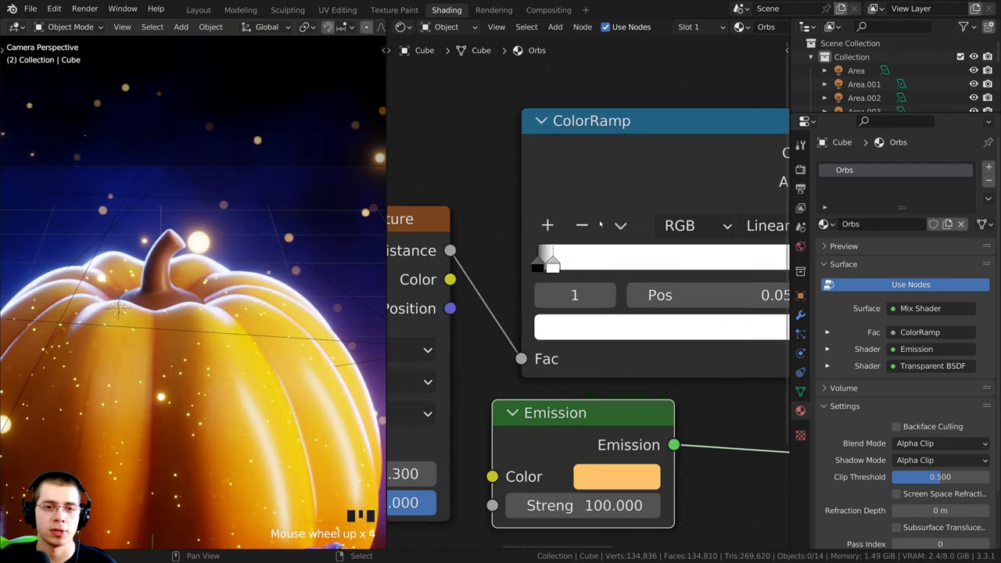
pyautogui.moveTo(549, 266); pyautogui.dragTo(545, 266)
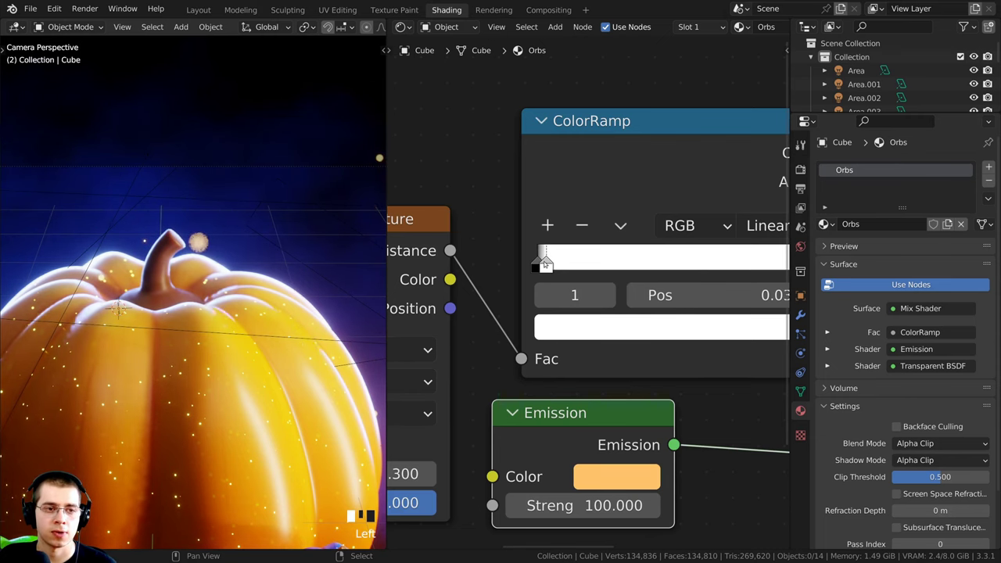
pyautogui.scroll(-7, 193, 290)
pyautogui.keyDown('shift'); pyautogui.moveTo(193, 313); pyautogui.dragTo(193, 277, button='middle'); pyautogui.keyUp('shift')
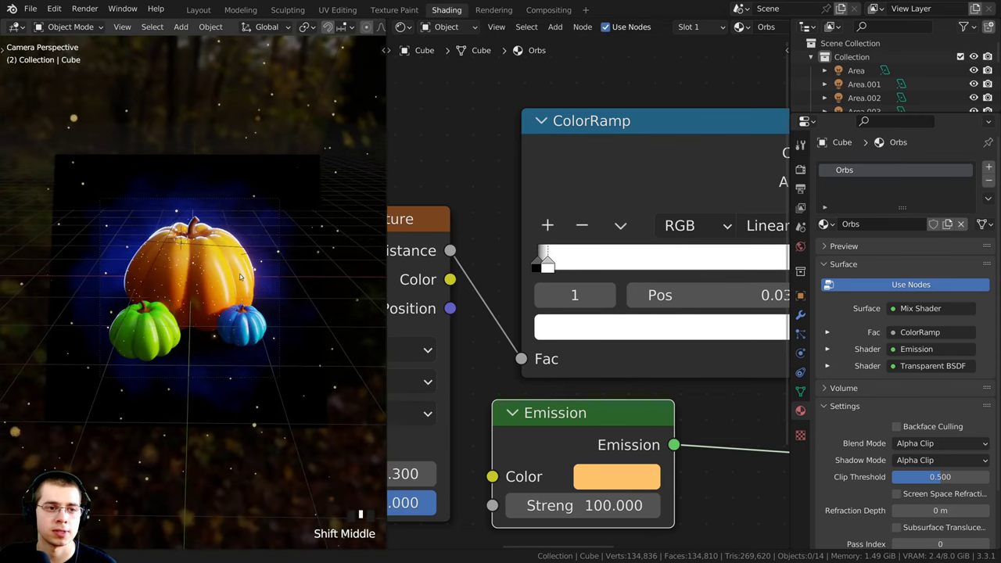
# Set the Voronoi Texture's Scale to 45.
pyautogui.press('a')
pyautogui.scroll(-2, 193, 278)
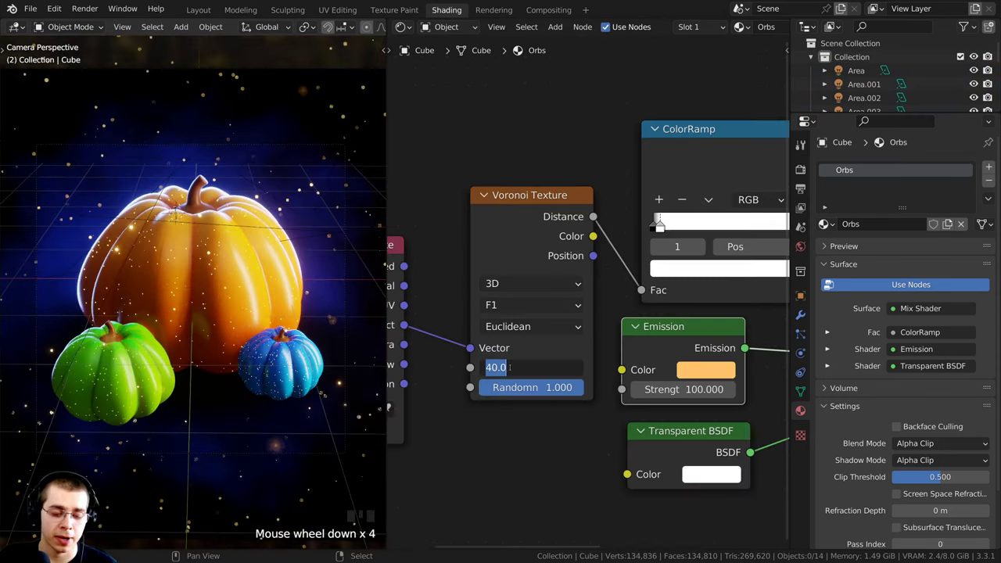
pyautogui.write('45')
pyautogui.press('Return')
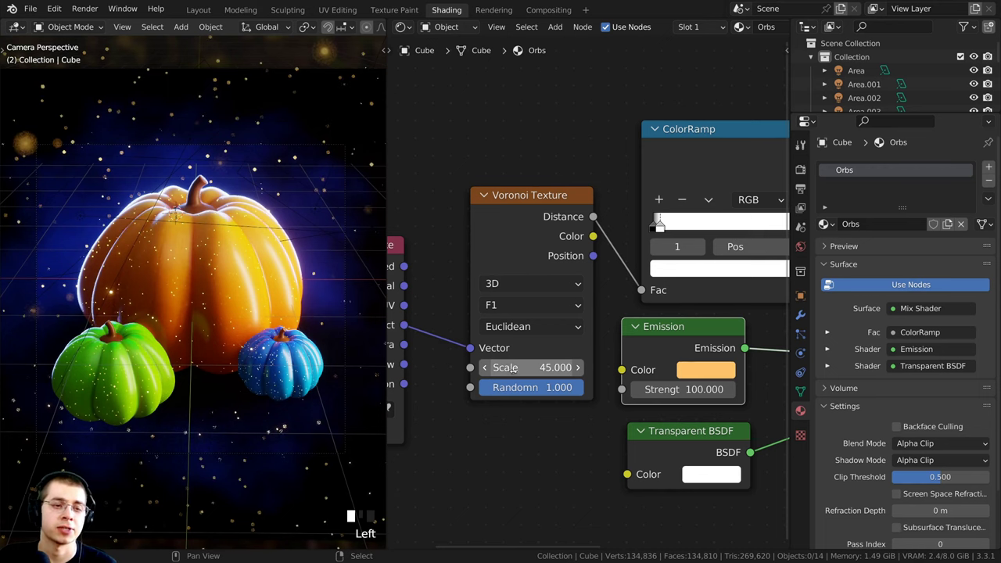
# Examine the size and density of the orbs around the pumpkins in the camera view at different zoom levels.
pyautogui.keyDown('shift'); pyautogui.moveTo(151, 214); pyautogui.dragTo(288, 171, button='middle'); pyautogui.keyUp('shift')
pyautogui.scroll(2, 201, 225)
pyautogui.scroll(-1, 250, 188)
pyautogui.scroll(-1, 275, 263)
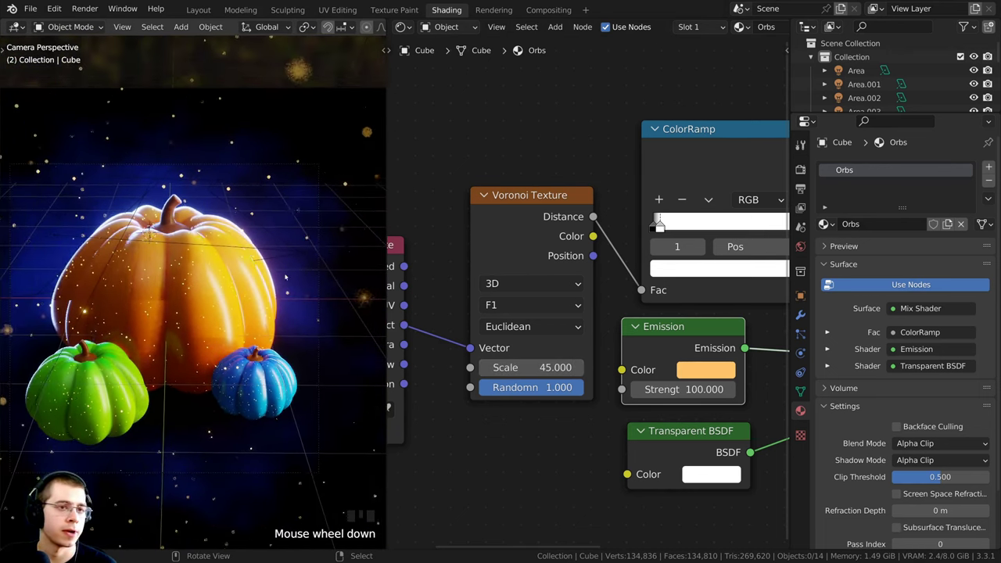
pyautogui.keyDown('shift'); pyautogui.moveTo(275, 263); pyautogui.dragTo(230, 204, button='middle'); pyautogui.keyUp('shift')
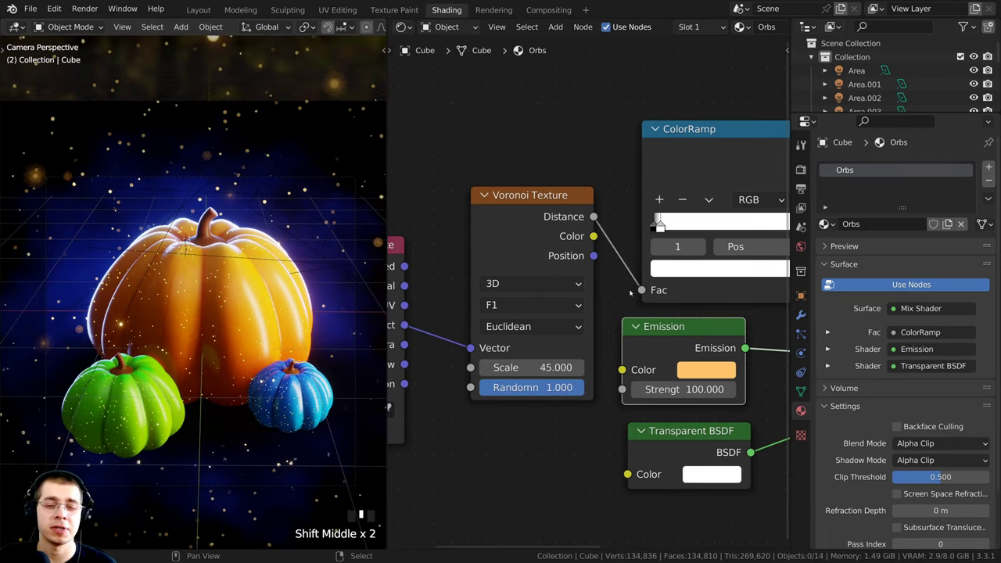
pyautogui.scroll(4, 304, 175)
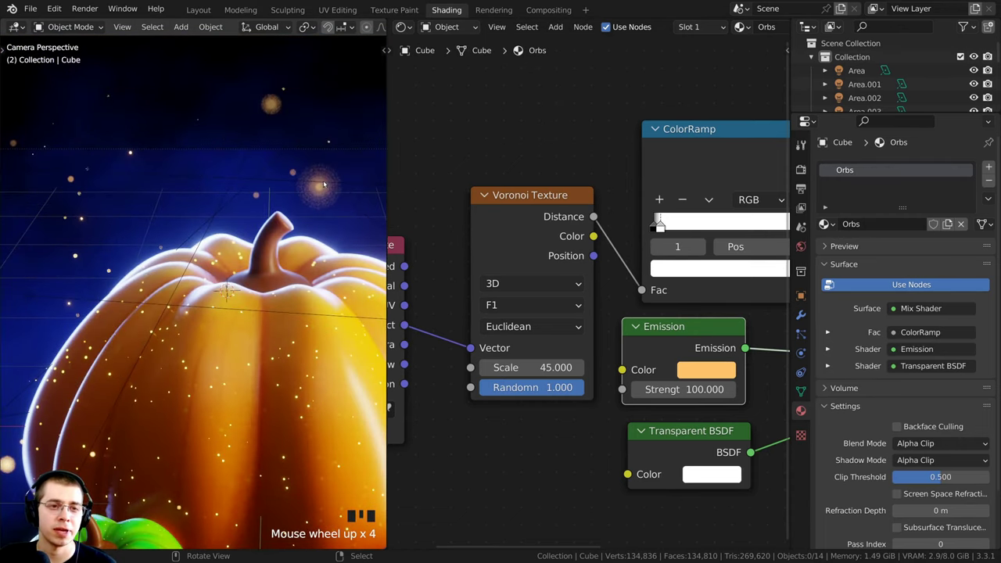
pyautogui.scroll(-5, 325, 185)
pyautogui.keyDown('shift'); pyautogui.moveTo(325, 185); pyautogui.dragTo(310, 233, button='middle'); pyautogui.keyUp('shift')
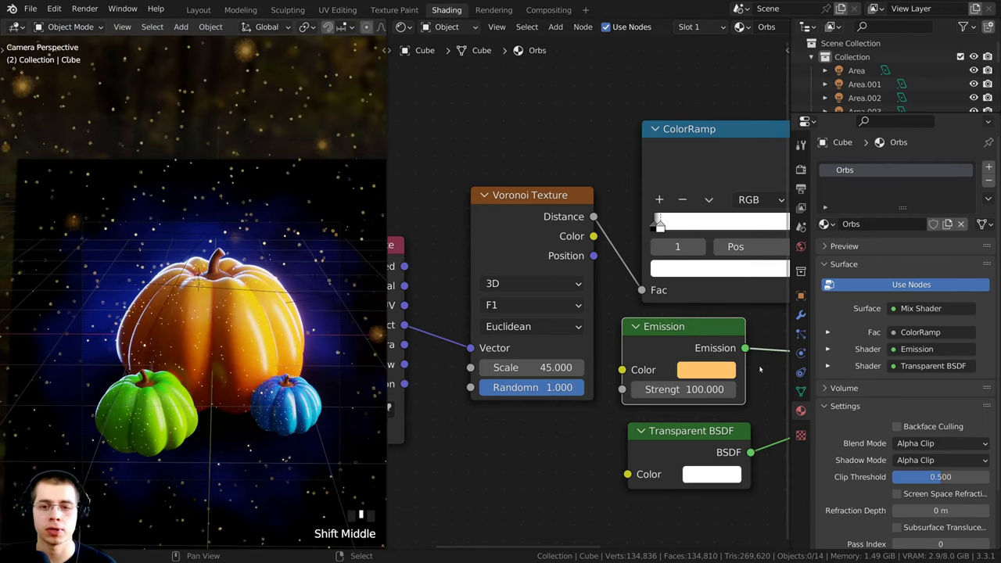
# Select the camera and raise its depth of field F-Stop to 2.0.
pyautogui.rightClick(267, 223)
pyautogui.rightClick(230, 226)
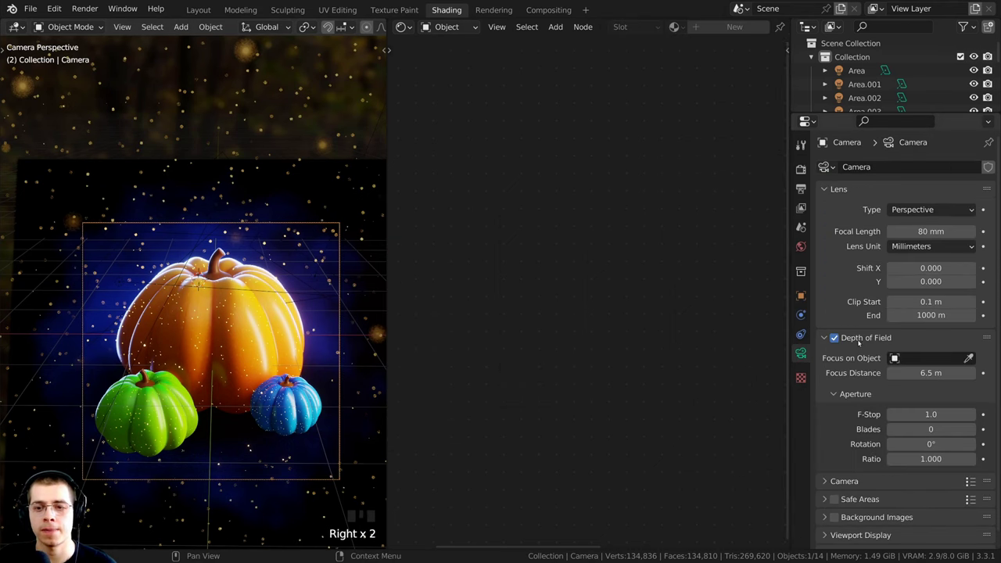
pyautogui.click(970, 414)
pyautogui.click(970, 414)
pyautogui.click(970, 414)
pyautogui.click(970, 414)
pyautogui.click(970, 414)
pyautogui.click(970, 414)
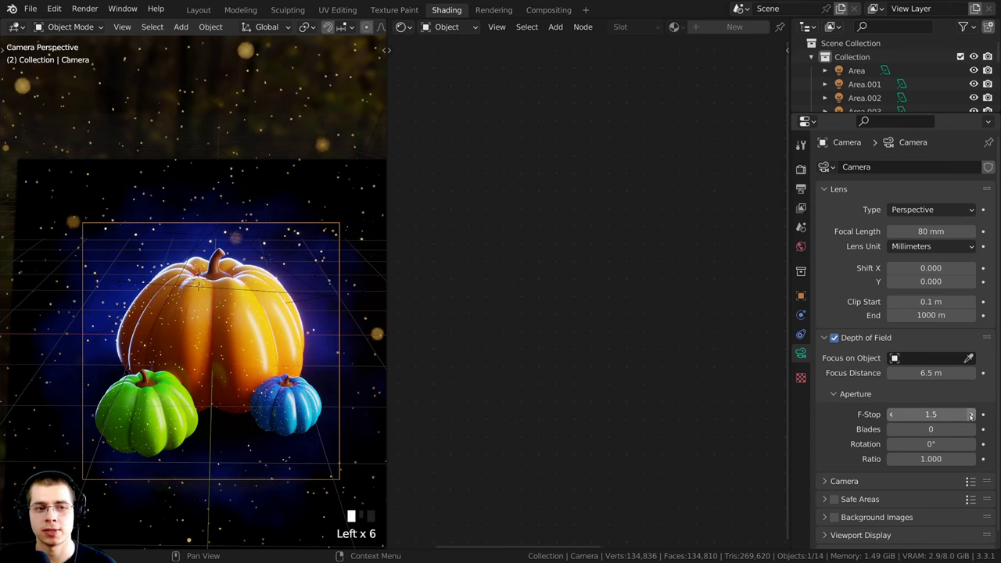
pyautogui.click(970, 415)
pyautogui.click(970, 414)
pyautogui.click(970, 414)
pyautogui.click(970, 414)
pyautogui.moveTo(935, 415); pyautogui.dragTo(949, 415)
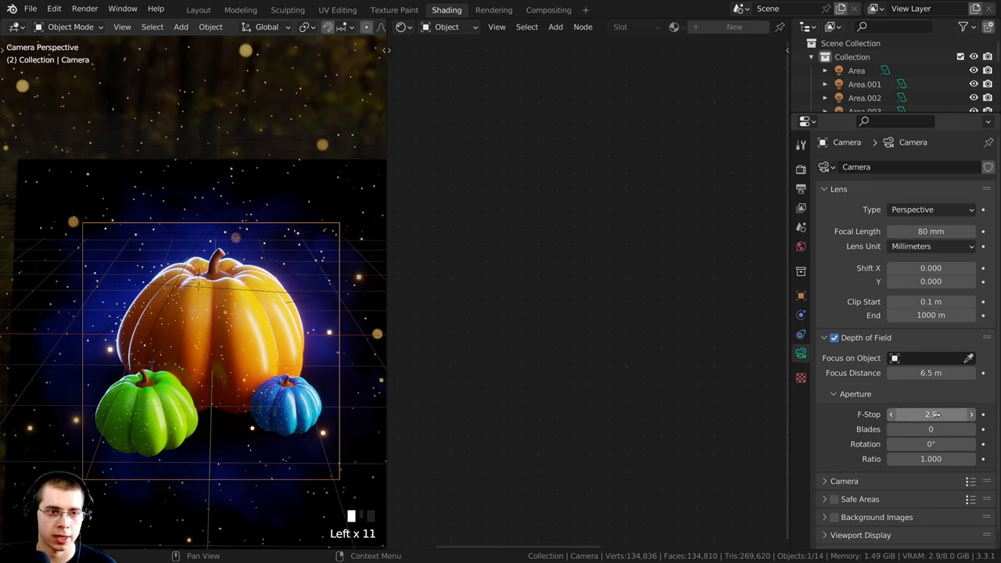
# Set the camera's depth of field F-Stop to 3.0 to reduce the blur on the orbs.
pyautogui.scroll(2, 286, 359)
pyautogui.scroll(1, 286, 359)
pyautogui.scroll(1, 283, 317)
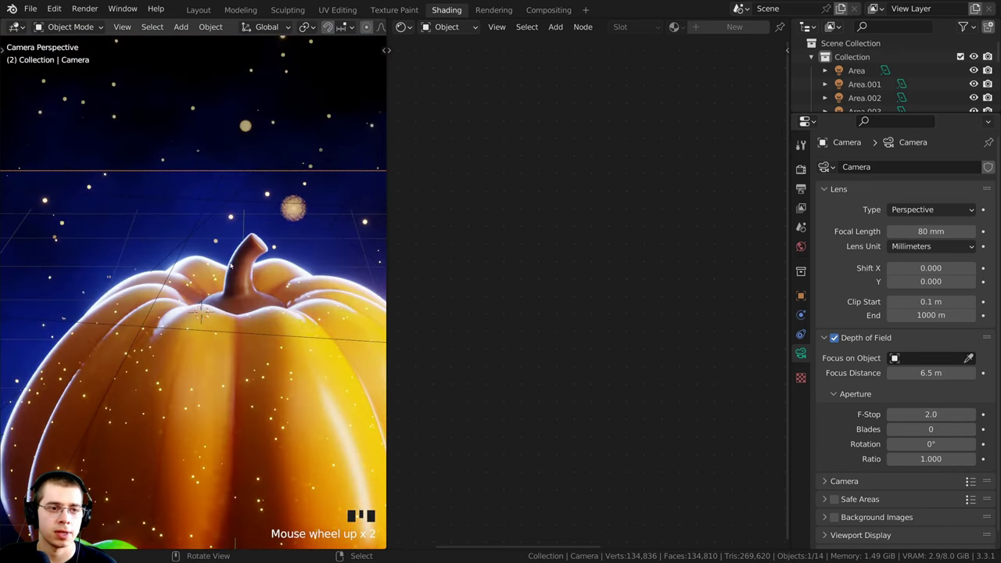
pyautogui.keyDown('shift'); pyautogui.moveTo(284, 316); pyautogui.dragTo(385, 374, button='middle'); pyautogui.keyUp('shift')
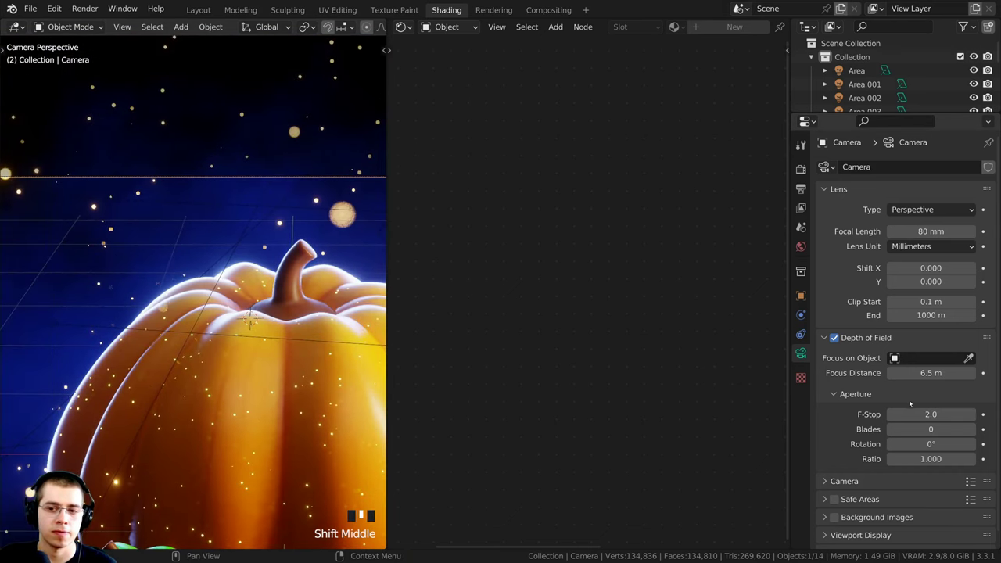
pyautogui.moveTo(922, 412); pyautogui.dragTo(975, 412)
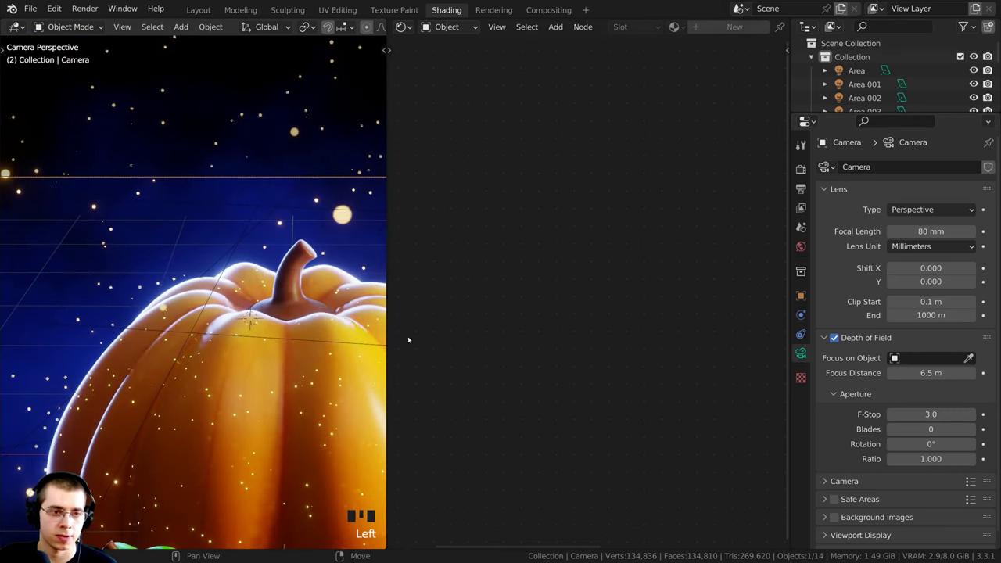
# Examine the blur and distribution of the orbs around the three pumpkins, both close up and across the whole camera frame.
pyautogui.keyDown('shift'); pyautogui.moveTo(329, 316); pyautogui.dragTo(361, 335, button='middle'); pyautogui.keyUp('shift')
pyautogui.scroll(4, 176, 283)
pyautogui.scroll(-5, 187, 280)
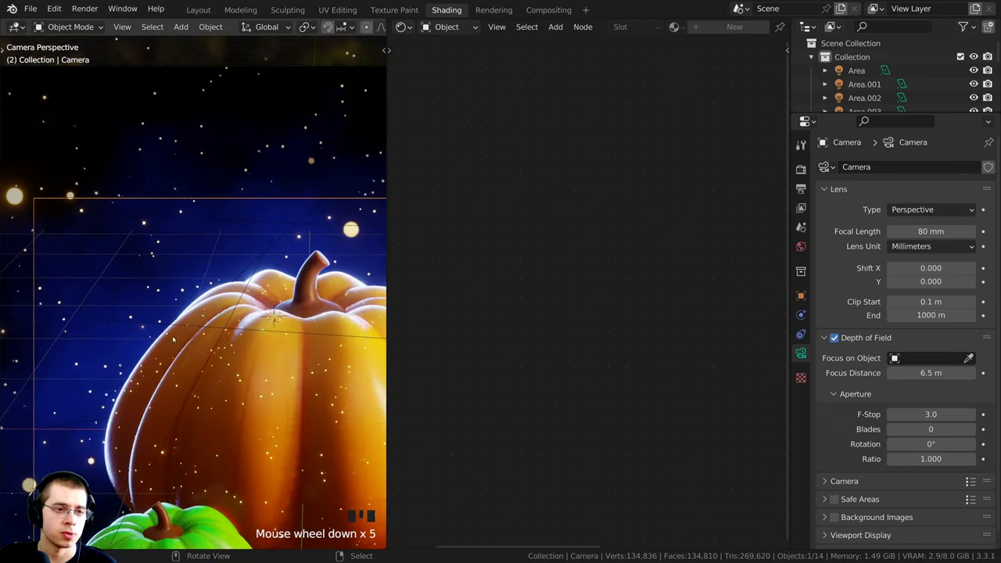
pyautogui.keyDown('shift'); pyautogui.moveTo(187, 280); pyautogui.dragTo(270, 172, button='middle'); pyautogui.keyUp('shift')
pyautogui.scroll(-4, 107, 351)
pyautogui.keyDown('shift'); pyautogui.moveTo(106, 351); pyautogui.dragTo(2, 351, button='middle'); pyautogui.keyUp('shift')
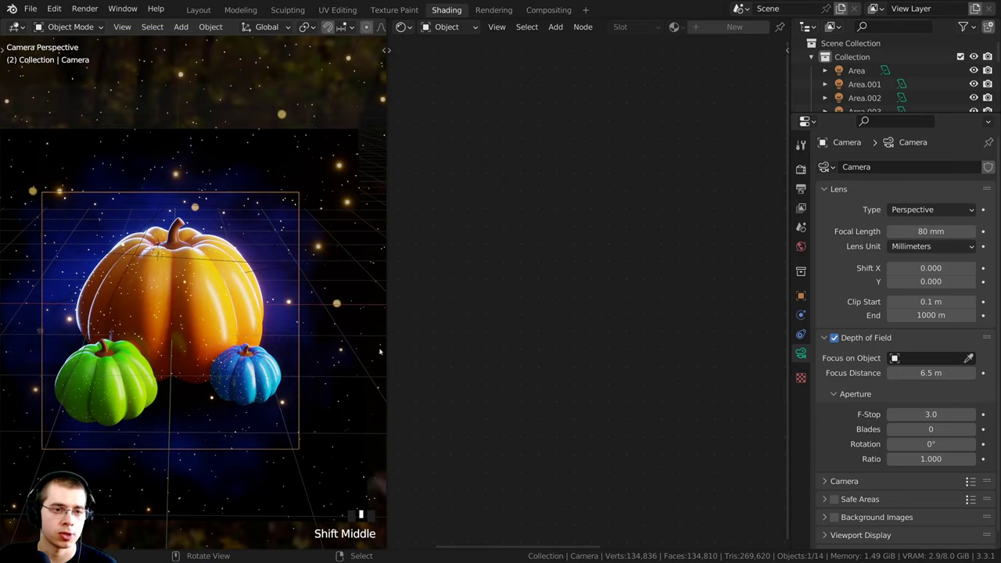
pyautogui.keyDown('shift'); pyautogui.moveTo(380, 352); pyautogui.dragTo(319, 294, button='middle'); pyautogui.keyUp('shift')
pyautogui.scroll(2, 385, 344)
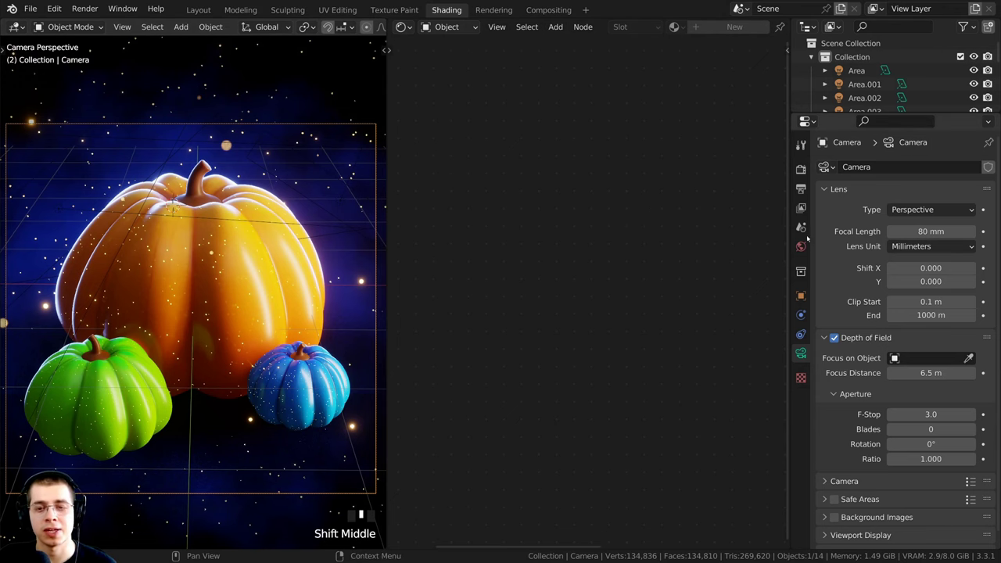
# Save the Blender project and render the current frame as a still image with Eevee.
pyautogui.click(801, 169)
pyautogui.hotkey('ctrl', 's')
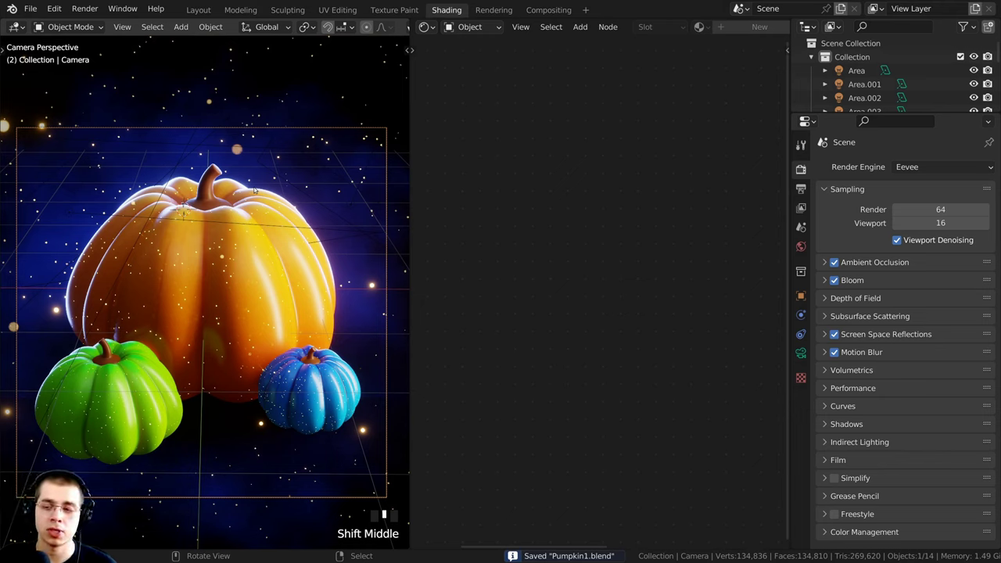
pyautogui.click(84, 10)
pyautogui.click(115, 25)
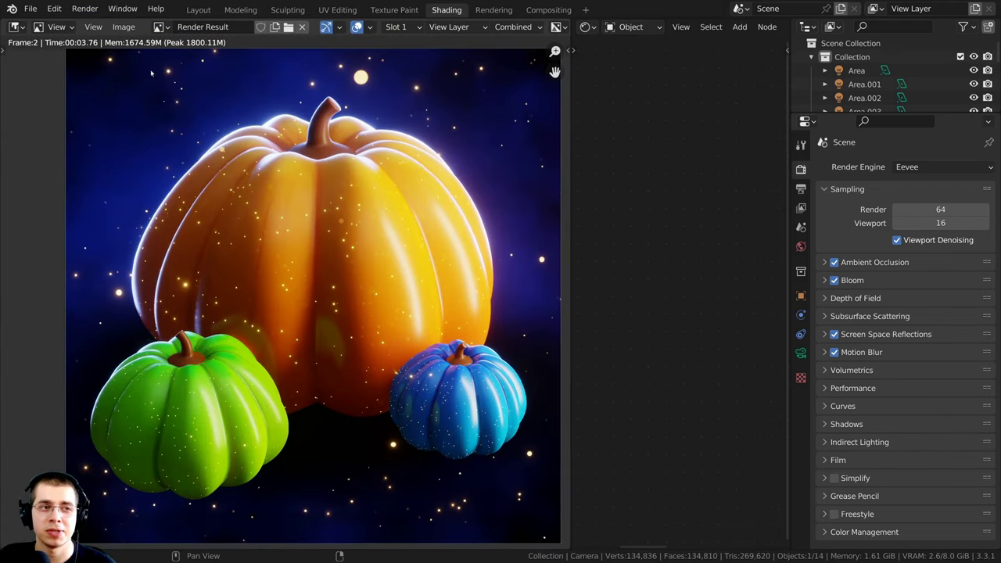
# Save the render result as Pumpkin.png in the Tutorial folder, using PNG format with RGBA color.
pyautogui.click(125, 28)
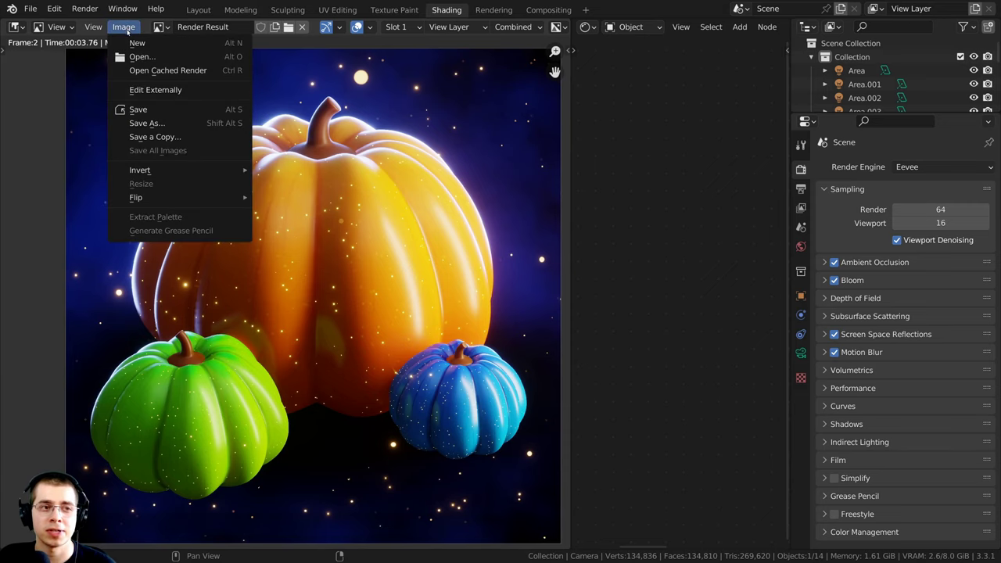
pyautogui.click(145, 124)
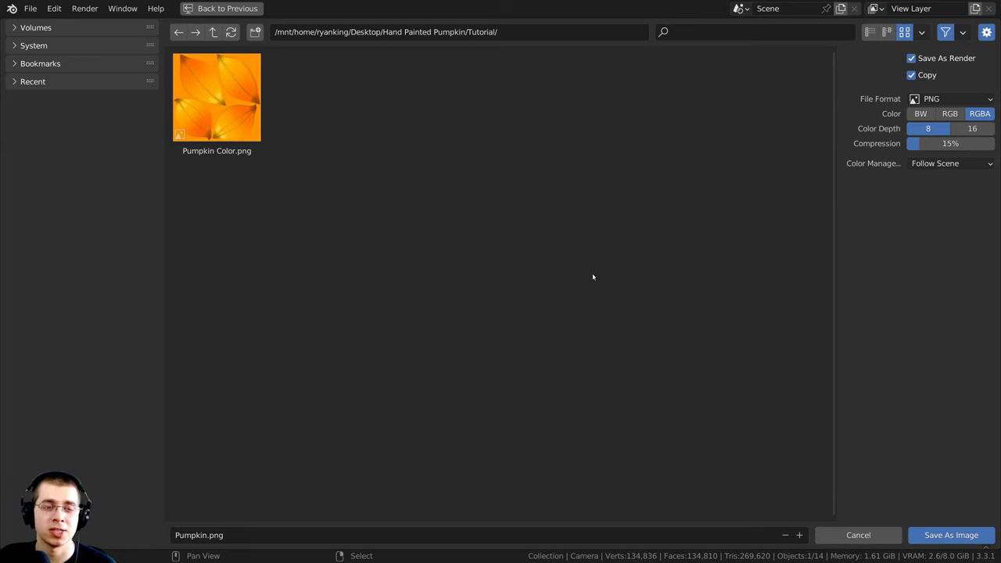
pyautogui.click(958, 537)
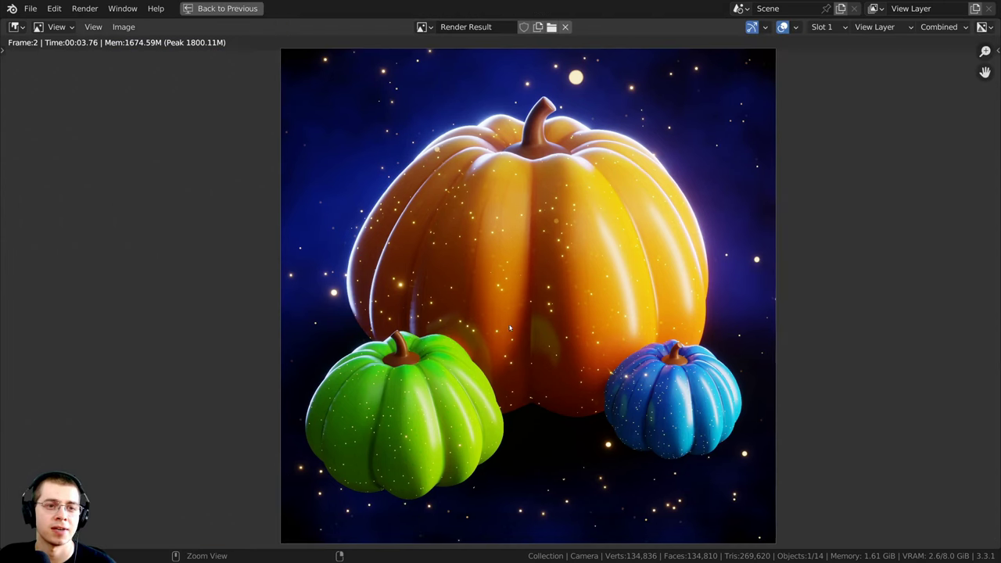